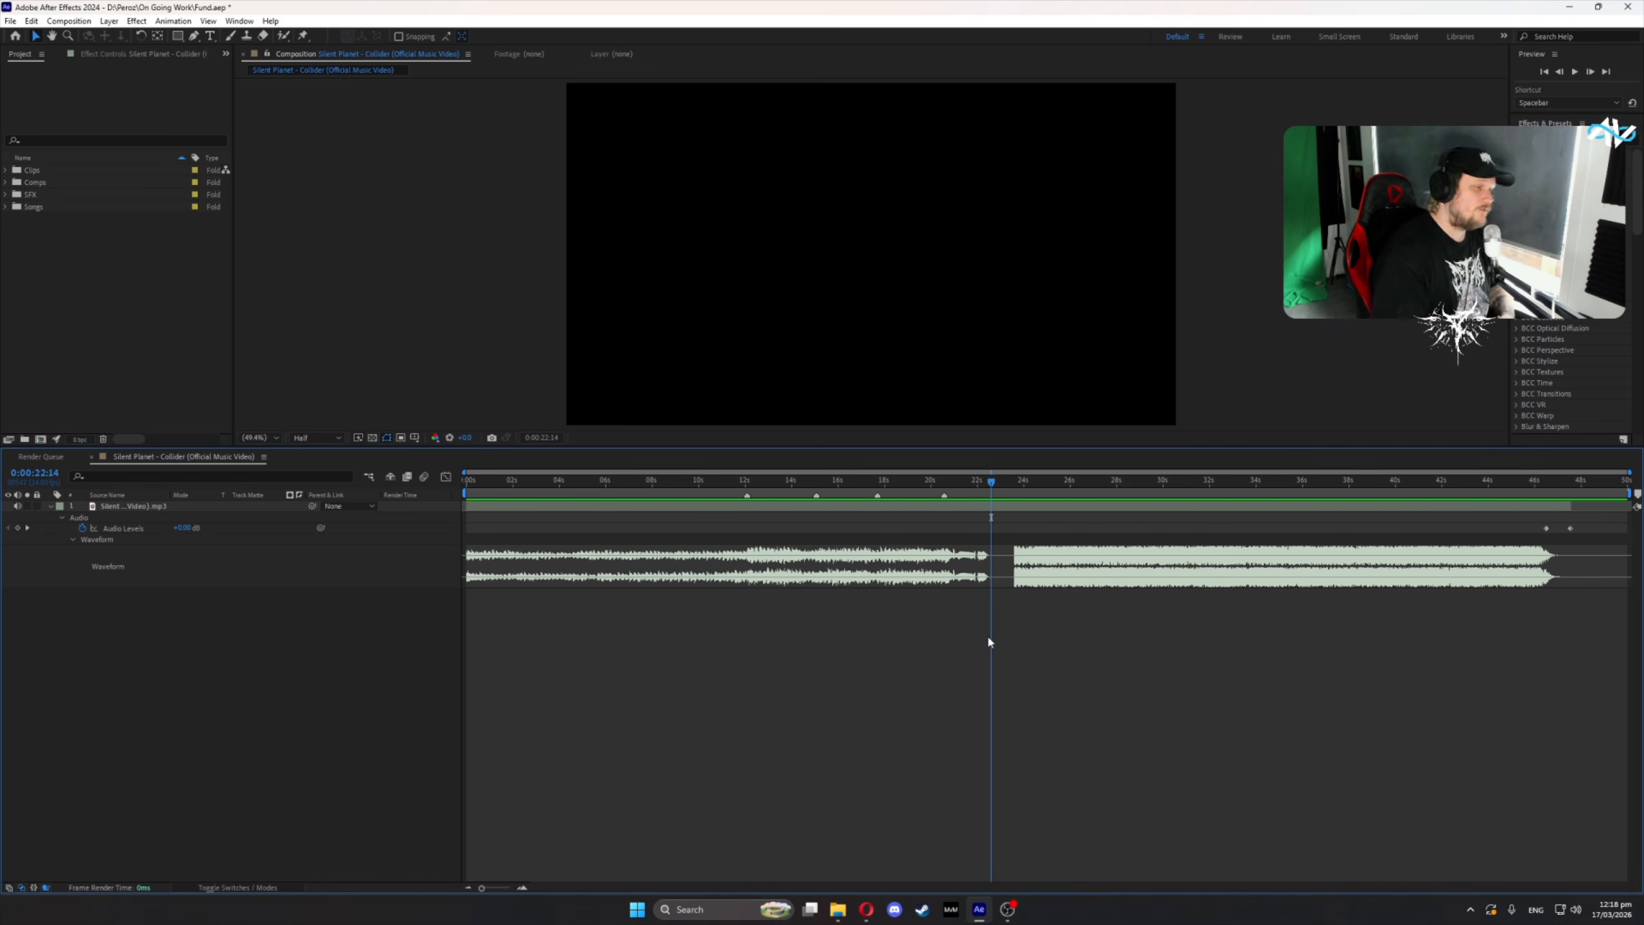
- Add a composition marker at 0:00:23:14, where the loud section of the audio waveform begins
{"action": "key", "text": "equal"}
{"action": "left_click_drag", "start_coordinate": [1170, 474], "coordinate": [1353, 478]}
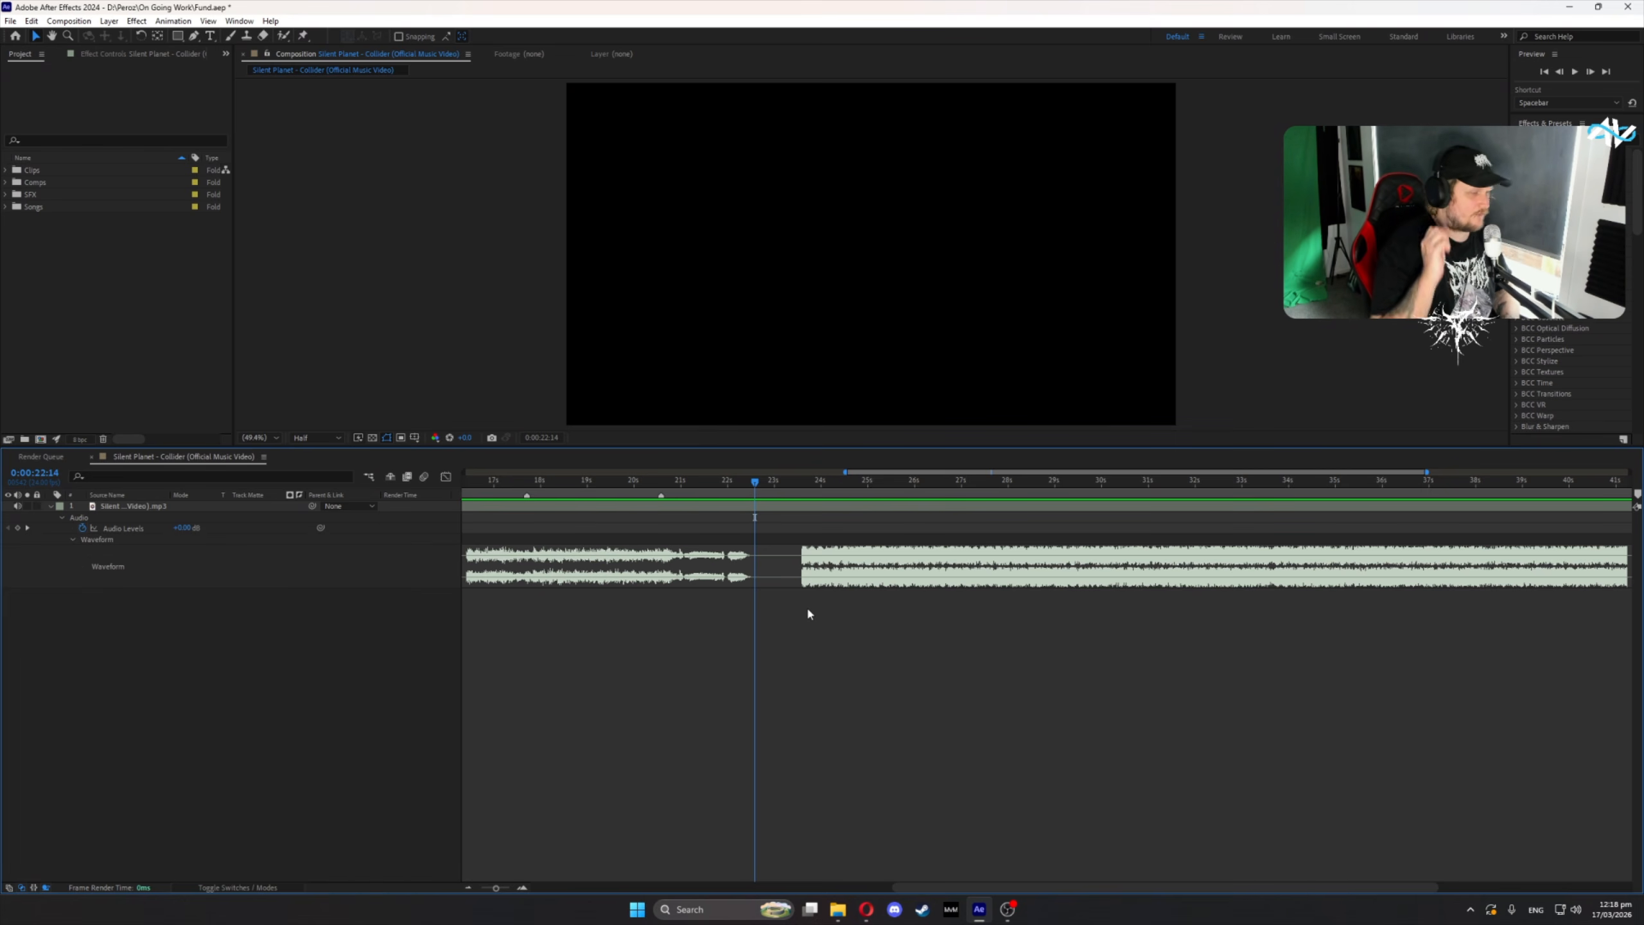
{"action": "left_click_drag", "start_coordinate": [844, 471], "coordinate": [889, 471]}
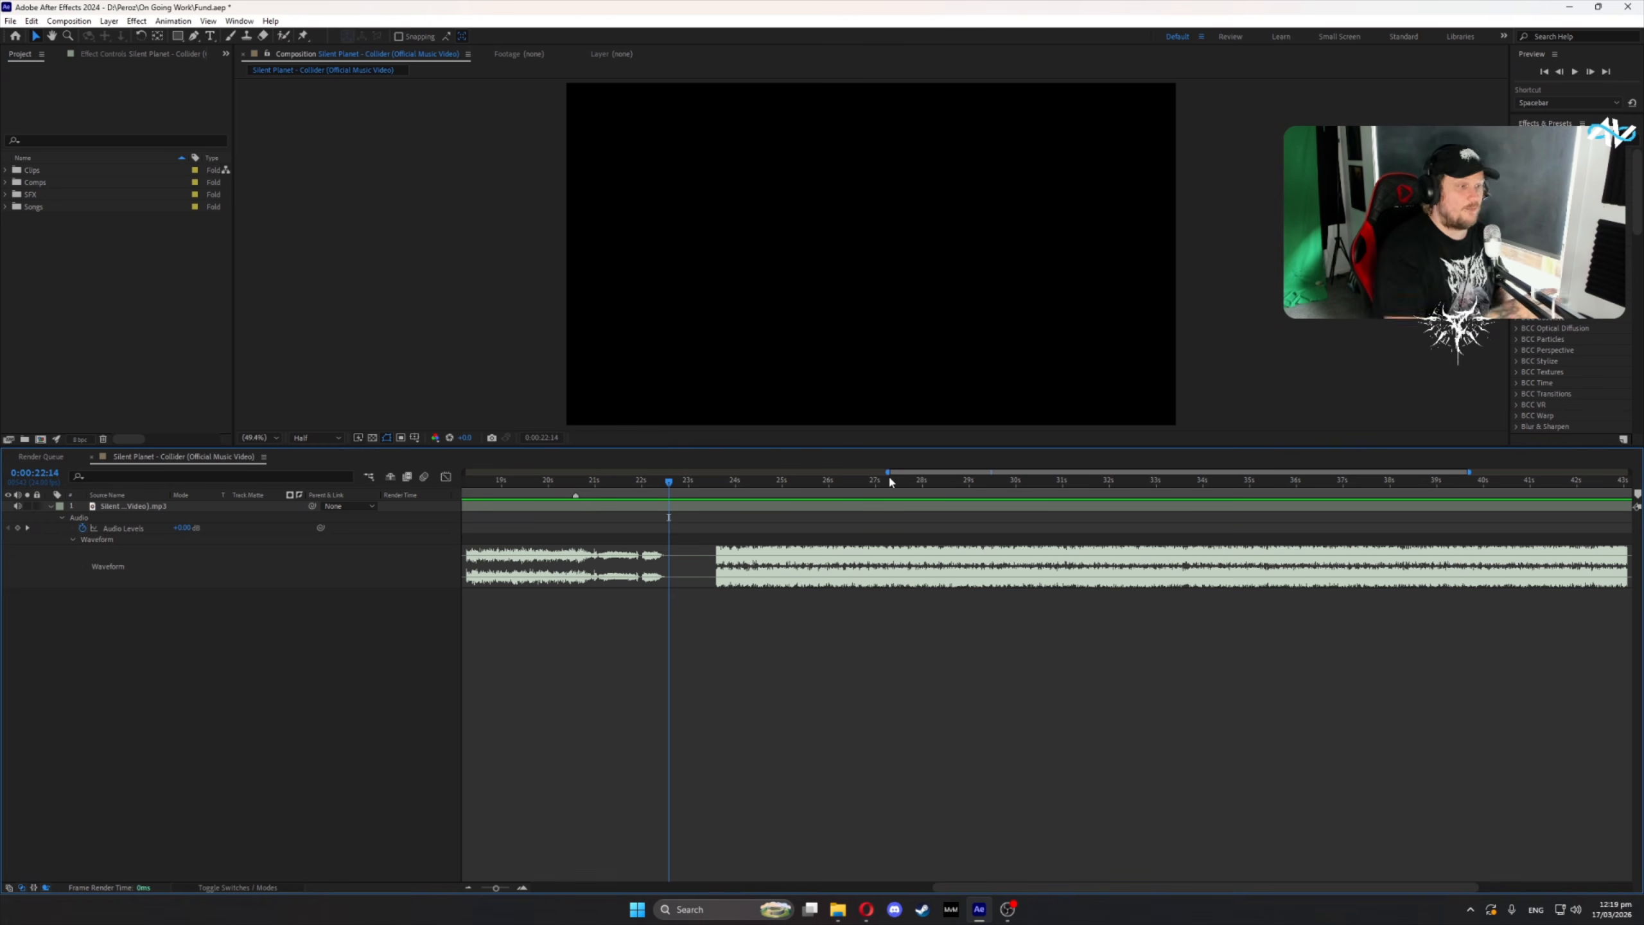
{"action": "left_click_drag", "start_coordinate": [889, 473], "coordinate": [695, 472]}
{"action": "left_click_drag", "start_coordinate": [524, 480], "coordinate": [531, 481]}
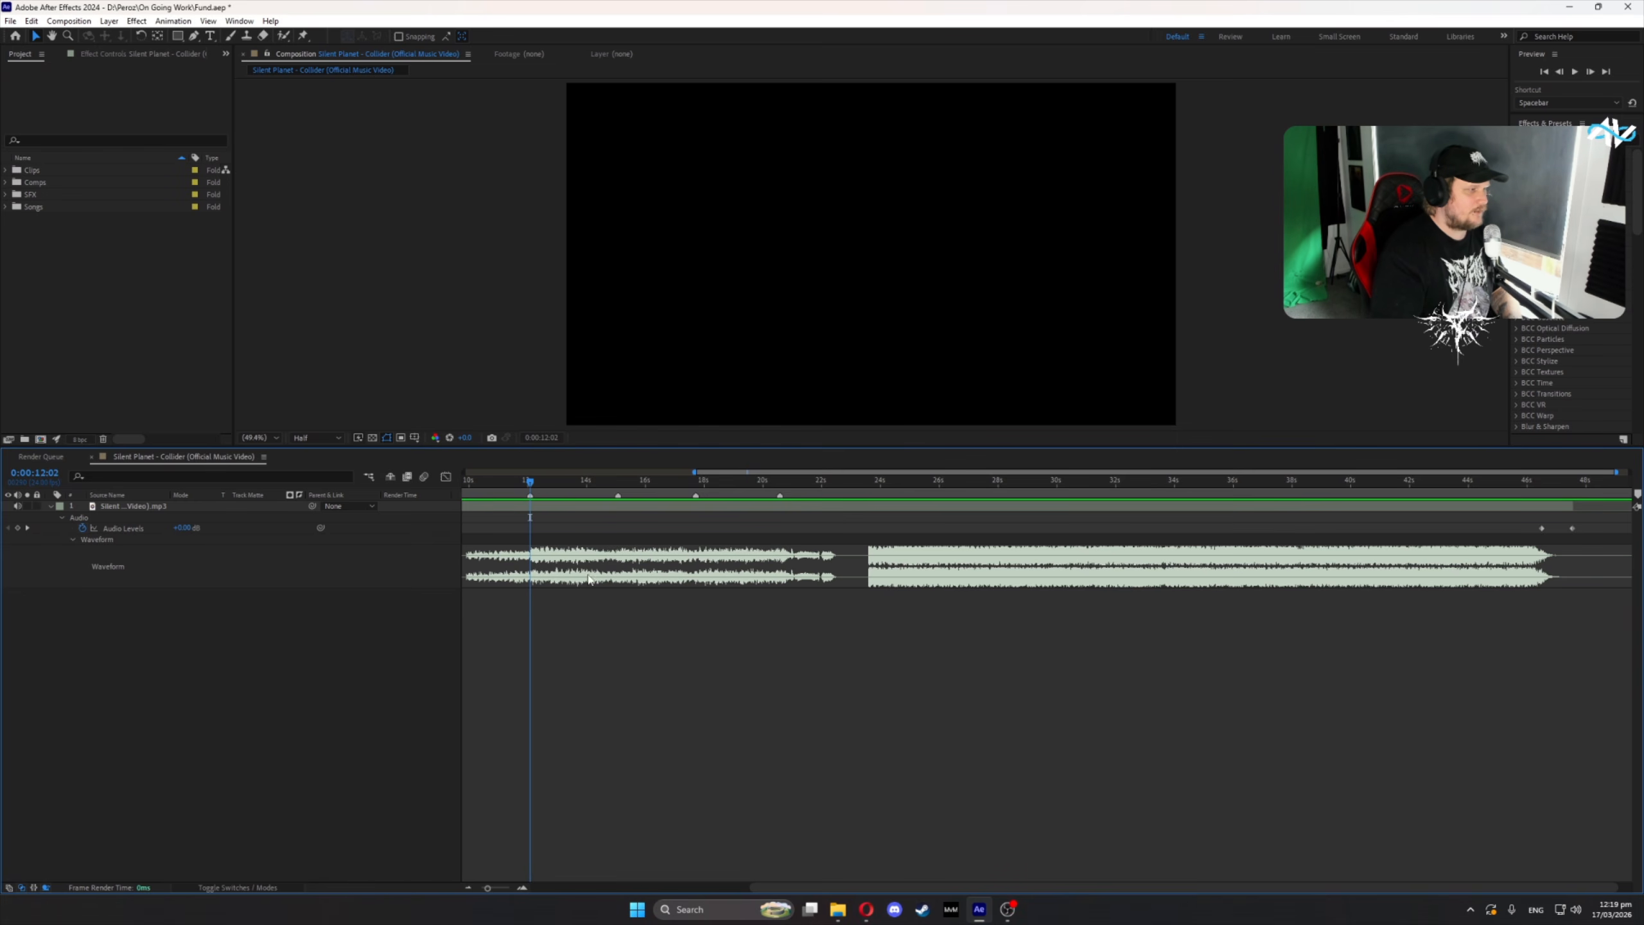
{"action": "left_click_drag", "start_coordinate": [784, 480], "coordinate": [868, 490]}
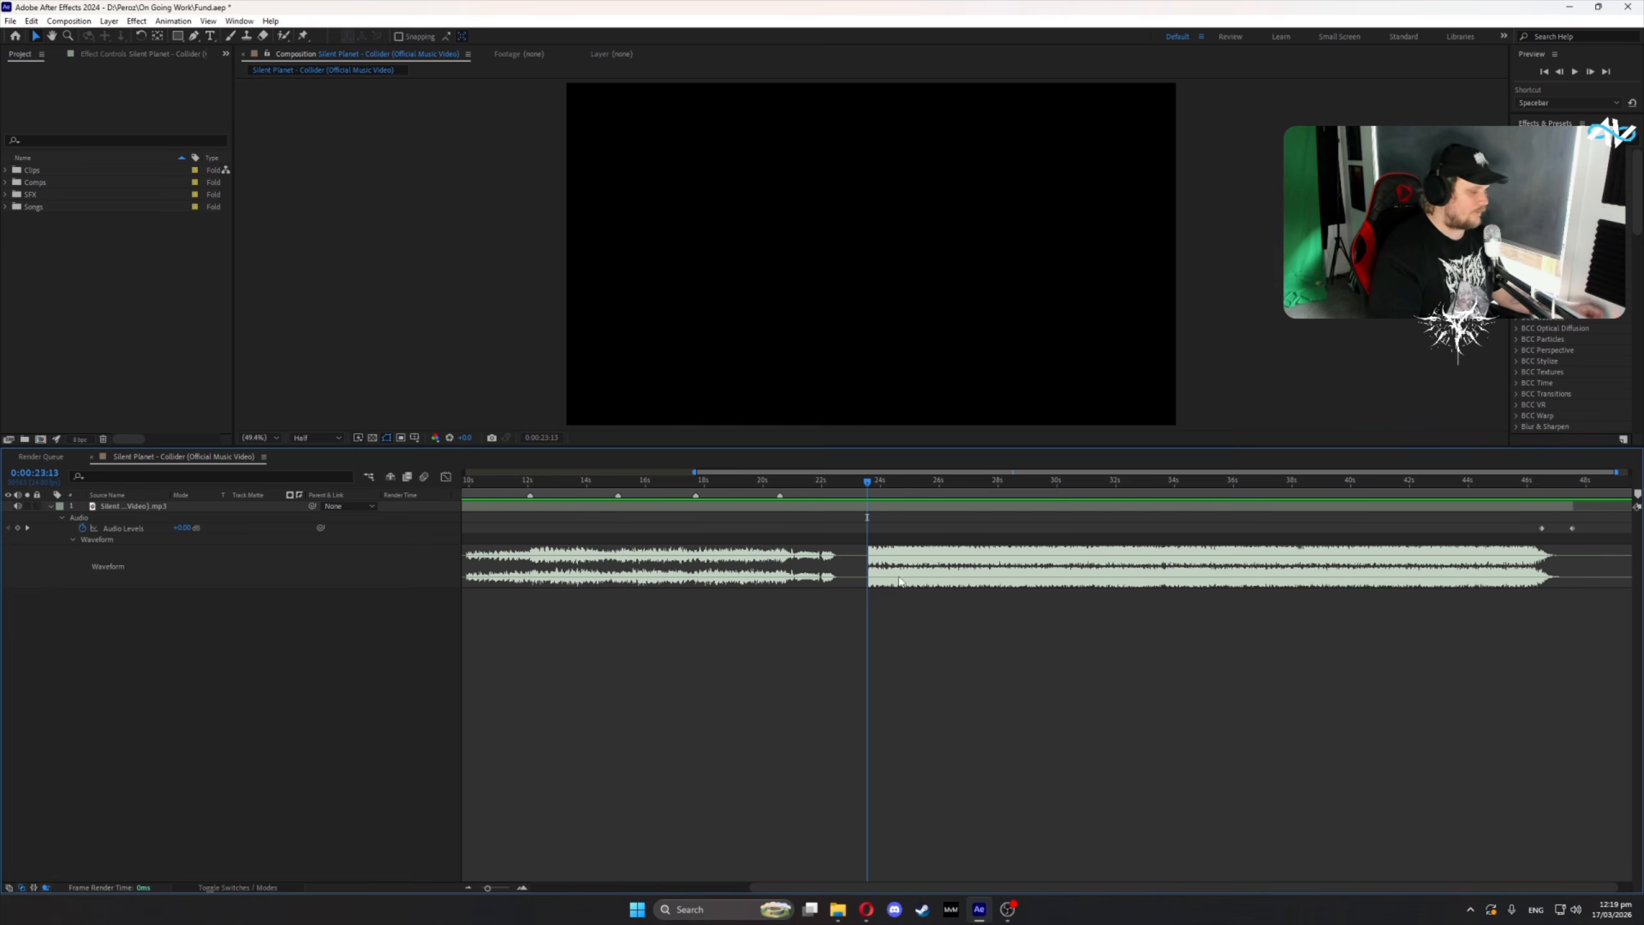
{"action": "scroll", "coordinate": [906, 588], "scroll_direction": "up", "scroll_amount": 5}
{"action": "scroll", "coordinate": [905, 588], "scroll_direction": "down", "scroll_amount": 3}
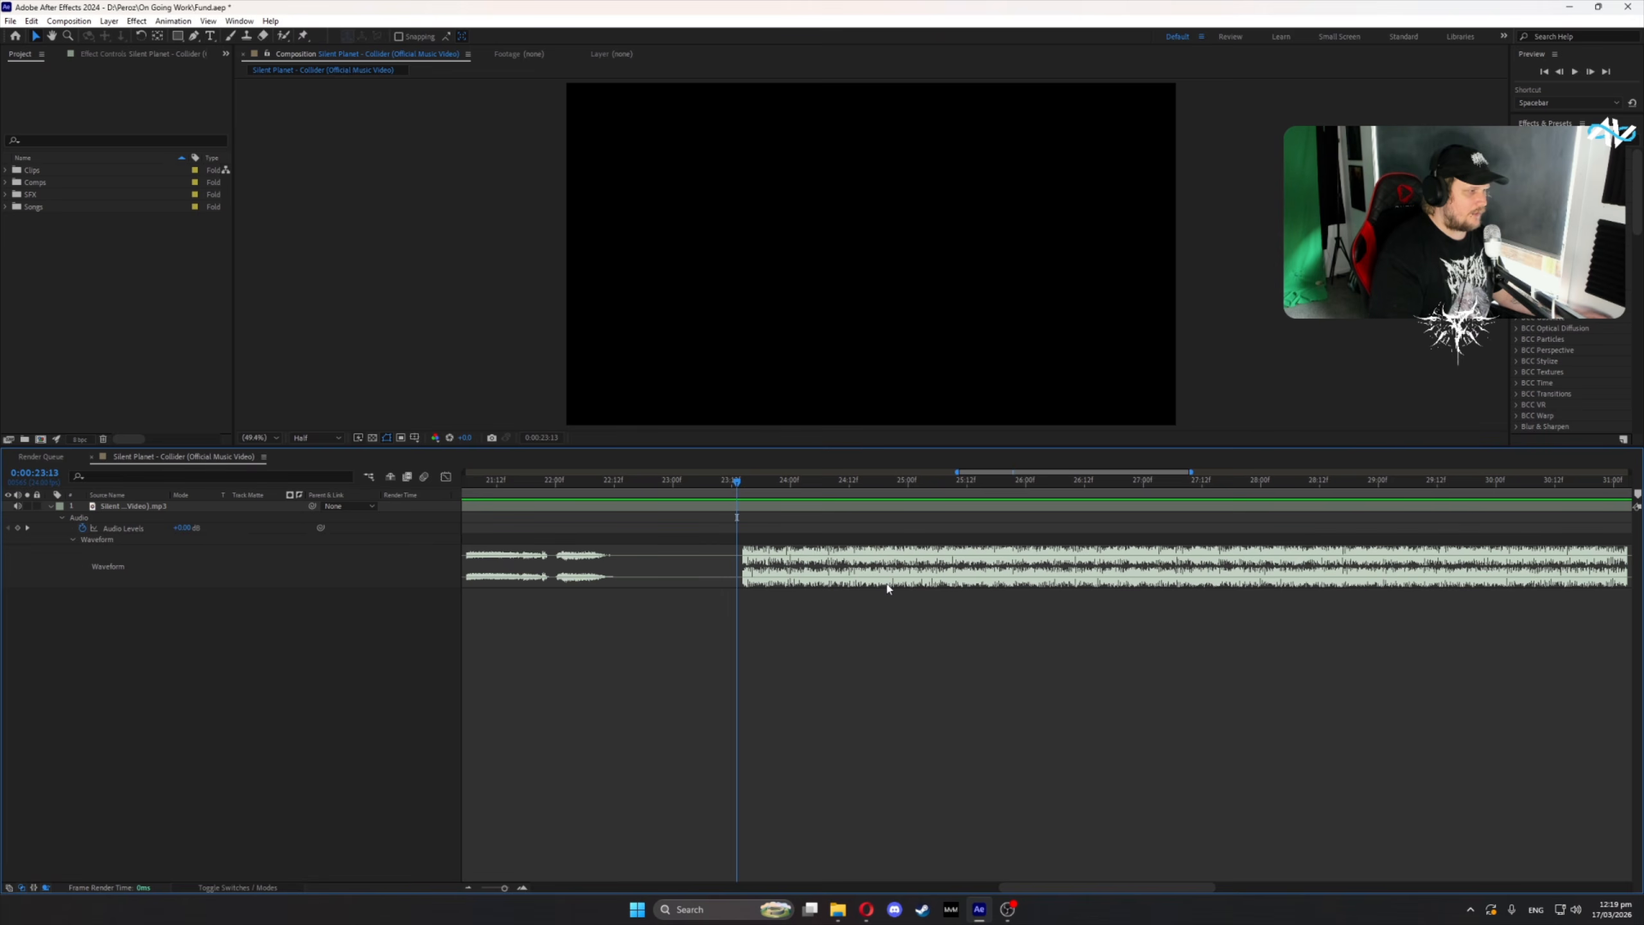
{"action": "key", "text": "Page_Down"}
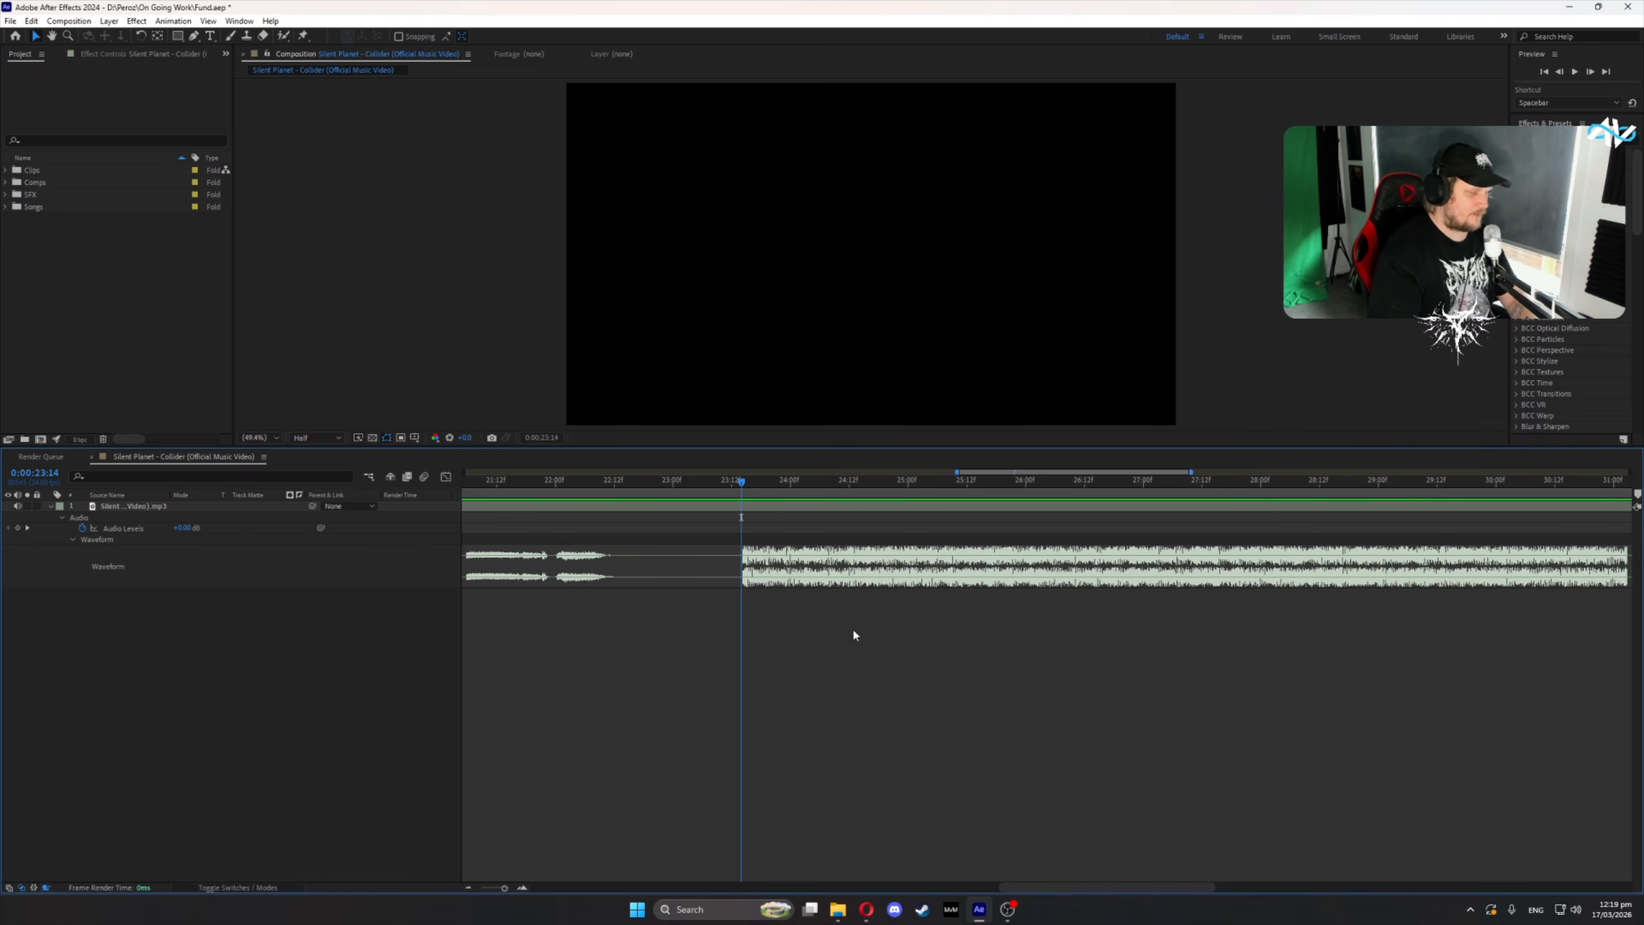
{"action": "mouse_move", "coordinate": [957, 472]}
{"action": "left_mouse_down"}
{"action": "mouse_move", "coordinate": [908, 476]}
{"action": "mouse_move", "coordinate": [942, 476]}
{"action": "left_mouse_up"}
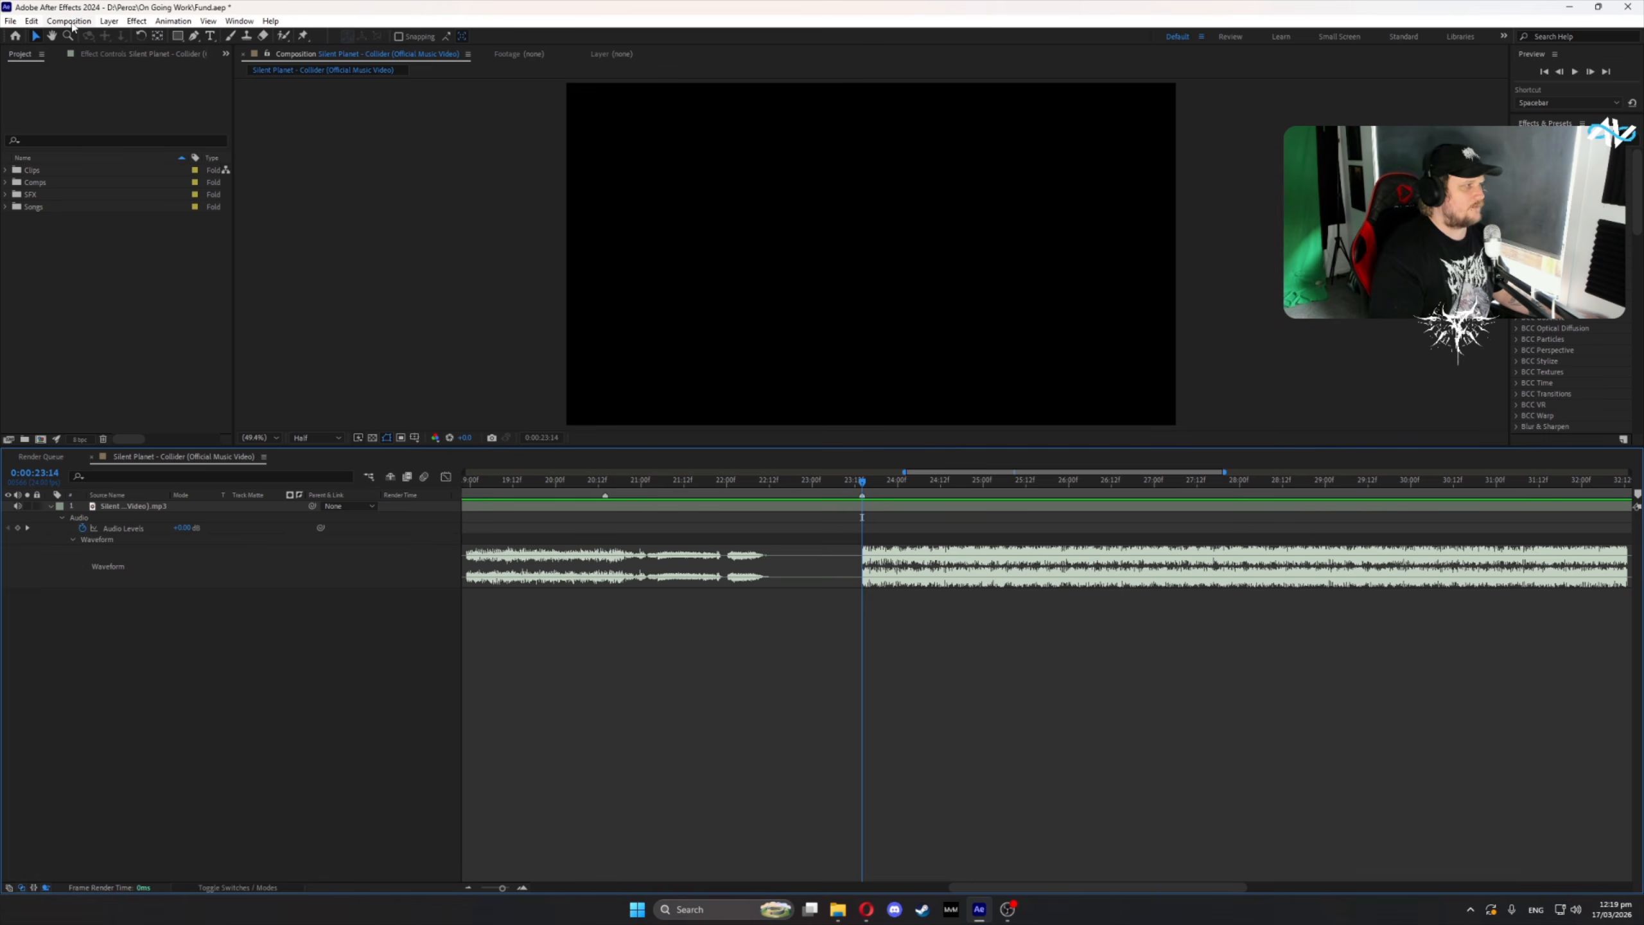
- Check the composition's name, preset, frame rate and duration in the Composition Settings, leaving them as they are
{"action": "left_click", "coordinate": [11, 21]}
{"action": "left_click", "coordinate": [84, 58]}
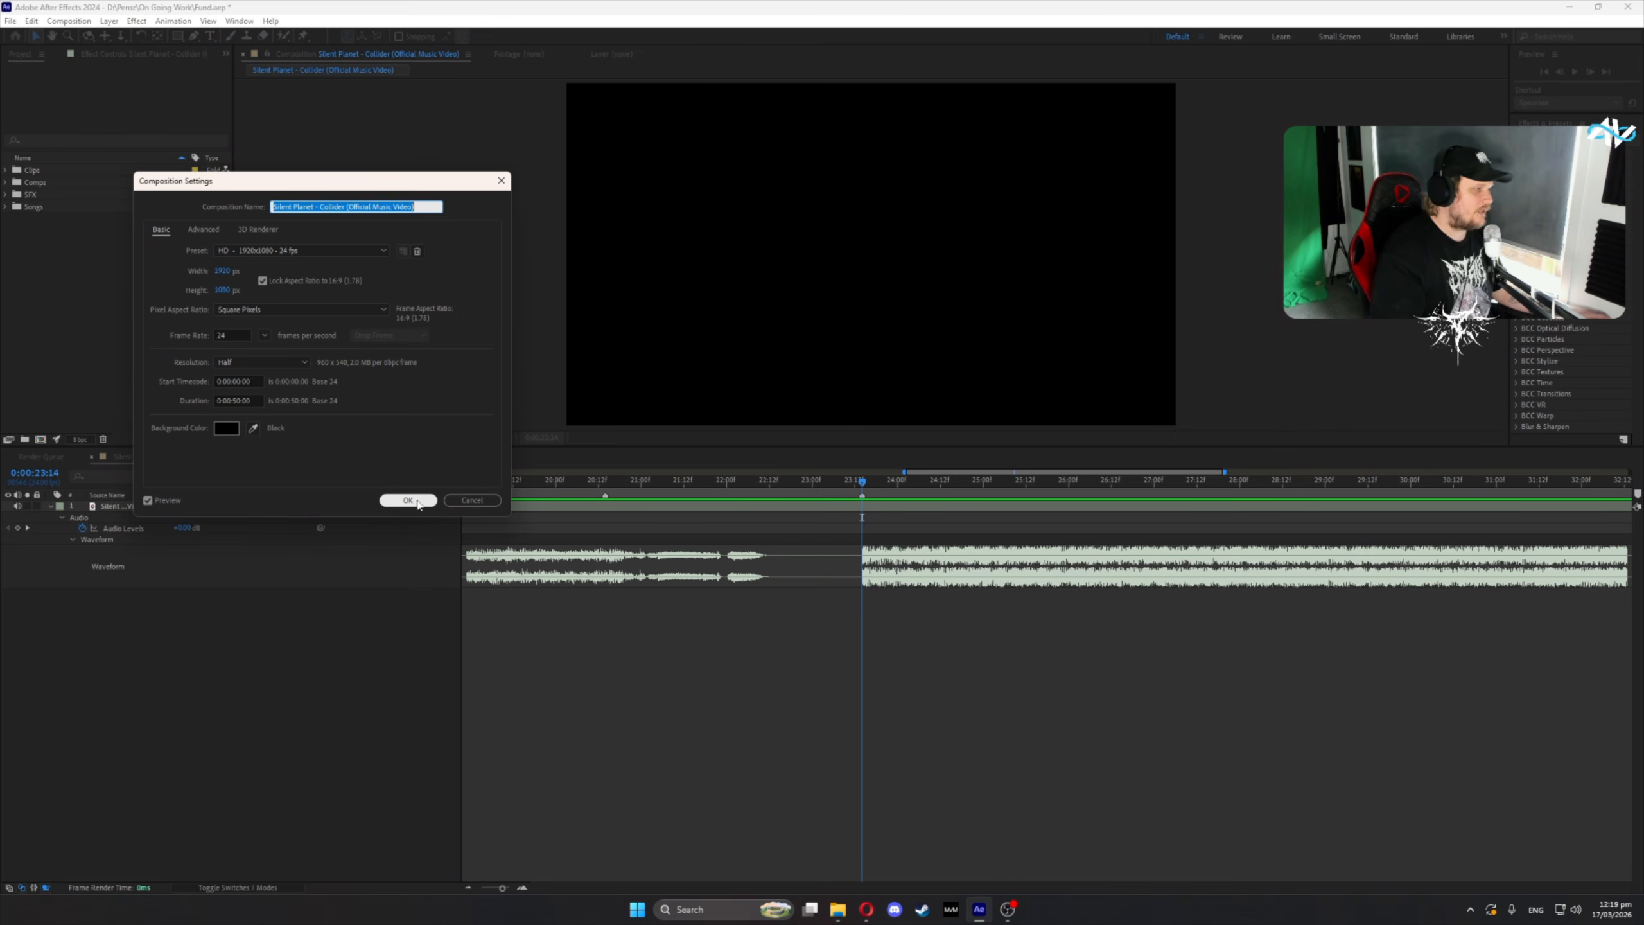
{"action": "left_click", "coordinate": [273, 206]}
{"action": "left_click_drag", "start_coordinate": [273, 207], "coordinate": [343, 210]}
{"action": "left_click", "coordinate": [434, 244]}
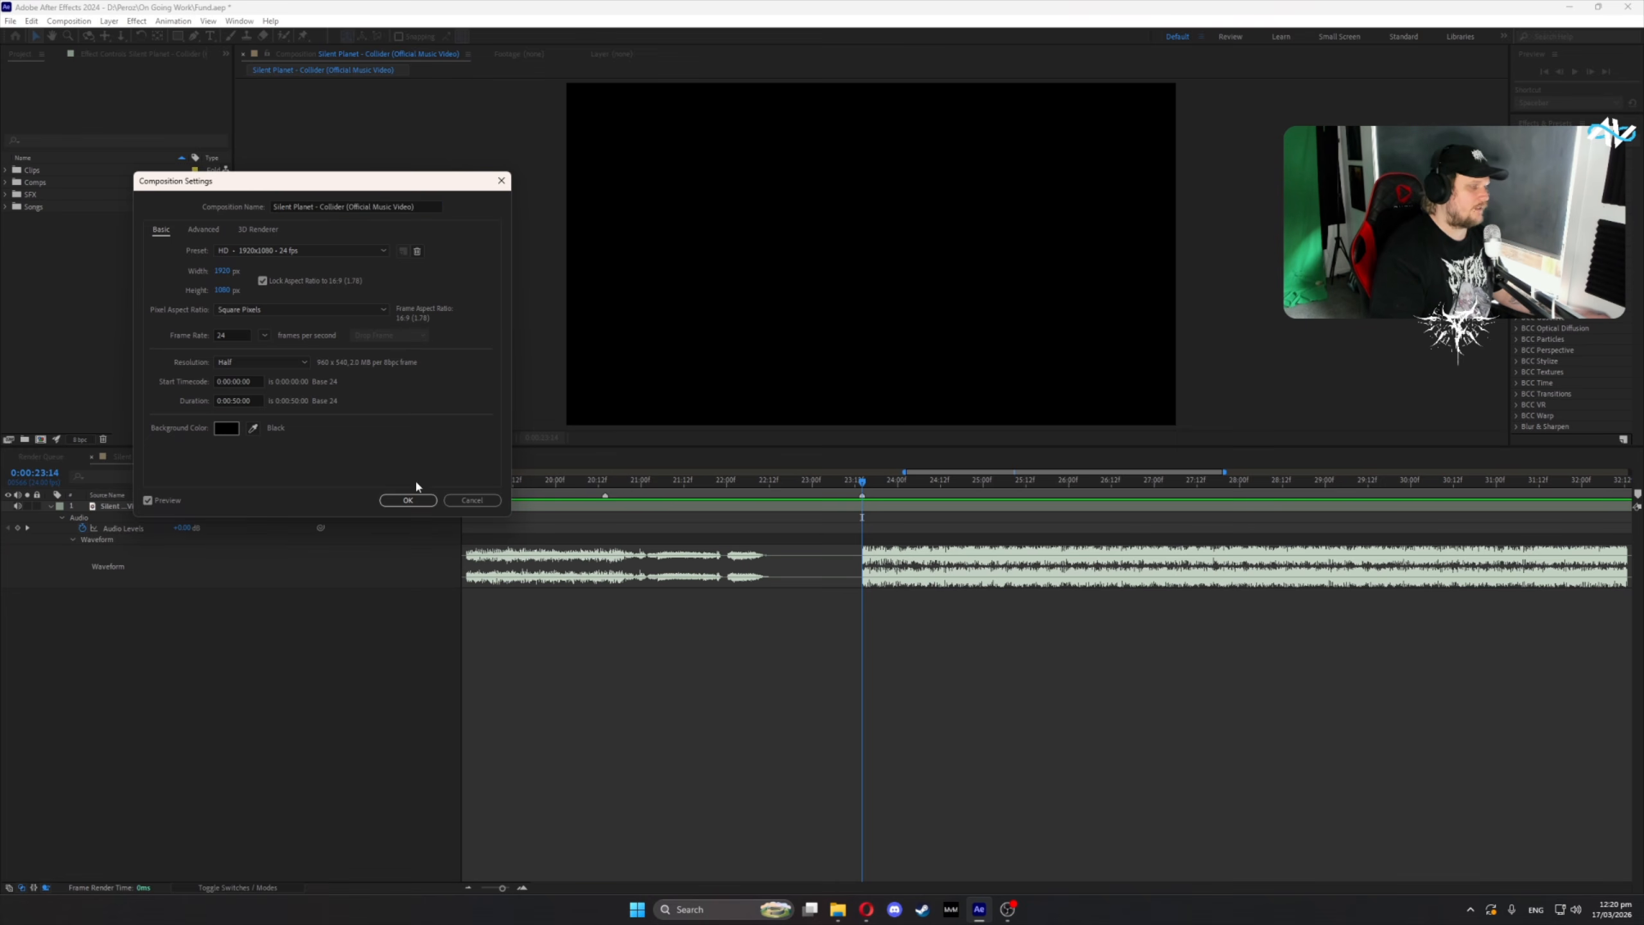
{"action": "left_click", "coordinate": [408, 500]}
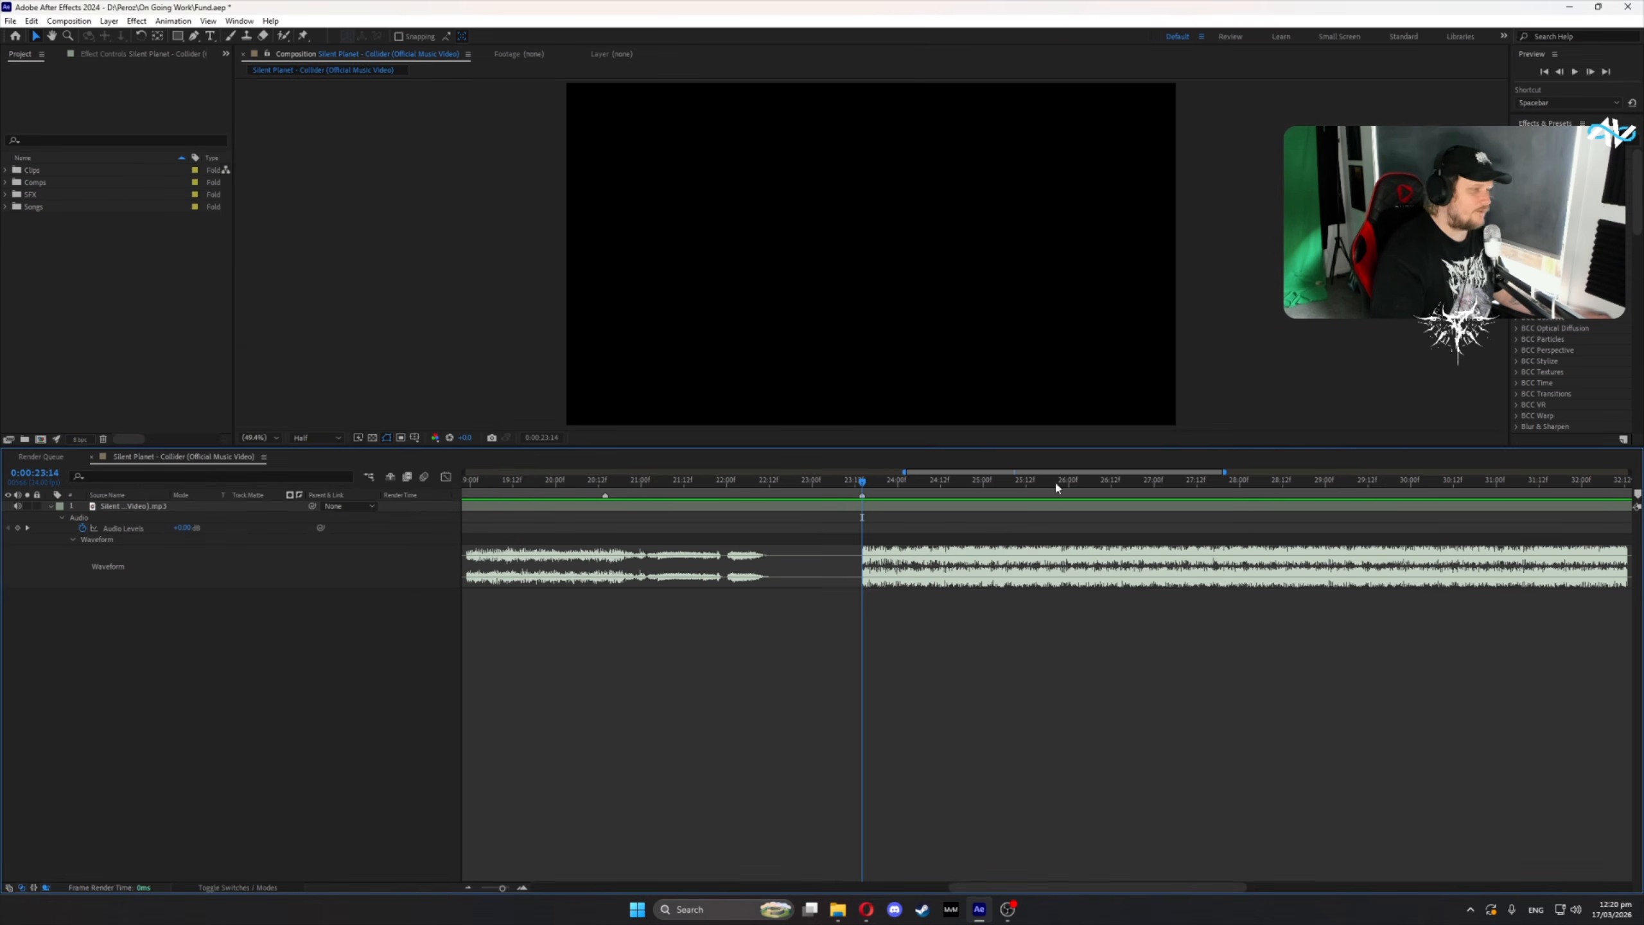
- Play the song from 0:00:17:04 and place composition markers on the beats through the loud section, from about 24 to 46 seconds
{"action": "mouse_move", "coordinate": [903, 472]}
{"action": "left_mouse_down"}
{"action": "mouse_move", "coordinate": [784, 471]}
{"action": "mouse_move", "coordinate": [873, 472]}
{"action": "left_mouse_up"}
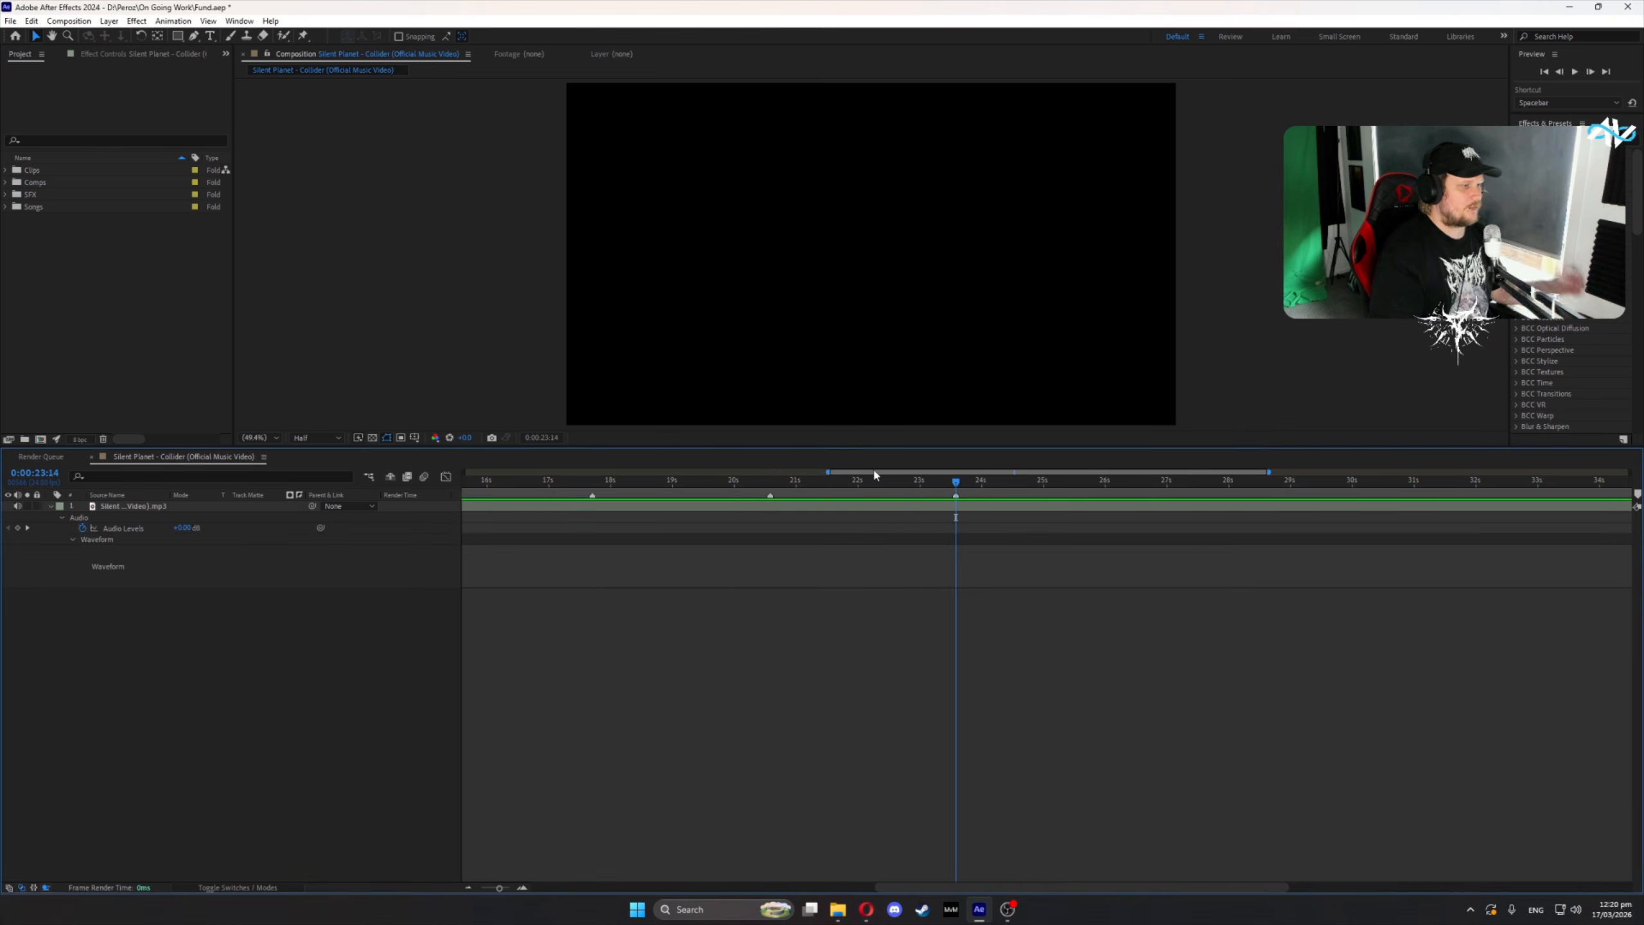
{"action": "scroll", "coordinate": [725, 570], "scroll_direction": "down", "scroll_amount": 5}
{"action": "left_click", "coordinate": [659, 480]}
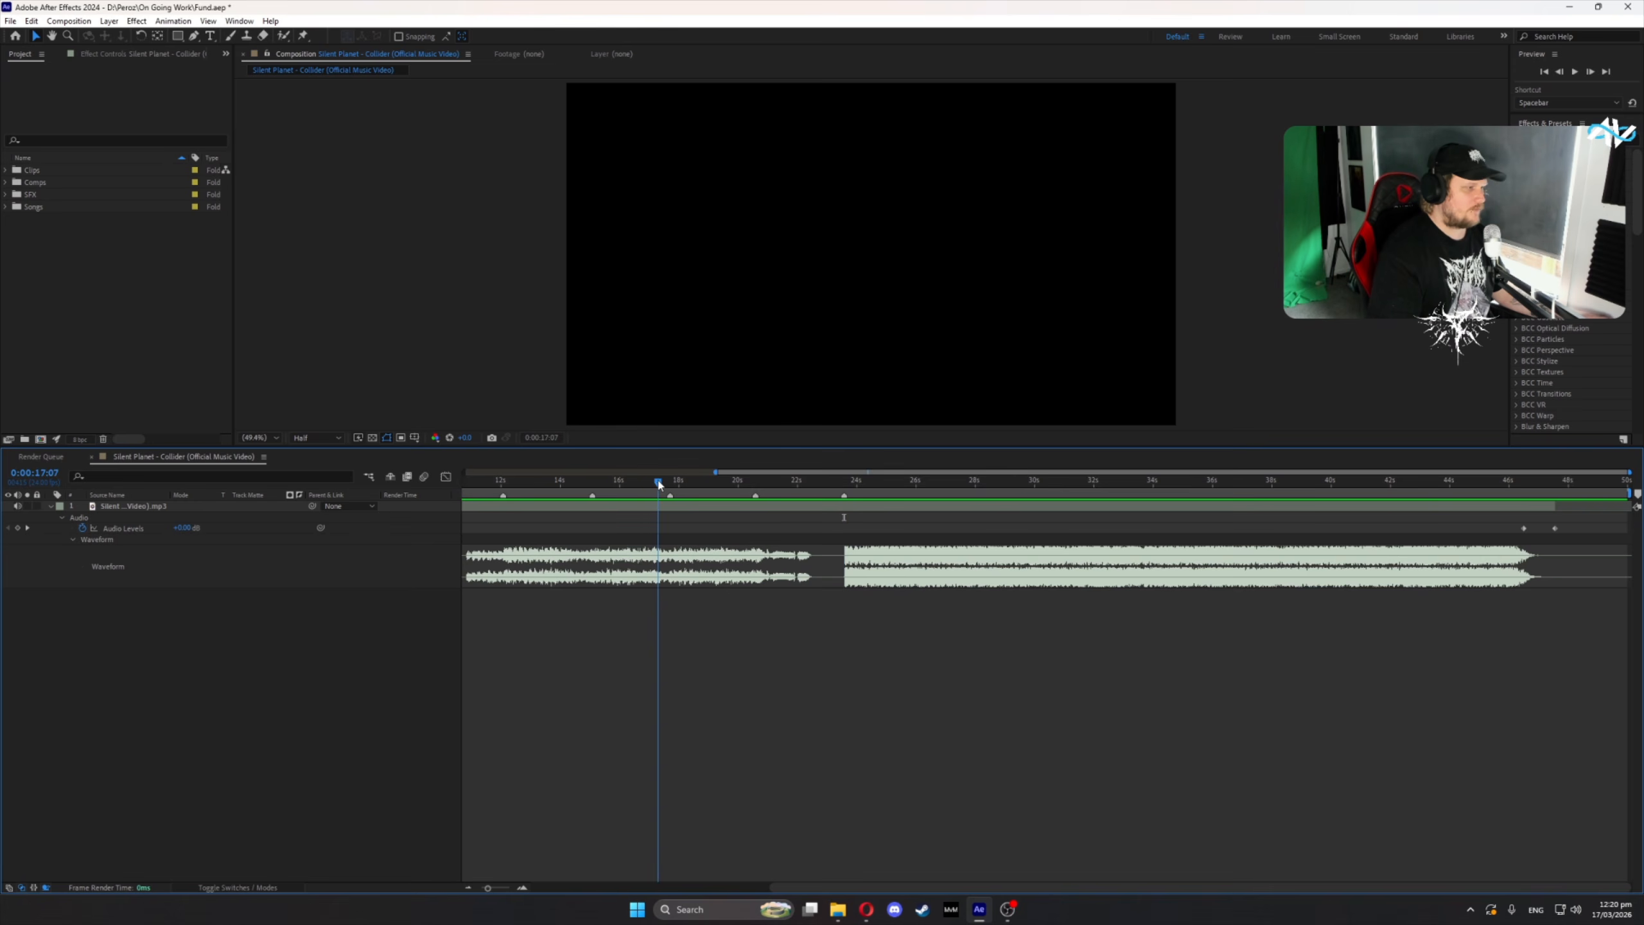
{"action": "left_click", "coordinate": [654, 480]}
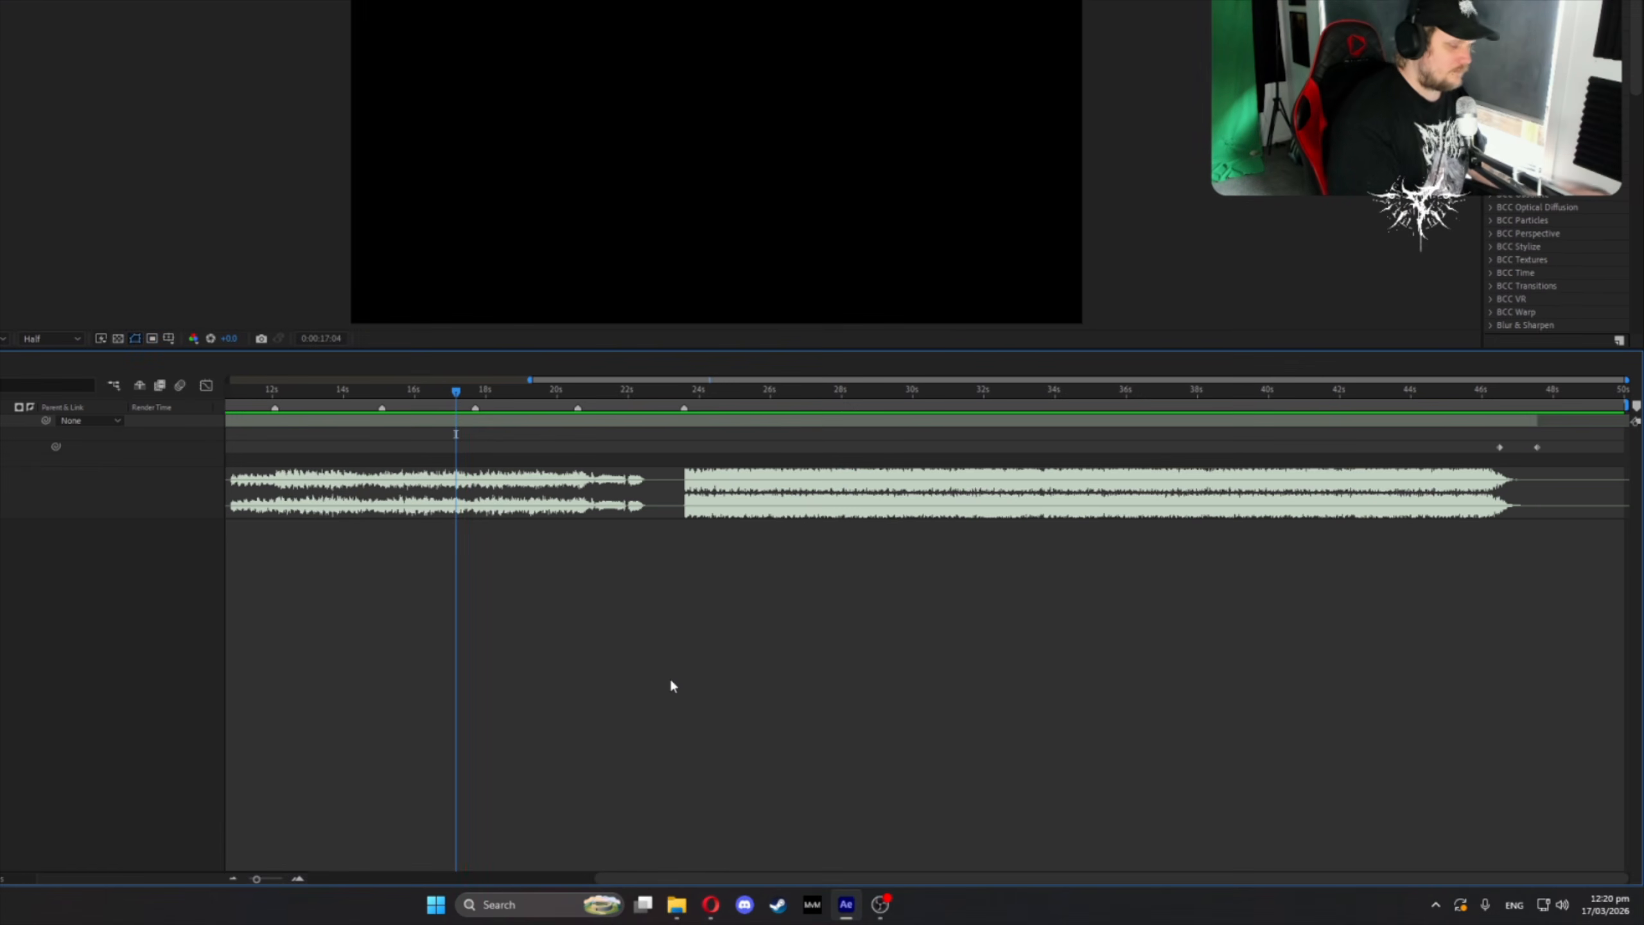
{"action": "key", "text": "space"}
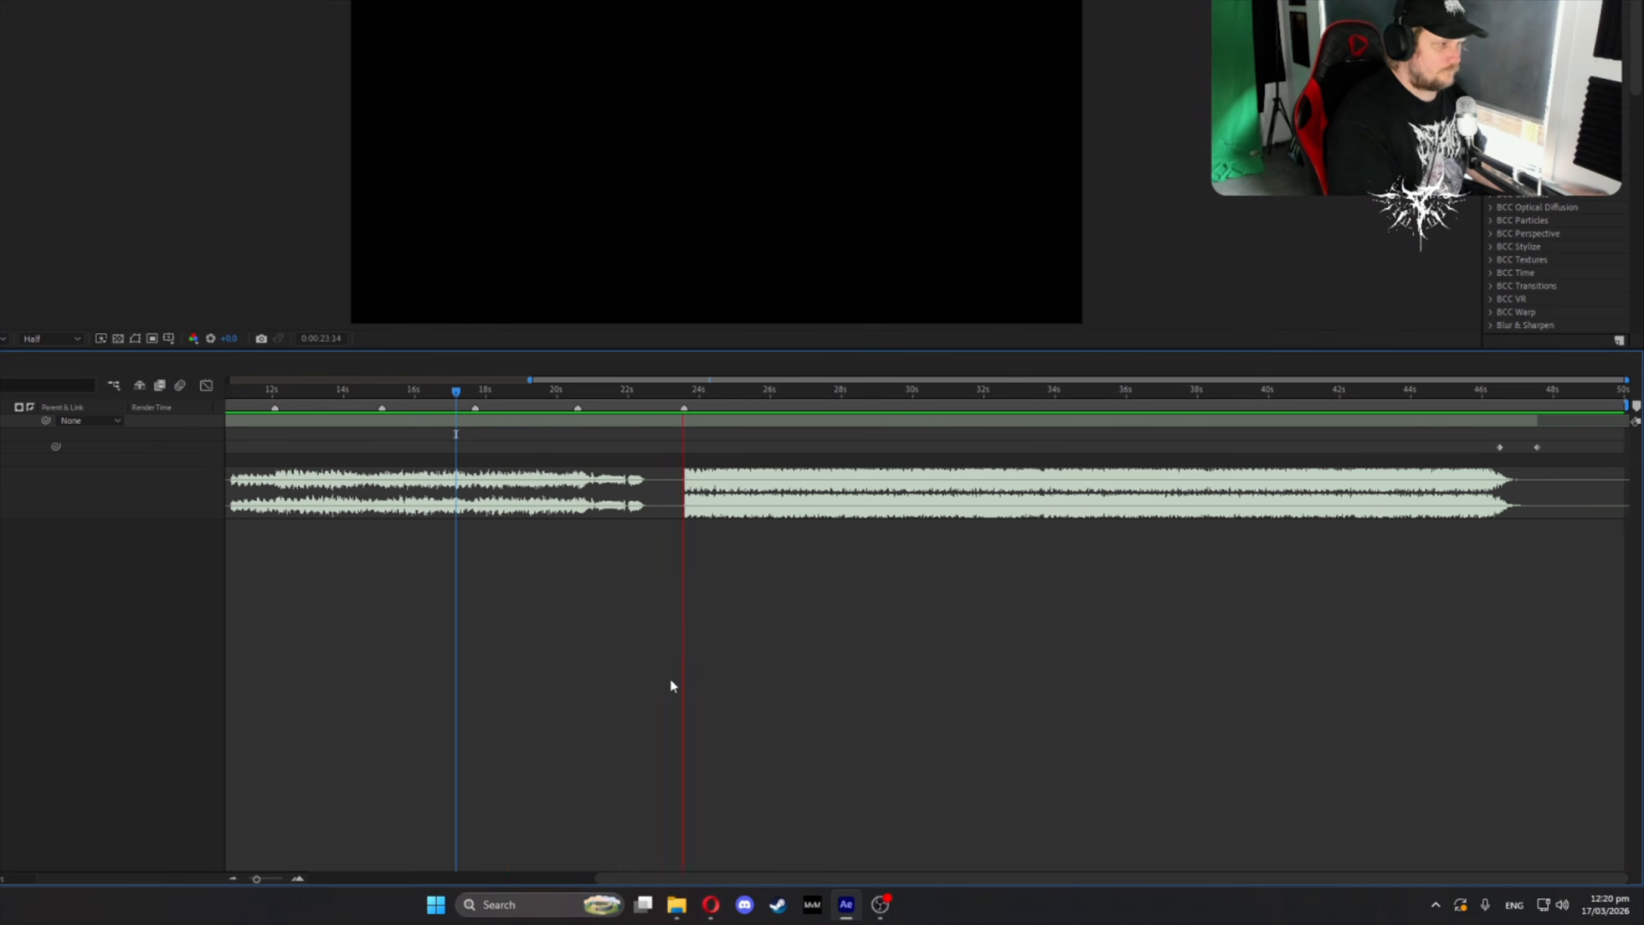
{"action": "key", "text": "KP_Multiply"}
{"action": "key", "text": "KP_Multiply"}
{"action": "key", "text": "KP_Multiply"}
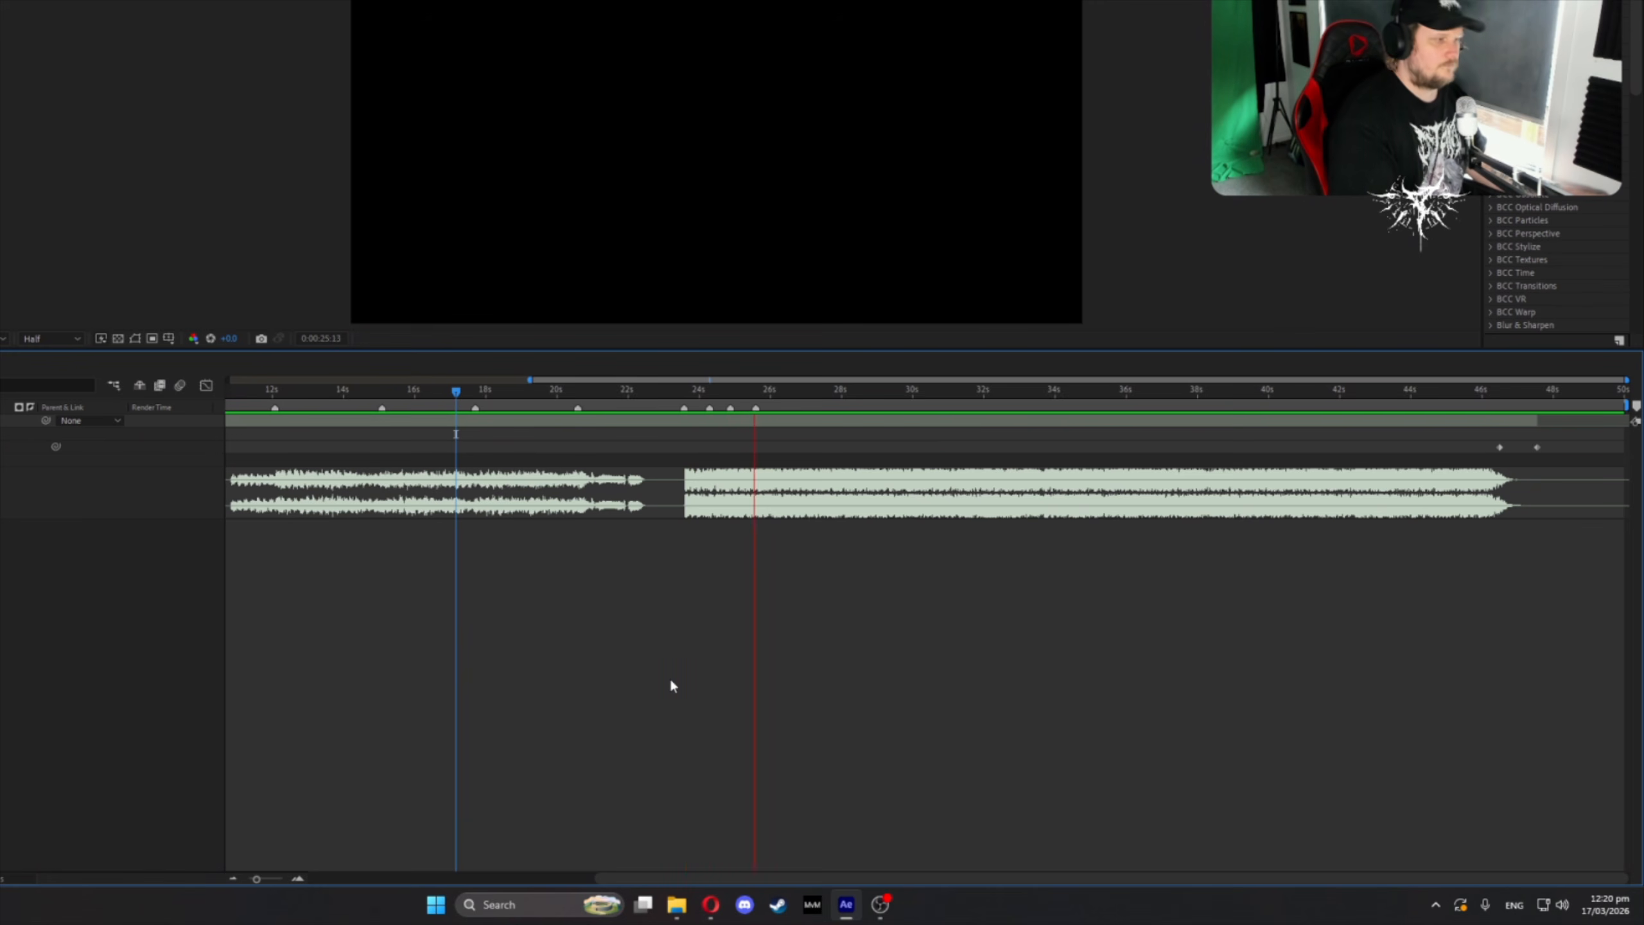
{"action": "key", "text": "KP_Multiply"}
{"action": "key", "text": "KP_Multiply"}
{"action": "key", "text": "KP_Multiply"}
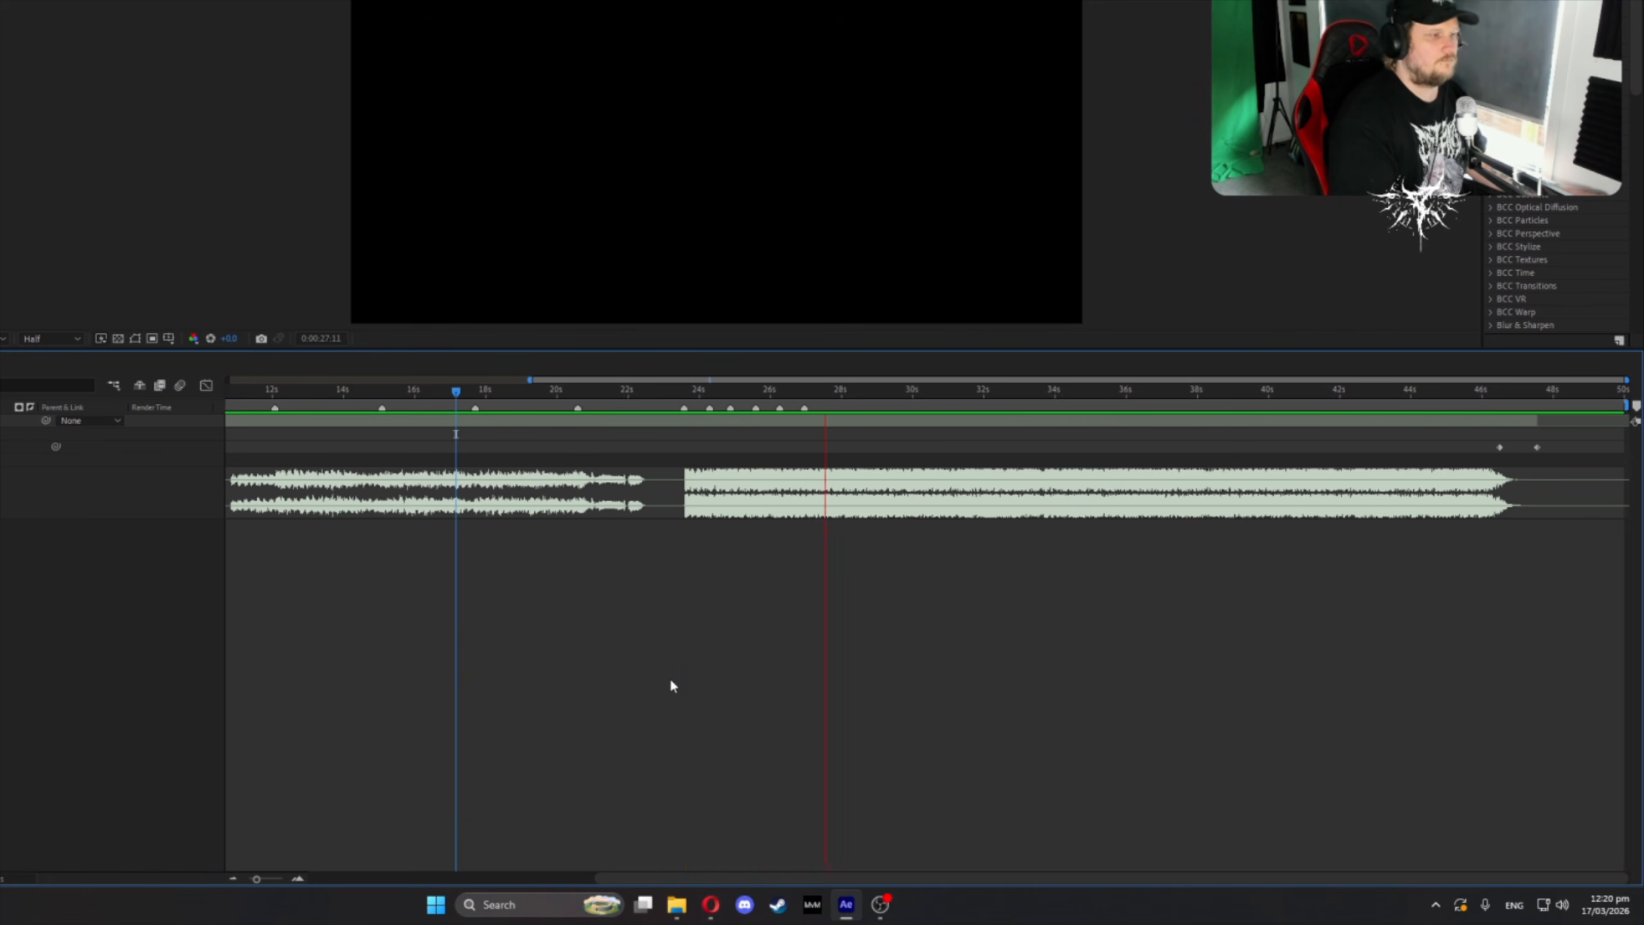
{"action": "key", "text": "KP_Multiply"}
{"action": "key", "text": "KP_Multiply"}
{"action": "key", "text": "KP_Multiply"}
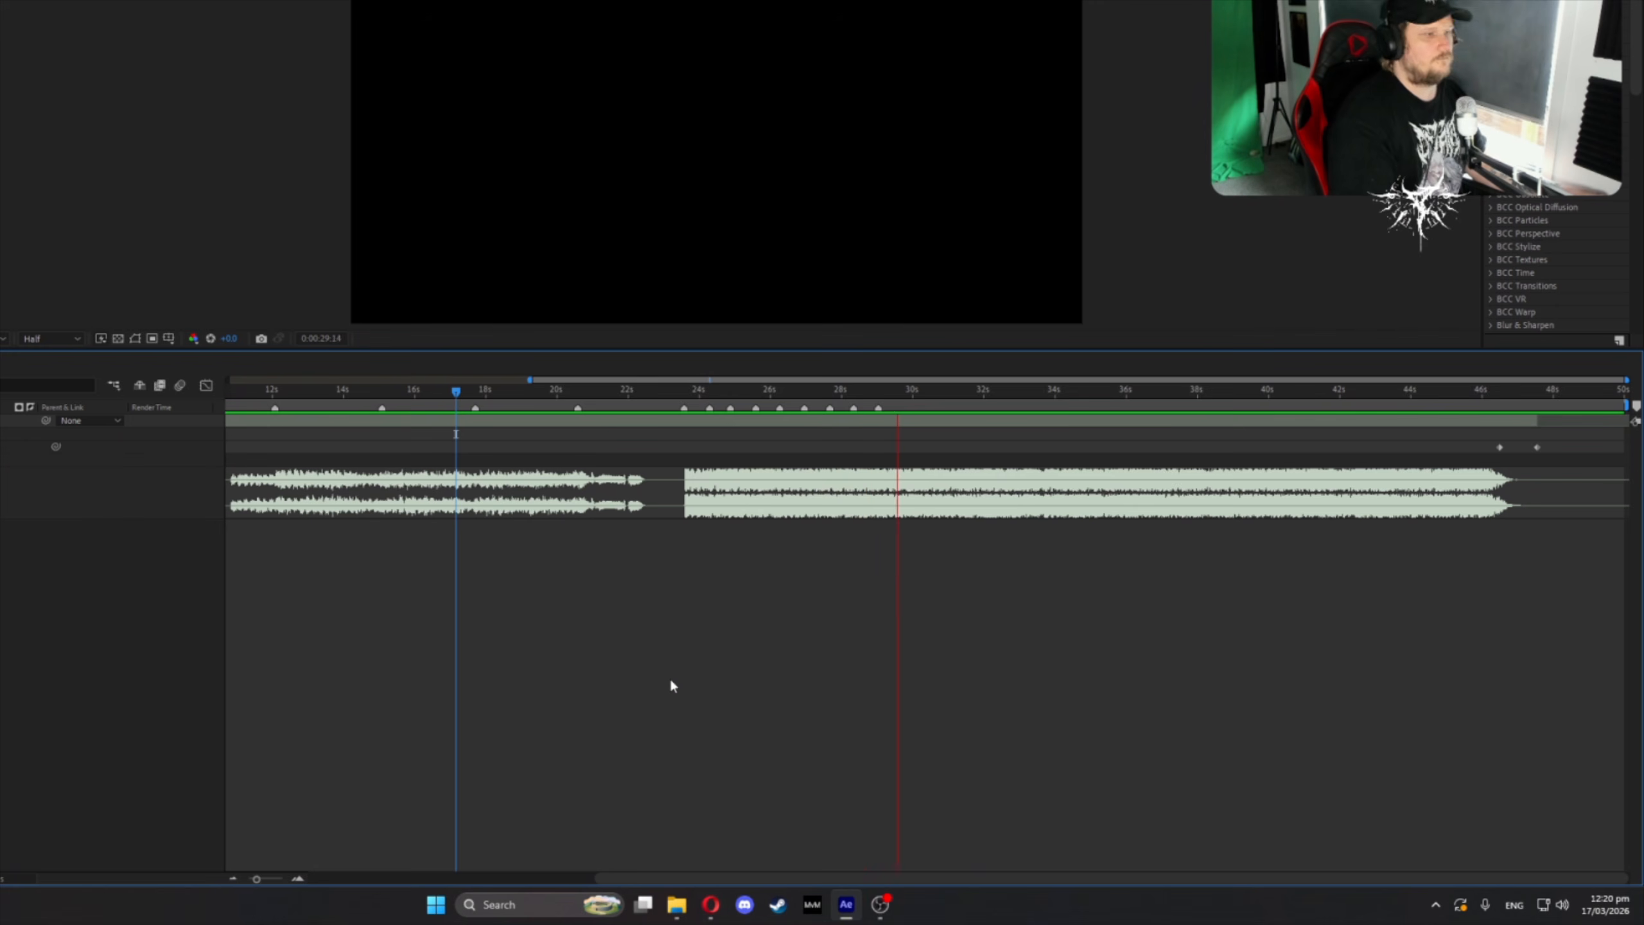
{"action": "key", "text": "KP_Multiply"}
{"action": "key", "text": "KP_Multiply"}
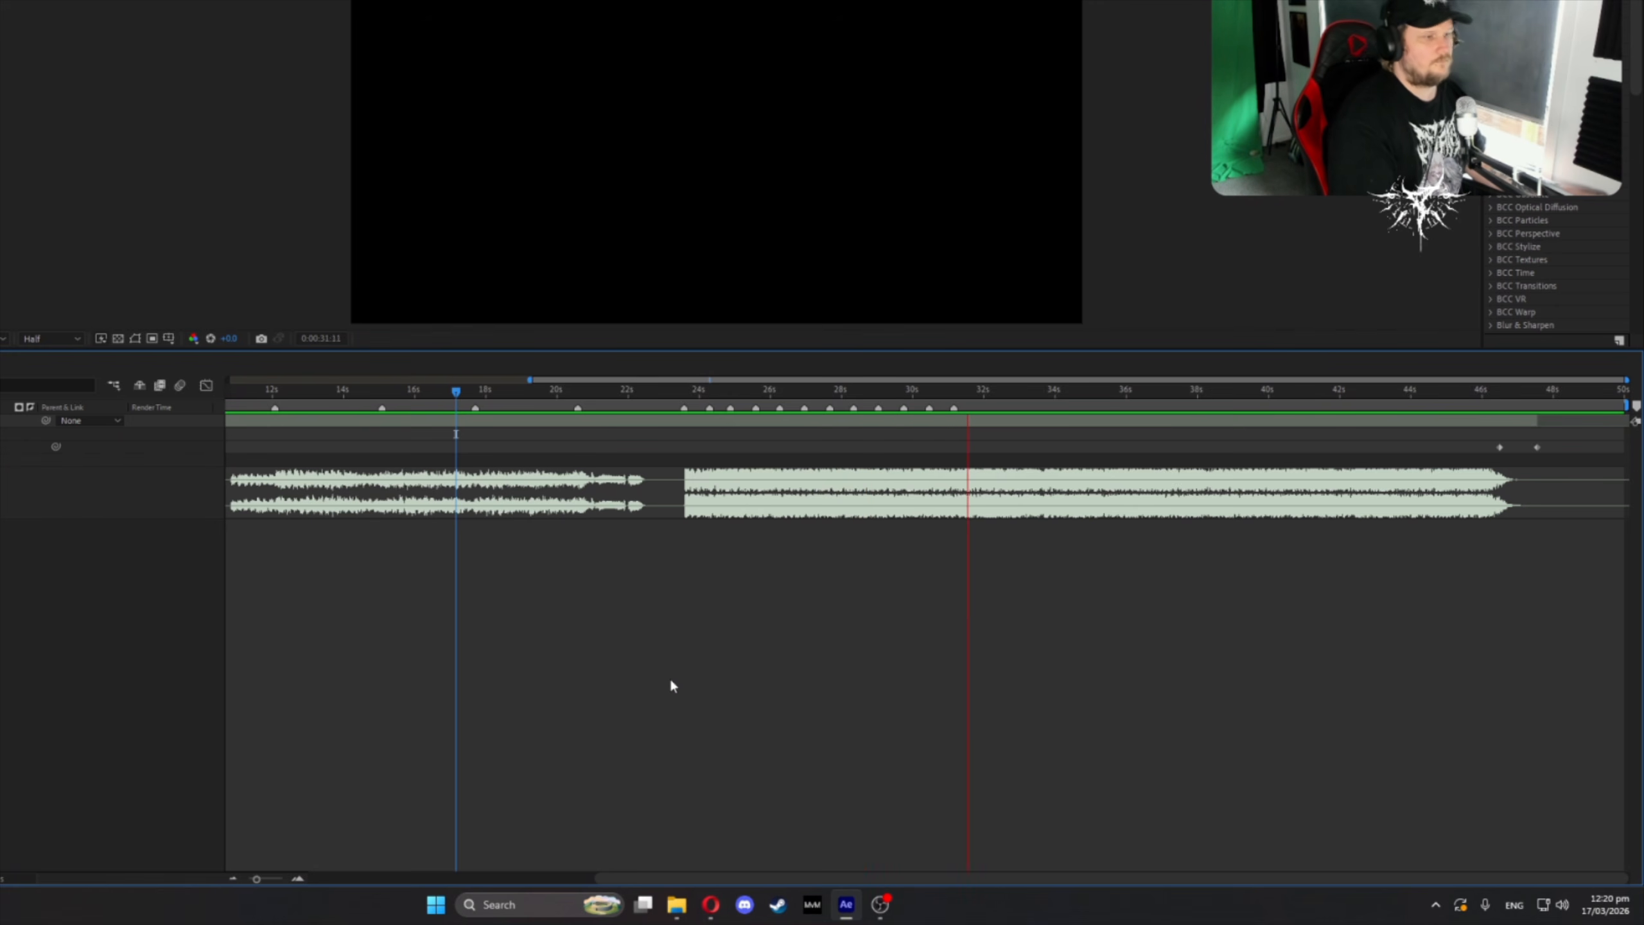
{"action": "key", "text": "KP_Multiply"}
{"action": "key", "text": "KP_Multiply"}
{"action": "key", "text": "KP_Multiply"}
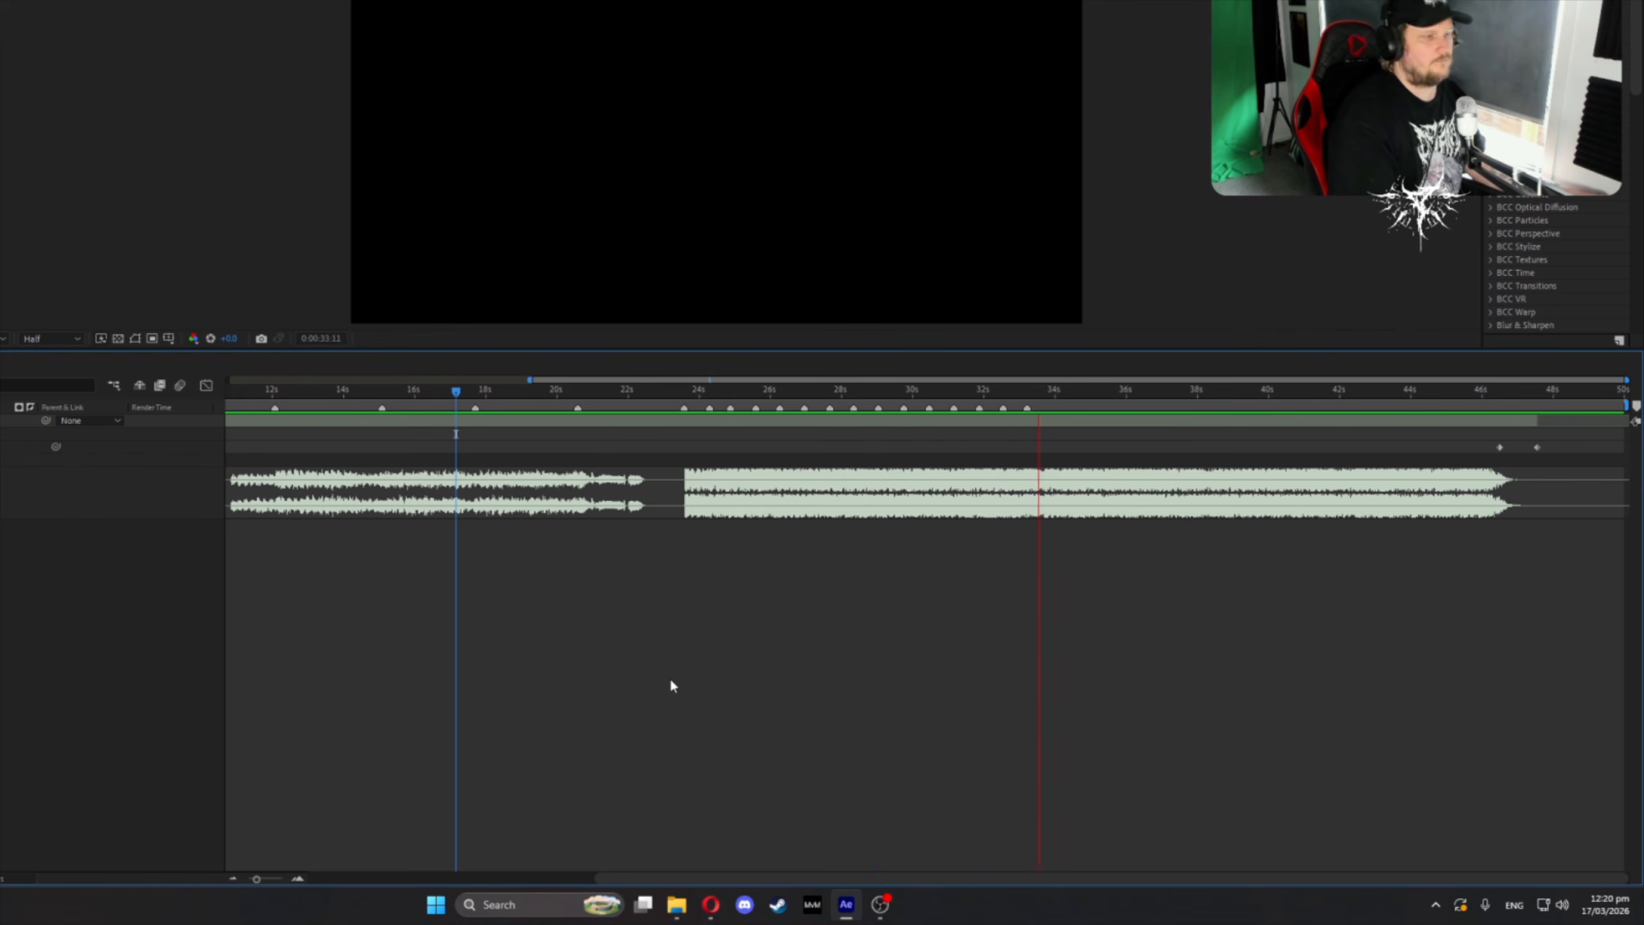
{"action": "key", "text": "KP_Multiply"}
{"action": "key", "text": "KP_Multiply"}
{"action": "key", "text": "KP_Multiply"}
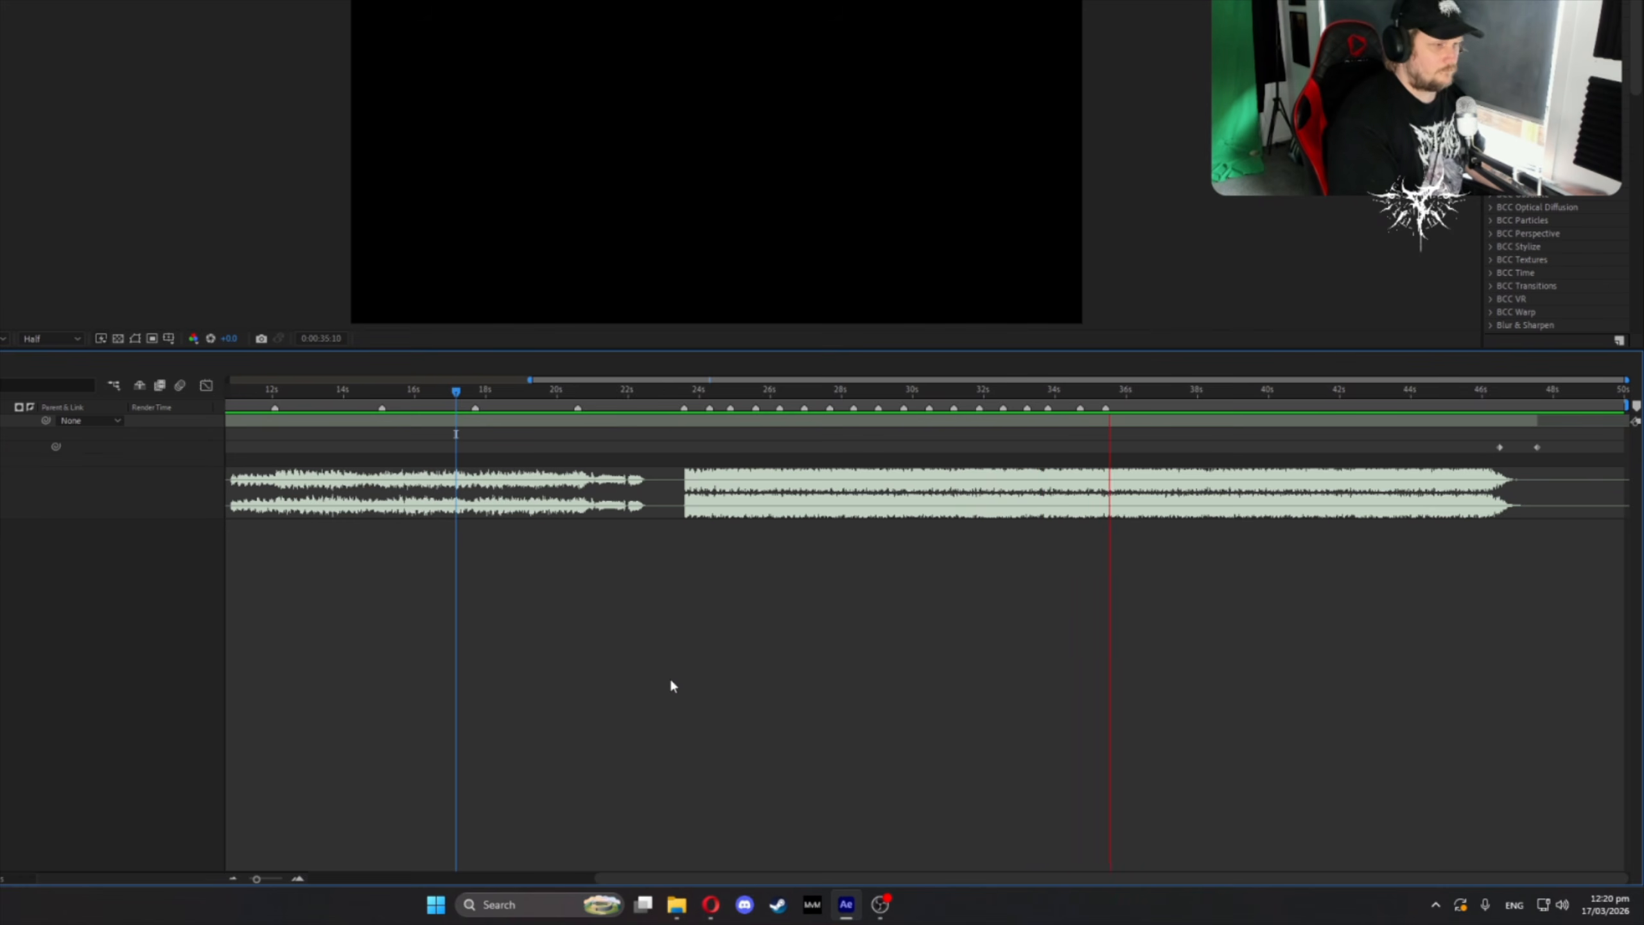
{"action": "key", "text": "KP_Multiply"}
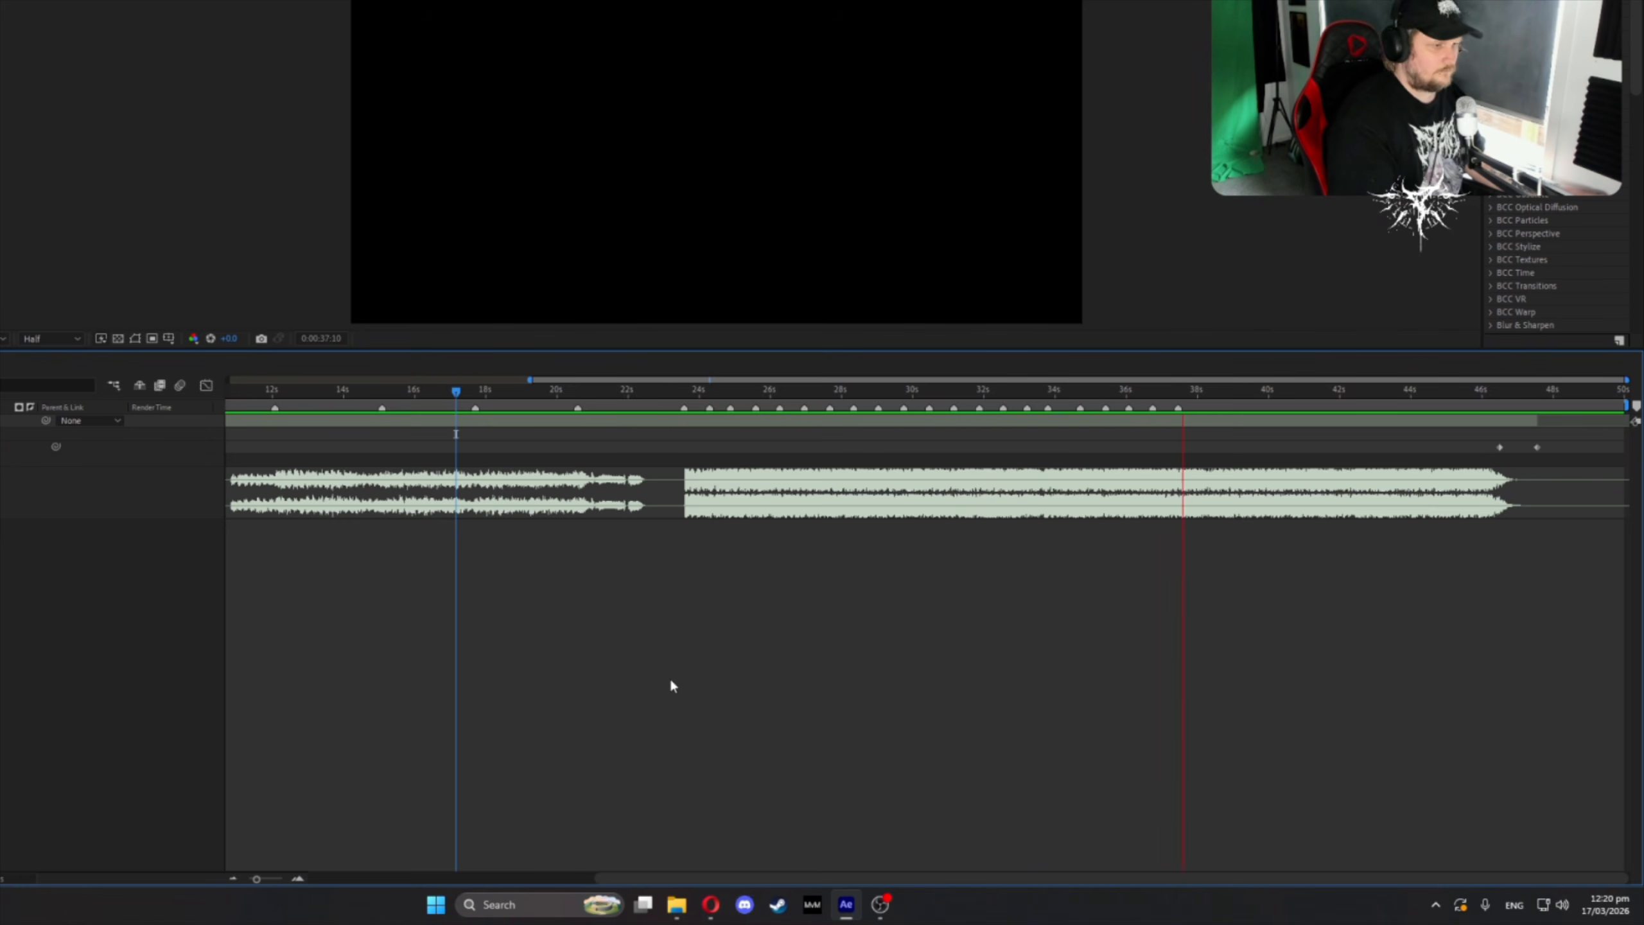
{"action": "key", "text": "KP_Multiply"}
{"action": "key", "text": "KP_Multiply"}
{"action": "key", "text": "KP_Multiply"}
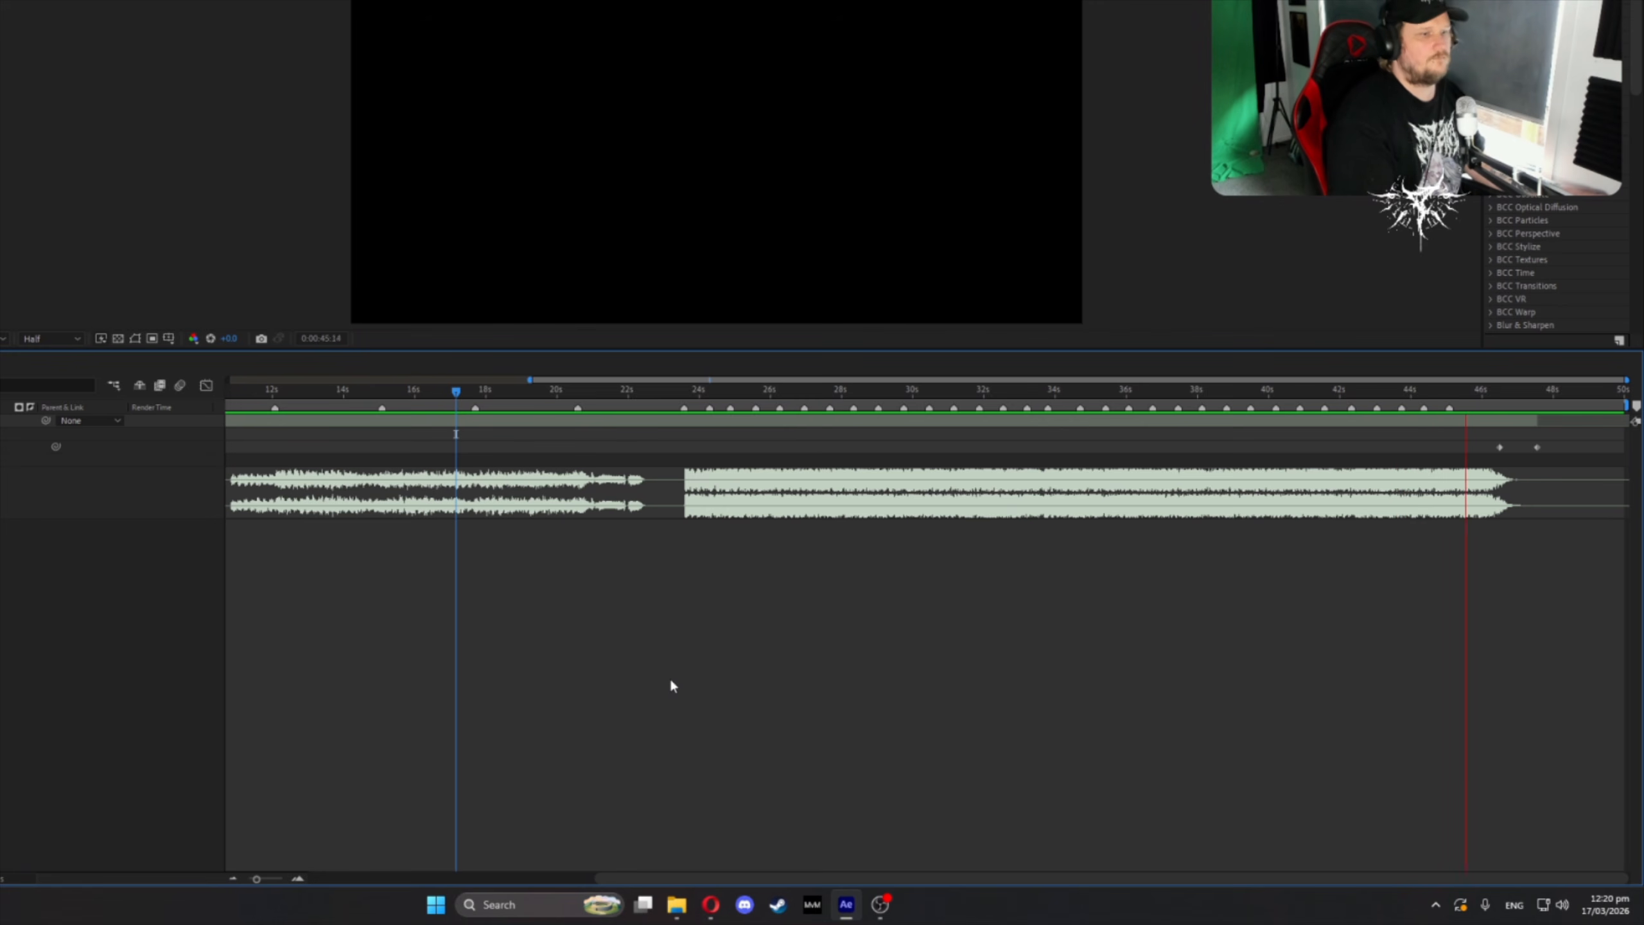
{"action": "key", "text": "space"}
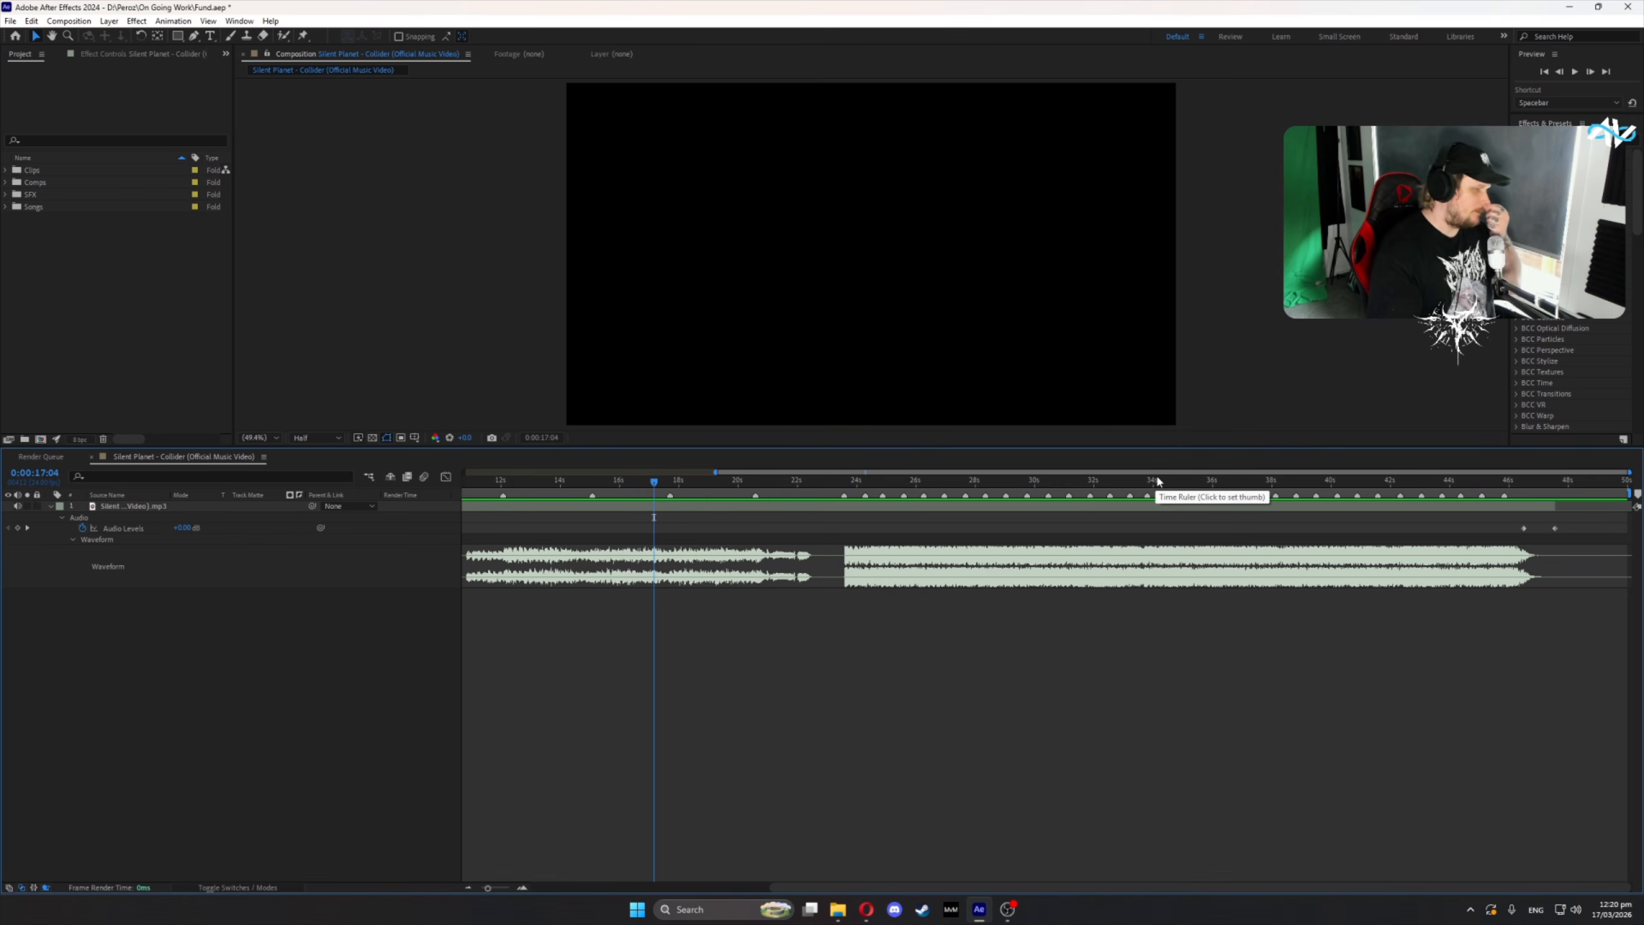
- Play the song from 0:00:32:05 to check the beat markers and move the marker just before 34 seconds to 0:00:33:21
{"action": "left_click", "coordinate": [1157, 480]}
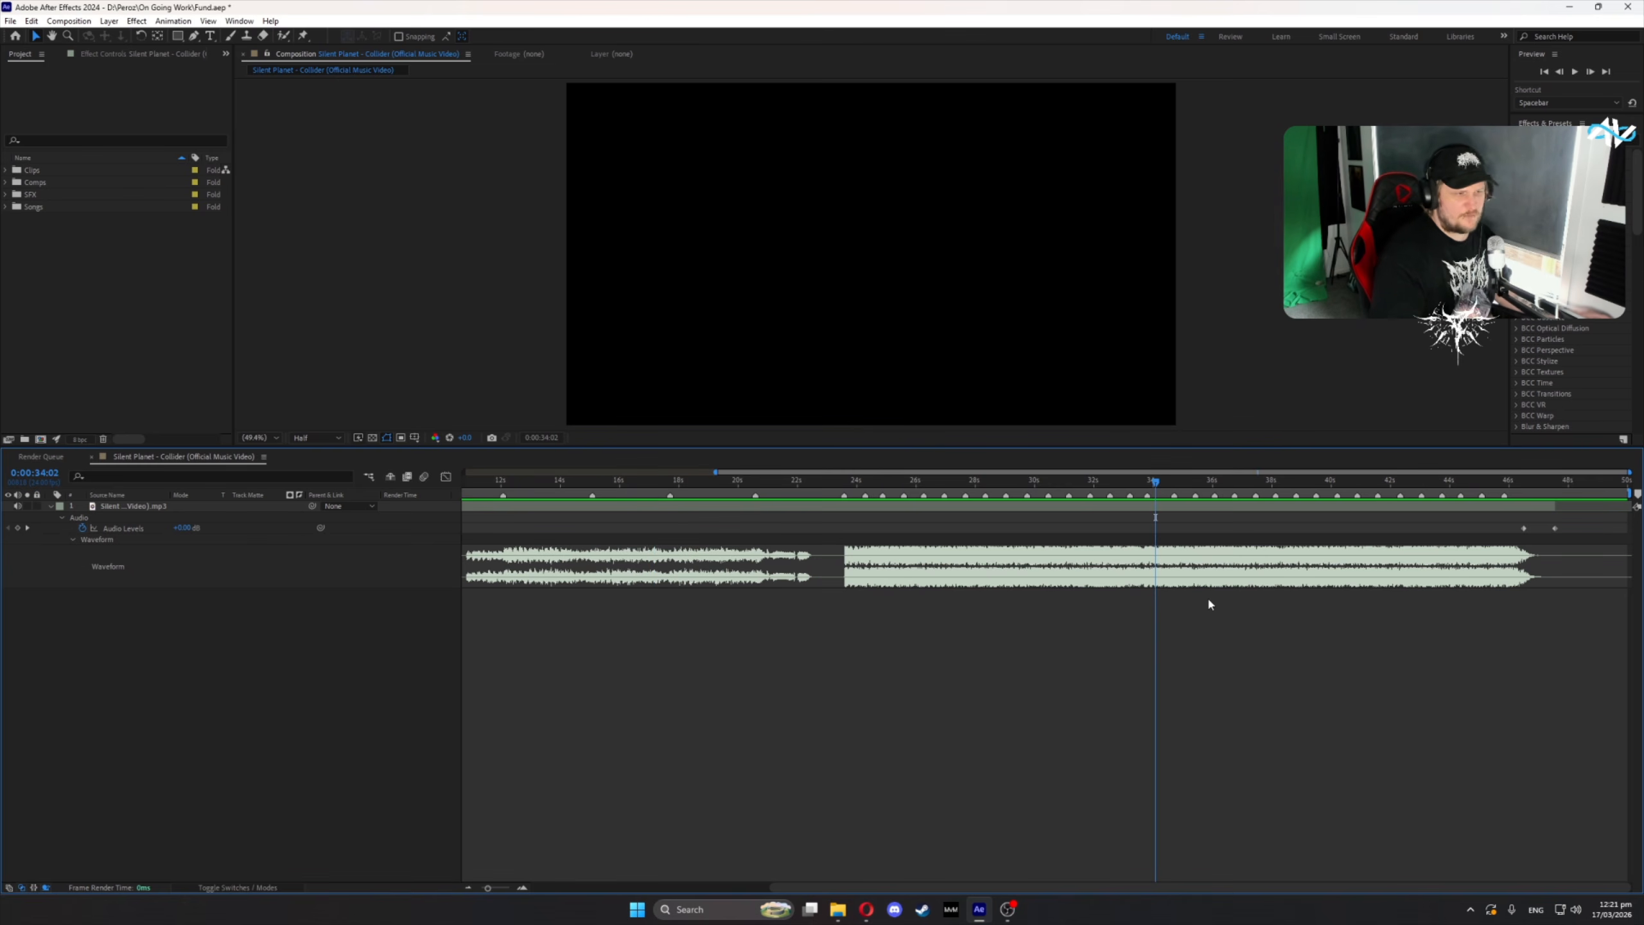
{"action": "scroll", "coordinate": [1192, 589], "scroll_direction": "up", "scroll_amount": 2}
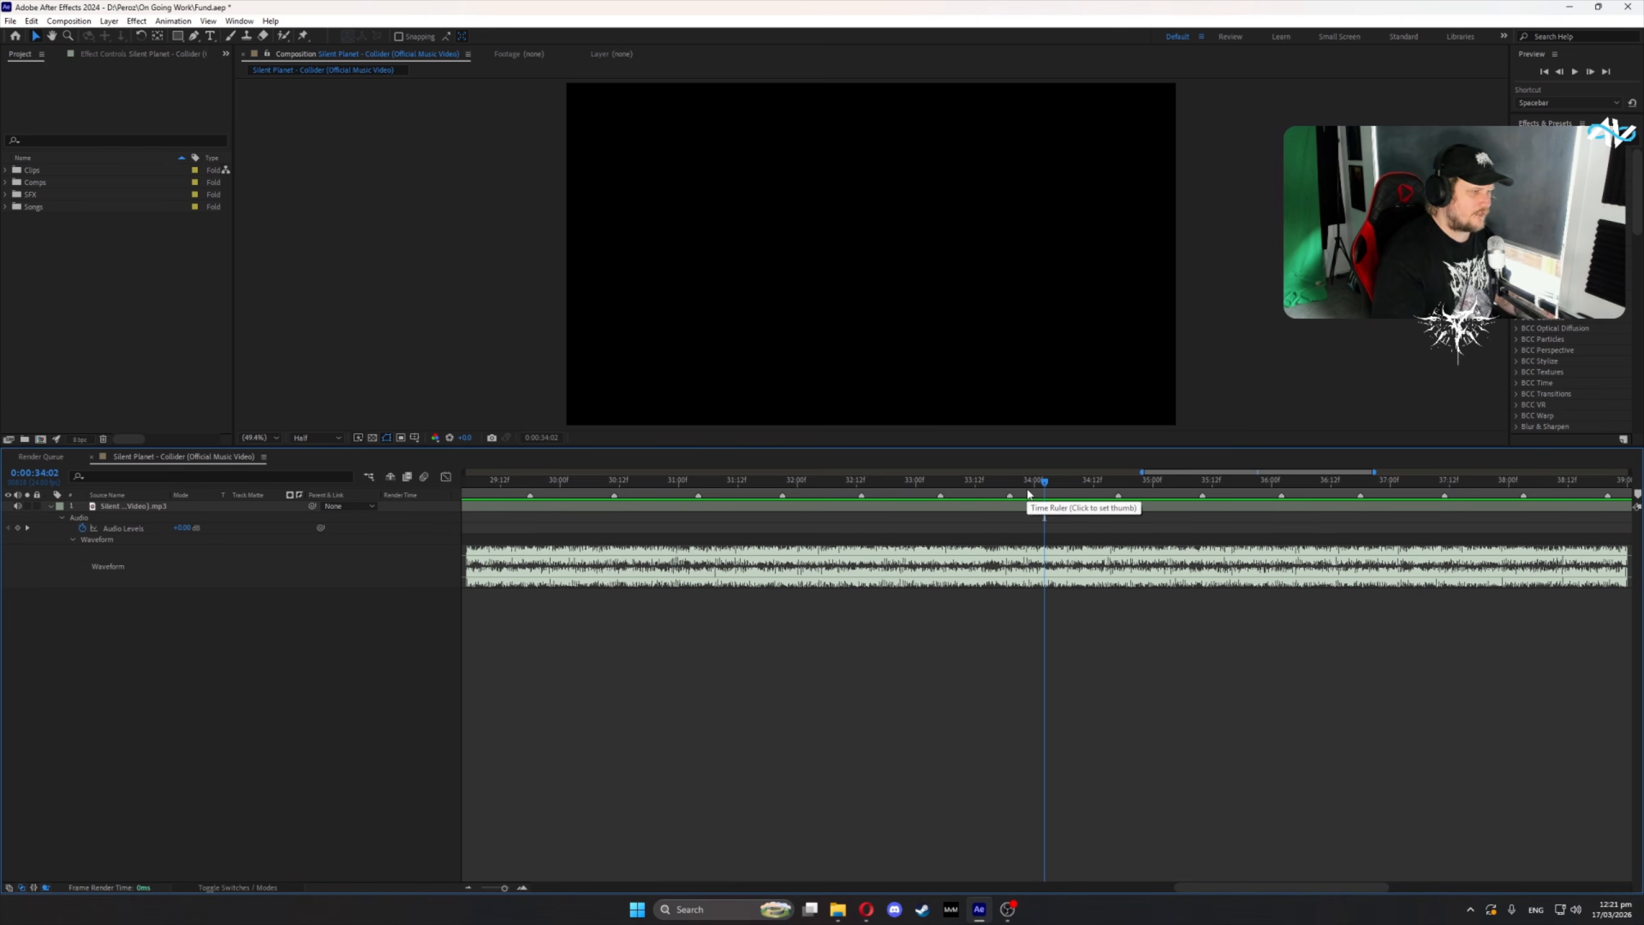
{"action": "left_click_drag", "start_coordinate": [856, 480], "coordinate": [813, 480]}
{"action": "key", "text": "space"}
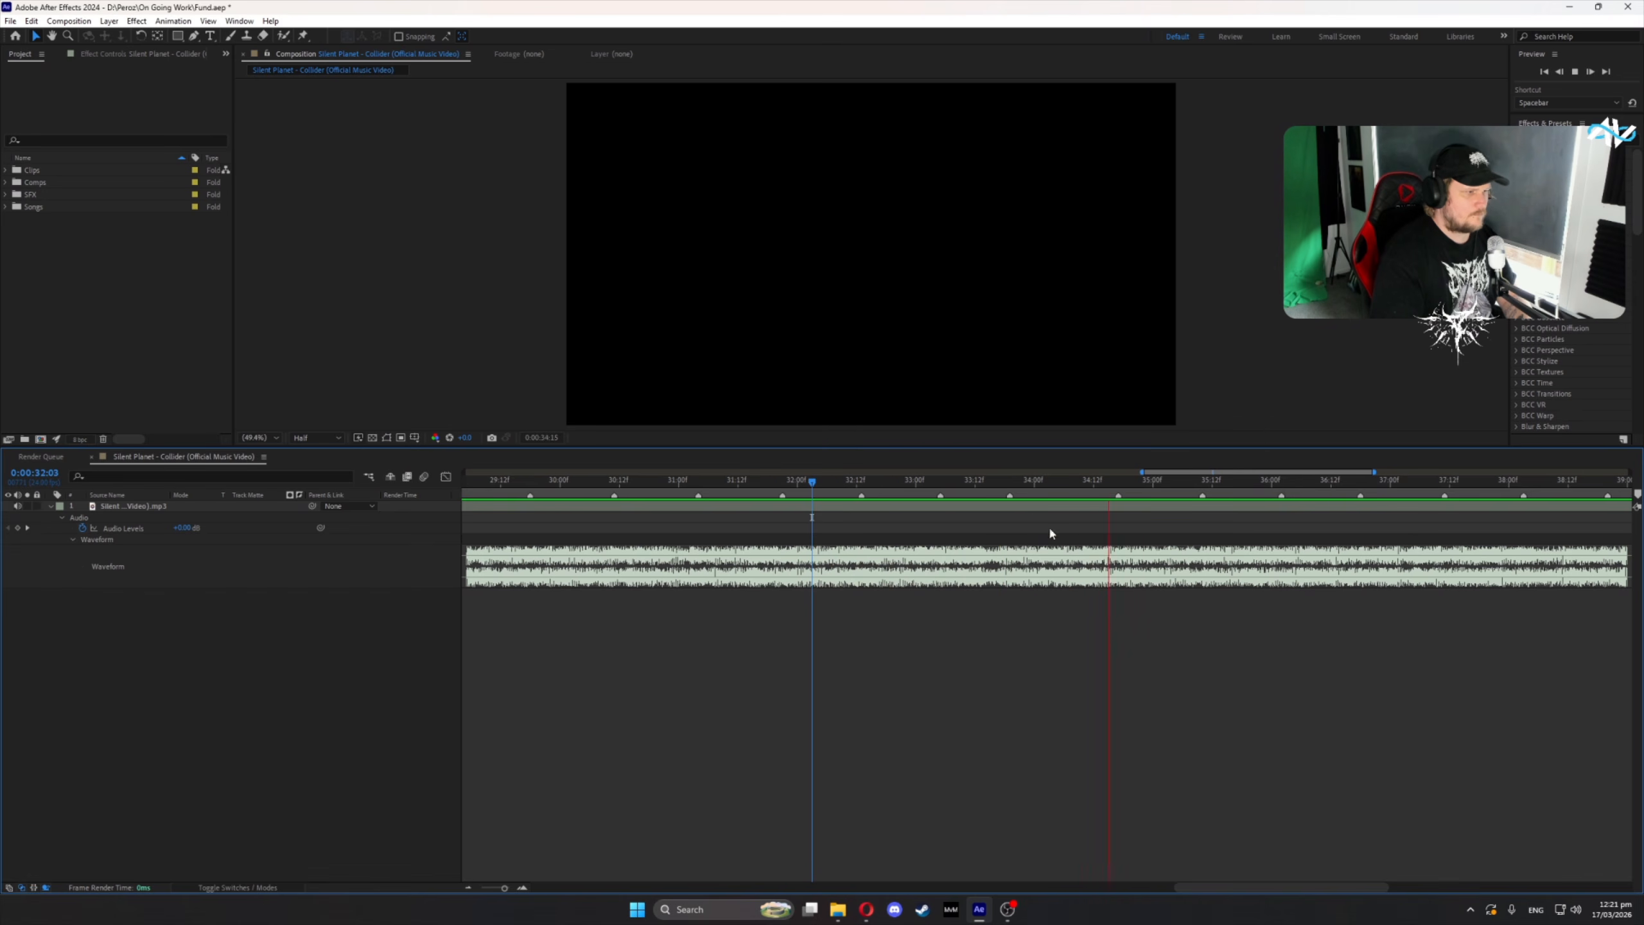
{"action": "left_click_drag", "start_coordinate": [990, 481], "coordinate": [1022, 492]}
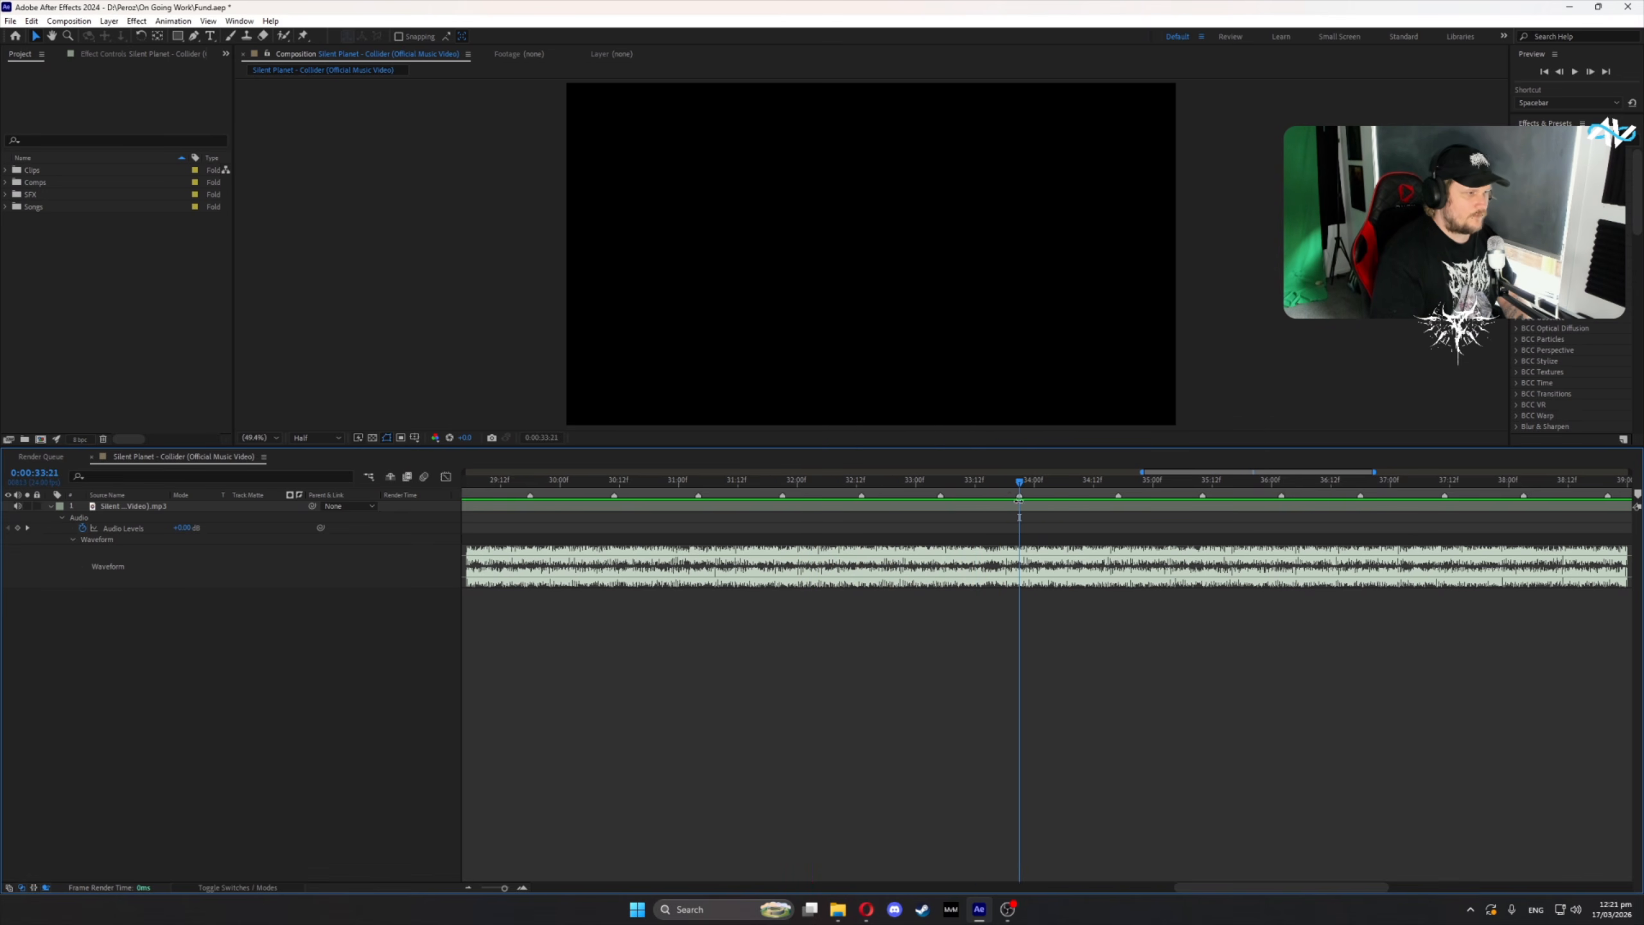
- Find the missing beat by replaying the passage around 33 seconds, add a composition marker at 0:00:34:07 and play it back
{"action": "left_click", "coordinate": [918, 481]}
{"action": "key", "text": "space"}
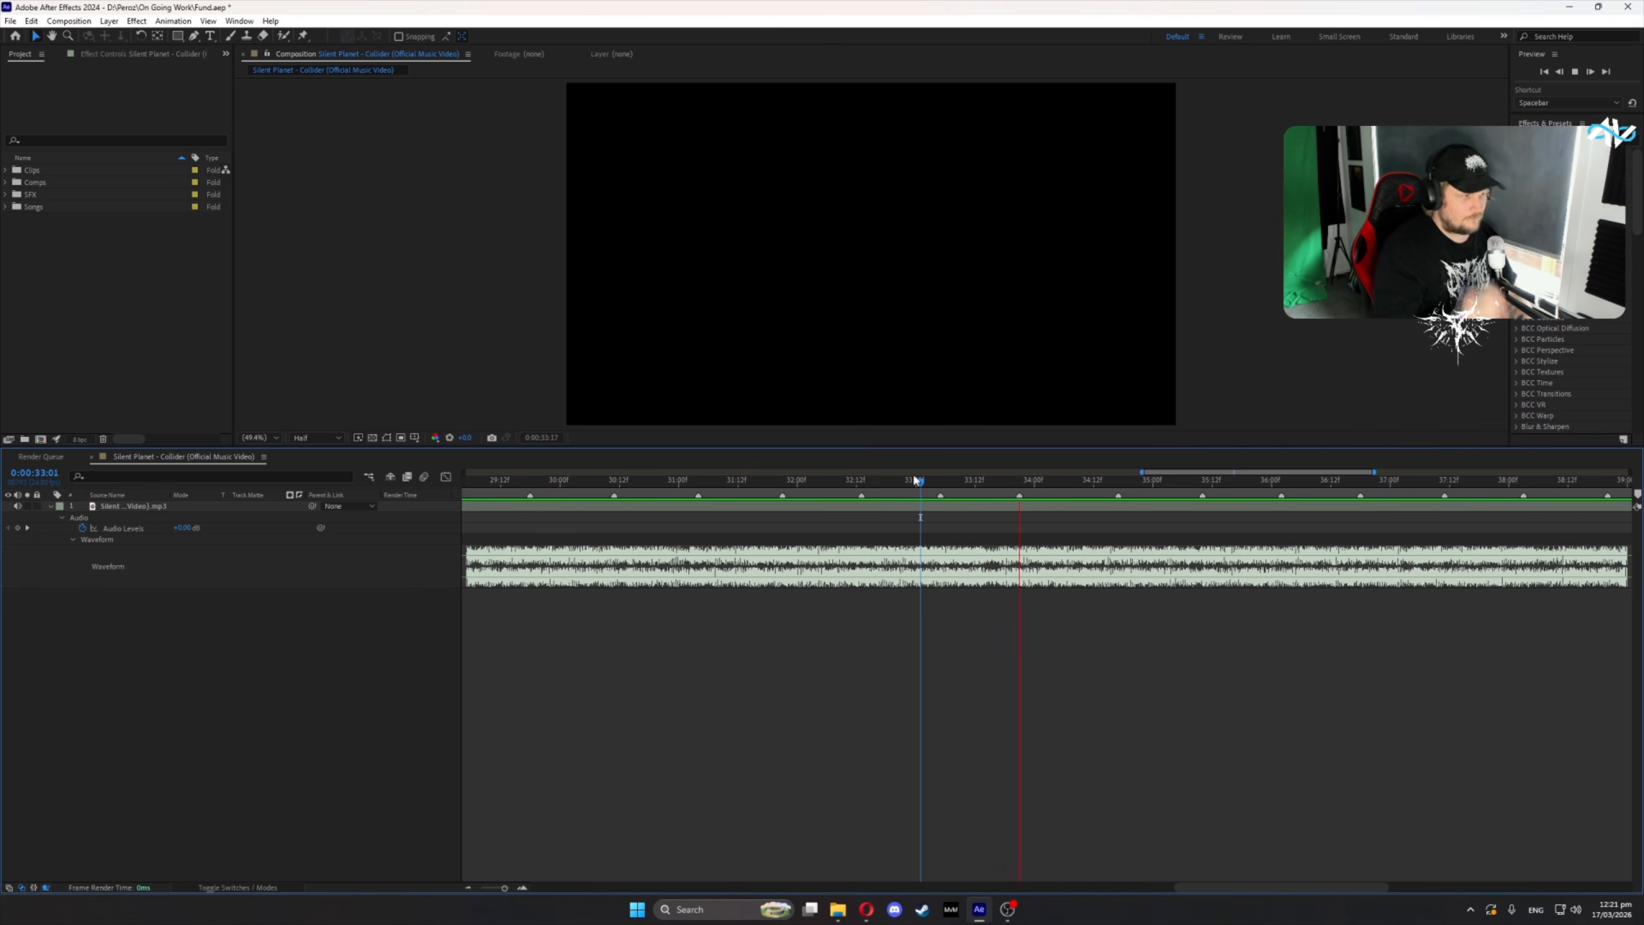
{"action": "left_click_drag", "start_coordinate": [1011, 482], "coordinate": [1059, 490]}
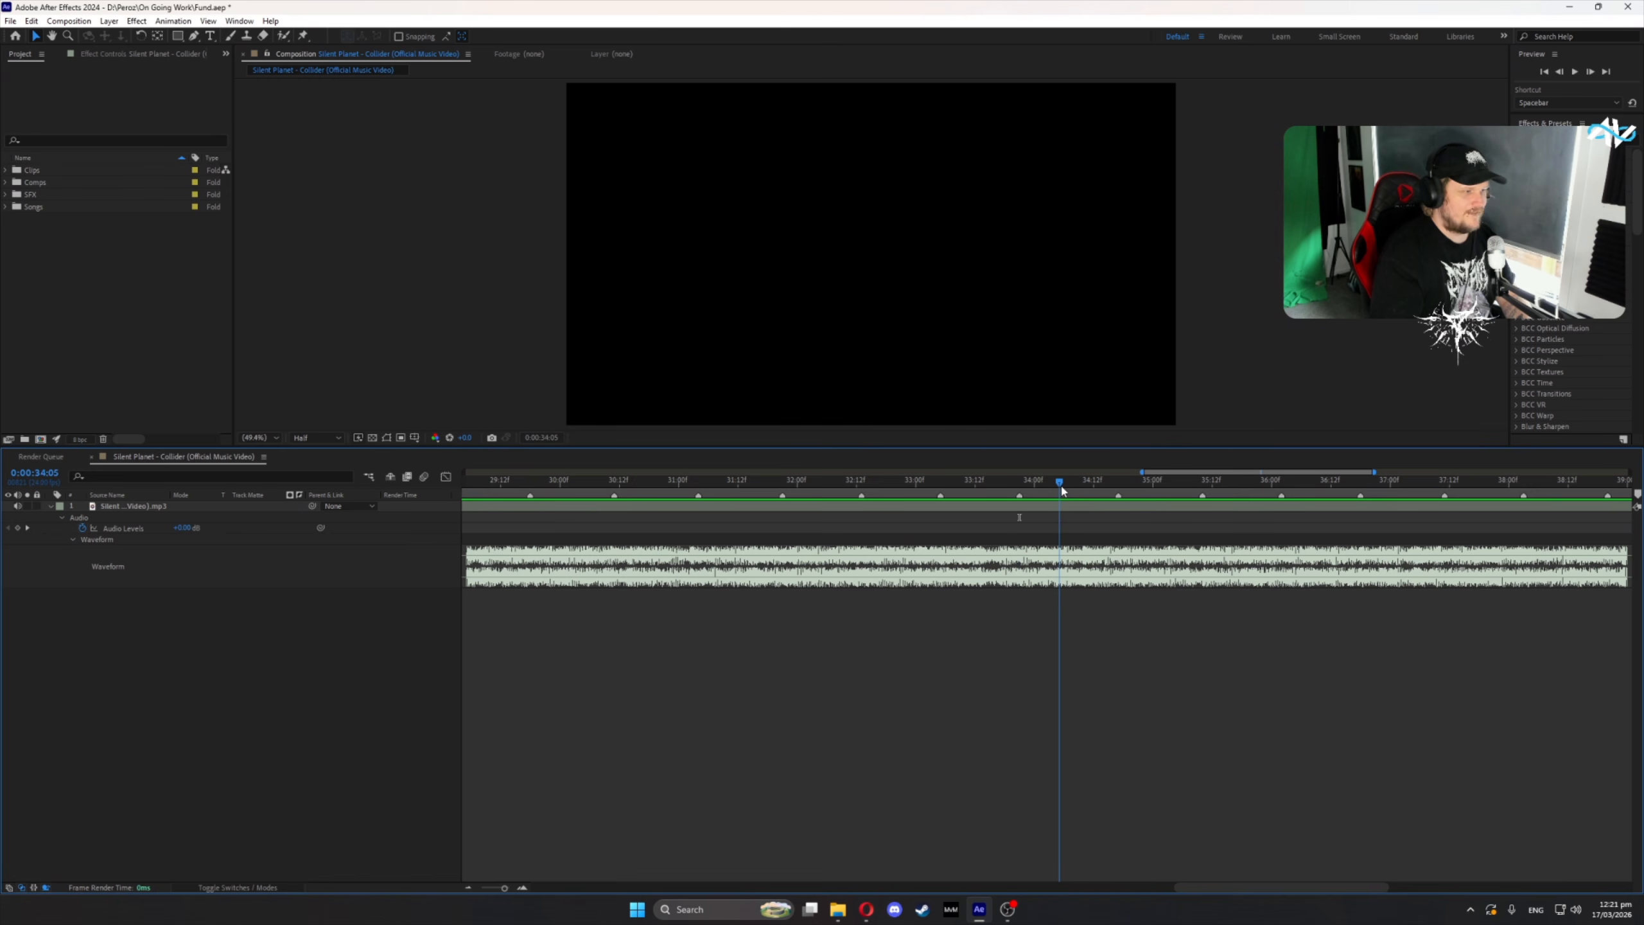
{"action": "left_click", "coordinate": [950, 481]}
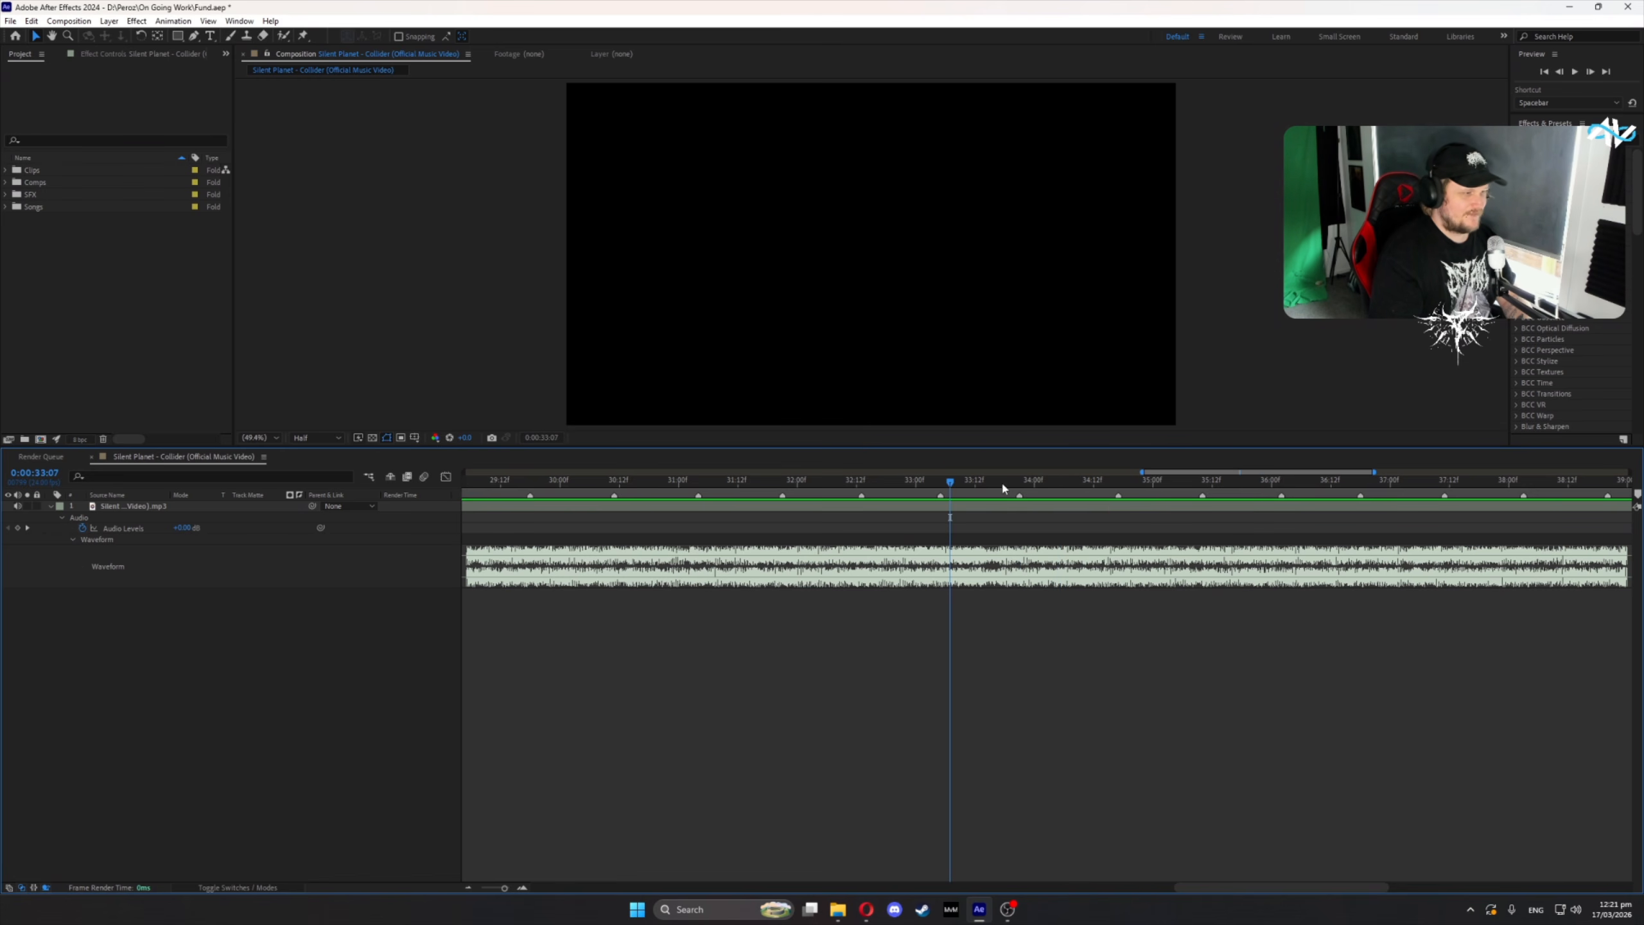
{"action": "left_click_drag", "start_coordinate": [1047, 482], "coordinate": [1063, 482]}
{"action": "key", "text": "space"}
{"action": "key", "text": "space"}
{"action": "key", "text": "KP_Multiply"}
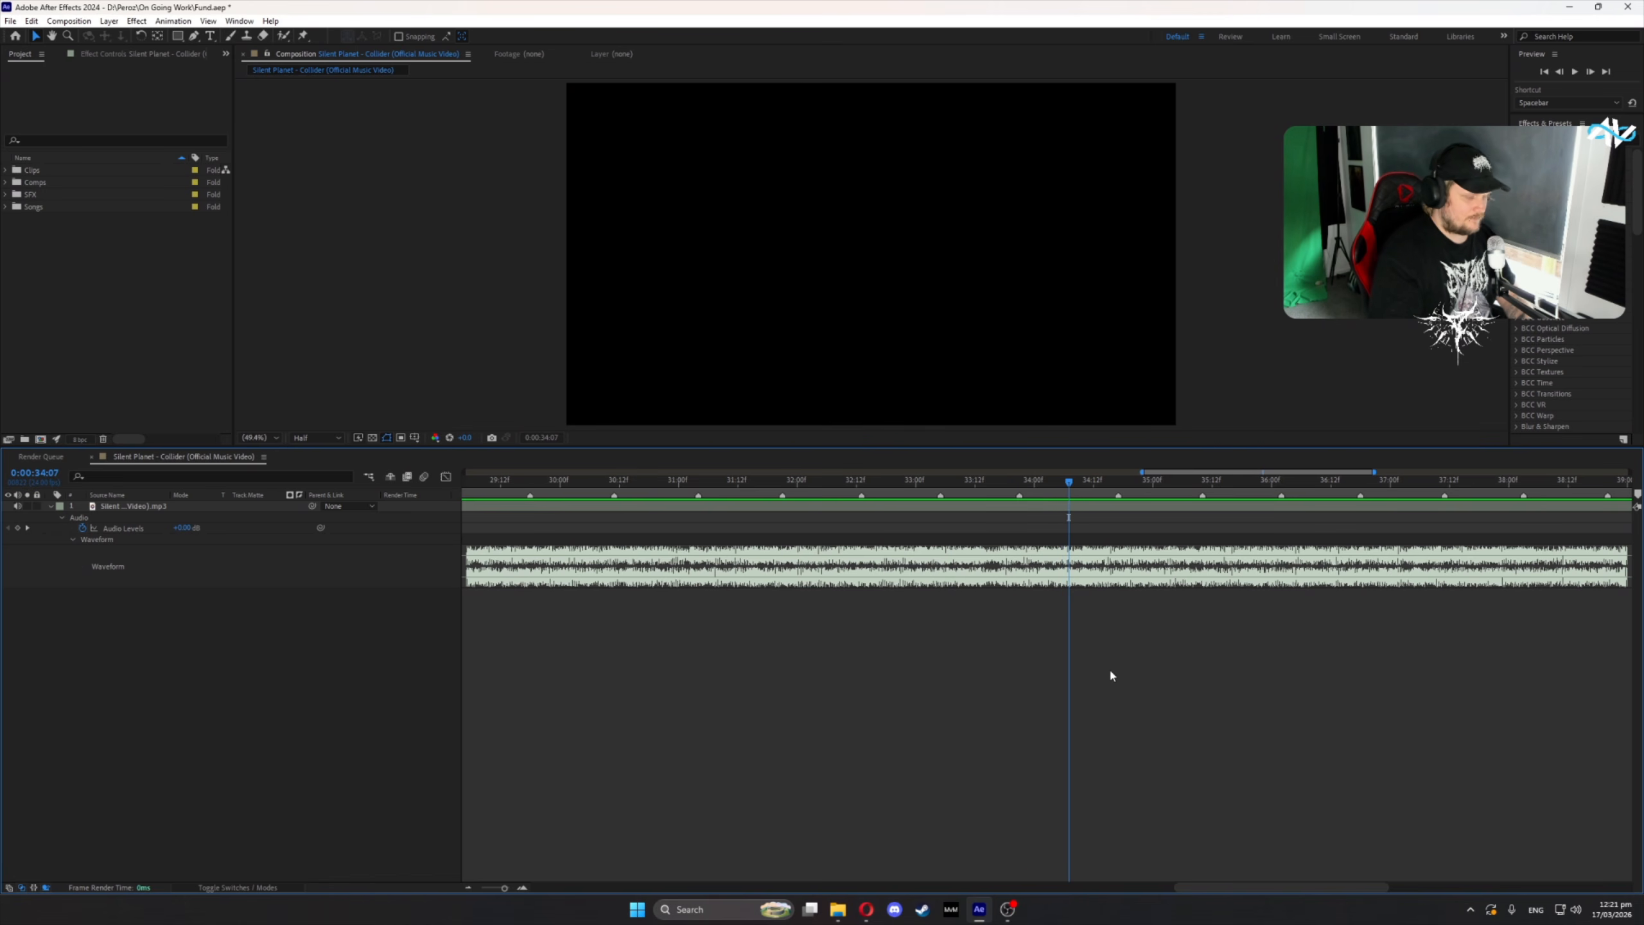
{"action": "key", "text": "space"}
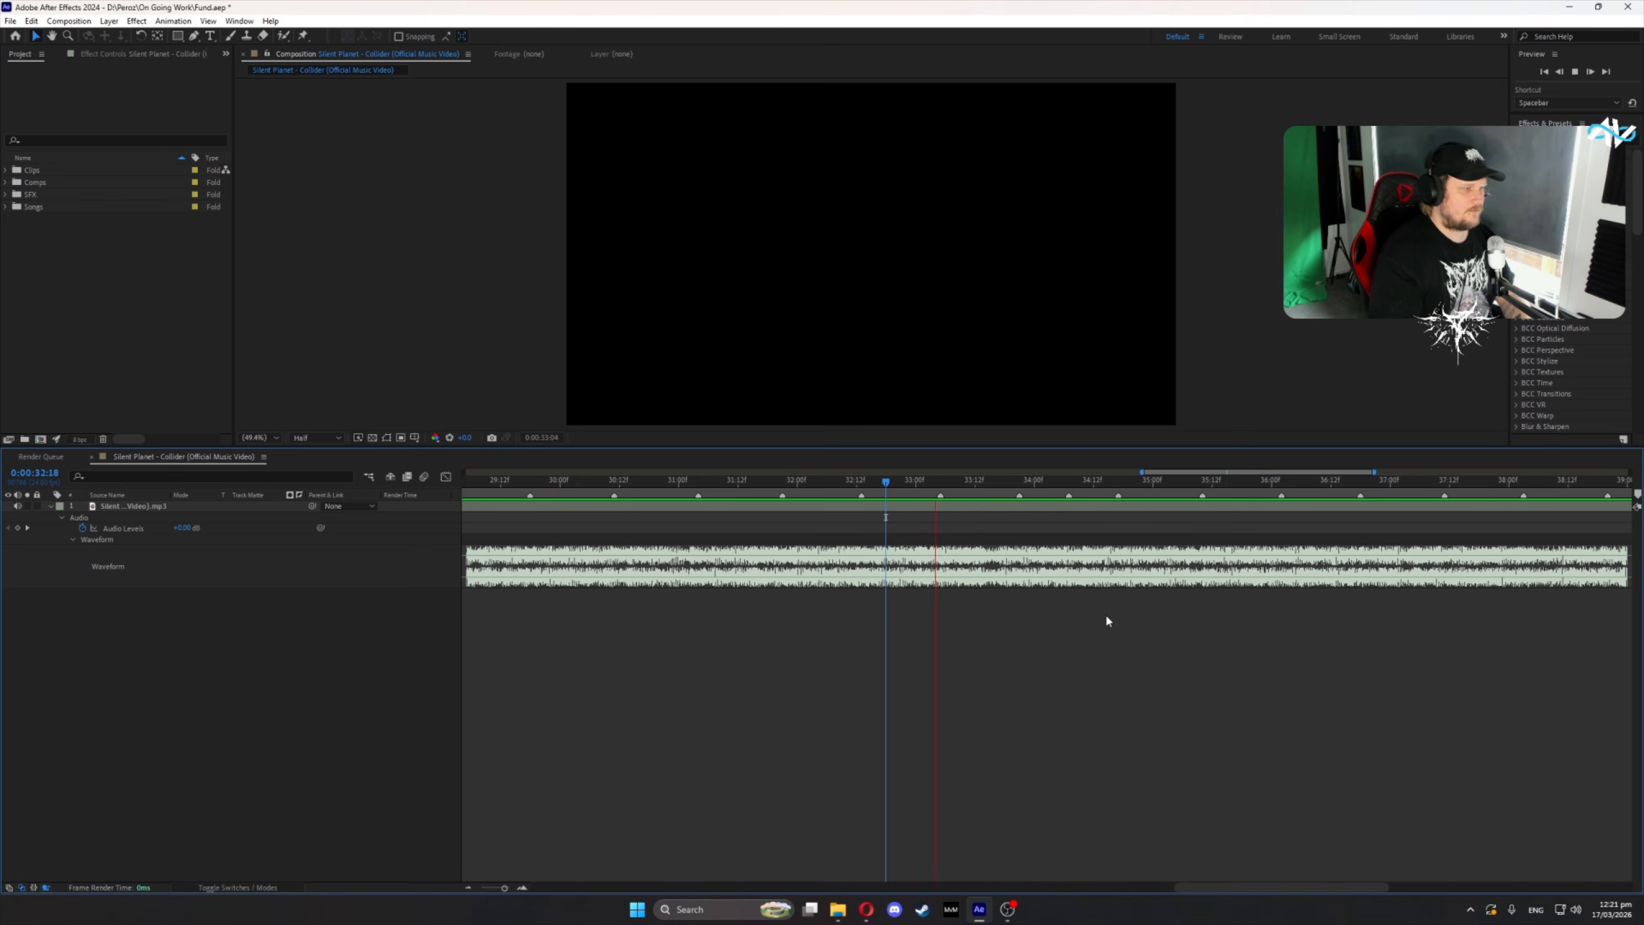
{"action": "key", "text": "space"}
- Set the label of the composition marker at 0:00:34:07 to Blue
{"action": "double_click", "coordinate": [1068, 494]}
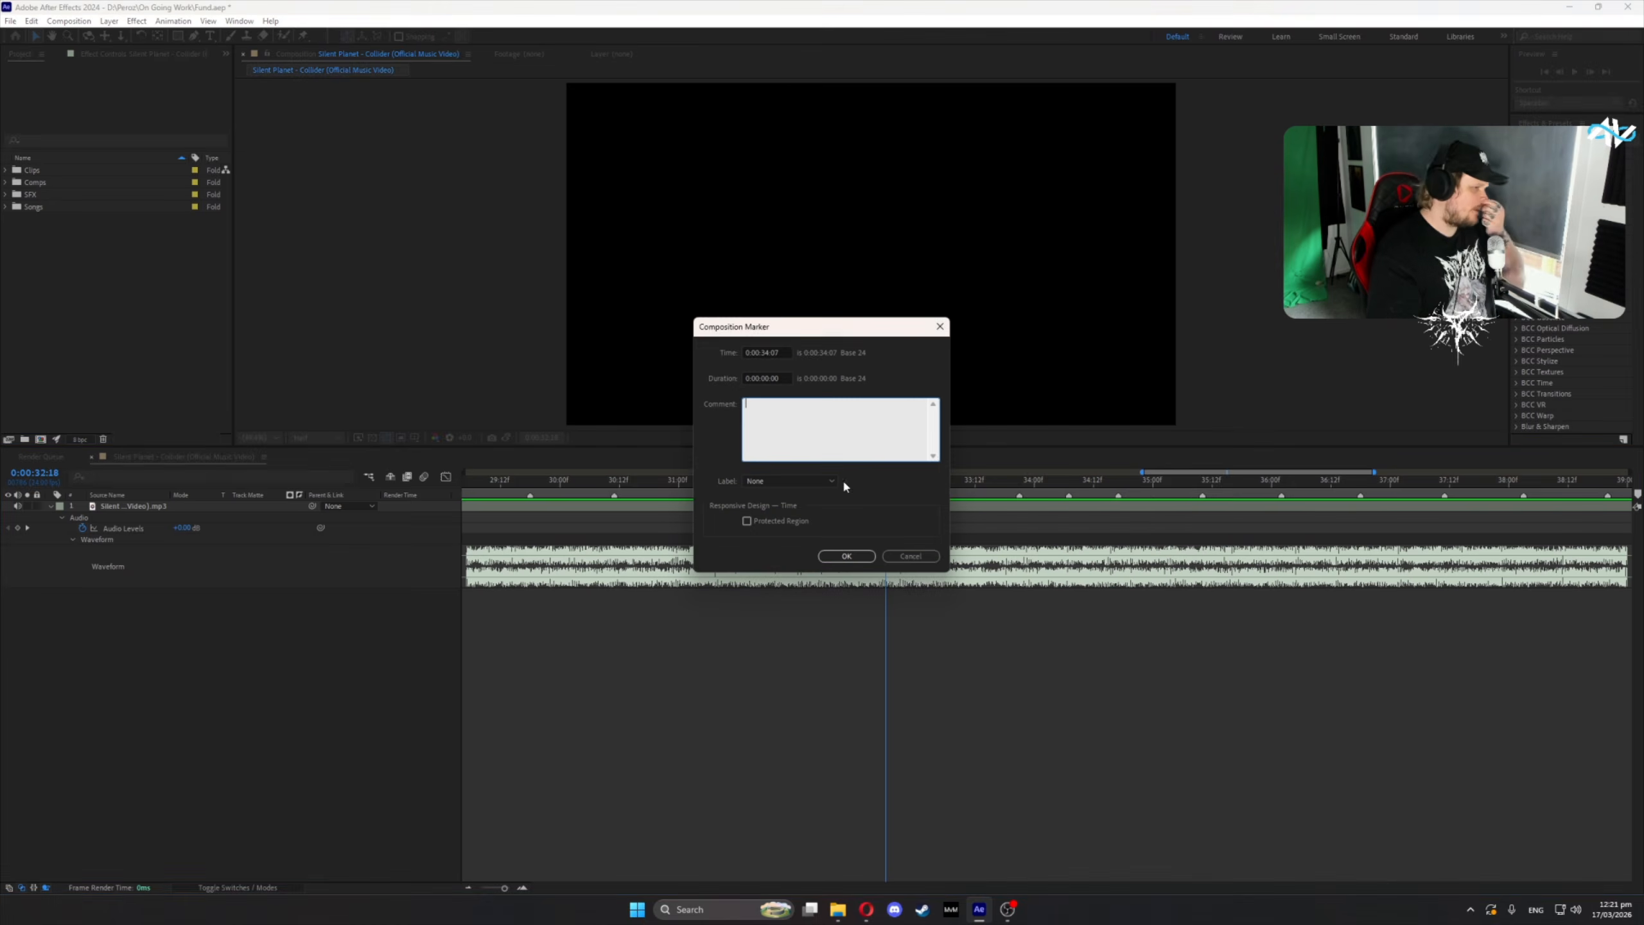
{"action": "left_click", "coordinate": [813, 483]}
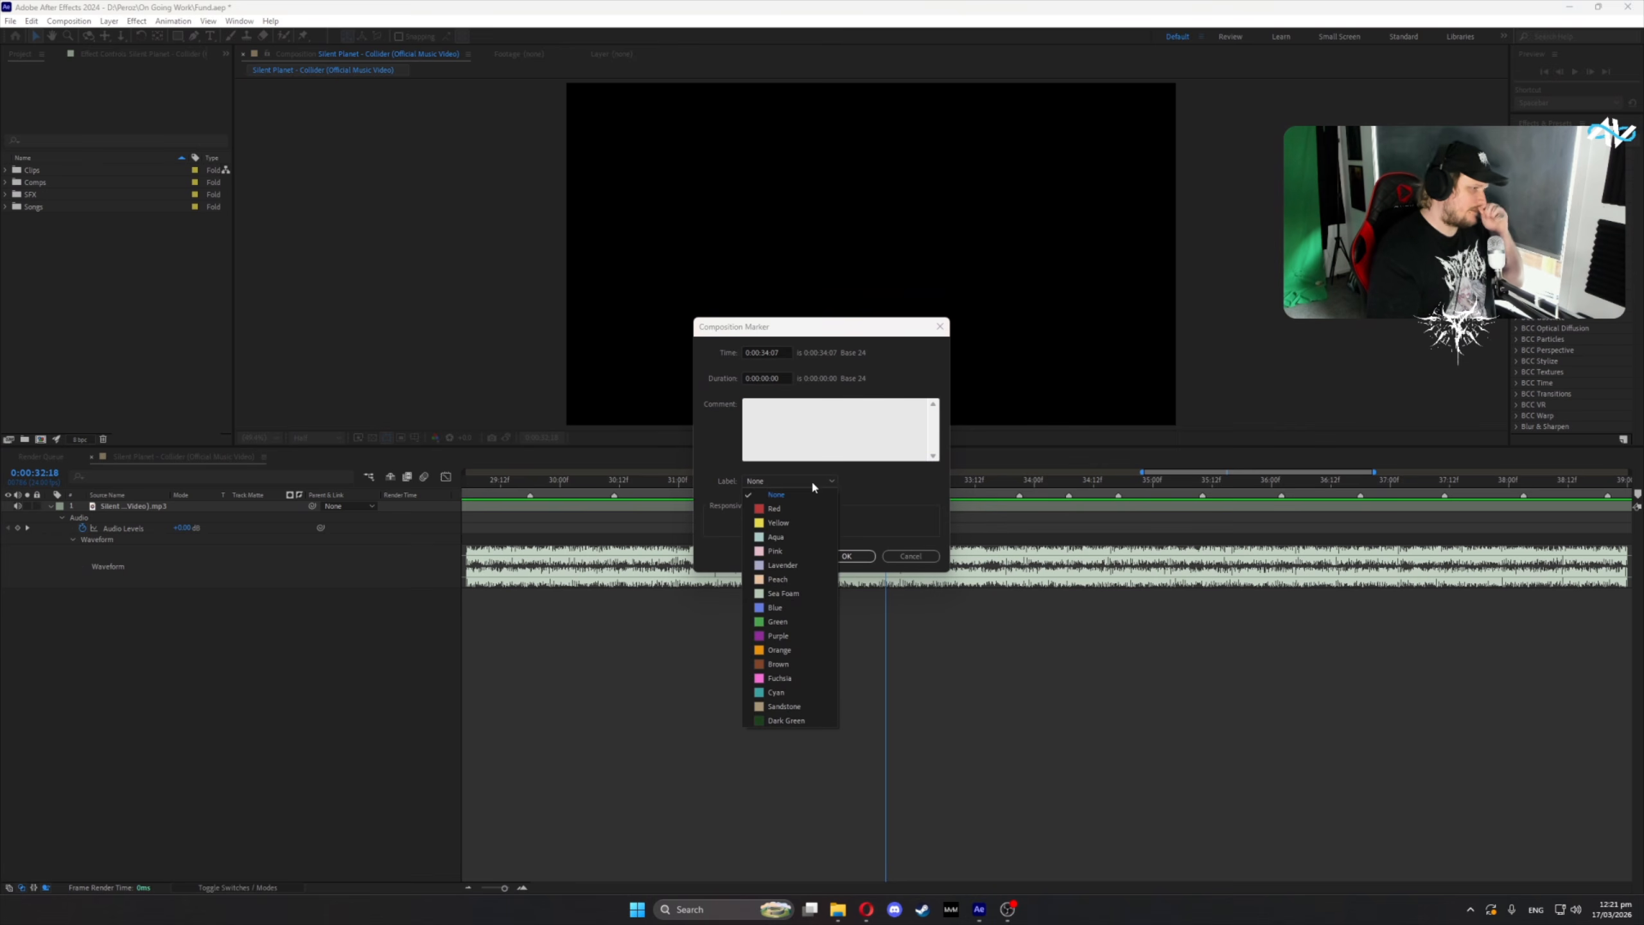
{"action": "left_click", "coordinate": [803, 607]}
{"action": "left_click", "coordinate": [846, 556]}
- Set the label of the composition marker at 0:00:33:21 to Blue and save the project
{"action": "double_click", "coordinate": [1021, 495]}
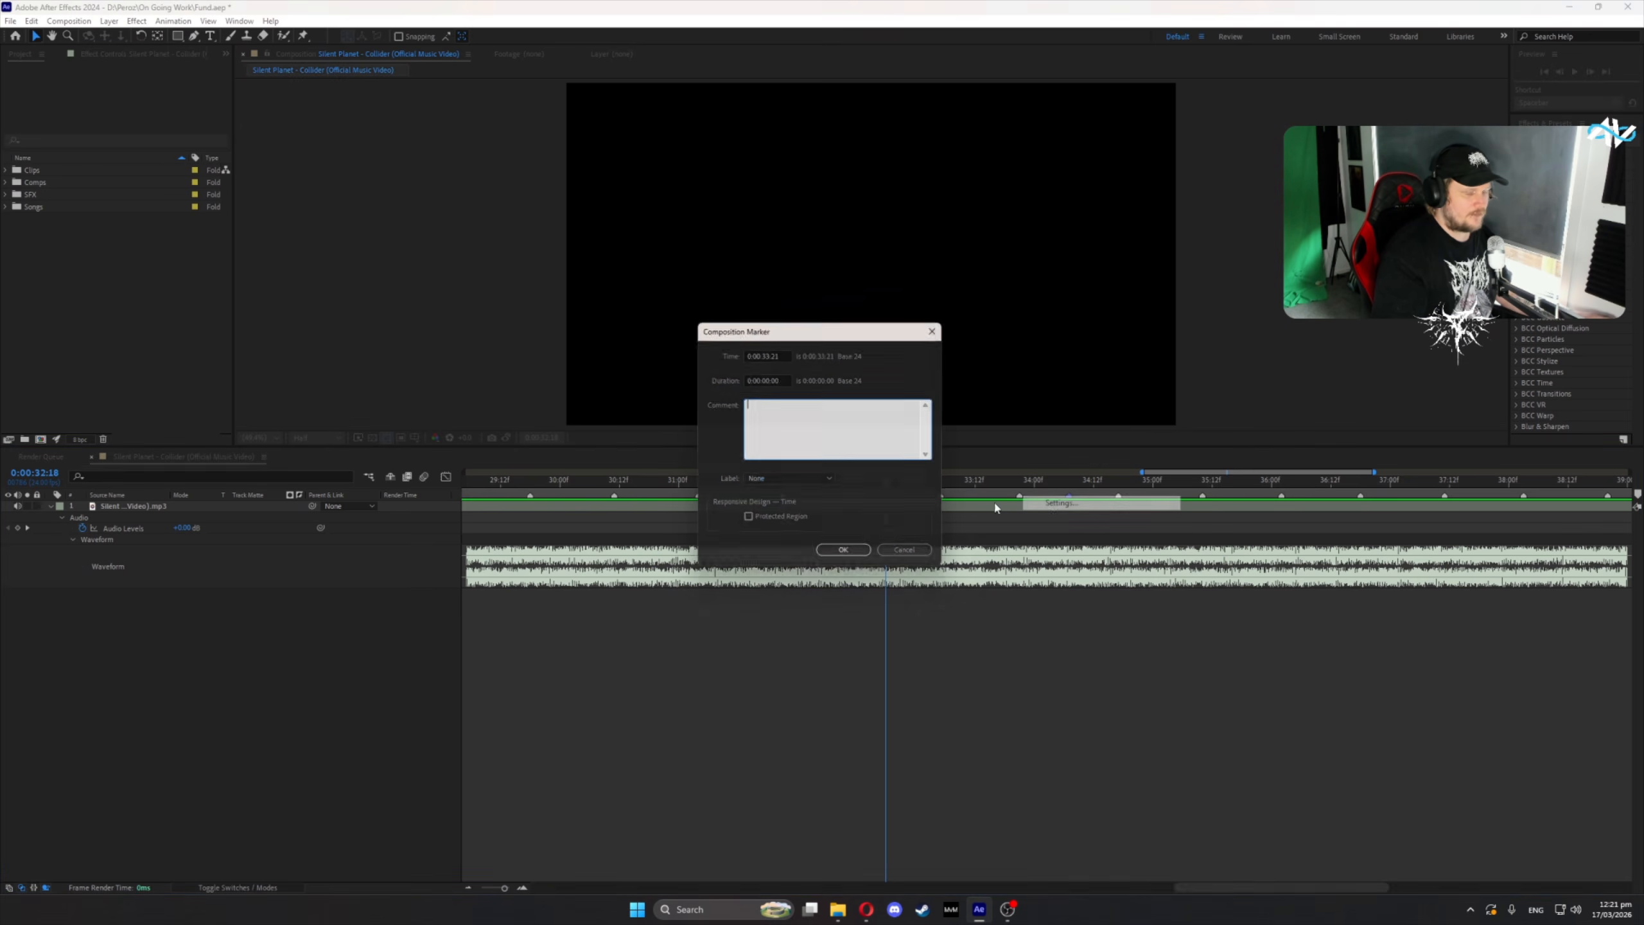
{"action": "left_click", "coordinate": [791, 481]}
{"action": "left_click", "coordinate": [794, 608]}
{"action": "left_click", "coordinate": [847, 556]}
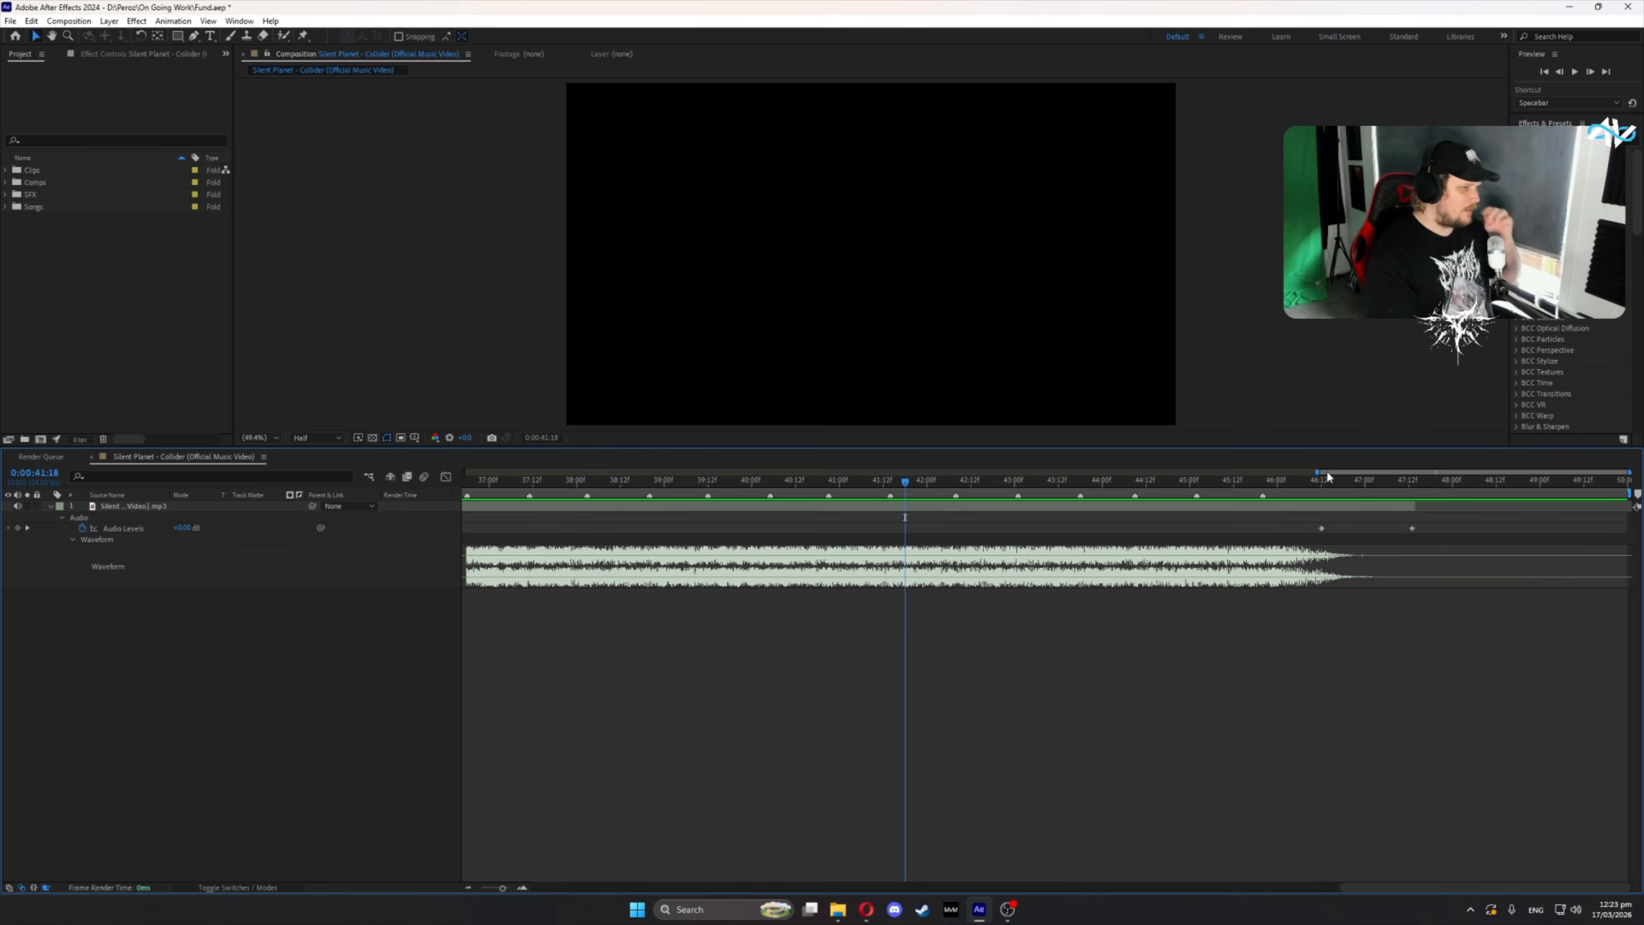
{"action": "left_click_drag", "start_coordinate": [1318, 471], "coordinate": [694, 470]}
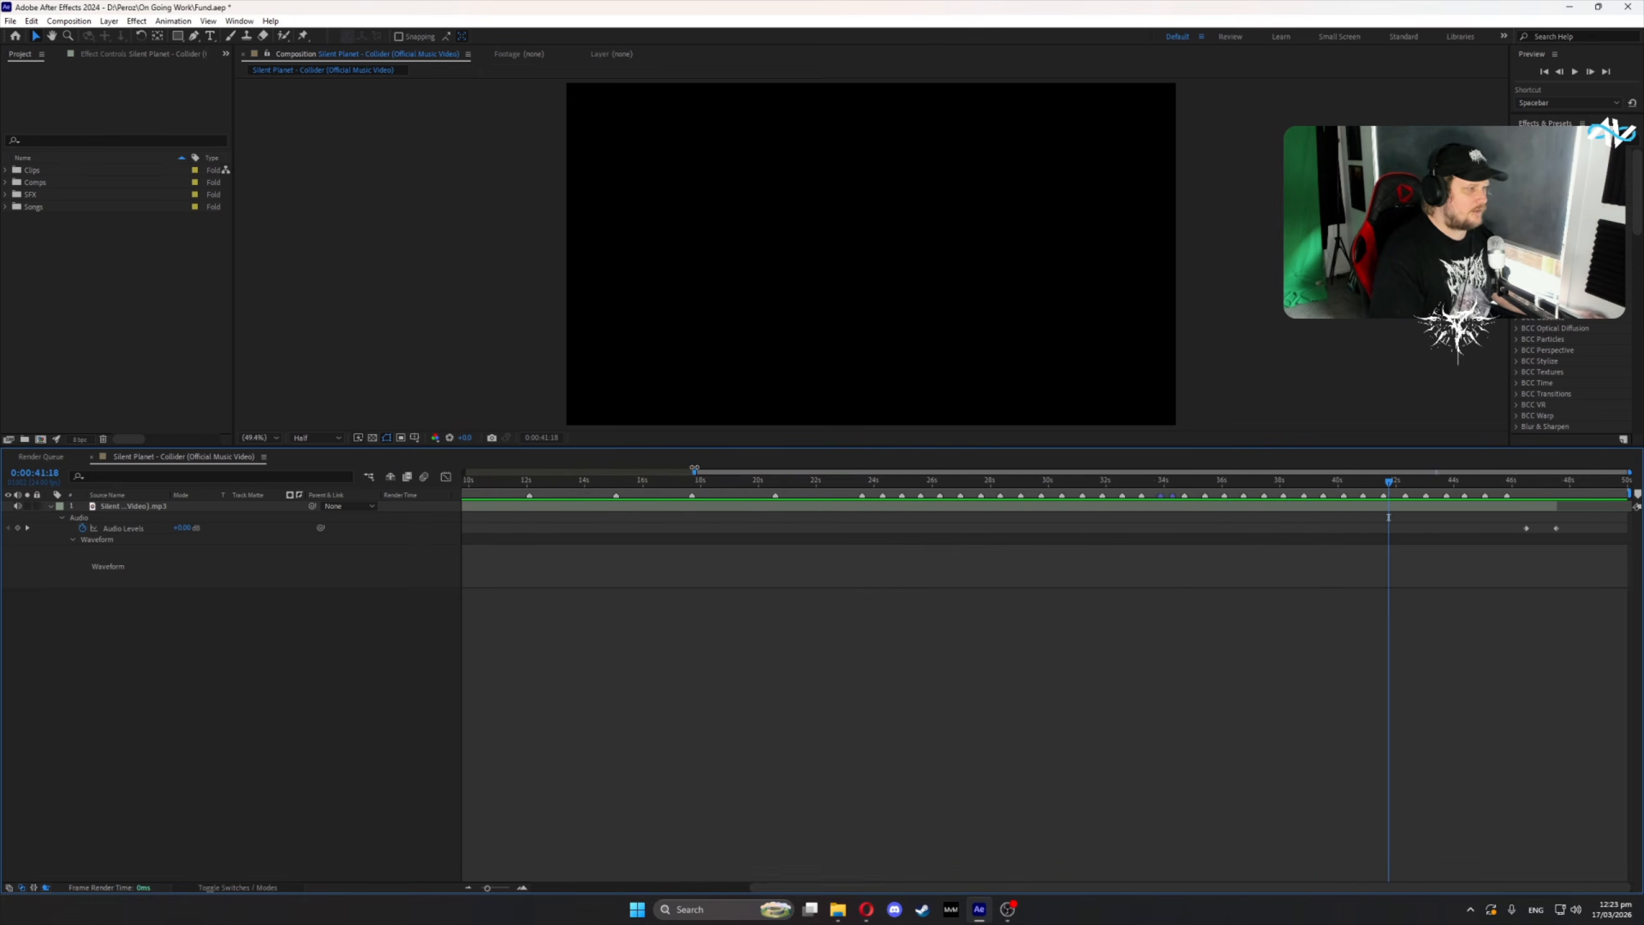
{"action": "key", "text": "ctrl+s"}
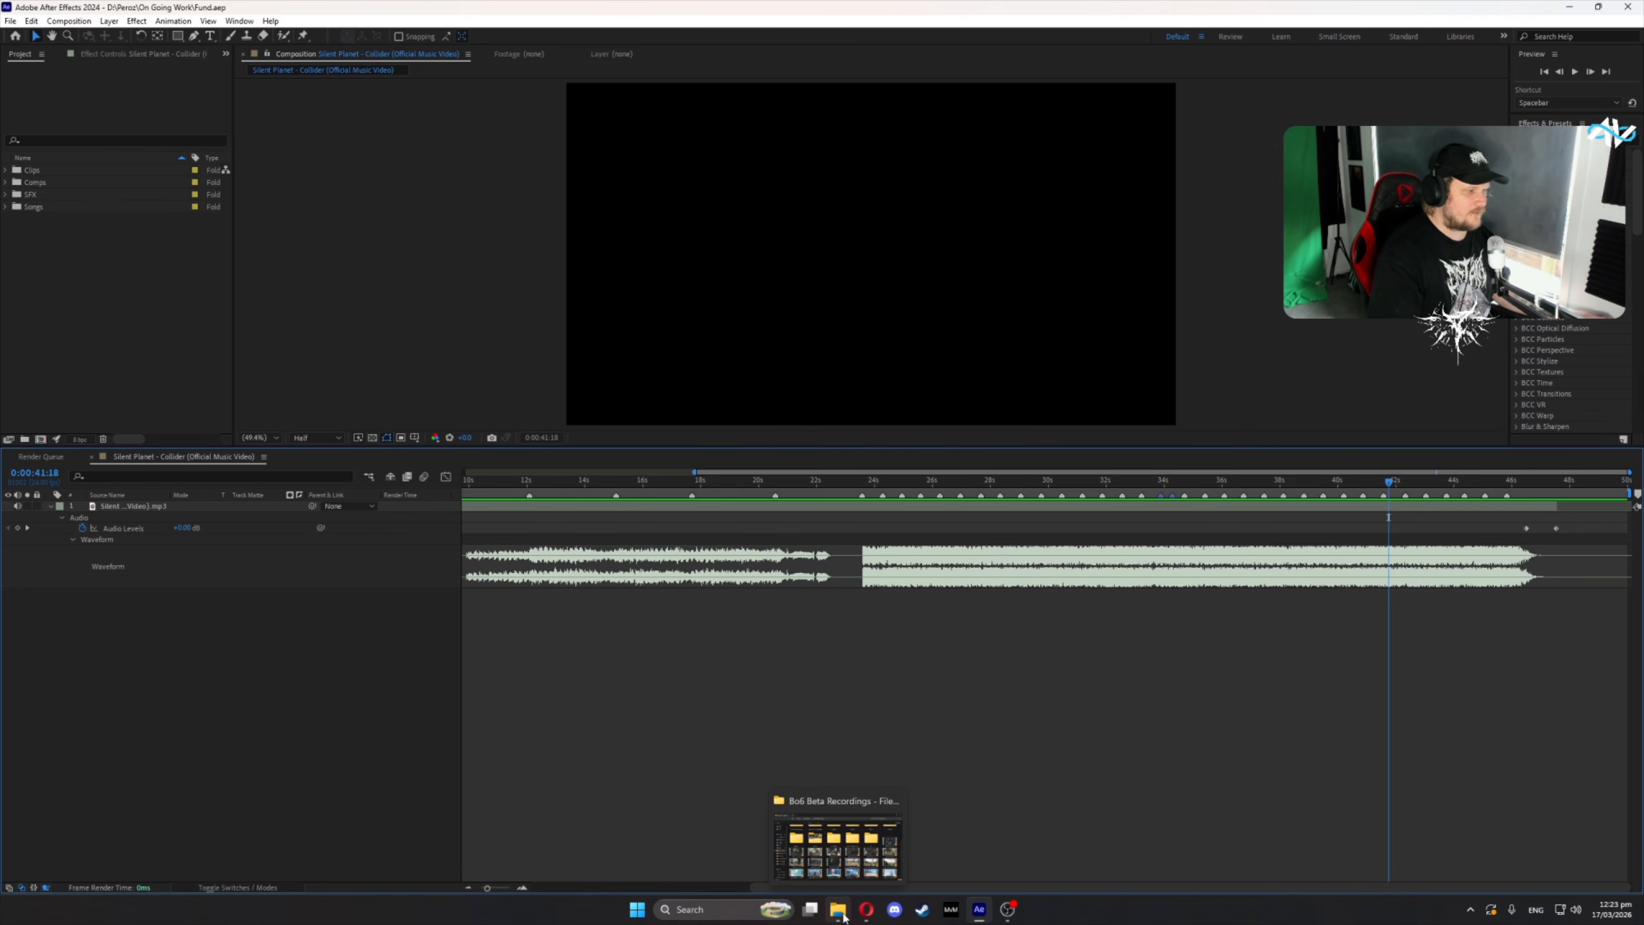
- View the Bo6 Beta Recordings folder in File Explorer and scrub through the 4on Triple- Flagship.mp4 footage
{"action": "left_click", "coordinate": [838, 907]}
{"action": "left_click_drag", "start_coordinate": [886, 174], "coordinate": [796, 41]}
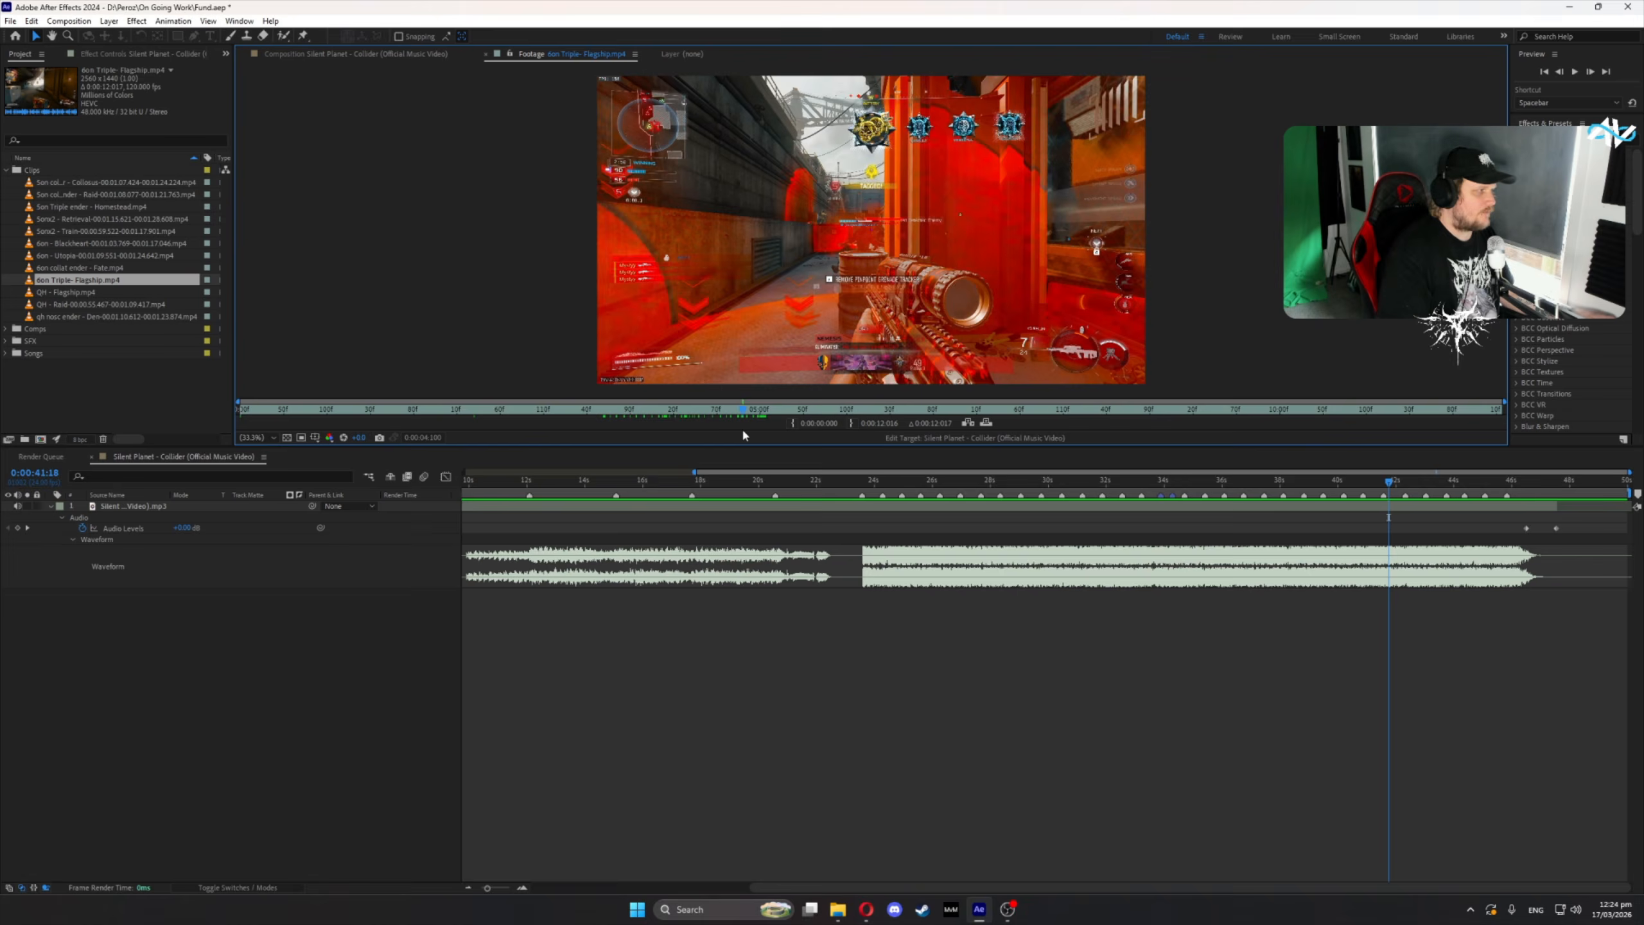
{"action": "left_click_drag", "start_coordinate": [744, 433], "coordinate": [798, 433]}
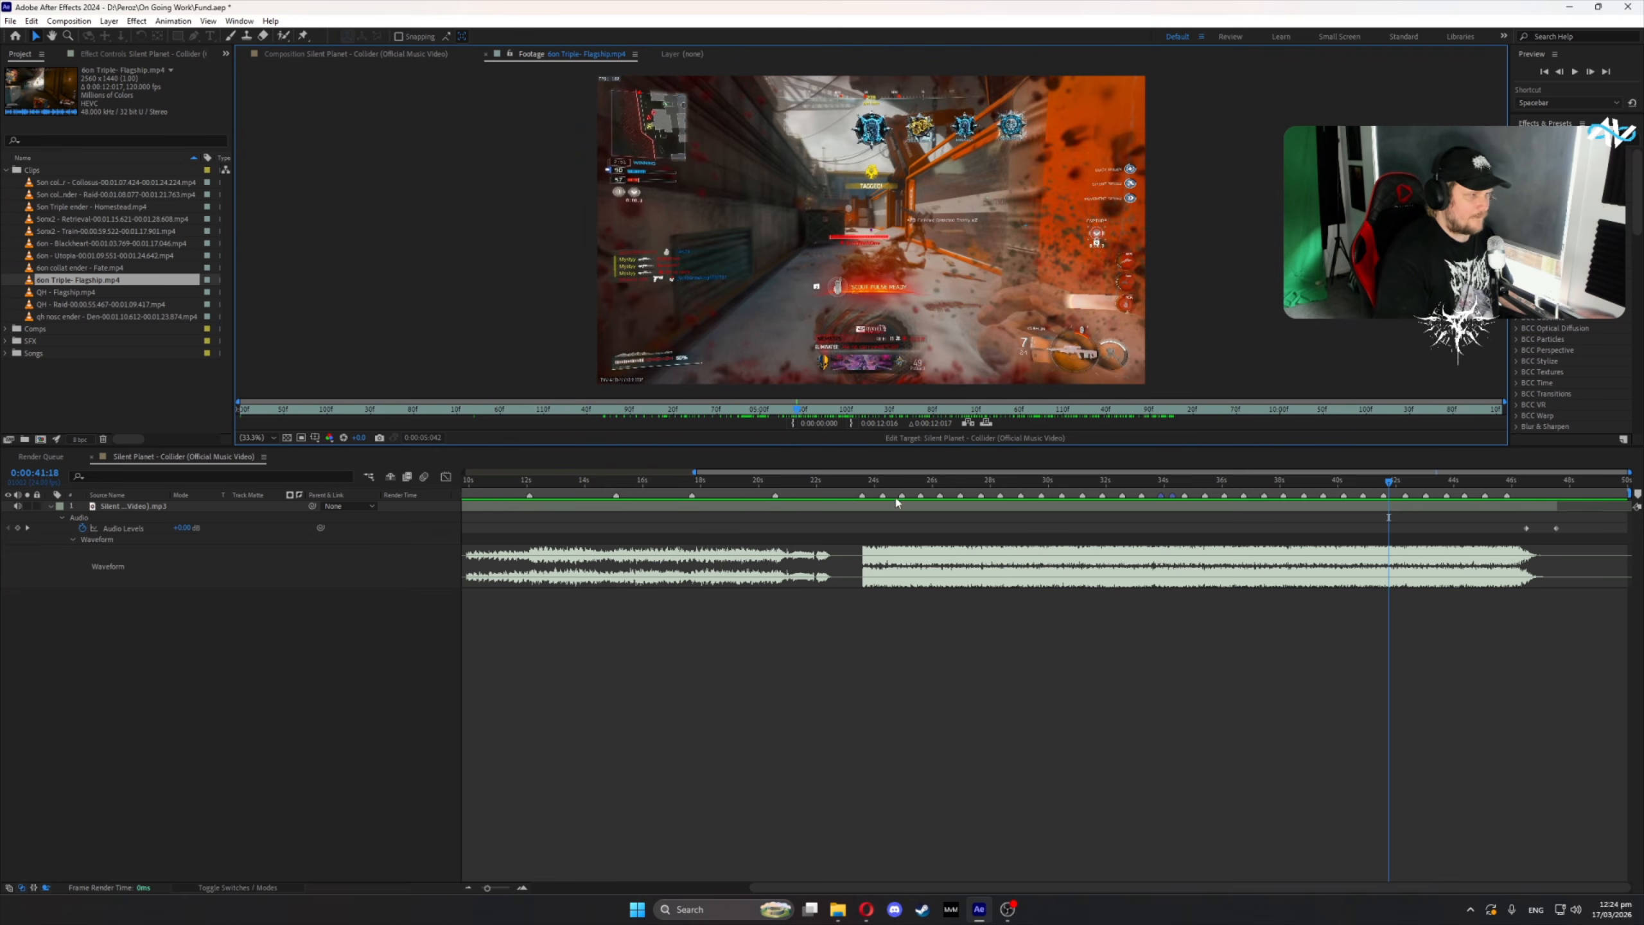
- Play the song from 0:00:20:11 and set the label of the composition marker just after that time to Yellow
{"action": "left_click_drag", "start_coordinate": [860, 490], "coordinate": [771, 490]}
{"action": "key", "text": "space"}
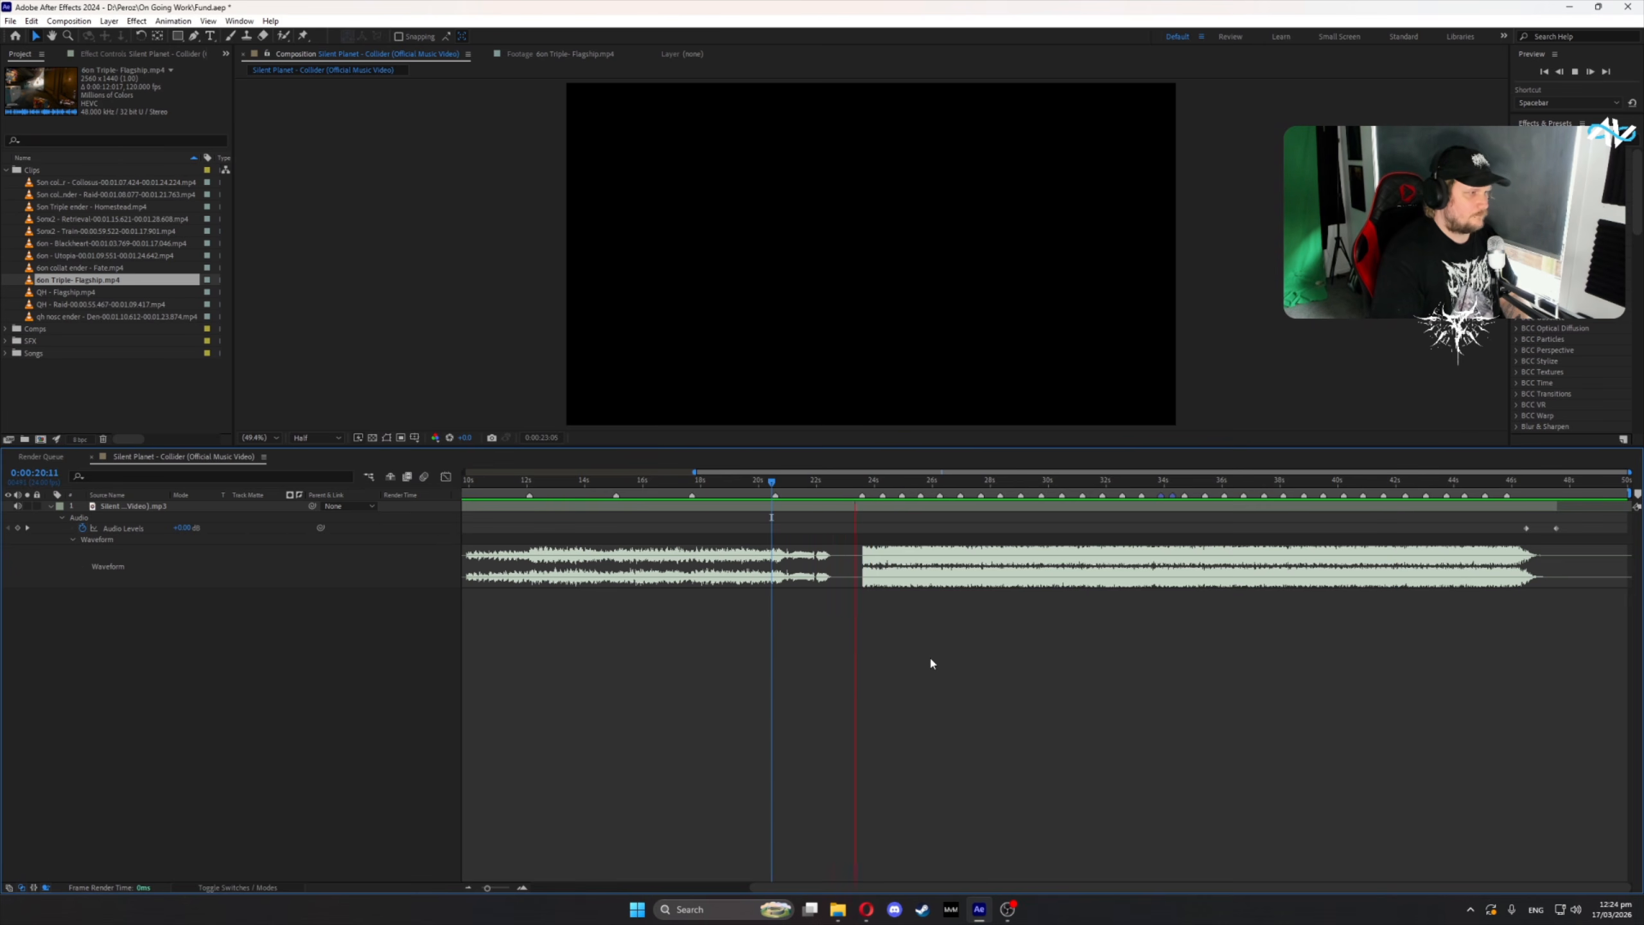
{"action": "right_click", "coordinate": [775, 496]}
{"action": "left_click", "coordinate": [809, 500]}
{"action": "left_click", "coordinate": [790, 480]}
{"action": "left_click", "coordinate": [794, 524]}
{"action": "left_click", "coordinate": [846, 556]}
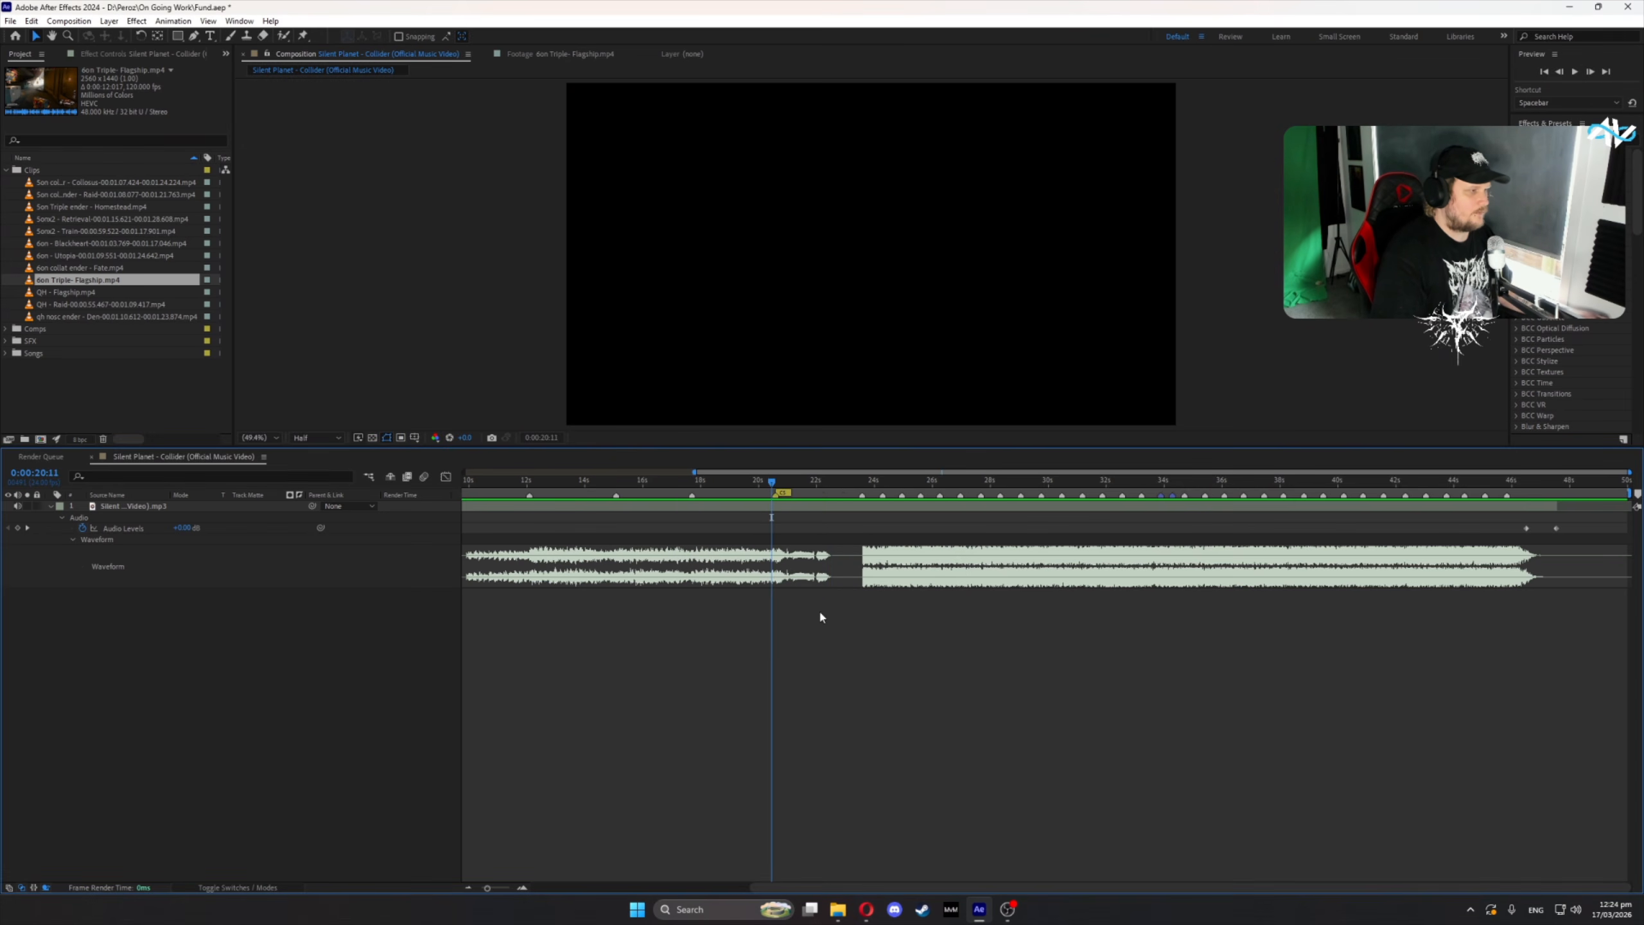
- Trim the 4on Triple- Flagship.mp4 footage to in point 0:00:02:007 and out point 0:00:05:007 and play the trimmed range
{"action": "left_click", "coordinate": [832, 481]}
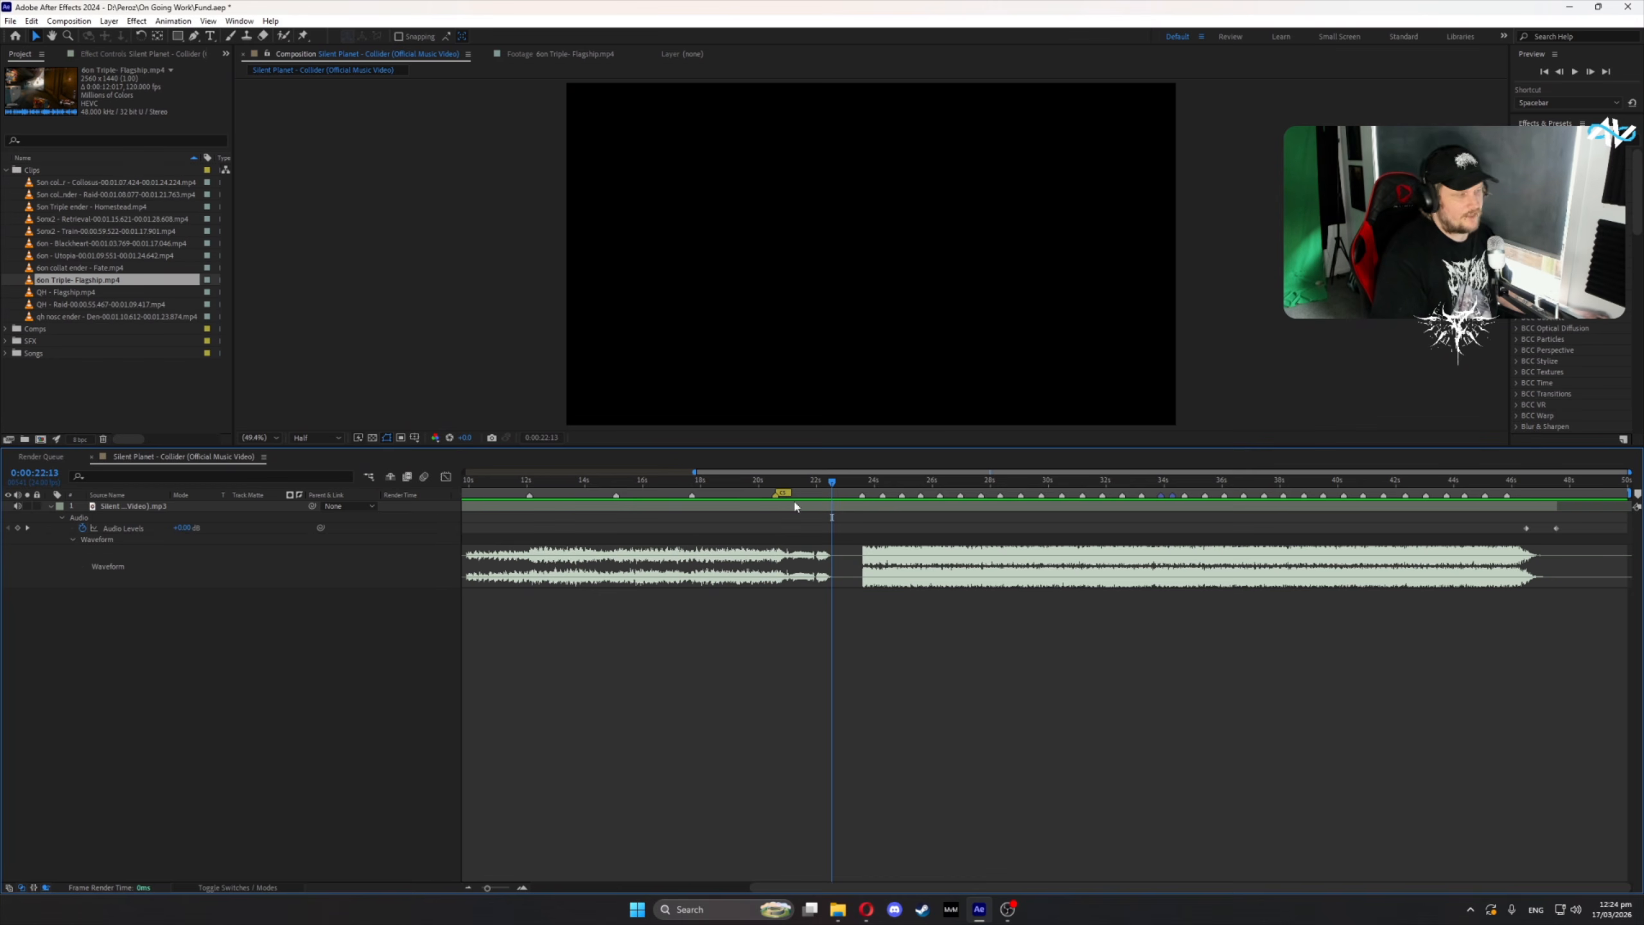
{"action": "double_click", "coordinate": [118, 283]}
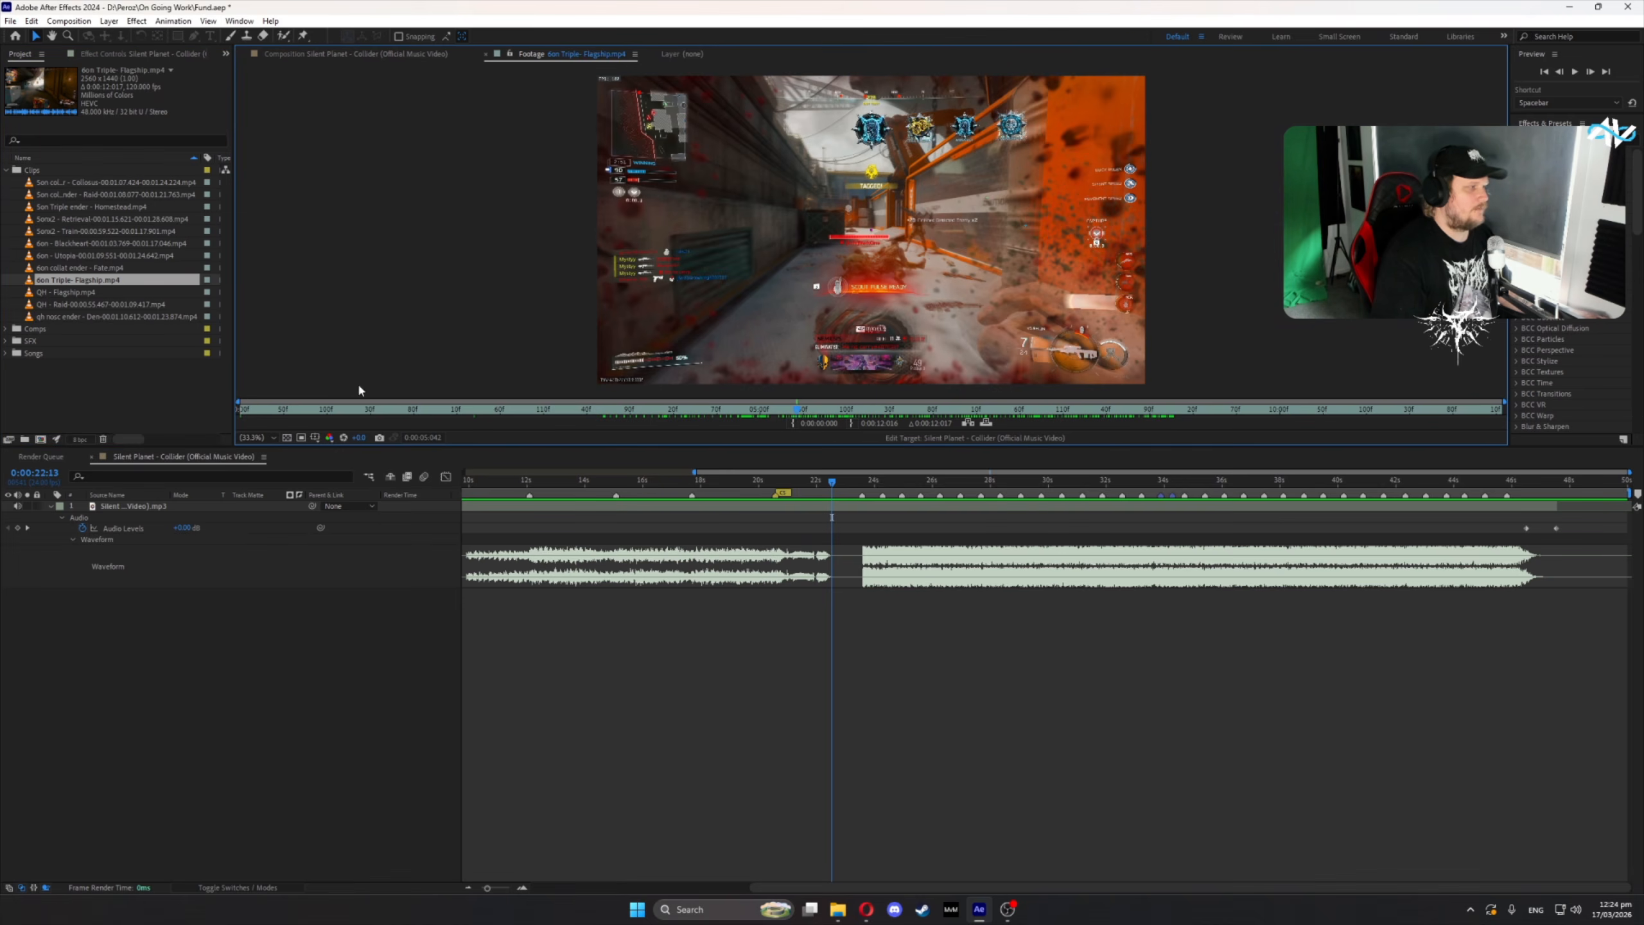
{"action": "left_click_drag", "start_coordinate": [283, 411], "coordinate": [456, 425]}
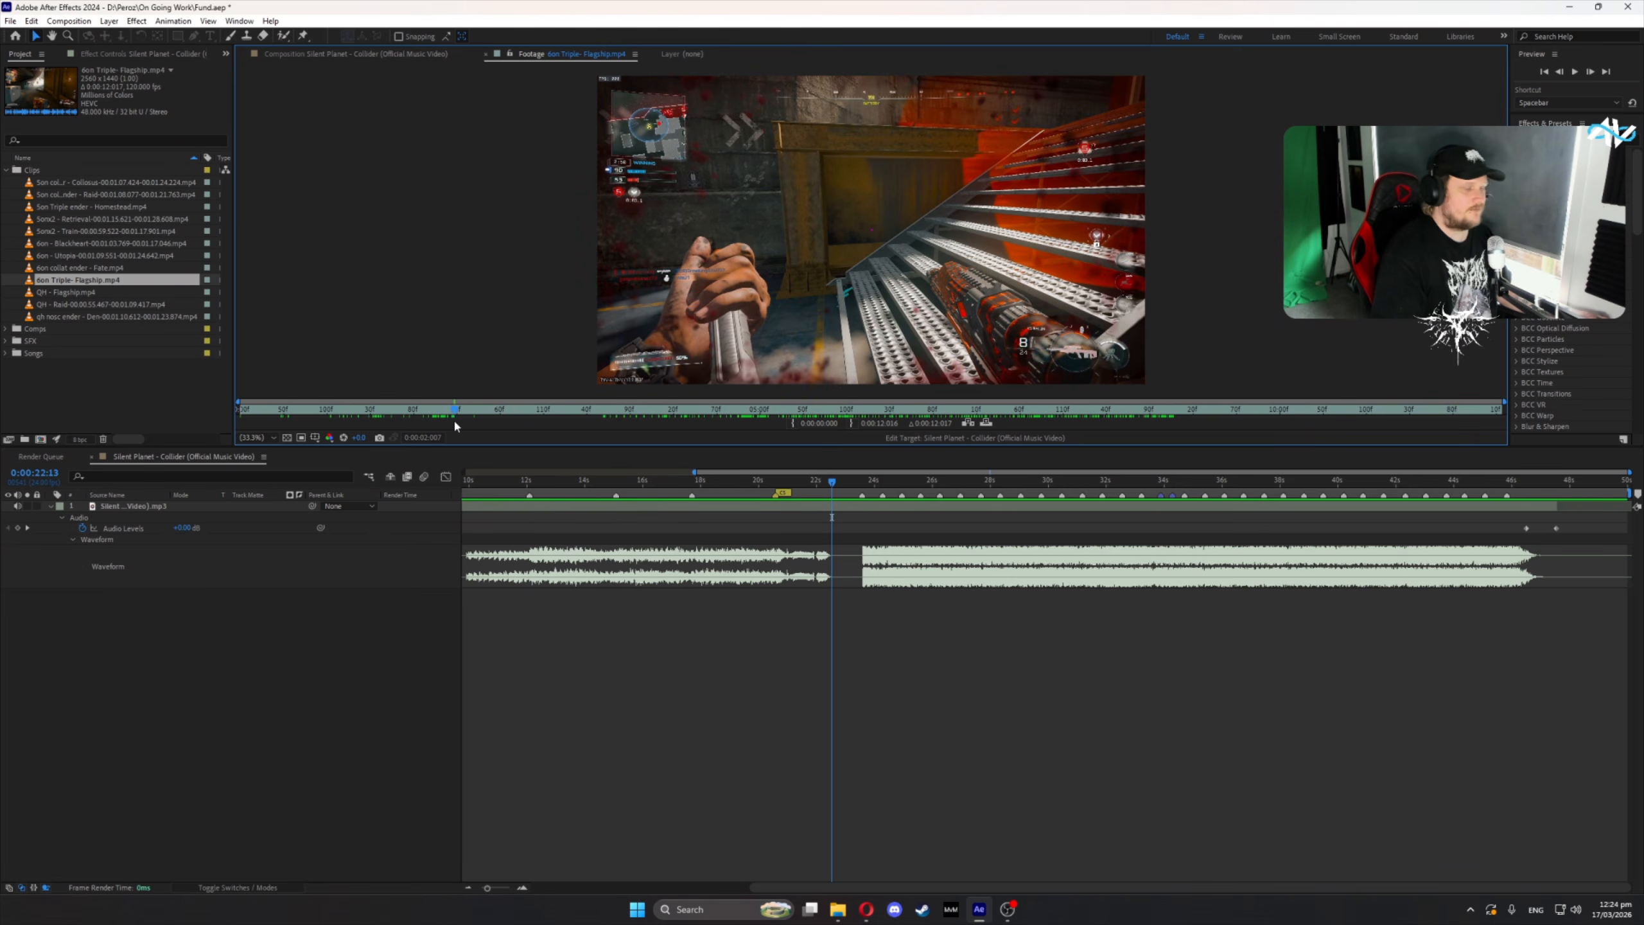
{"action": "left_click", "coordinate": [792, 422]}
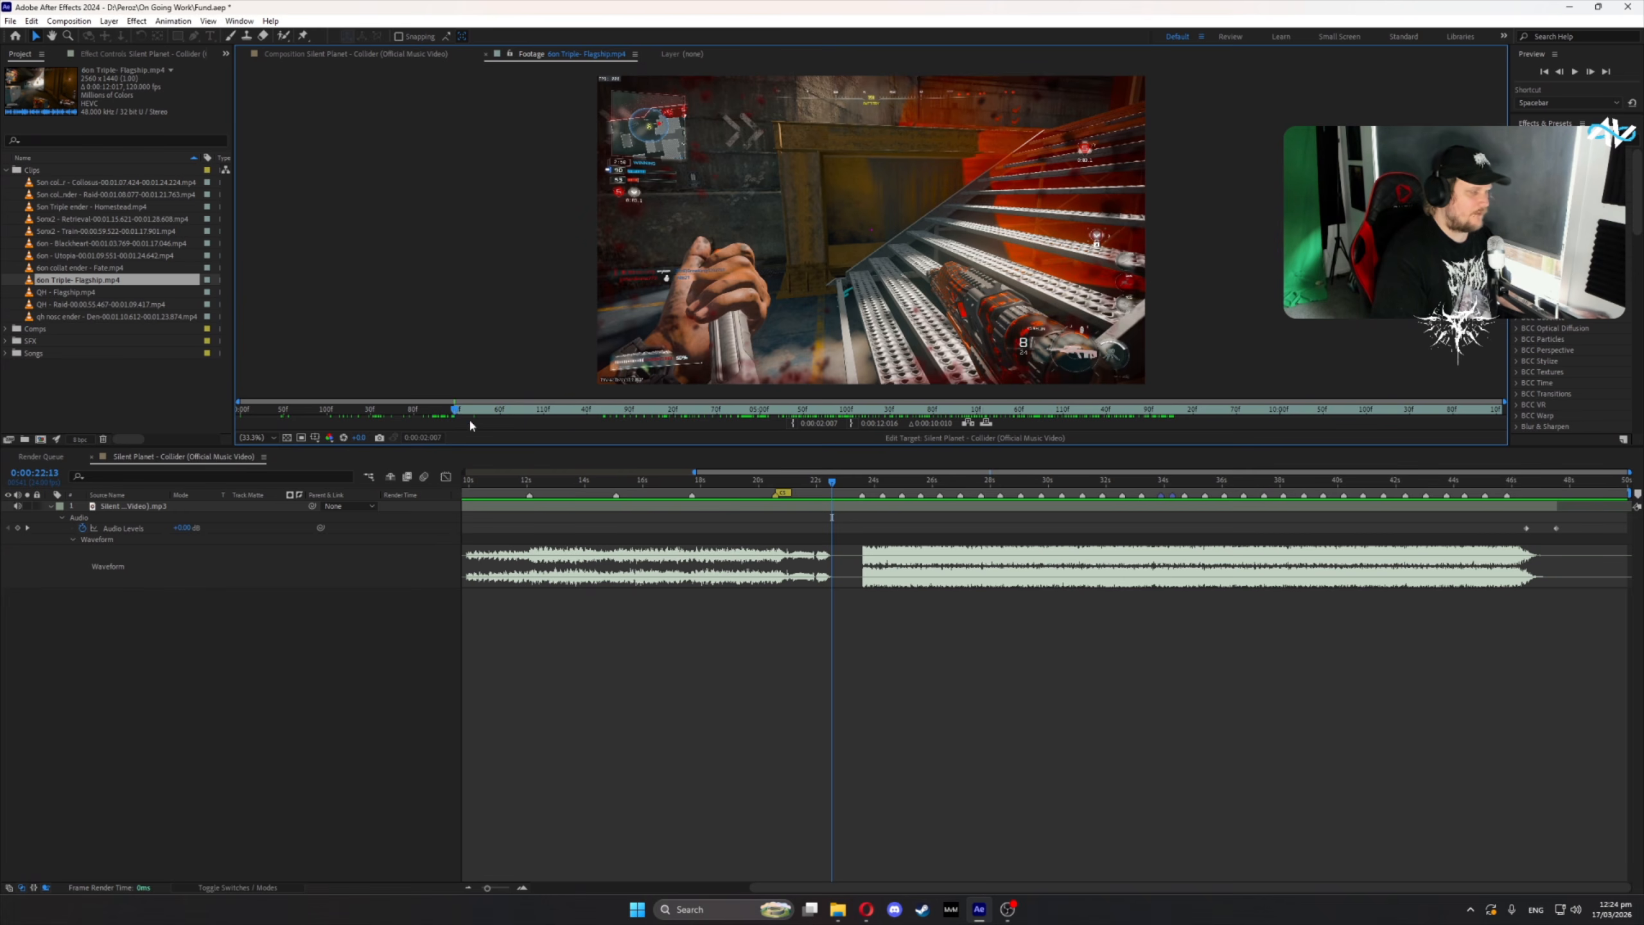
{"action": "left_click_drag", "start_coordinate": [456, 414], "coordinate": [765, 415]}
{"action": "left_click", "coordinate": [850, 422]}
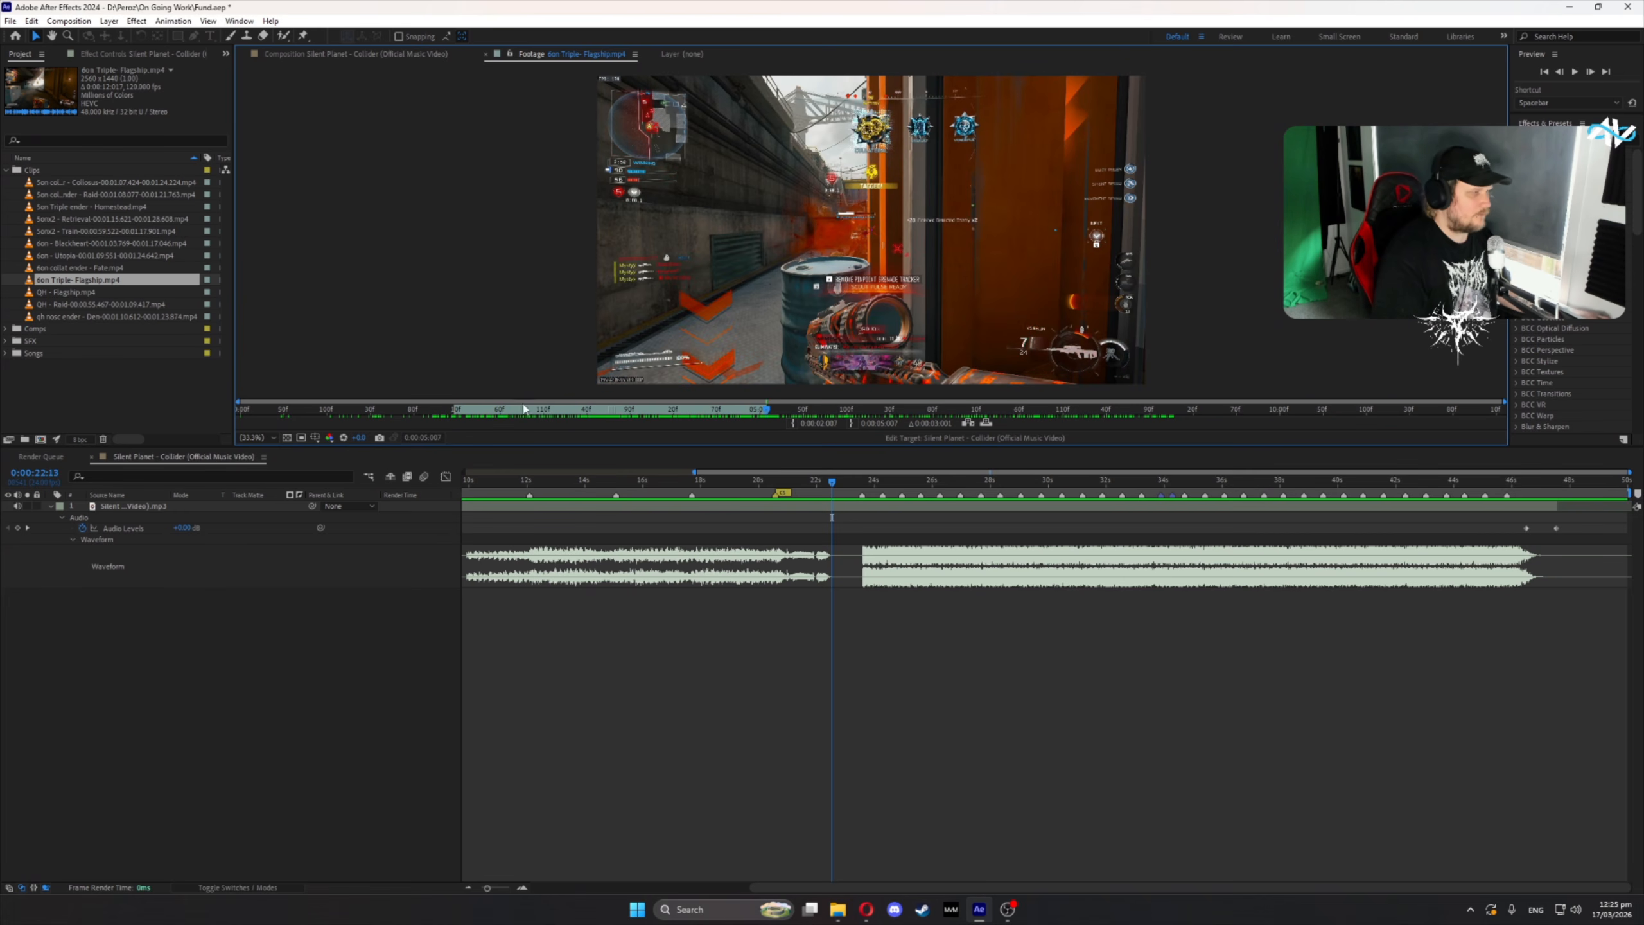
{"action": "key", "text": "space"}
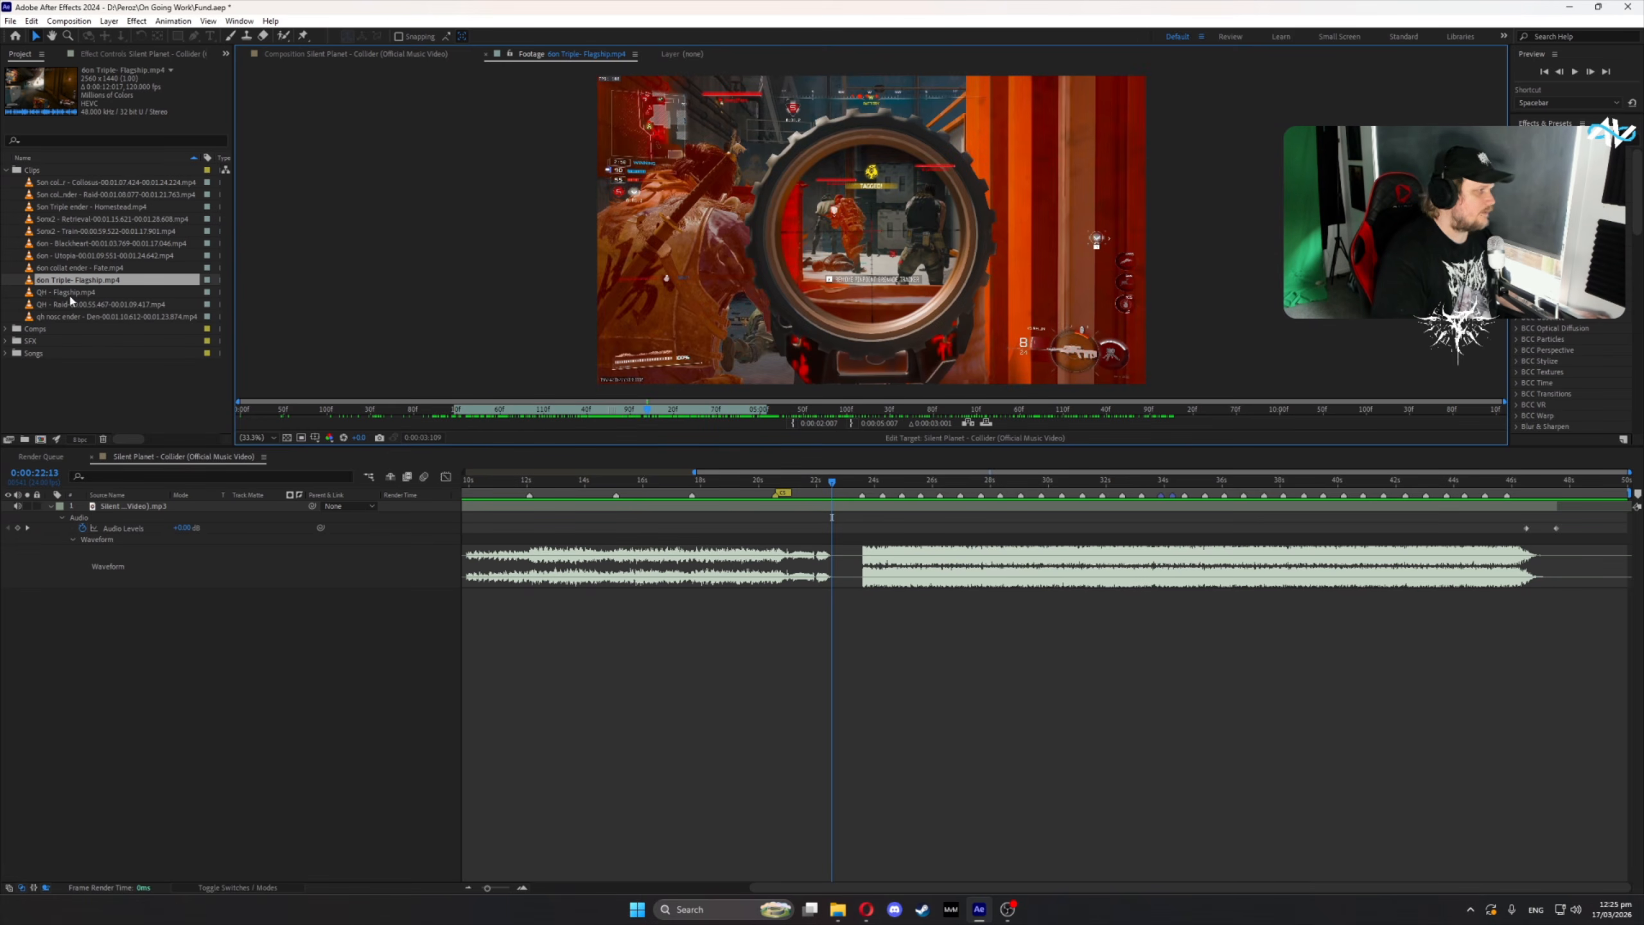
- Place the trimmed Flagship clip above the song, starting at the yellow marker, and hide the Render Time column
{"action": "left_click_drag", "start_coordinate": [62, 285], "coordinate": [780, 509]}
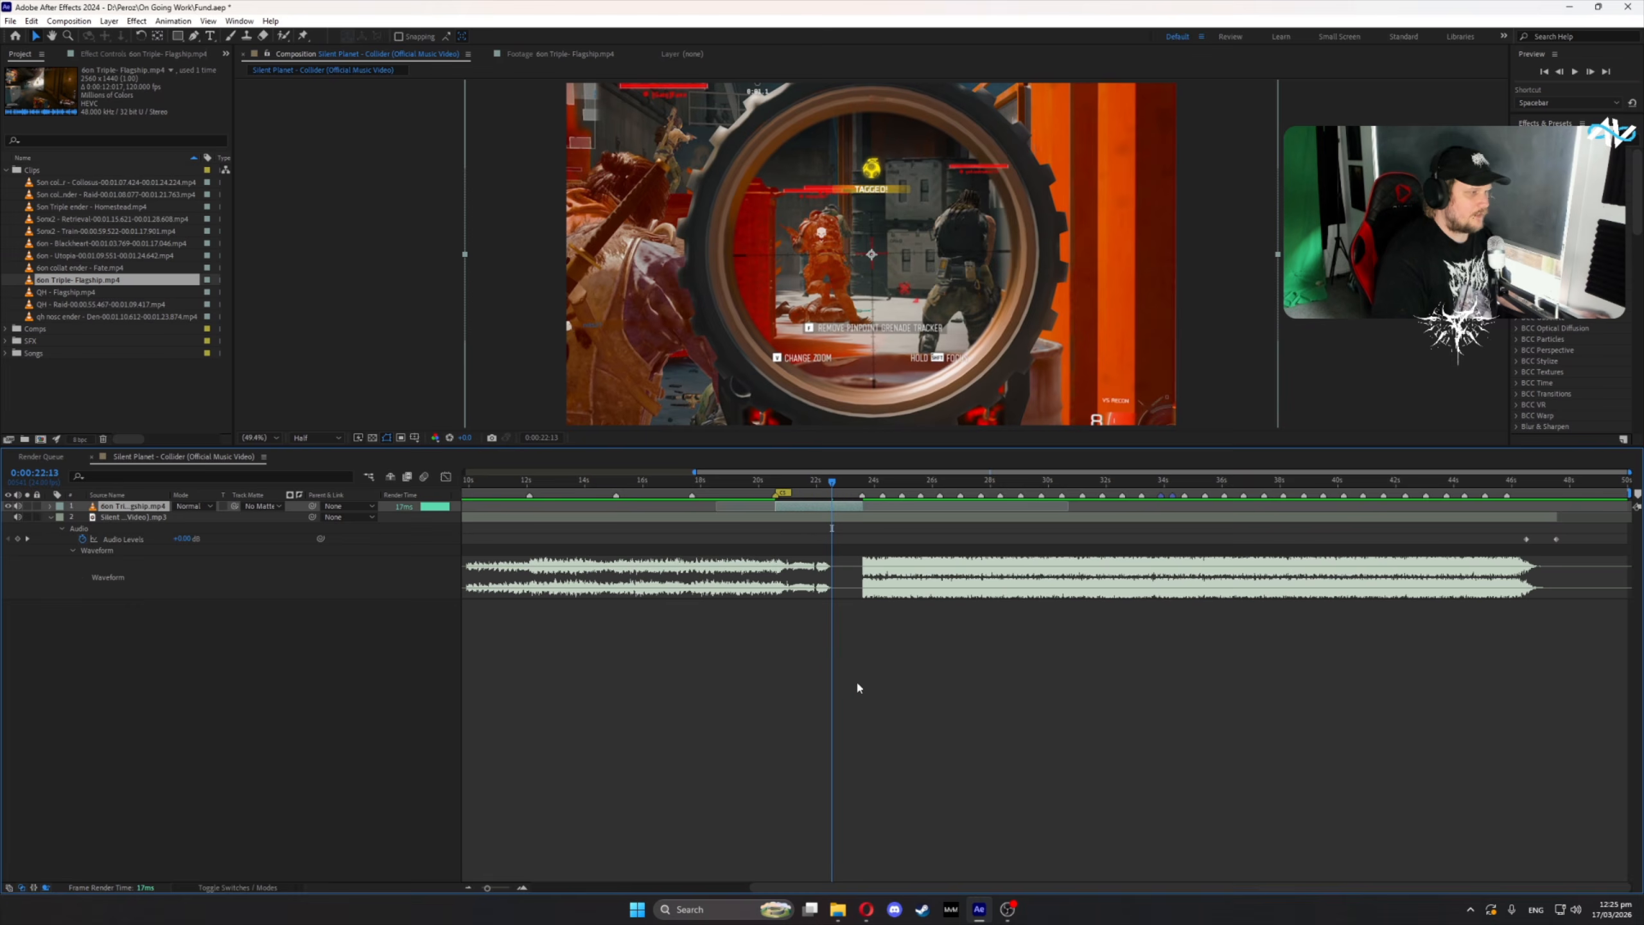
{"action": "left_click", "coordinate": [335, 664]}
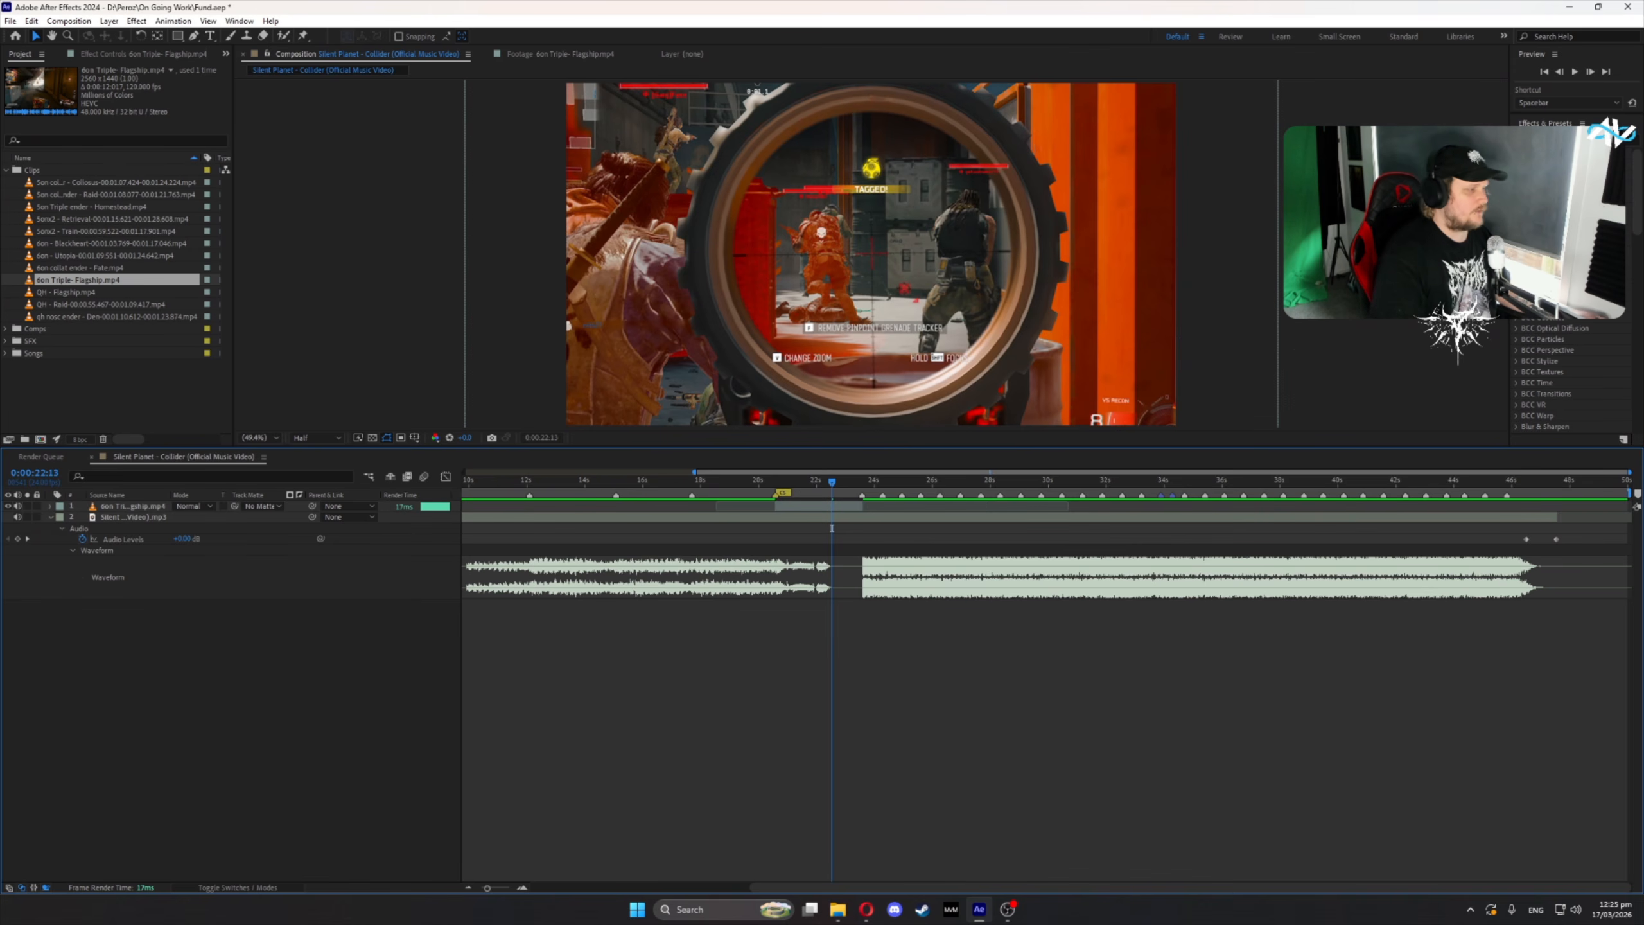
{"action": "left_click", "coordinate": [46, 888]}
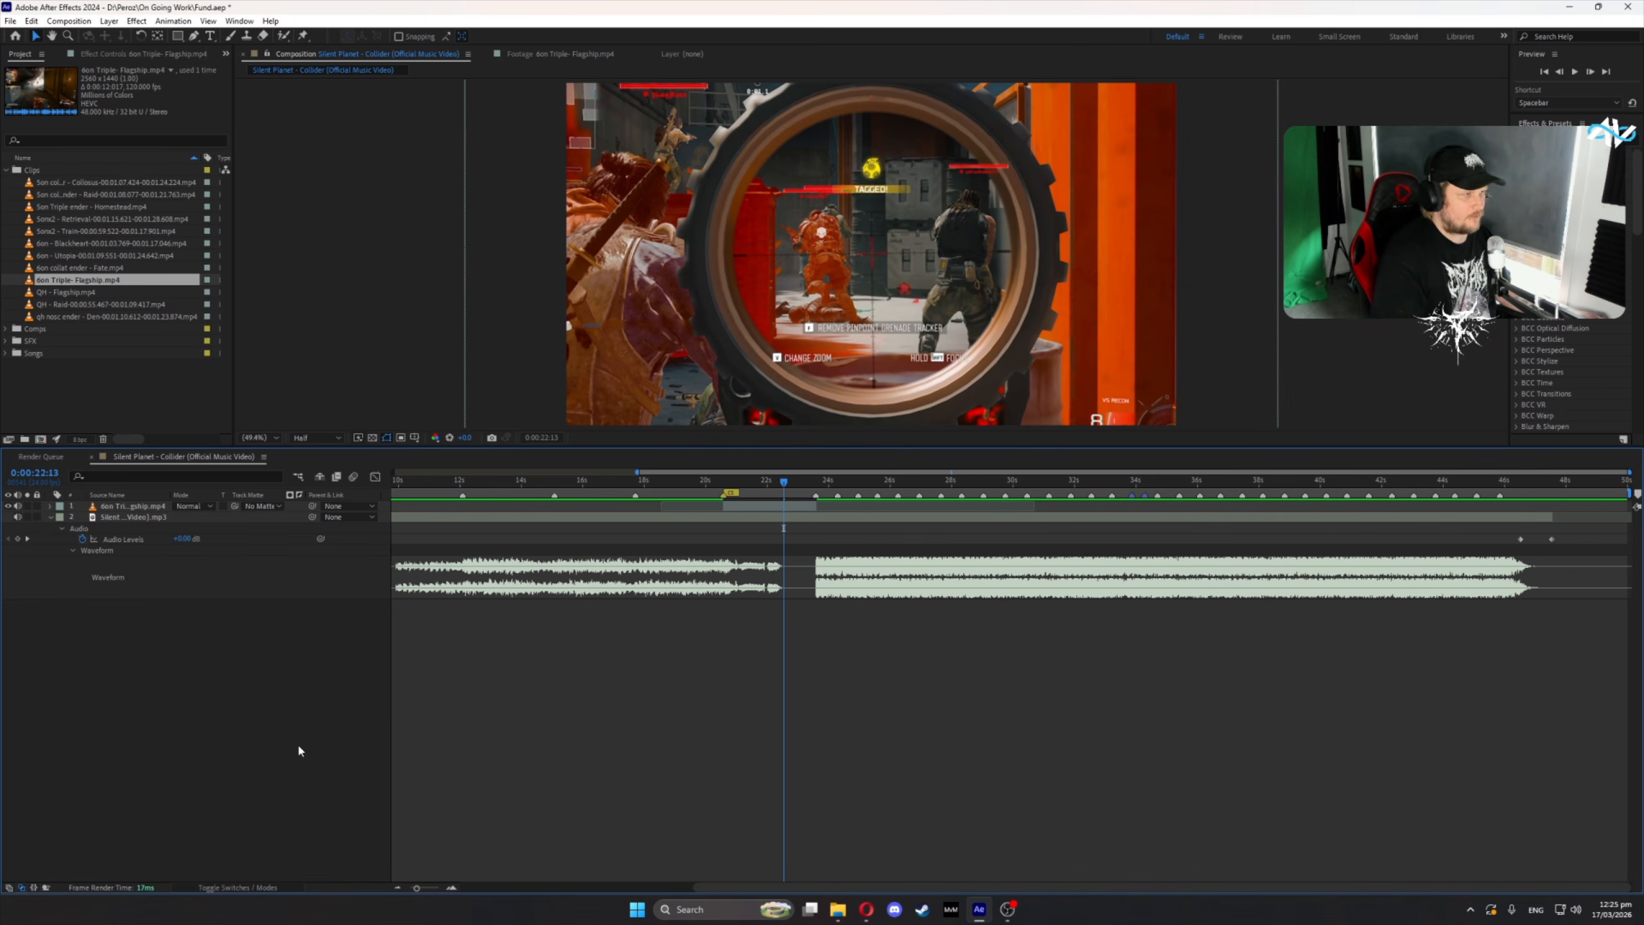
- Set the Flagship clip layer's scale to 75% and mute its audio
{"action": "left_click", "coordinate": [597, 512]}
{"action": "key", "text": "s"}
{"action": "left_click", "coordinate": [194, 517]}
{"action": "type", "text": "75"}
{"action": "key", "text": "Return"}
{"action": "left_click", "coordinate": [17, 506]}
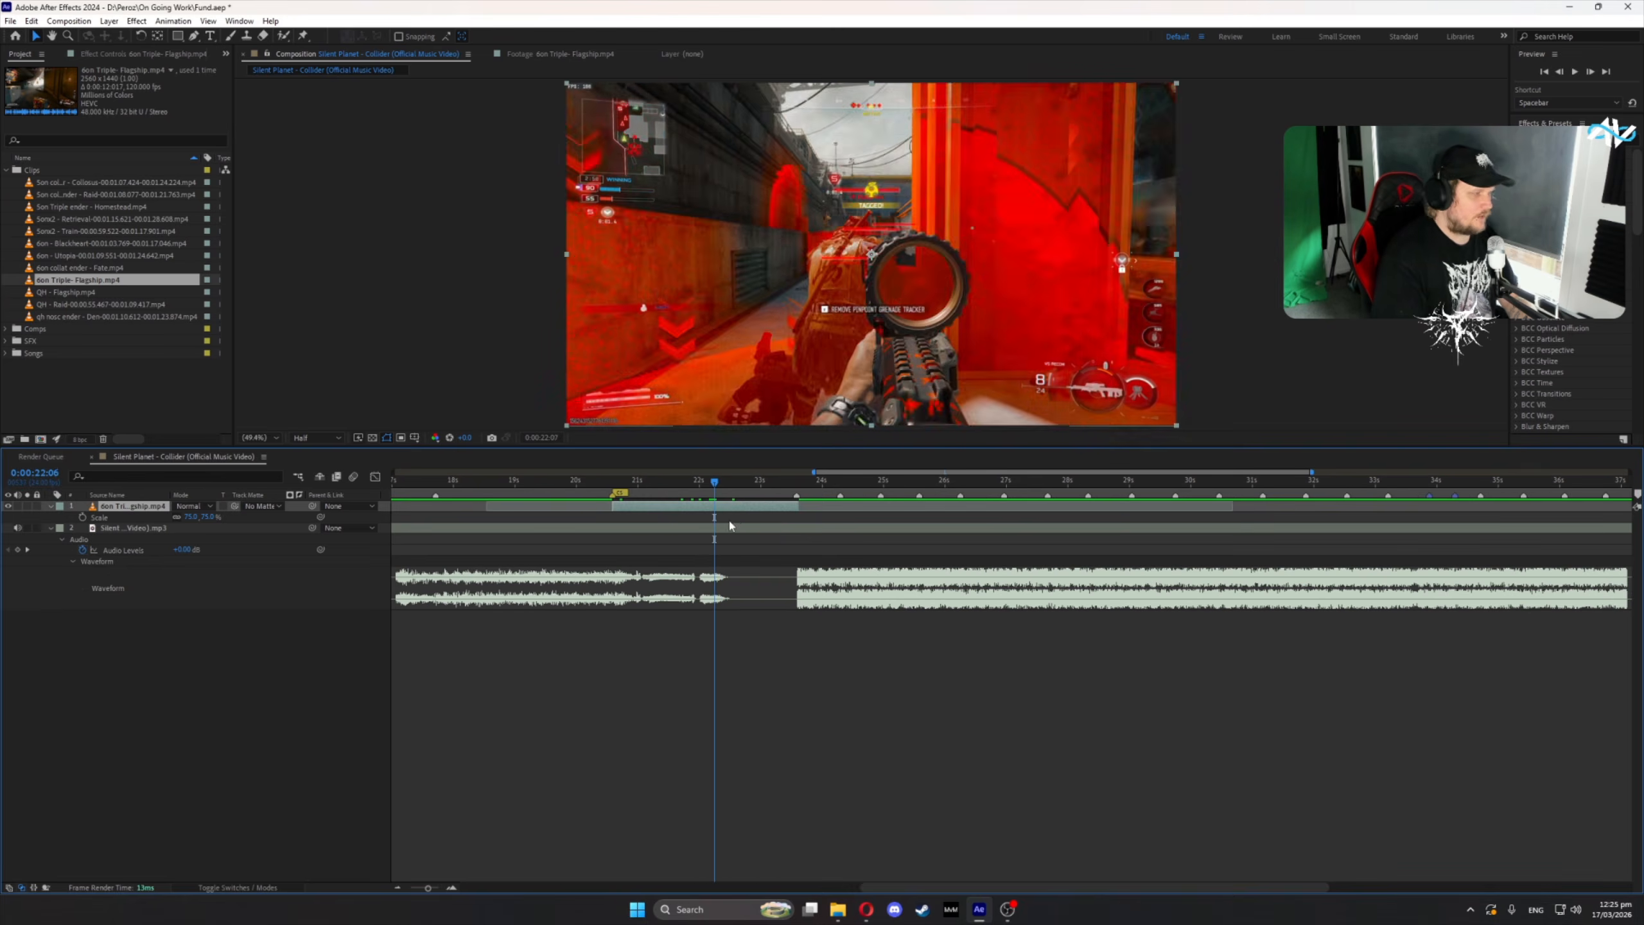
- Step through the Flagship clip frame by frame, split it at 0:00:23:01 and move the second part to start at the 0:00:23:14 marker
{"action": "key", "text": "Page_Down"}
{"action": "key", "text": "Page_Down"}
{"action": "key", "text": "Page_Down"}
{"action": "key", "text": "Page_Down"}
{"action": "key", "text": "Page_Down"}
{"action": "key", "text": "Page_Down"}
{"action": "key", "text": "Page_Down"}
{"action": "key", "text": "Page_Down"}
{"action": "key", "text": "Page_Down"}
{"action": "key", "text": "Page_Down"}
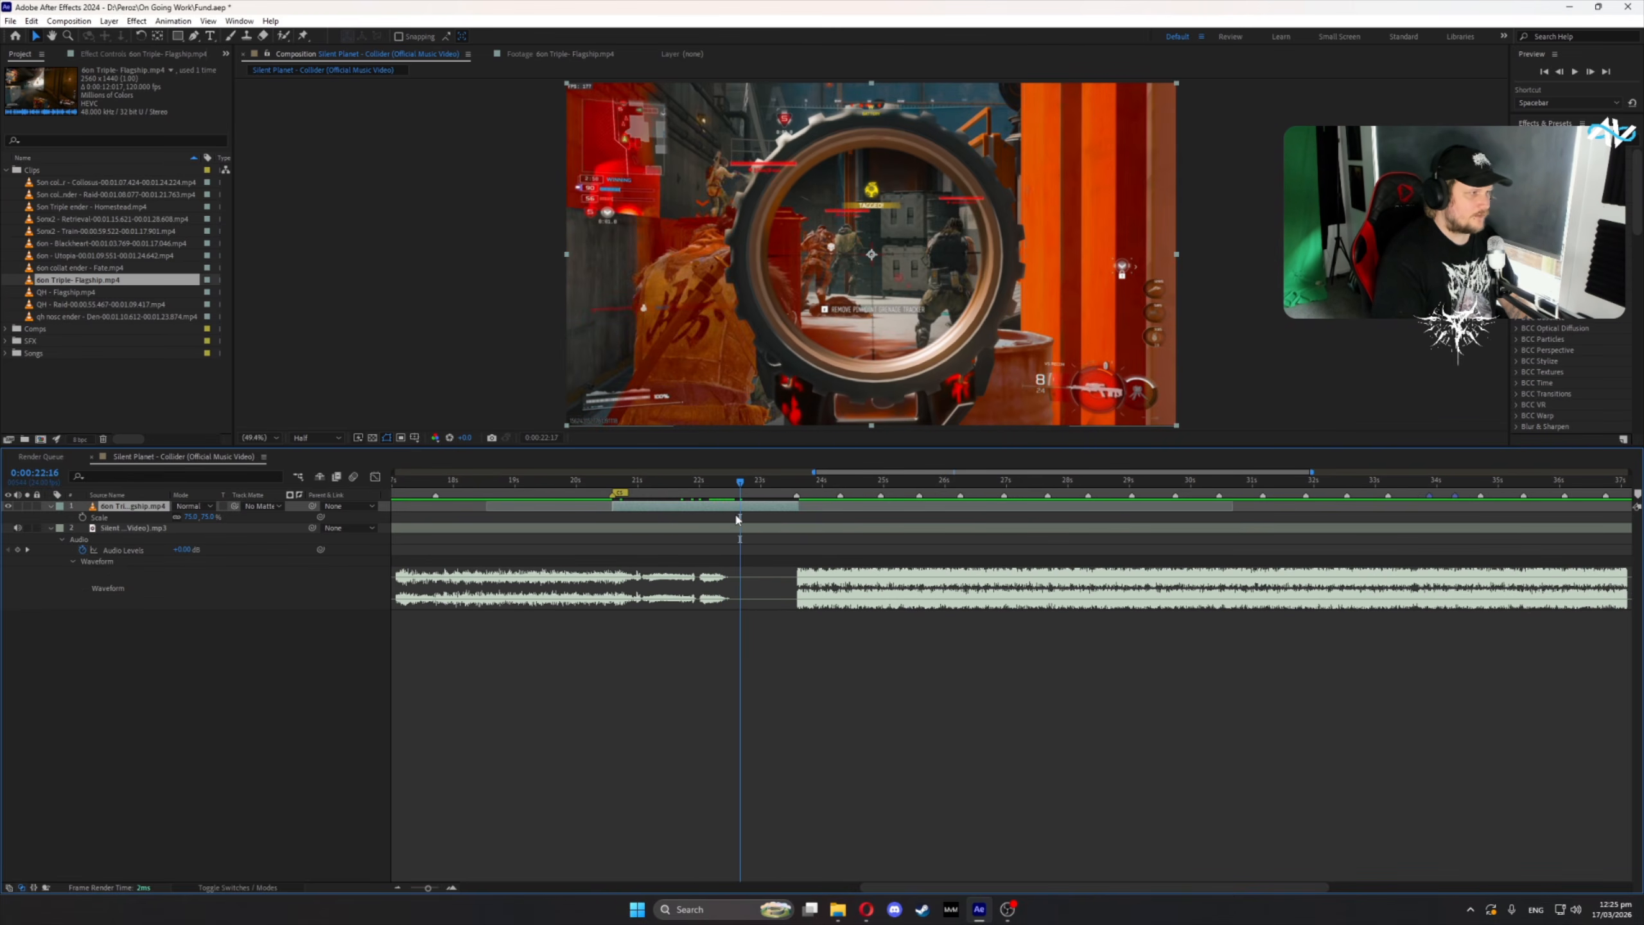
{"action": "key", "text": "Page_Down"}
{"action": "key", "text": "Page_Down"}
{"action": "key", "text": "Page_Down"}
{"action": "key", "text": "Page_Down"}
{"action": "key", "text": "Page_Down"}
{"action": "key", "text": "Page_Down"}
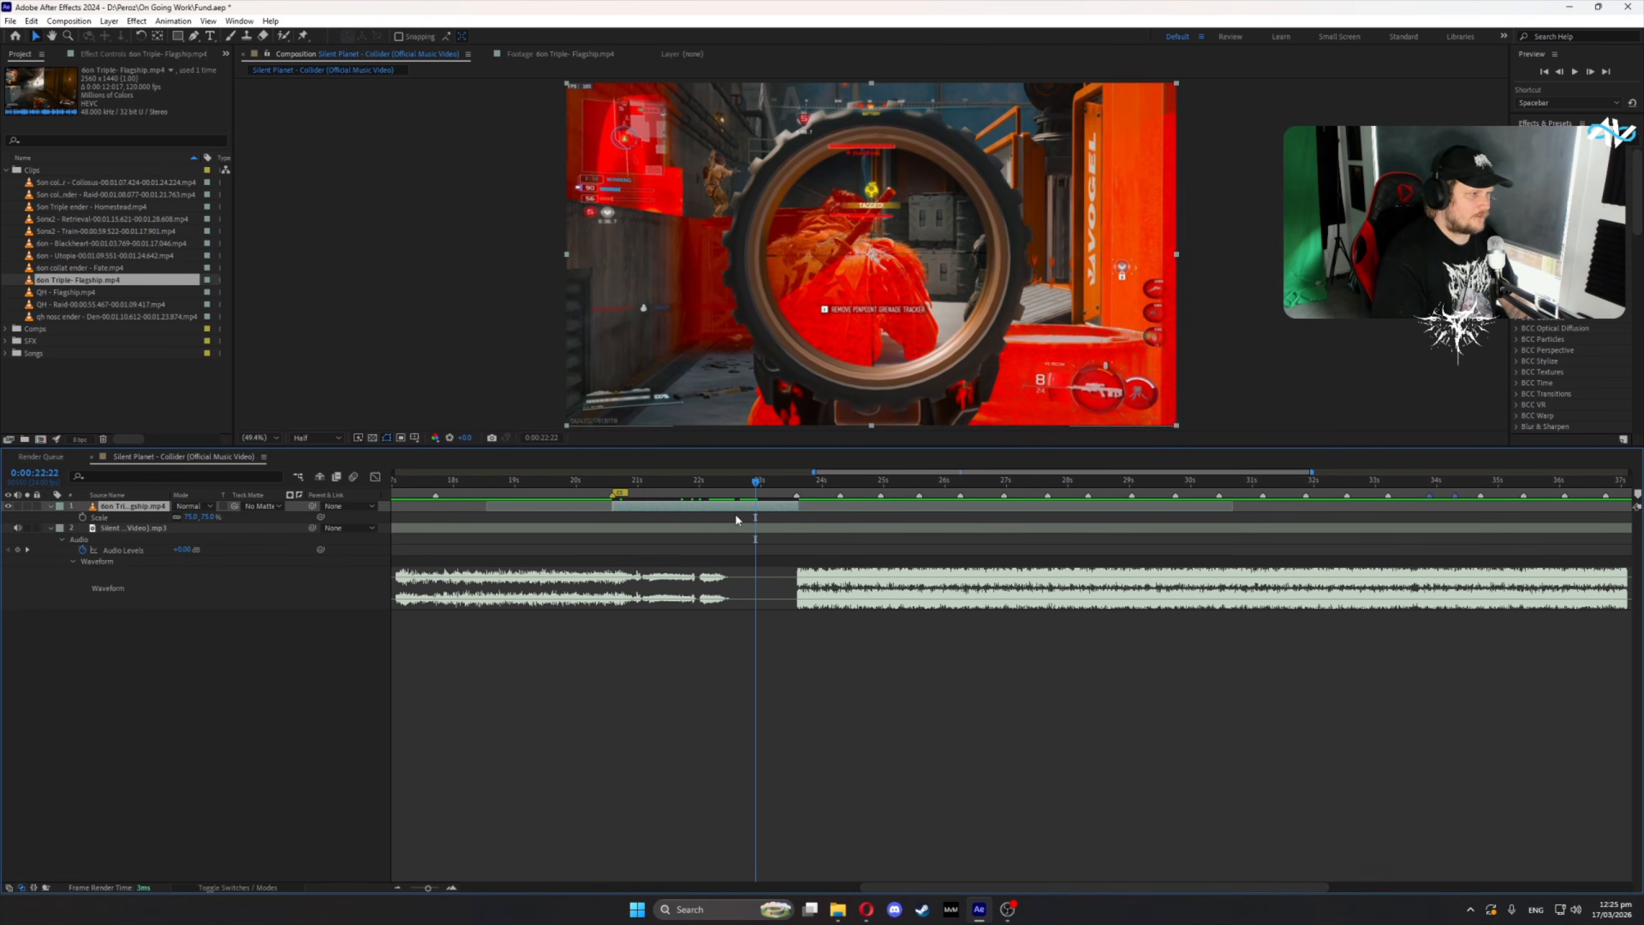
{"action": "key", "text": "Page_Down"}
{"action": "key", "text": "Page_Down"}
{"action": "key", "text": "Page_Down"}
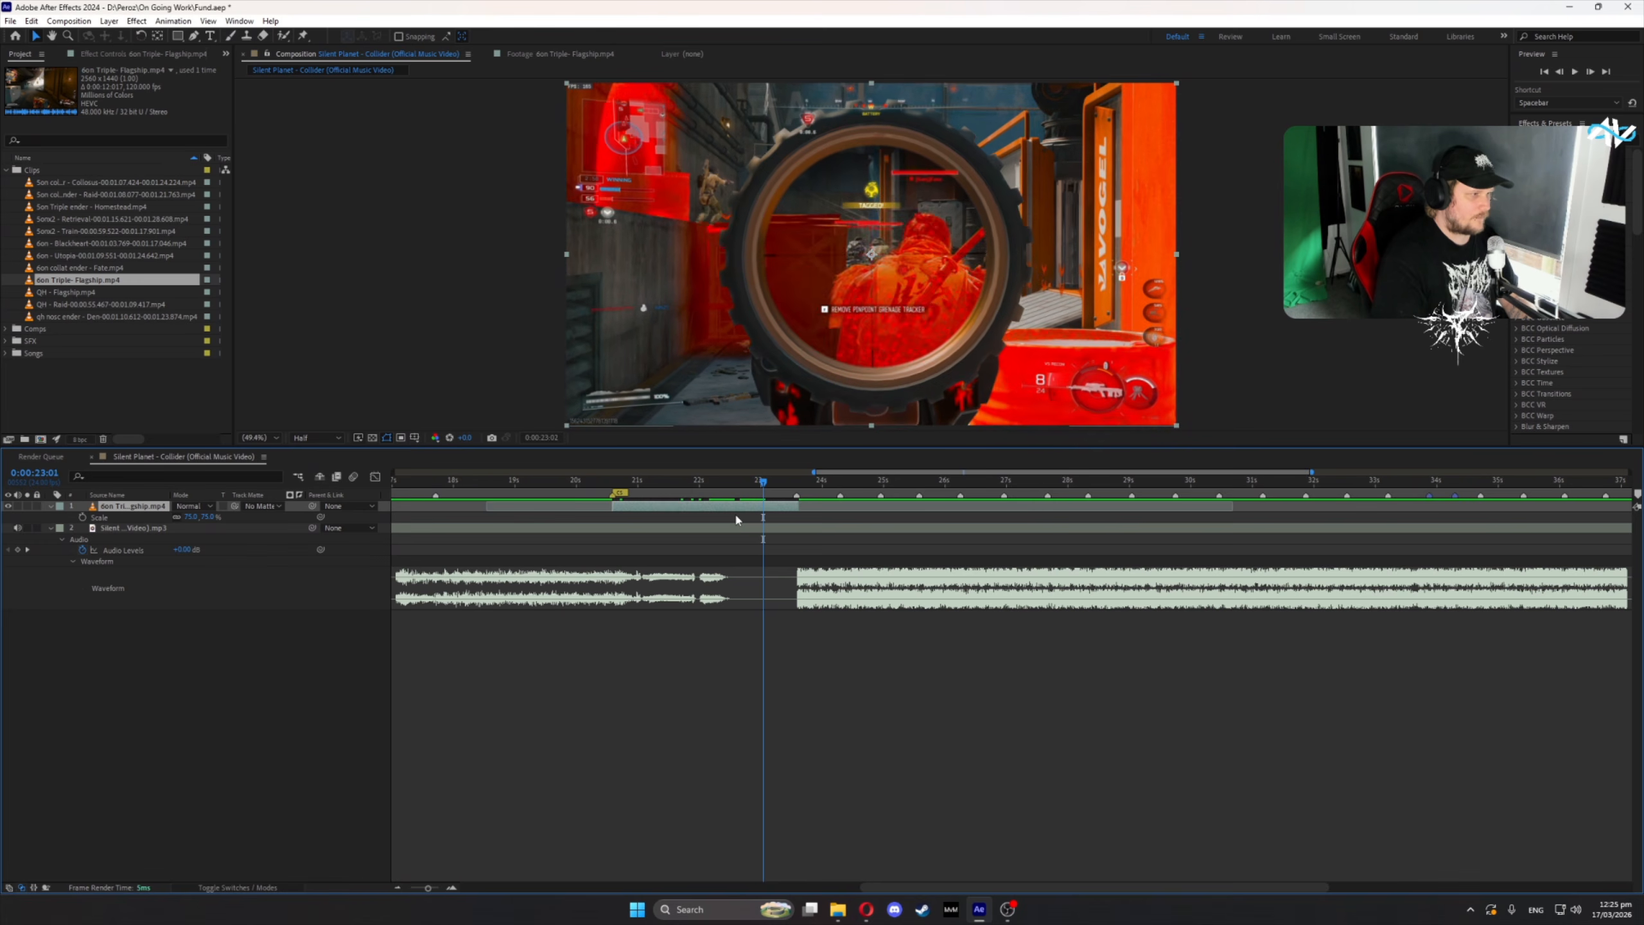
{"action": "key", "text": "space"}
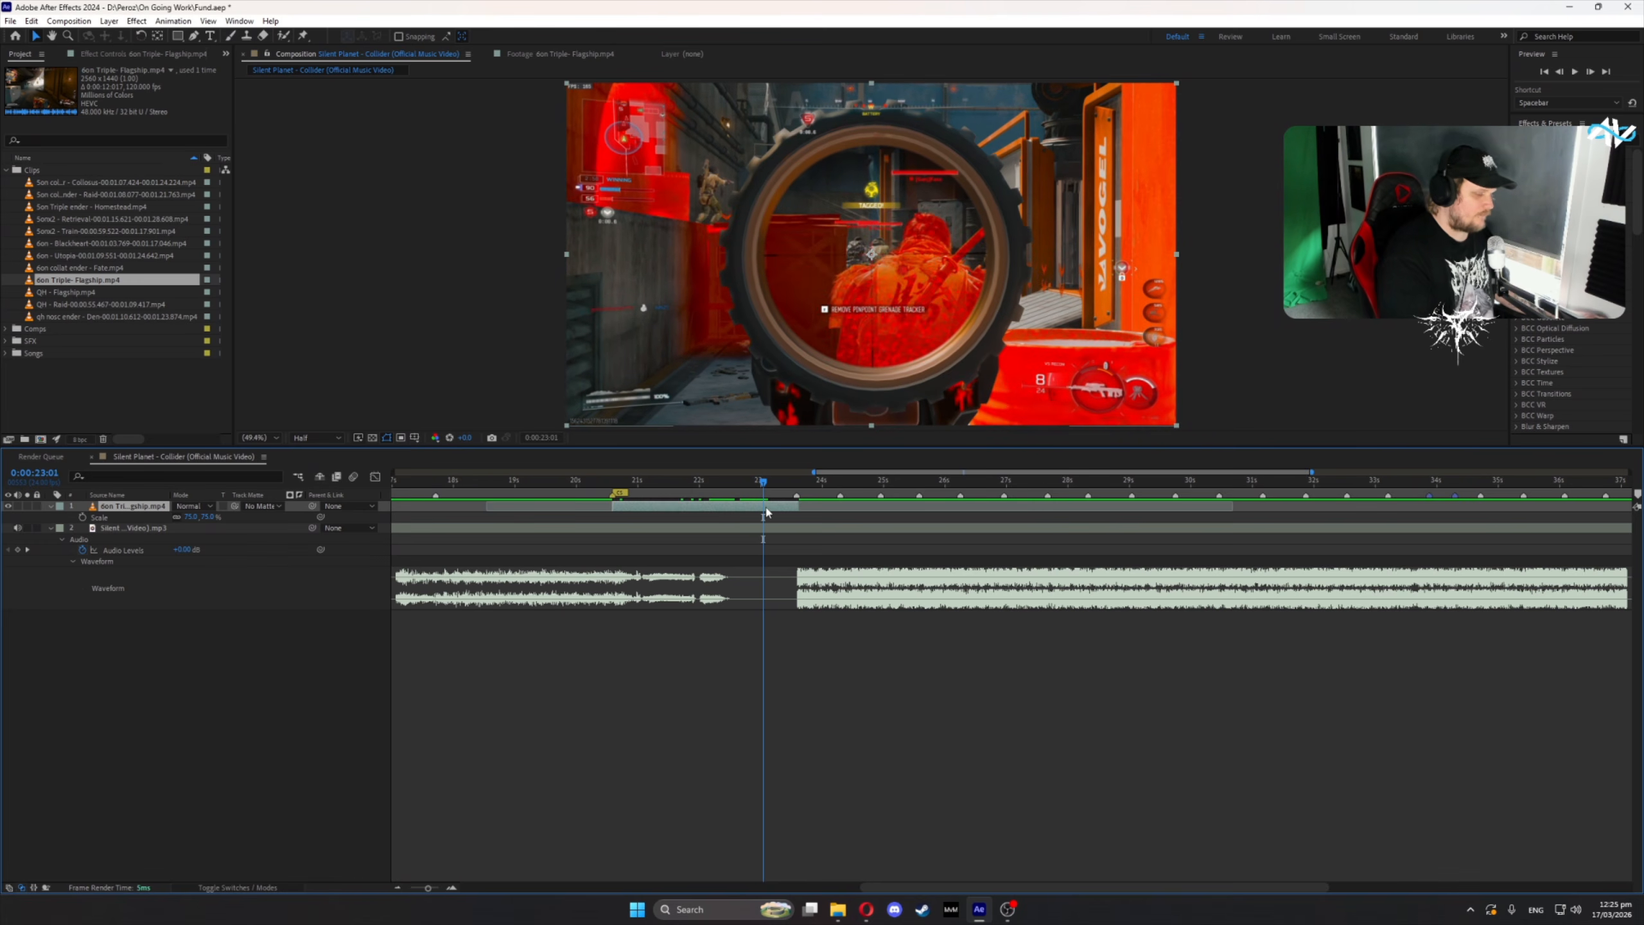
{"action": "key", "text": "Page_Down"}
{"action": "key", "text": "Page_Up"}
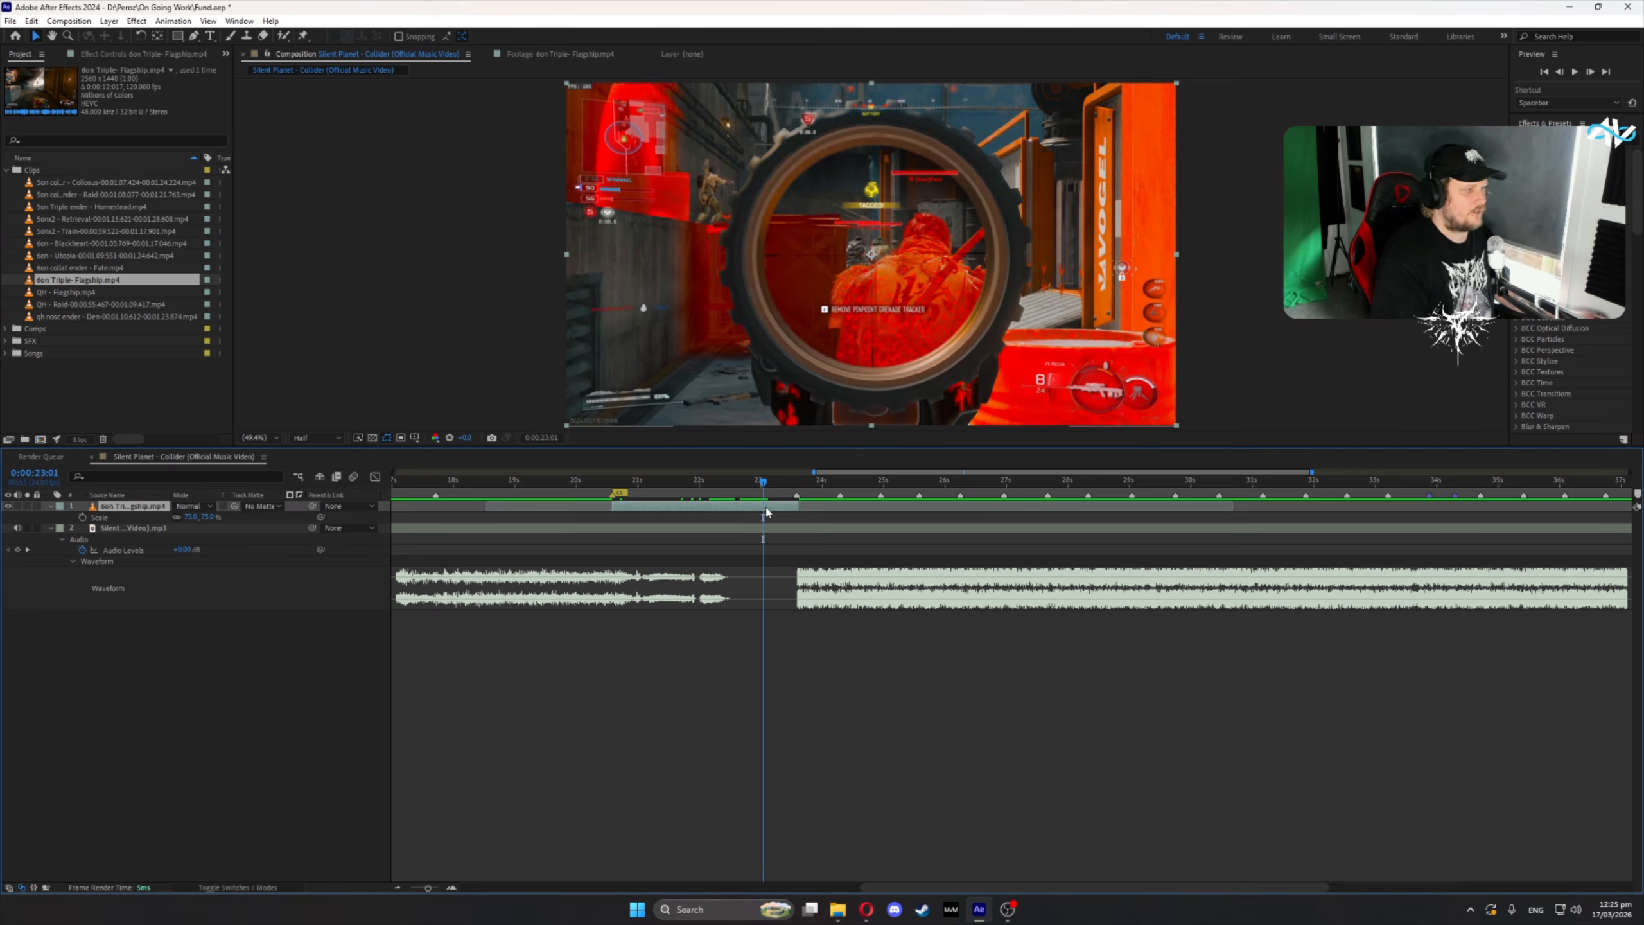
{"action": "key", "text": "ctrl+shift+d"}
{"action": "key", "text": "k"}
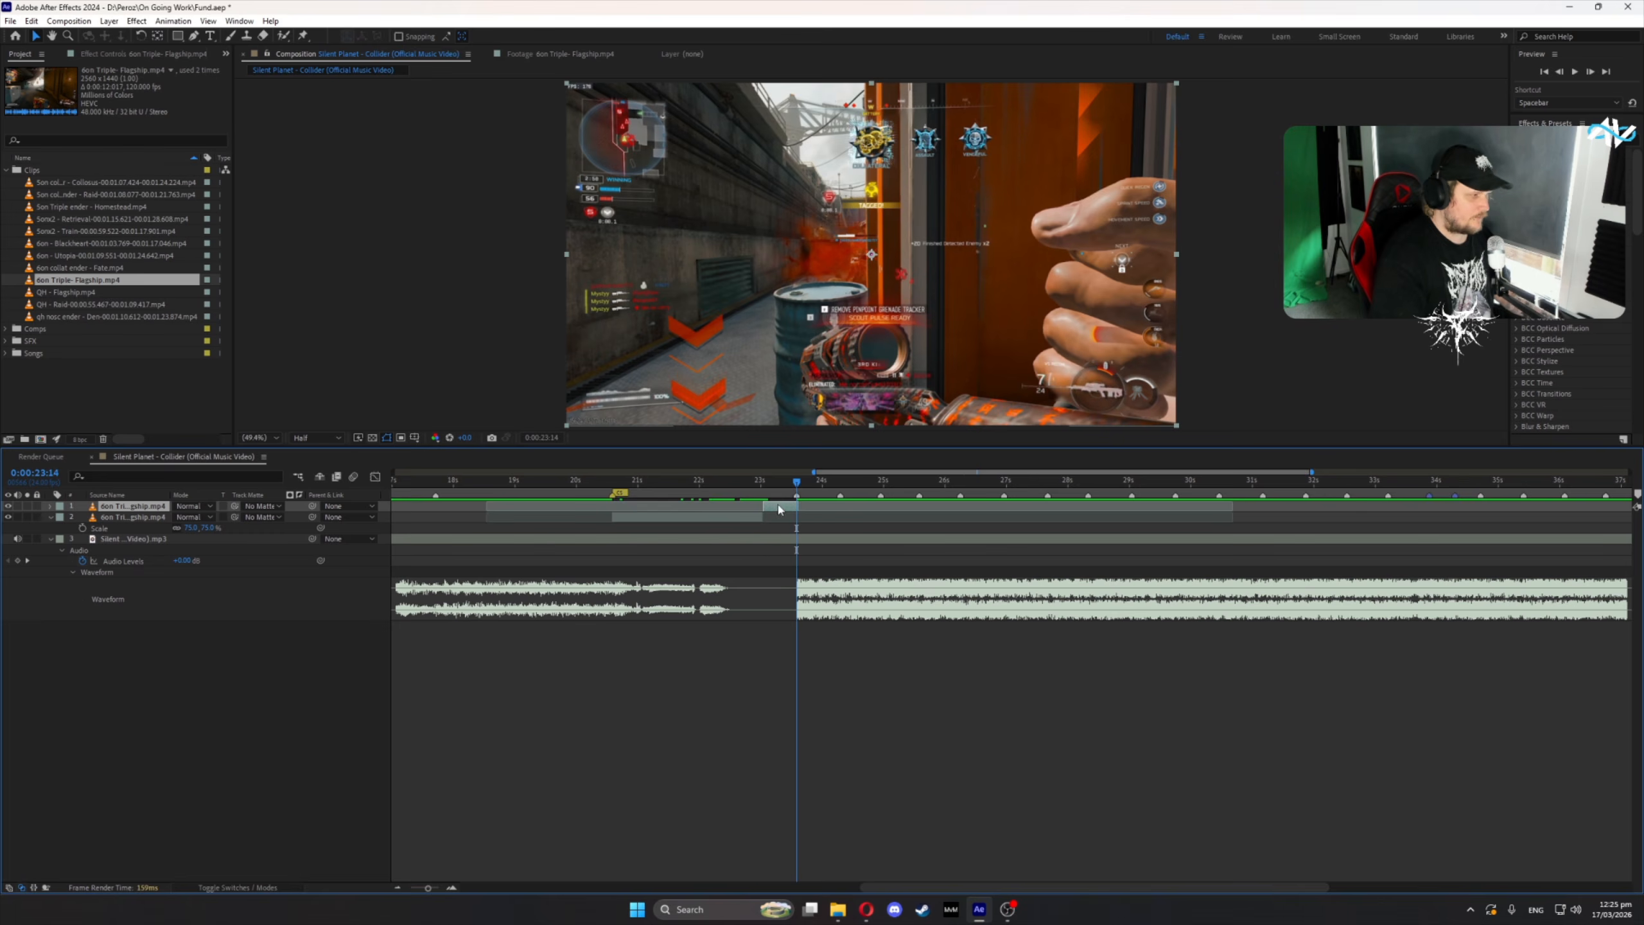
- Set the label of the composition marker at 0:00:23:14 to Yellow
{"action": "right_click", "coordinate": [795, 498]}
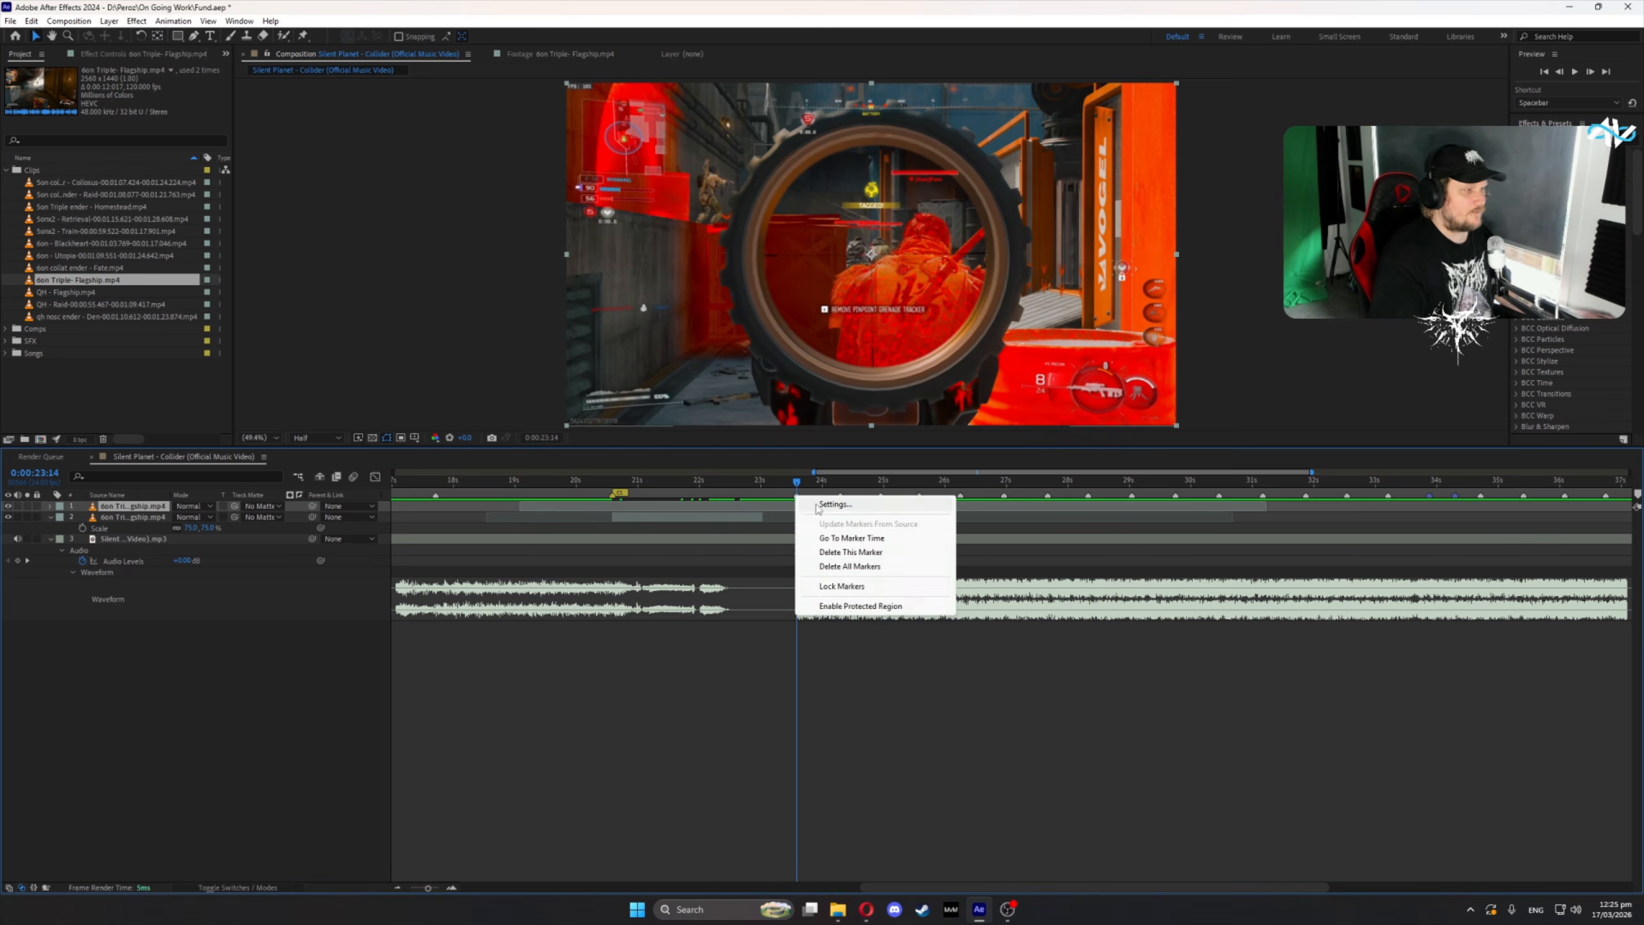
{"action": "left_click", "coordinate": [817, 505]}
{"action": "left_click", "coordinate": [751, 482]}
{"action": "left_click", "coordinate": [770, 521]}
{"action": "key", "text": "Return"}
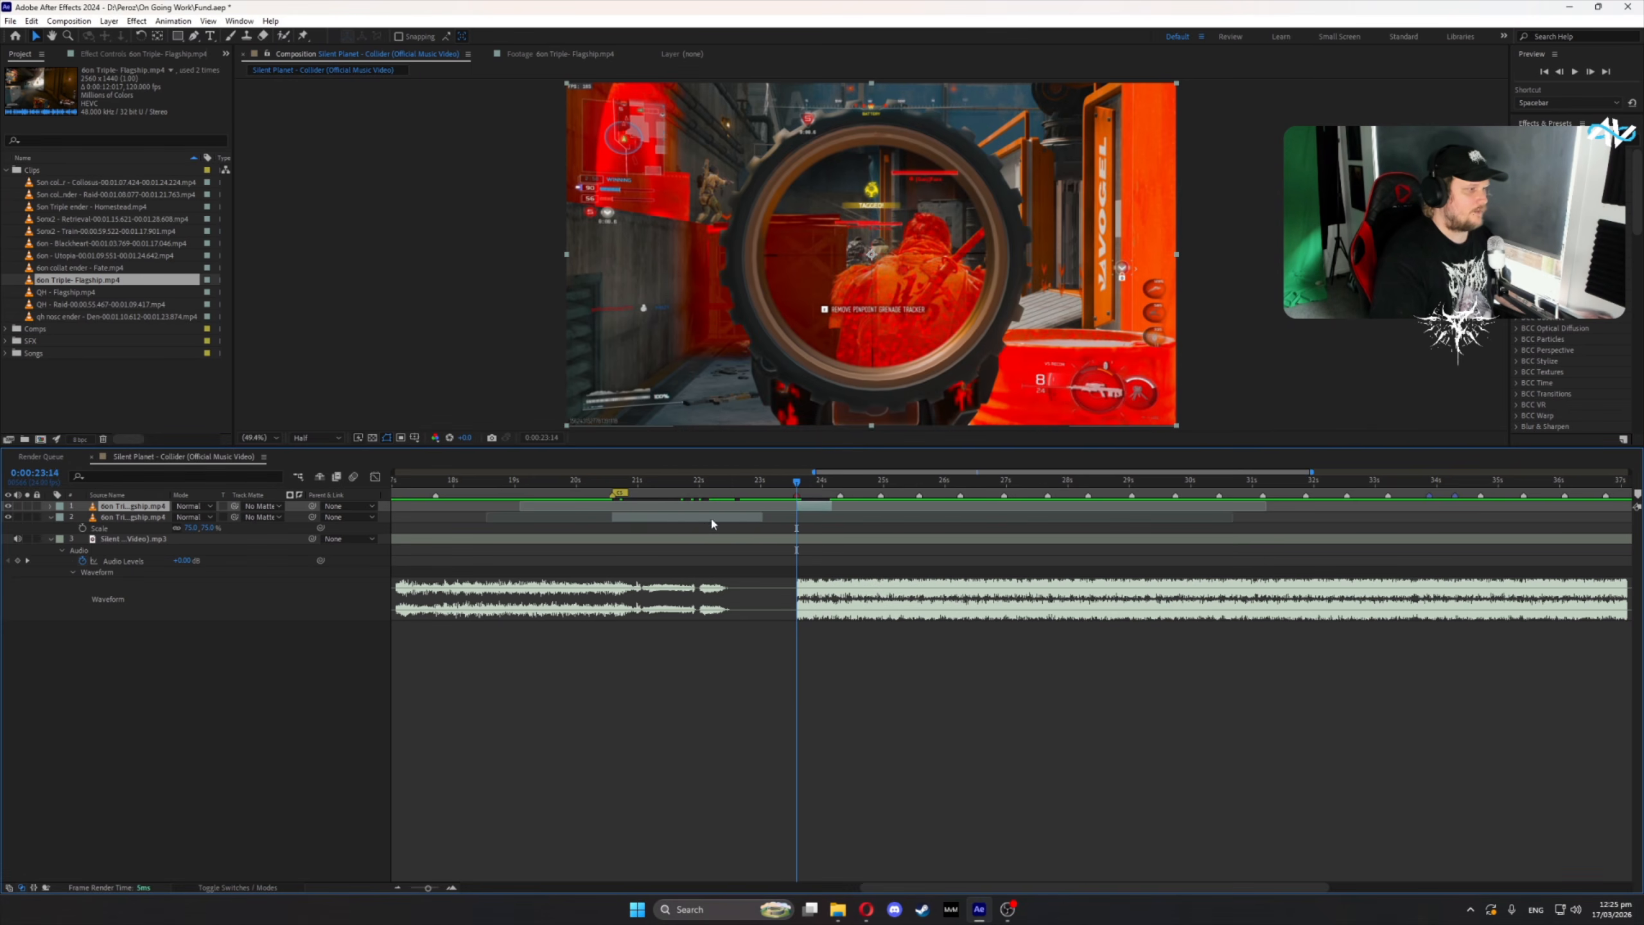
- Extend the Flagship clip's first part to 0:00:23:14 and its second part to just past the next beat marker
{"action": "left_click", "coordinate": [756, 517]}
{"action": "left_click_drag", "start_coordinate": [831, 508], "coordinate": [791, 539]}
{"action": "left_click", "coordinate": [846, 529]}
{"action": "left_click", "coordinate": [742, 519]}
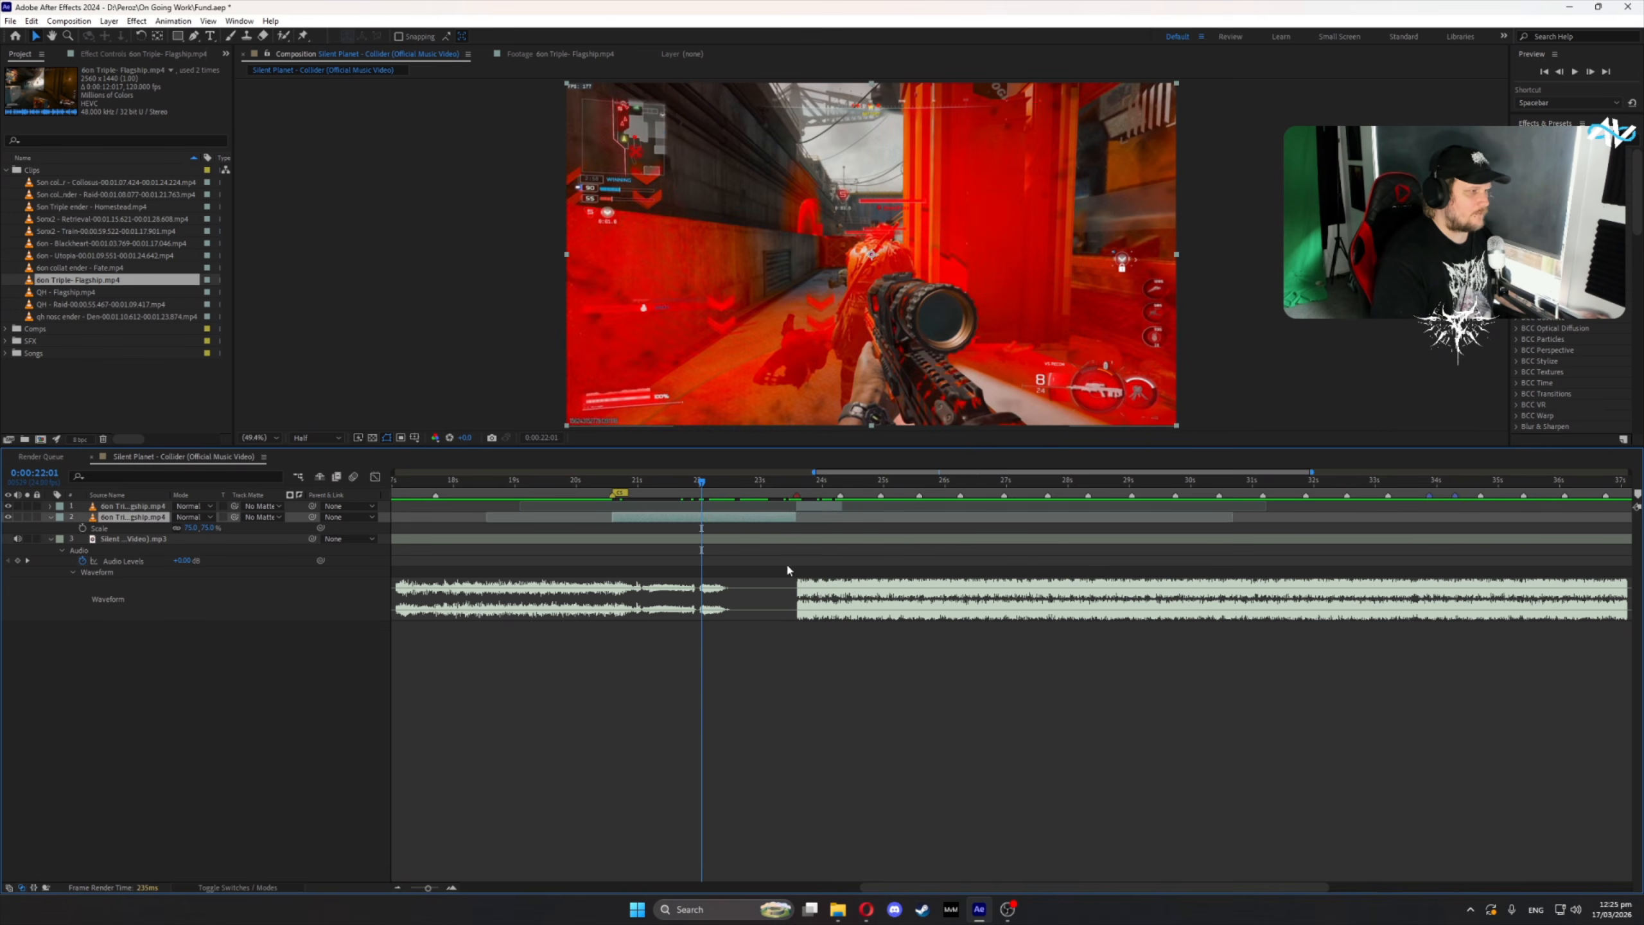
{"action": "left_click", "coordinate": [796, 551]}
- Search the effects for "twix" and apply Twixtor Pro to the first part of the Flagship clip
{"action": "scroll", "coordinate": [797, 547], "scroll_direction": "up", "scroll_amount": 2}
{"action": "scroll", "coordinate": [624, 537], "scroll_direction": "down", "scroll_amount": 1}
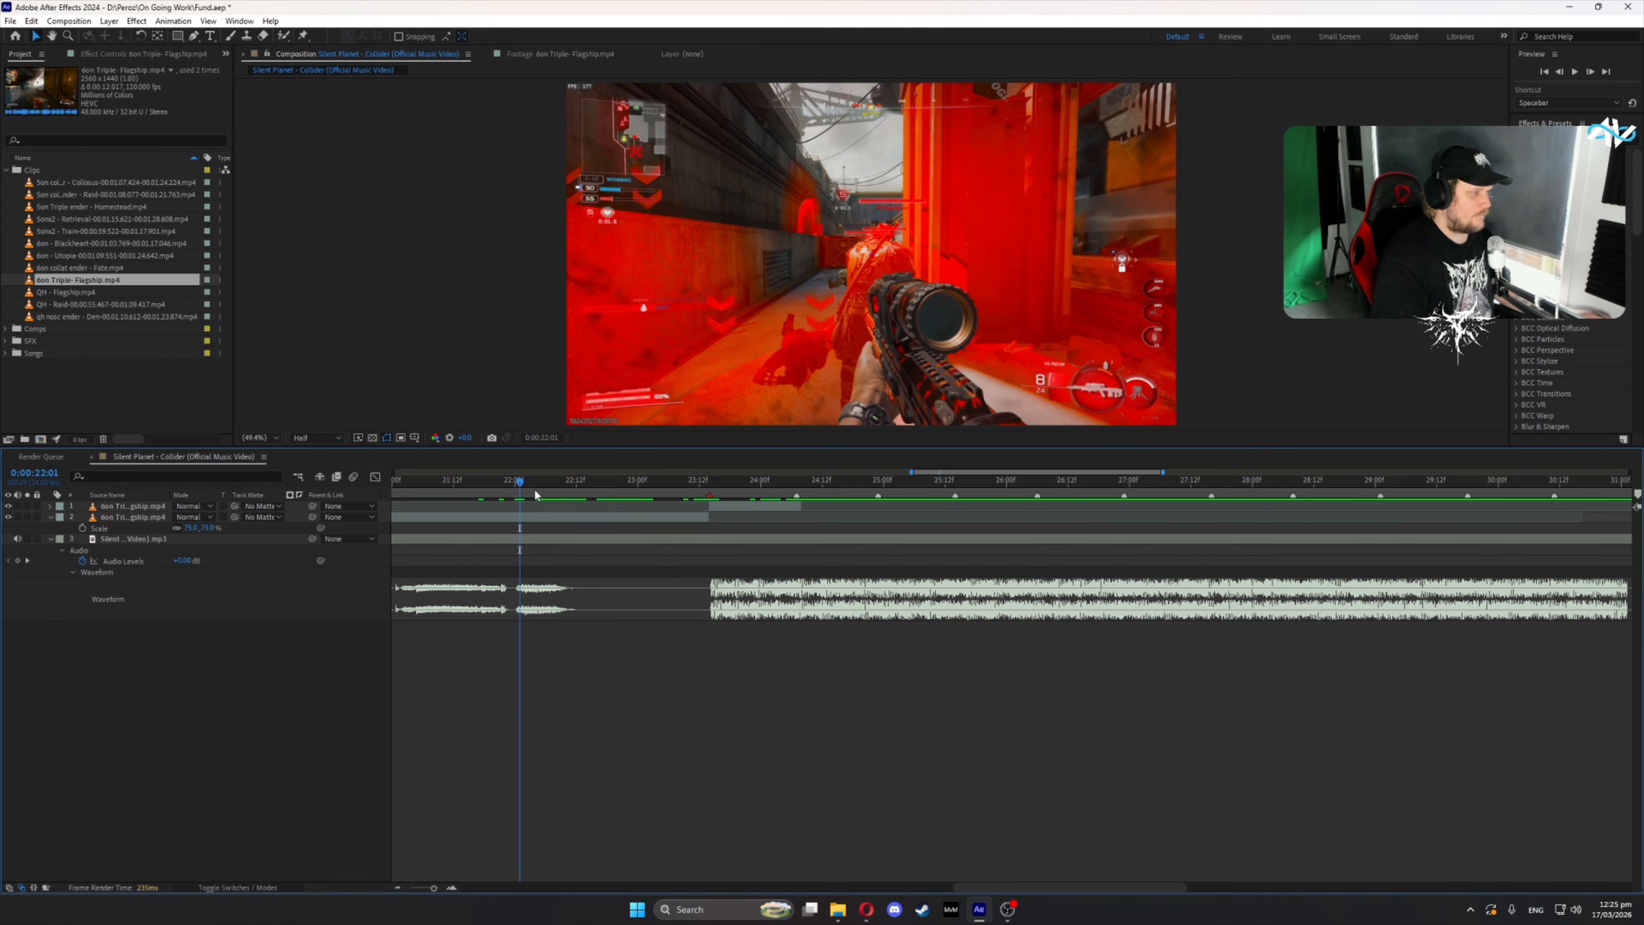
{"action": "scroll", "coordinate": [670, 467], "scroll_direction": "down", "scroll_amount": 1}
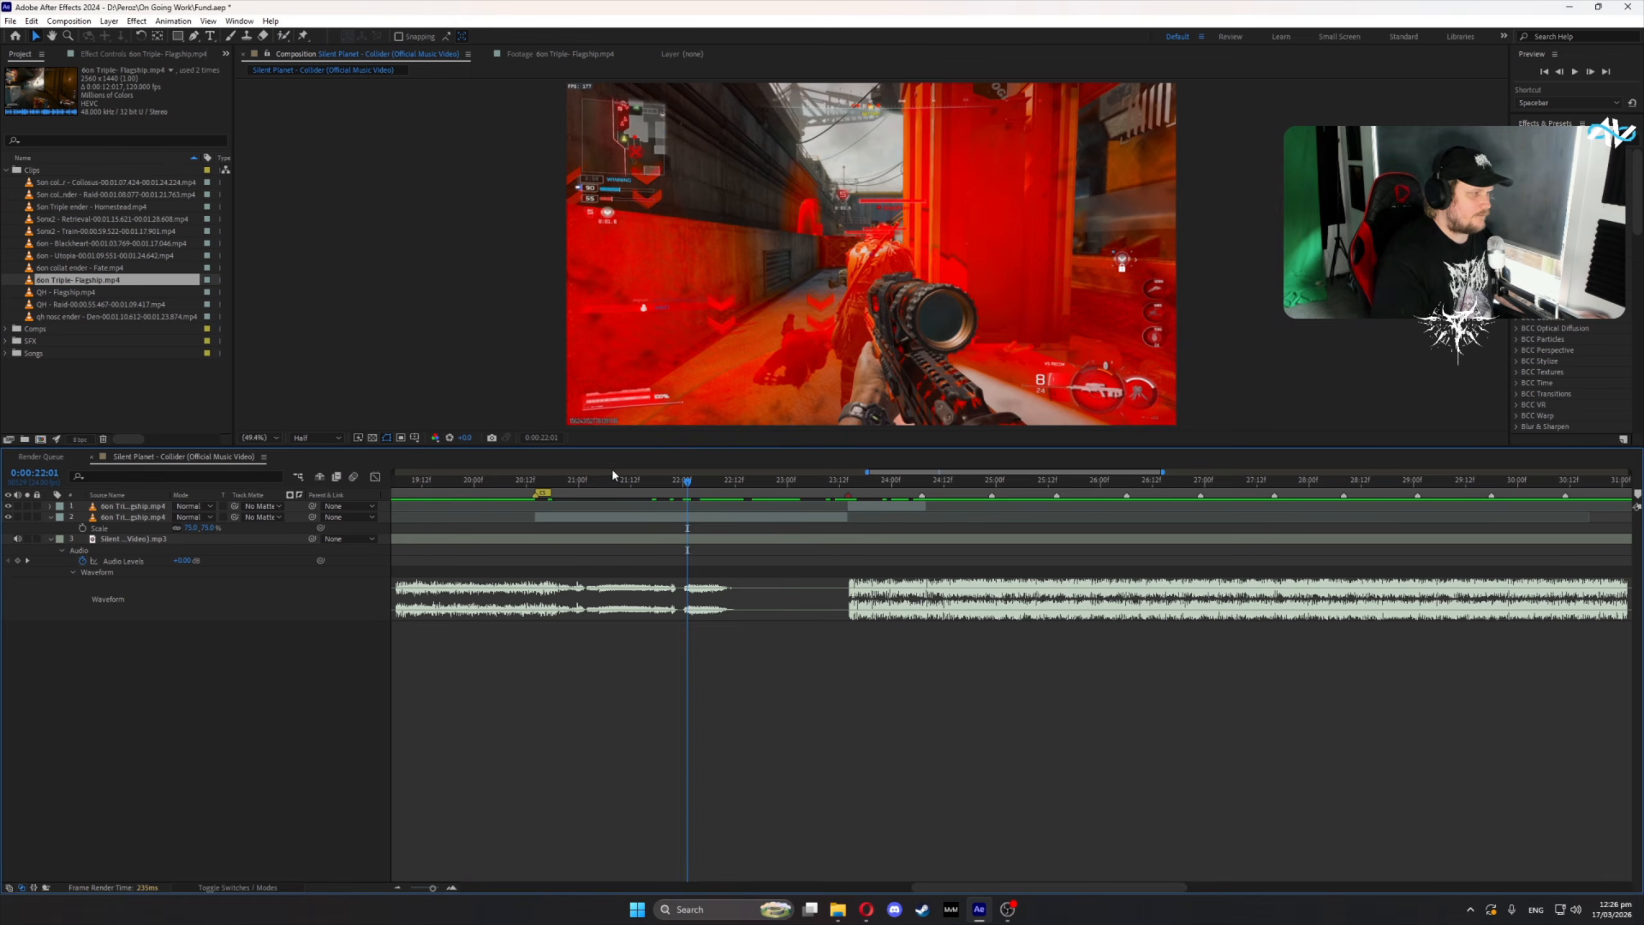
{"action": "left_click_drag", "start_coordinate": [544, 481], "coordinate": [896, 514]}
{"action": "left_click", "coordinate": [728, 517]}
{"action": "left_click", "coordinate": [1574, 140]}
{"action": "type", "text": "tw"}
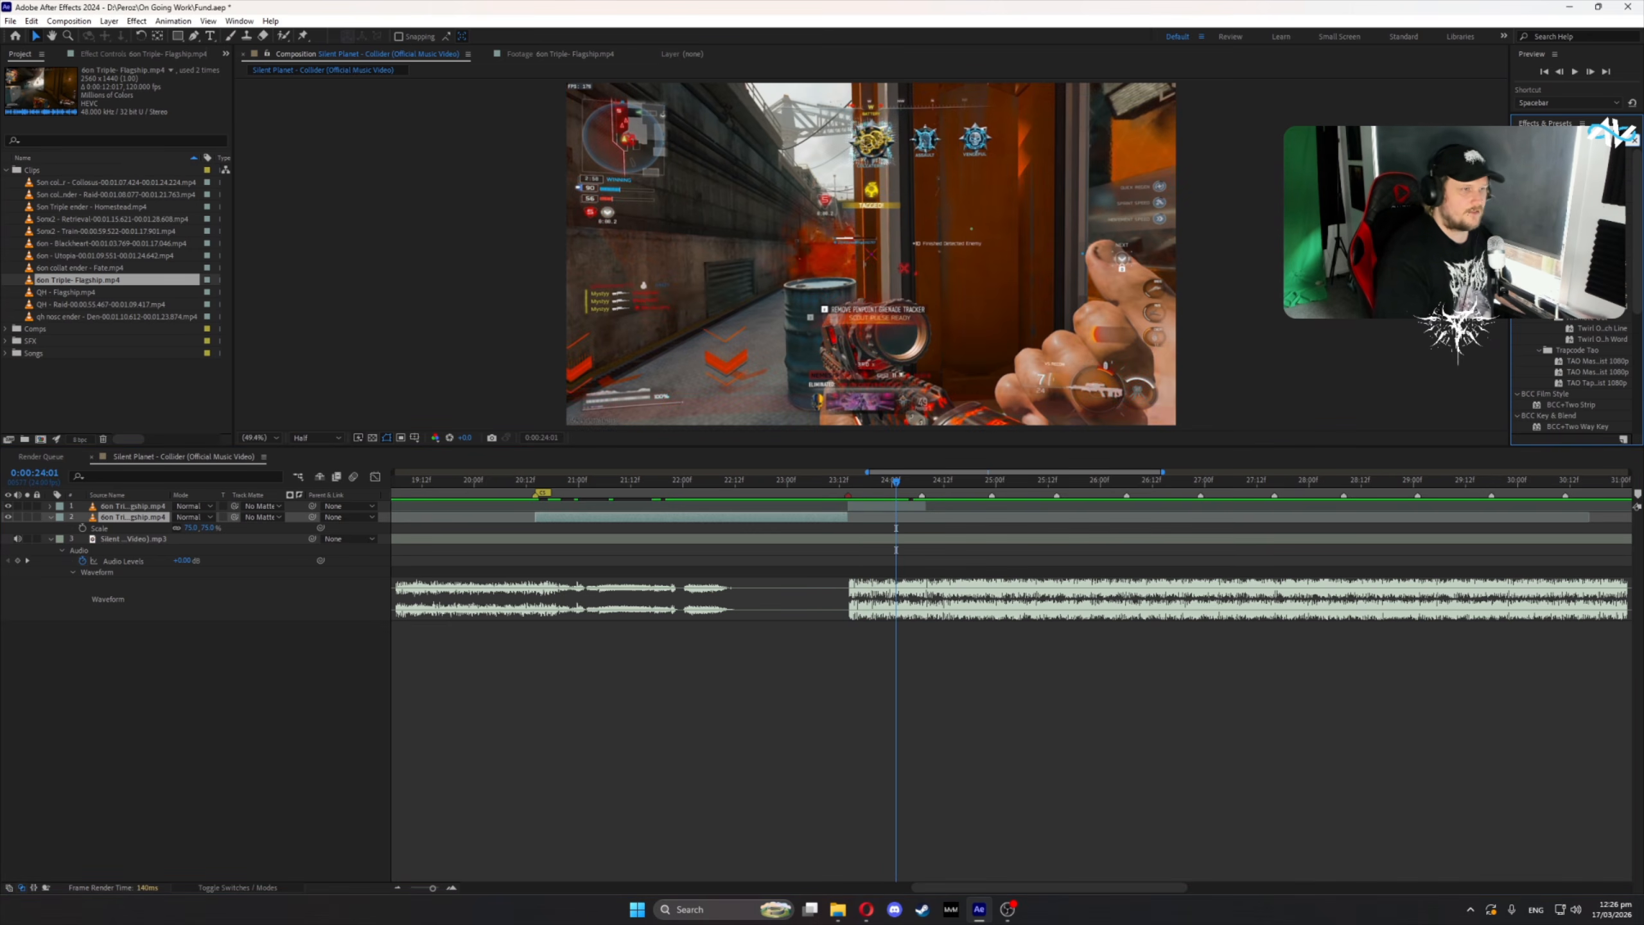
{"action": "type", "text": "ix"}
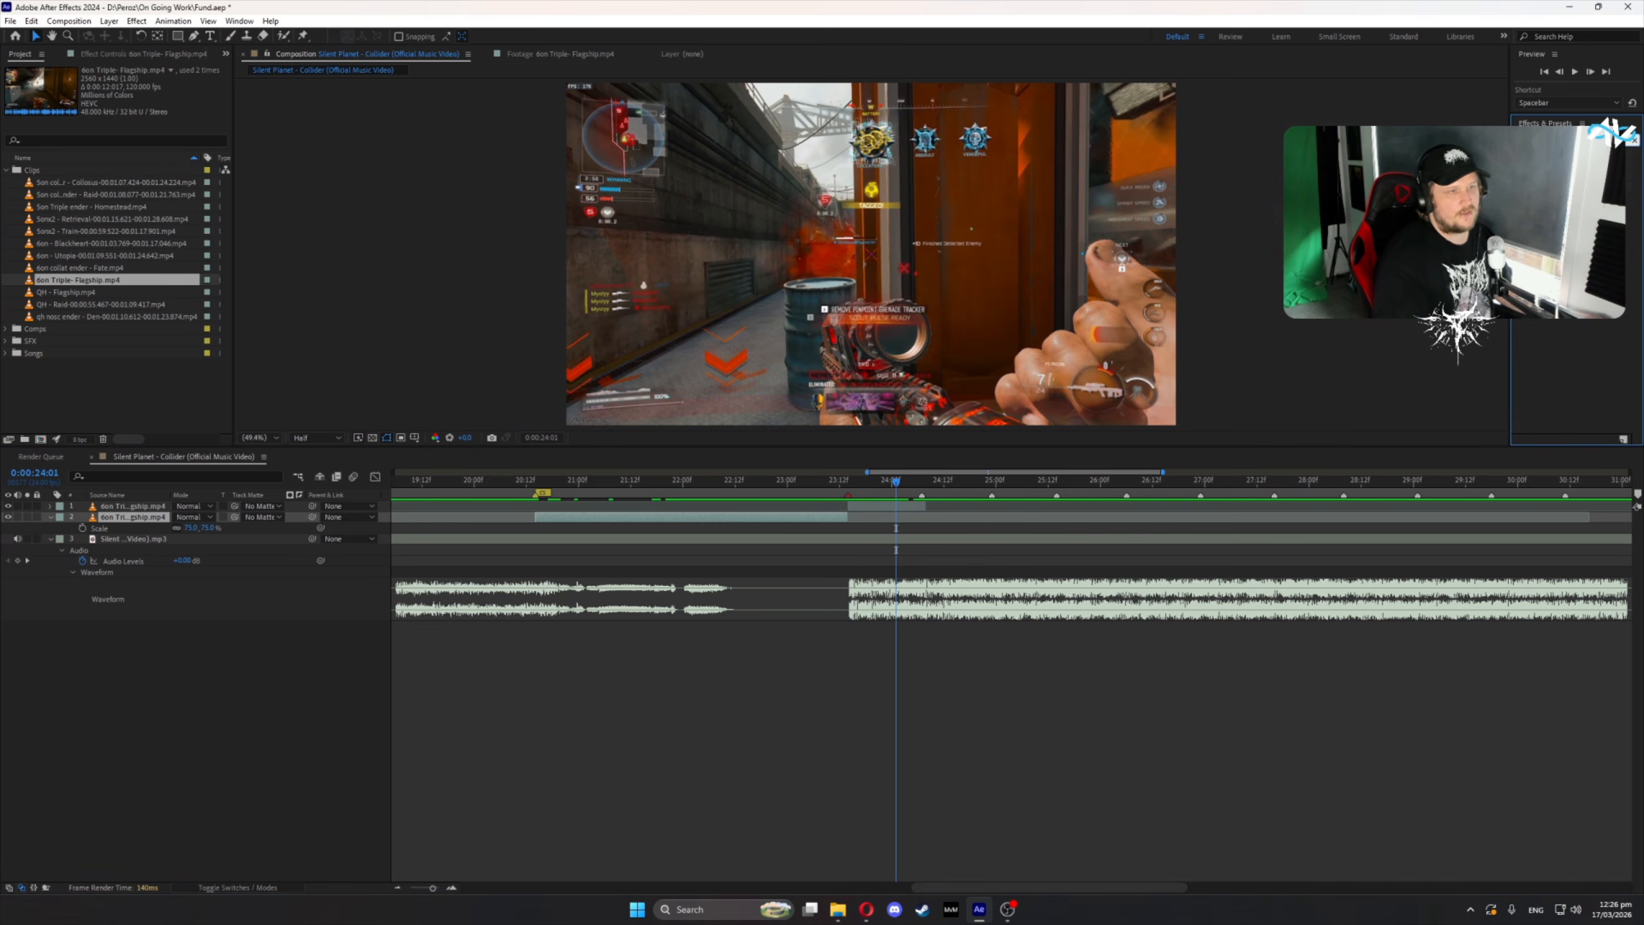
{"action": "left_click_drag", "start_coordinate": [1554, 170], "coordinate": [685, 521]}
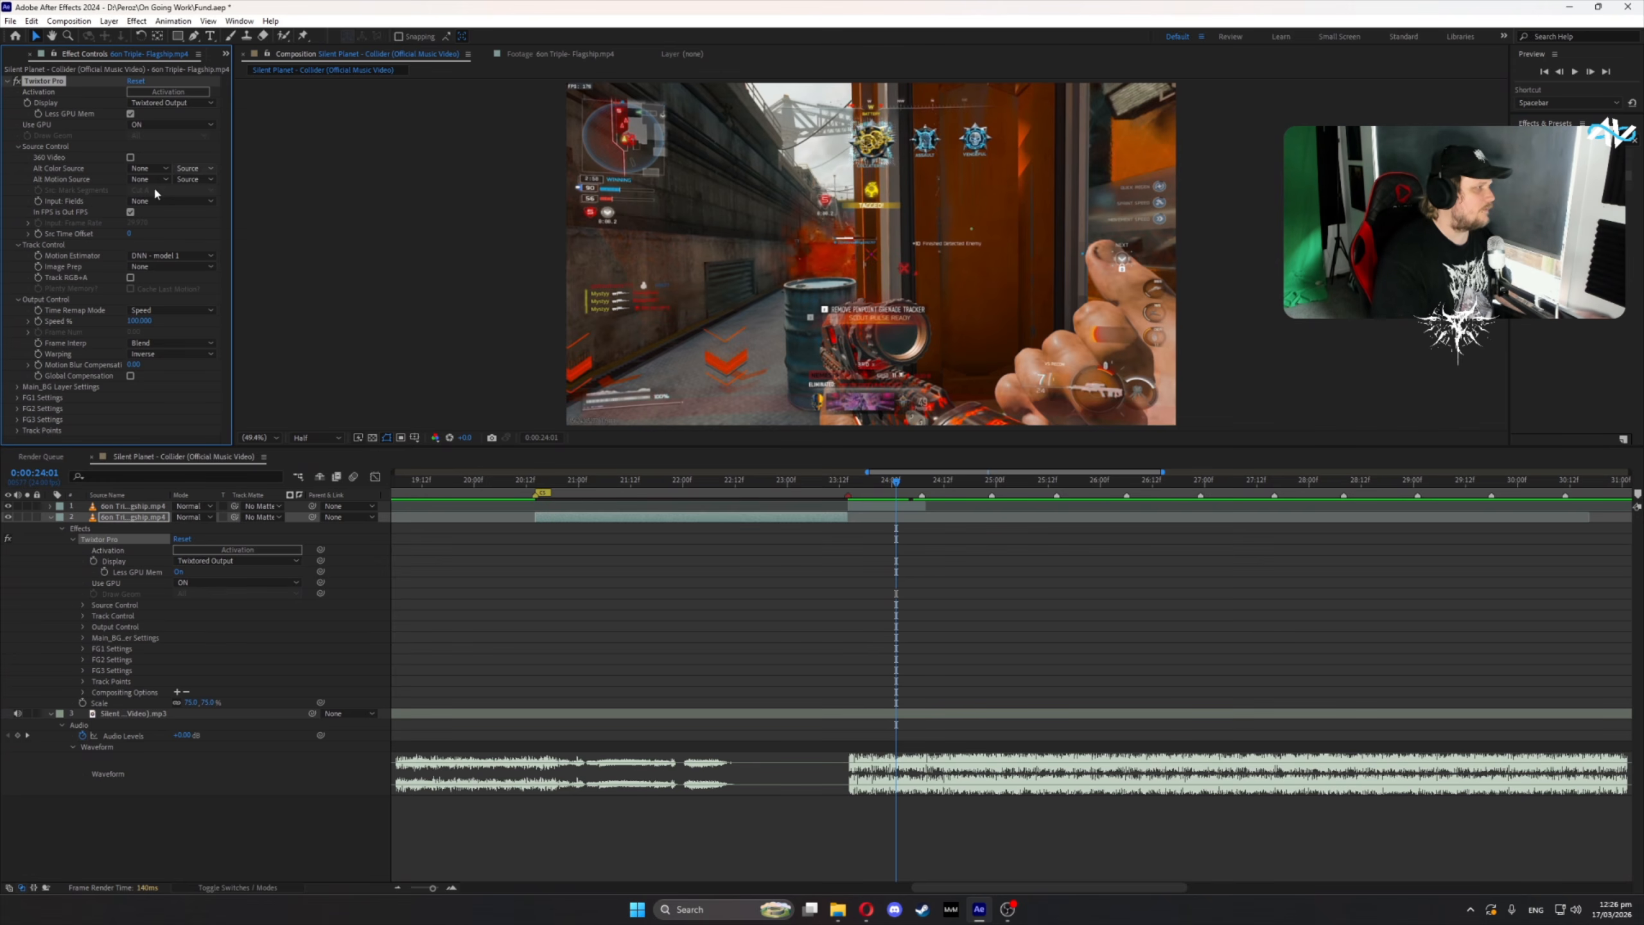
- Turn off In FPS Is Out FPS in Twixtor Pro, with Input Frame Rate 120 and Image Prep Contrast/Edge Enhance
{"action": "left_click", "coordinate": [130, 212]}
{"action": "type", "text": "120"}
{"action": "key", "text": "Return"}
{"action": "left_click", "coordinate": [147, 265]}
{"action": "left_click", "coordinate": [159, 295]}
- Set Twixtor Pro's Frame Interp to Motion Weighted Blend and Warping to Inverse w/ Smart Blend
{"action": "left_click", "coordinate": [170, 342]}
{"action": "left_click", "coordinate": [170, 386]}
{"action": "left_click", "coordinate": [164, 354]}
{"action": "left_click", "coordinate": [185, 401]}
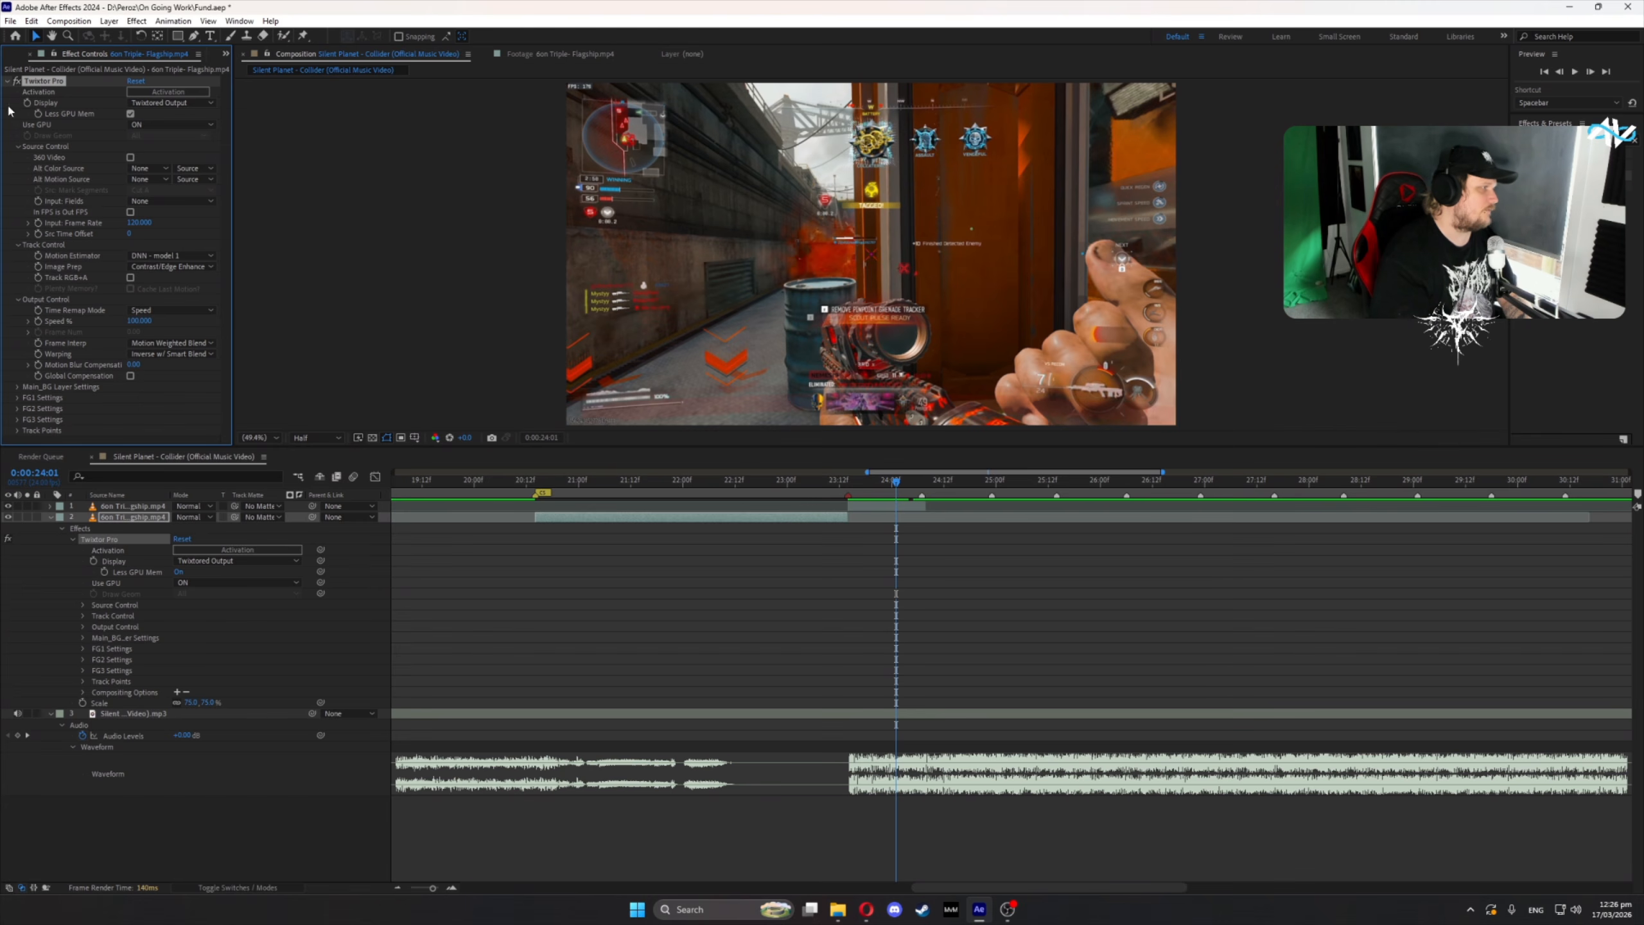
- Check that Twixtor Pro's Image Prep is Contrast/Edge Enhance and Warping is Inverse w/ Smart Blend
{"action": "left_click", "coordinate": [142, 226]}
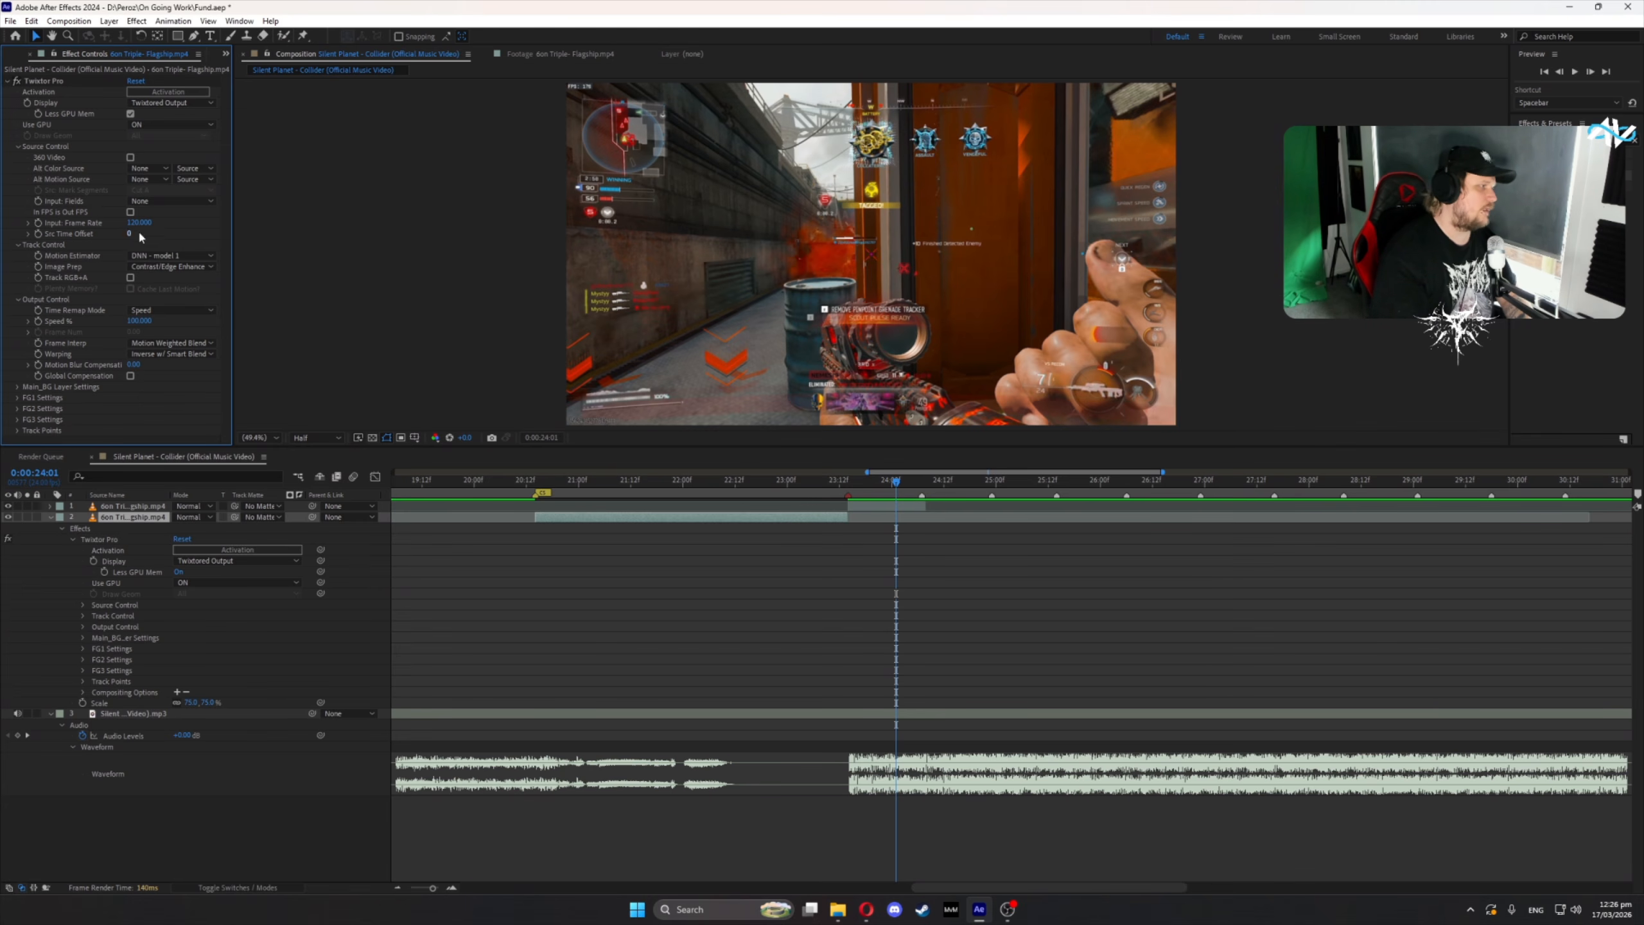
{"action": "left_click", "coordinate": [161, 267]}
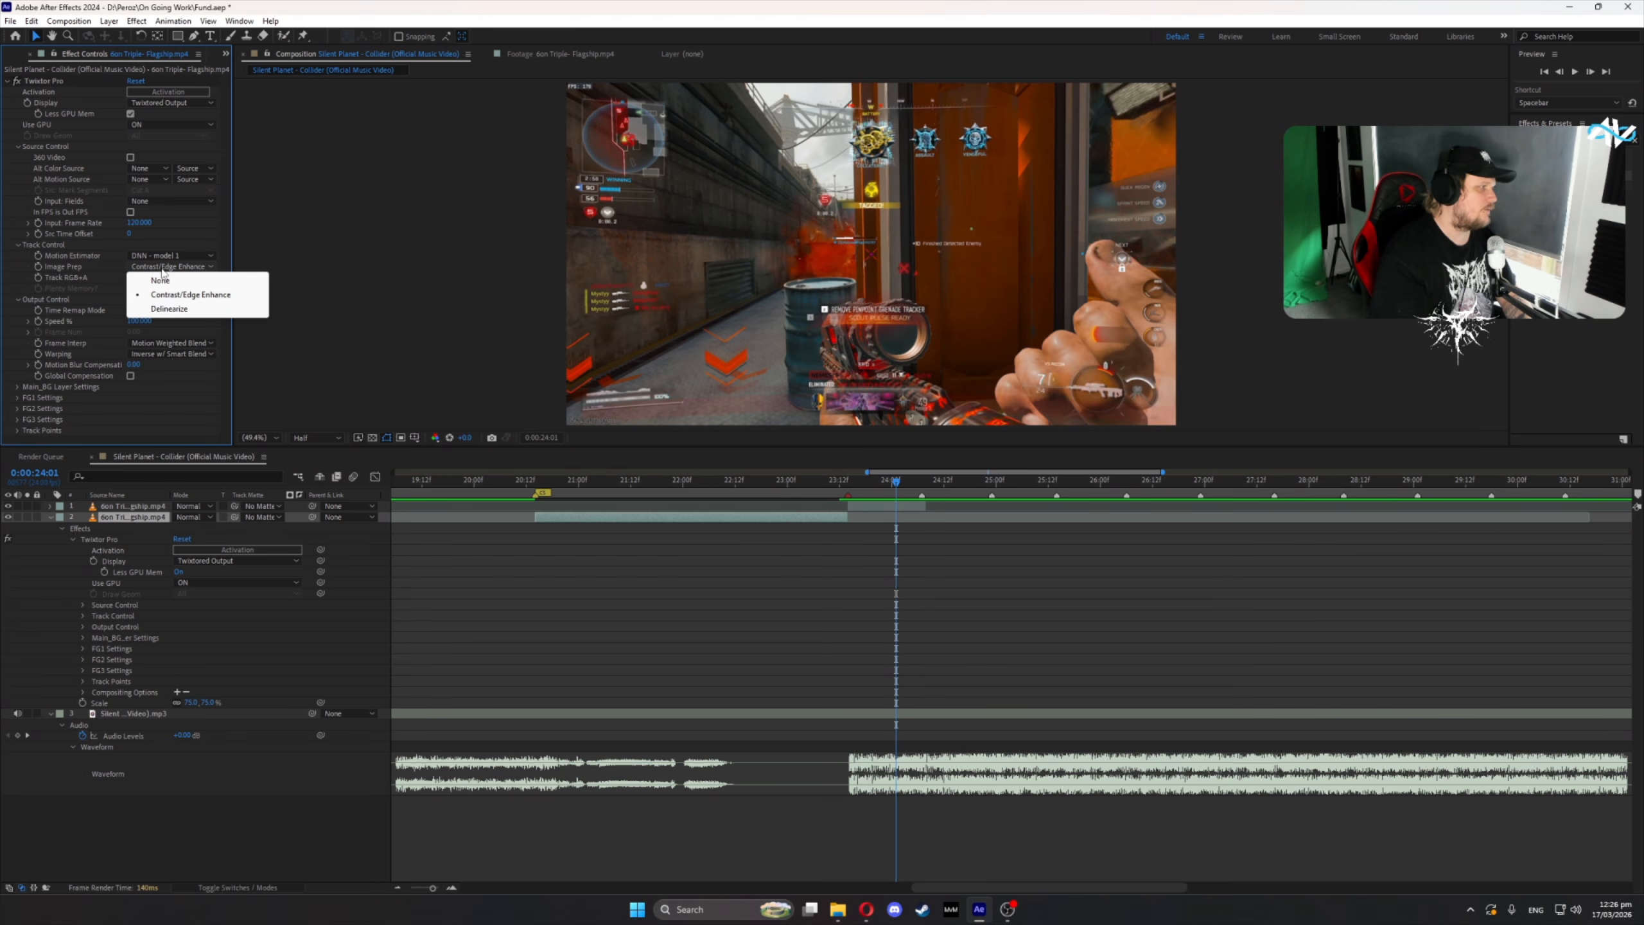
{"action": "left_click", "coordinate": [149, 295]}
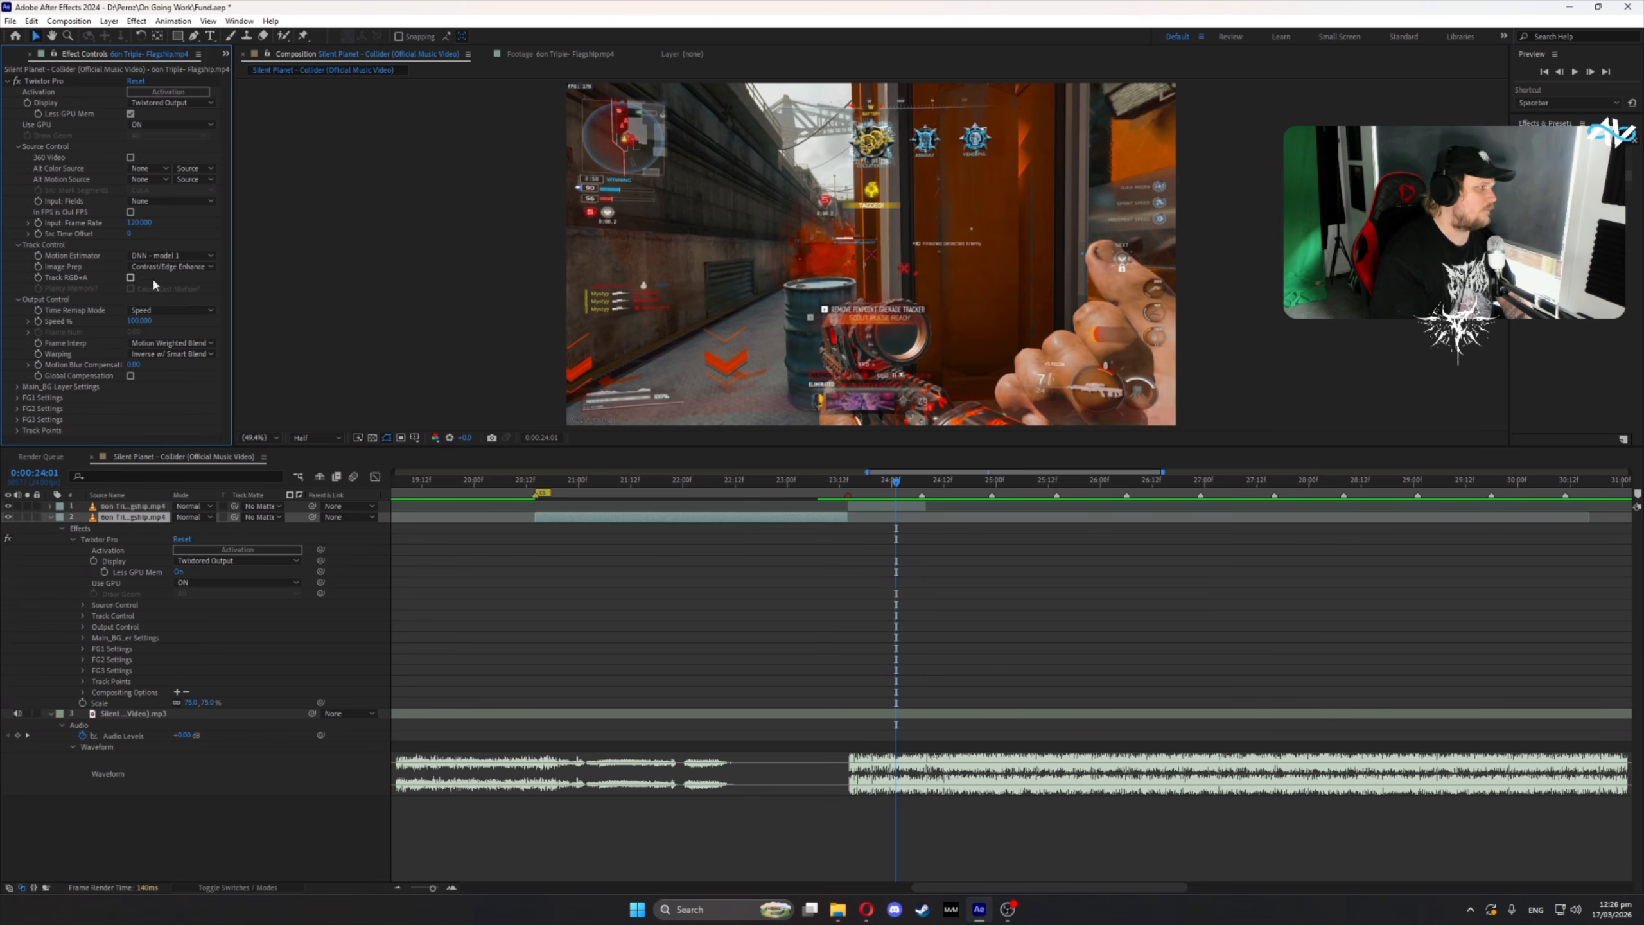
{"action": "left_click", "coordinate": [165, 354]}
{"action": "left_click", "coordinate": [174, 384]}
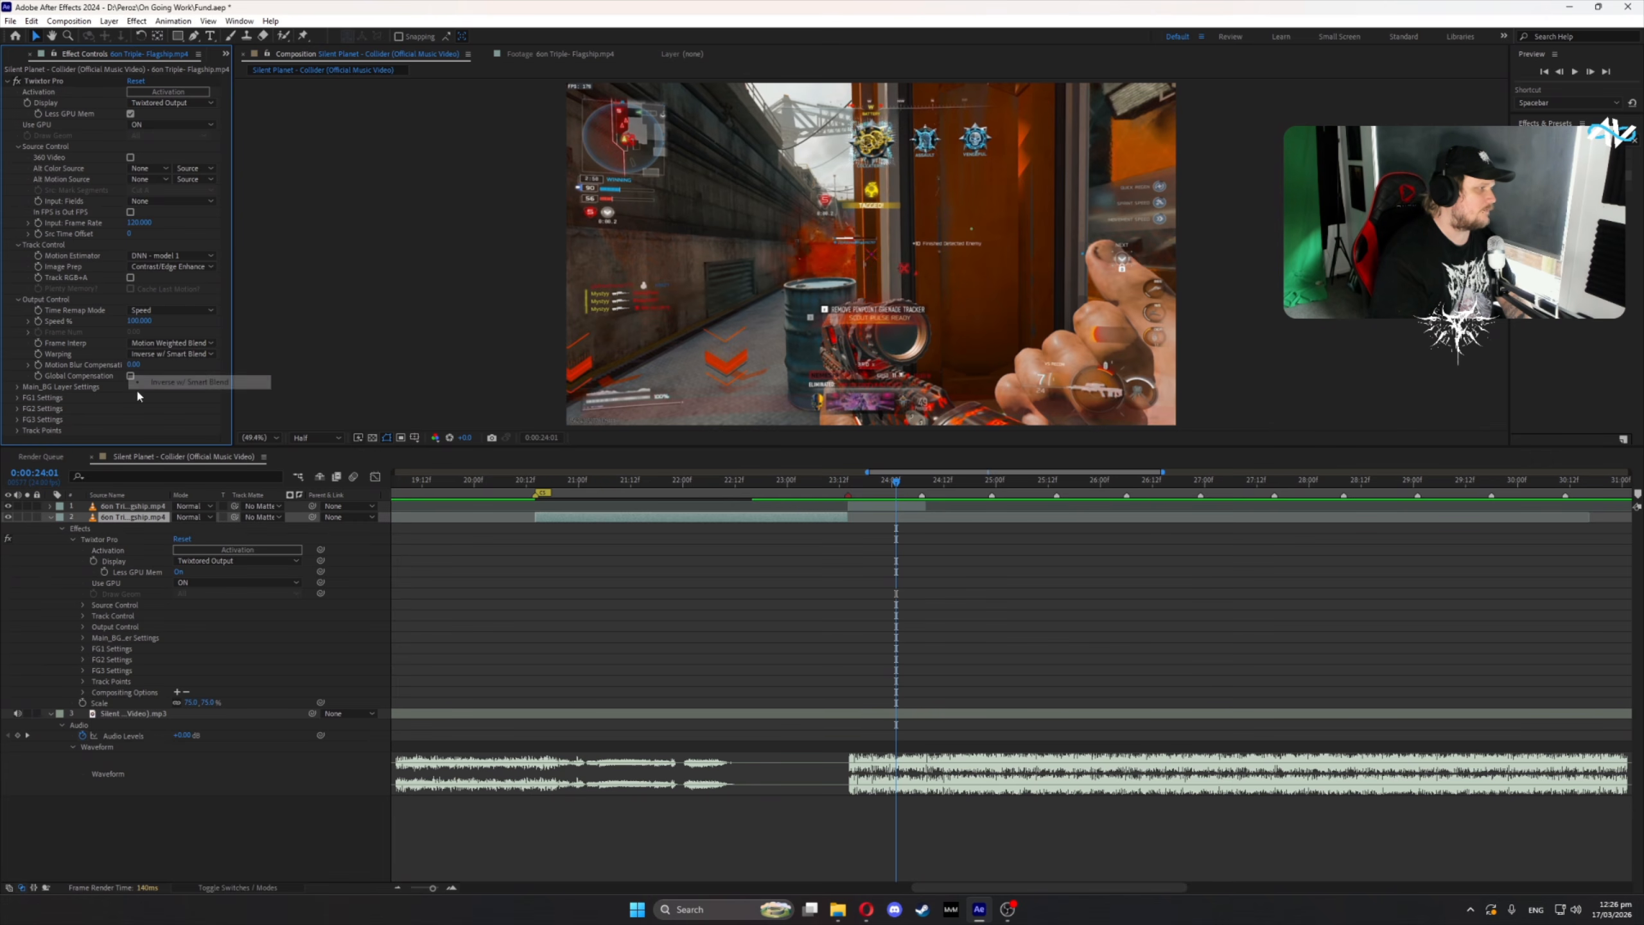
- Enable keyframing for Twixtor Pro's Speed %, placing a 100 keyframe at 0:00:20:13, one frame before the first Flagship part starts
{"action": "left_click", "coordinate": [540, 488]}
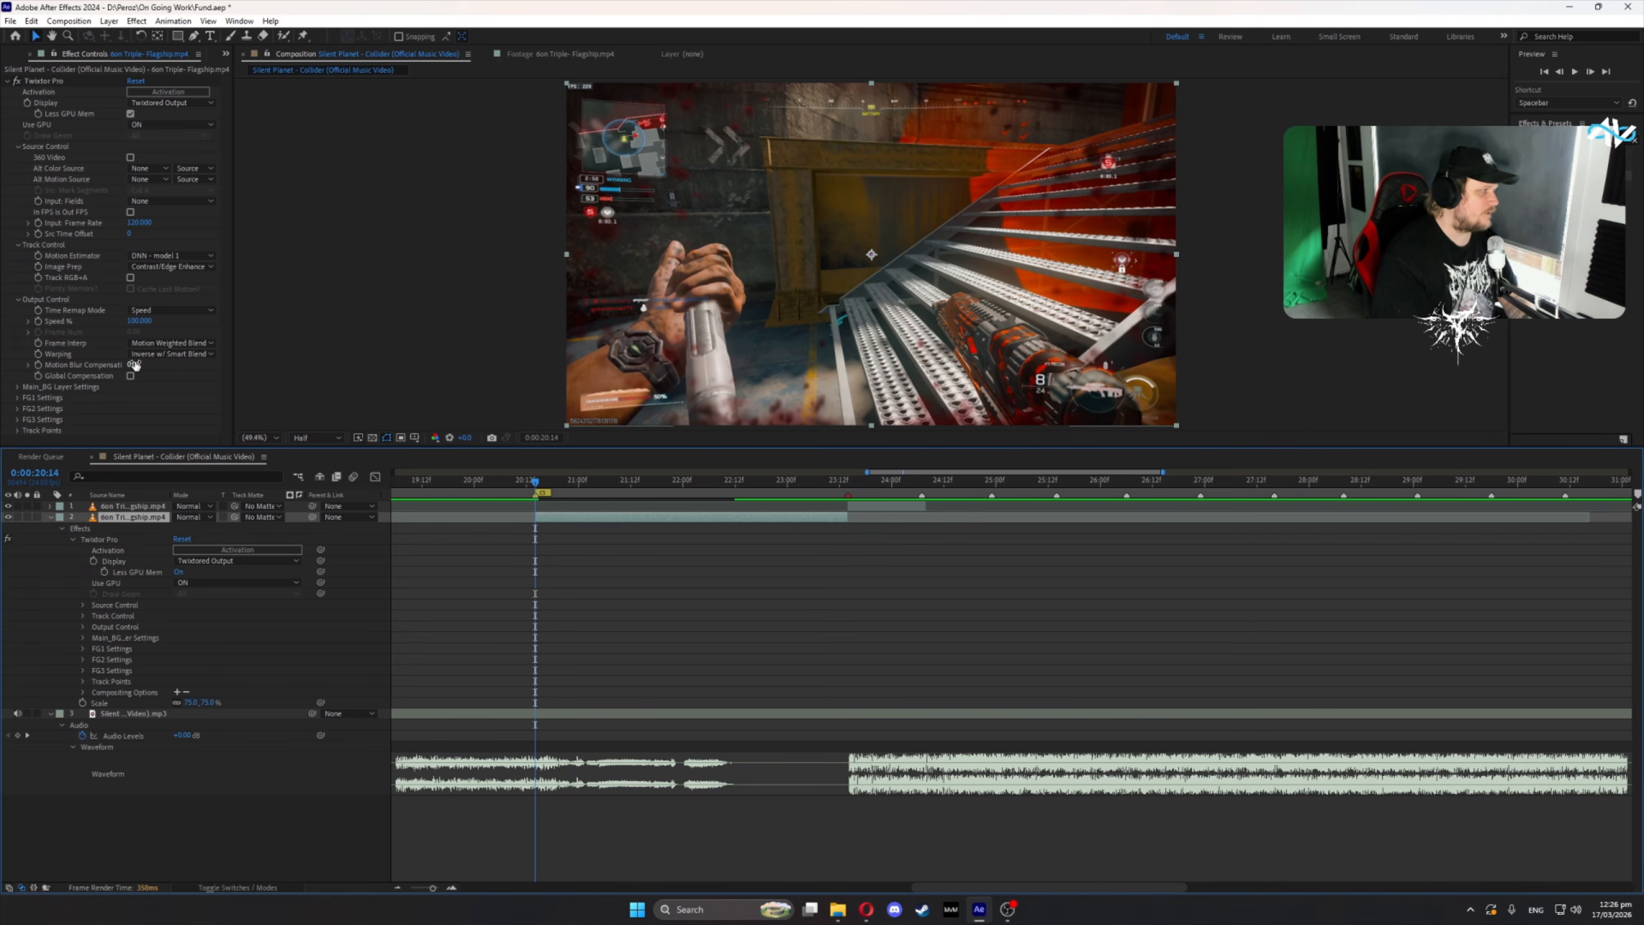
{"action": "left_click", "coordinate": [39, 321]}
{"action": "key", "text": "Page_Up"}
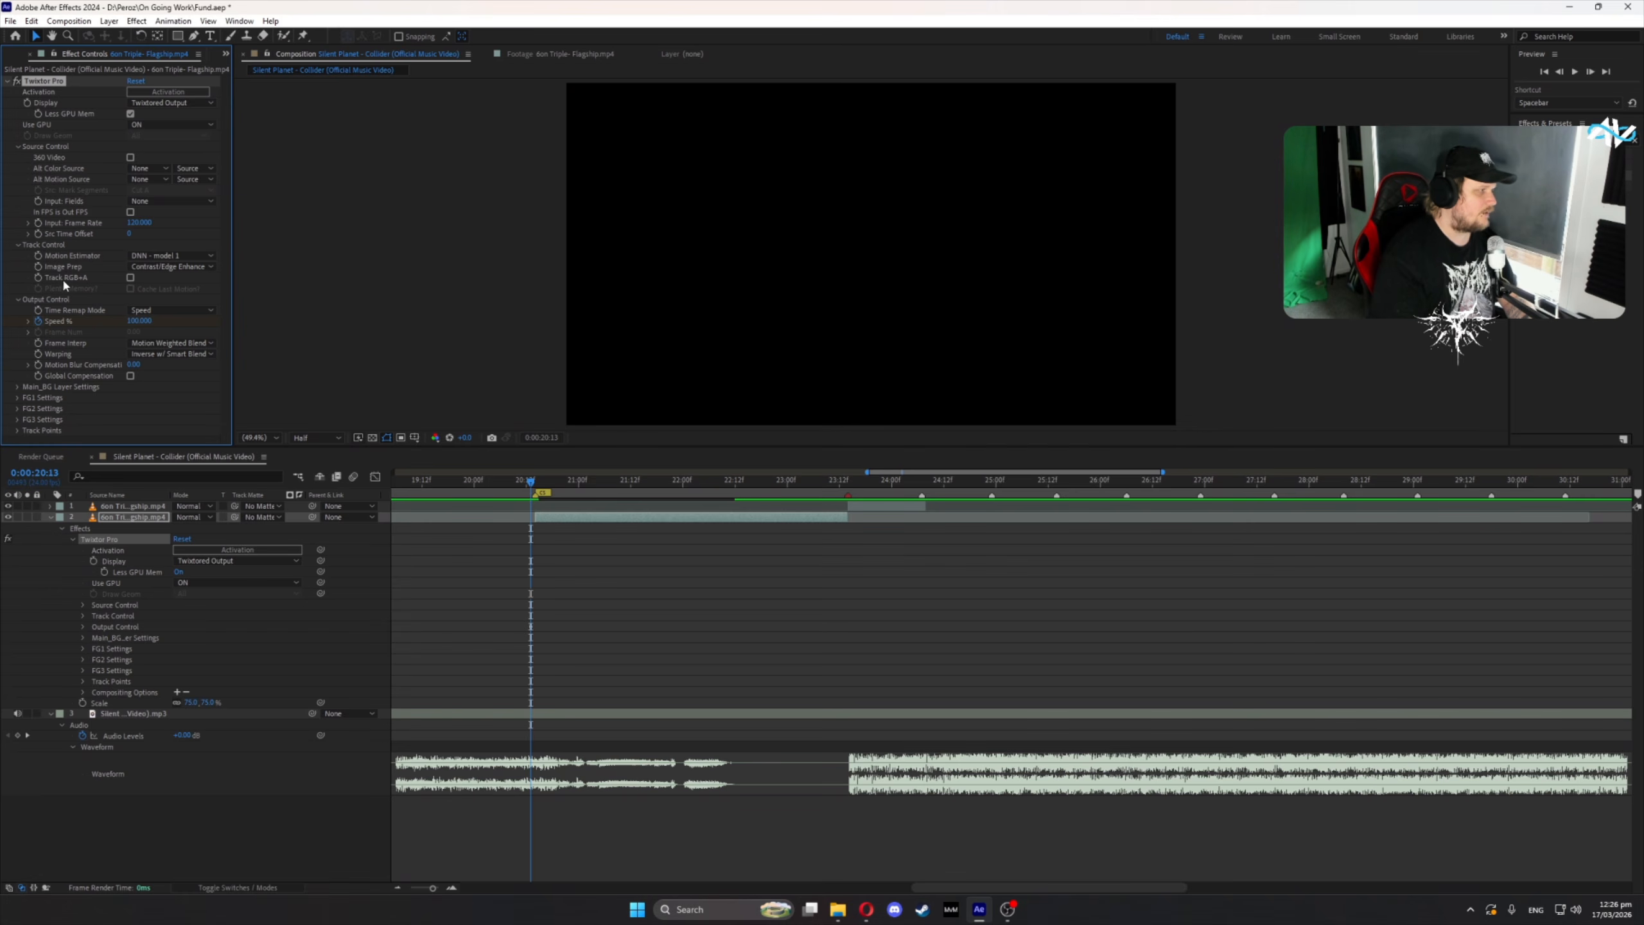
{"action": "key", "text": "Page_Down"}
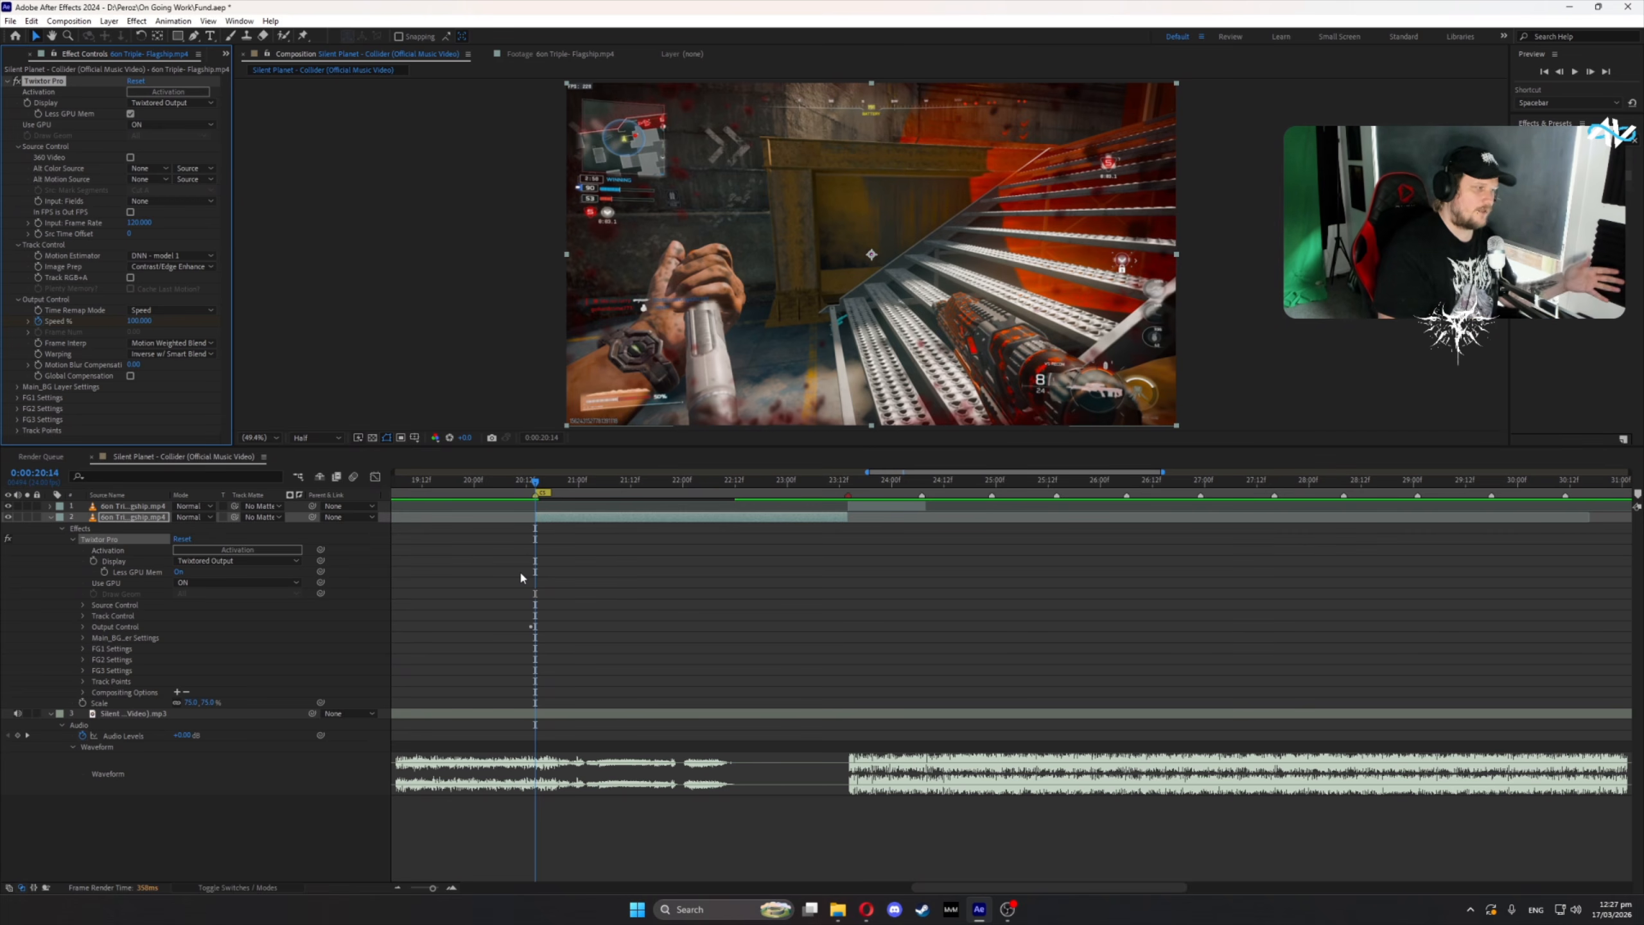
{"action": "left_click", "coordinate": [529, 483]}
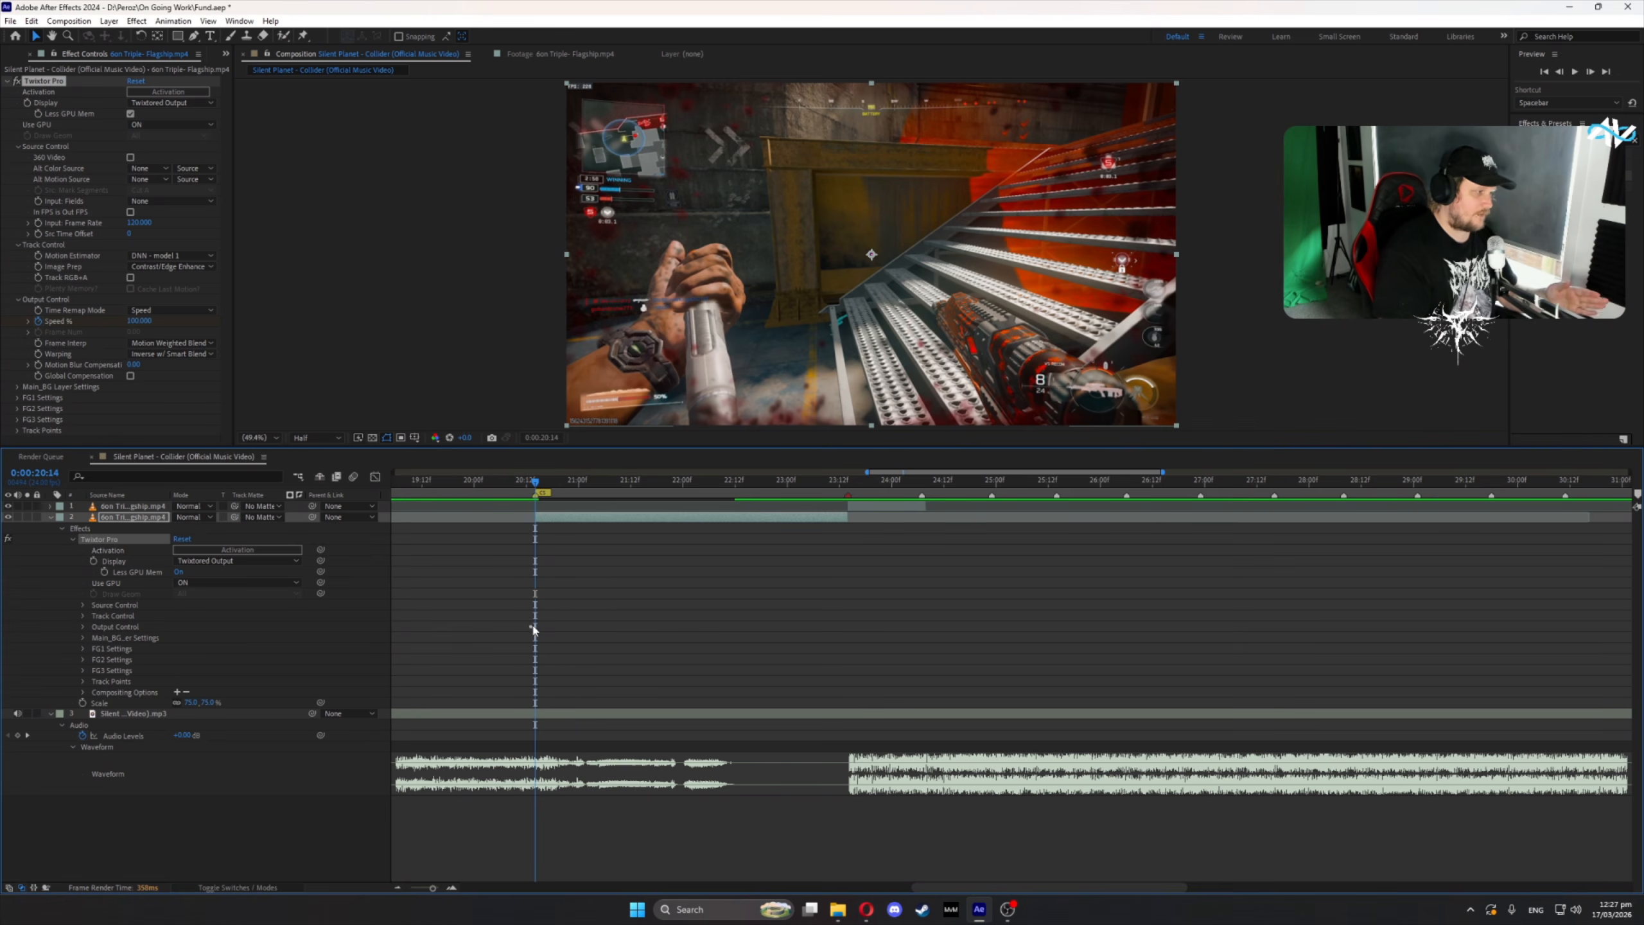
- Show only the keyframed properties of the Flagship clip's first part and return to its first frame at 0:00:20:14
{"action": "left_click", "coordinate": [113, 518]}
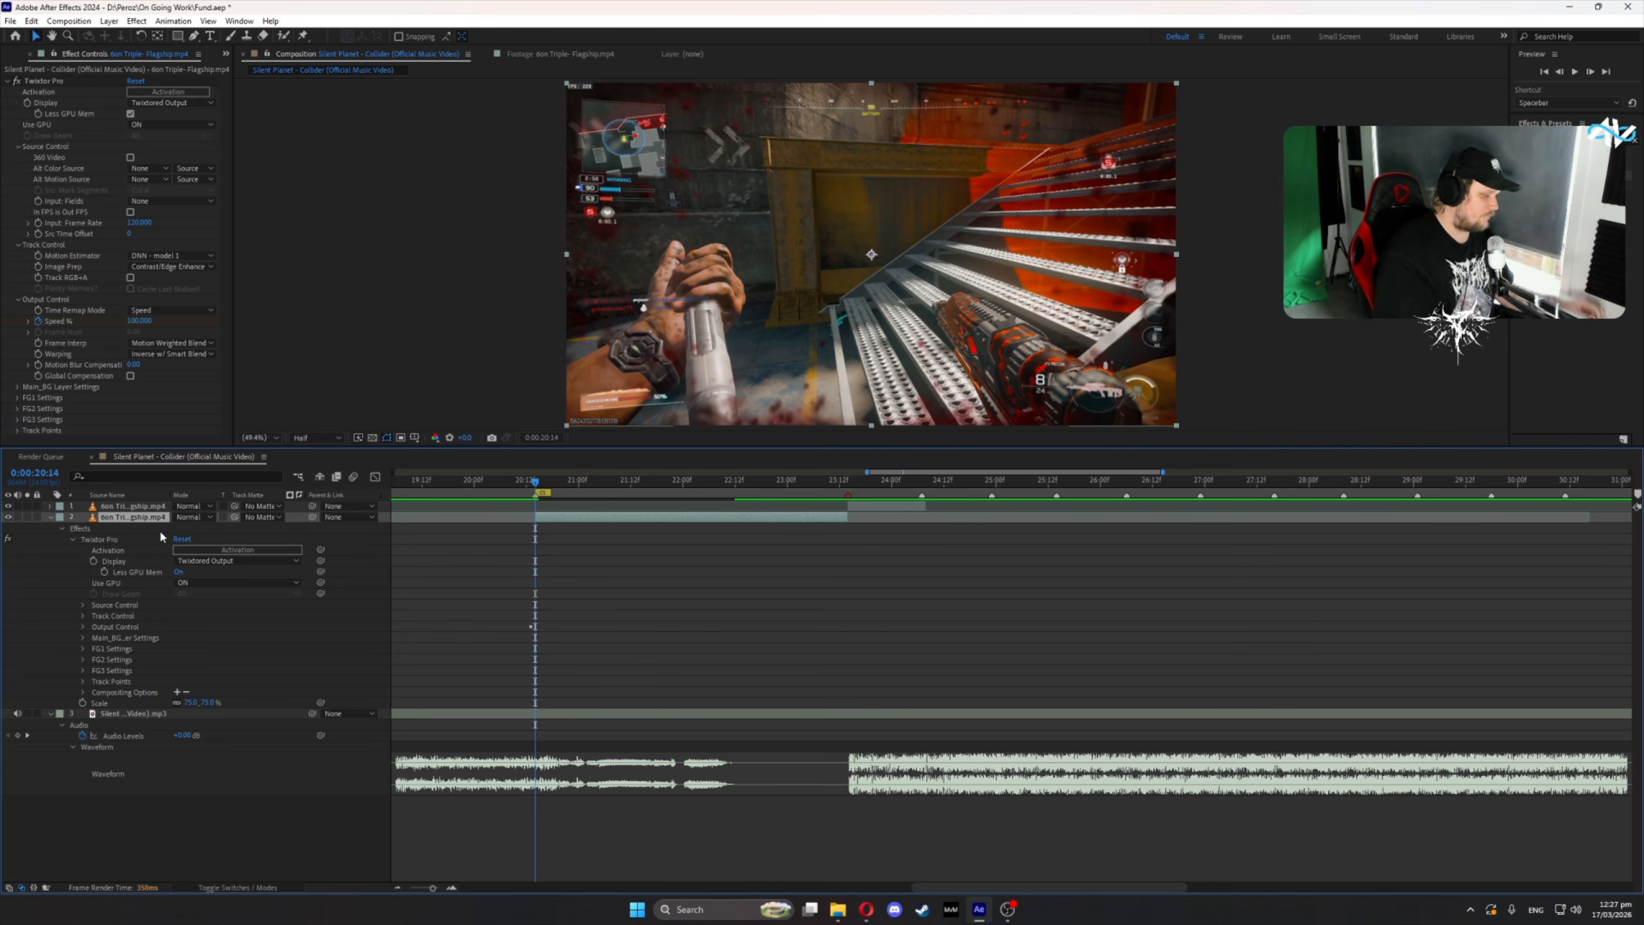
{"action": "key", "text": "u"}
{"action": "left_click_drag", "start_coordinate": [482, 484], "coordinate": [531, 547]}
{"action": "left_click", "coordinate": [571, 546]}
{"action": "left_click", "coordinate": [560, 520]}
{"action": "key", "text": "Page_Down"}
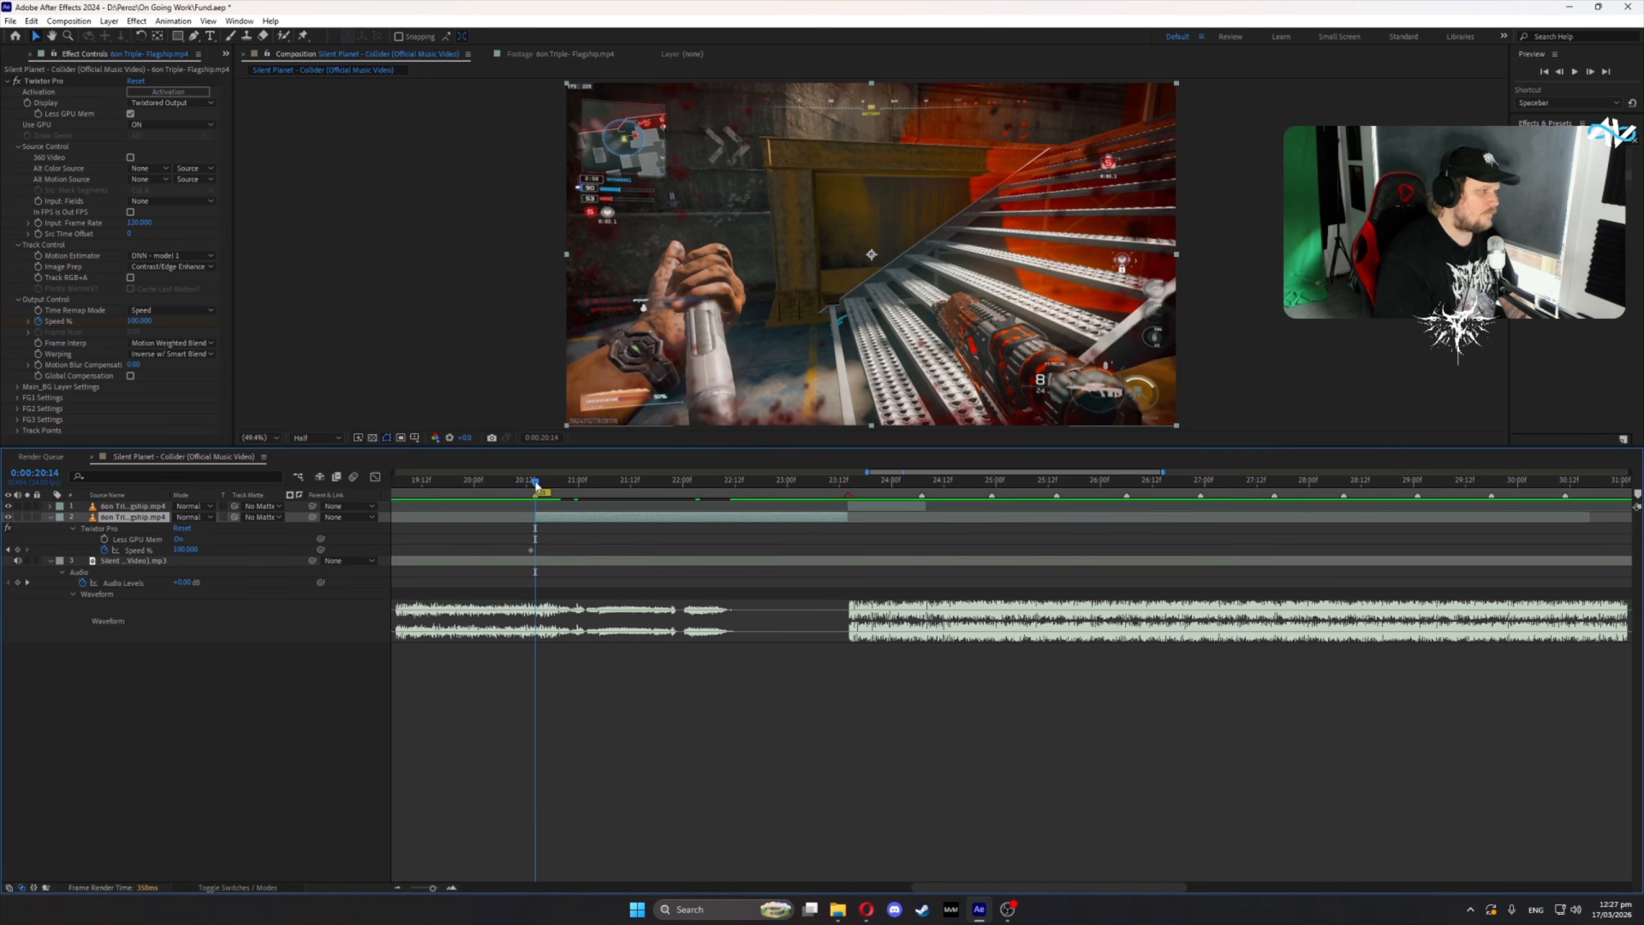
- Play the composition from 0:00:20:10 through the first Flagship part to review its timing against the music
{"action": "key", "text": "Page_Up"}
{"action": "key", "text": "Page_Up"}
{"action": "key", "text": "Page_Up"}
{"action": "key", "text": "Page_Up"}
{"action": "left_click", "coordinate": [626, 562]}
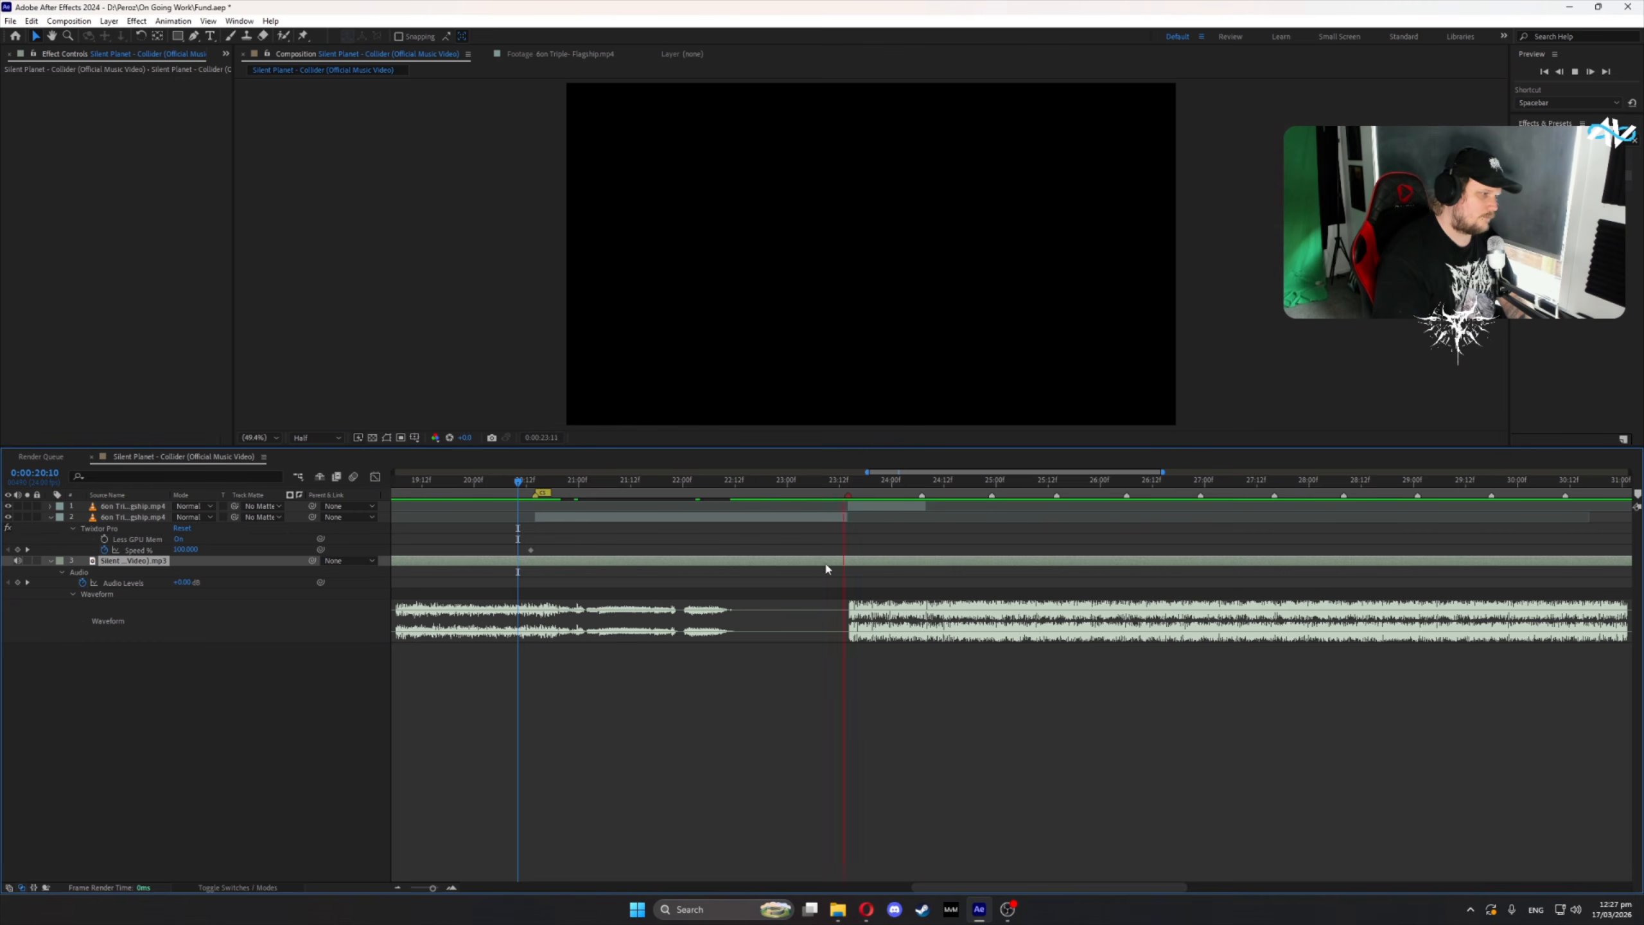
- Keyframe Twixtor Pro's Speed % at 75 at 0:00:20:14, 50 at 0:00:22:11 and 300 at 0:00:23:14
{"action": "left_click", "coordinate": [537, 482]}
{"action": "left_click", "coordinate": [186, 550]}
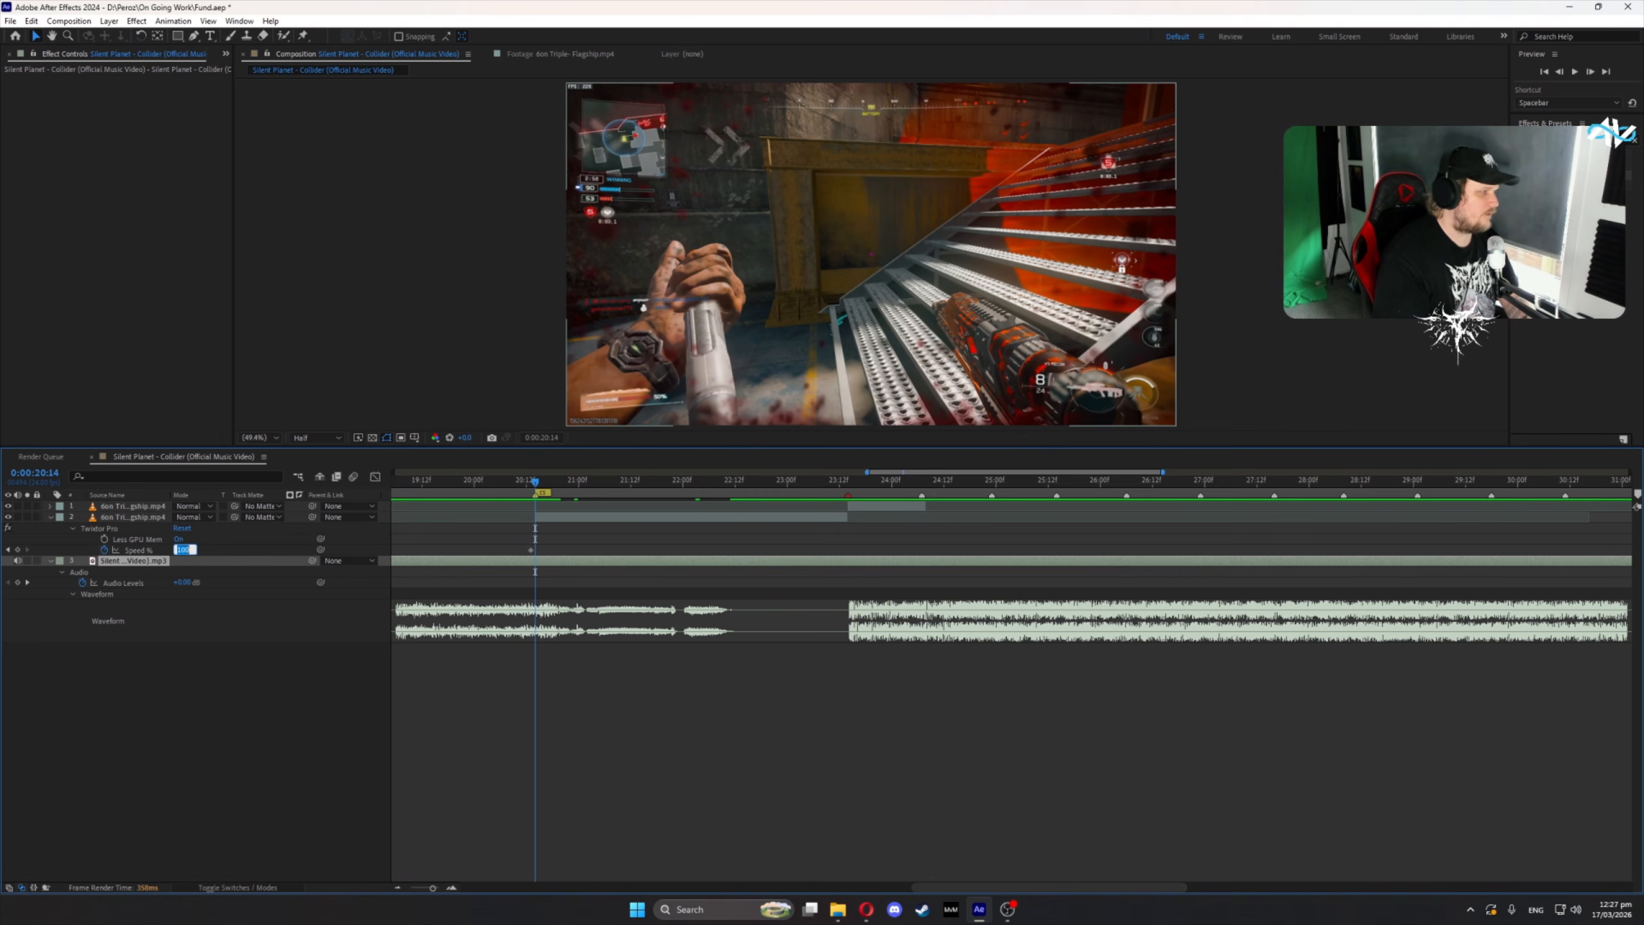
{"action": "type", "text": "75"}
{"action": "left_click", "coordinate": [588, 462]}
{"action": "left_click_drag", "start_coordinate": [723, 496], "coordinate": [849, 484]}
{"action": "key", "text": "Return"}
{"action": "left_click", "coordinate": [184, 549]}
{"action": "type", "text": "300.000"}
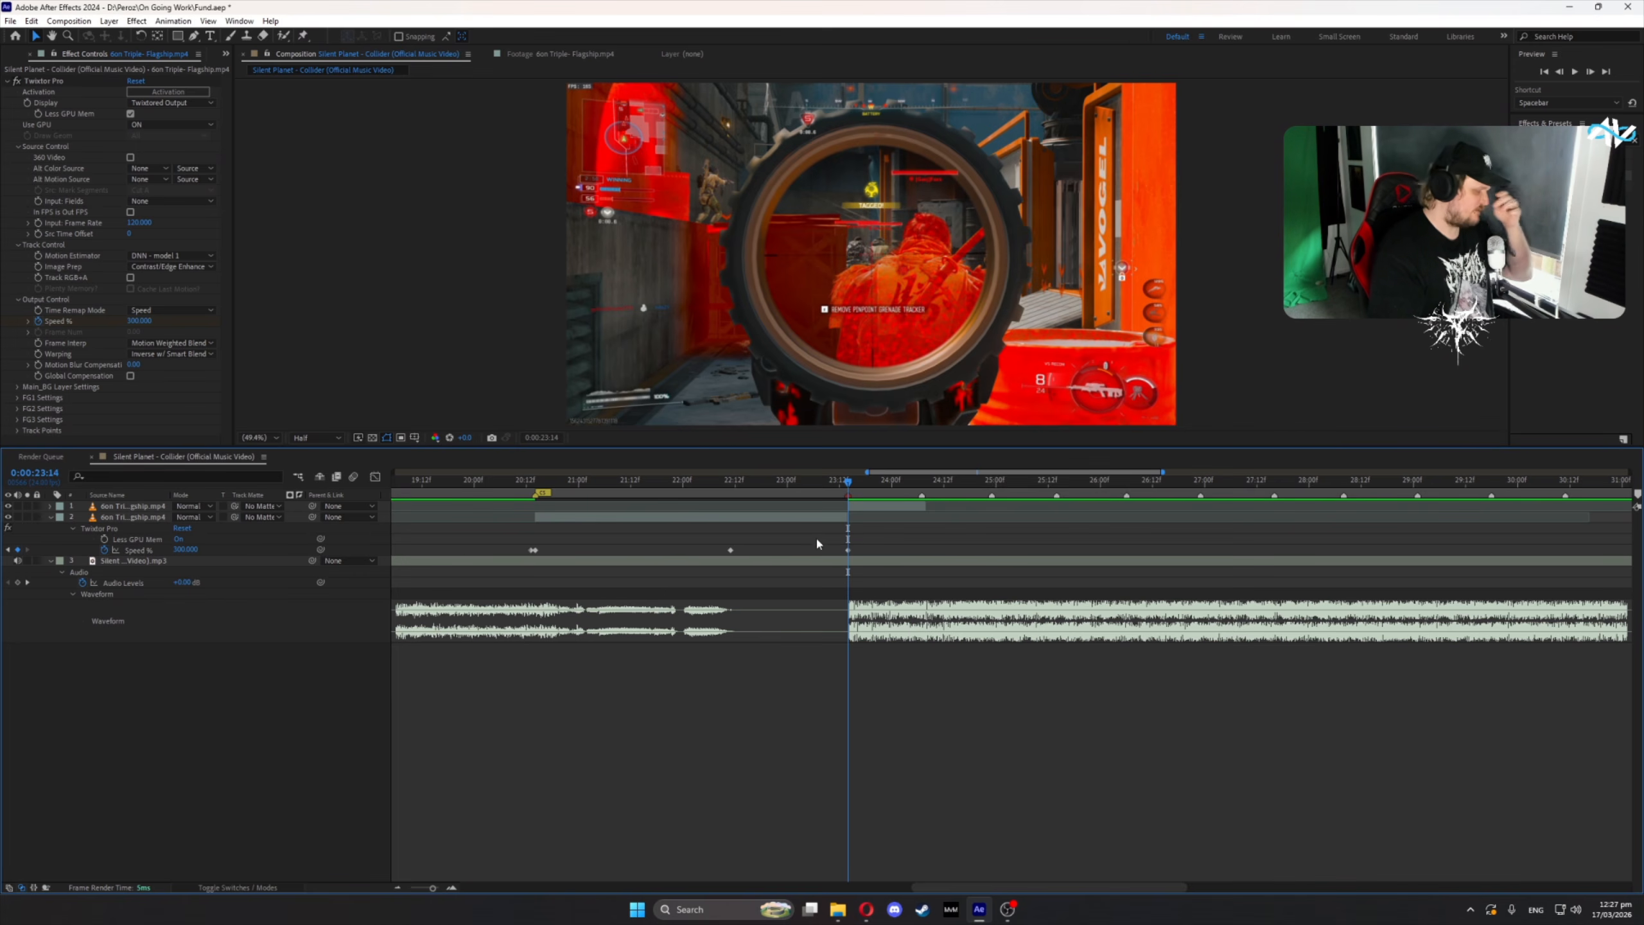
- Ease the Speed % keyframes and display their value curve in the graph editor
{"action": "left_click_drag", "start_coordinate": [847, 539], "coordinate": [883, 563]}
{"action": "left_click_drag", "start_coordinate": [887, 535], "coordinate": [506, 562]}
{"action": "left_click", "coordinate": [376, 477]}
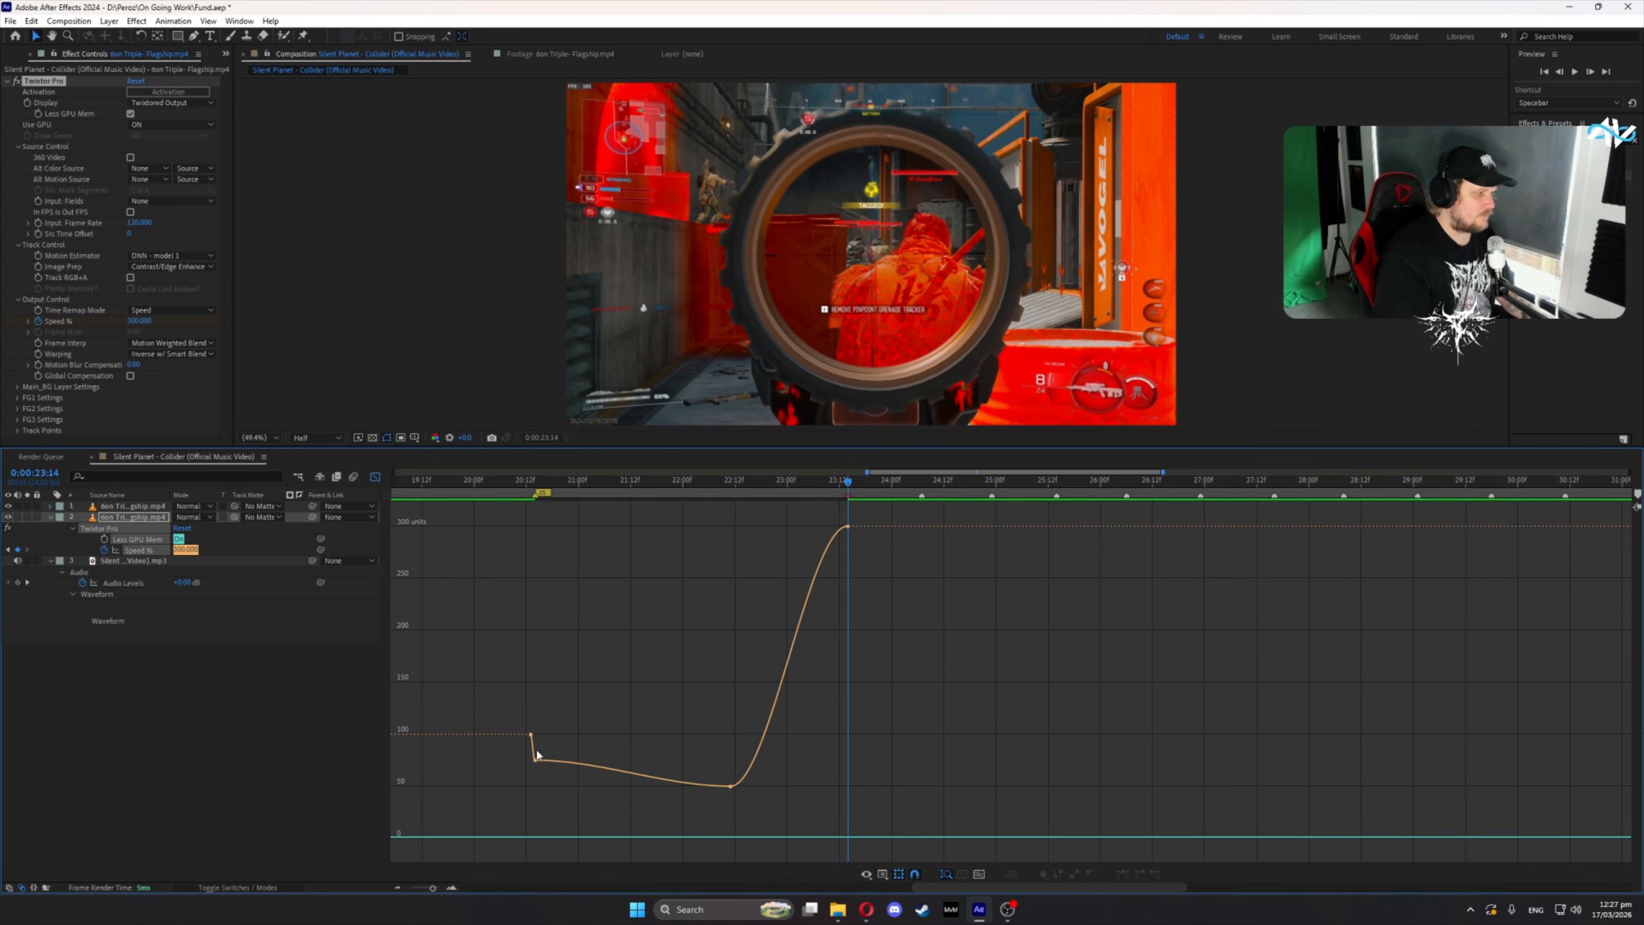
- Reshape the Speed % curve with a quicker drop after 75, a long outgoing ease from 50 and a steep arrival at 300
{"action": "left_click", "coordinate": [727, 786]}
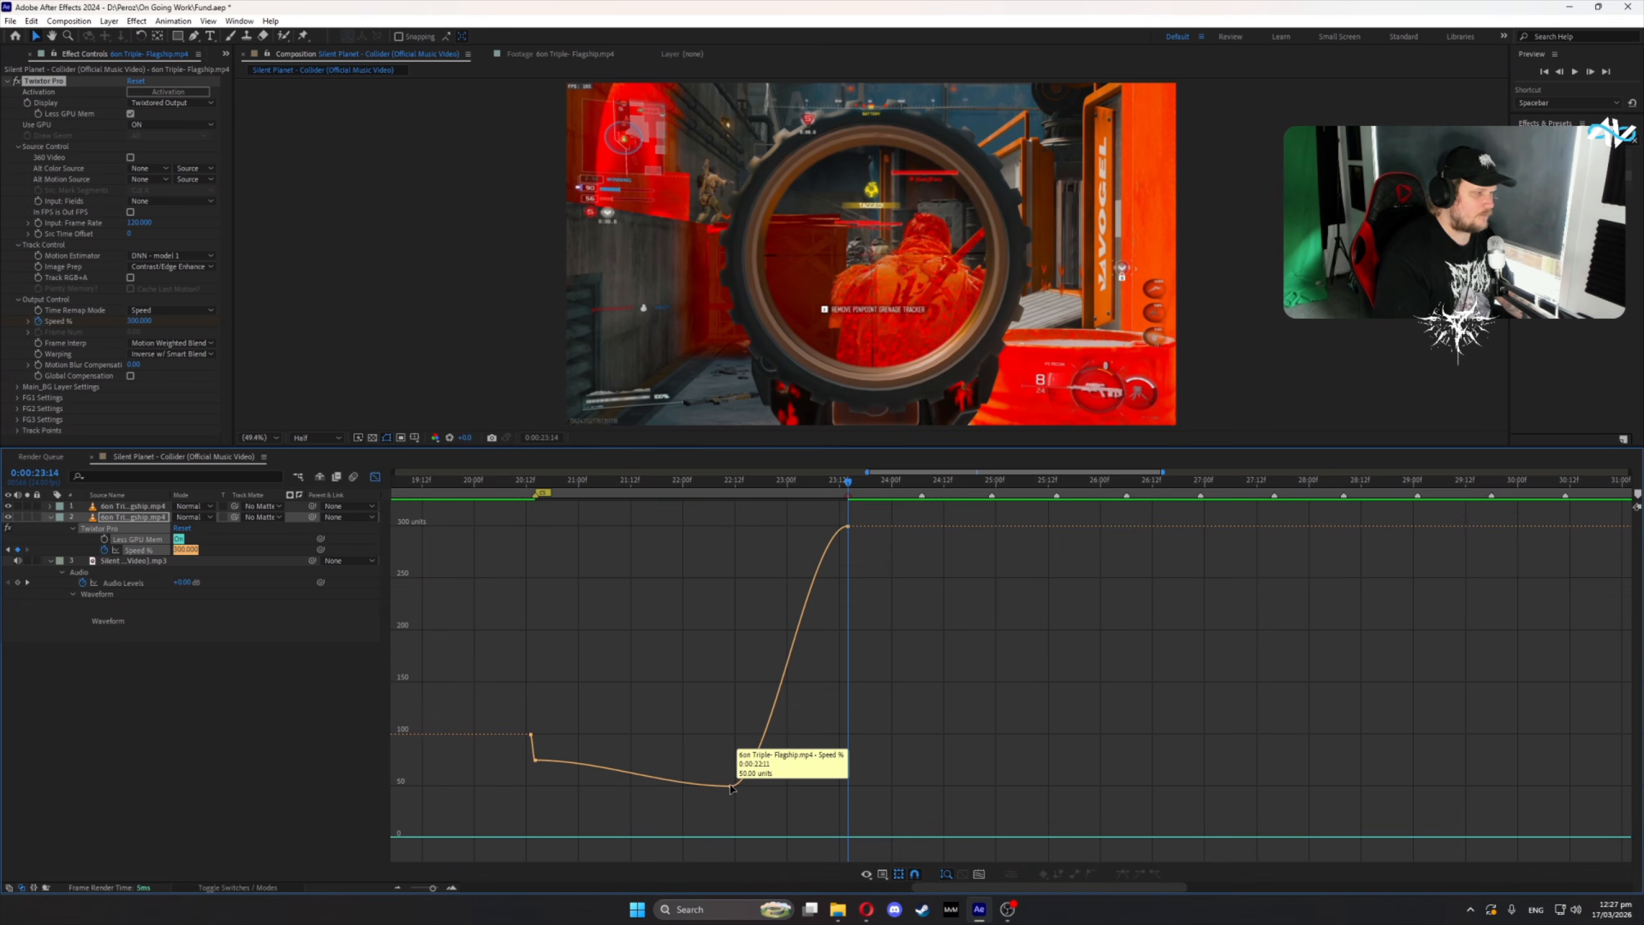
{"action": "left_click_drag", "start_coordinate": [770, 786], "coordinate": [984, 767]}
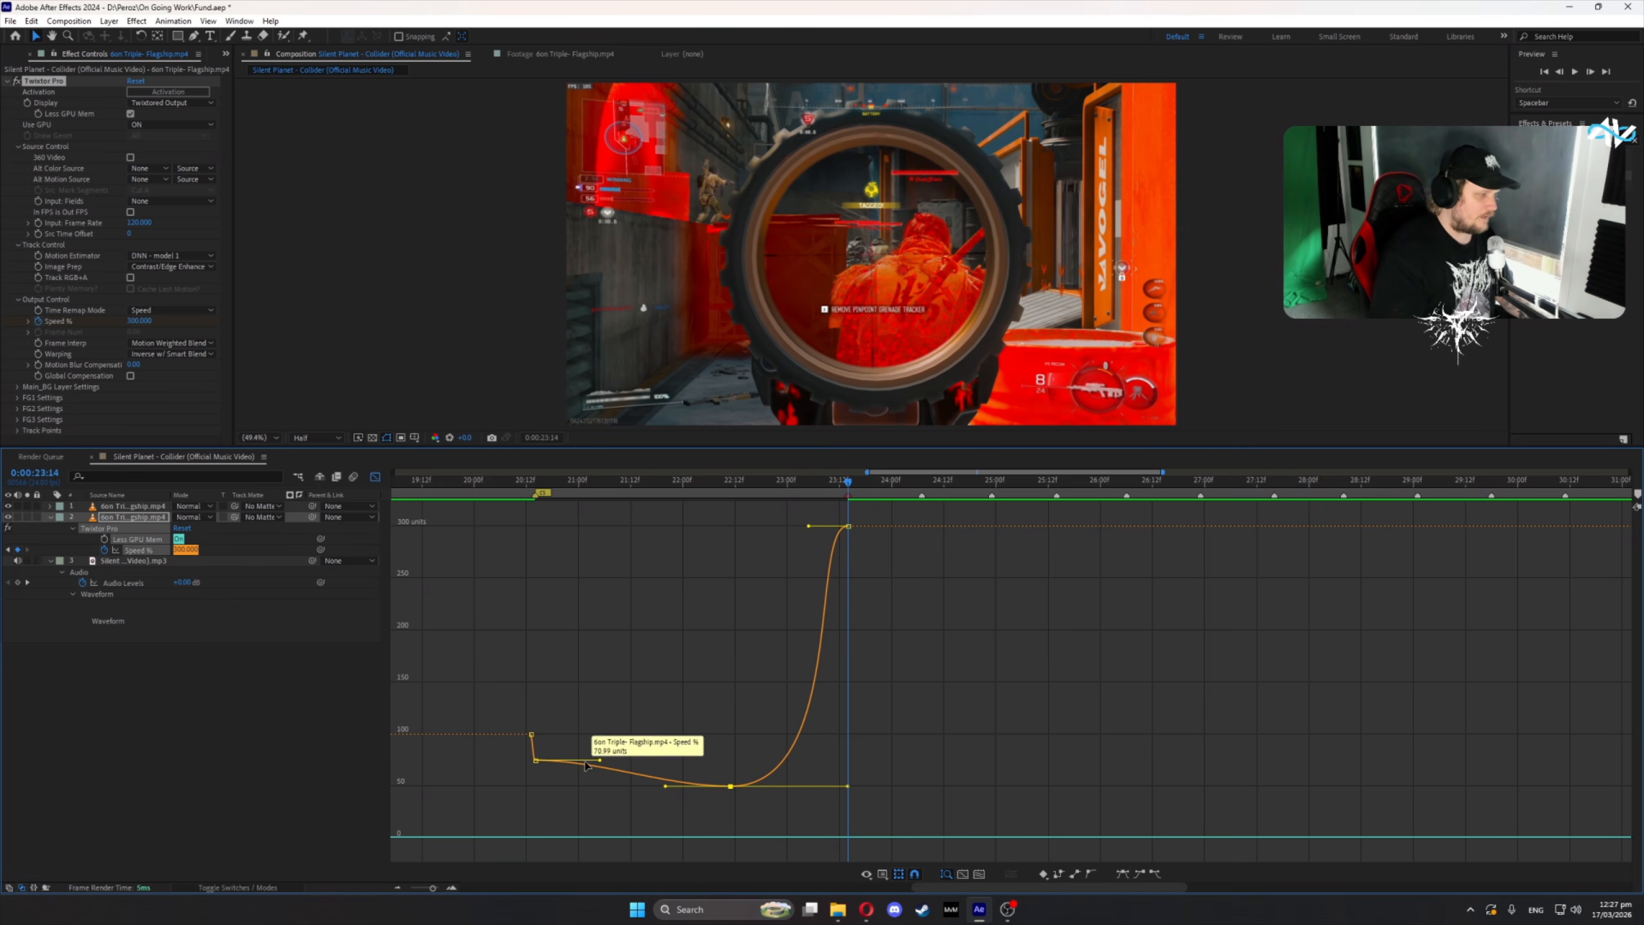
{"action": "left_click_drag", "start_coordinate": [600, 760], "coordinate": [578, 779]}
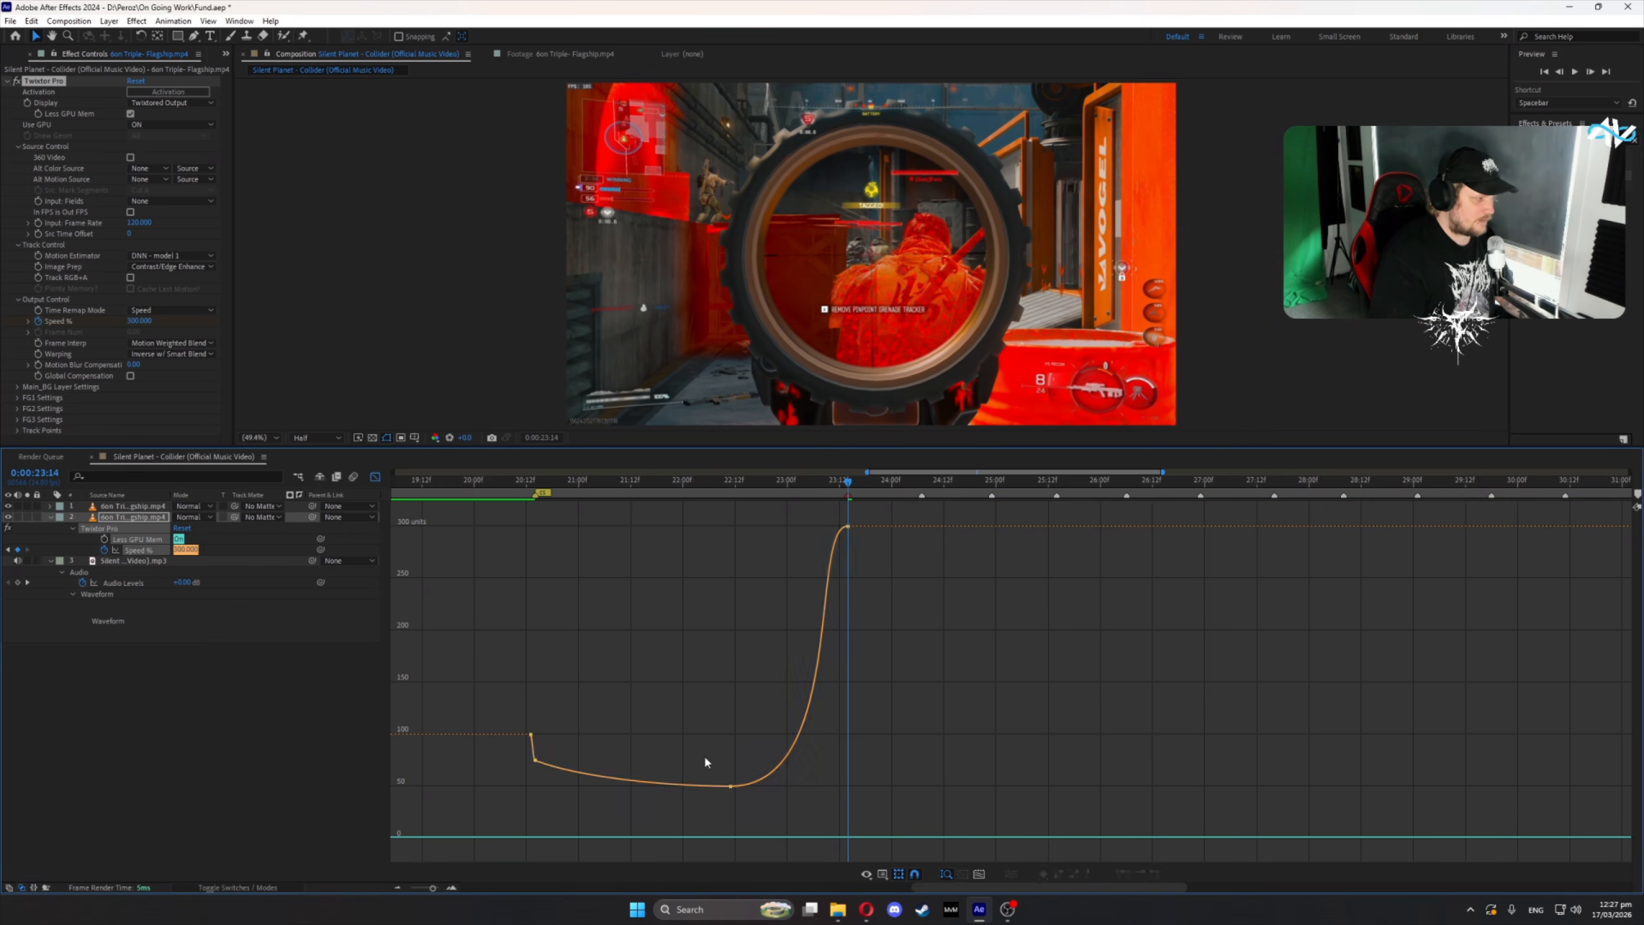
{"action": "left_click_drag", "start_coordinate": [895, 541], "coordinate": [901, 539]}
{"action": "left_click", "coordinate": [901, 541]}
- Examine the footage at 0:00:22:15 and the Speed % curve's keyframes at the start, low point and end
{"action": "left_click", "coordinate": [373, 479]}
{"action": "left_click_drag", "start_coordinate": [713, 482], "coordinate": [749, 481]}
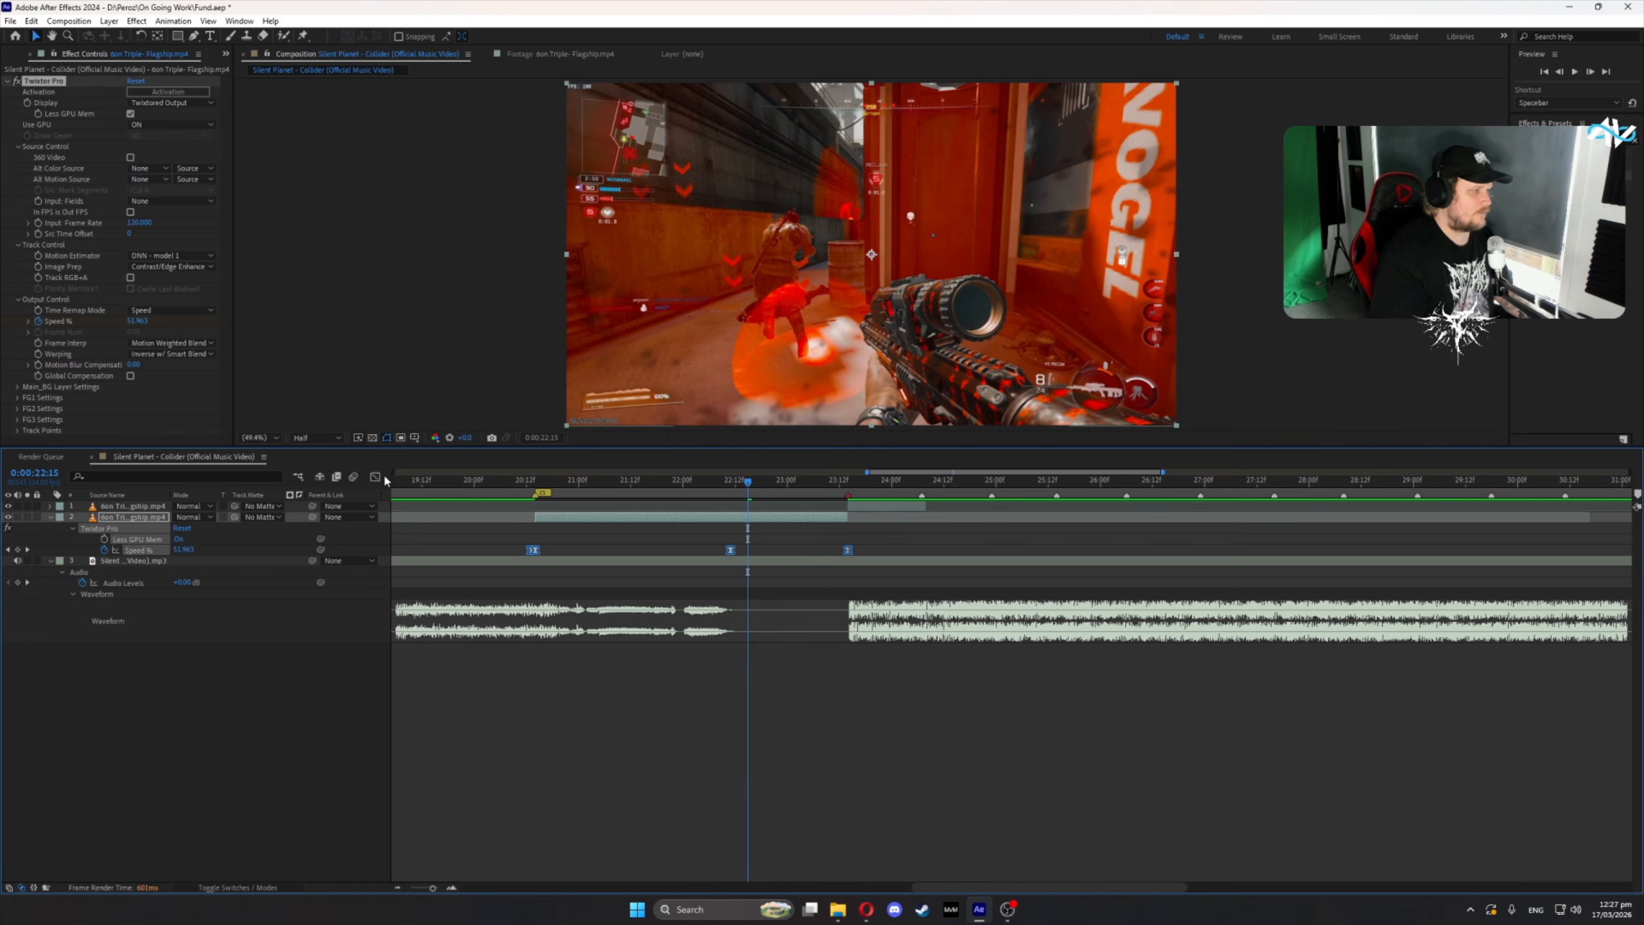
{"action": "left_click", "coordinate": [376, 477]}
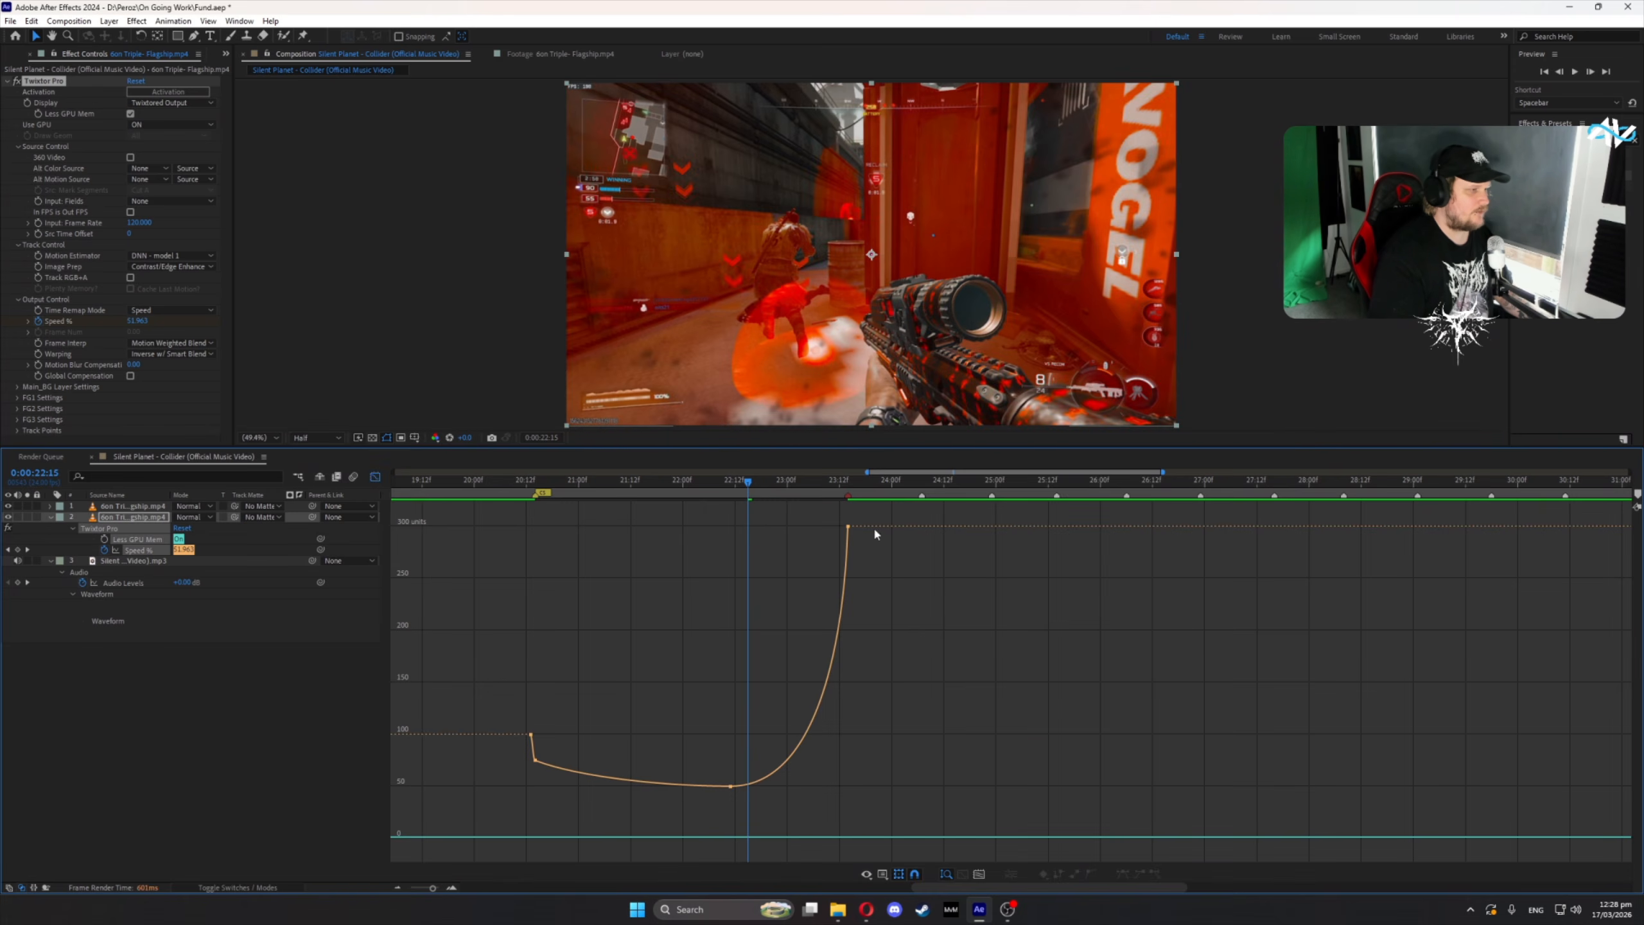
{"action": "left_click_drag", "start_coordinate": [834, 525], "coordinate": [875, 538]}
{"action": "left_click_drag", "start_coordinate": [686, 735], "coordinate": [753, 805]}
{"action": "left_click_drag", "start_coordinate": [518, 747], "coordinate": [564, 791]}
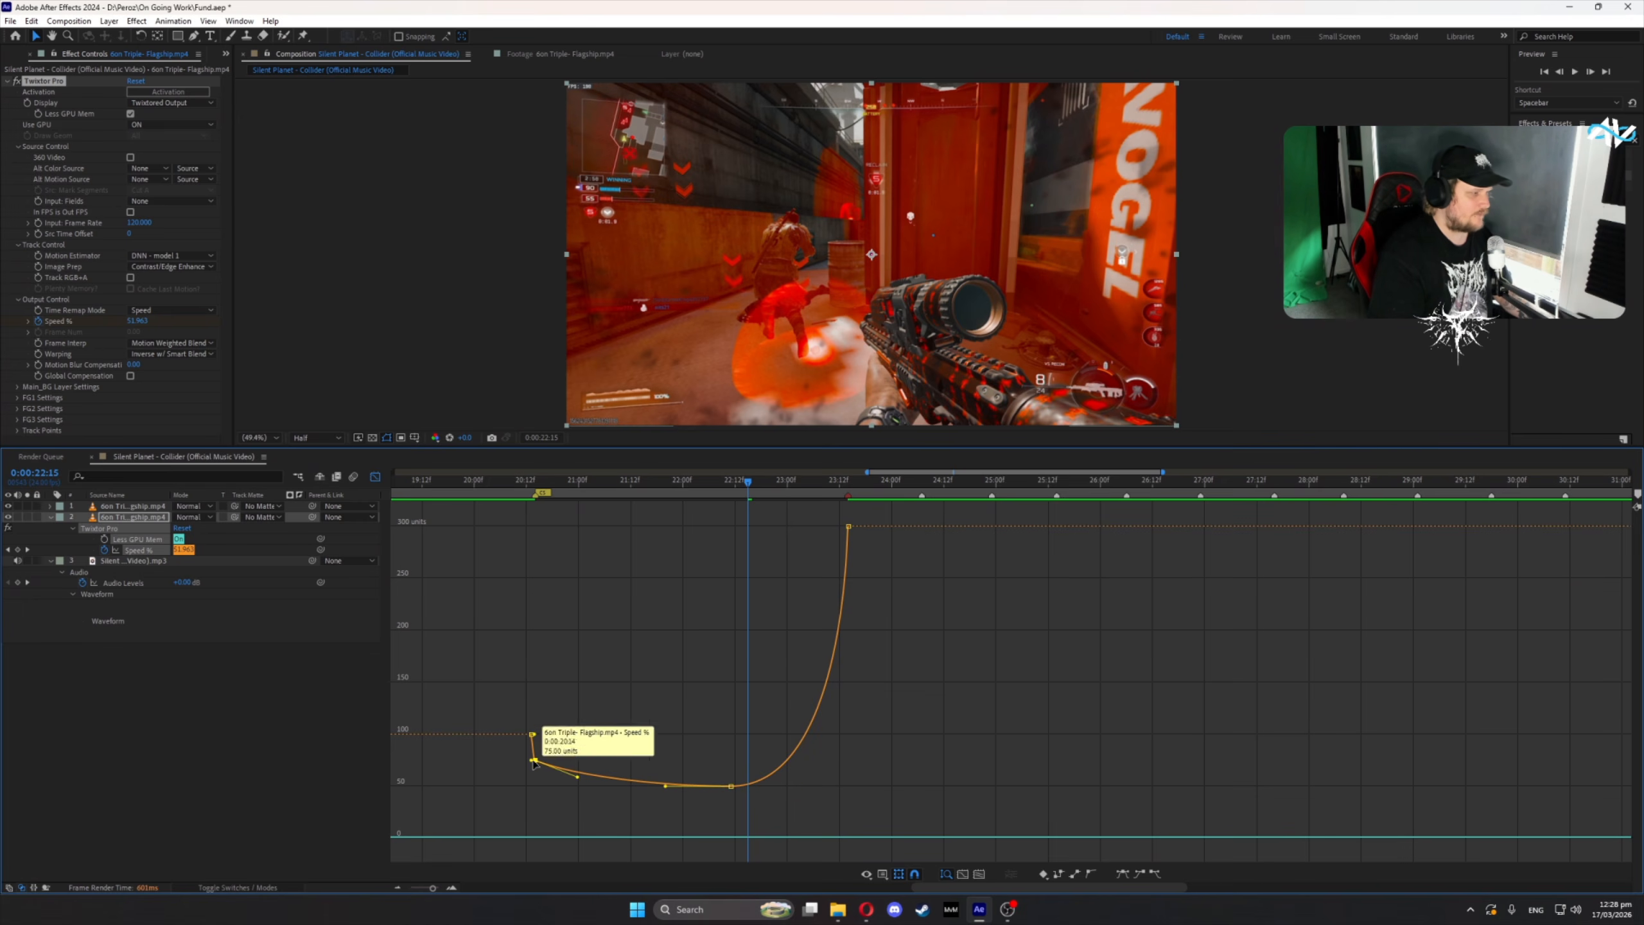
{"action": "left_click", "coordinate": [738, 585]}
- Try raising the outgoing handle of the 0:00:22:11 Speed % keyframe to see its effect on the frame at 0:00:23:11
{"action": "left_click_drag", "start_coordinate": [734, 483], "coordinate": [833, 542]}
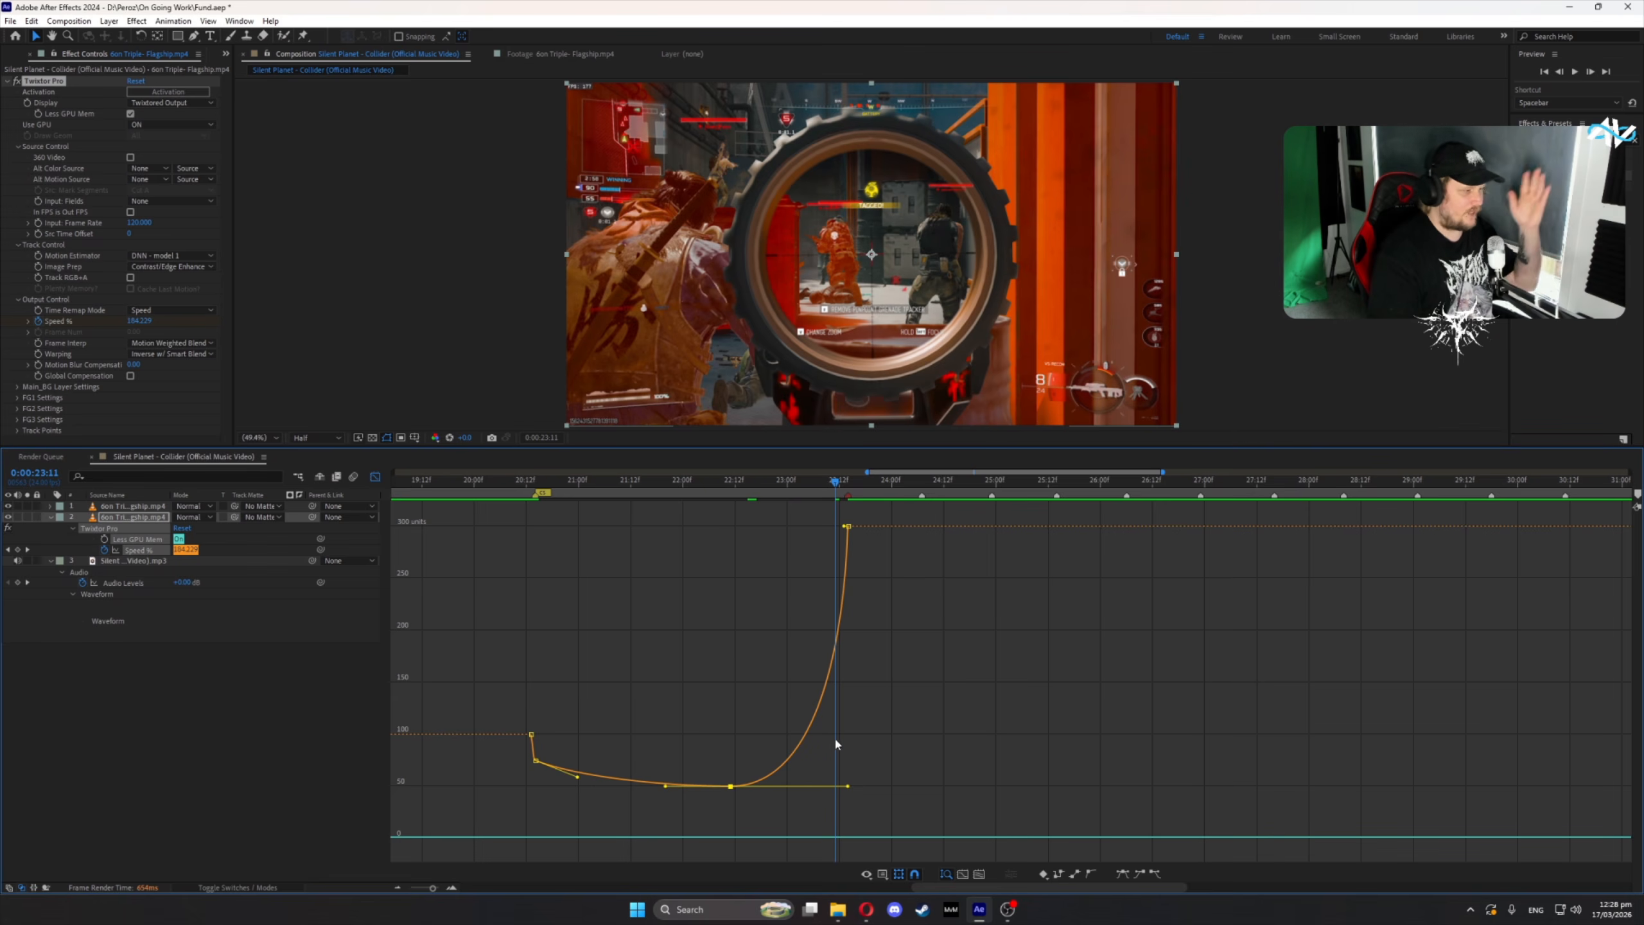
{"action": "left_click_drag", "start_coordinate": [847, 785], "coordinate": [731, 611]}
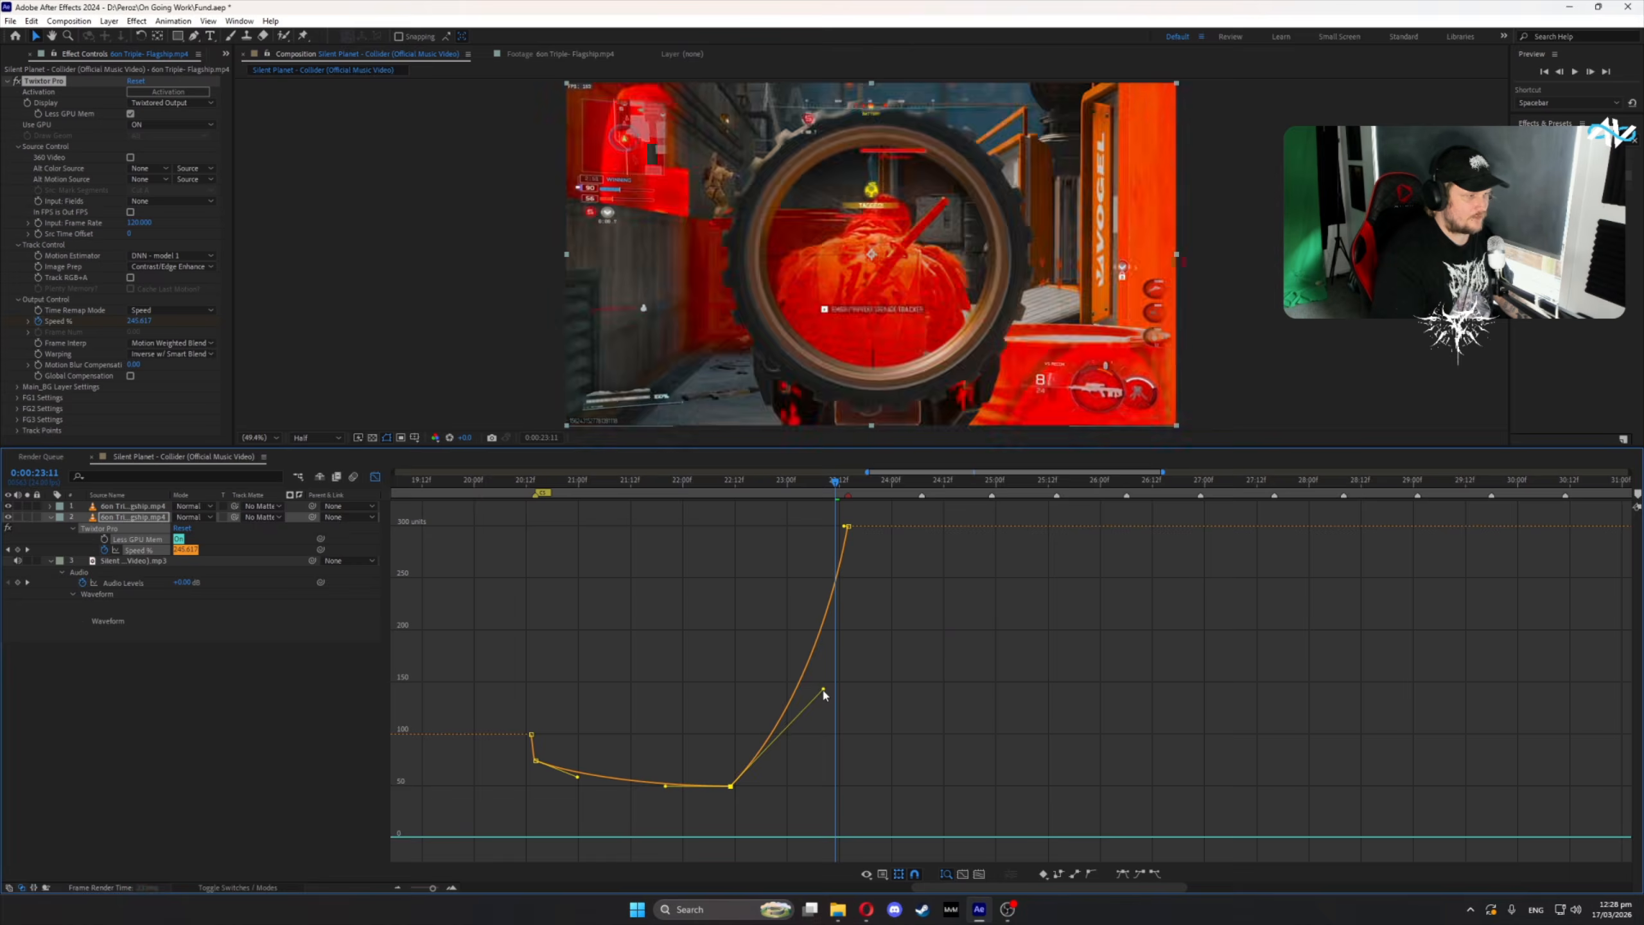
{"action": "left_click_drag", "start_coordinate": [731, 611], "coordinate": [848, 786]}
- Return to the layer bars, play the speed ramp from 0:00:21:12 and inspect the footage at 0:00:22:18
{"action": "left_click_drag", "start_coordinate": [731, 482], "coordinate": [654, 501]}
{"action": "left_click", "coordinate": [375, 477]}
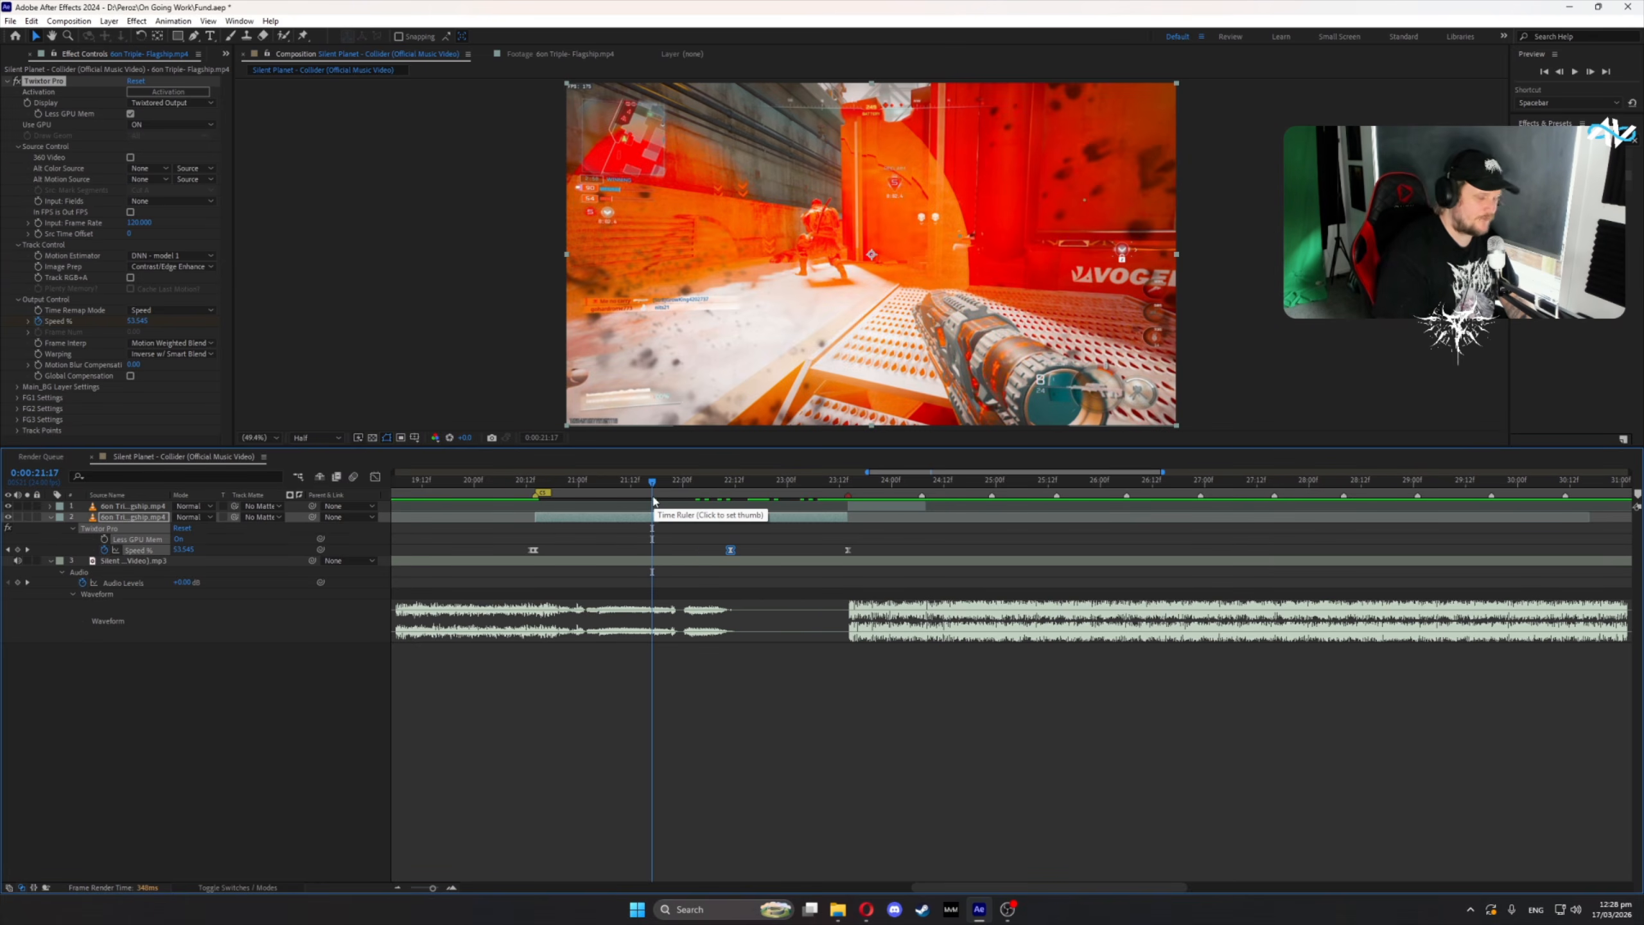
{"action": "left_click", "coordinate": [632, 481]}
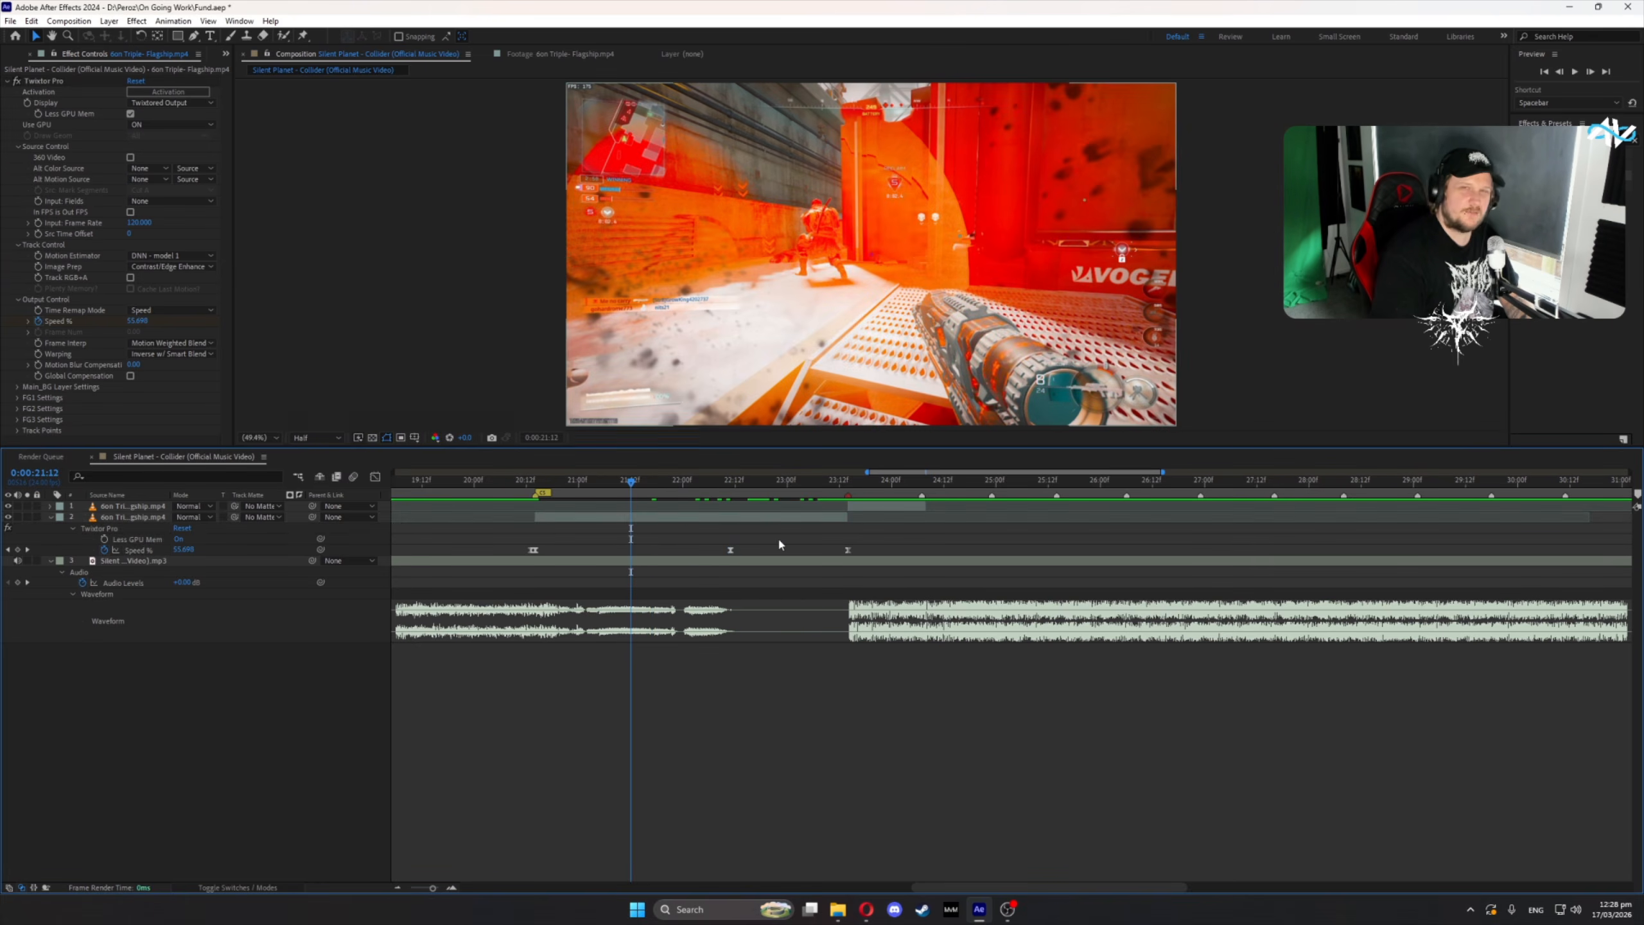
{"action": "key", "text": "space"}
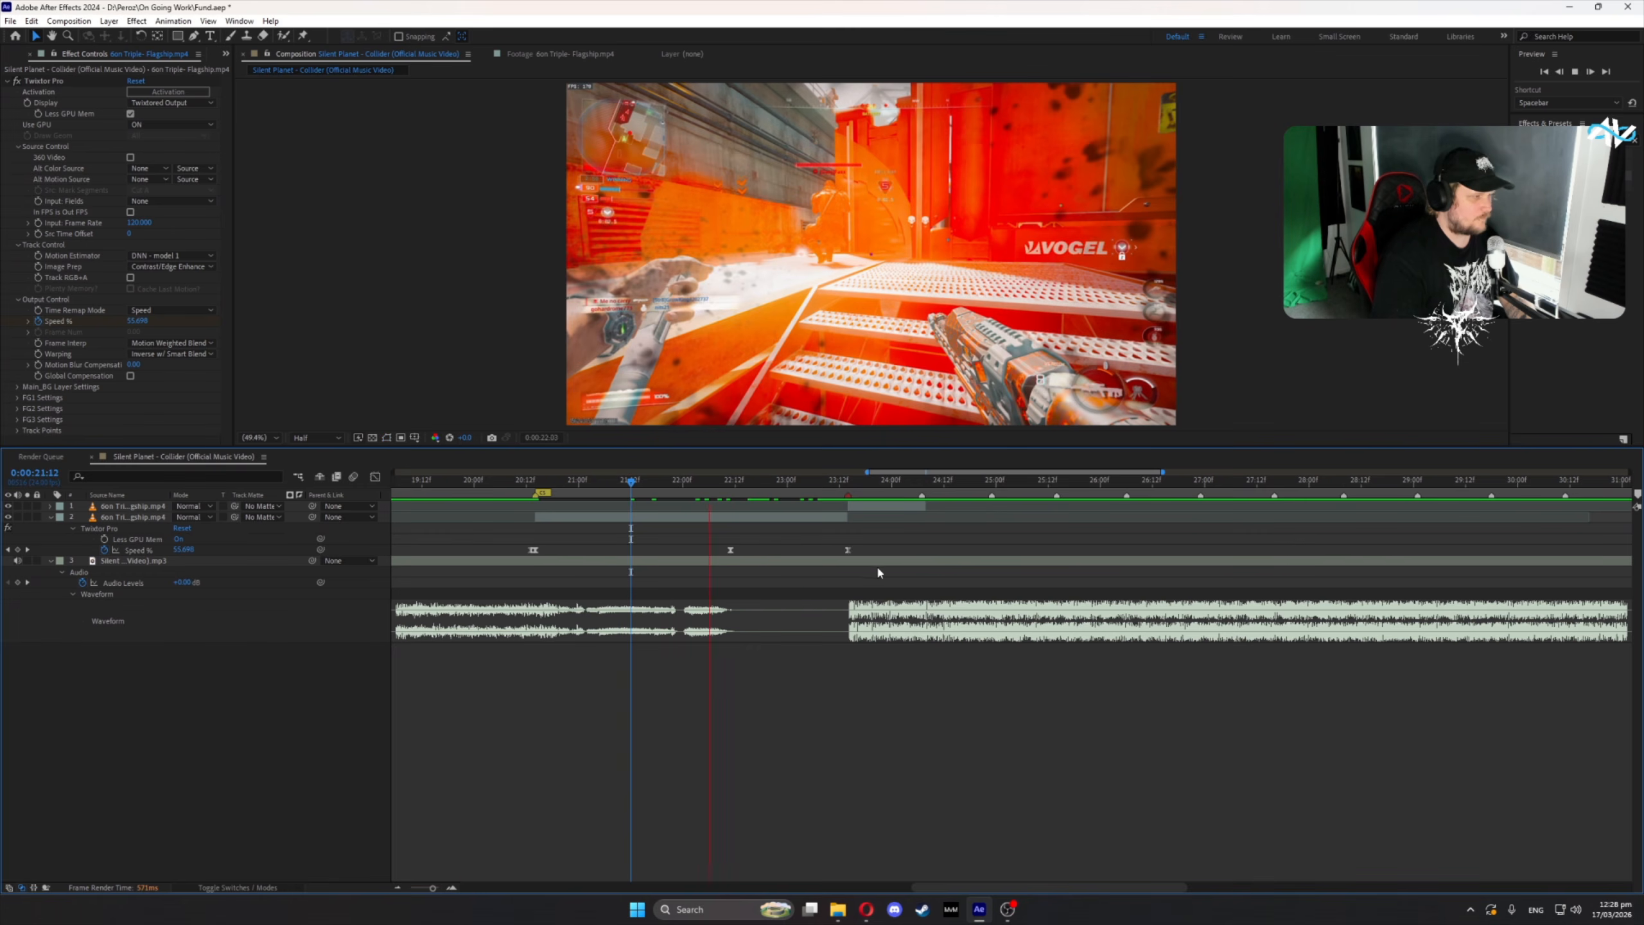
{"action": "left_click_drag", "start_coordinate": [726, 481], "coordinate": [761, 488]}
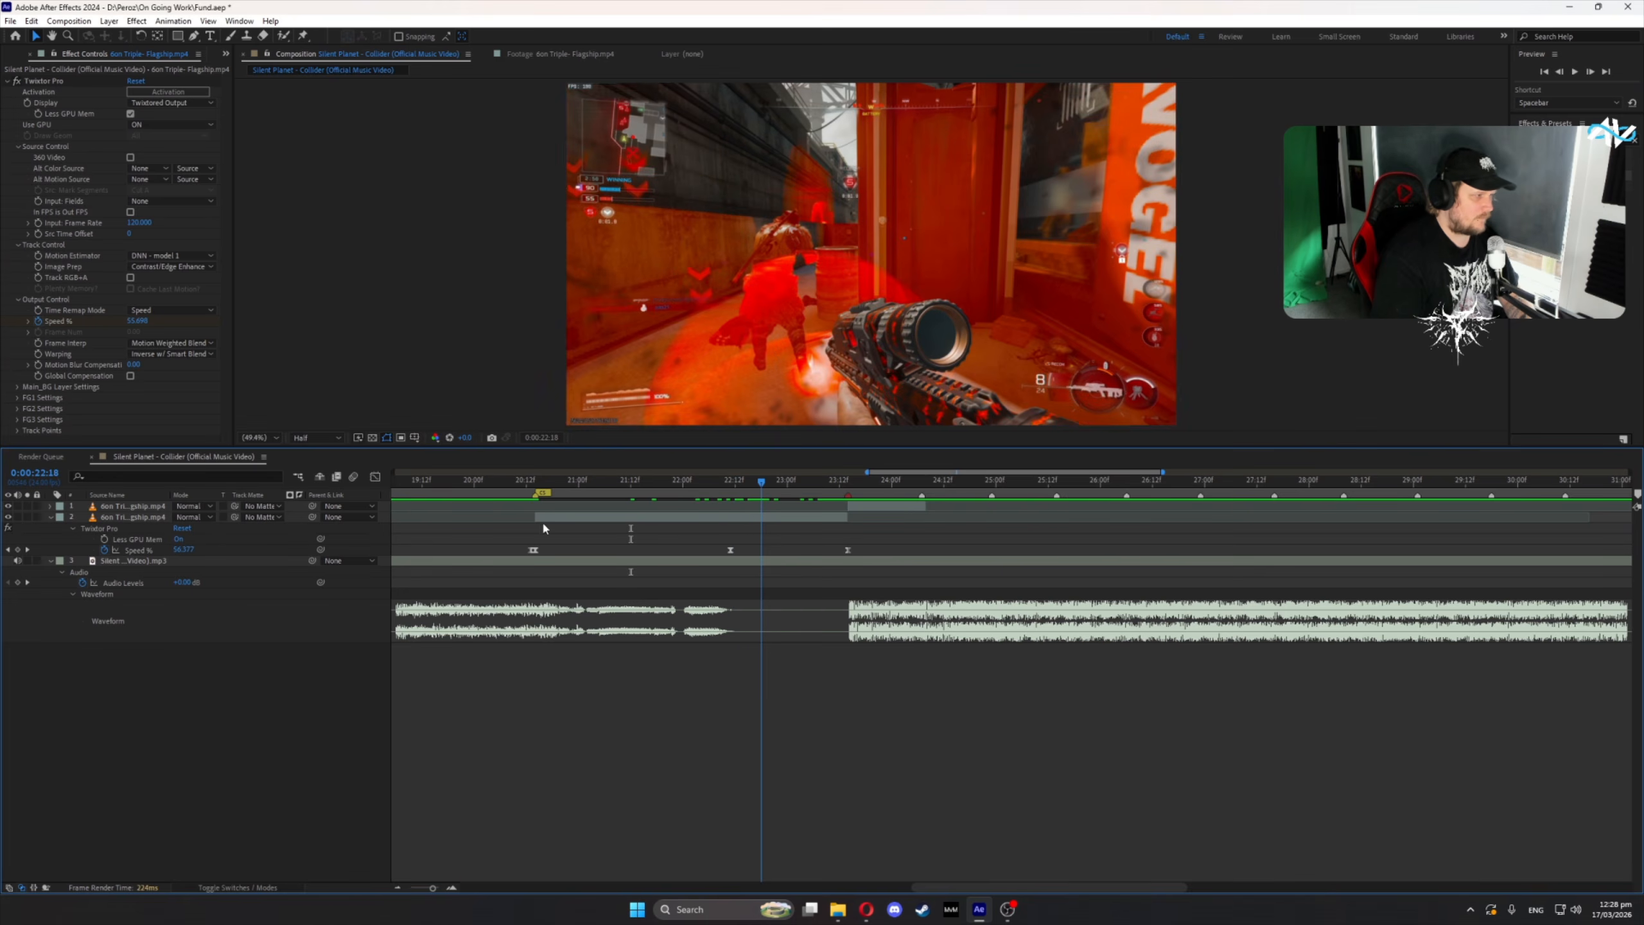
- Trim off the opening of the first Flagship part, realign its start to 0:00:20:14 and extend its end to 0:00:23:14
{"action": "left_click_drag", "start_coordinate": [534, 517], "coordinate": [586, 522]}
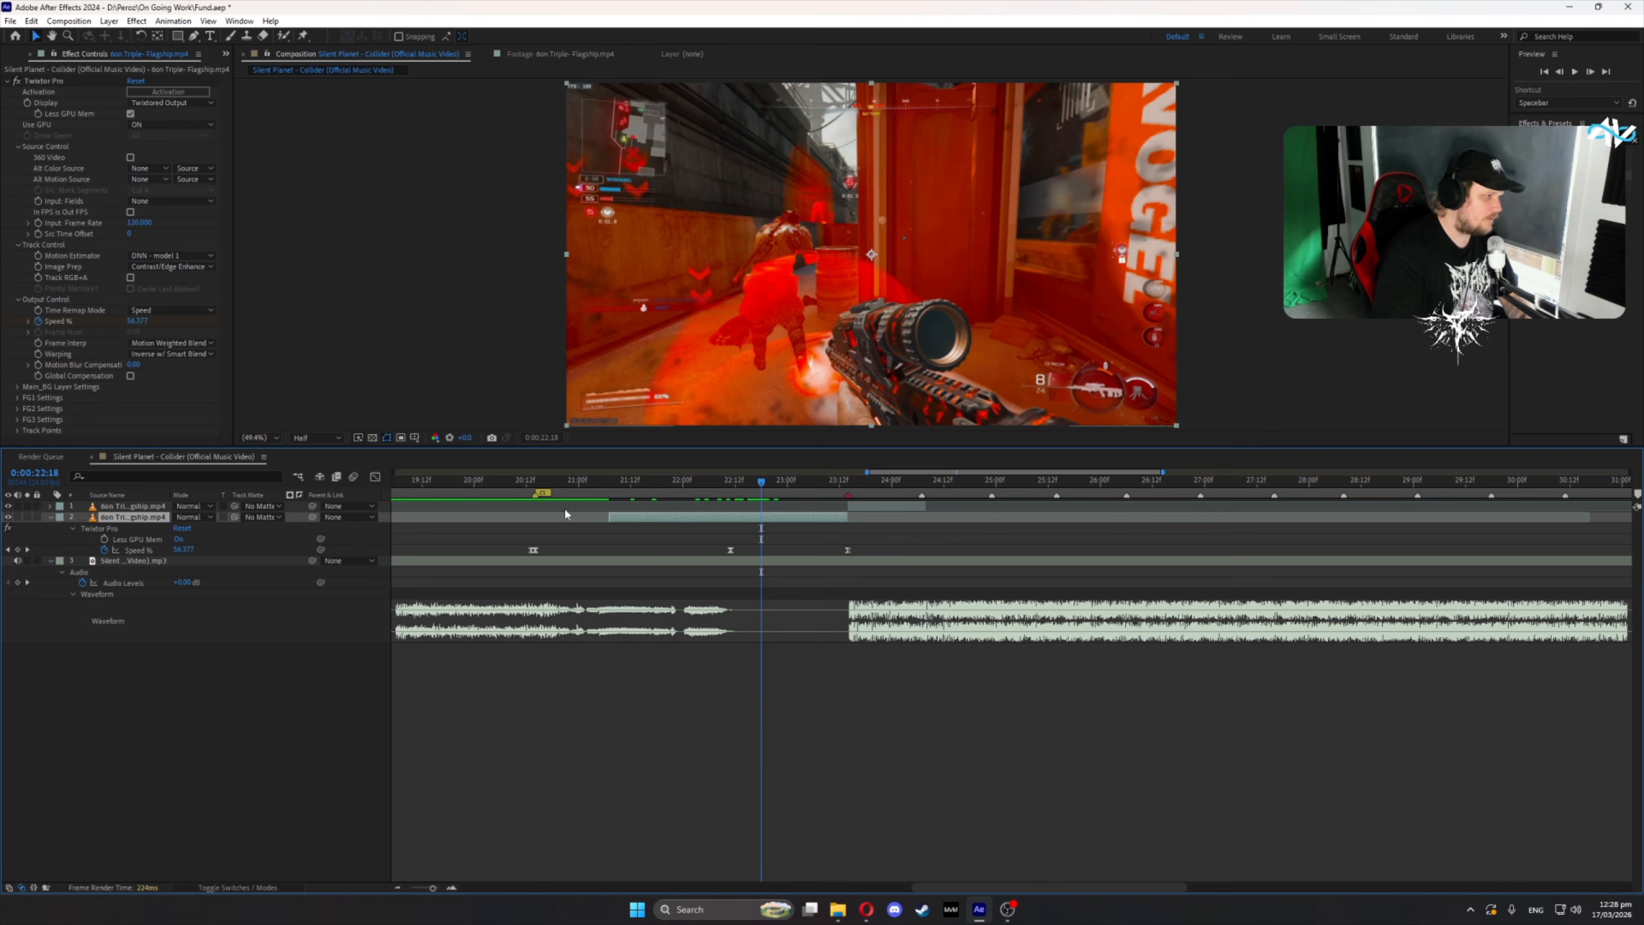
{"action": "left_click", "coordinate": [536, 484]}
{"action": "key", "text": "["}
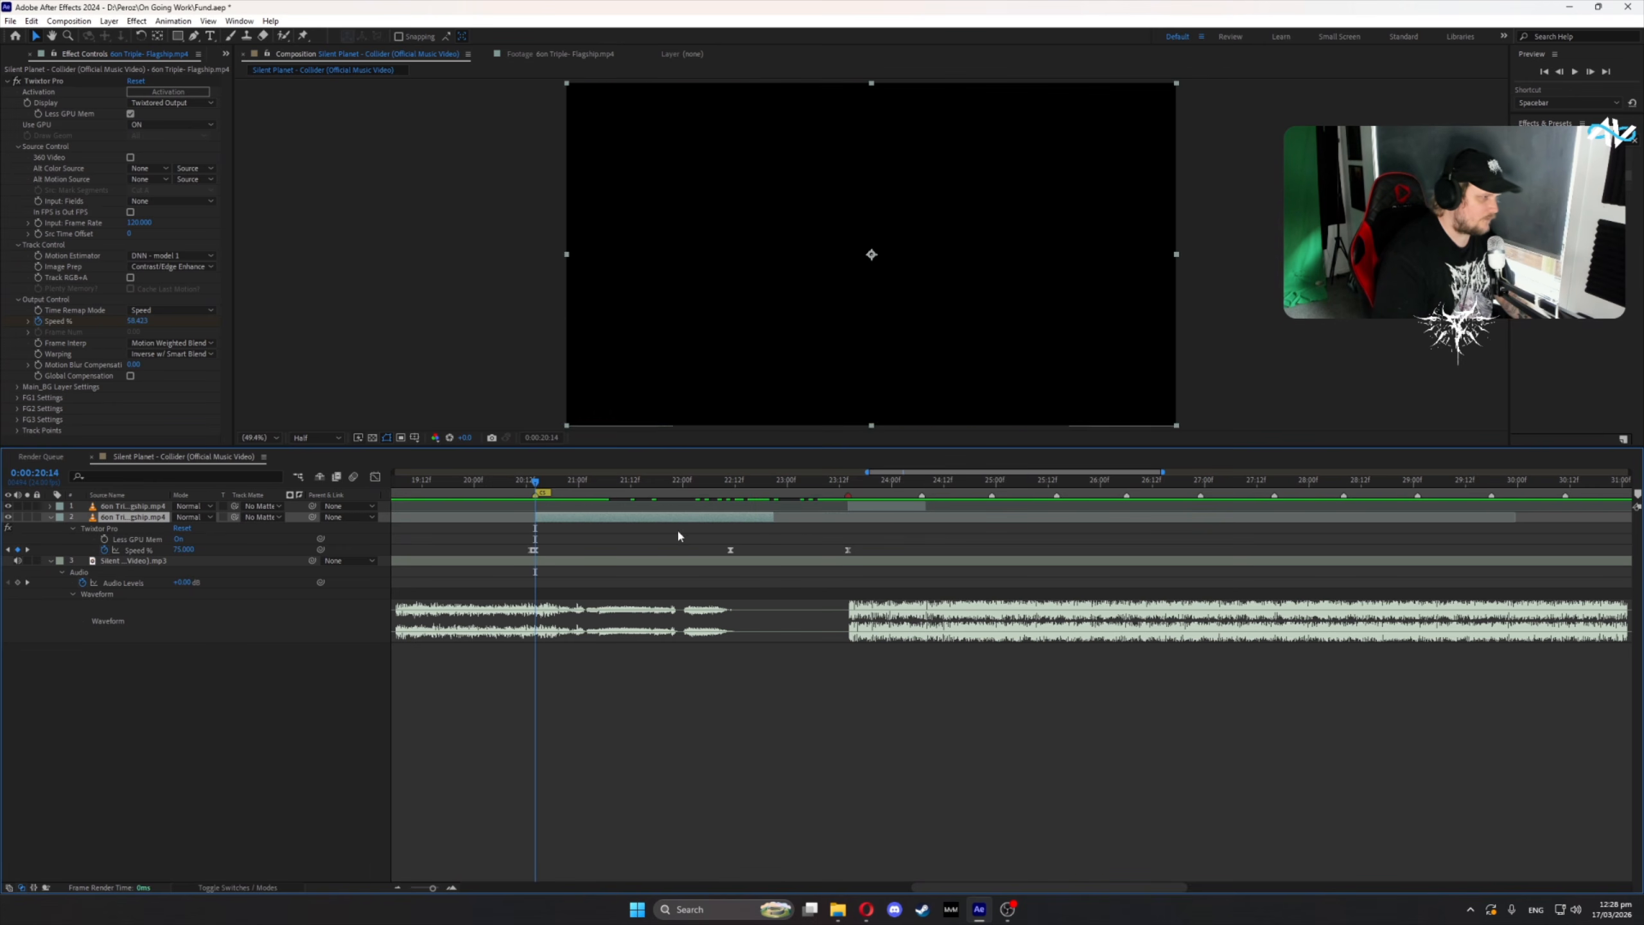
{"action": "left_click_drag", "start_coordinate": [774, 518], "coordinate": [534, 550]}
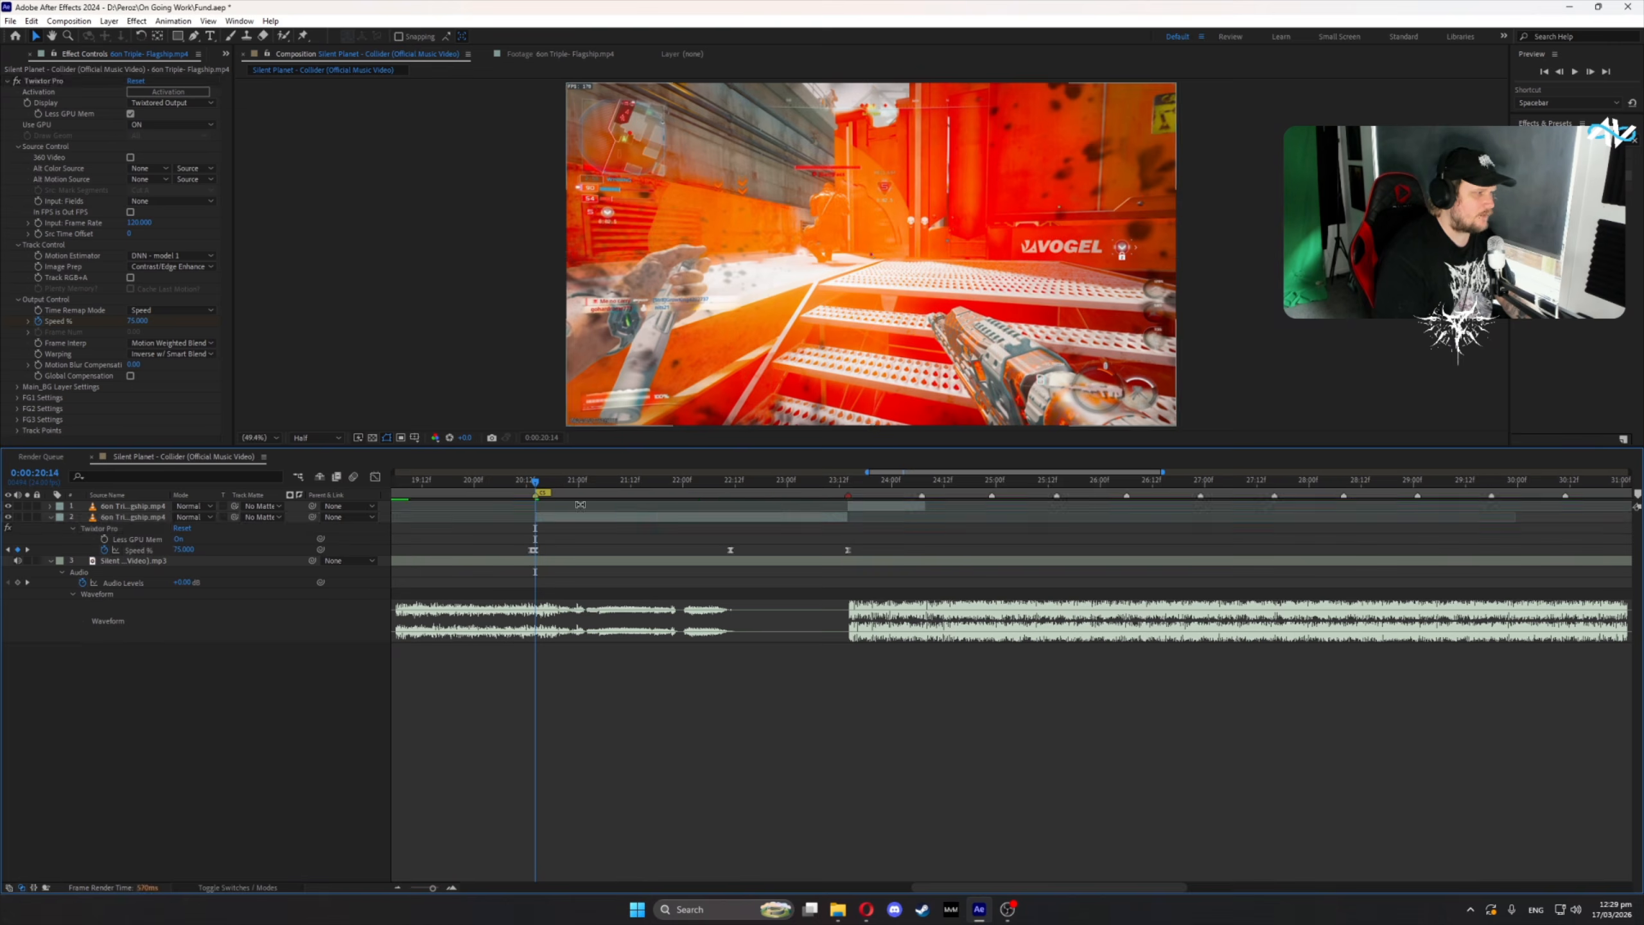
- Examine the sped-up scope-in footage frame by frame from about 0:00:23:00 to 0:00:23:09
{"action": "left_click_drag", "start_coordinate": [544, 484], "coordinate": [788, 512]}
{"action": "key", "text": "Page_Down"}
{"action": "key", "text": "Page_Down"}
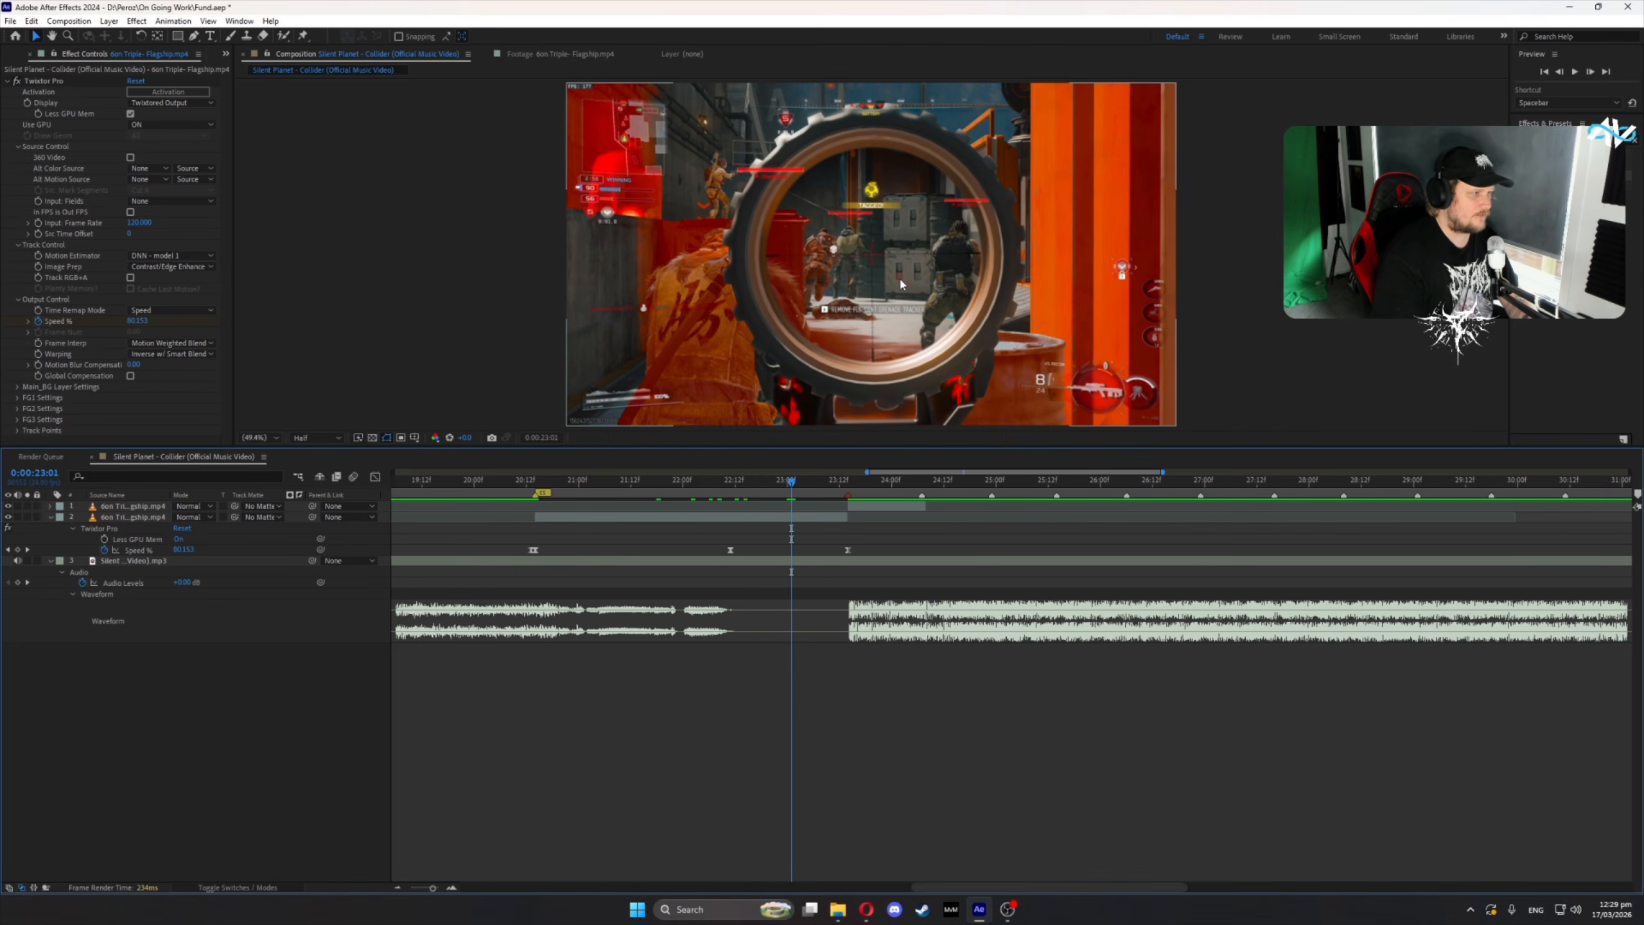
{"action": "key", "text": "Page_Down"}
{"action": "key", "text": "Page_Down"}
{"action": "key", "text": "Page_Down"}
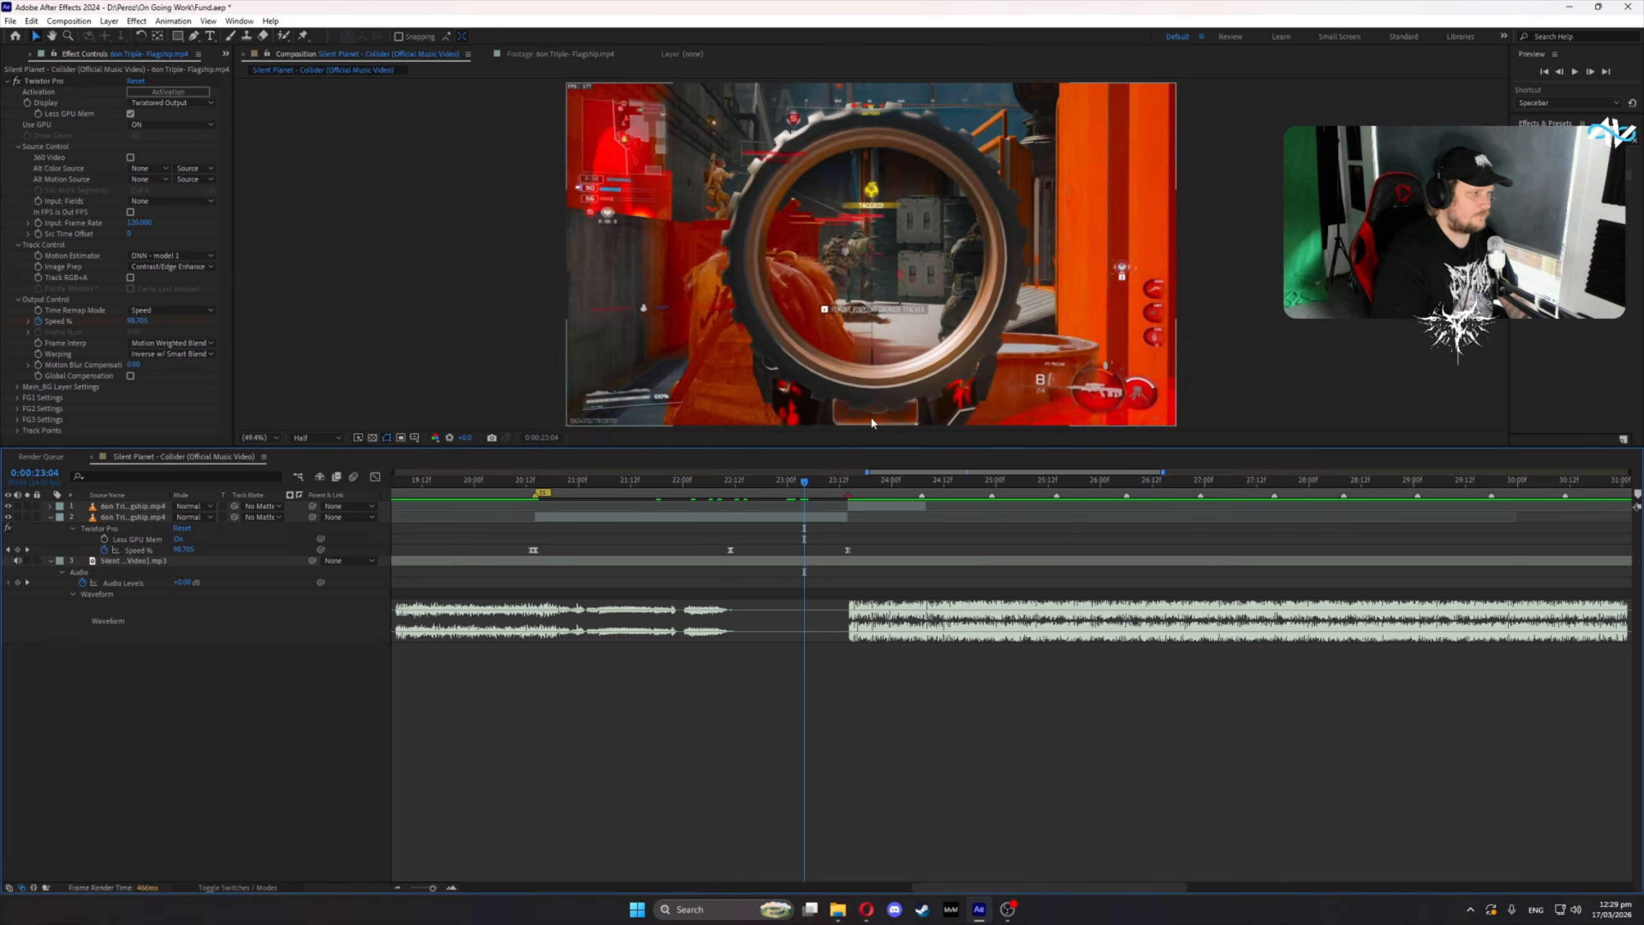
{"action": "key", "text": "Page_Down"}
{"action": "key", "text": "Page_Down"}
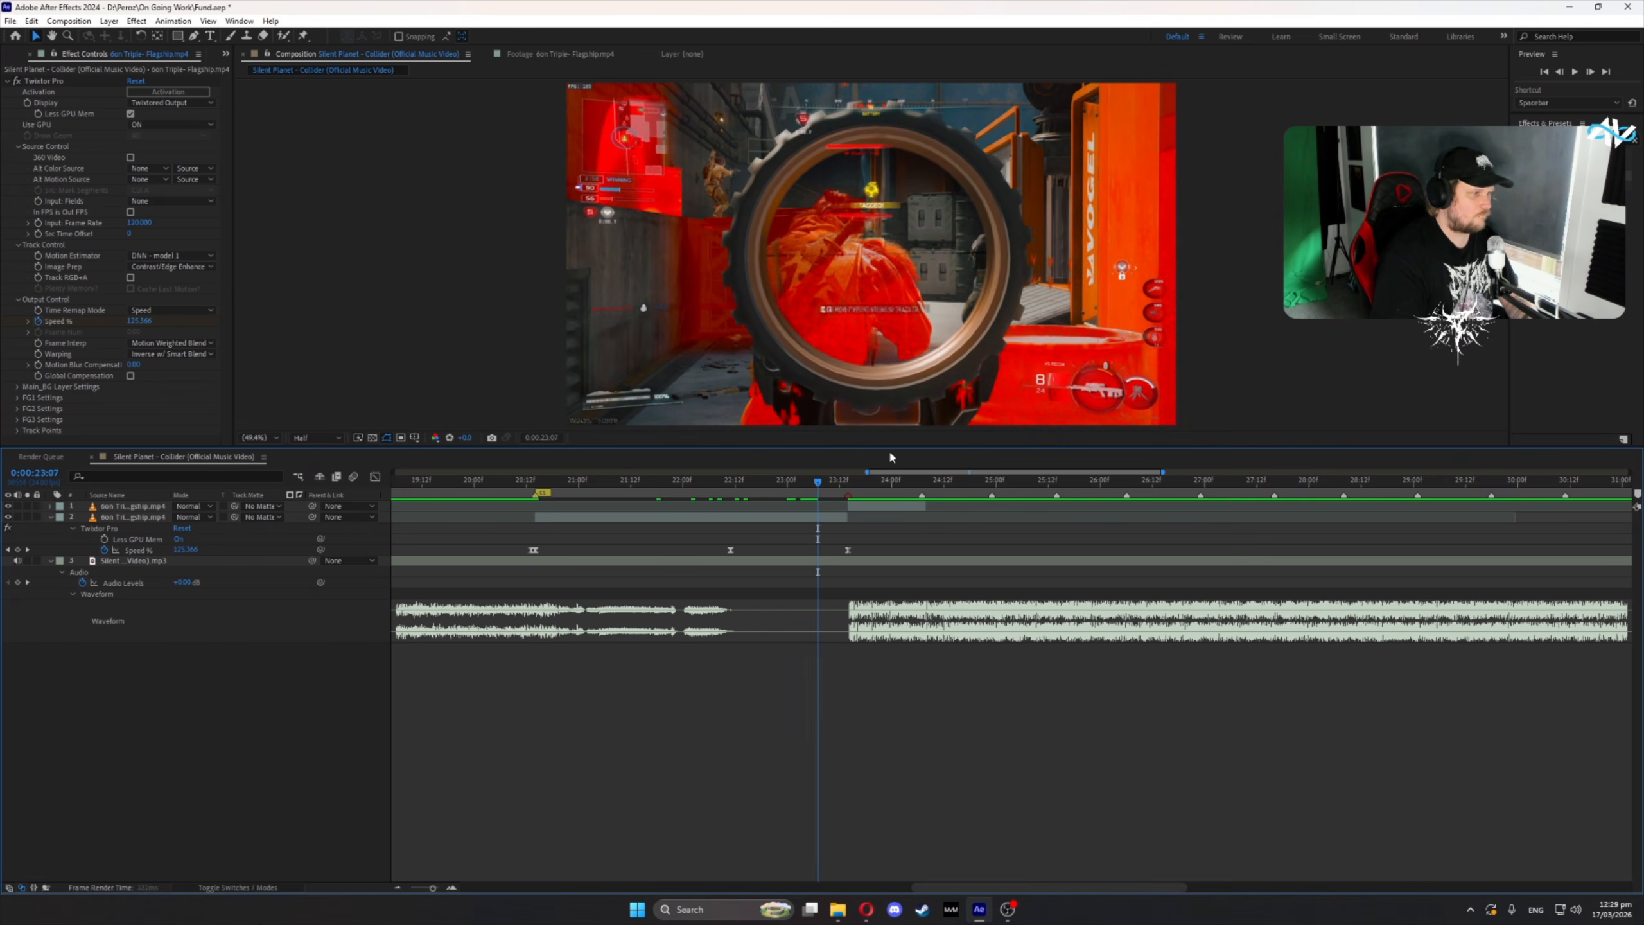
{"action": "key", "text": "Page_Down"}
{"action": "key", "text": "Page_Down"}
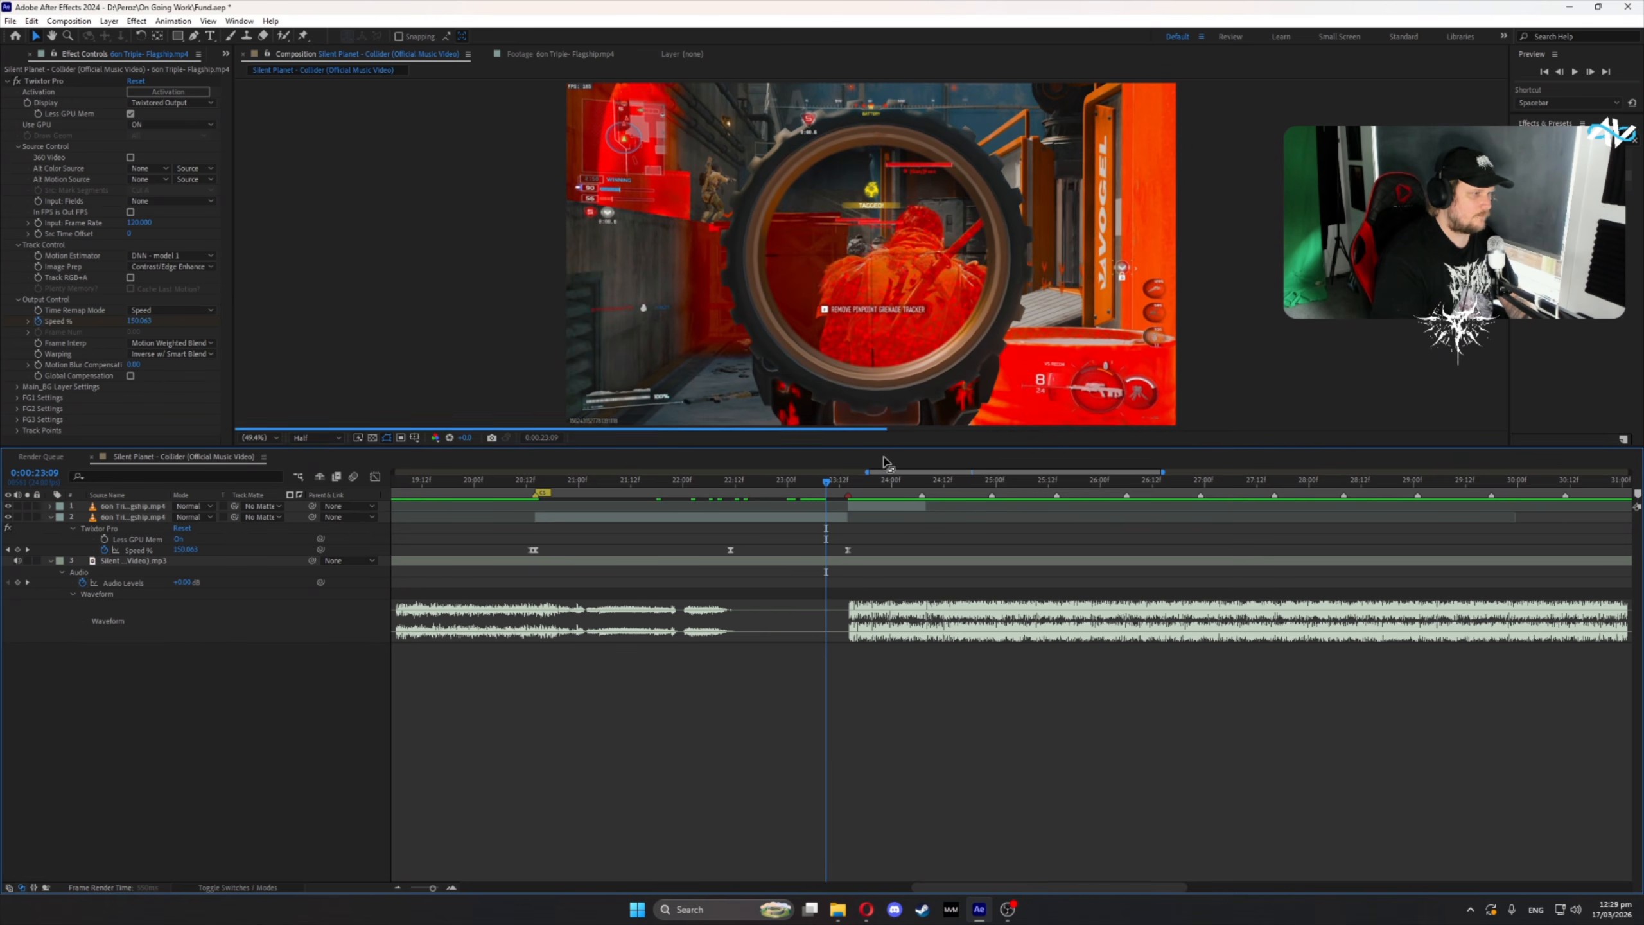
- Lower the Speed % keyframe at 0:00:22:11 and check the footage up to 0:00:23:06
{"action": "left_click", "coordinate": [731, 486]}
{"action": "left_click", "coordinate": [186, 550]}
{"action": "type", "text": "42.041"}
{"action": "left_click_drag", "start_coordinate": [734, 482], "coordinate": [751, 482]}
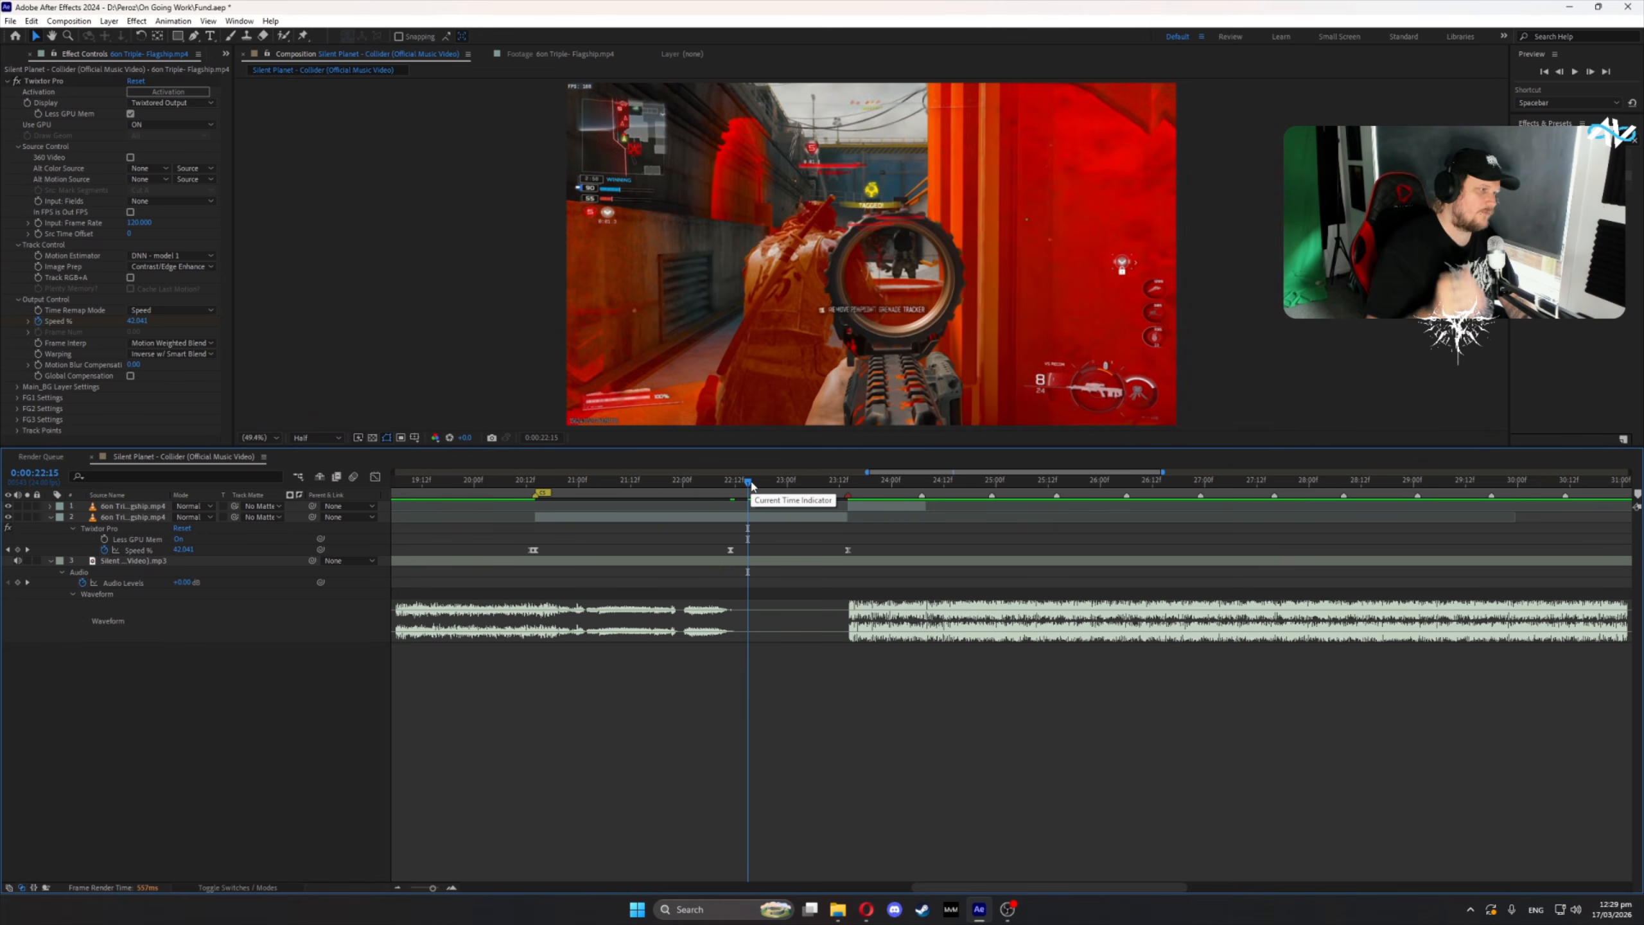
{"action": "left_click_drag", "start_coordinate": [763, 493], "coordinate": [813, 487]}
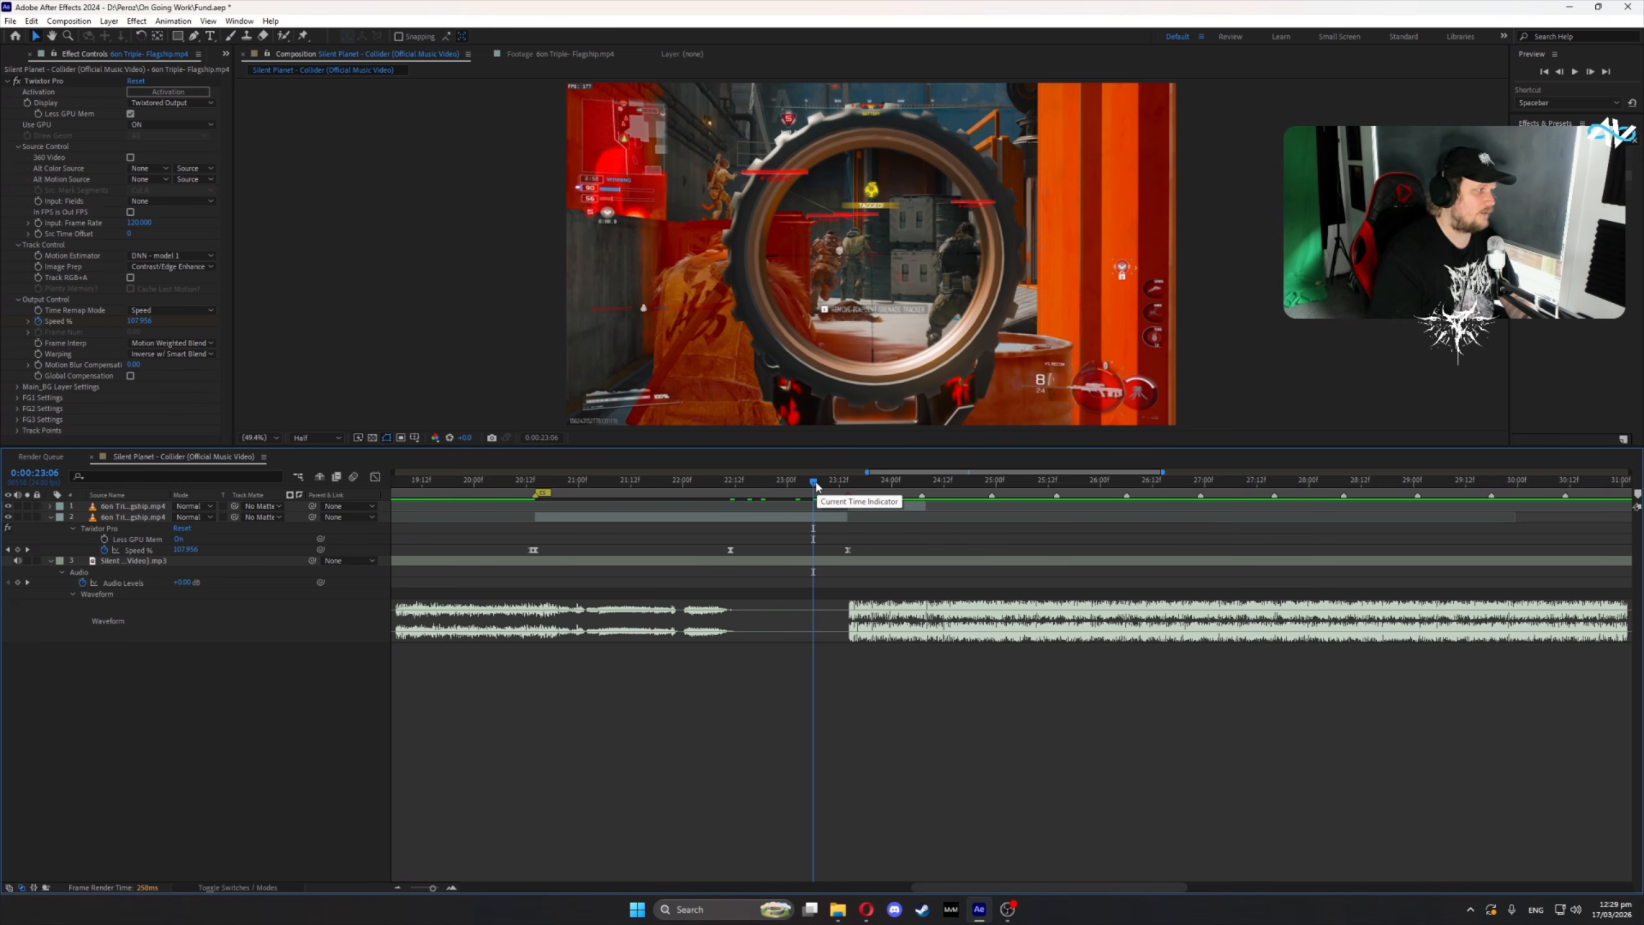
- Inspect the scoped-in footage frame by frame from 0:00:23:09 to 0:00:23:12
{"action": "left_click_drag", "start_coordinate": [818, 486], "coordinate": [826, 486]}
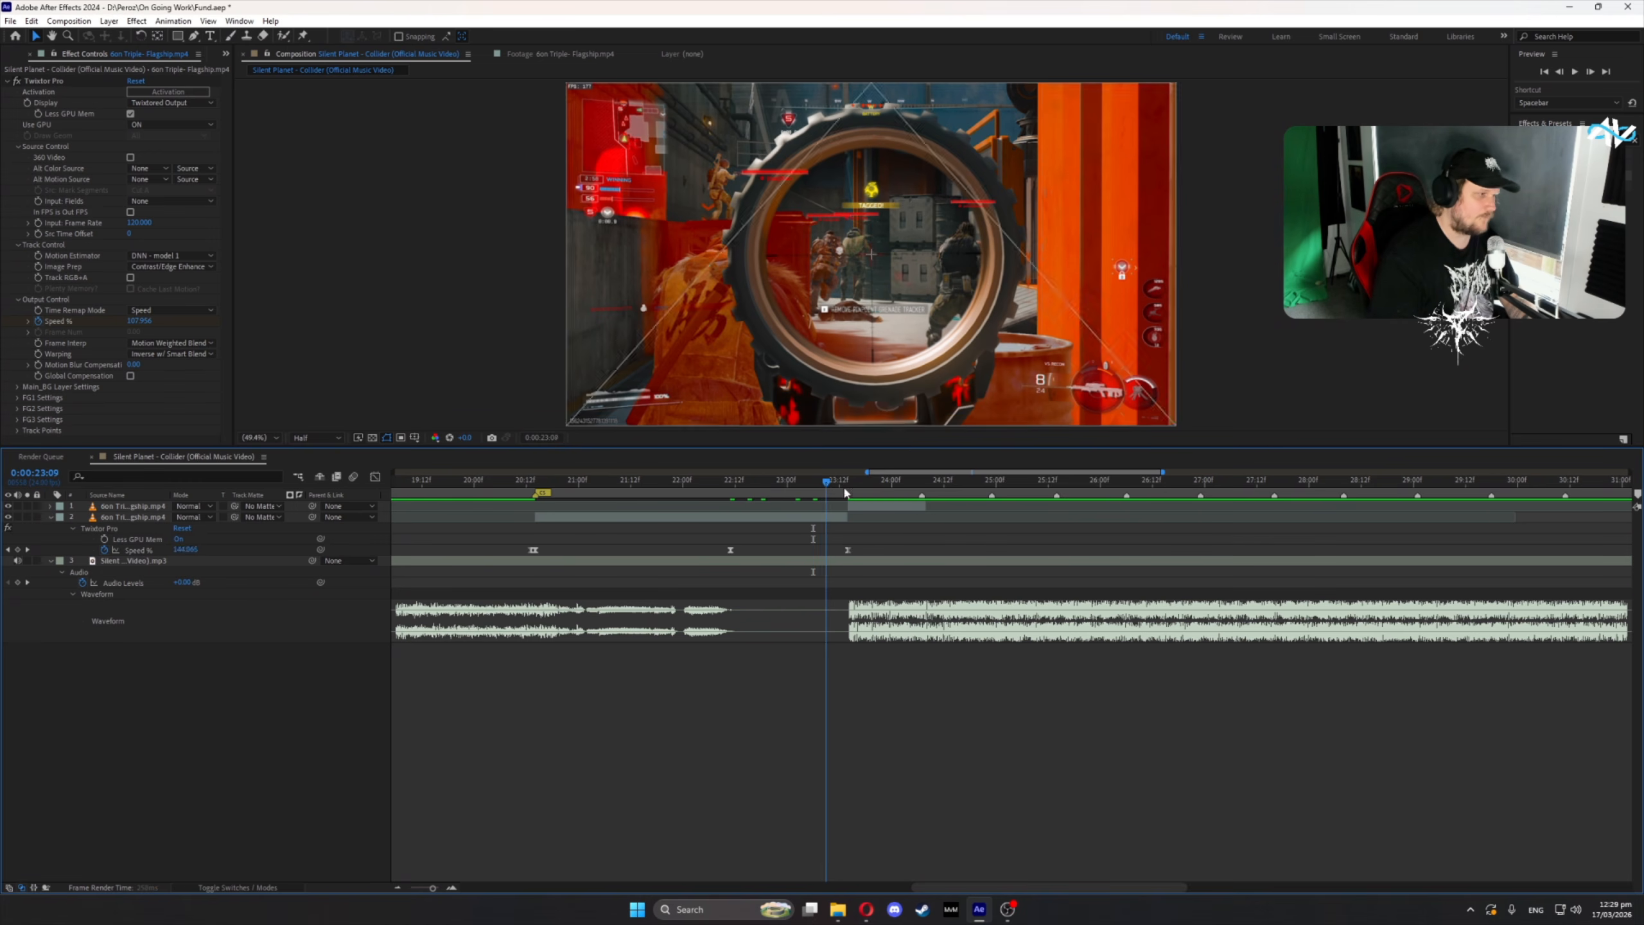
{"action": "key", "text": "Page_Down"}
{"action": "key", "text": "Page_Down"}
{"action": "key", "text": "Page_Down"}
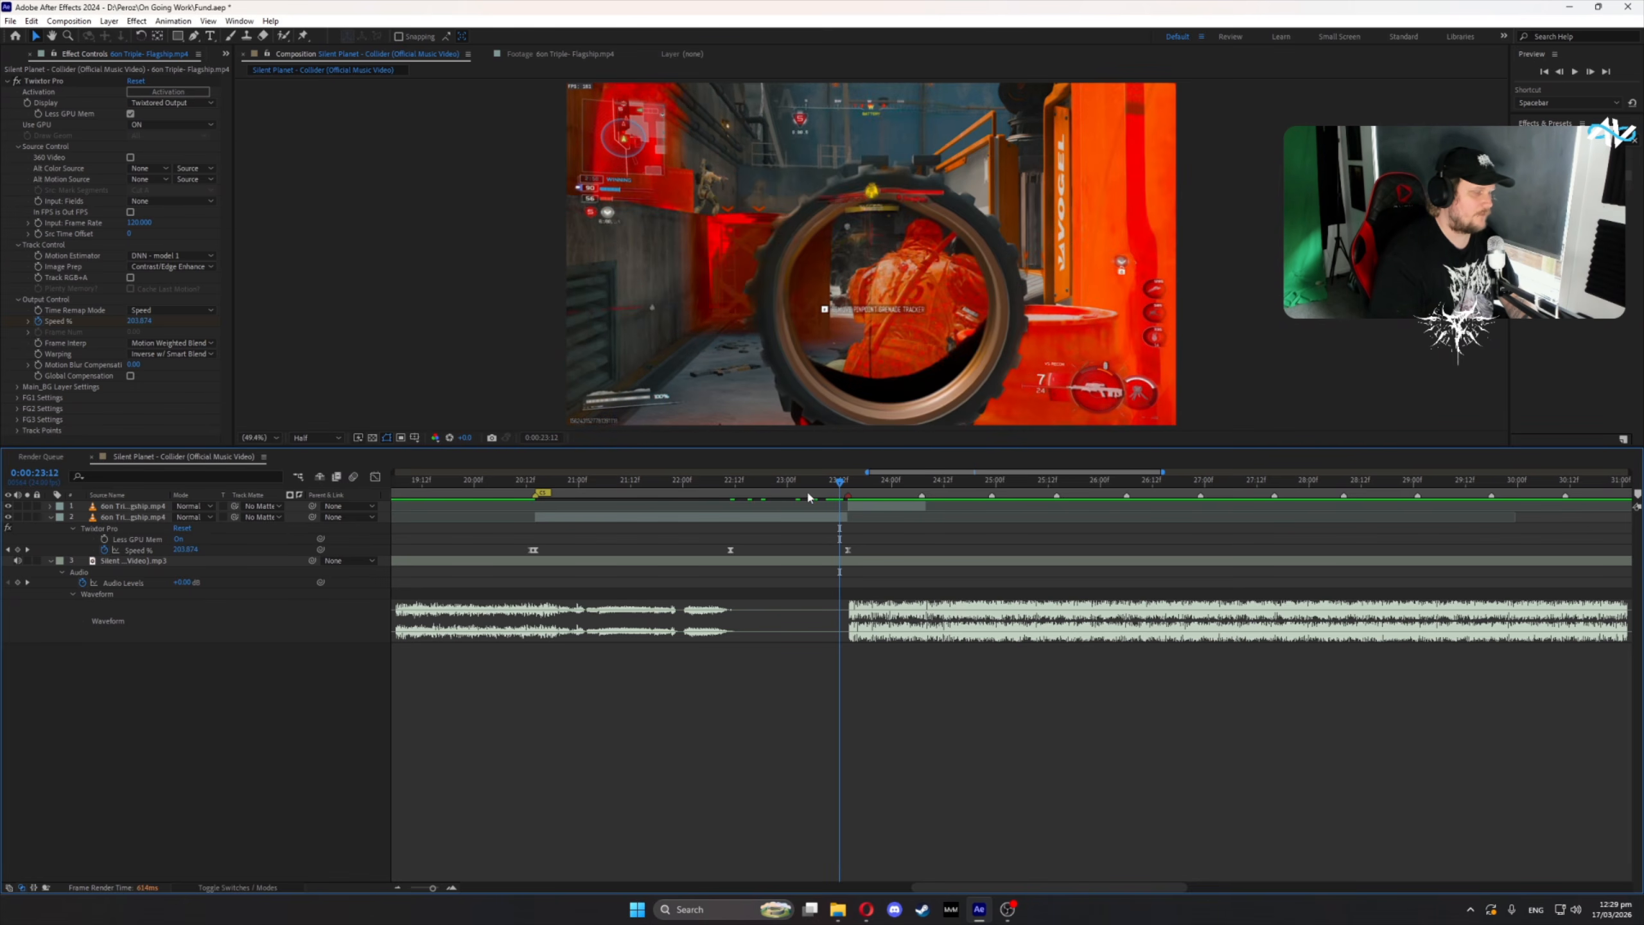
- Set the first Flagship part's Speed % keyframe at 0:00:22:11 to 30 and return to about 0:00:22:07
{"action": "left_click", "coordinate": [732, 480]}
{"action": "left_click", "coordinate": [186, 549]}
{"action": "type", "text": "3"}
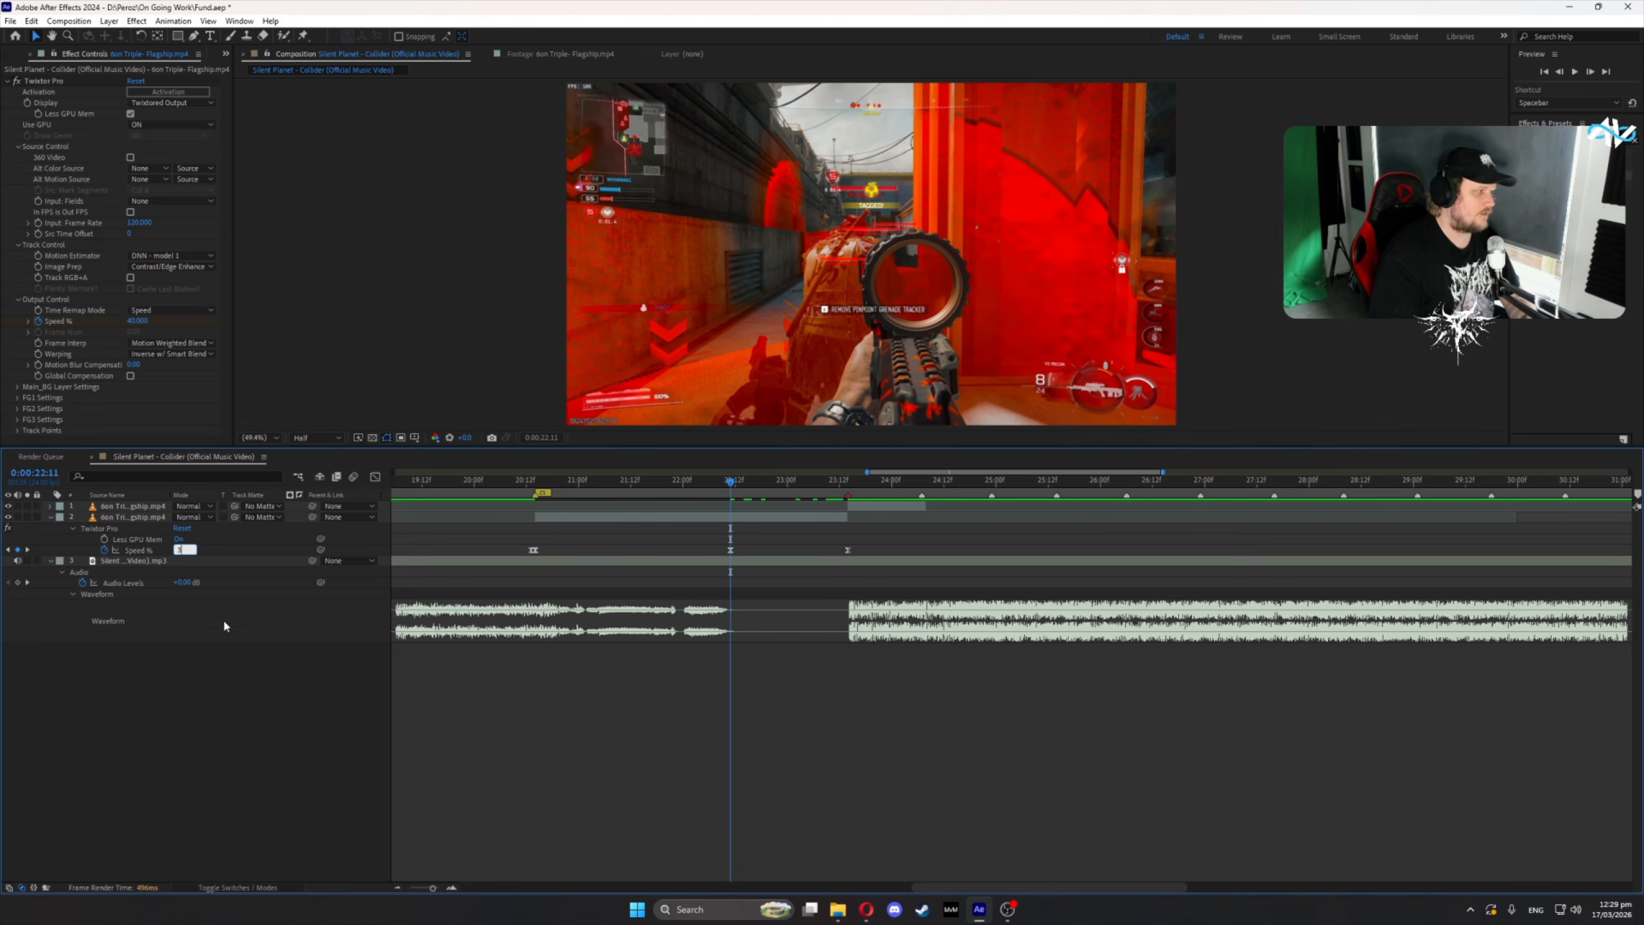
{"action": "key", "text": "Page_Up"}
{"action": "key", "text": "Page_Up"}
{"action": "key", "text": "Page_Up"}
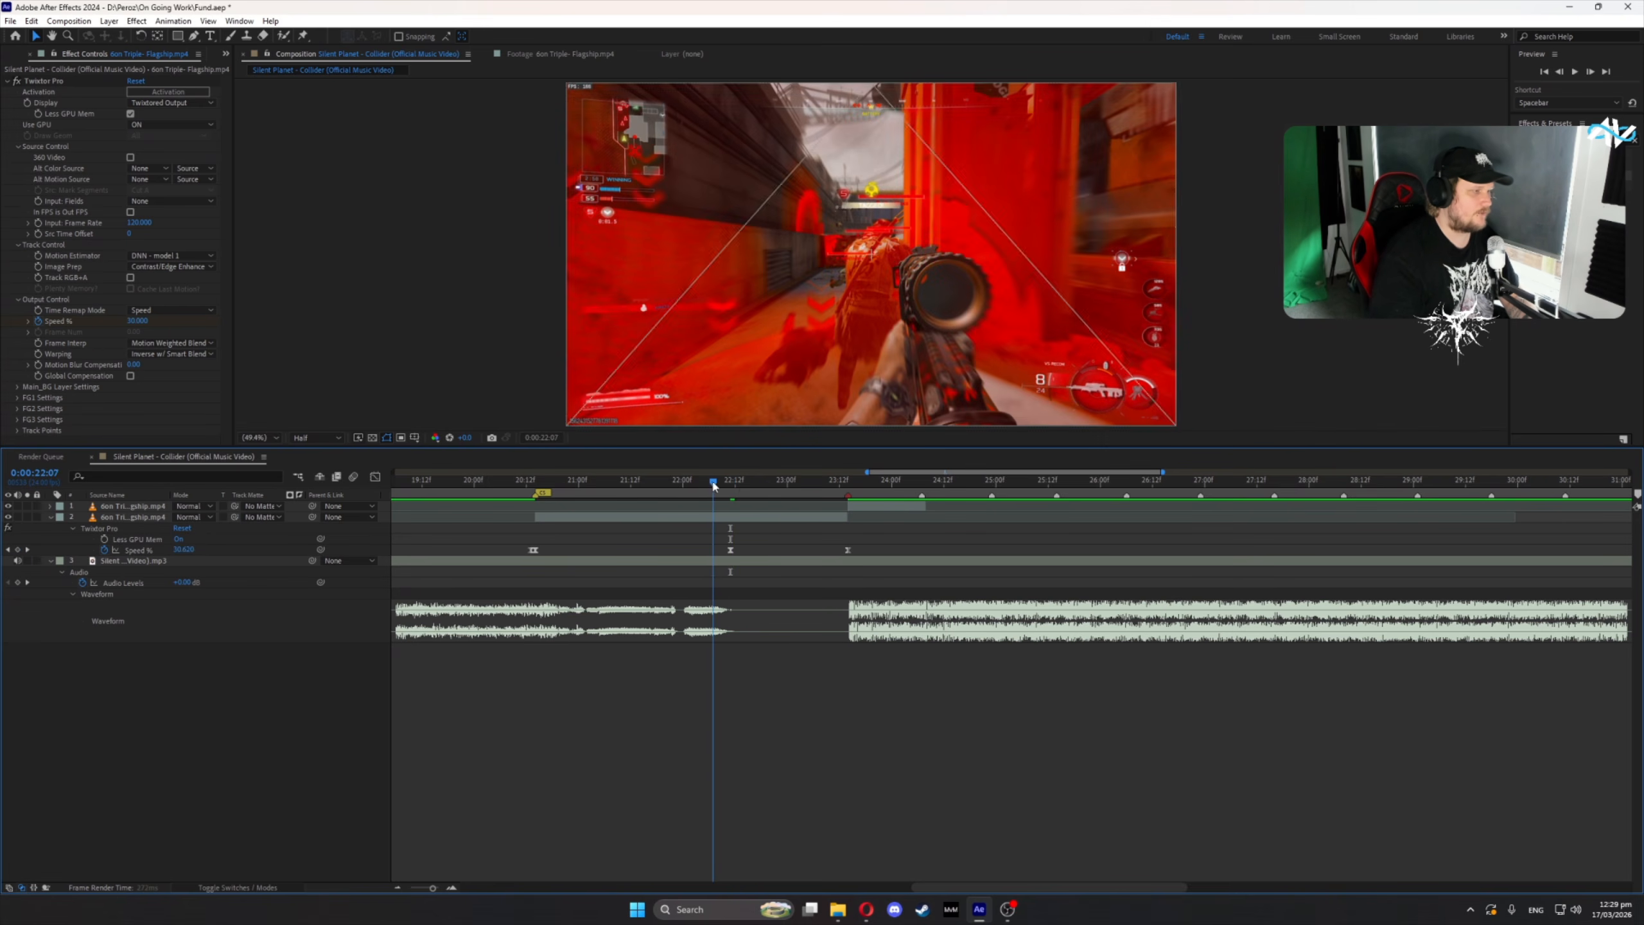
- Examine the slowed footage frame by frame from 0:00:22:07 to 0:00:22:18
{"action": "key", "text": "Page_Down"}
{"action": "key", "text": "Page_Down"}
{"action": "key", "text": "Page_Down"}
{"action": "key", "text": "Page_Down"}
{"action": "key", "text": "Page_Down"}
{"action": "key", "text": "Page_Down"}
{"action": "key", "text": "Page_Down"}
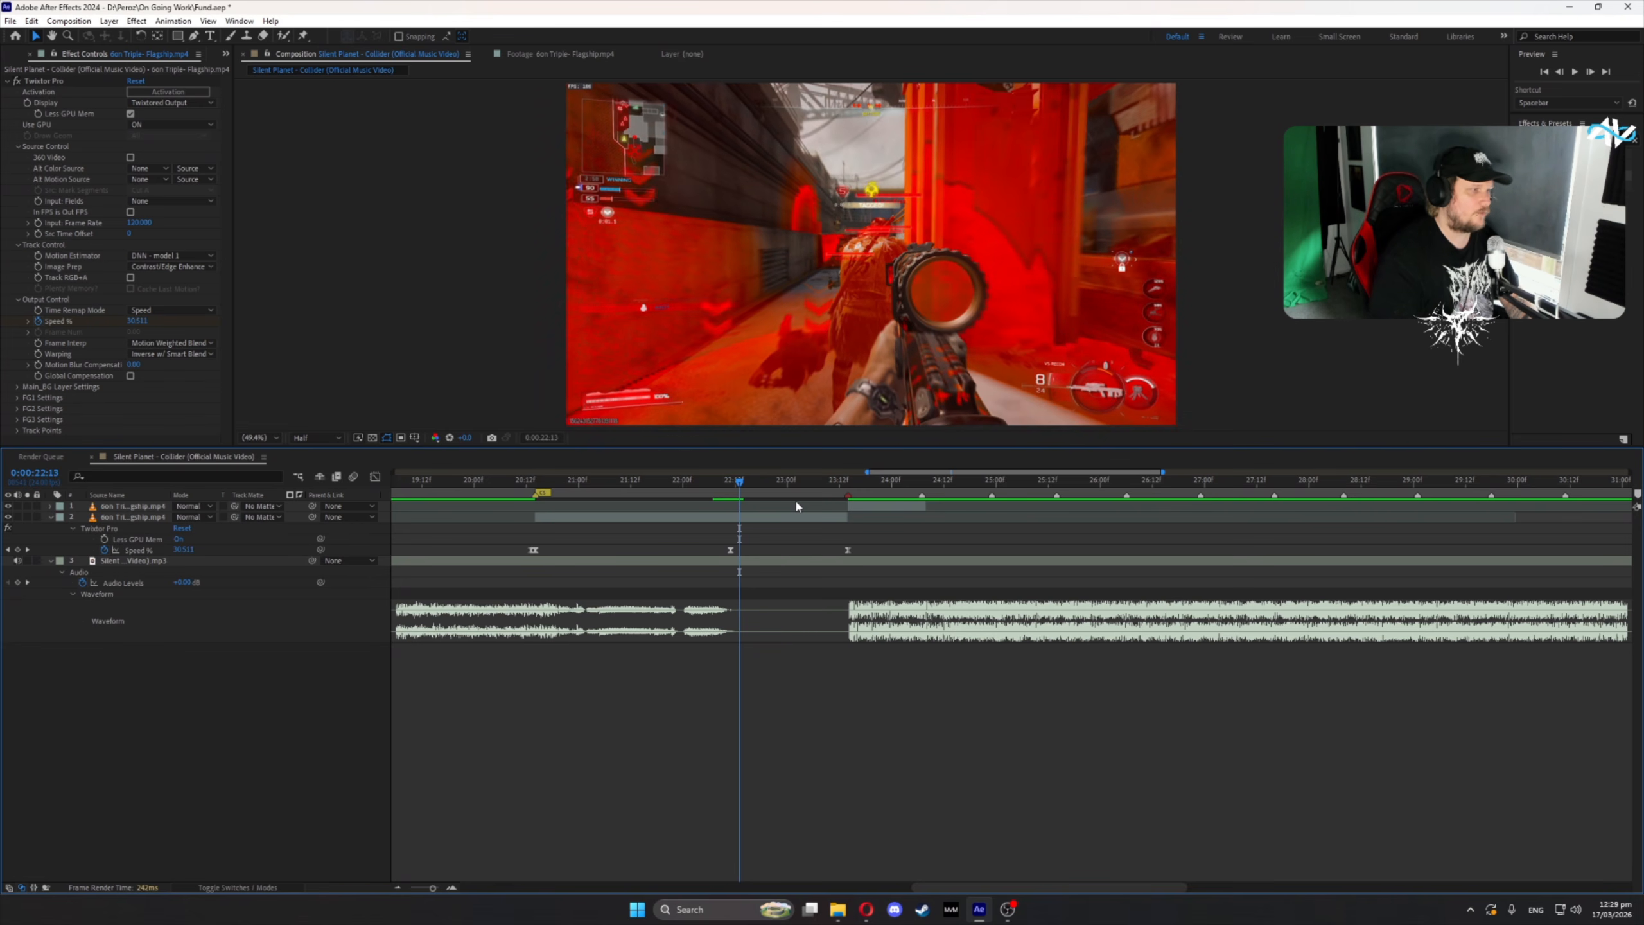
{"action": "key", "text": "Page_Down"}
{"action": "key", "text": "Page_Down"}
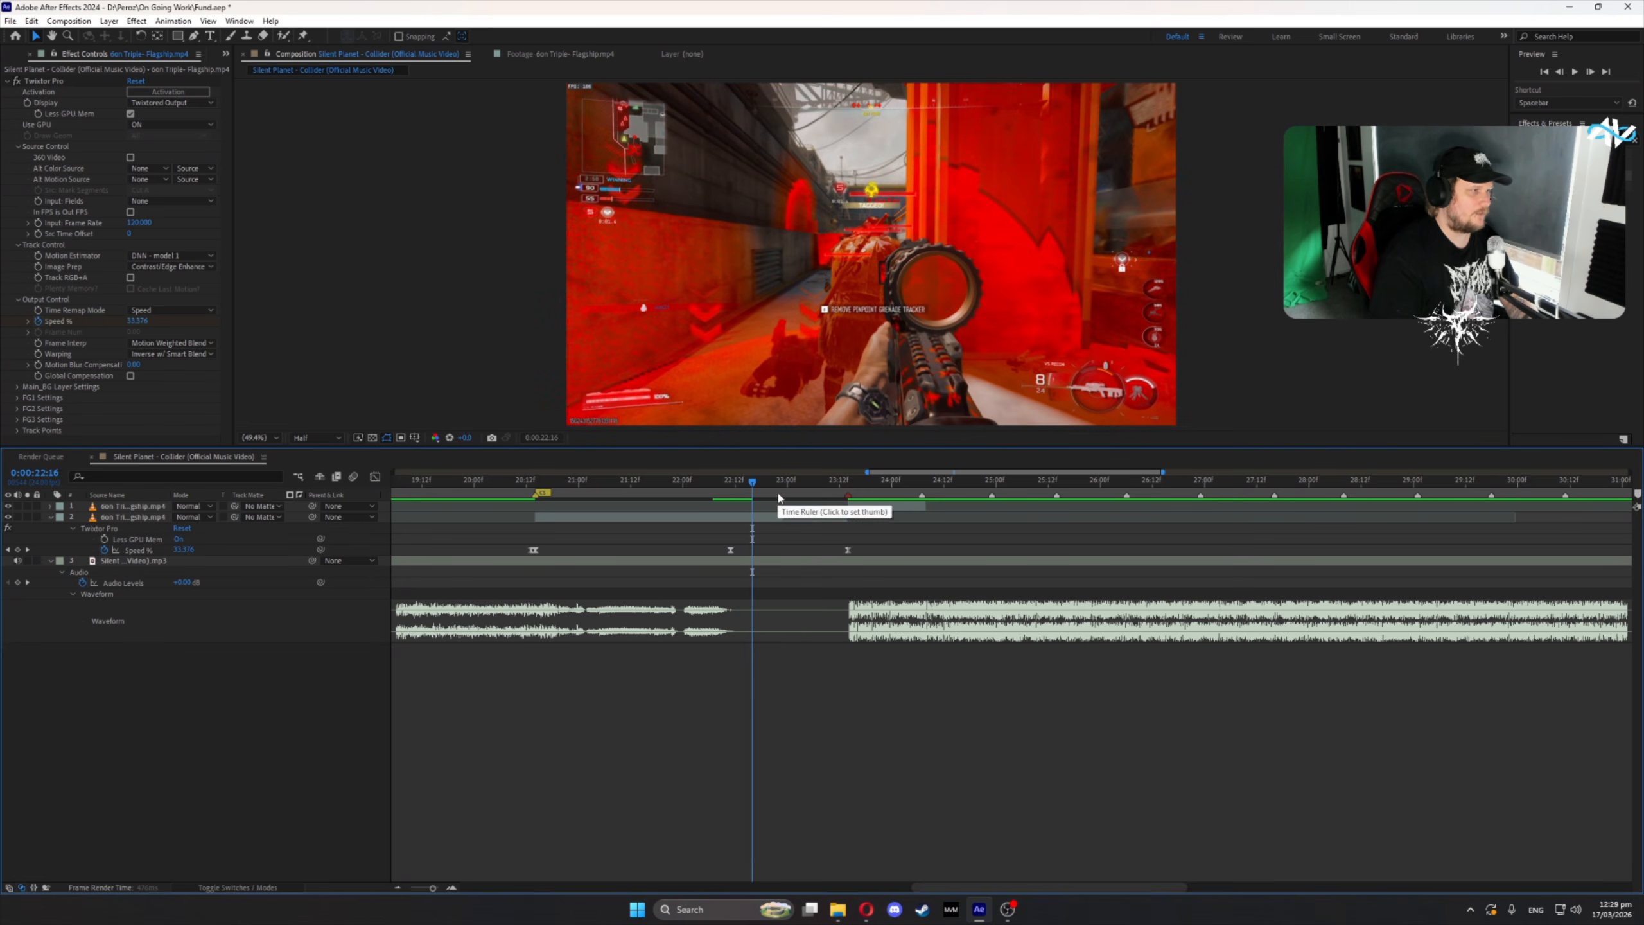
{"action": "key", "text": "Page_Down"}
{"action": "key", "text": "Page_Down"}
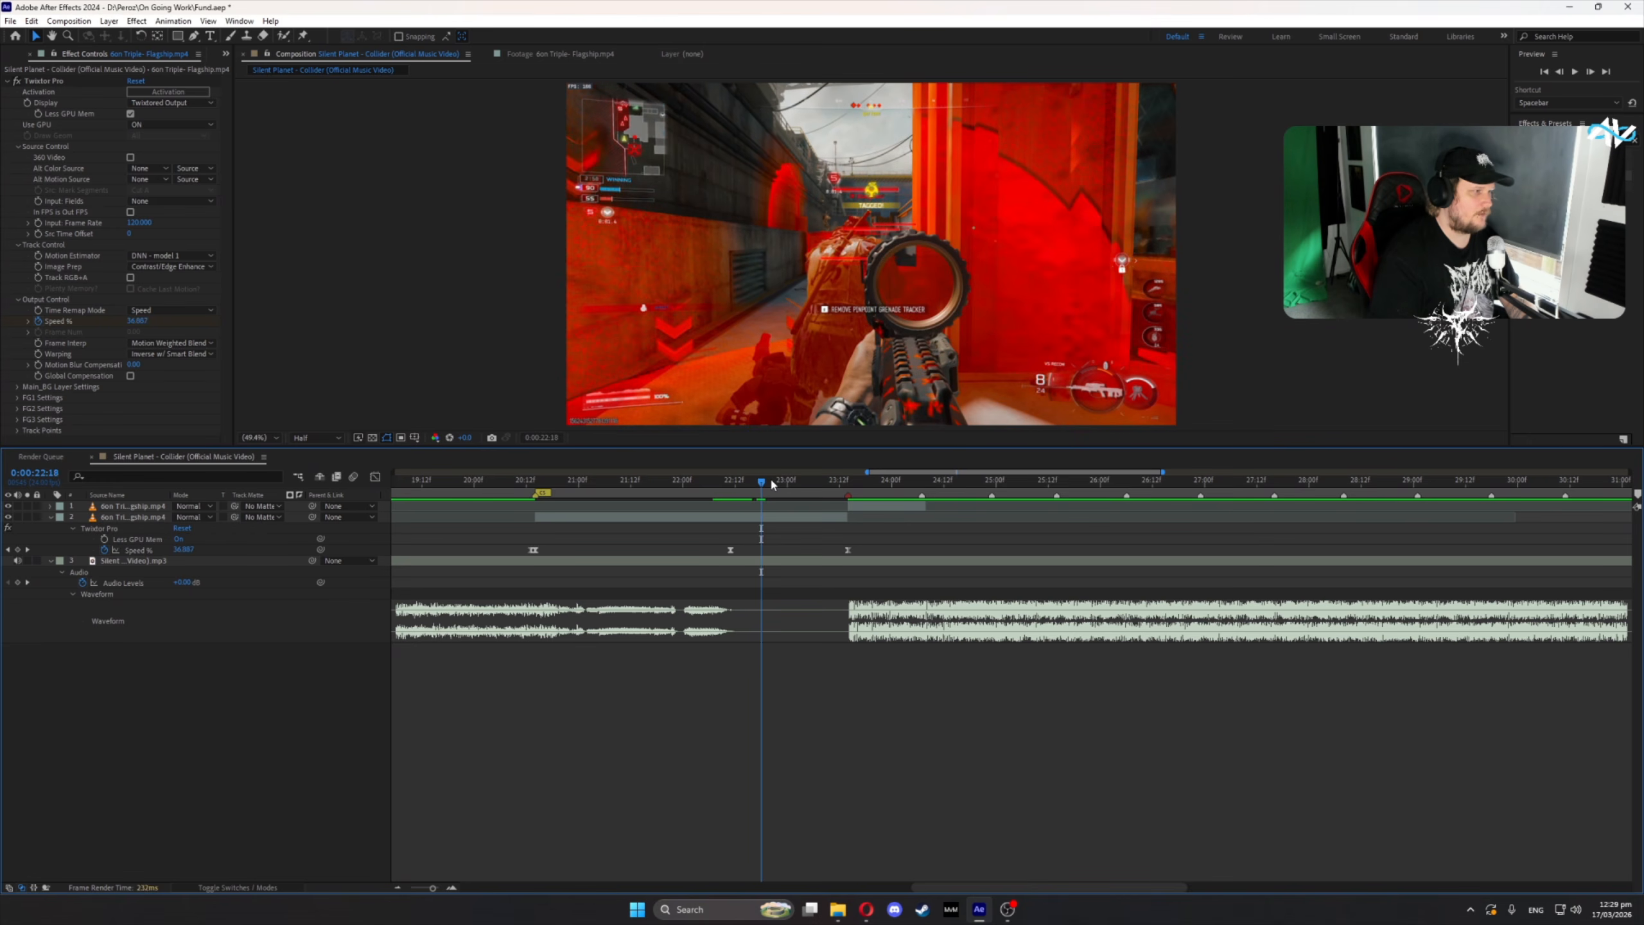
- Check the accelerating scope-in footage up to the cut on the beat at 0:00:23:14
{"action": "left_click_drag", "start_coordinate": [767, 482], "coordinate": [836, 486]}
{"action": "key", "text": "Page_Down"}
{"action": "key", "text": "Page_Down"}
{"action": "key", "text": "Page_Down"}
{"action": "key", "text": "Page_Down"}
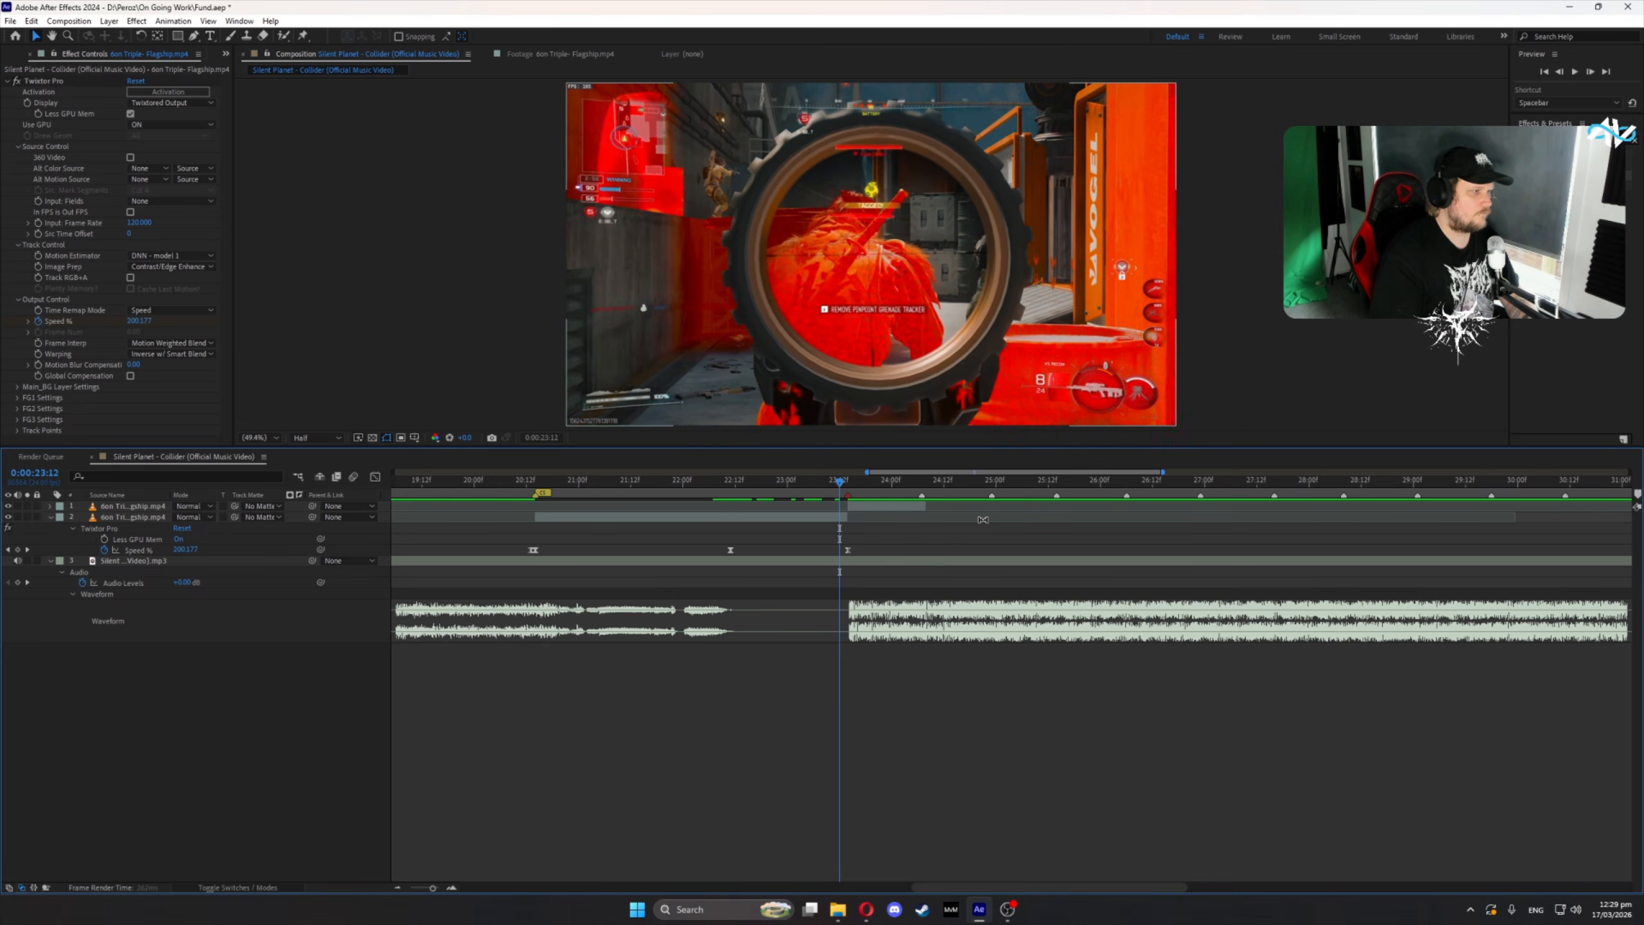
{"action": "key", "text": "Page_Down"}
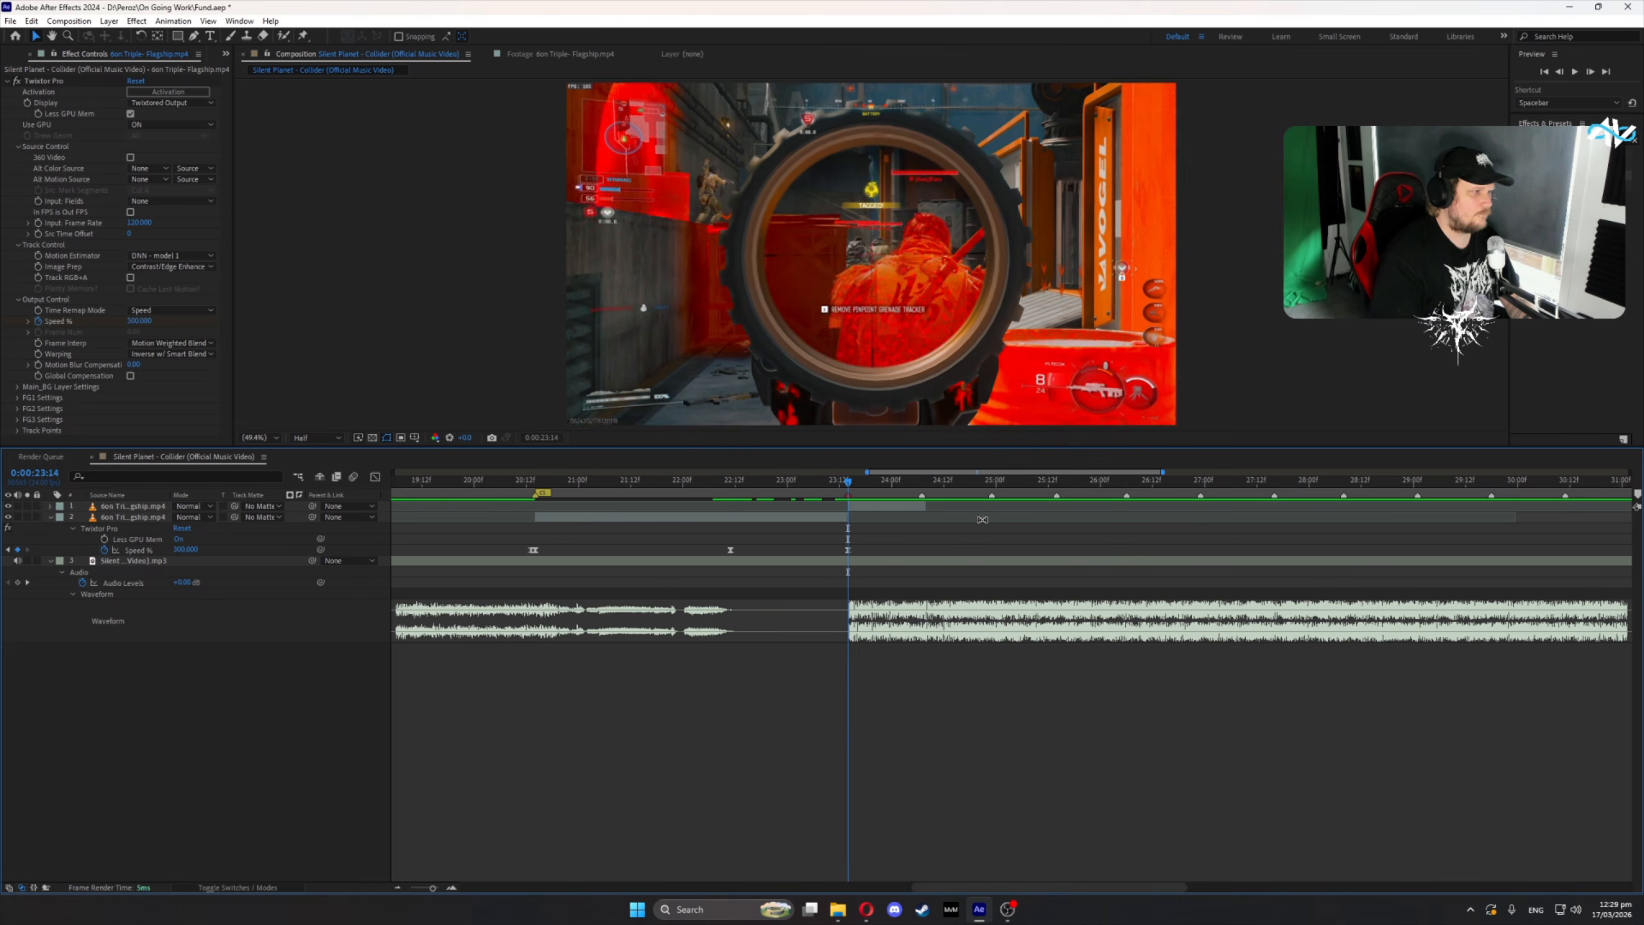
- Extend the end of the second Flagship part to the next beat marker and apply Twixtor Pro to it
{"action": "left_click_drag", "start_coordinate": [843, 482], "coordinate": [992, 511]}
{"action": "left_click_drag", "start_coordinate": [887, 488], "coordinate": [921, 507]}
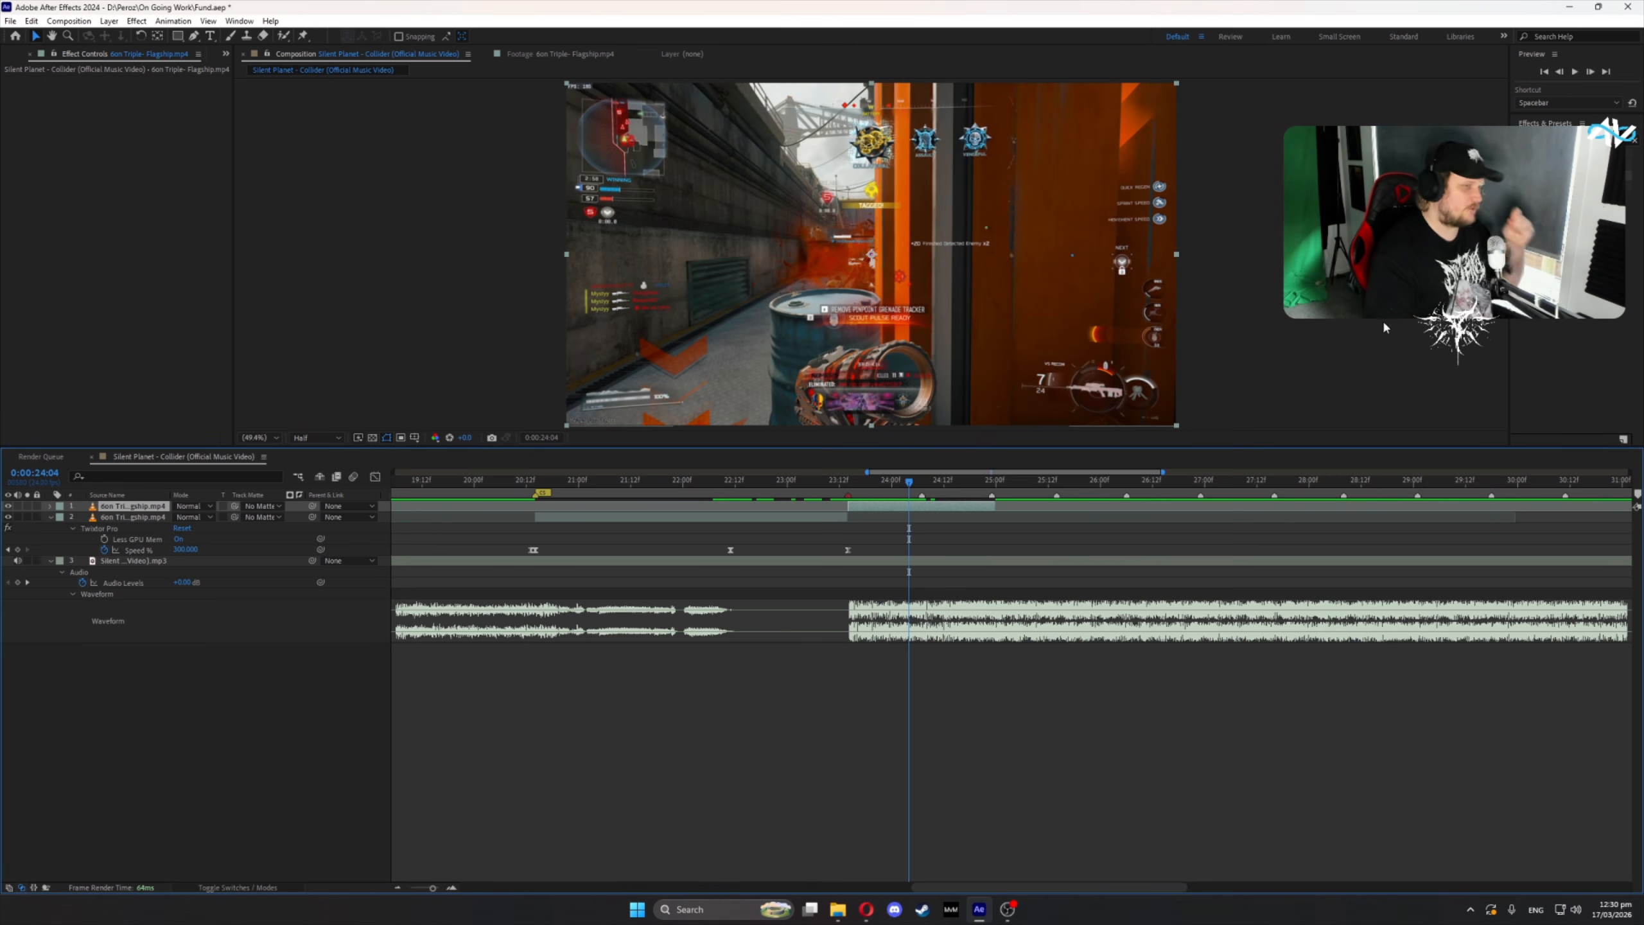
{"action": "left_click_drag", "start_coordinate": [1554, 178], "coordinate": [907, 506]}
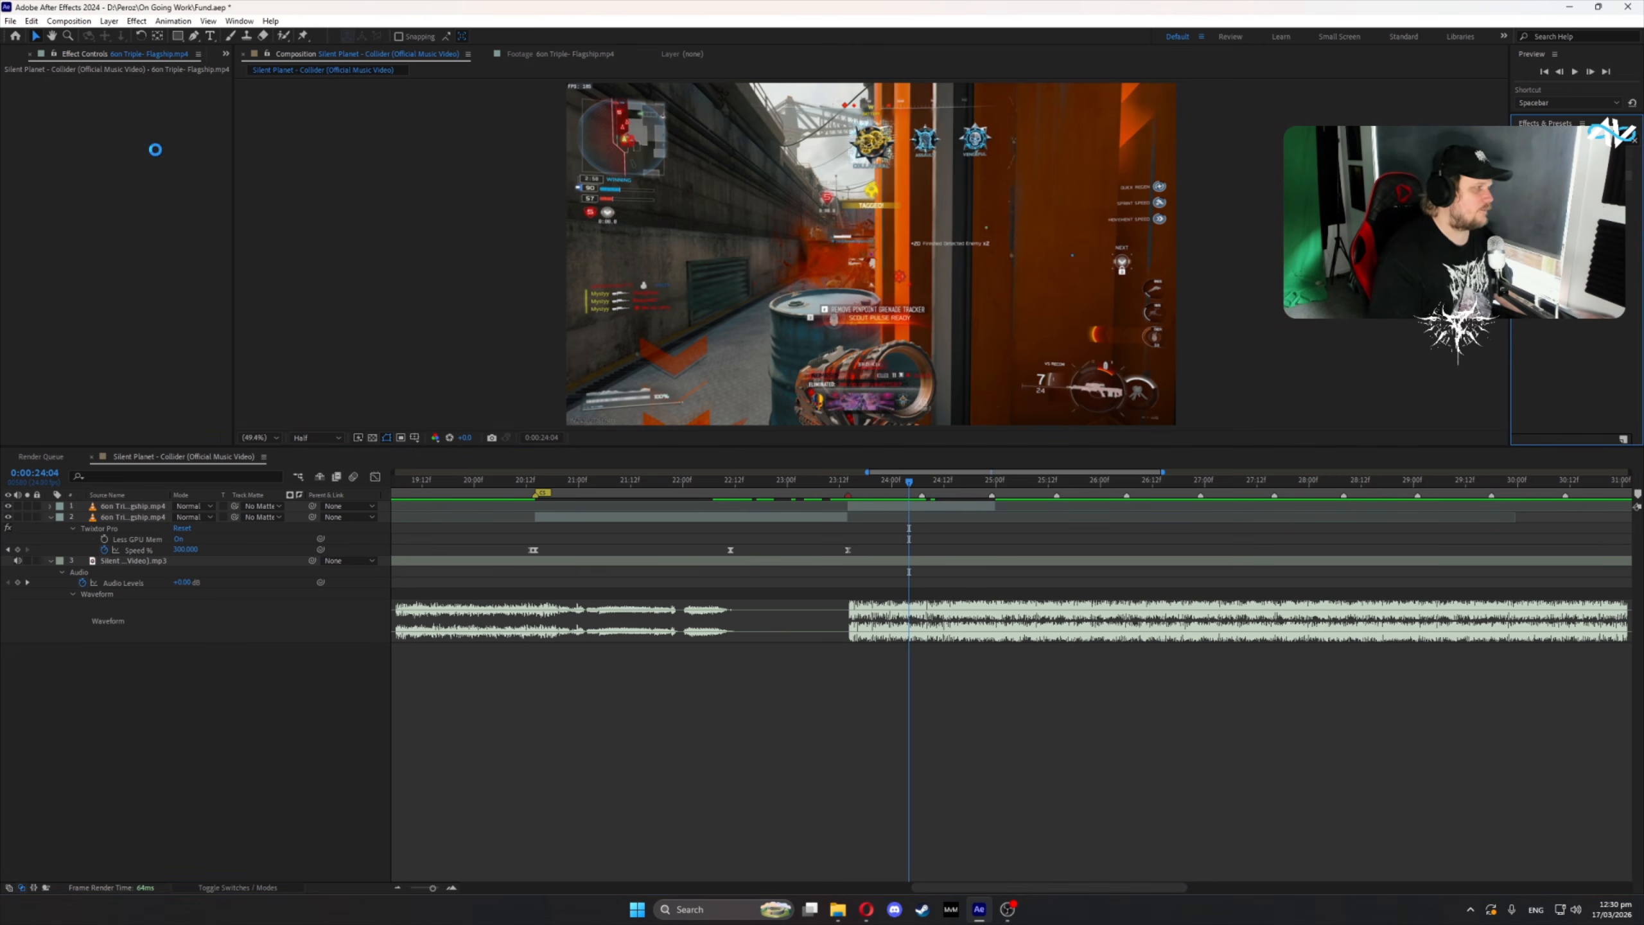
- Configure its Twixtor Pro with input frame rate 120, Contrast/Edge Enhance image prep, Motion Weighted Blend interpolation and Inverse w/ Smart Blend warping
{"action": "left_click", "coordinate": [137, 222]}
{"action": "type", "text": "120"}
{"action": "key", "text": "Return"}
{"action": "left_click", "coordinate": [171, 266]}
{"action": "left_click", "coordinate": [187, 295]}
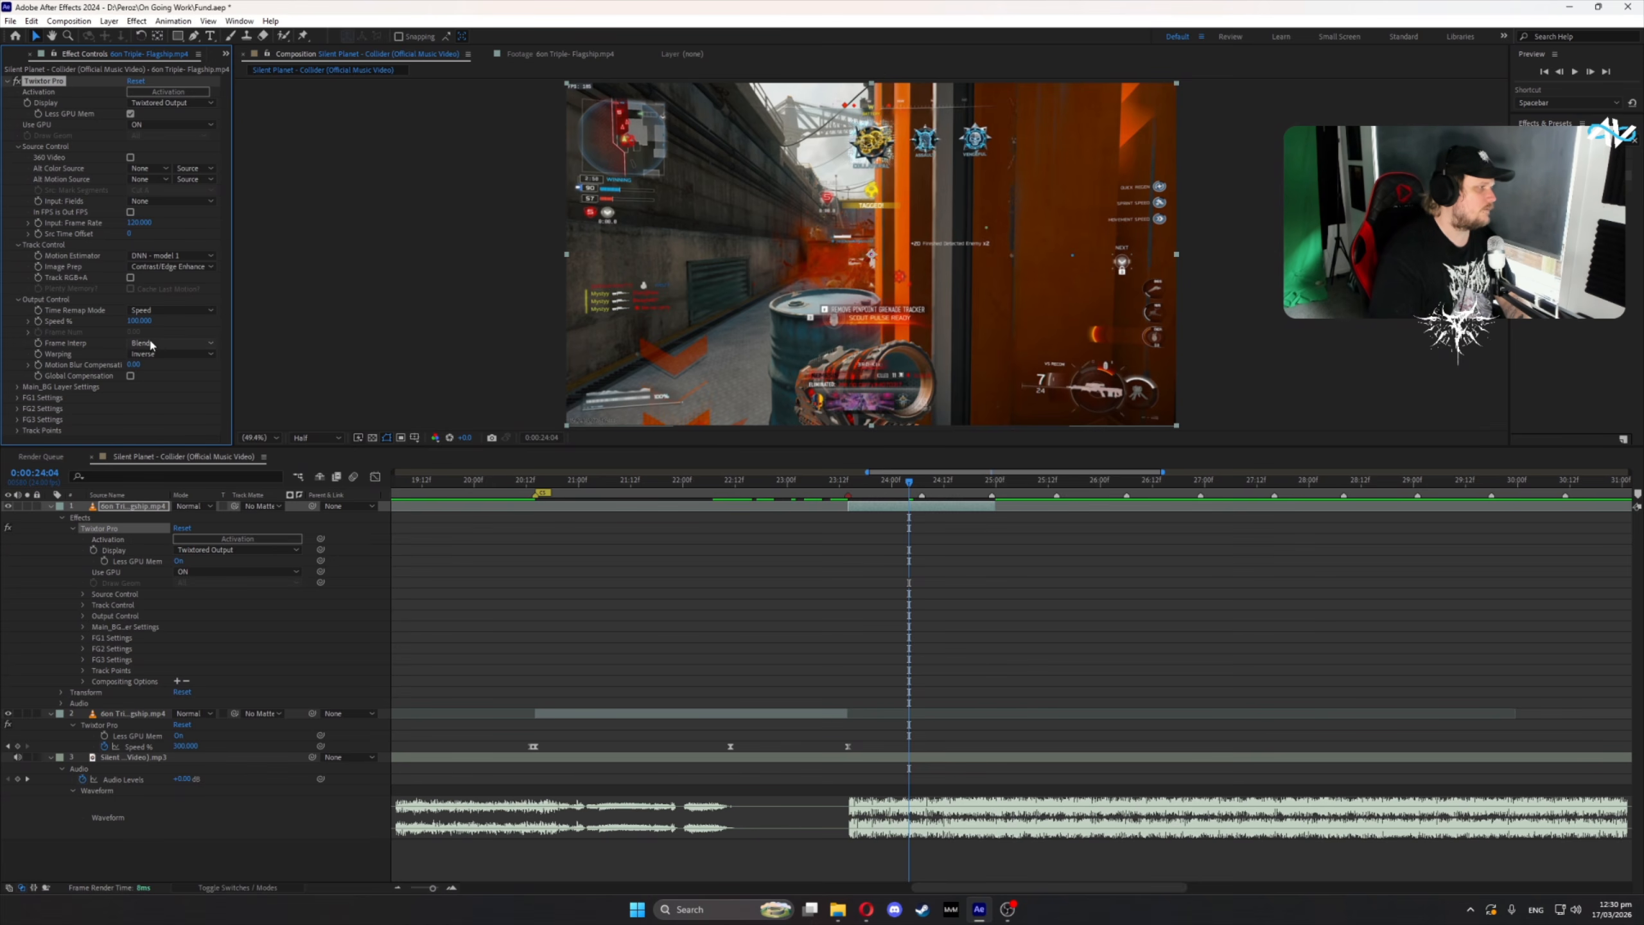
{"action": "left_click", "coordinate": [171, 343]}
{"action": "left_click", "coordinate": [187, 387]}
{"action": "left_click", "coordinate": [171, 354]}
{"action": "left_click", "coordinate": [190, 382]}
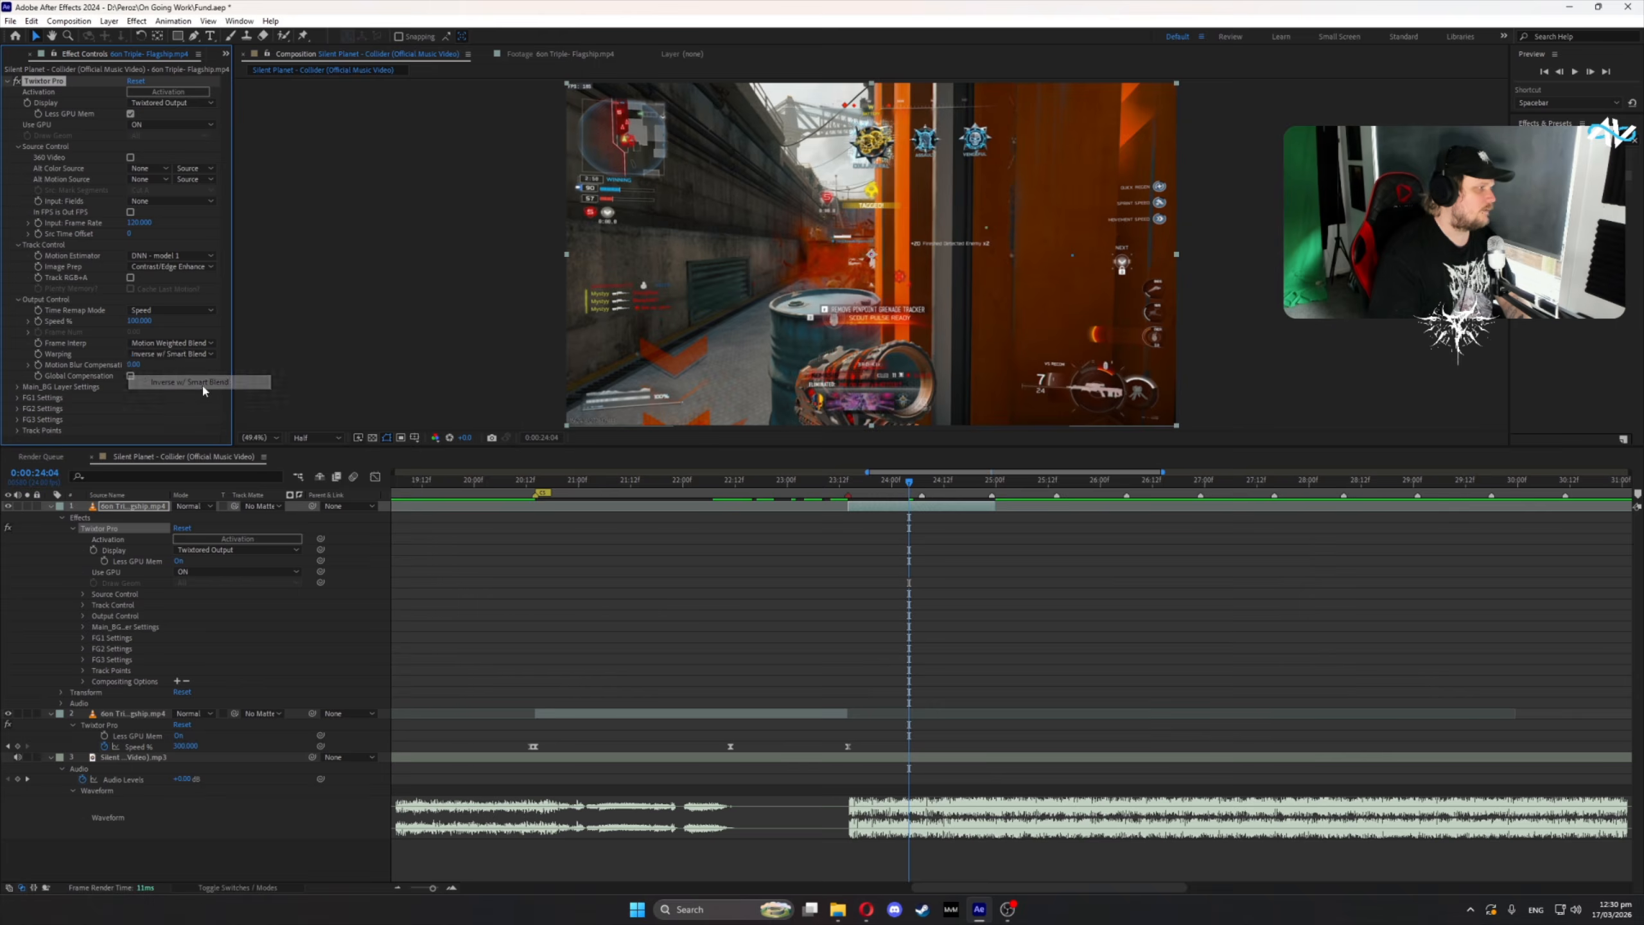
- Keyframe the second part's Speed % at 100 on 0:00:23:13 and 300 on 0:00:23:14, and reveal its keyframes
{"action": "left_click", "coordinate": [848, 478]}
{"action": "key", "text": "Page_Up"}
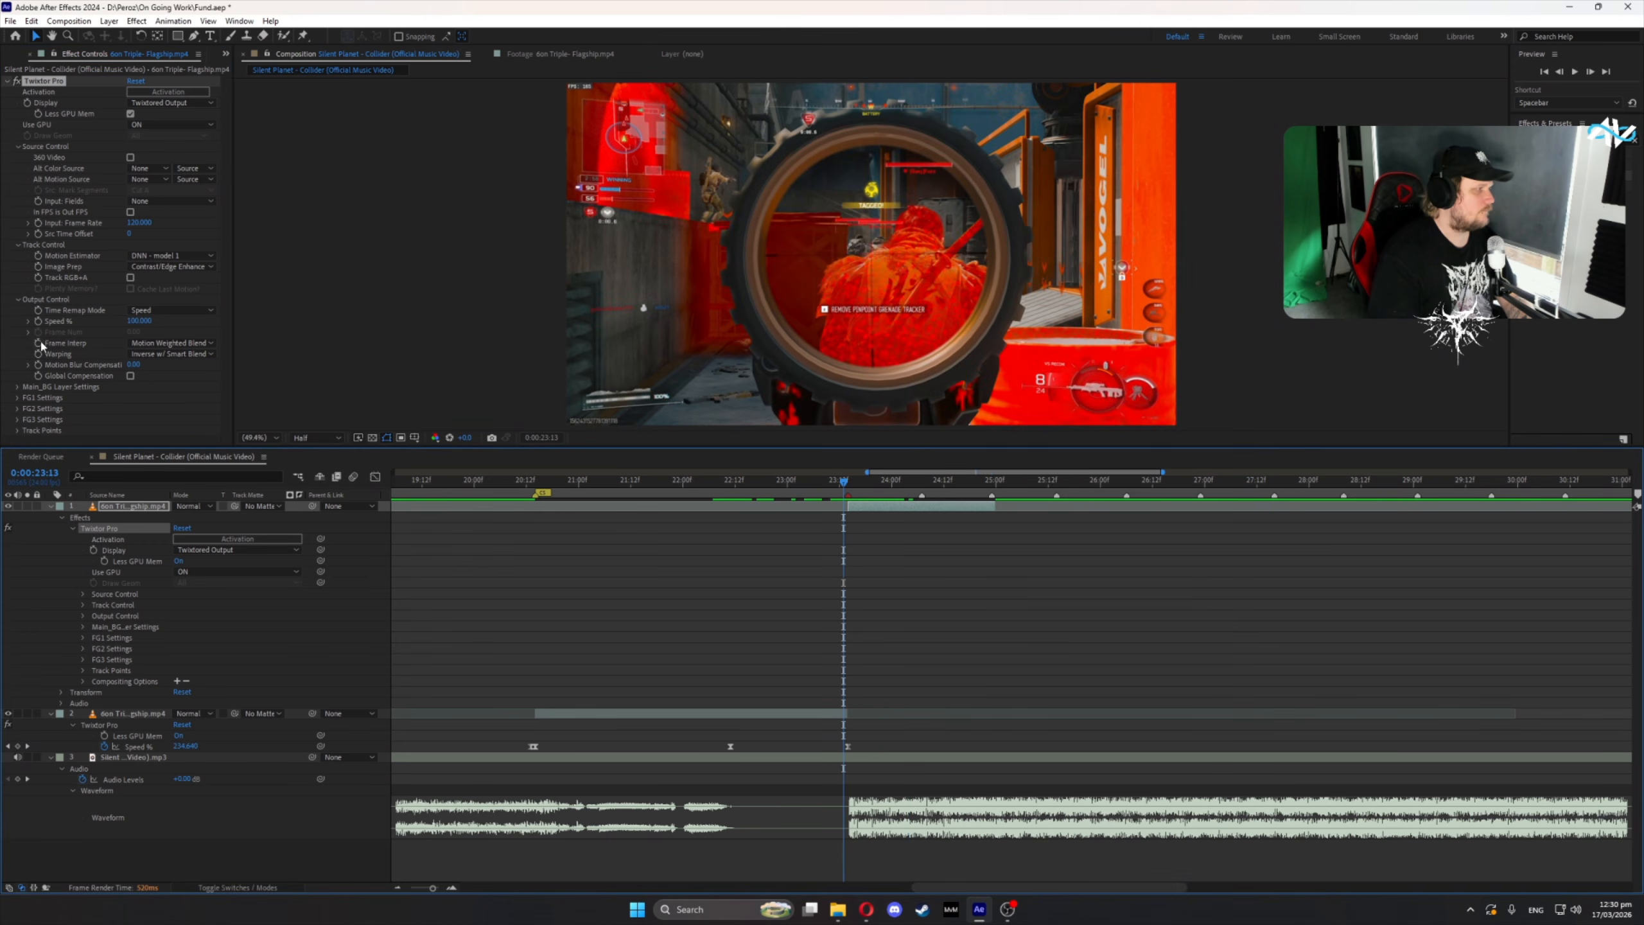
{"action": "key", "text": "Page_Down"}
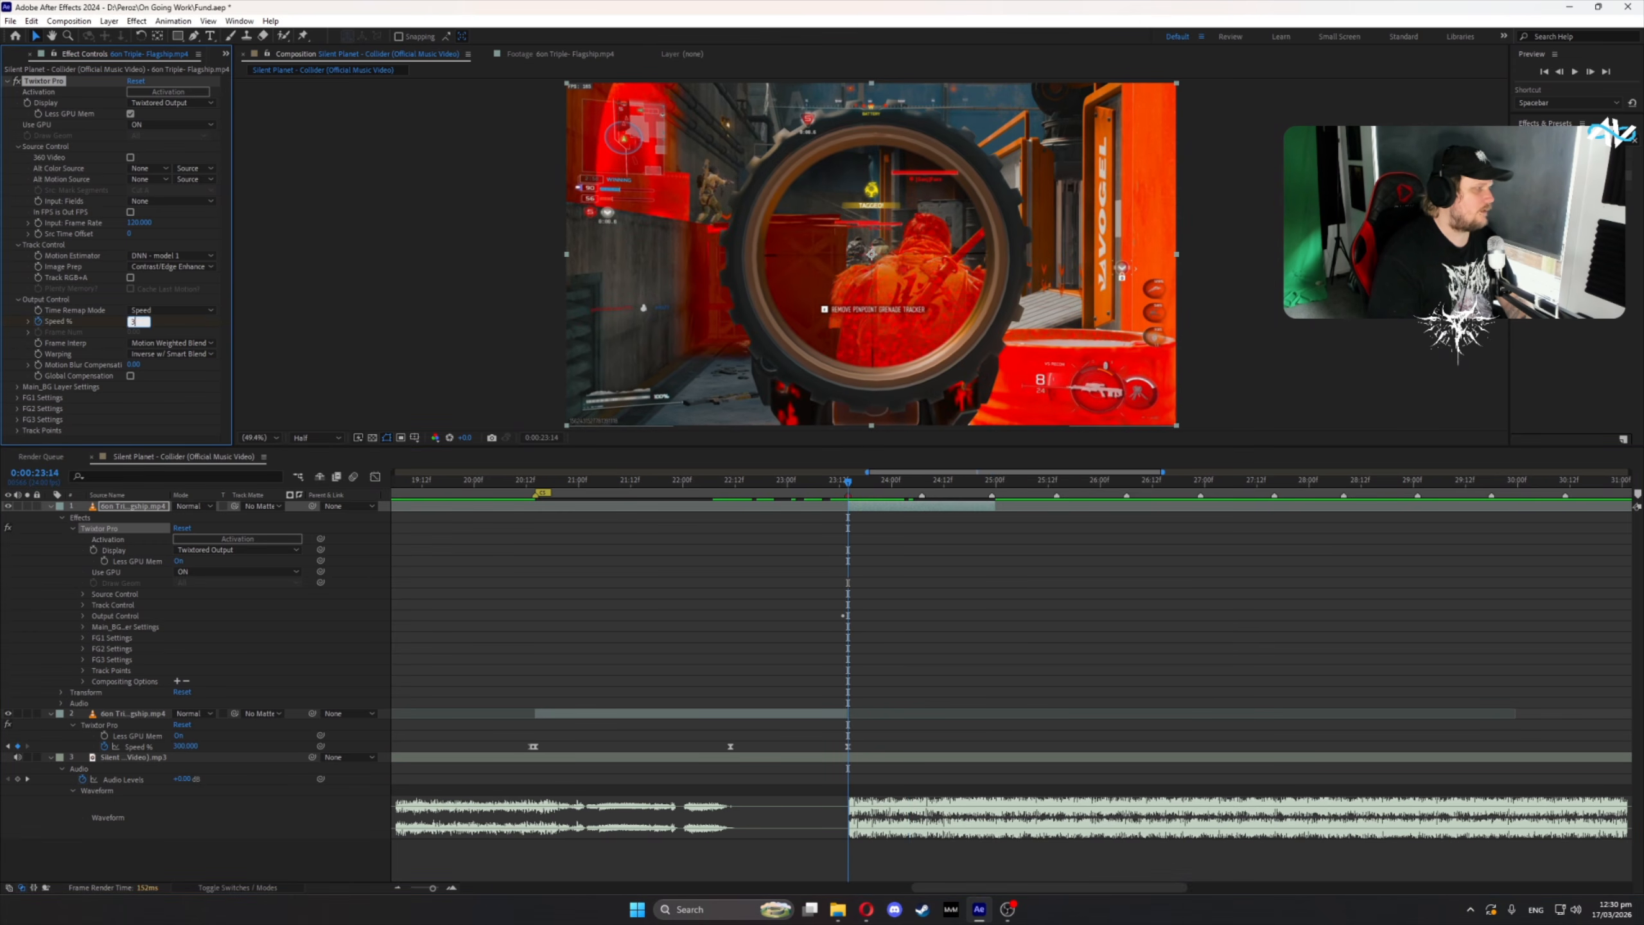
{"action": "key", "text": "Return"}
{"action": "key", "text": "u"}
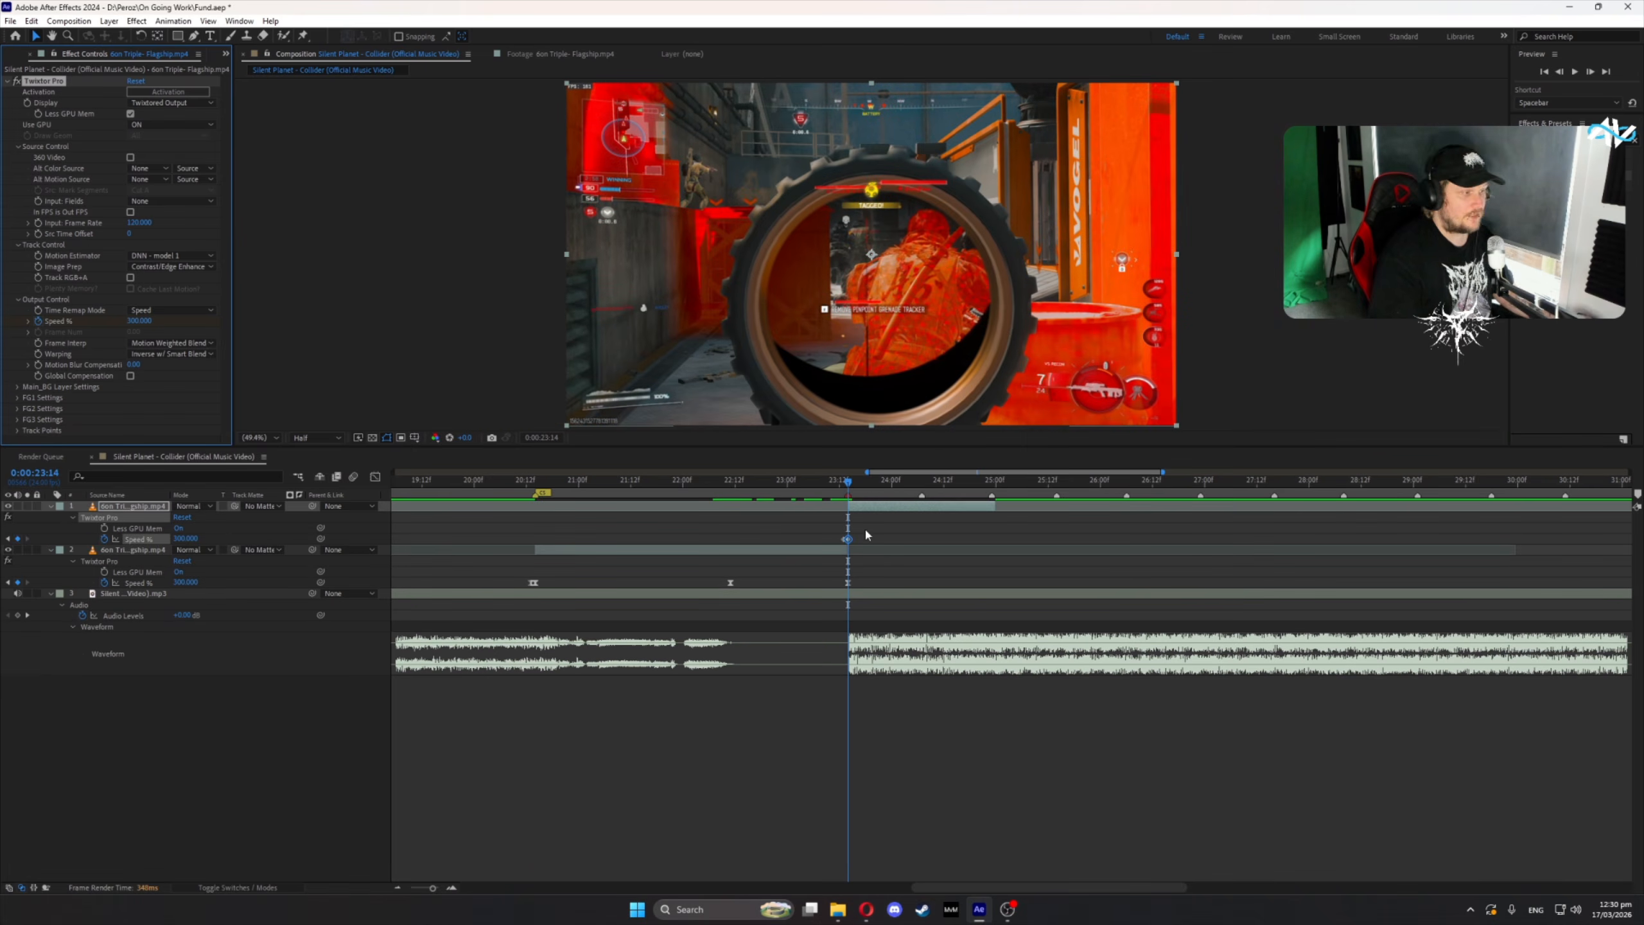
- Add a Speed % keyframe of 20 to the second part at the 0:00:24:07 beat marker
{"action": "key", "text": "space"}
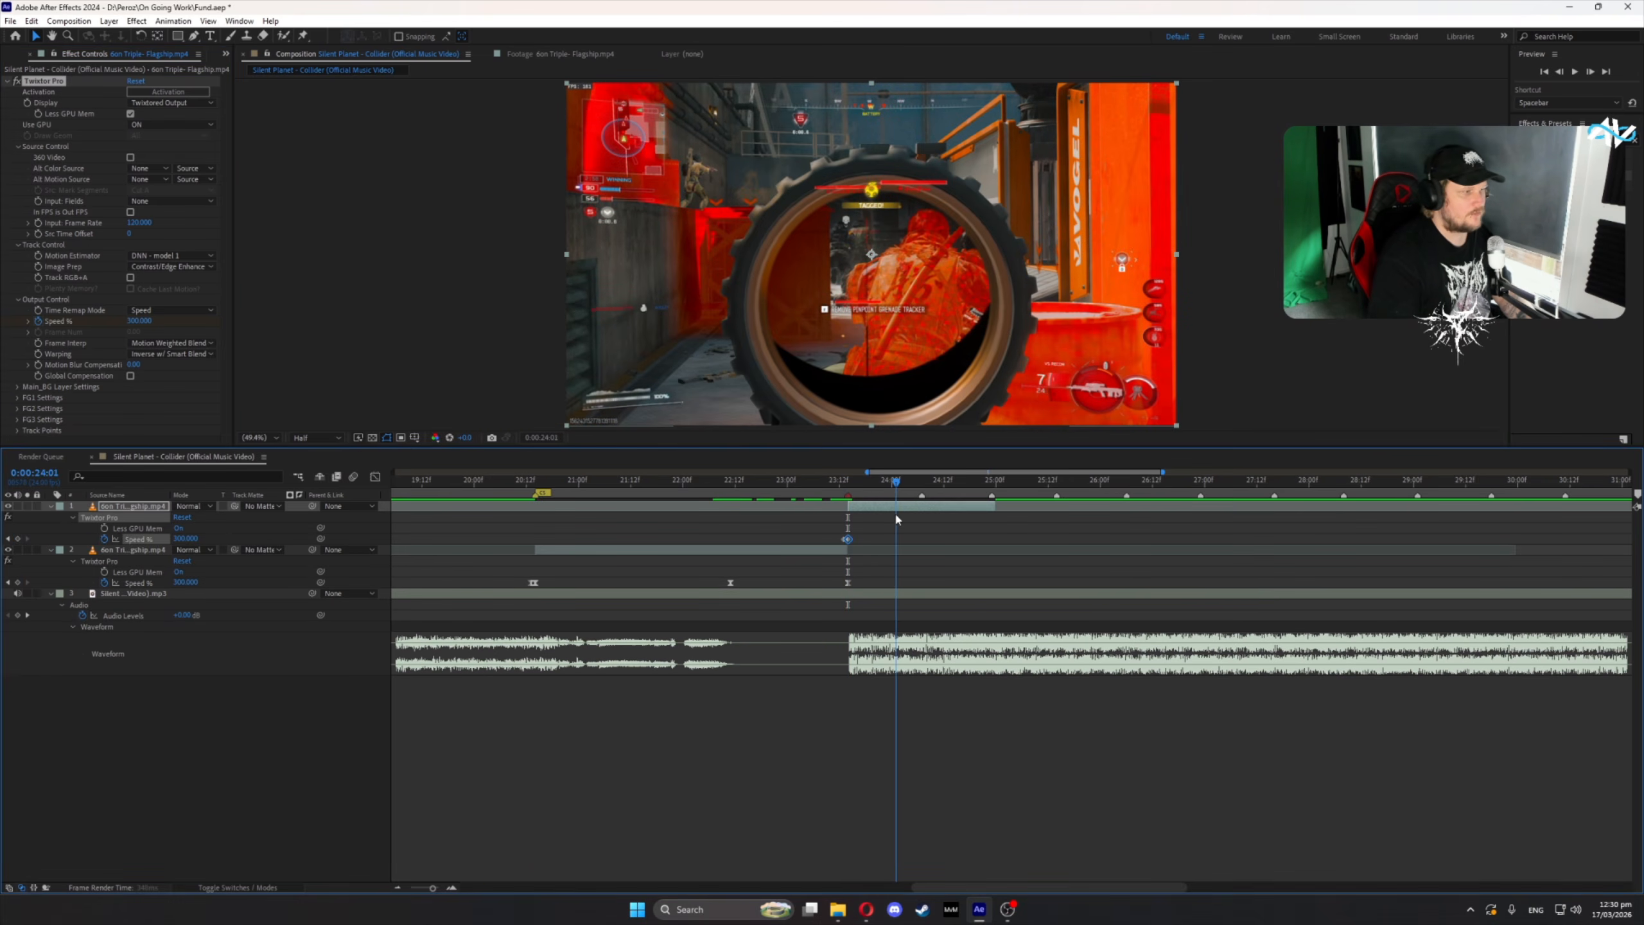
{"action": "left_click", "coordinate": [185, 539]}
{"action": "type", "text": "20"}
{"action": "key", "text": "Return"}
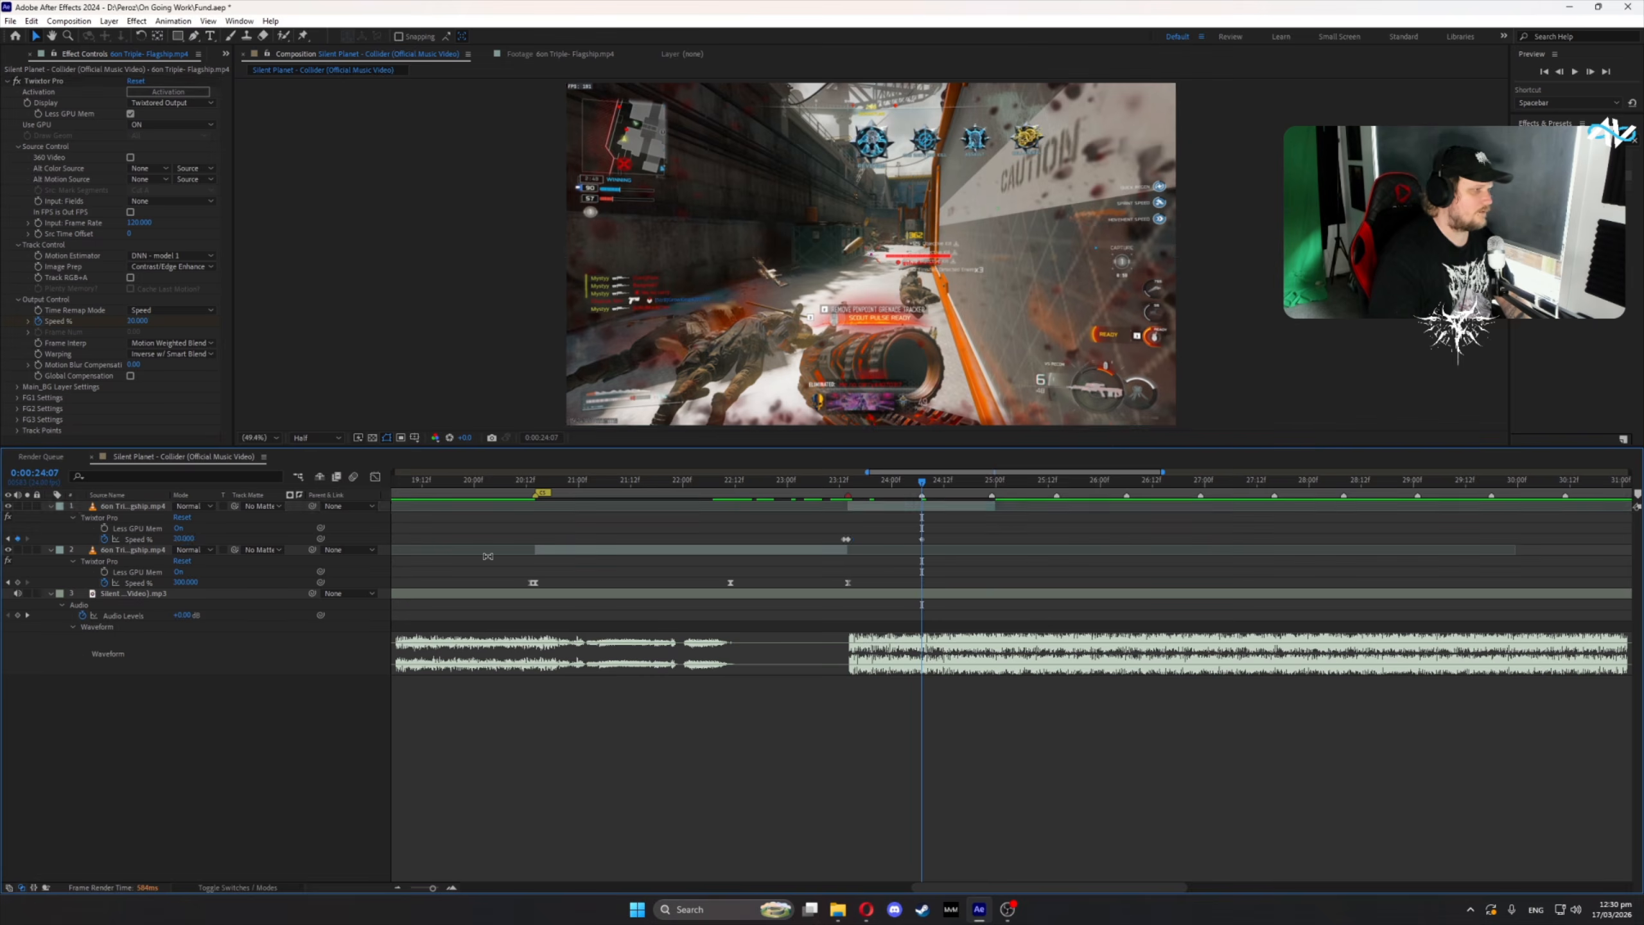
- Ease the second part's Speed % keyframes and make the graph curve fall more steeply right after the 300 peak
{"action": "left_click_drag", "start_coordinate": [929, 542], "coordinate": [770, 551]}
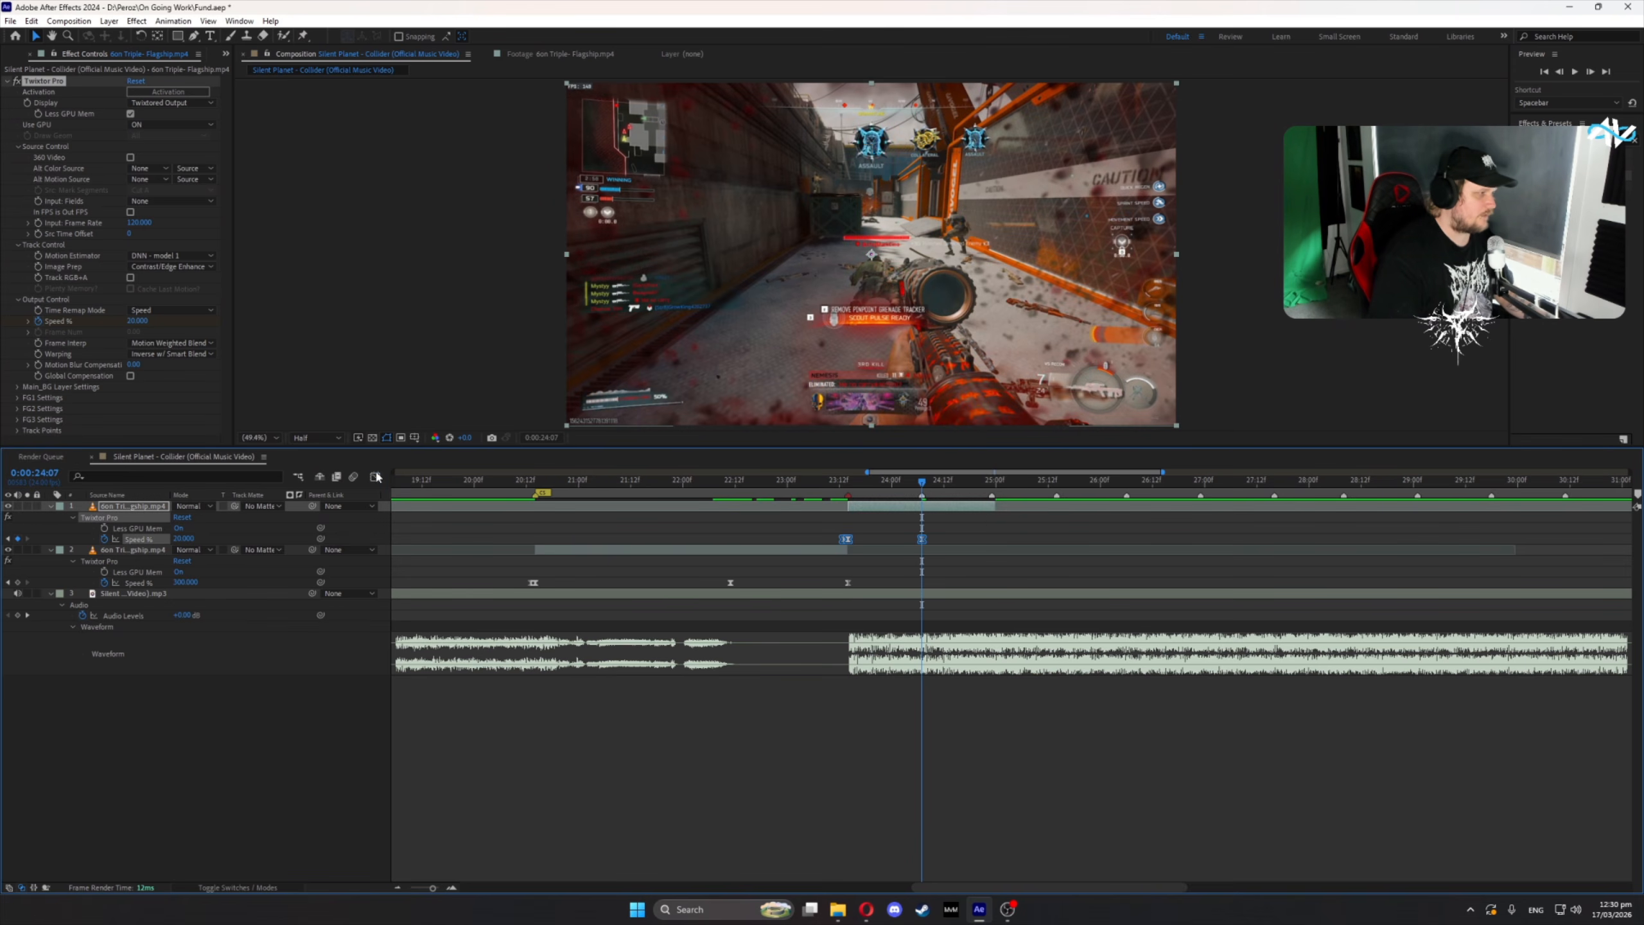
{"action": "left_click", "coordinate": [376, 477]}
{"action": "left_click_drag", "start_coordinate": [980, 778], "coordinate": [690, 821]}
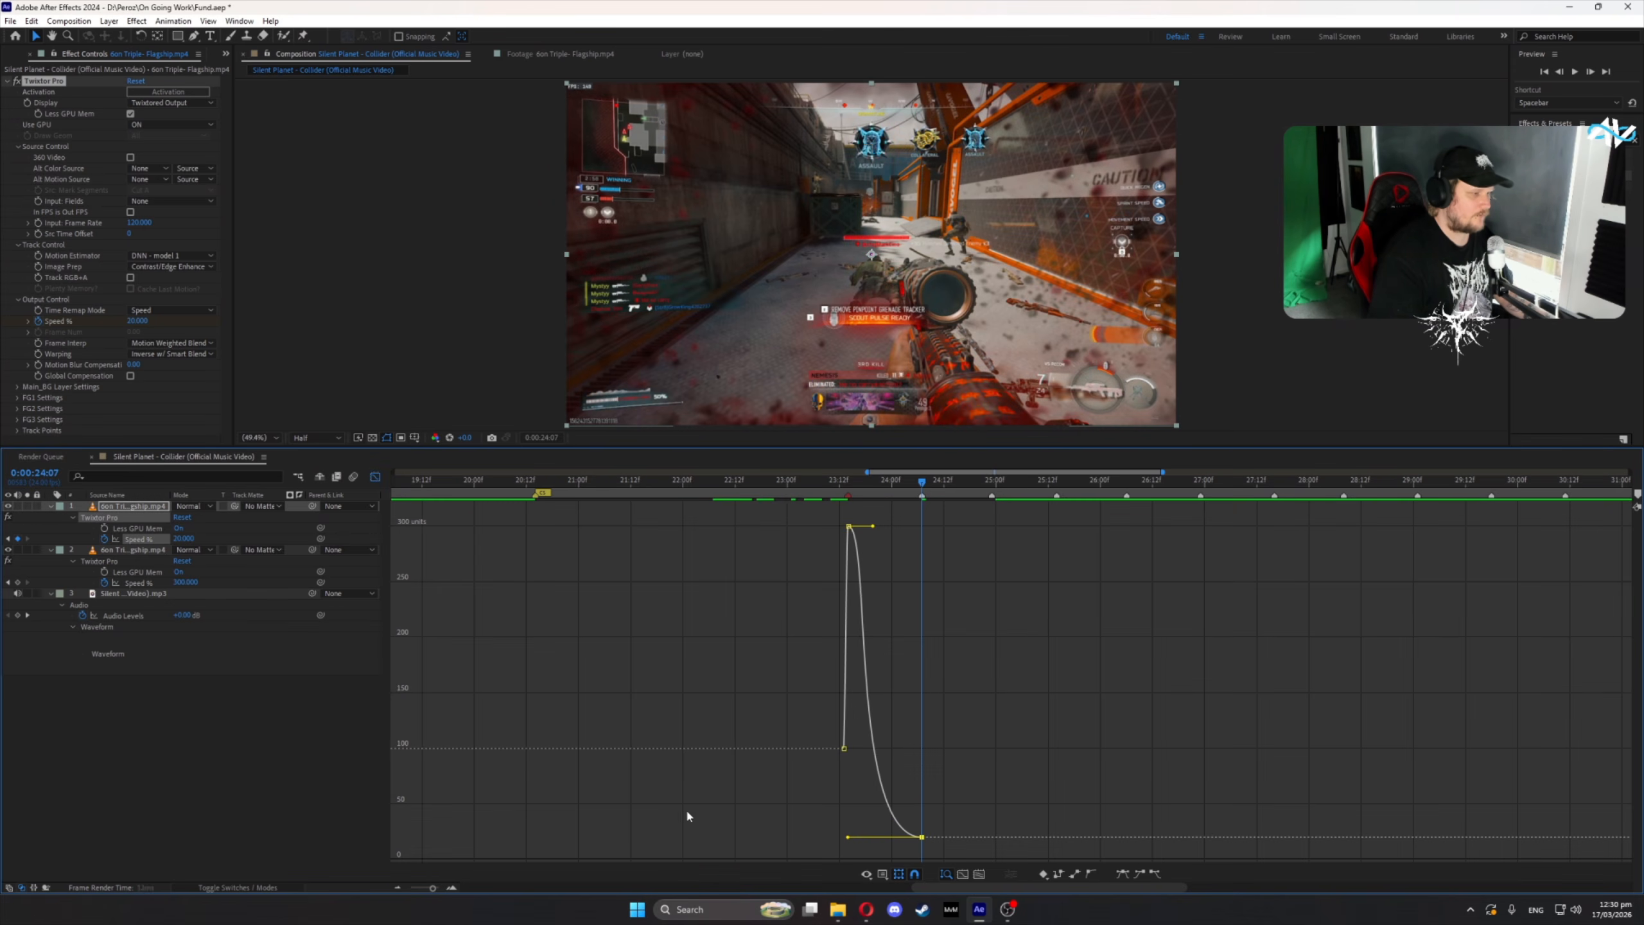
{"action": "mouse_move", "coordinate": [874, 526]}
{"action": "left_mouse_down"}
{"action": "mouse_move", "coordinate": [849, 526]}
{"action": "mouse_move", "coordinate": [844, 497]}
{"action": "mouse_move", "coordinate": [872, 498]}
{"action": "left_mouse_up"}
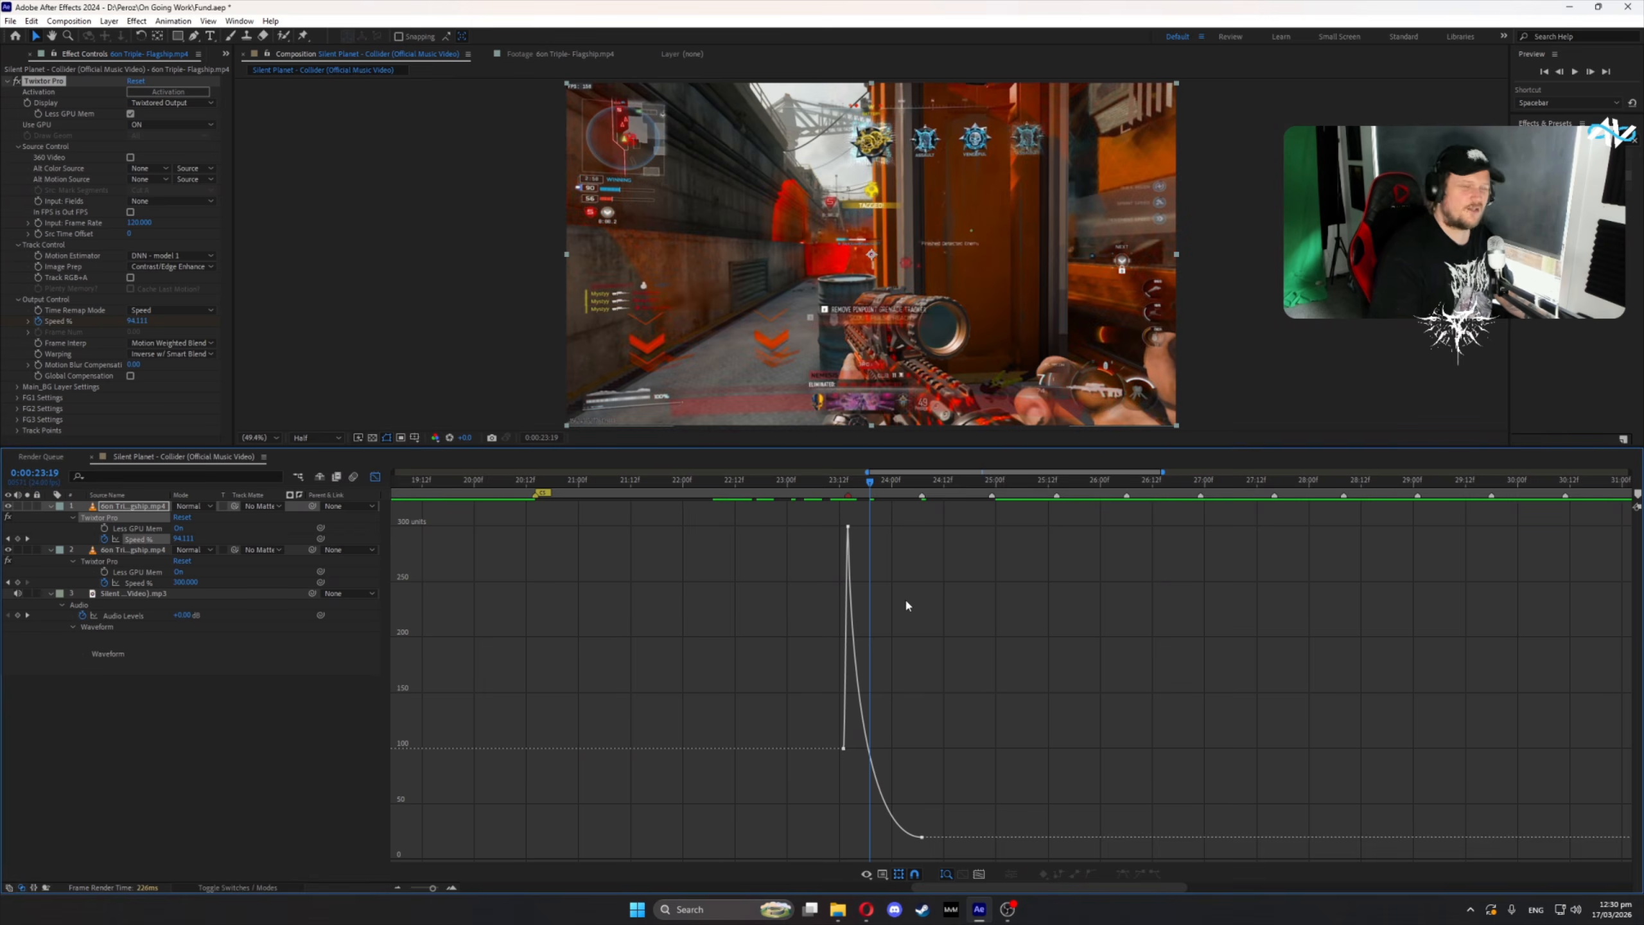
- Lower the second part's Speed % keyframe at 0:00:24:07 to 10 and add a keyframe of 100 at 0:00:24:23
{"action": "left_click_drag", "start_coordinate": [847, 483], "coordinate": [915, 515]}
{"action": "type", "text": "0"}
{"action": "key", "text": "Return"}
{"action": "left_click", "coordinate": [992, 480]}
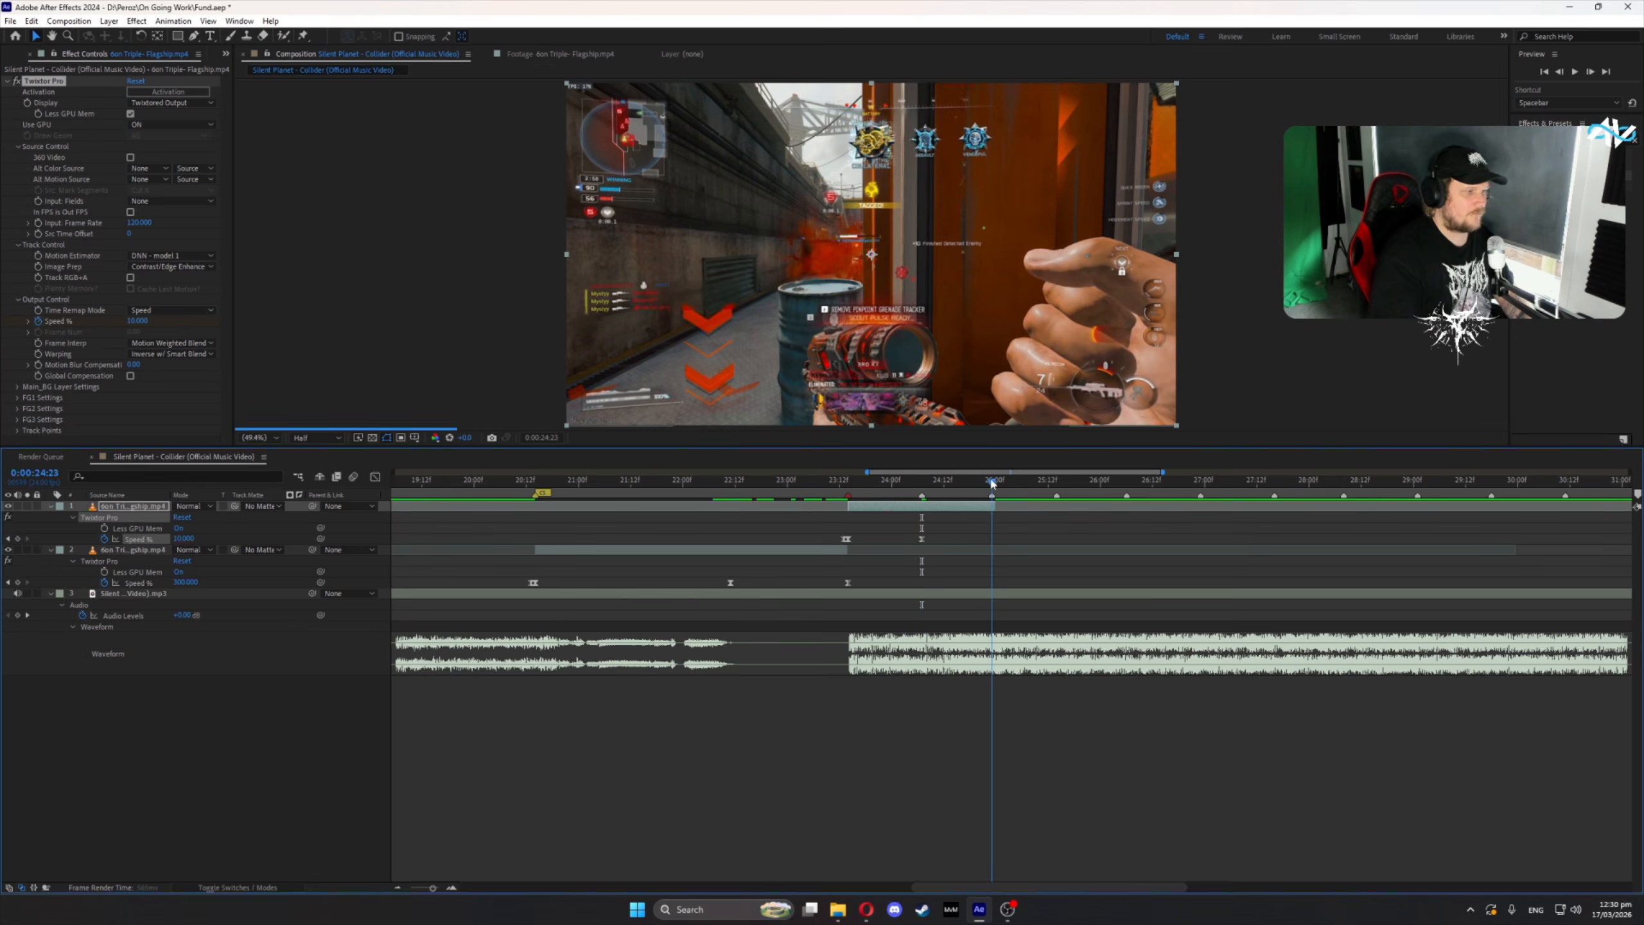
{"action": "left_click", "coordinate": [183, 538]}
{"action": "type", "text": "100"}
{"action": "key", "text": "Return"}
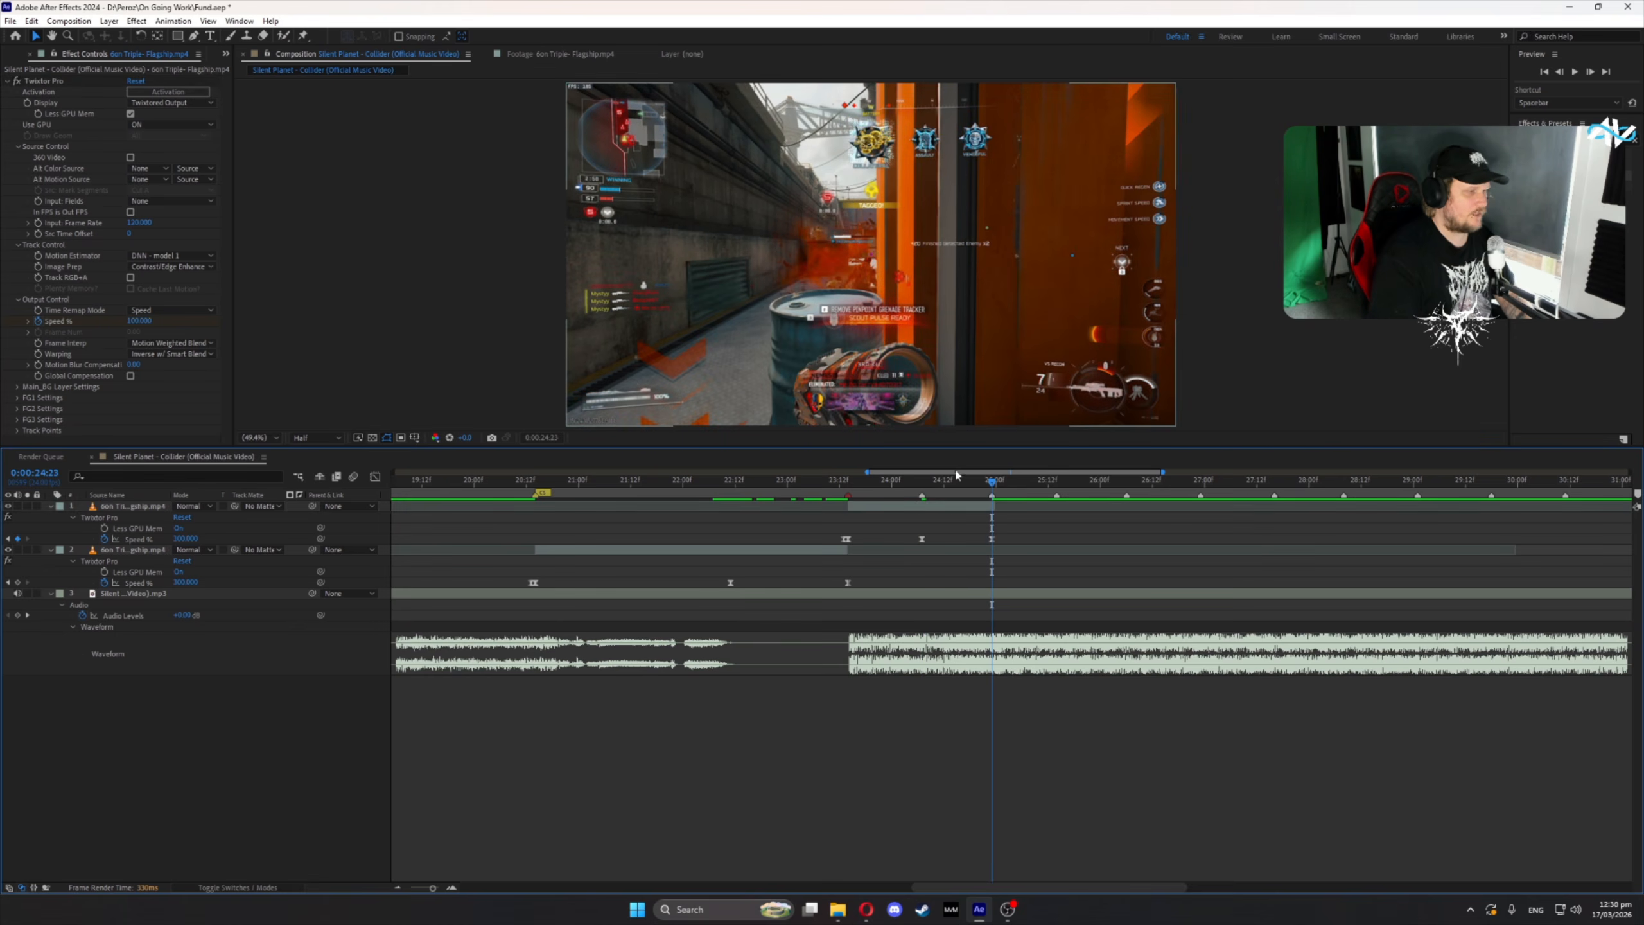
- Ease the keyframe at 0:00:24:23, steepen the graph curve's rise into it and check the slowed footage
{"action": "left_click_drag", "start_coordinate": [880, 541], "coordinate": [459, 484]}
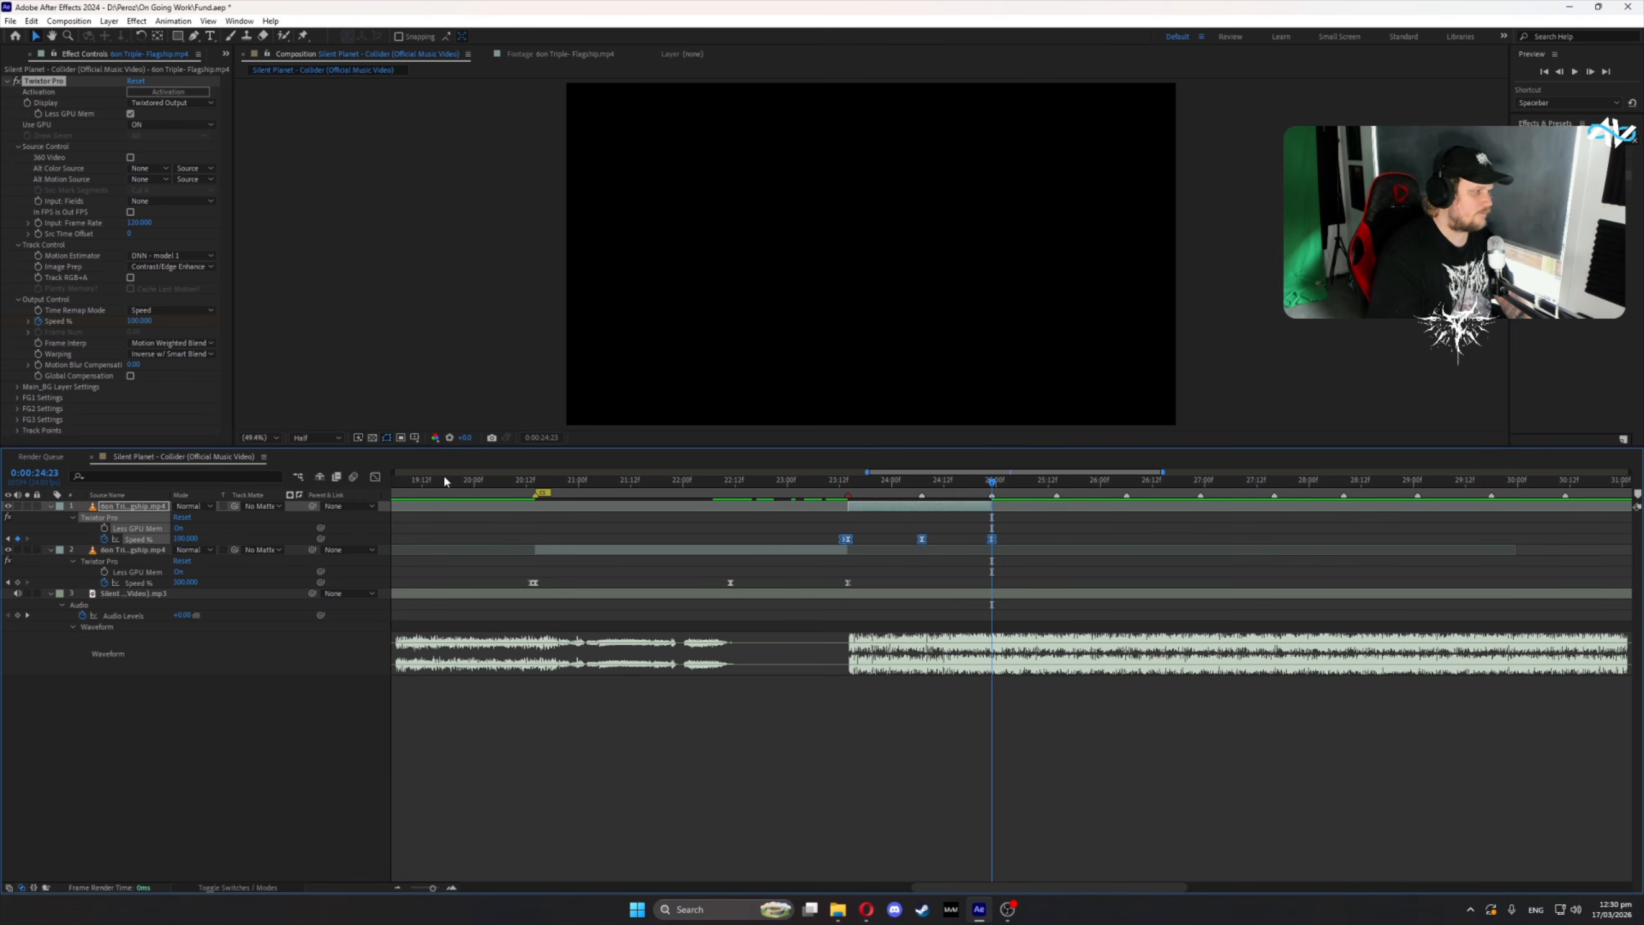
{"action": "left_click", "coordinate": [375, 479]}
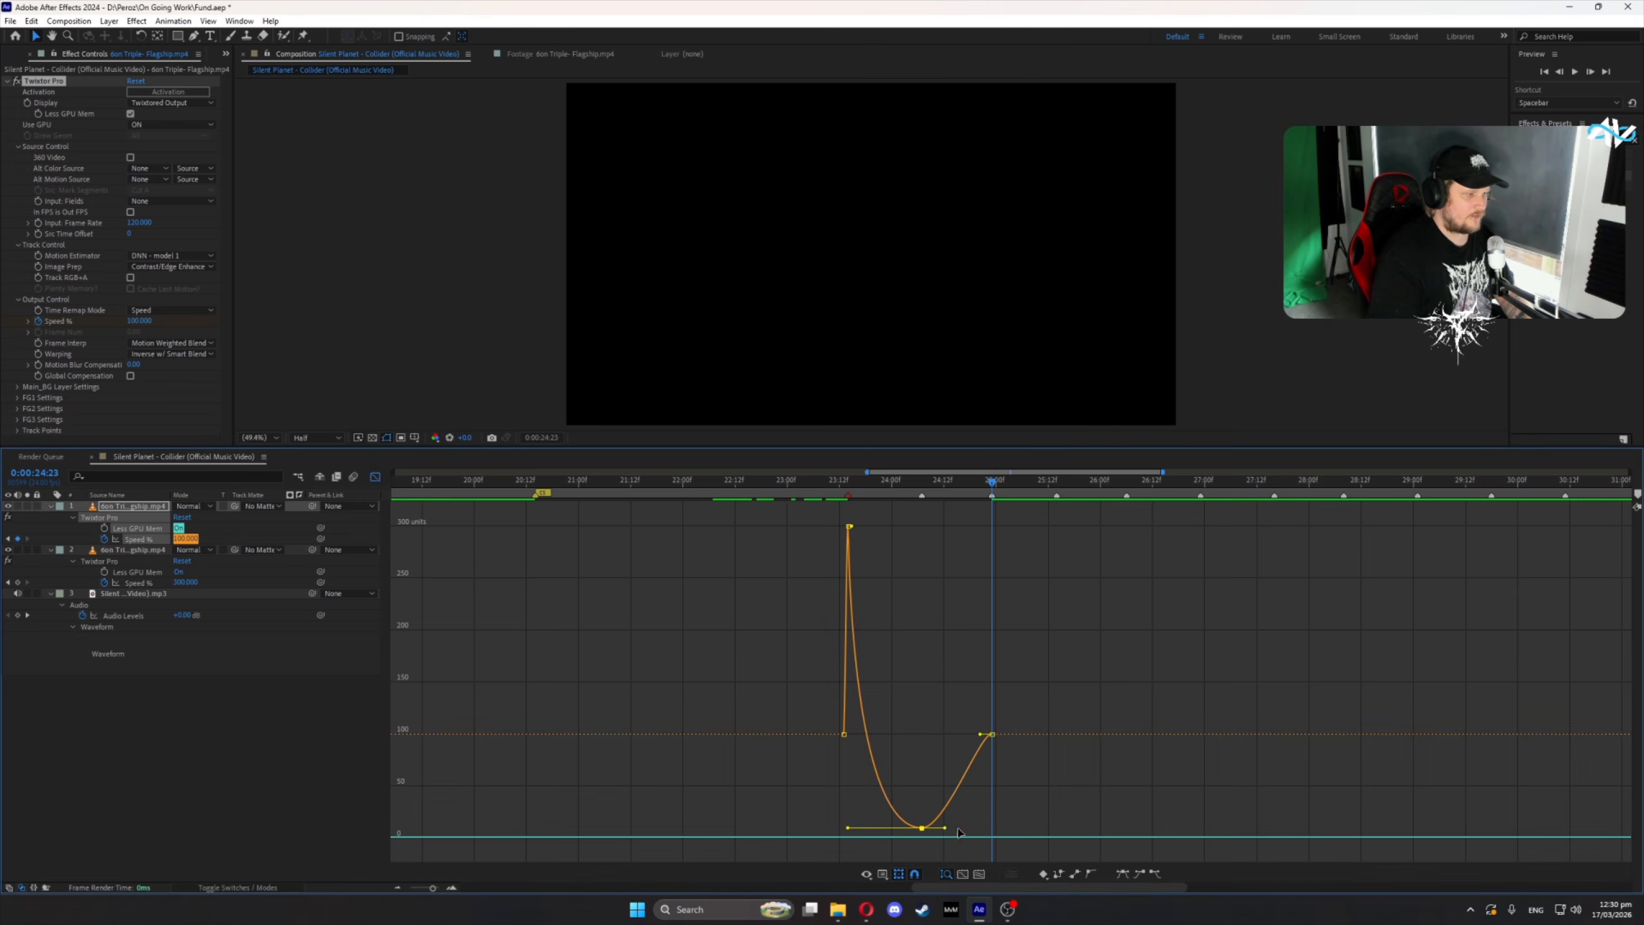
{"action": "left_click", "coordinate": [1038, 735]}
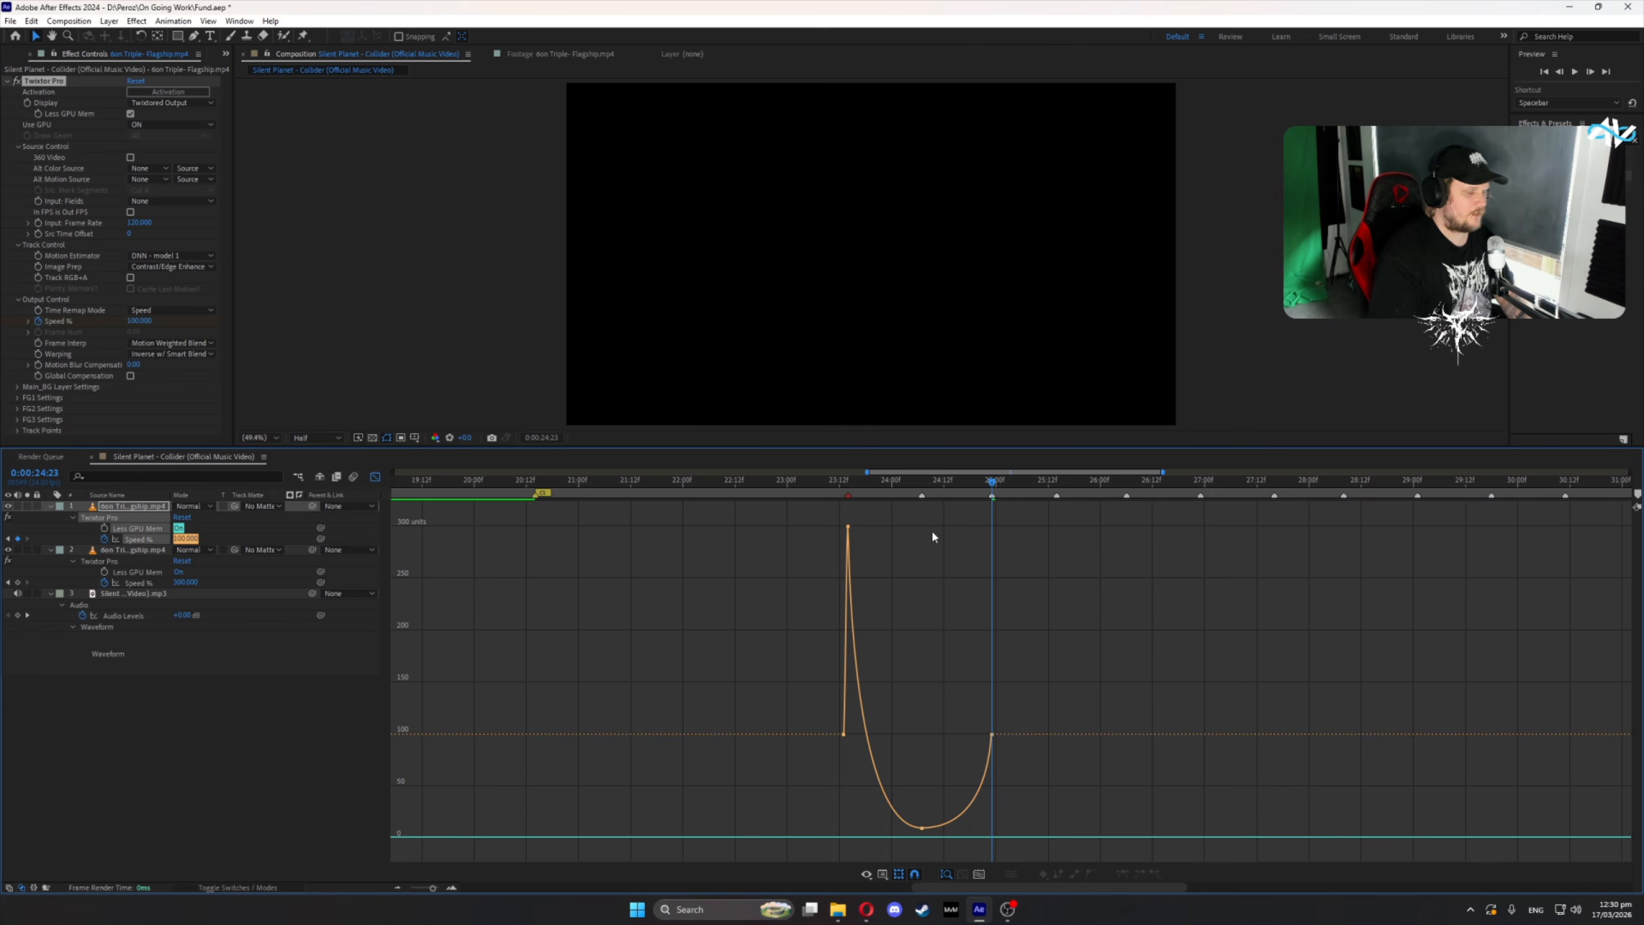
{"action": "left_click", "coordinate": [905, 486]}
{"action": "left_click_drag", "start_coordinate": [908, 486], "coordinate": [955, 511]}
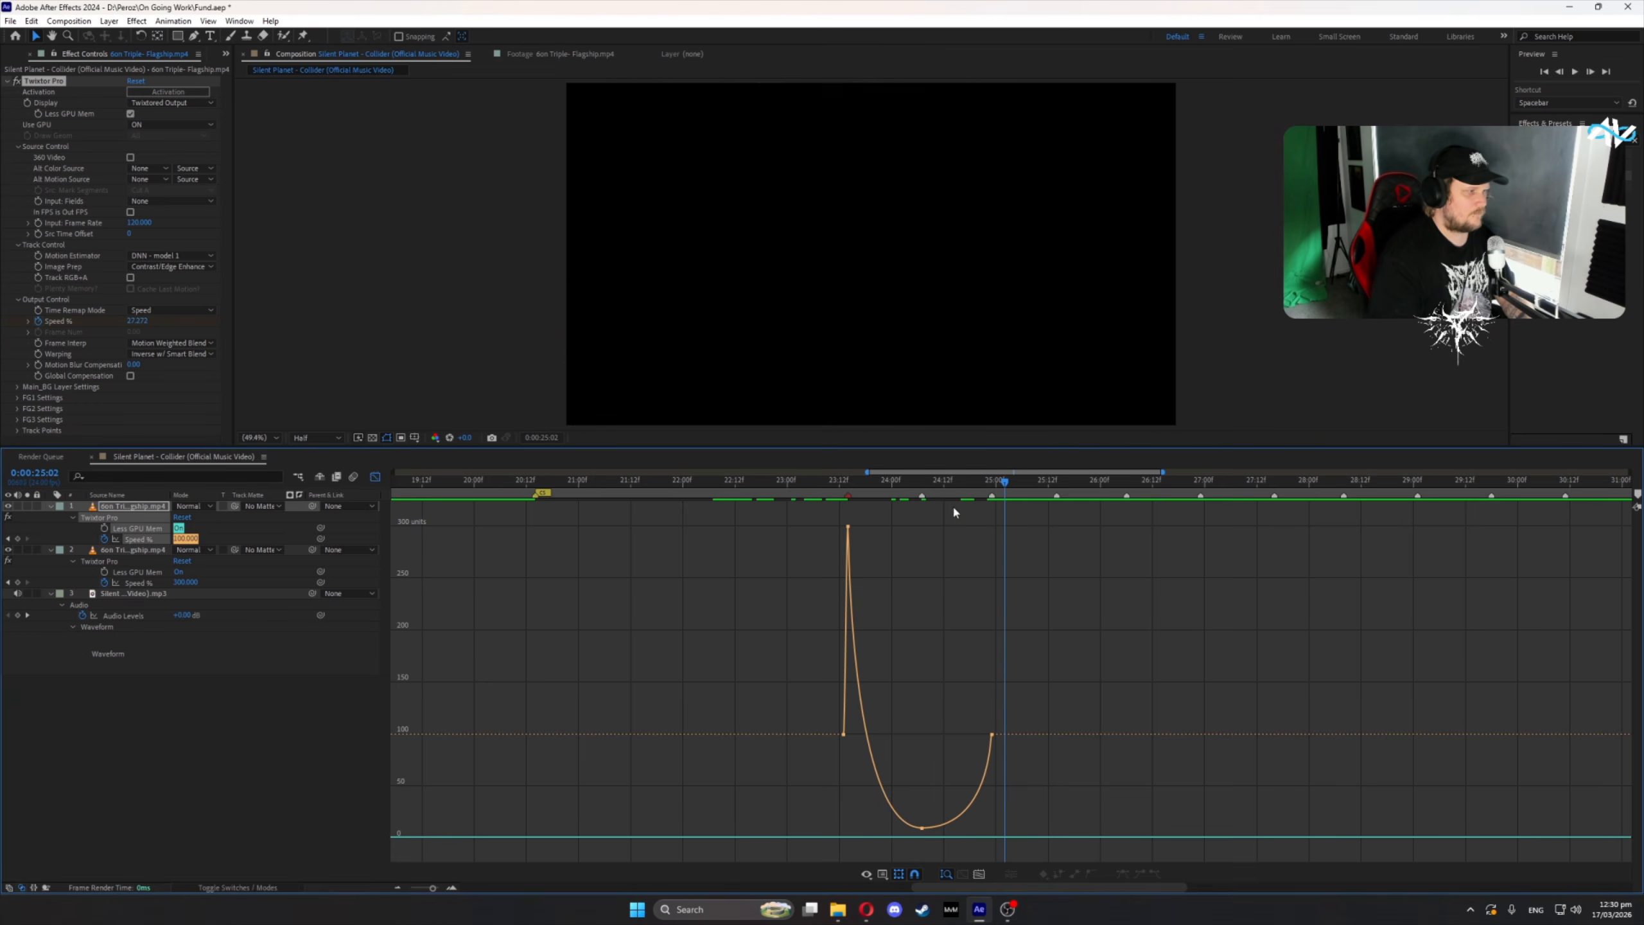
- Return to the layer bars, show the project files and import the Recon sound effects from File Explorer into the SFX folder
{"action": "left_click", "coordinate": [353, 477]}
{"action": "key", "text": "ctrl+0"}
{"action": "left_click", "coordinate": [844, 912]}
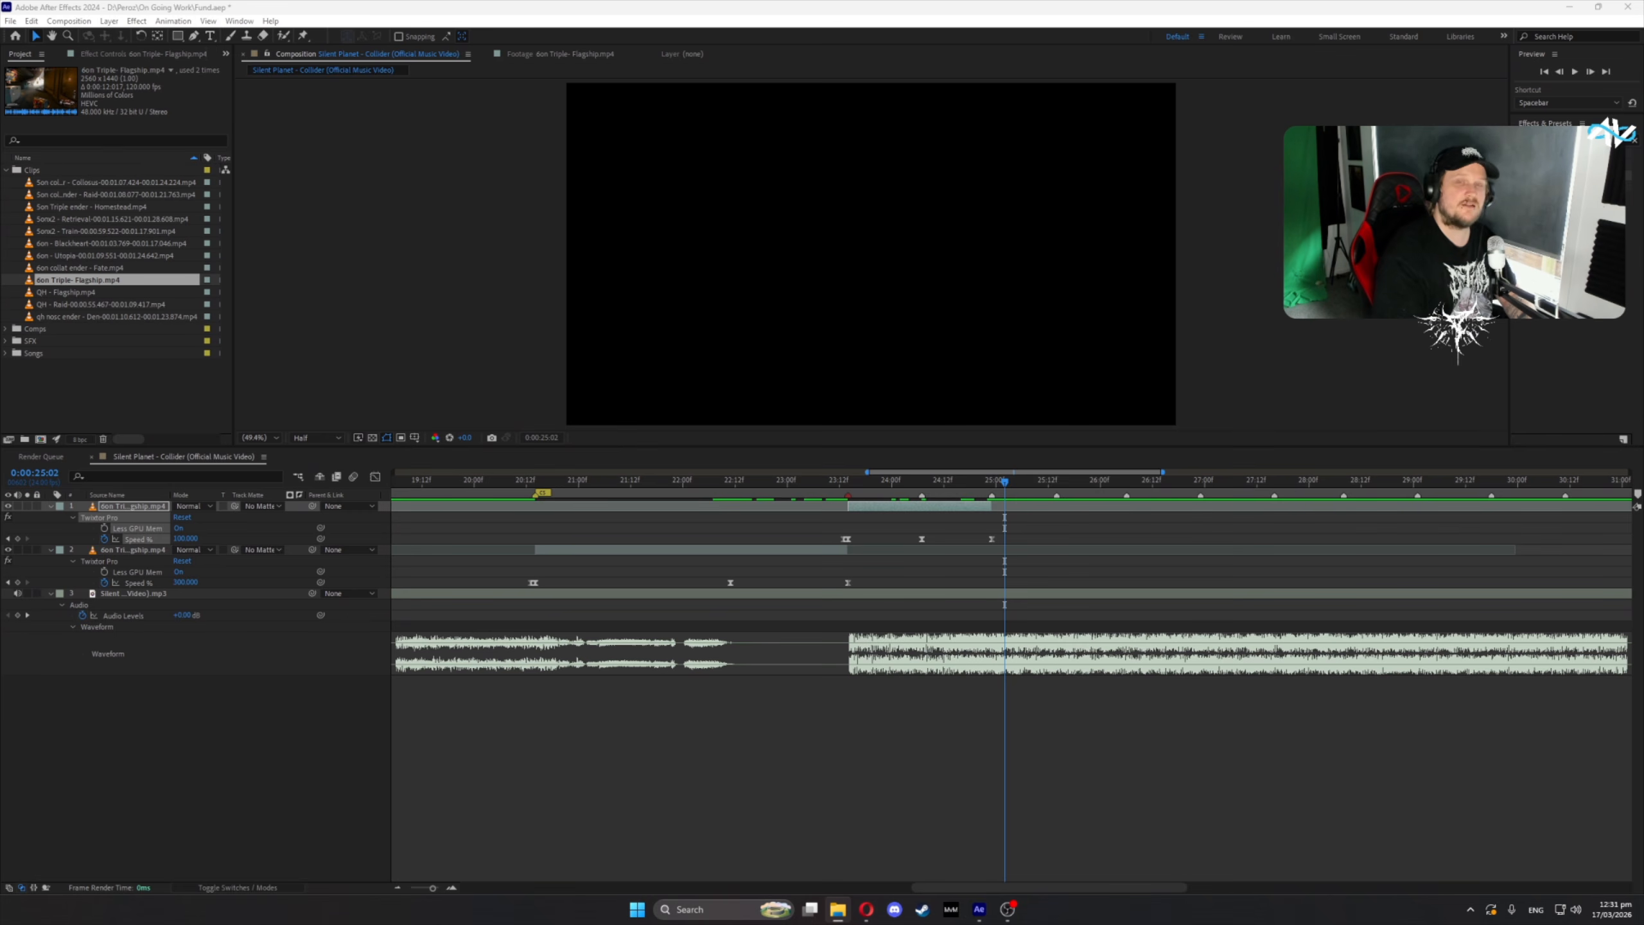
{"action": "left_click", "coordinate": [895, 910]}
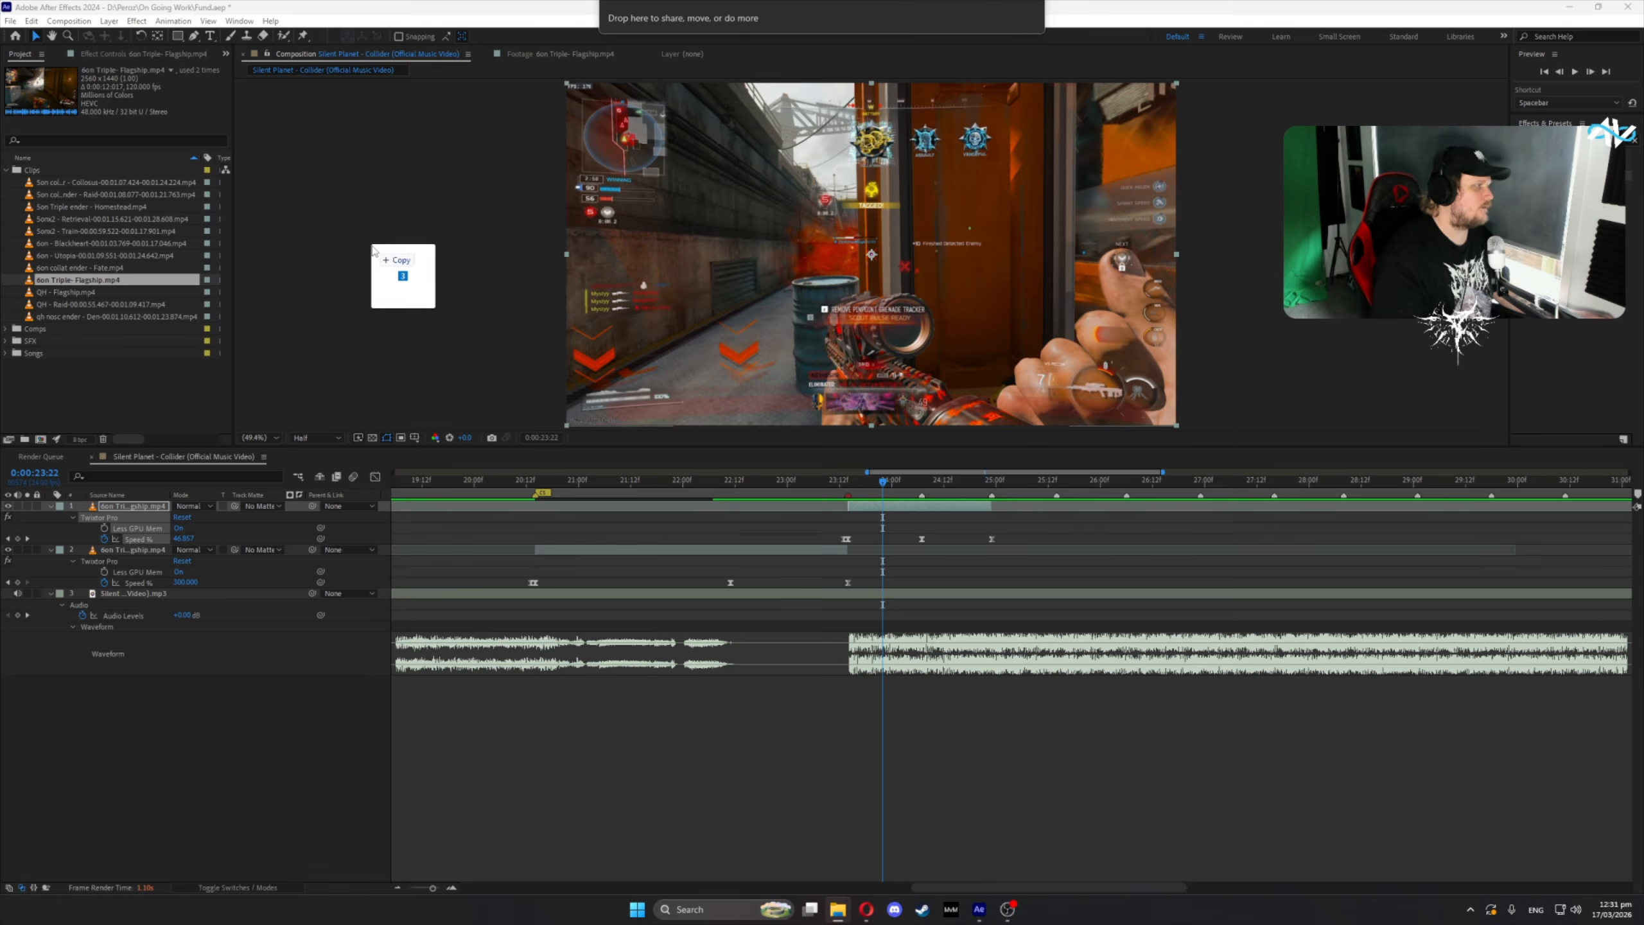
{"action": "left_click_drag", "start_coordinate": [391, 254], "coordinate": [67, 341]}
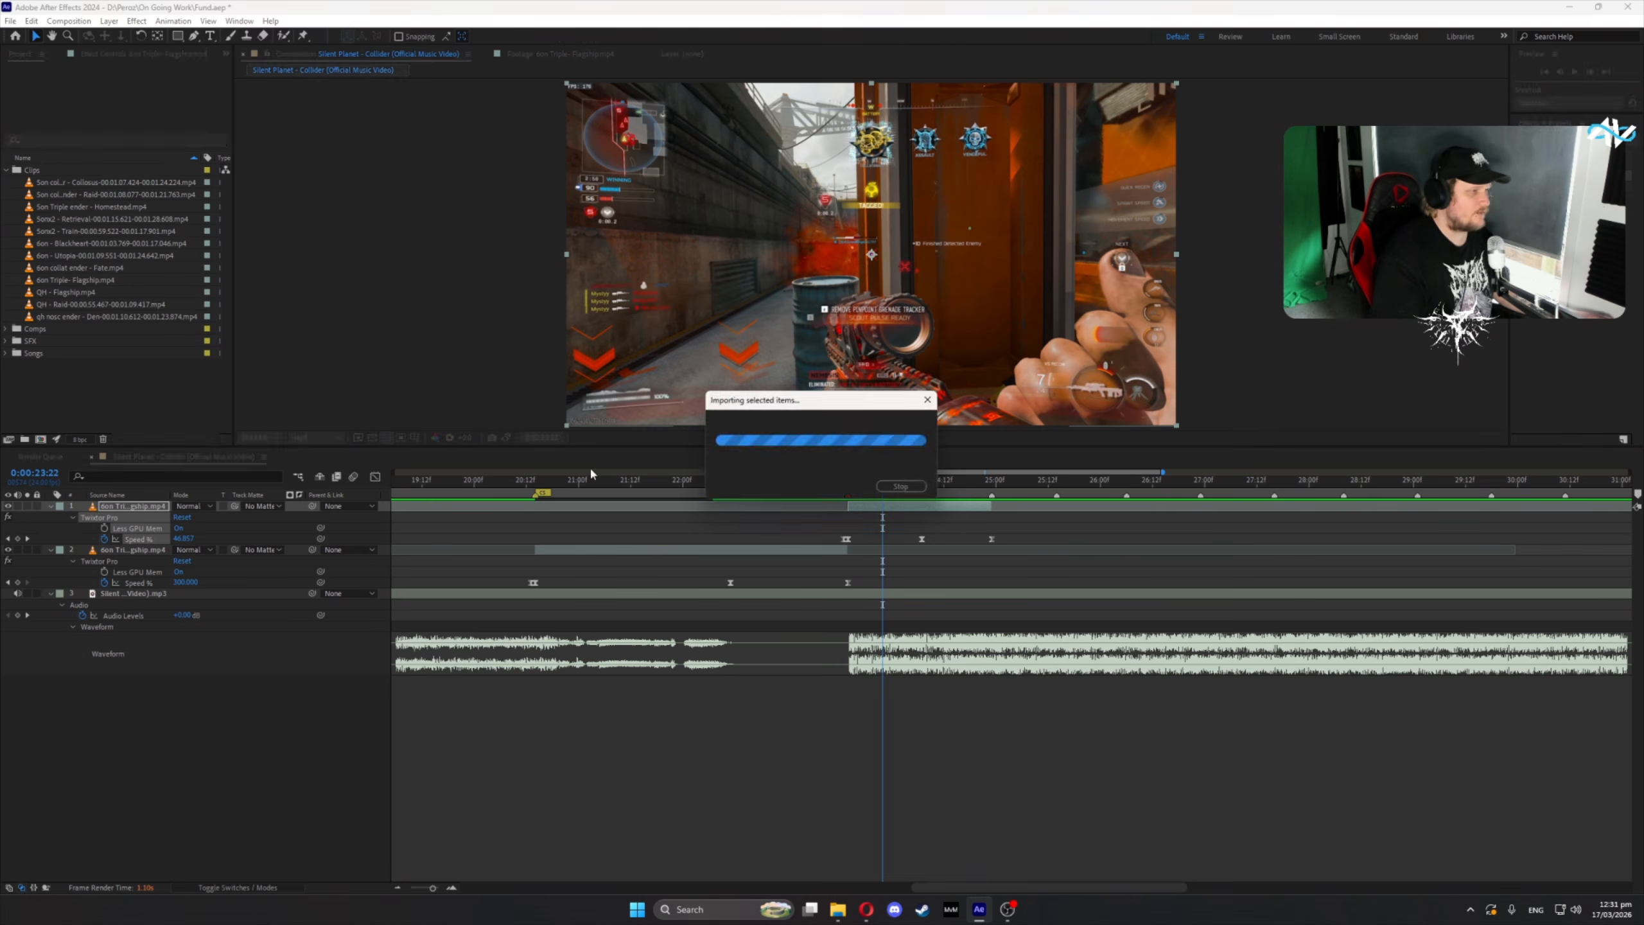
- Add Recon Hit.mp3 from the SFX folder to the composition between the clips and the song, near 0:00:23:14
{"action": "left_click", "coordinate": [72, 378]}
{"action": "key", "text": "Up"}
{"action": "key", "text": "Up"}
{"action": "left_click", "coordinate": [116, 409]}
{"action": "left_click", "coordinate": [68, 369]}
{"action": "left_click", "coordinate": [61, 381]}
{"action": "left_click_drag", "start_coordinate": [61, 387], "coordinate": [851, 592]}
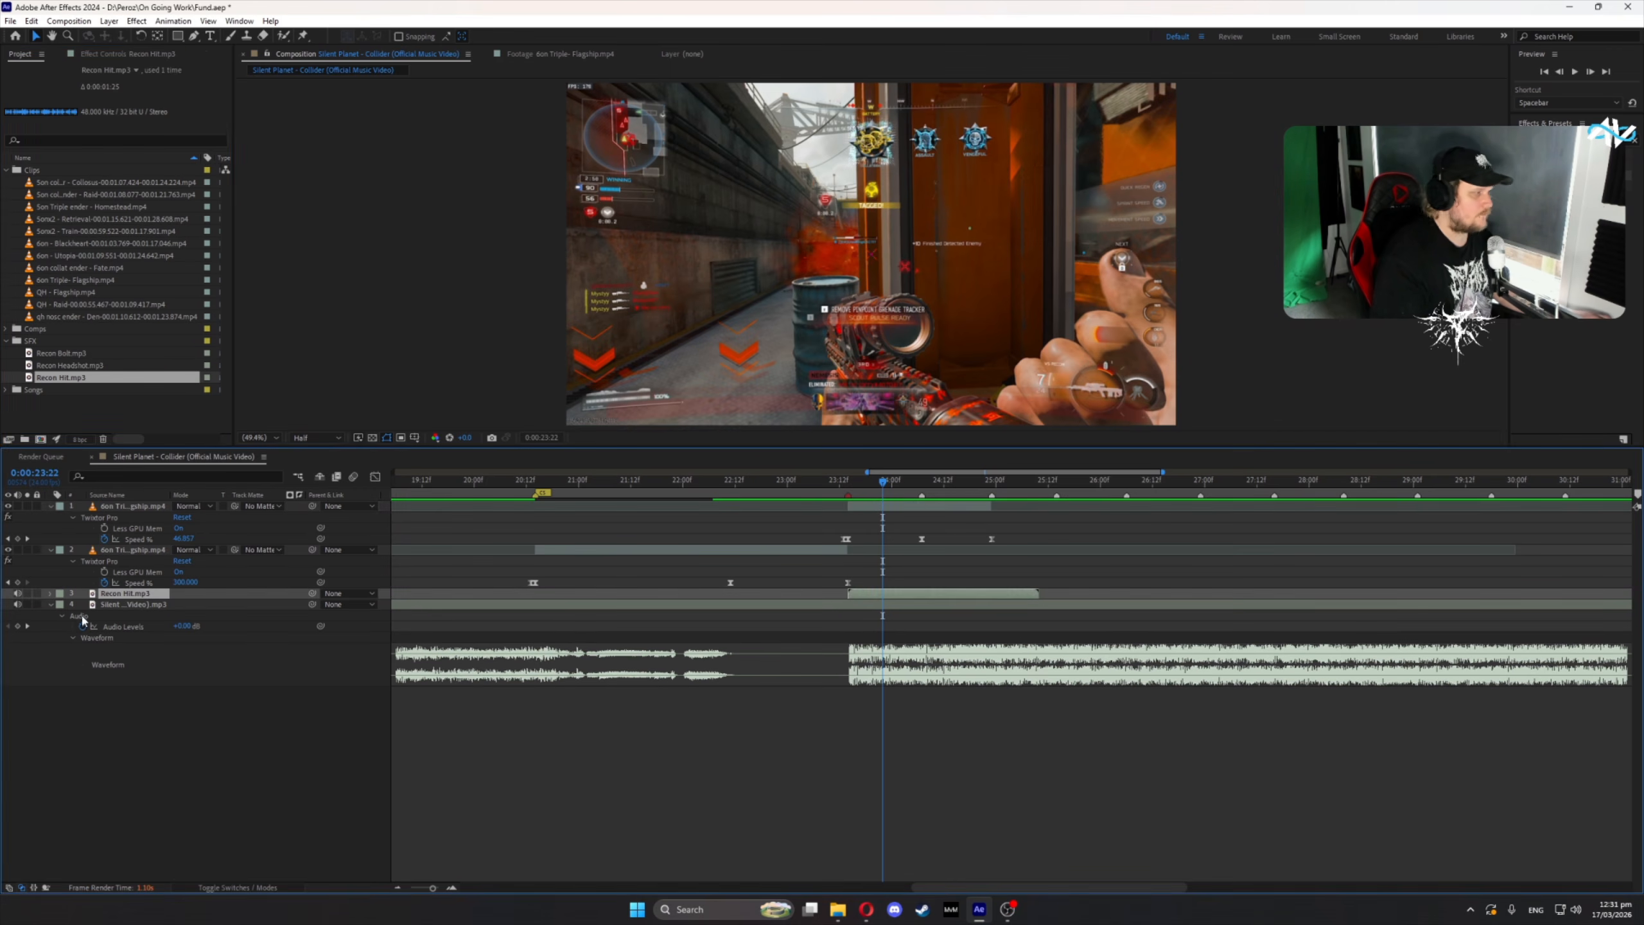
- Show the Recon Hit.mp3 waveform and align the shot sound with the beat at 0:00:23:14
{"action": "left_click", "coordinate": [51, 593]}
{"action": "left_click", "coordinate": [61, 605]}
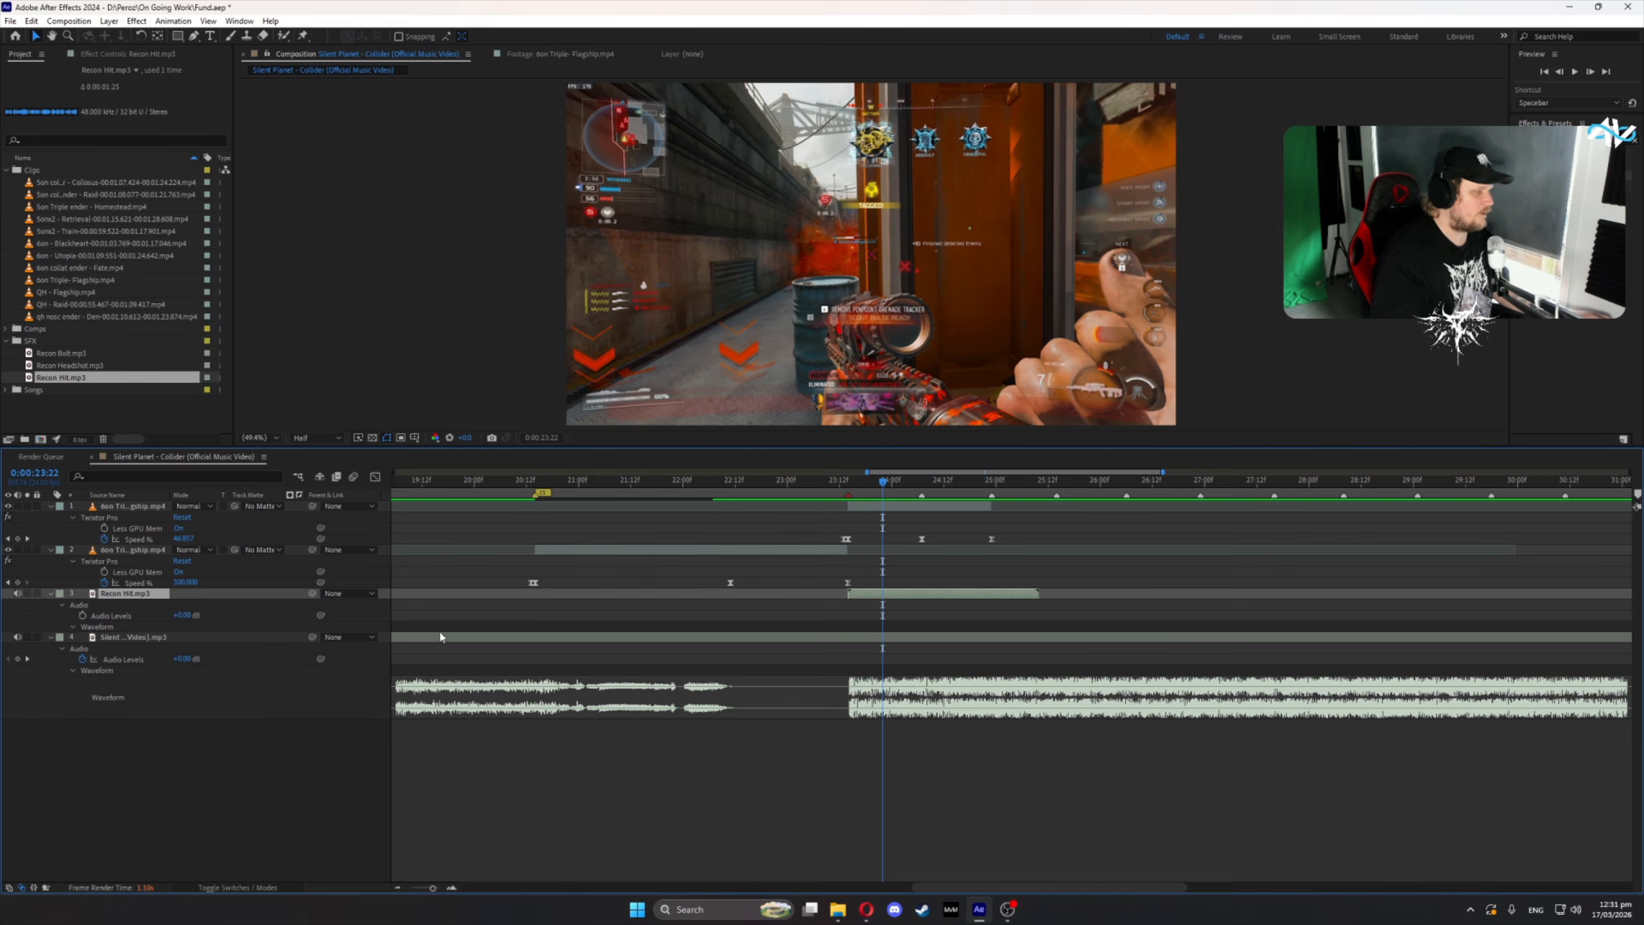
{"action": "left_click", "coordinate": [73, 627]}
{"action": "left_click", "coordinate": [850, 485]}
{"action": "left_click_drag", "start_coordinate": [880, 595], "coordinate": [875, 597]}
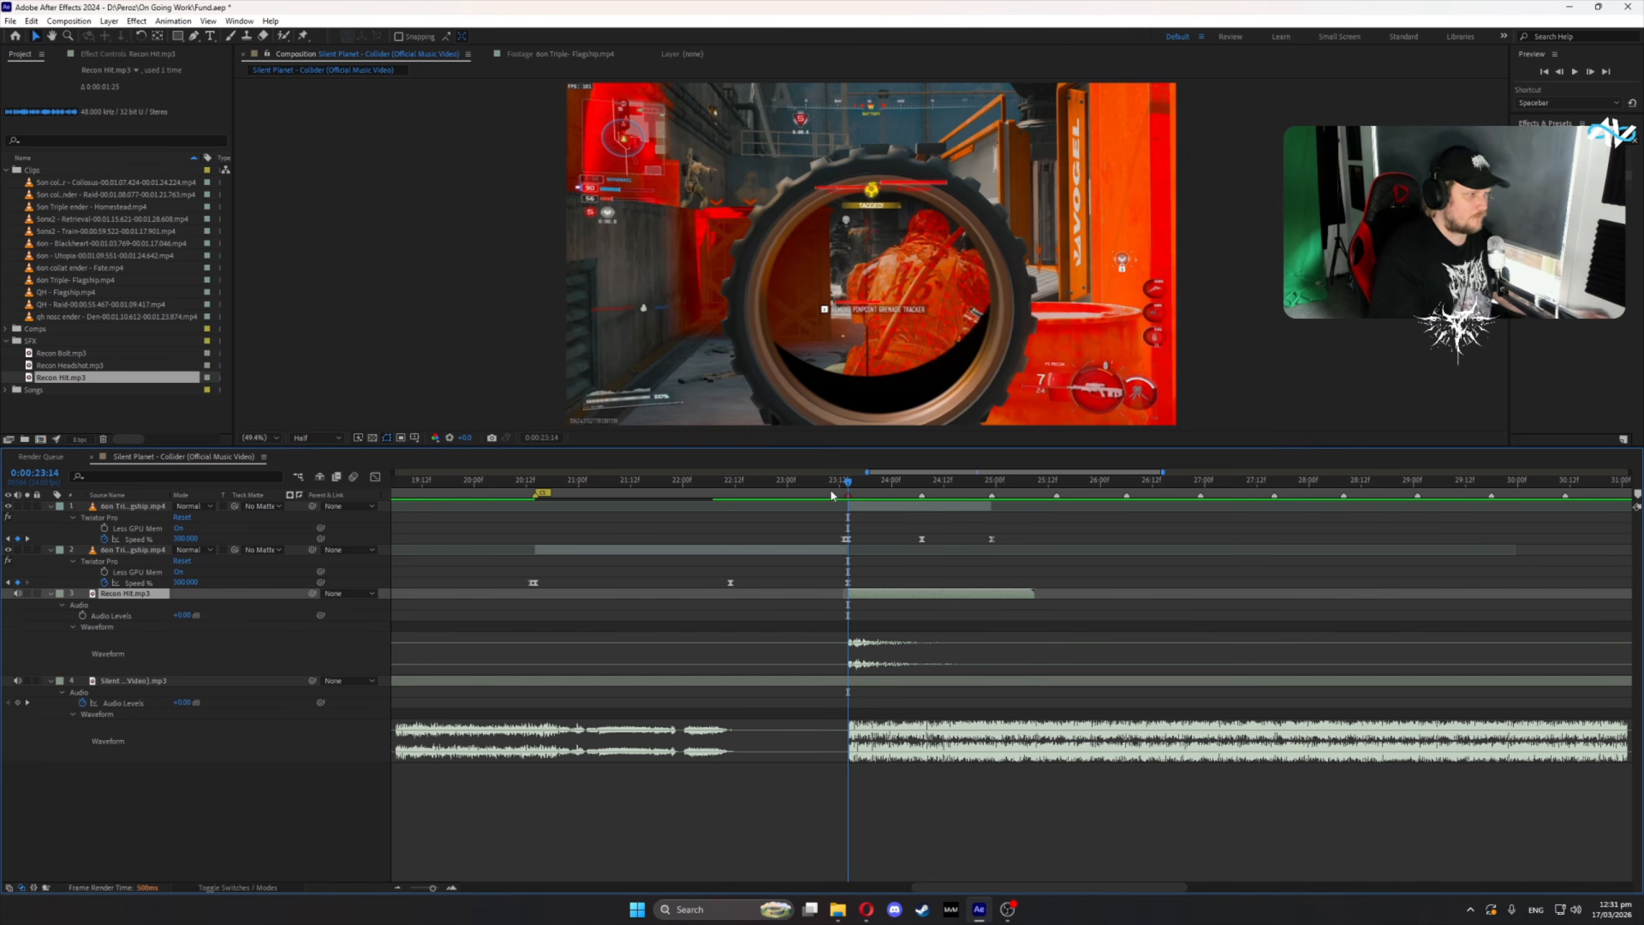
- Play the synced clips and hit sound from about 0:00:22:13
{"action": "left_click", "coordinate": [764, 479]}
{"action": "left_click", "coordinate": [935, 669]}
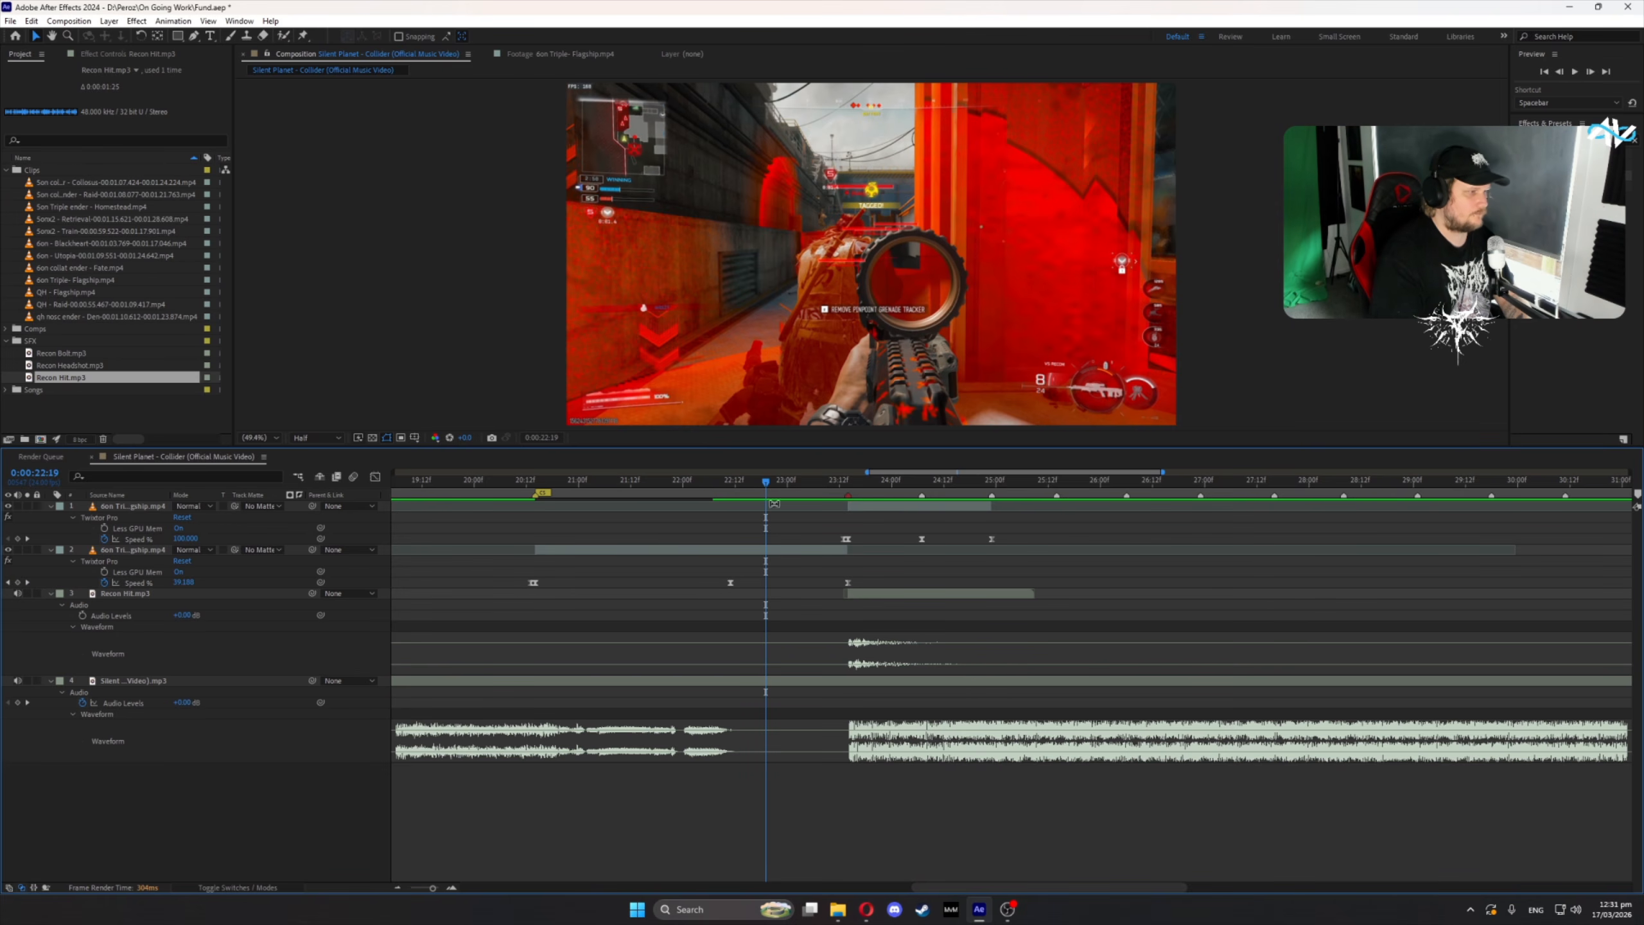
{"action": "left_click", "coordinate": [736, 482]}
{"action": "key", "text": "space"}
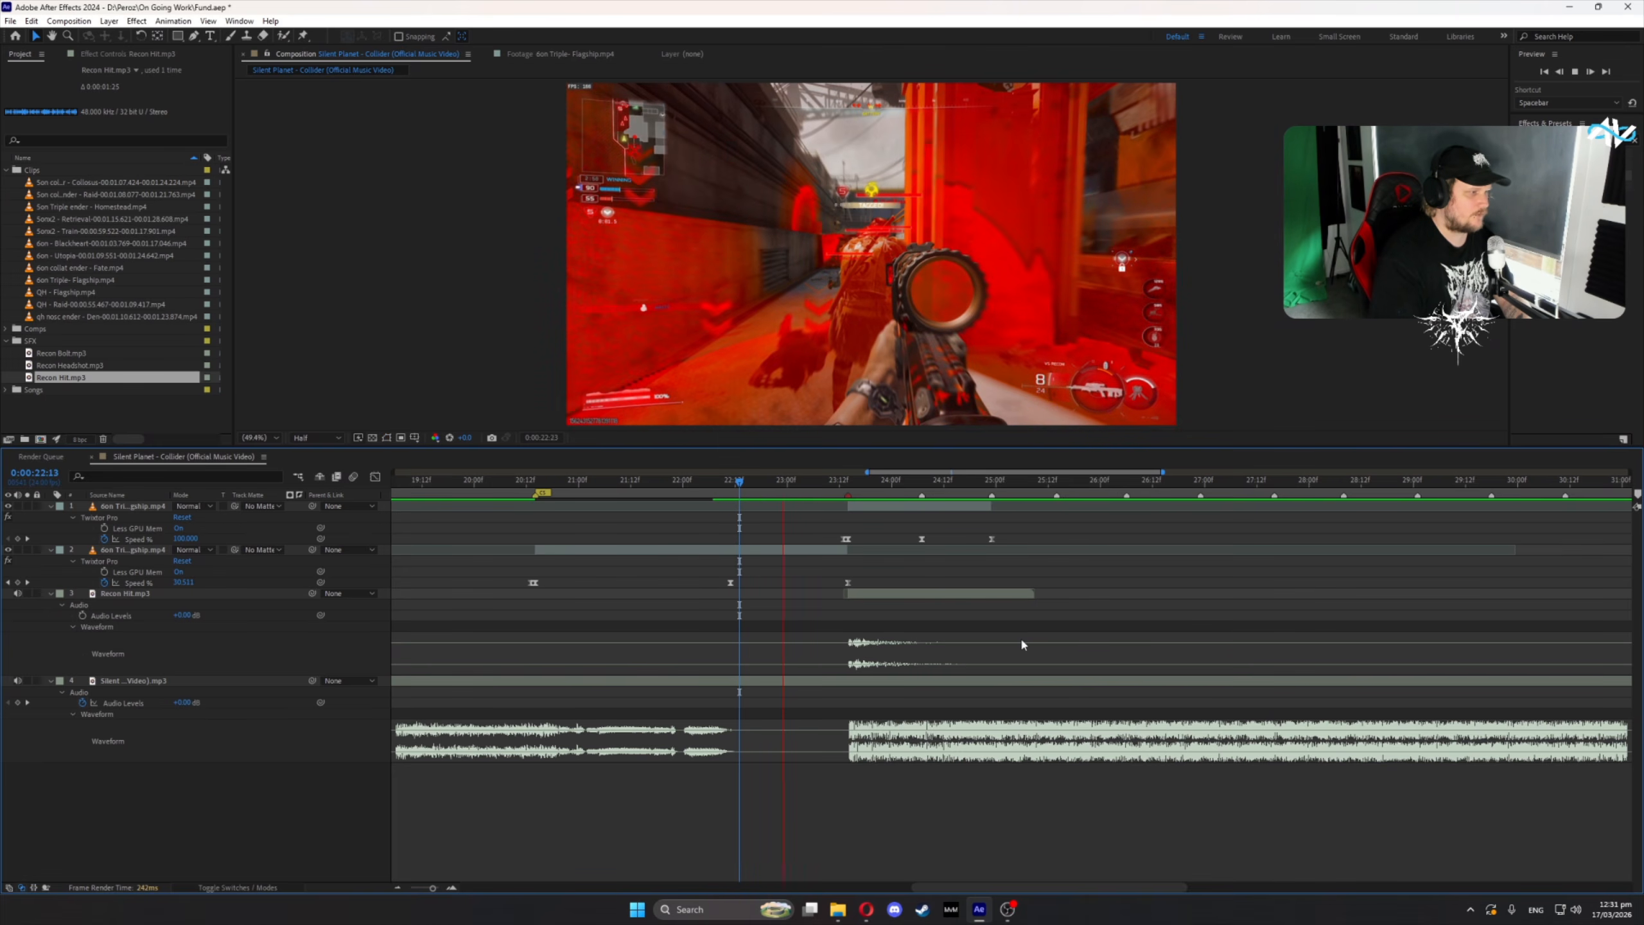
- Replay the synced clips and hit sound from about 0:00:23:01
{"action": "key", "text": "space"}
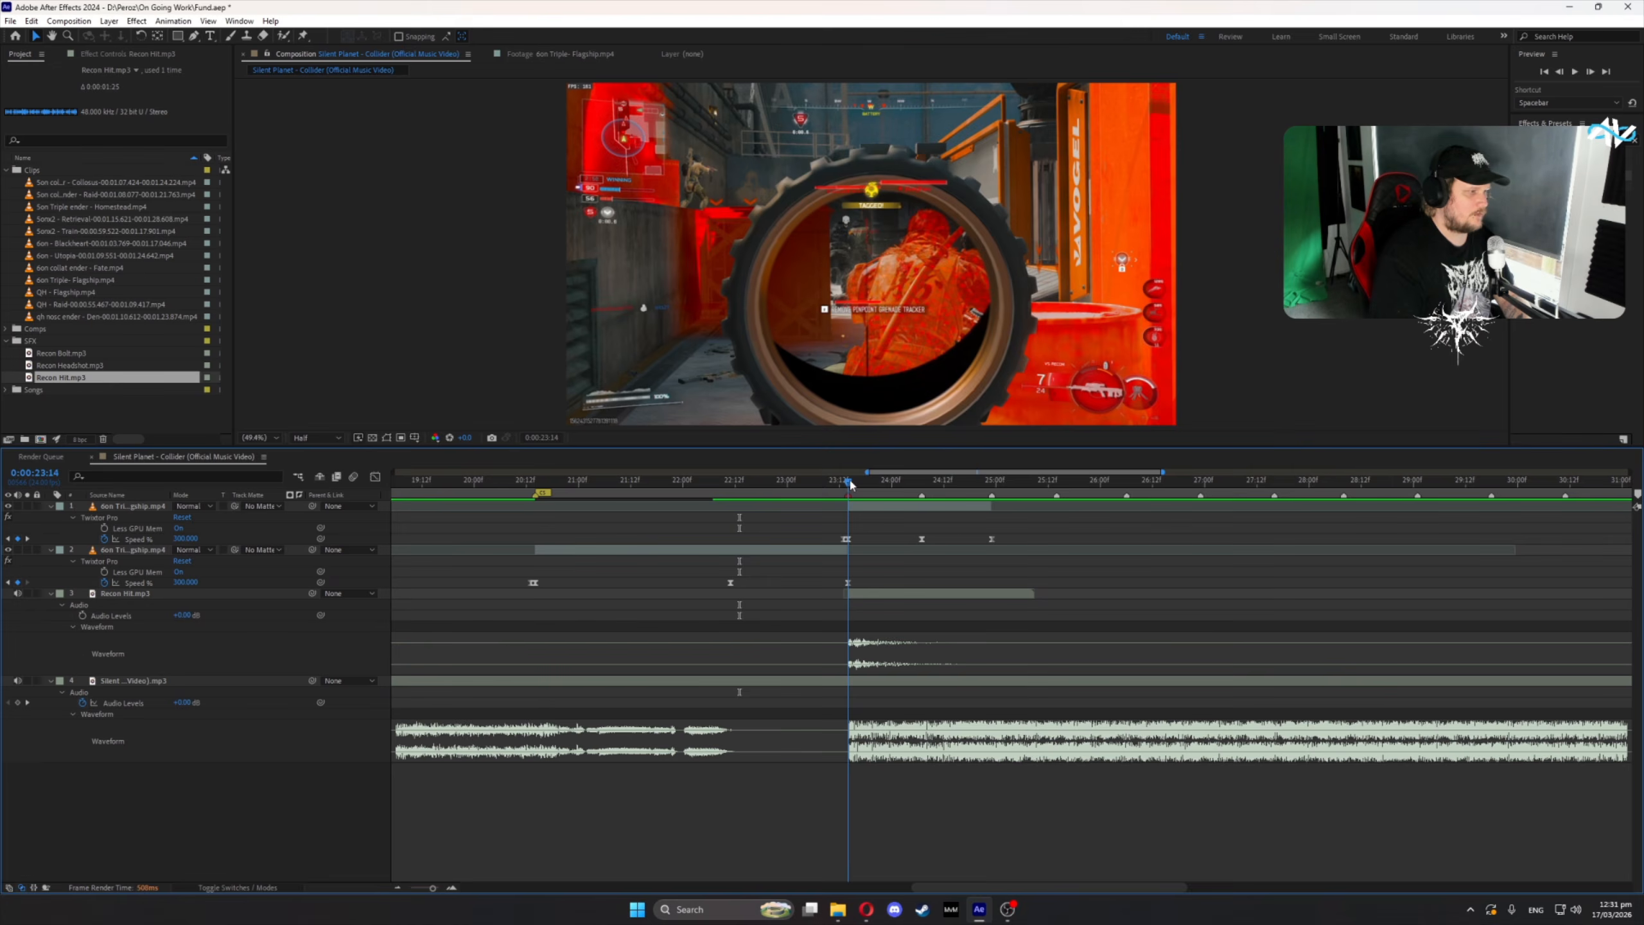
{"action": "left_click", "coordinate": [793, 491]}
{"action": "key", "text": "space"}
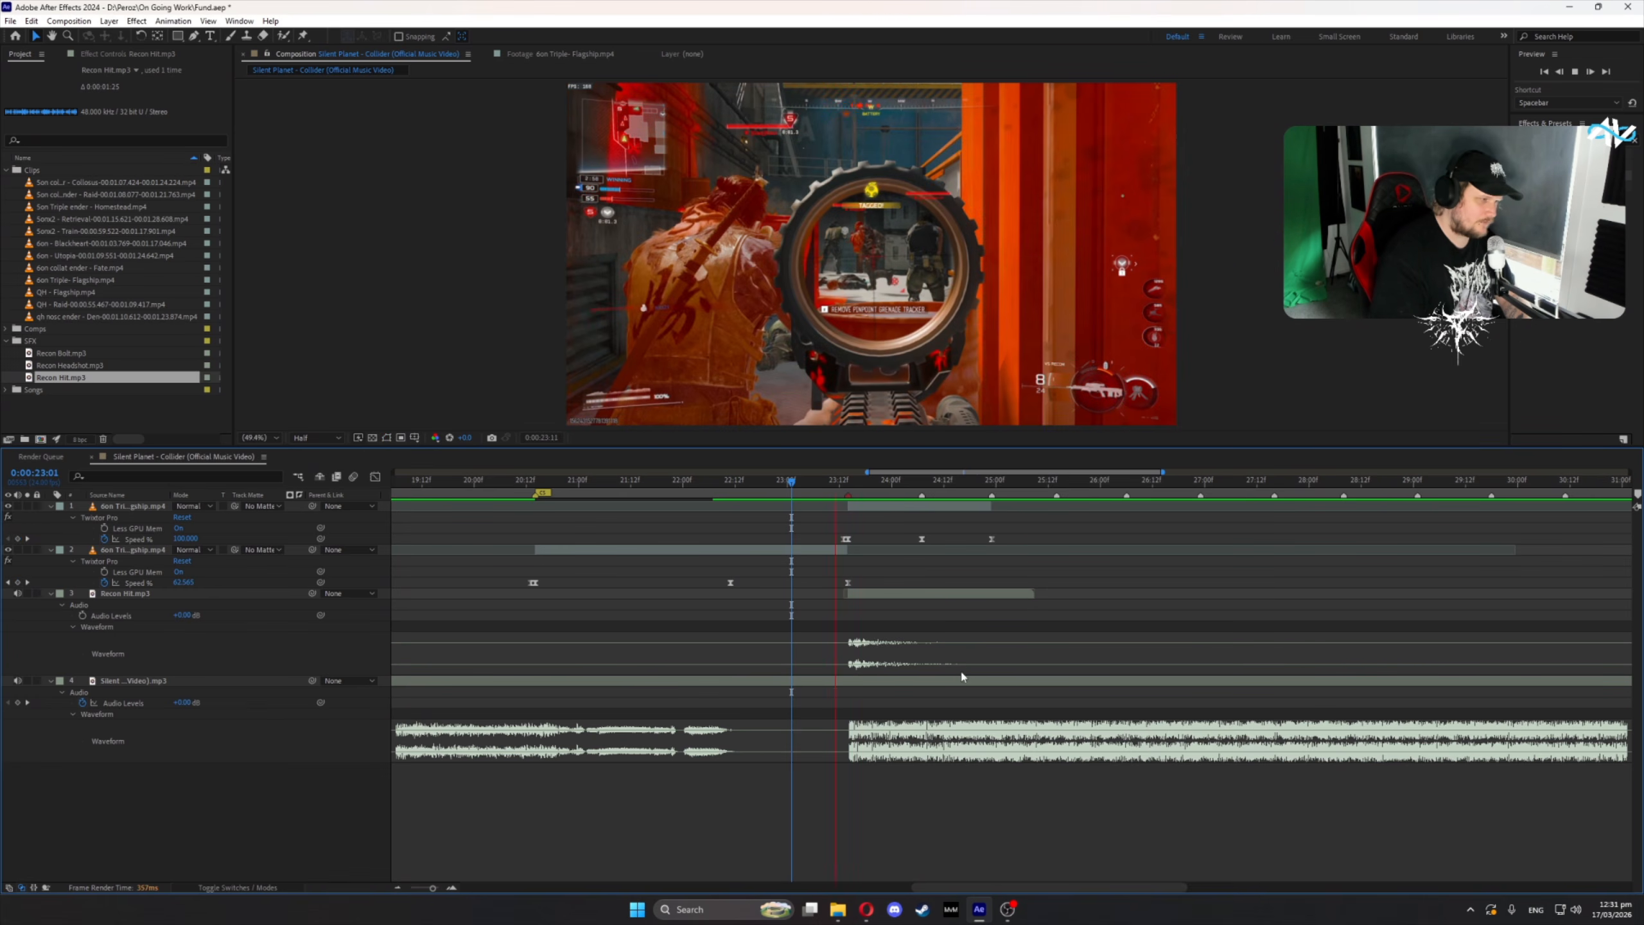
- Apply the Bass & Treble effect to the Recon Hit.mp3 layer and set its Treble to 100
{"action": "left_click", "coordinate": [910, 595]}
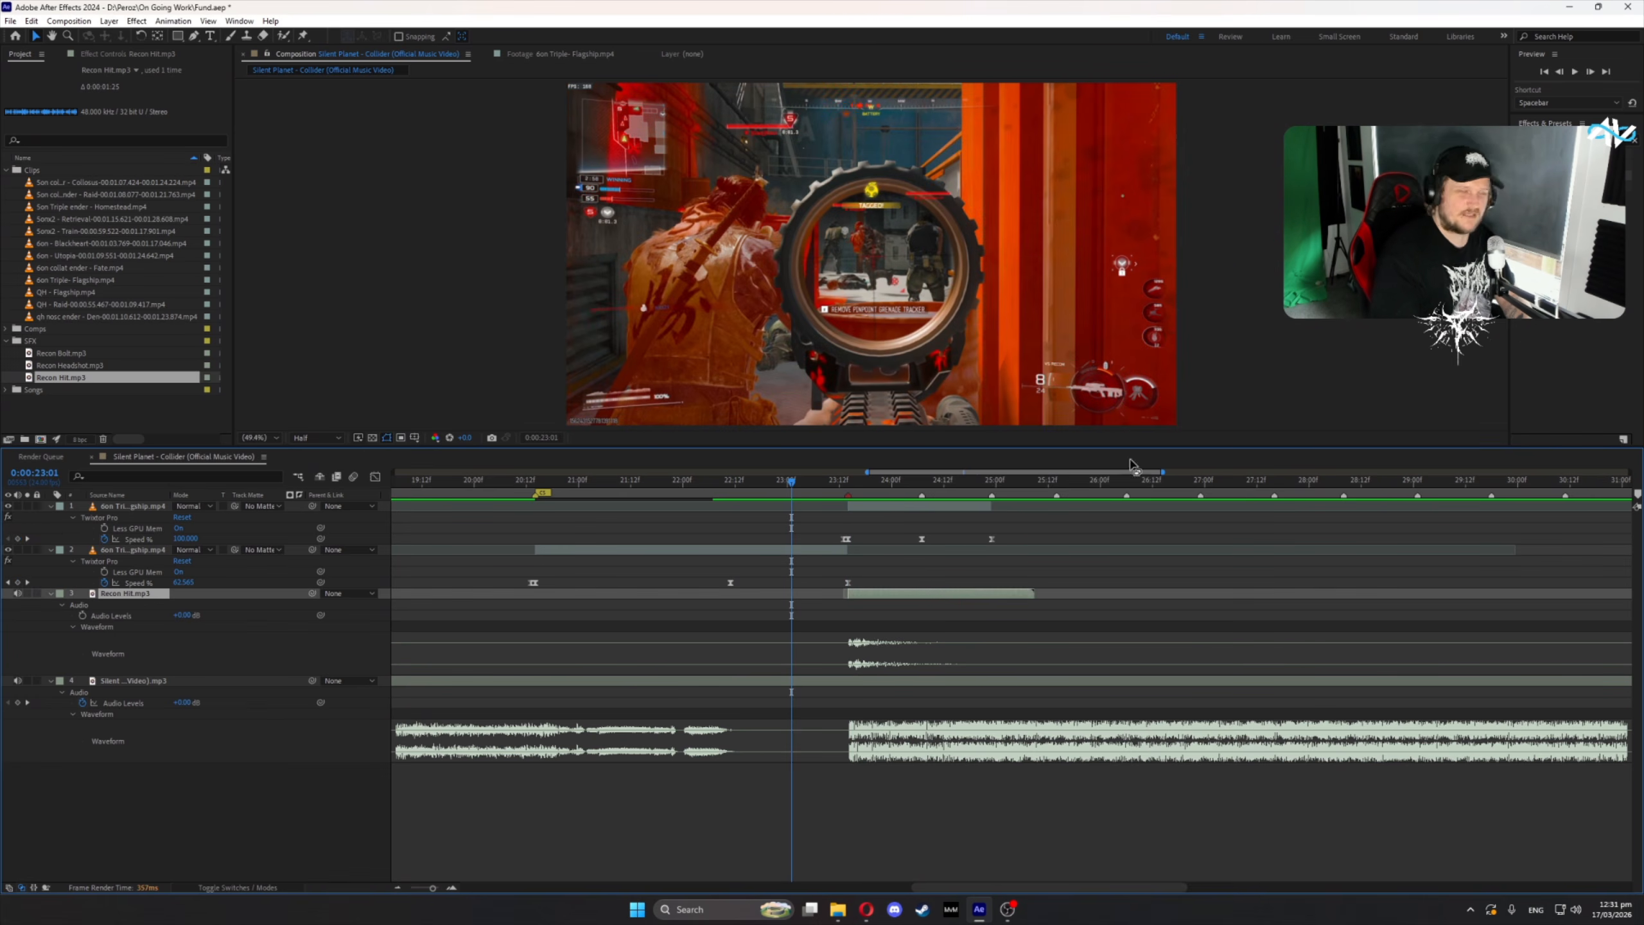
{"action": "left_click", "coordinate": [1569, 141]}
{"action": "type", "text": "bass"}
{"action": "left_click_drag", "start_coordinate": [1573, 166], "coordinate": [866, 594]}
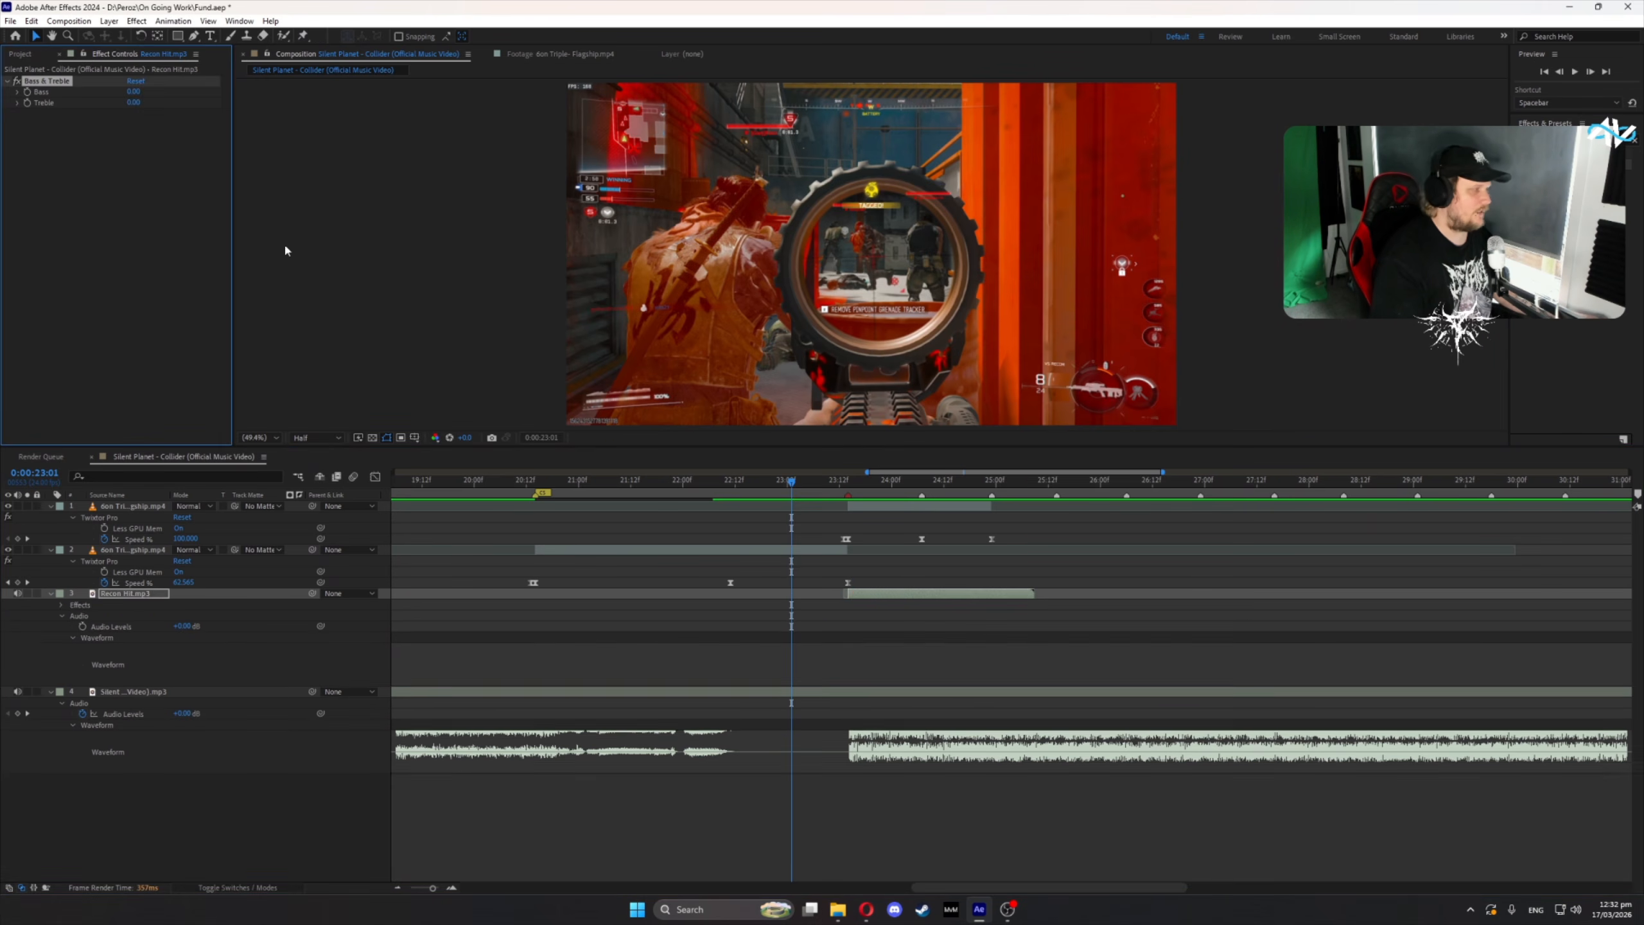
{"action": "left_click", "coordinate": [163, 177]}
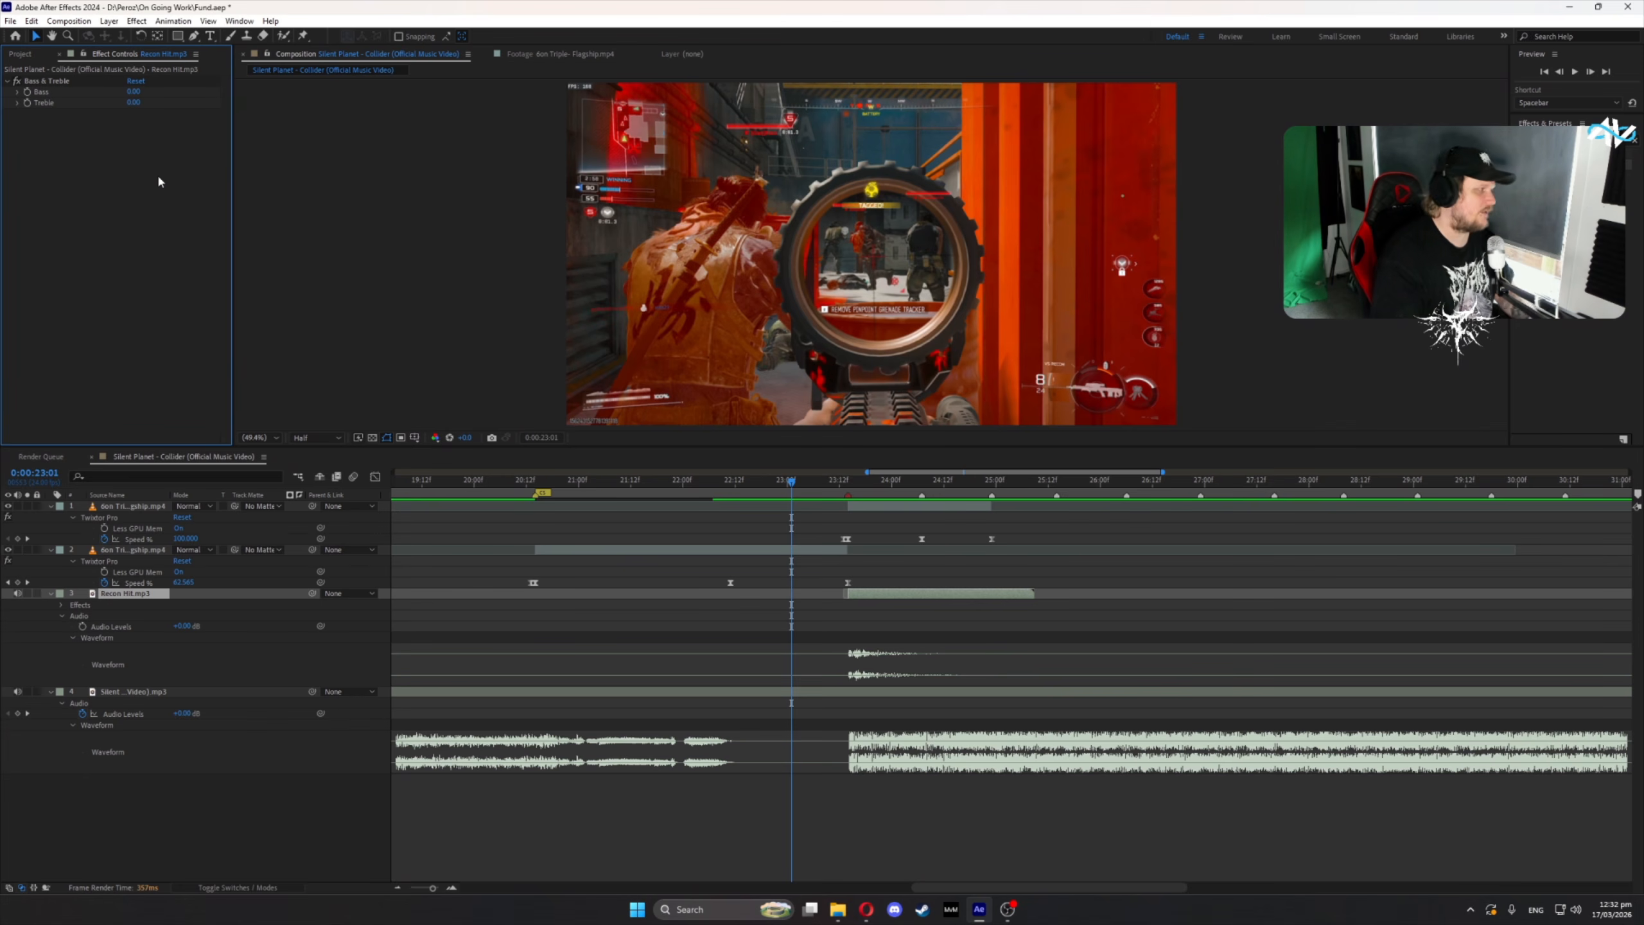
{"action": "type", "text": "100"}
{"action": "key", "text": "Return"}
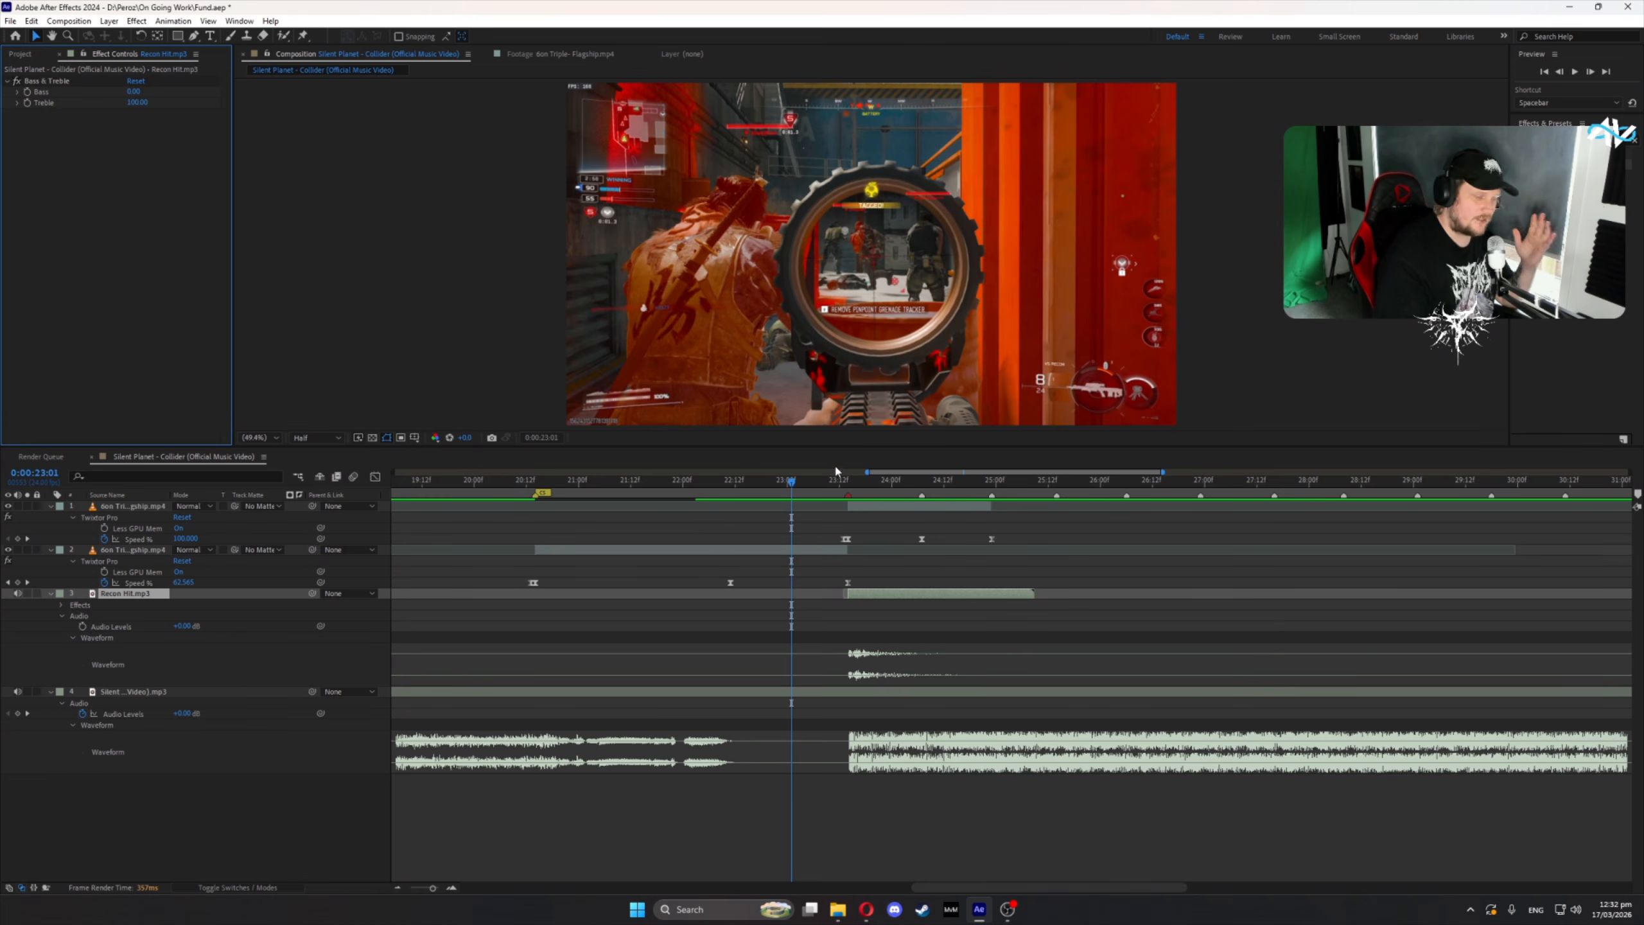
- Play the composition from about 0:00:22:16 through the beat to hear the treble-boosted hit sound
{"action": "left_click", "coordinate": [752, 481]}
{"action": "left_click", "coordinate": [884, 539]}
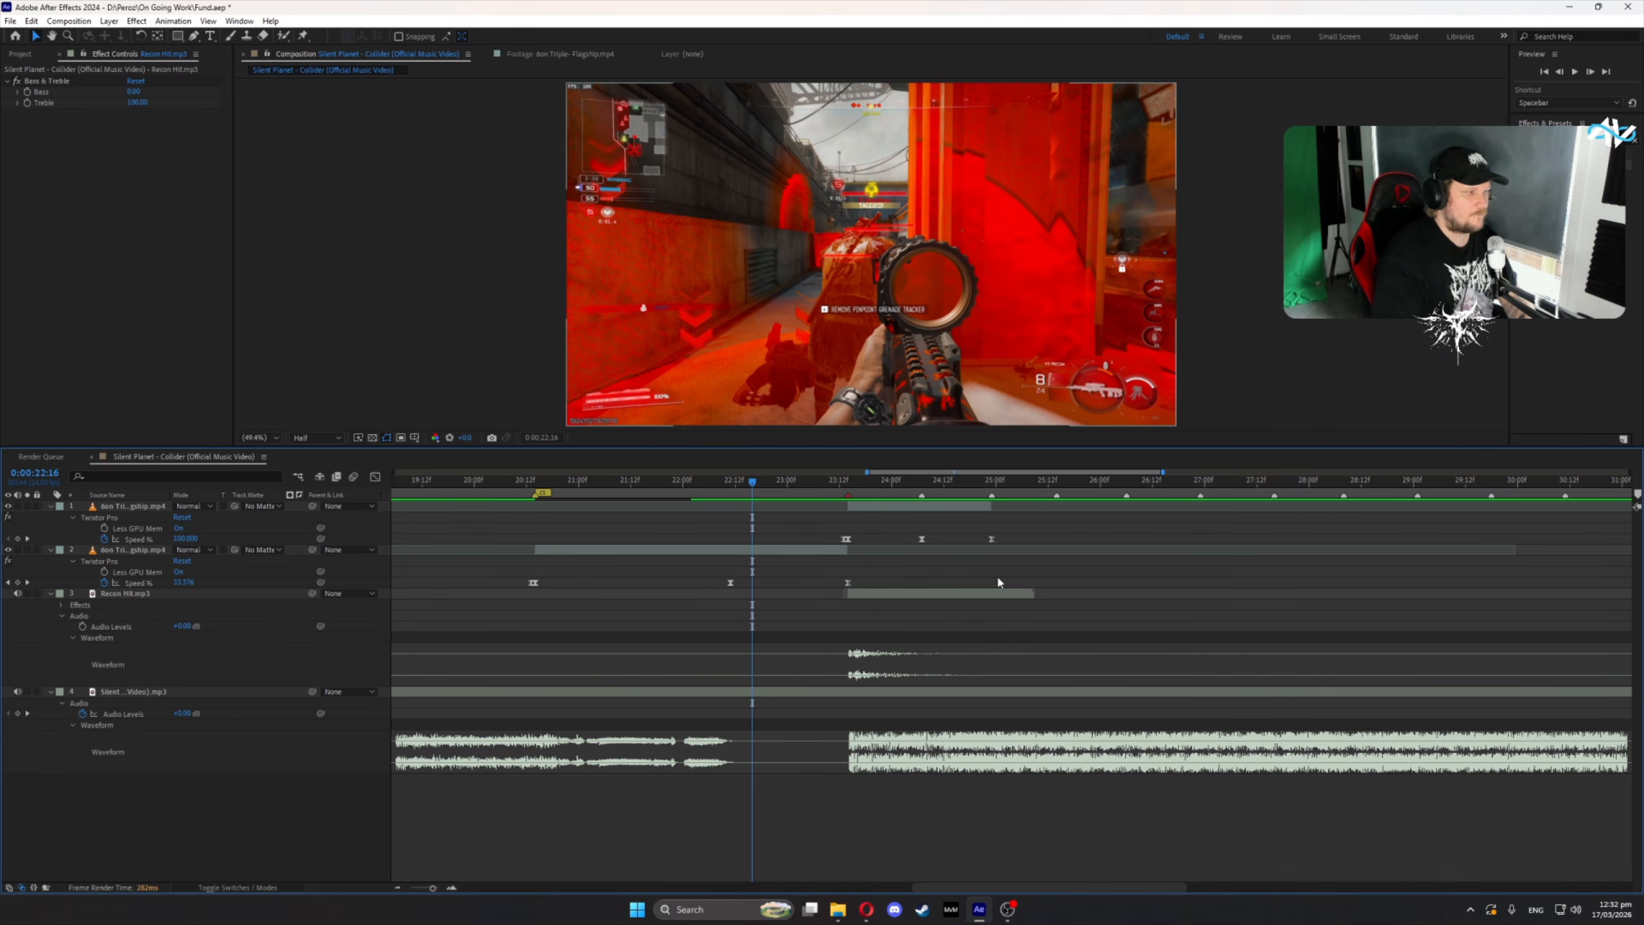
{"action": "key", "text": "space"}
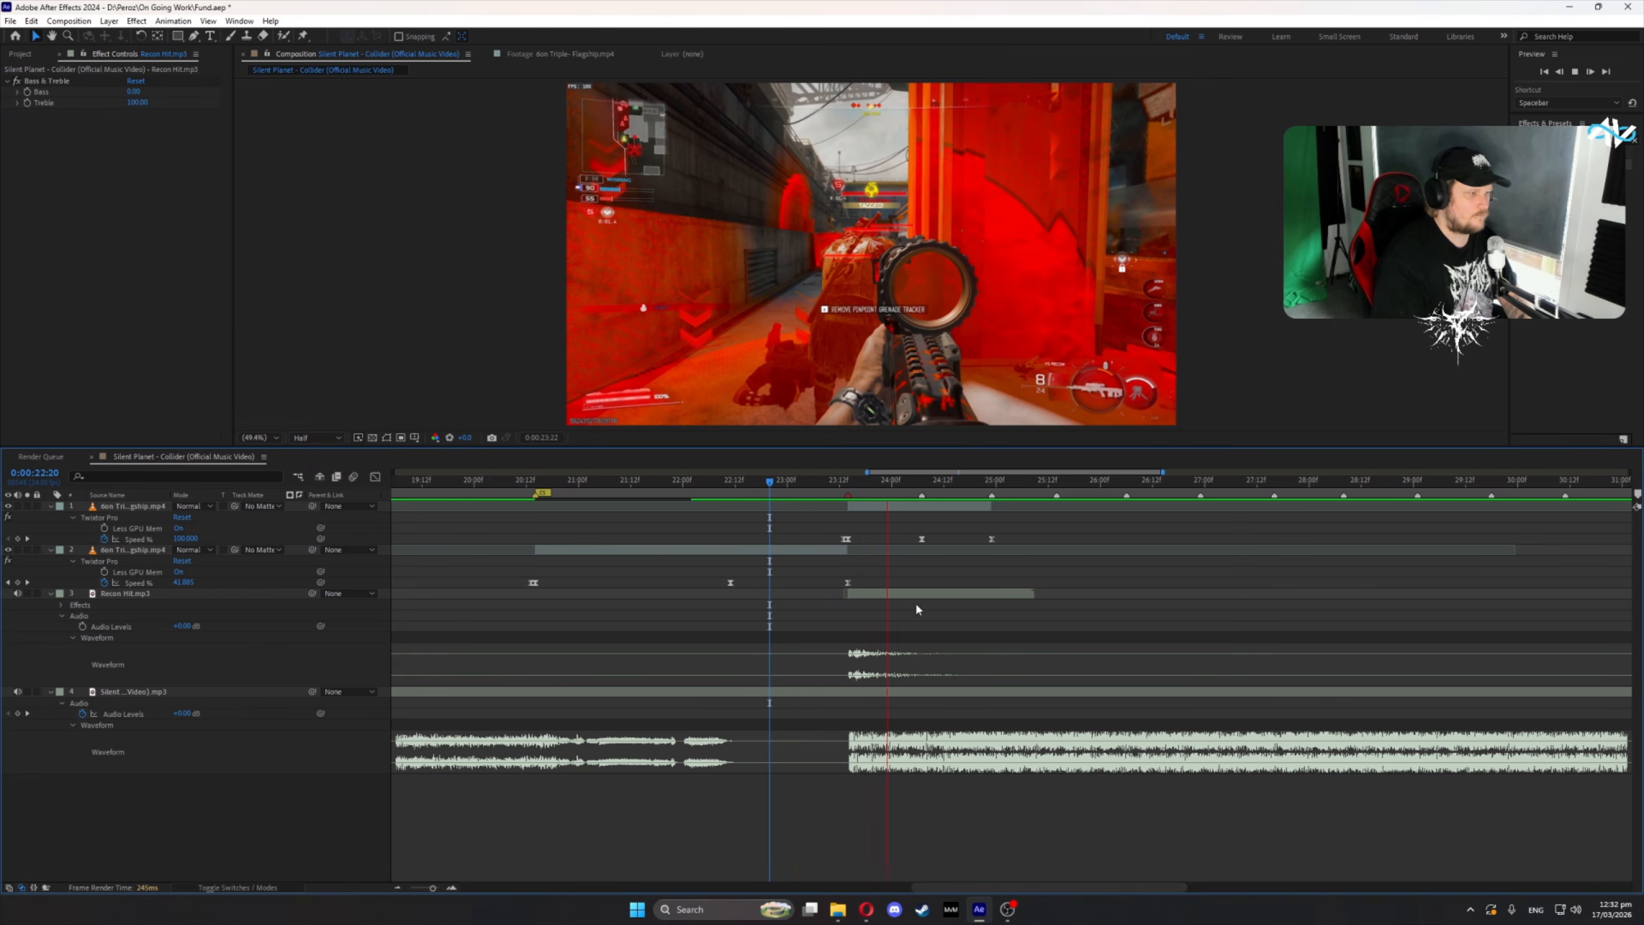
{"action": "key", "text": "space"}
- Enable time remapping on Recon Hit.mp3, move its end keyframe to about 0:00:26:10 and realign the shot with the beat at 0:00:23:14
{"action": "left_click", "coordinate": [881, 595]}
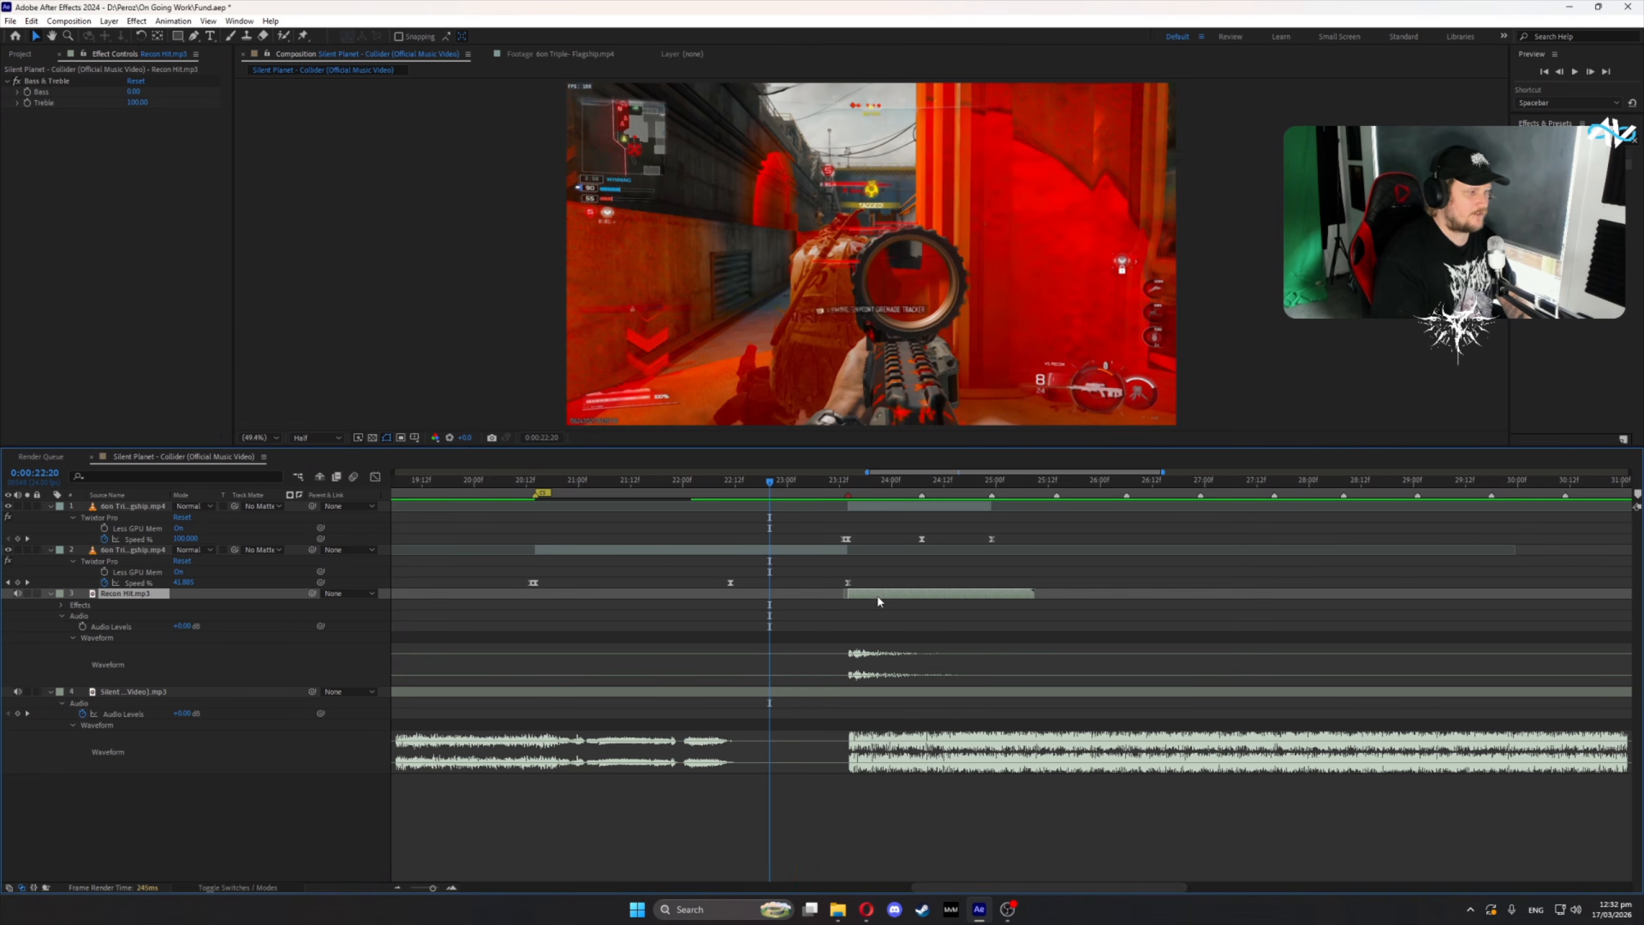
{"action": "right_click", "coordinate": [877, 597]}
{"action": "mouse_move", "coordinate": [939, 282]}
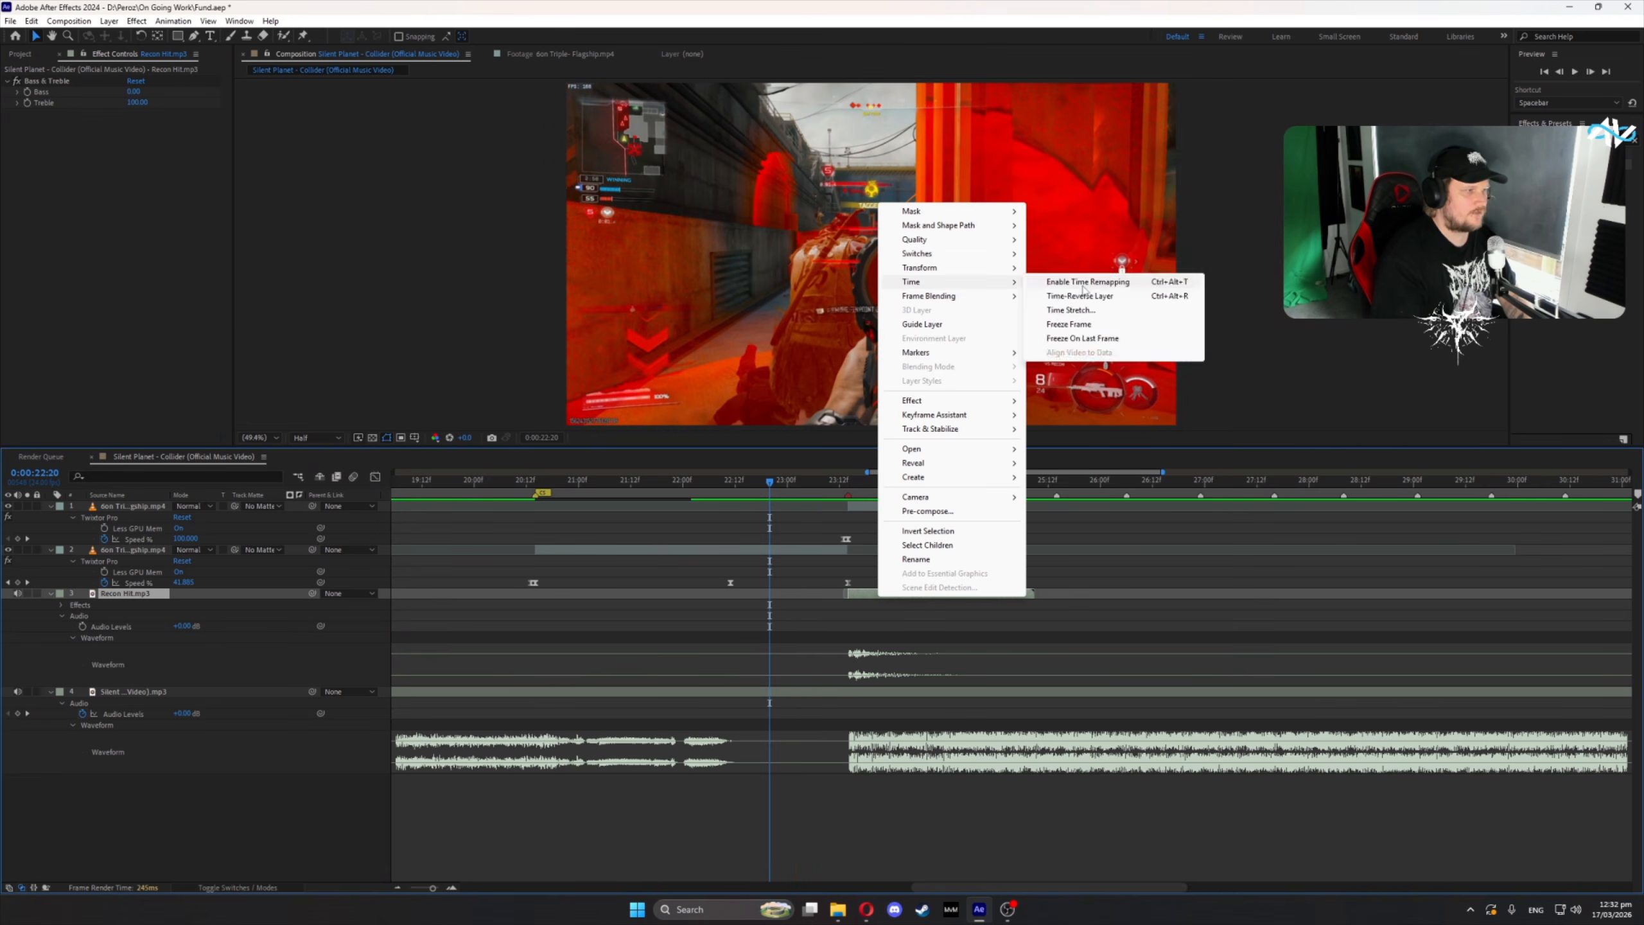
{"action": "left_click", "coordinate": [1066, 284]}
{"action": "left_click_drag", "start_coordinate": [1035, 605], "coordinate": [1144, 604]}
{"action": "left_click", "coordinate": [851, 480]}
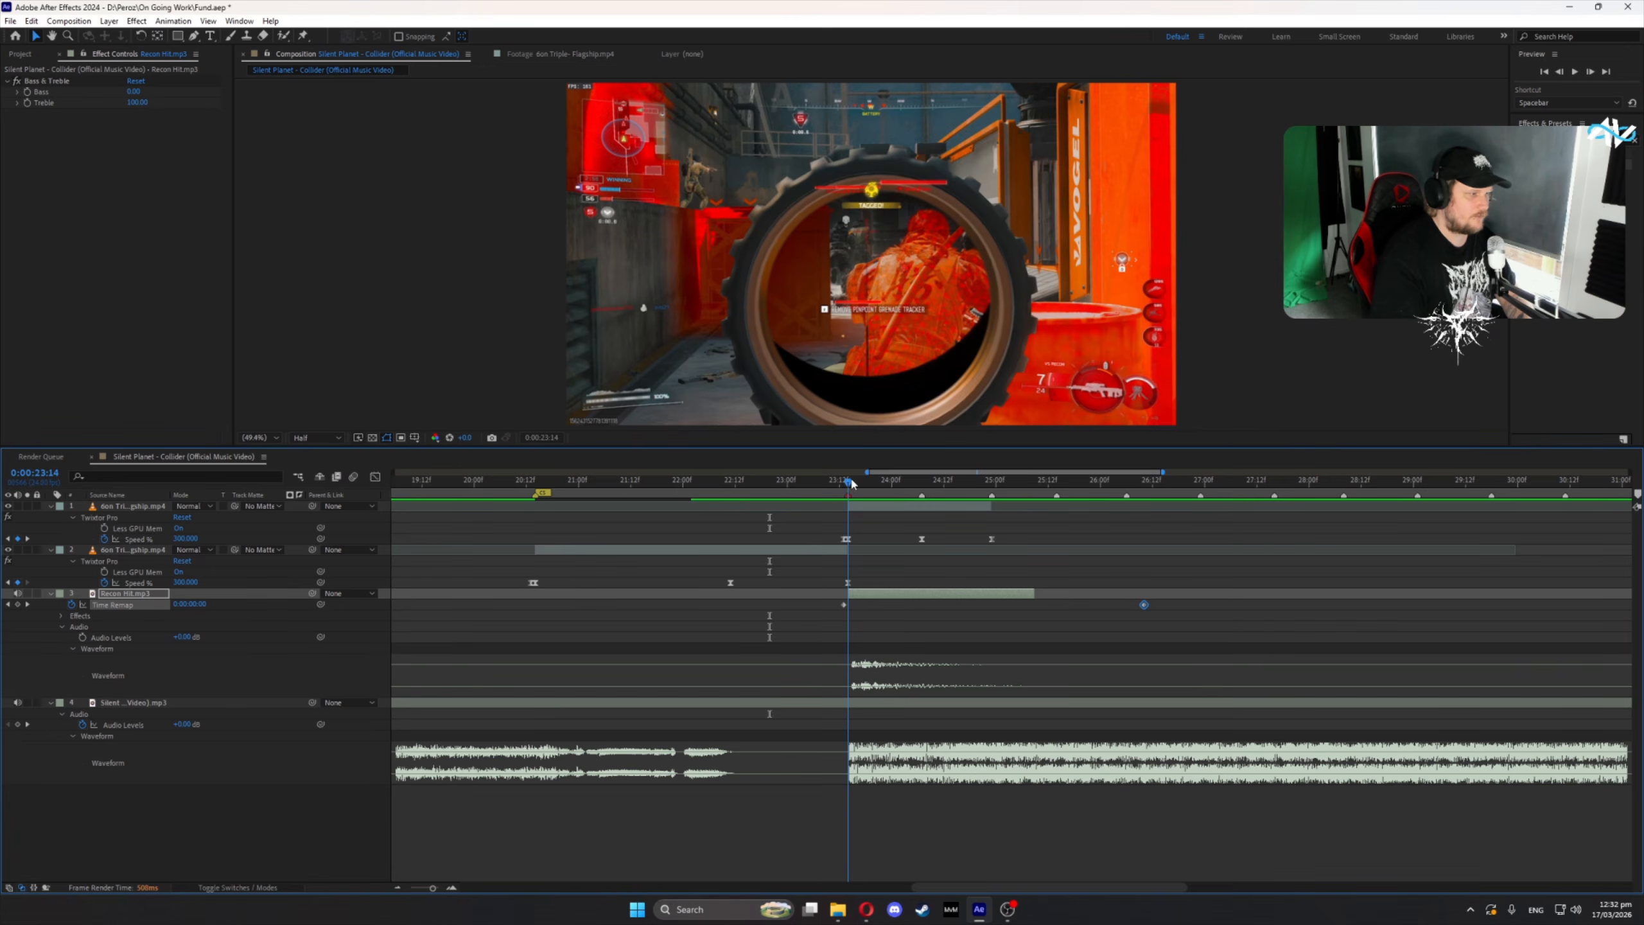
{"action": "left_click_drag", "start_coordinate": [876, 596], "coordinate": [872, 599]}
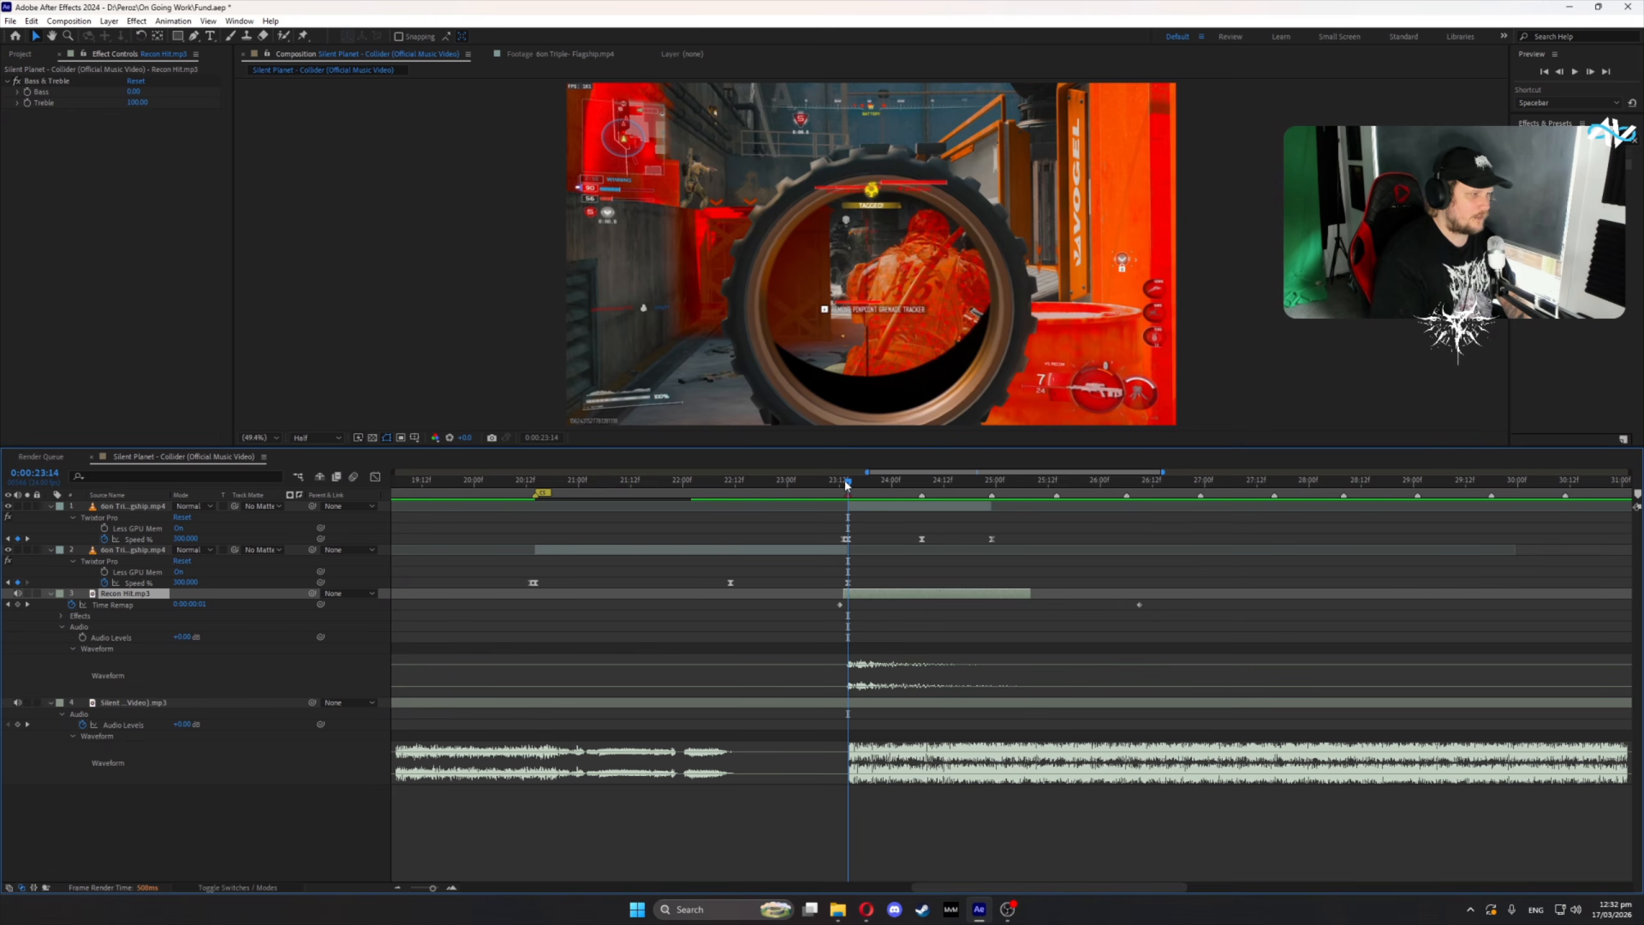
- Play the stretched hit from 0:00:22:18, then move its last Time Remap keyframe earlier to about 0:00:26:04
{"action": "left_click", "coordinate": [761, 480]}
{"action": "key", "text": "space"}
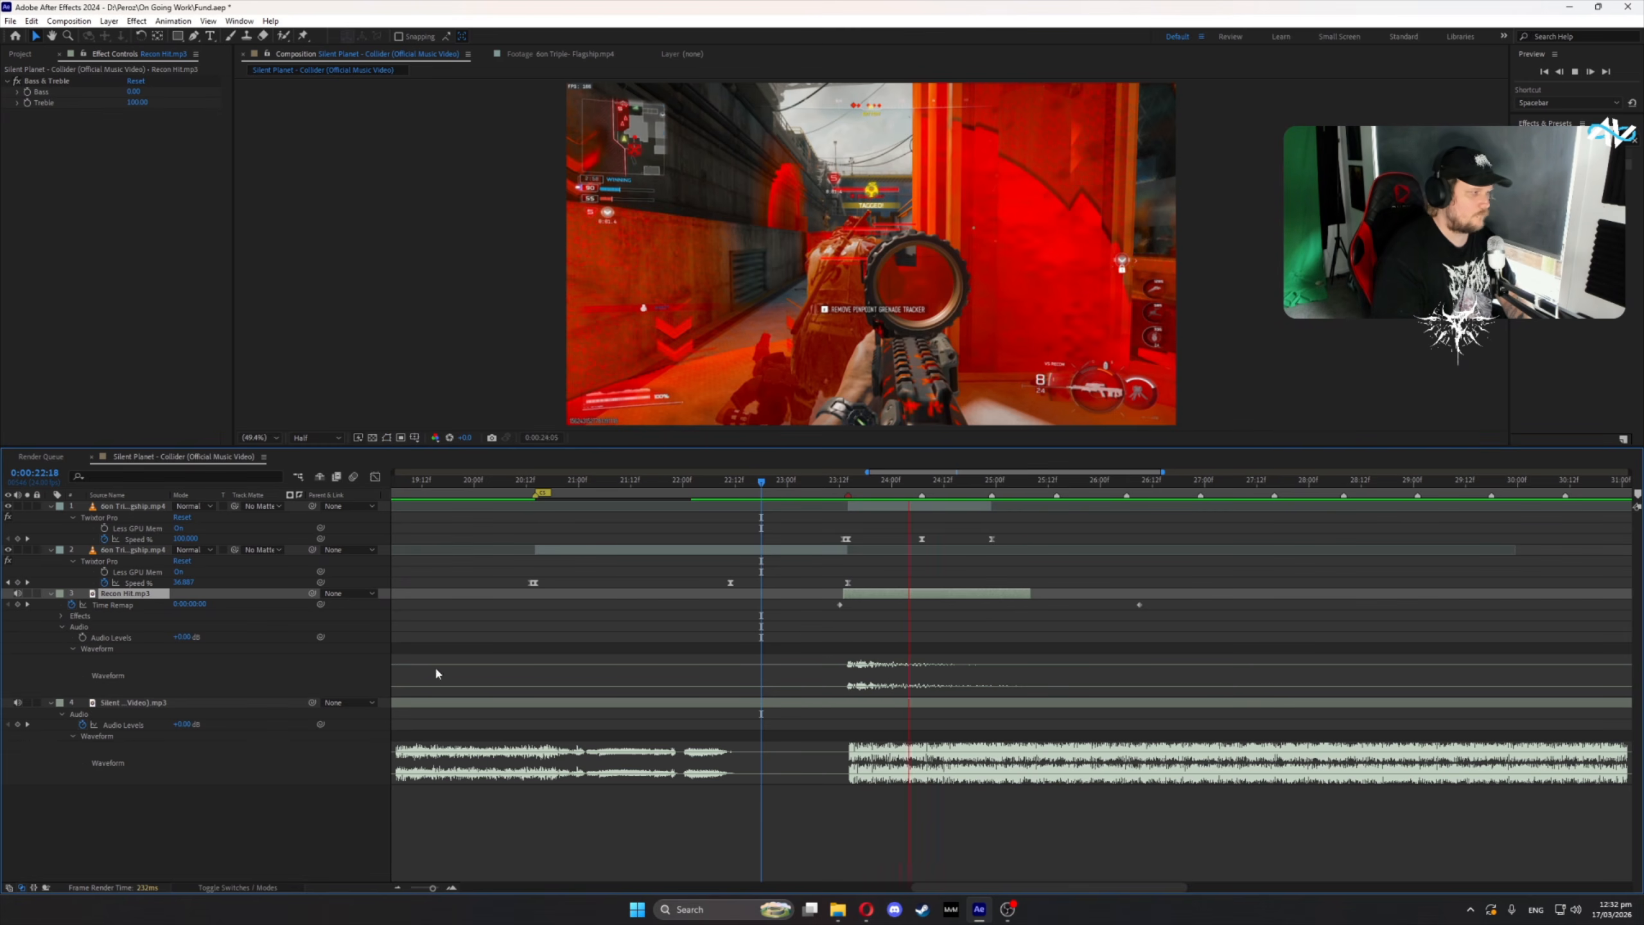
{"action": "left_click_drag", "start_coordinate": [1141, 605], "coordinate": [1104, 607]}
{"action": "left_click", "coordinate": [848, 481]}
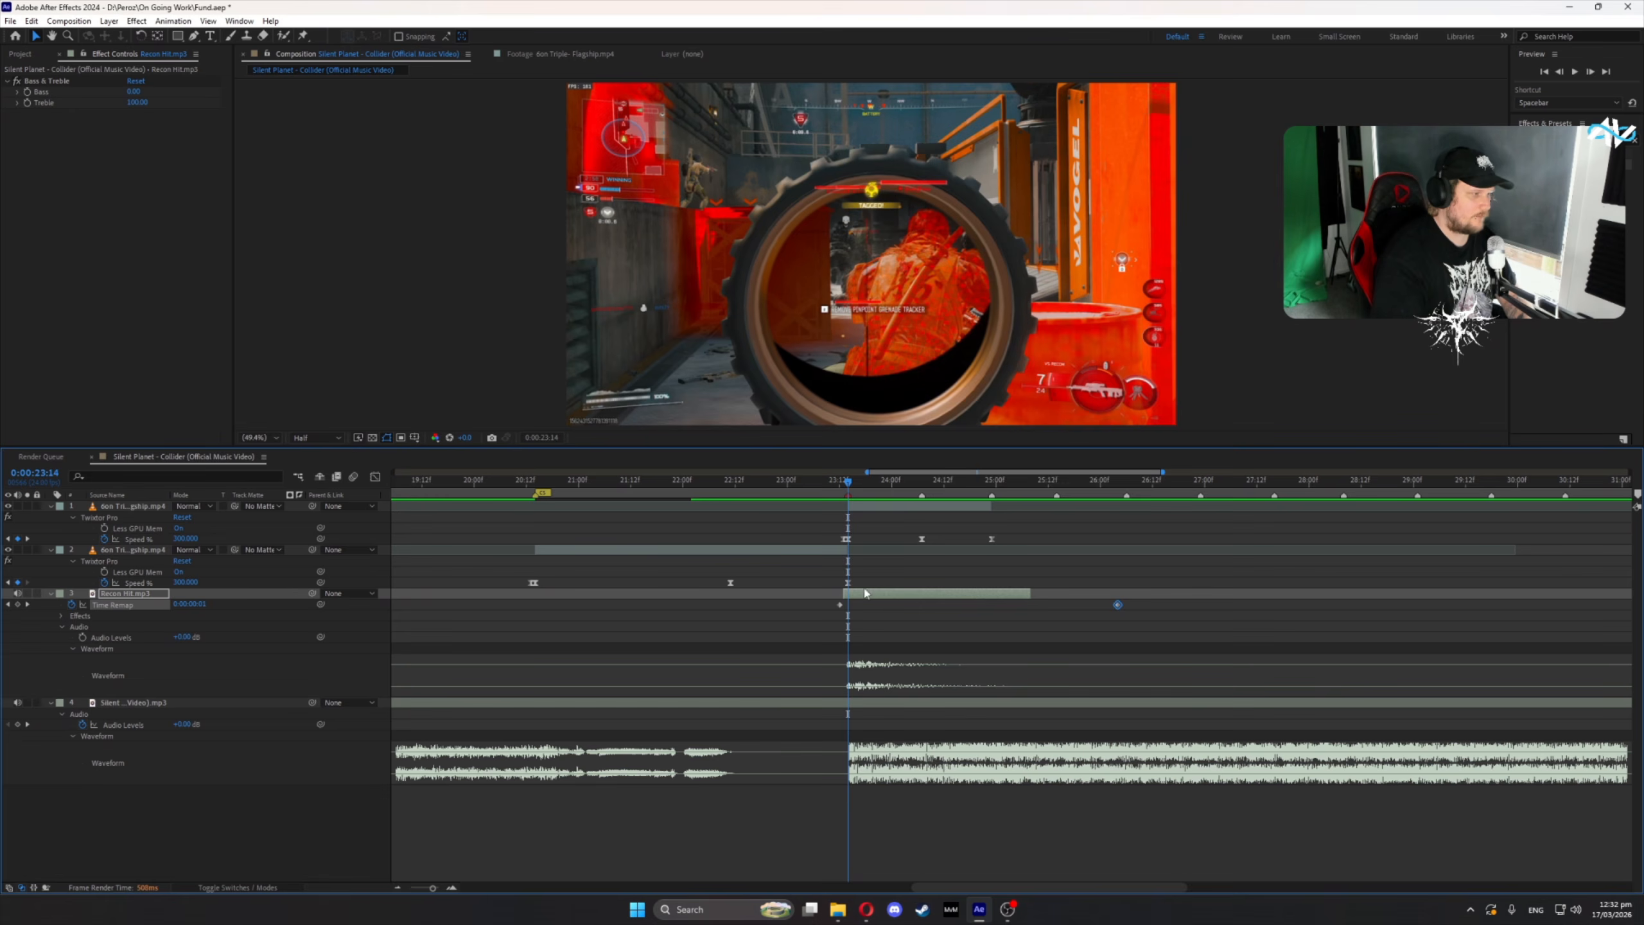
- Try Treble 75 and Bass 25 in the hit sound's Bass & Treble effect and play it from 0:00:22:18
{"action": "left_click", "coordinate": [135, 102]}
{"action": "type", "text": "75"}
{"action": "key", "text": "Tab"}
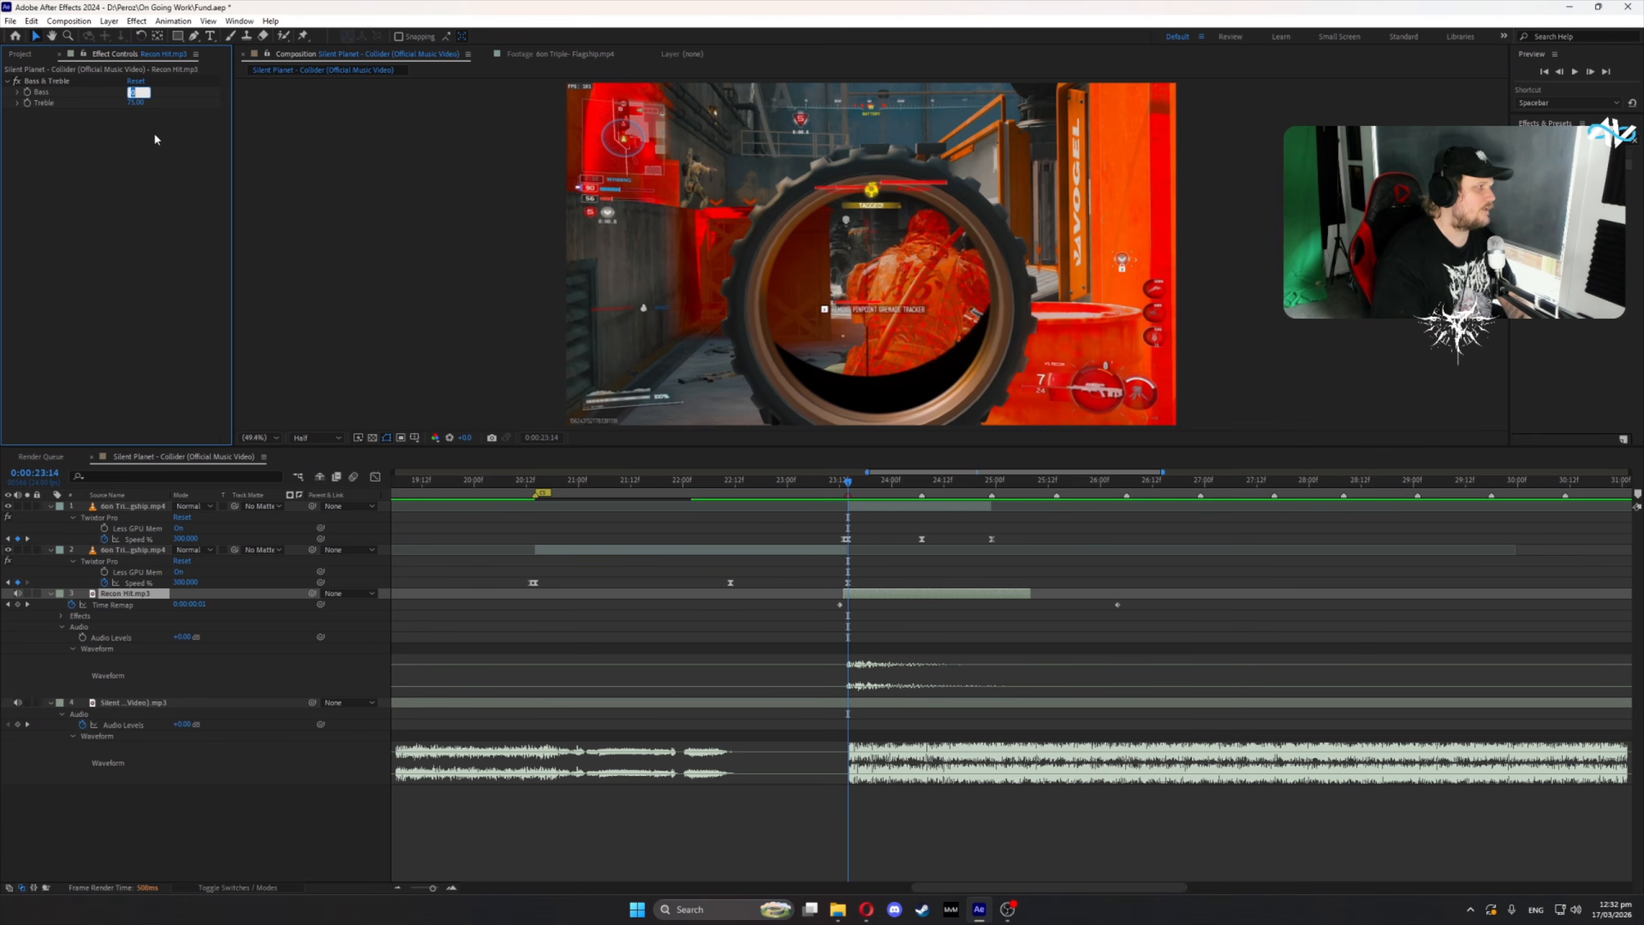
{"action": "type", "text": "25"}
{"action": "key", "text": "Return"}
{"action": "left_click", "coordinate": [761, 482]}
{"action": "key", "text": "space"}
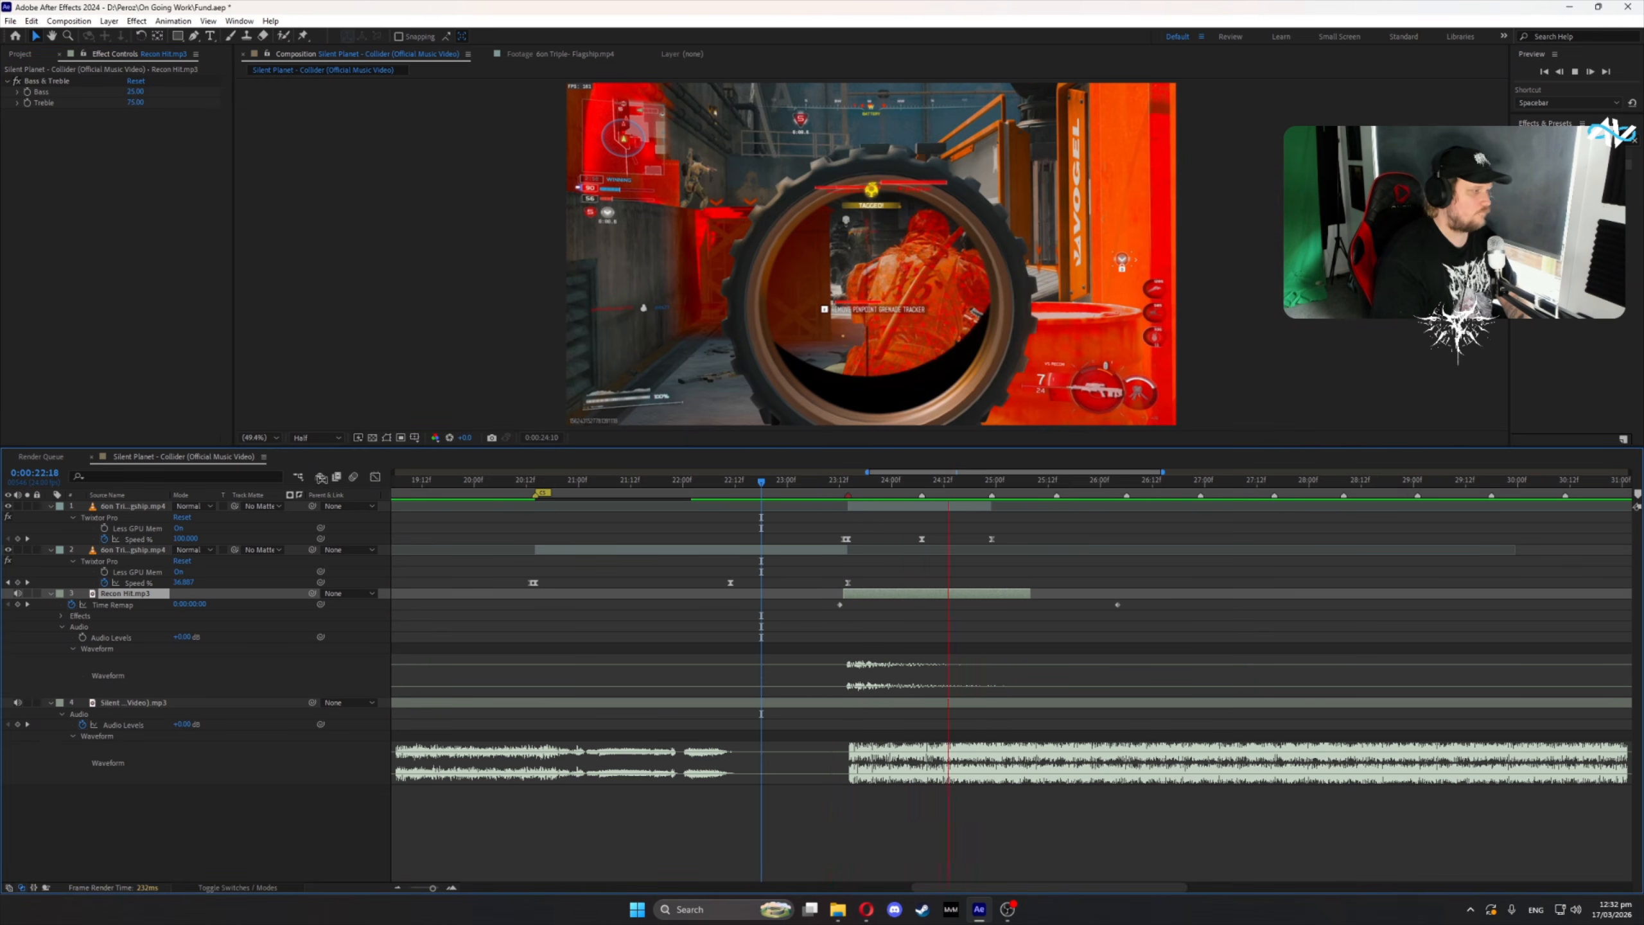
{"action": "key", "text": "space"}
- Set the hit sound's Bass to 0 and Treble to 100 in the Bass & Treble effect
{"action": "left_click", "coordinate": [137, 92]}
{"action": "type", "text": "0"}
{"action": "key", "text": "Return"}
{"action": "key", "text": "space"}
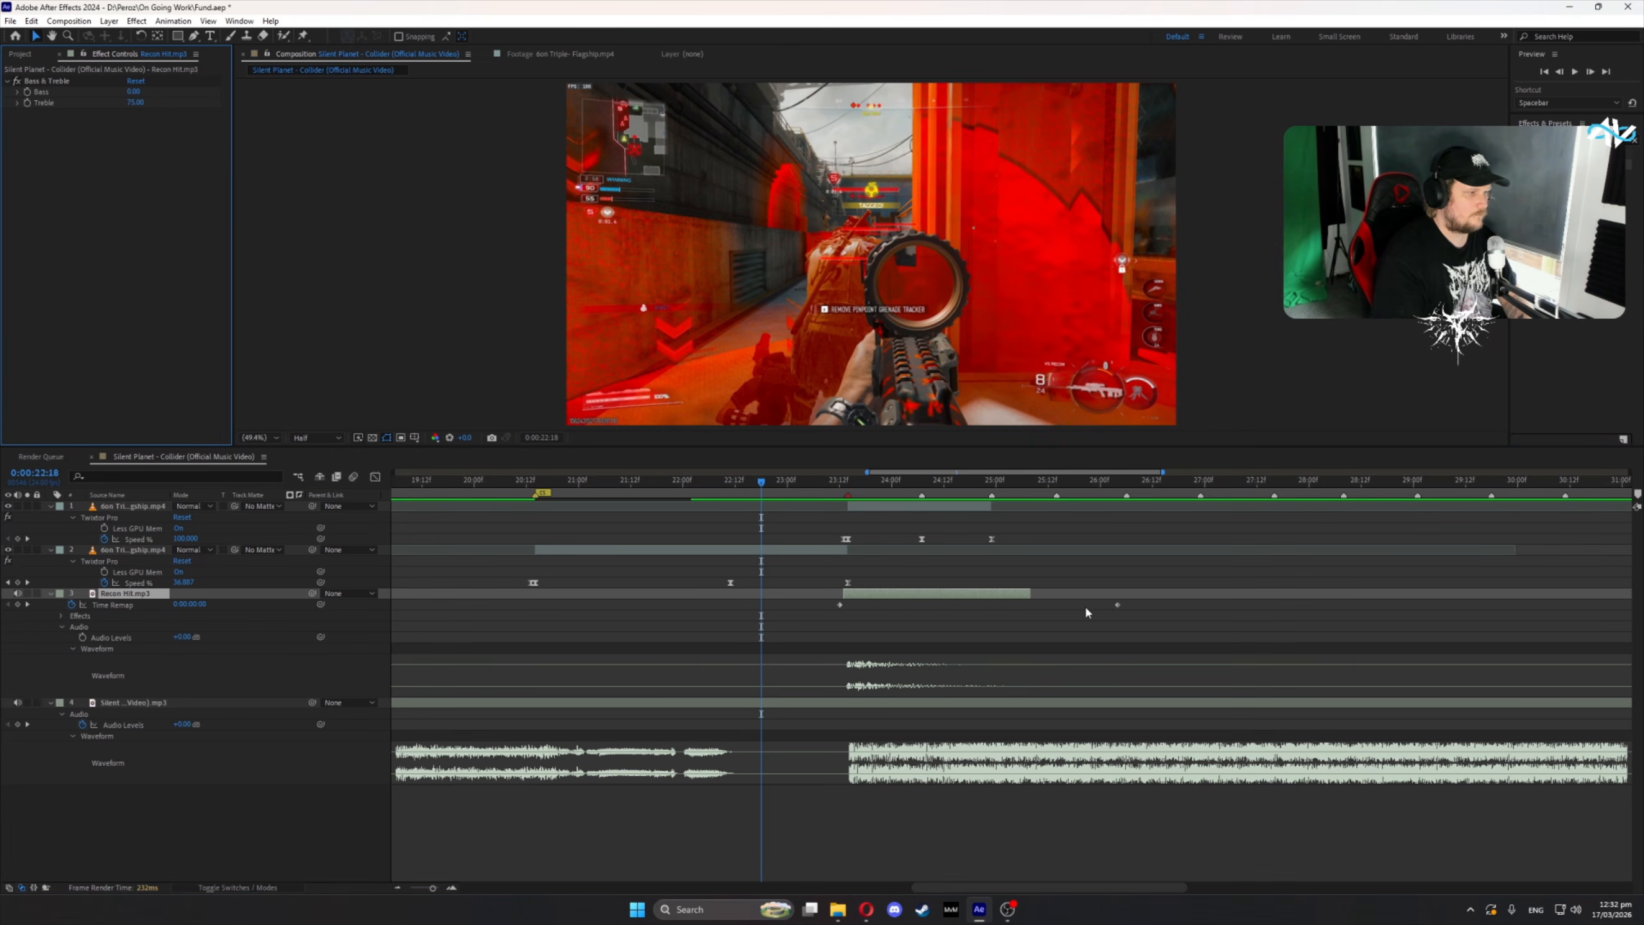
{"action": "left_click", "coordinate": [133, 102]}
{"action": "type", "text": "100"}
{"action": "left_click", "coordinate": [157, 168]}
- Set the Audio Levels of Recon Hit.mp3 to +1 dB and play the section from 0:00:22:18
{"action": "left_click", "coordinate": [184, 637]}
{"action": "type", "text": "1"}
{"action": "left_click", "coordinate": [251, 643]}
{"action": "key", "text": "space"}
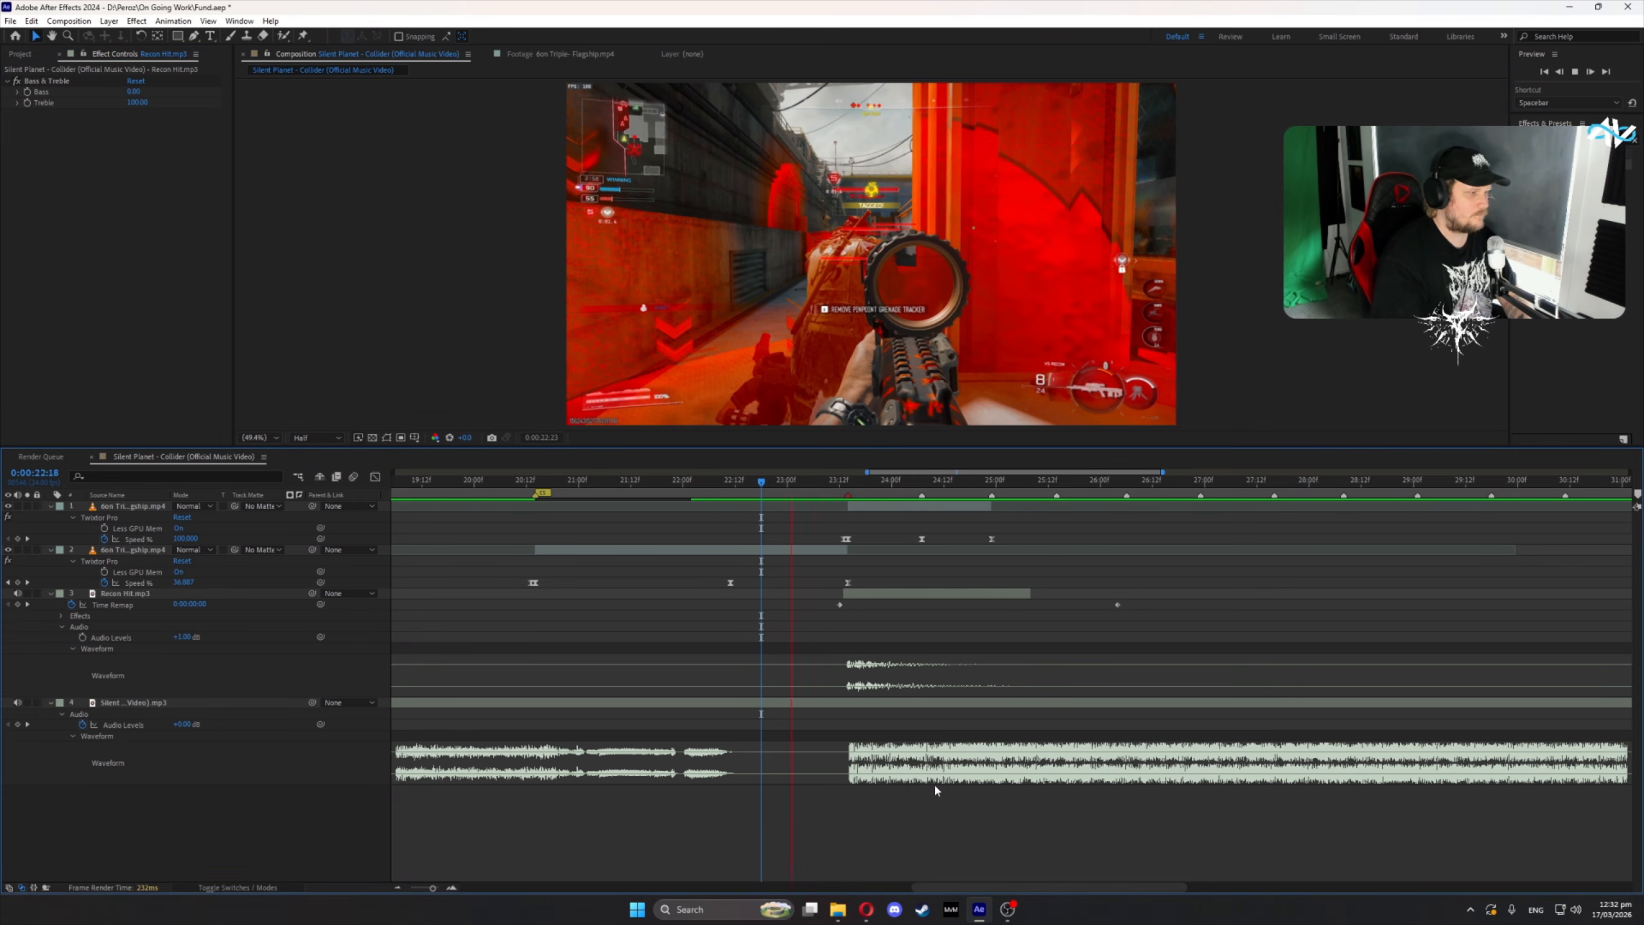
- Move the last Time Remap keyframe of Recon Hit.mp3 to about 0:00:25:23, raise its Audio Levels to +2 dB and play the hit
{"action": "left_click_drag", "start_coordinate": [1118, 605], "coordinate": [1096, 608]}
{"action": "left_click", "coordinate": [847, 483]}
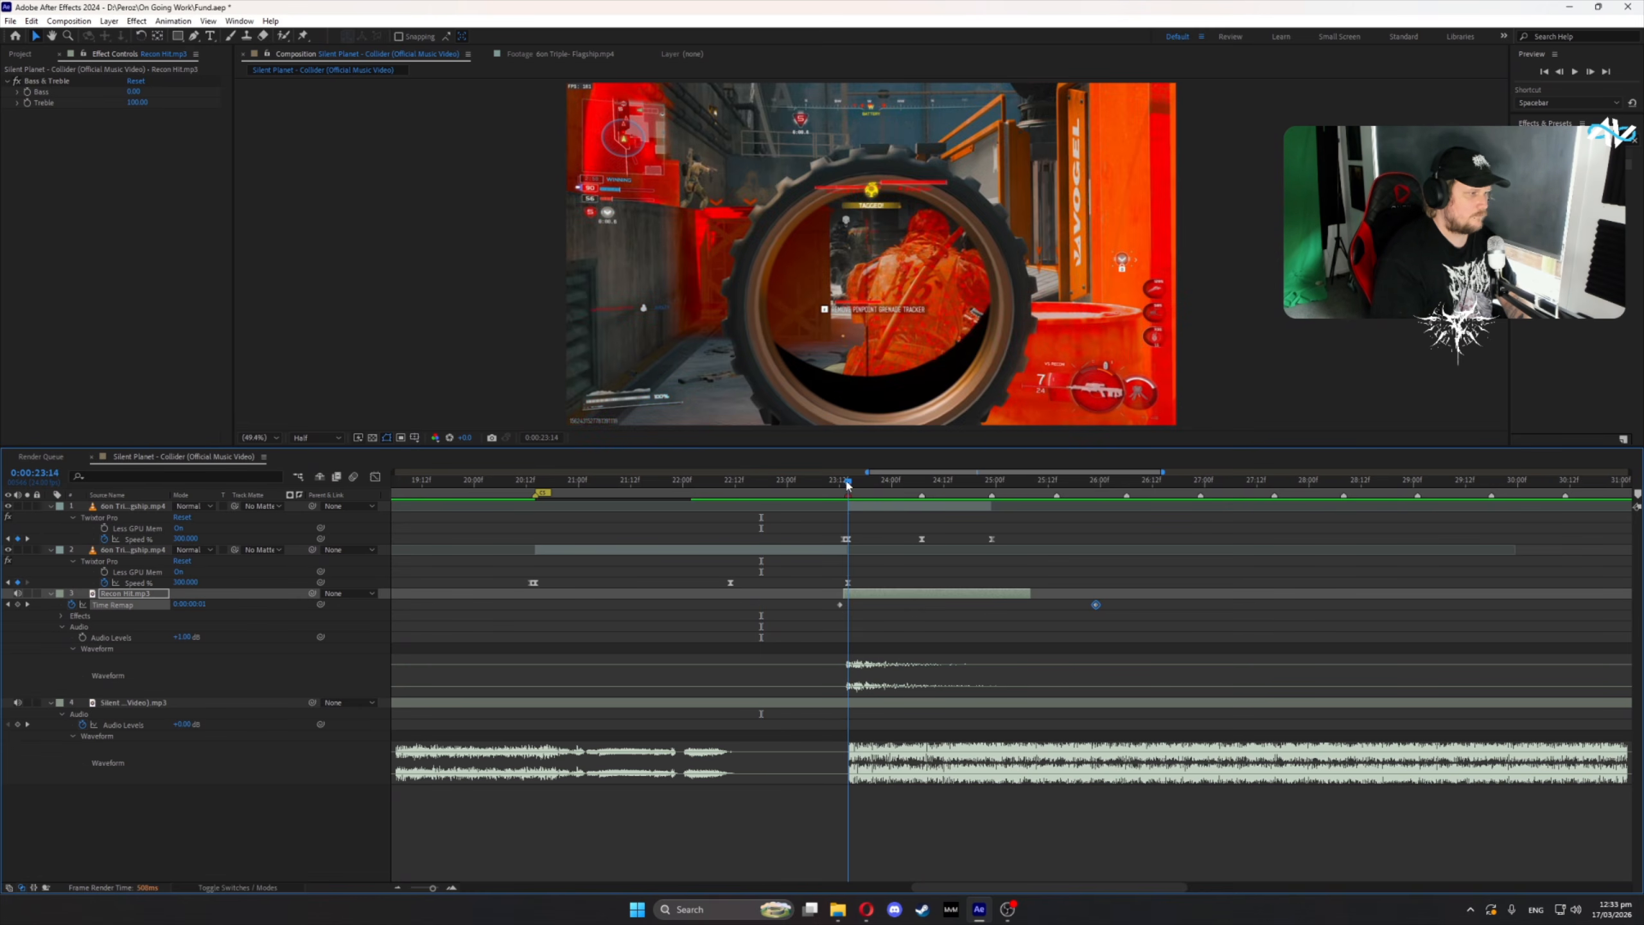
{"action": "left_click", "coordinate": [185, 637]}
{"action": "type", "text": "2"}
{"action": "left_click", "coordinate": [229, 628]}
{"action": "left_click", "coordinate": [770, 485]}
{"action": "key", "text": "space"}
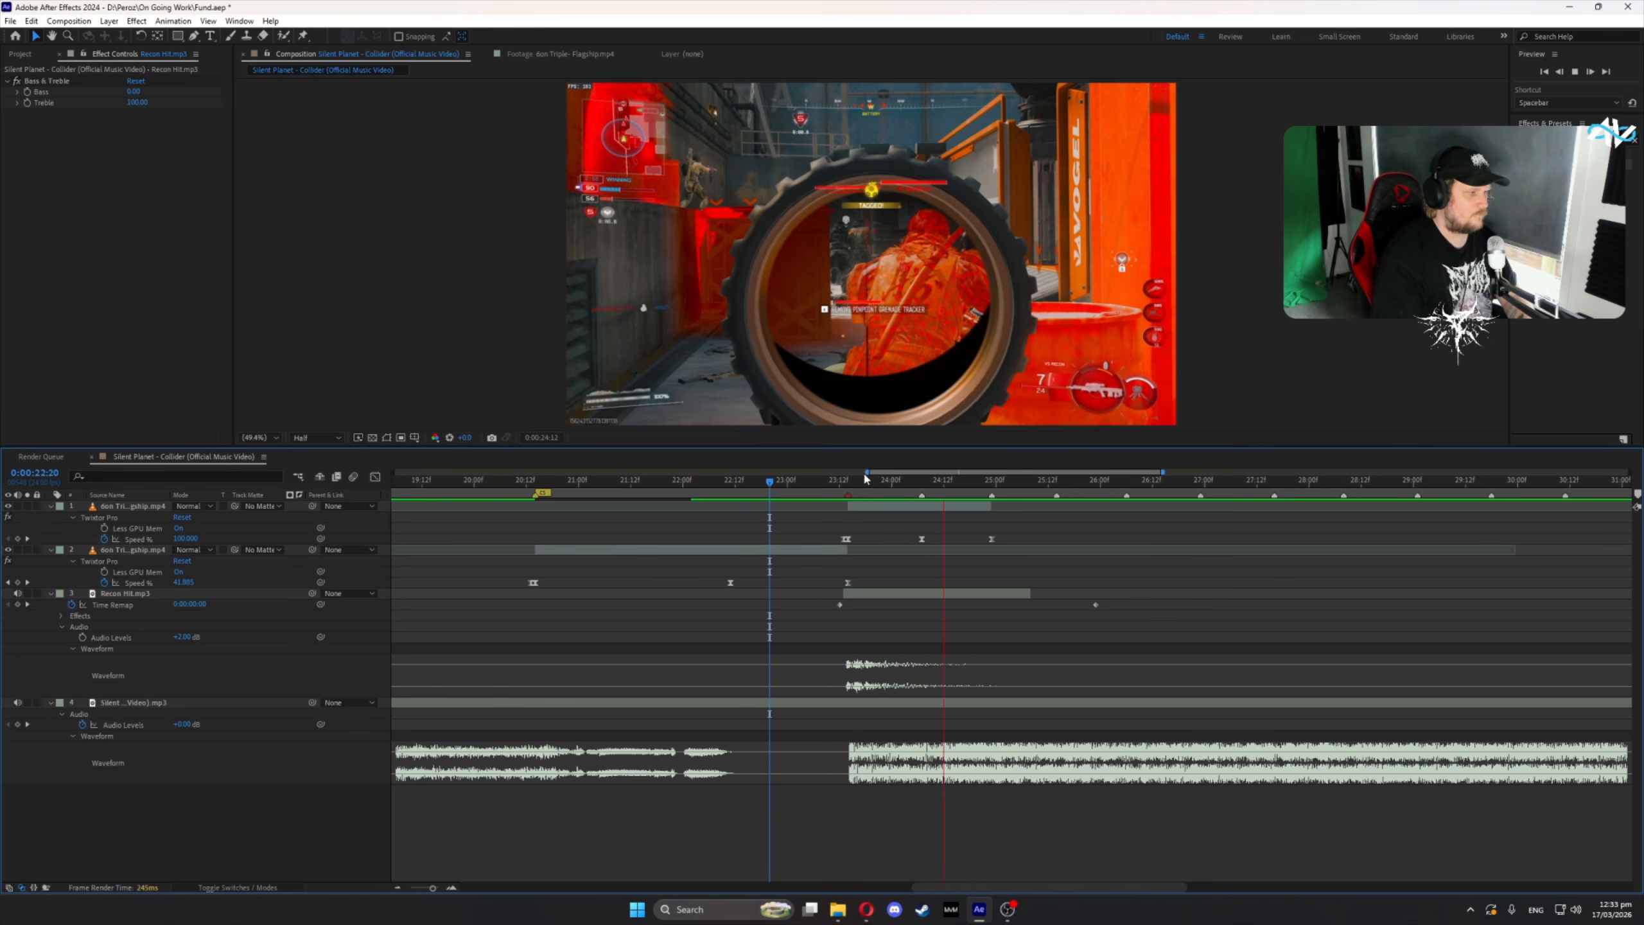
{"action": "left_click", "coordinate": [848, 482]}
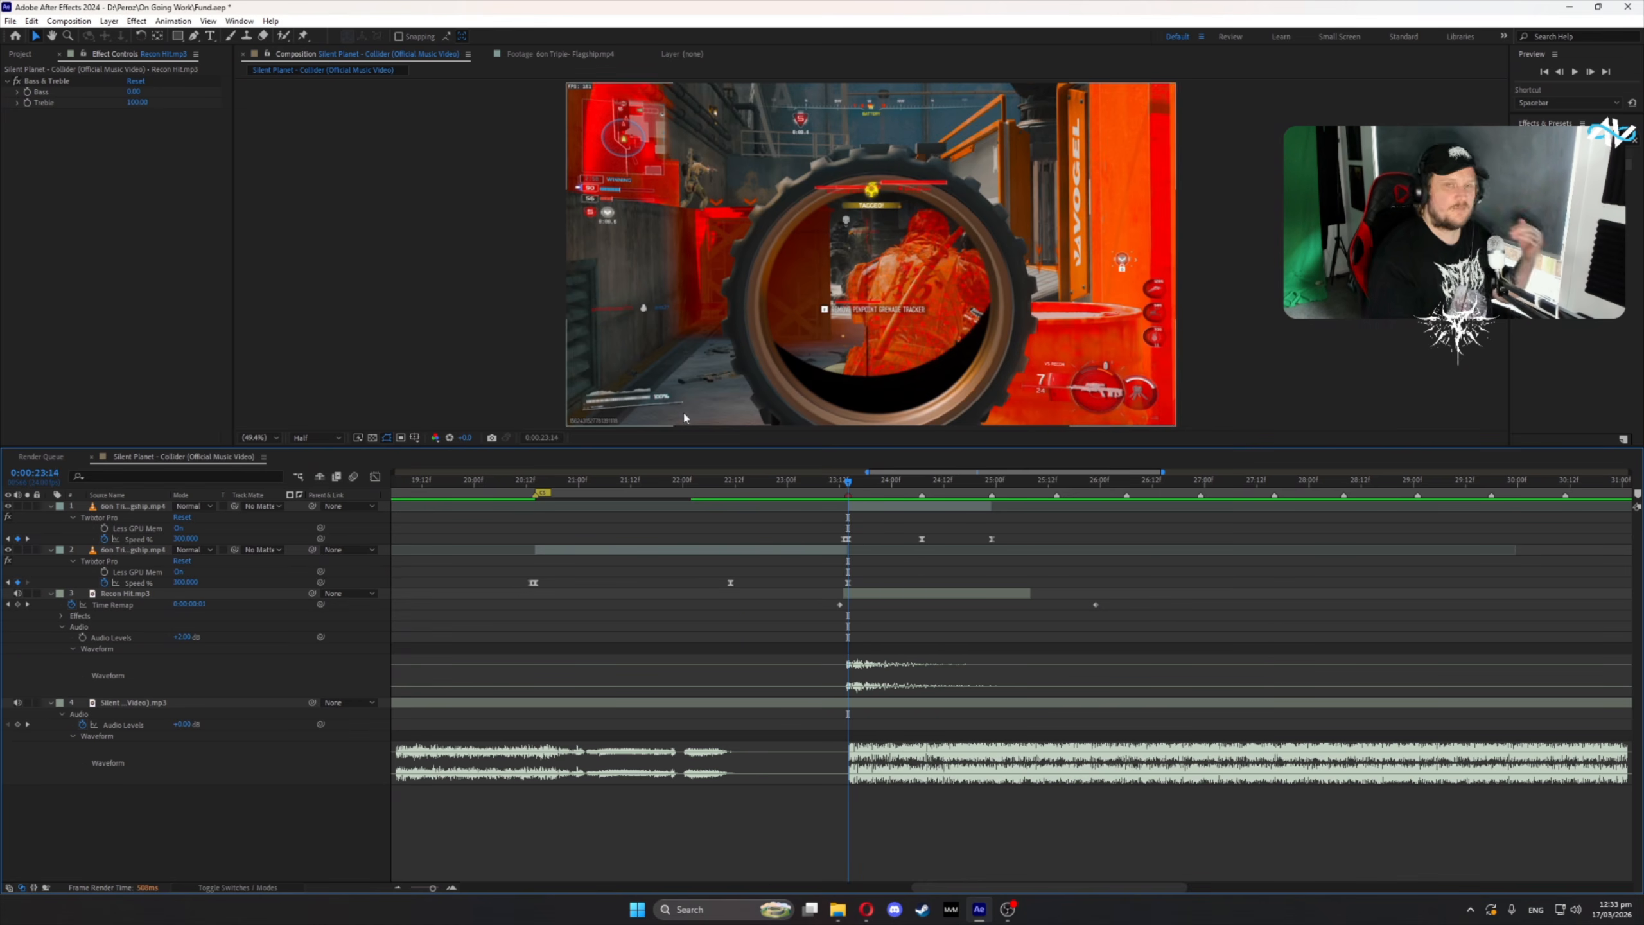
- Import Bass NEW 3.wav into the composition above the song and use its waveform to align the bass peak with the beat at 0:00:23:14
{"action": "left_click", "coordinate": [21, 55]}
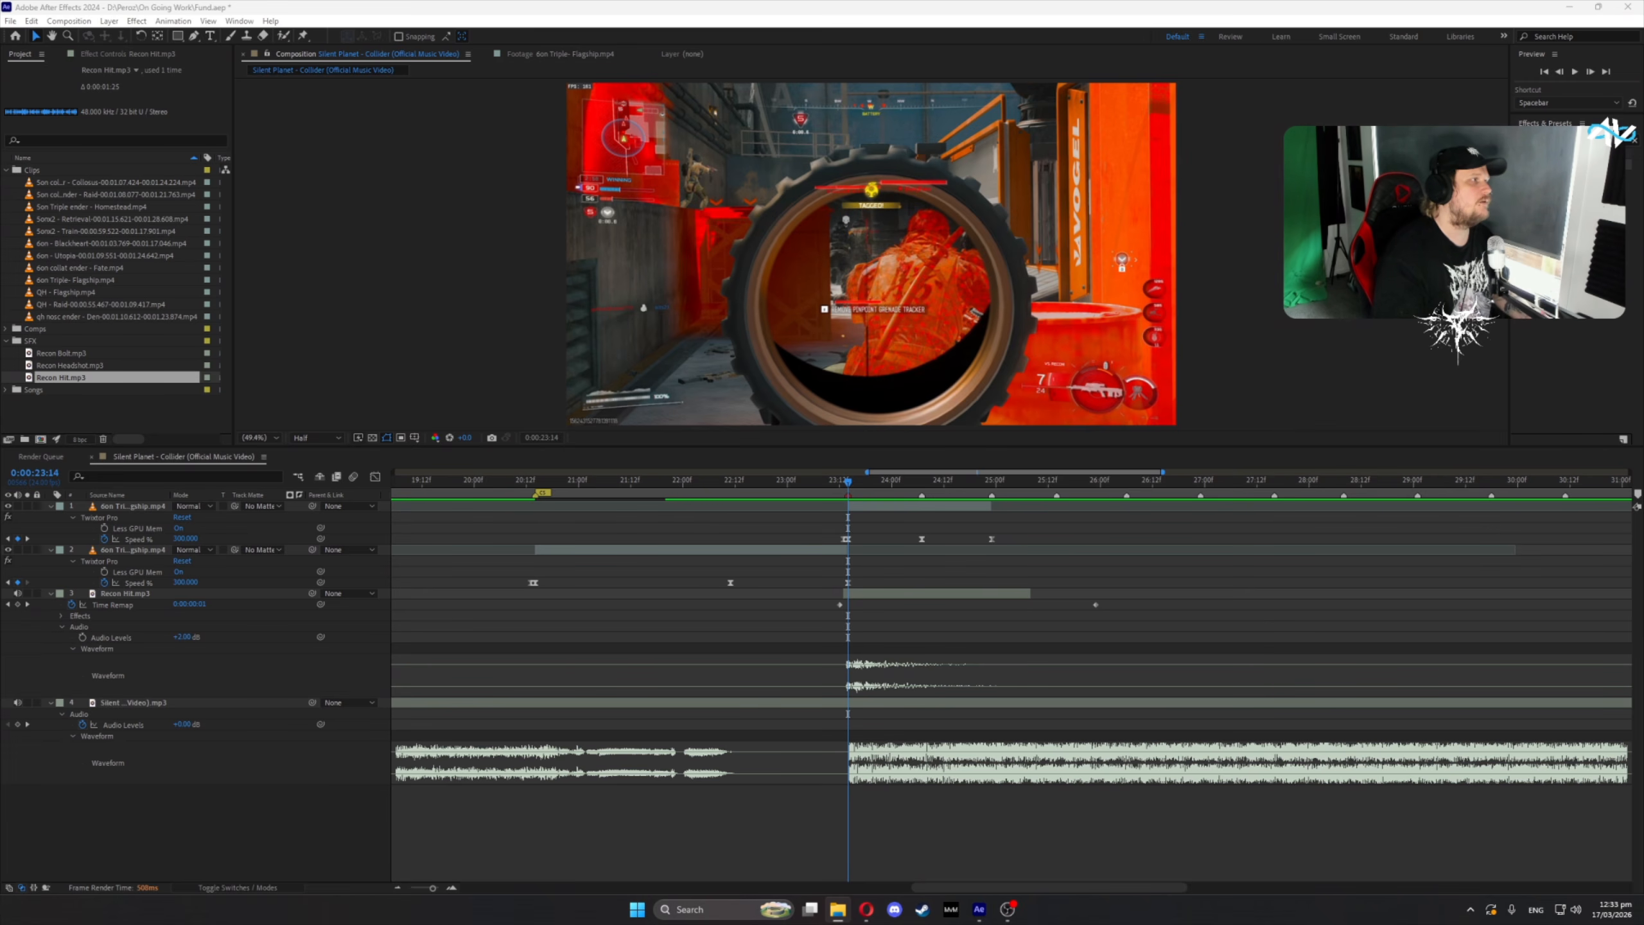
{"action": "left_click_drag", "start_coordinate": [252, 282], "coordinate": [848, 687]}
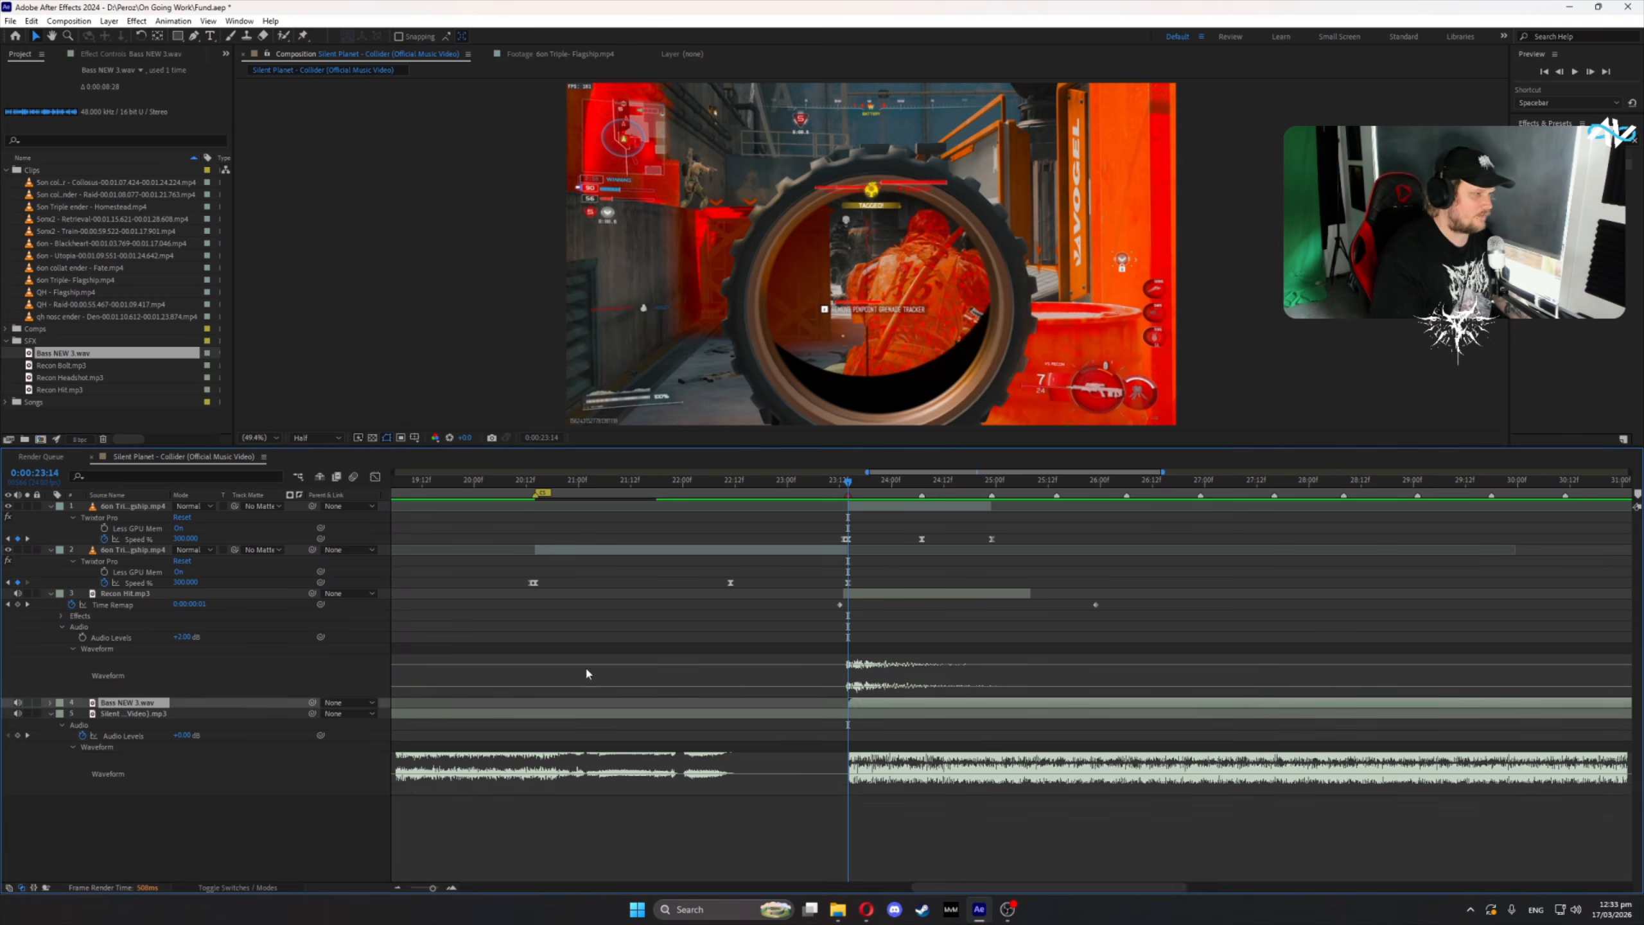
{"action": "left_click", "coordinate": [50, 703]}
{"action": "left_click", "coordinate": [72, 737]}
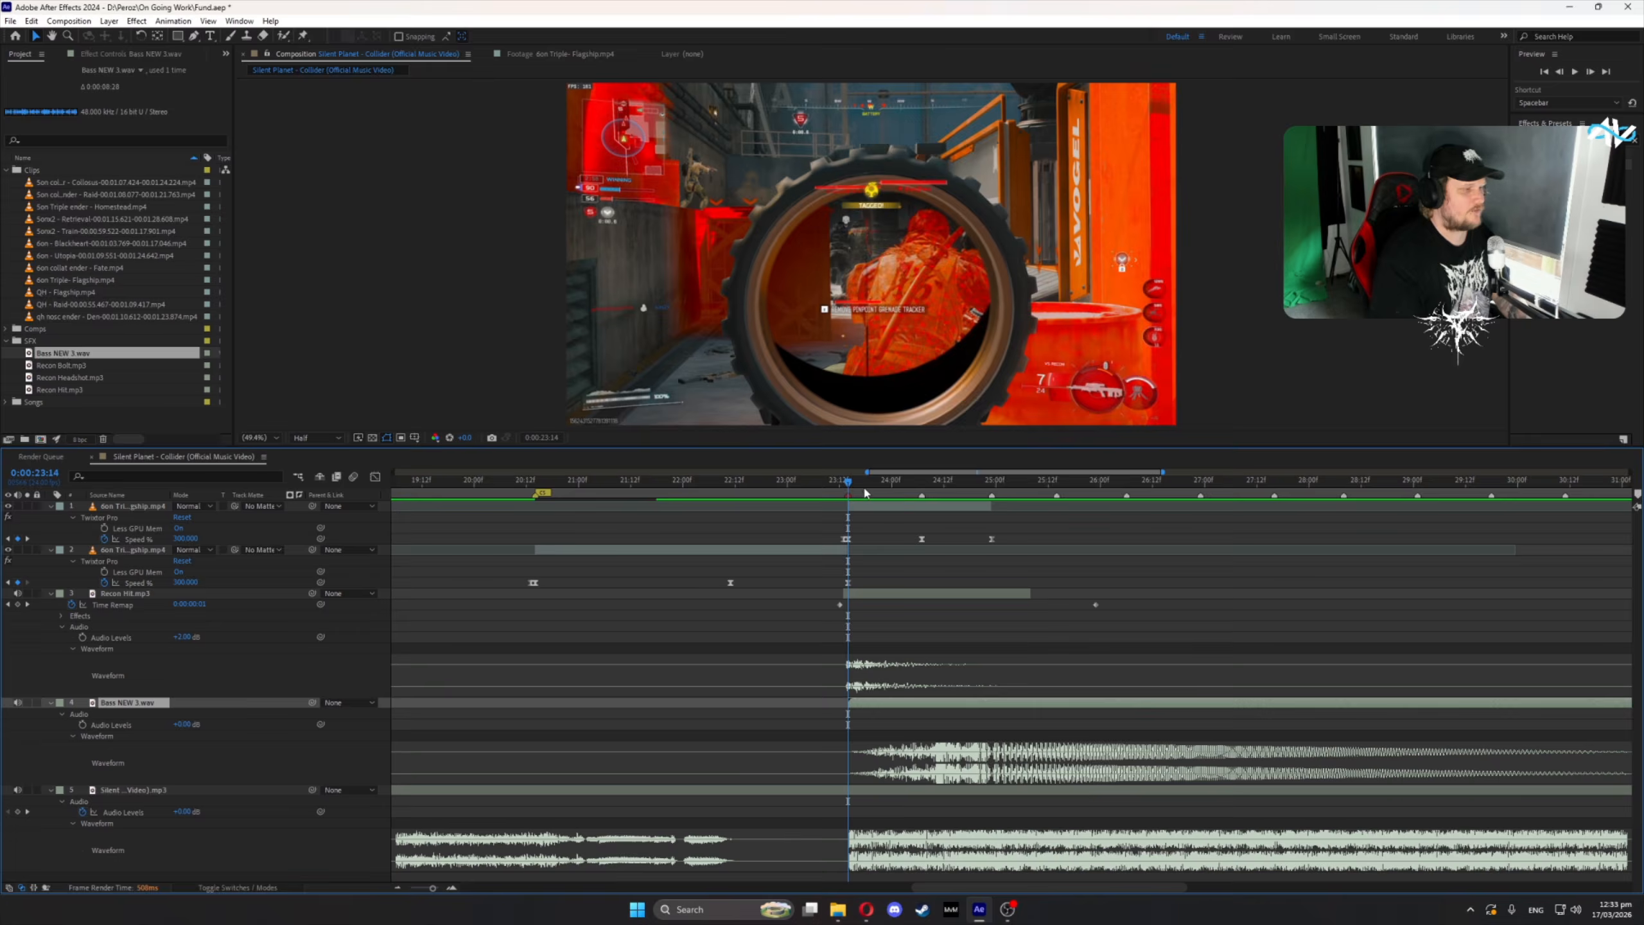
{"action": "left_click_drag", "start_coordinate": [972, 707], "coordinate": [883, 713]}
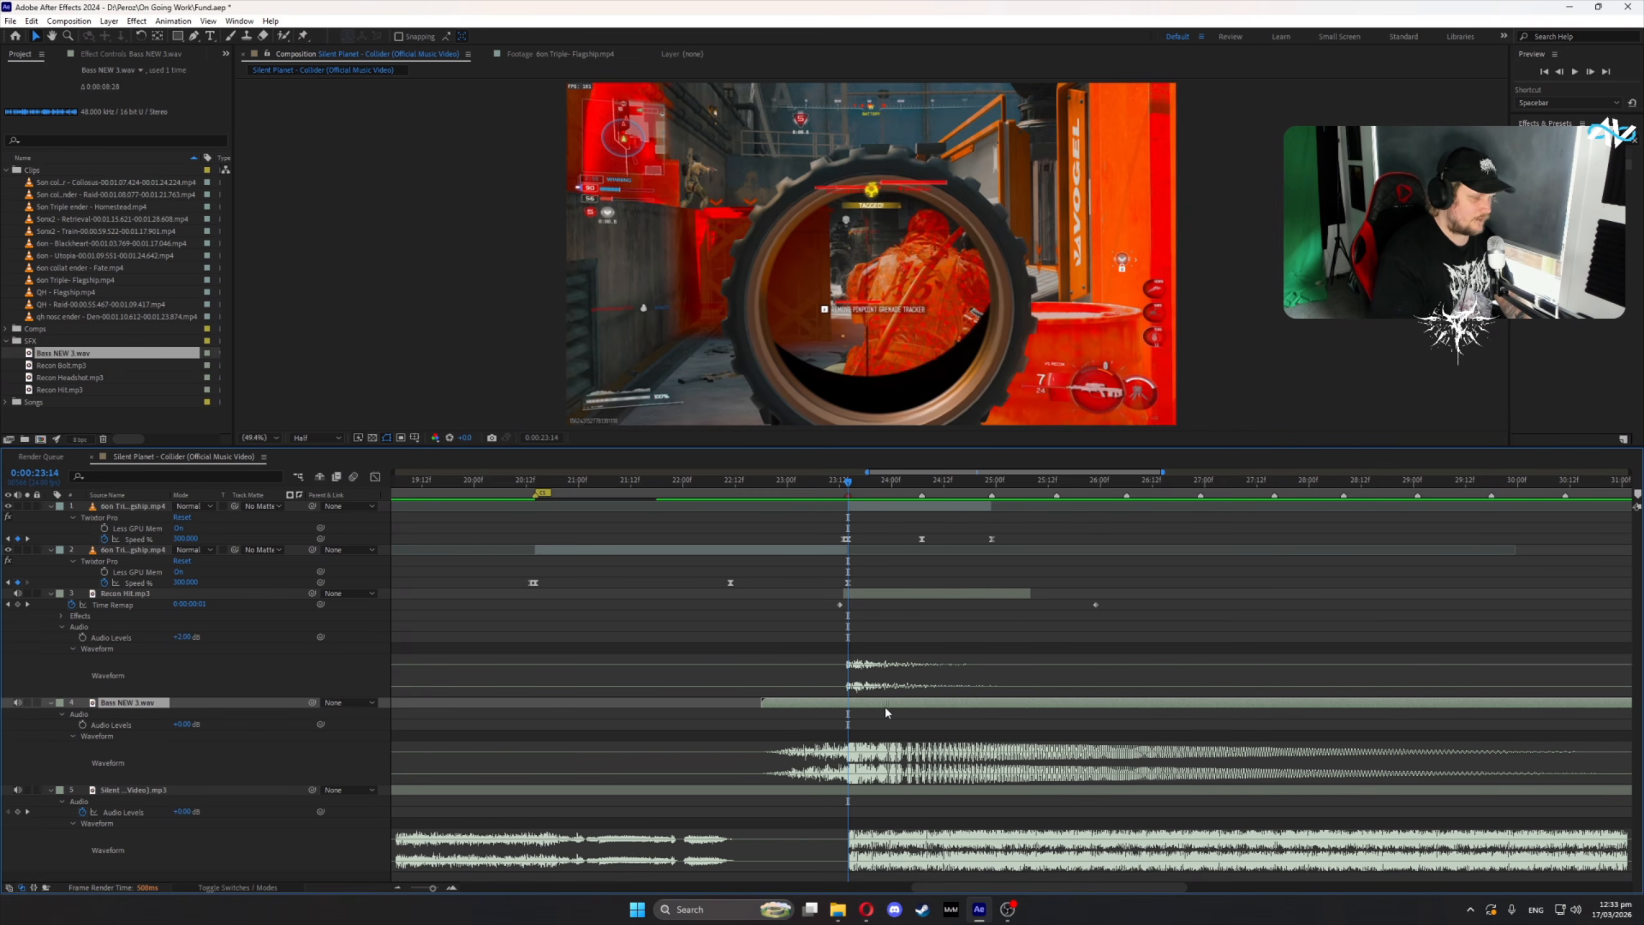
- Set the Audio Levels of Bass NEW 3.wav to -4 dB and play the mix from 0:00:21:14
{"action": "left_click", "coordinate": [186, 724]}
{"action": "type", "text": "-"}
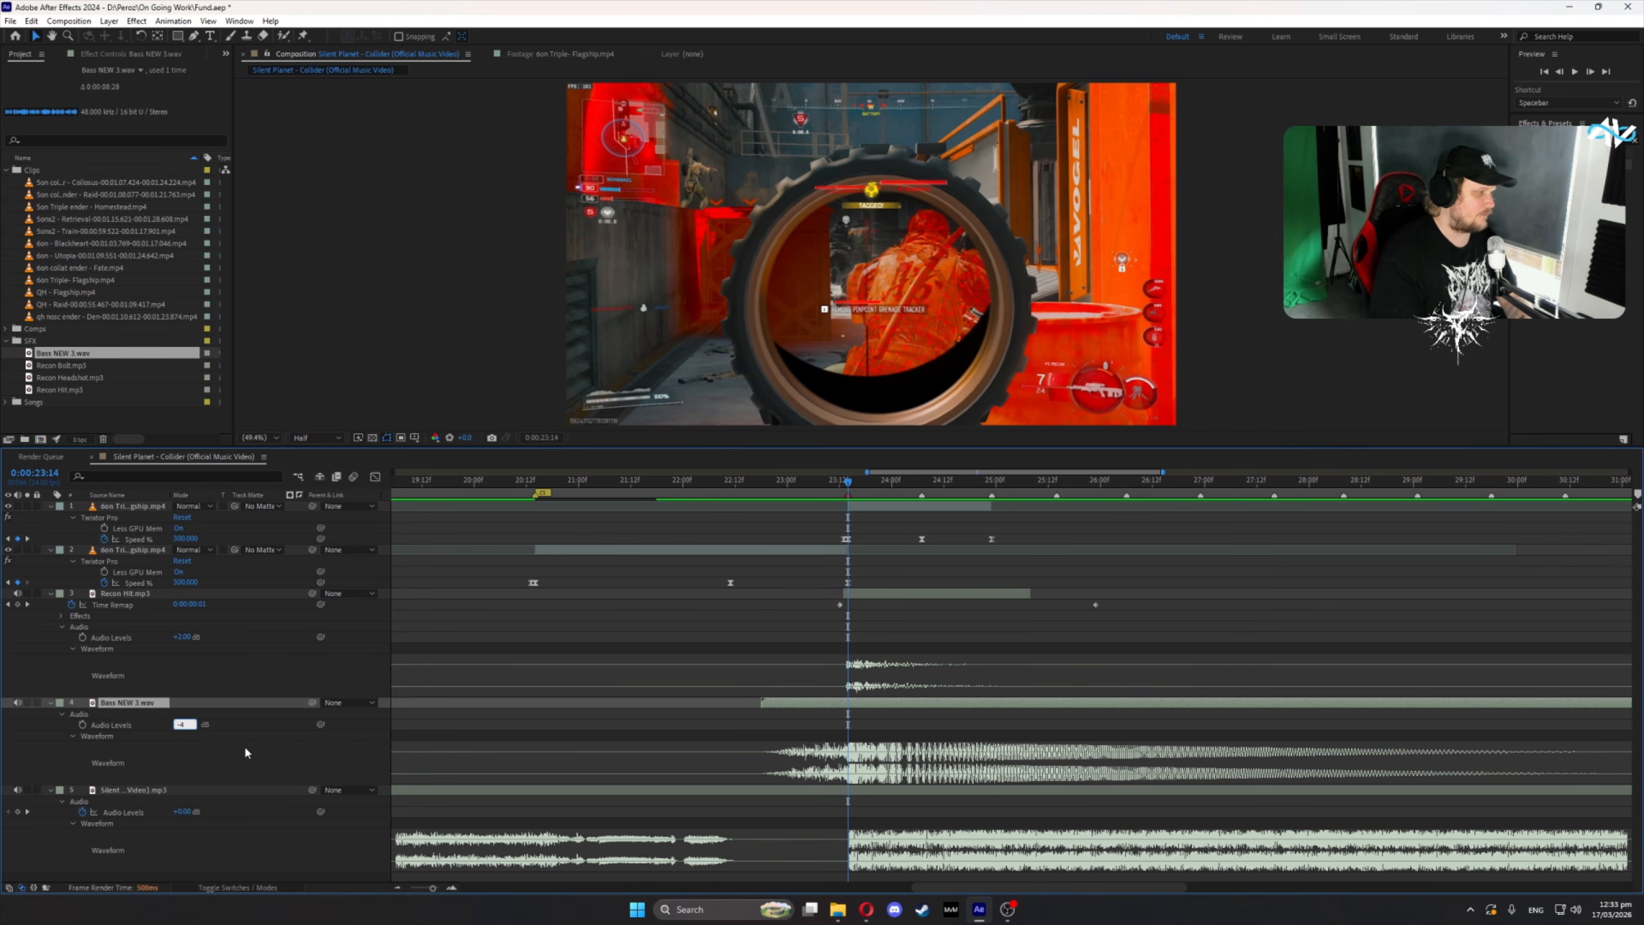
{"action": "type", "text": "4"}
{"action": "key", "text": "Return"}
{"action": "left_click_drag", "start_coordinate": [667, 482], "coordinate": [645, 486]}
{"action": "key", "text": "space"}
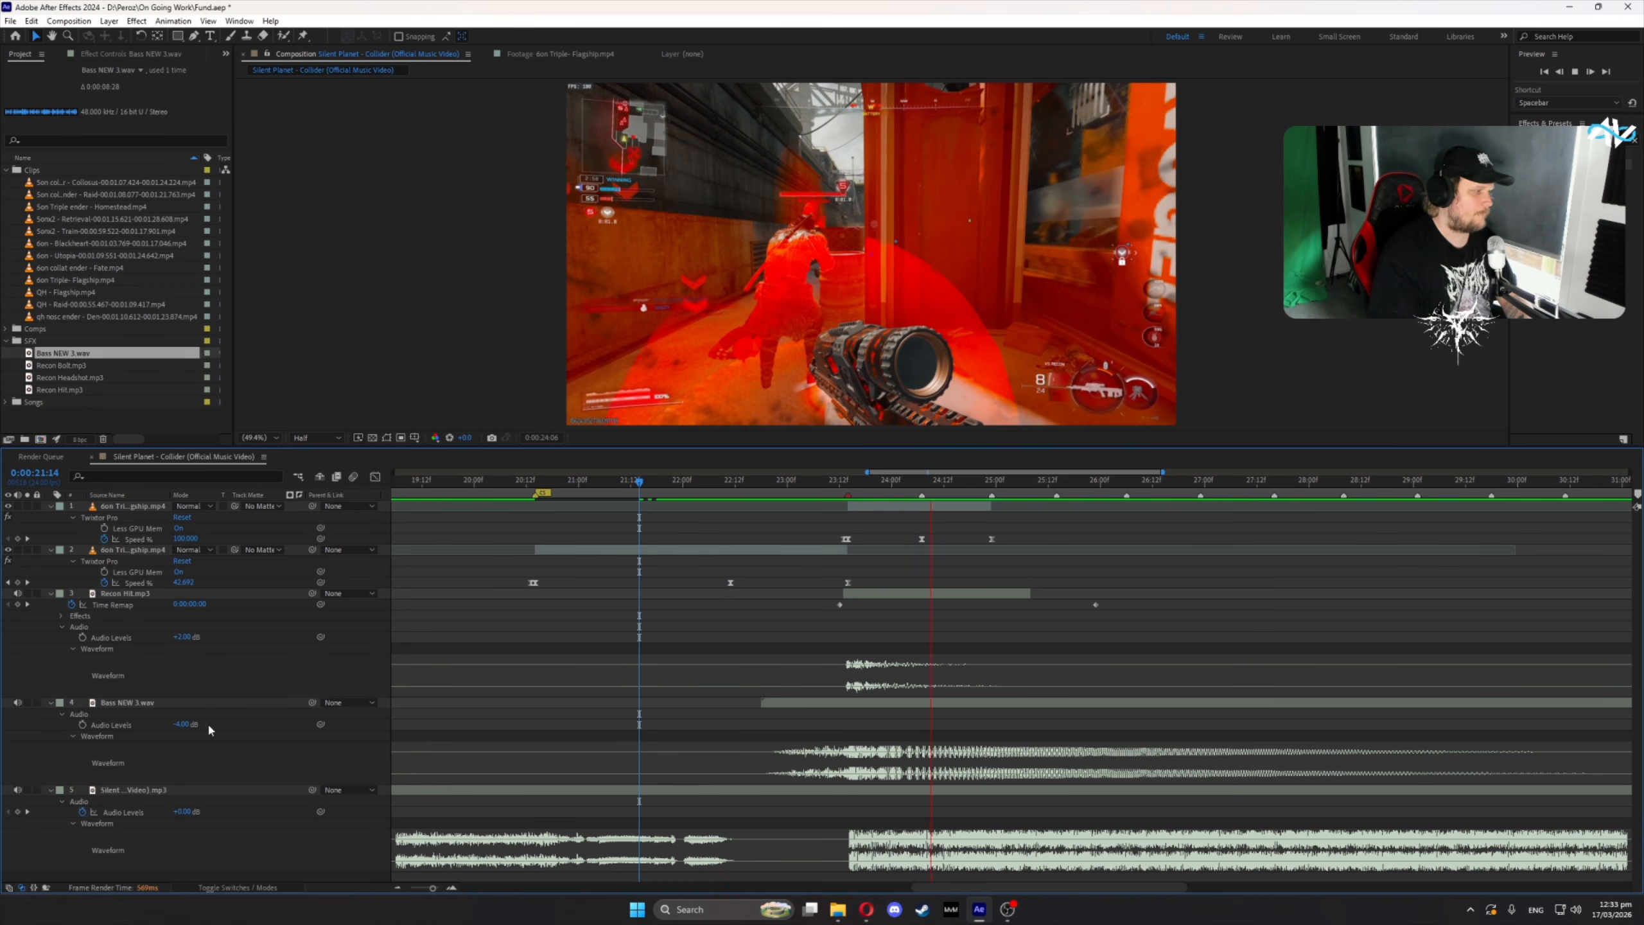
{"action": "key", "text": "space"}
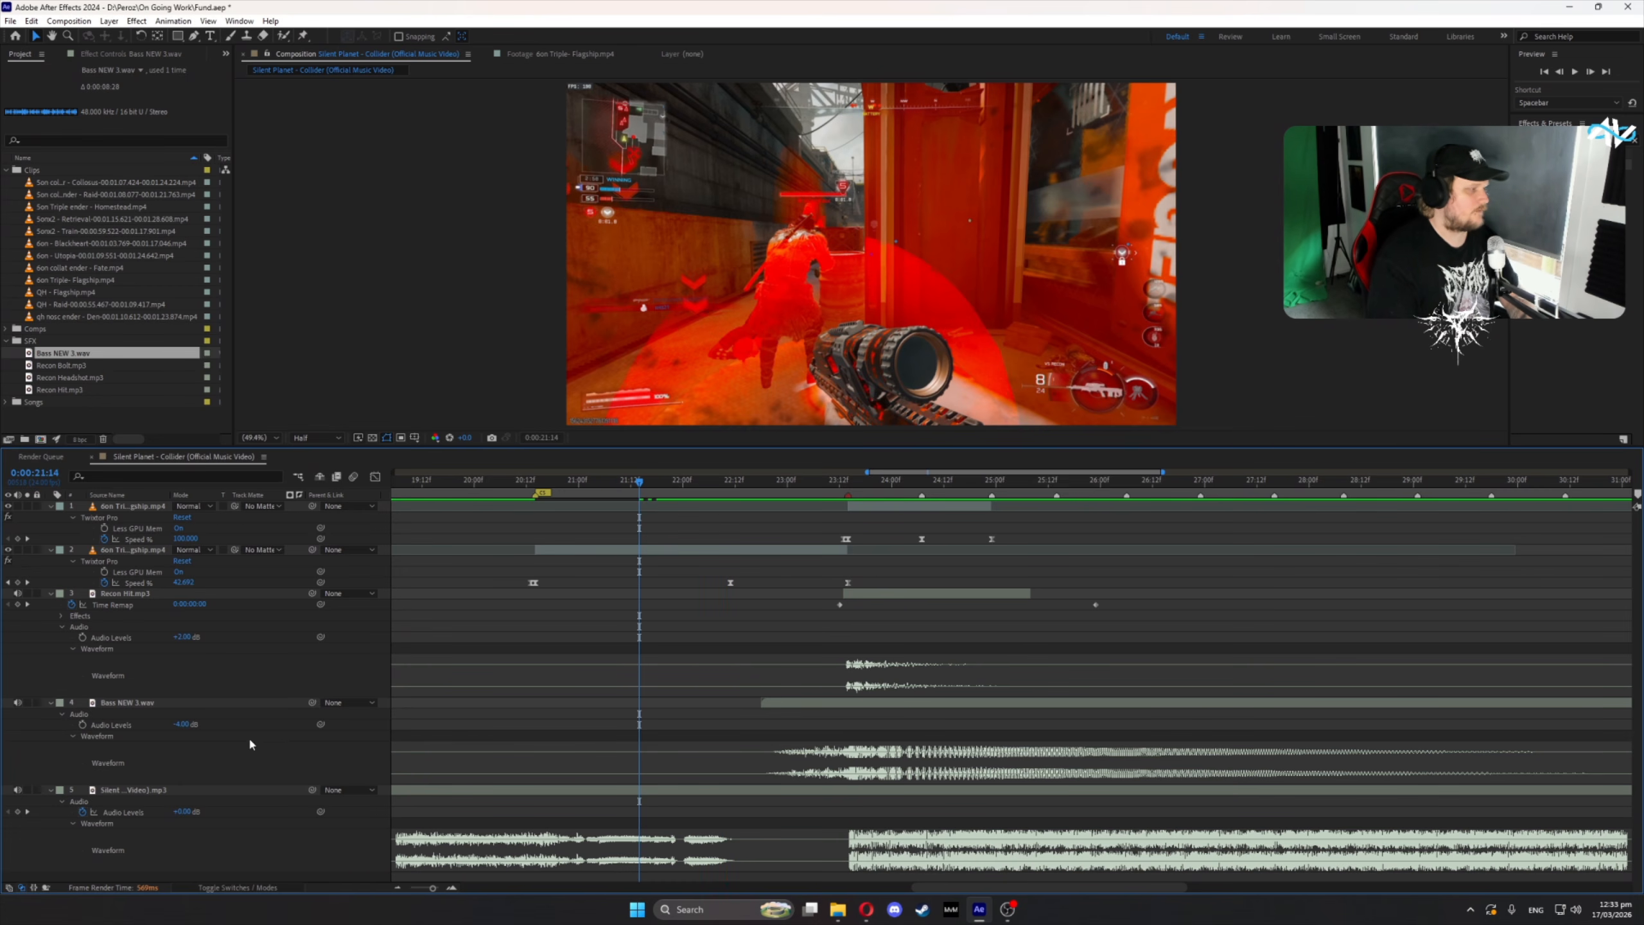
- Keyframe the Audio Levels of Bass NEW 3.wav from -8 dB at 0:00:22:18 to -4 dB at 0:00:23:14 and play the fade
{"action": "left_click", "coordinate": [760, 485]}
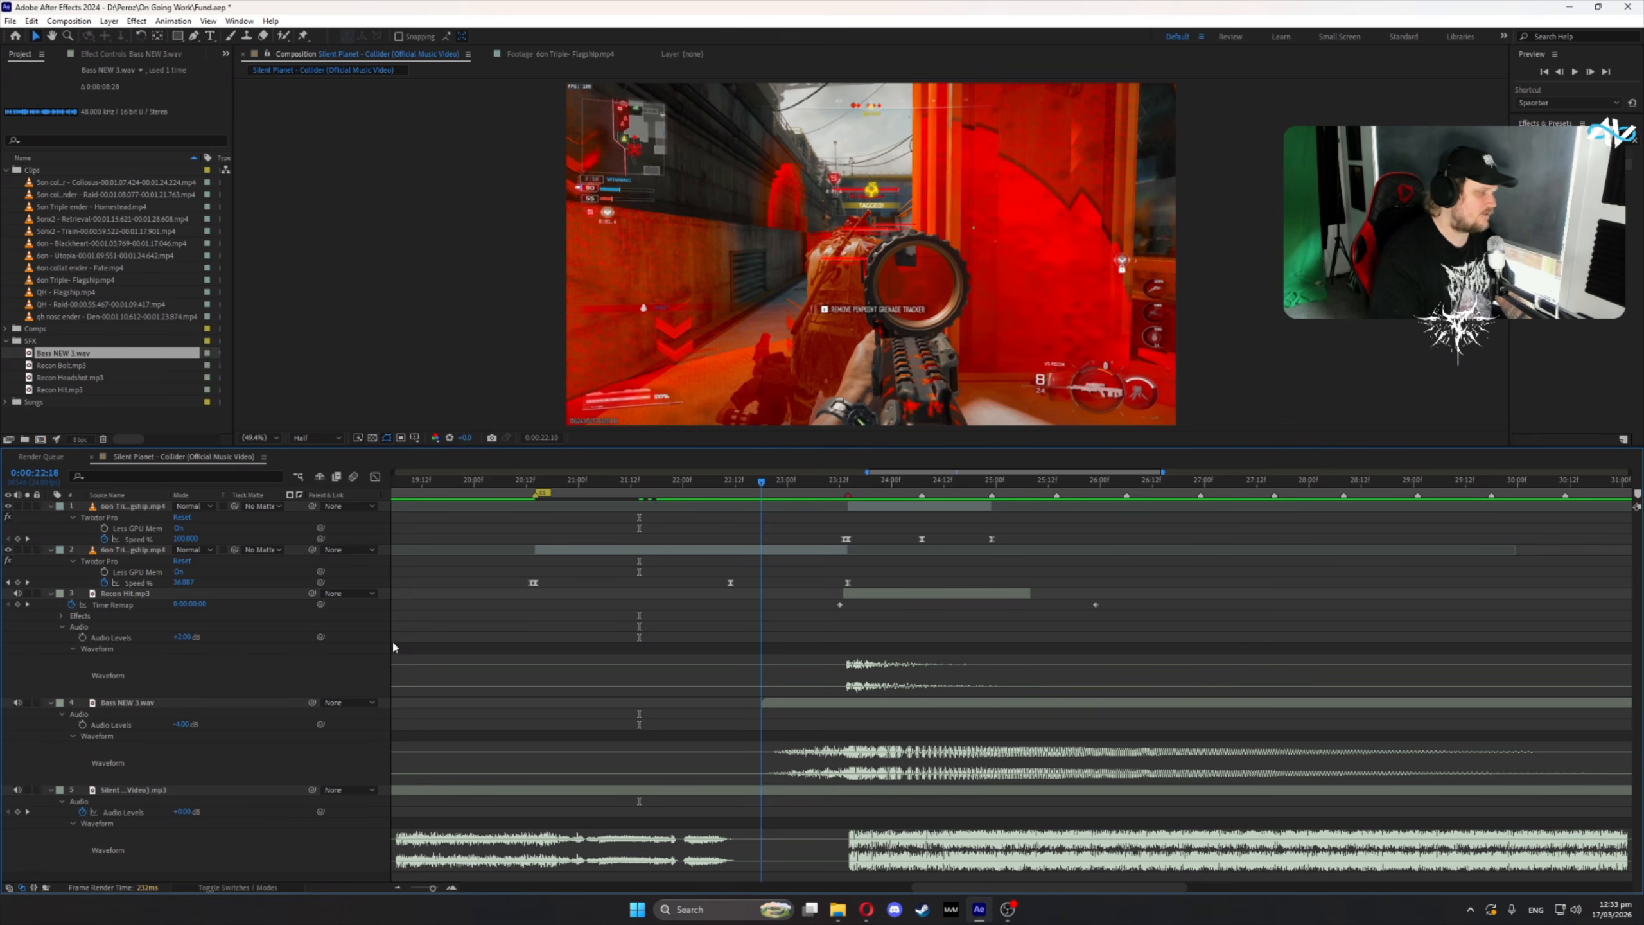
{"action": "left_click", "coordinate": [82, 725]}
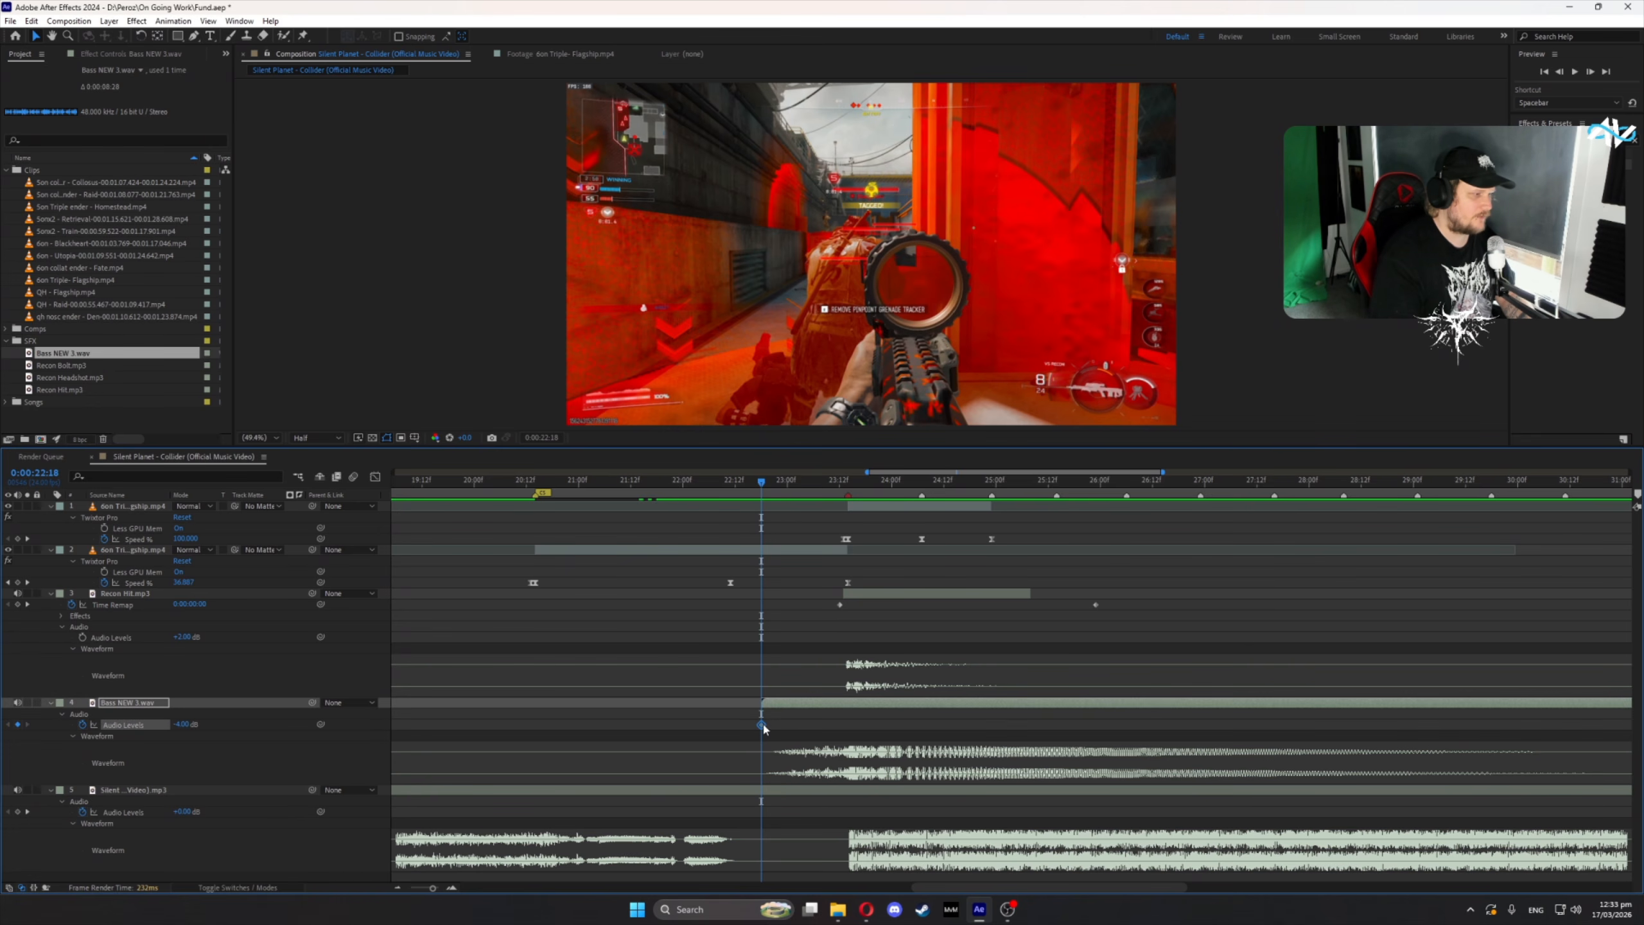
{"action": "left_click_drag", "start_coordinate": [761, 725], "coordinate": [852, 735]}
{"action": "type", "text": "8"}
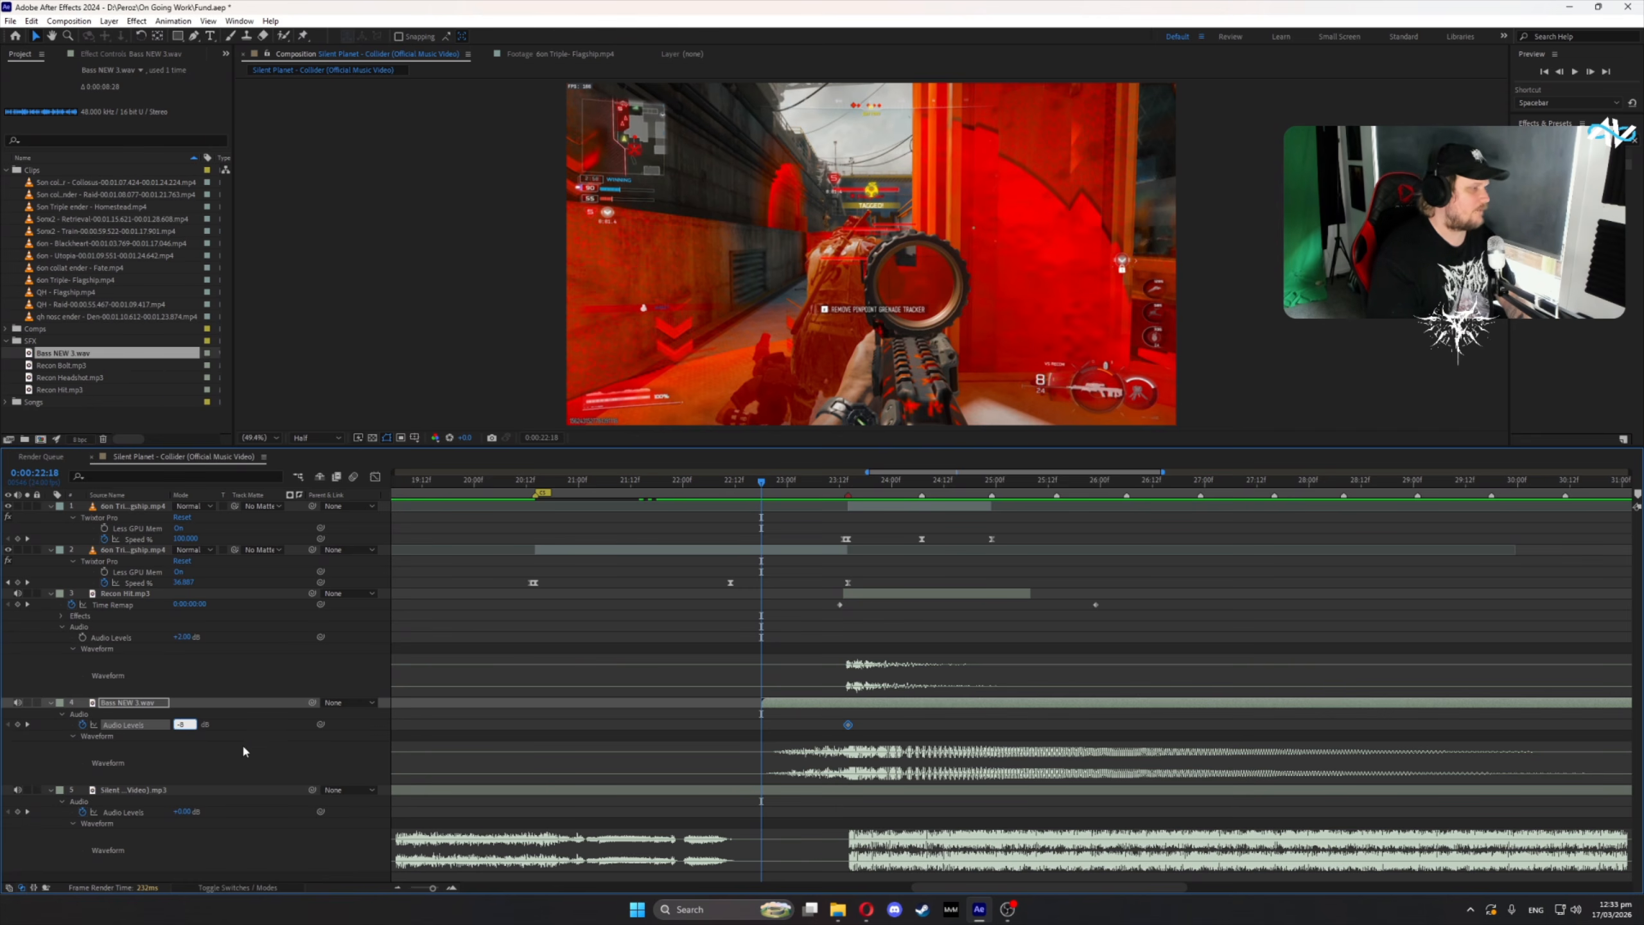
{"action": "key", "text": "Return"}
{"action": "key", "text": "space"}
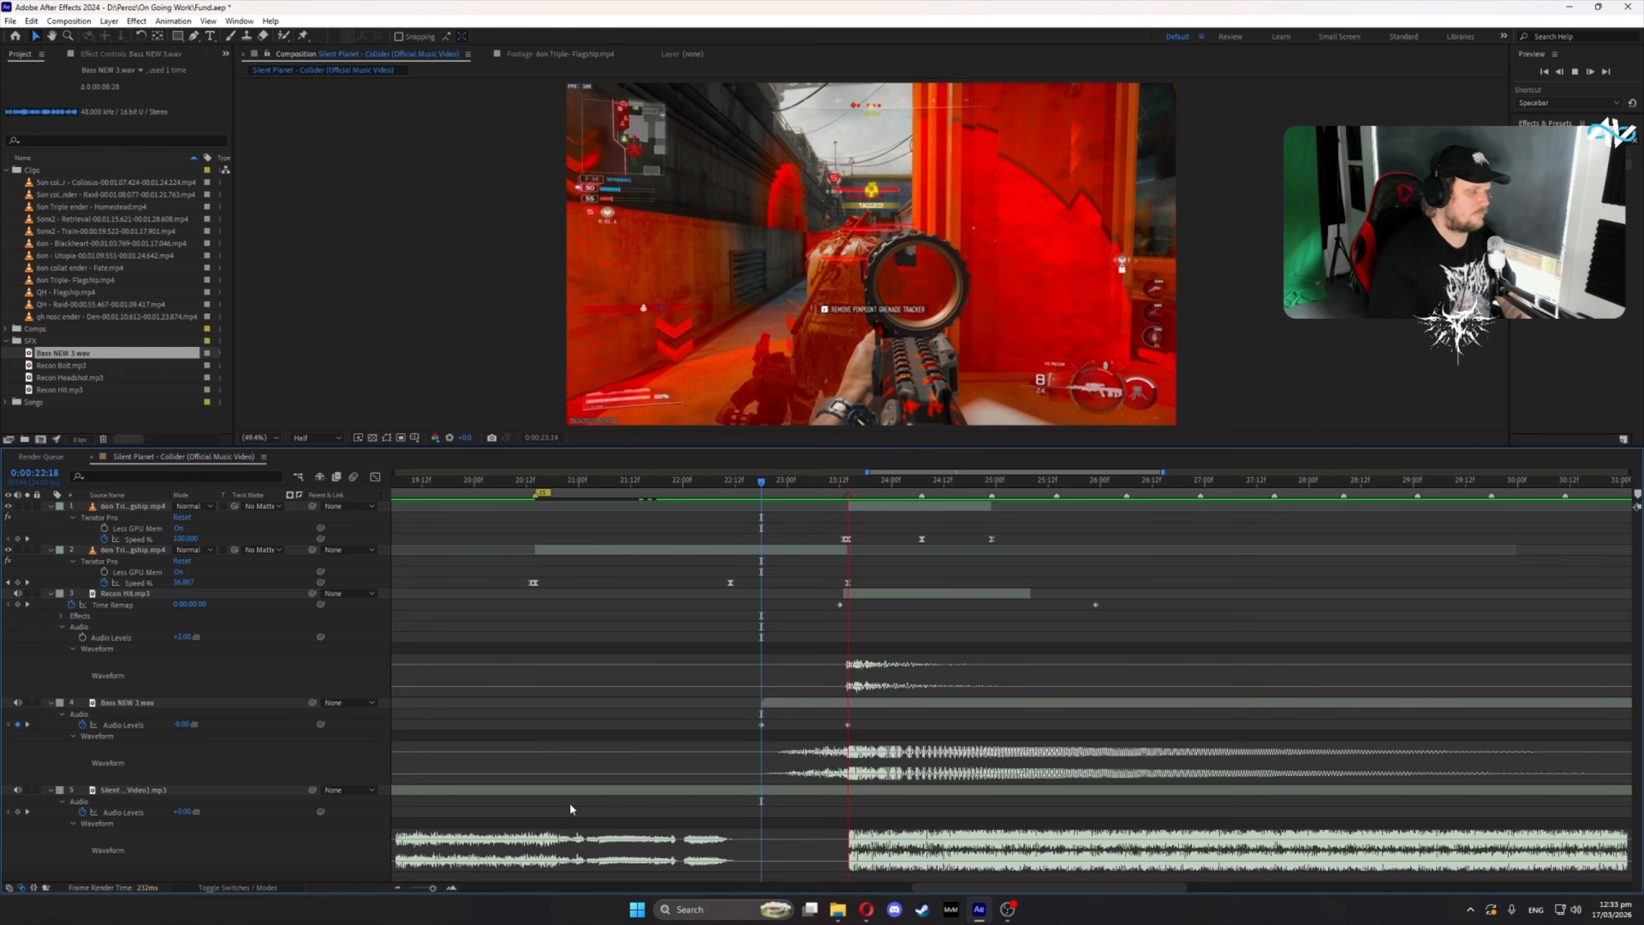
{"action": "key", "text": "space"}
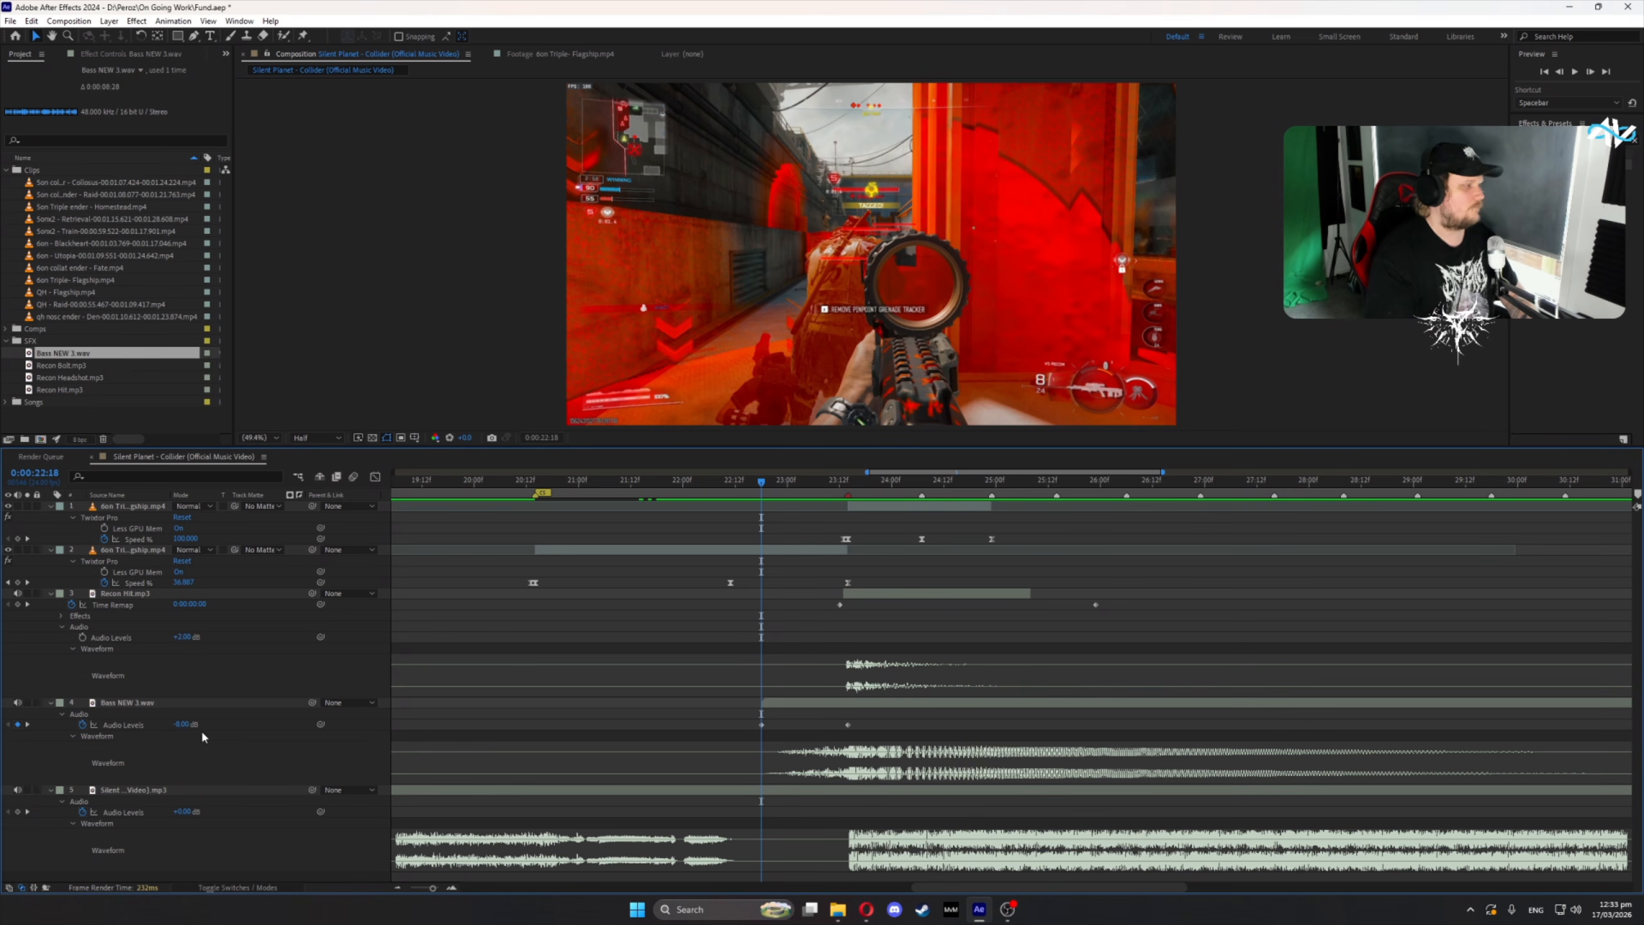
- Lower the first Audio Levels keyframe of Bass NEW 3.wav to -10 dB and play the sequence from 0:00:20:08
{"action": "left_click", "coordinate": [182, 723]}
{"action": "key", "text": "Return"}
{"action": "left_click", "coordinate": [509, 485]}
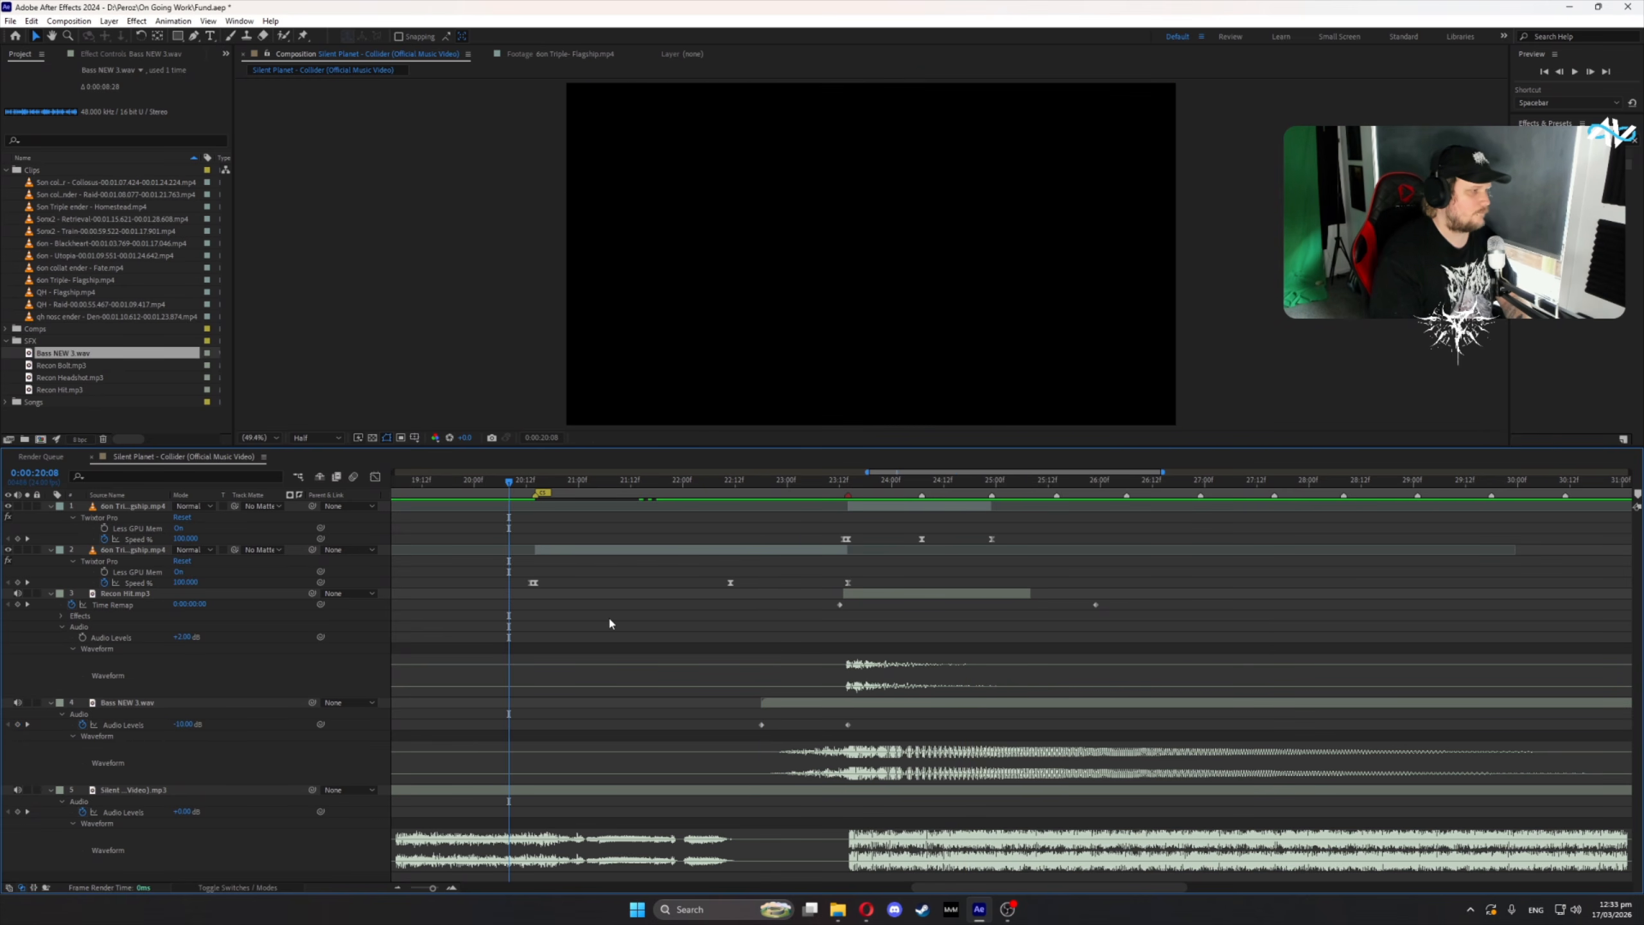
{"action": "key", "text": "space"}
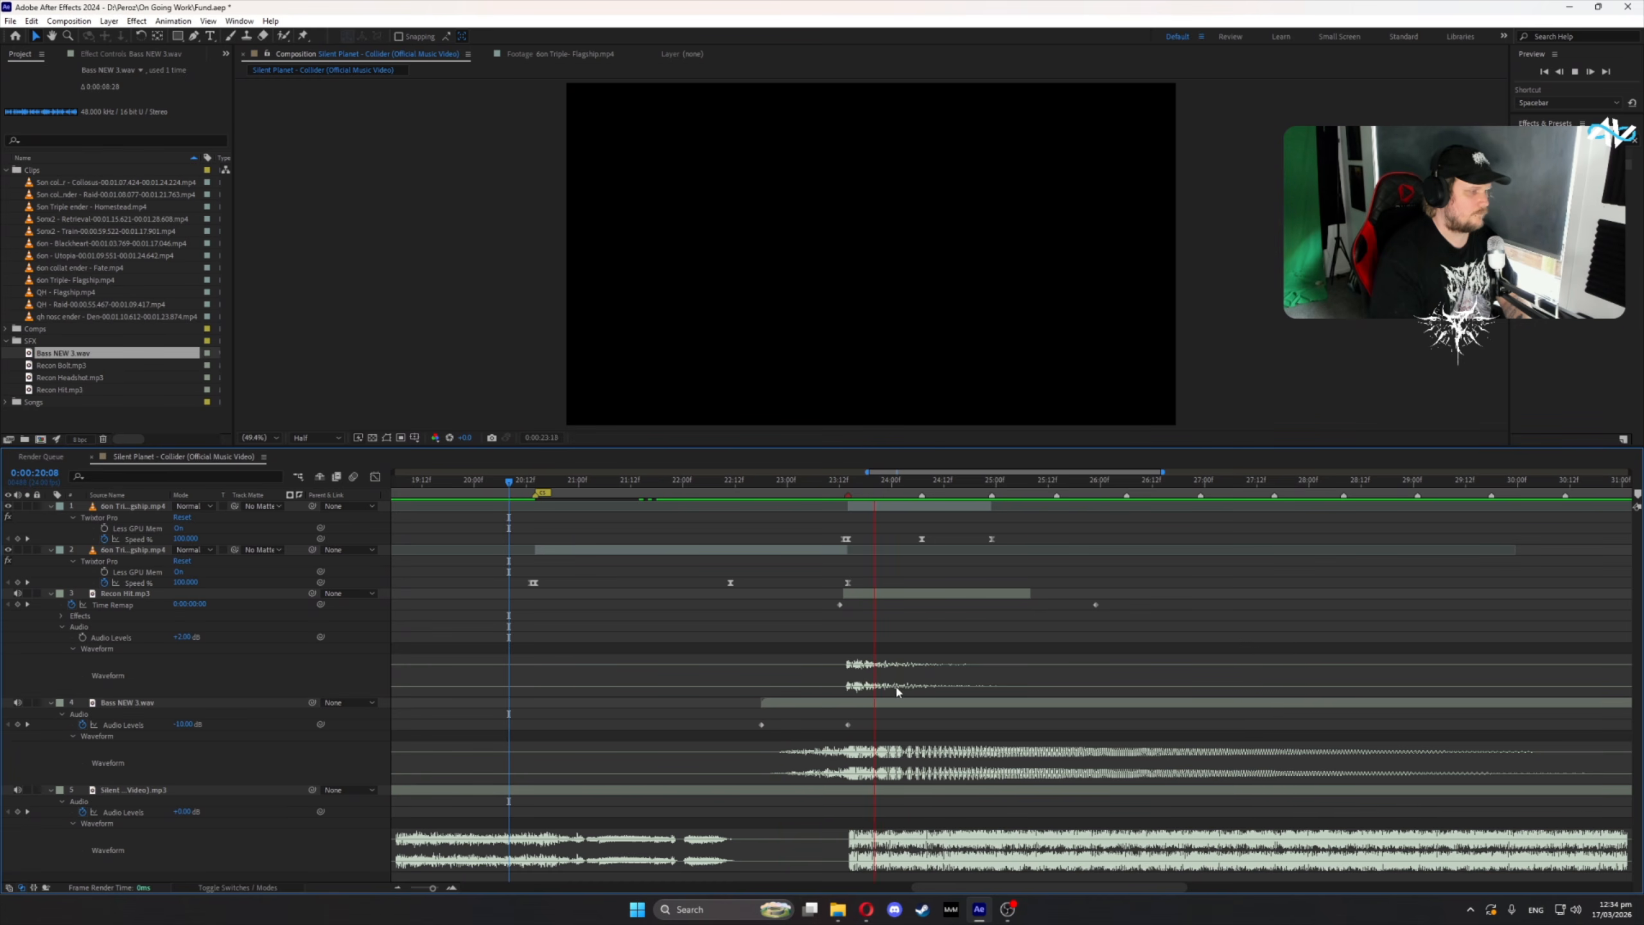
- Set the work area from 0:00:20:13 to about 0:00:25:11 and play it
{"action": "key", "text": "space"}
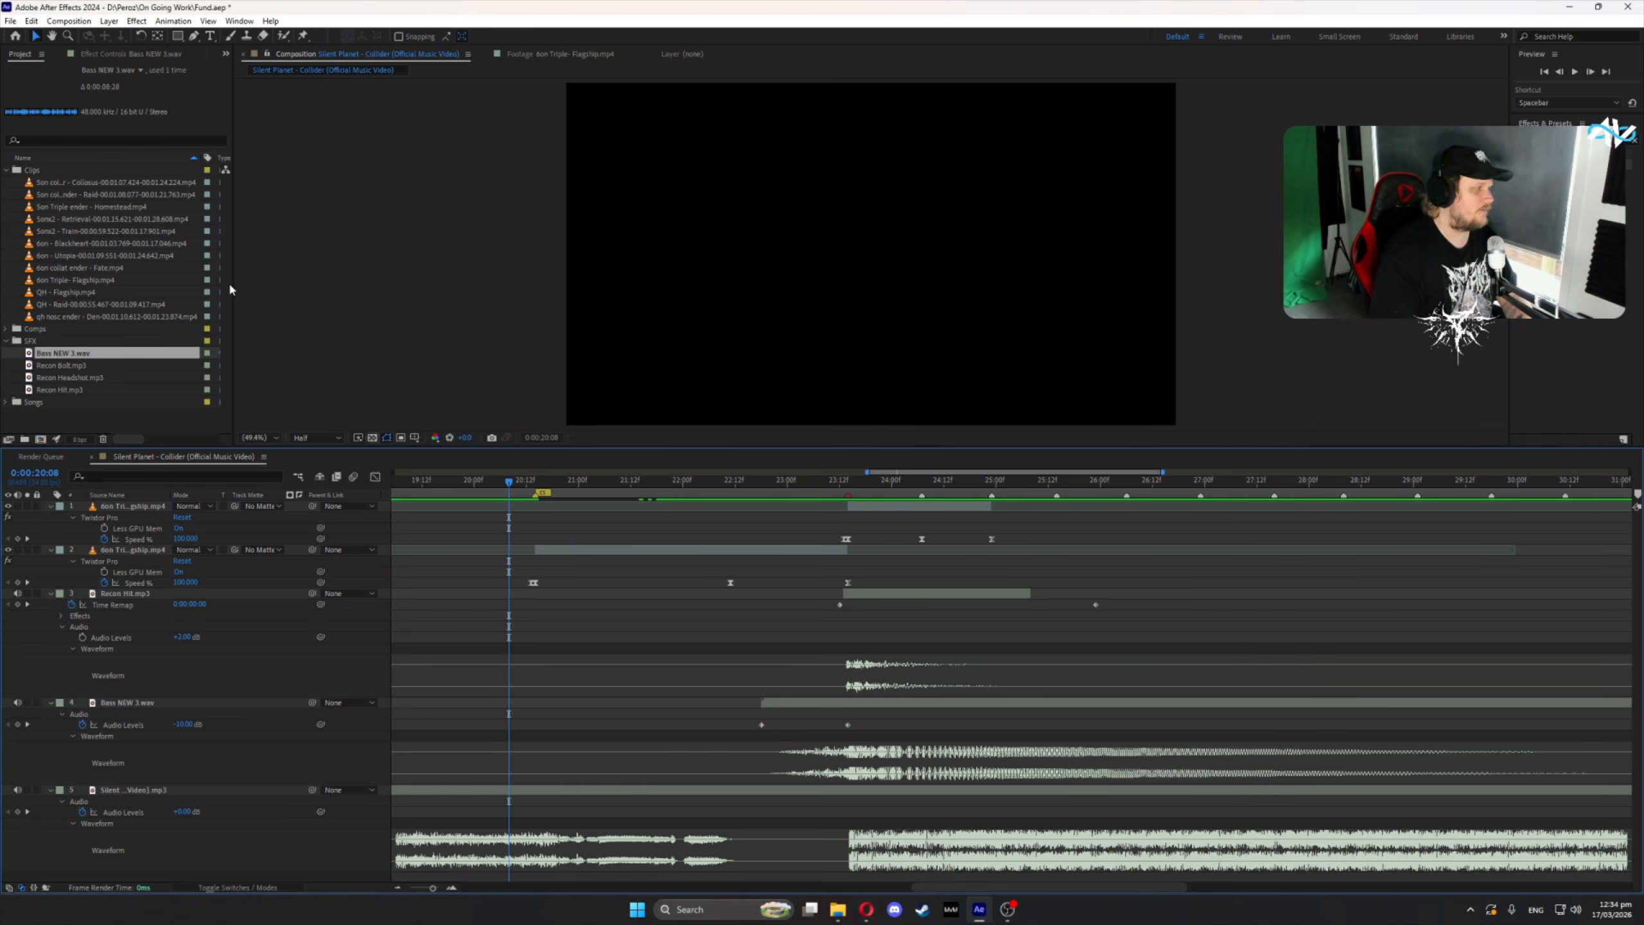
{"action": "key", "text": "k"}
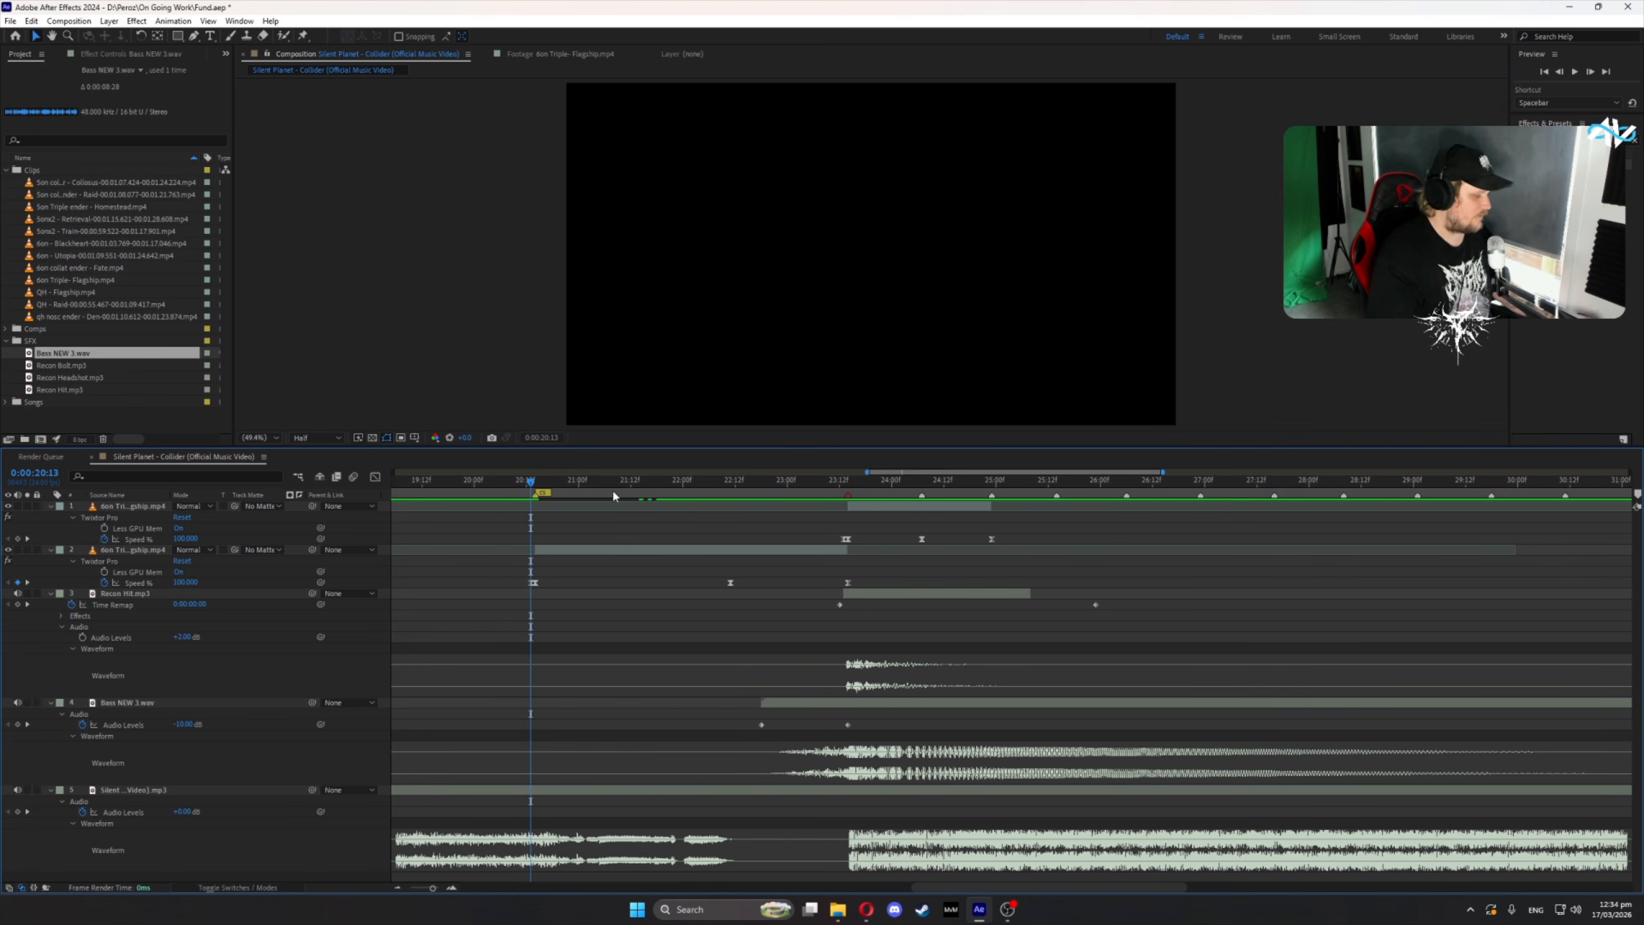
{"action": "key", "text": "space"}
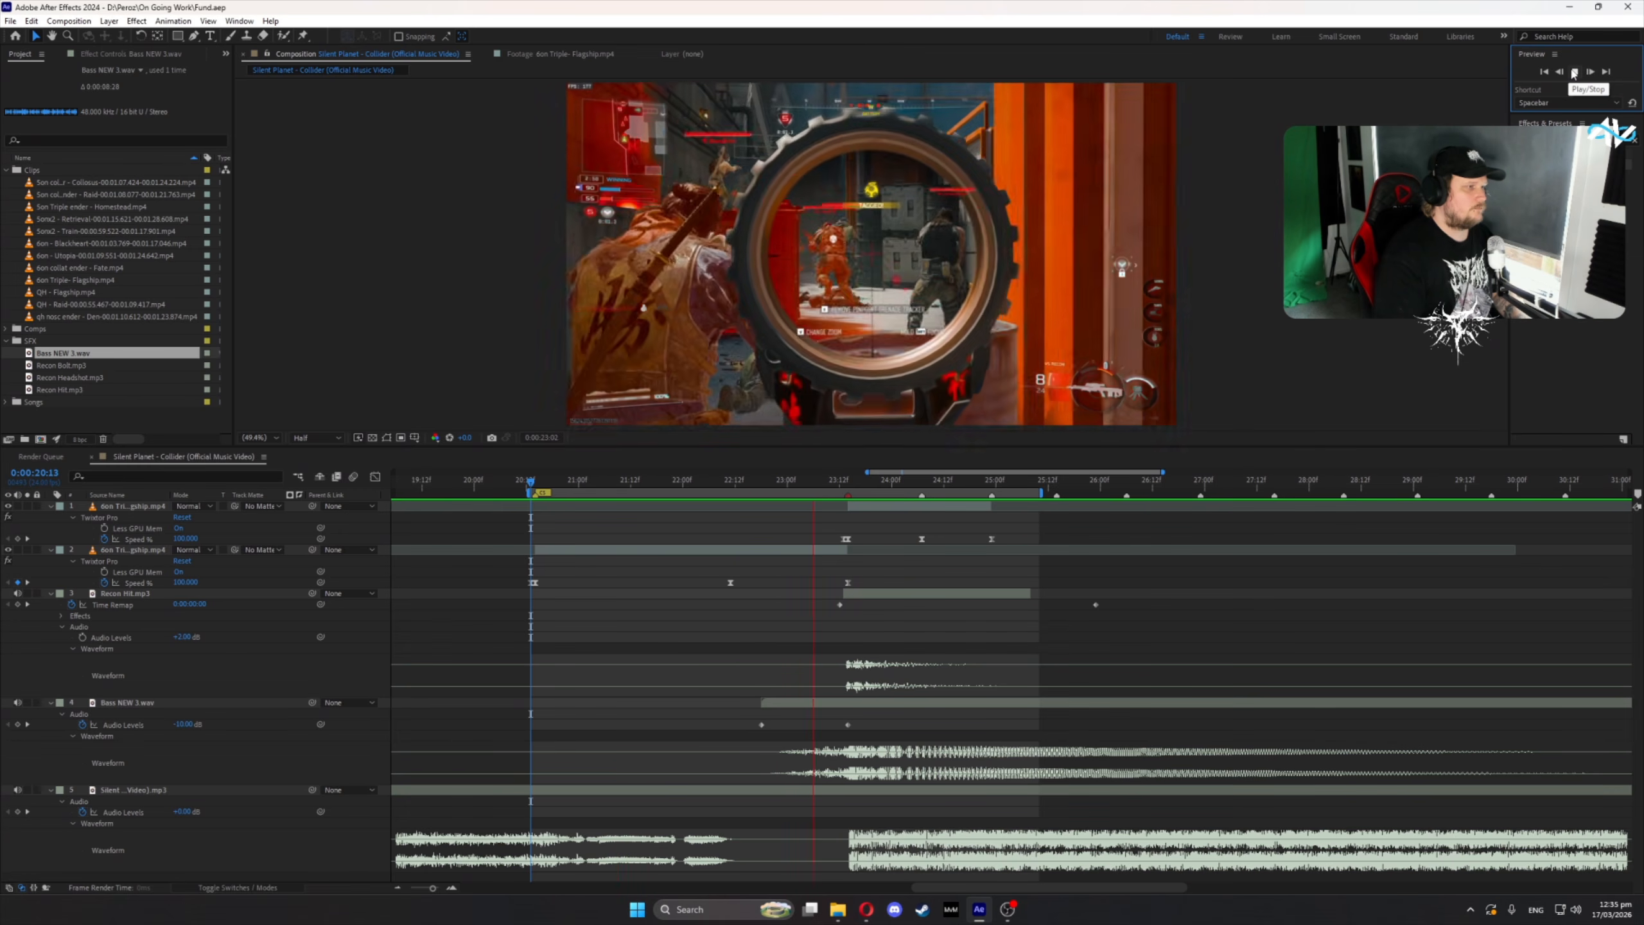
{"action": "key", "text": "space"}
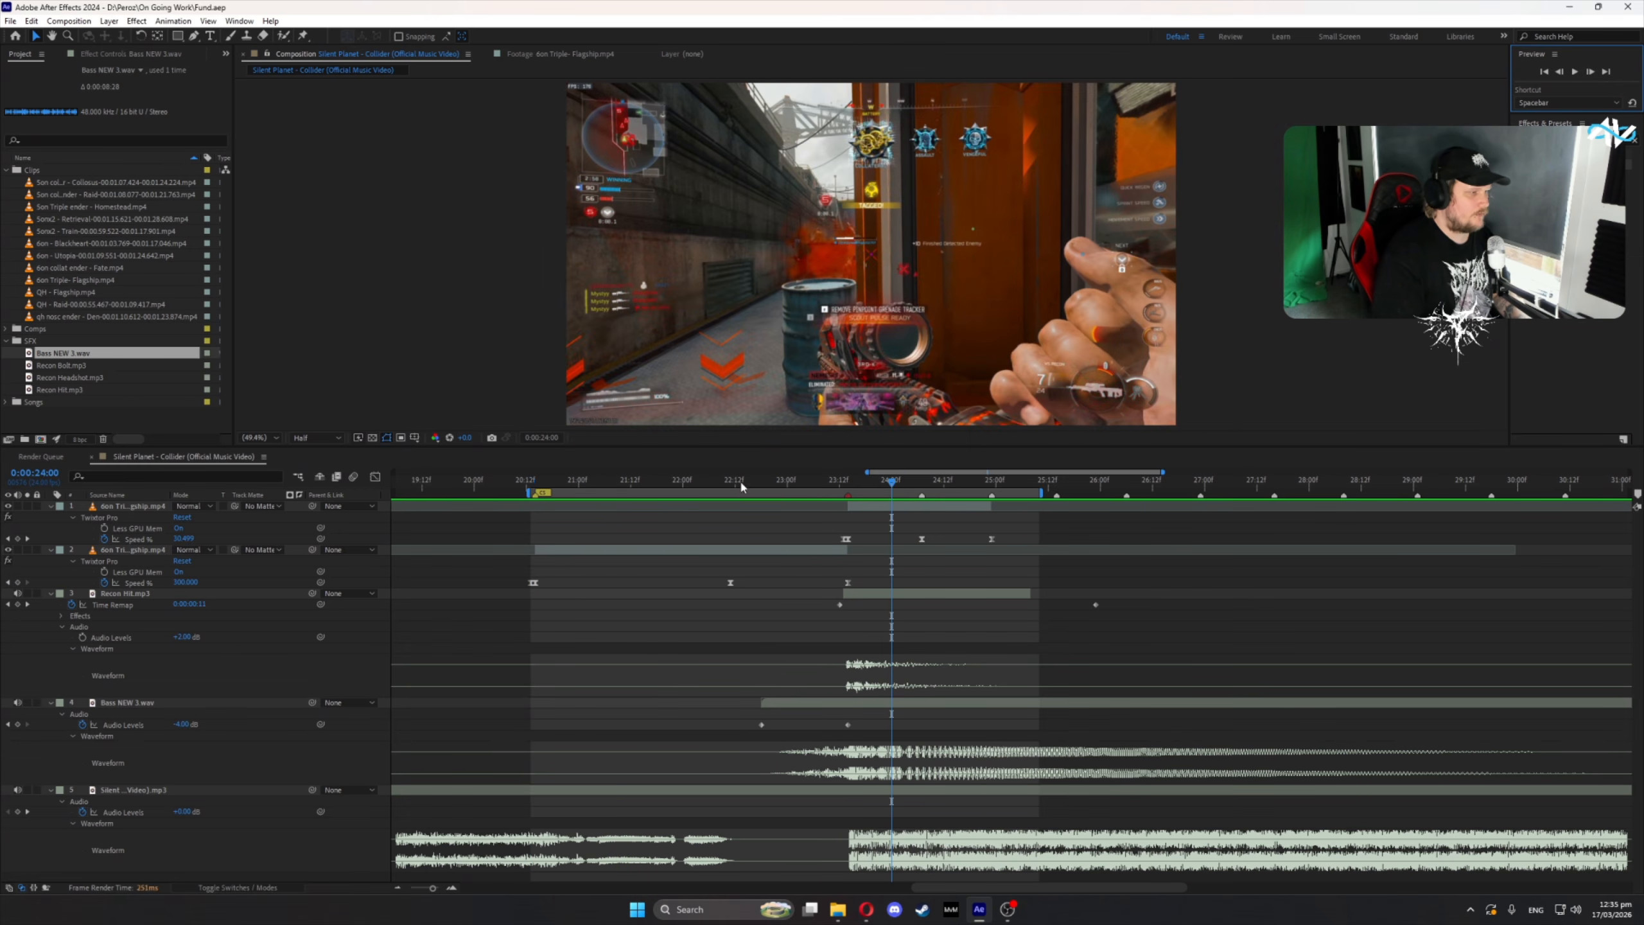
- Move the middle Speed % keyframe of the layer 2 Flagship clip to 0:00:23:00 and check the frames up to the cut at 0:00:23:14
{"action": "left_click", "coordinate": [740, 483]}
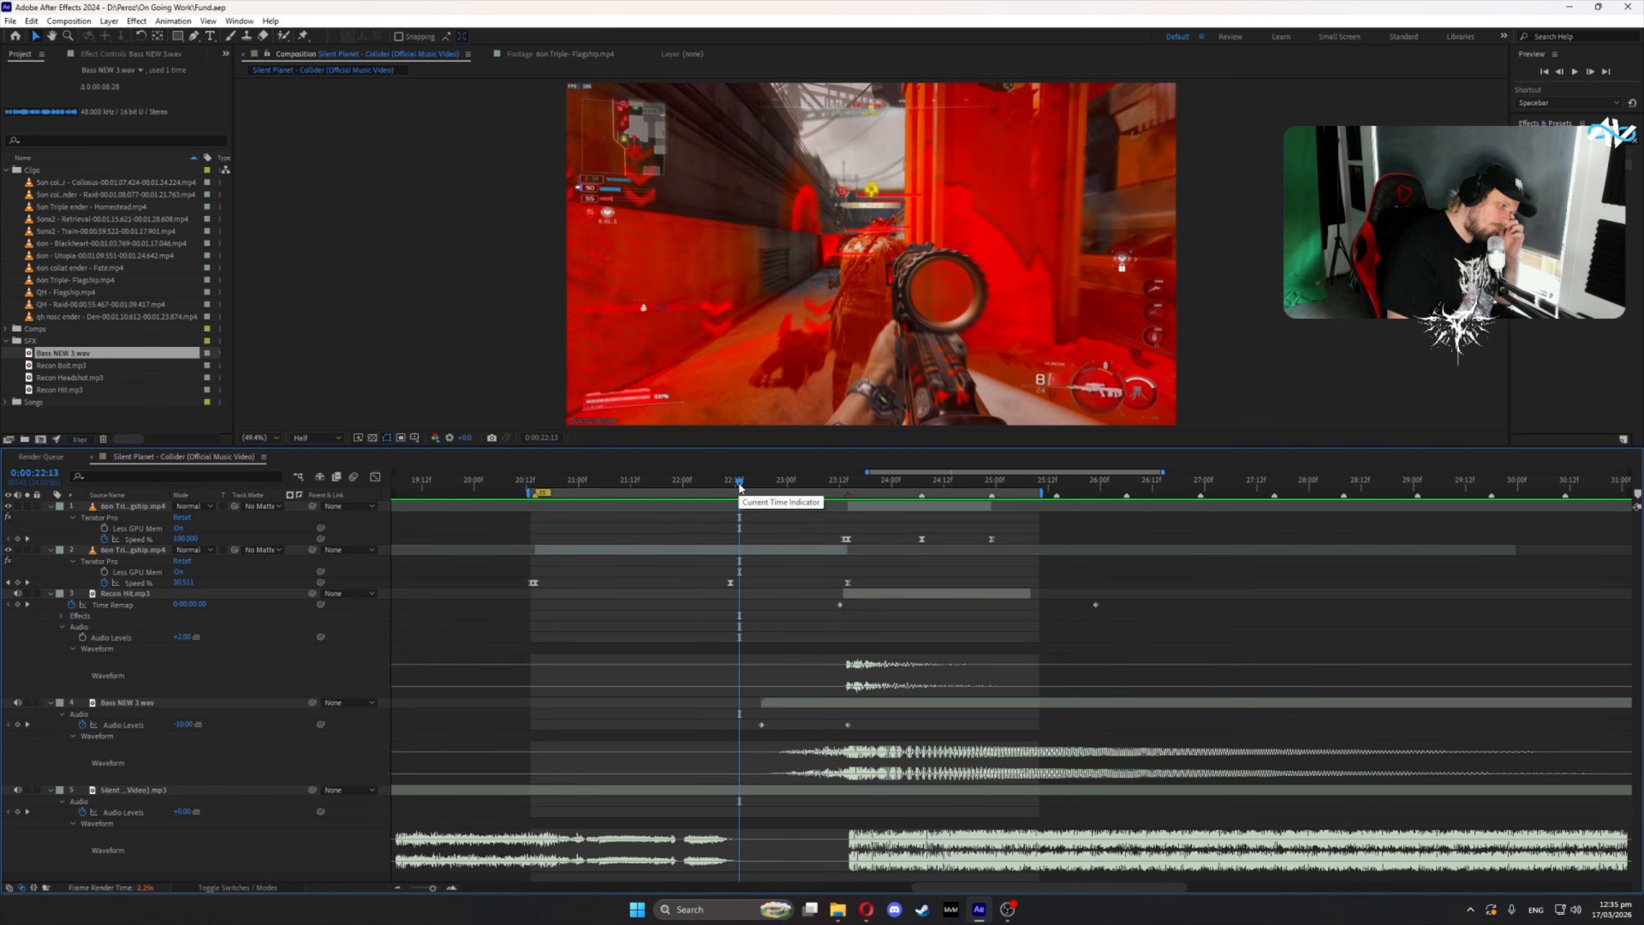
{"action": "left_click_drag", "start_coordinate": [751, 488], "coordinate": [789, 507]}
{"action": "left_click_drag", "start_coordinate": [732, 583], "coordinate": [789, 582]}
{"action": "left_click", "coordinate": [816, 497]}
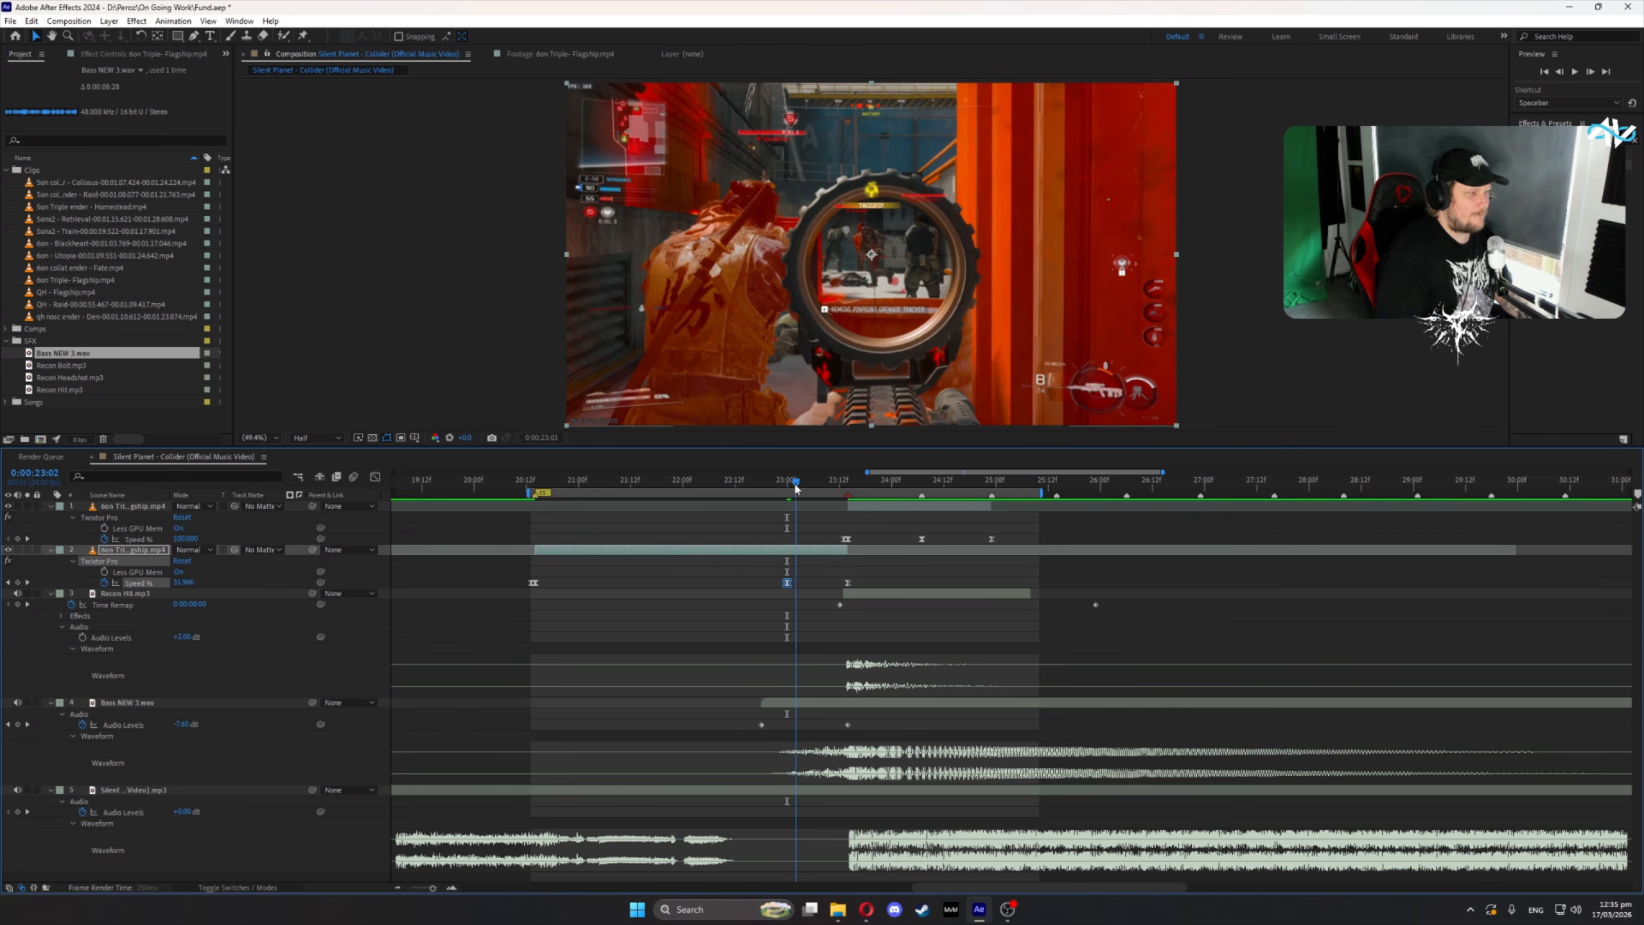
{"action": "left_click_drag", "start_coordinate": [815, 498], "coordinate": [841, 505]}
{"action": "key", "text": "Page_Down"}
{"action": "key", "text": "Page_Down"}
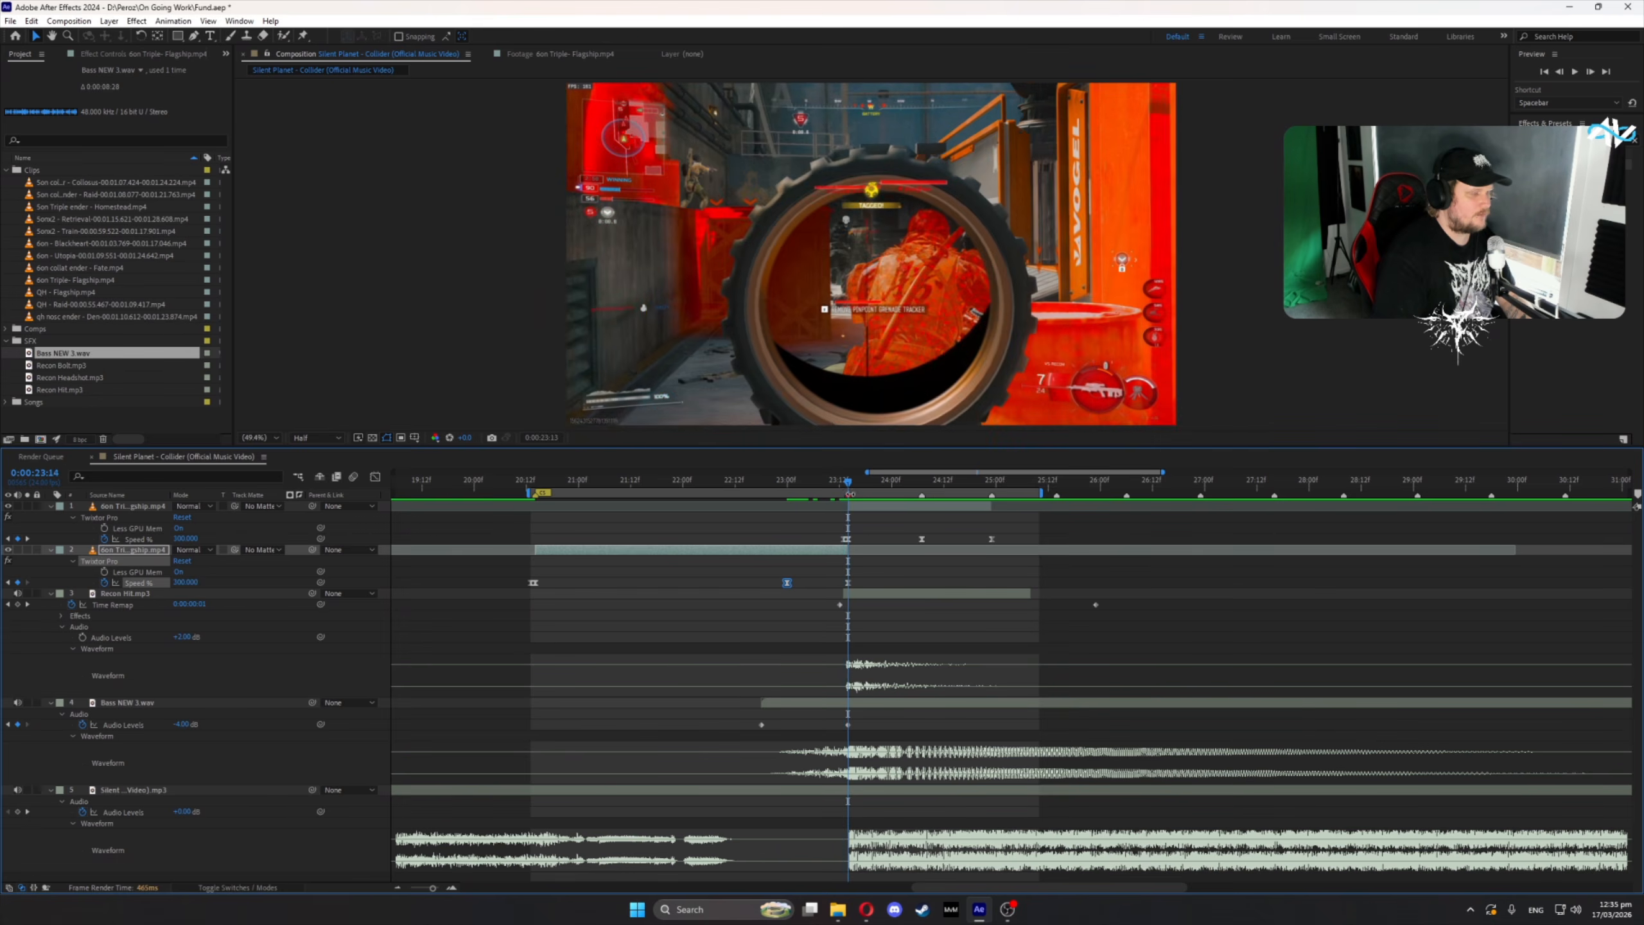
{"action": "key", "text": "Page_Up"}
{"action": "left_click_drag", "start_coordinate": [817, 491], "coordinate": [832, 490]}
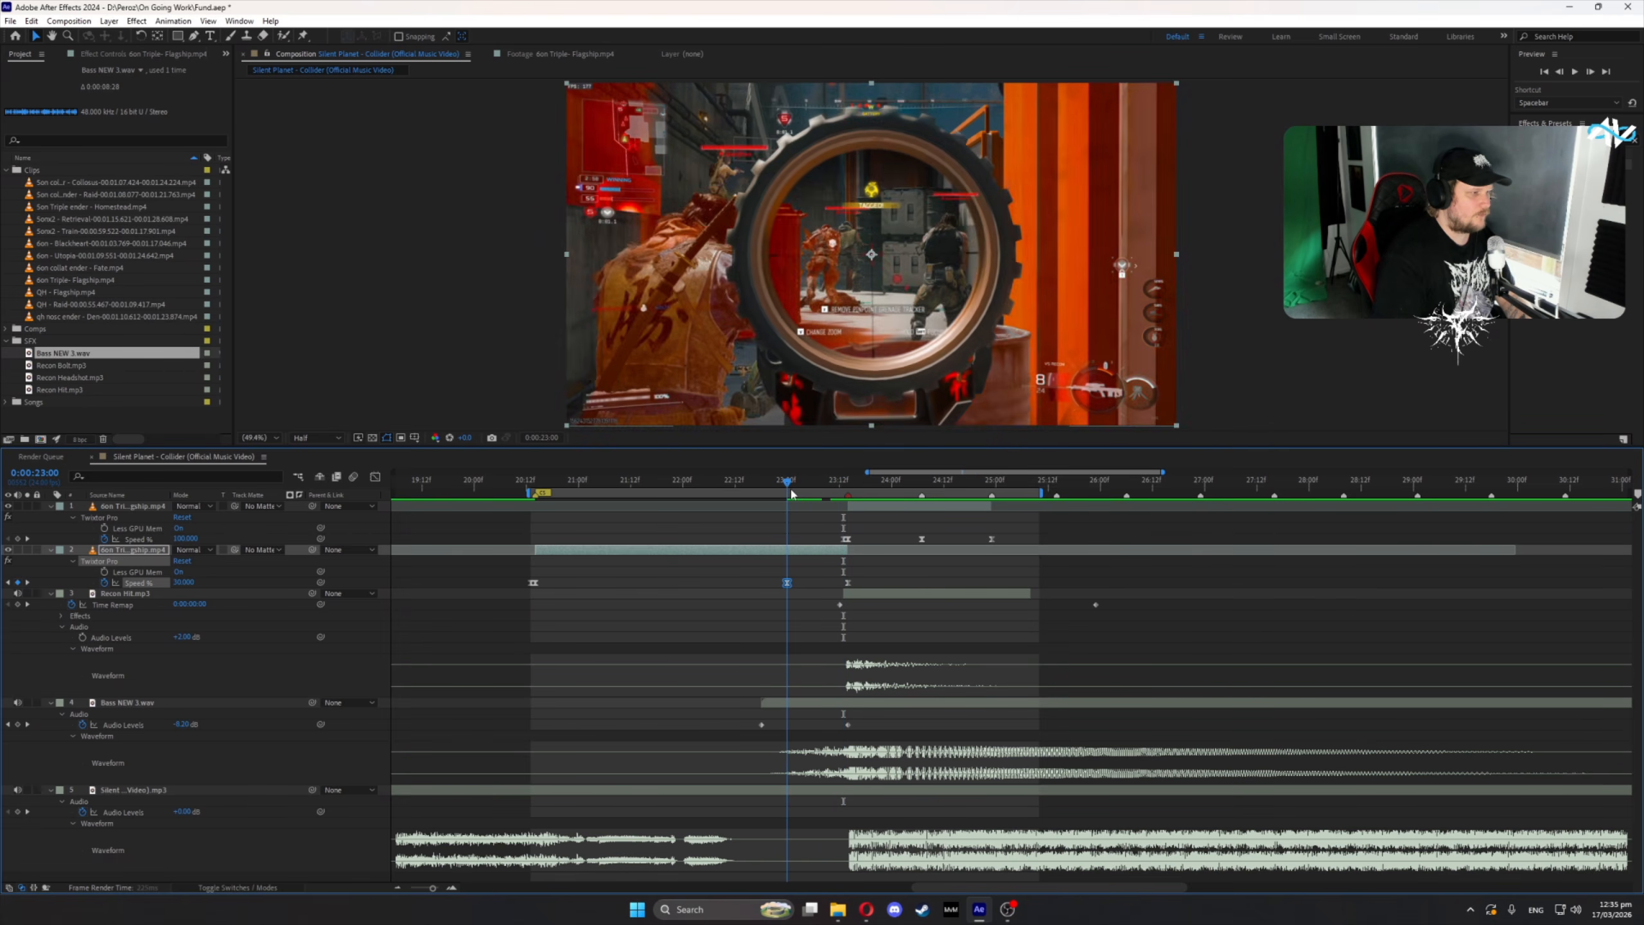
- Set the Speed % keyframe at 0:00:23:00 on layer 2 to 40 and play the sequence from 0:00:20:14
{"action": "left_click", "coordinate": [643, 580]}
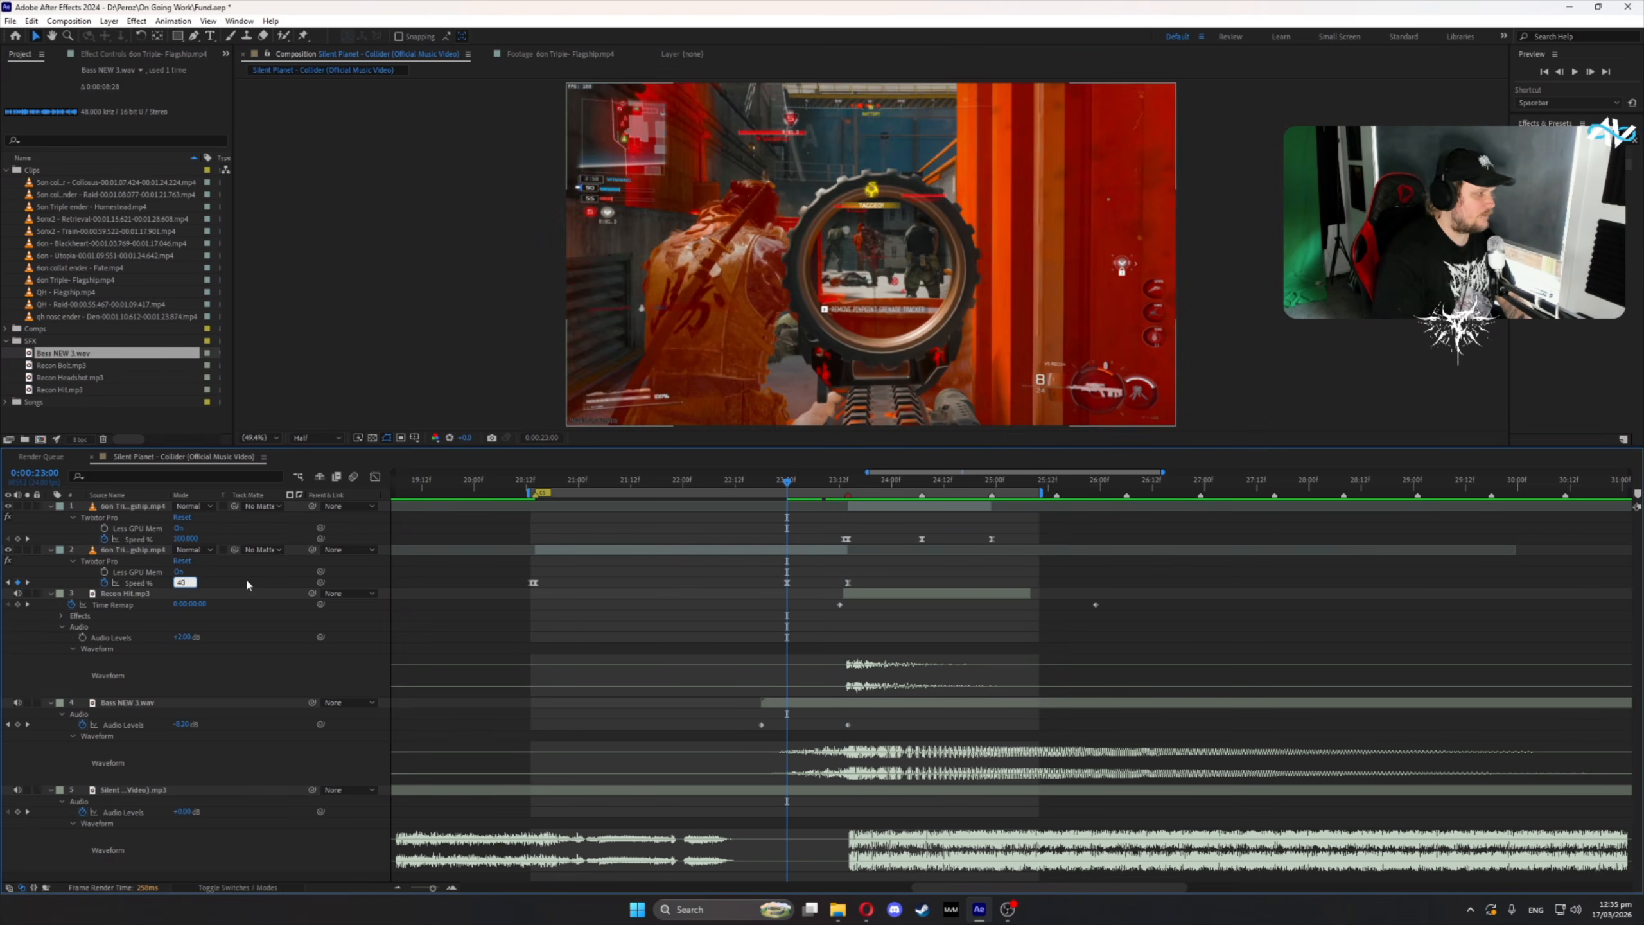
{"action": "left_click_drag", "start_coordinate": [760, 485], "coordinate": [840, 490]}
{"action": "key", "text": "Page_Down"}
{"action": "key", "text": "Page_Up"}
{"action": "key", "text": "Page_Down"}
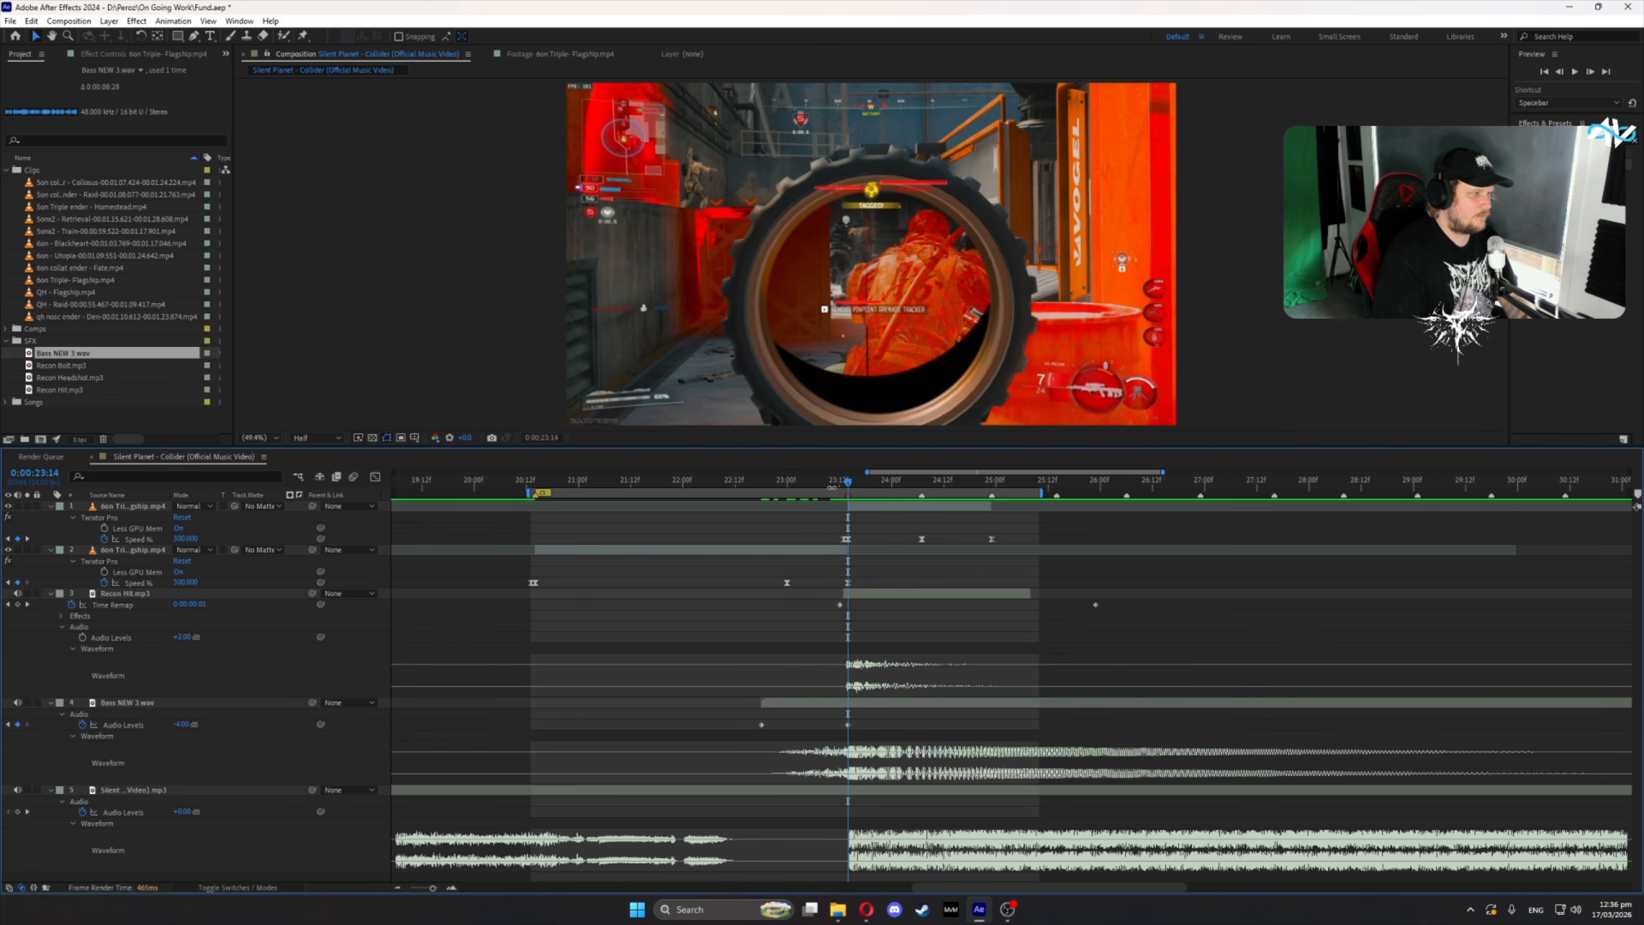
{"action": "left_click", "coordinate": [796, 491]}
{"action": "key", "text": "Page_Up"}
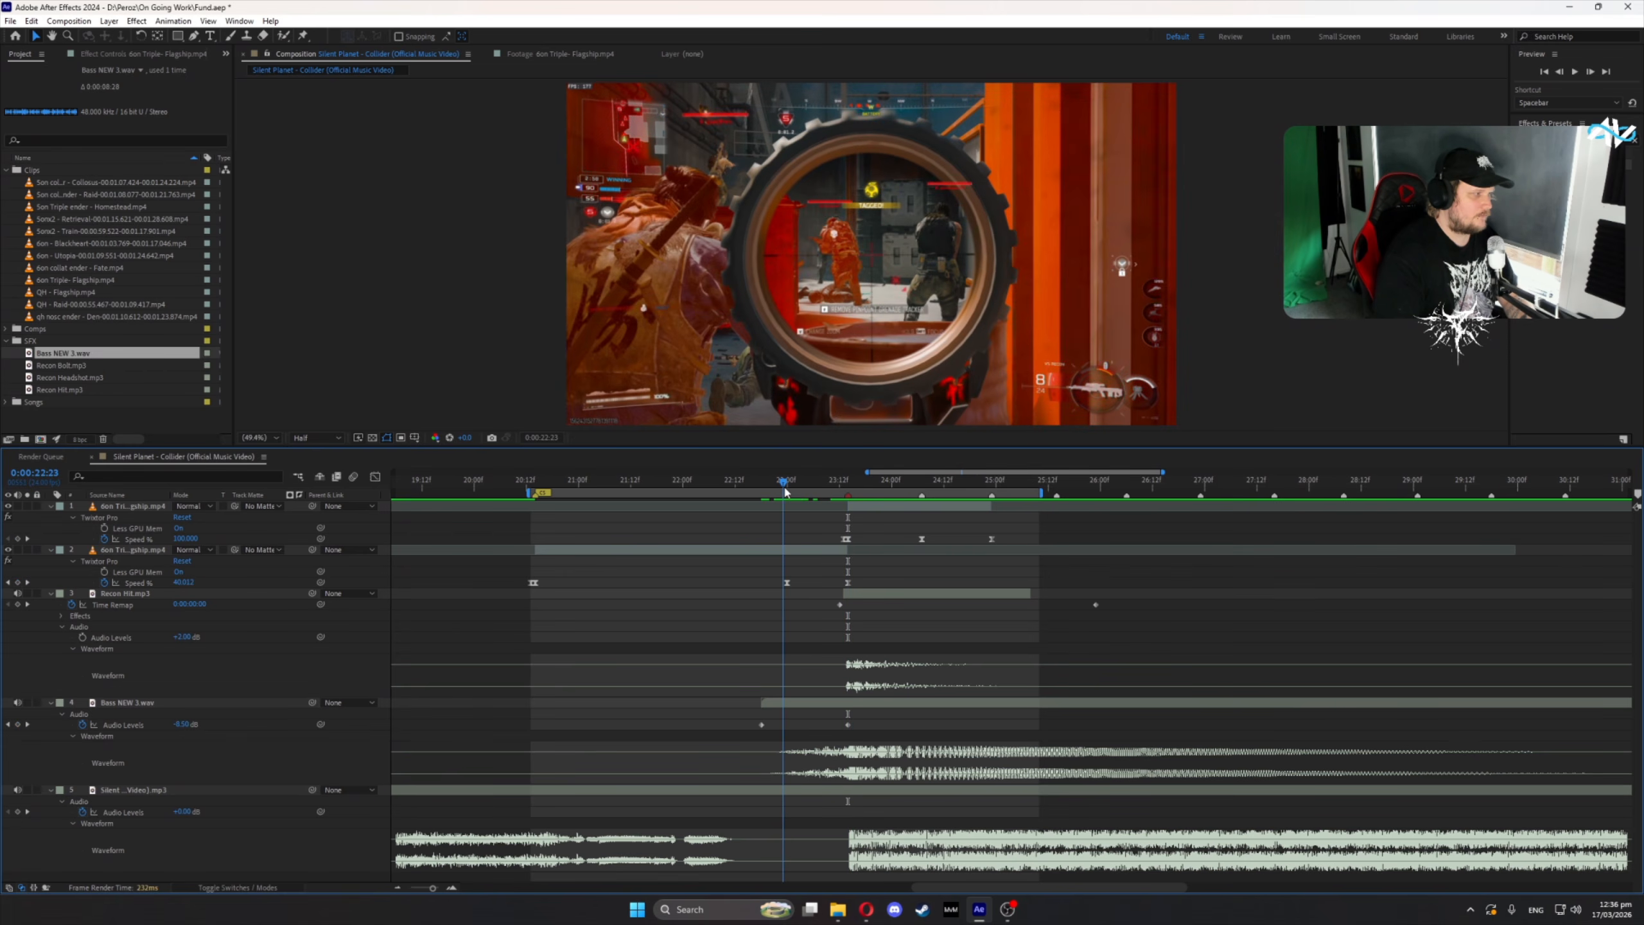
{"action": "left_click_drag", "start_coordinate": [796, 491], "coordinate": [536, 511]}
{"action": "left_click", "coordinate": [1573, 73]}
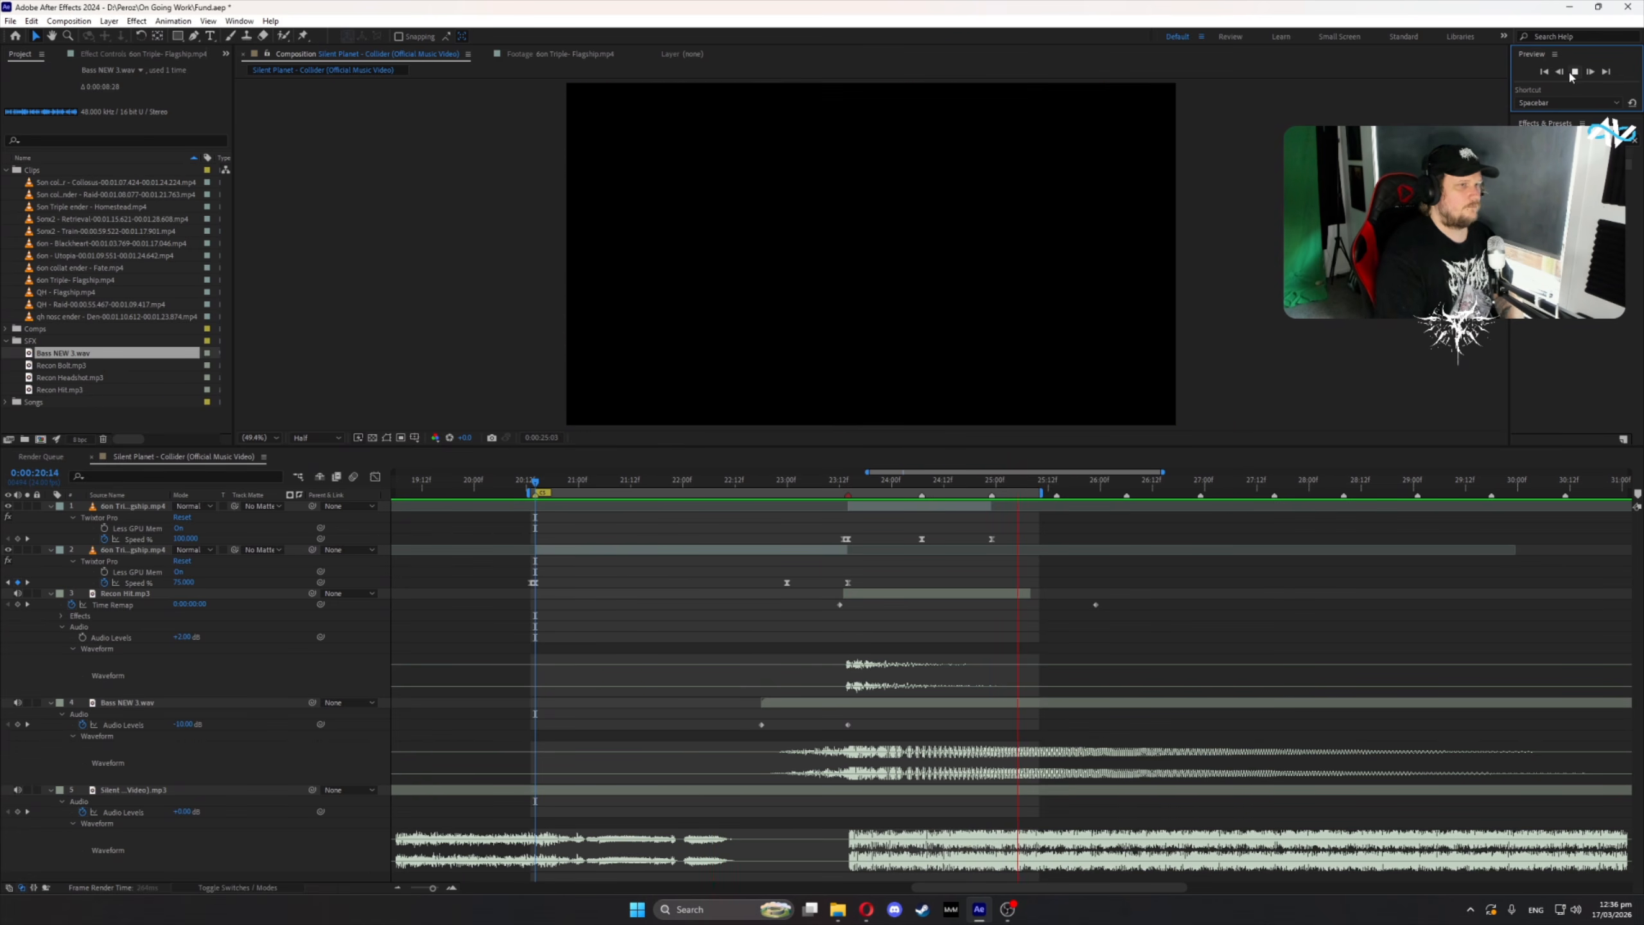
{"action": "key", "text": "space"}
- Smooth the Speed % peak of the layer 1 Flagship clip in the Graph Editor and move its slowest keyframe to 0:00:24:00
{"action": "left_click", "coordinate": [844, 483]}
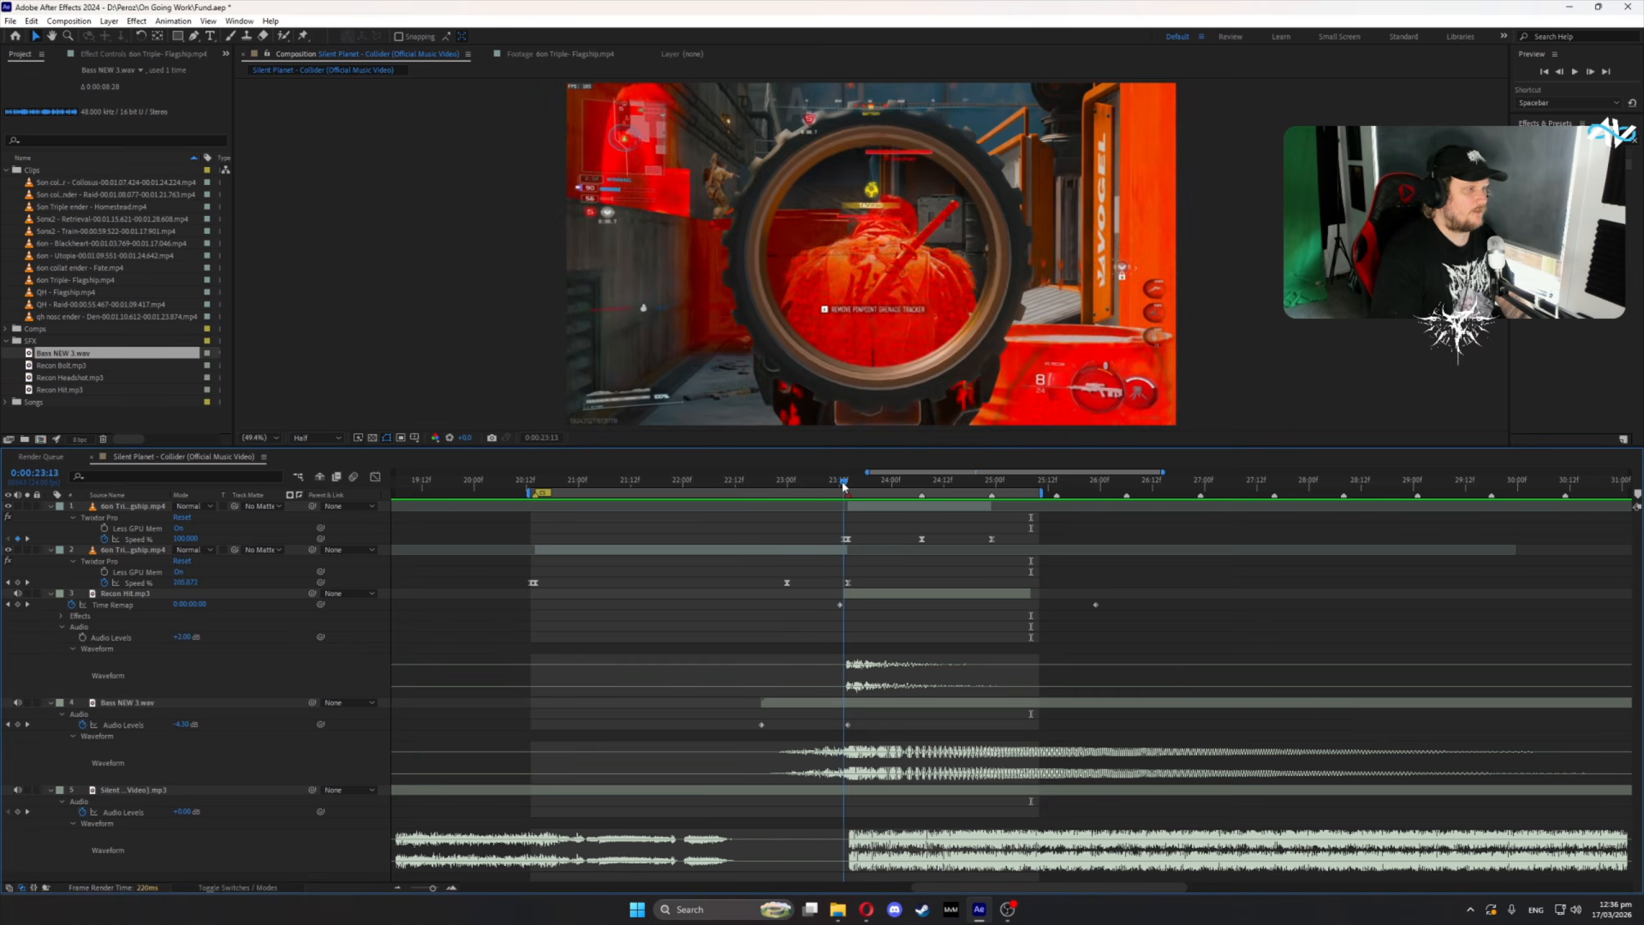
{"action": "left_click_drag", "start_coordinate": [846, 486], "coordinate": [849, 486]}
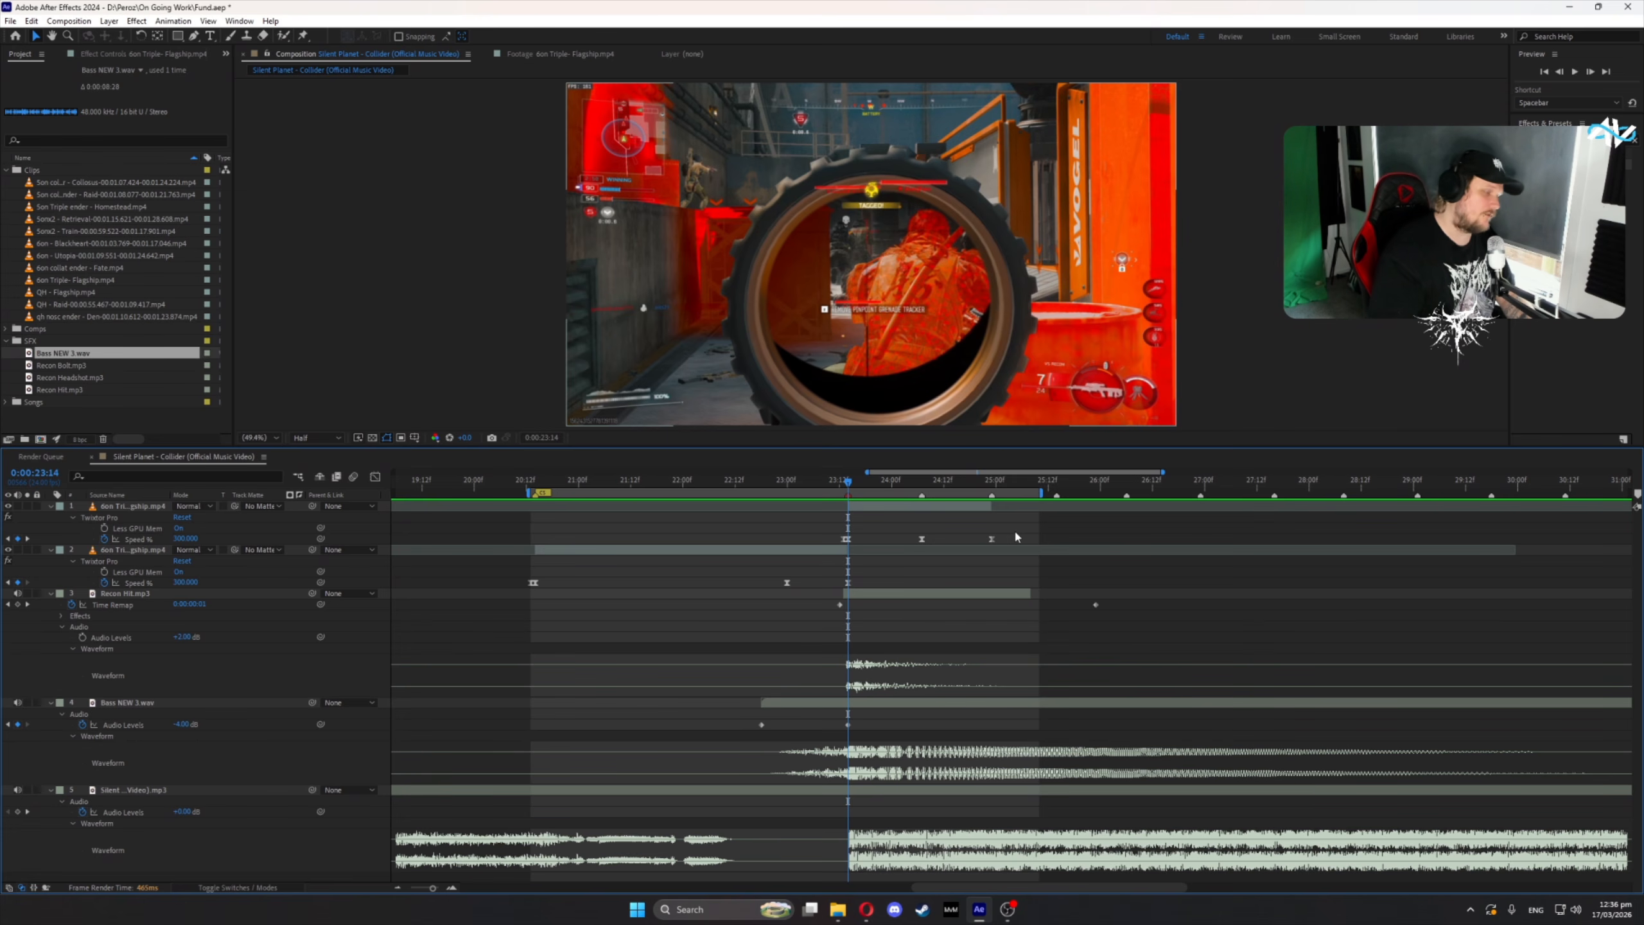
{"action": "left_click_drag", "start_coordinate": [848, 485], "coordinate": [922, 538]}
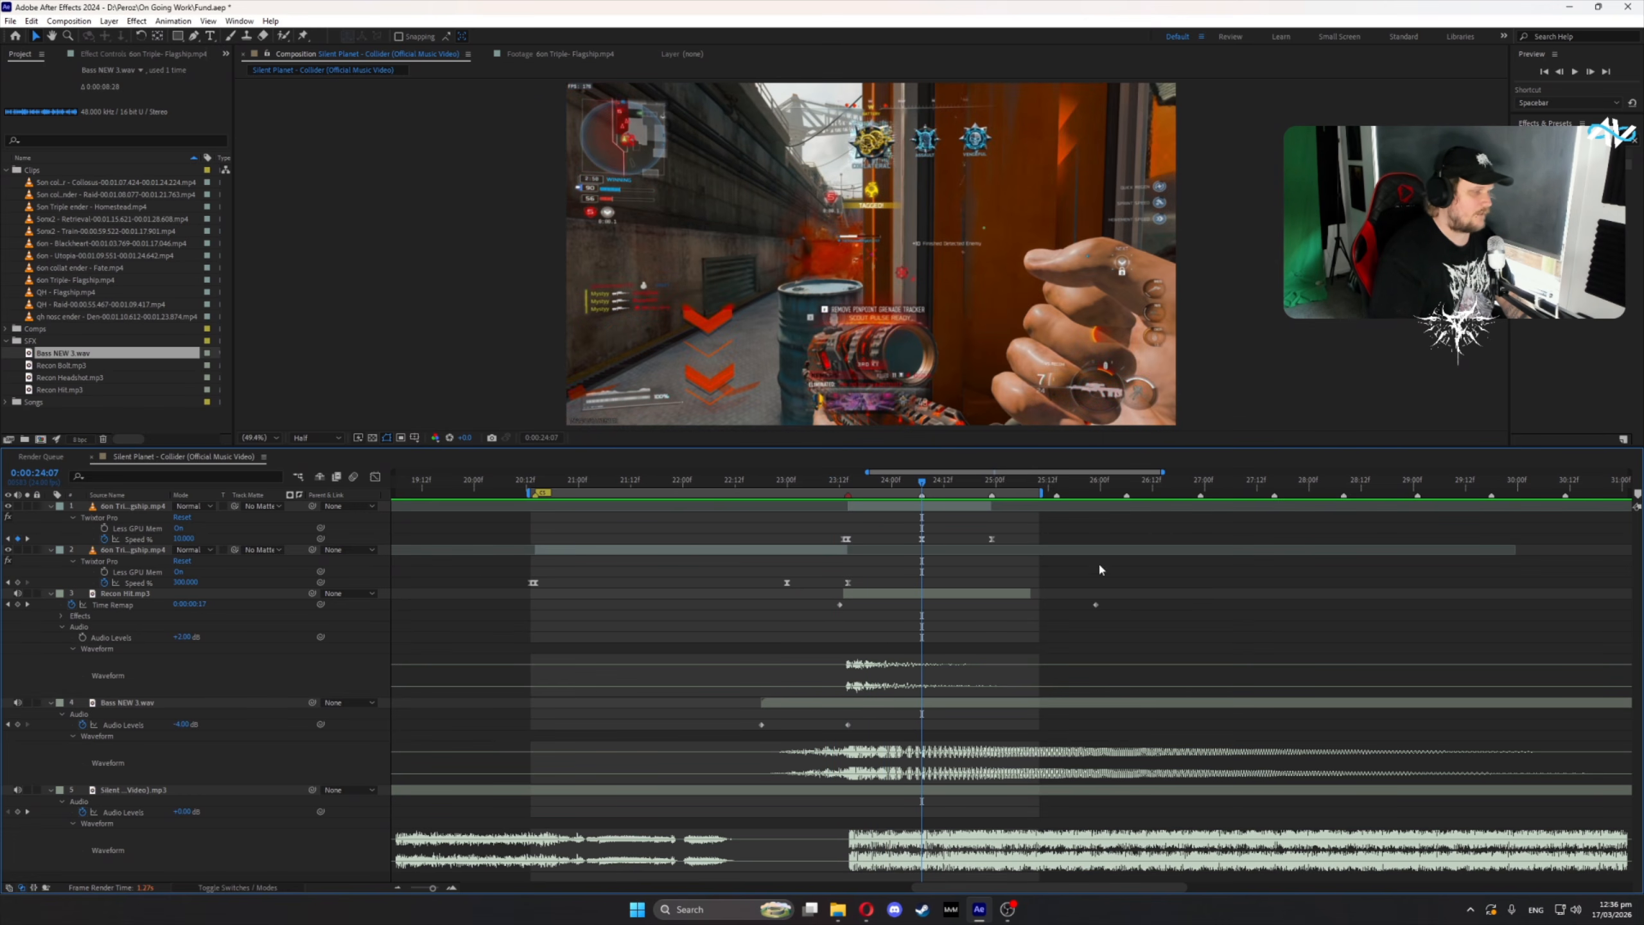
{"action": "left_click_drag", "start_coordinate": [1028, 529], "coordinate": [794, 557]}
{"action": "key", "text": "shift+F3"}
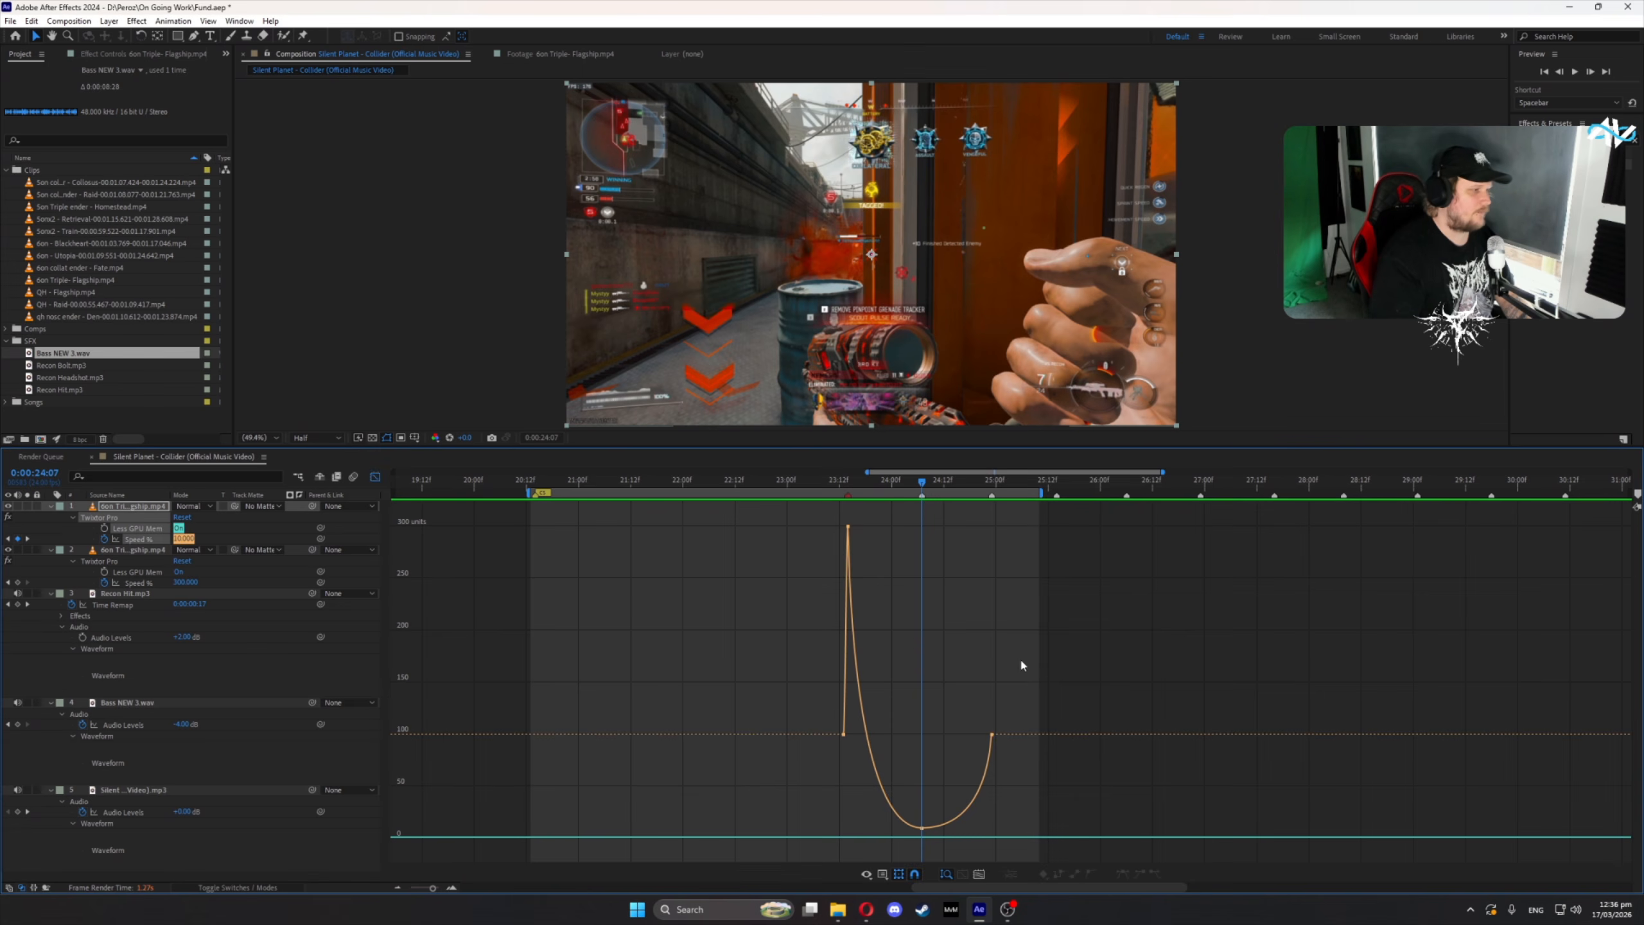
{"action": "left_click_drag", "start_coordinate": [859, 527], "coordinate": [892, 539]}
{"action": "left_click", "coordinate": [845, 482]}
{"action": "left_click", "coordinate": [377, 477]}
{"action": "left_click", "coordinate": [972, 535]}
{"action": "left_click_drag", "start_coordinate": [831, 485], "coordinate": [724, 547]}
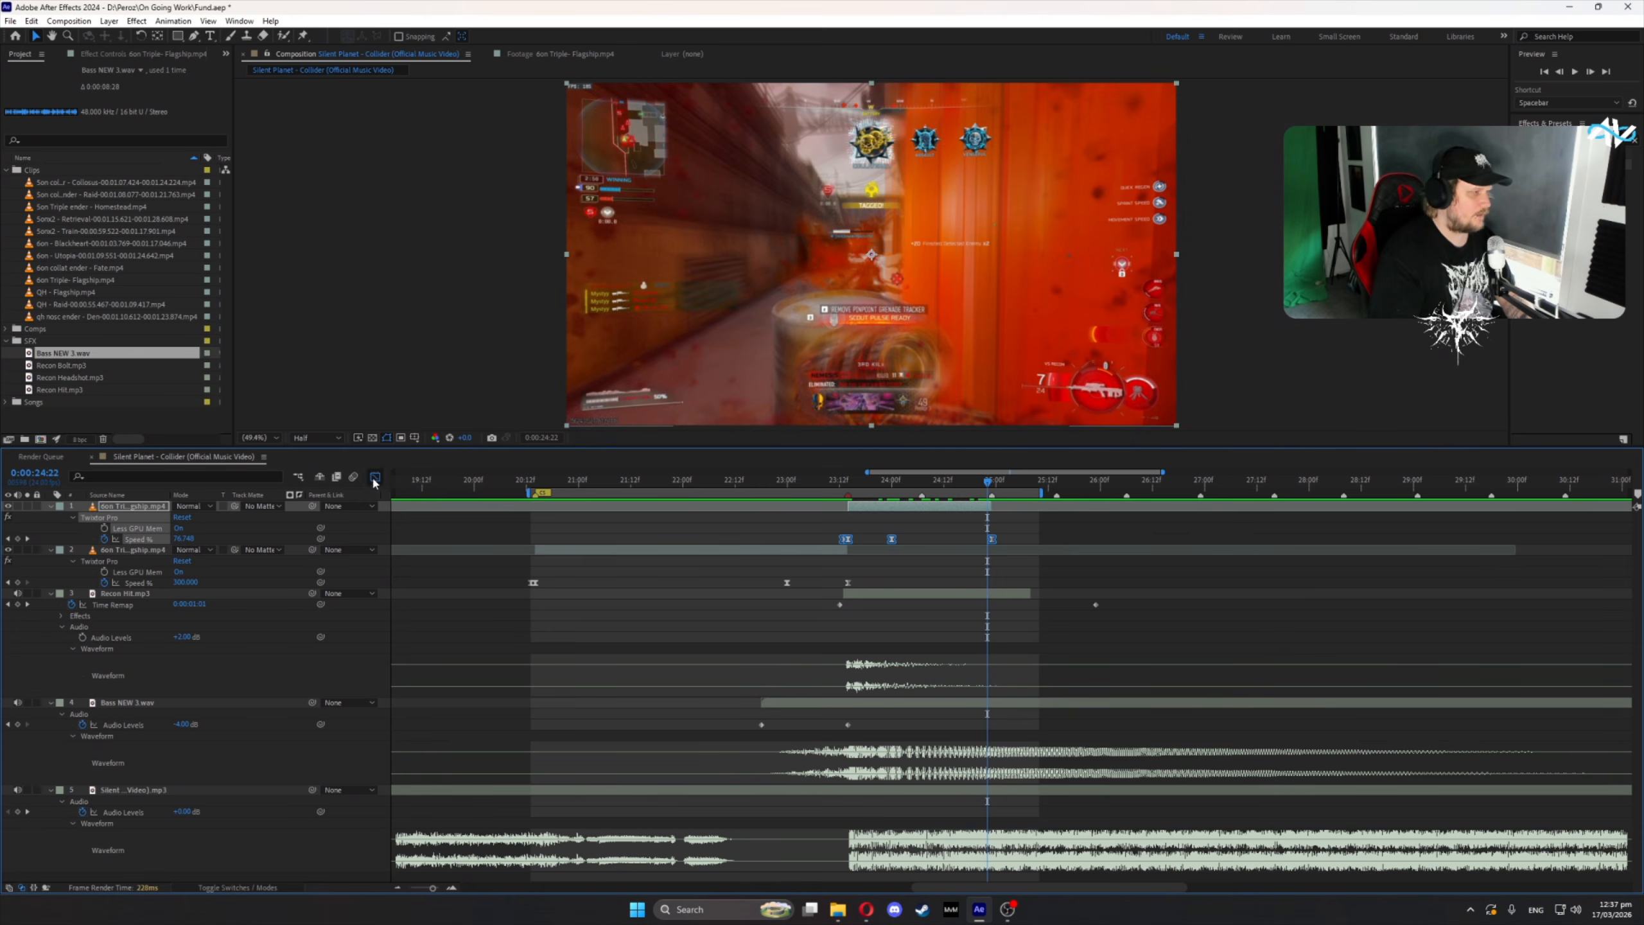
- Adjust the easing of layer 1's Speed % curve between its slowest keyframe and its last one, then return to the layer bar view
{"action": "left_click", "coordinate": [375, 478]}
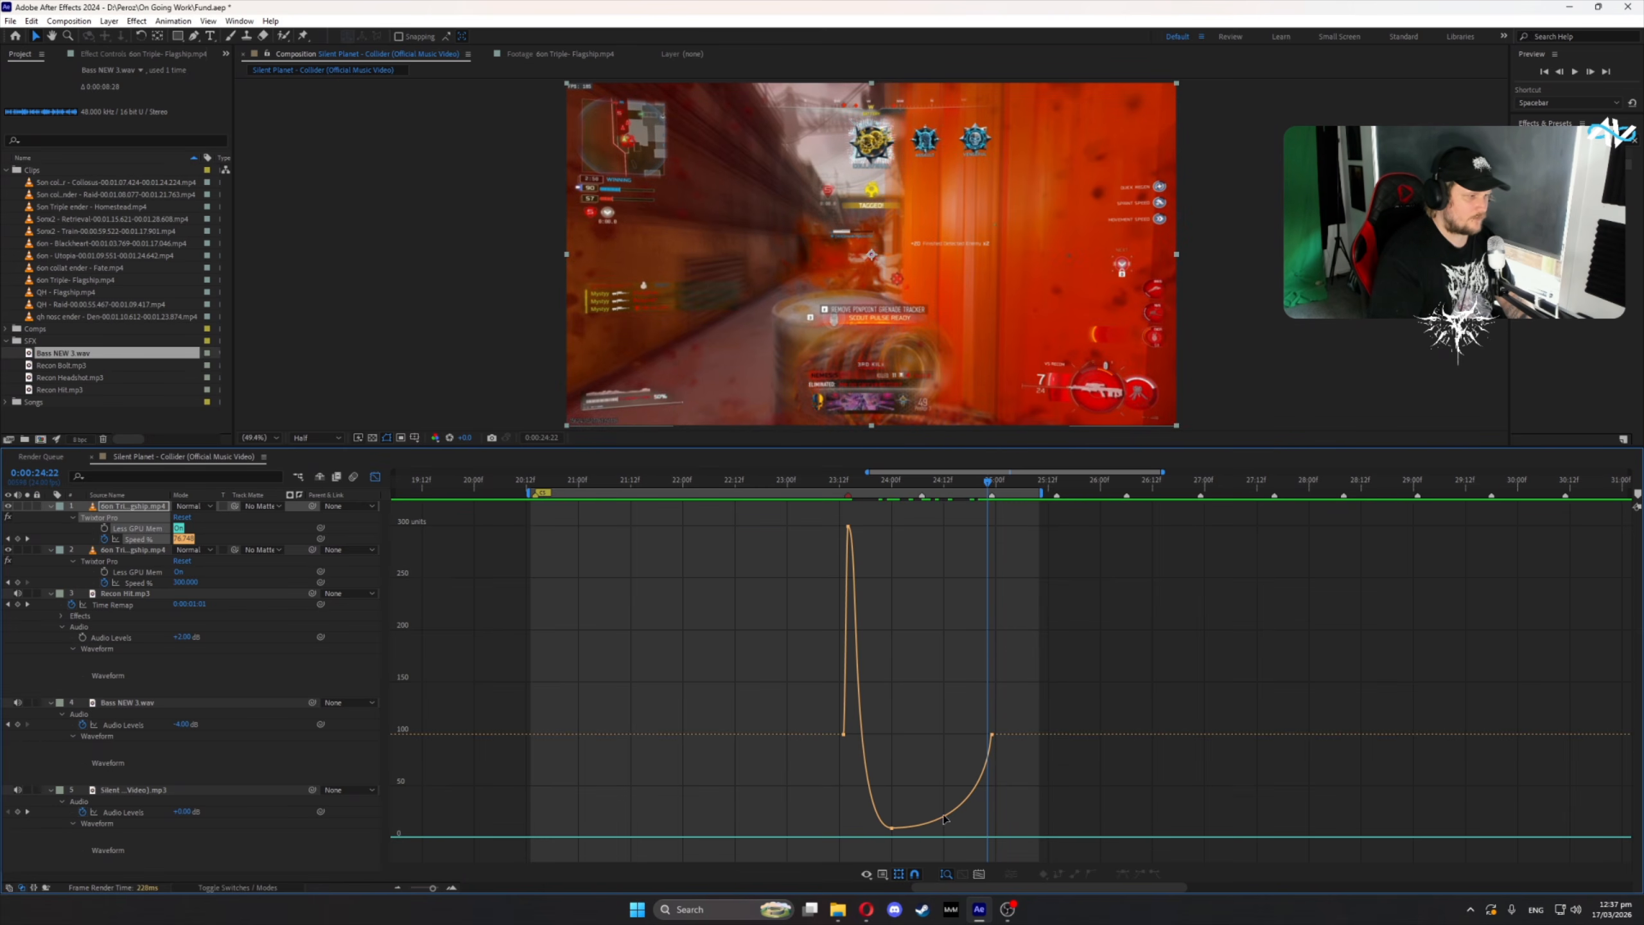
{"action": "left_click_drag", "start_coordinate": [911, 790], "coordinate": [883, 847]}
{"action": "left_click_drag", "start_coordinate": [966, 704], "coordinate": [1118, 766]}
{"action": "left_click", "coordinate": [943, 691]}
{"action": "left_click_drag", "start_coordinate": [867, 489], "coordinate": [1003, 518]}
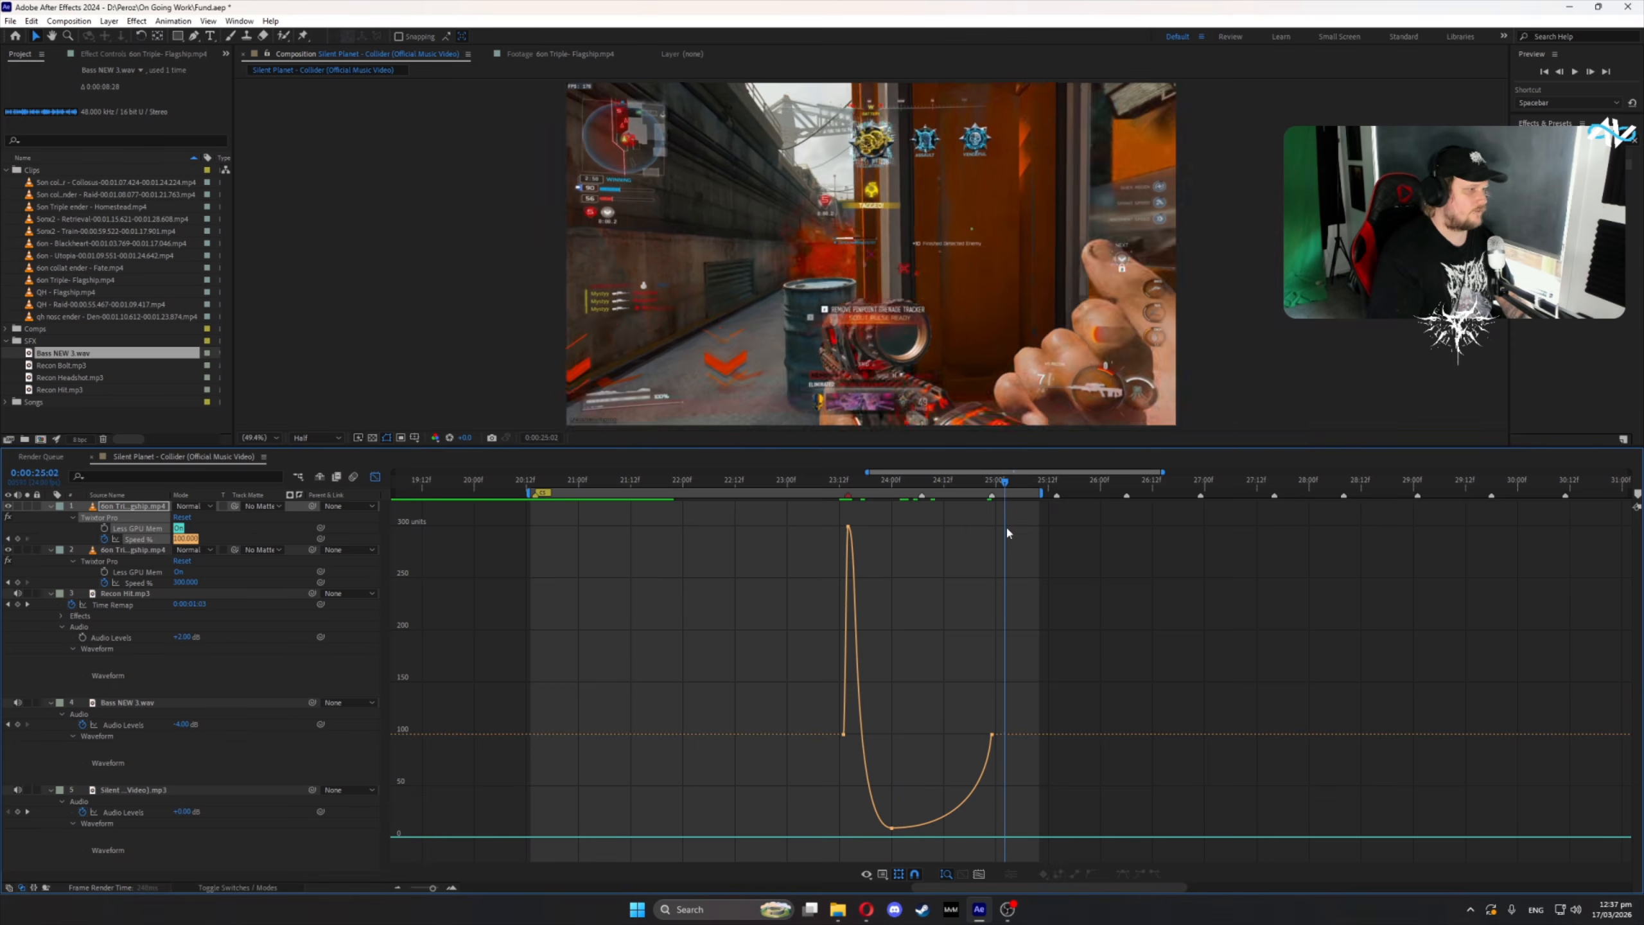
{"action": "left_click", "coordinate": [375, 476]}
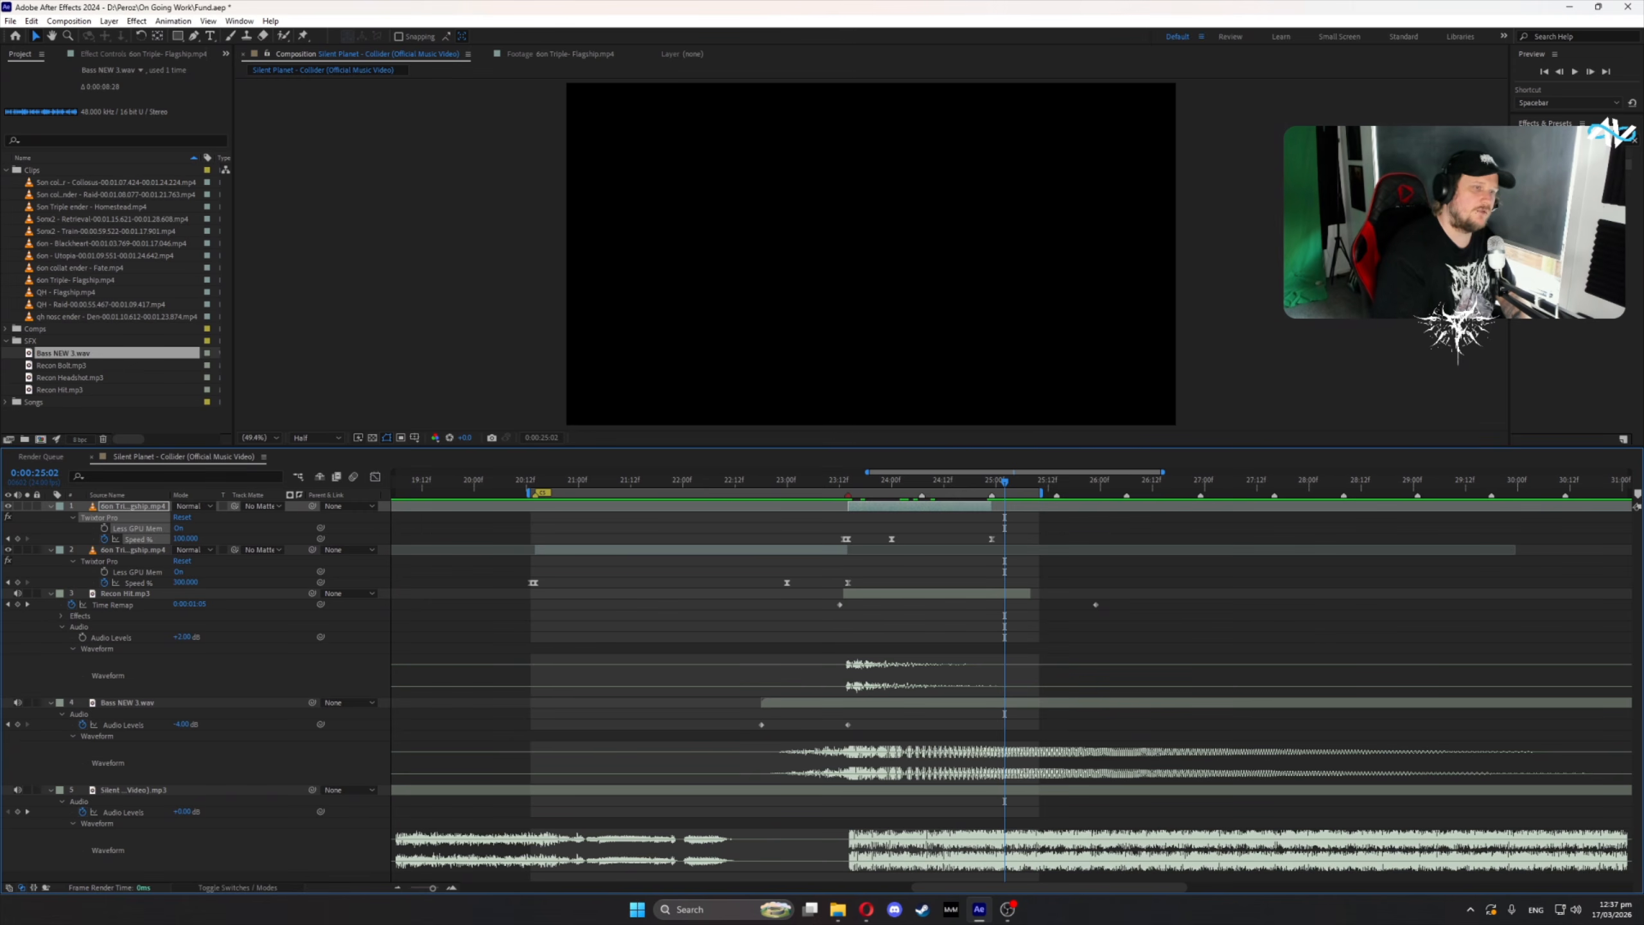
- Play the reshaped speed ramp and scrub through the layer 1 clip's slowdown up to 0:00:24:20
{"action": "left_click", "coordinate": [1576, 73]}
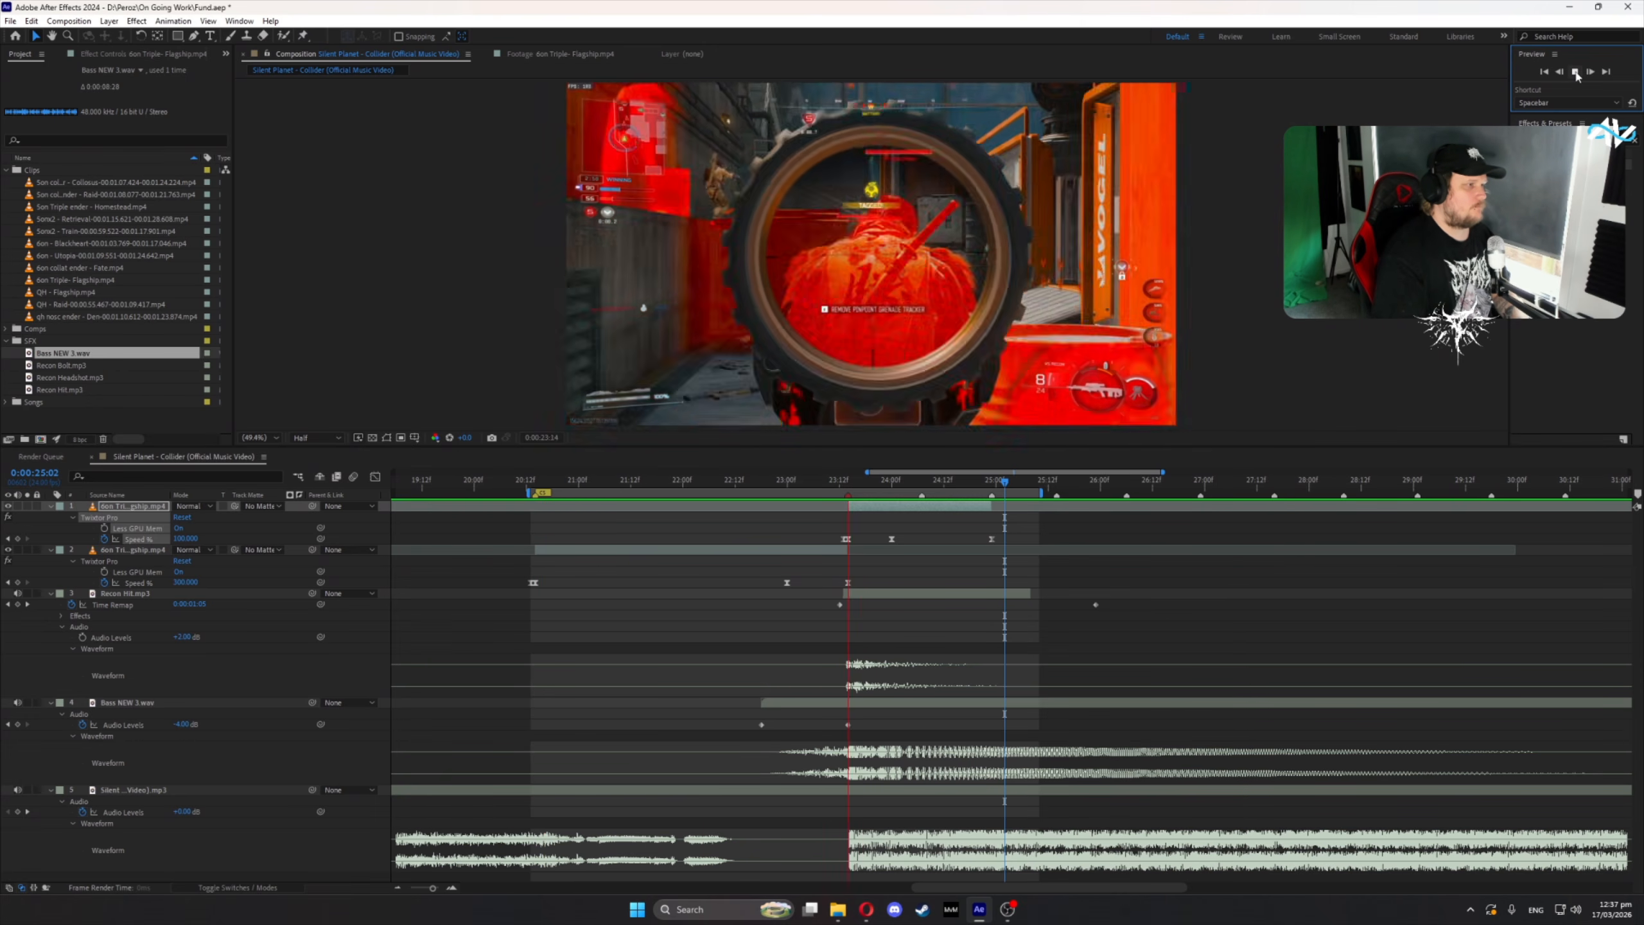
{"action": "key", "text": "space"}
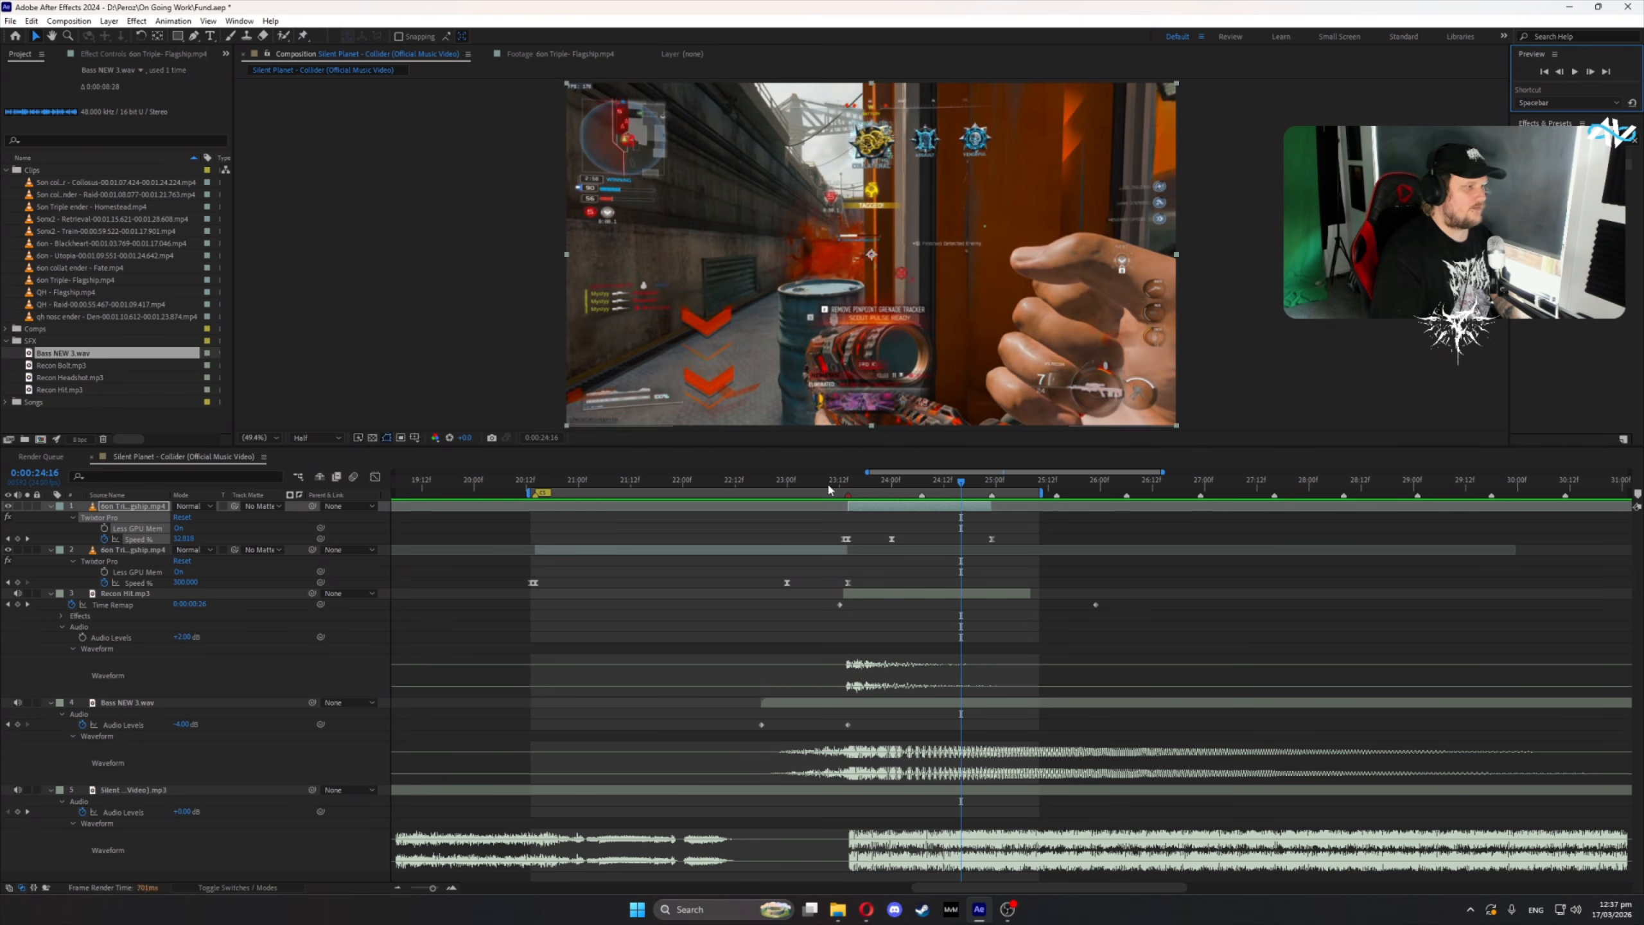
{"action": "left_click", "coordinate": [836, 492]}
{"action": "left_click_drag", "start_coordinate": [836, 492], "coordinate": [948, 535]}
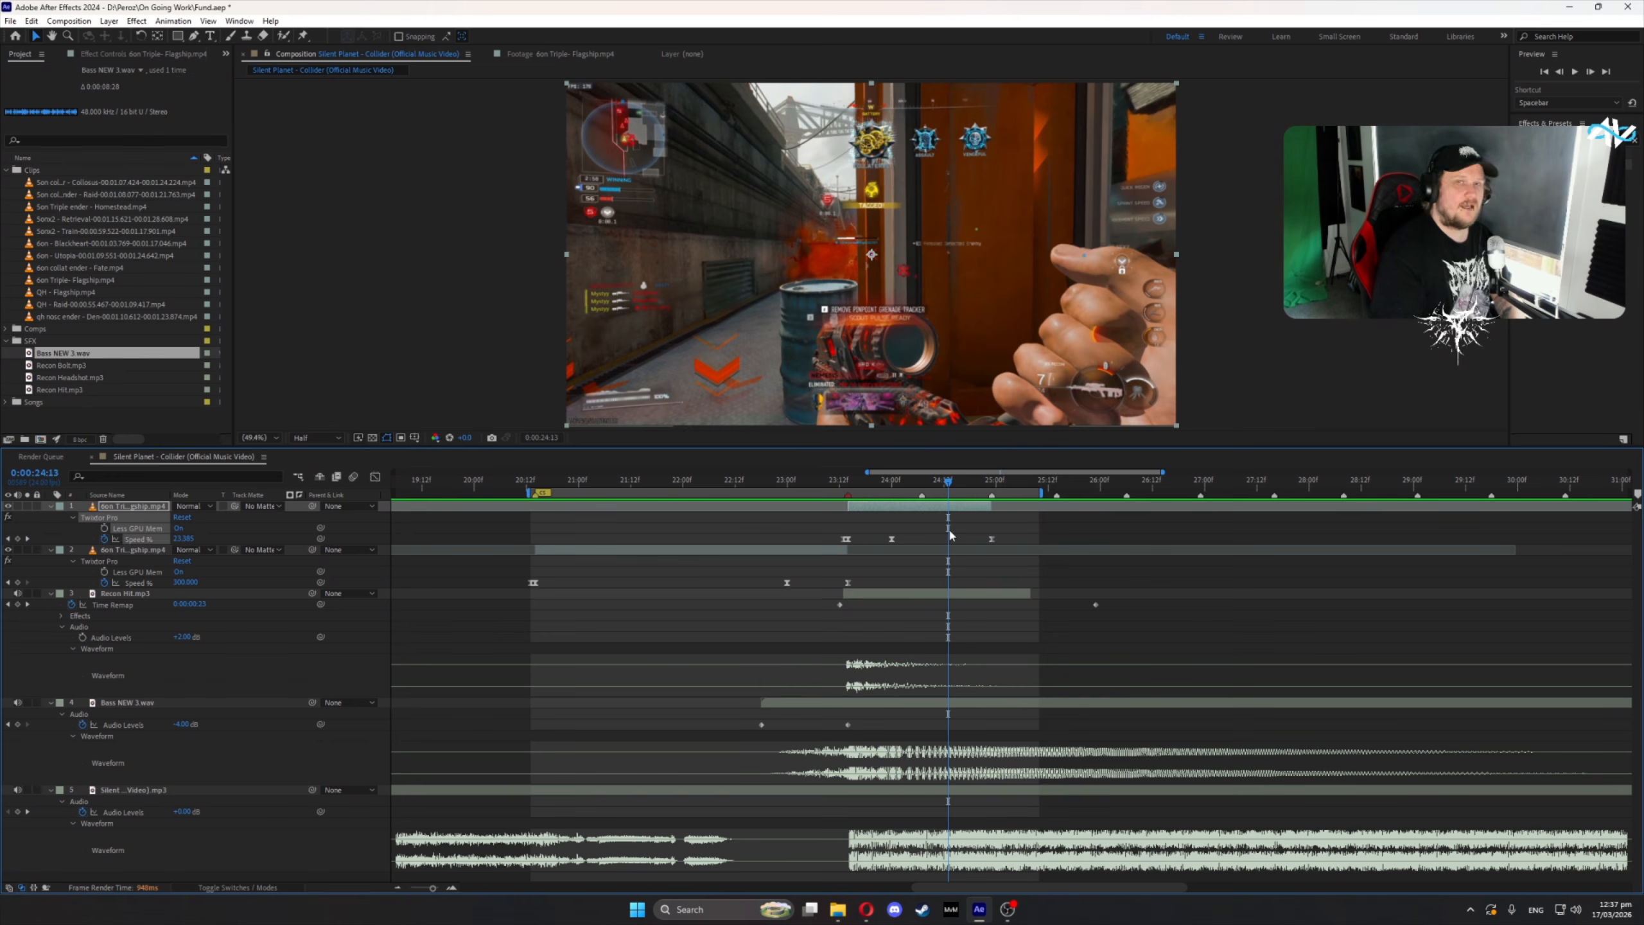
{"action": "left_click_drag", "start_coordinate": [865, 489], "coordinate": [978, 518]}
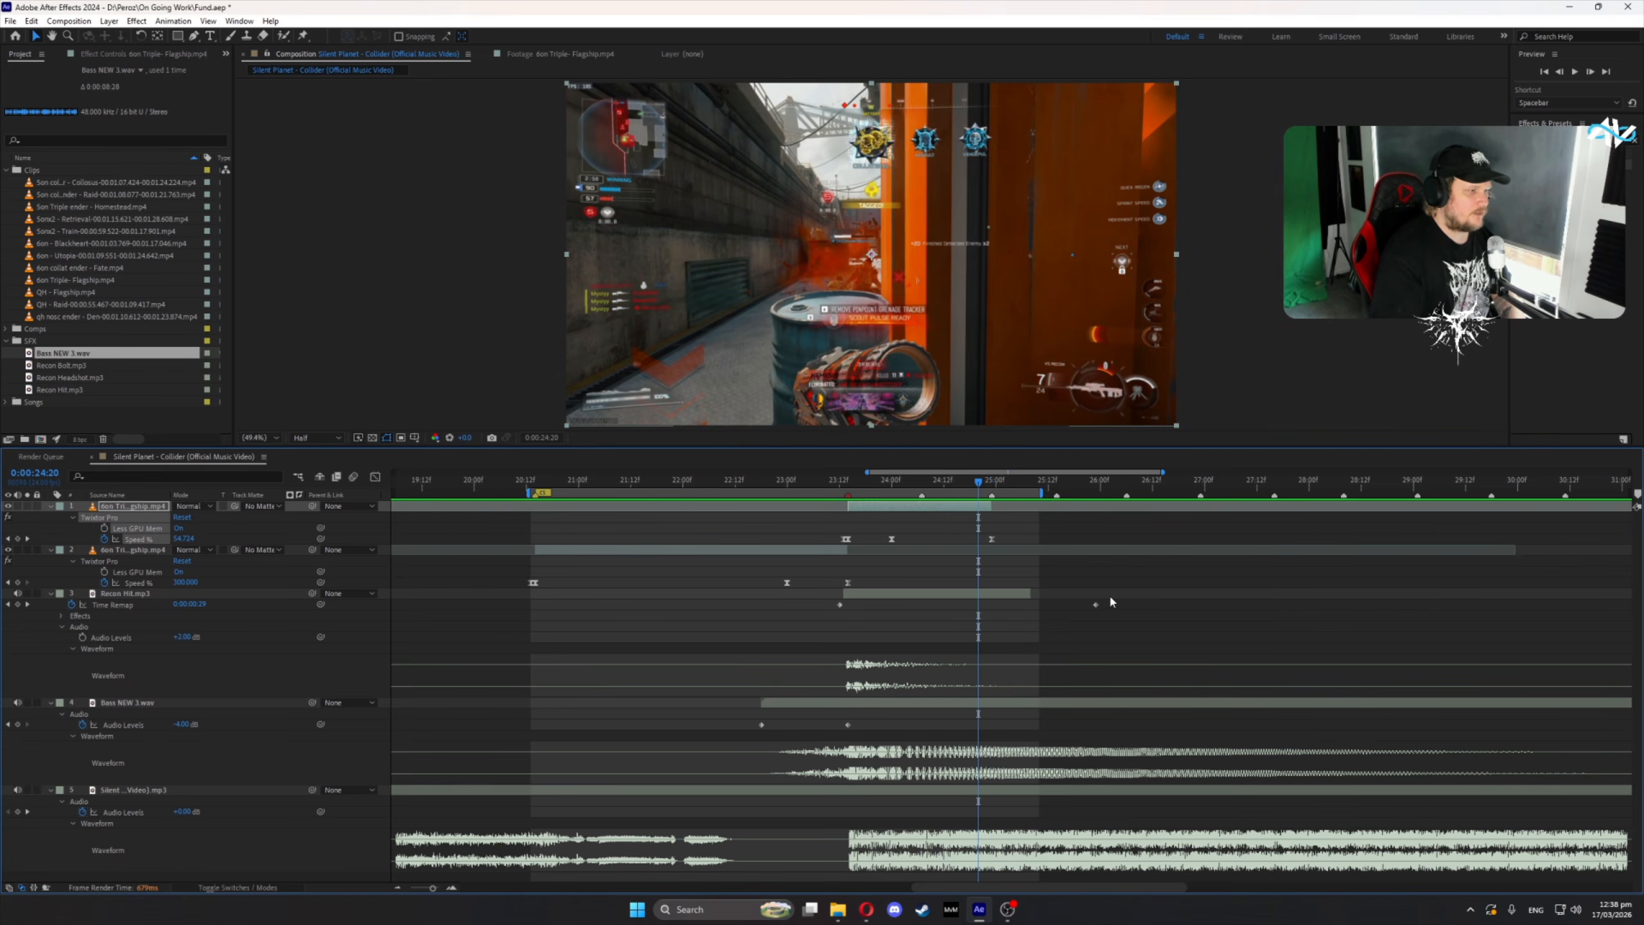
- Collapse the properties of both Flagship clips, Recon Hit.mp3 and Bass NEW 3.wav, keeping the song's waveform open
{"action": "left_click", "coordinate": [50, 507]}
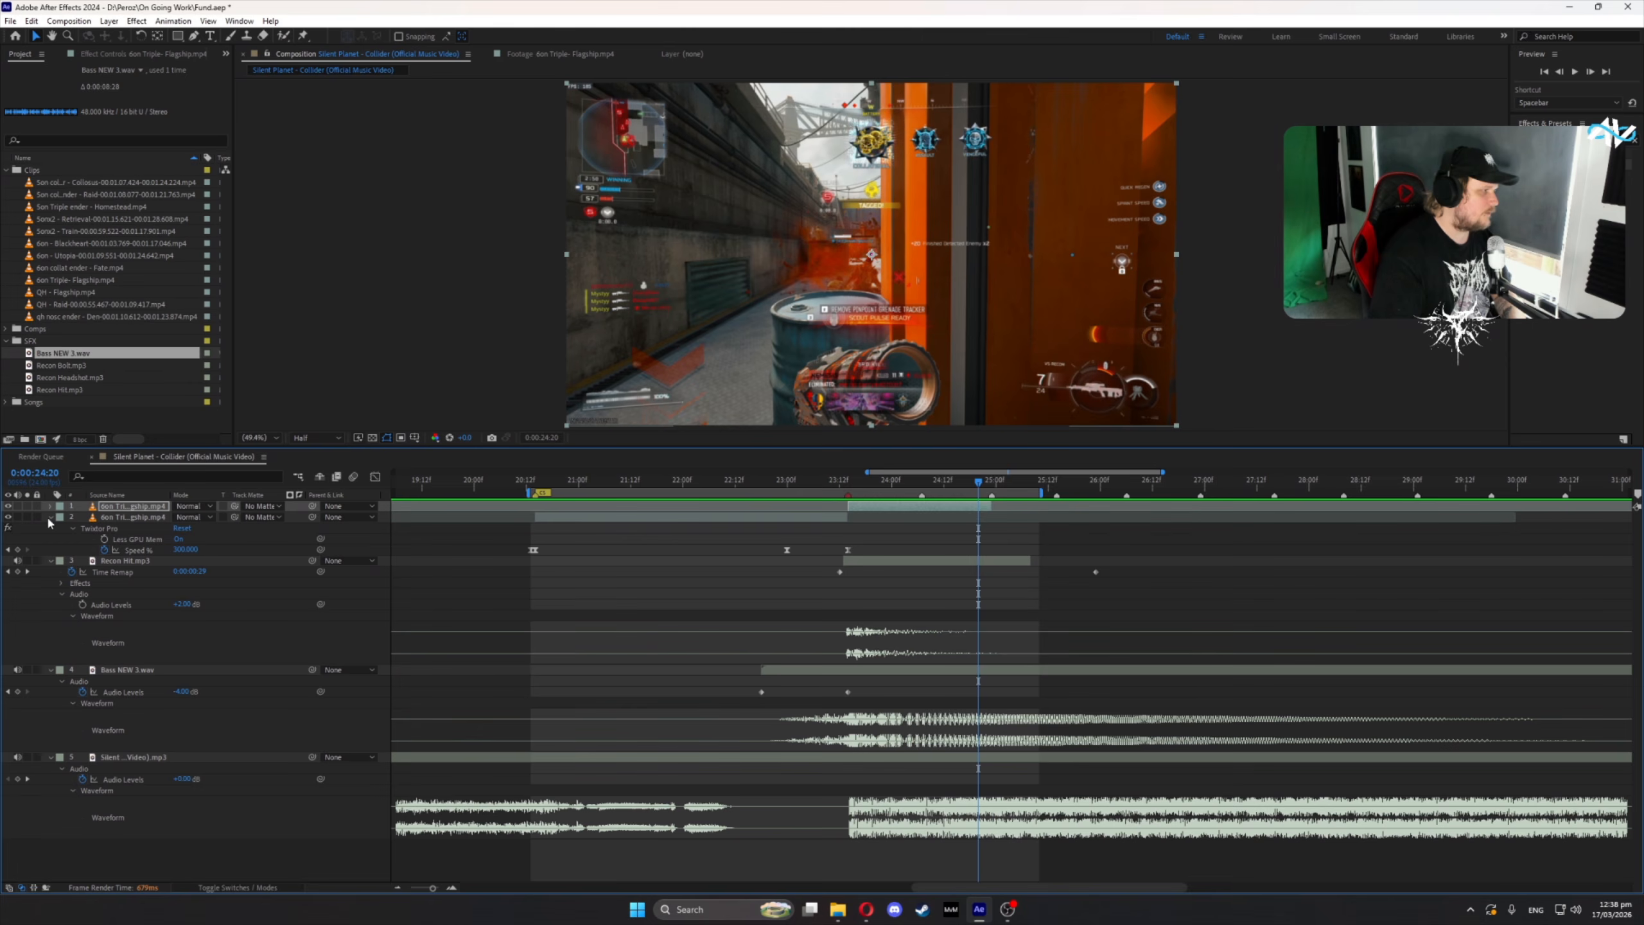
{"action": "left_click", "coordinate": [50, 517]}
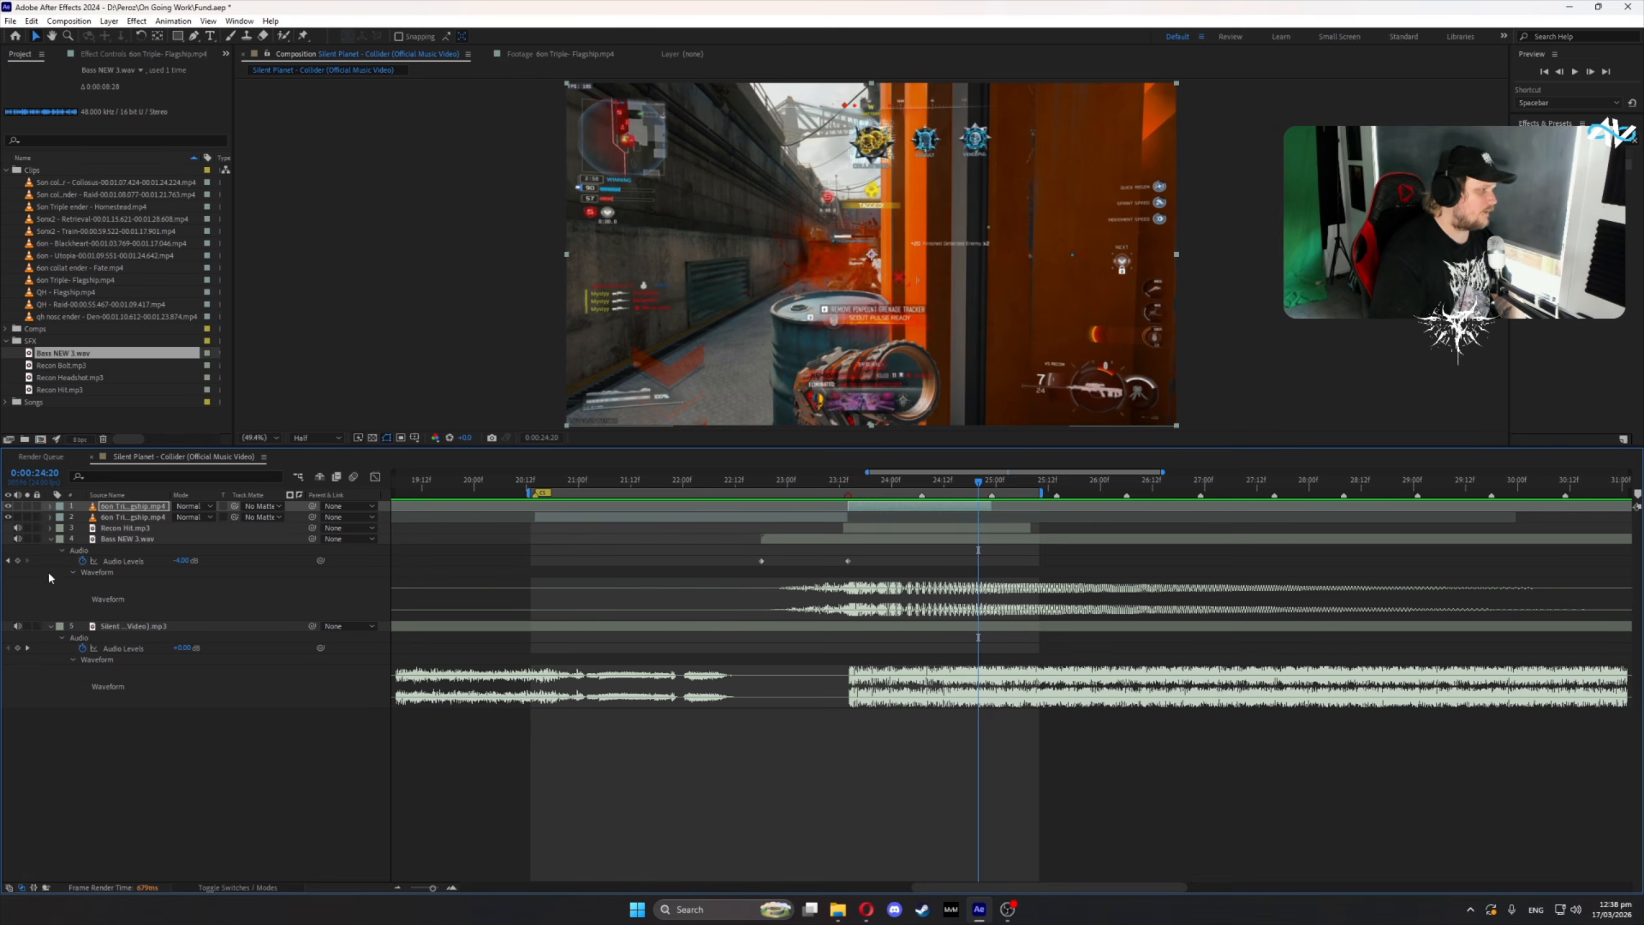
{"action": "left_click", "coordinate": [50, 539]}
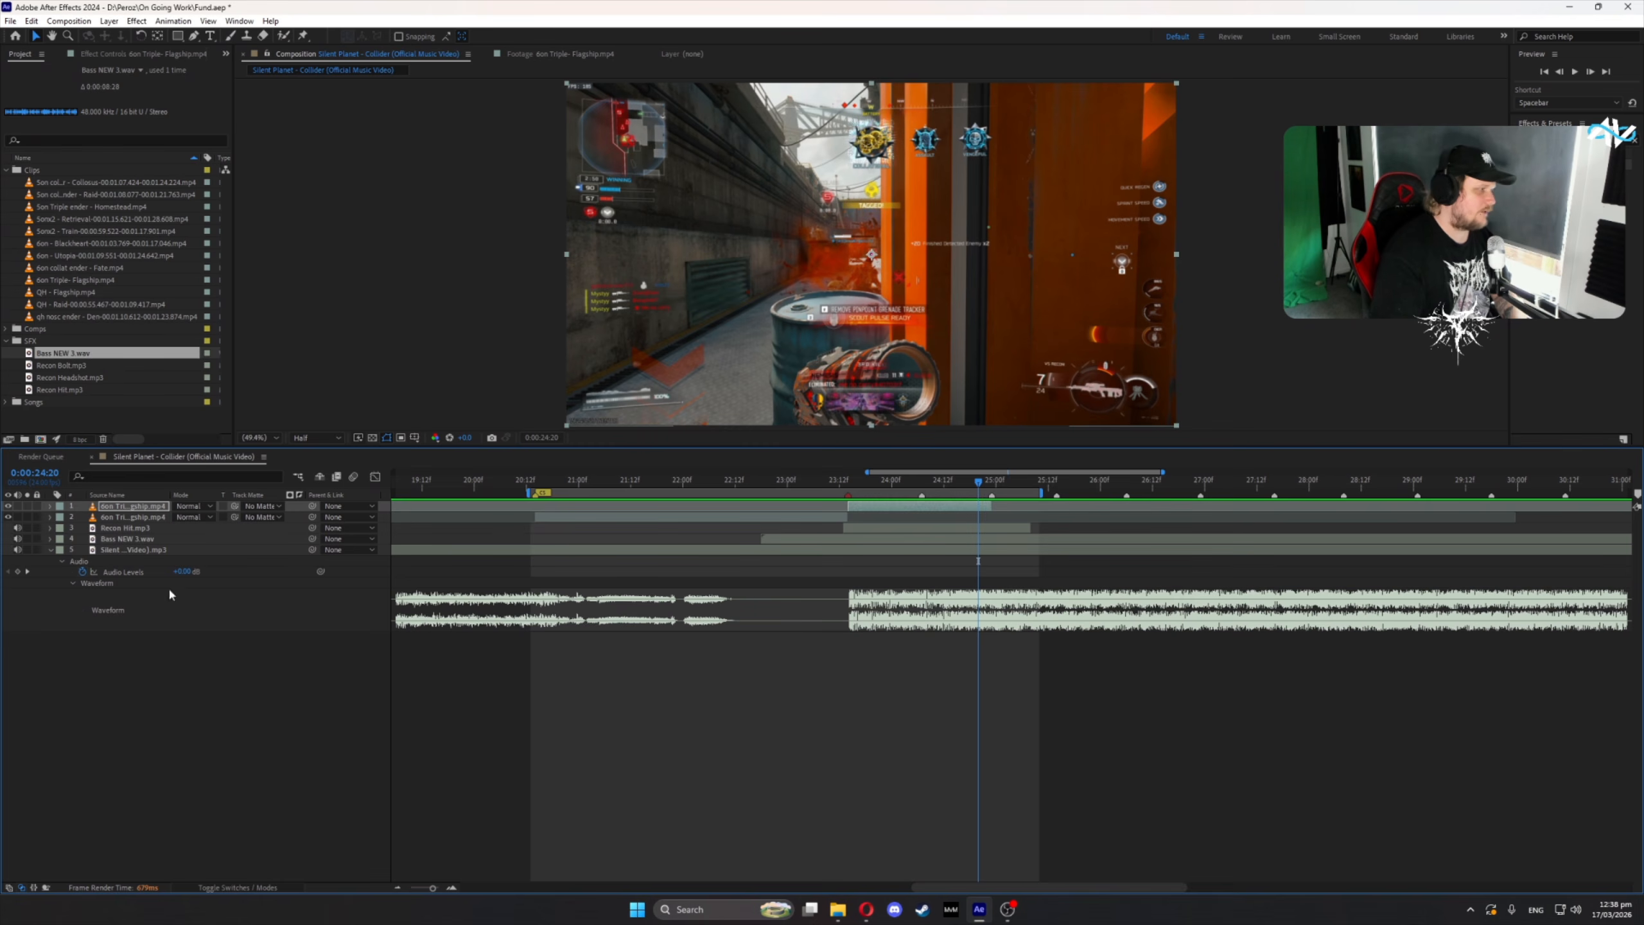
{"action": "left_click", "coordinate": [578, 623]}
- Add a comment to the composition marker at 0:00:24:23 and give it a Yellow label
{"action": "right_click", "coordinate": [992, 496]}
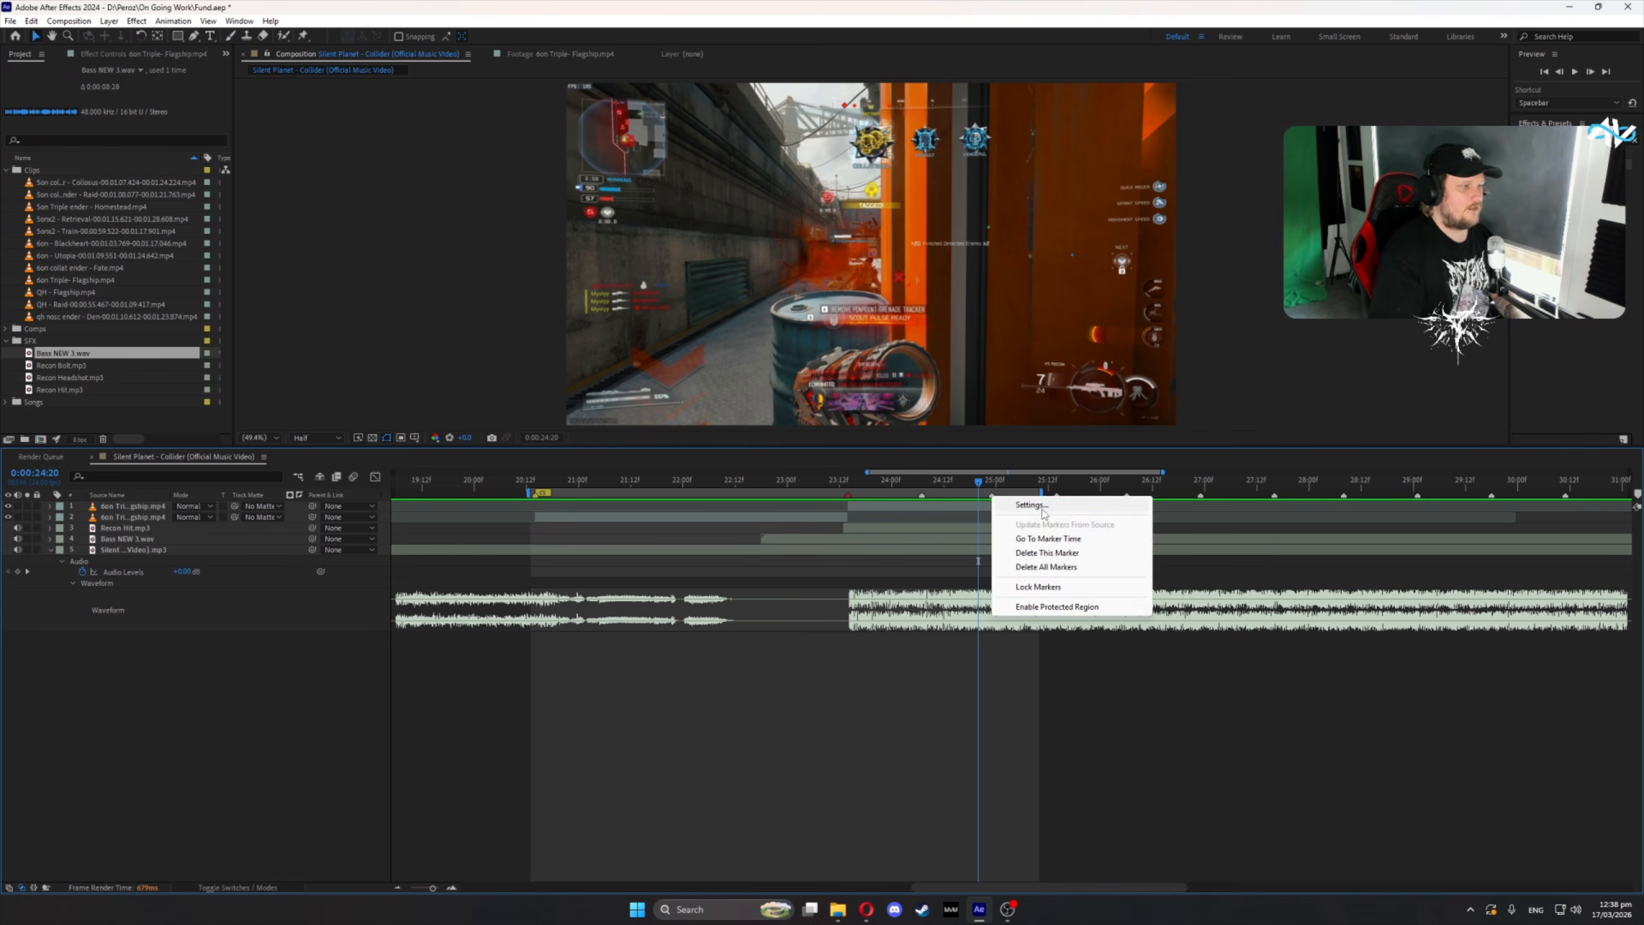
{"action": "left_click", "coordinate": [1036, 511]}
{"action": "type", "text": "c"}
{"action": "left_click", "coordinate": [797, 480]}
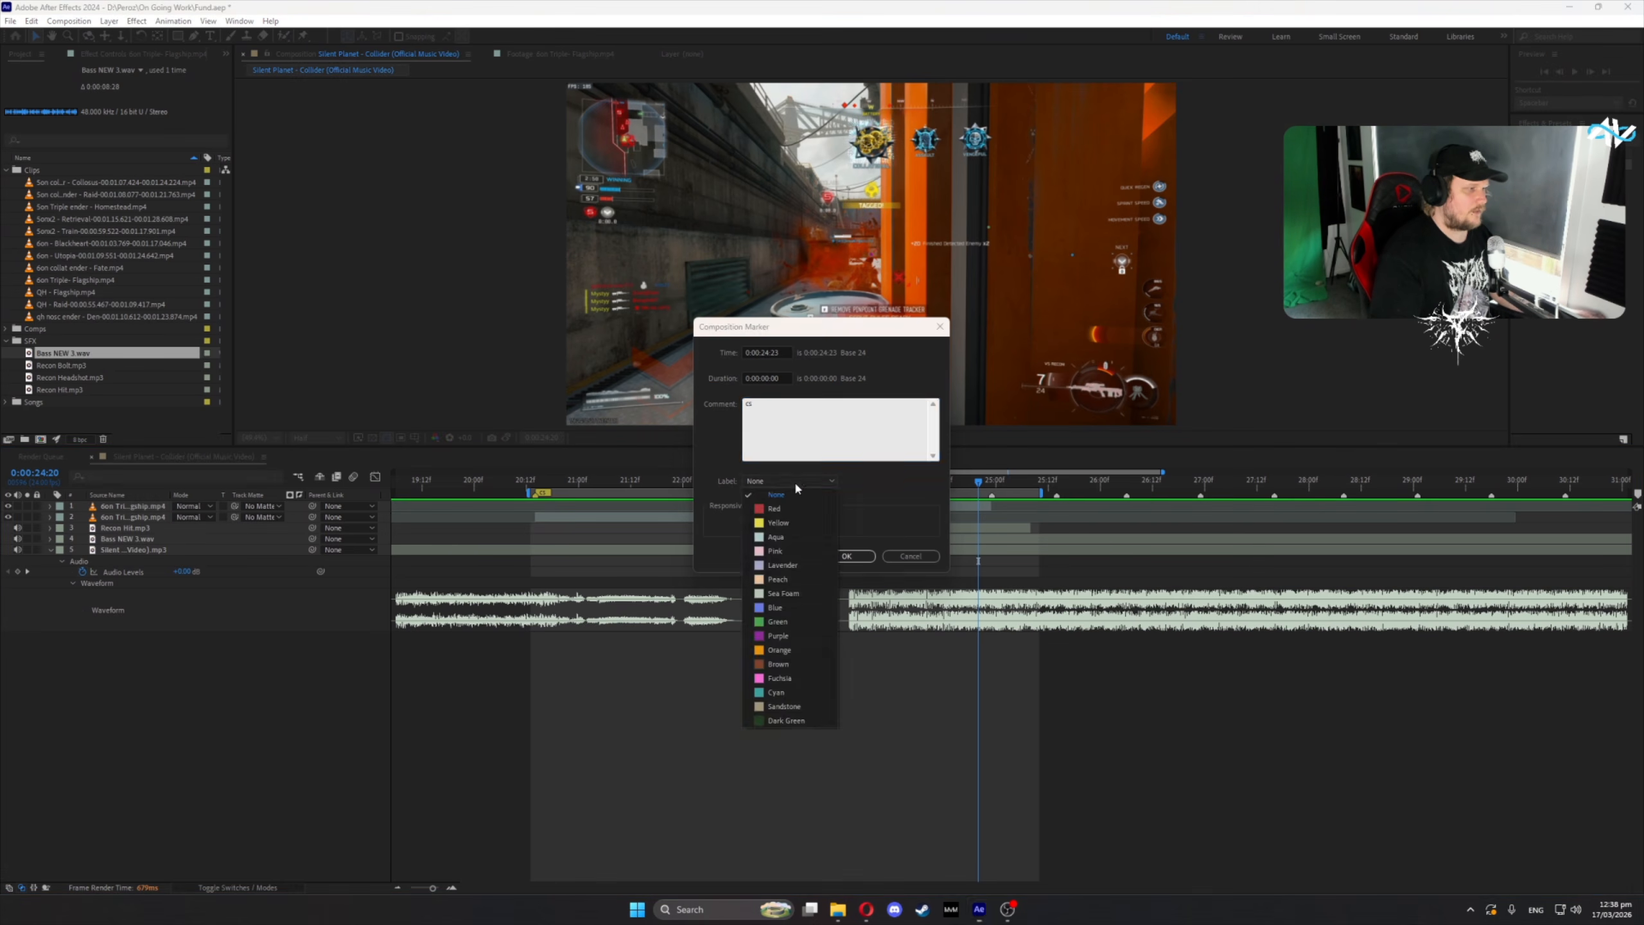
{"action": "left_click", "coordinate": [797, 523]}
{"action": "left_click", "coordinate": [846, 555]}
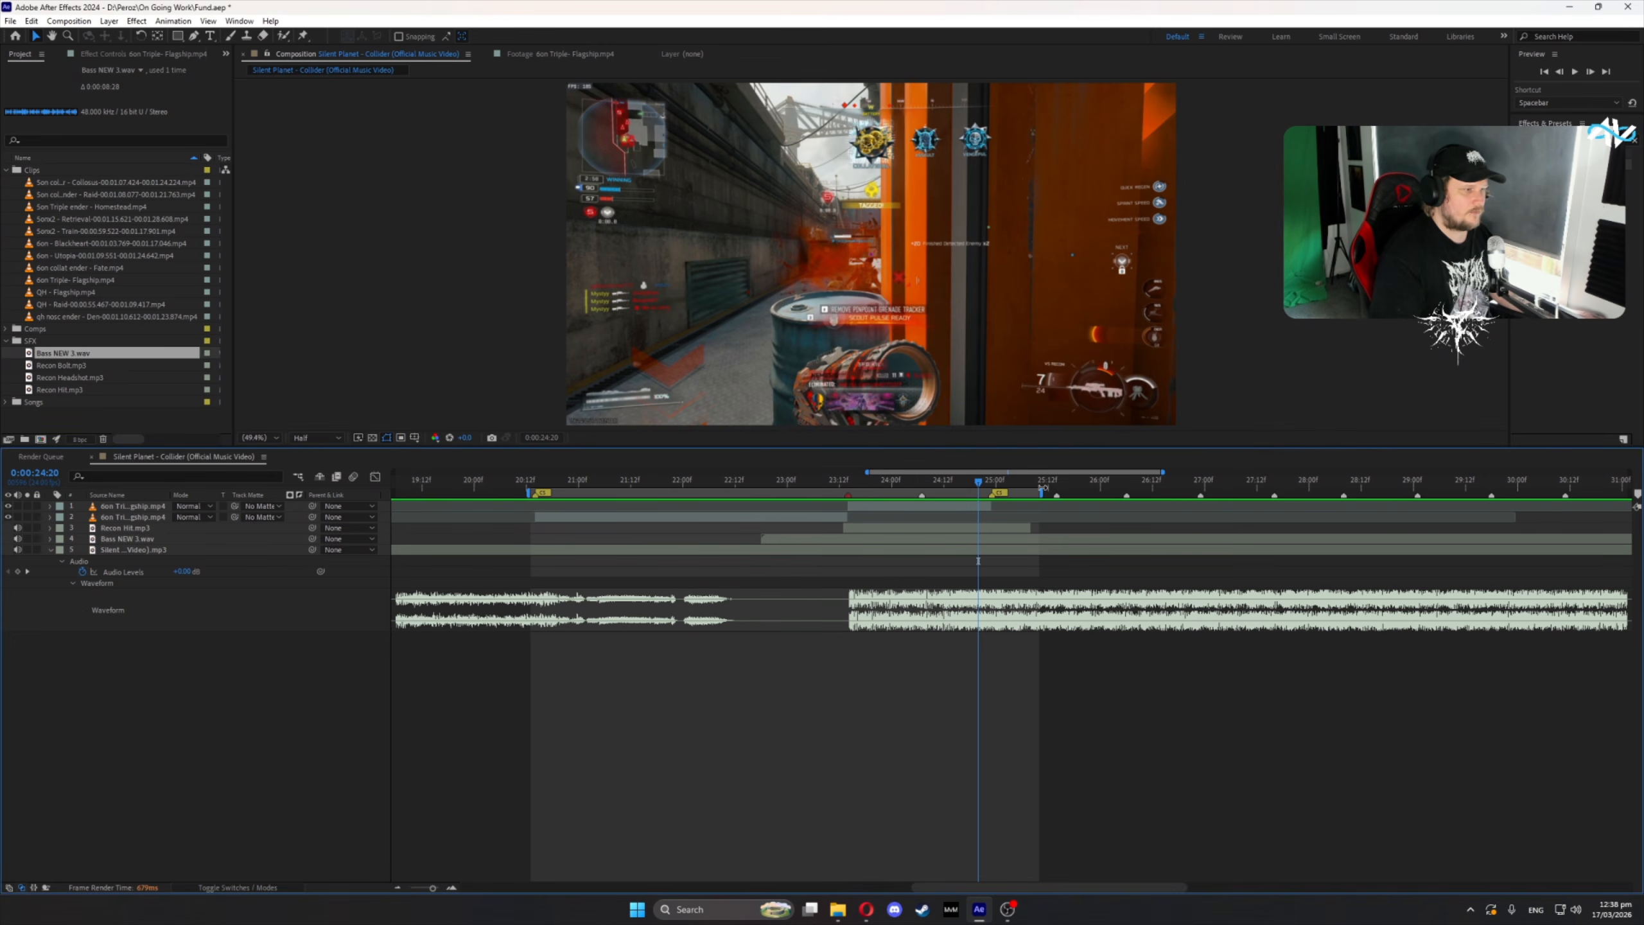
- Extend the end of the work area to about 0:00:32:15, scrub back to 0:00:23:17 and play the composition
{"action": "mouse_move", "coordinate": [1163, 472]}
{"action": "left_mouse_down"}
{"action": "mouse_move", "coordinate": [1419, 472]}
{"action": "mouse_move", "coordinate": [1393, 472]}
{"action": "left_mouse_up"}
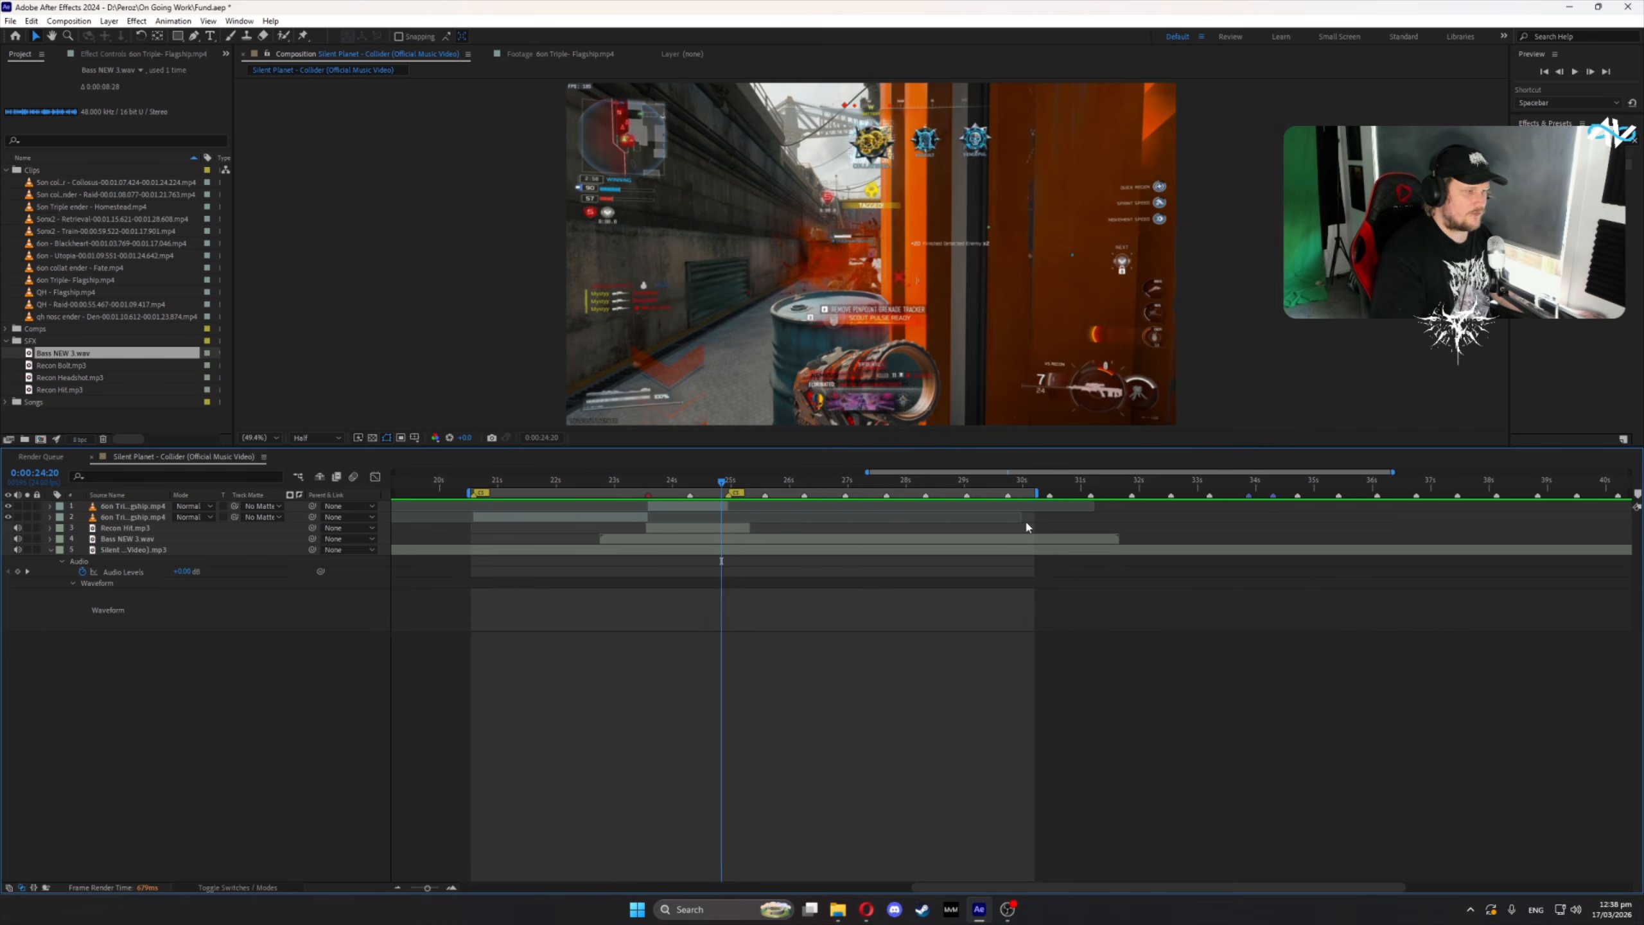
{"action": "left_click_drag", "start_coordinate": [1038, 494], "coordinate": [1175, 495]}
{"action": "left_click_drag", "start_coordinate": [675, 487], "coordinate": [706, 508]}
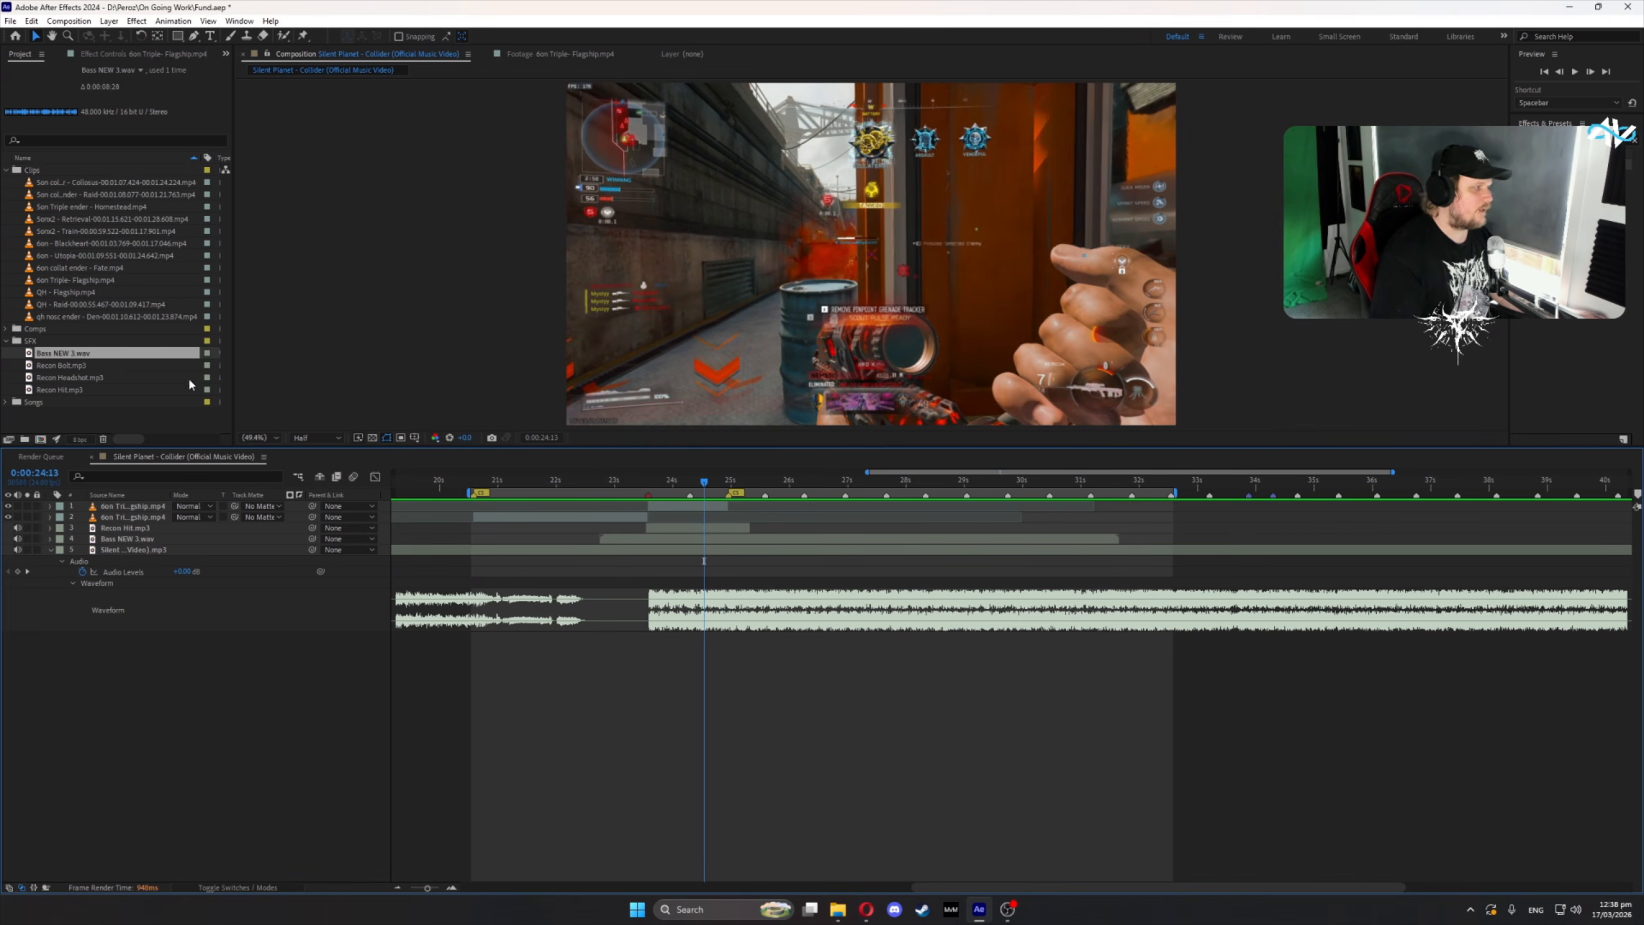
{"action": "left_click", "coordinate": [684, 484]}
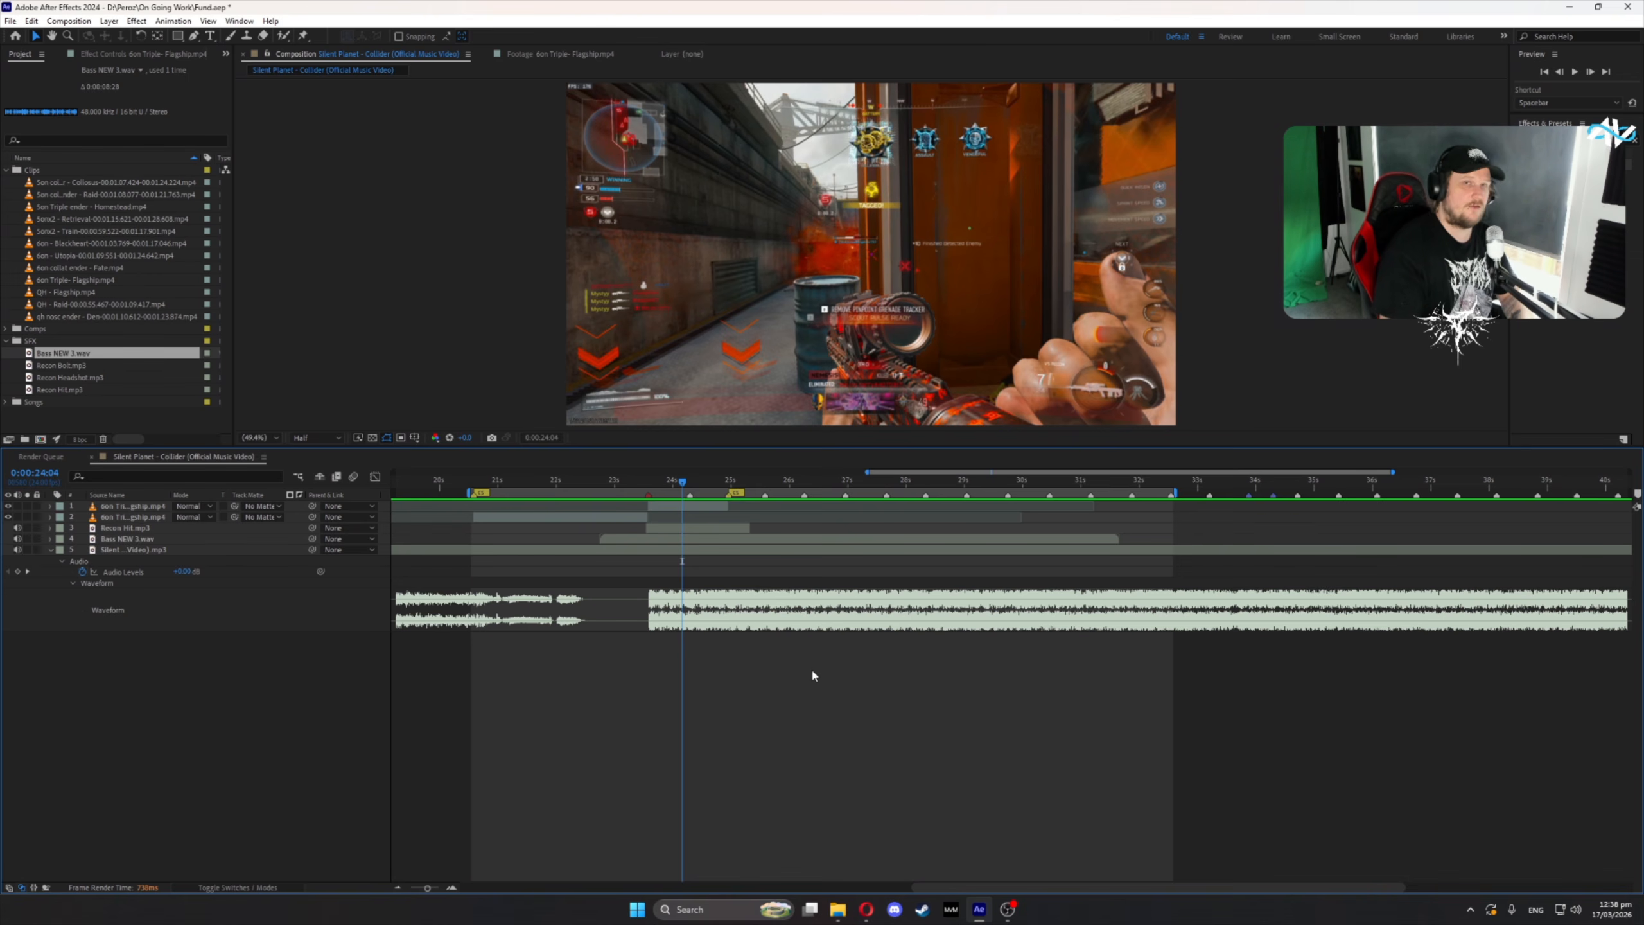
{"action": "left_click", "coordinate": [671, 482]}
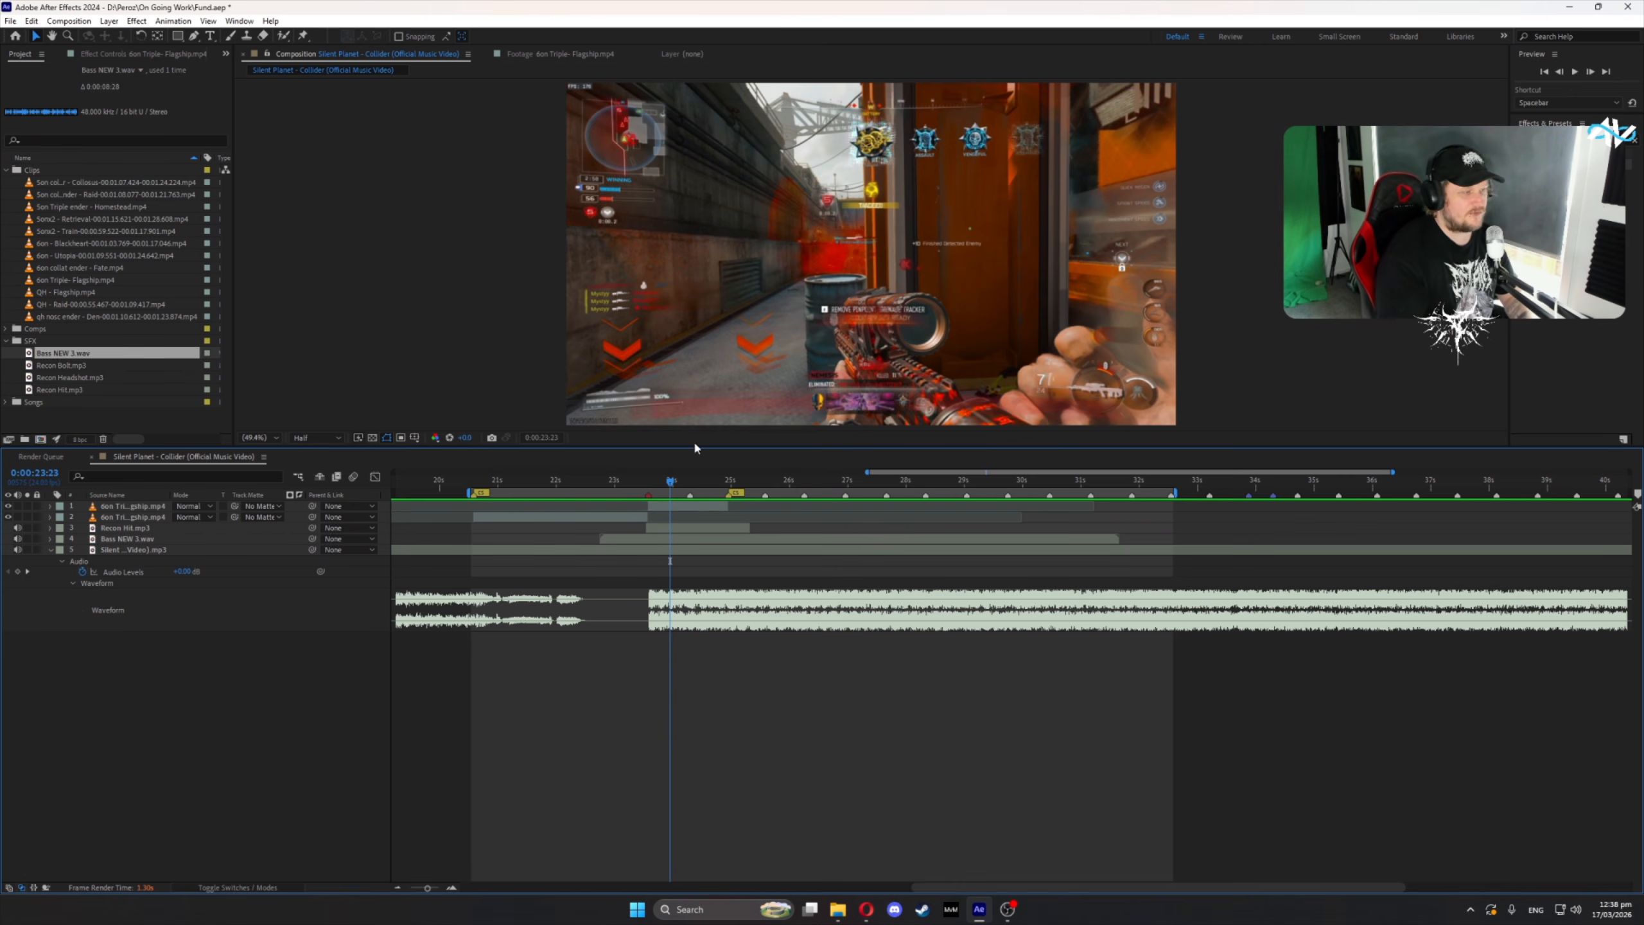
{"action": "left_click_drag", "start_coordinate": [673, 482], "coordinate": [656, 483]}
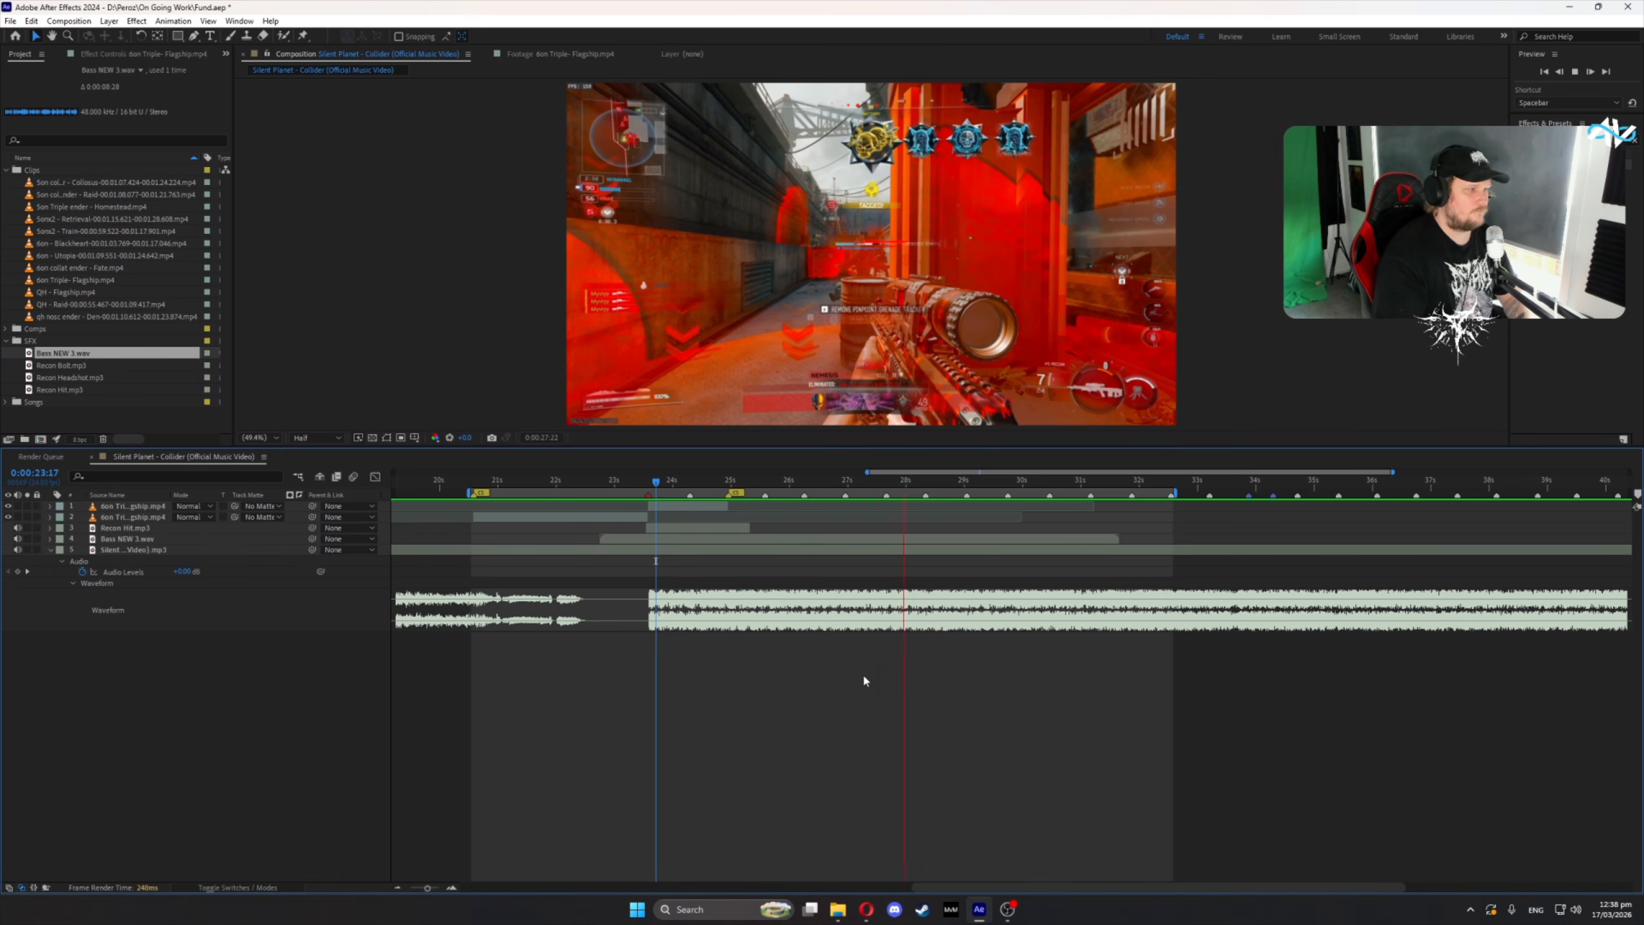
- Stop the playback, open the Colossus gameplay footage and set its in point to 0:00:06:035 and out point to 0:00:14:070
{"action": "key", "text": "space"}
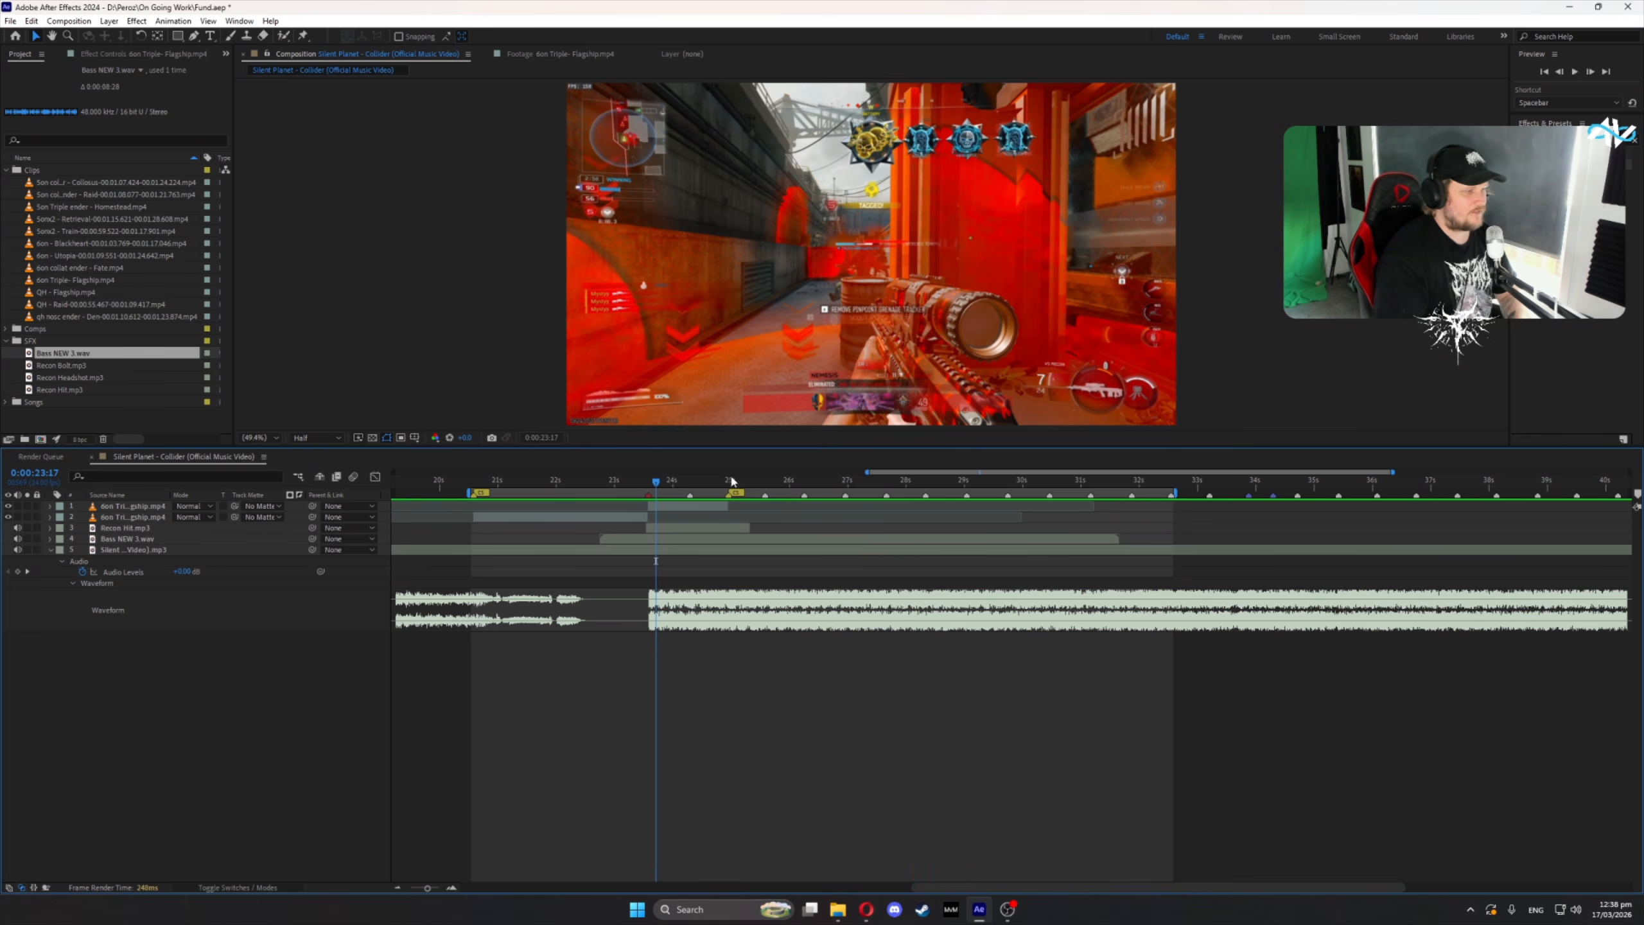
{"action": "left_click", "coordinate": [789, 492]}
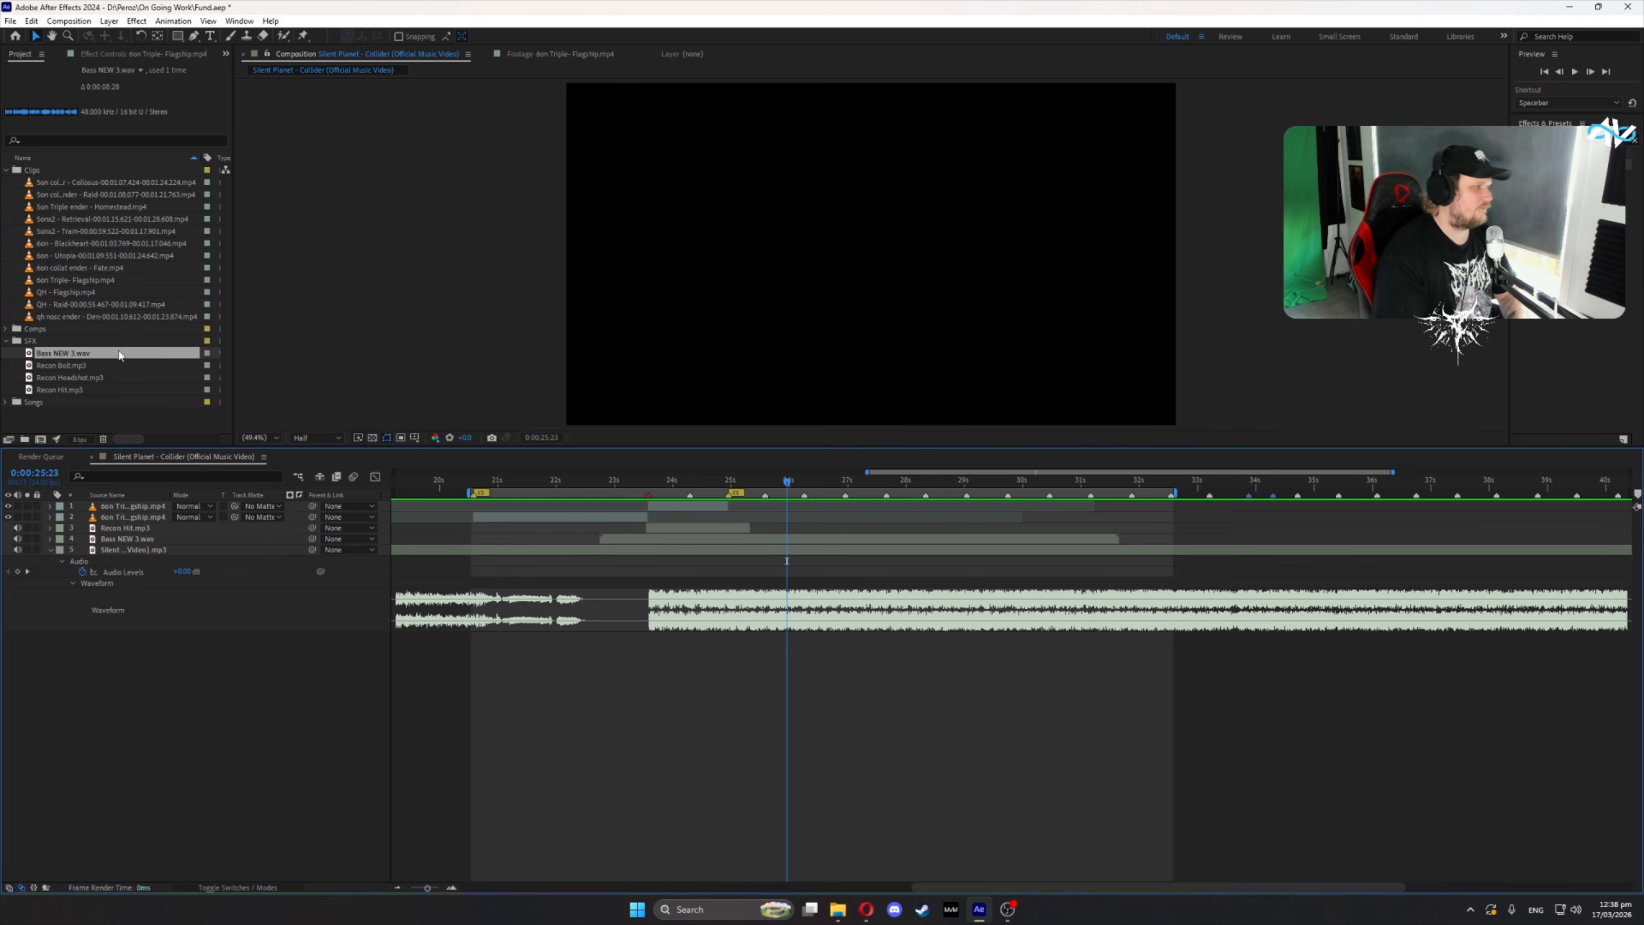
{"action": "left_click", "coordinate": [82, 316]}
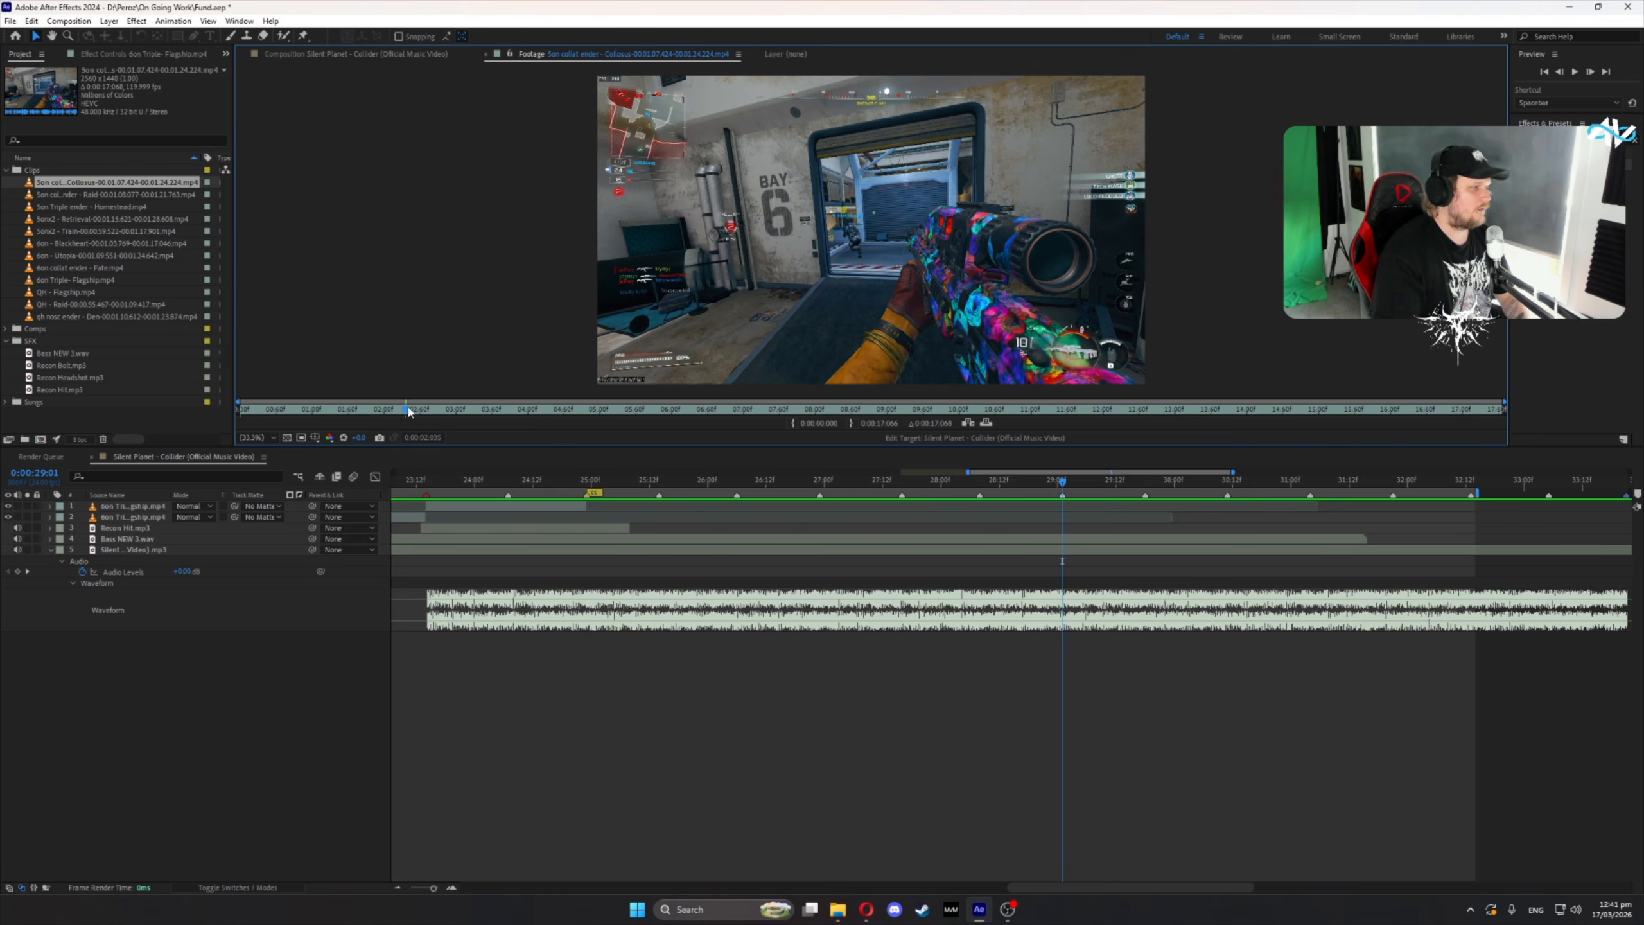
{"action": "left_click_drag", "start_coordinate": [409, 412], "coordinate": [724, 416]}
{"action": "left_click", "coordinate": [710, 413]}
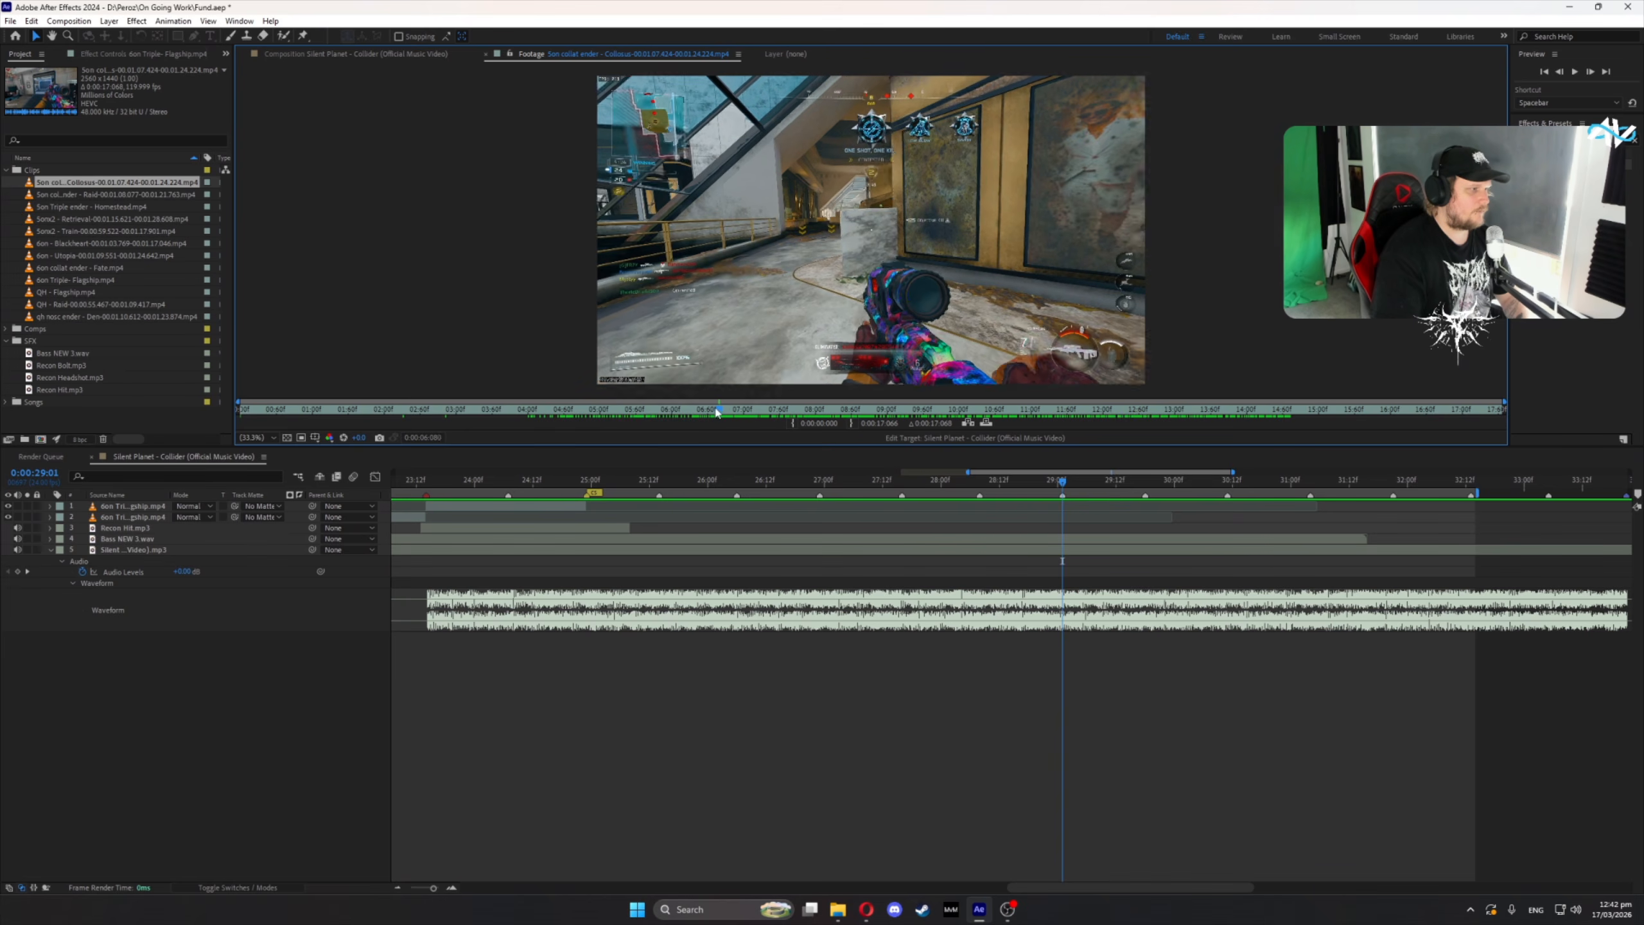
{"action": "left_click", "coordinate": [792, 422]}
{"action": "left_click_drag", "start_coordinate": [711, 413], "coordinate": [1290, 433]}
{"action": "left_click", "coordinate": [851, 423]}
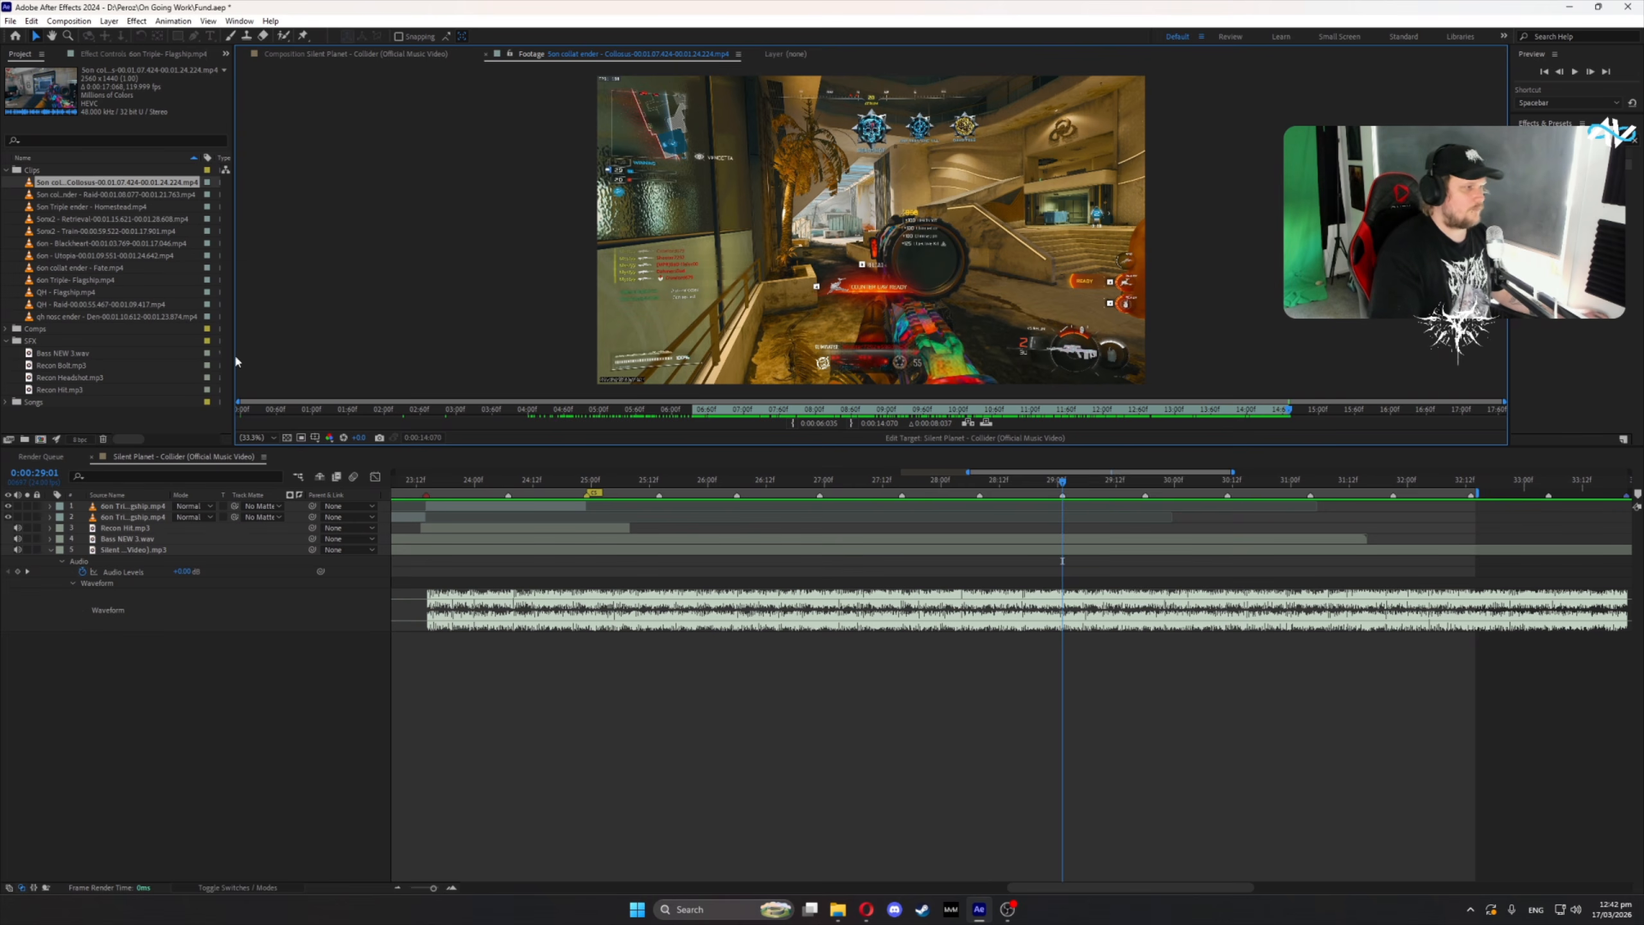
- Place the trimmed Colossus clip as the top layer starting at the 0:00:24:23 marker and scale it to 75%
{"action": "mouse_move", "coordinate": [65, 183]}
{"action": "left_mouse_down"}
{"action": "mouse_move", "coordinate": [272, 399]}
{"action": "mouse_move", "coordinate": [594, 508]}
{"action": "left_mouse_up"}
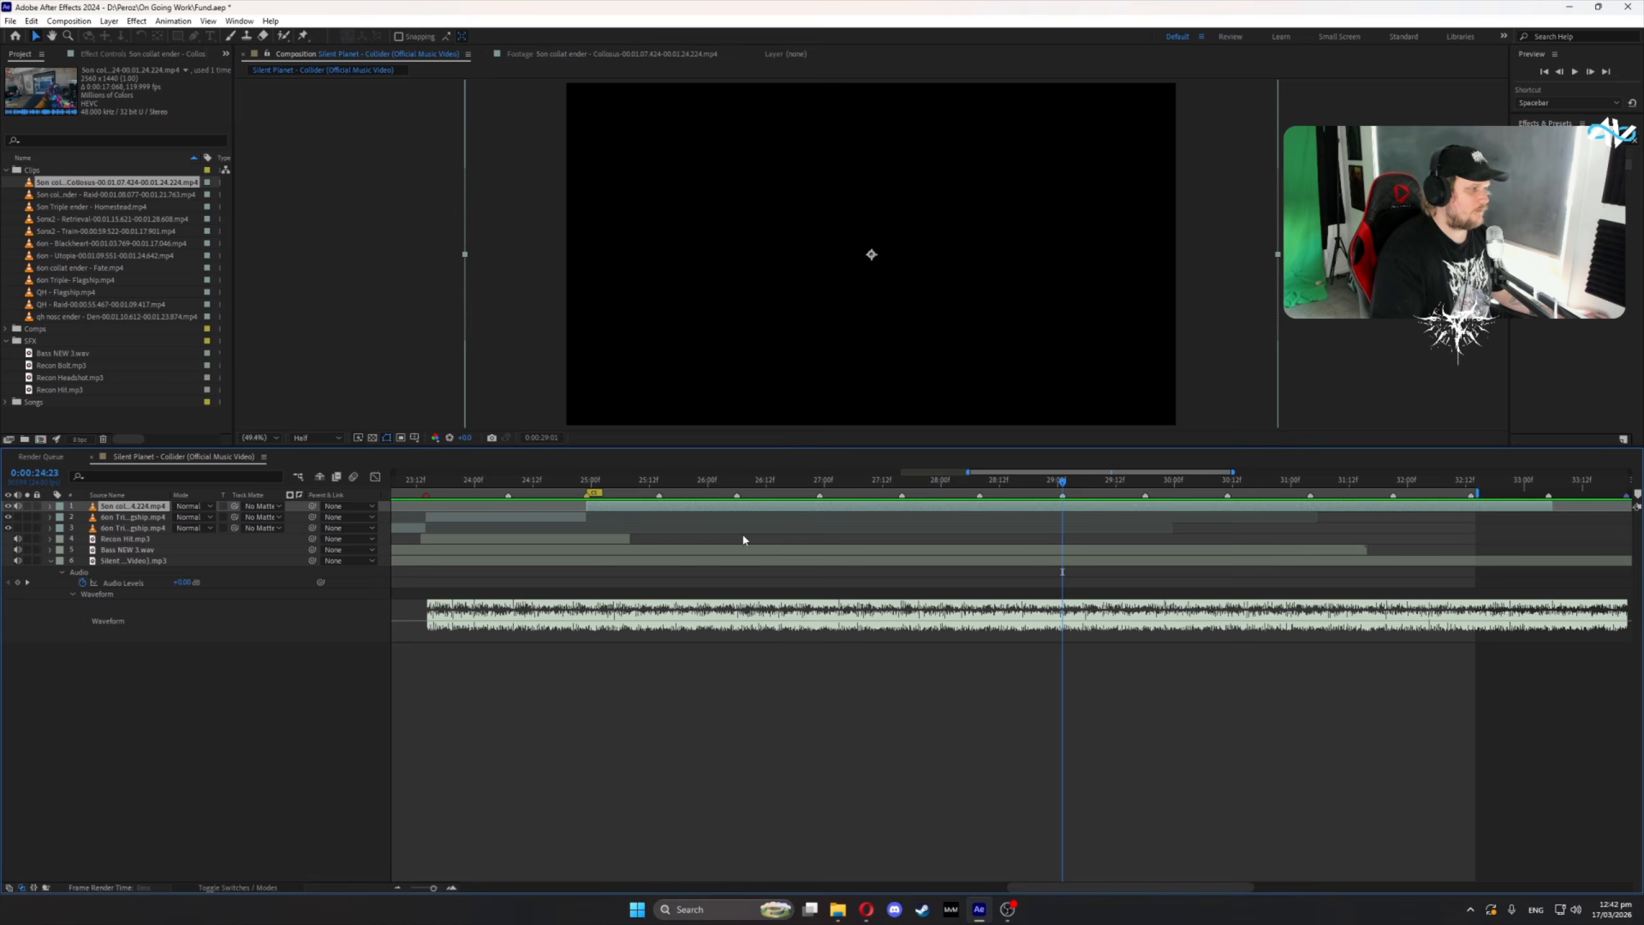
{"action": "key", "text": "s"}
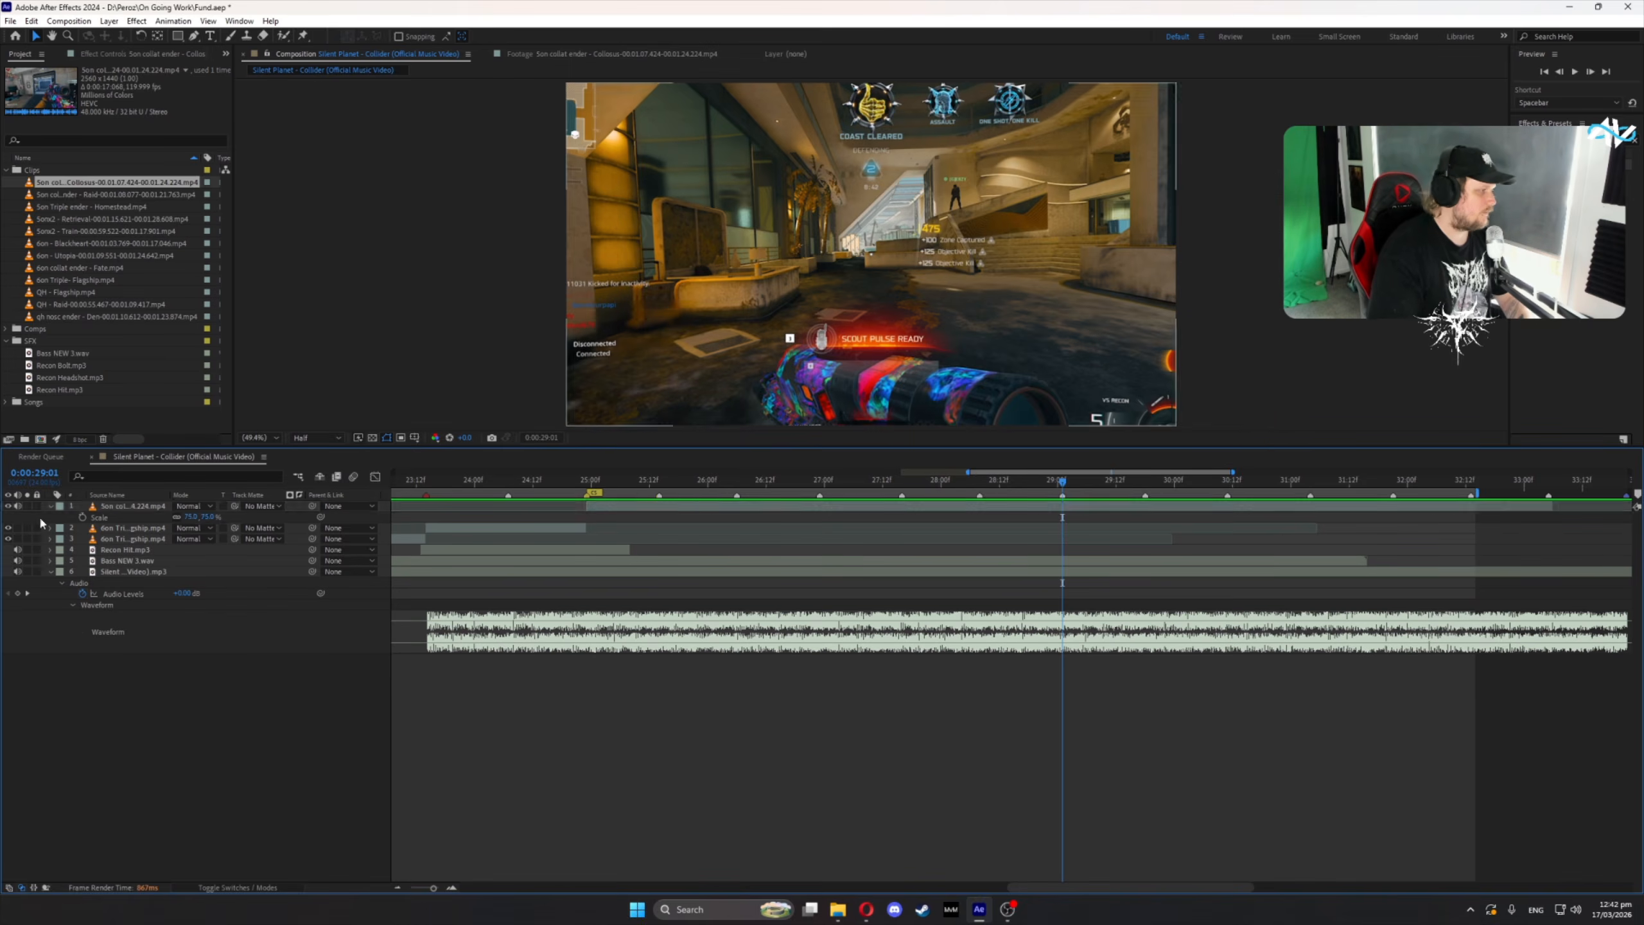
{"action": "left_click", "coordinate": [115, 507]}
{"action": "left_click", "coordinate": [51, 506]}
- Add Recon Hit.mp3 below the Colossus clip with its sound hitting at the 0:00:26:06 marker, using its audio waveform
{"action": "left_click_drag", "start_coordinate": [61, 389], "coordinate": [784, 518]}
{"action": "key", "text": "i"}
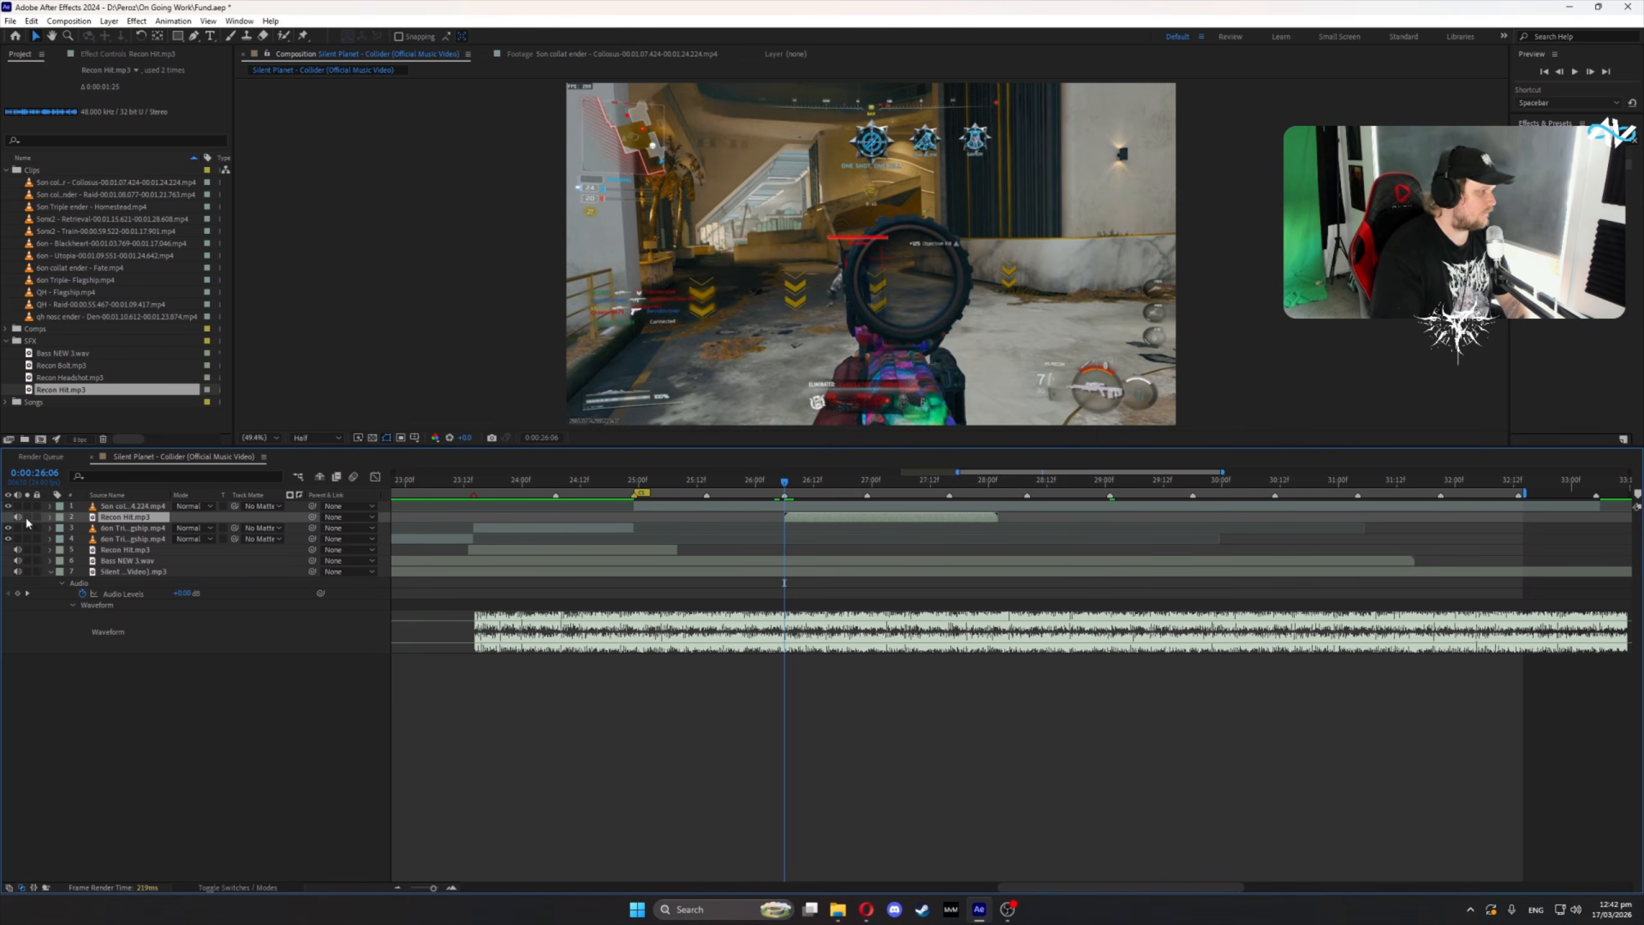
{"action": "left_click", "coordinate": [49, 517]}
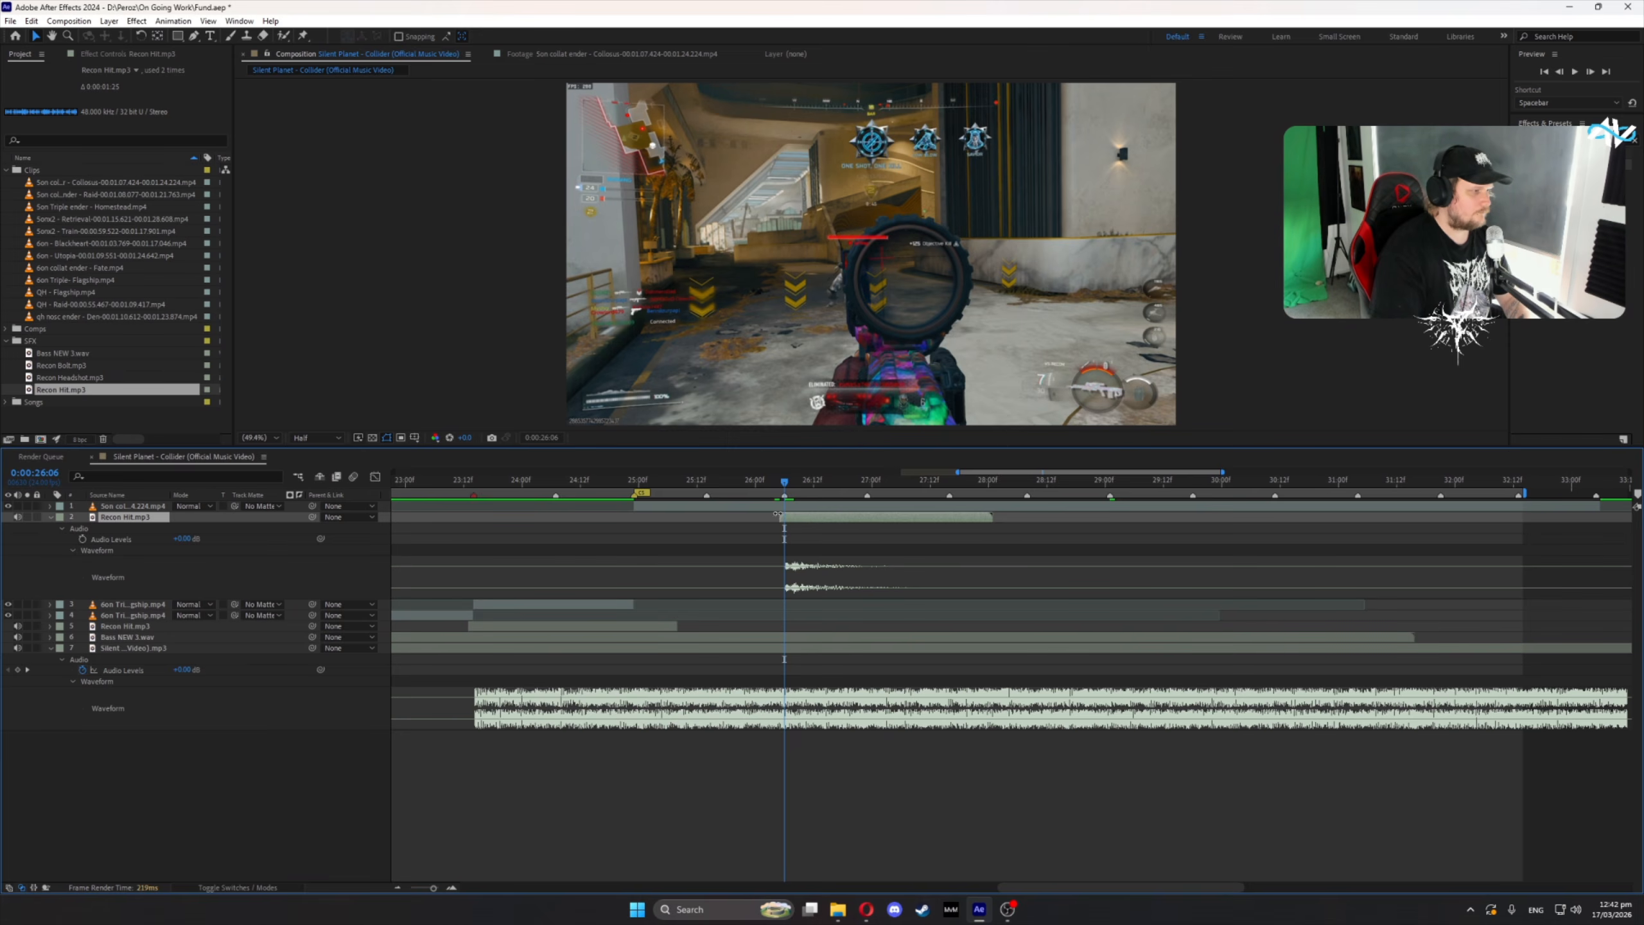
- Apply Bass & Treble with Treble 100 to the new Recon Hit.mp3 layer and play it from 0:00:25:18
{"action": "left_click_drag", "start_coordinate": [1561, 174], "coordinate": [822, 519]}
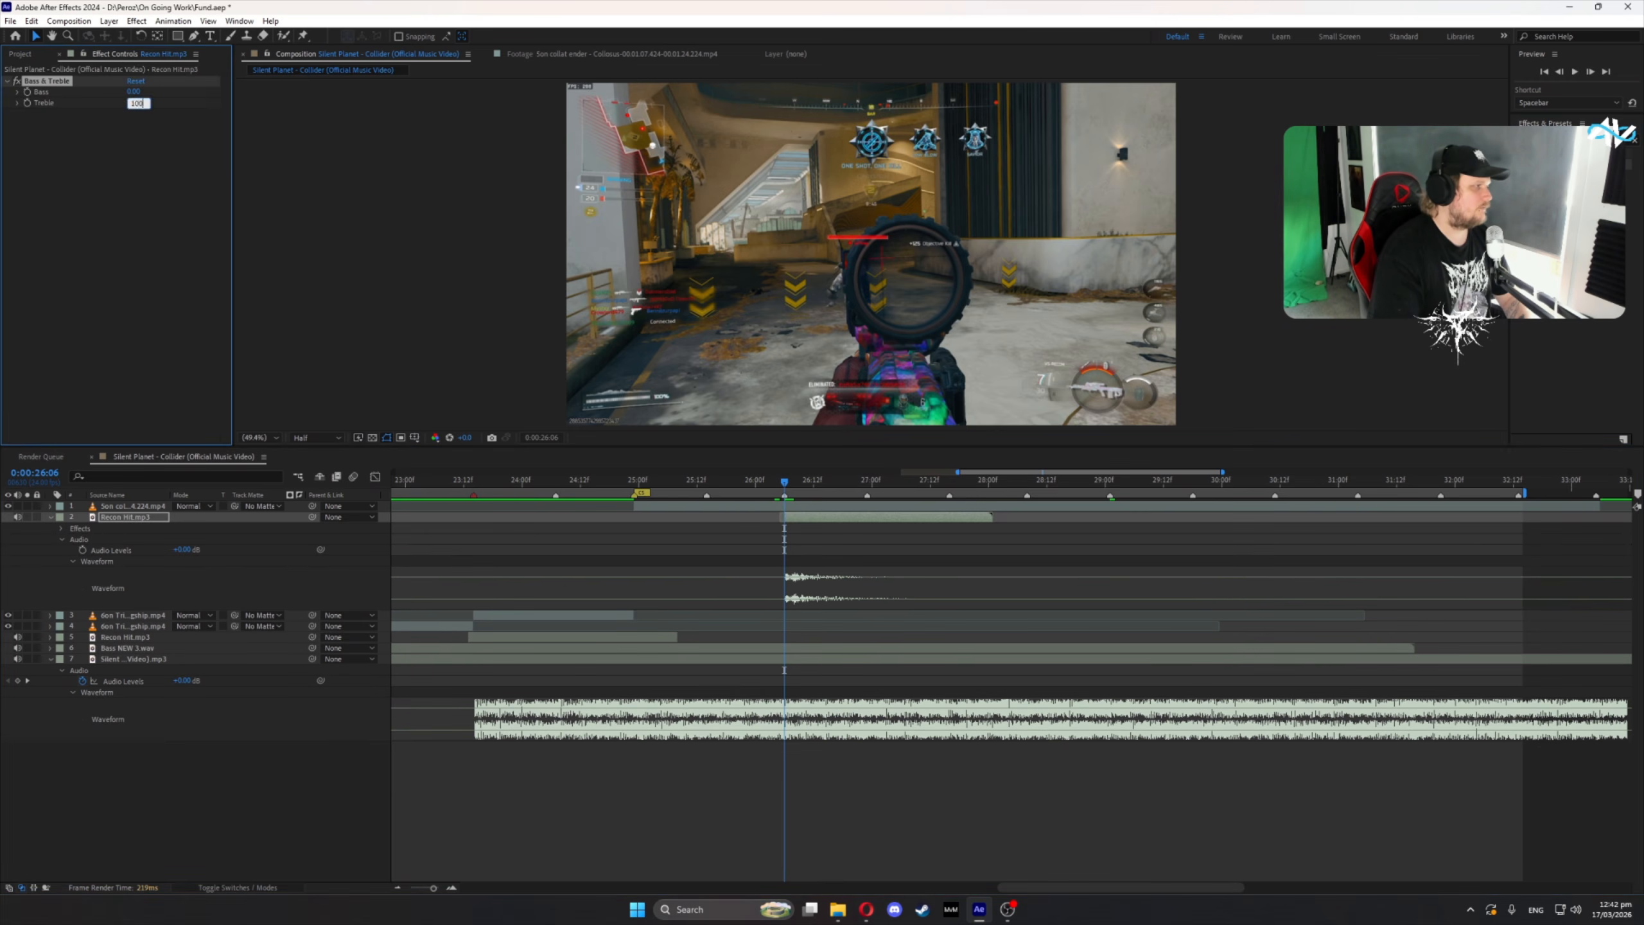
{"action": "left_click", "coordinate": [140, 159]}
{"action": "left_click", "coordinate": [726, 486]}
{"action": "key", "text": "space"}
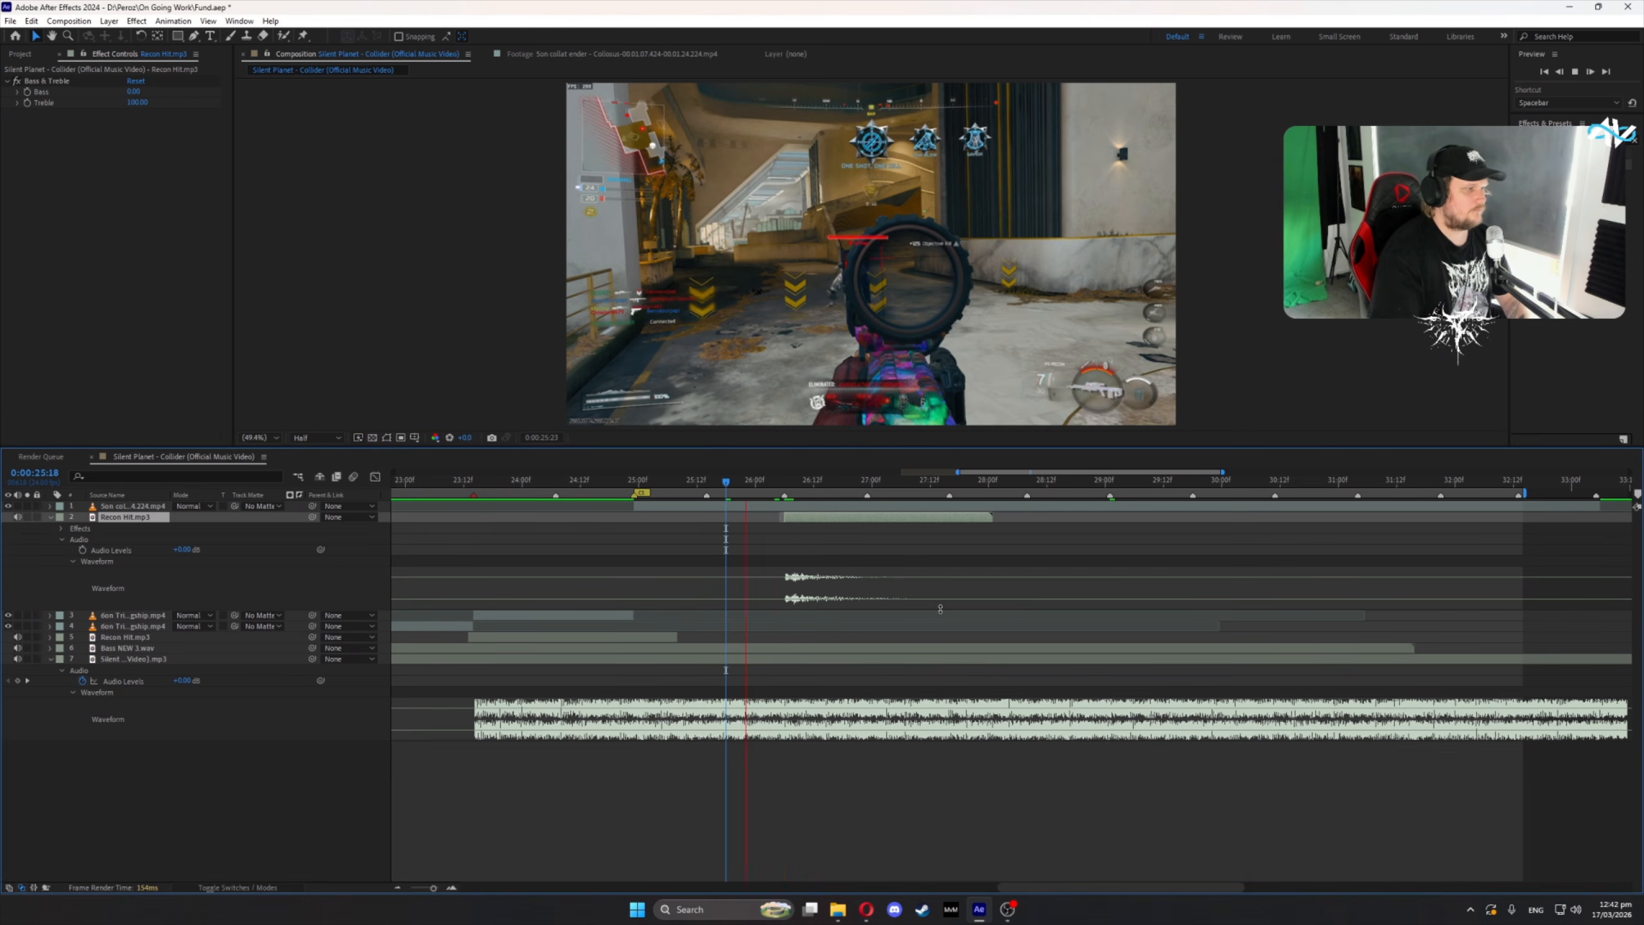
- Duplicate the Recon Hit.mp3 layer three times, starting the copies at 0:00:27:16, 0:00:29:01 and 0:00:30:11
{"action": "left_click", "coordinate": [949, 482]}
{"action": "key", "text": "ctrl+d"}
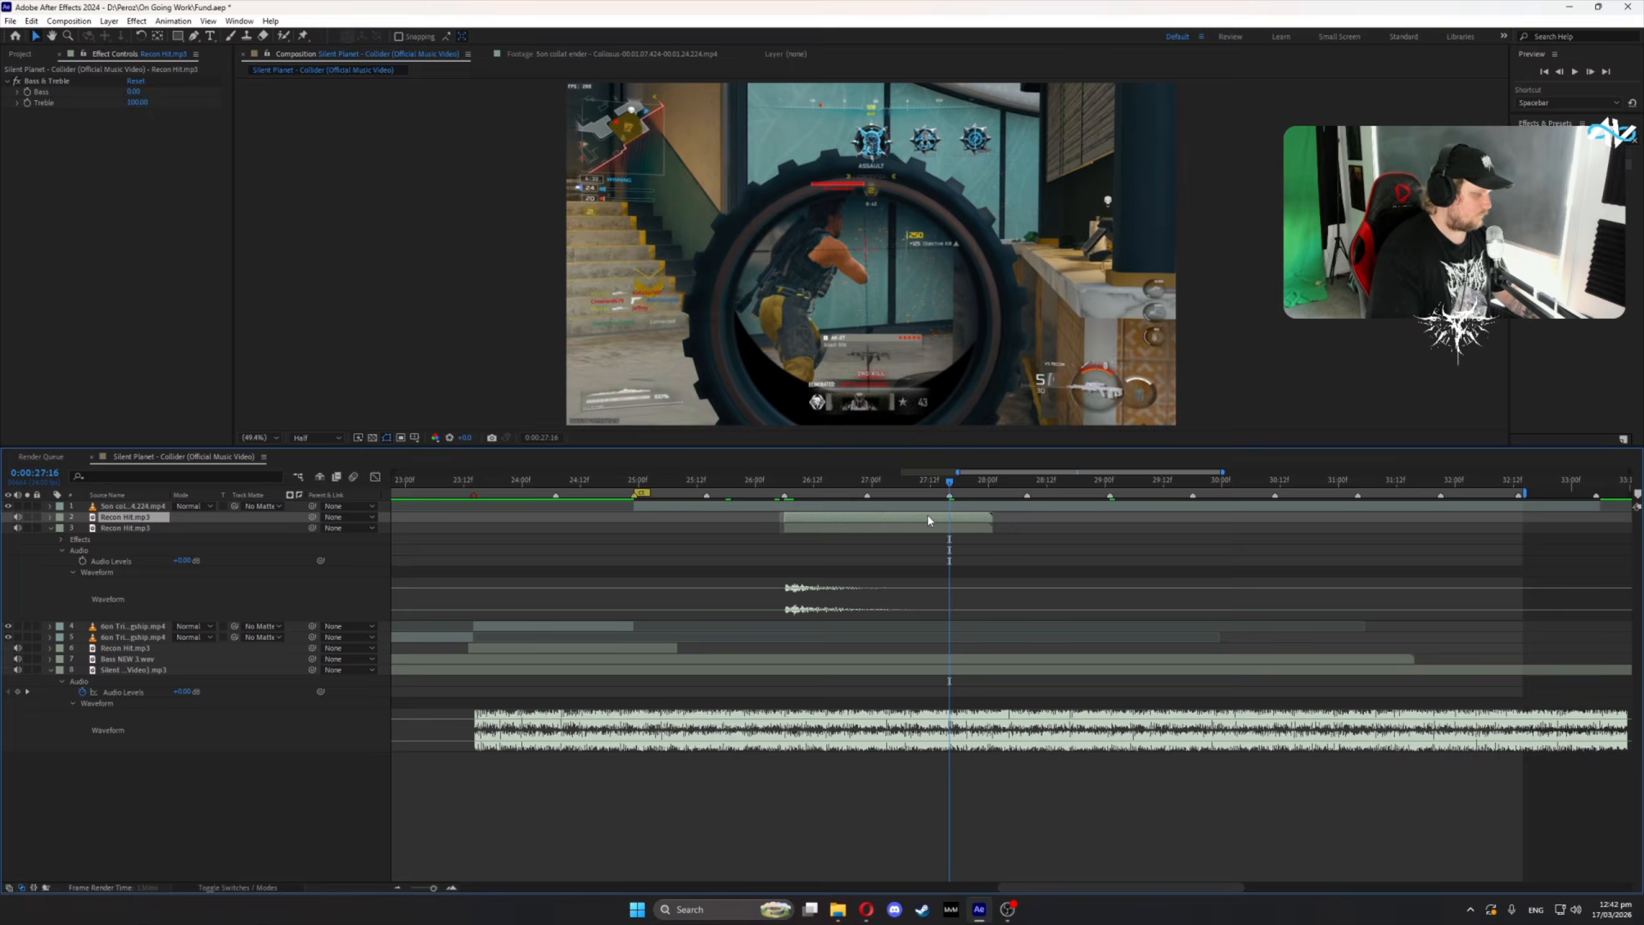
{"action": "key", "text": "bracketleft"}
{"action": "left_click_drag", "start_coordinate": [1223, 474], "coordinate": [1287, 474]}
{"action": "key", "text": "space"}
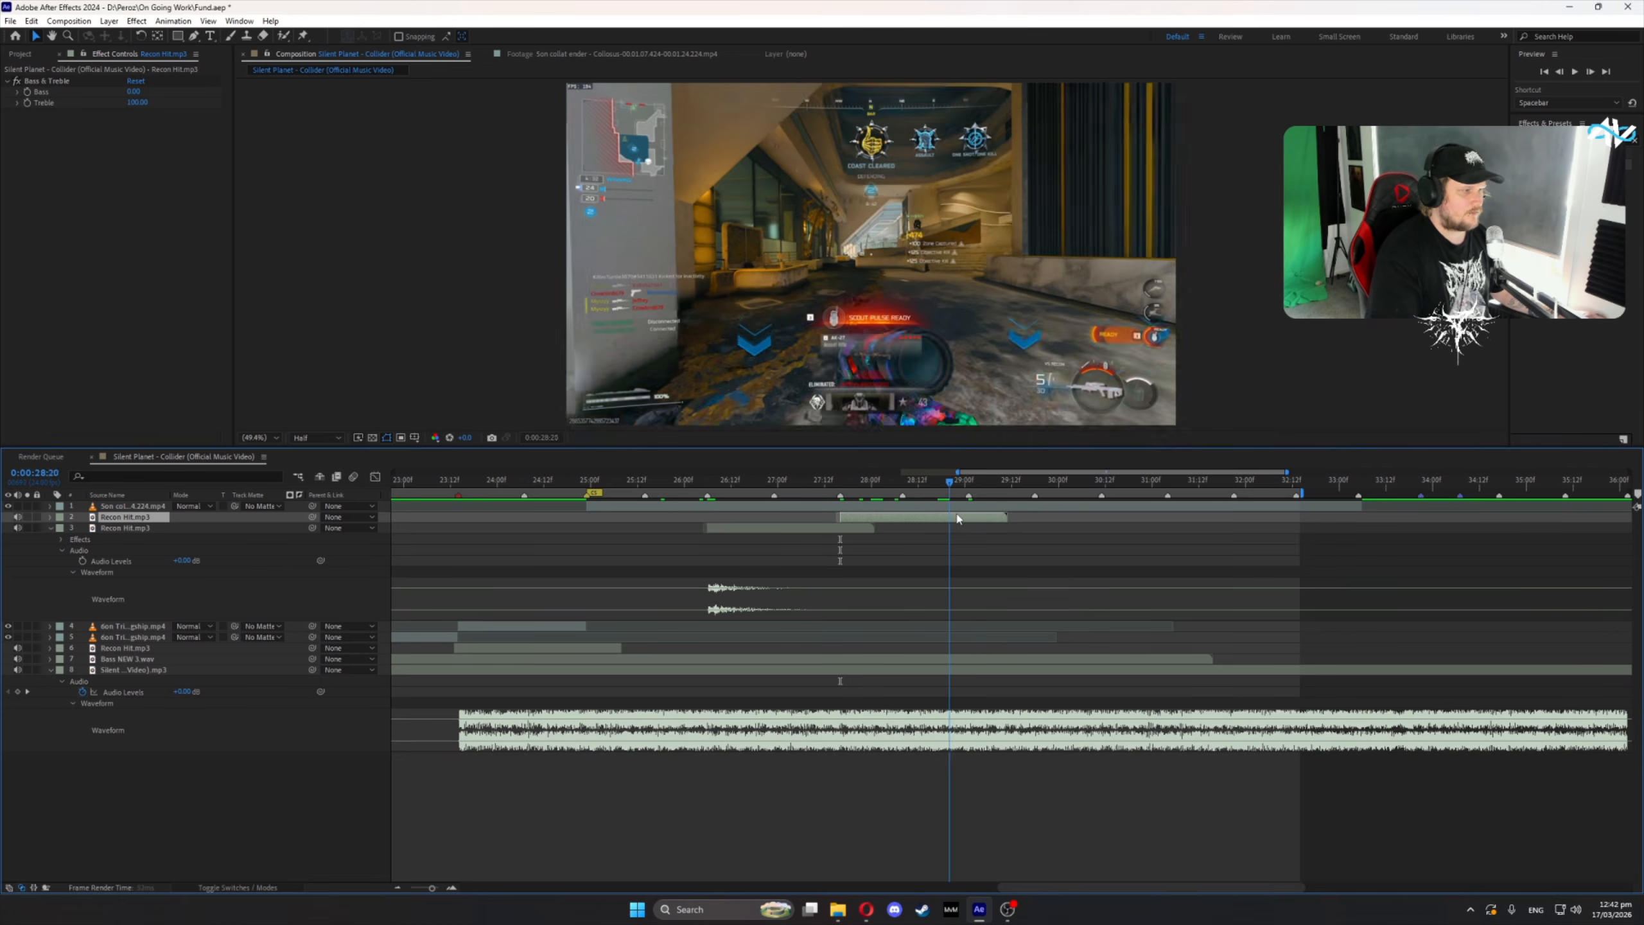
{"action": "key", "text": "ctrl+d"}
{"action": "key", "text": "bracketleft"}
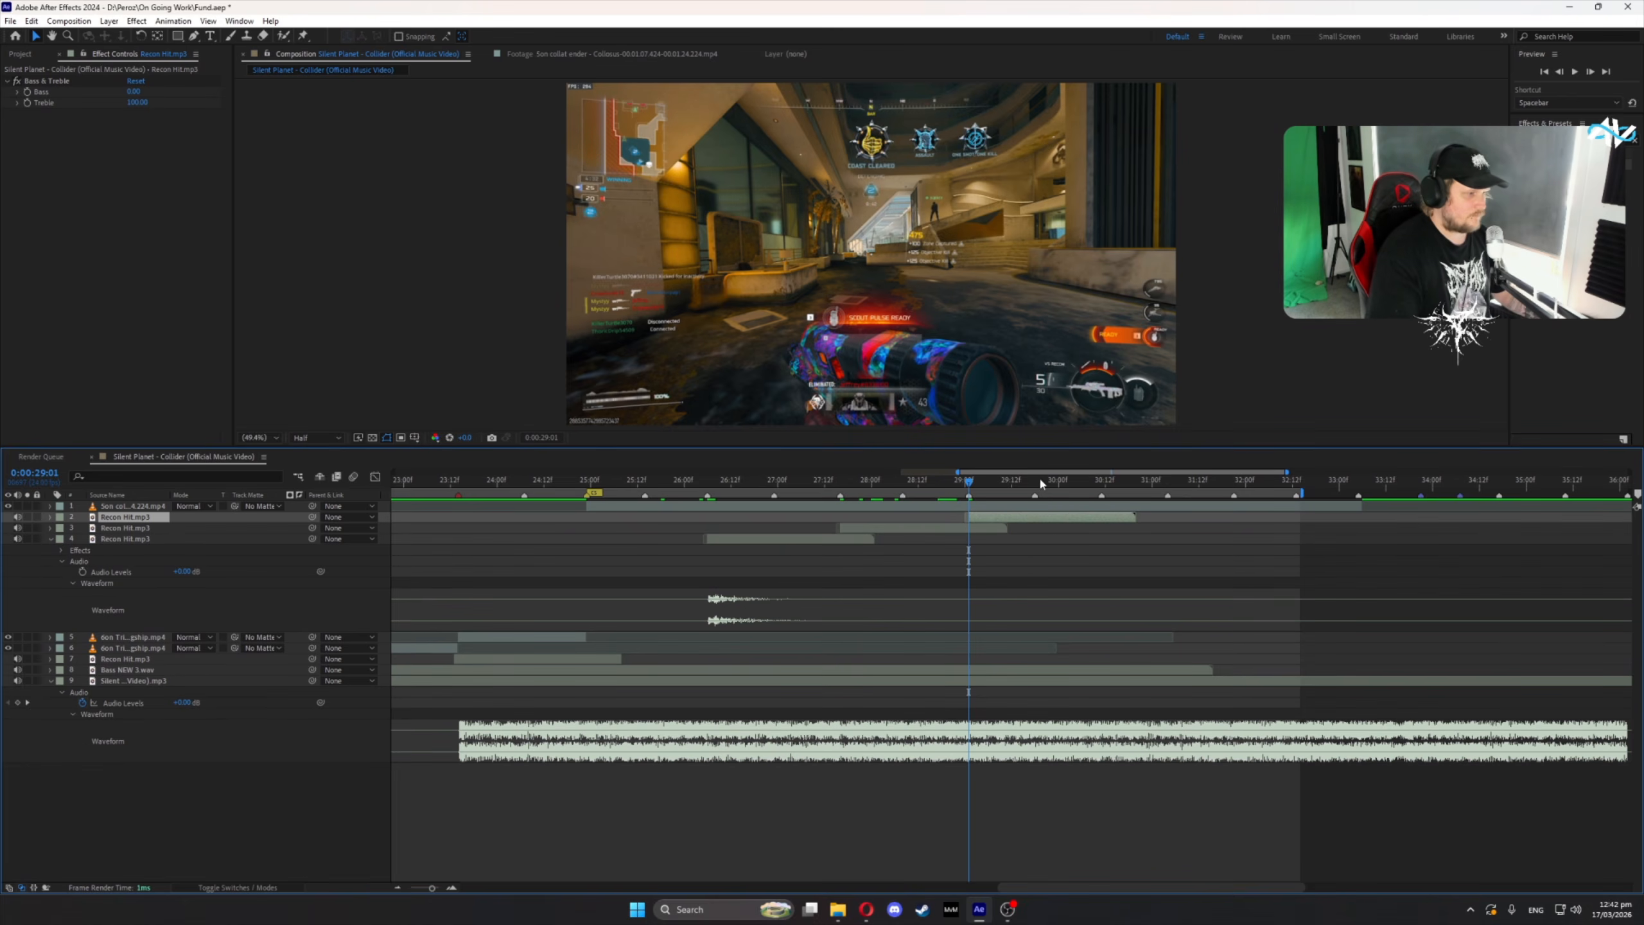
{"action": "left_click", "coordinate": [1103, 500]}
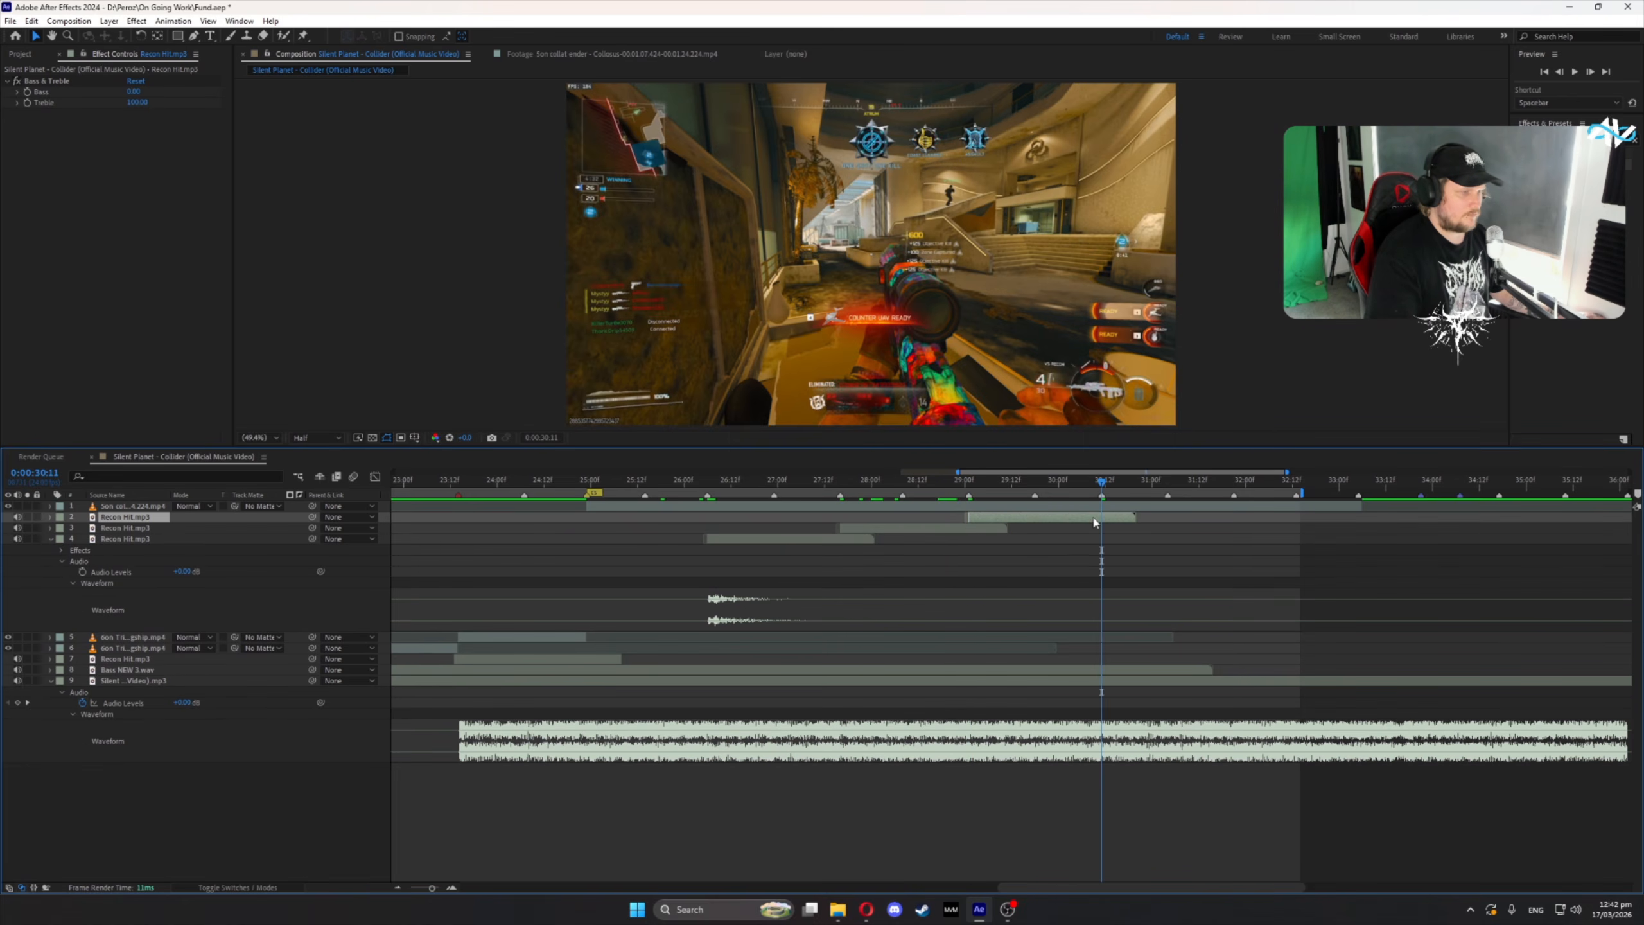
{"action": "key", "text": "ctrl+d"}
{"action": "key", "text": "bracketleft"}
- Play the Recon Hit sequence from 0:00:25:16, then scrub the composition to 0:00:30:07
{"action": "left_click", "coordinate": [652, 480]}
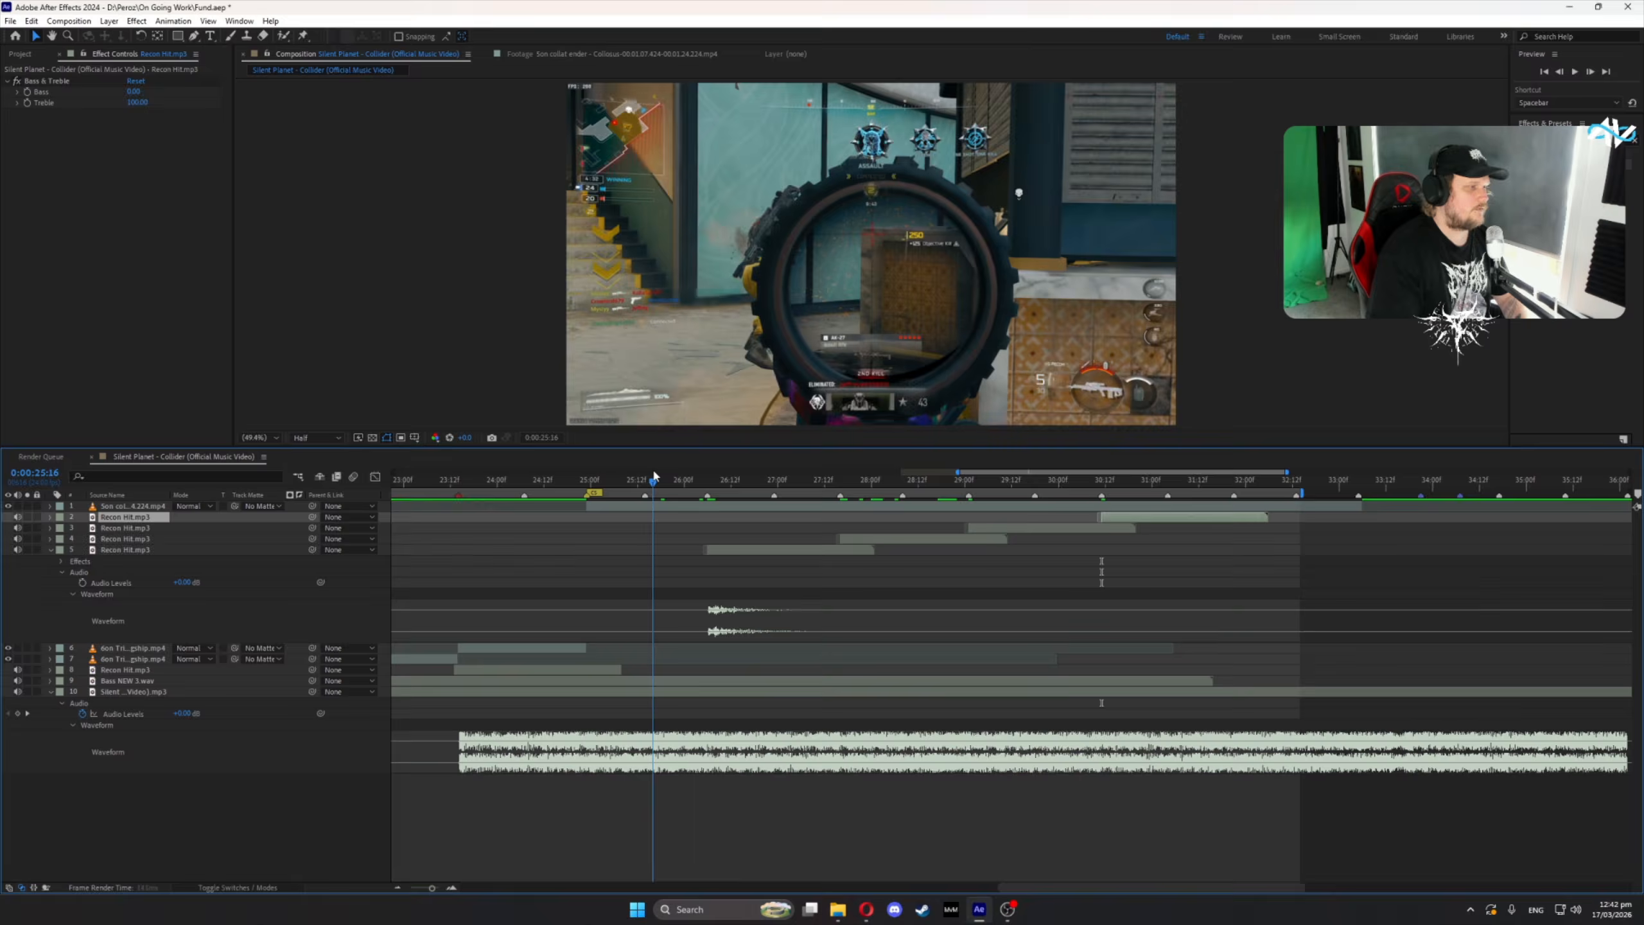
{"action": "key", "text": "space"}
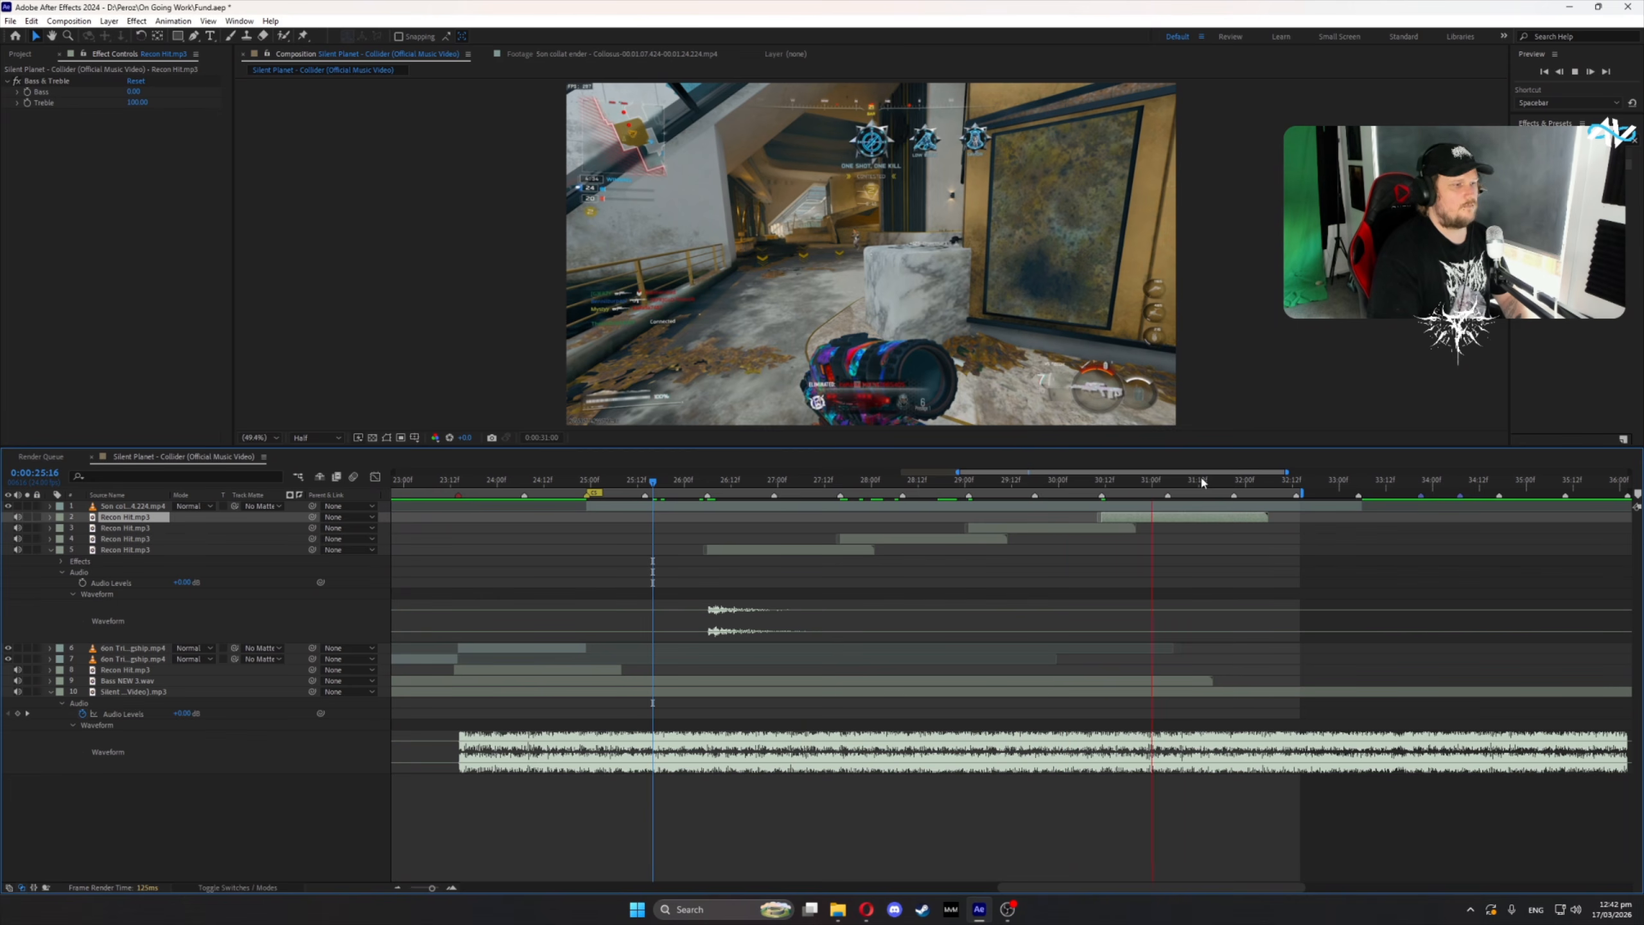
{"action": "key", "text": "space"}
{"action": "scroll", "coordinate": [596, 490], "scroll_direction": "right", "scroll_amount": 2}
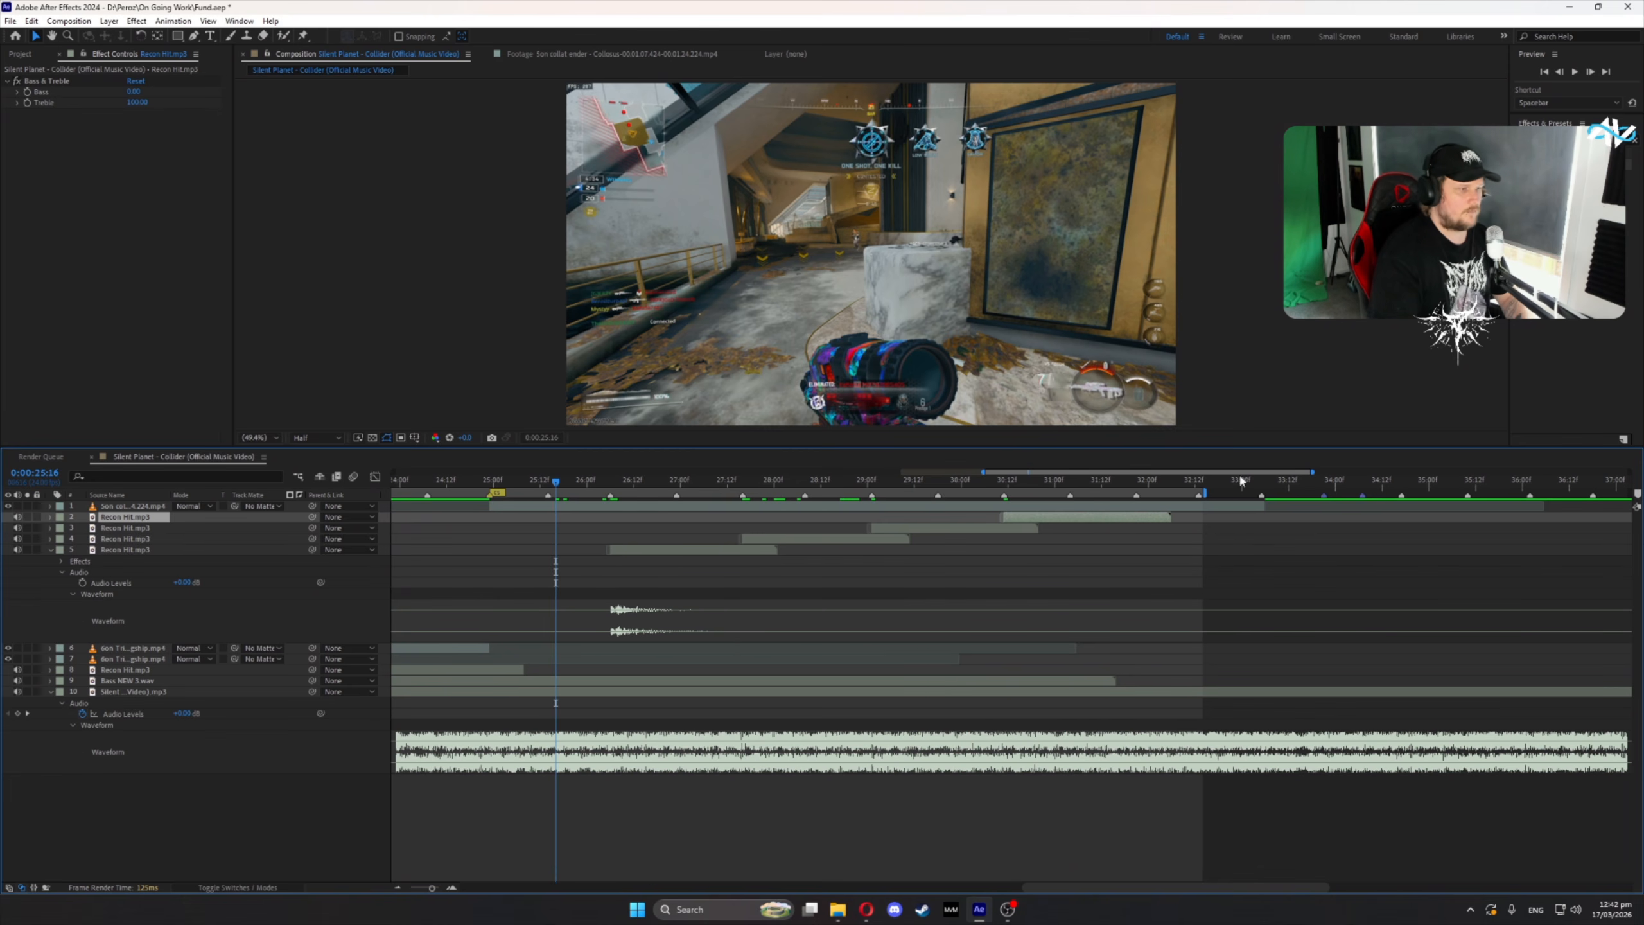
{"action": "left_click_drag", "start_coordinate": [587, 487], "coordinate": [988, 538]}
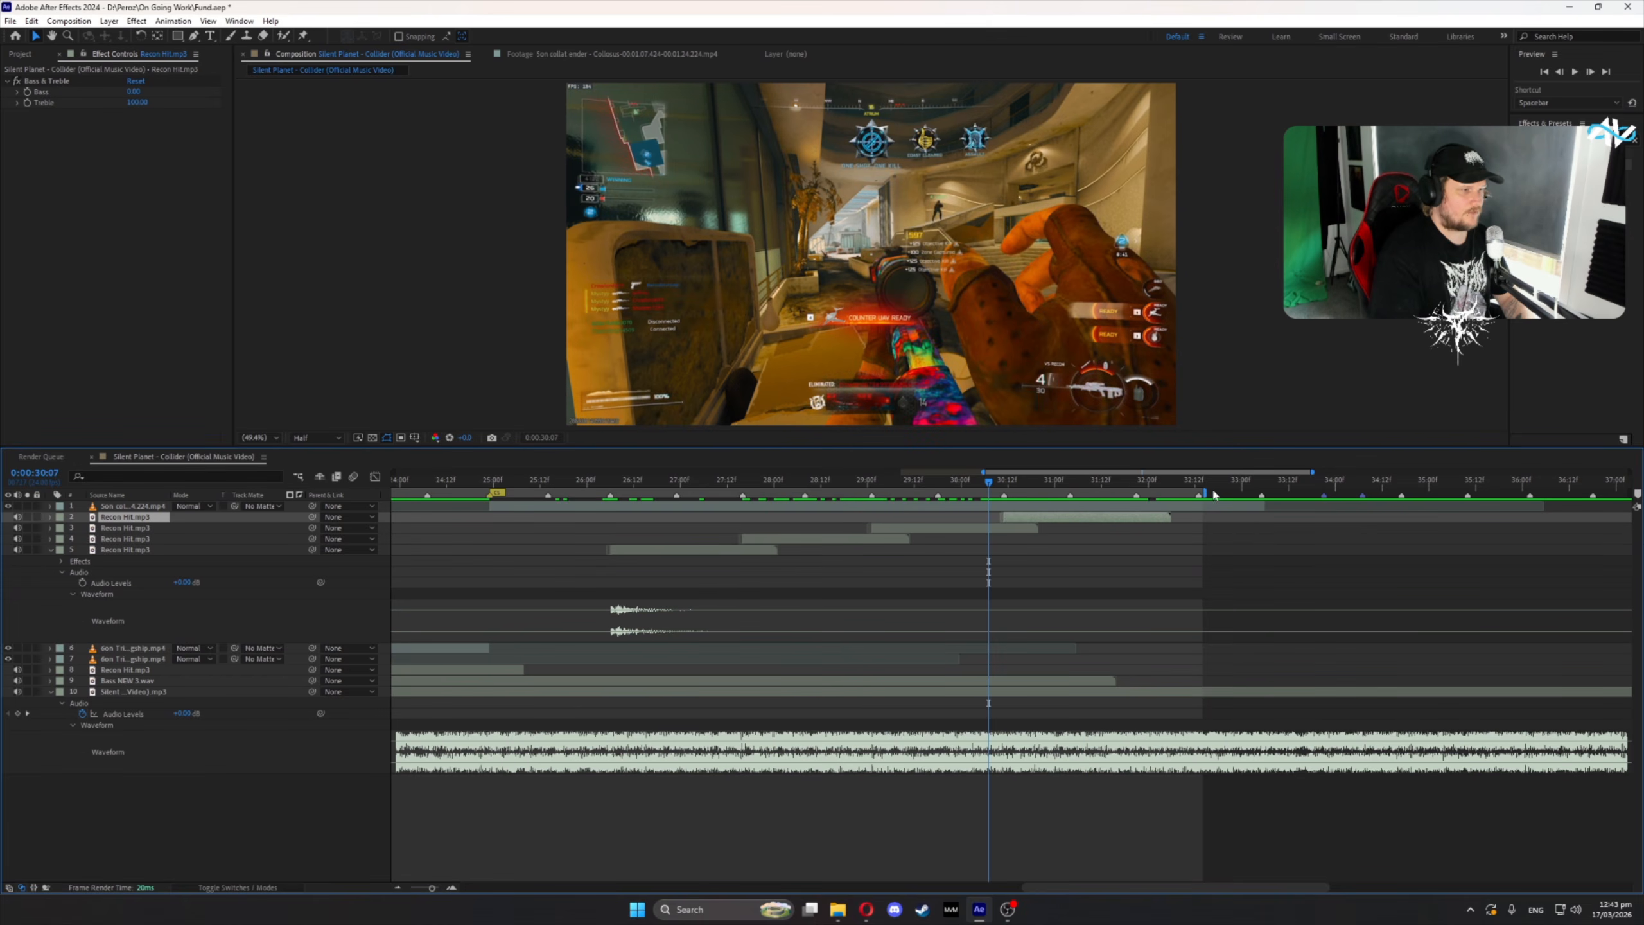
- Extend the end of the work area to about 0:00:34:15 and add another Recon Hit.mp3 copy starting at 0:00:31:21
{"action": "left_click_drag", "start_coordinate": [1209, 490], "coordinate": [1400, 496]}
{"action": "key", "text": "space"}
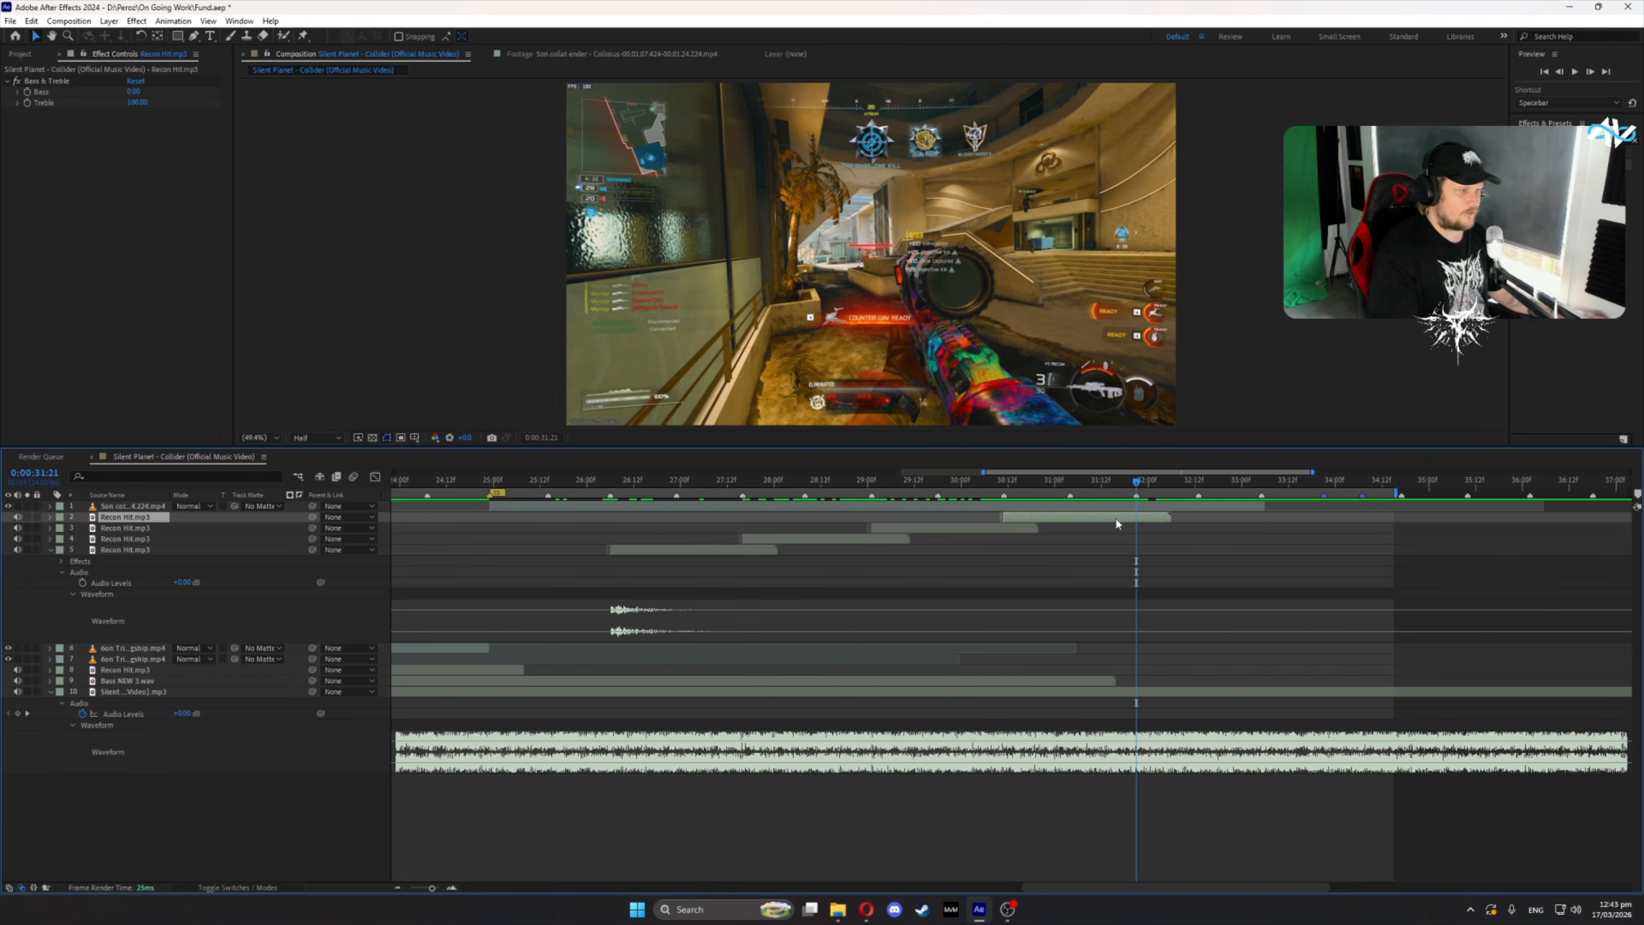
{"action": "key", "text": "ctrl+d"}
{"action": "key", "text": "bracketleft"}
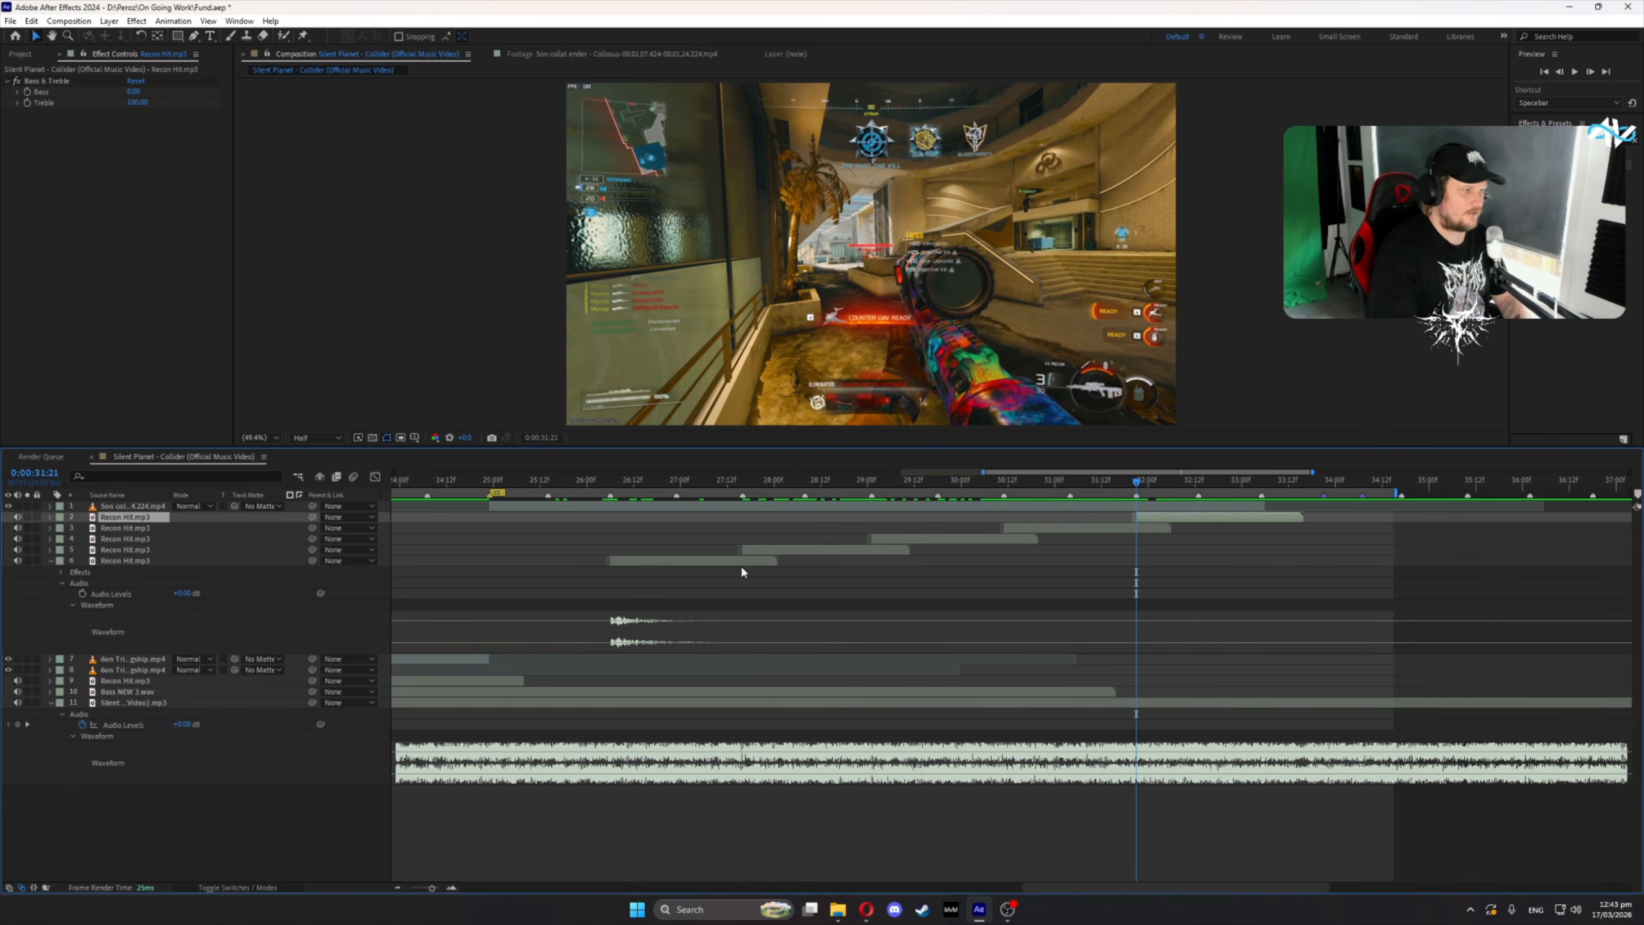
- Play the last Recon Hit sounds against the Colossus clip from about 0:00:30:08 and replay them from 0:00:30:09
{"action": "left_click_drag", "start_coordinate": [1163, 487], "coordinate": [1000, 489]}
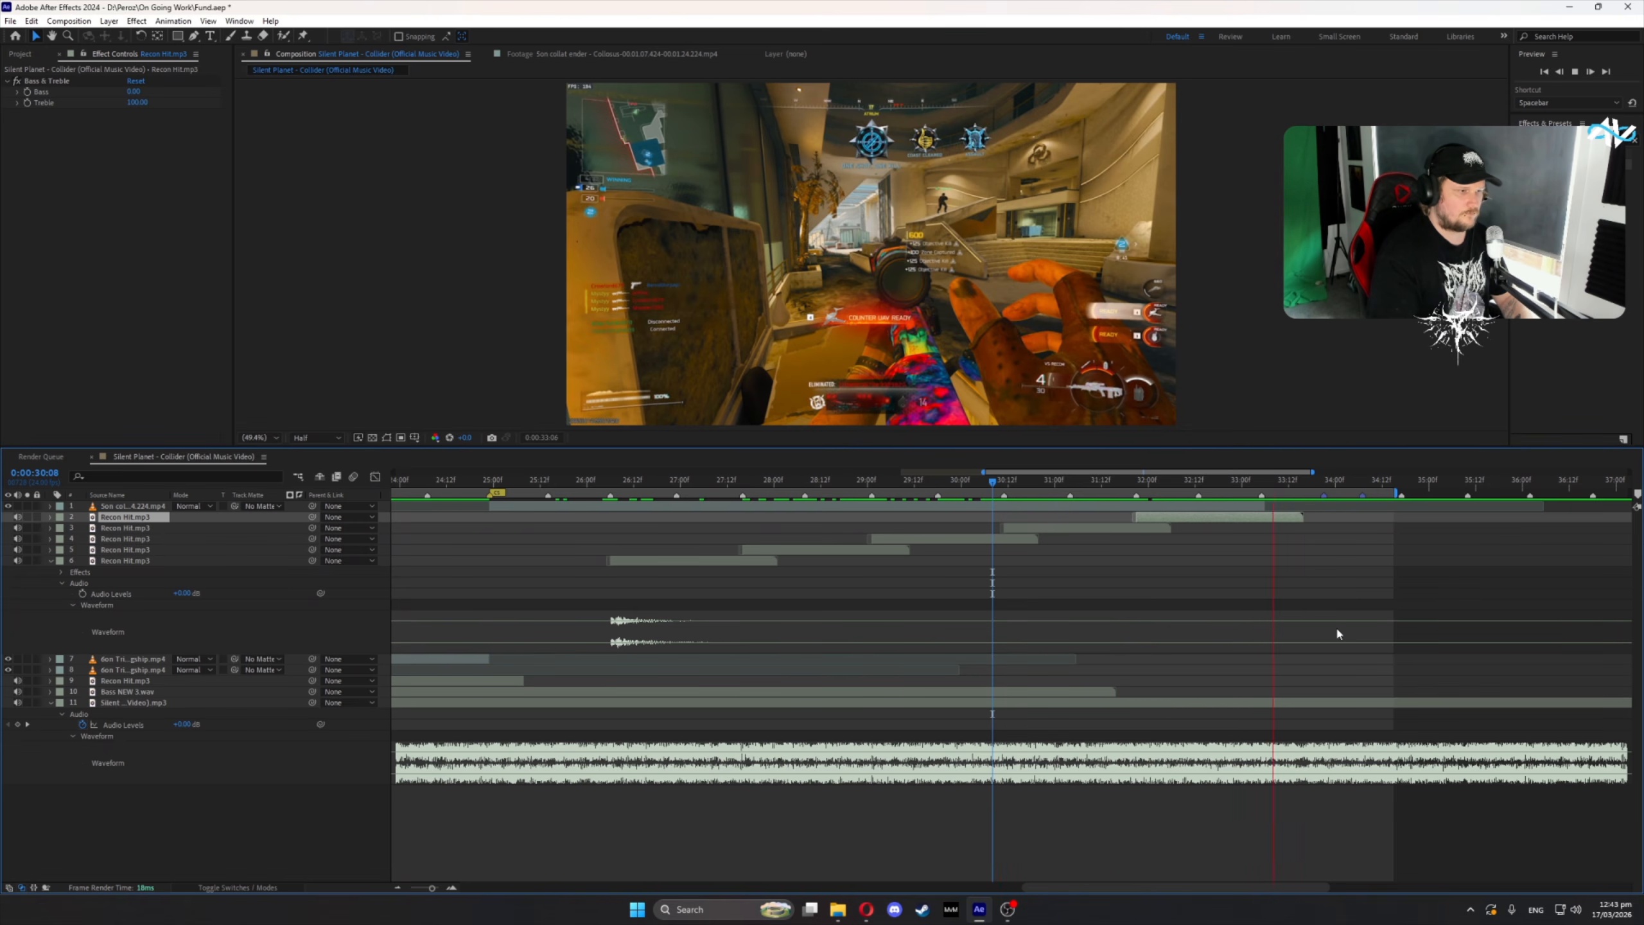
{"action": "key", "text": "space"}
{"action": "left_click_drag", "start_coordinate": [1099, 482], "coordinate": [1012, 499]}
{"action": "key", "text": "space"}
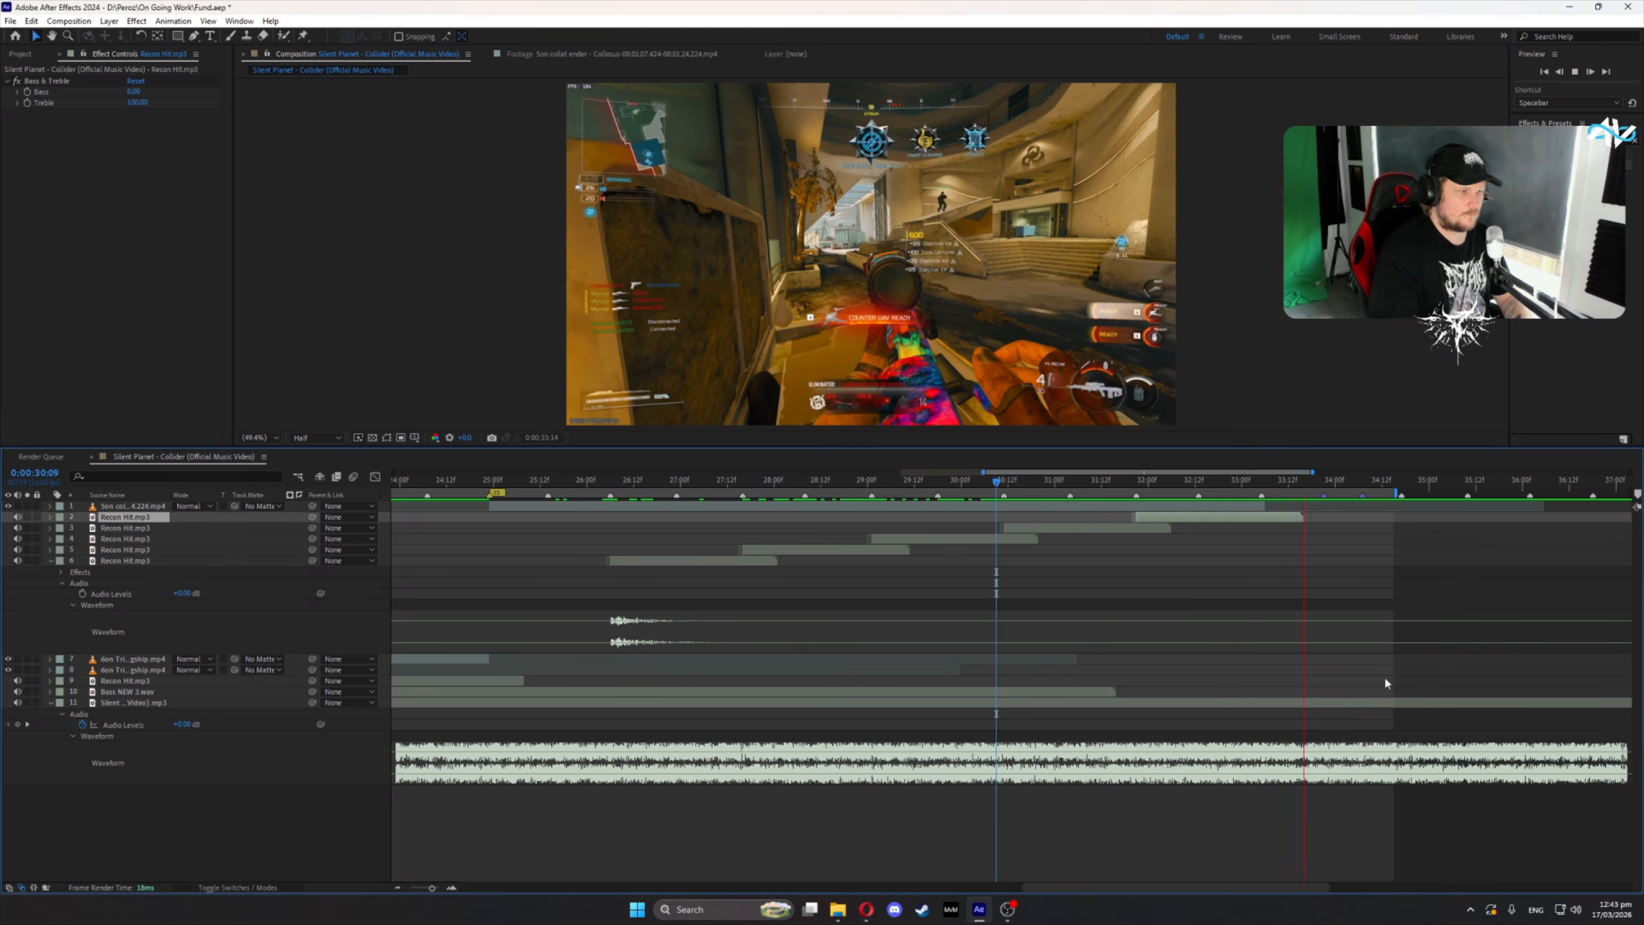
{"action": "key", "text": "space"}
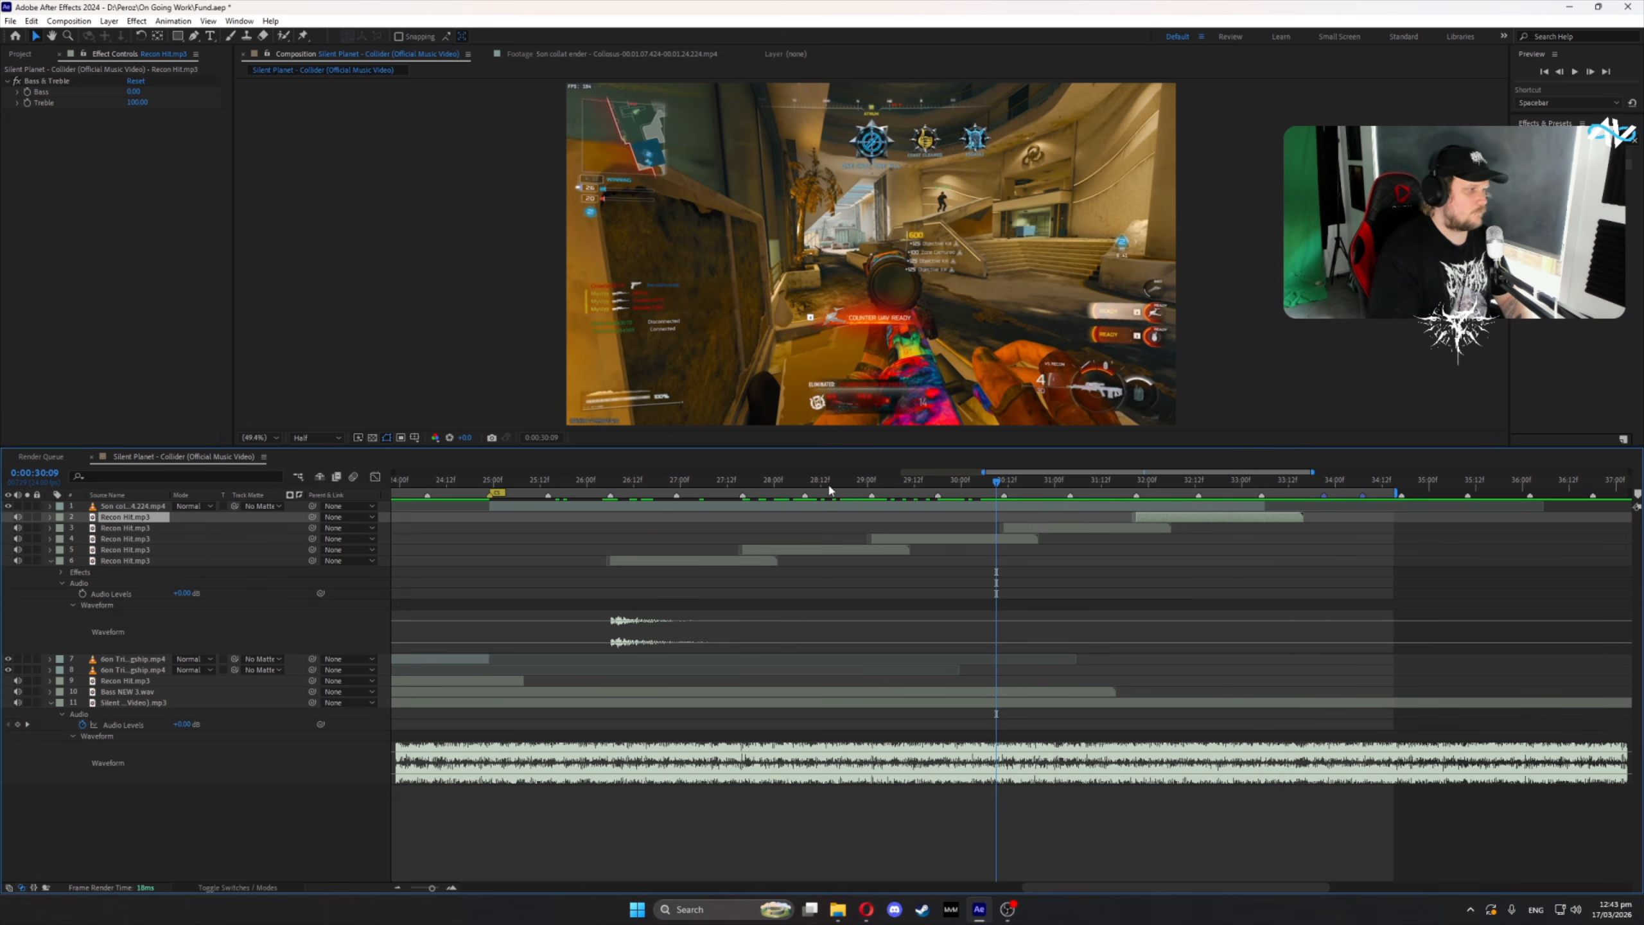
- Collapse the properties of the first Colossus Recon Hit.mp3 layer, play from 0:00:24:22 and scrub to 0:00:33:12
{"action": "left_click_drag", "start_coordinate": [862, 482], "coordinate": [637, 482]}
{"action": "left_click", "coordinate": [53, 563]}
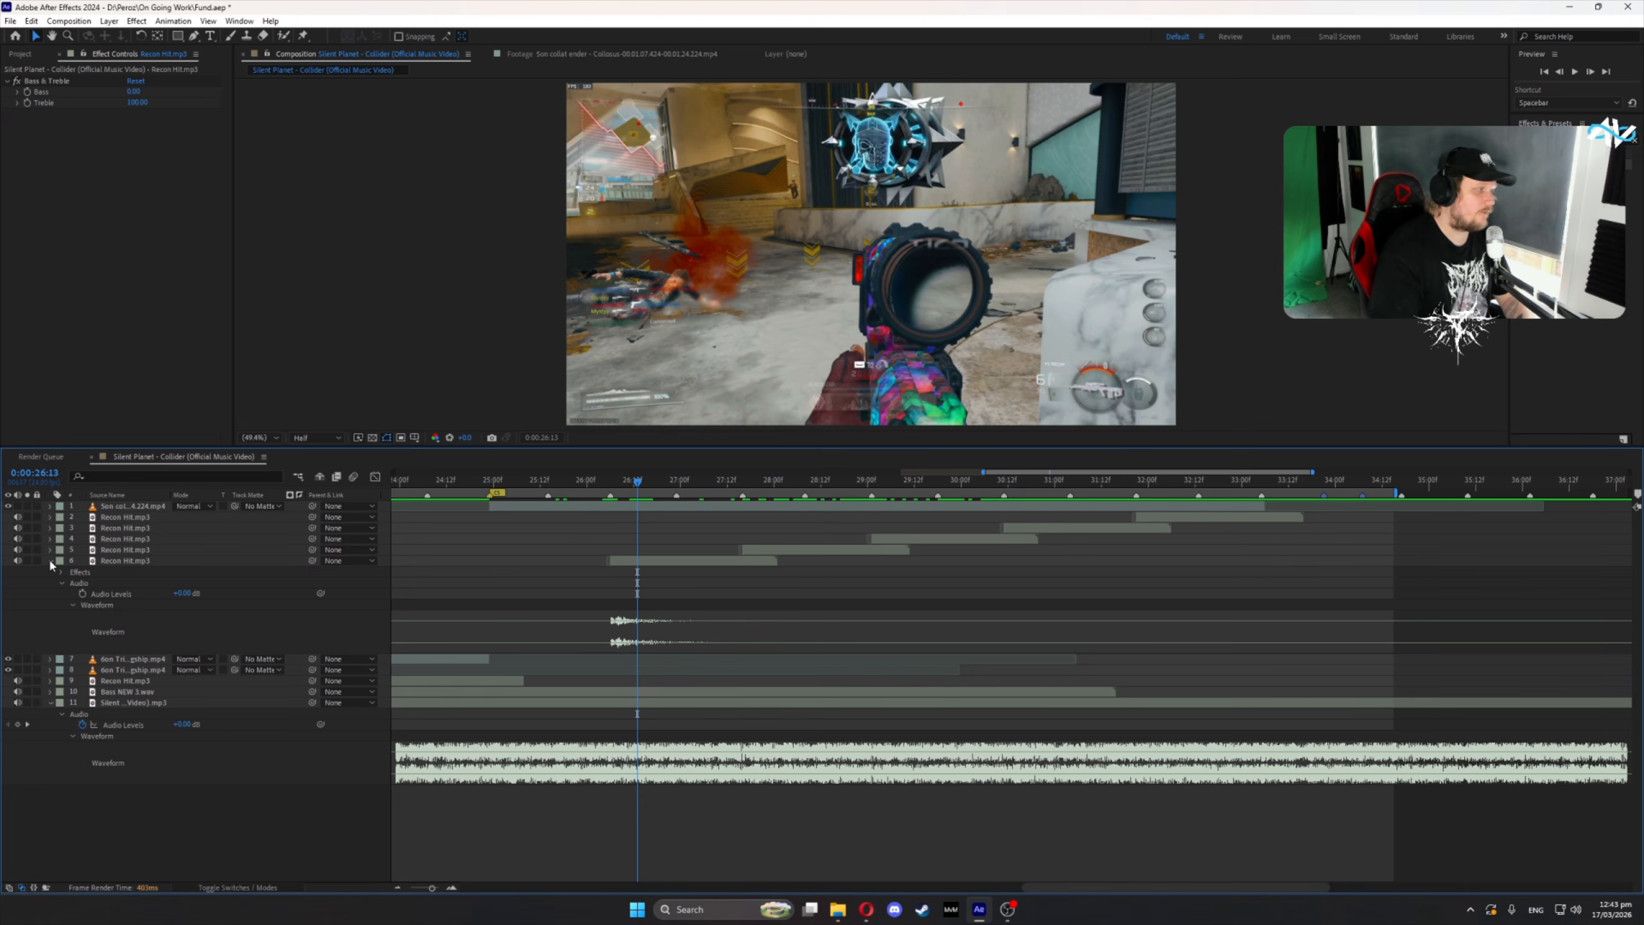
{"action": "left_click", "coordinate": [51, 561]}
{"action": "left_click_drag", "start_coordinate": [532, 479], "coordinate": [486, 479]}
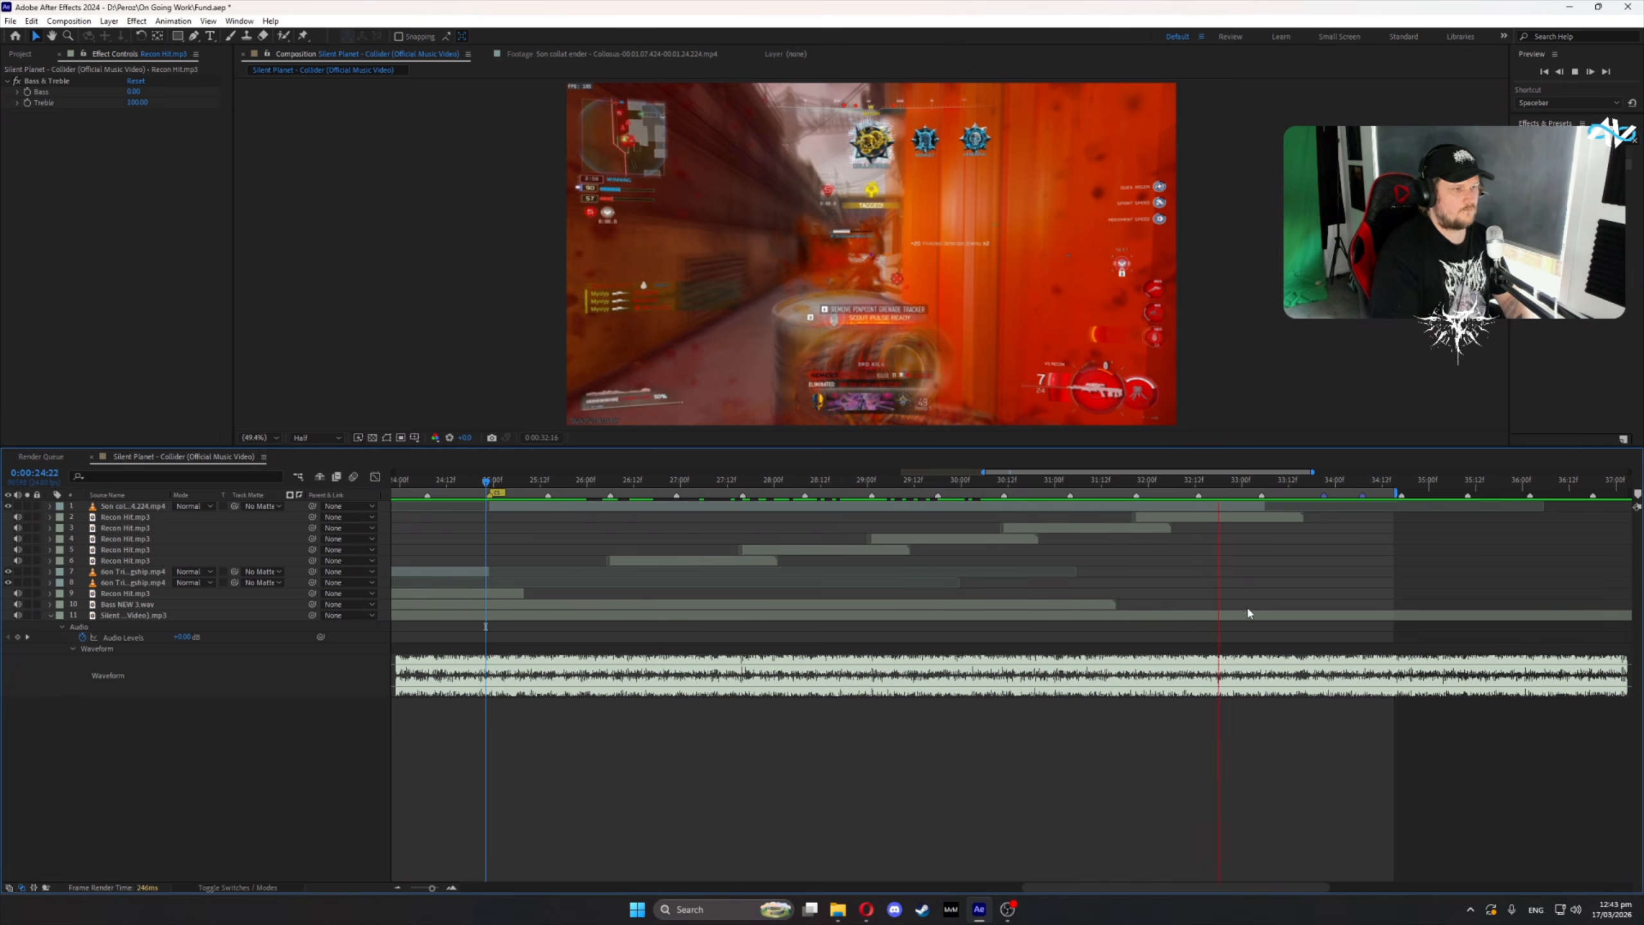
{"action": "left_click_drag", "start_coordinate": [1130, 489], "coordinate": [1290, 526]}
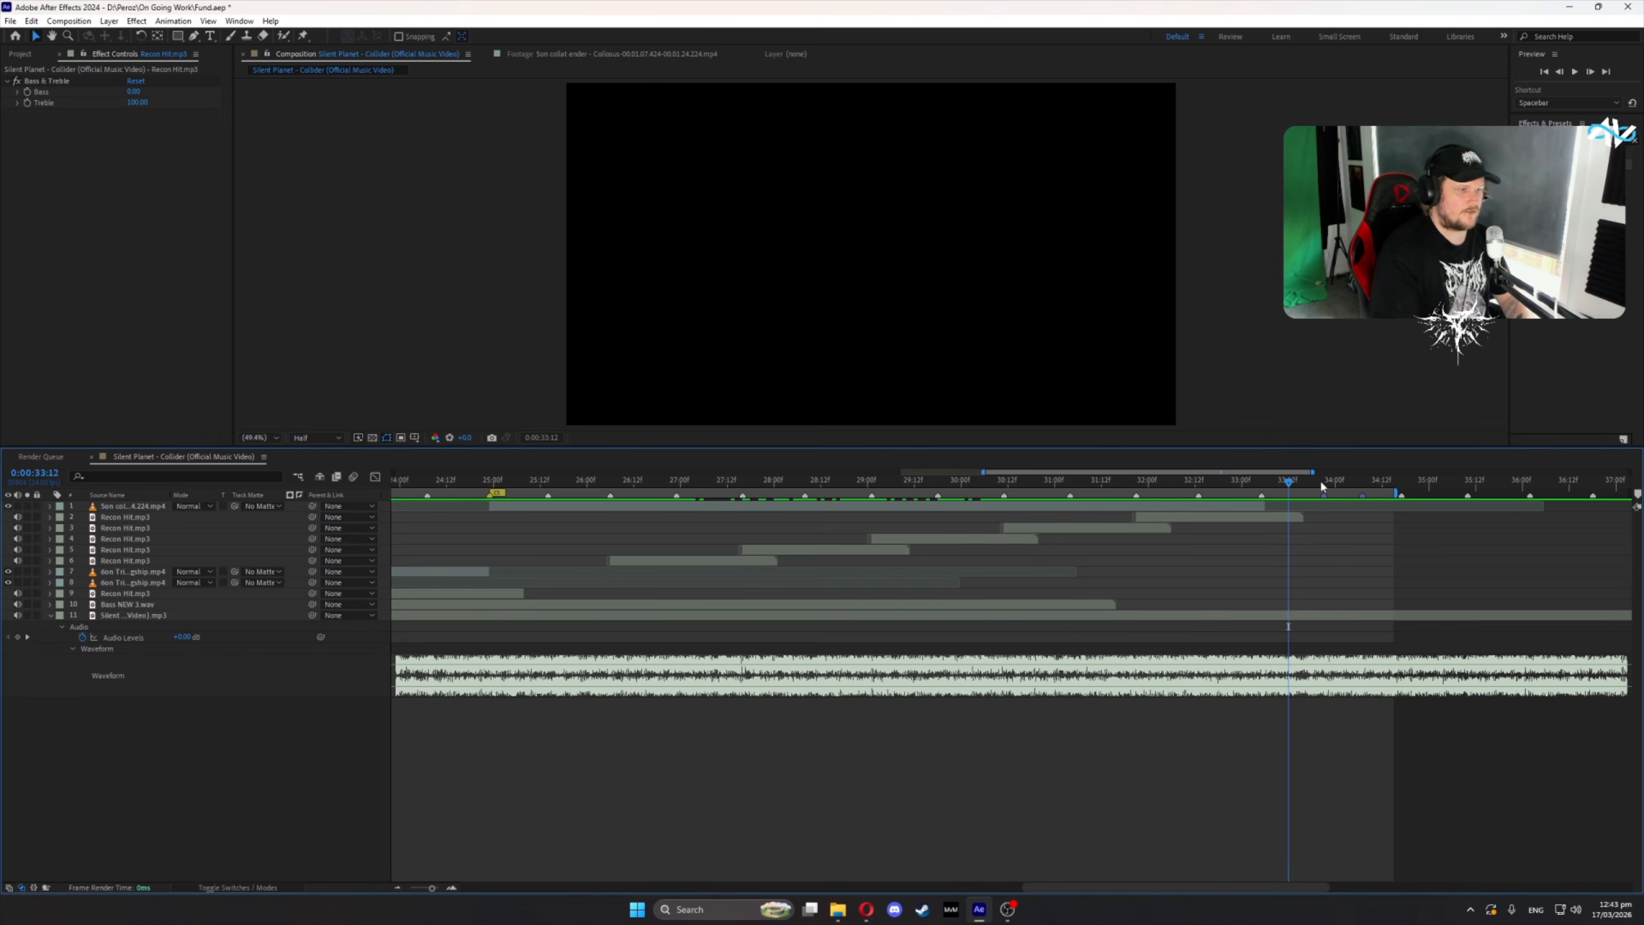
- Return to 0:00:26:06 and give the composition markers at 0:00:26:06 and 0:00:27:16 a Red label
{"action": "left_click_drag", "start_coordinate": [574, 480], "coordinate": [611, 495]}
{"action": "left_click", "coordinate": [660, 507]}
{"action": "left_click", "coordinate": [777, 481]}
{"action": "left_click", "coordinate": [791, 512]}
{"action": "left_click", "coordinate": [846, 560]}
{"action": "double_click", "coordinate": [740, 496]}
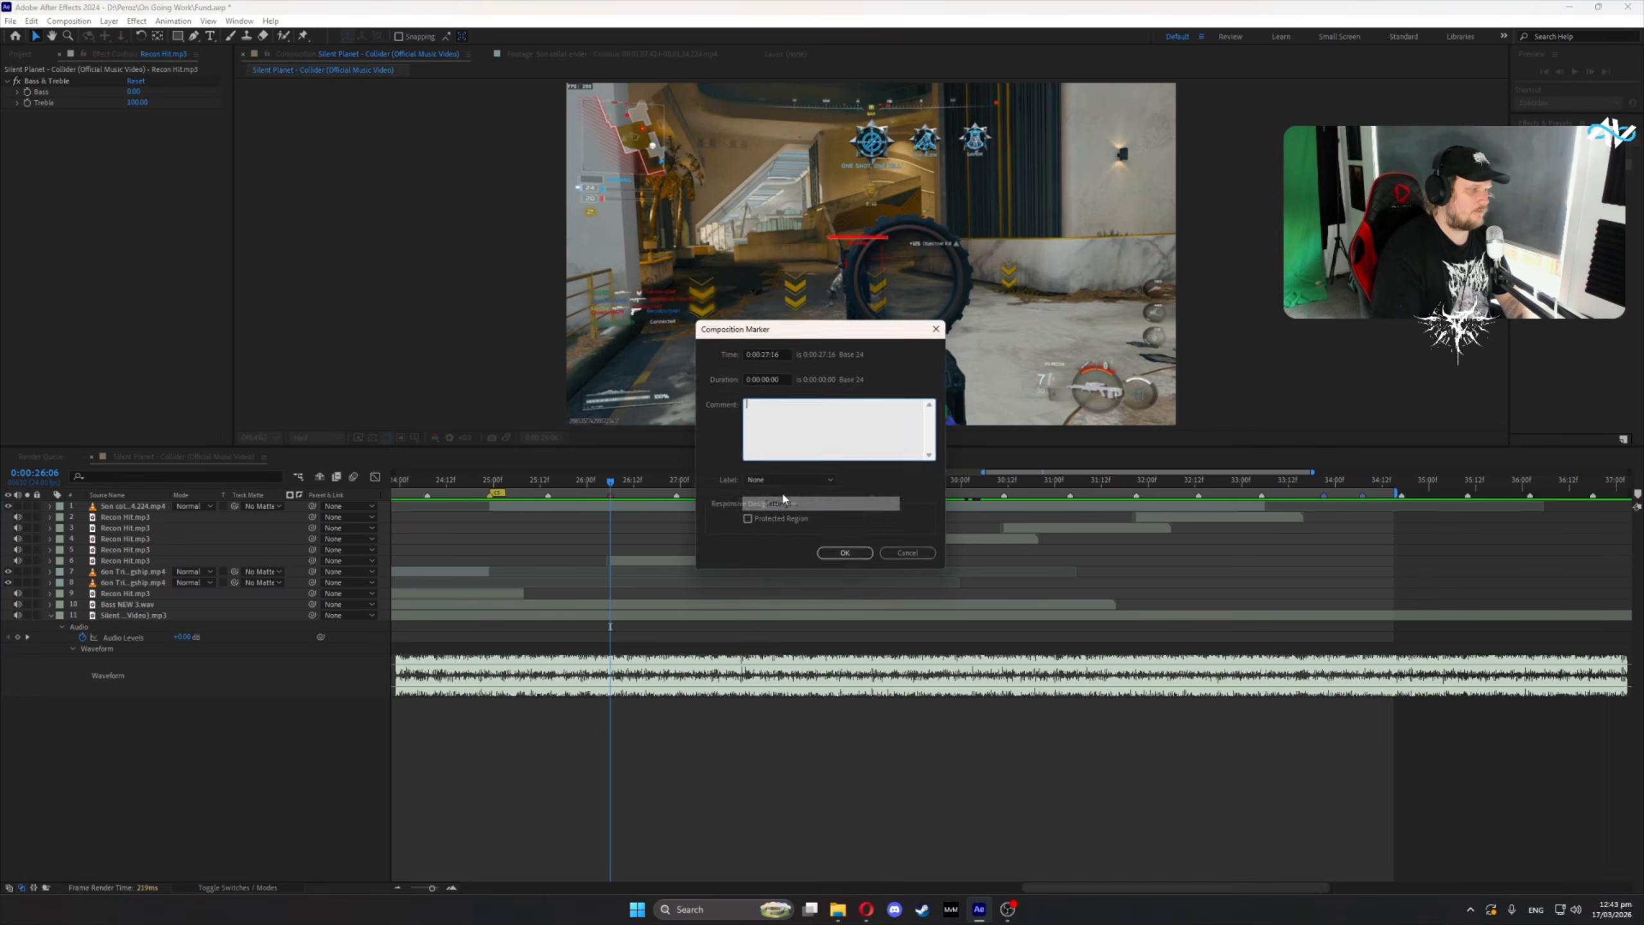
{"action": "left_click", "coordinate": [790, 481]}
{"action": "left_click", "coordinate": [761, 512]}
{"action": "left_click", "coordinate": [843, 556]}
- Give the composition markers at 0:00:29:01 and 0:00:30:11 a Red label
{"action": "right_click", "coordinate": [870, 495]}
{"action": "left_click", "coordinate": [884, 507]}
{"action": "left_click", "coordinate": [794, 481]}
{"action": "left_click", "coordinate": [803, 509]}
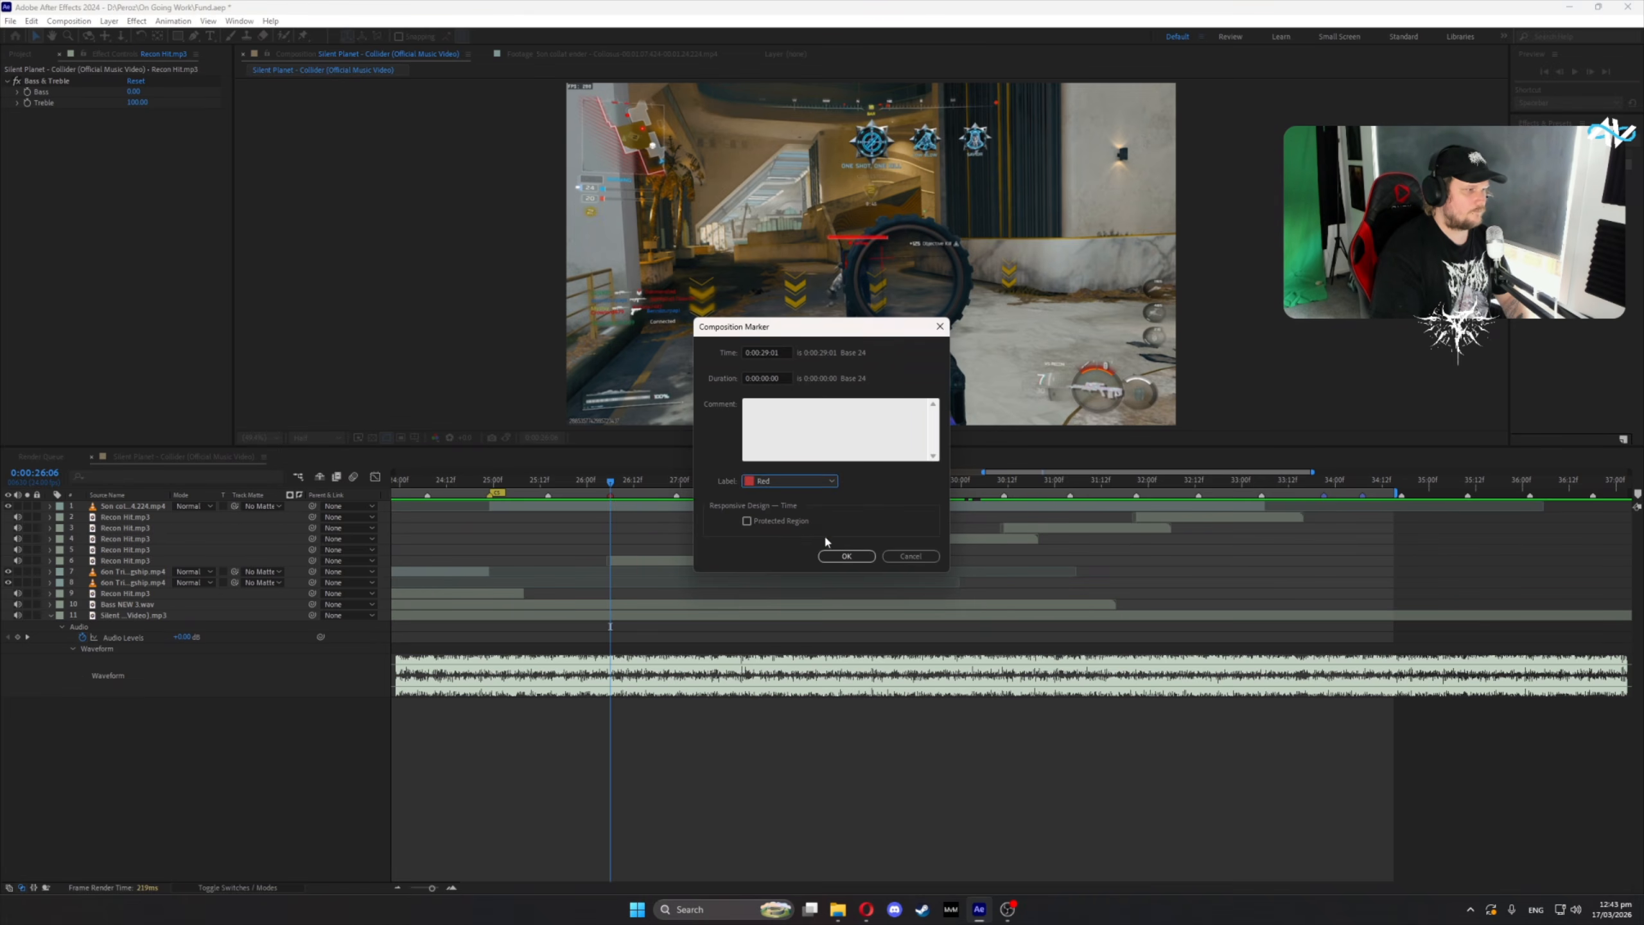
{"action": "left_click", "coordinate": [846, 556]}
{"action": "right_click", "coordinate": [1005, 496]}
{"action": "left_click", "coordinate": [1014, 505]}
{"action": "left_click", "coordinate": [792, 480]}
{"action": "left_click", "coordinate": [803, 508]}
{"action": "left_click", "coordinate": [845, 556]}
- Give the composition marker at 0:00:31:21 a Red label
{"action": "right_click", "coordinate": [1137, 495]}
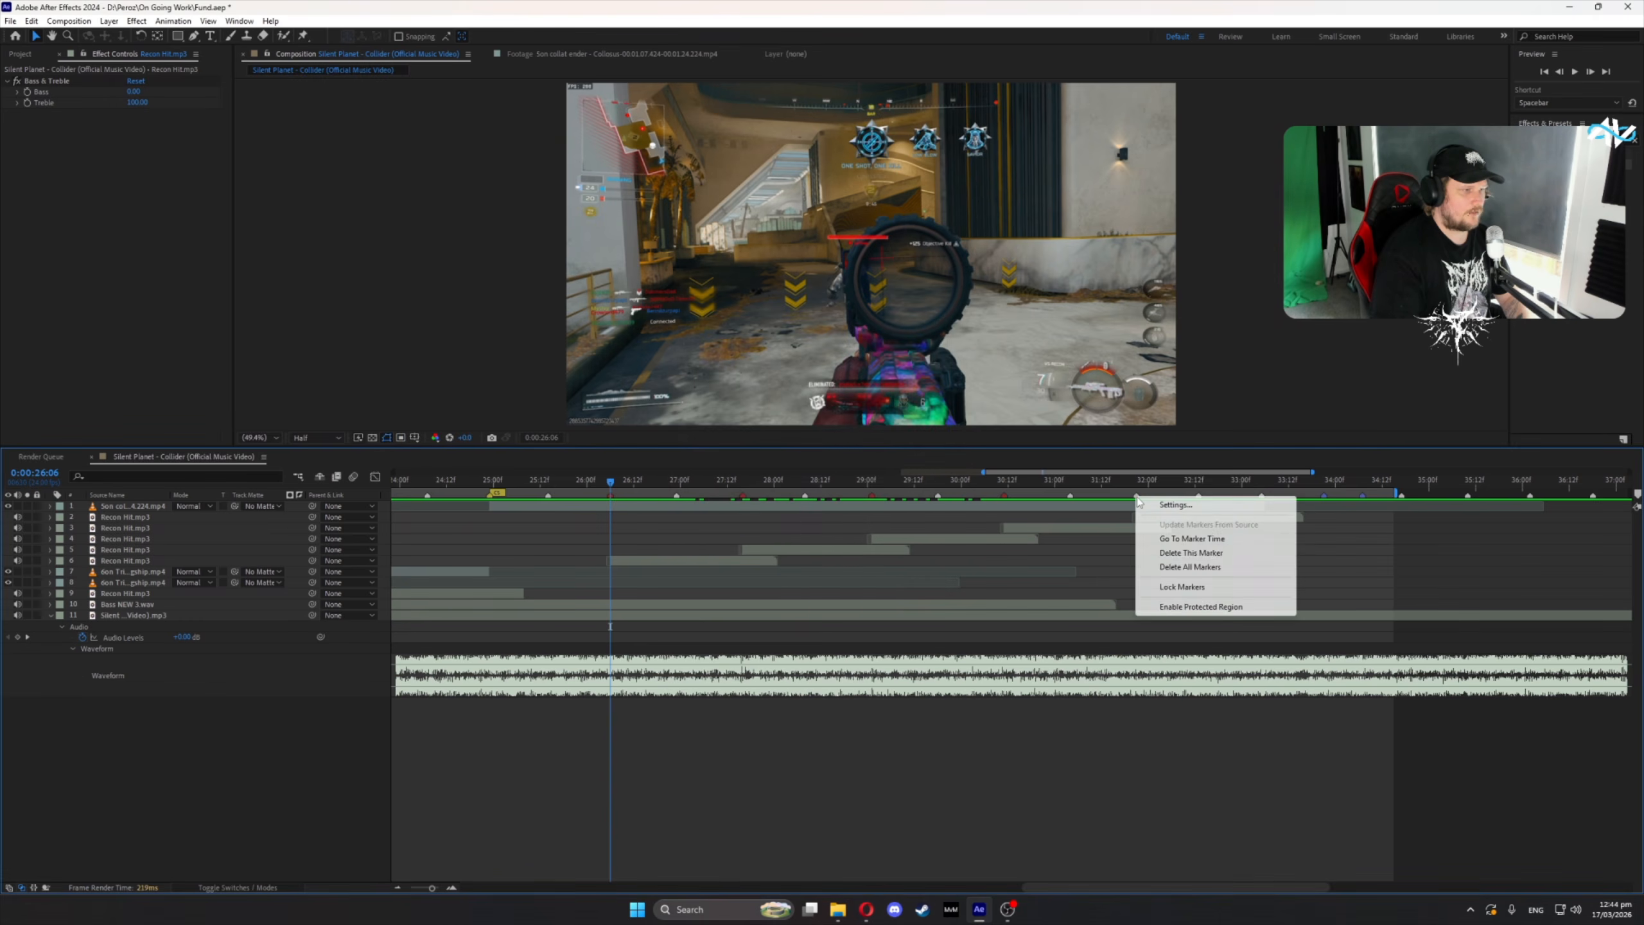
{"action": "left_click", "coordinate": [1146, 505]}
{"action": "left_click", "coordinate": [793, 480]}
{"action": "left_click", "coordinate": [810, 511]}
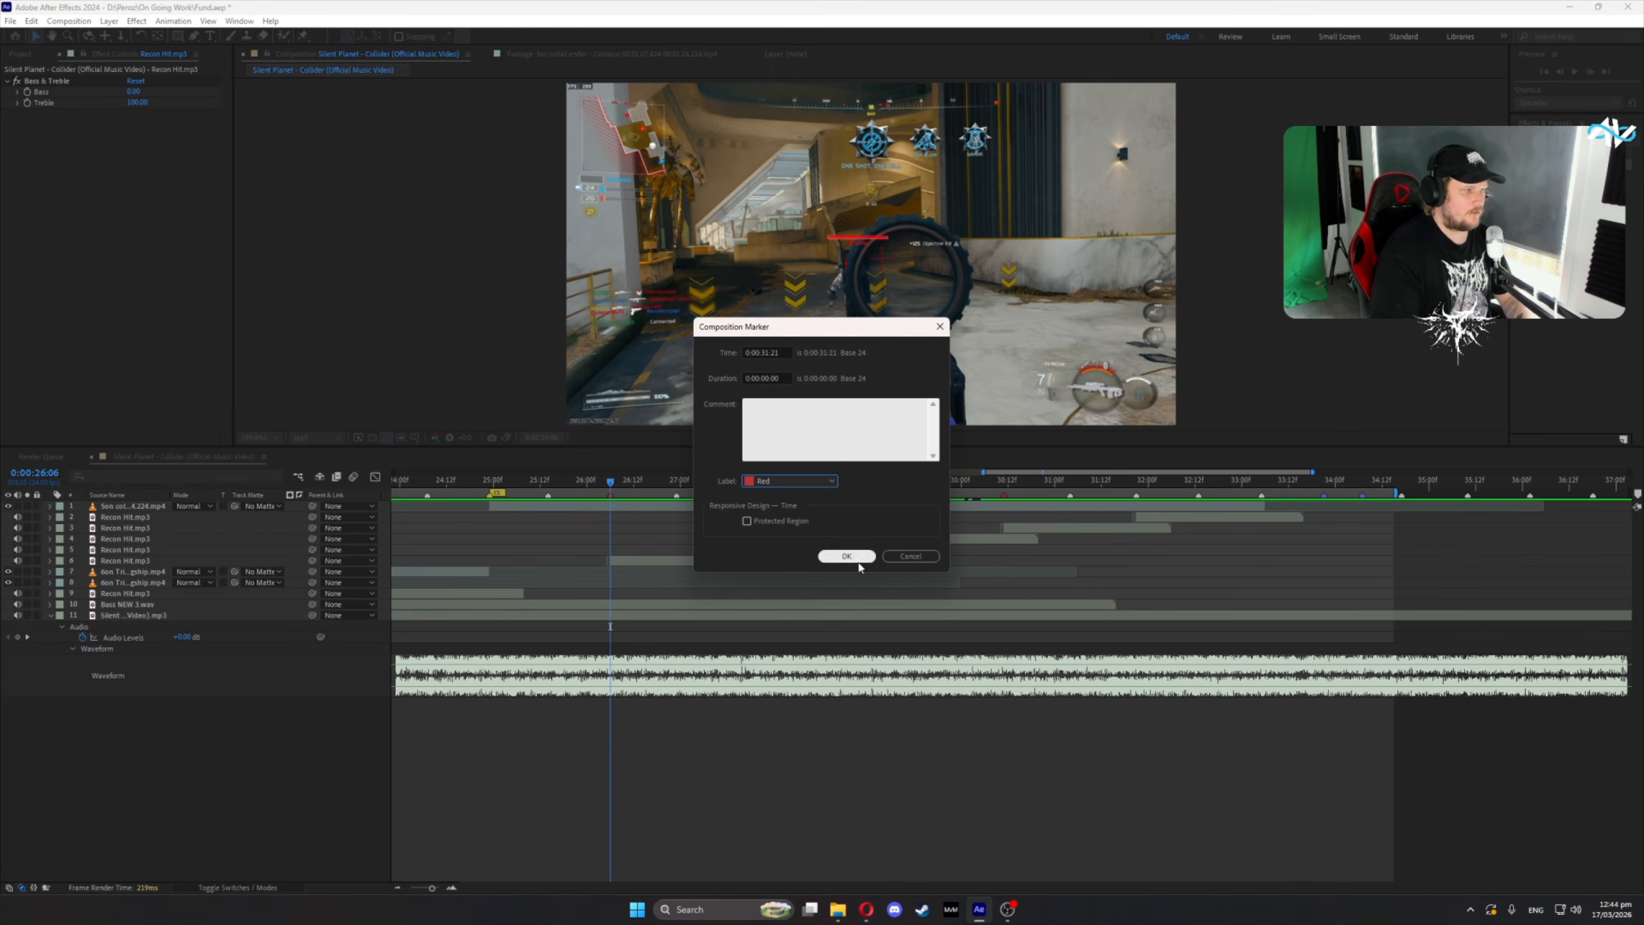
{"action": "left_click", "coordinate": [857, 556]}
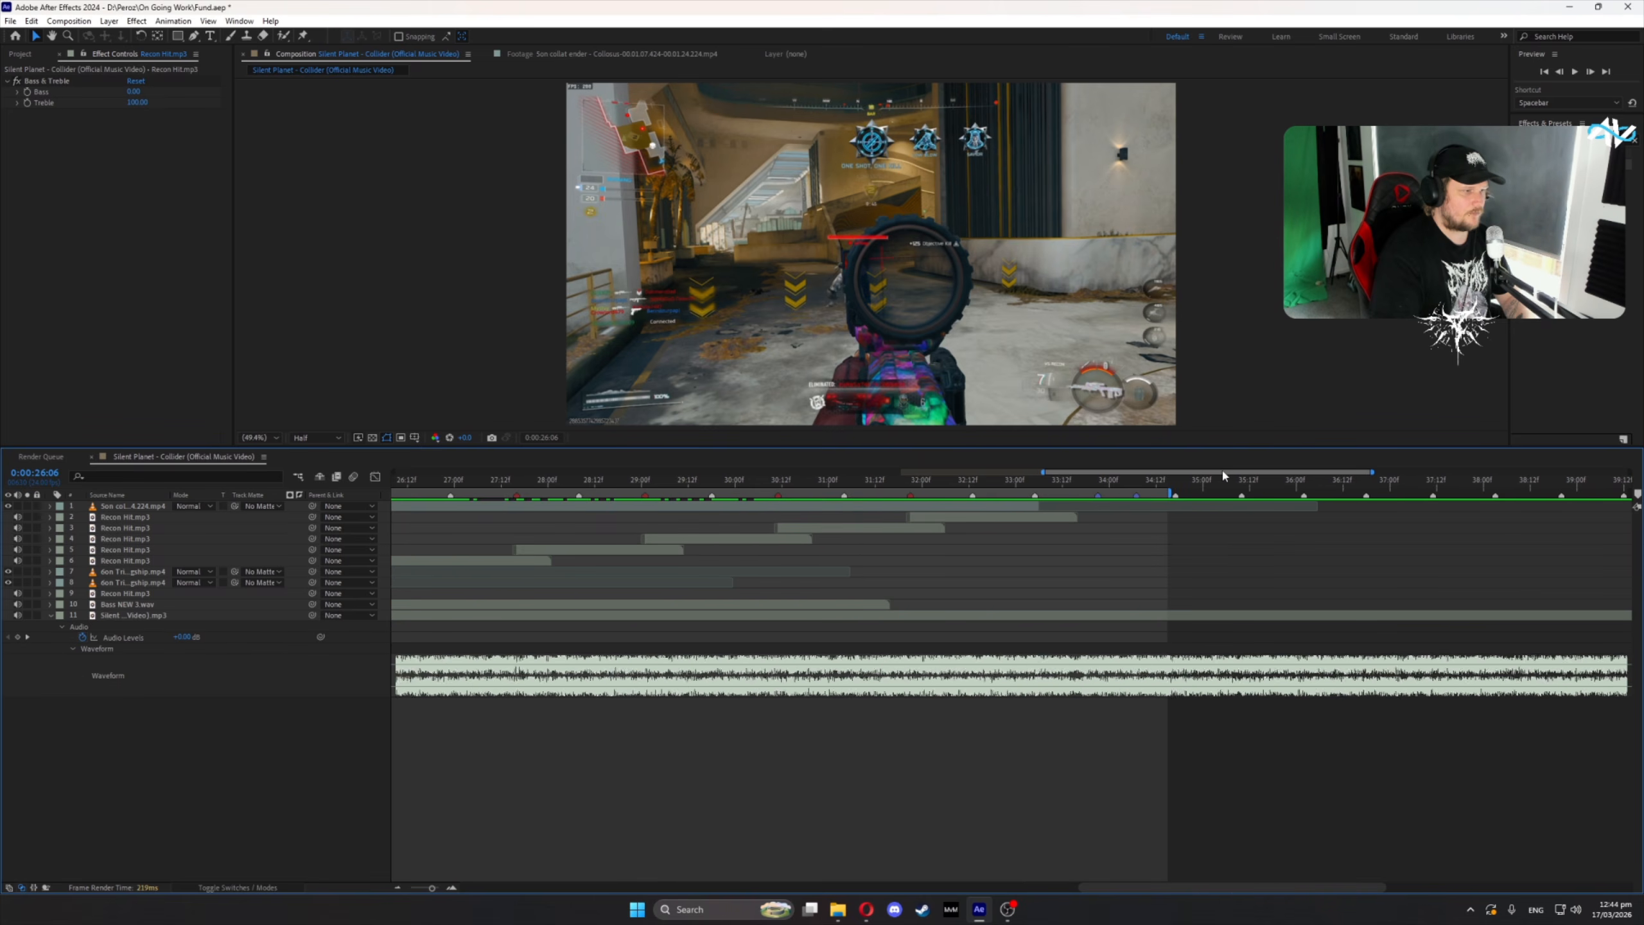
- Save the project and play the end of the Colossus clip from 0:00:30:04
{"action": "scroll", "coordinate": [1154, 475], "scroll_direction": "right", "scroll_amount": 3}
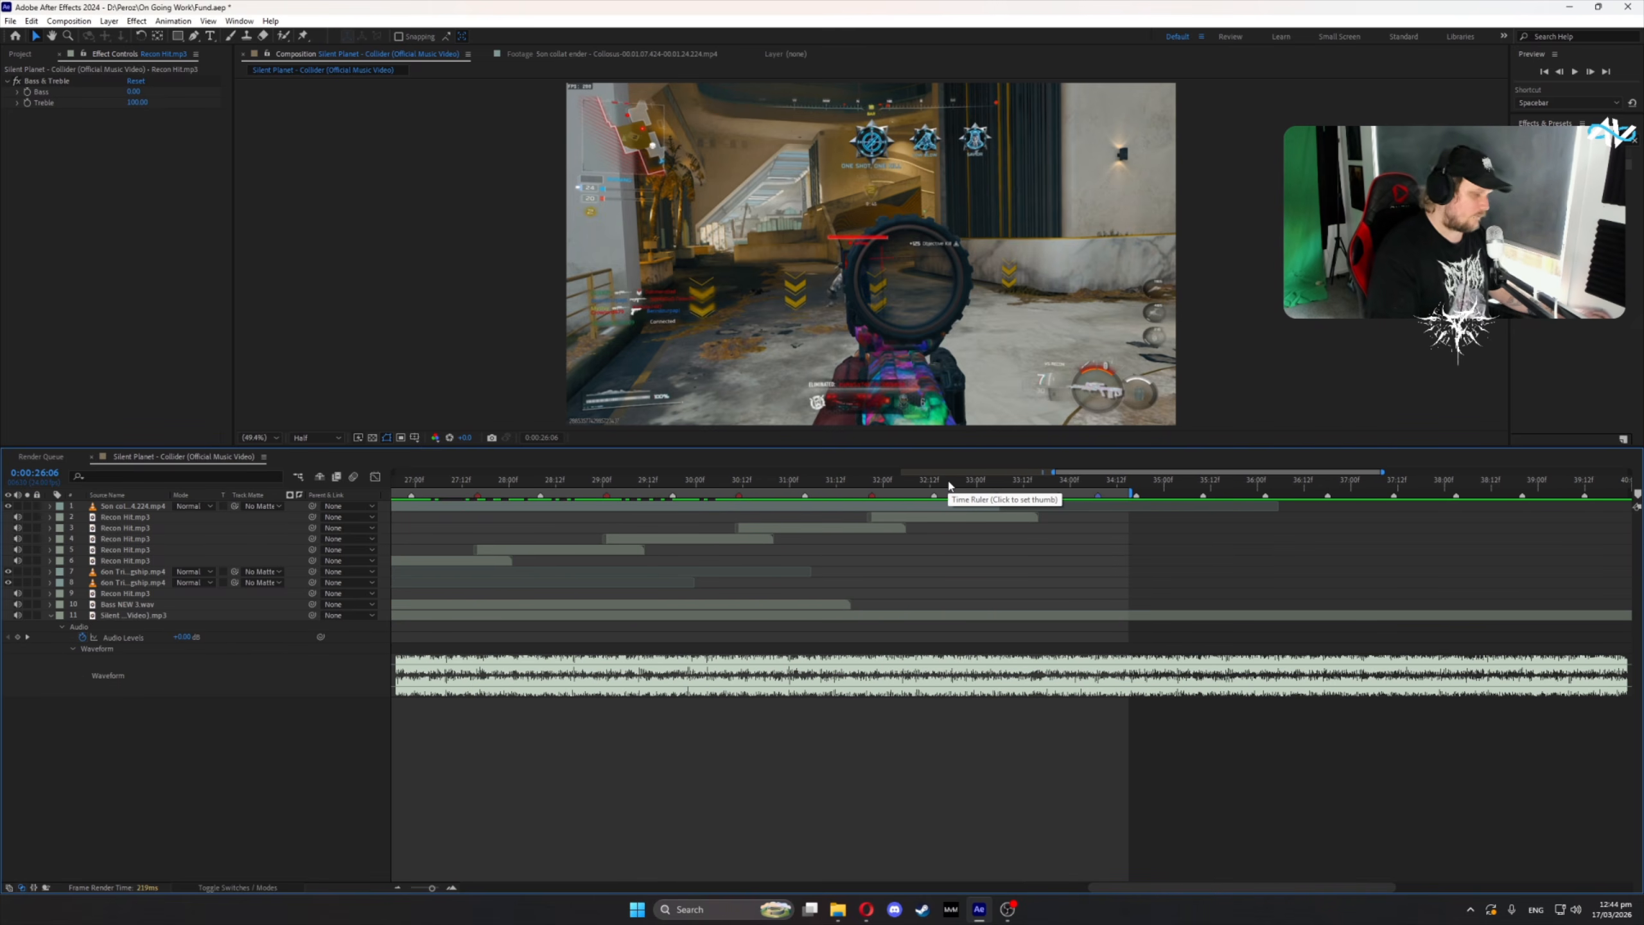
{"action": "key", "text": "ctrl+s"}
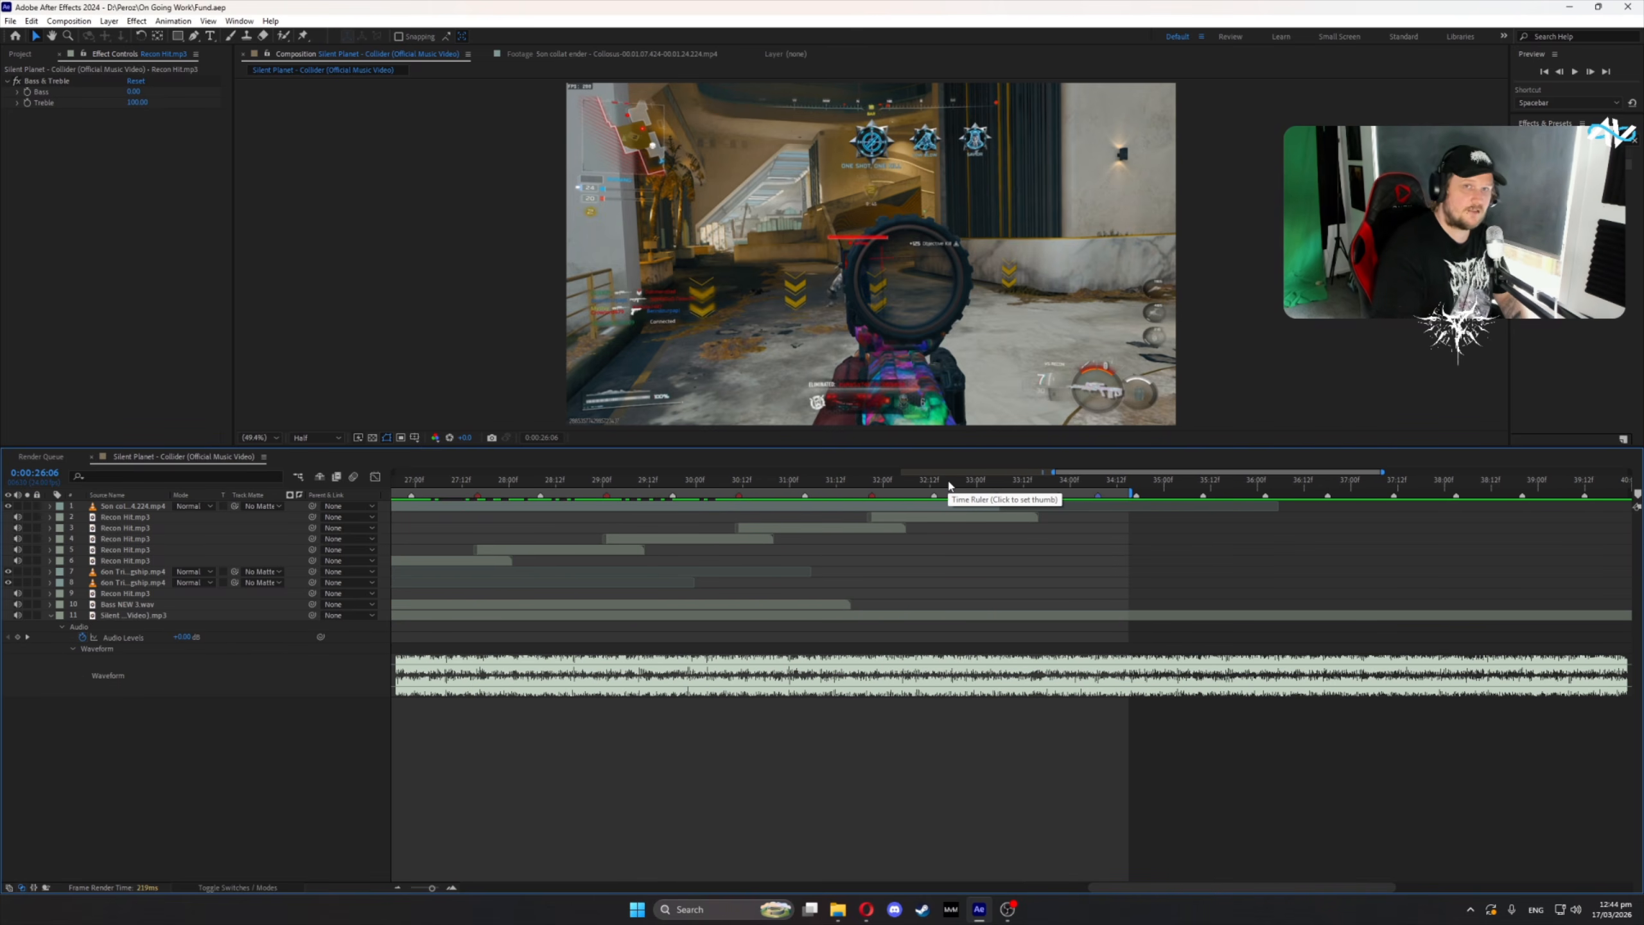
{"action": "left_click_drag", "start_coordinate": [845, 479], "coordinate": [712, 479]}
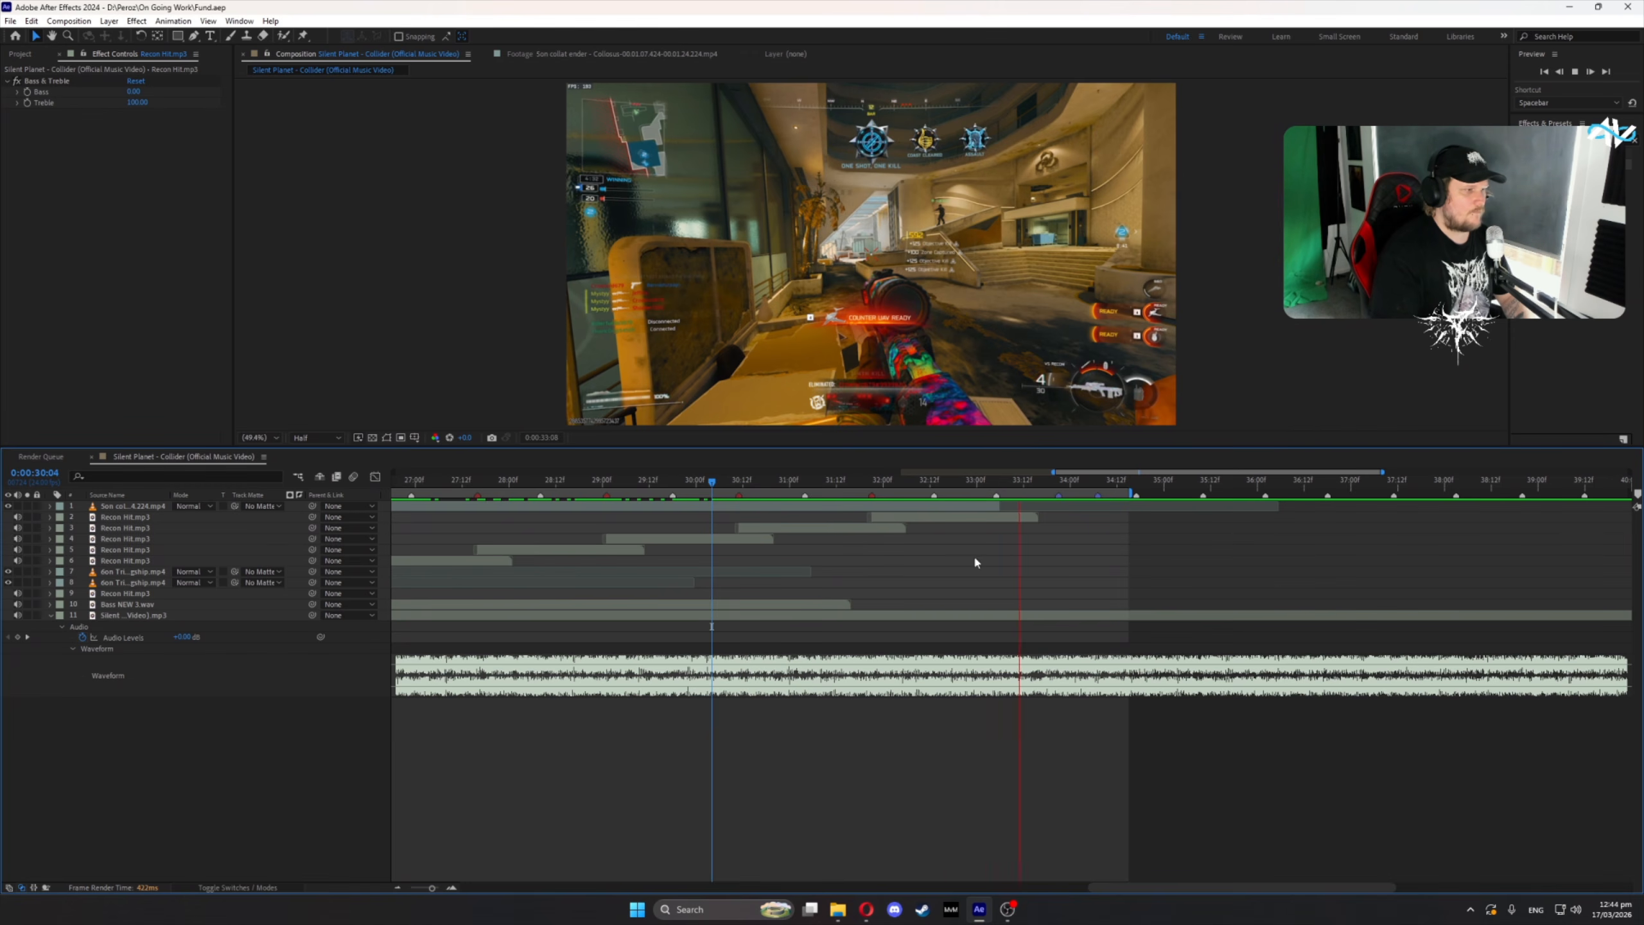
- Split the Colossus clip at 0:00:26:08
{"action": "left_click", "coordinate": [934, 482]}
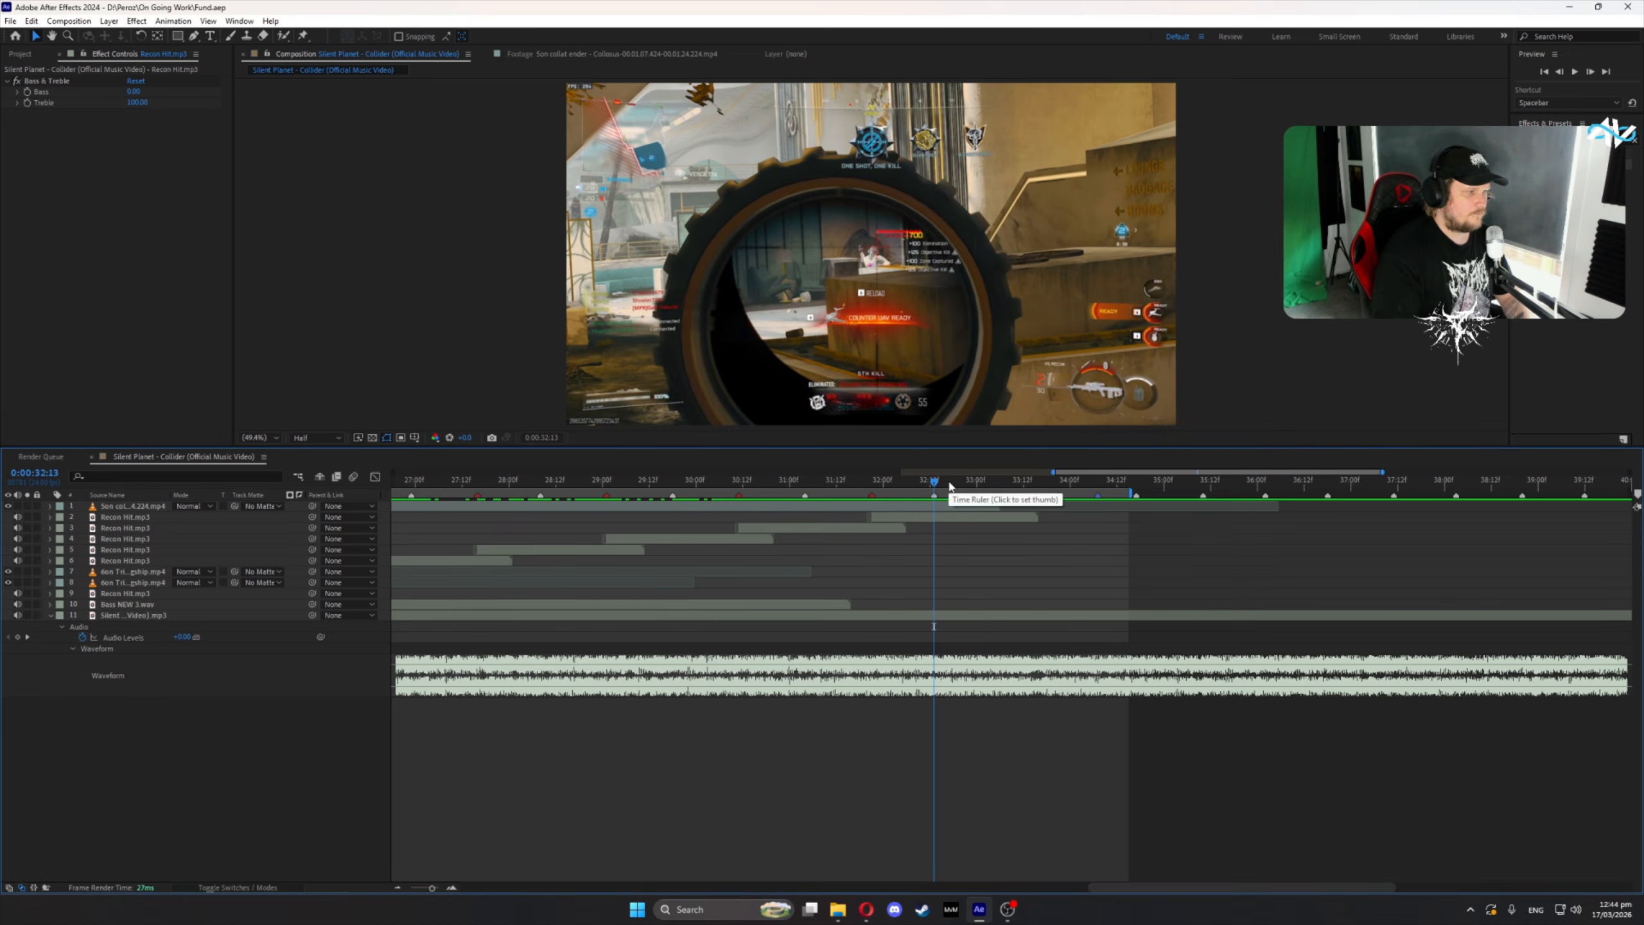
{"action": "left_click_drag", "start_coordinate": [934, 482], "coordinate": [865, 519]}
{"action": "left_click_drag", "start_coordinate": [1083, 473], "coordinate": [986, 472]}
{"action": "left_click_drag", "start_coordinate": [623, 482], "coordinate": [728, 484]}
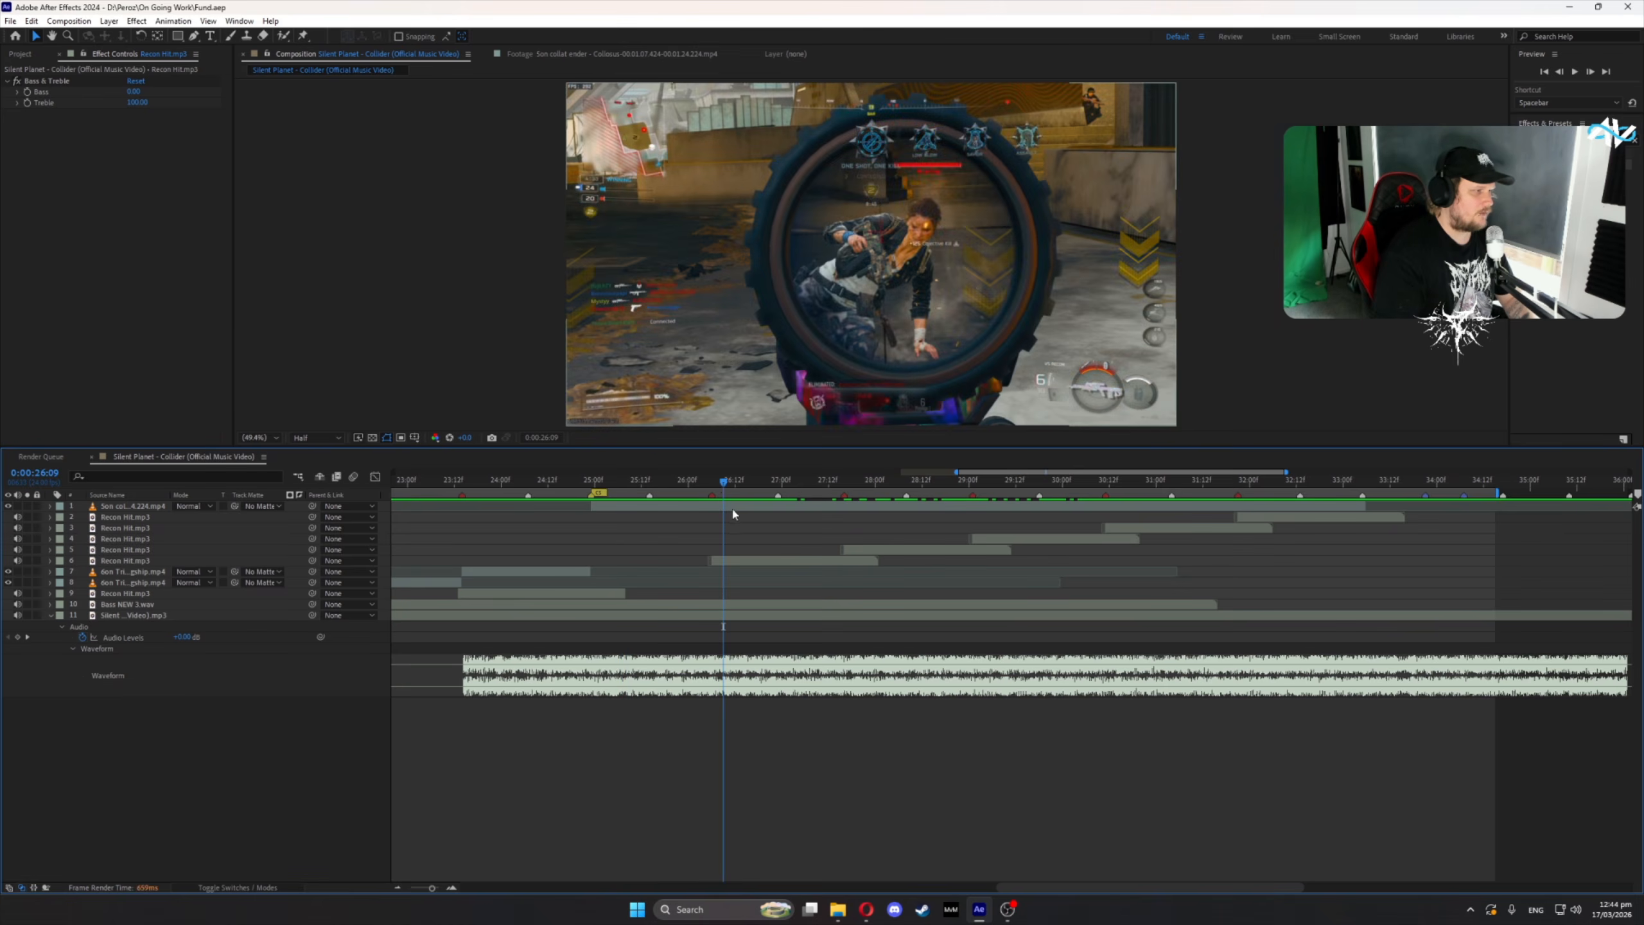
{"action": "left_click", "coordinate": [735, 510]}
{"action": "key", "text": "Page_Up"}
{"action": "key", "text": "Page_Up"}
{"action": "key", "text": "Page_Down"}
{"action": "key", "text": "Page_Up"}
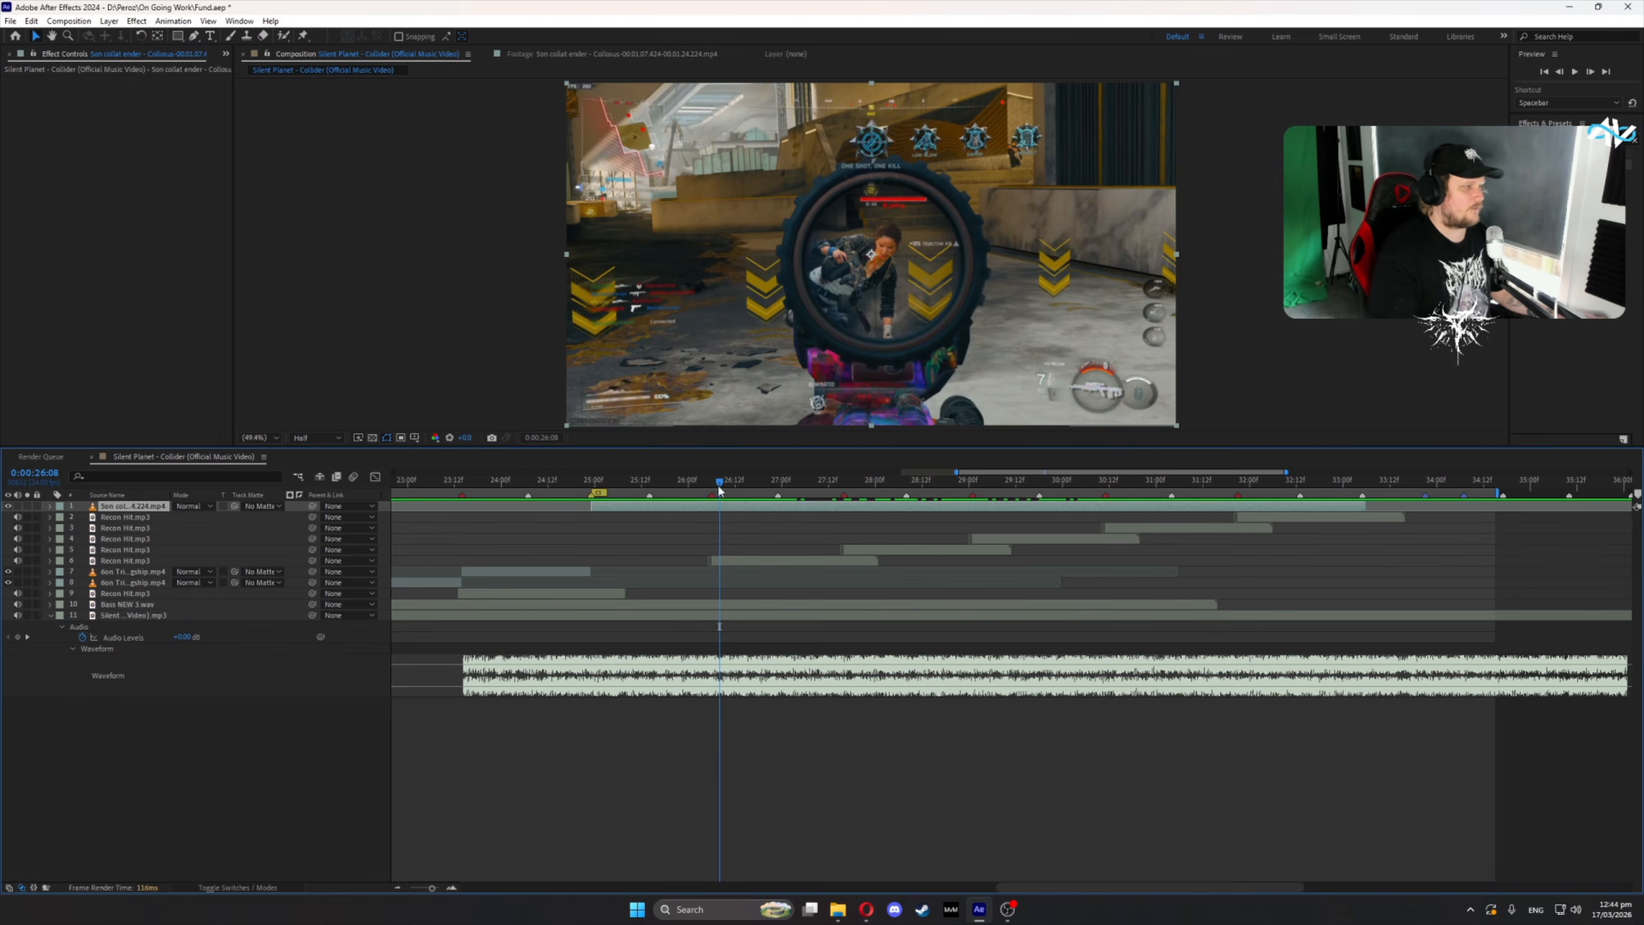
{"action": "key", "text": "ctrl+shift+d"}
- Split the remaining Colossus clip at about 0:00:27:15 and again at about 0:00:29:12
{"action": "left_click_drag", "start_coordinate": [725, 478], "coordinate": [1023, 496]}
{"action": "key", "text": "ctrl+shift+d"}
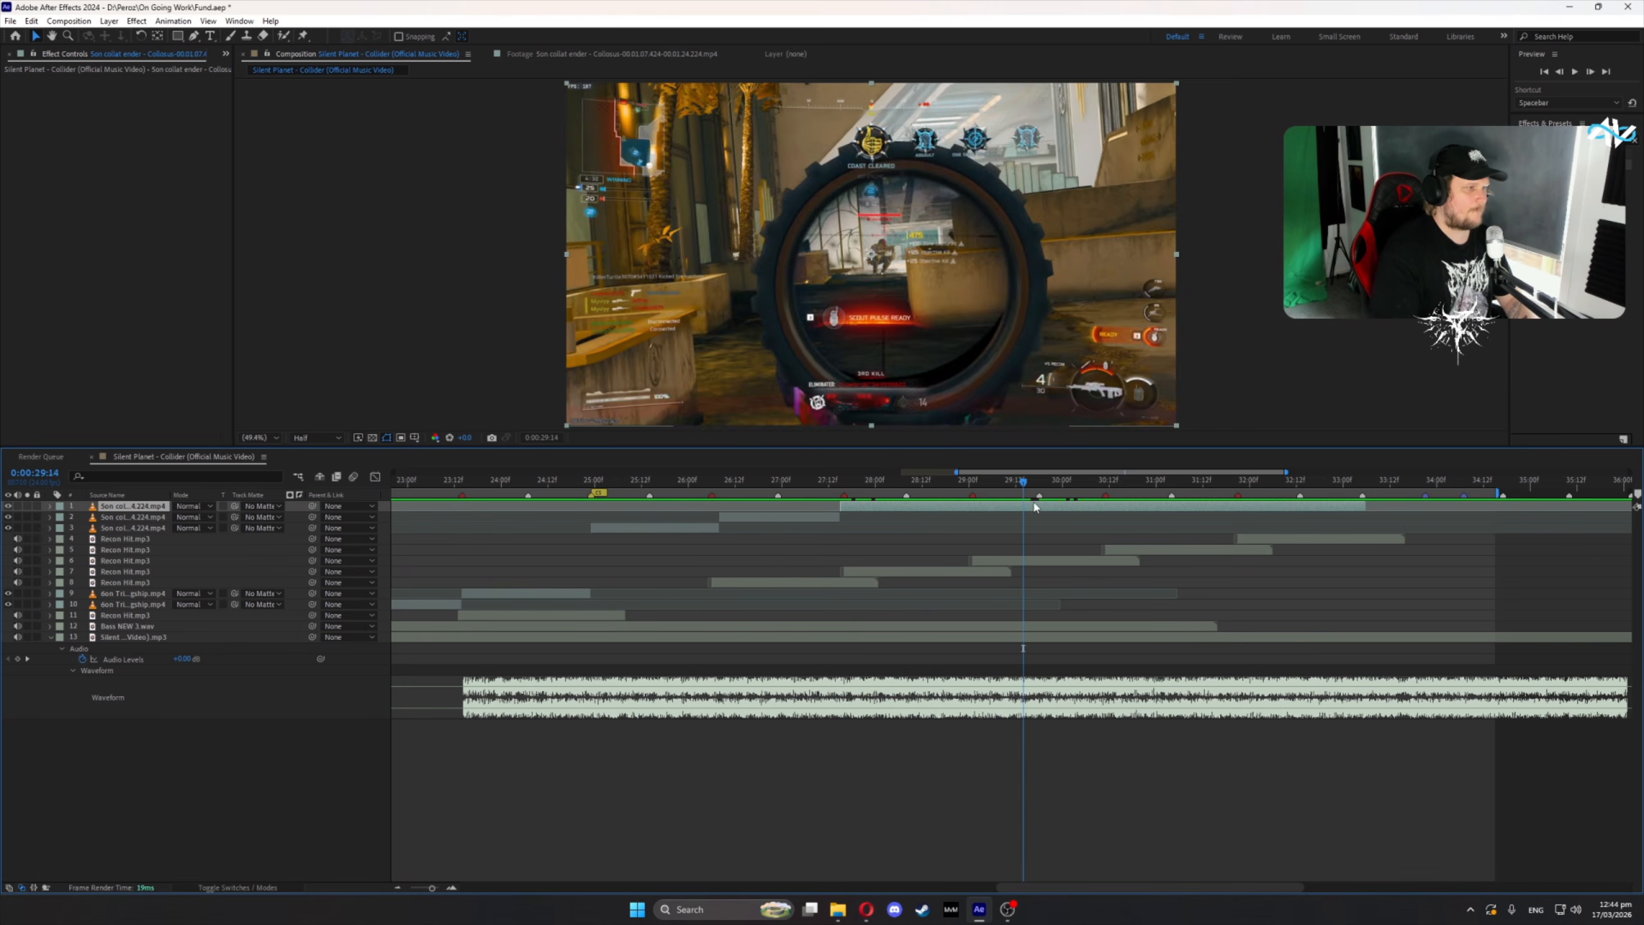
{"action": "key", "text": "Page_Up"}
{"action": "key", "text": "Page_Up"}
{"action": "key", "text": "Page_Down"}
{"action": "key", "text": "Page_Up"}
{"action": "key", "text": "ctrl+shift+d"}
- Split the last Colossus segment at 0:00:31:06 and again at 0:00:32:12
{"action": "left_click_drag", "start_coordinate": [1020, 496], "coordinate": [1126, 496]}
{"action": "left_click_drag", "start_coordinate": [1159, 497], "coordinate": [1178, 500]}
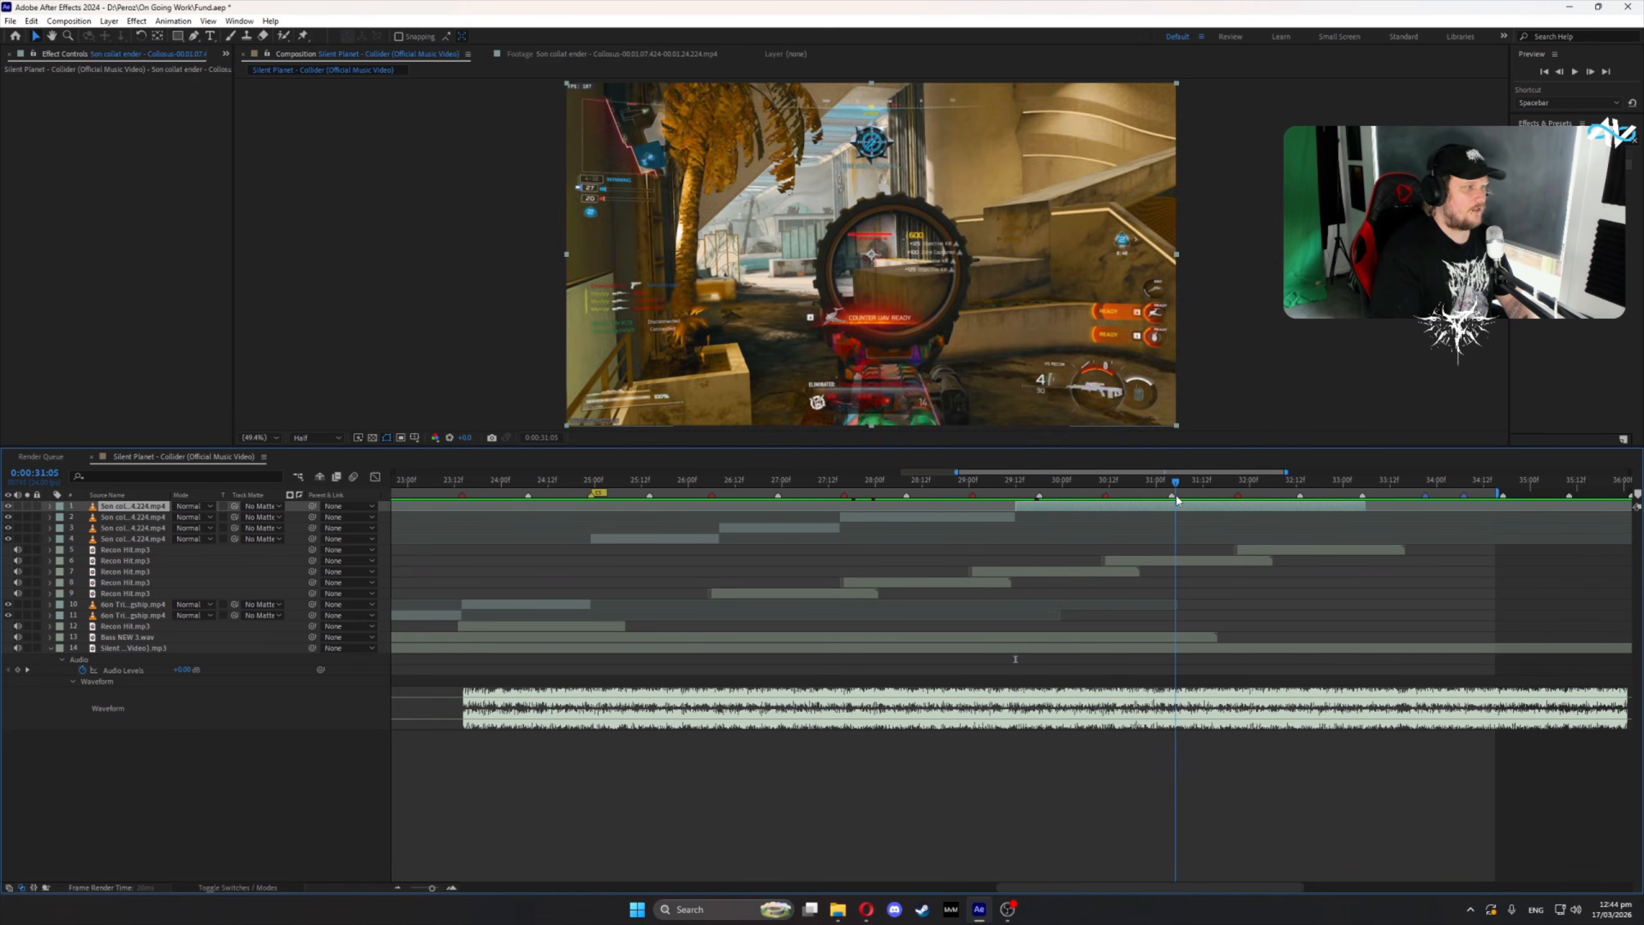
{"action": "key", "text": "Page_Down"}
{"action": "key", "text": "Page_Down"}
{"action": "key", "text": "Page_Up"}
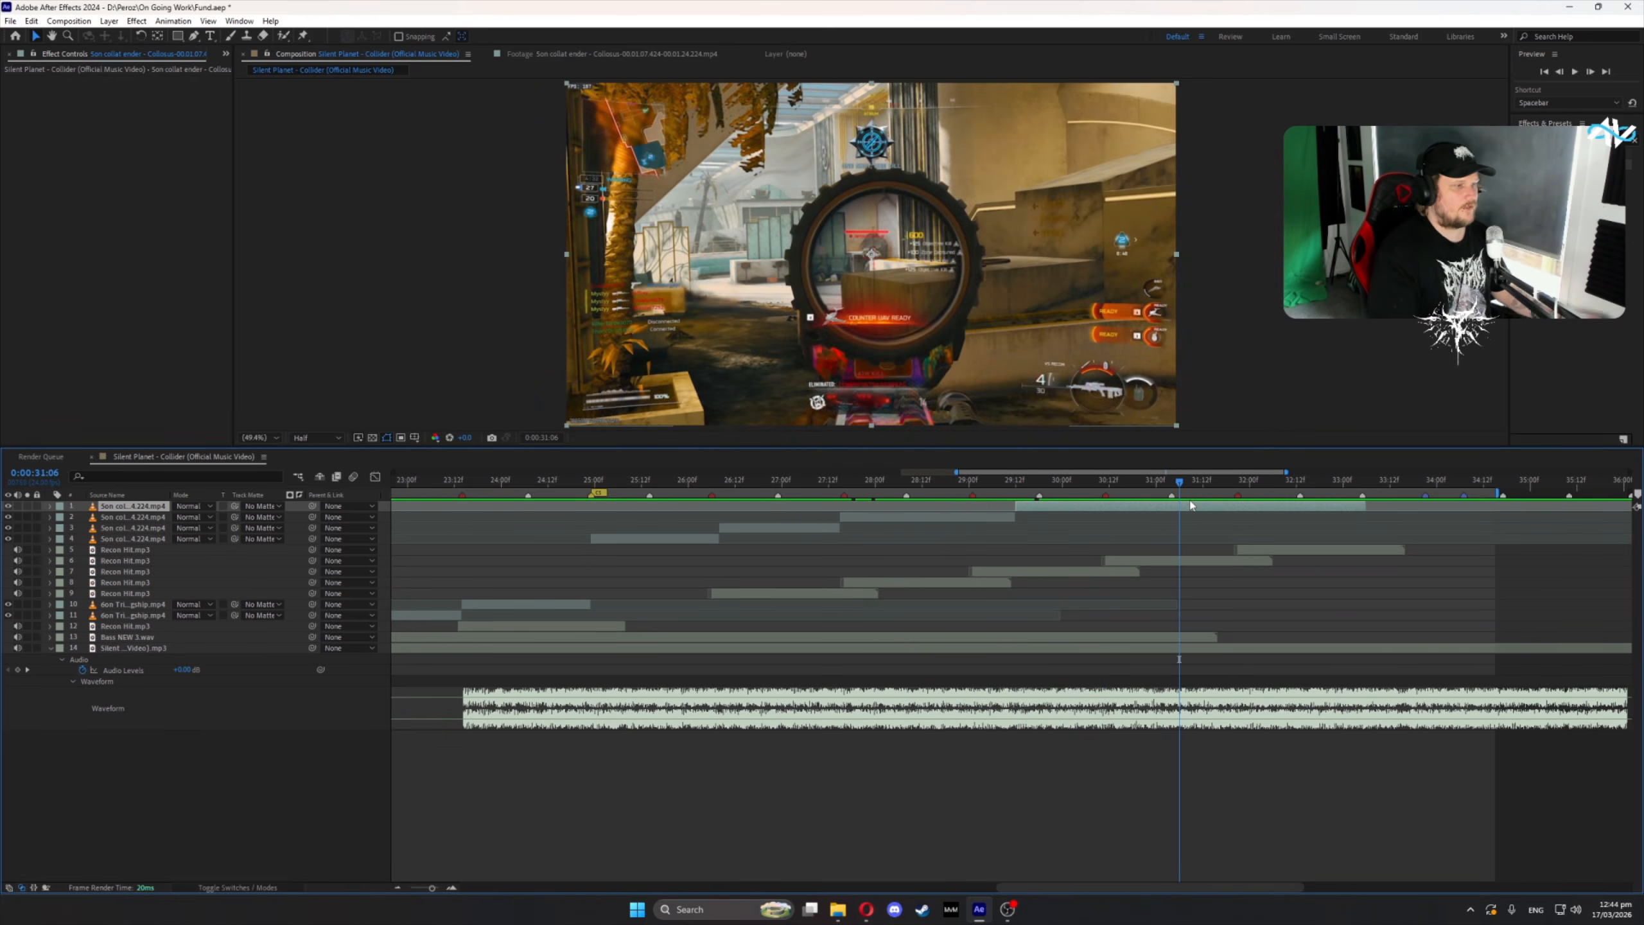
{"action": "key", "text": "ctrl+shift+d"}
{"action": "left_click_drag", "start_coordinate": [1179, 497], "coordinate": [1297, 497]}
{"action": "key", "text": "ctrl+shift+d"}
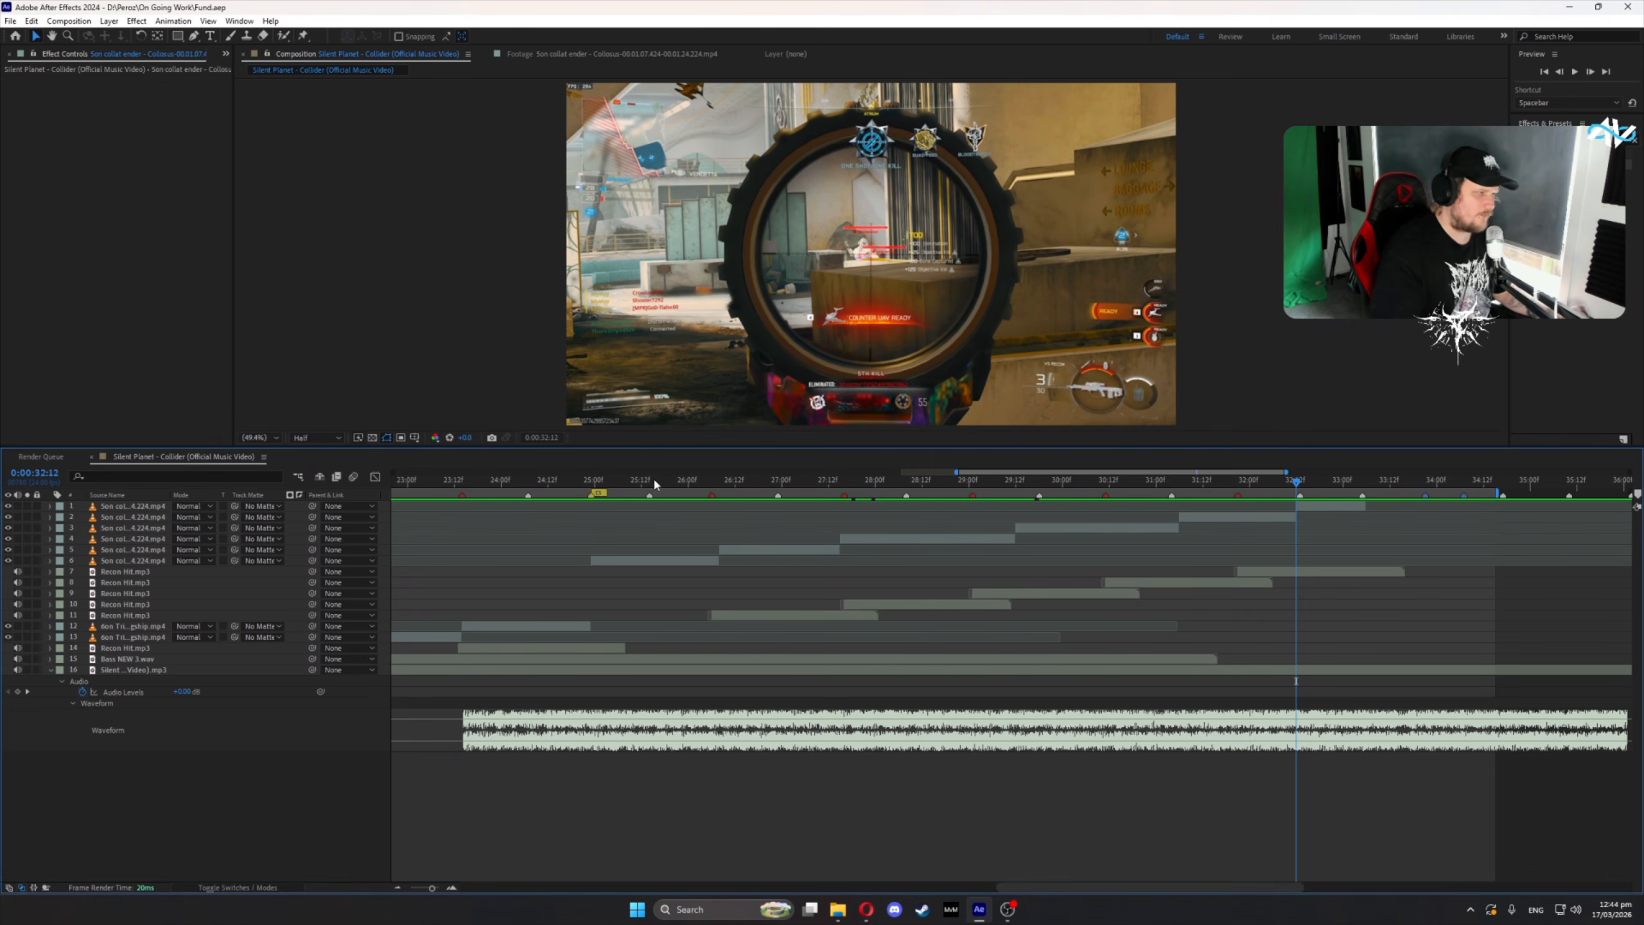
- Move the second Colossus segment to start at 0:00:26:06 and the third to start at 0:00:27:16
{"action": "left_click", "coordinate": [712, 482]}
{"action": "left_click", "coordinate": [820, 552]}
{"action": "key", "text": "bracketleft"}
{"action": "left_click", "coordinate": [845, 483]}
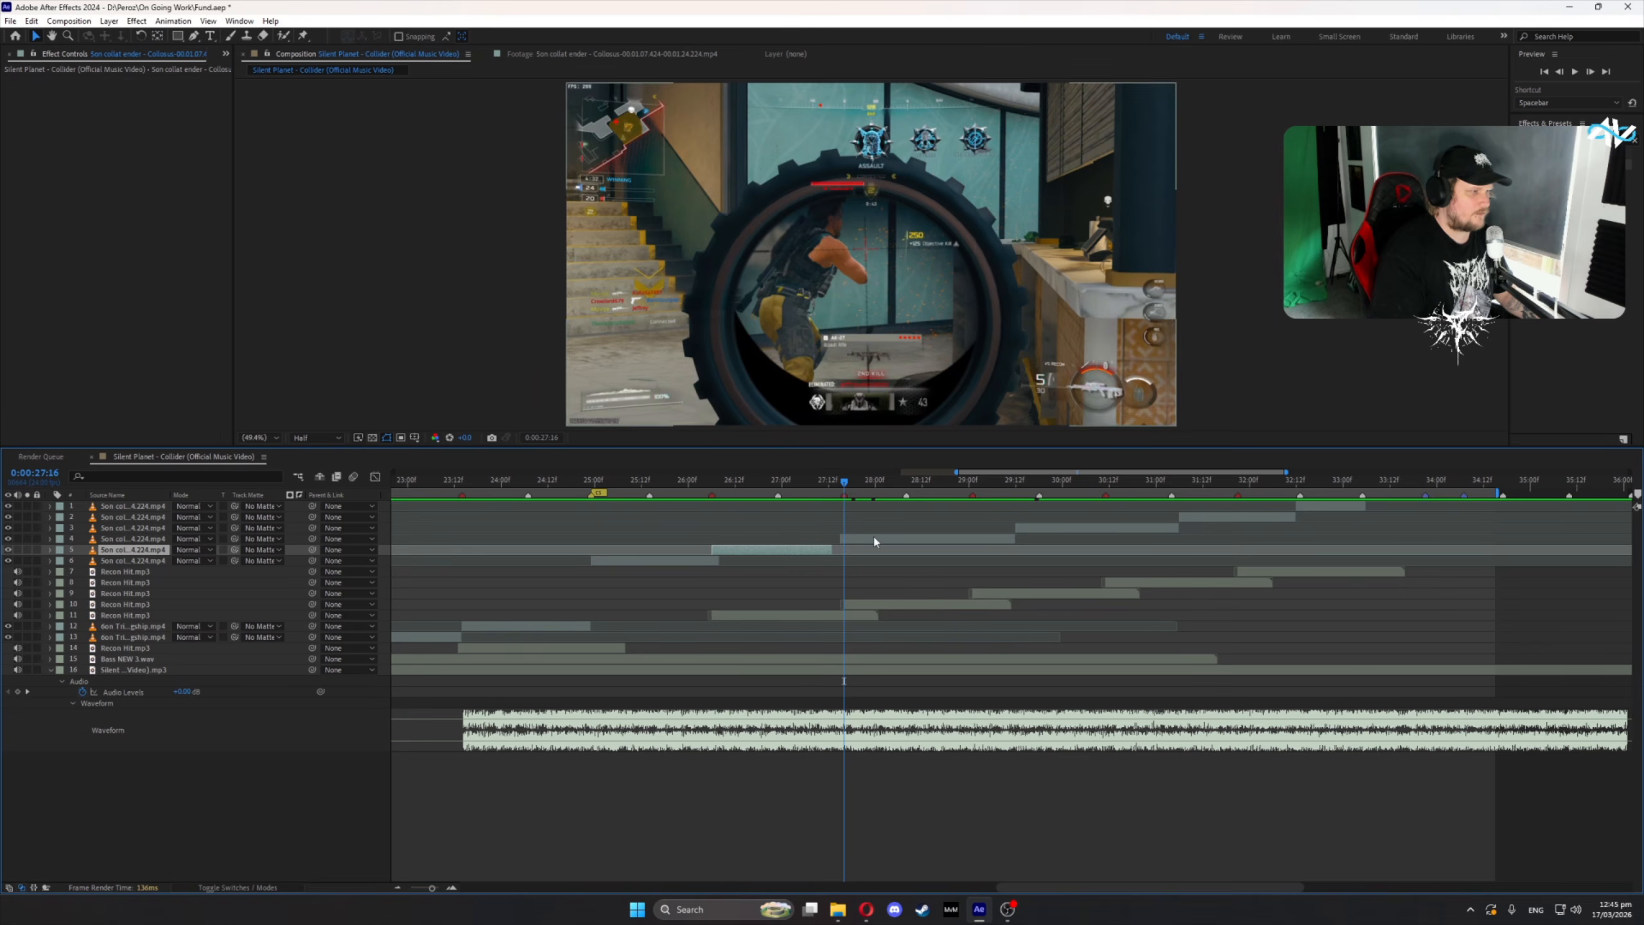
{"action": "left_click", "coordinate": [873, 538]}
{"action": "key", "text": "bracketleft"}
- Move the last three Colossus segments to start at 0:00:29:01, 0:00:30:11 and 0:00:31:21
{"action": "left_click", "coordinate": [973, 481]}
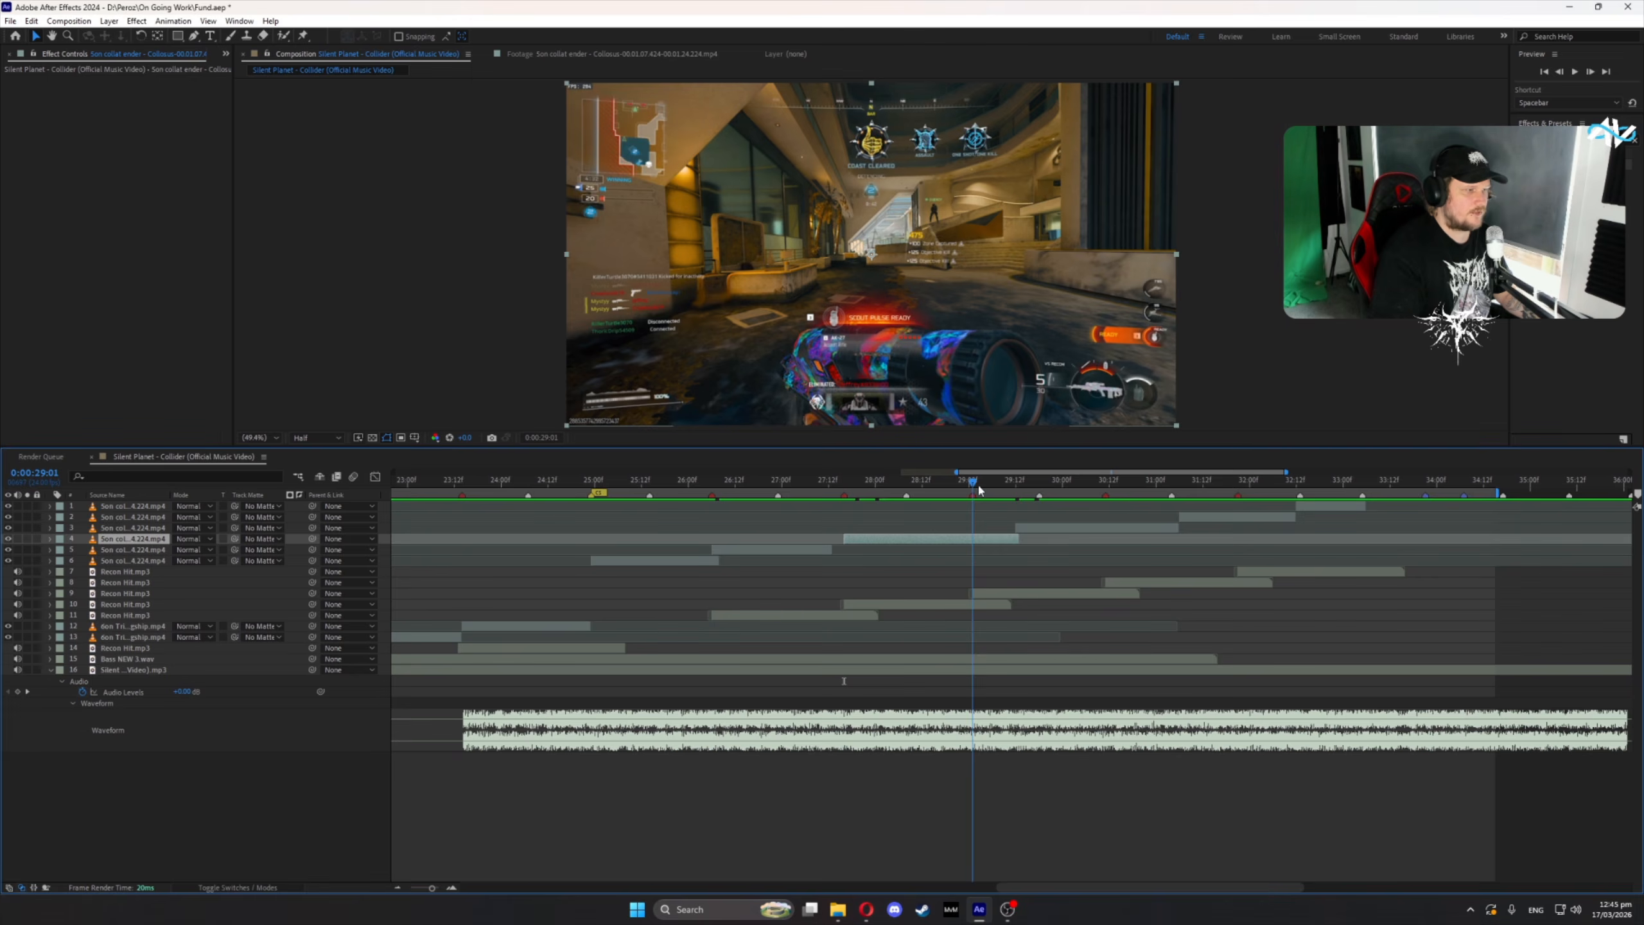
{"action": "left_click", "coordinate": [1025, 527]}
{"action": "key", "text": "bracketleft"}
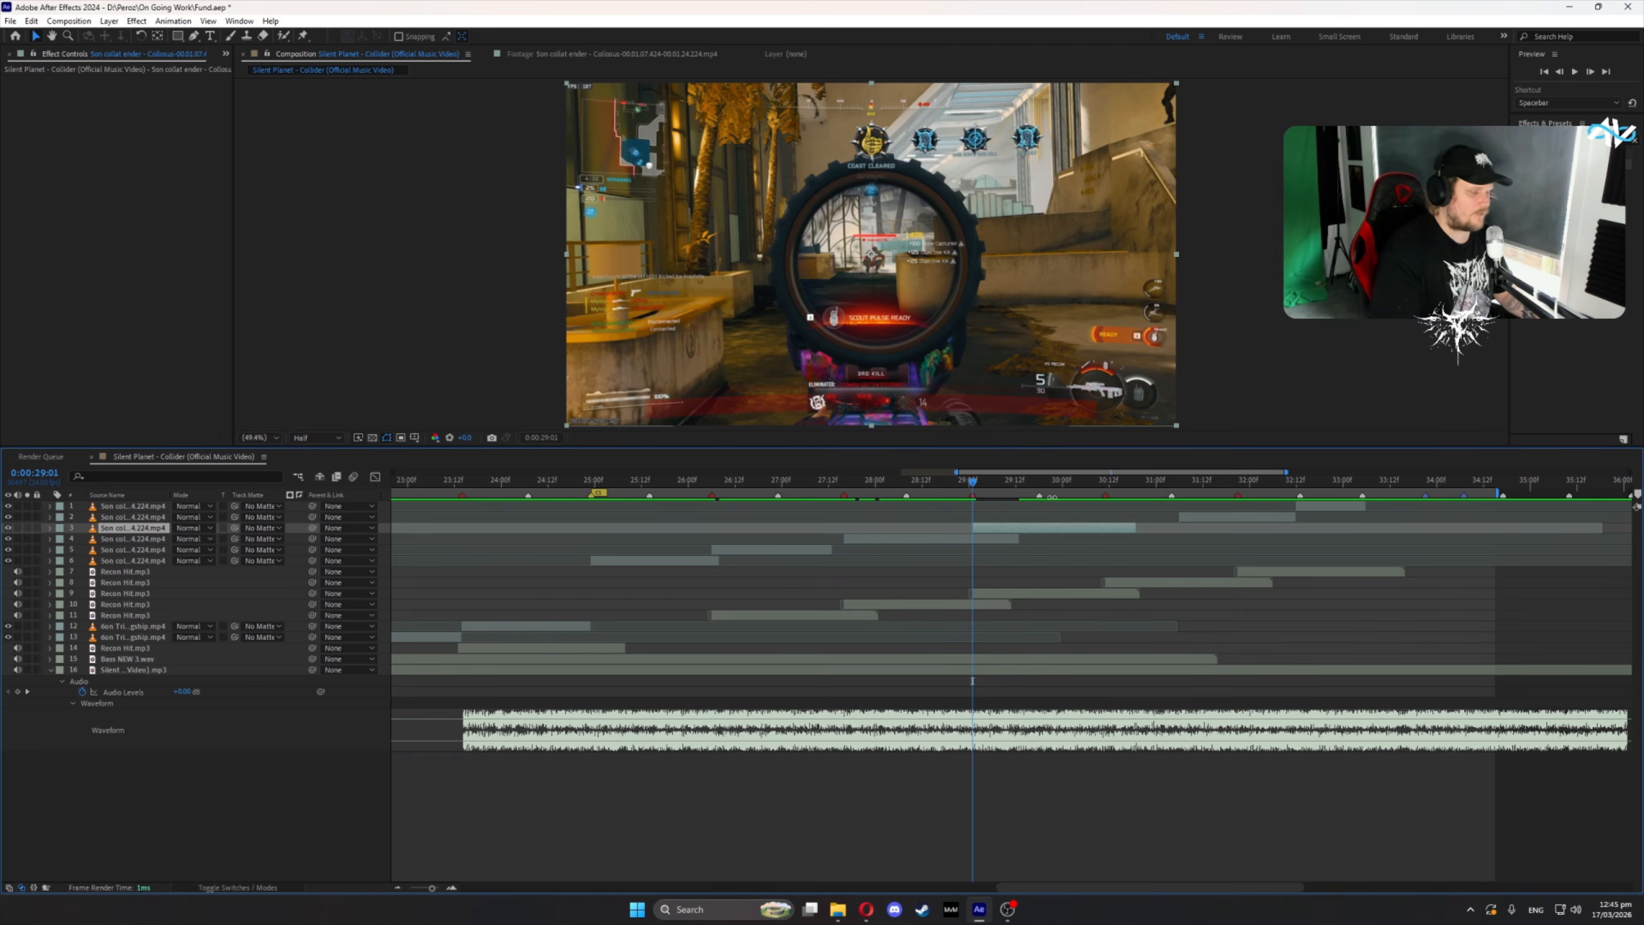
{"action": "left_click", "coordinate": [1104, 482]}
{"action": "left_click", "coordinate": [1213, 519]}
{"action": "key", "text": "bracketleft"}
{"action": "left_click", "coordinate": [1238, 481]}
{"action": "left_click", "coordinate": [1318, 506]}
{"action": "key", "text": "bracketleft"}
- Examine the end of the last Colossus segment between 0:00:32:18 and 0:00:32:08
{"action": "left_click_drag", "start_coordinate": [1309, 508], "coordinate": [1321, 515]}
{"action": "left_click", "coordinate": [1370, 614]}
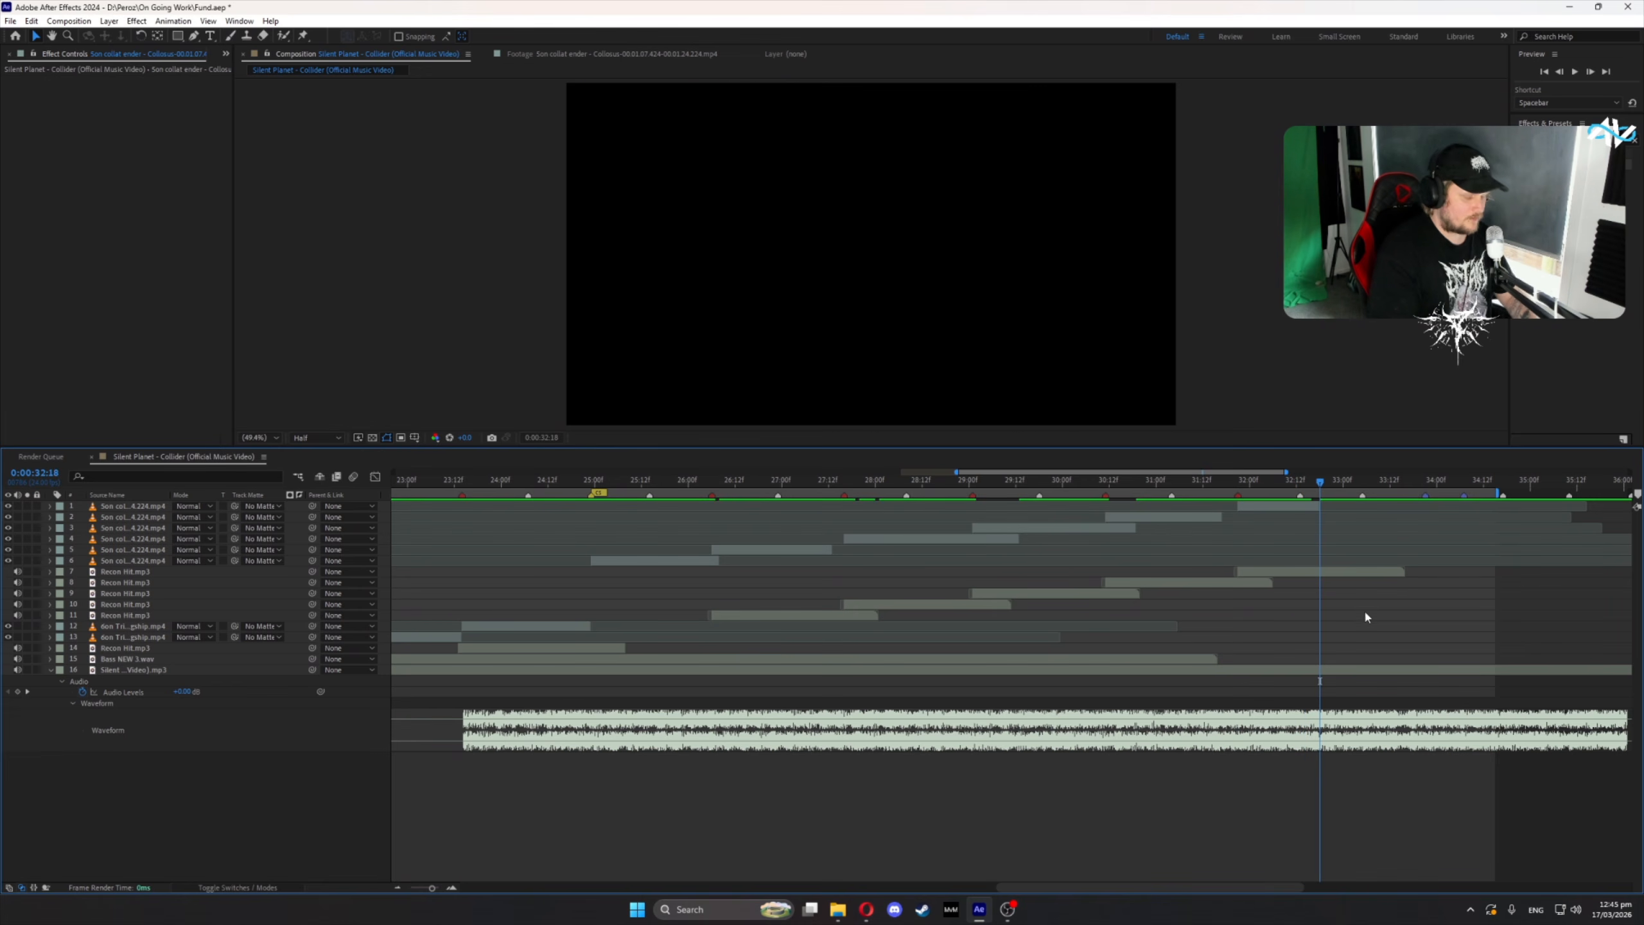
{"action": "left_click", "coordinate": [1302, 482]}
{"action": "key", "text": "space"}
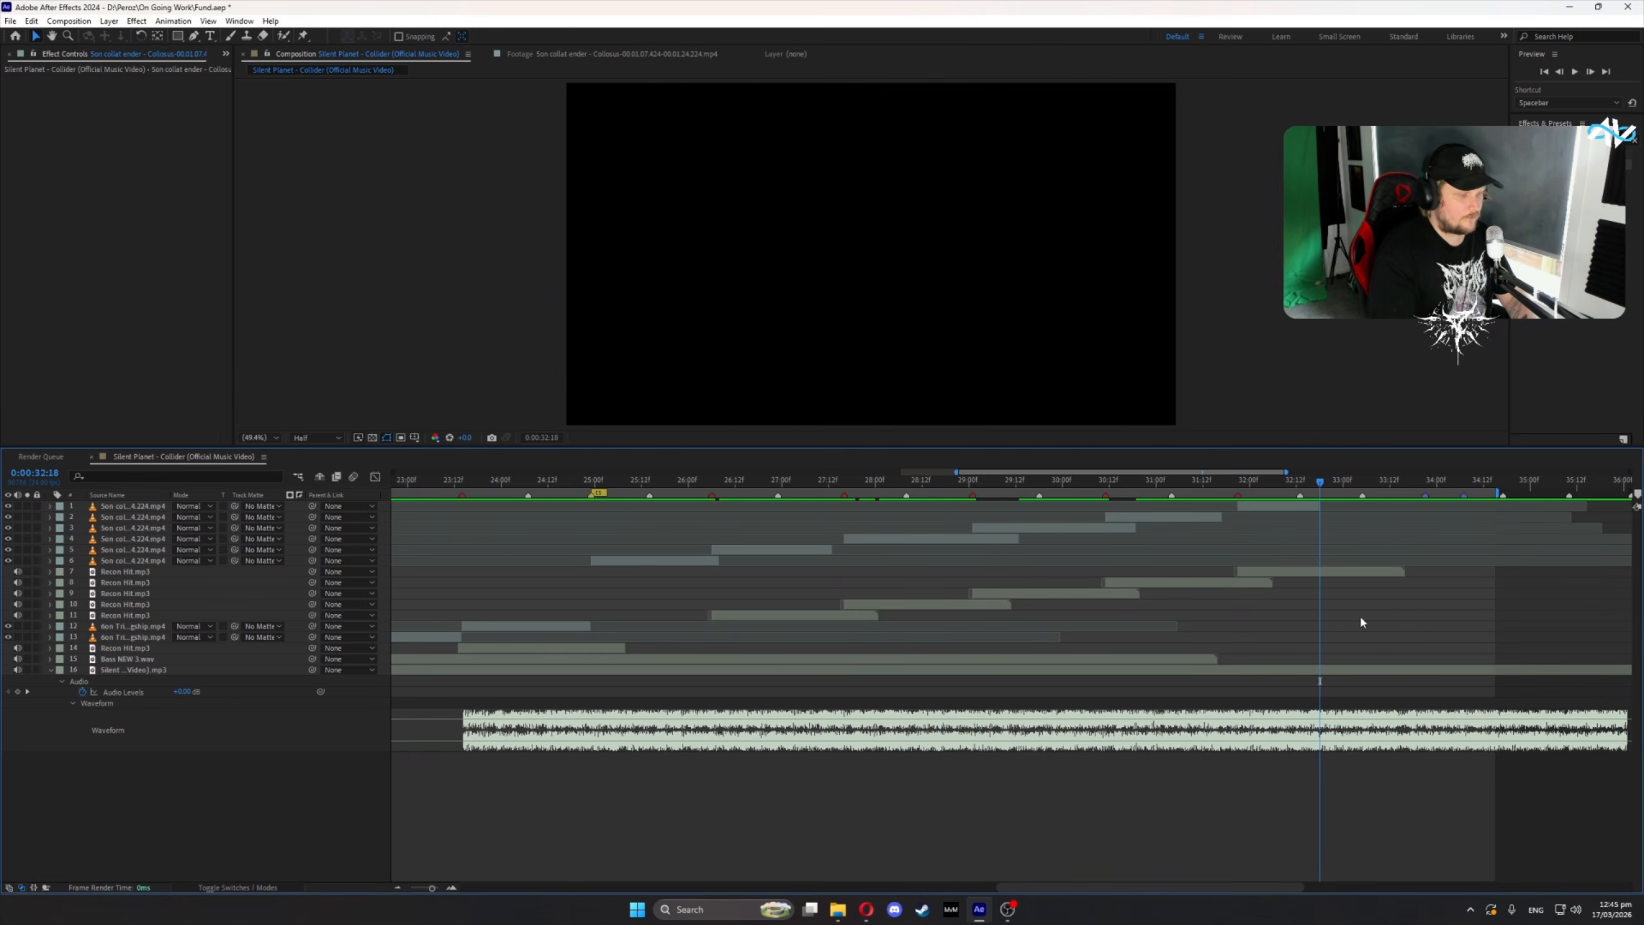
{"action": "left_click", "coordinate": [1300, 483]}
{"action": "key", "text": "Page_Up"}
{"action": "key", "text": "Page_Up"}
{"action": "key", "text": "Page_Up"}
{"action": "key", "text": "Page_Up"}
{"action": "key", "text": "Page_Up"}
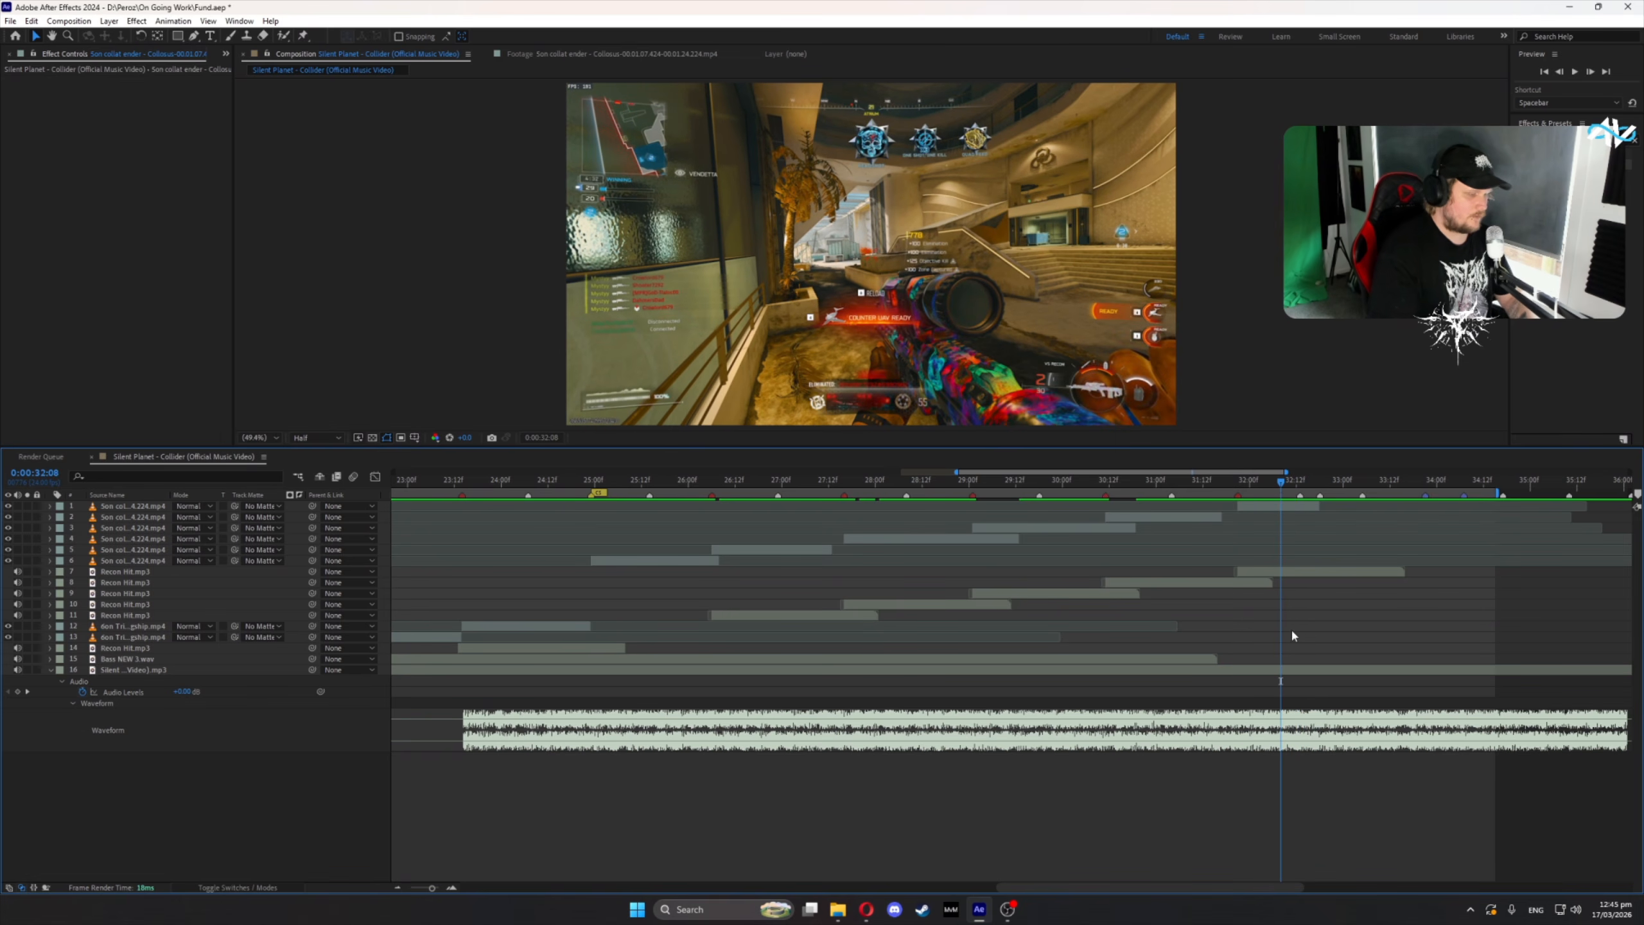
{"action": "mouse_move", "coordinate": [1282, 482]}
{"action": "left_mouse_down"}
{"action": "mouse_move", "coordinate": [1297, 484]}
{"action": "mouse_move", "coordinate": [1280, 485]}
{"action": "left_mouse_up"}
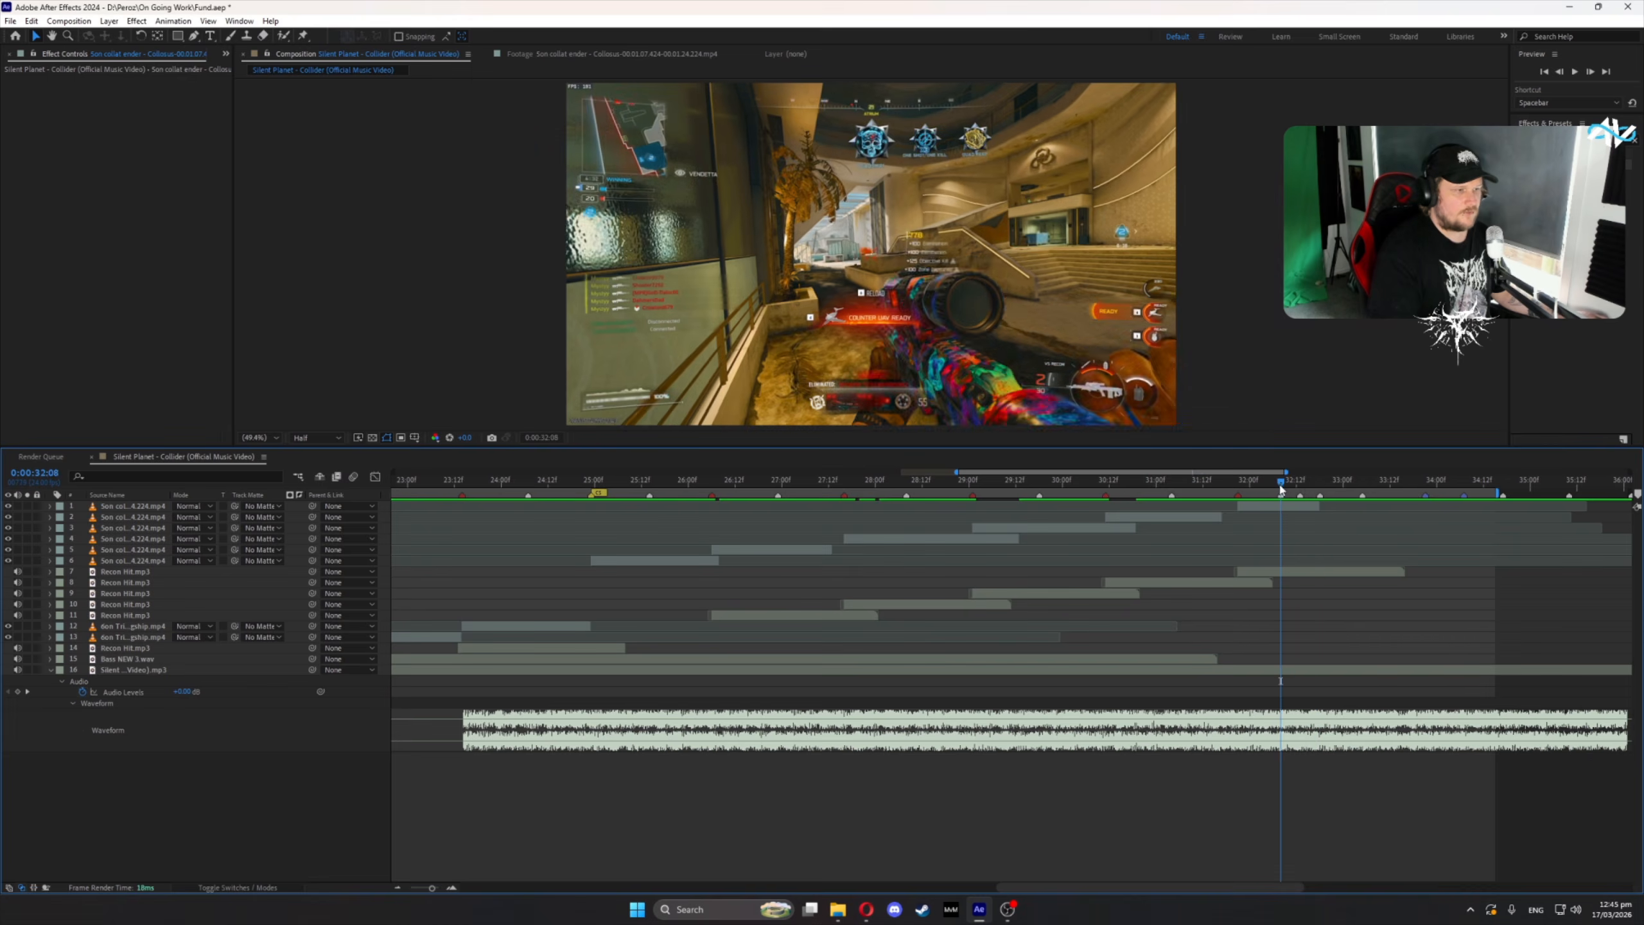
- Change the label color of the composition marker near 0:00:32:11 and save the project
{"action": "double_click", "coordinate": [1294, 495]}
{"action": "left_click", "coordinate": [790, 480]}
{"action": "left_click", "coordinate": [778, 523]}
{"action": "left_click", "coordinate": [846, 556]}
{"action": "key", "text": "ctrl+s"}
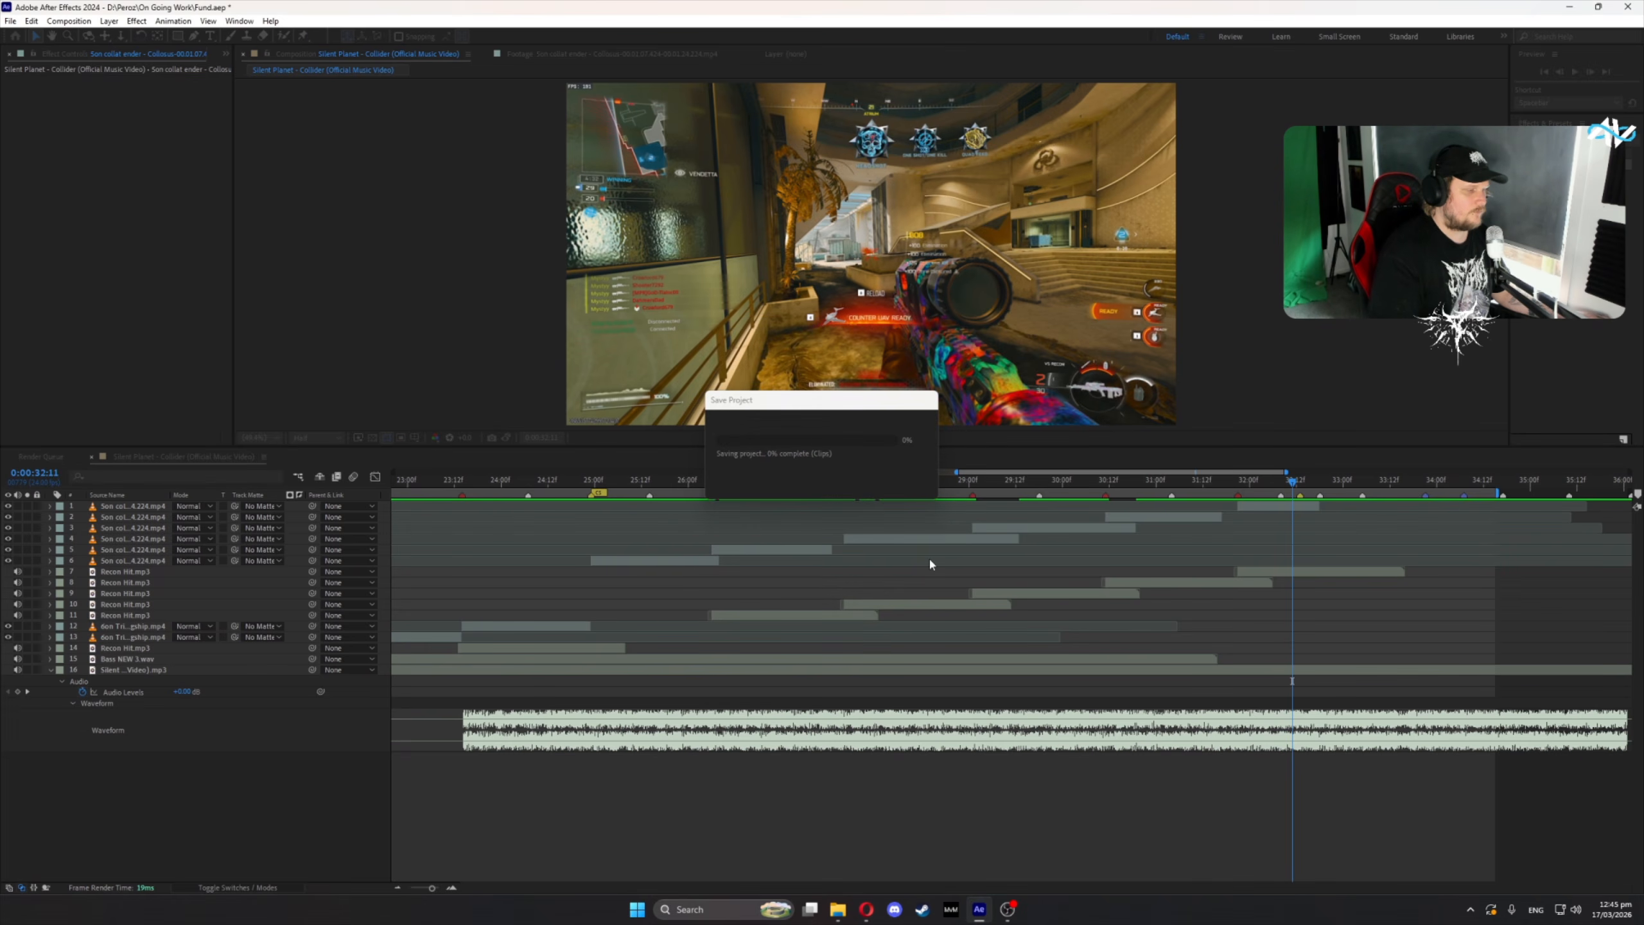
- Adjust the out points of the first five Colossus segments so each one ends where the next begins
{"action": "left_click_drag", "start_coordinate": [587, 483], "coordinate": [709, 483]}
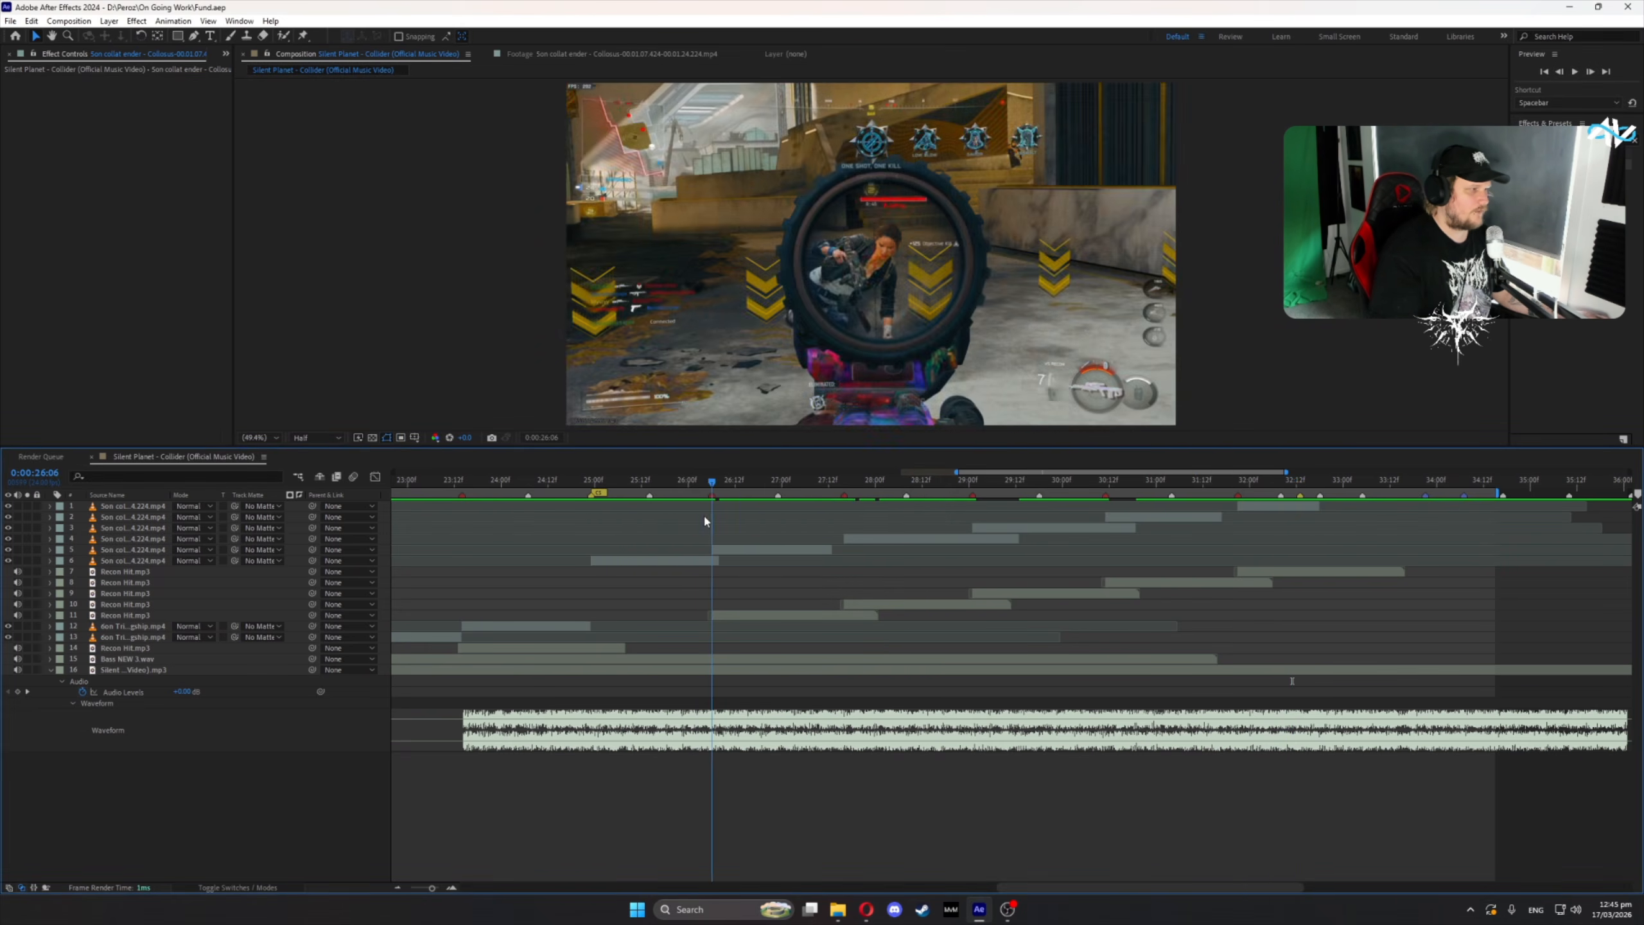
{"action": "left_click", "coordinate": [713, 565]}
{"action": "left_click", "coordinate": [834, 549]}
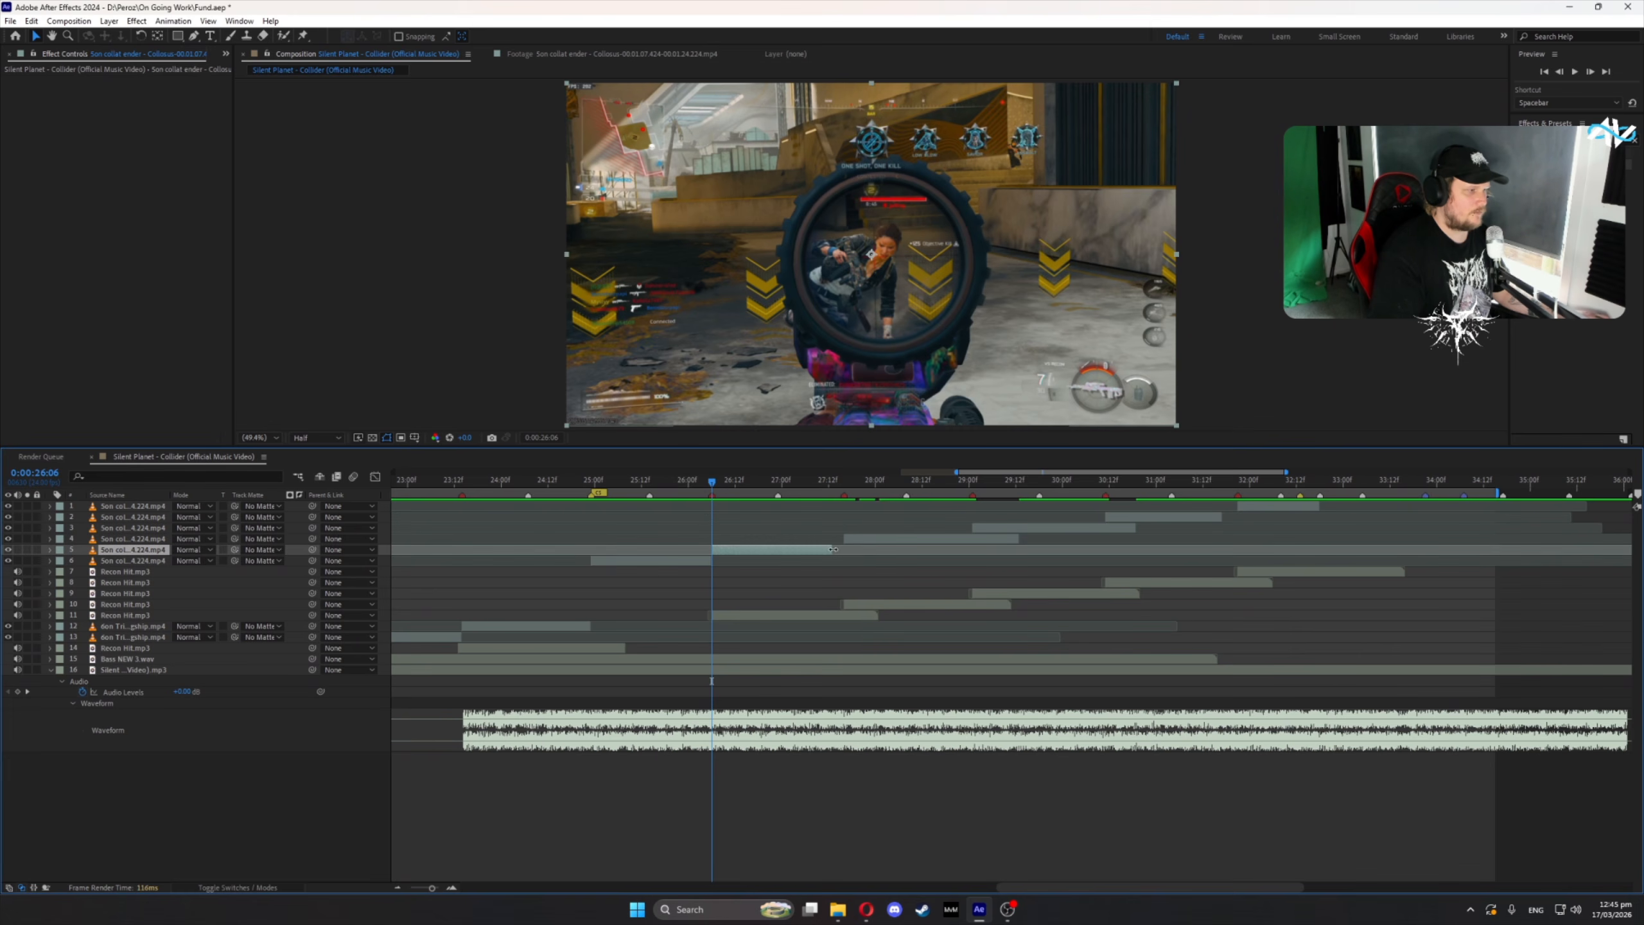
{"action": "left_click", "coordinate": [904, 546]}
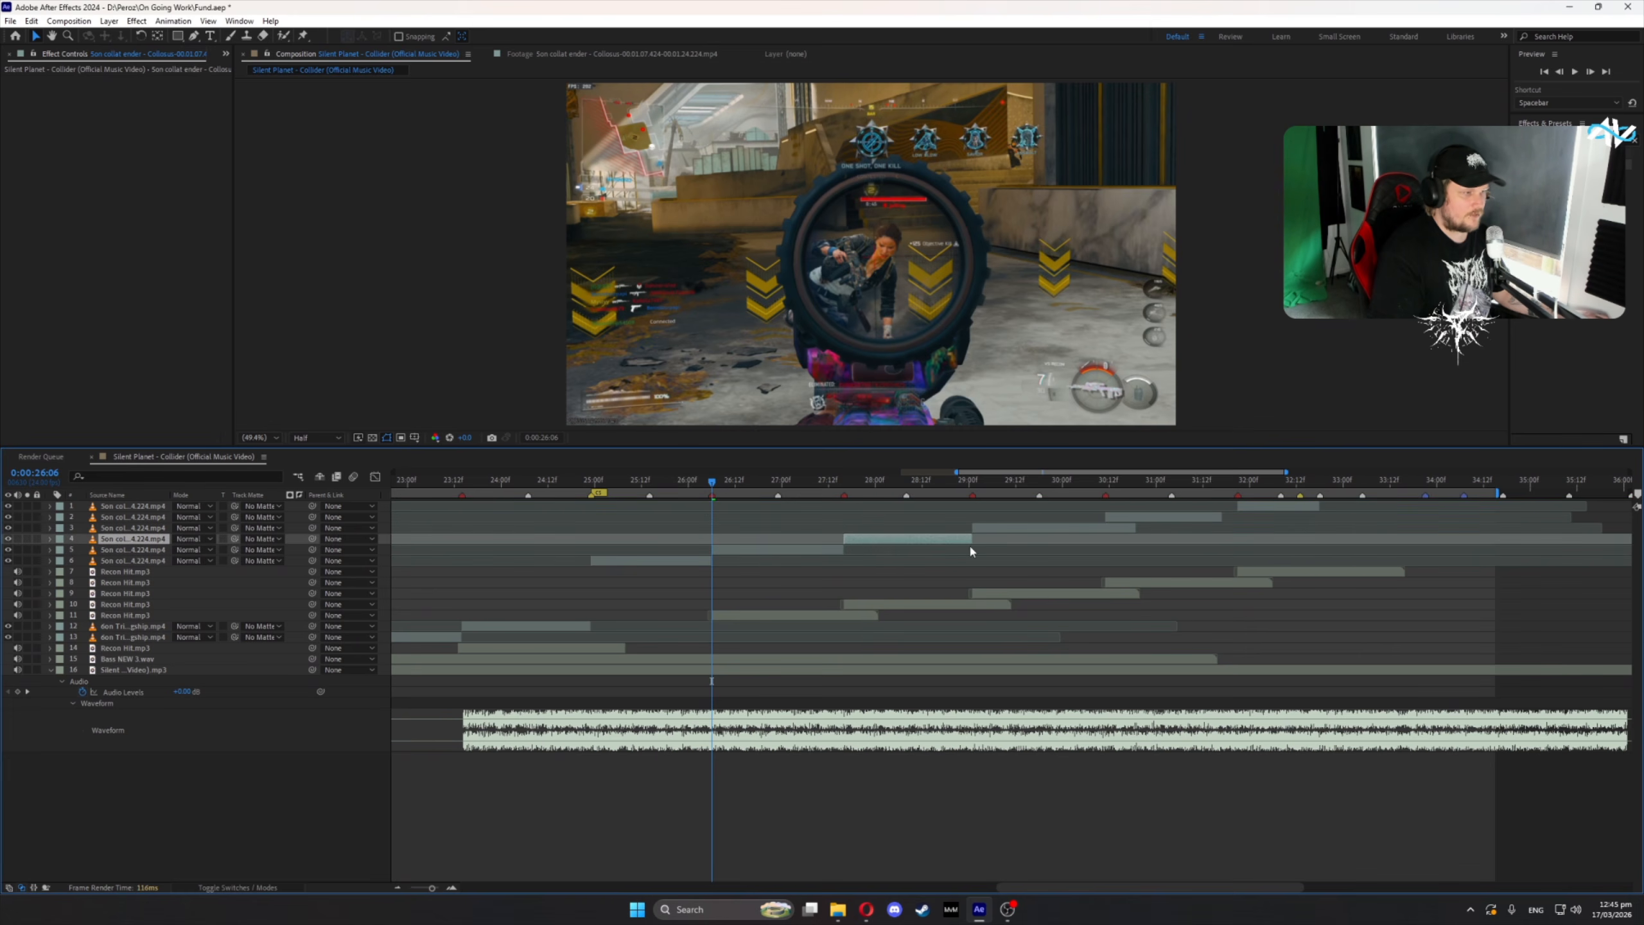
{"action": "left_click", "coordinate": [1127, 529]}
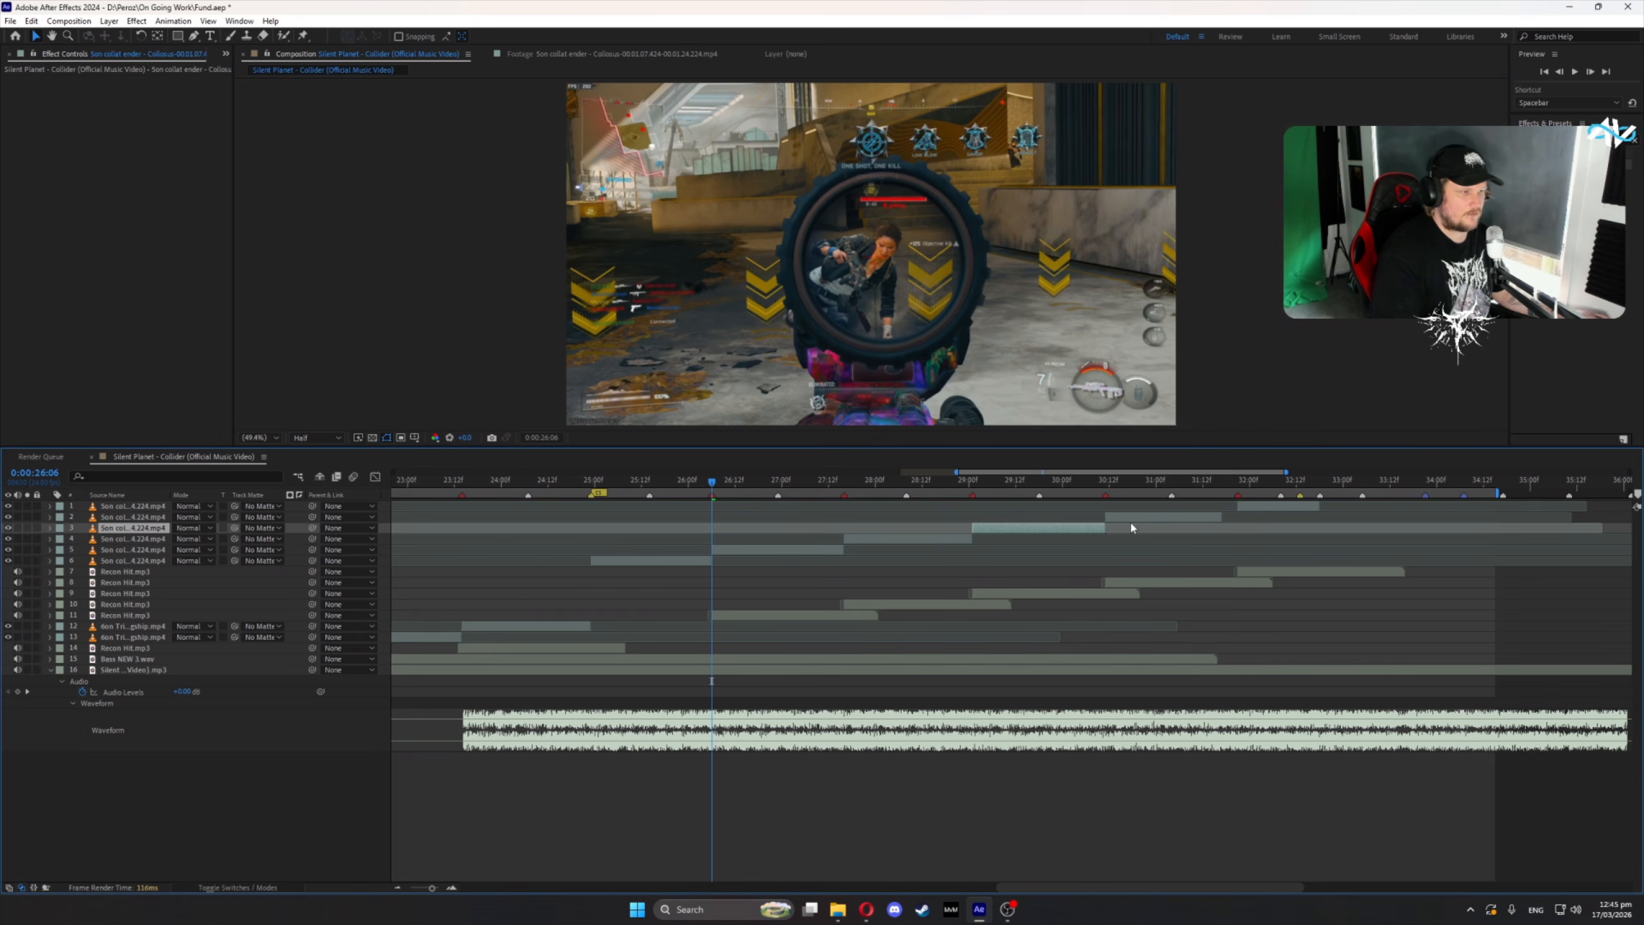
{"action": "left_click", "coordinate": [1219, 517]}
{"action": "left_click", "coordinate": [1235, 612]}
- Find the Twixtor Pro effect and apply it to the first Colossus segment
{"action": "left_click_drag", "start_coordinate": [688, 482], "coordinate": [604, 520]}
{"action": "left_click", "coordinate": [636, 562]}
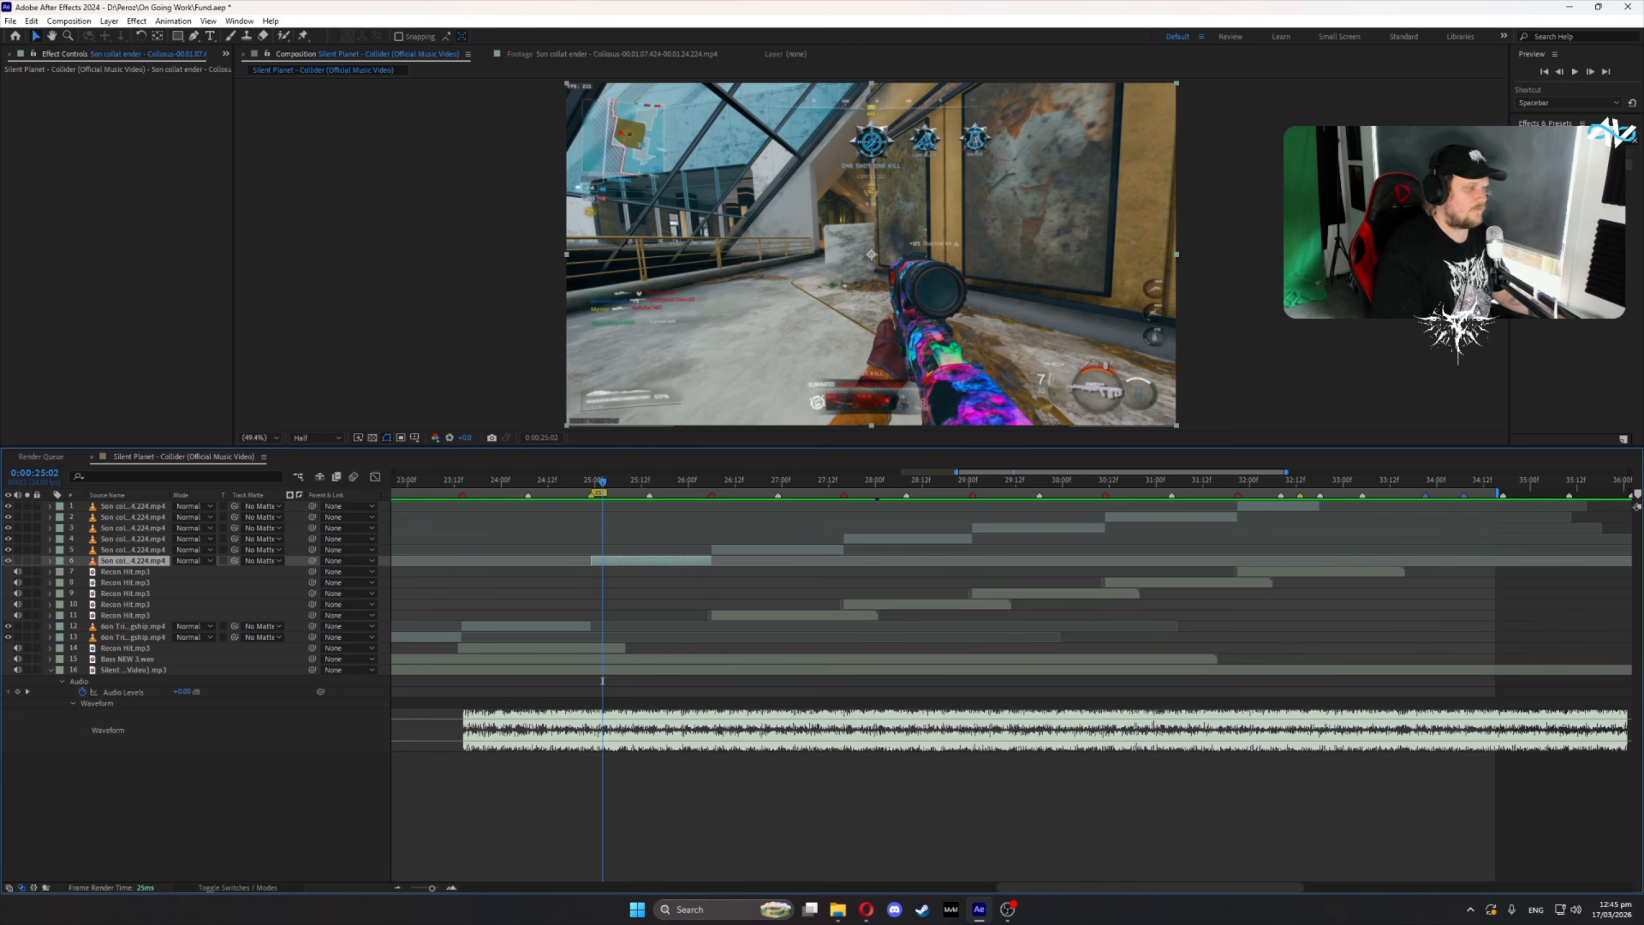
{"action": "left_click", "coordinate": [1572, 141]}
{"action": "type", "text": "twixtor"}
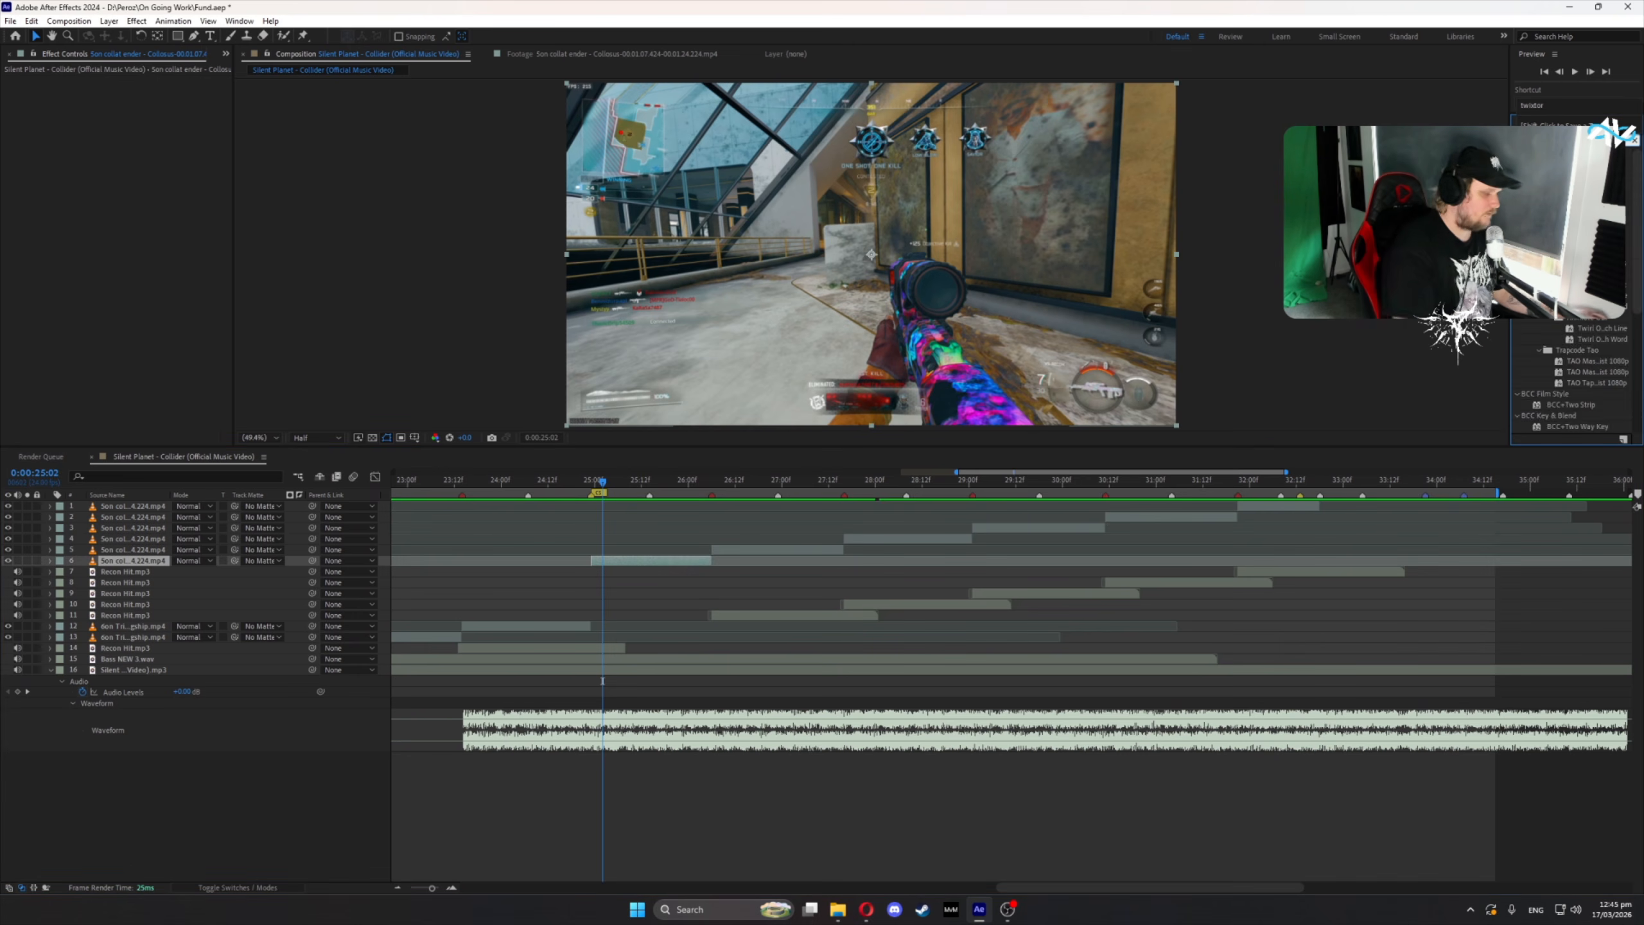
{"action": "left_click_drag", "start_coordinate": [1554, 174], "coordinate": [602, 561]}
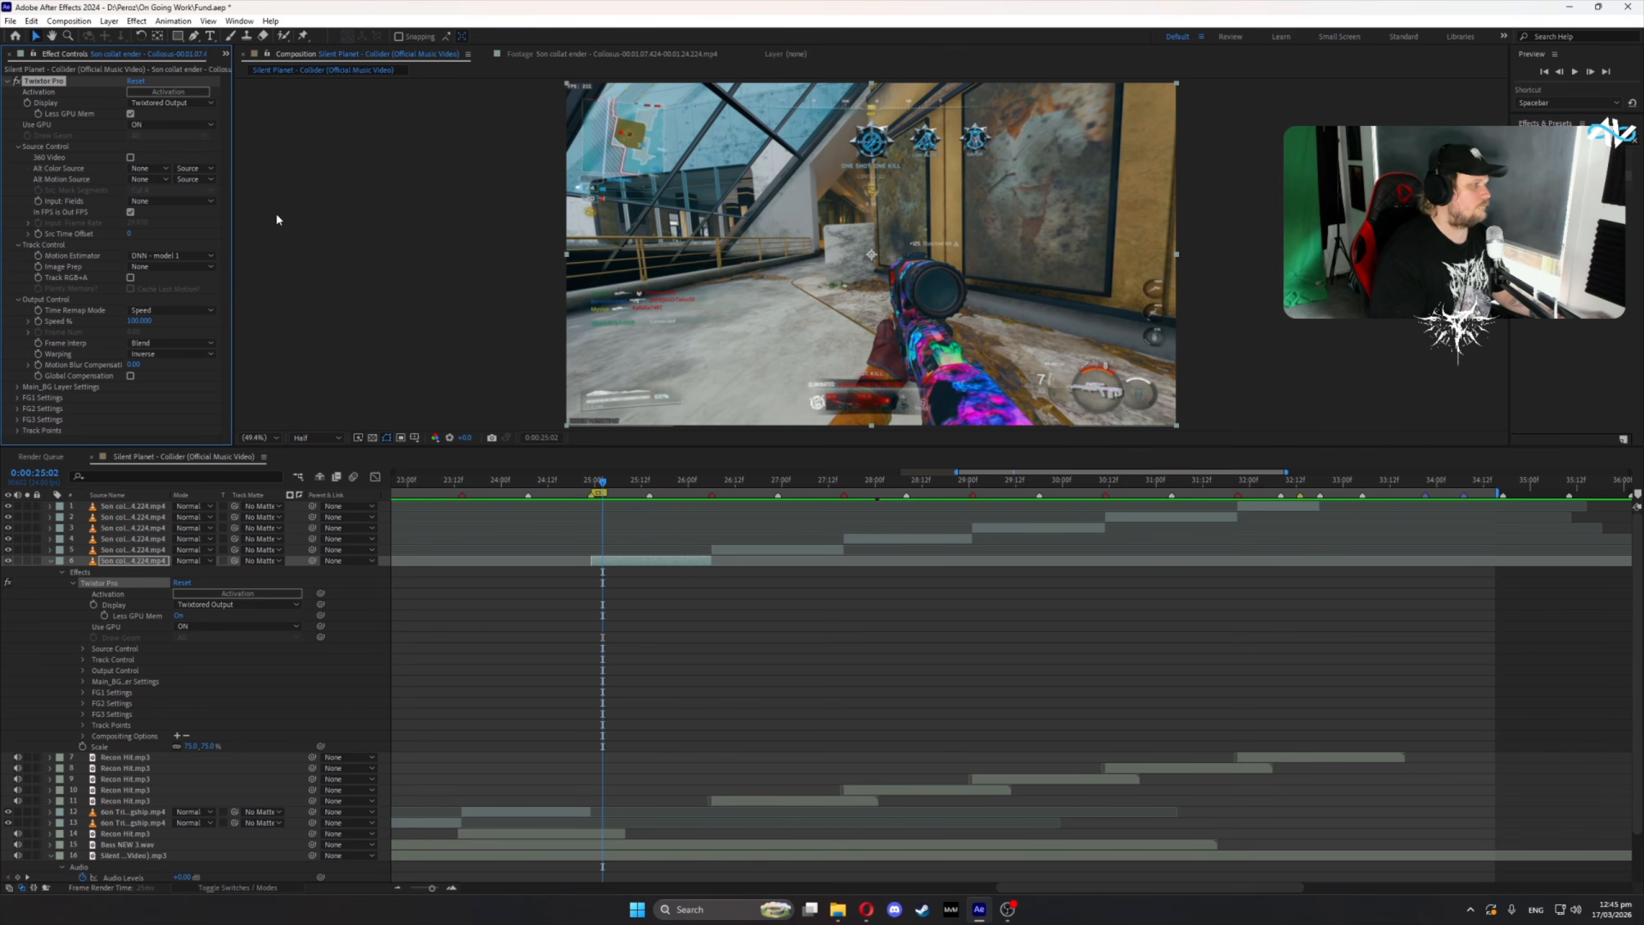
- Set Twixtor Pro to a 120 input frame rate, Contrast/Edge Enhance image prep, Motion Weighted Blend interpolation and Inverse w/ Smart Blend warping
{"action": "left_click", "coordinate": [131, 212]}
{"action": "type", "text": "120"}
{"action": "left_click", "coordinate": [143, 267]}
{"action": "left_click", "coordinate": [169, 295]}
{"action": "left_click", "coordinate": [171, 343]}
{"action": "left_click", "coordinate": [175, 385]}
{"action": "left_click", "coordinate": [172, 355]}
{"action": "left_click", "coordinate": [162, 382]}
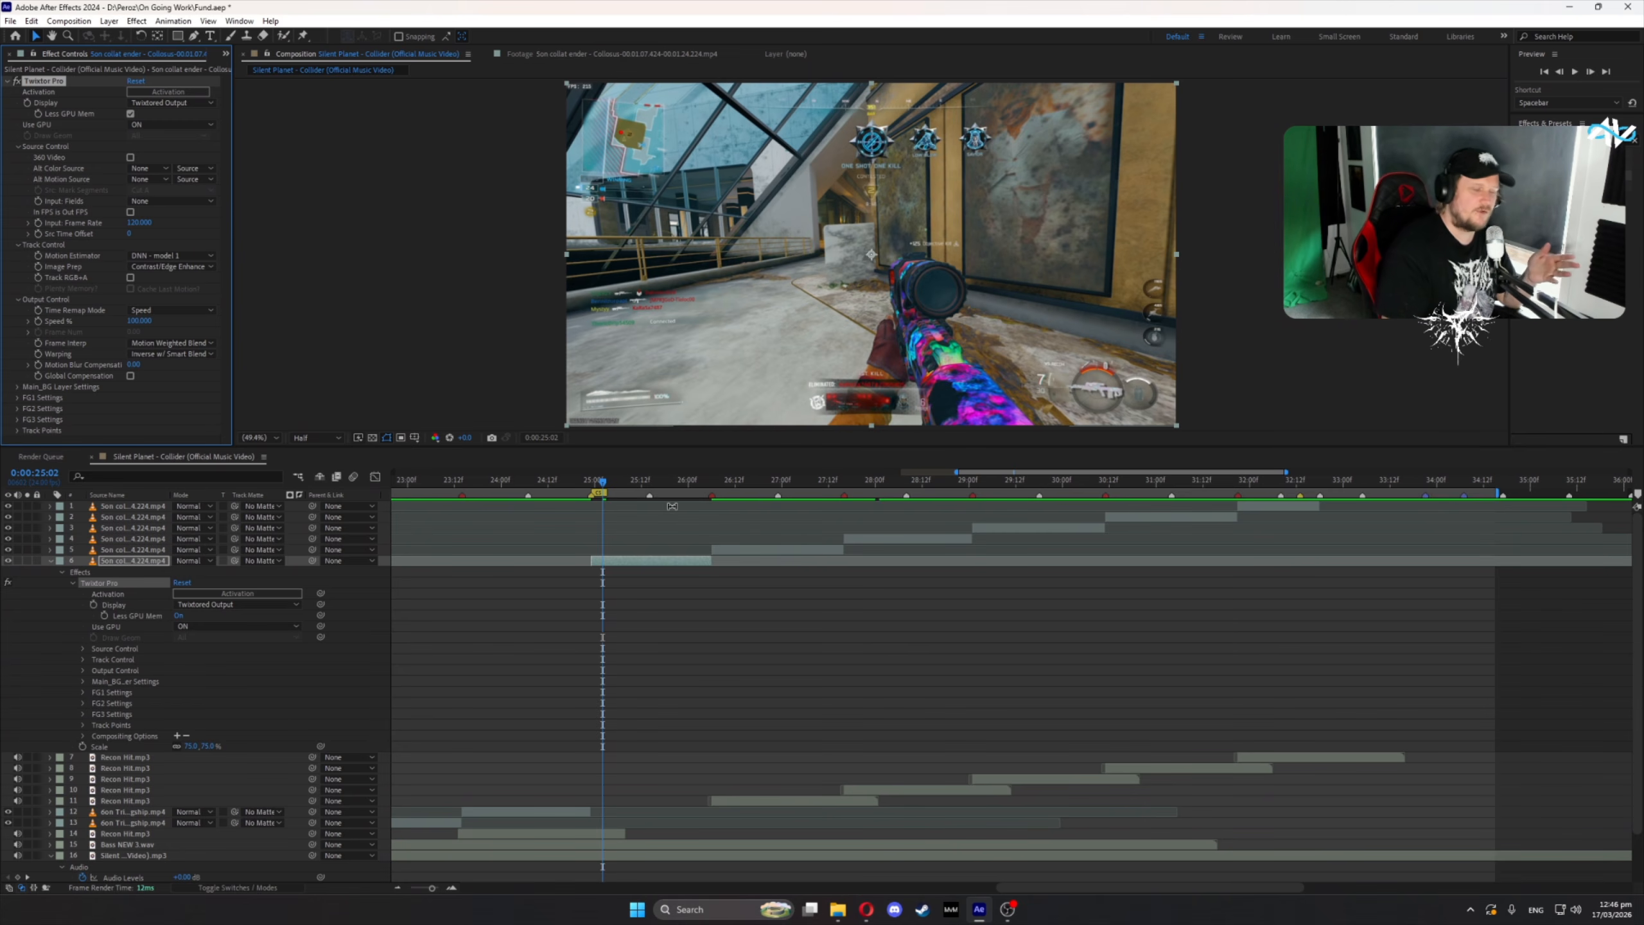
- Start keyframing Twixtor's Speed % one frame before the first Colossus segment and set it to 300 at 0:00:24:23
{"action": "left_click_drag", "start_coordinate": [597, 487], "coordinate": [591, 487]}
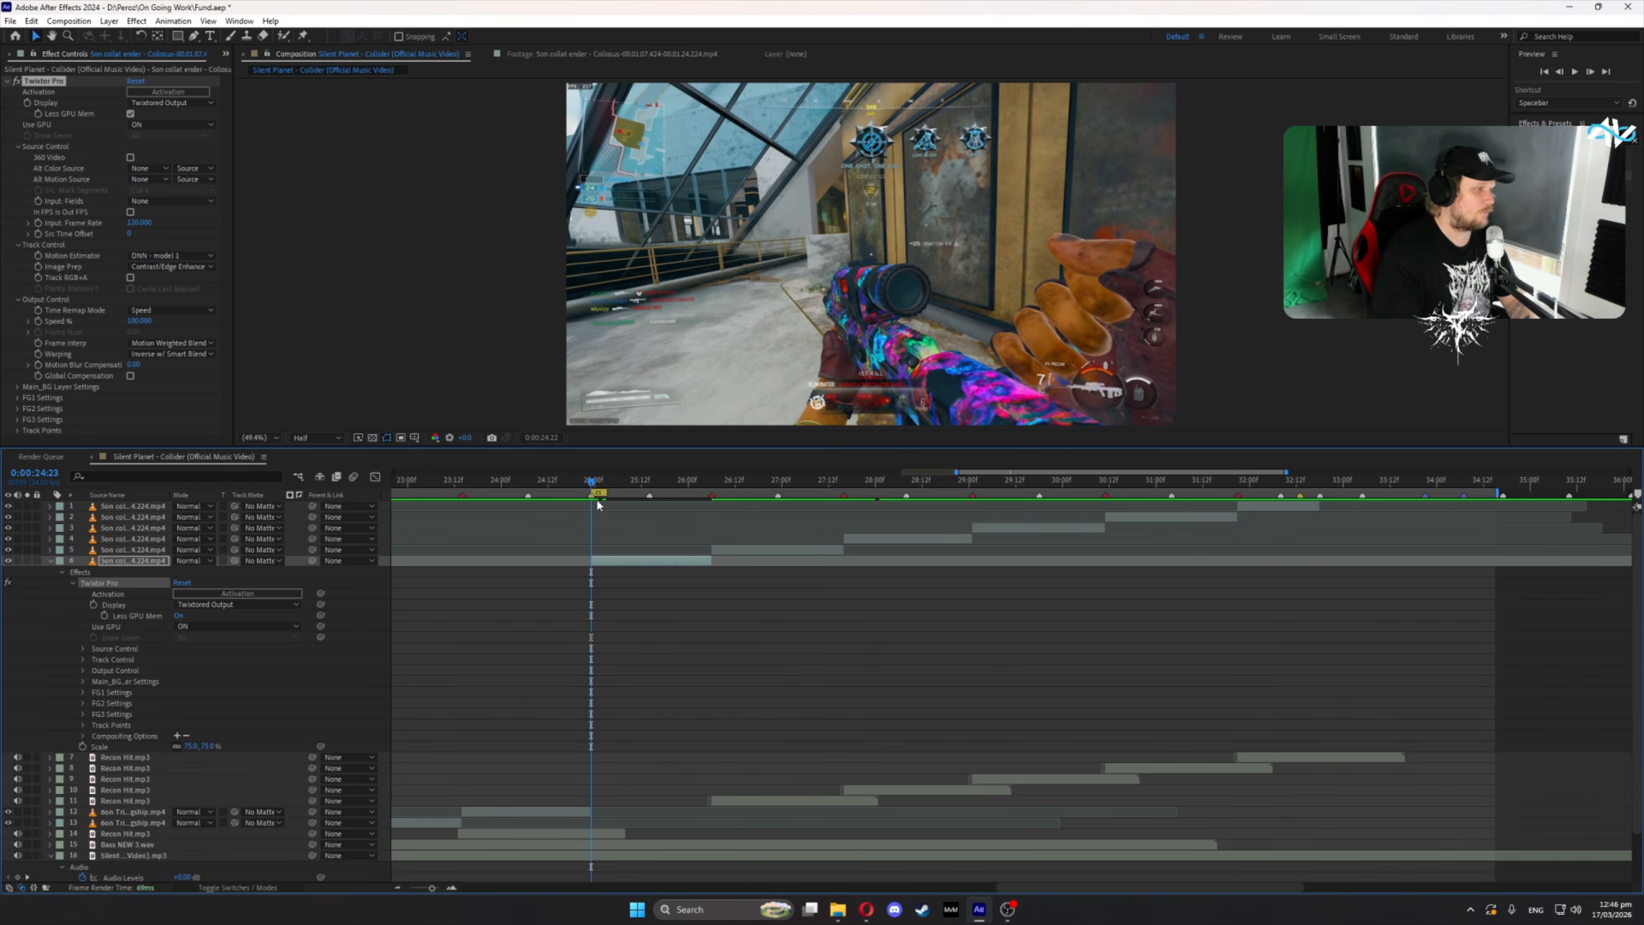
{"action": "key", "text": "Page_Up"}
{"action": "left_click", "coordinate": [38, 322]}
{"action": "key", "text": "Page_Down"}
{"action": "type", "text": "300"}
{"action": "key", "text": "Return"}
- Show the segment's keyframed properties and add a 300 Speed % keyframe at 0:00:26:06
{"action": "key", "text": "u"}
{"action": "key", "text": "u"}
{"action": "left_click", "coordinate": [708, 479]}
{"action": "left_click_drag", "start_coordinate": [708, 479], "coordinate": [713, 479]}
{"action": "left_click", "coordinate": [17, 594]}
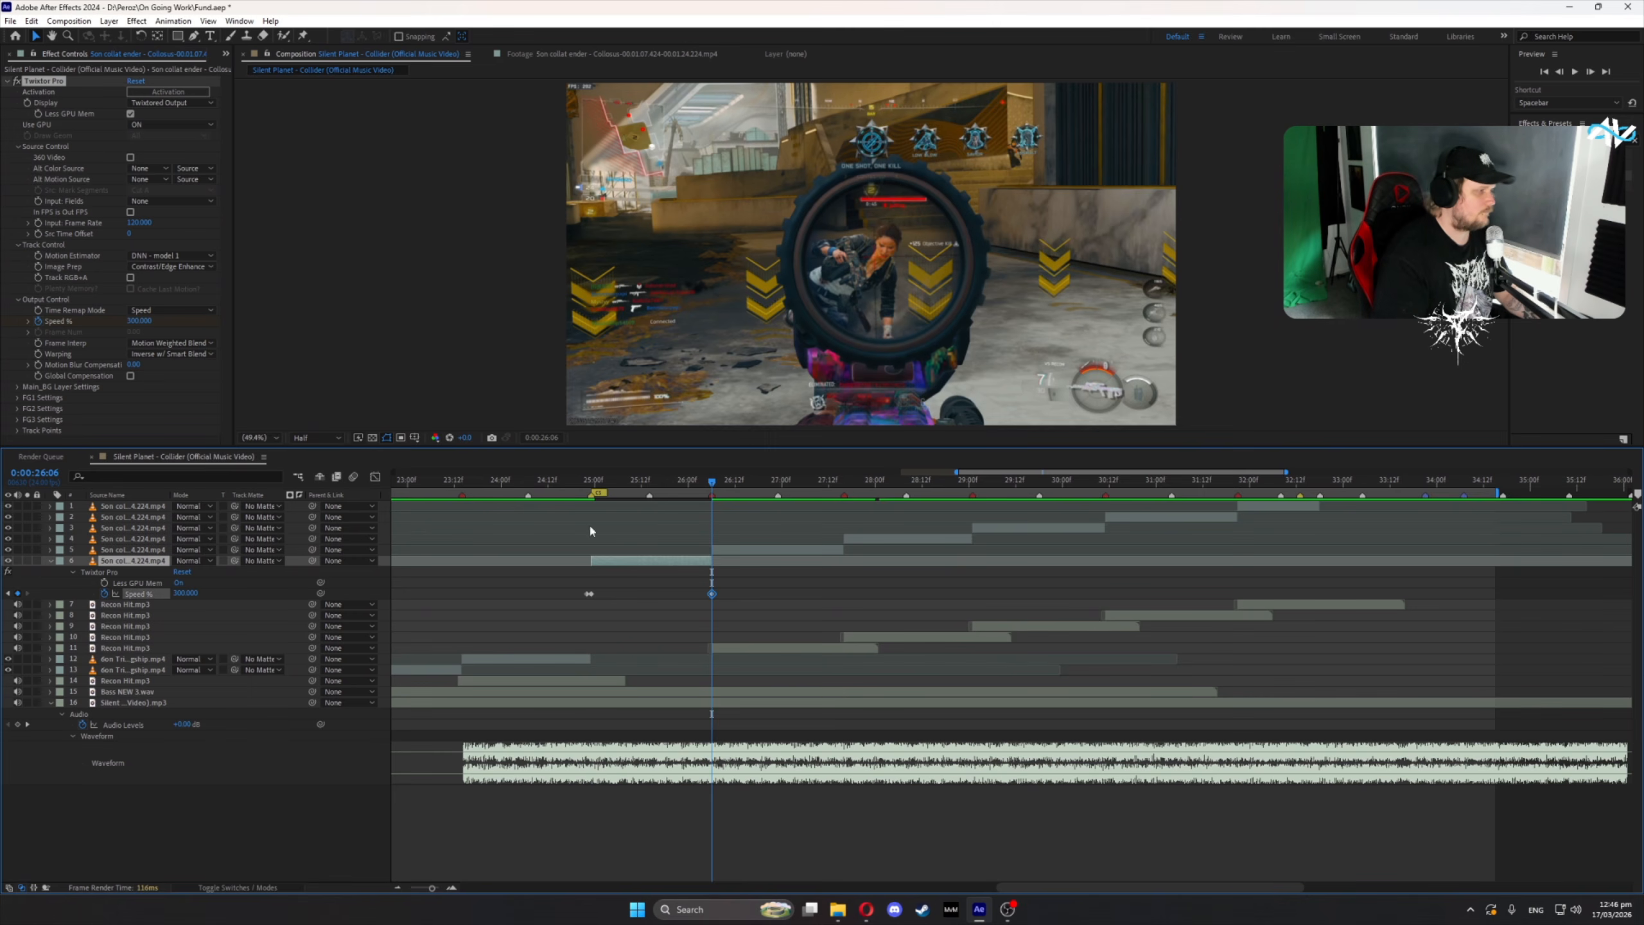
- Keyframe Twixtor's Speed % at 150 at 0:00:25:14 and at 50 at about 0:00:25:06 and at 0:00:25:22
{"action": "left_click", "coordinate": [650, 485]}
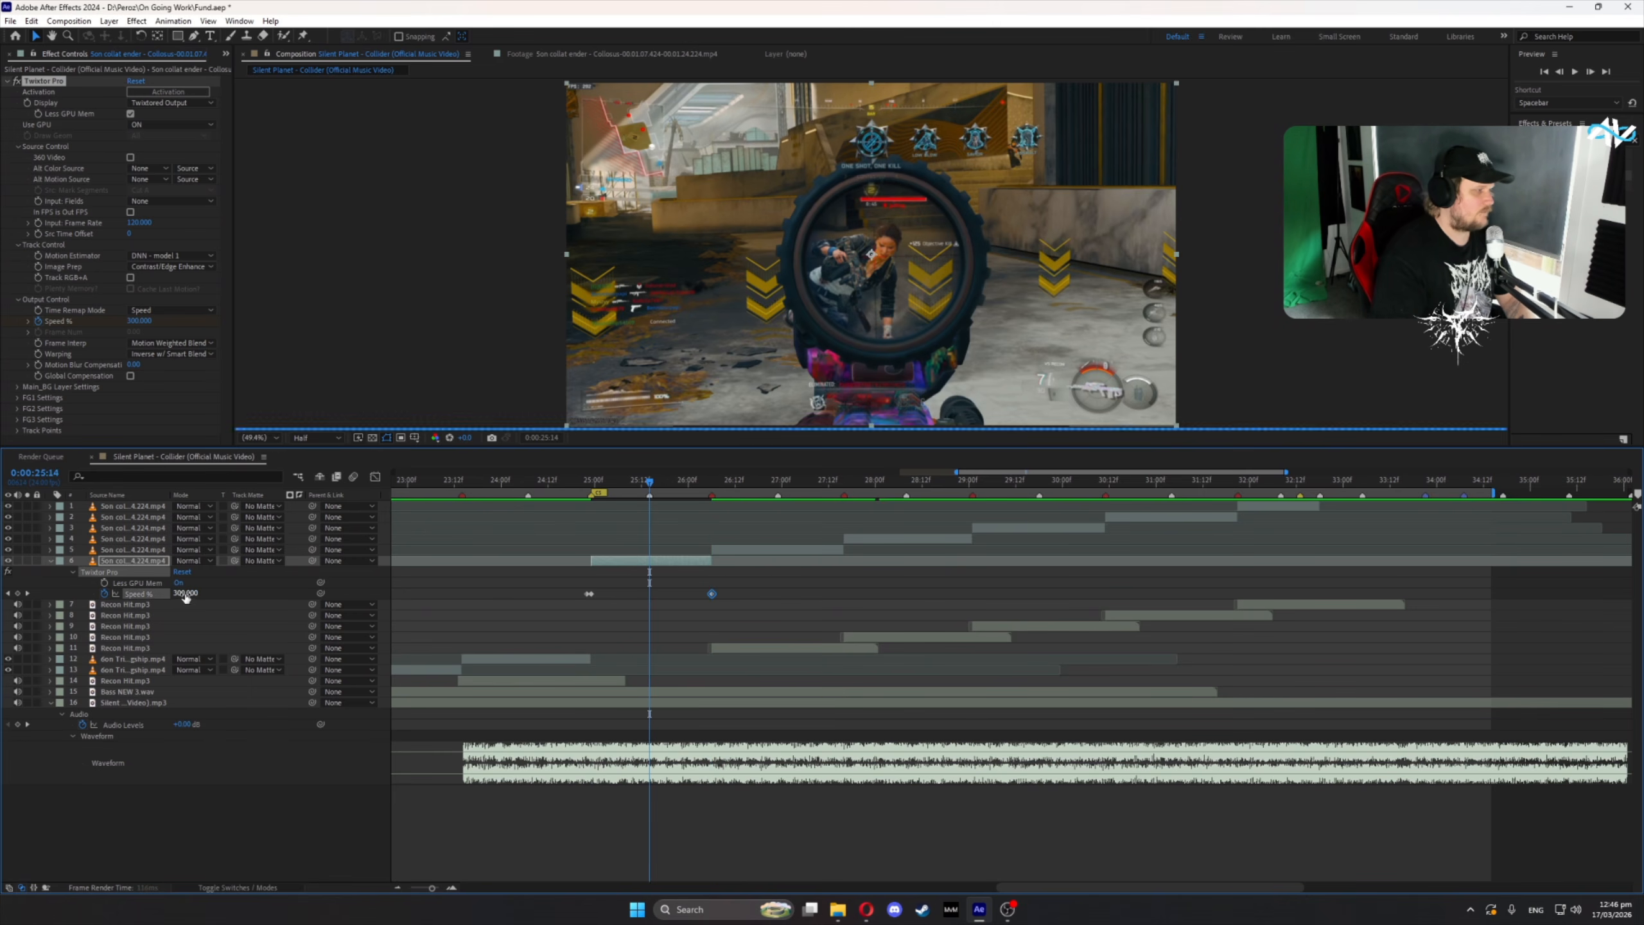
{"action": "left_click", "coordinate": [234, 597]}
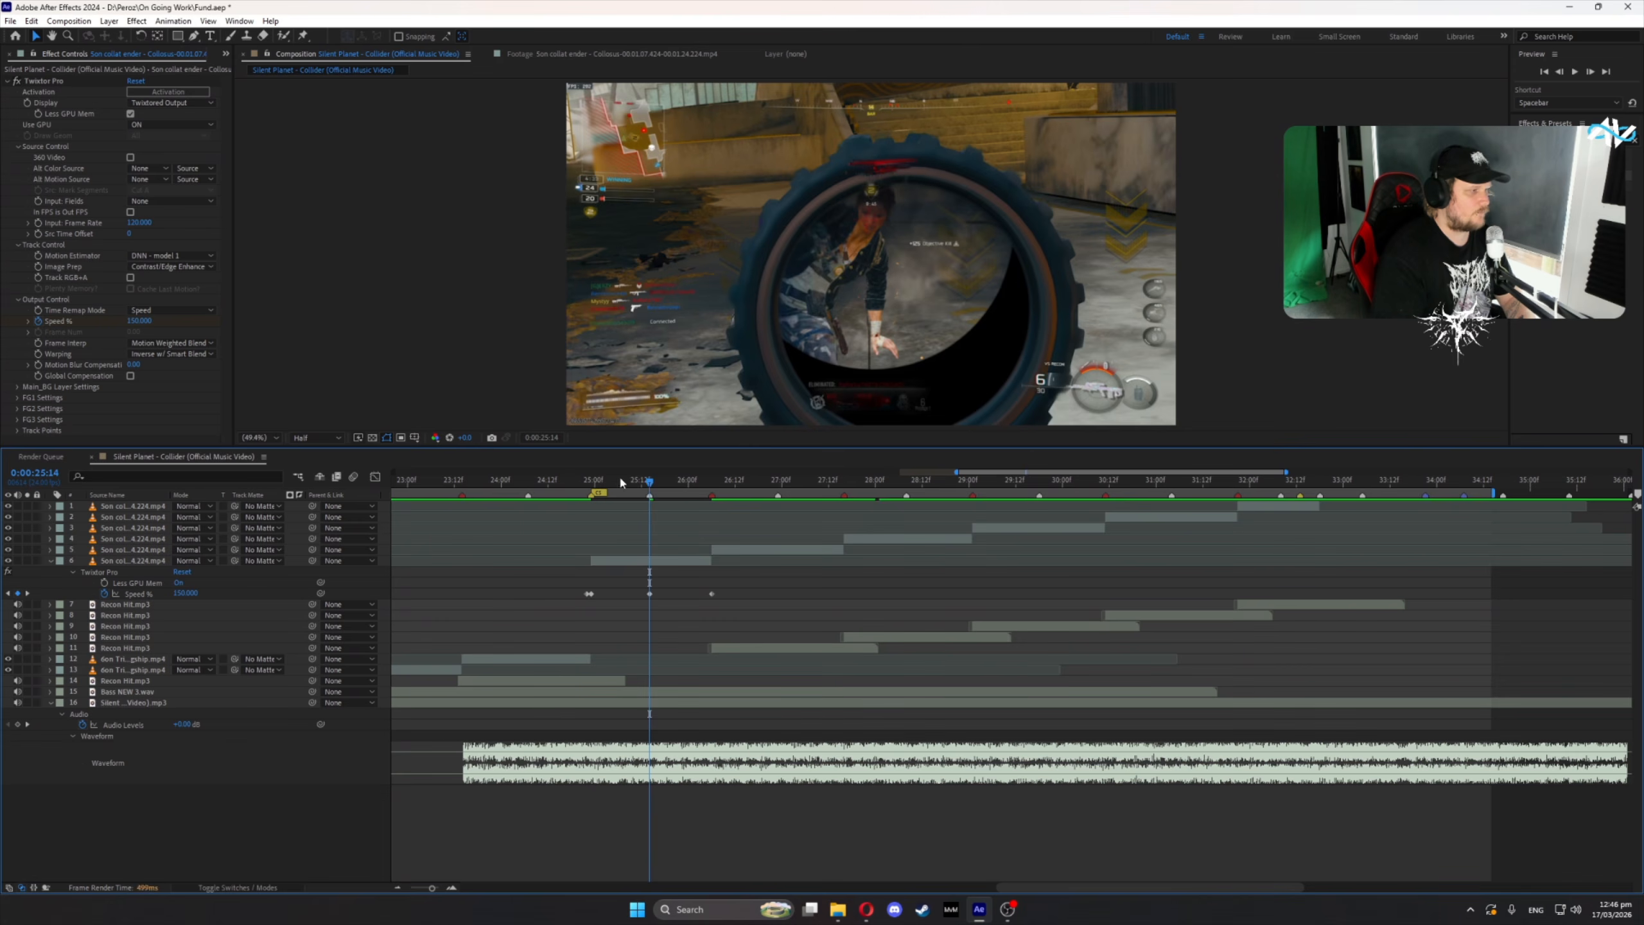
{"action": "type", "text": "50"}
{"action": "left_click", "coordinate": [223, 590]}
{"action": "key", "text": "Page_Down"}
{"action": "left_click", "coordinate": [183, 593]}
{"action": "type", "text": "50"}
{"action": "left_click", "coordinate": [239, 594]}
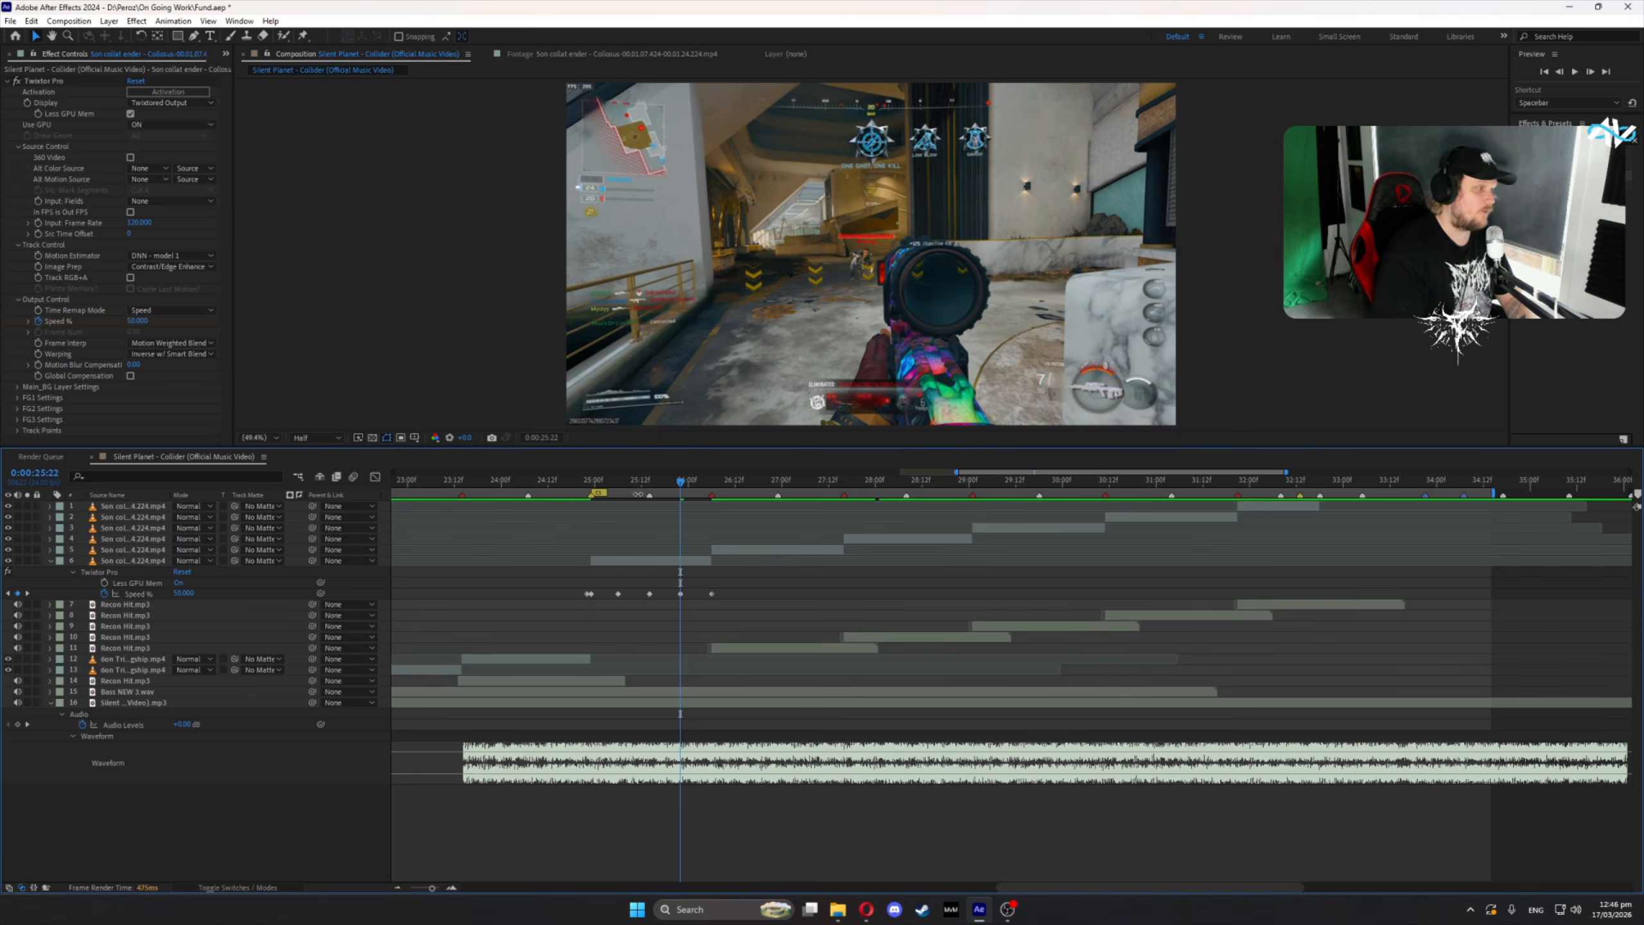
- Apply Easy Ease to all Twixtor Pro Speed % keyframes of the layer 6 clip in the graph editor
{"action": "left_click", "coordinate": [619, 483]}
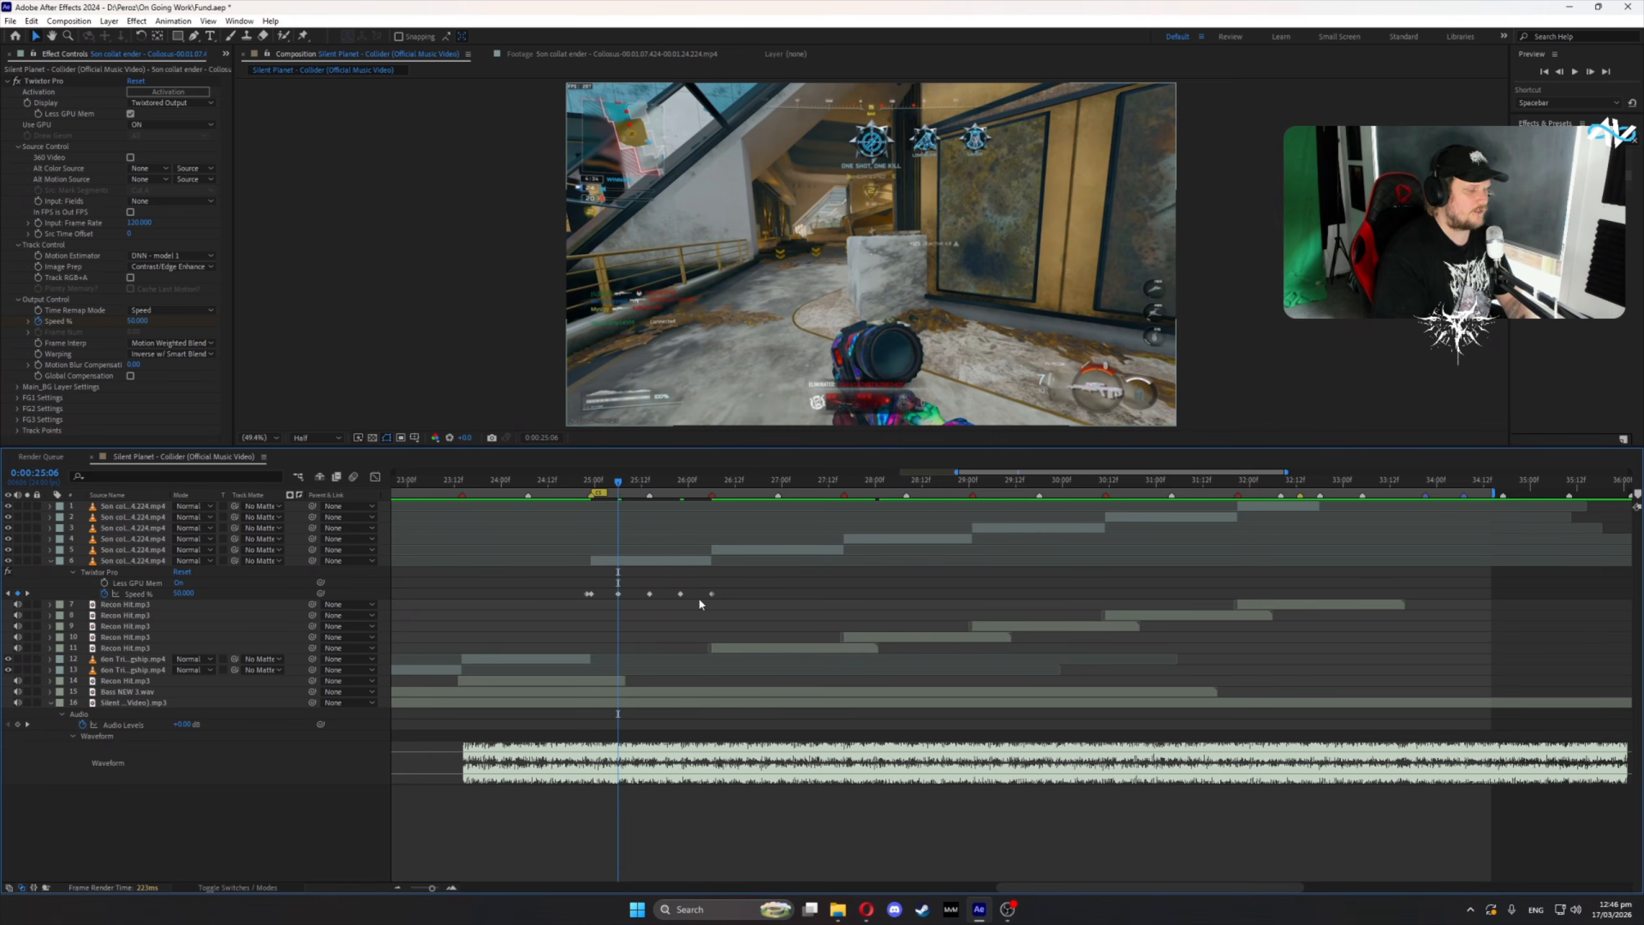
{"action": "left_click_drag", "start_coordinate": [620, 482], "coordinate": [696, 482]}
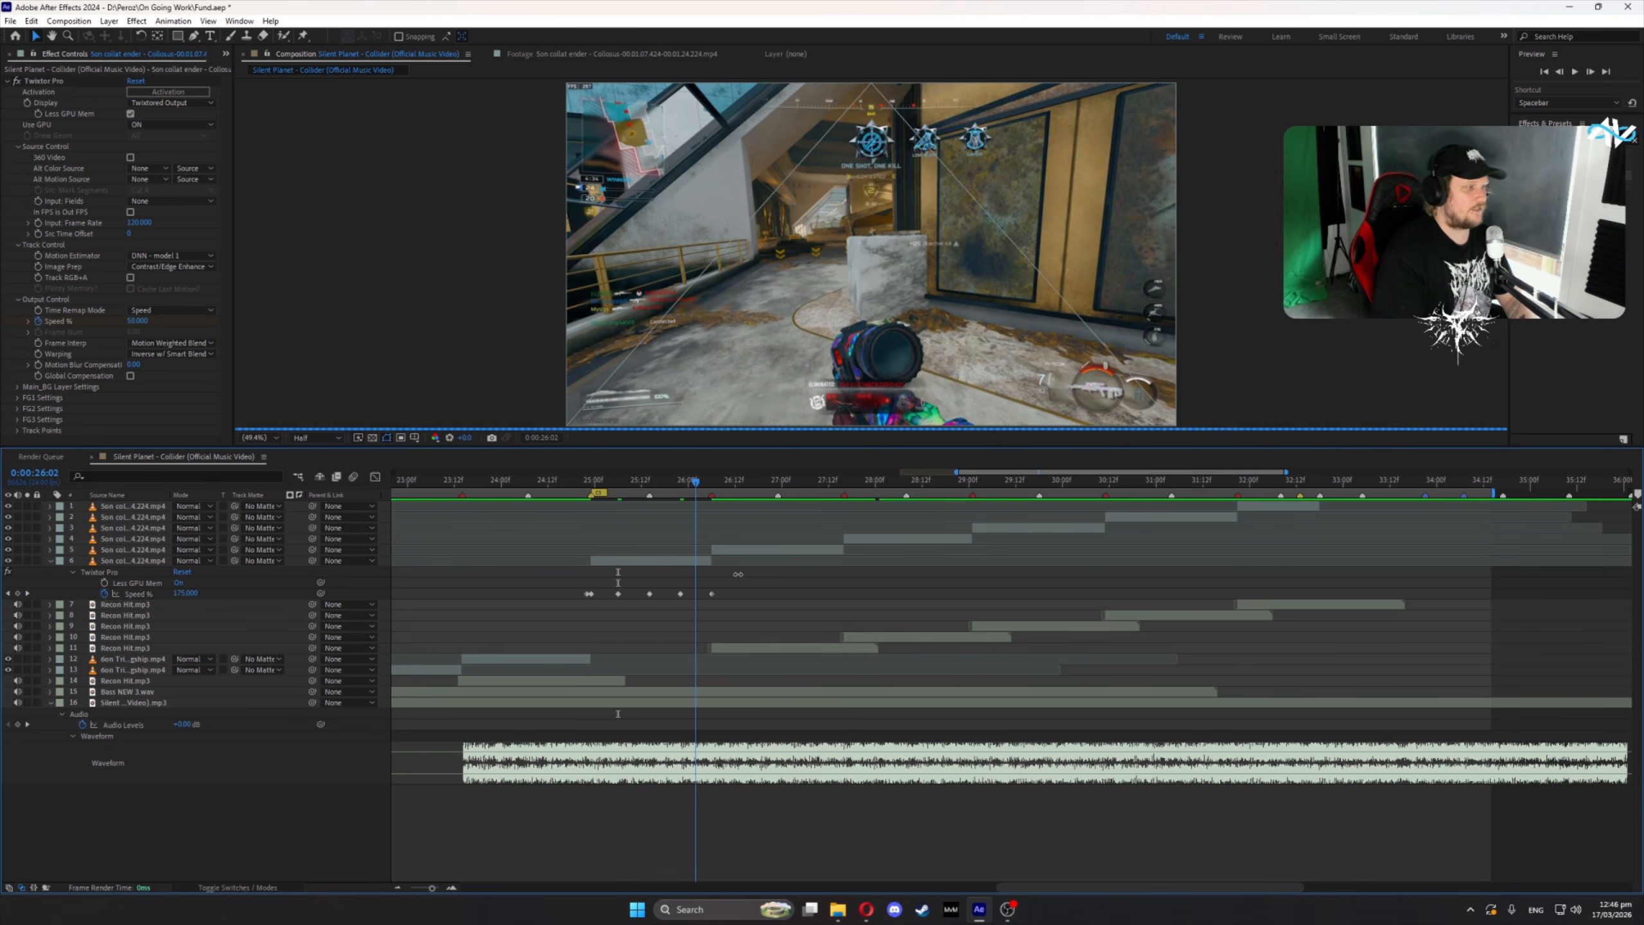
{"action": "left_click_drag", "start_coordinate": [544, 598], "coordinate": [726, 582]}
{"action": "left_click", "coordinate": [375, 477]}
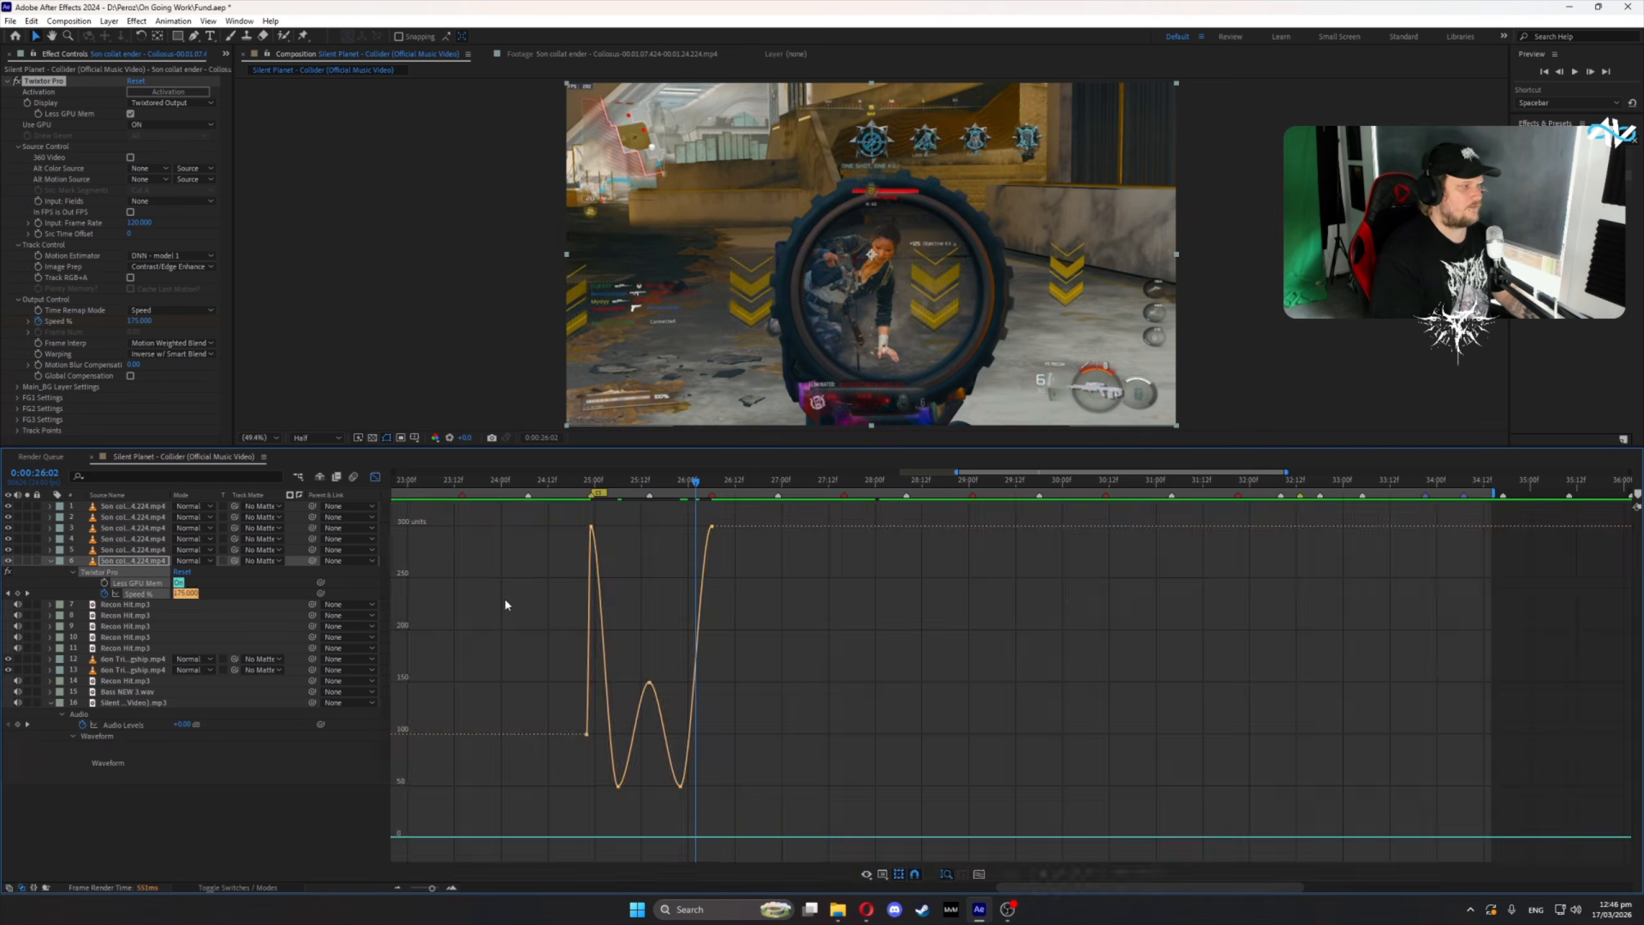
{"action": "left_click_drag", "start_coordinate": [587, 807], "coordinate": [586, 808]}
{"action": "key", "text": "F9"}
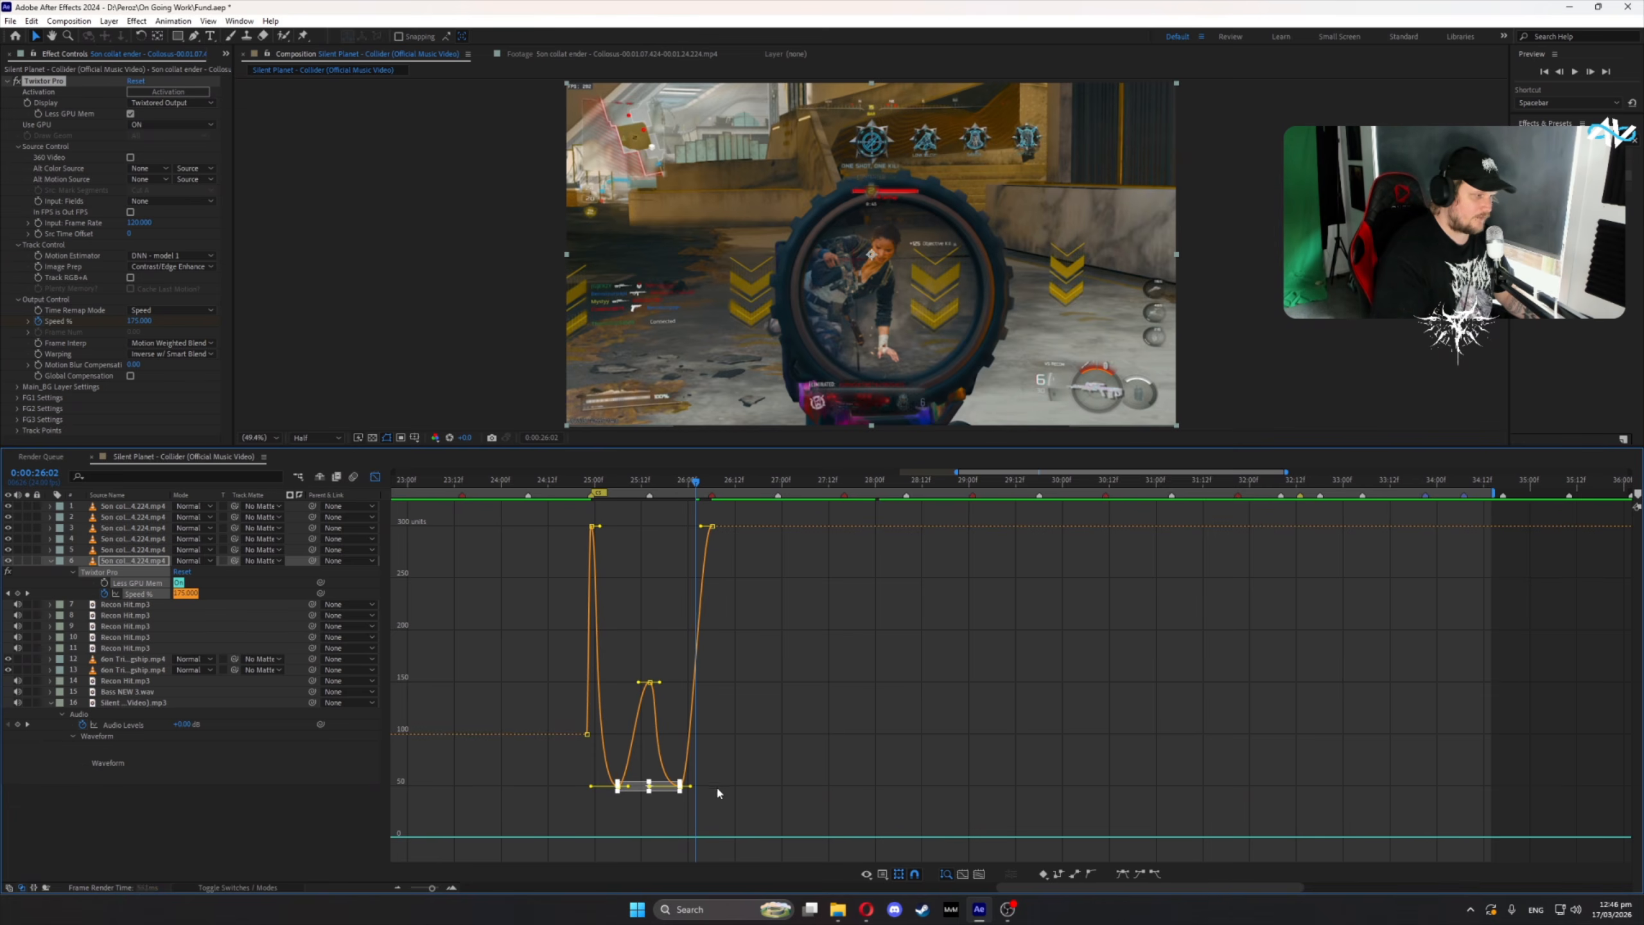
- Set the layer 6 clip's middle Speed % keyframe at 0:00:25:14 to 200
{"action": "mouse_move", "coordinate": [681, 486]}
{"action": "left_mouse_down"}
{"action": "mouse_move", "coordinate": [600, 489]}
{"action": "mouse_move", "coordinate": [668, 511]}
{"action": "left_mouse_up"}
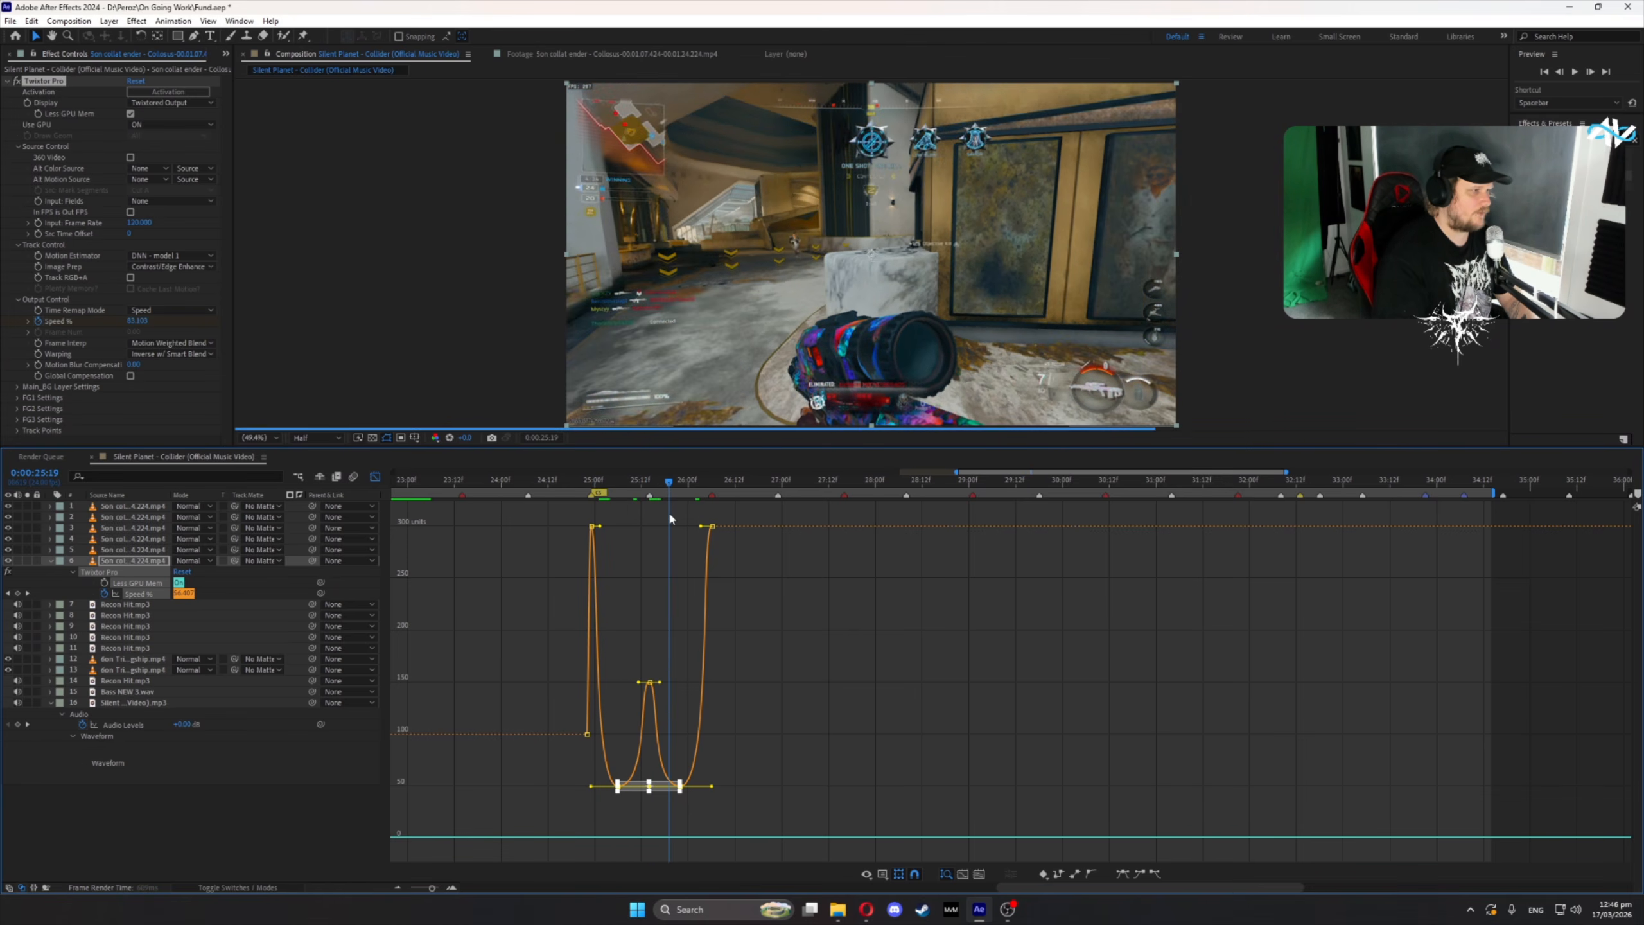
{"action": "key", "text": "j"}
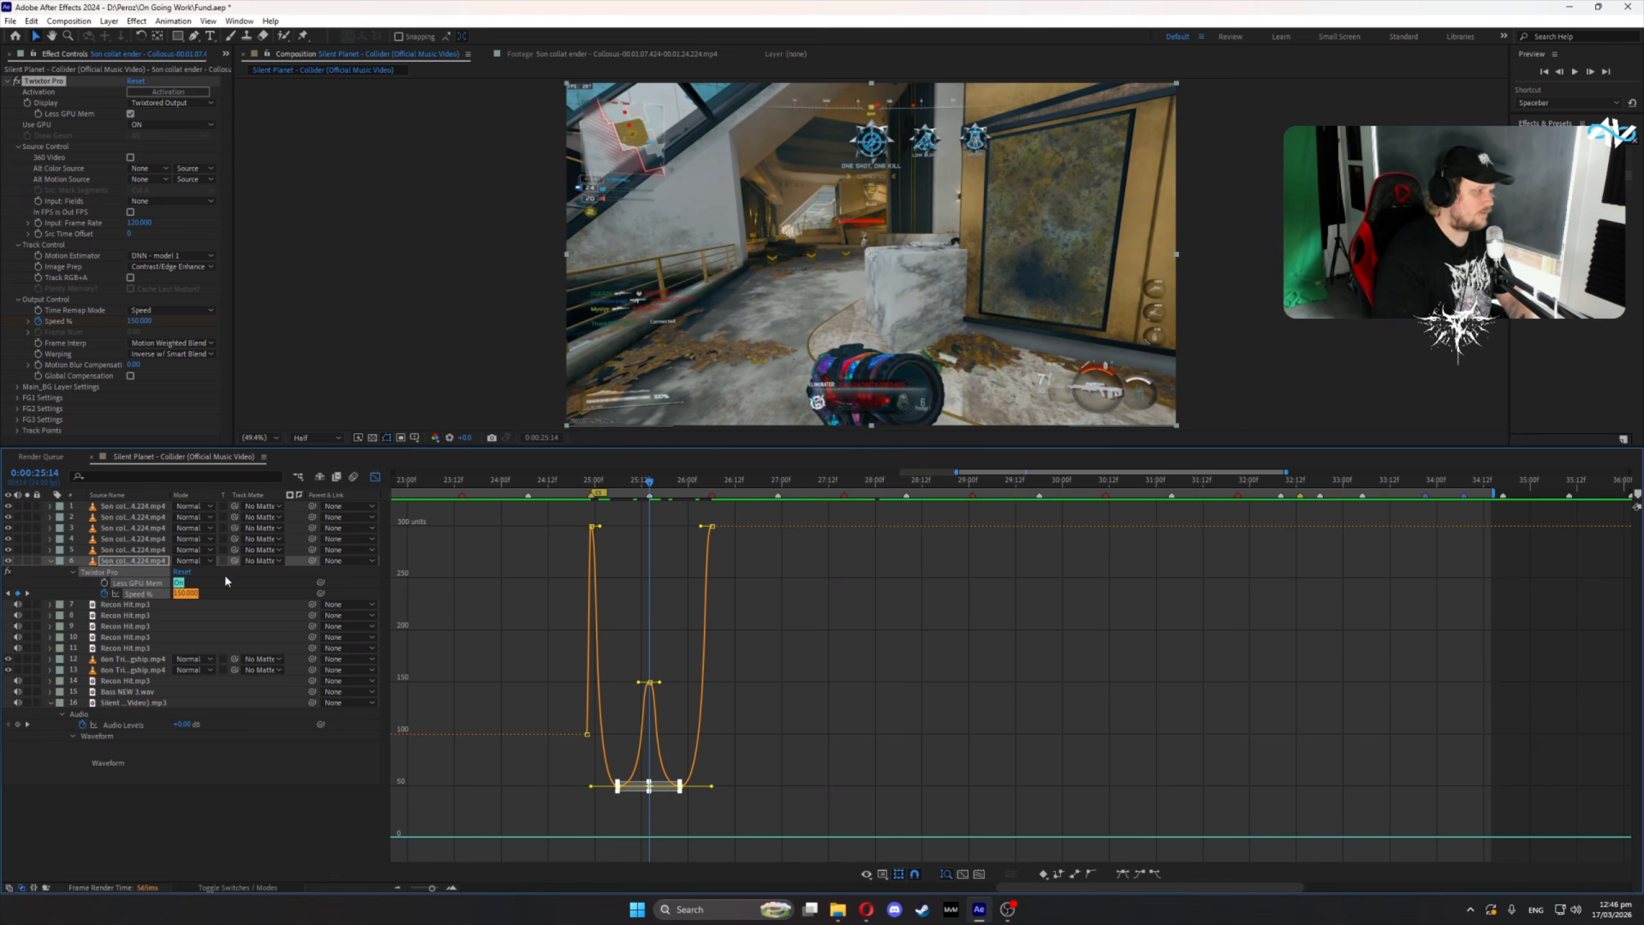
{"action": "left_click", "coordinate": [467, 579]}
{"action": "left_click_drag", "start_coordinate": [650, 497], "coordinate": [690, 528]}
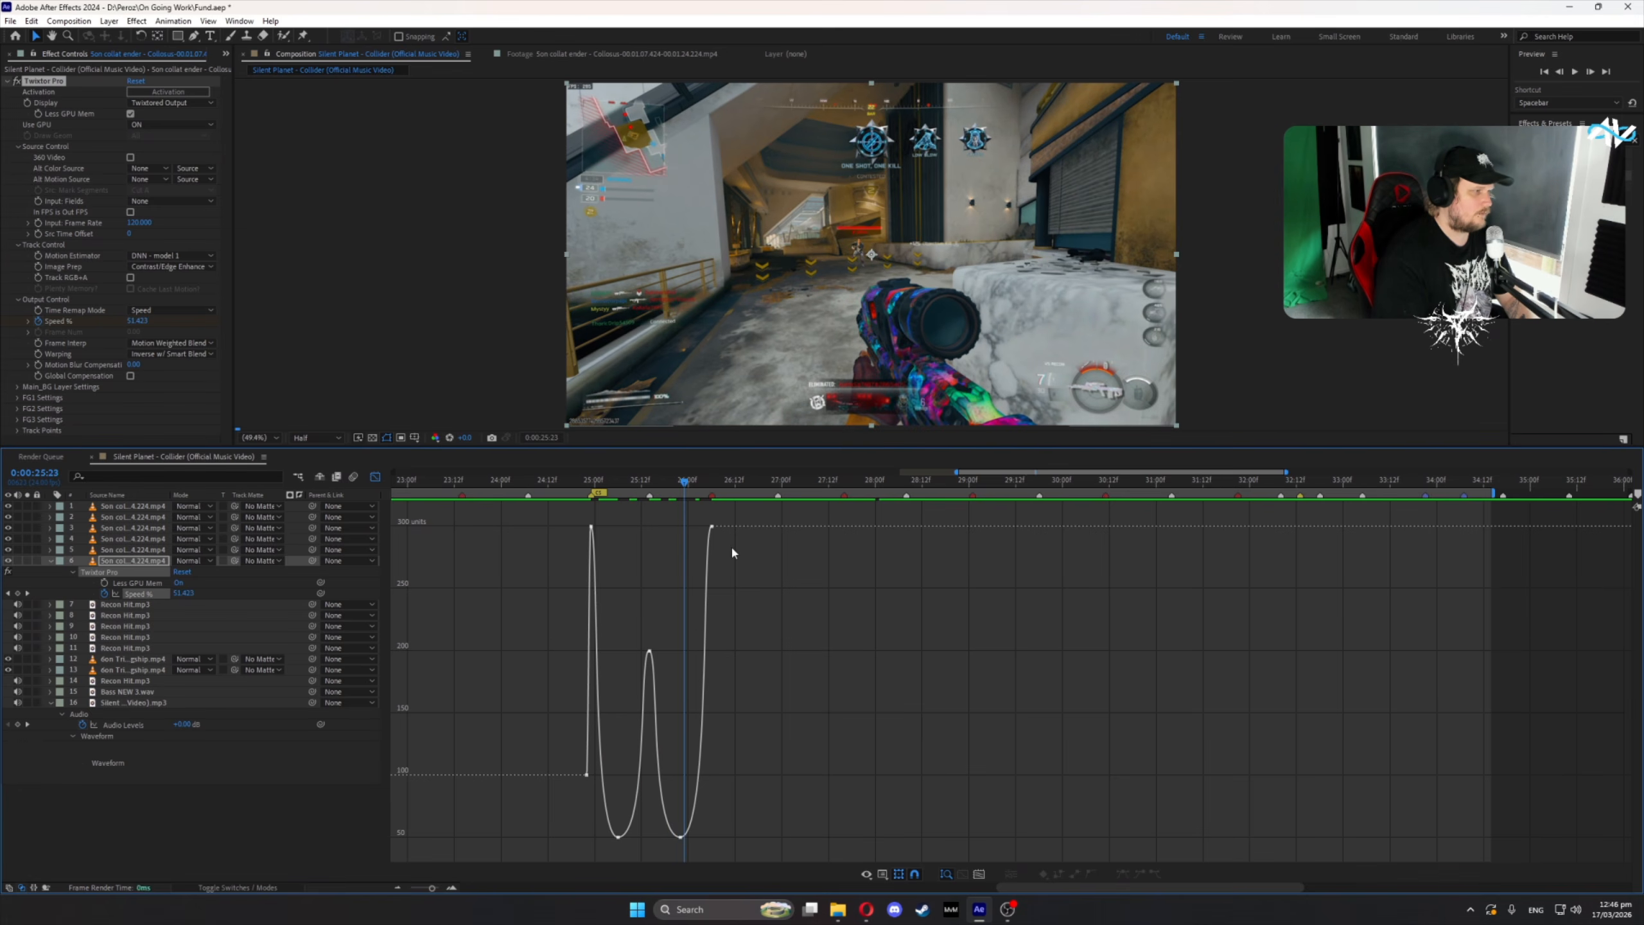
- Check the ramp out of the layer 6 clip frame by frame and set its Speed % keyframe at 0:00:25:22 to 40
{"action": "key", "text": "Page_Down"}
{"action": "key", "text": "Page_Down"}
{"action": "key", "text": "Page_Down"}
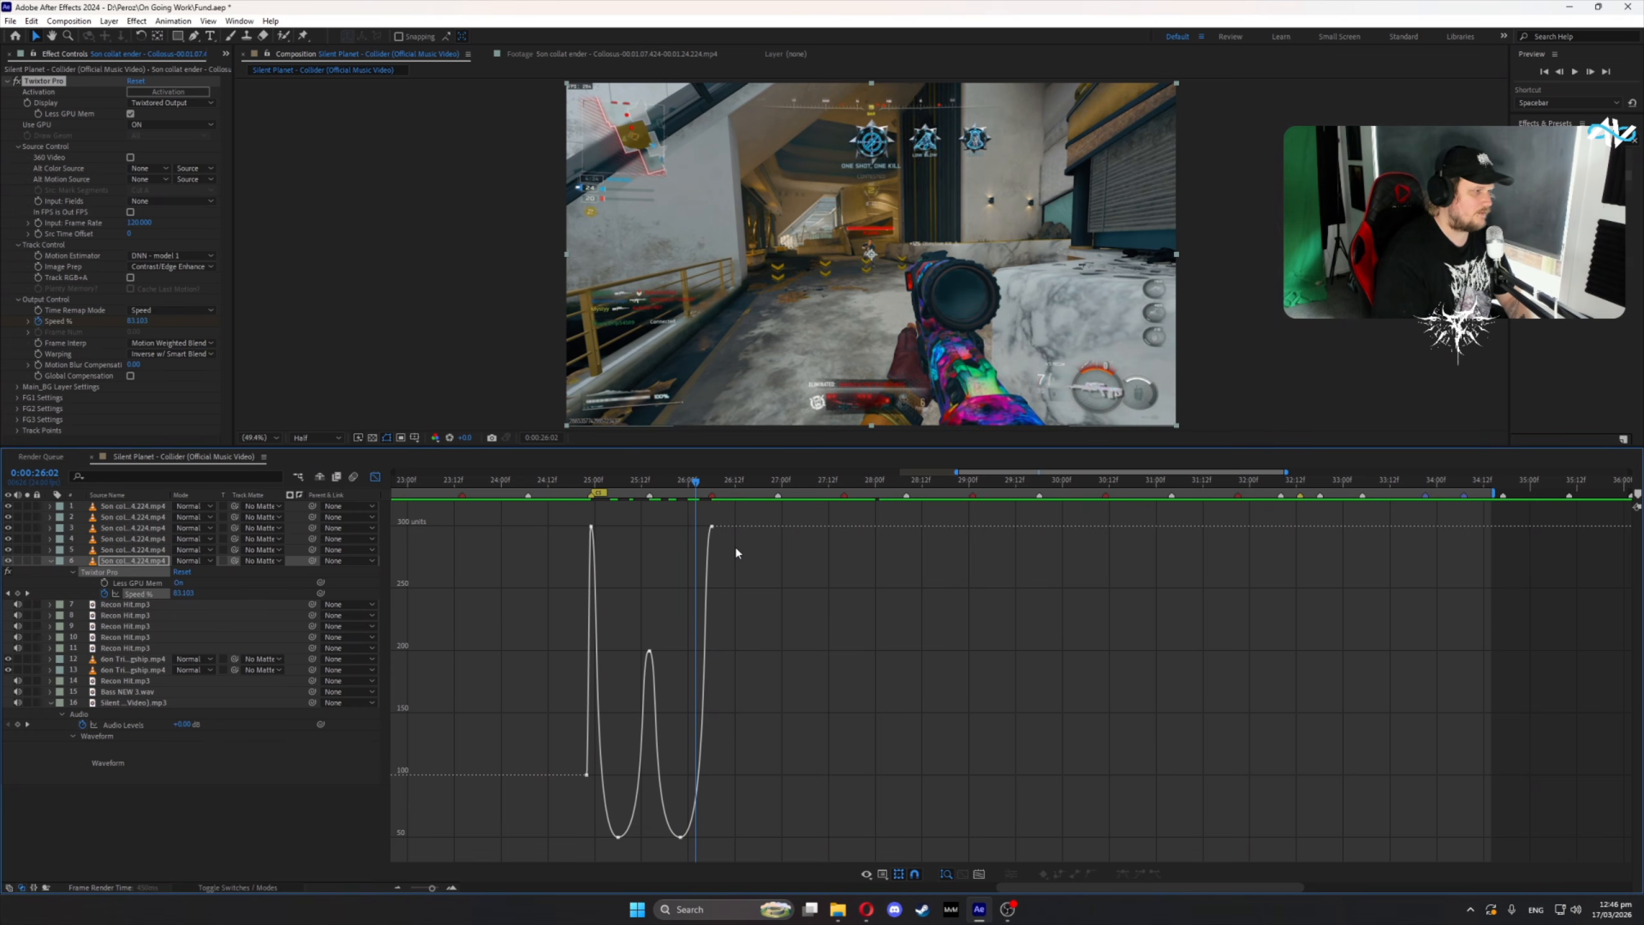
{"action": "key", "text": "Page_Down"}
{"action": "key", "text": "Page_Down"}
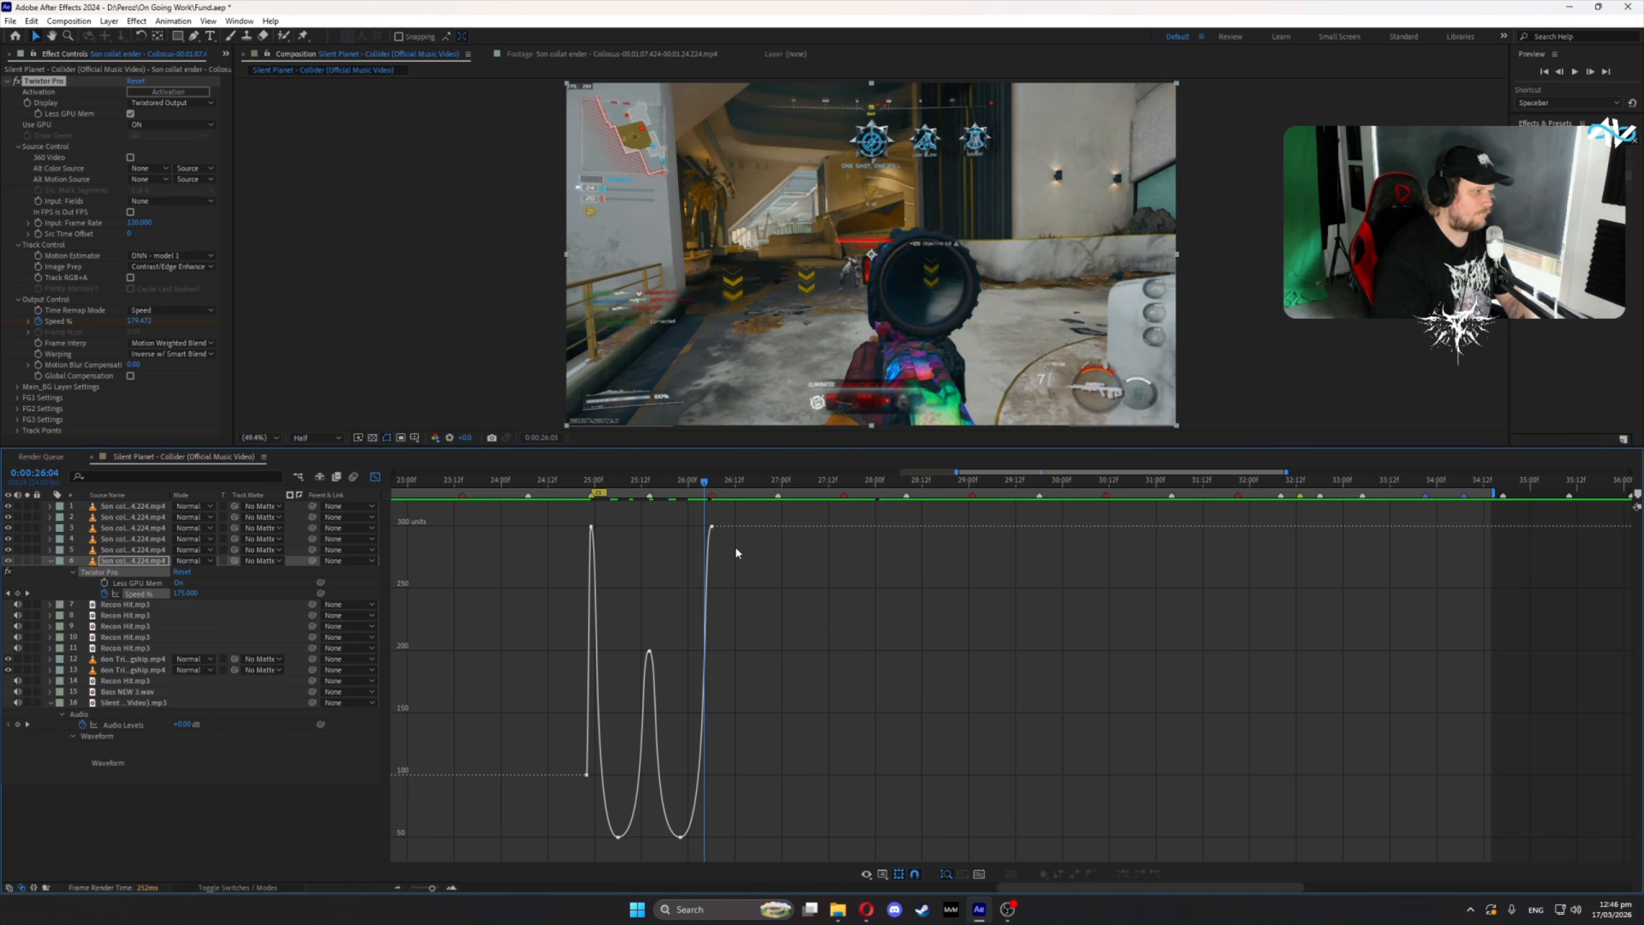
{"action": "key", "text": "Page_Down"}
{"action": "left_click_drag", "start_coordinate": [693, 487], "coordinate": [681, 487]}
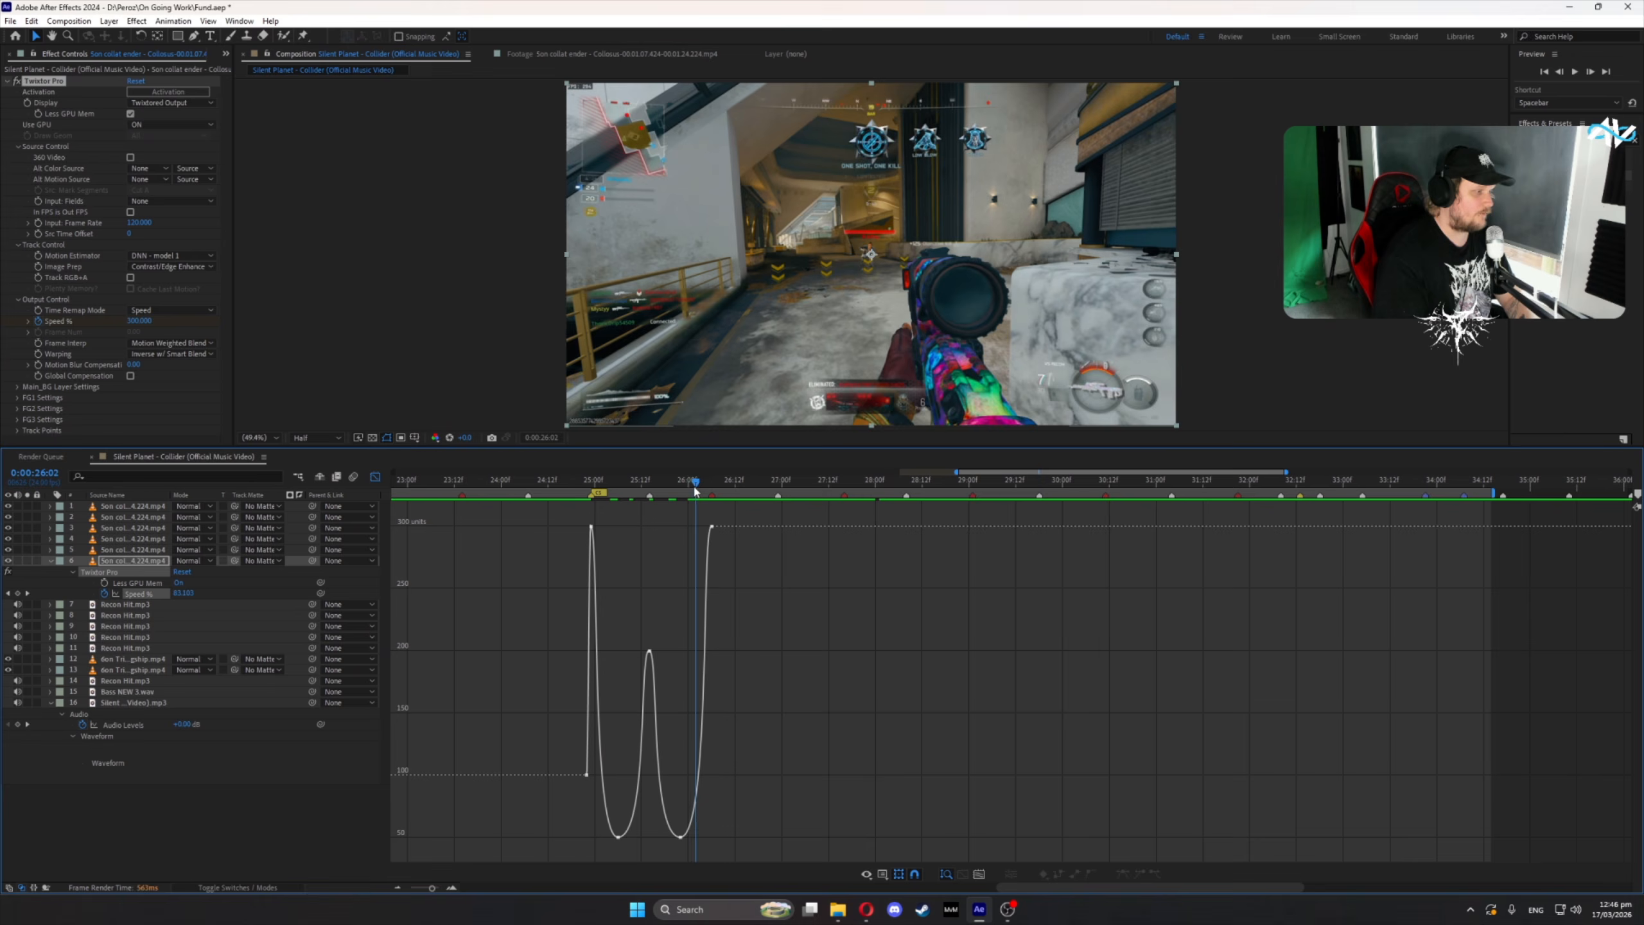
{"action": "type", "text": "40"}
{"action": "key", "text": "Return"}
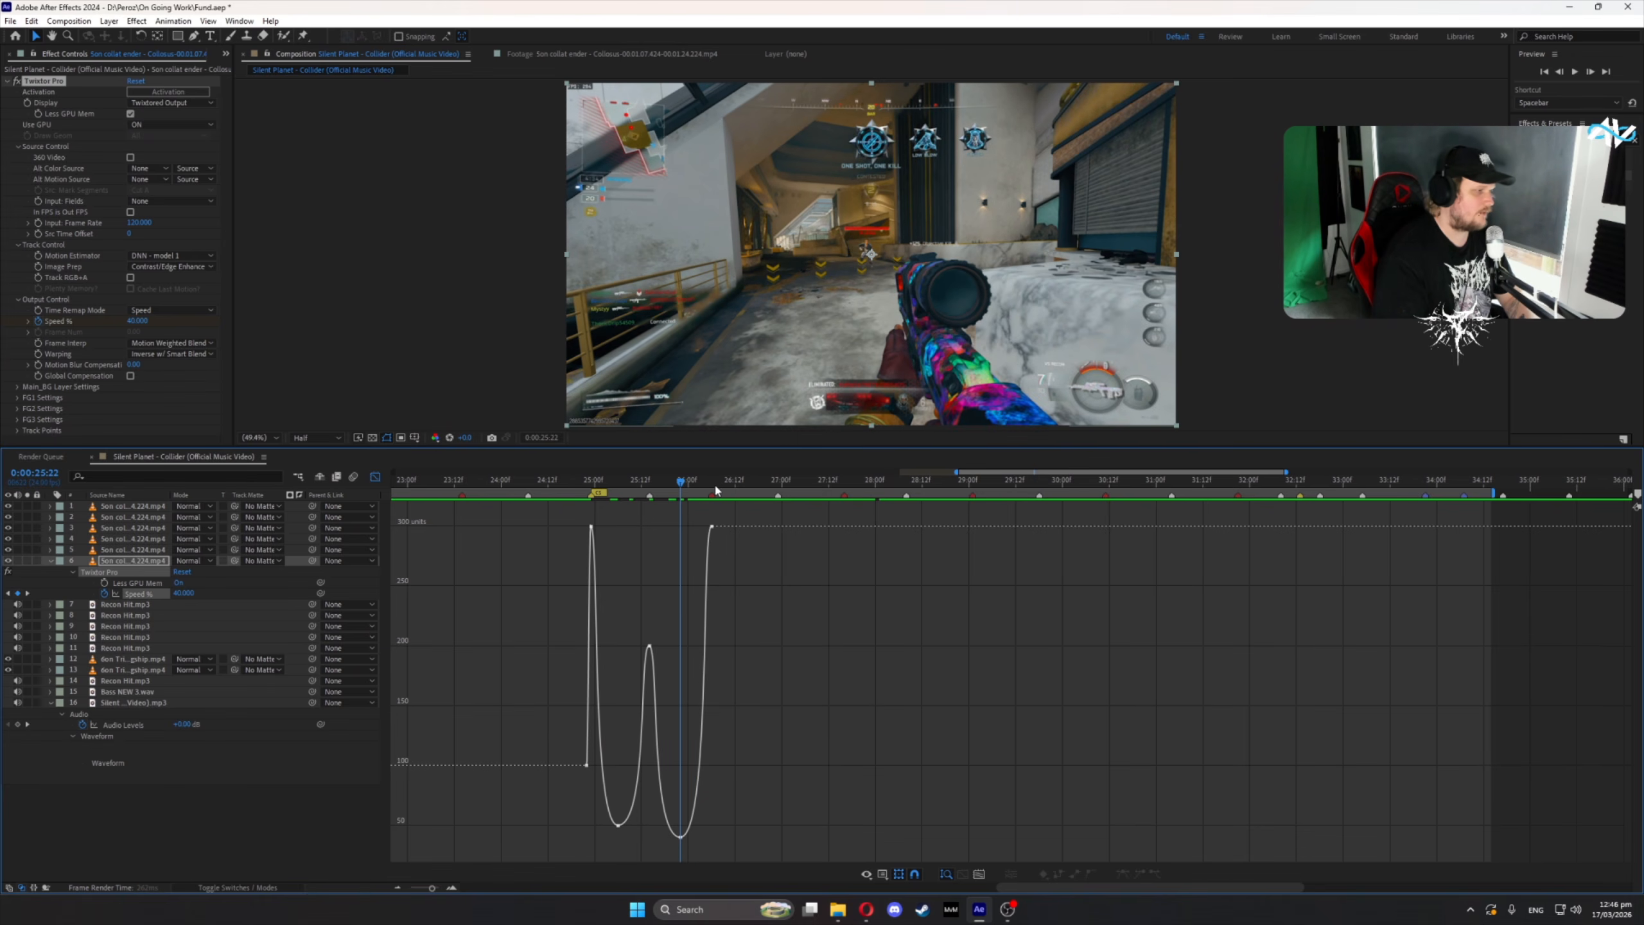
- Set the layer 6 clip's final Speed % keyframe at 0:00:26:06 to 350 and preview the ramp
{"action": "left_click", "coordinate": [700, 485]}
{"action": "left_click_drag", "start_coordinate": [700, 489], "coordinate": [712, 485]}
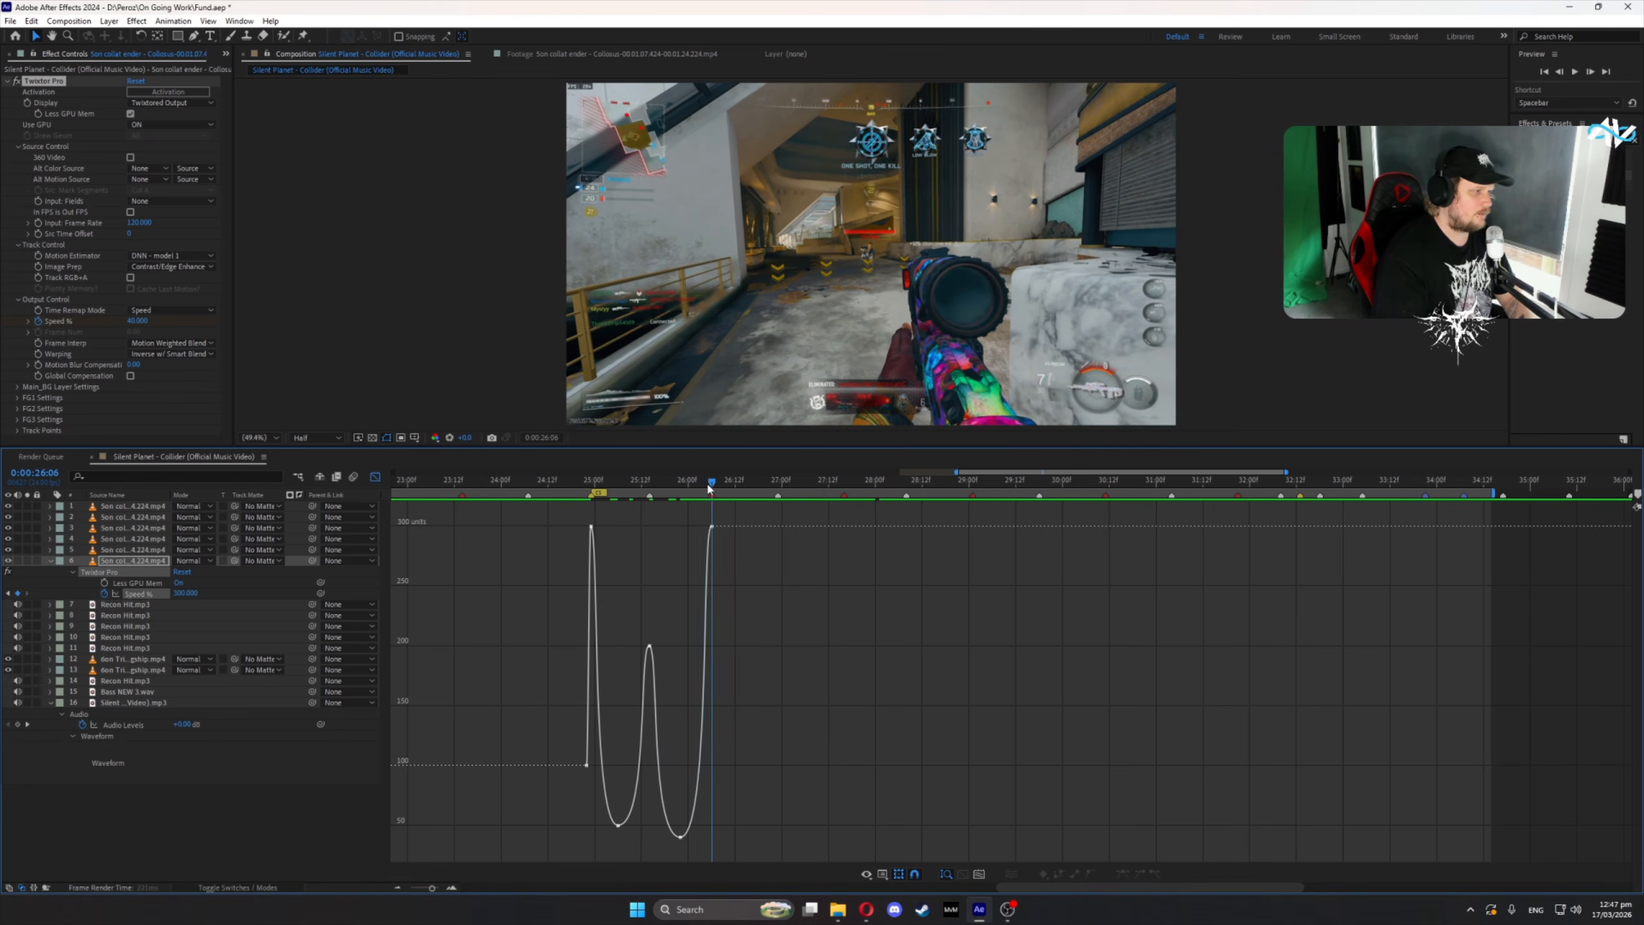
{"action": "left_click", "coordinate": [187, 594]}
{"action": "key", "text": "Return"}
{"action": "mouse_move", "coordinate": [677, 486]}
{"action": "left_mouse_down"}
{"action": "mouse_move", "coordinate": [654, 489]}
{"action": "mouse_move", "coordinate": [673, 488]}
{"action": "left_mouse_up"}
{"action": "key", "text": "space"}
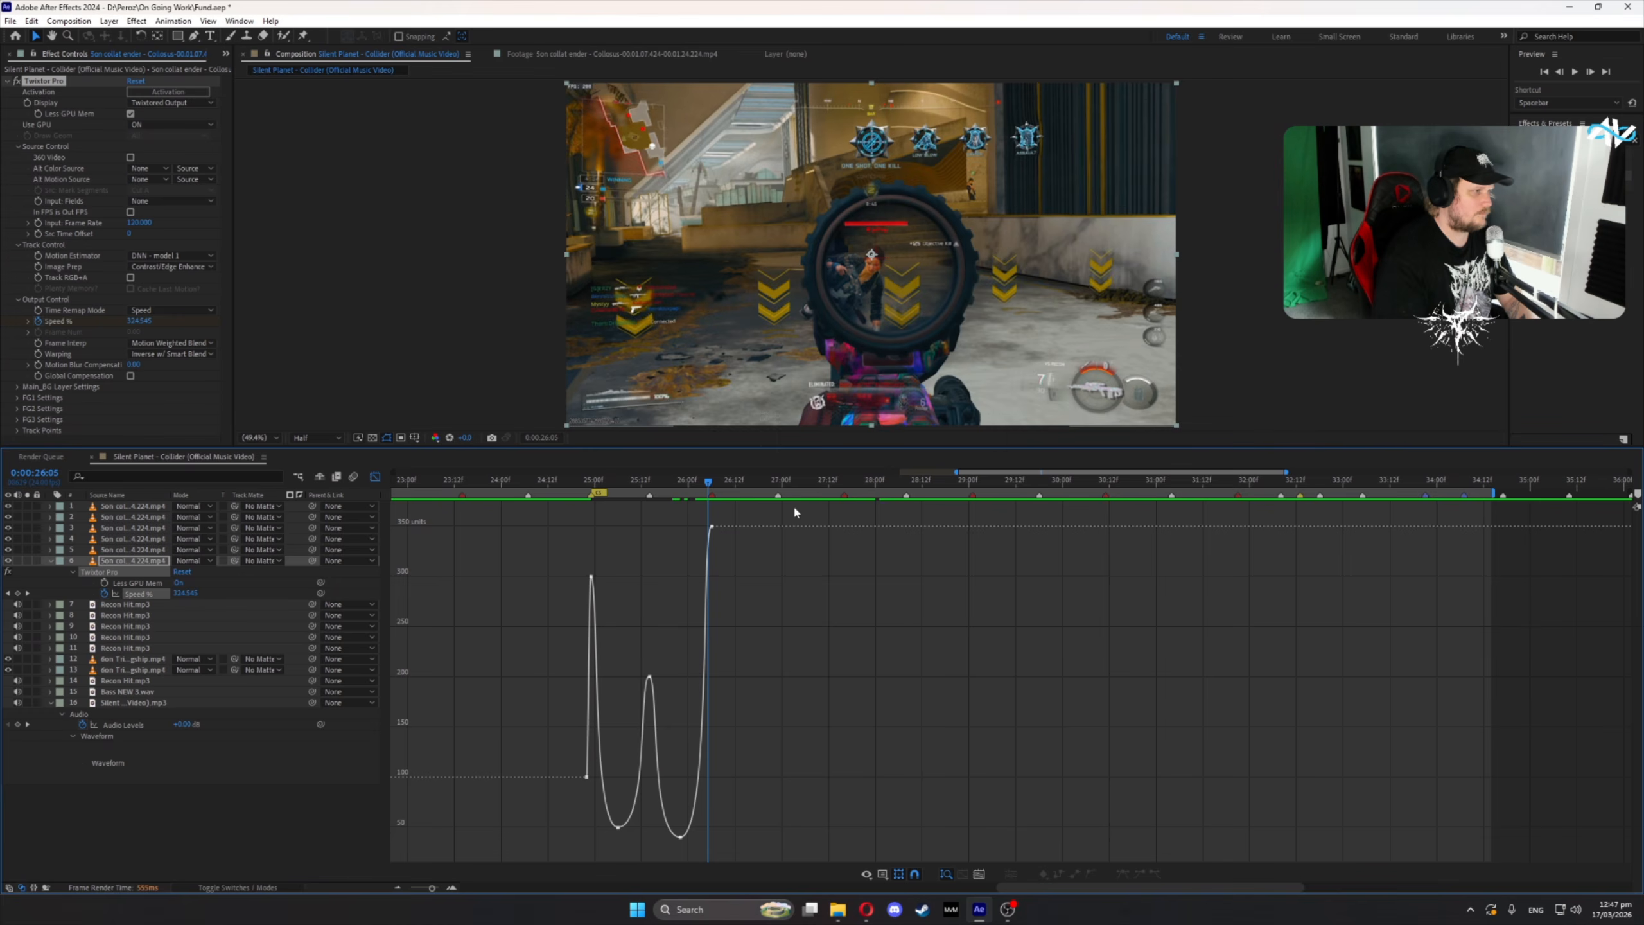
- Apply Twixtor Pro to the layer 5 clip with Contrast/Edge Enhance image prep and Motion Weighted Blend frame interpolation
{"action": "left_click", "coordinate": [376, 478]}
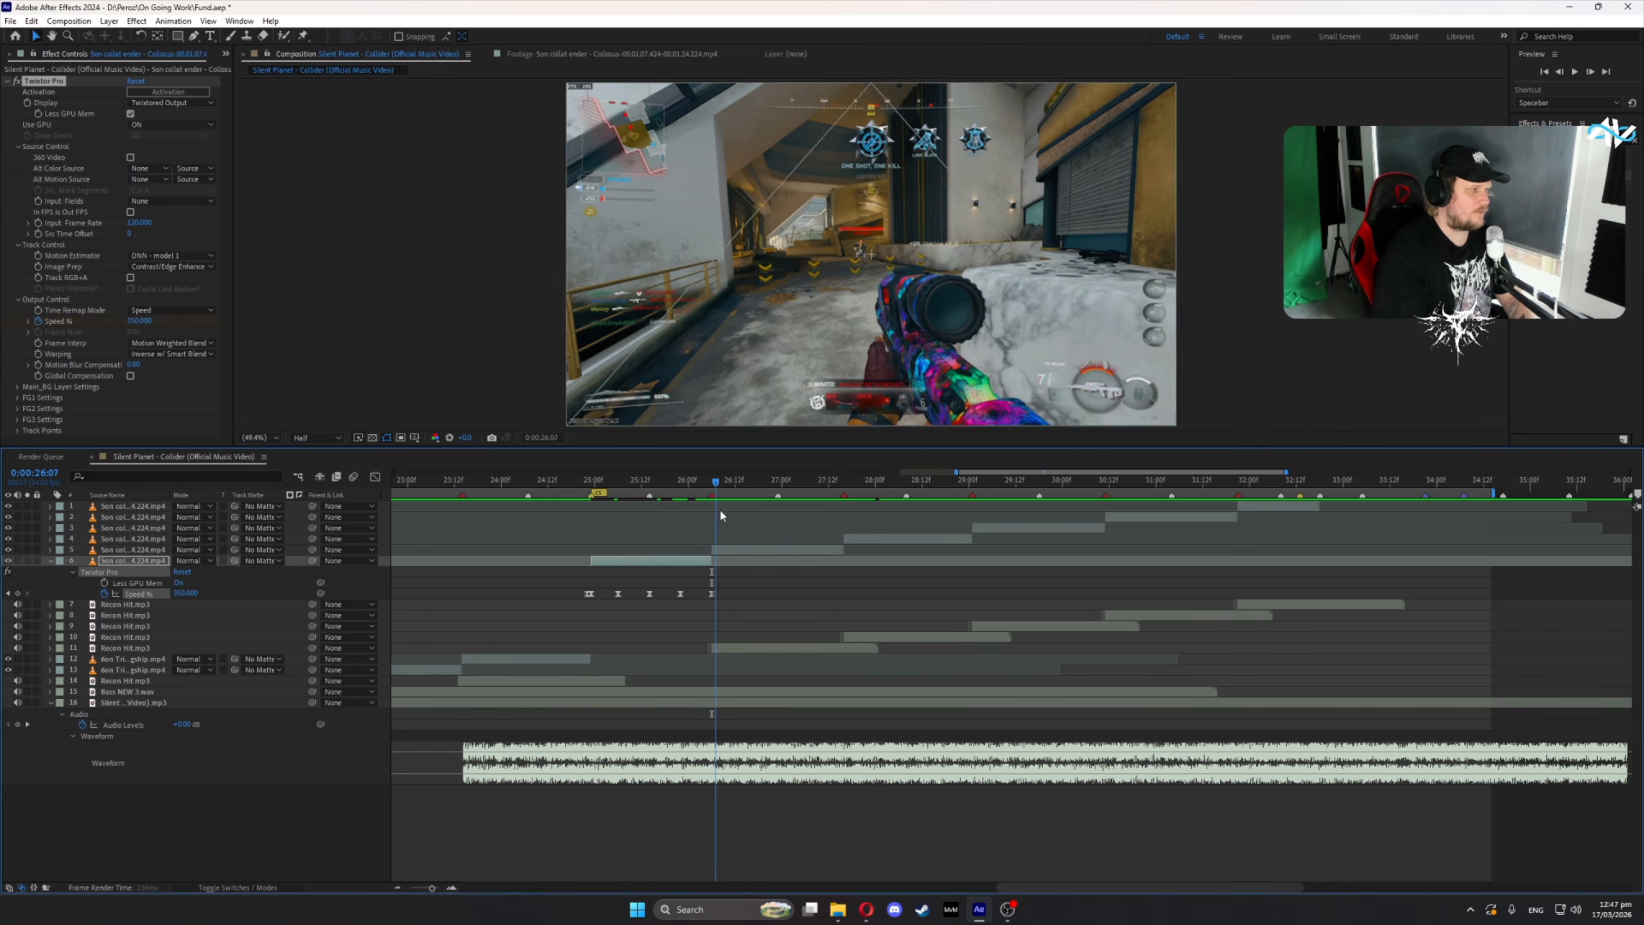
{"action": "left_click", "coordinate": [751, 550]}
{"action": "left_click_drag", "start_coordinate": [1560, 175], "coordinate": [727, 550]}
{"action": "left_click", "coordinate": [146, 266]}
{"action": "left_click", "coordinate": [155, 294]}
{"action": "left_click", "coordinate": [155, 343]}
{"action": "left_click", "coordinate": [159, 385]}
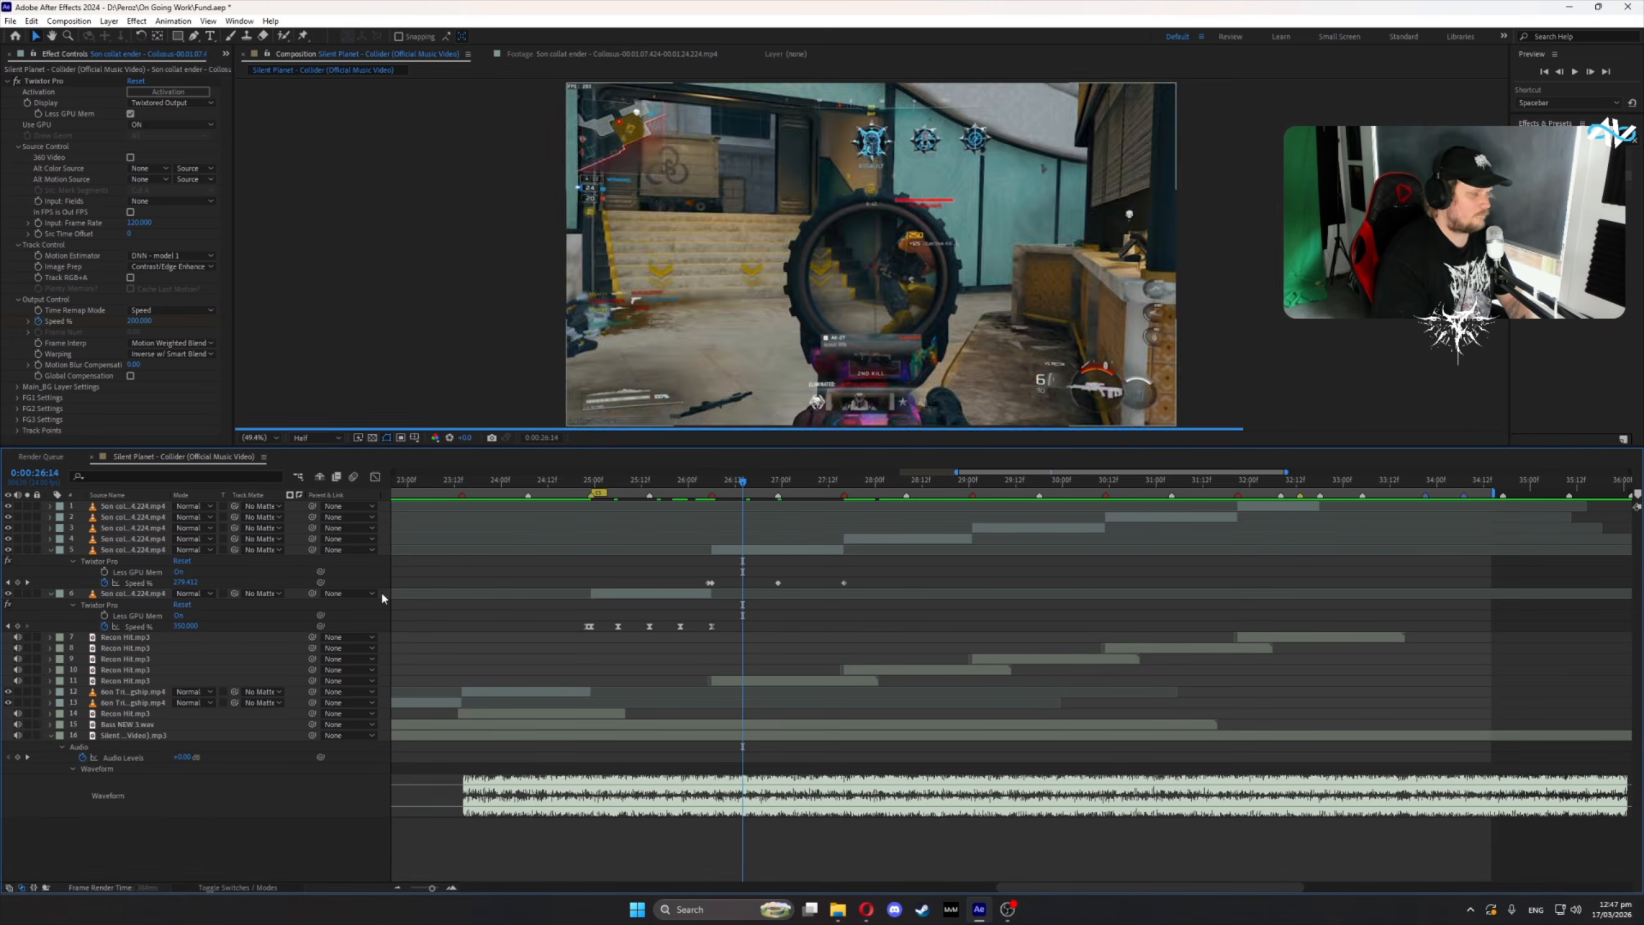
- Keyframe the layer 5 clip's Speed % at 50 at 0:00:26:14 and again between its middle and final keyframes
{"action": "left_click", "coordinate": [185, 582]}
{"action": "type", "text": "50"}
{"action": "left_click", "coordinate": [814, 483]}
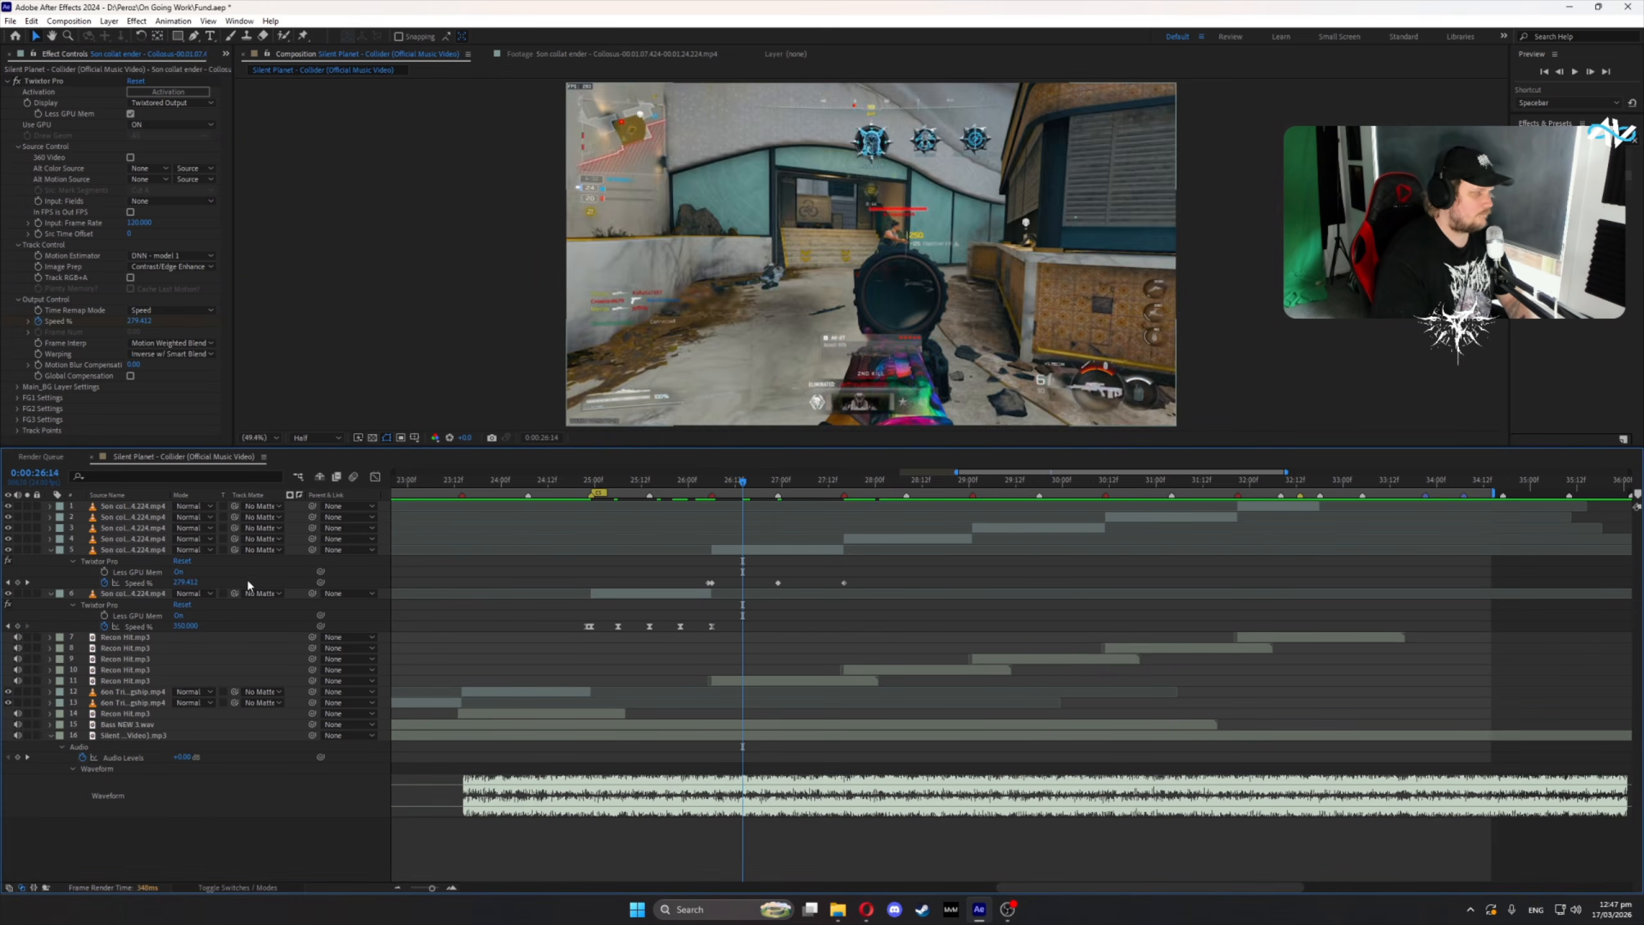
{"action": "left_click", "coordinate": [185, 583]}
{"action": "type", "text": "50"}
- Ease all Speed % keyframes of the layer 5 clip in the graph editor and scrub through the resulting ramp
{"action": "left_click_drag", "start_coordinate": [871, 563], "coordinate": [668, 596]}
{"action": "left_click", "coordinate": [375, 477]}
{"action": "left_click_drag", "start_coordinate": [823, 794], "coordinate": [844, 794]}
{"action": "left_click_drag", "start_coordinate": [716, 481], "coordinate": [748, 512]}
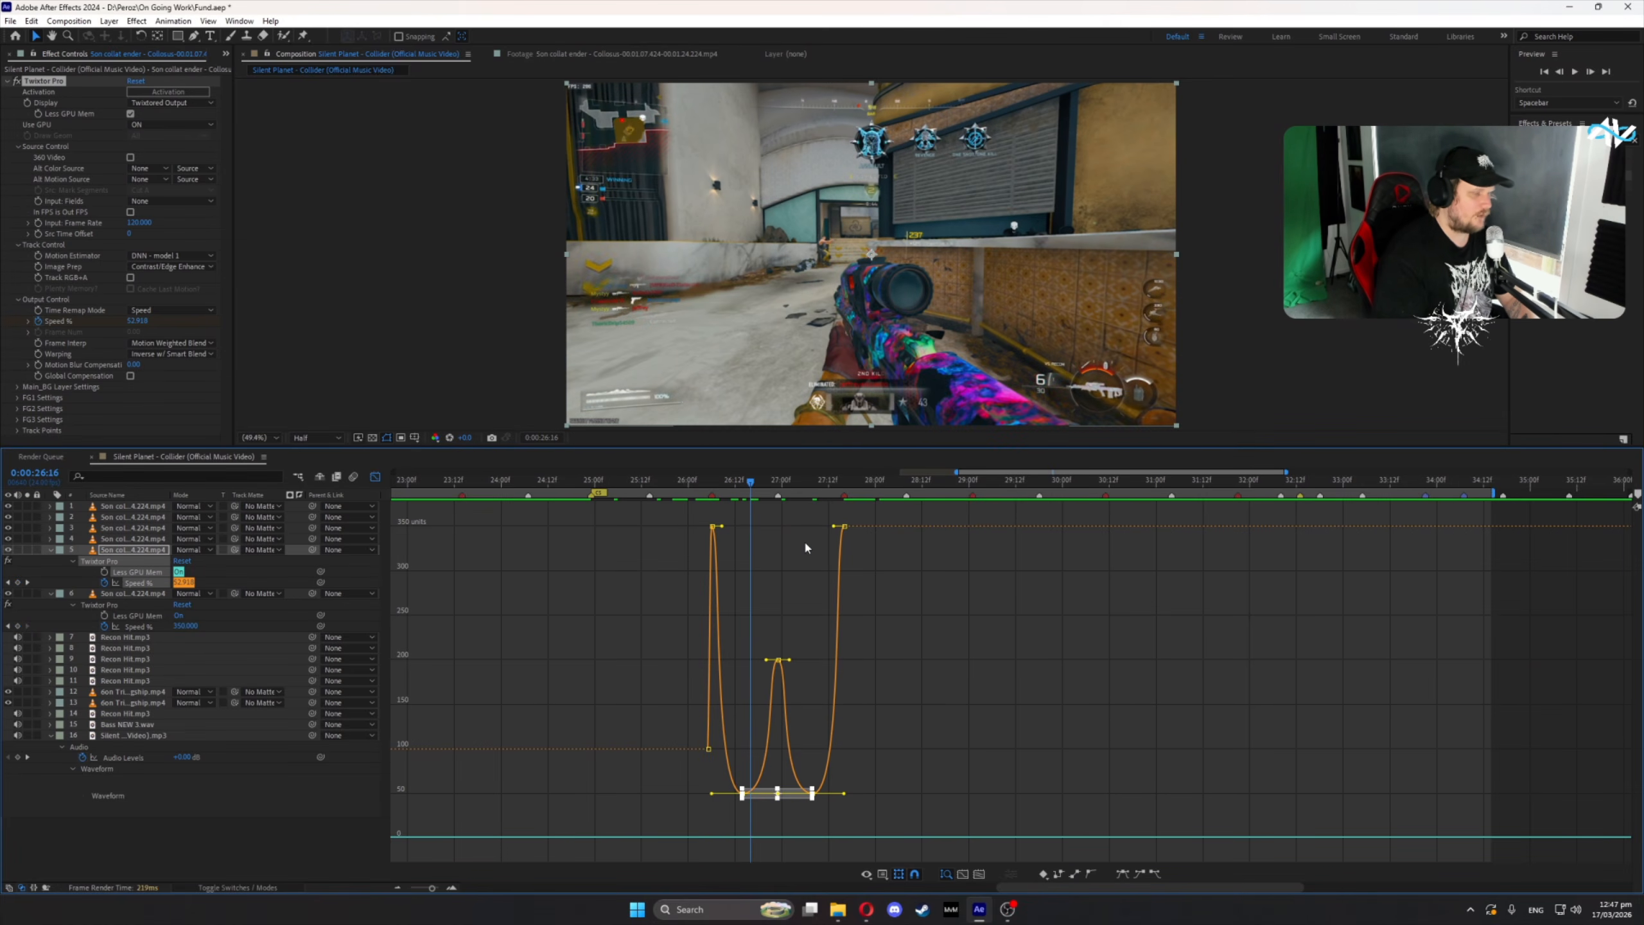
{"action": "left_click_drag", "start_coordinate": [751, 482], "coordinate": [794, 498]}
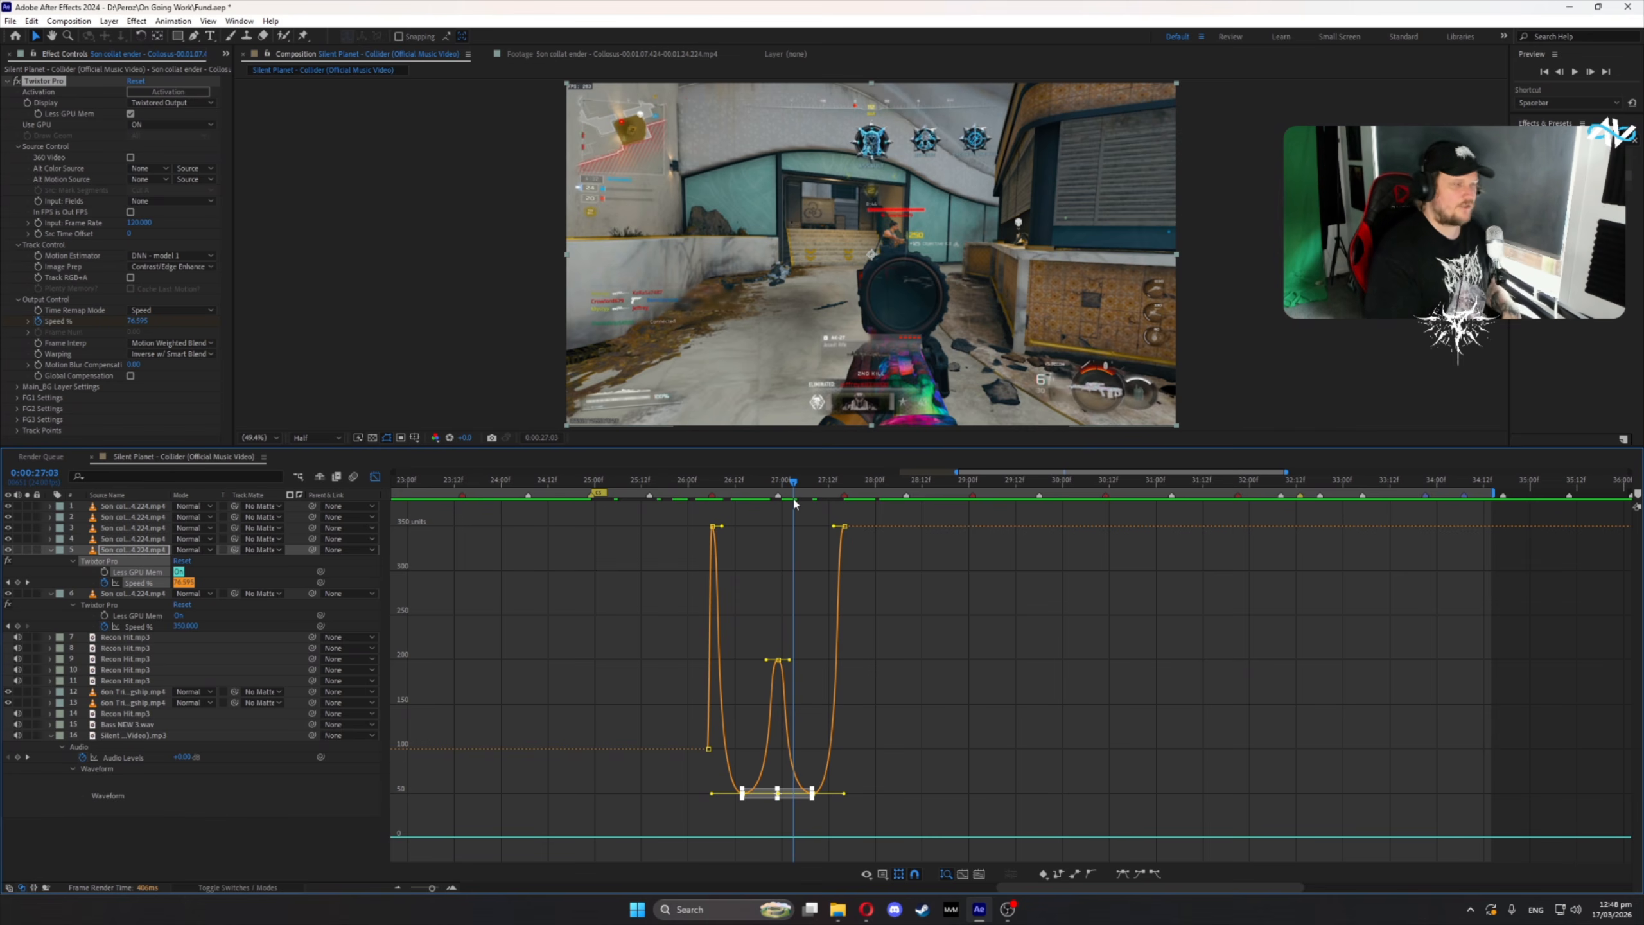
- Pull in the curve handles of the layer 5 clip's middle Speed % keyframe to sharpen the peak
{"action": "mouse_move", "coordinate": [794, 480]}
{"action": "left_mouse_down"}
{"action": "mouse_move", "coordinate": [762, 475]}
{"action": "mouse_move", "coordinate": [778, 483]}
{"action": "left_mouse_up"}
{"action": "mouse_move", "coordinate": [802, 639]}
{"action": "left_mouse_down"}
{"action": "mouse_move", "coordinate": [753, 679]}
{"action": "mouse_move", "coordinate": [779, 664]}
{"action": "left_mouse_up"}
{"action": "left_click", "coordinate": [798, 619]}
- Set the layer 5 clip's Speed % keyframe at 0:00:27:08 to 40 and scrub through the end of the ramp
{"action": "left_click_drag", "start_coordinate": [767, 490], "coordinate": [834, 490]}
{"action": "type", "text": "40"}
{"action": "key", "text": "Return"}
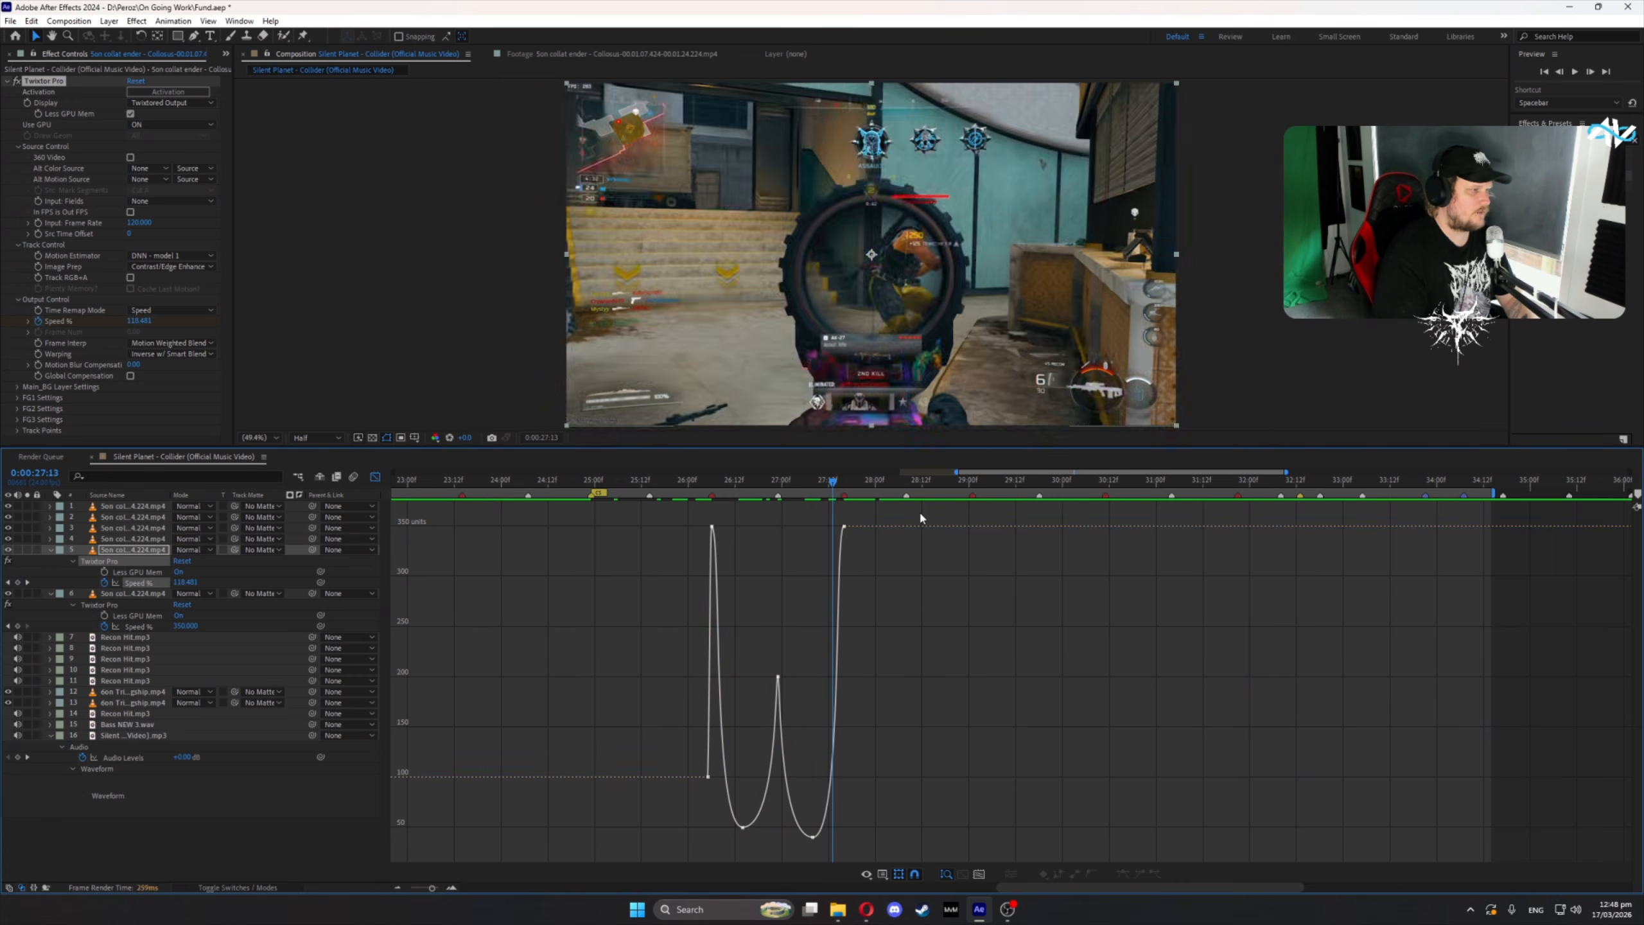
{"action": "left_click", "coordinate": [815, 488]}
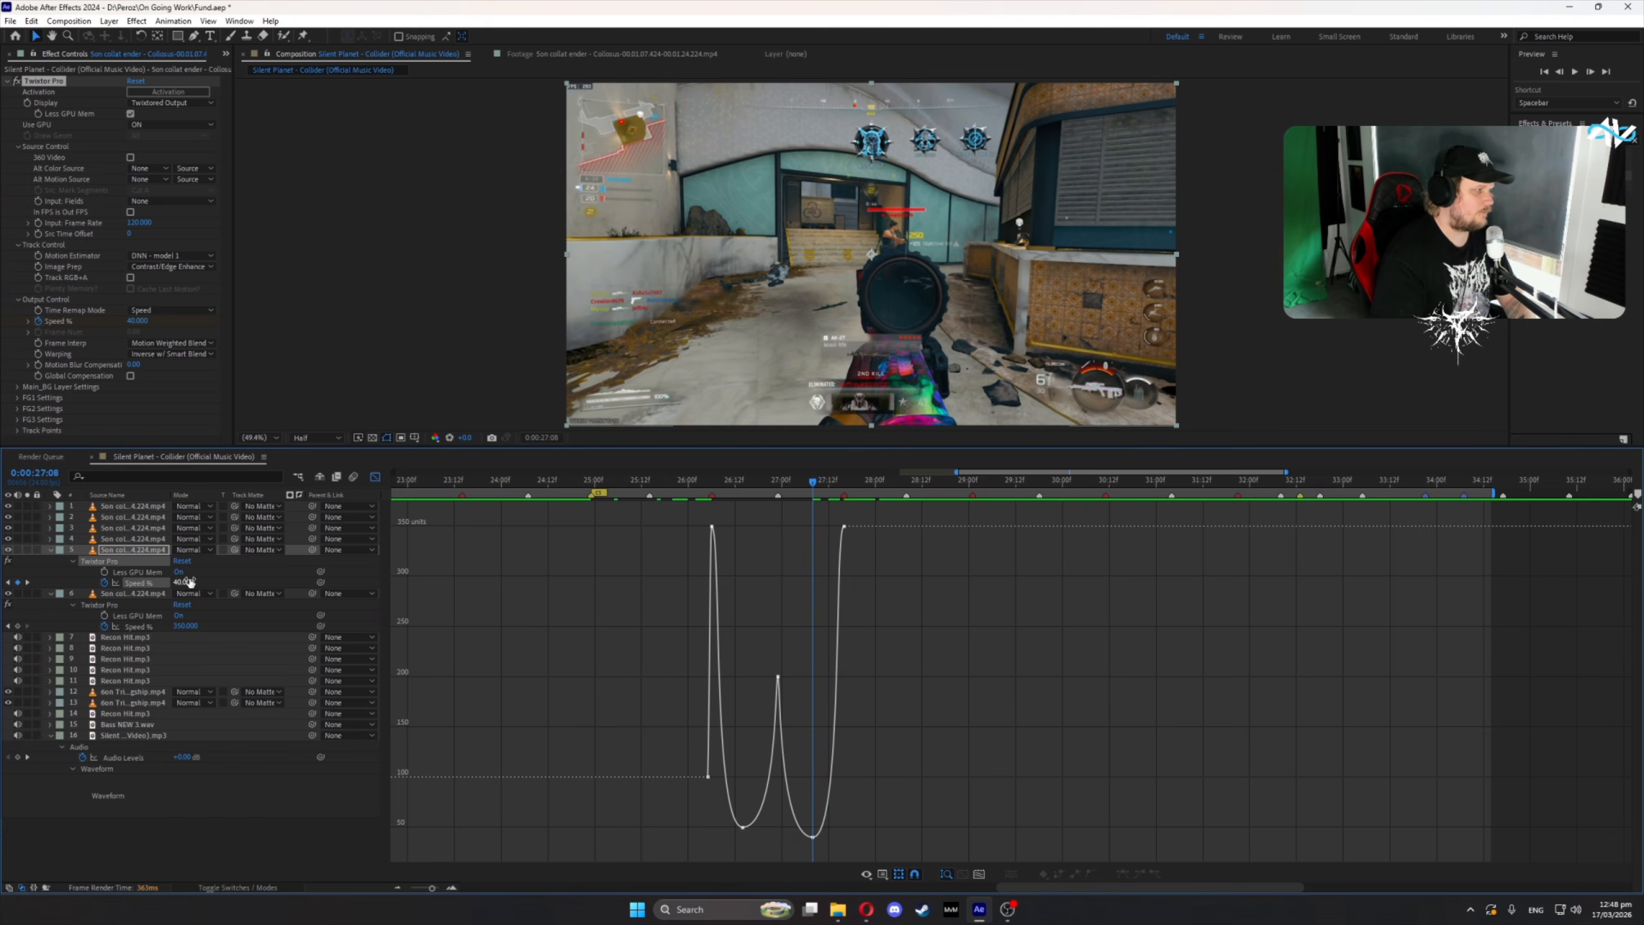
{"action": "left_click_drag", "start_coordinate": [819, 488], "coordinate": [837, 486]}
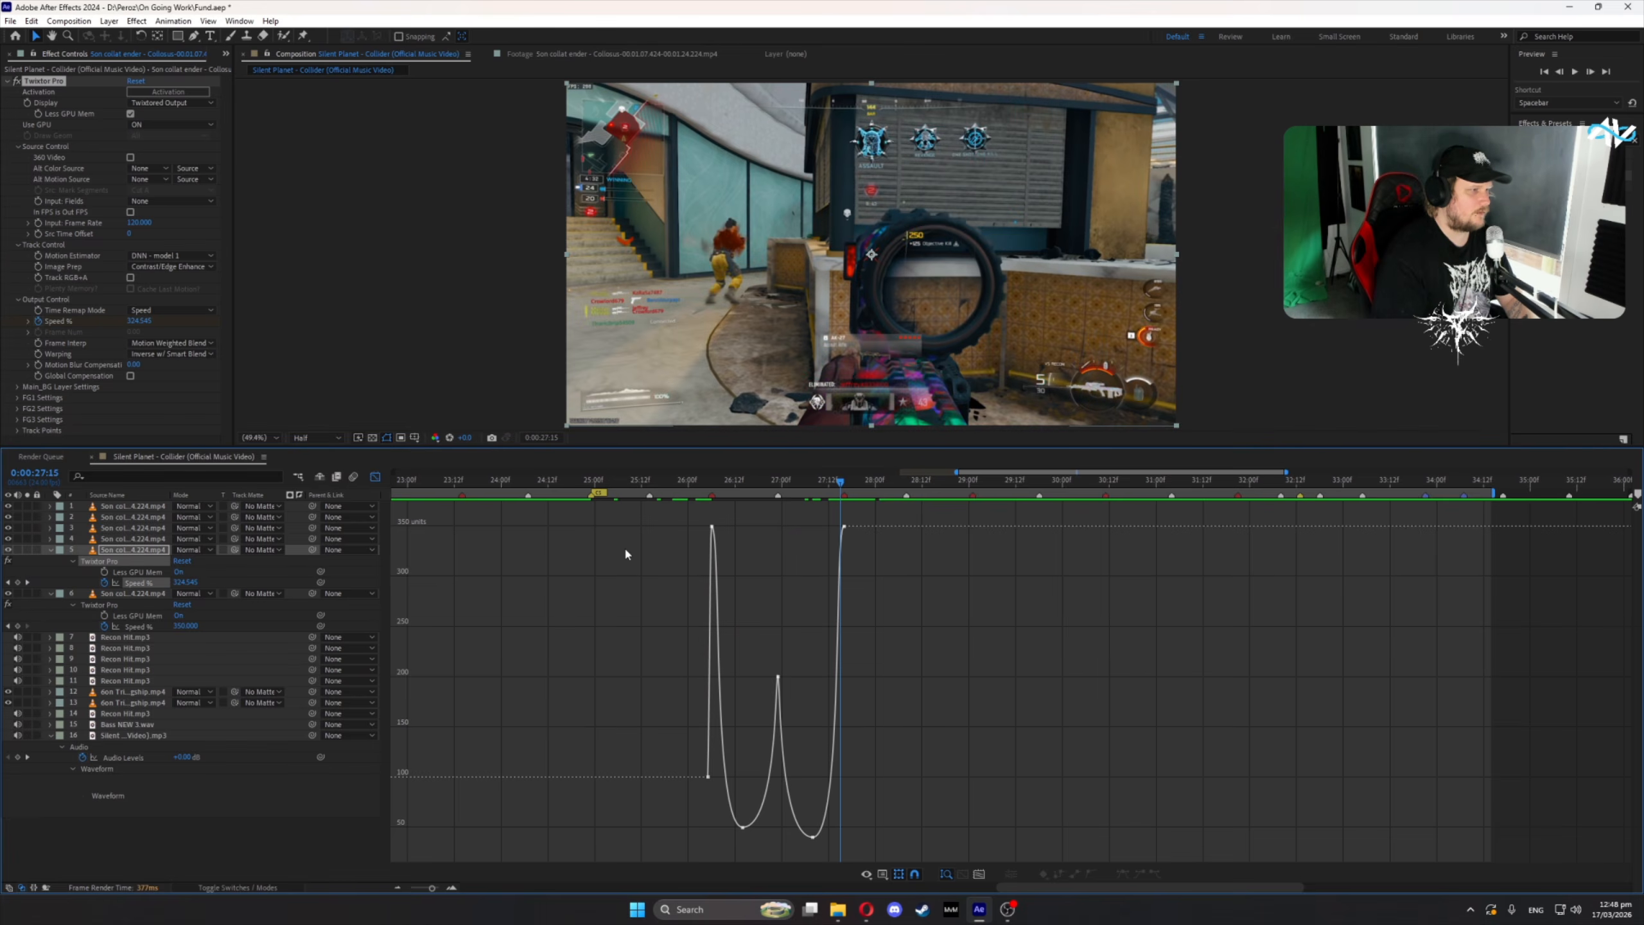
{"action": "left_click", "coordinate": [835, 487]}
{"action": "mouse_move", "coordinate": [825, 491]}
{"action": "left_mouse_down"}
{"action": "mouse_move", "coordinate": [781, 504]}
{"action": "mouse_move", "coordinate": [845, 503]}
{"action": "left_mouse_up"}
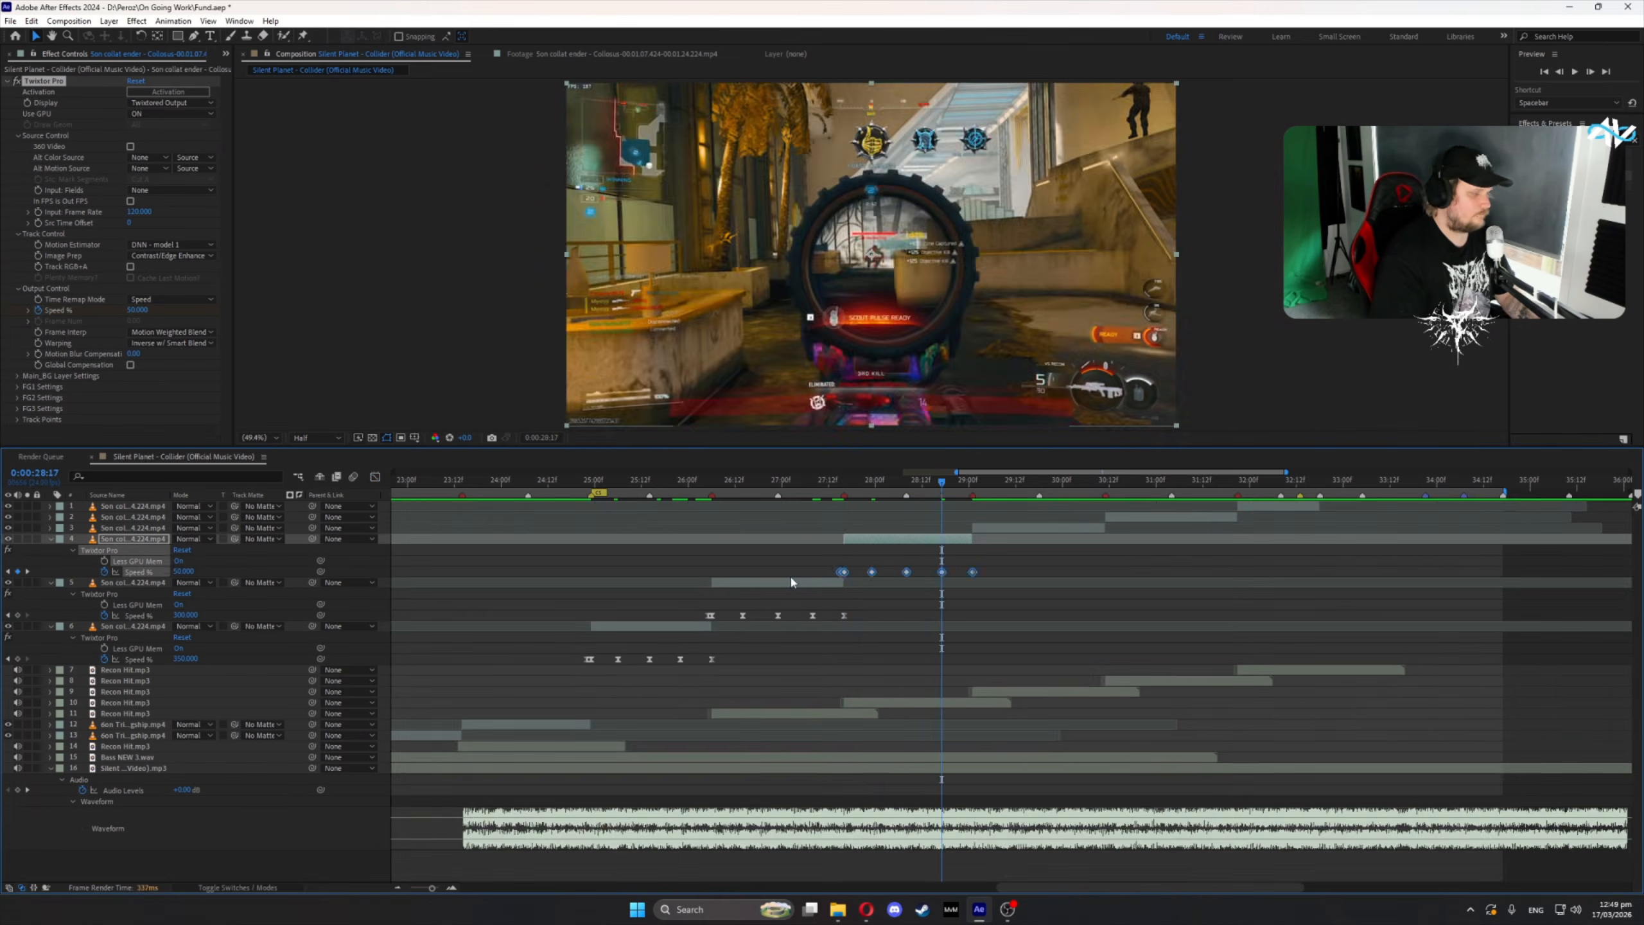
- Ease the Speed % keyframes of the clips on layers 4 and 3, and adjust the layer 2 clip's speed at its middle peak
{"action": "key", "text": "shift+F3"}
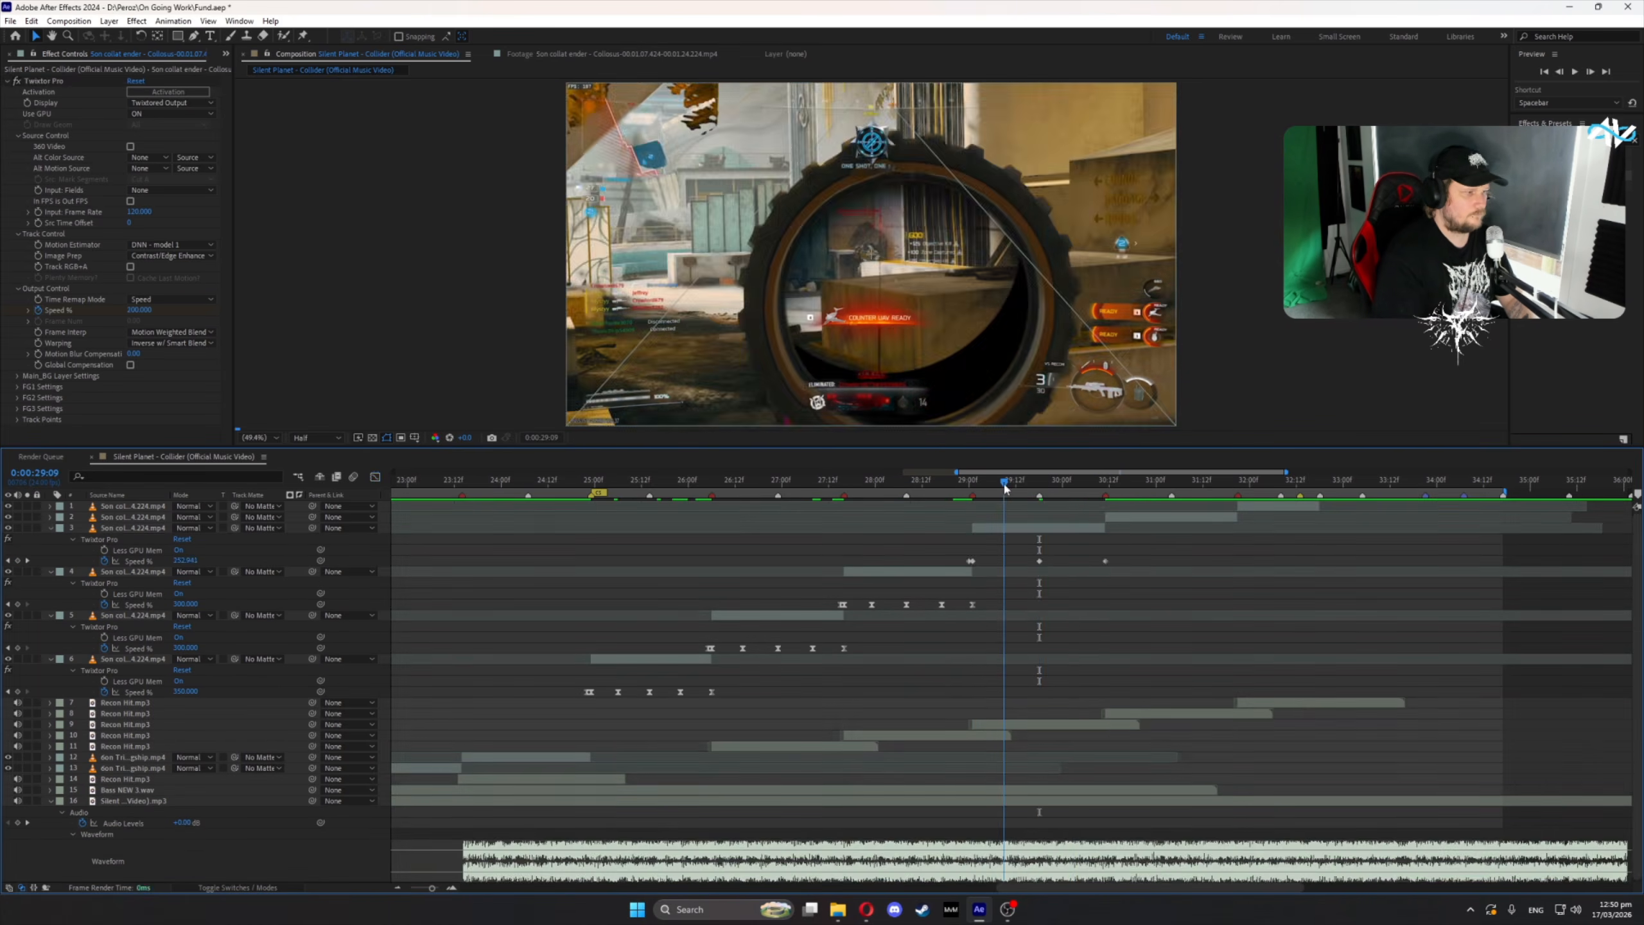
{"action": "key", "text": "shift+F3"}
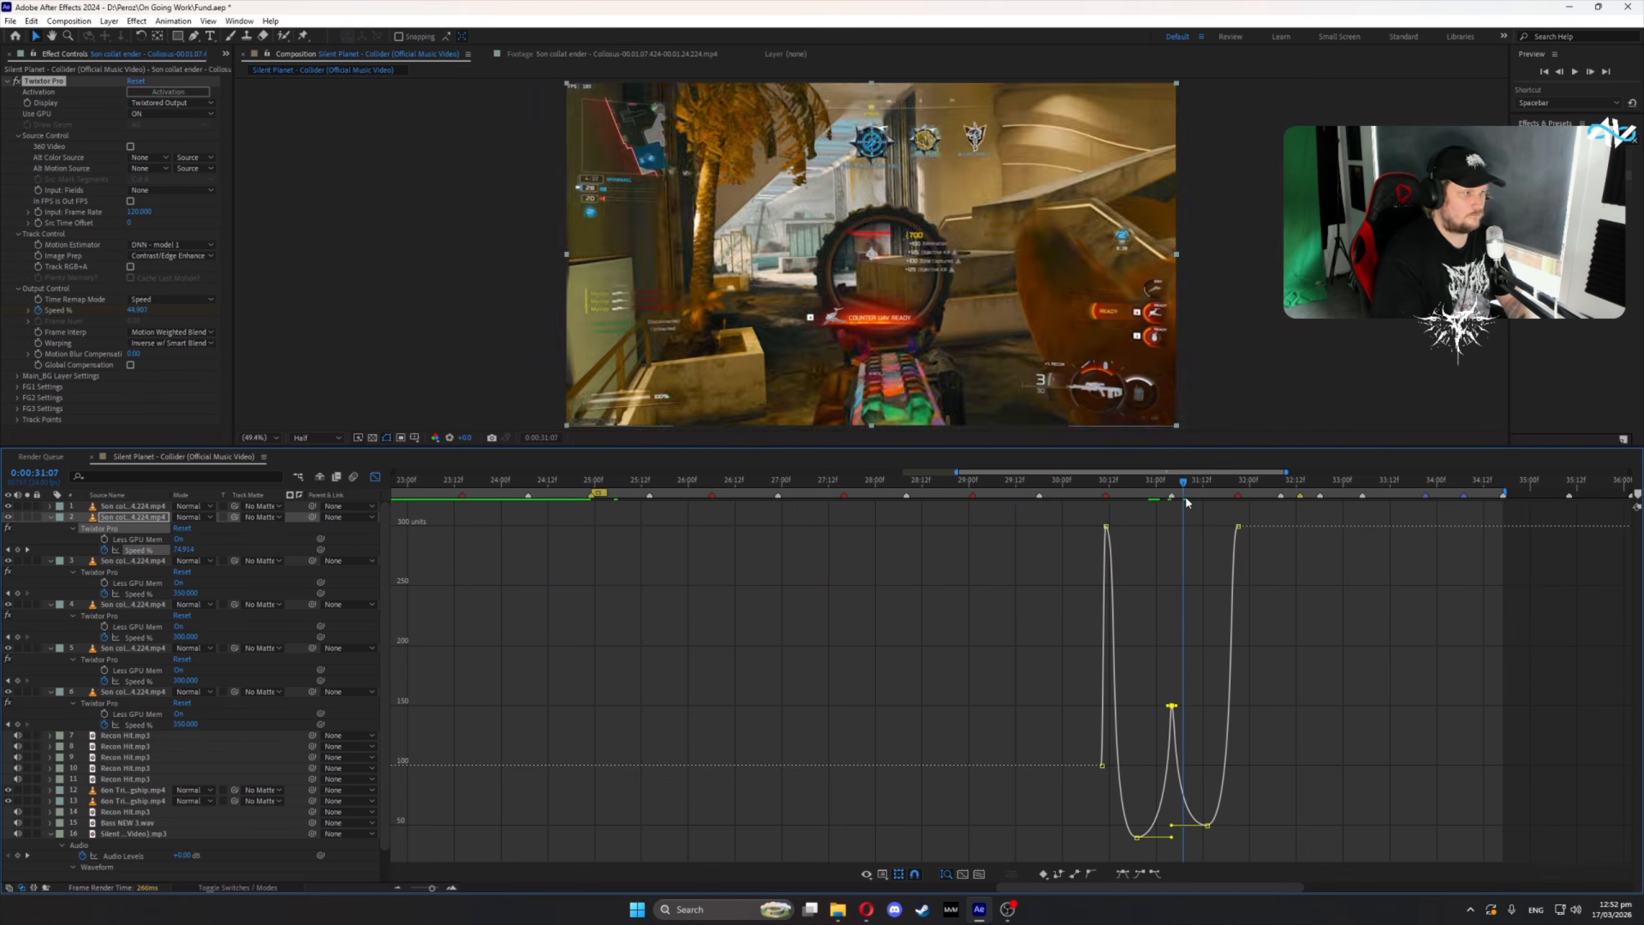
{"action": "mouse_move", "coordinate": [1185, 497]}
{"action": "left_mouse_down"}
{"action": "mouse_move", "coordinate": [1211, 485]}
{"action": "mouse_move", "coordinate": [1166, 498]}
{"action": "left_mouse_up"}
{"action": "left_click", "coordinate": [186, 550]}
{"action": "key", "text": "space"}
{"action": "left_click", "coordinate": [375, 477]}
- Set the layer 1 clip's final Speed % to 5, turn on Global Compensation and Easy Ease its keyframes
{"action": "left_click", "coordinate": [140, 311]}
{"action": "left_click", "coordinate": [130, 364]}
{"action": "key", "text": "F9"}
{"action": "left_click", "coordinate": [375, 477]}
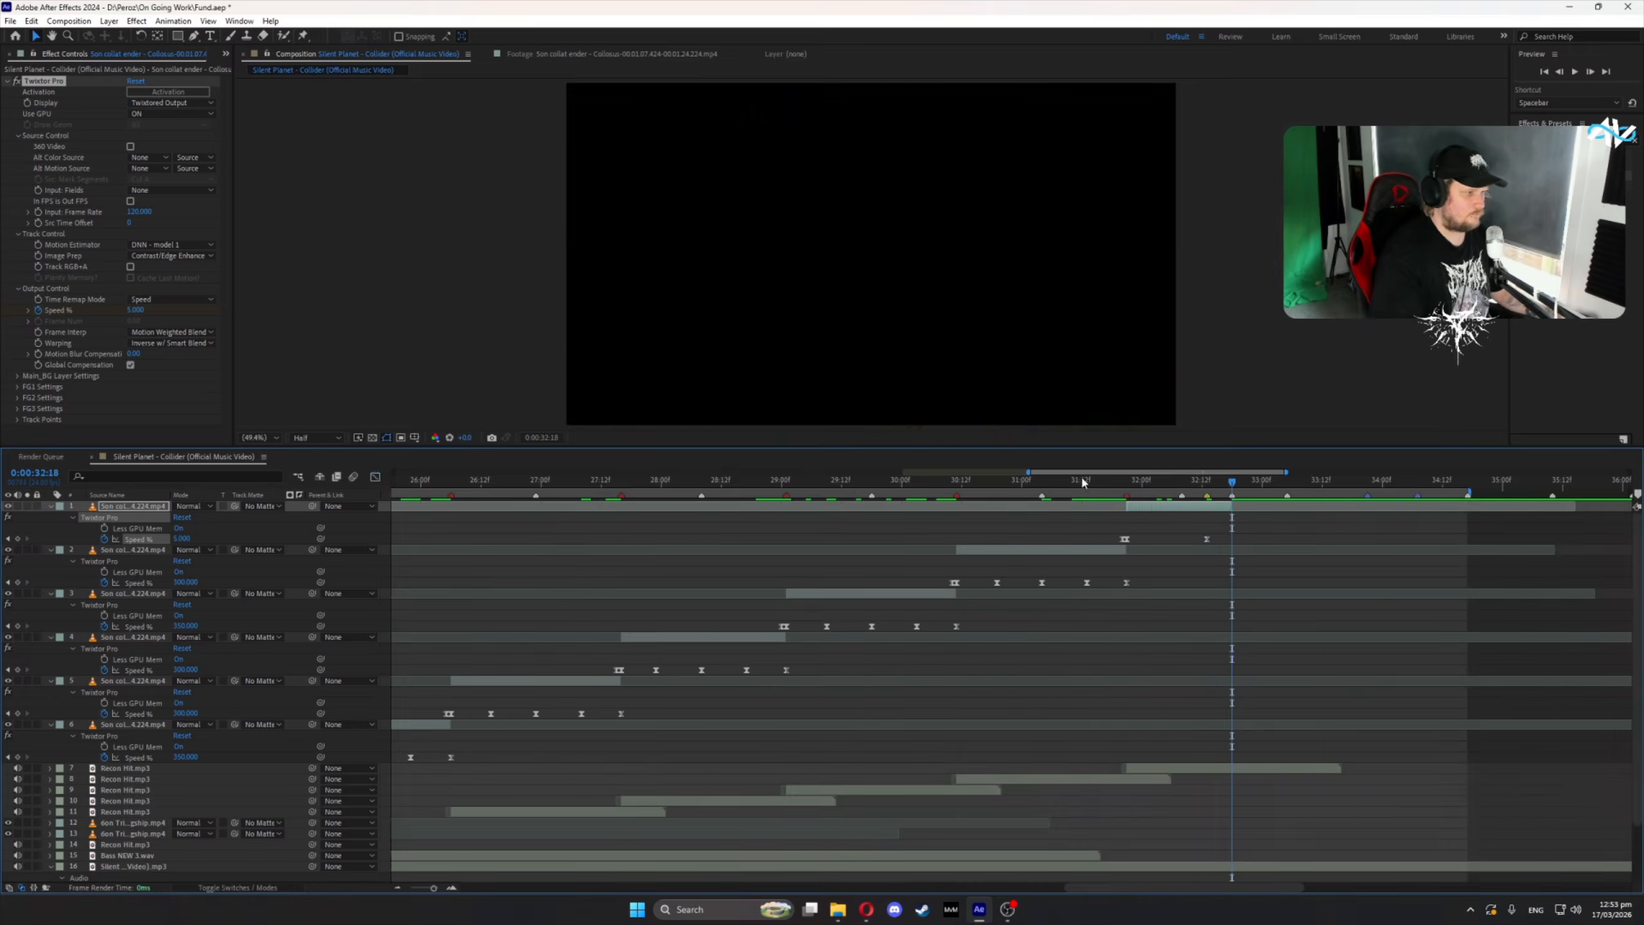
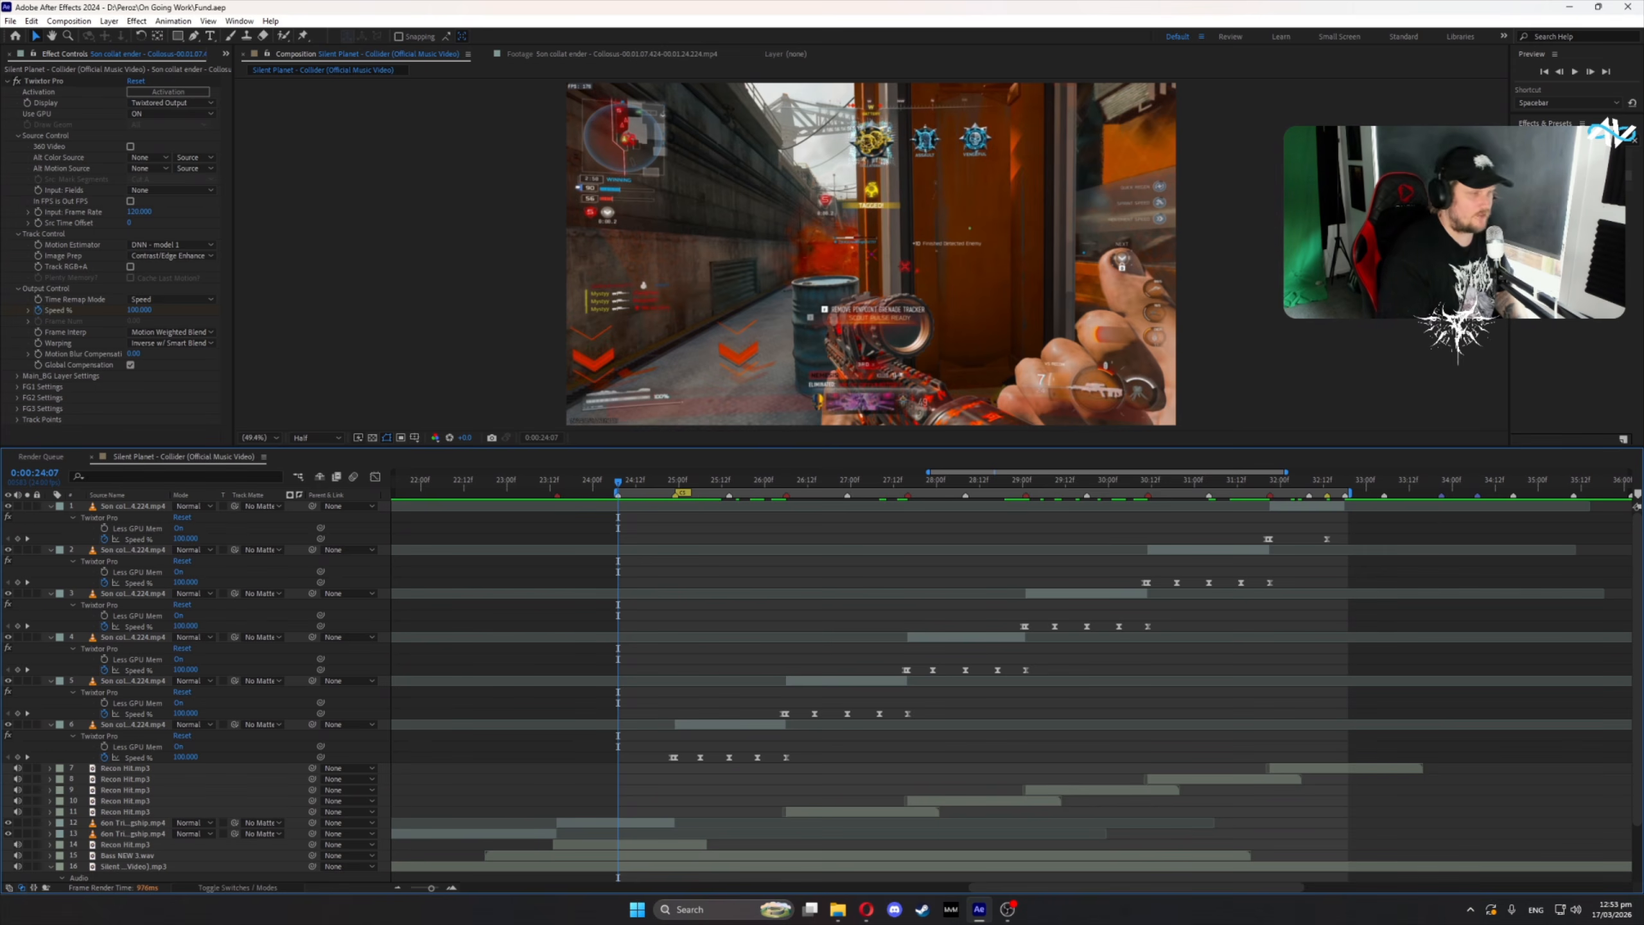
- Play back the speed-ramped clip sequence from 0:00:24:07 and scrub to the layer 1 clip
{"action": "left_click", "coordinate": [1575, 73]}
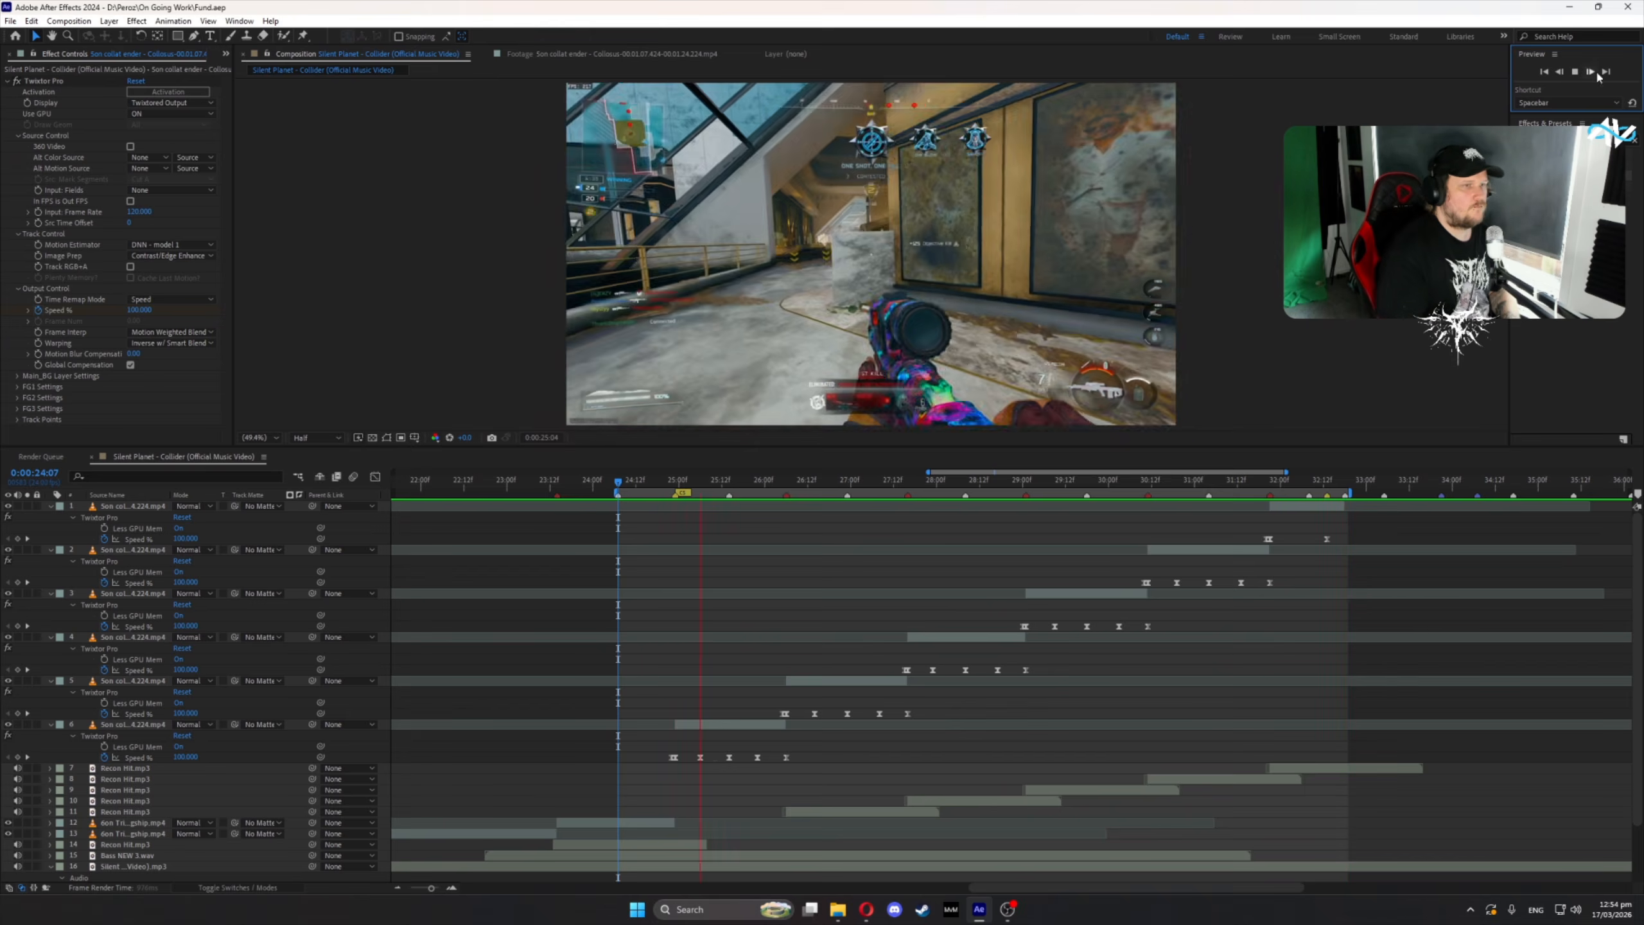
{"action": "left_click", "coordinate": [1577, 72]}
{"action": "left_click_drag", "start_coordinate": [1280, 479], "coordinate": [1284, 486]}
- Add a Speed % keyframe of 20 to the layer 1 clip at 0:00:32:05
{"action": "mouse_move", "coordinate": [1042, 472]}
{"action": "left_mouse_down"}
{"action": "mouse_move", "coordinate": [1113, 473]}
{"action": "mouse_move", "coordinate": [988, 484]}
{"action": "mouse_move", "coordinate": [1053, 509]}
{"action": "mouse_move", "coordinate": [1045, 484]}
{"action": "left_mouse_up"}
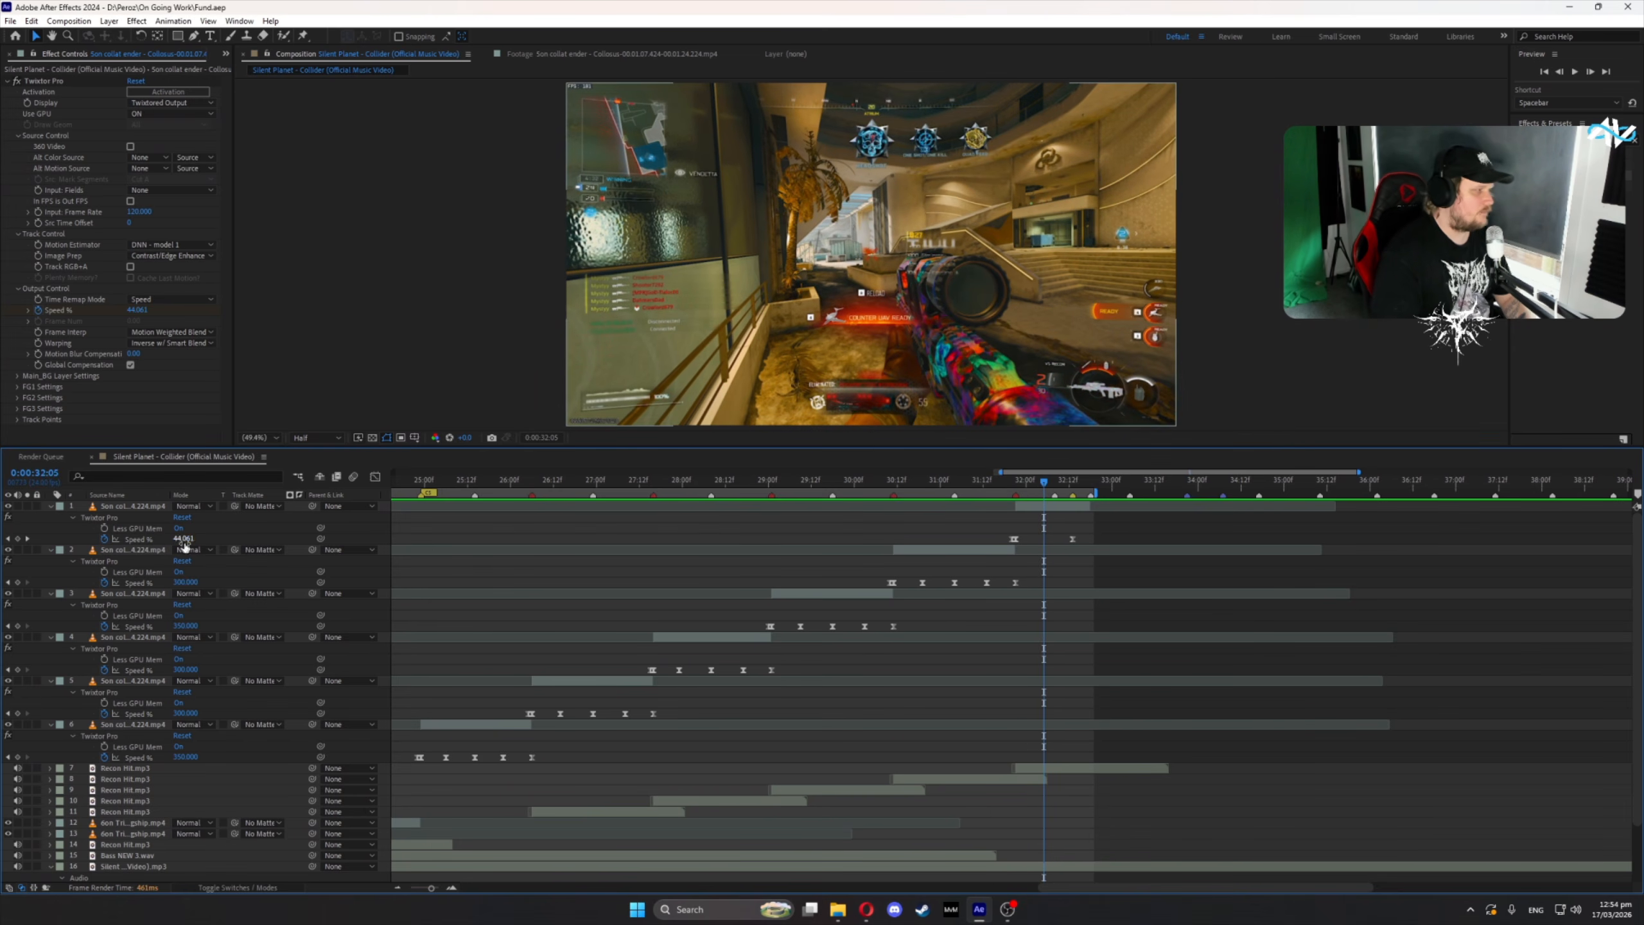
{"action": "type", "text": "20"}
{"action": "key", "text": "Return"}
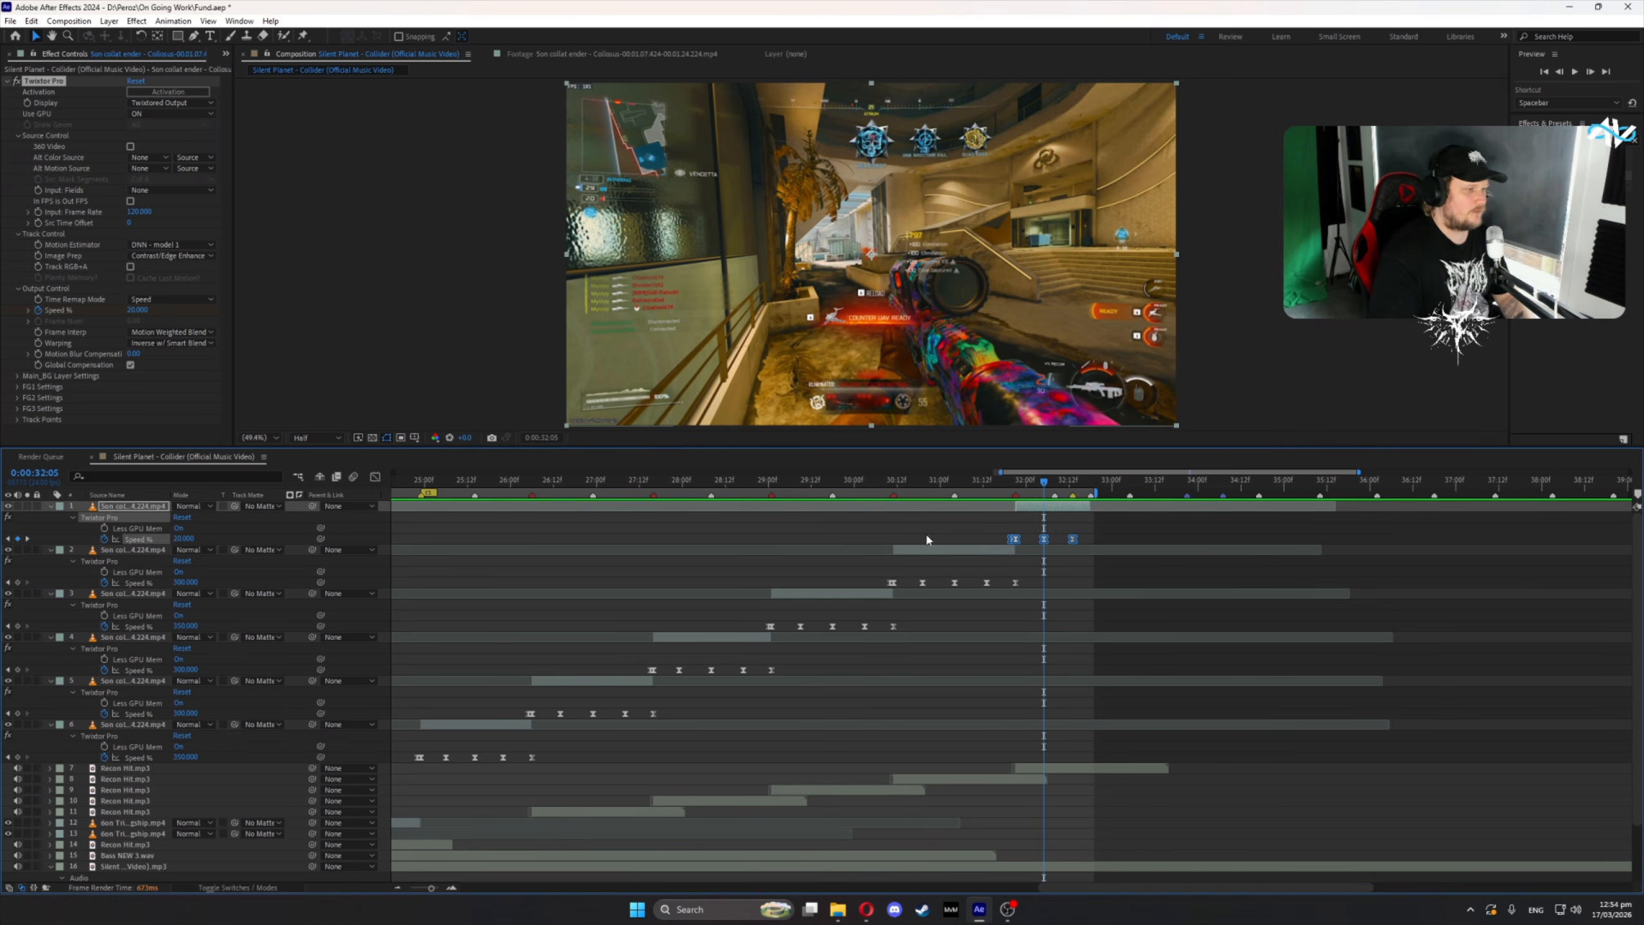
- Reshape the layer 1 clip's speed curve by adjusting the handles of its 20% keyframe and its peak keyframe
{"action": "left_click", "coordinate": [376, 478]}
{"action": "left_click", "coordinate": [1052, 832]}
{"action": "left_click_drag", "start_coordinate": [1050, 827], "coordinate": [1052, 833]}
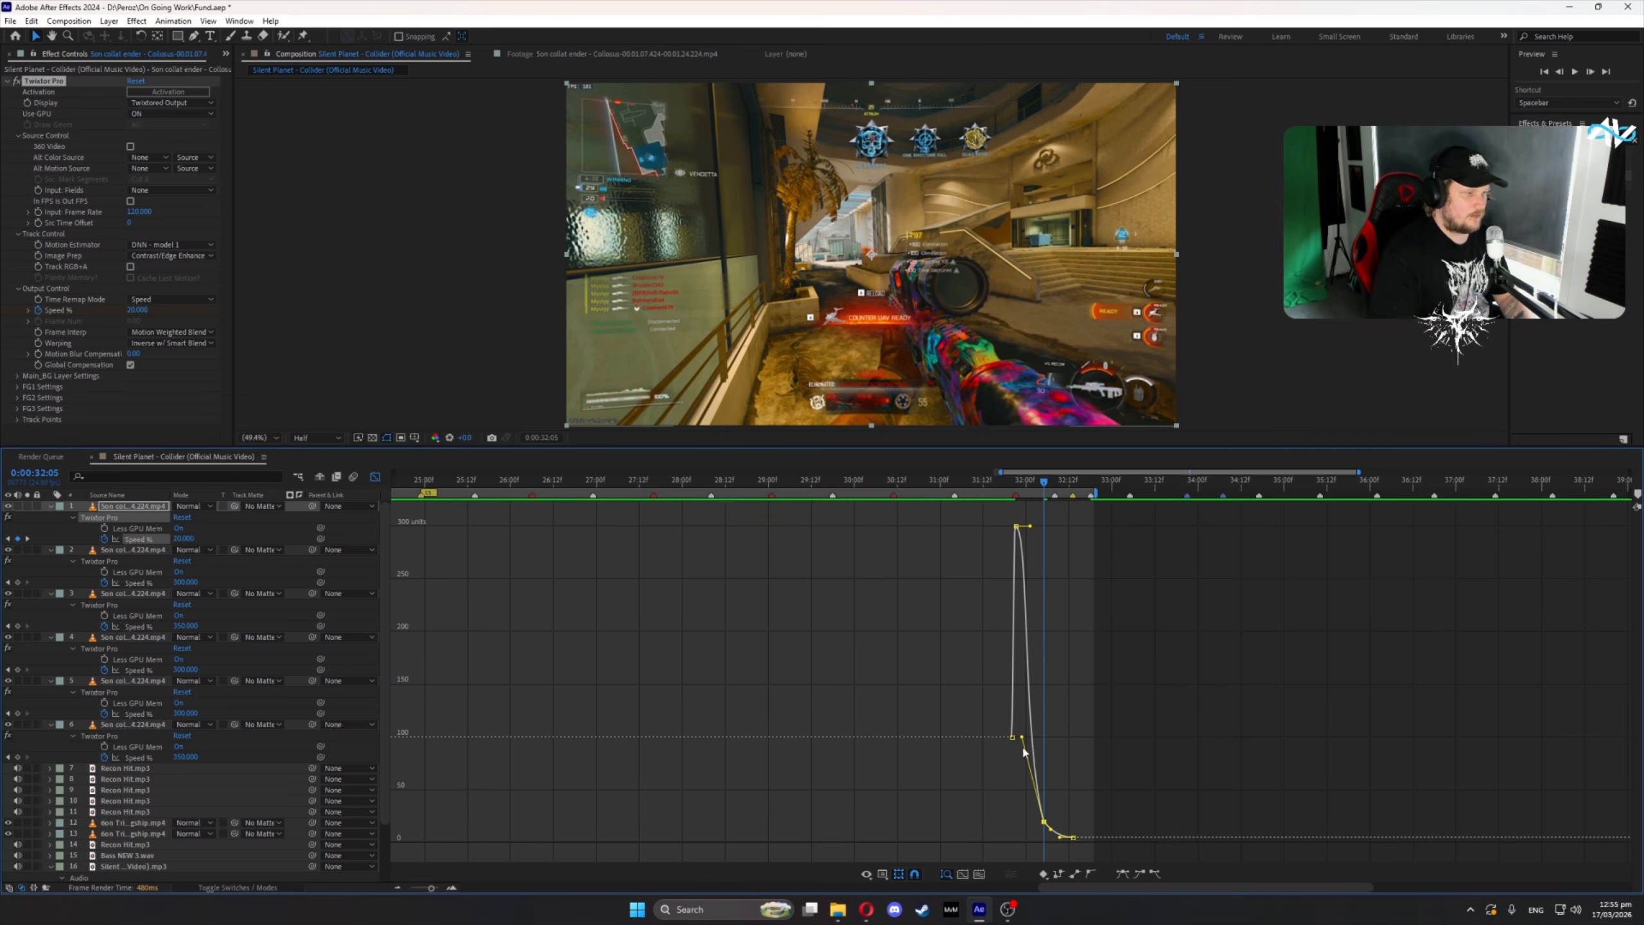
{"action": "left_click", "coordinate": [914, 775]}
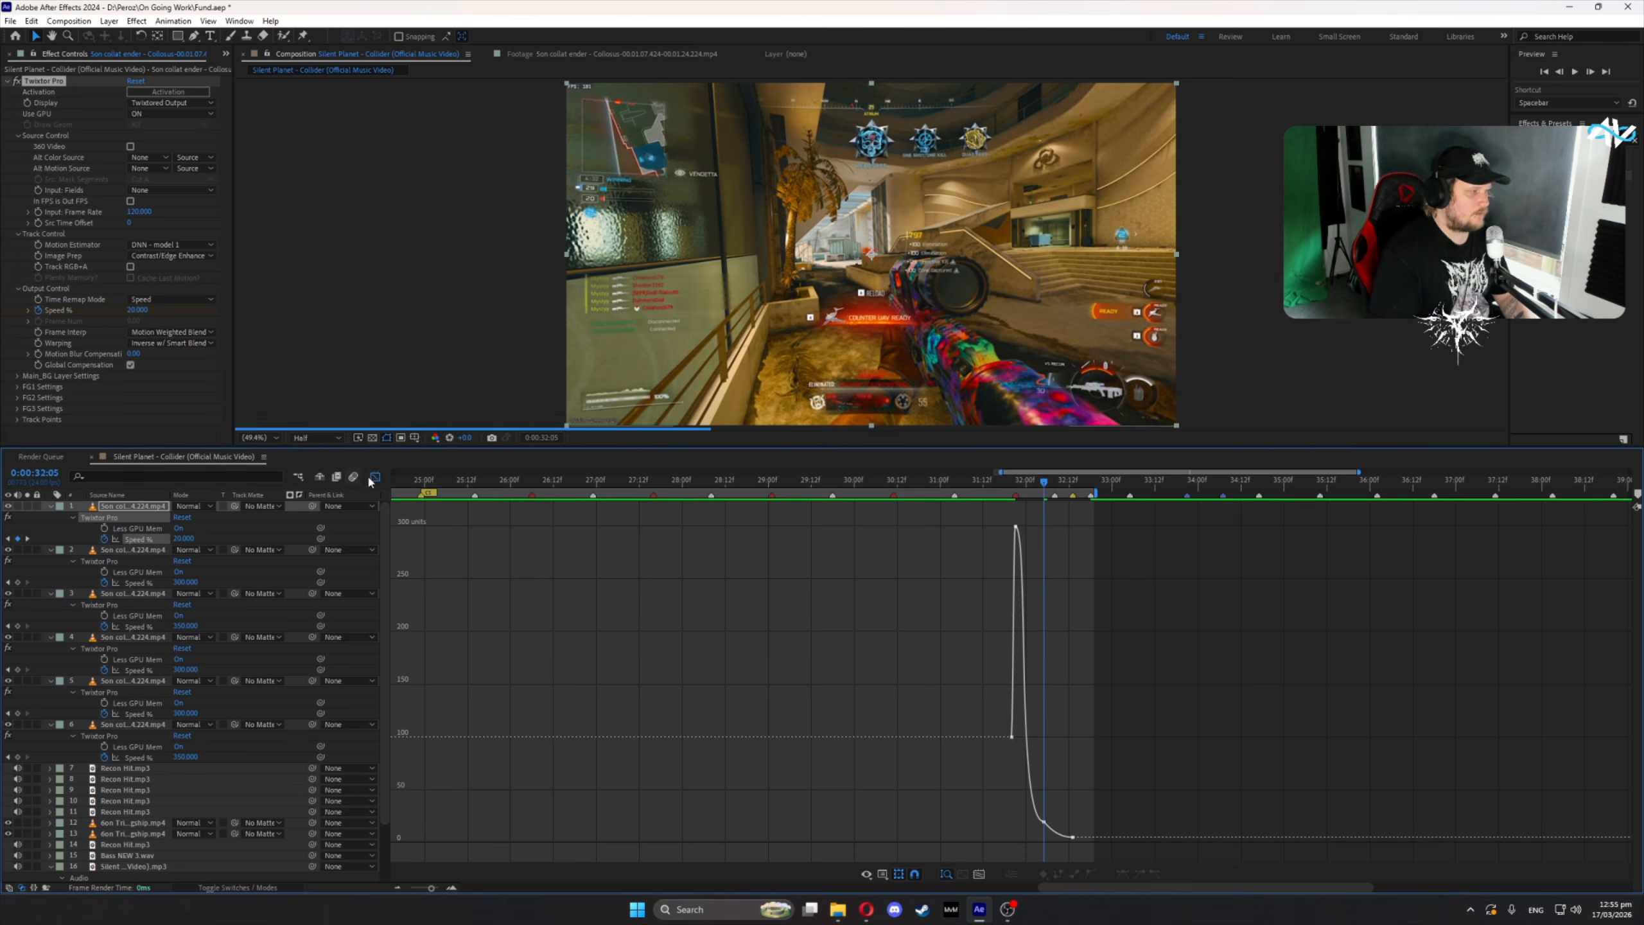
{"action": "left_click", "coordinate": [1015, 526]}
{"action": "left_click_drag", "start_coordinate": [1029, 526], "coordinate": [1025, 526]}
{"action": "key", "text": "shift+F3"}
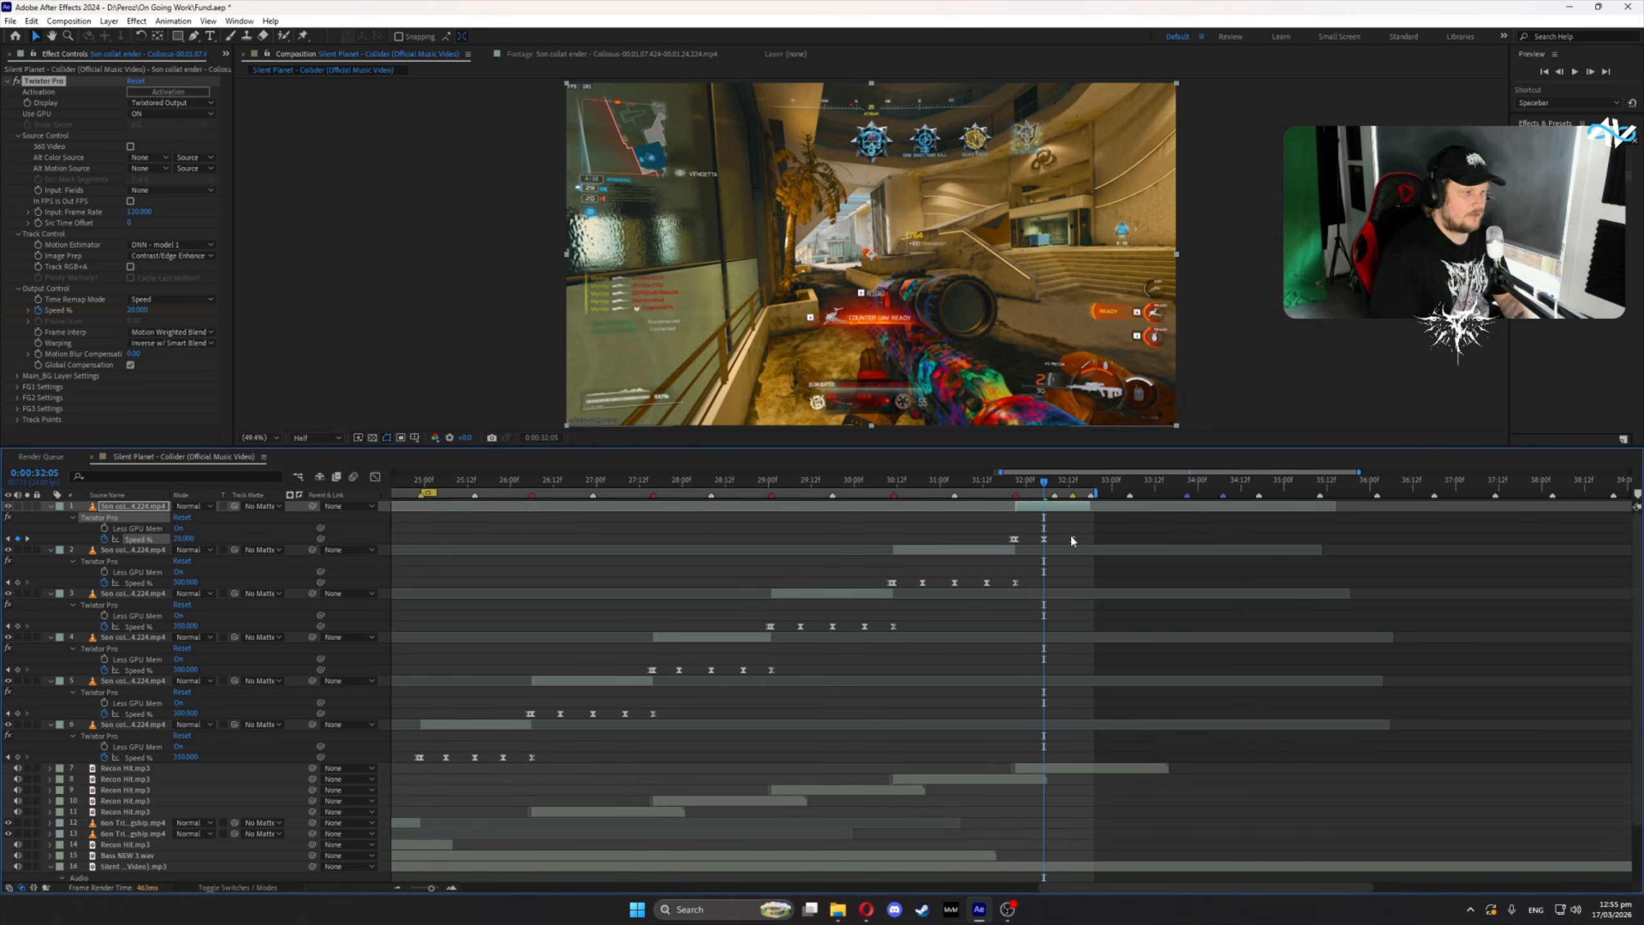
- Move the layer 1 clip's last Speed % keyframe to the end of the clip and scrub back to 0:00:28:11
{"action": "left_click_drag", "start_coordinate": [1075, 540], "coordinate": [1091, 540]}
{"action": "left_click", "coordinate": [1072, 480]}
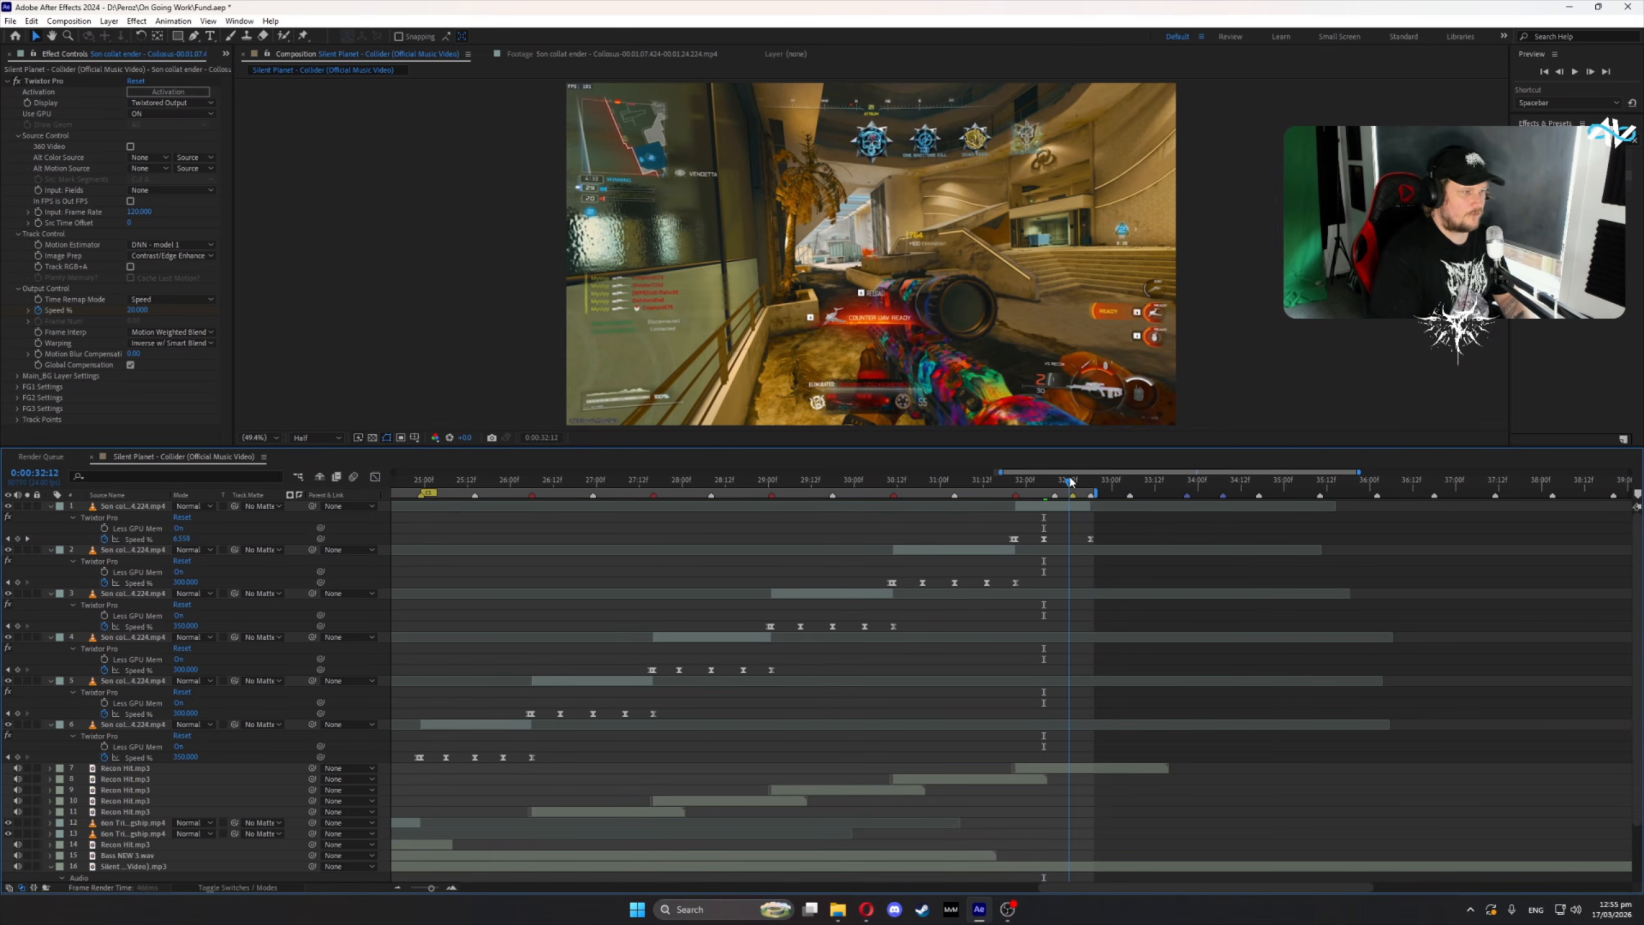
{"action": "left_click_drag", "start_coordinate": [1072, 518], "coordinate": [723, 532]}
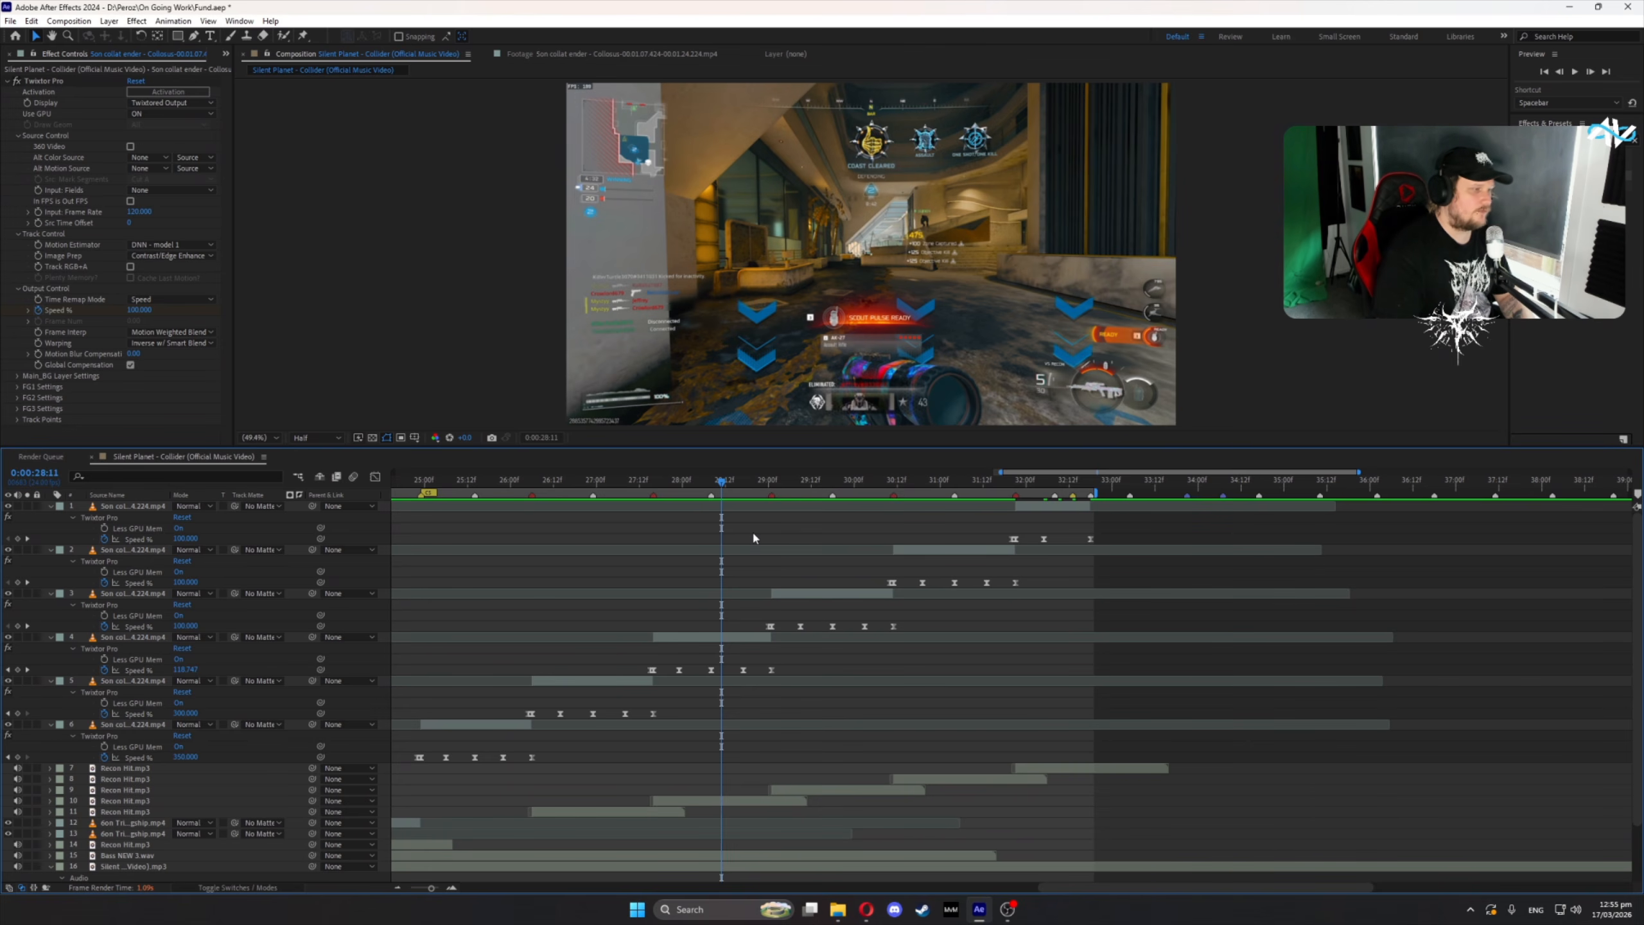
{"action": "left_click_drag", "start_coordinate": [999, 471], "coordinate": [950, 470]}
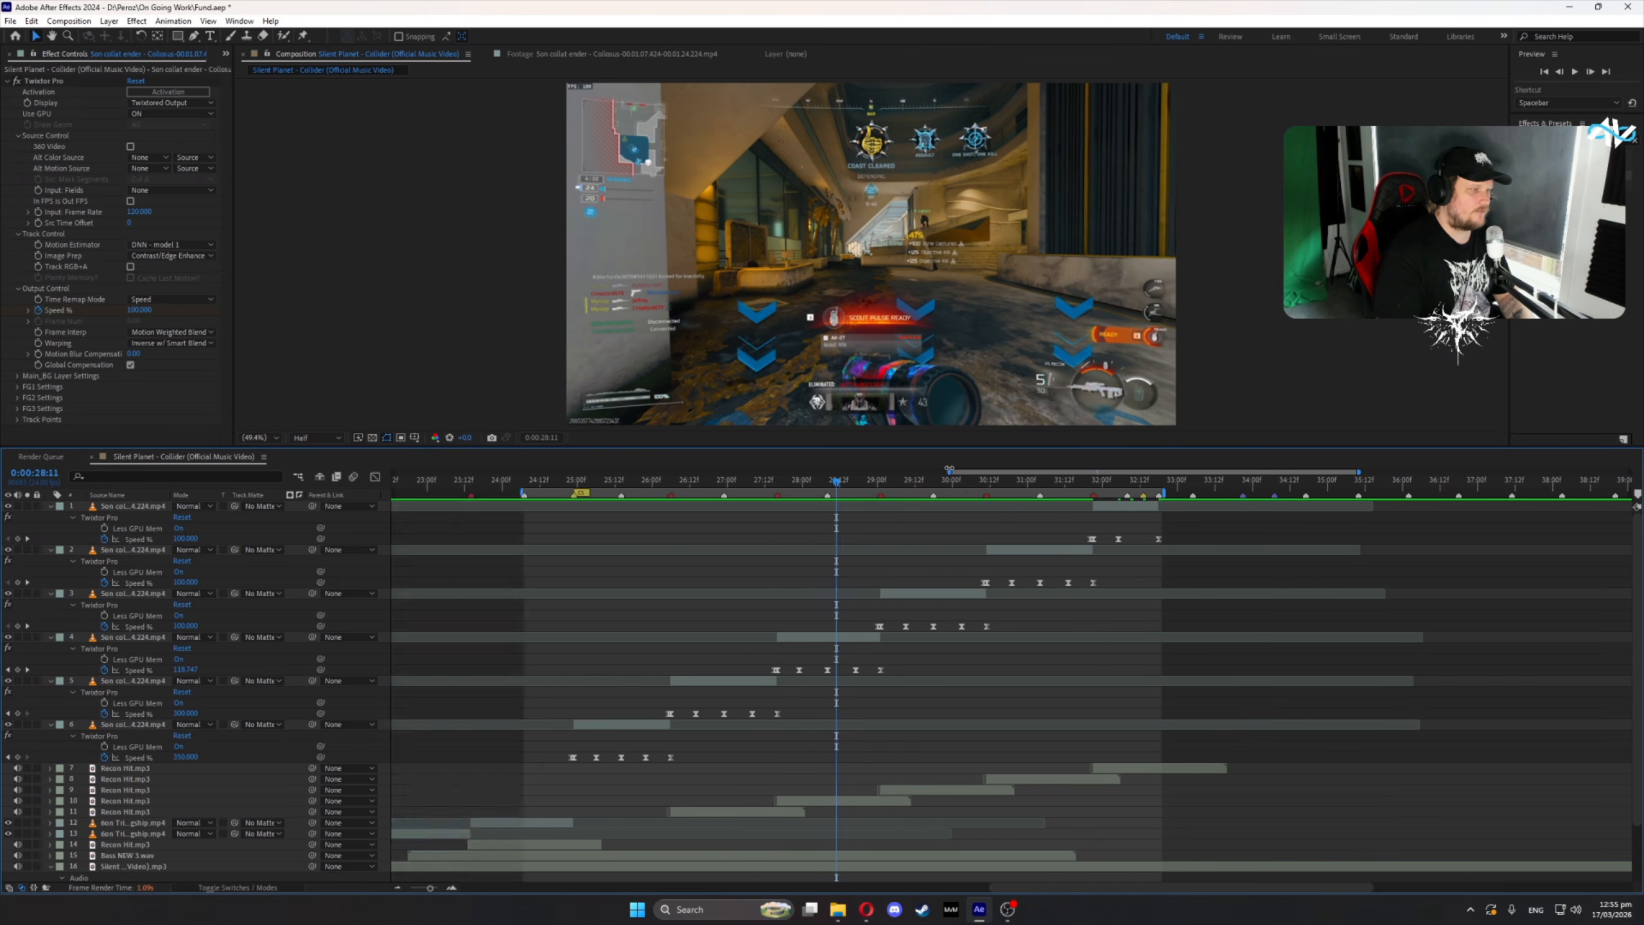
- Enable time remapping on the latest-starting Recon Hit.mp3 layer, the one under the layer 1 clip
{"action": "left_click", "coordinate": [754, 485]}
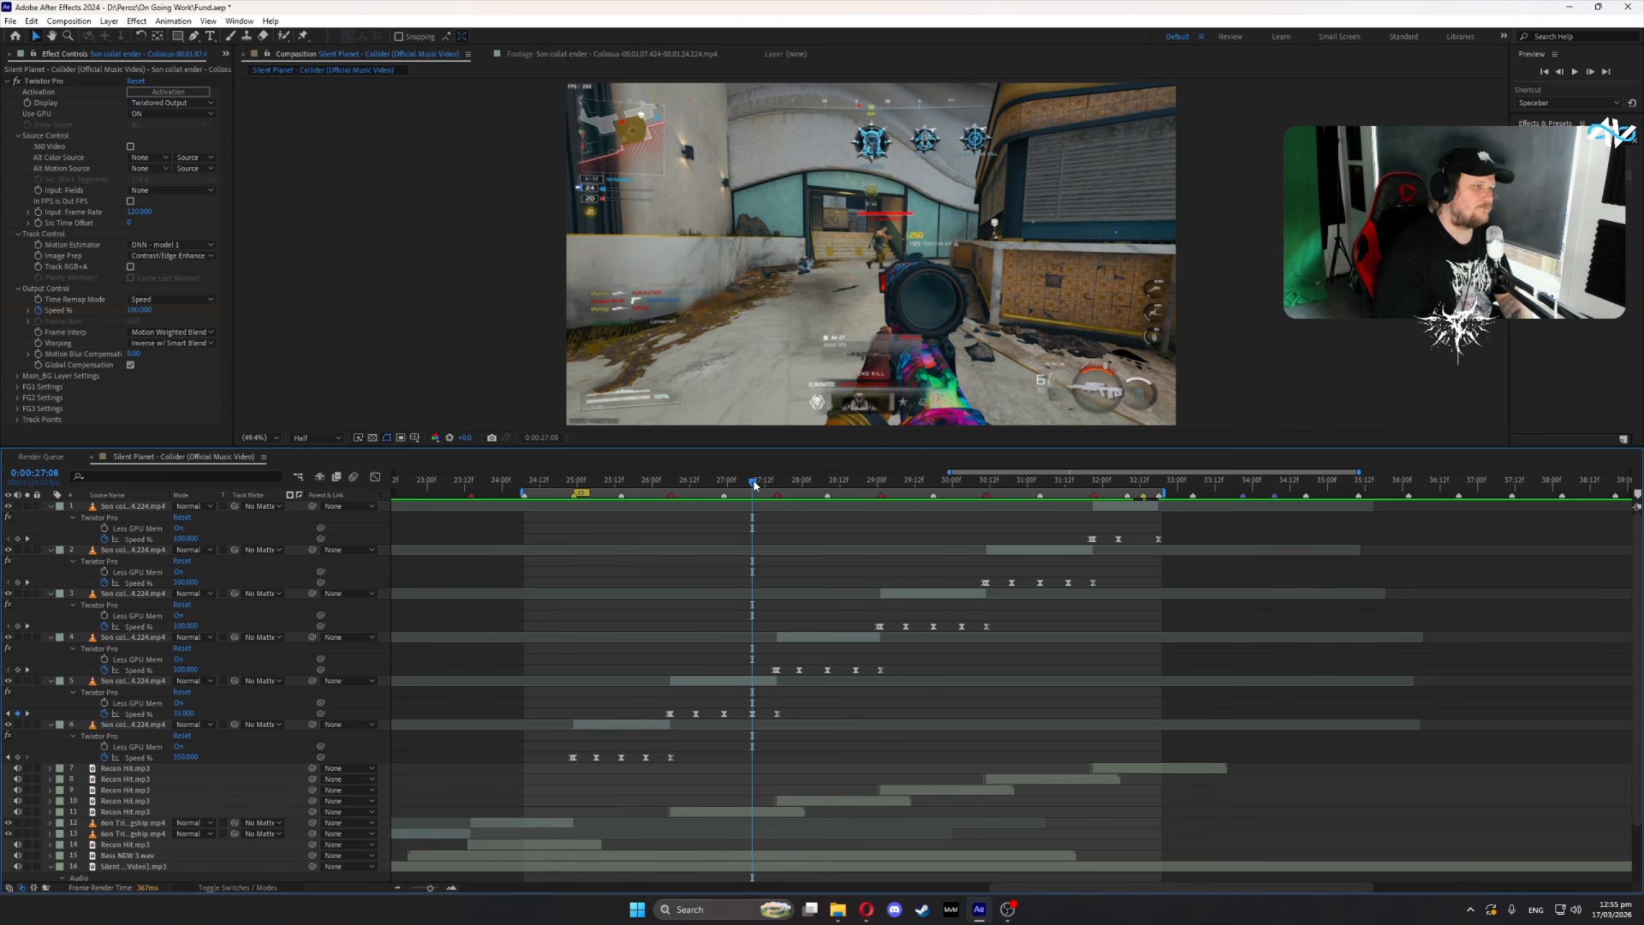
{"action": "left_click_drag", "start_coordinate": [754, 485], "coordinate": [1002, 548]}
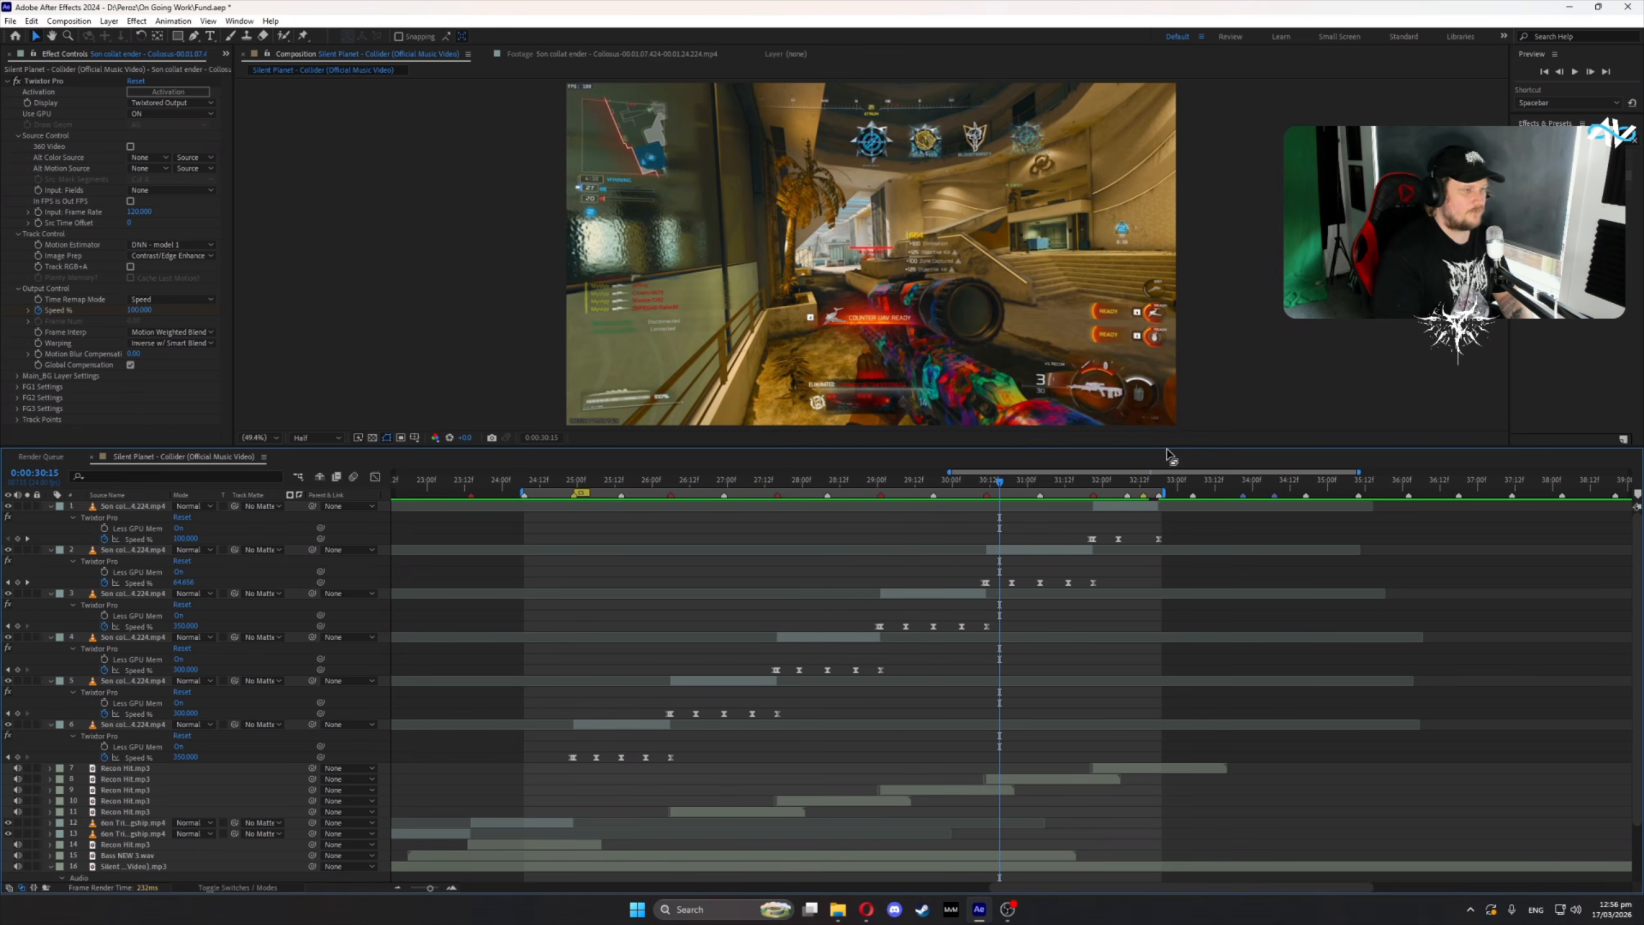
{"action": "left_click", "coordinate": [1110, 768]}
{"action": "right_click", "coordinate": [1117, 775]}
{"action": "mouse_move", "coordinate": [1156, 455]}
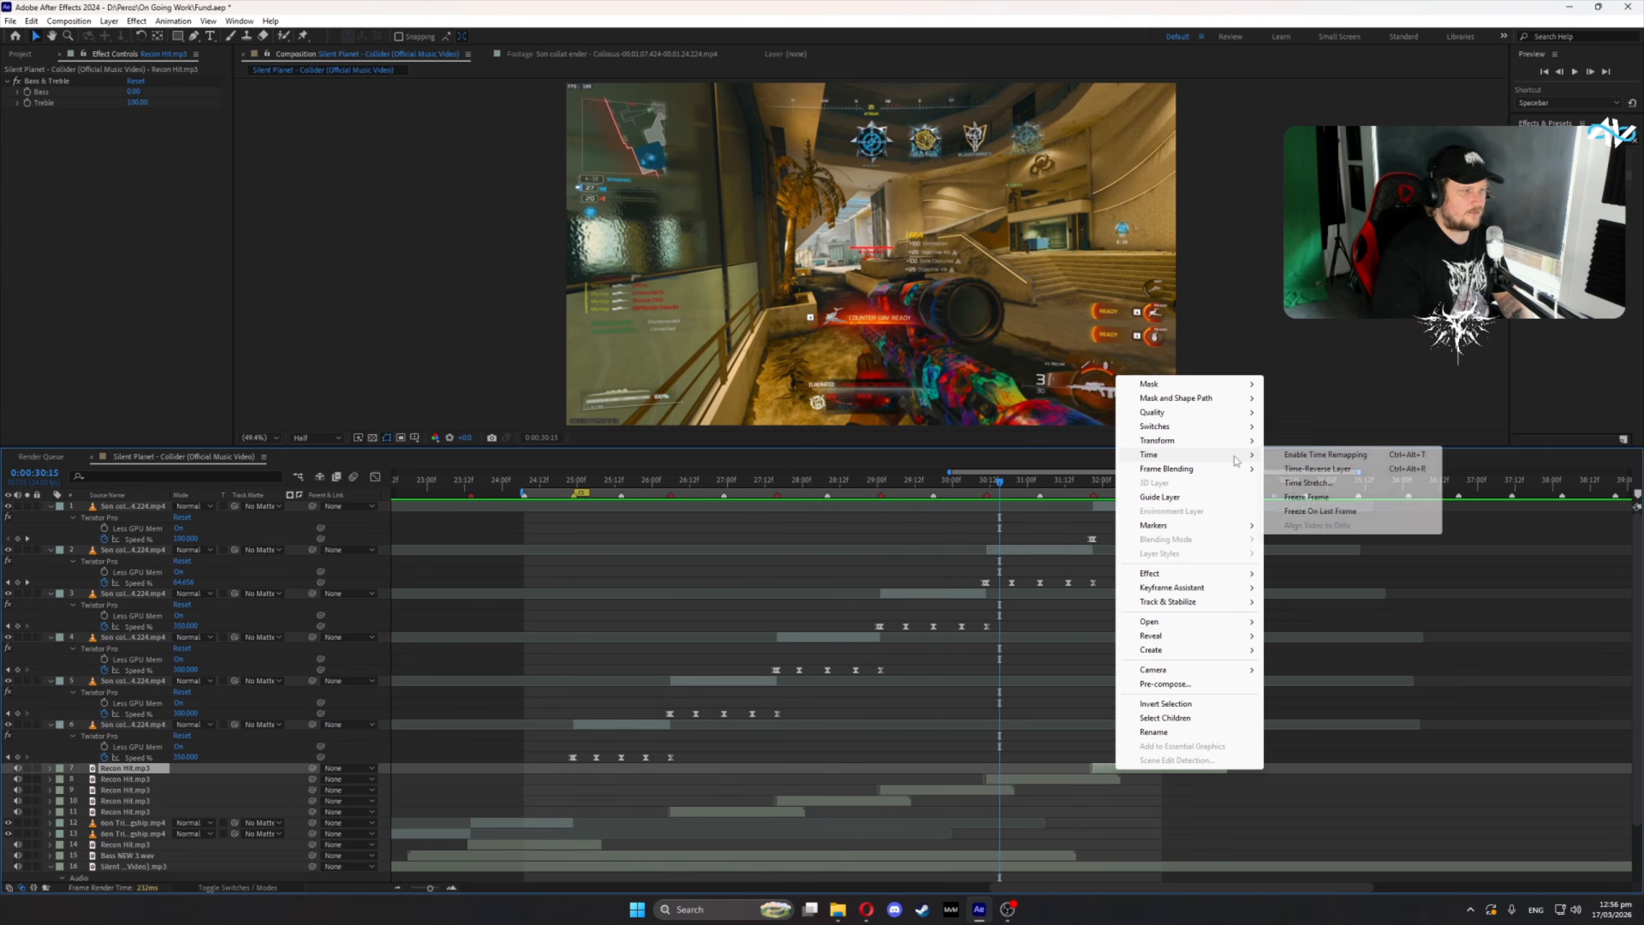
{"action": "left_click", "coordinate": [1334, 456]}
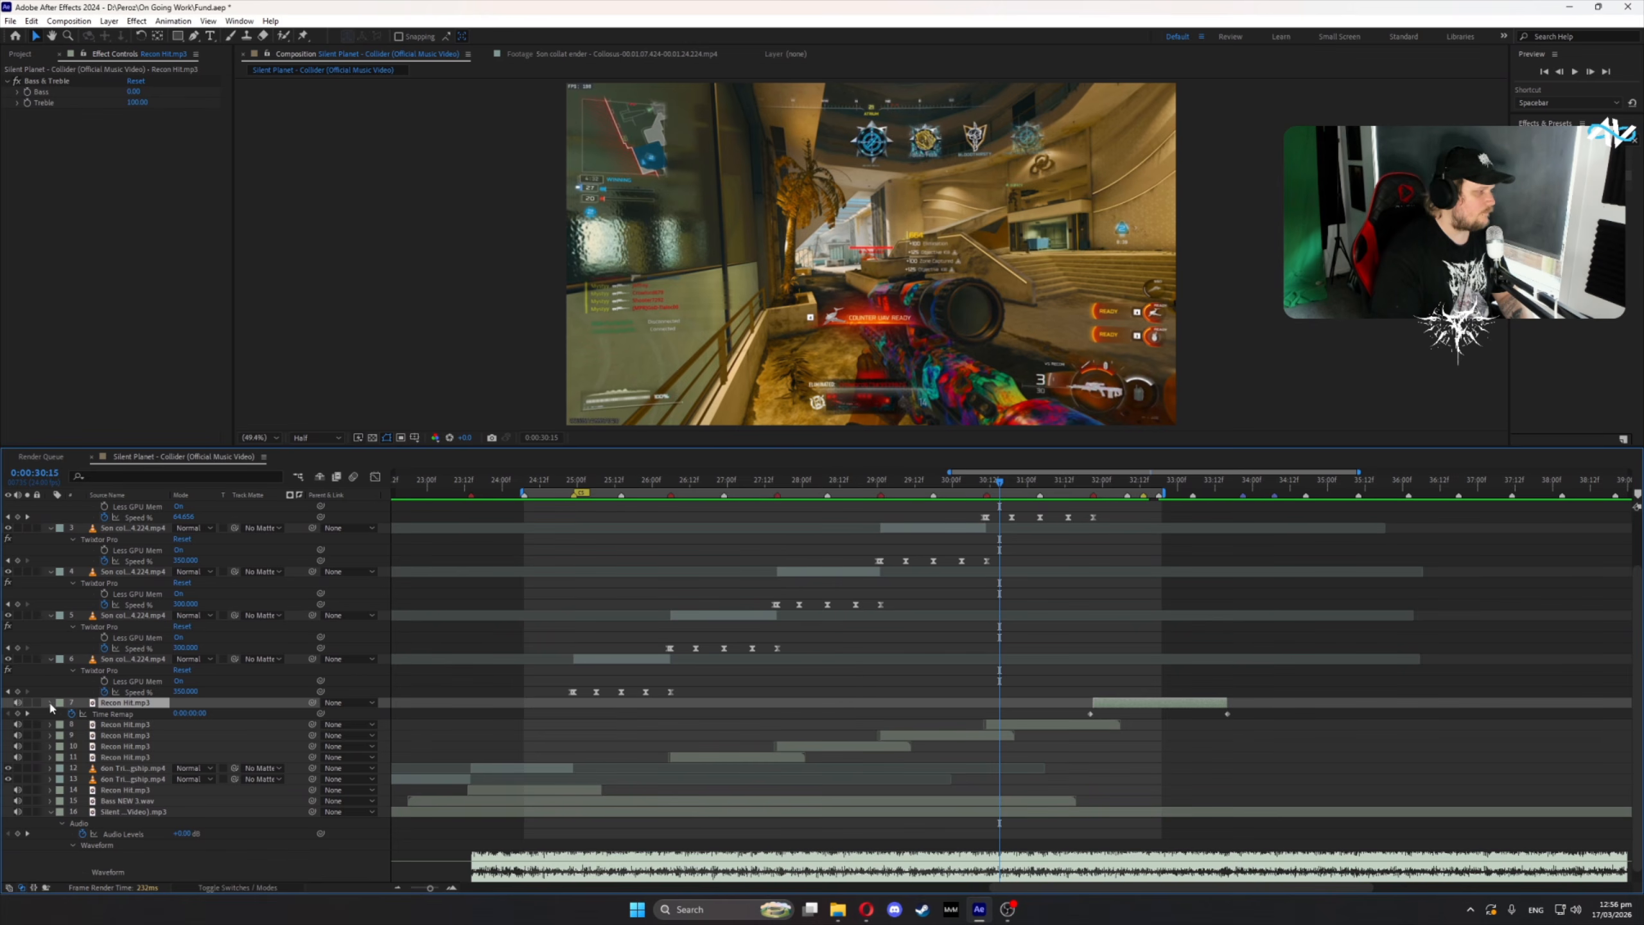
- Reveal that Recon Hit layer's waveform and slow the sound by moving its end Time Remap keyframe to about 0:00:34:05
{"action": "left_click", "coordinate": [51, 702]}
{"action": "left_click", "coordinate": [51, 702]}
{"action": "left_click", "coordinate": [72, 758]}
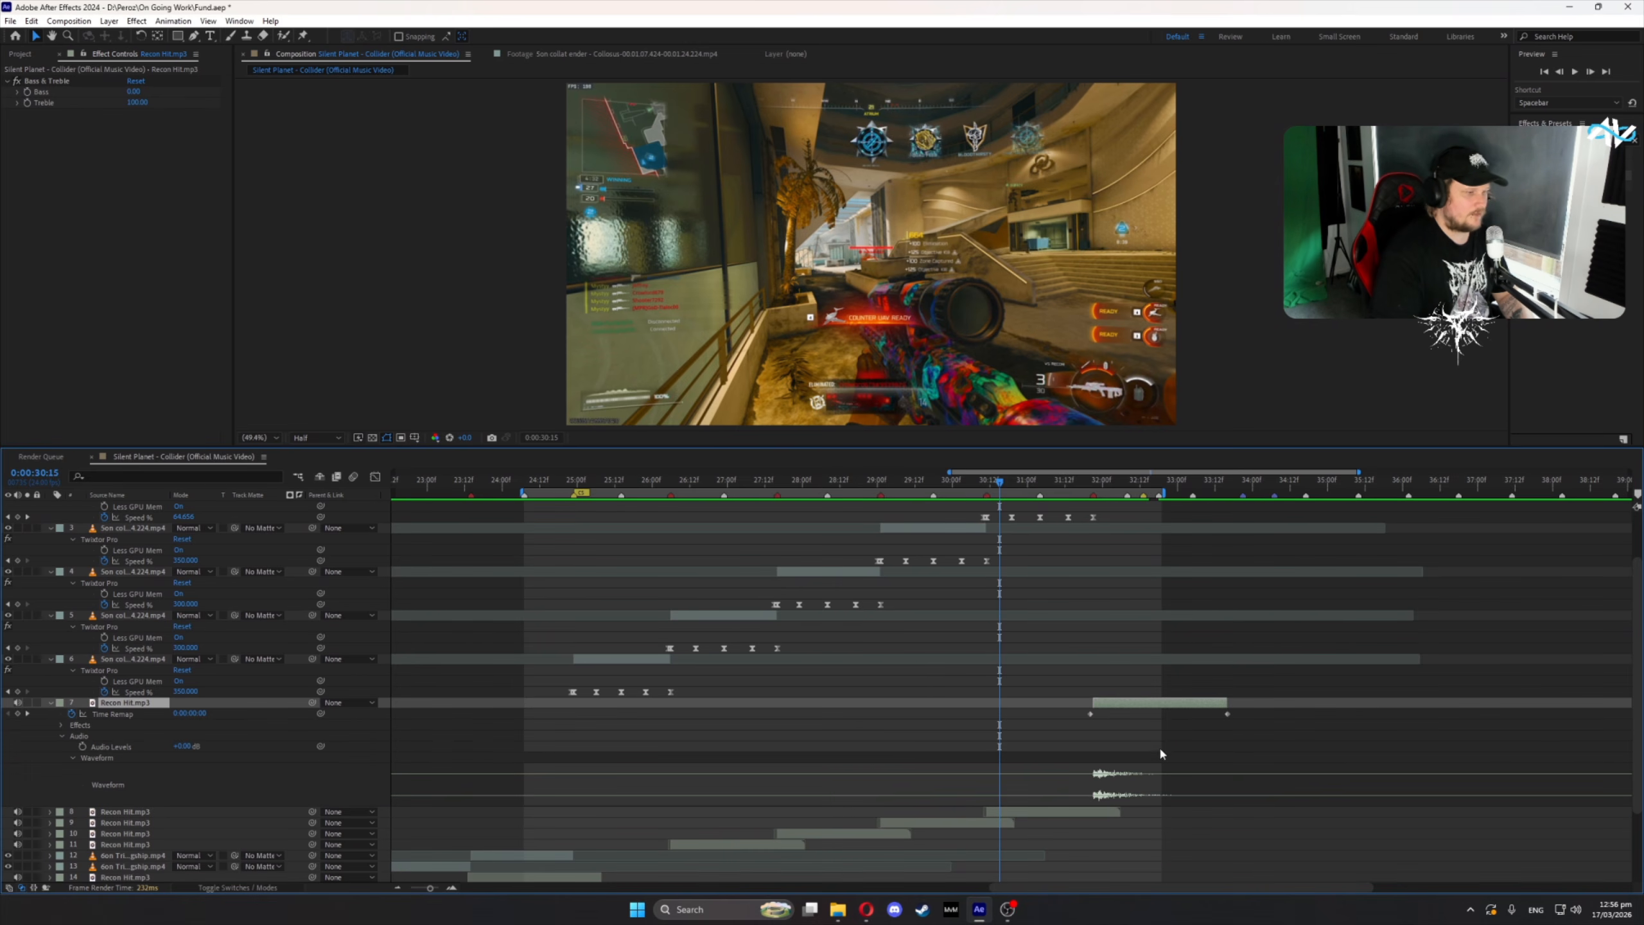
{"action": "left_click_drag", "start_coordinate": [1229, 718], "coordinate": [1267, 719]}
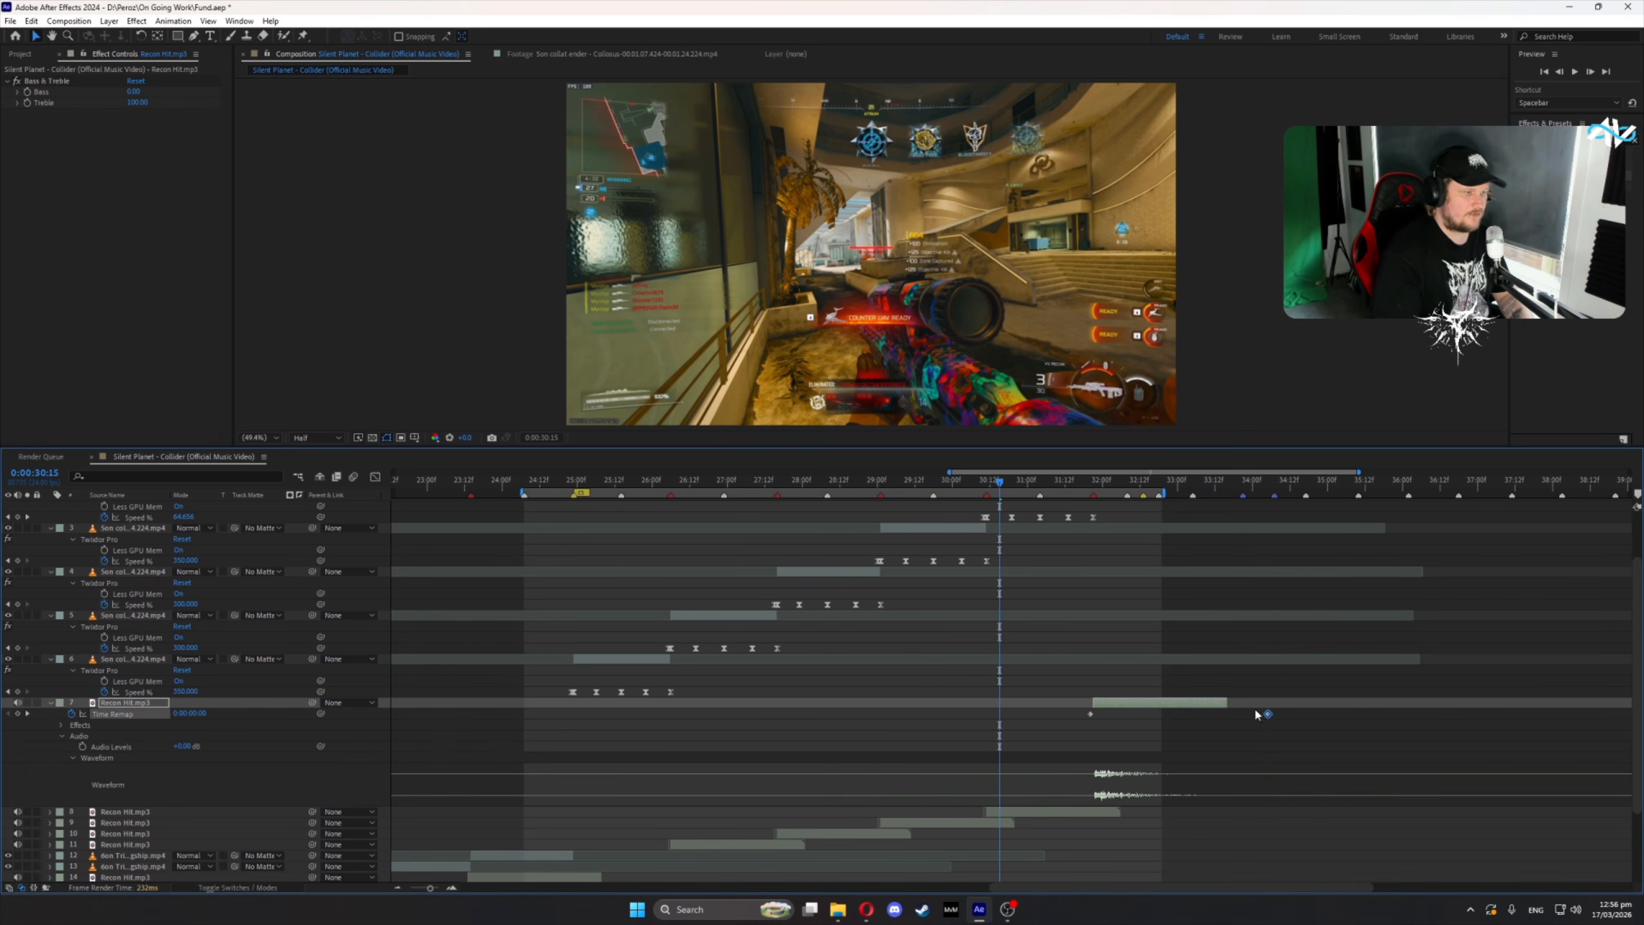
- Play back the clip sequence from about 0:00:24:12 to hear the slowed hit sound
{"action": "left_click", "coordinate": [1093, 487]}
{"action": "key", "text": "space"}
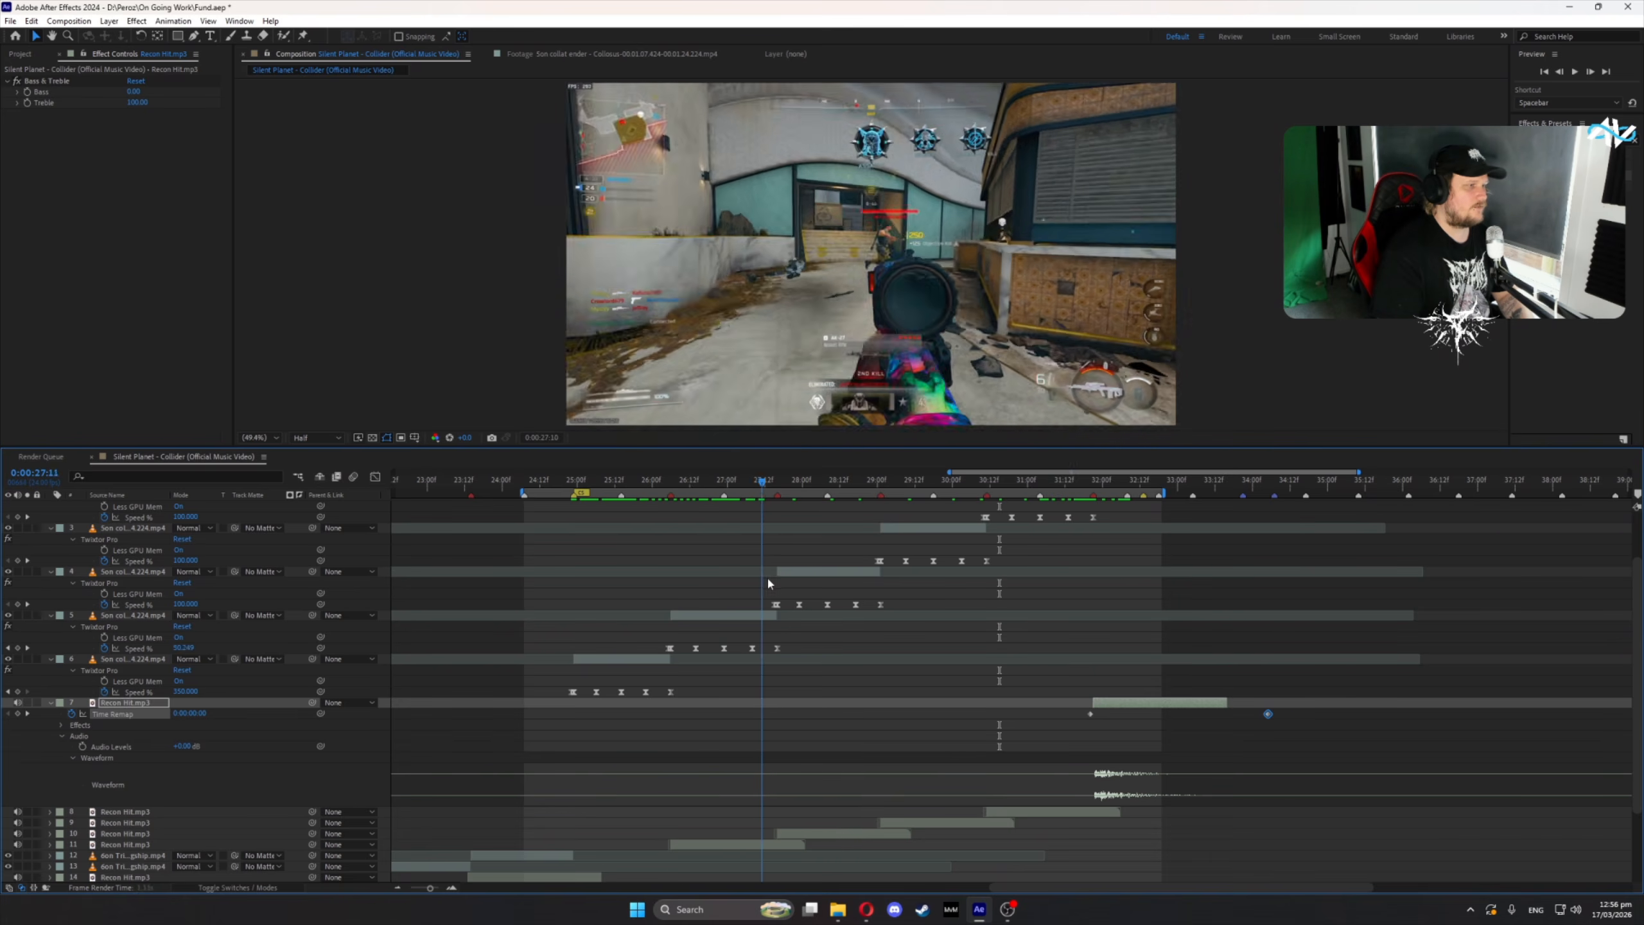
{"action": "left_click_drag", "start_coordinate": [878, 585], "coordinate": [543, 570]}
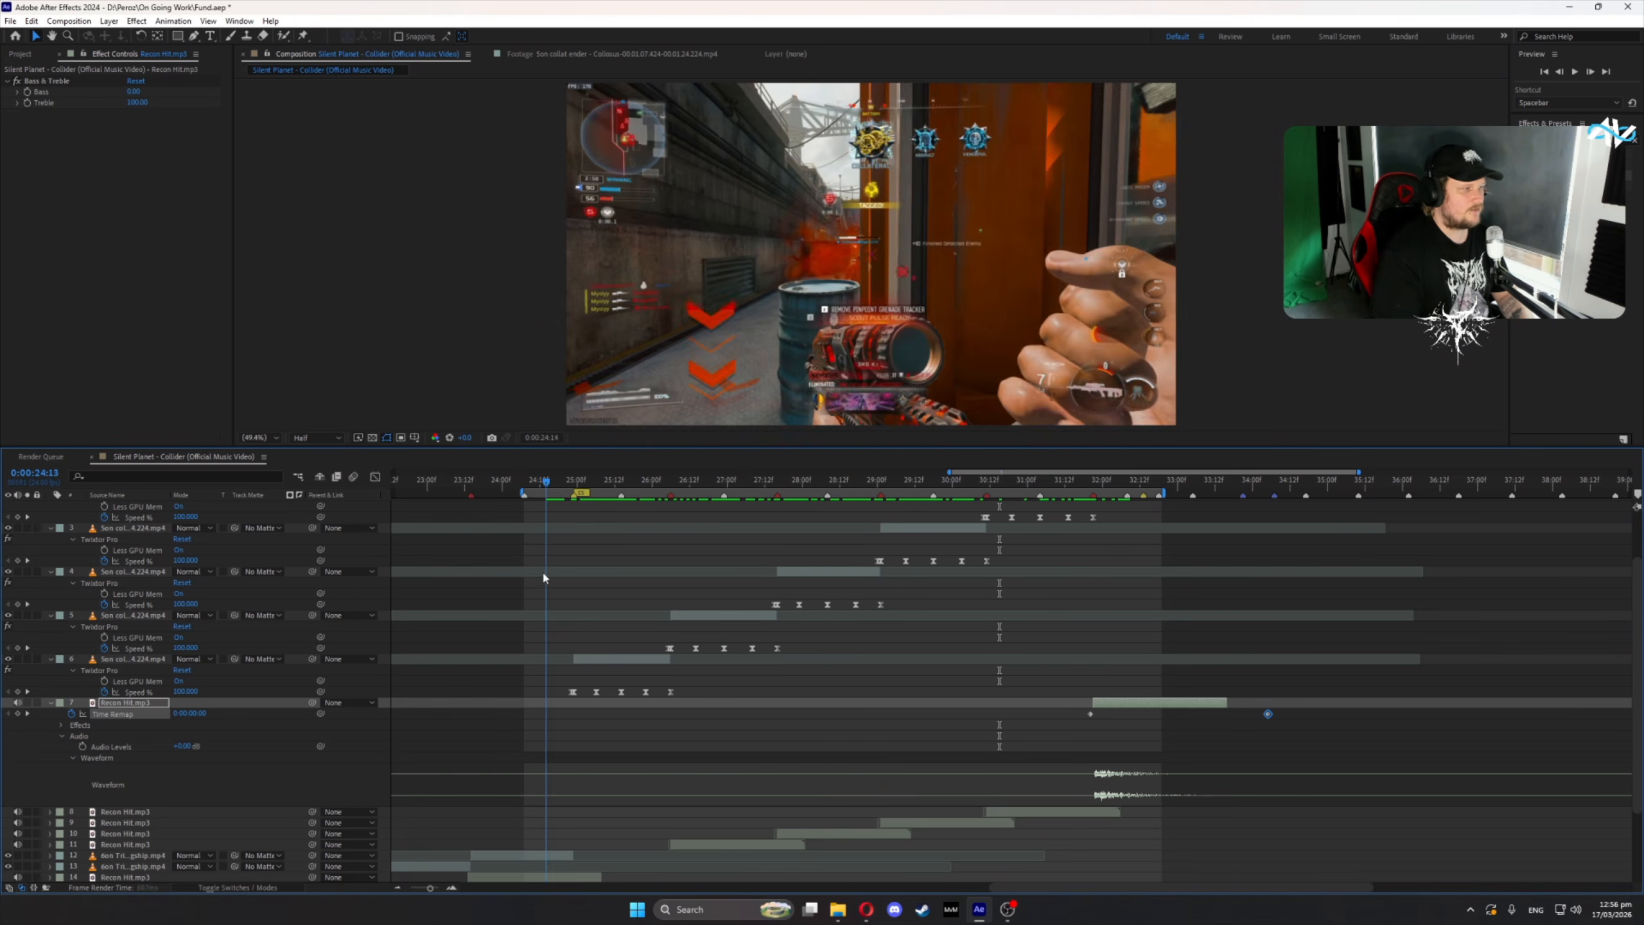
{"action": "left_click", "coordinate": [1578, 73]}
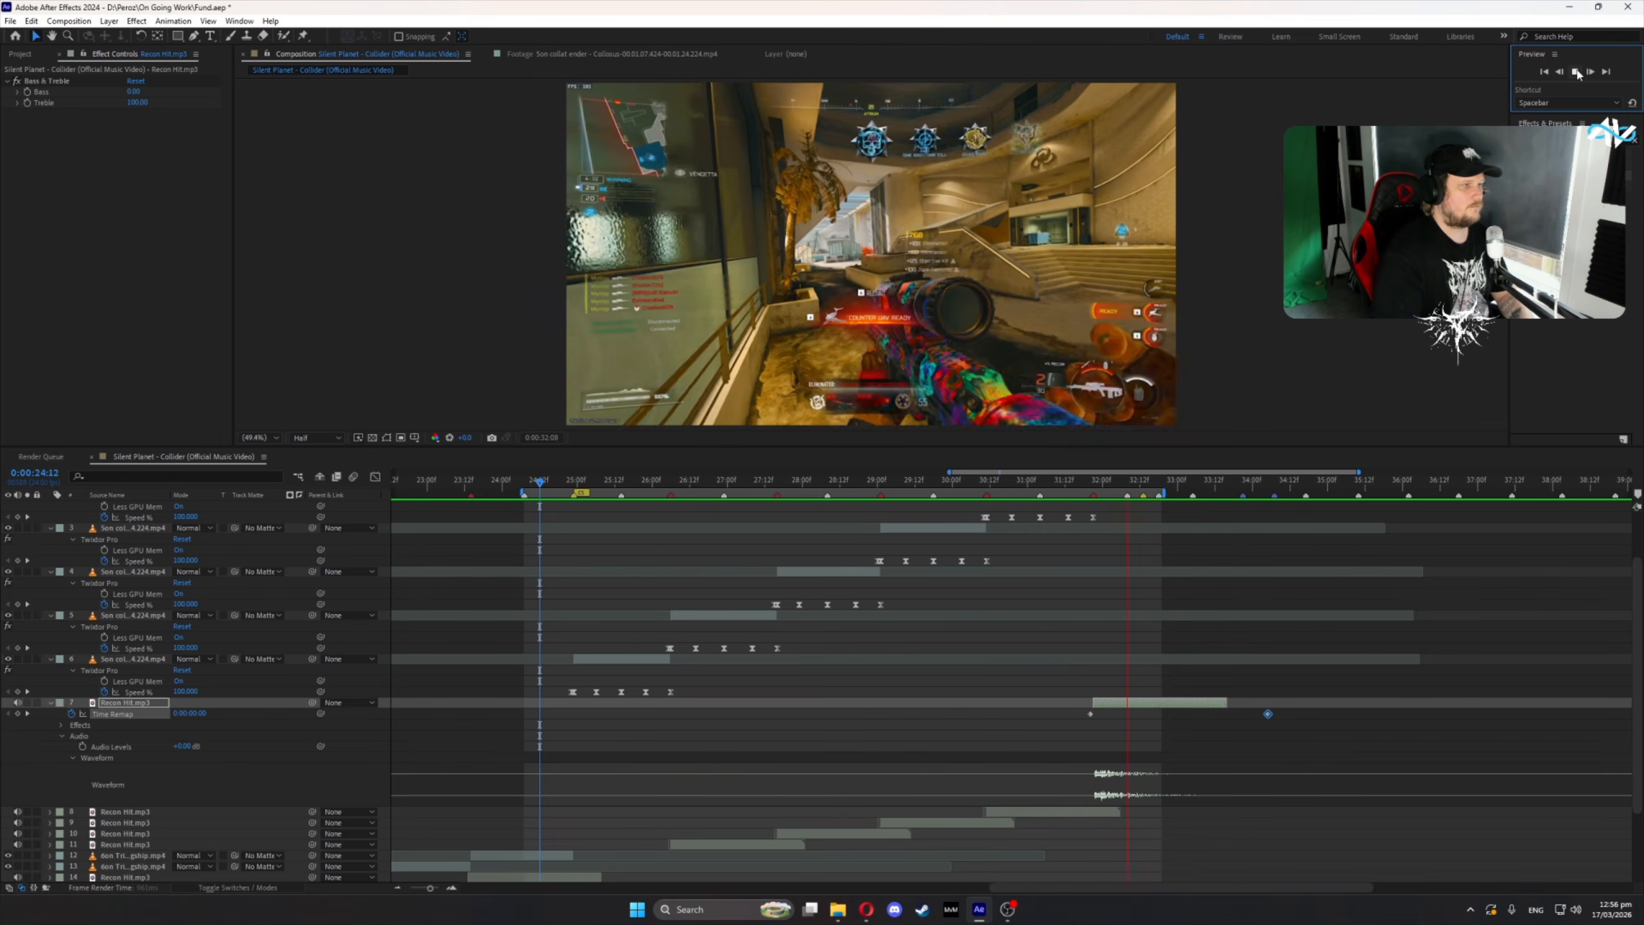
{"action": "left_click", "coordinate": [1576, 72]}
- Raise the time-remapped Recon Hit layer's Audio Levels to +2 dB
{"action": "left_click", "coordinate": [1105, 487]}
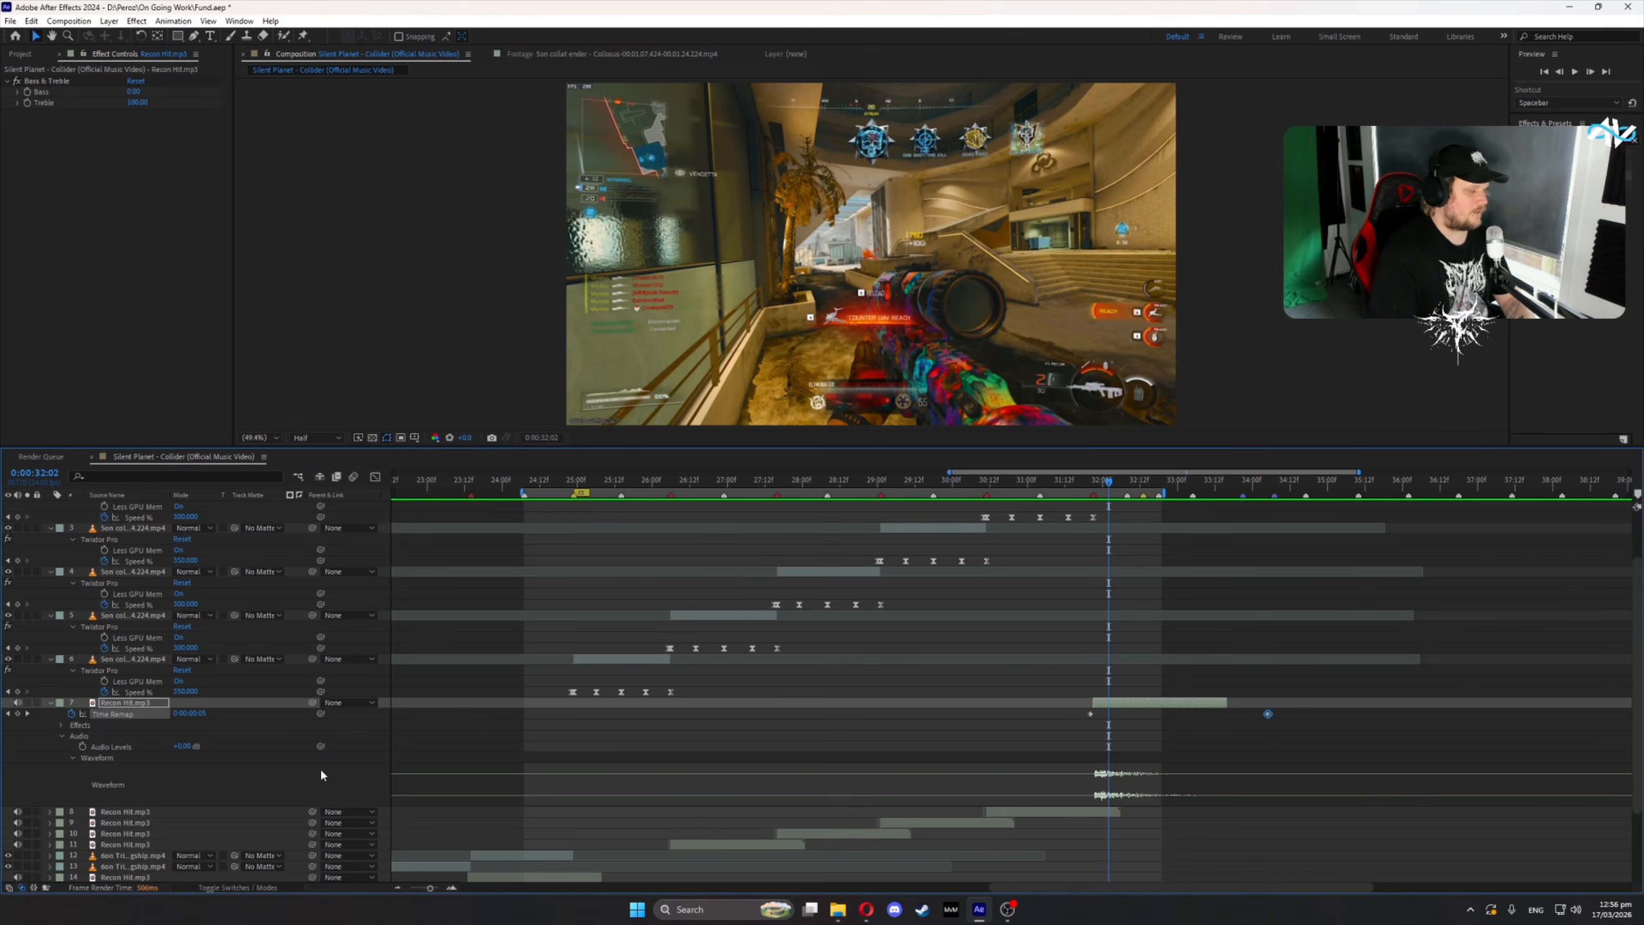
{"action": "left_click_drag", "start_coordinate": [180, 746], "coordinate": [182, 746]}
{"action": "left_click", "coordinate": [403, 776]}
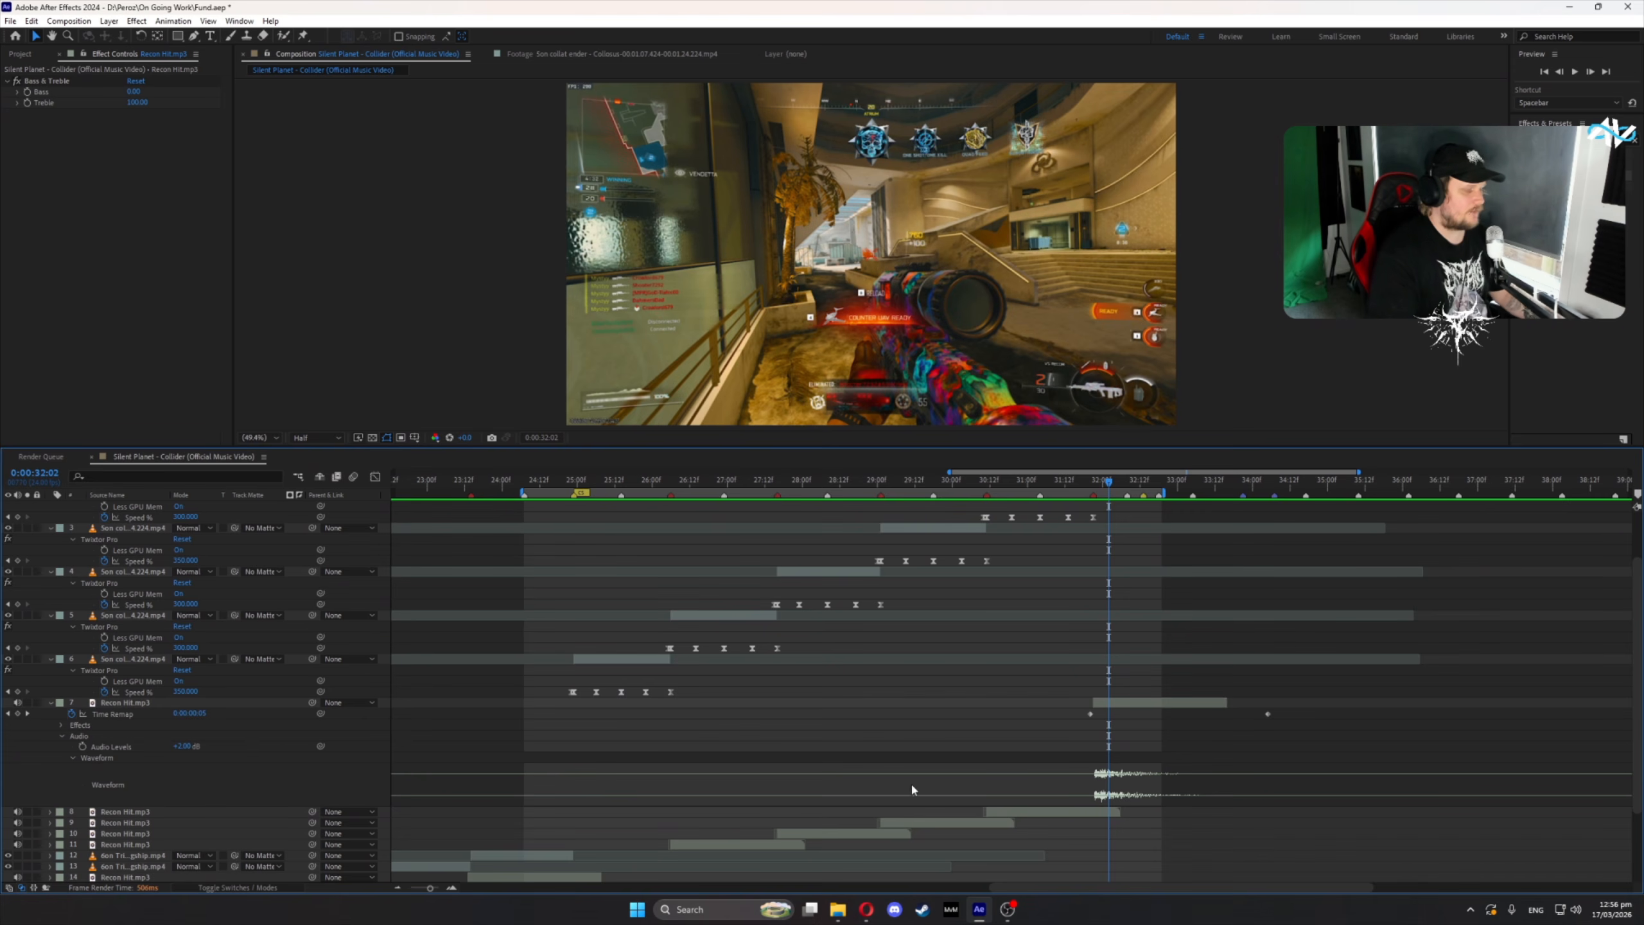
- Scrub through the speed-ramped clips up to 0:00:30:20 and return to 0:00:26:08
{"action": "left_click_drag", "start_coordinate": [548, 487], "coordinate": [1008, 544]}
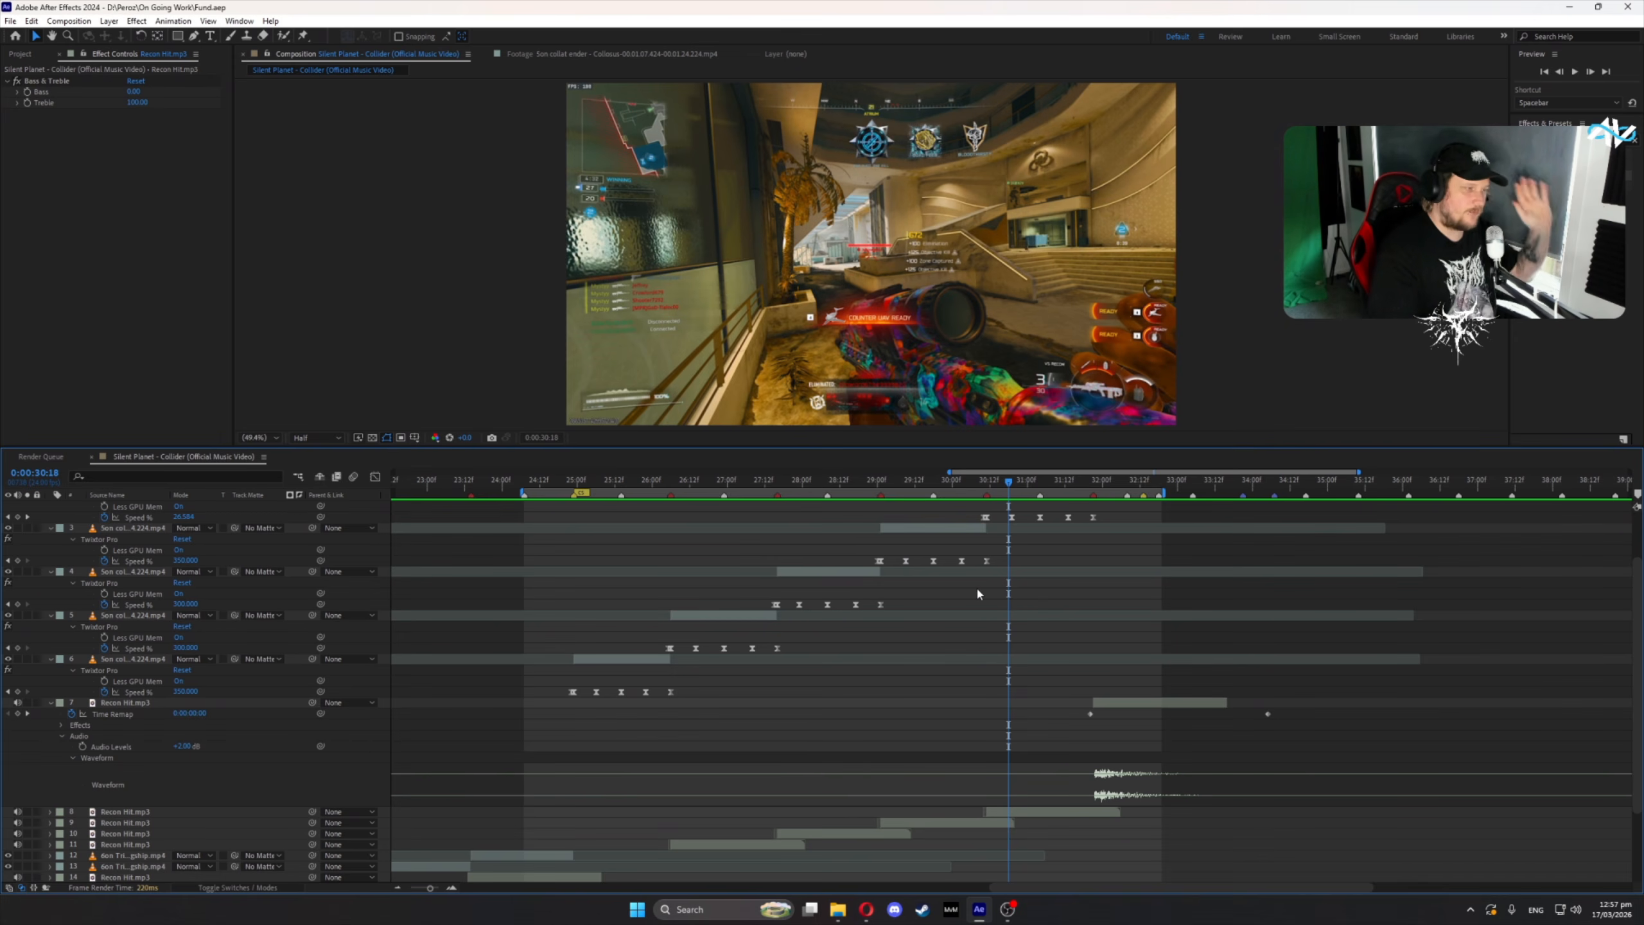
{"action": "scroll", "coordinate": [978, 621], "scroll_direction": "down", "scroll_amount": 3}
{"action": "left_click_drag", "start_coordinate": [738, 485], "coordinate": [982, 529]}
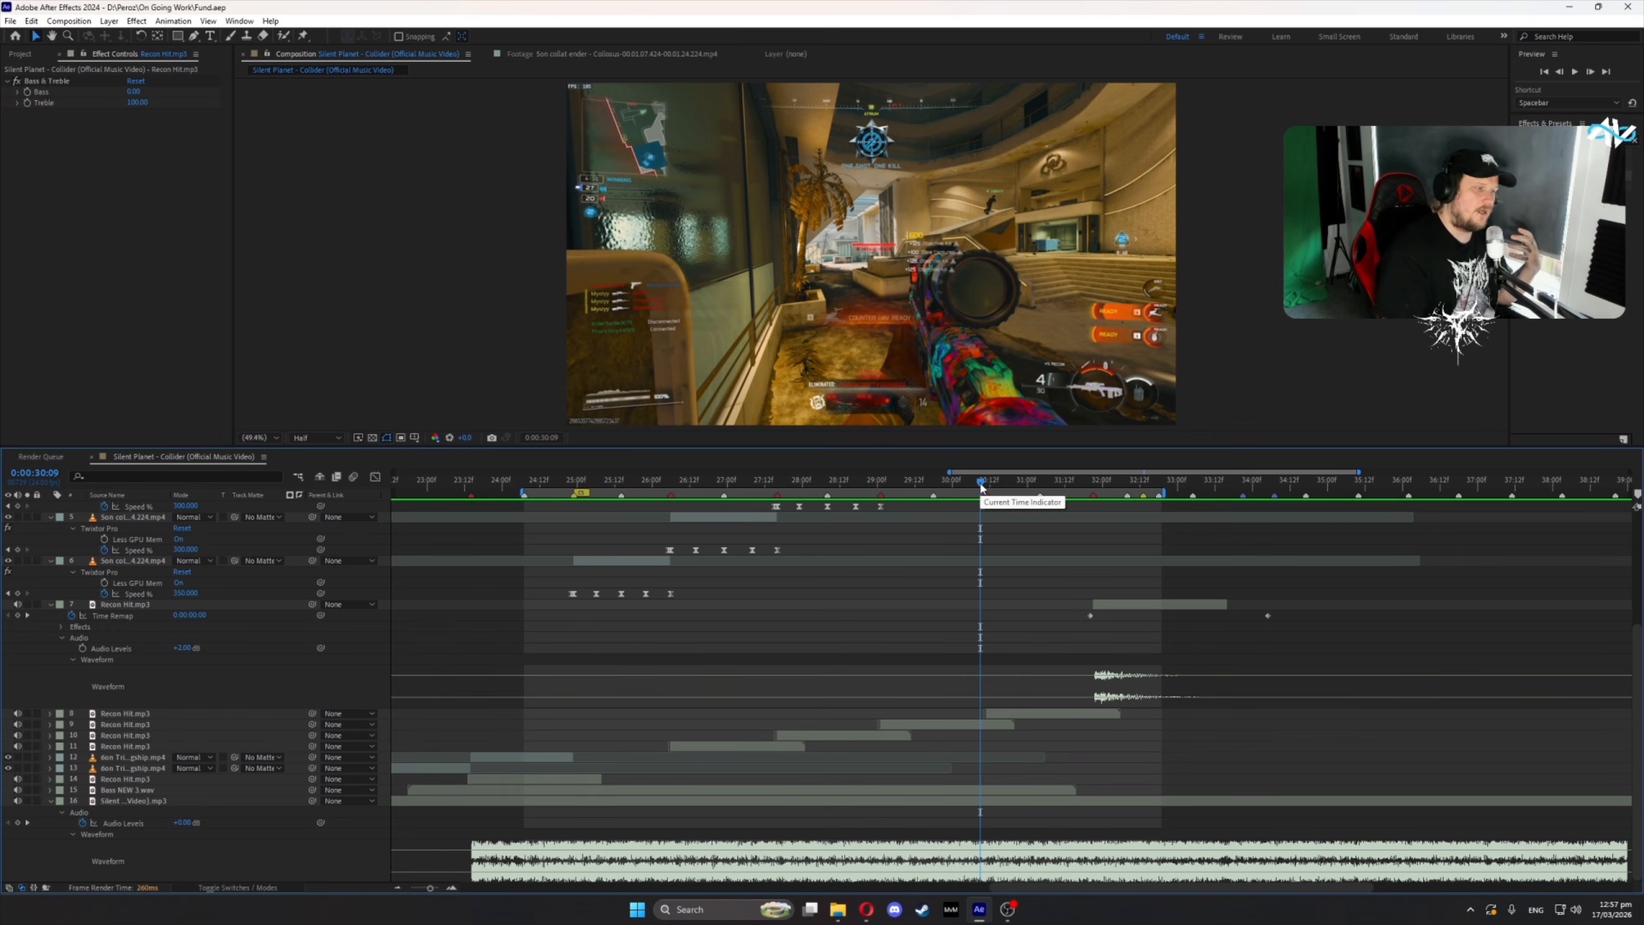
{"action": "left_click_drag", "start_coordinate": [982, 487], "coordinate": [1013, 509]}
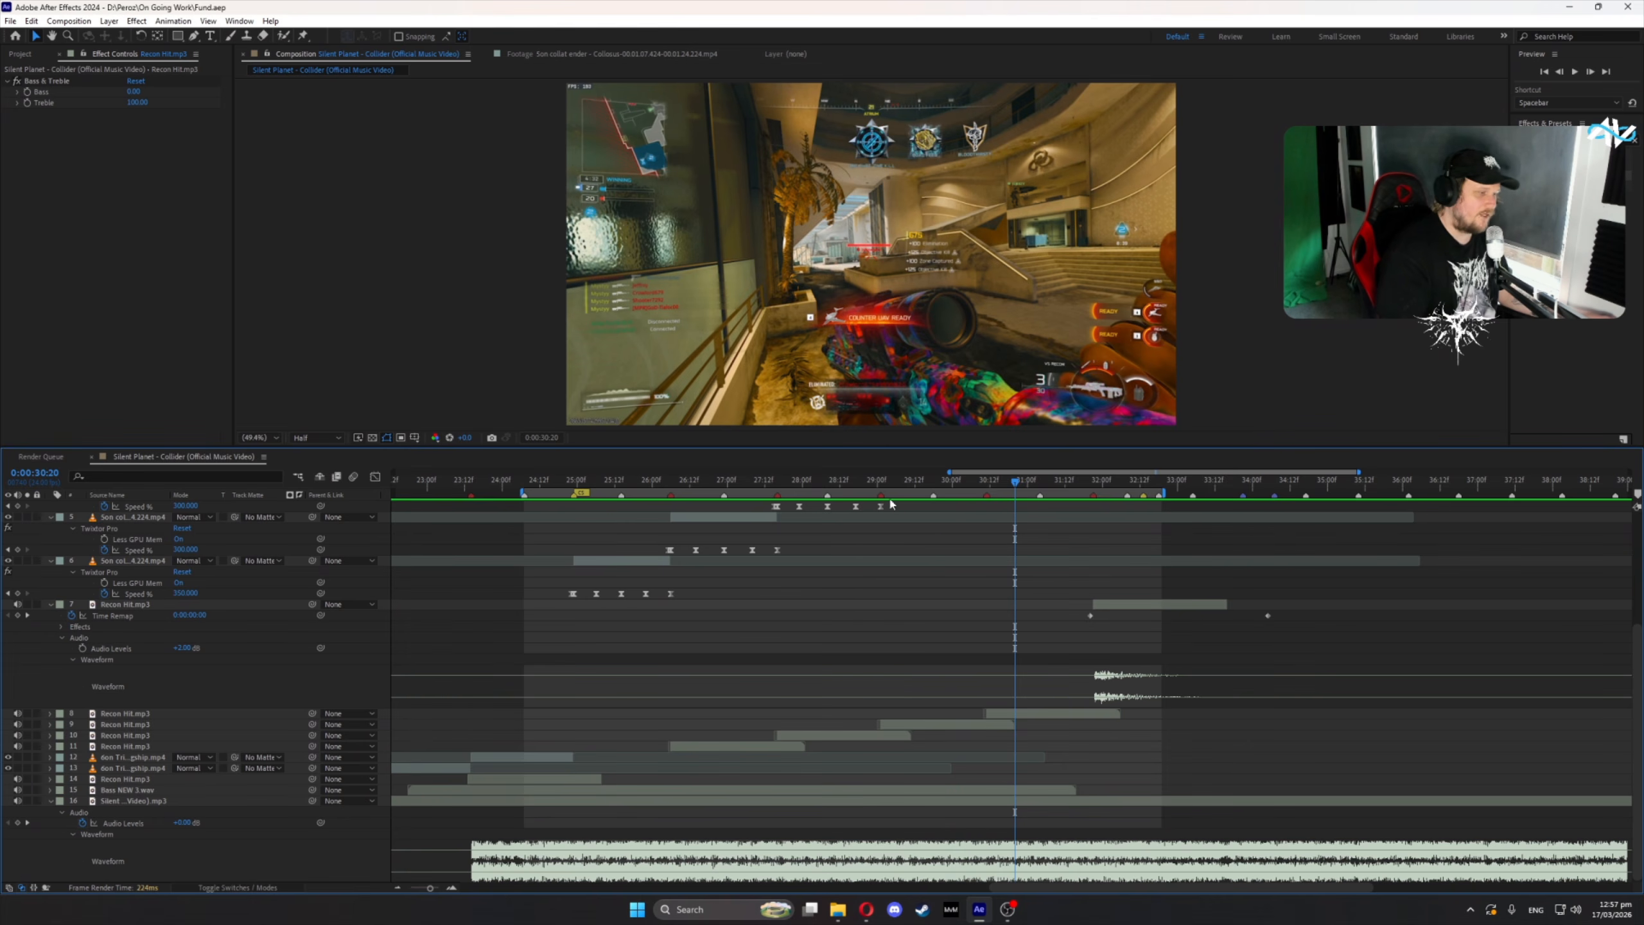
{"action": "left_click_drag", "start_coordinate": [845, 481], "coordinate": [677, 480]}
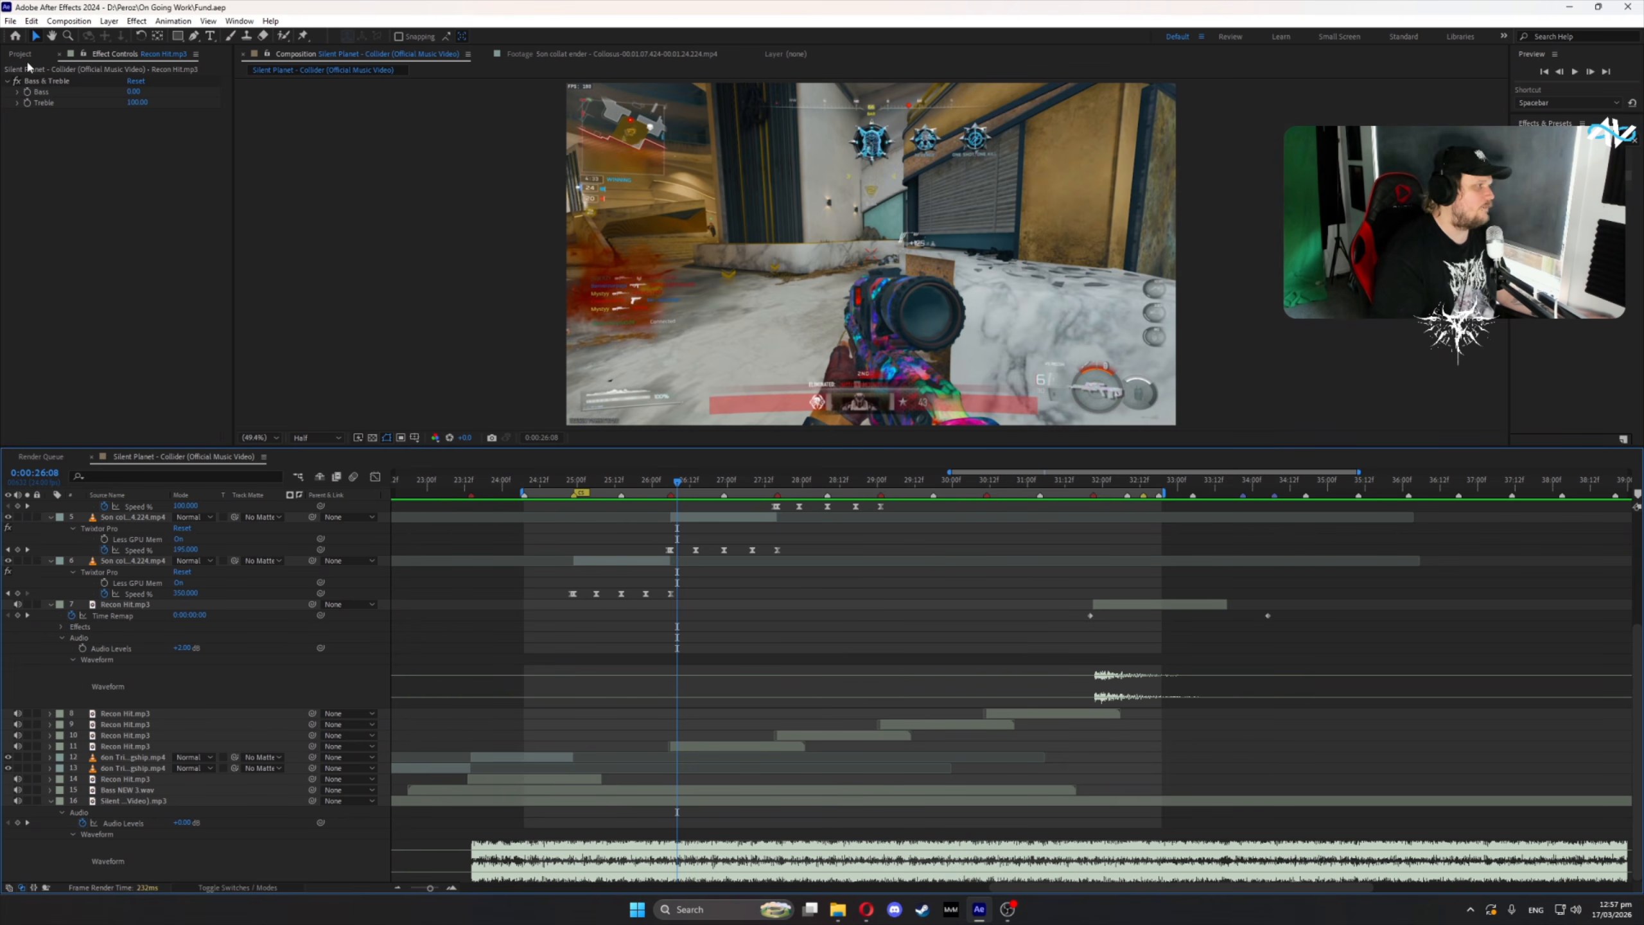
- Add Recon Bolt.mp3 from the SFX folder below the layer 6 clip at about 0:00:26:20, keeping layer 5's keyframes displayed
{"action": "left_click", "coordinate": [20, 54]}
{"action": "left_click_drag", "start_coordinate": [65, 368], "coordinate": [751, 598]}
{"action": "left_click", "coordinate": [49, 613]}
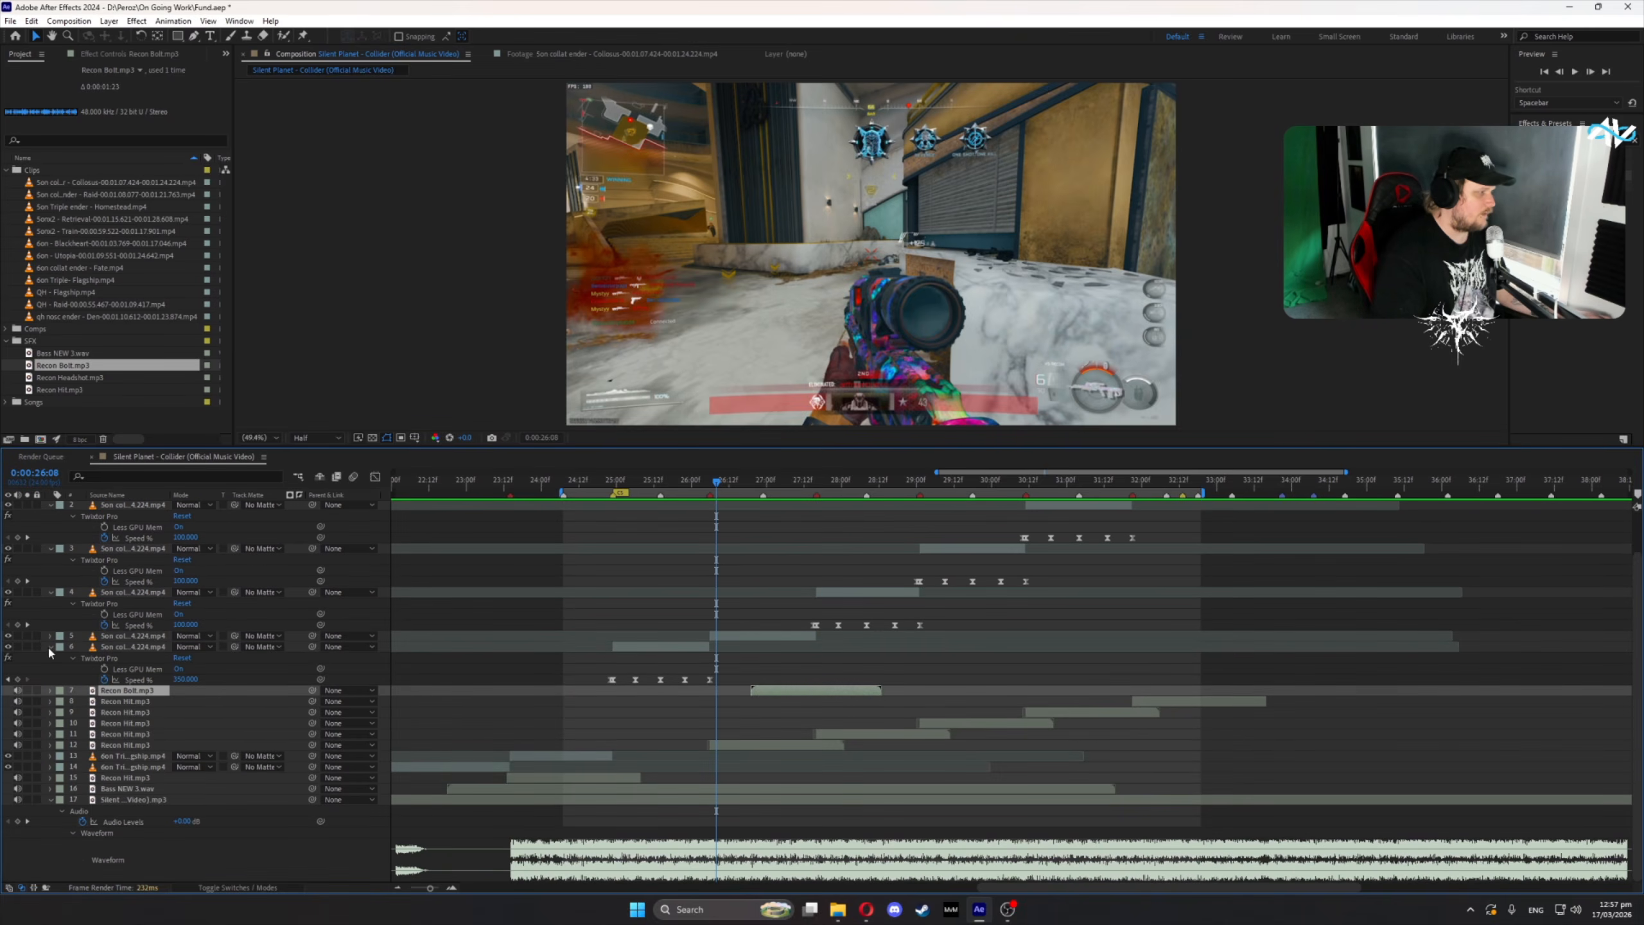
{"action": "left_click", "coordinate": [115, 636]}
{"action": "key", "text": "u"}
{"action": "scroll", "coordinate": [206, 710], "scroll_direction": "down", "scroll_amount": 2}
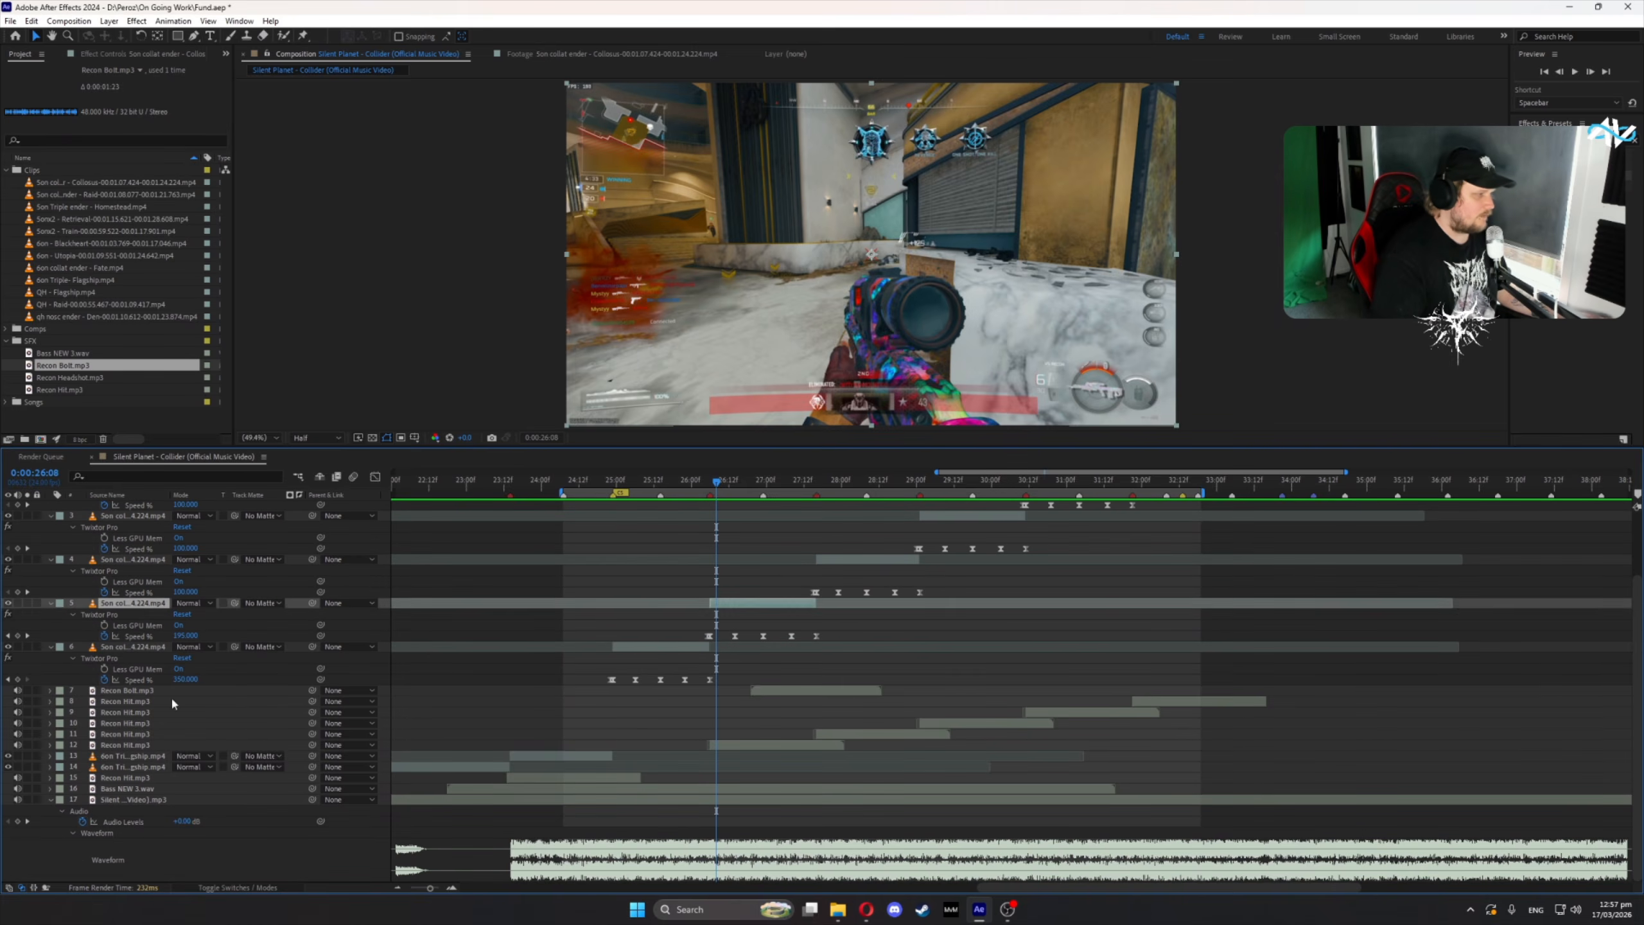
- Reveal the Recon Bolt layer's audio waveform and preview its sound
{"action": "left_click", "coordinate": [114, 691]}
{"action": "left_click", "coordinate": [51, 692]}
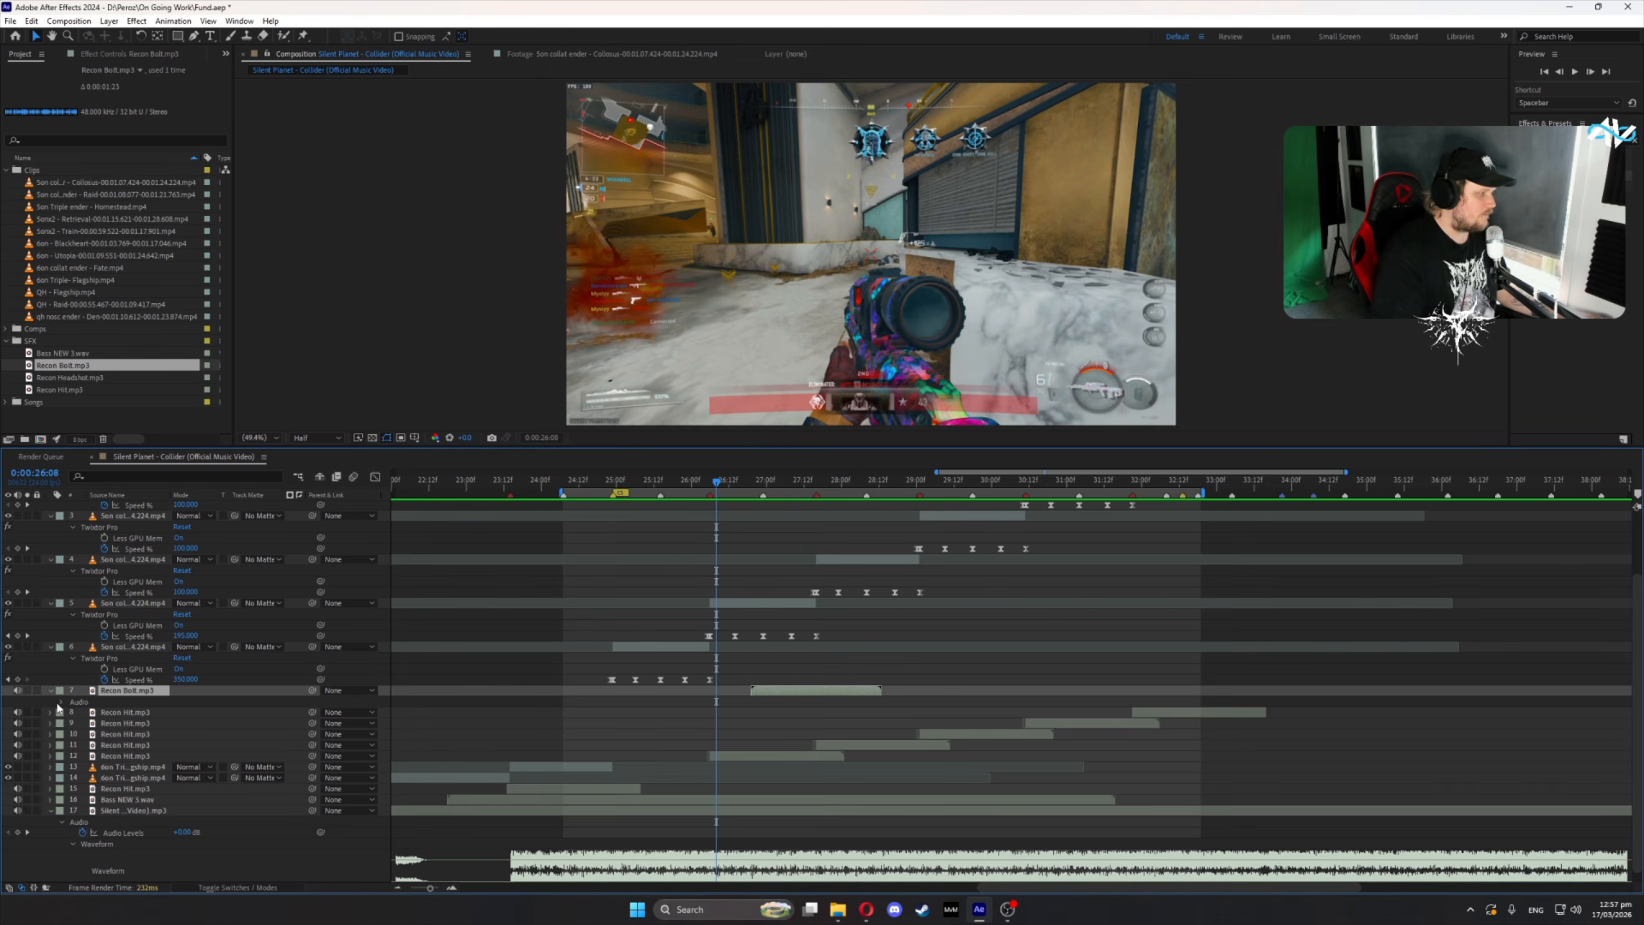
{"action": "scroll", "coordinate": [293, 719], "scroll_direction": "down", "scroll_amount": 3}
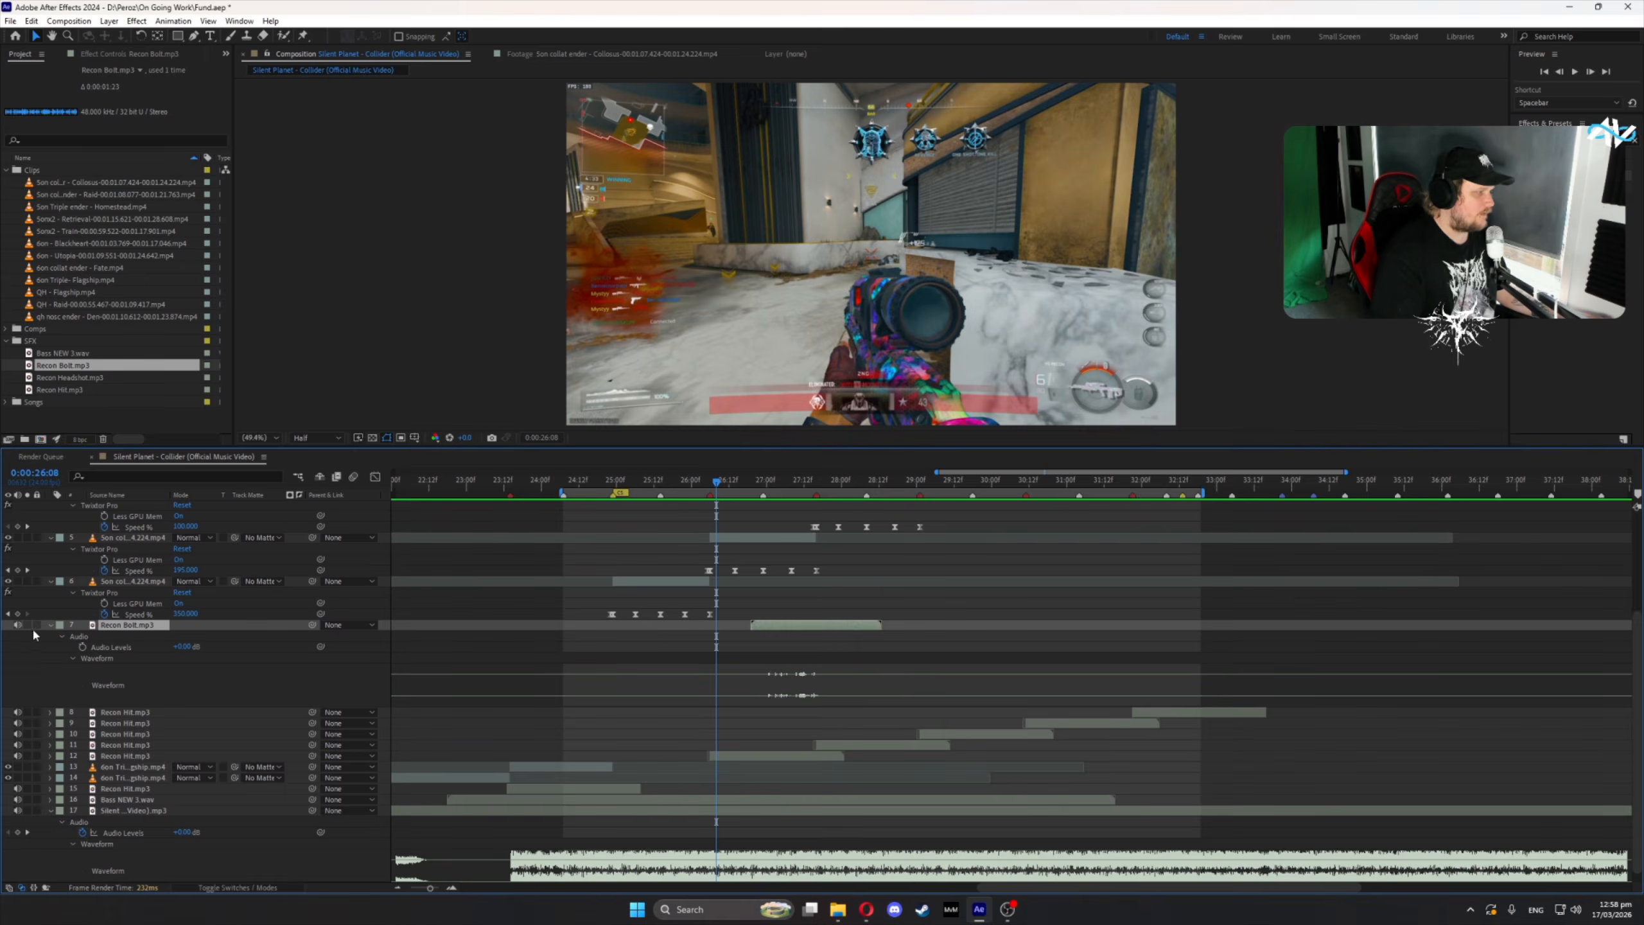
{"action": "key", "text": "space"}
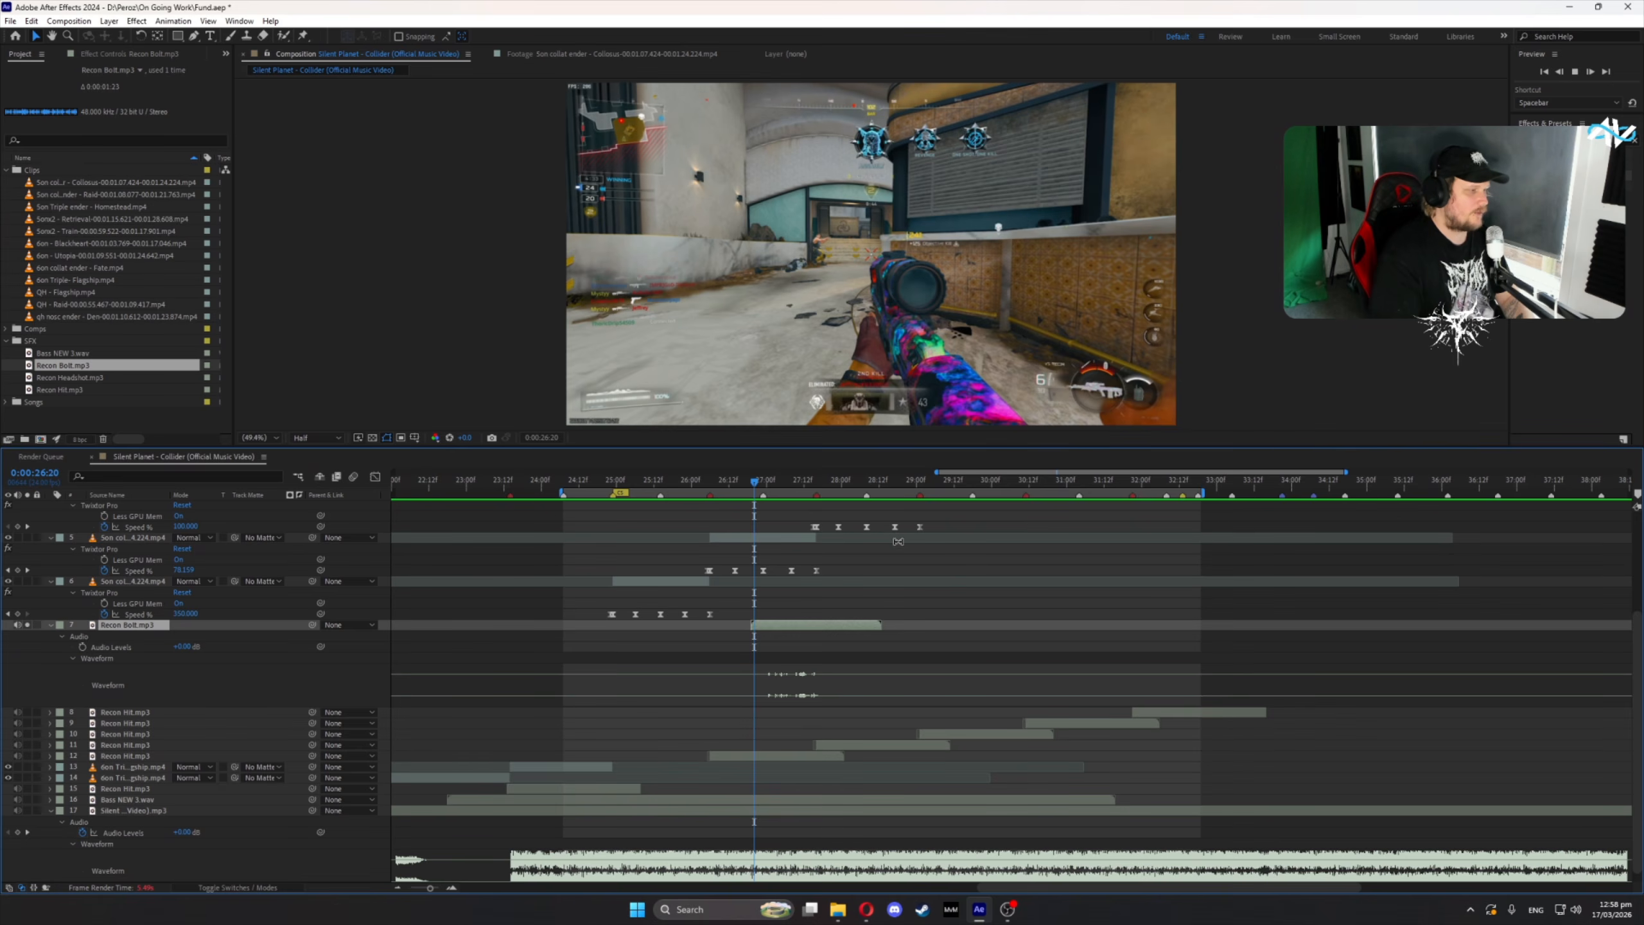
- Move the Recon Bolt layer to start at about 0:00:24:07 and compare it with the reload around 0:00:25:00
{"action": "left_click", "coordinate": [670, 481]}
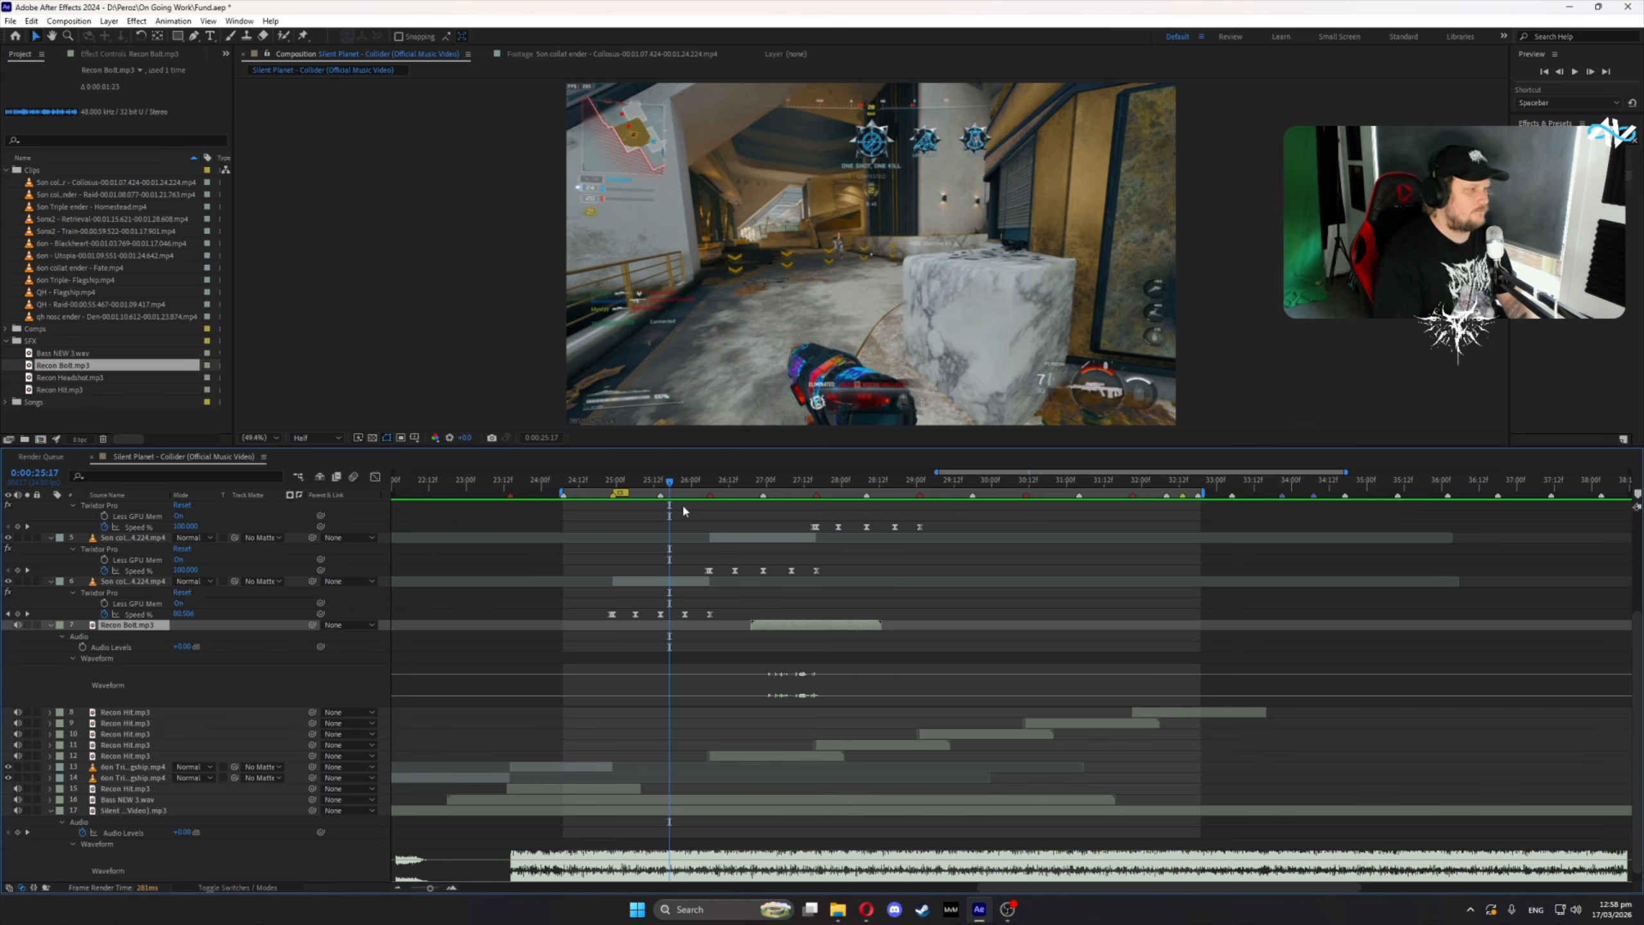
{"action": "left_click_drag", "start_coordinate": [663, 486], "coordinate": [582, 485]}
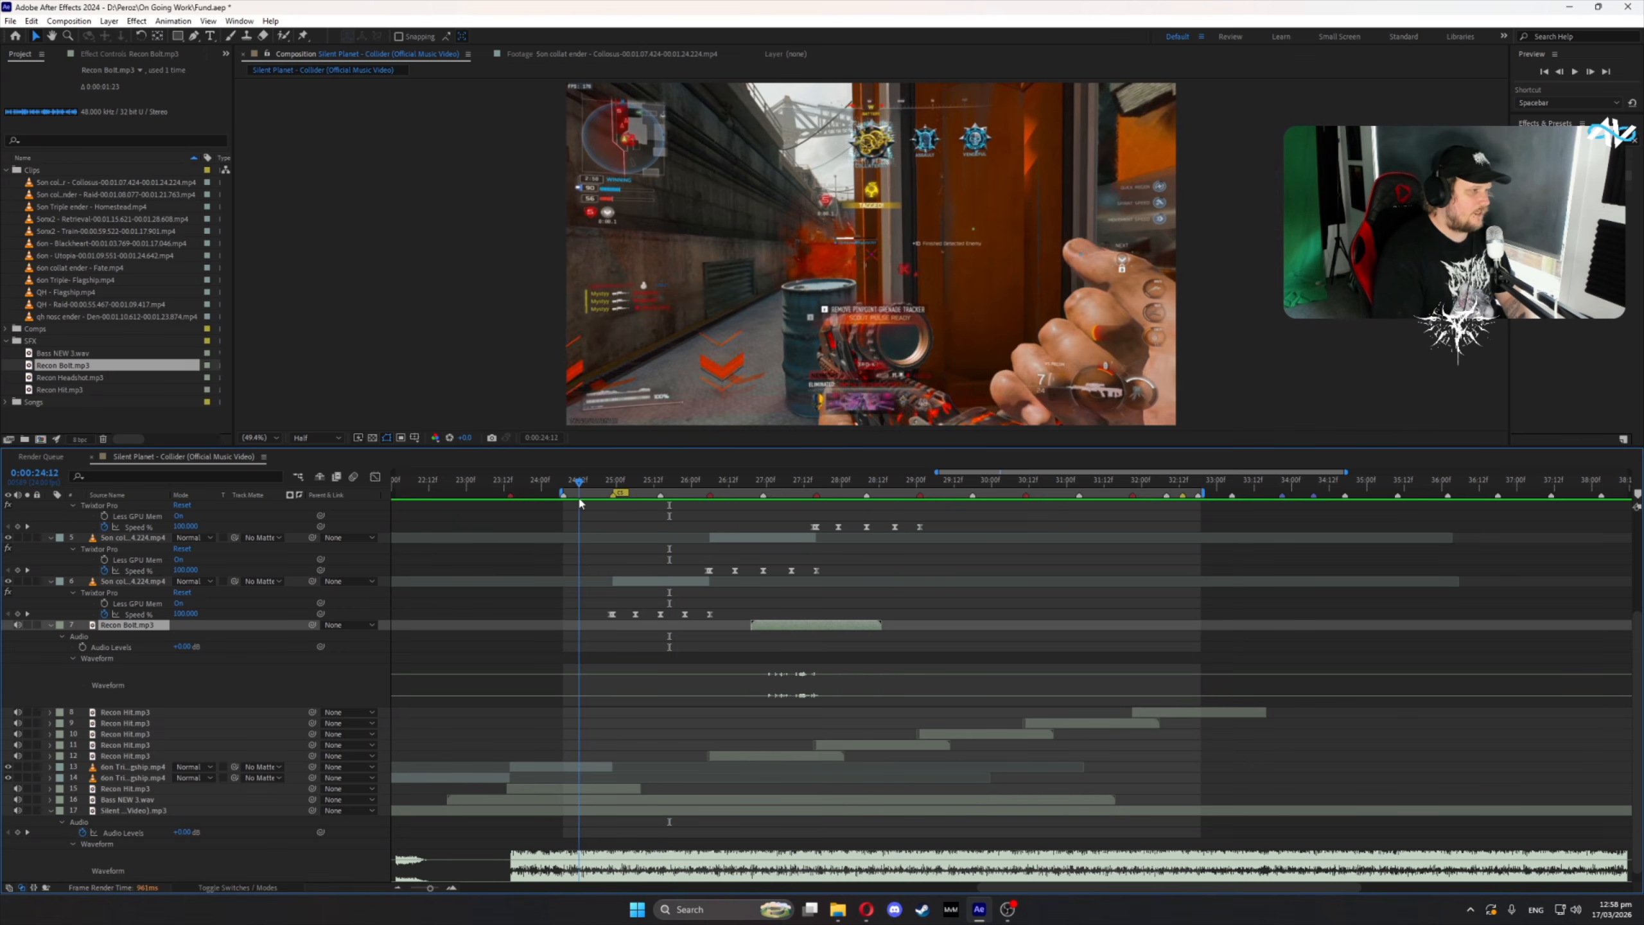
{"action": "left_click_drag", "start_coordinate": [801, 627], "coordinate": [615, 630]}
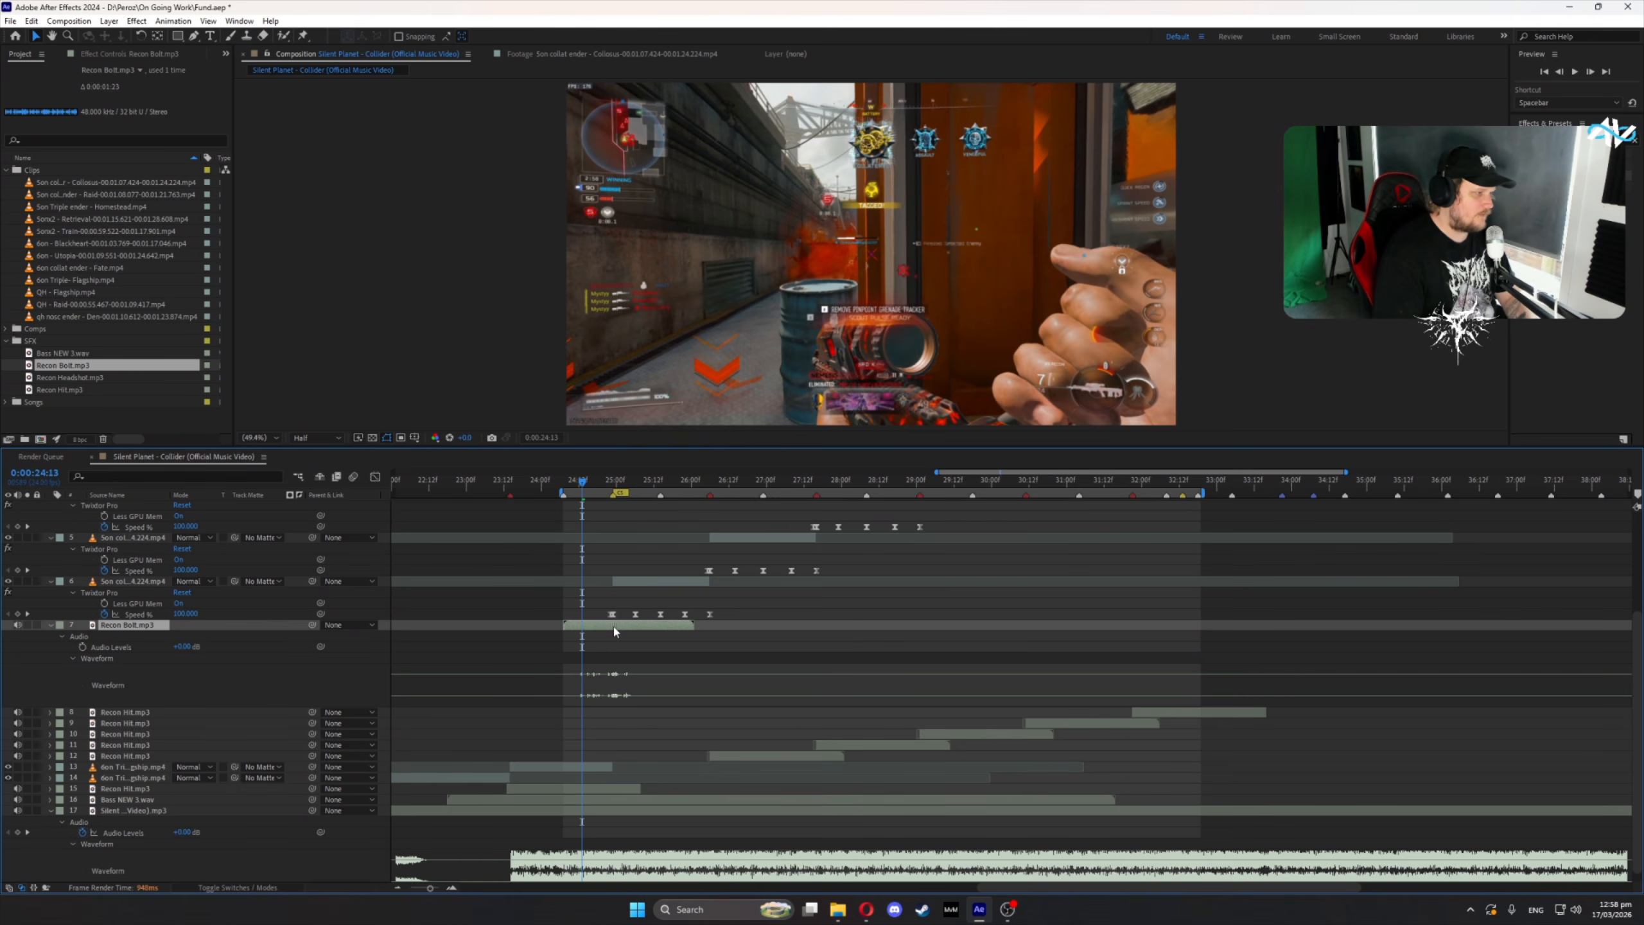
{"action": "left_click", "coordinate": [591, 483]}
{"action": "left_click_drag", "start_coordinate": [594, 484], "coordinate": [616, 489]}
{"action": "right_click", "coordinate": [622, 623]}
{"action": "mouse_move", "coordinate": [725, 319]}
{"action": "left_click", "coordinate": [779, 326]}
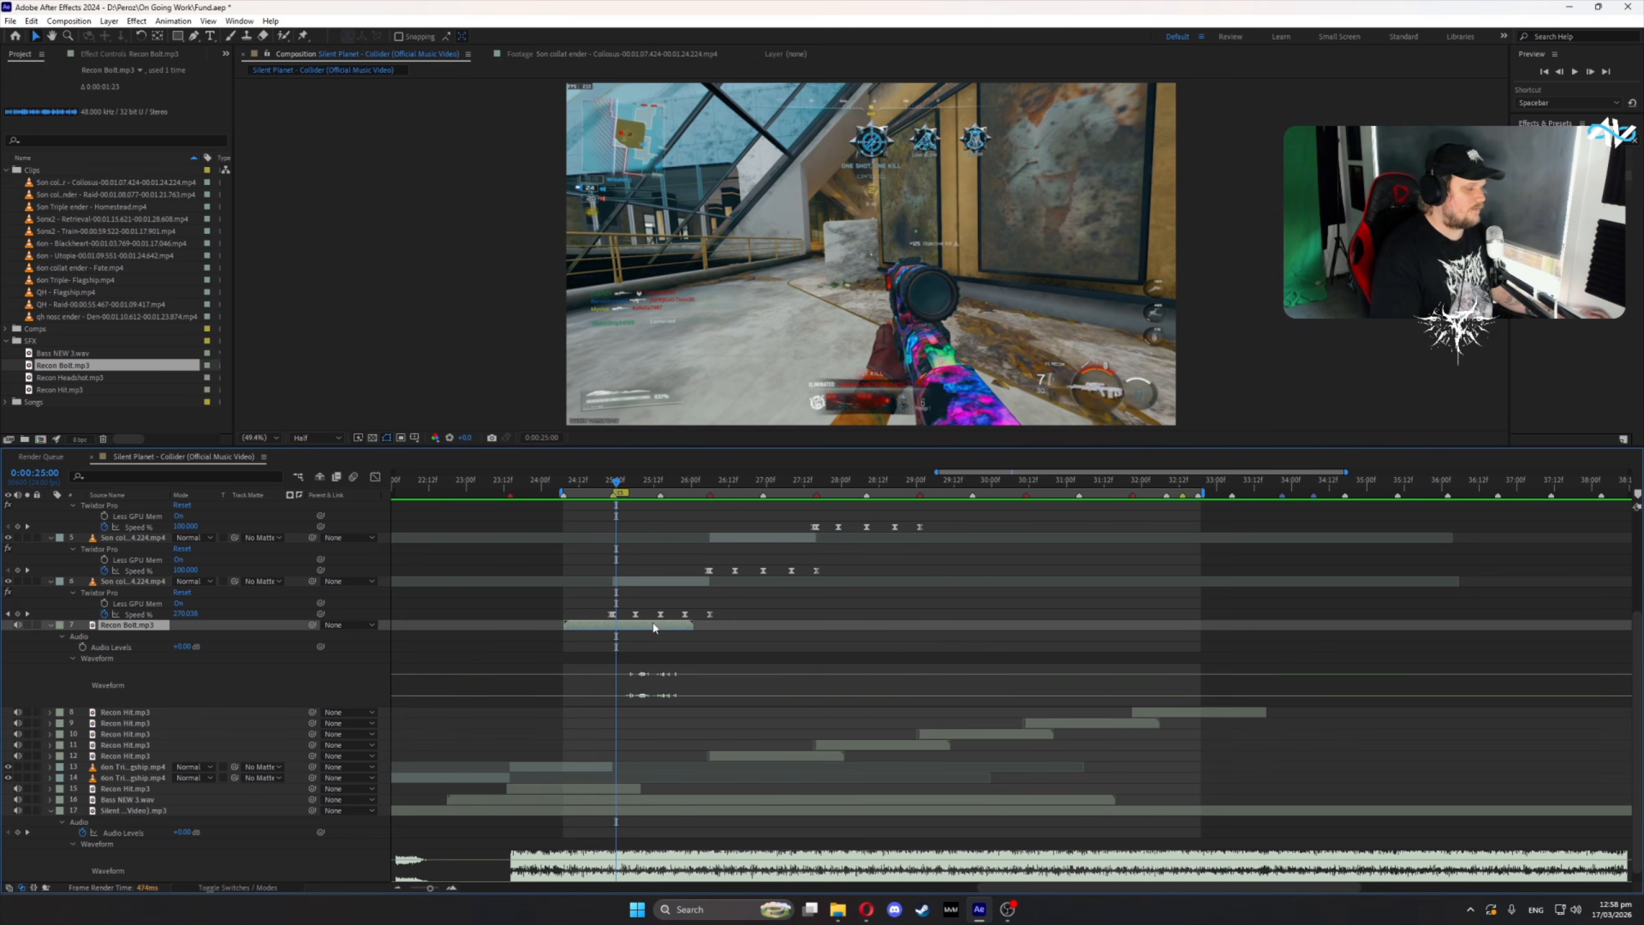
- Enable time remapping on the Recon Bolt layer and move its end keyframe to about 0:00:26:12
{"action": "right_click", "coordinate": [638, 630]}
{"action": "mouse_move", "coordinate": [726, 317]}
{"action": "left_click", "coordinate": [784, 316]}
{"action": "left_click_drag", "start_coordinate": [694, 636], "coordinate": [730, 635]}
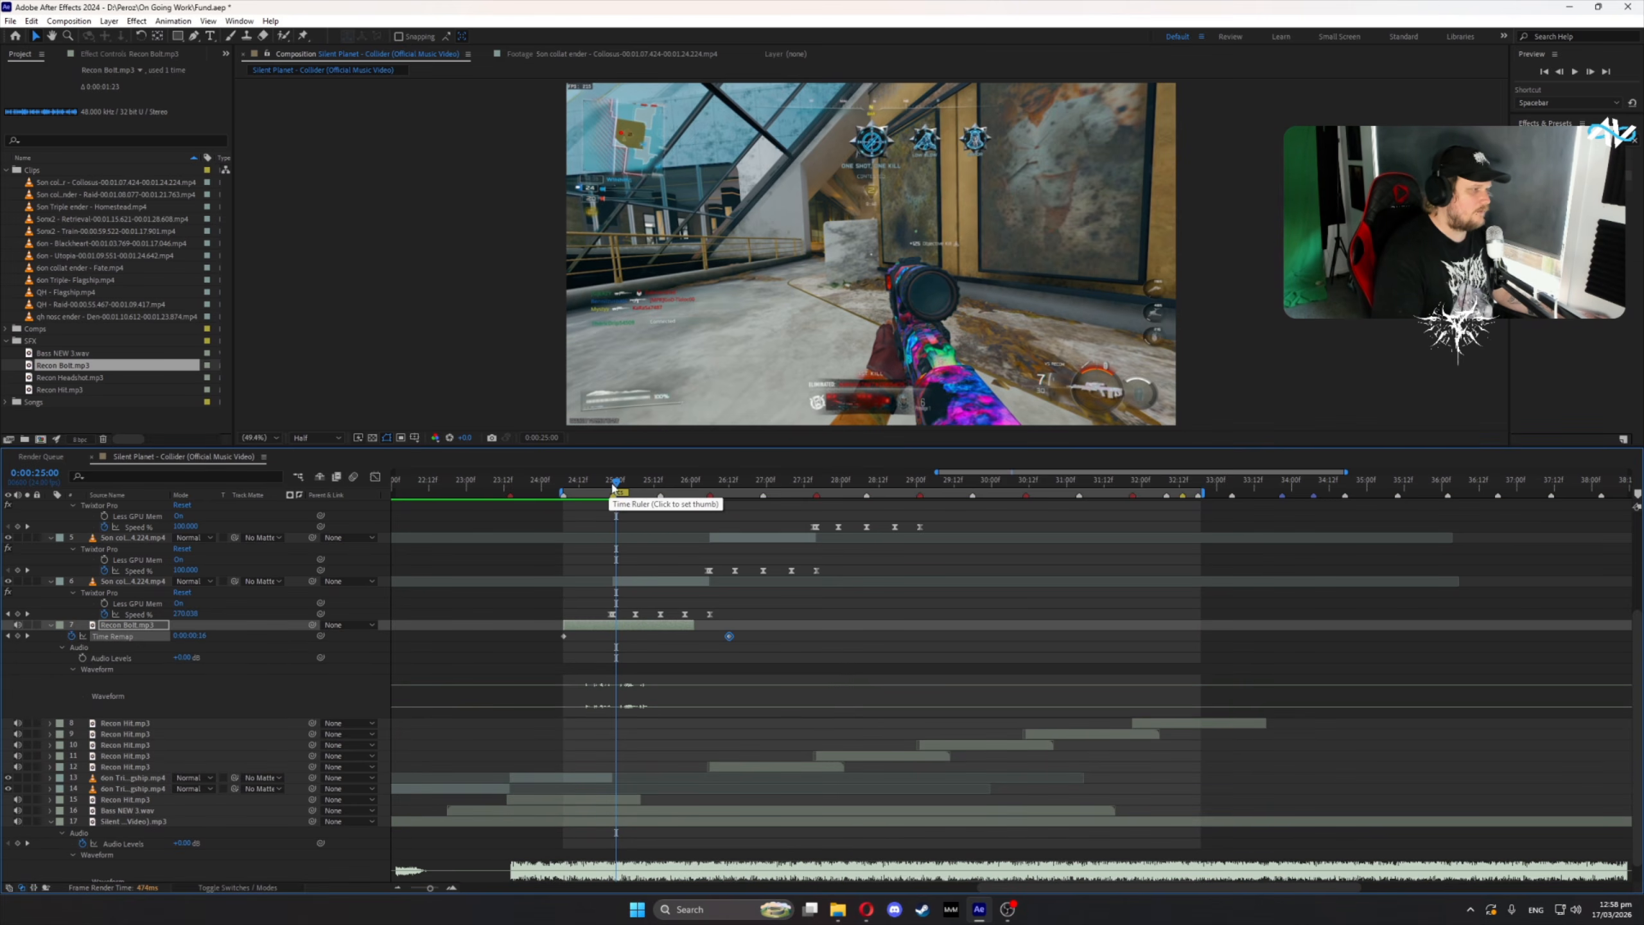
- Shift the Recon Bolt layer about one frame earlier to fit the reload and play back the result
{"action": "left_click", "coordinate": [601, 484]}
{"action": "left_click_drag", "start_coordinate": [602, 485], "coordinate": [620, 494]}
{"action": "left_click_drag", "start_coordinate": [638, 625], "coordinate": [635, 626]}
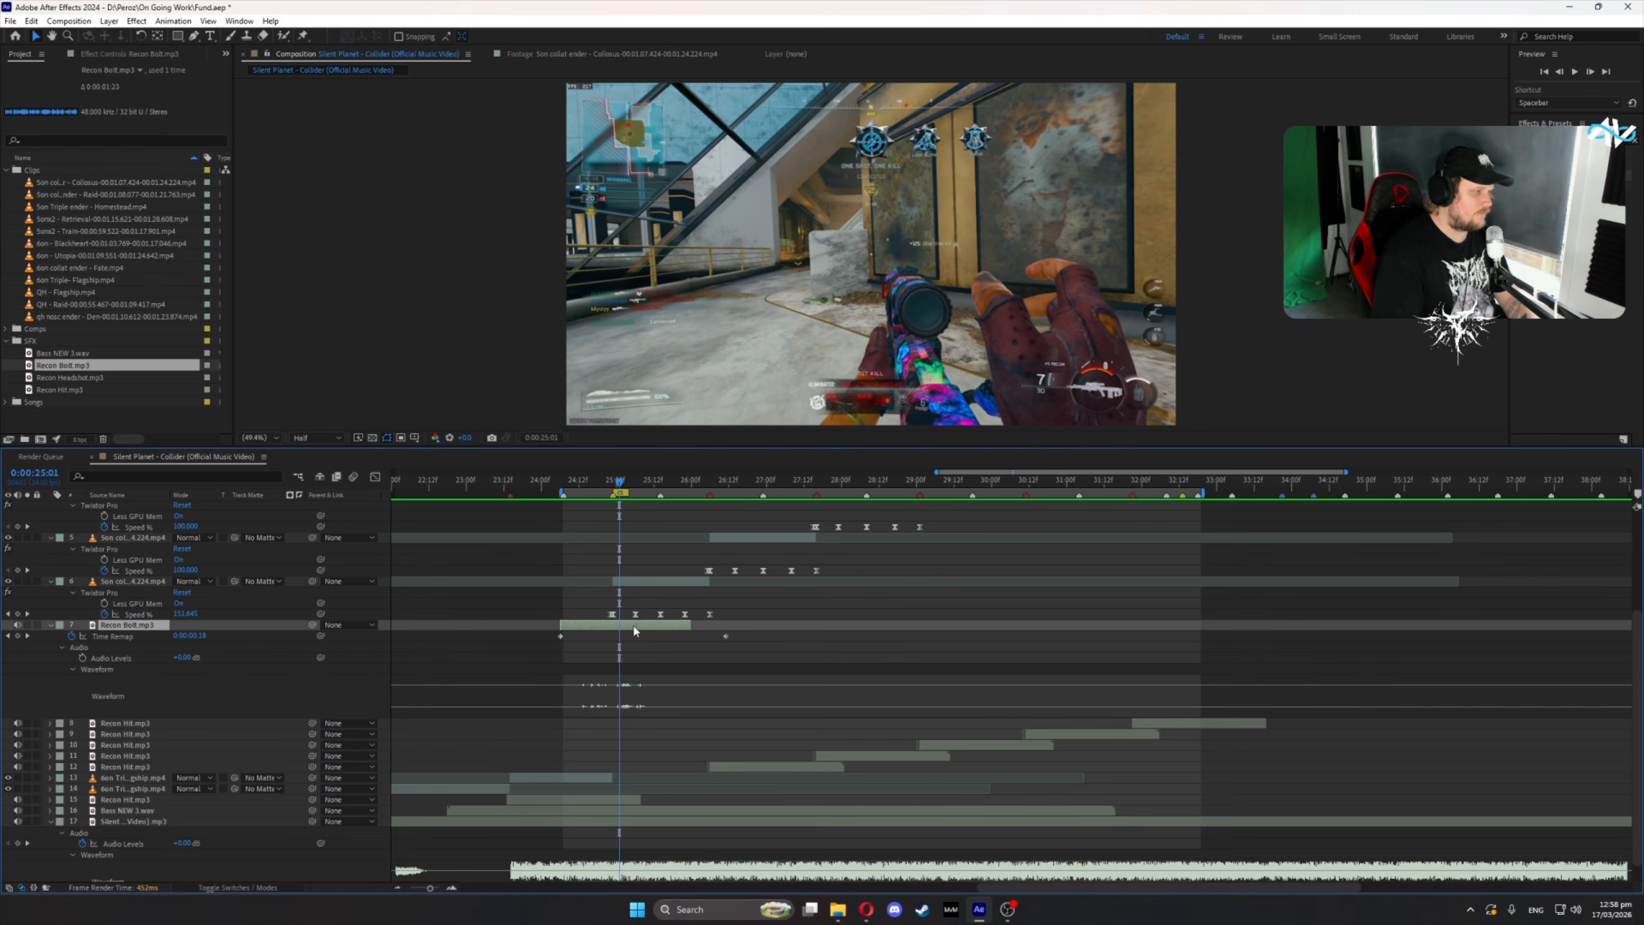
{"action": "left_click", "coordinate": [603, 484]}
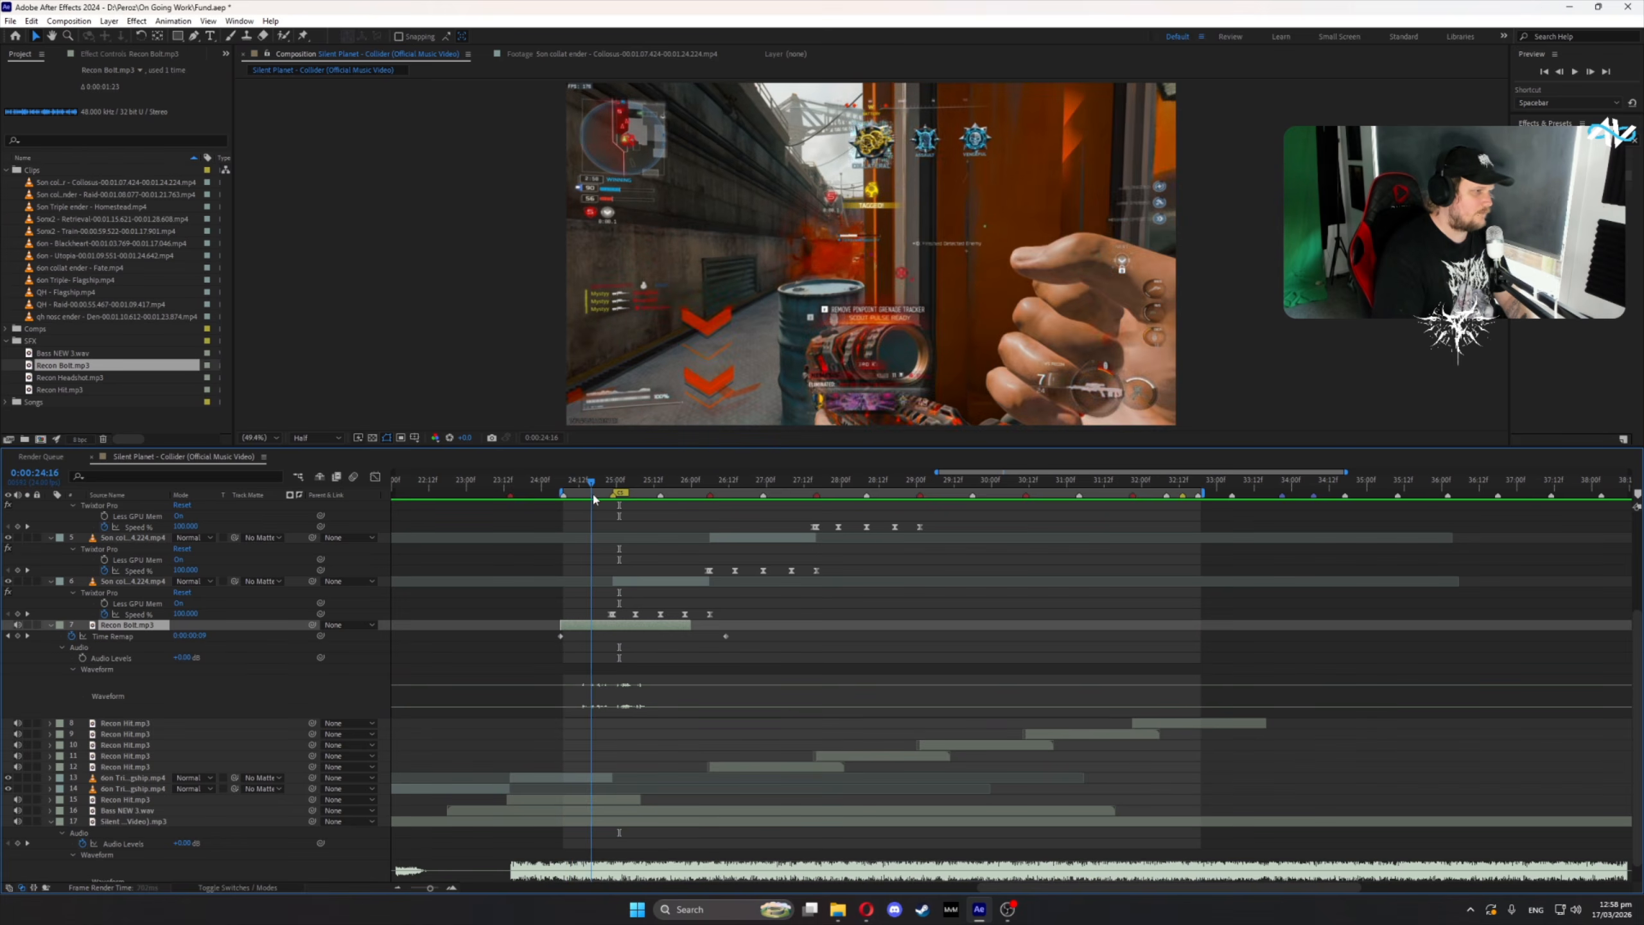
{"action": "key", "text": "space"}
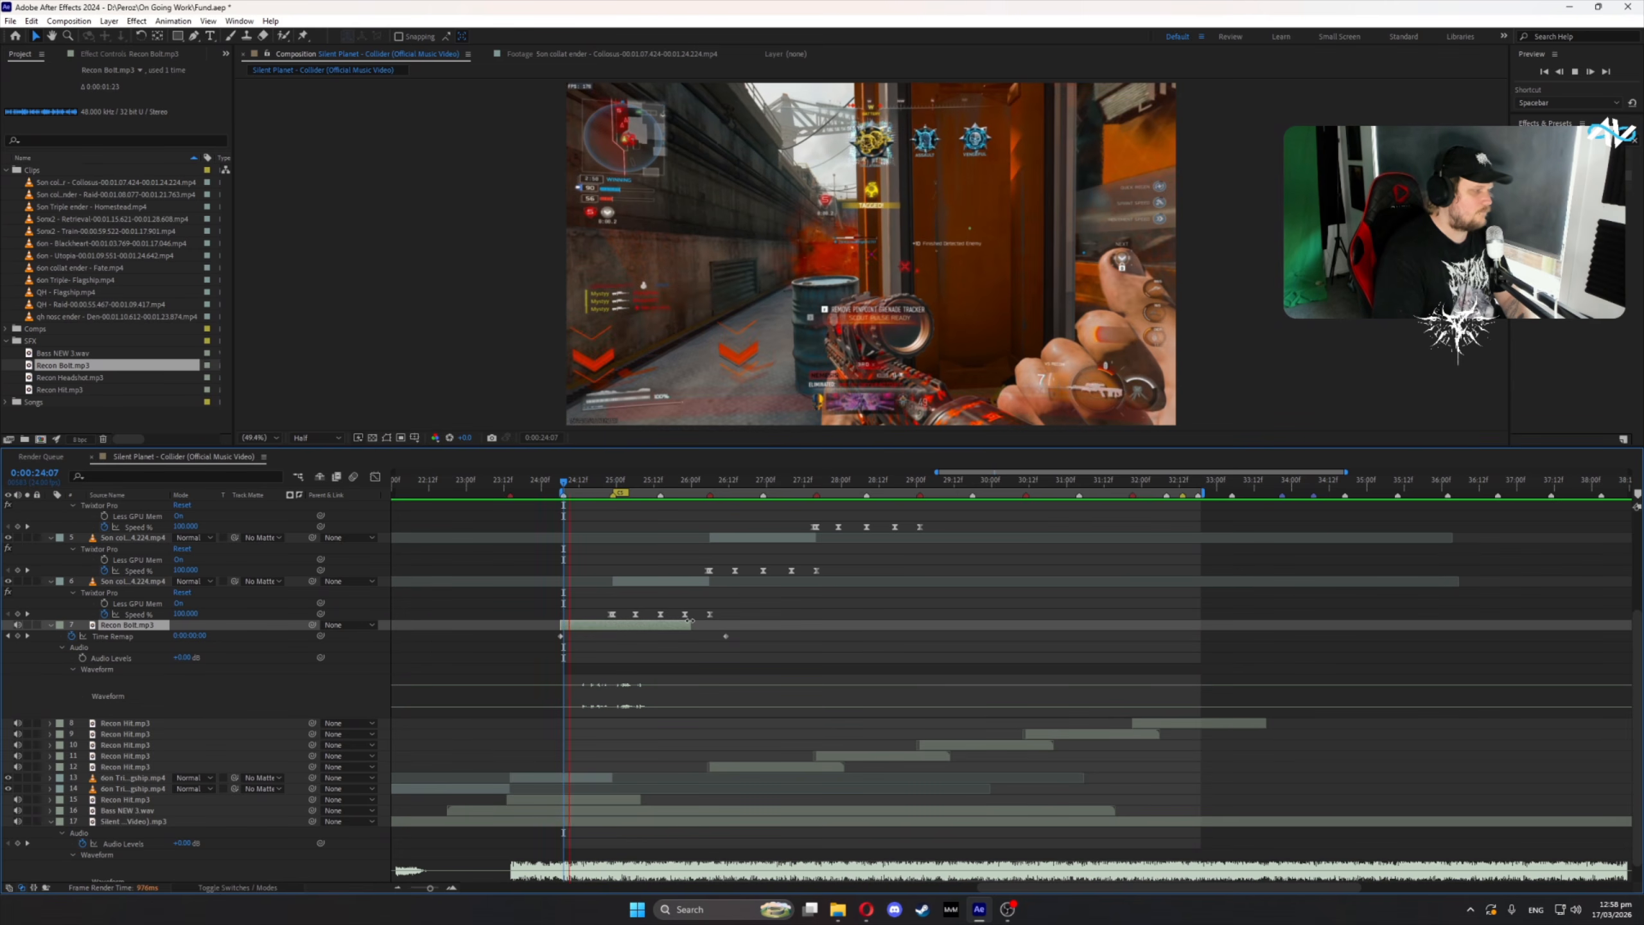
- Raise the Recon Bolt layer's Audio Levels to +2 dB
{"action": "left_click", "coordinate": [184, 658]}
{"action": "type", "text": "2"}
{"action": "left_click", "coordinate": [310, 689]}
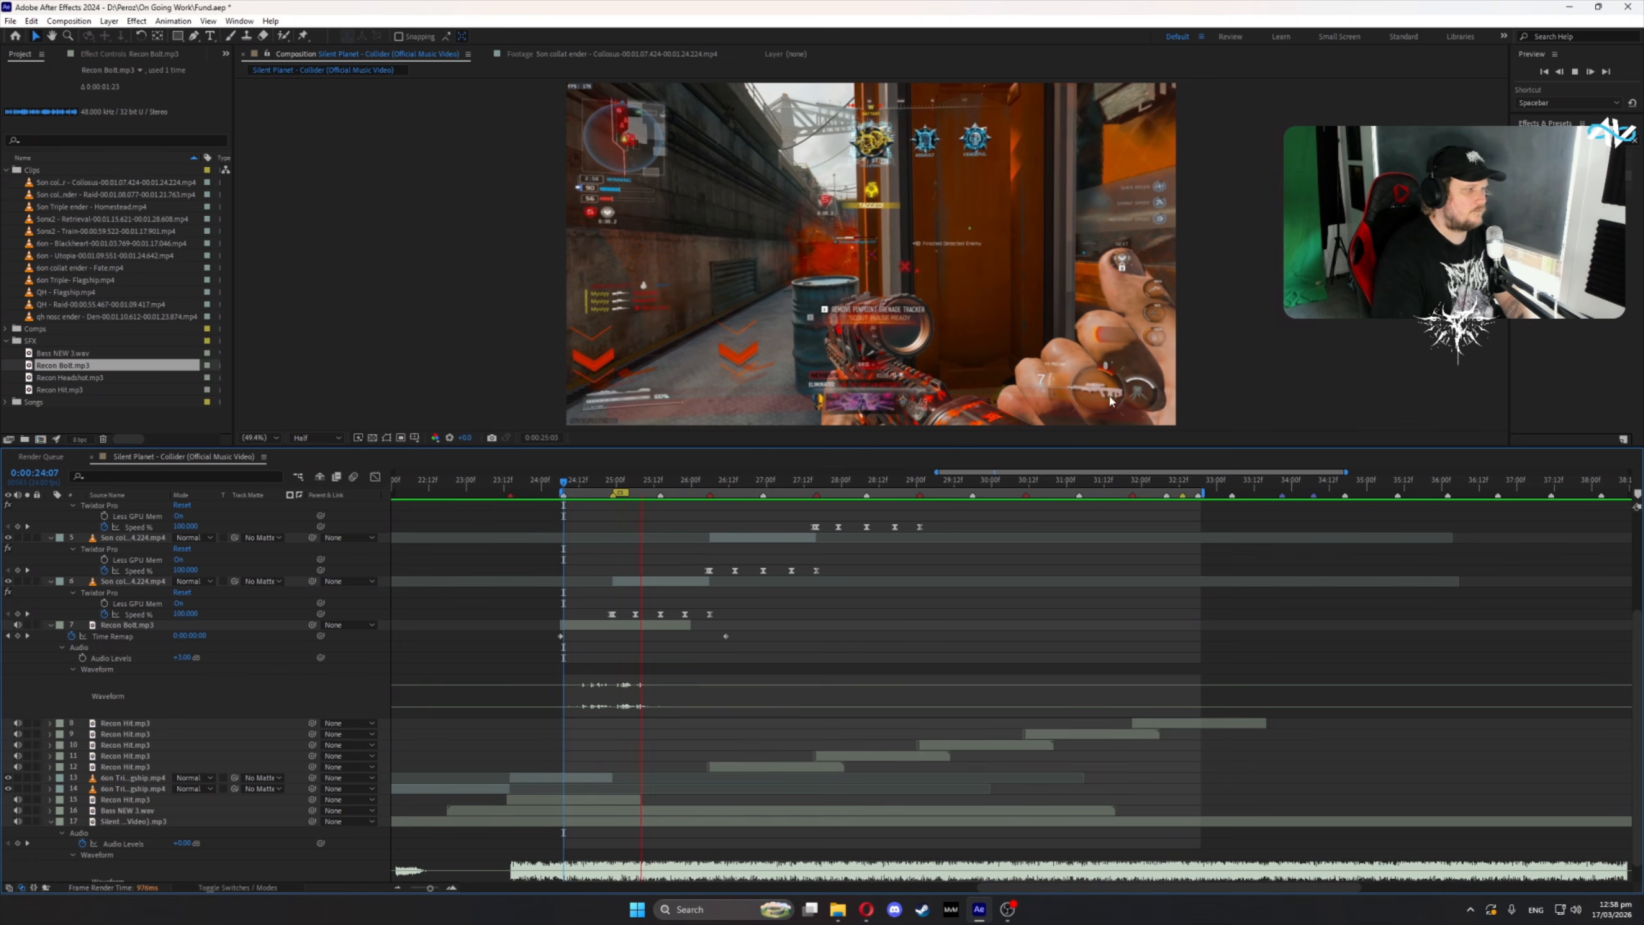
- Apply the Bass & Treble effect to the Recon Bolt layer, set Treble to 50, and preview the sound
{"action": "left_click", "coordinate": [1573, 140]}
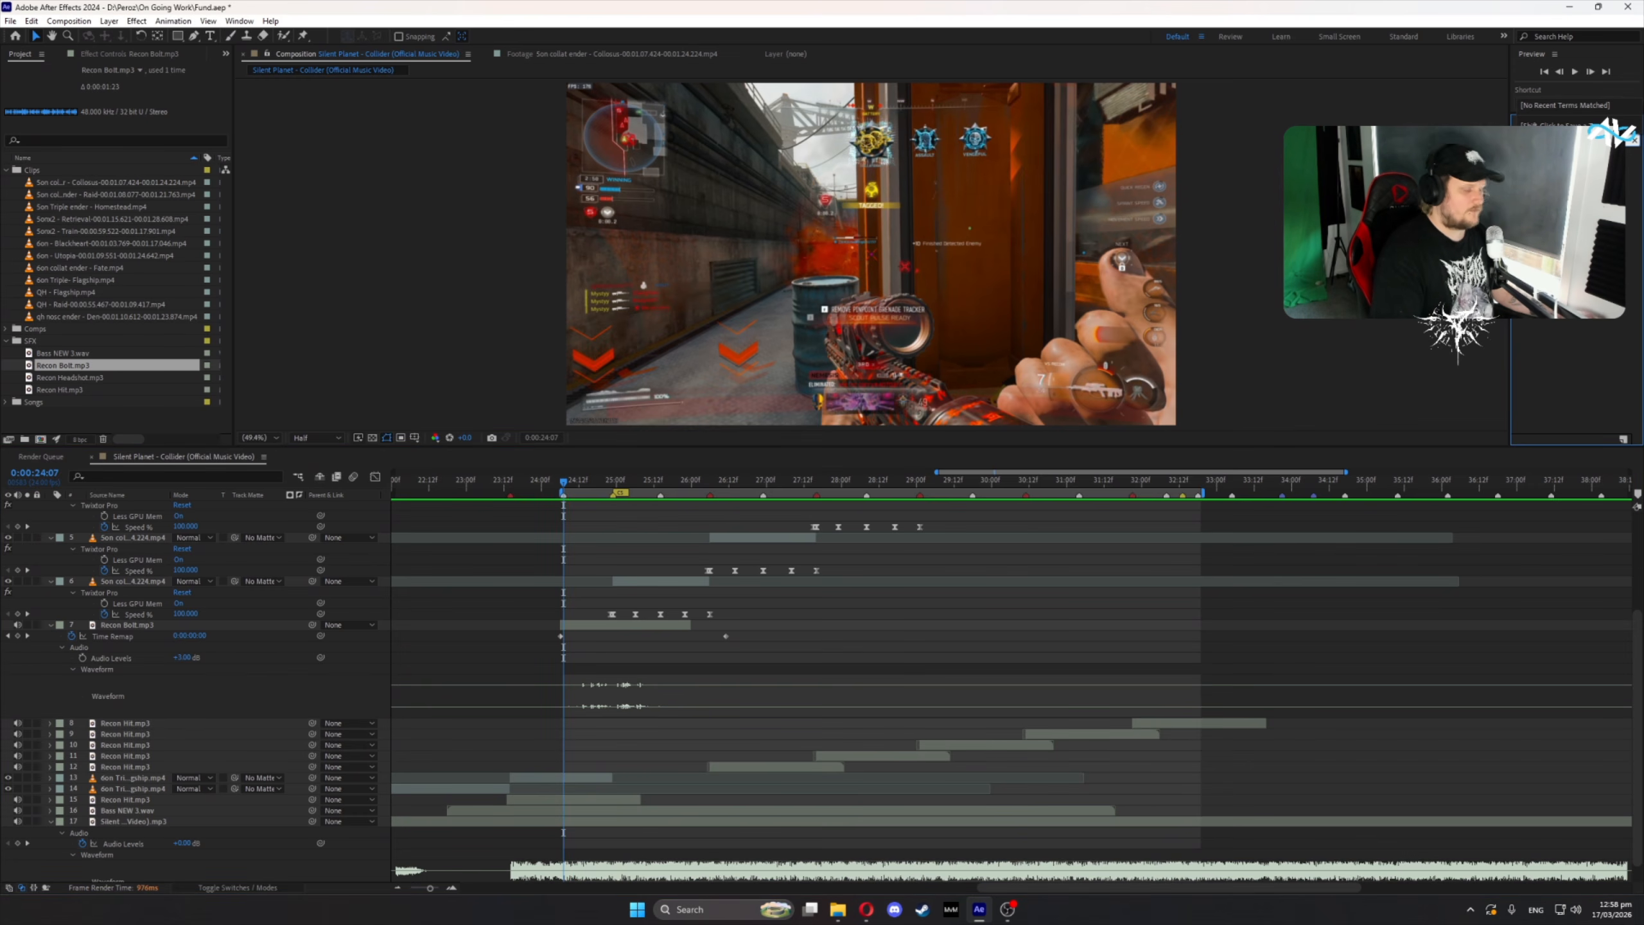
{"action": "left_click", "coordinate": [610, 584]}
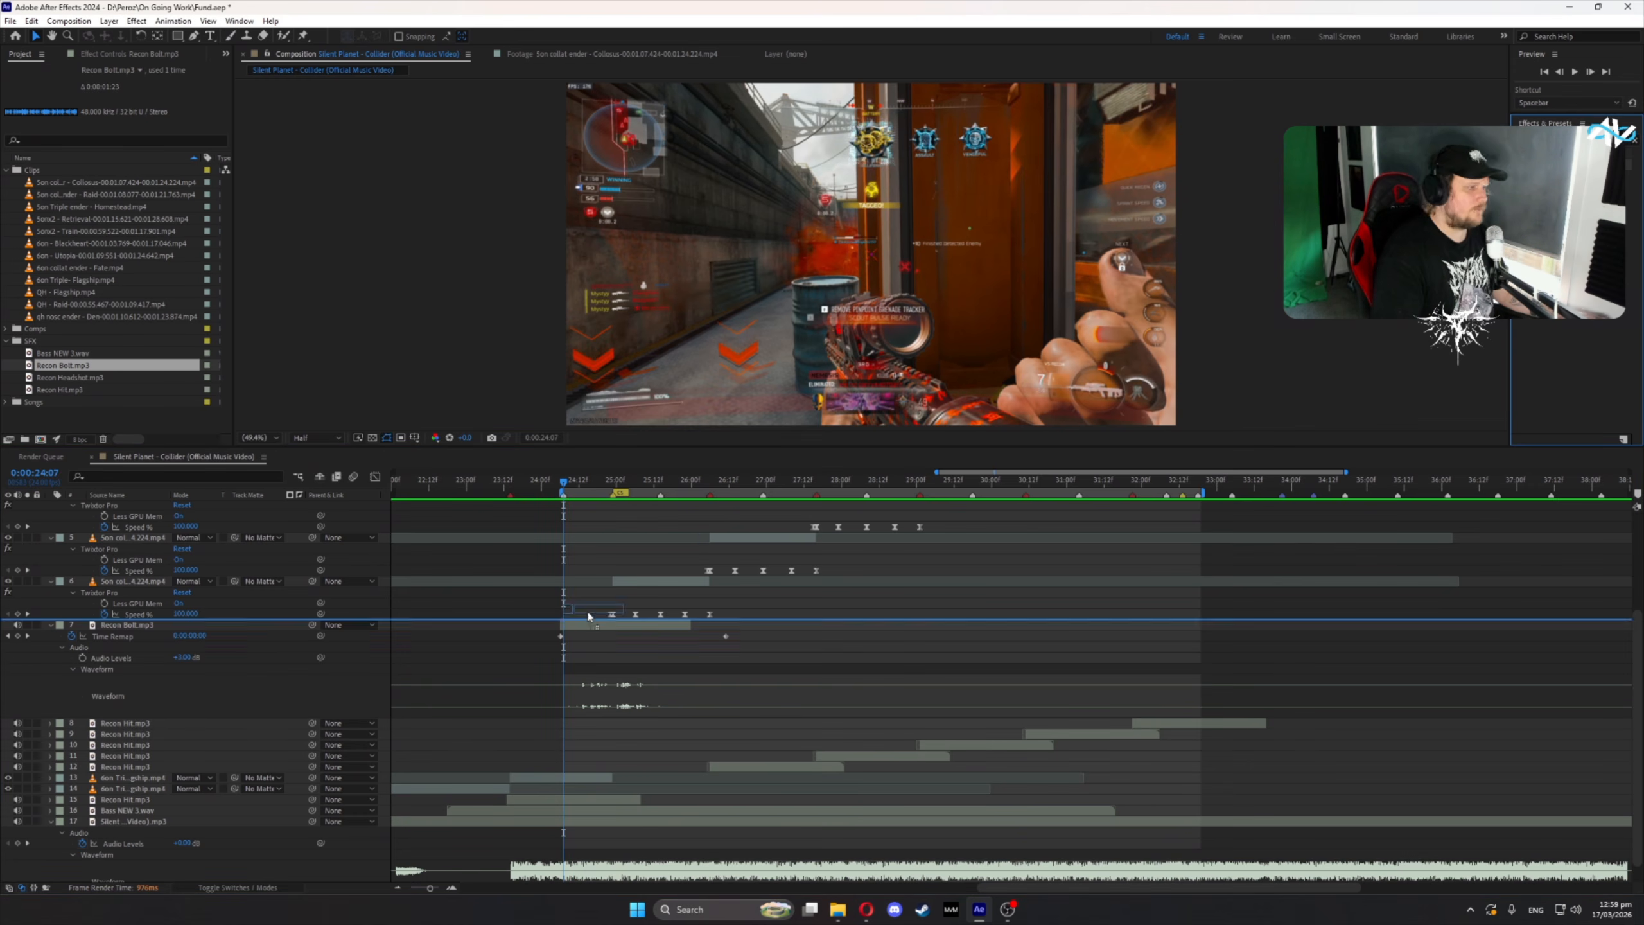
{"action": "left_click_drag", "start_coordinate": [610, 595], "coordinate": [587, 626]}
{"action": "left_click", "coordinate": [136, 103]}
{"action": "type", "text": "50"}
{"action": "left_click", "coordinate": [145, 174]}
{"action": "key", "text": "space"}
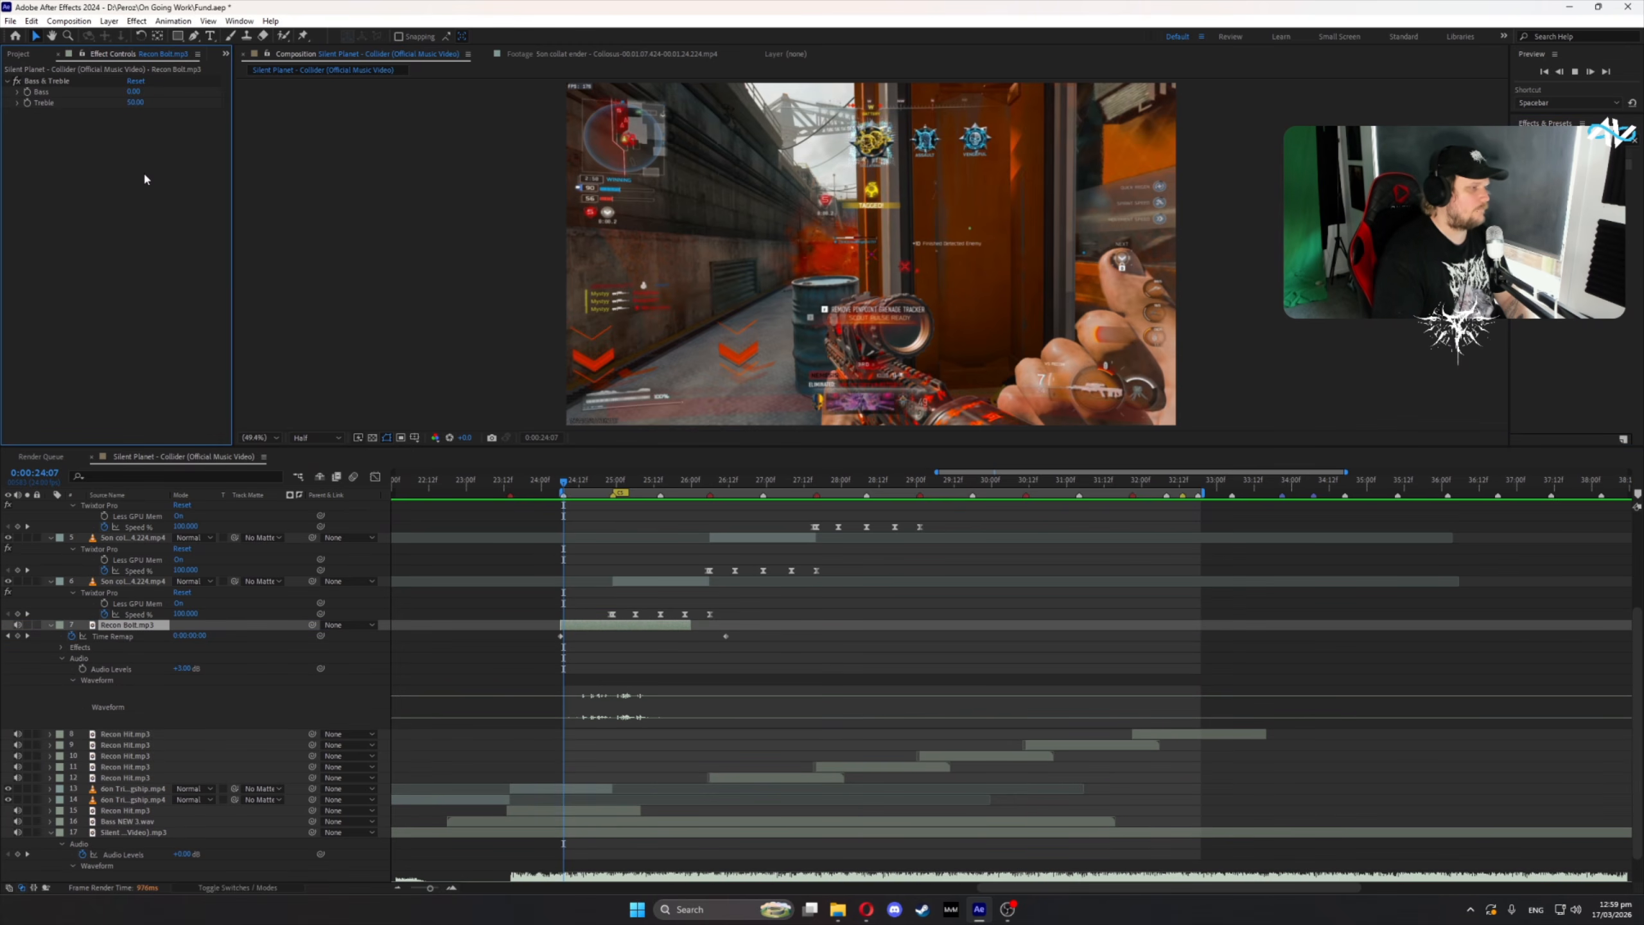
{"action": "key", "text": "space"}
- Duplicate the Recon Bolt layer, start the copy at 0:00:26:14, and expand its properties and waveform
{"action": "left_click_drag", "start_coordinate": [597, 481], "coordinate": [735, 500]}
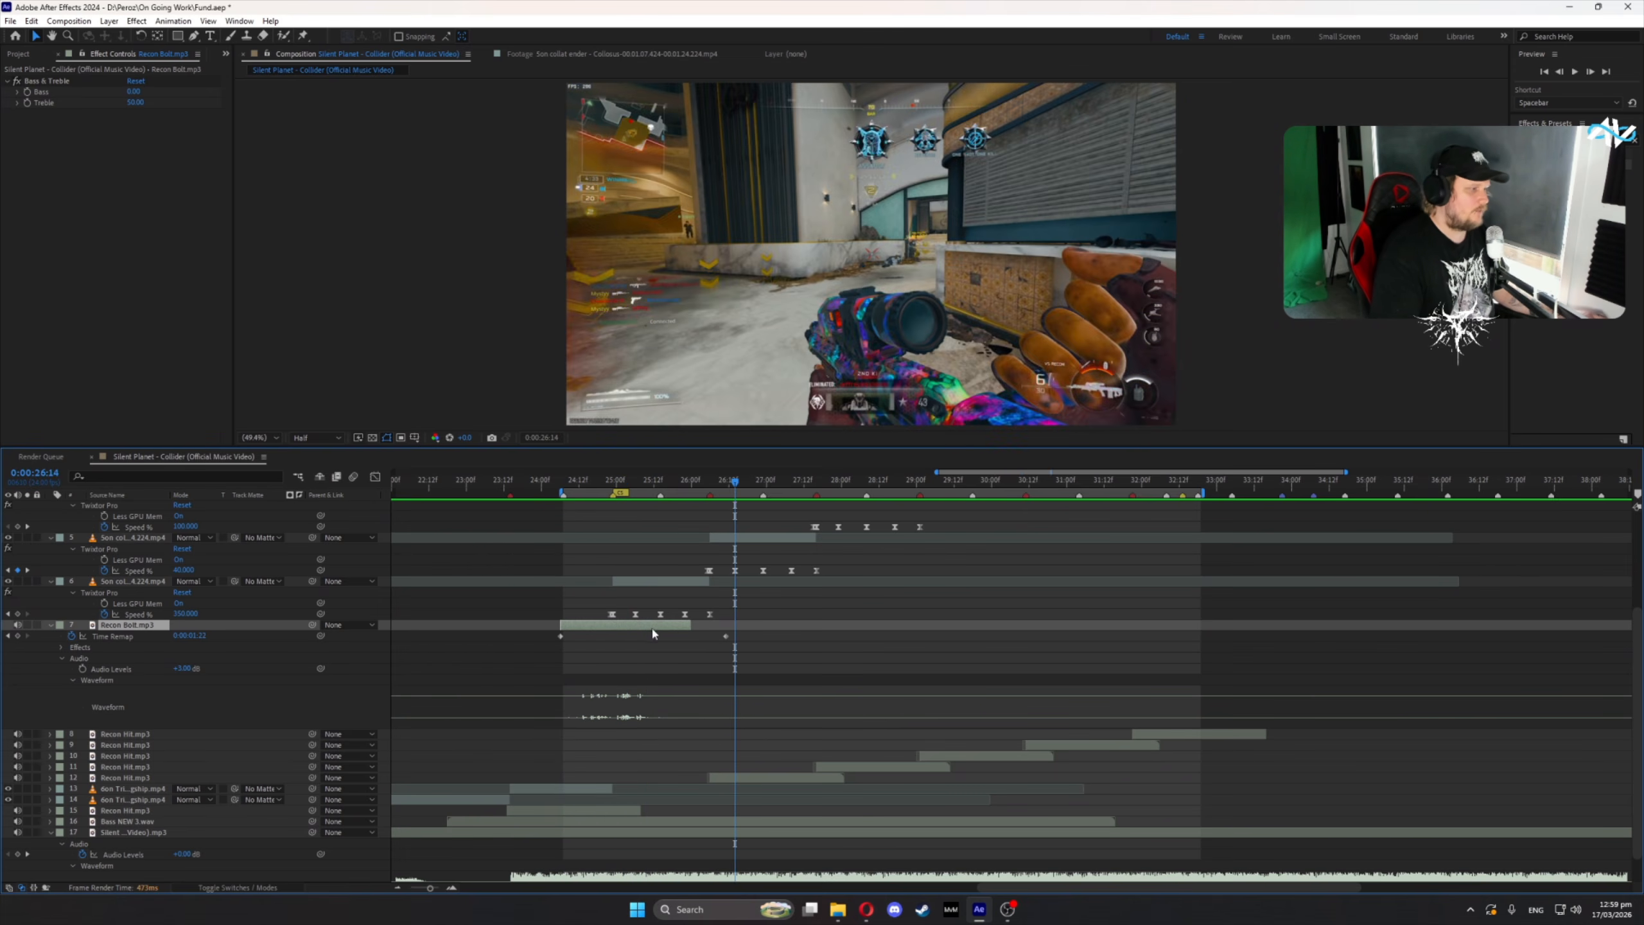
{"action": "key", "text": "ctrl+d"}
{"action": "key", "text": "bracketleft"}
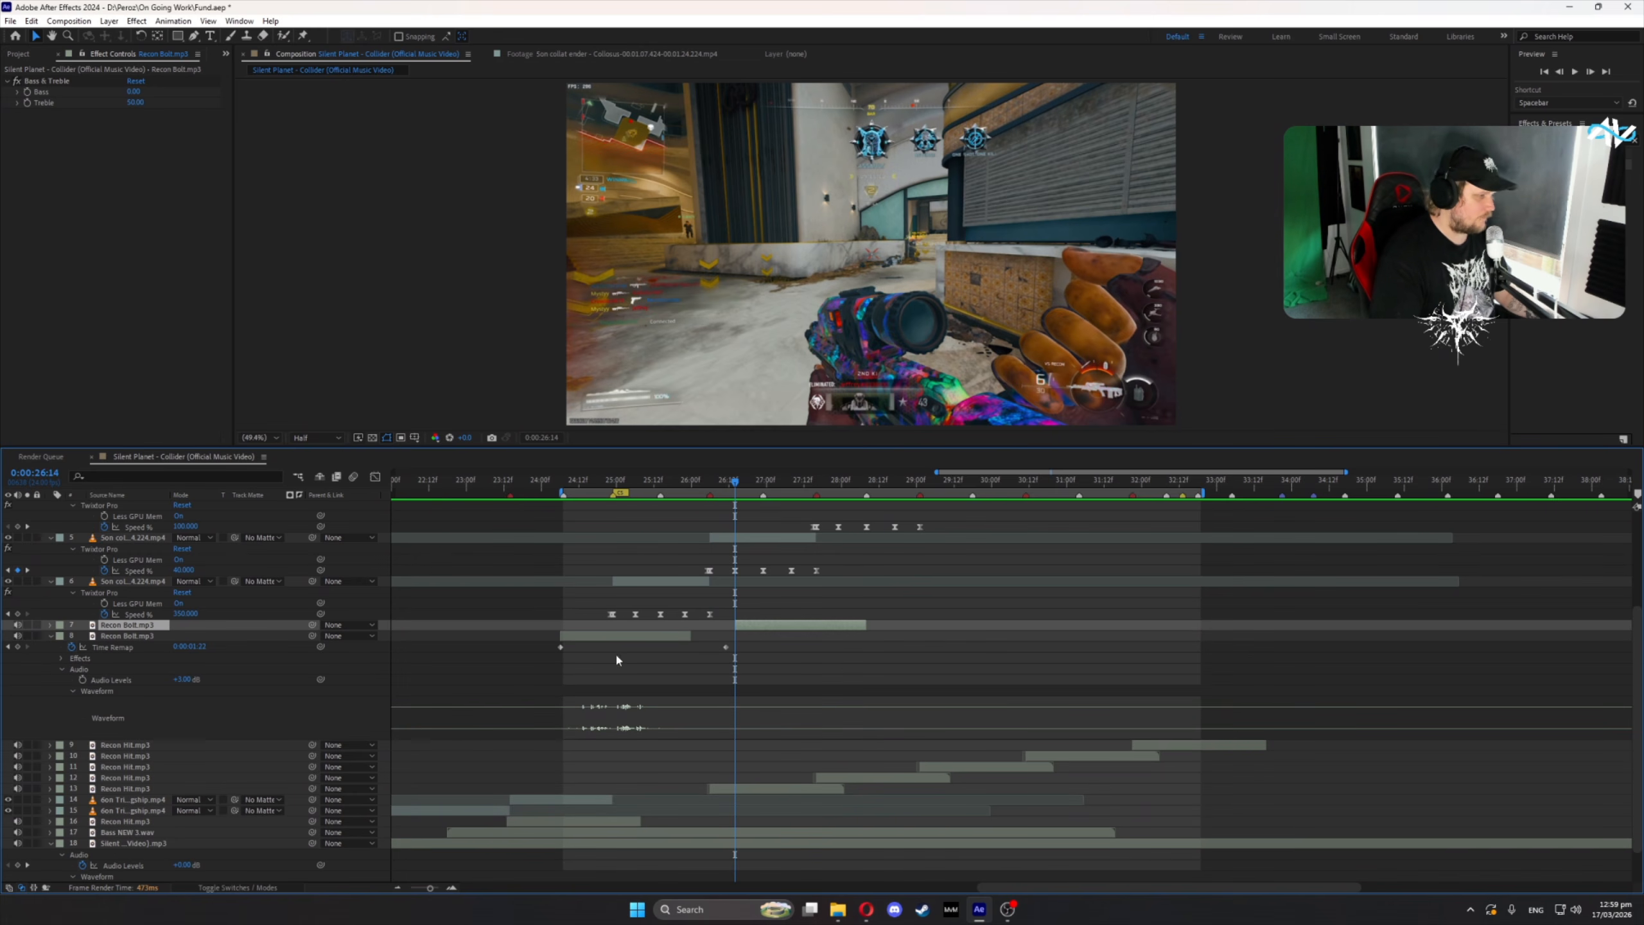
{"action": "left_click", "coordinate": [51, 626]}
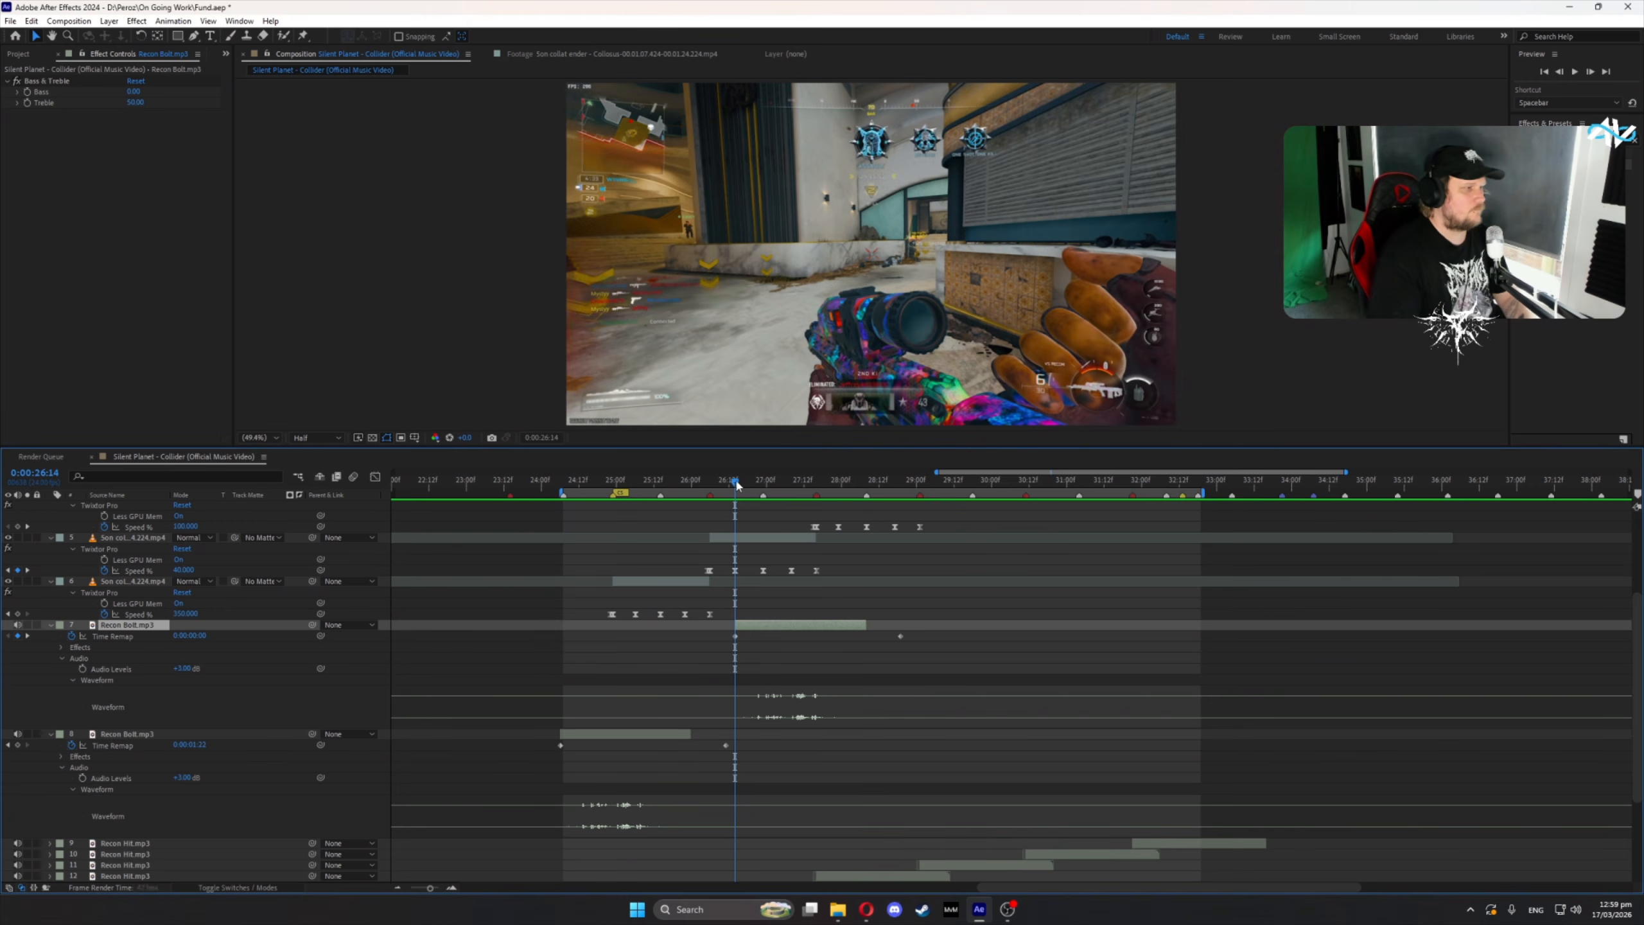
- Shift the second Recon Bolt layer about six frames earlier so its sound lines up with the reload
{"action": "key", "text": "space"}
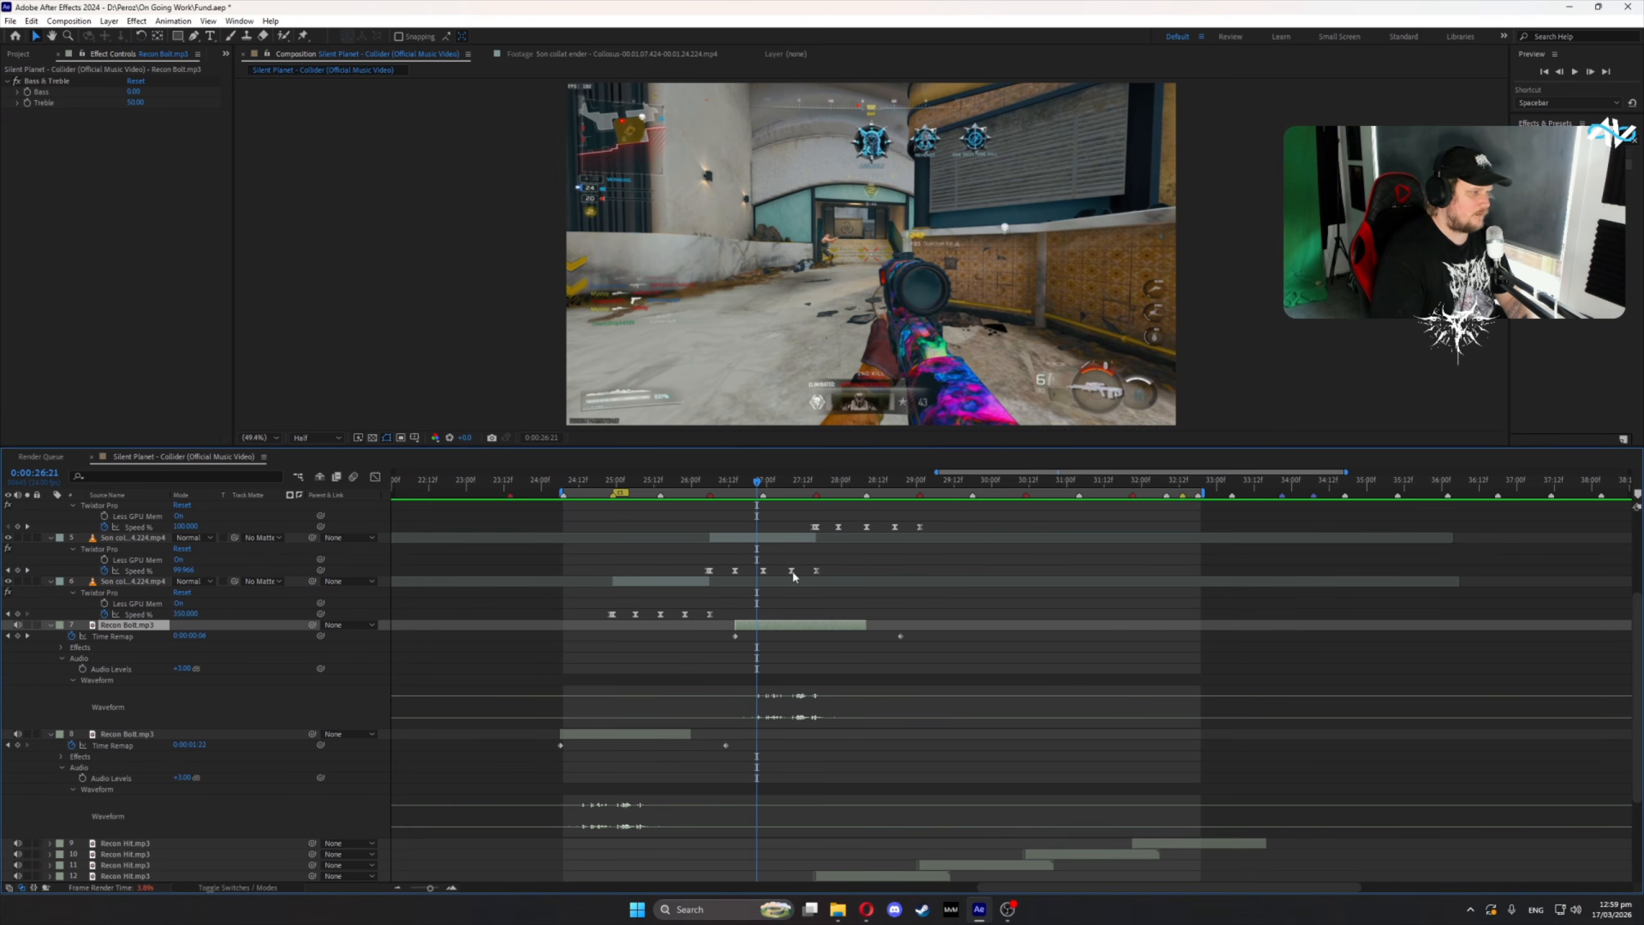
{"action": "left_click_drag", "start_coordinate": [802, 626], "coordinate": [776, 627]}
{"action": "left_click_drag", "start_coordinate": [723, 482], "coordinate": [741, 493]}
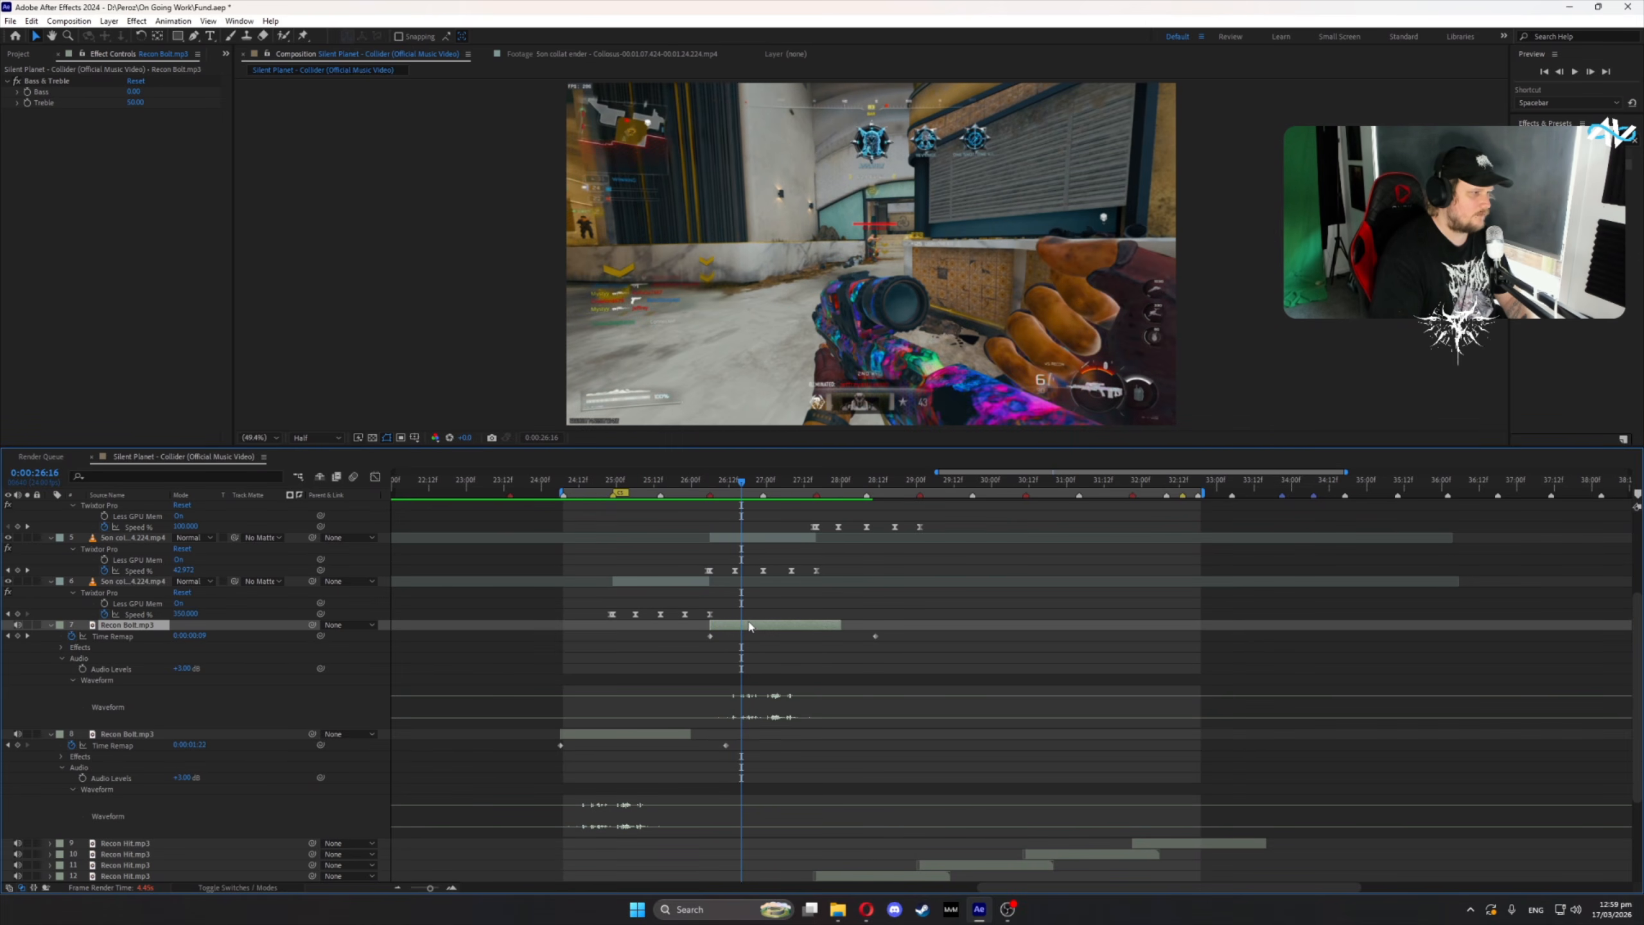
{"action": "left_click_drag", "start_coordinate": [752, 628], "coordinate": [759, 628]}
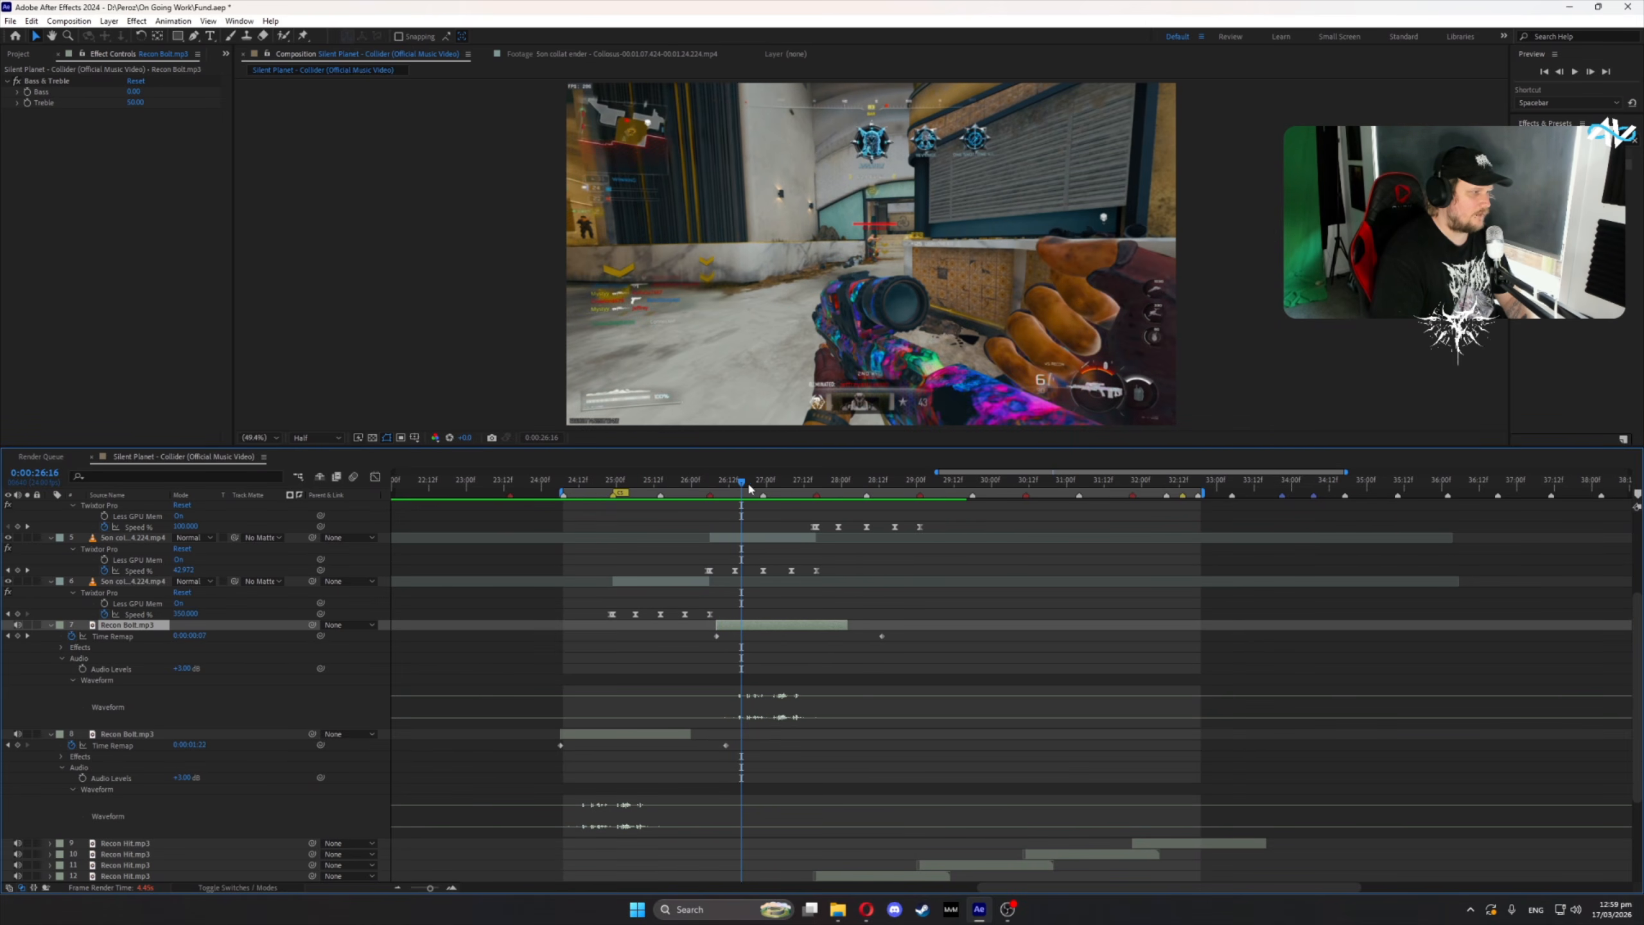
{"action": "left_click", "coordinate": [758, 487]}
{"action": "left_click", "coordinate": [769, 487]}
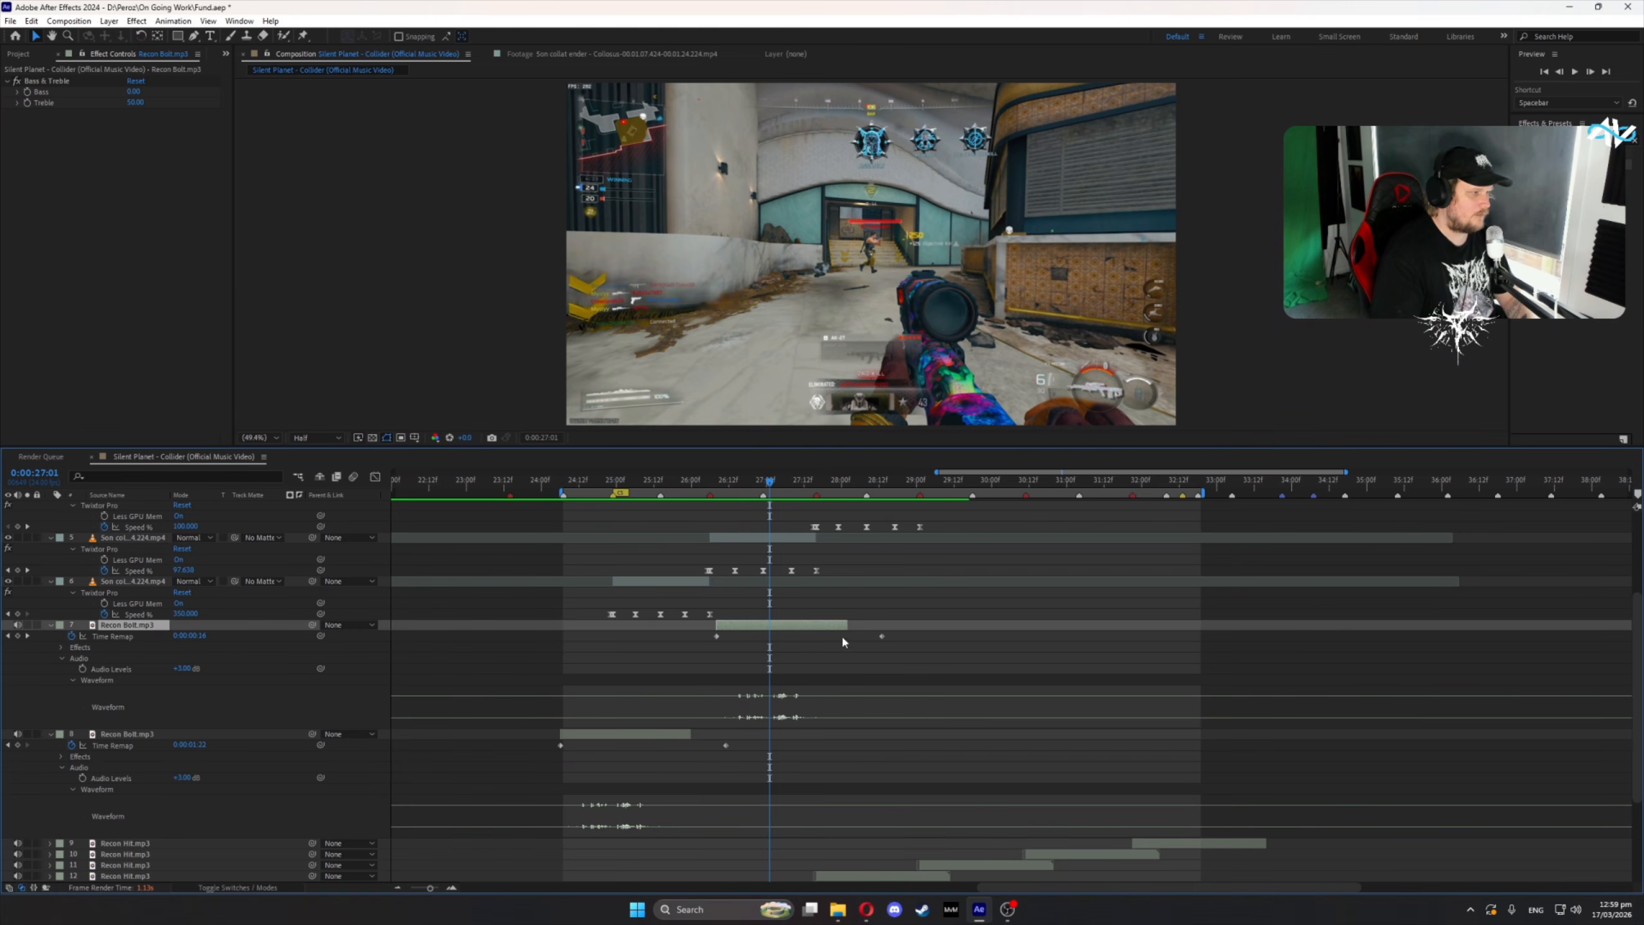
- Speed up the second Recon Bolt sound by moving its last Time Remap keyframe about seven frames earlier and play back the result
{"action": "left_click_drag", "start_coordinate": [880, 637], "coordinate": [860, 643]}
{"action": "key", "text": "space"}
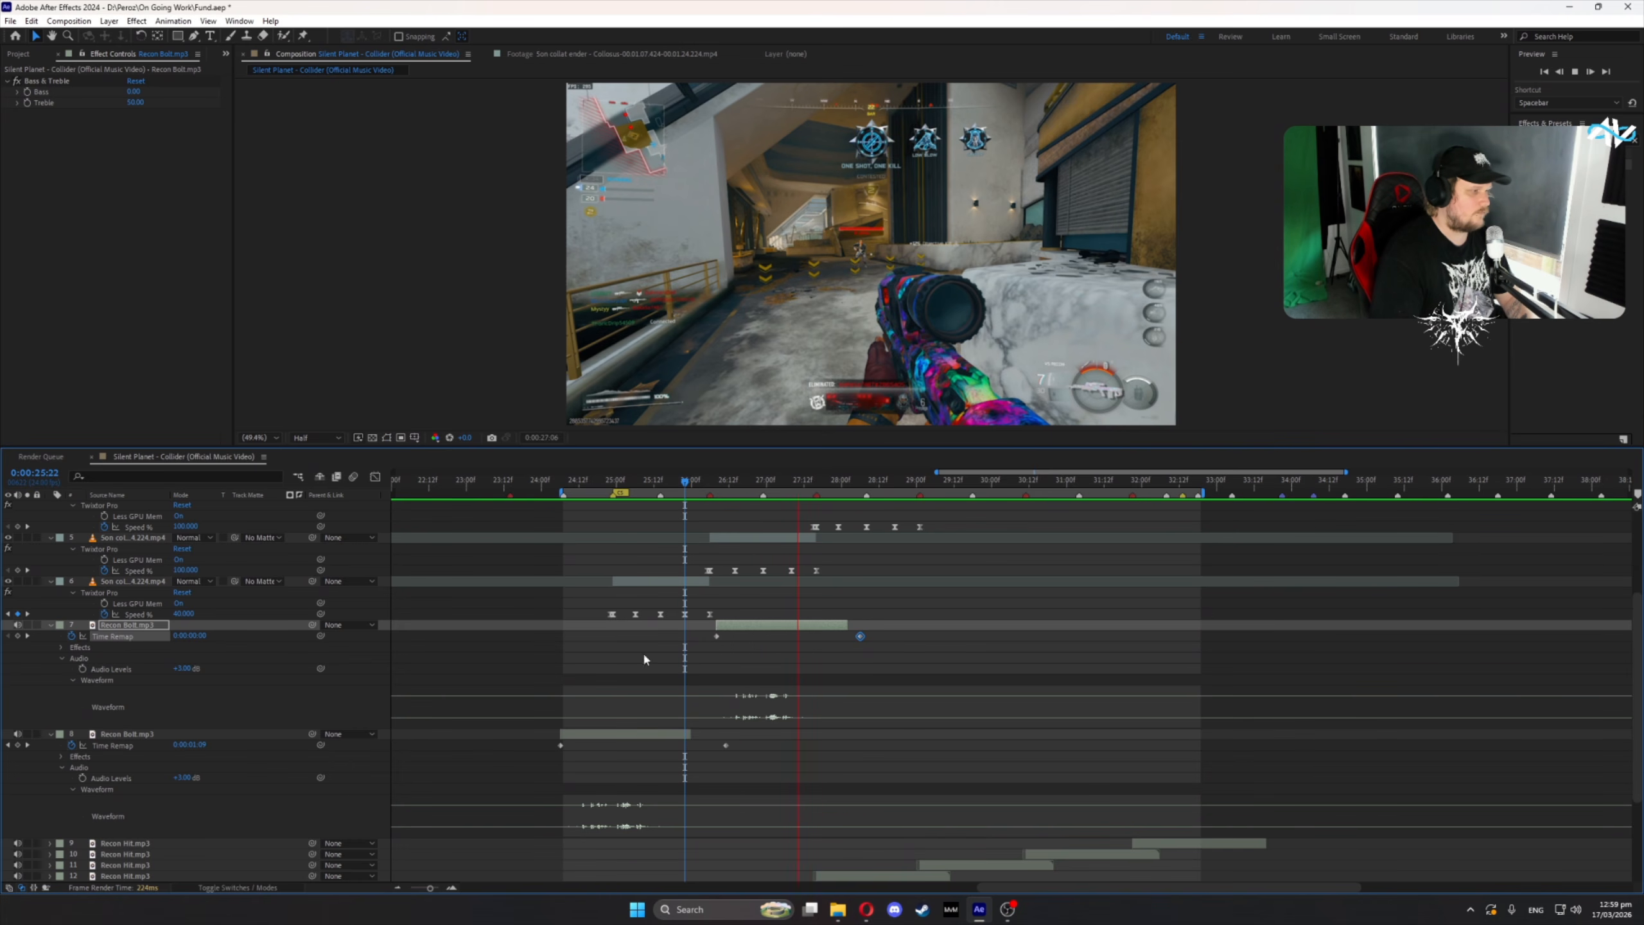
{"action": "left_click", "coordinate": [246, 676]}
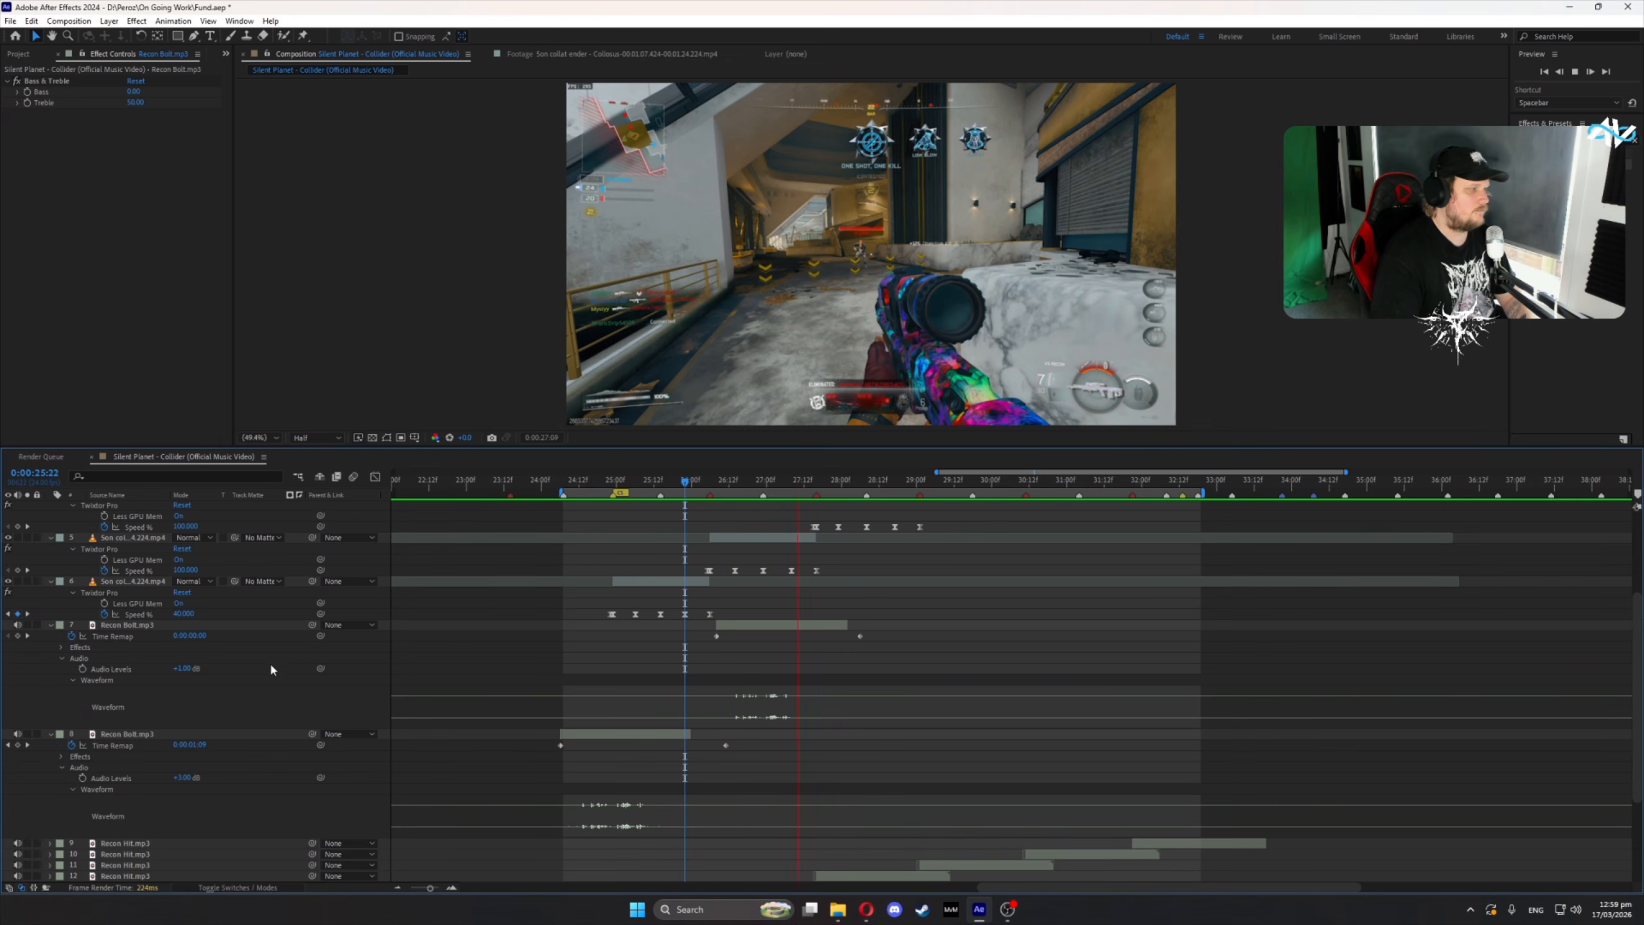
{"action": "key", "text": "space"}
{"action": "left_click_drag", "start_coordinate": [685, 482], "coordinate": [666, 482]}
{"action": "key", "text": "space"}
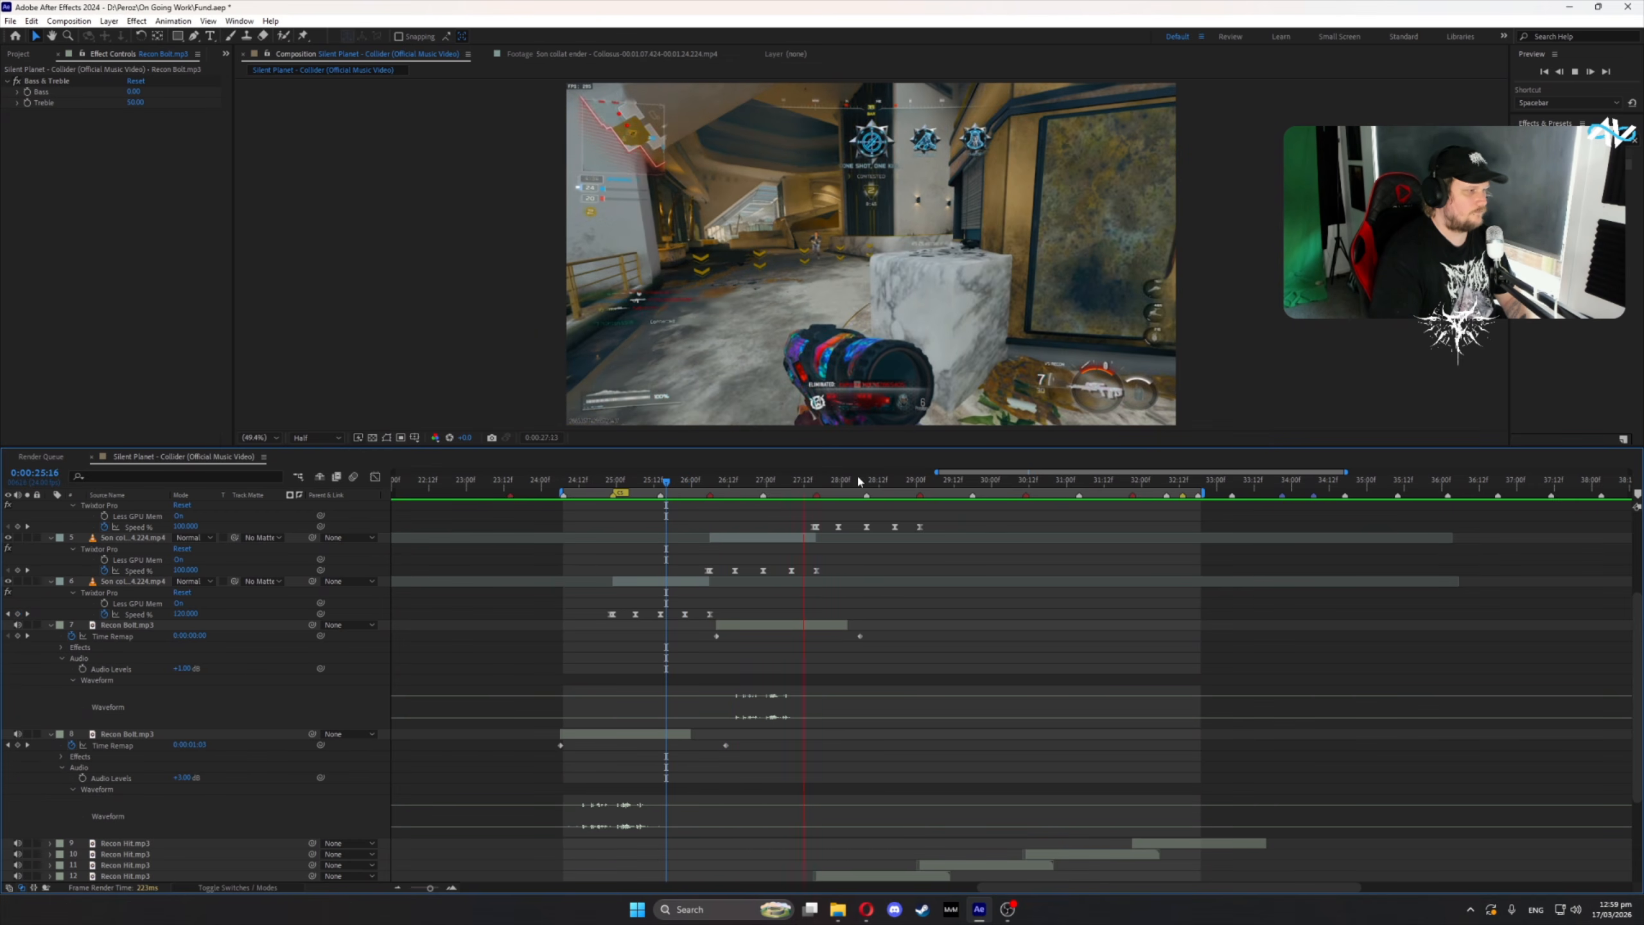
{"action": "key", "text": "space"}
- Duplicate the second Recon Bolt layer, start the copy at 0:00:27:22, and expand its audio properties
{"action": "left_click", "coordinate": [806, 627]}
{"action": "key", "text": "ctrl+d"}
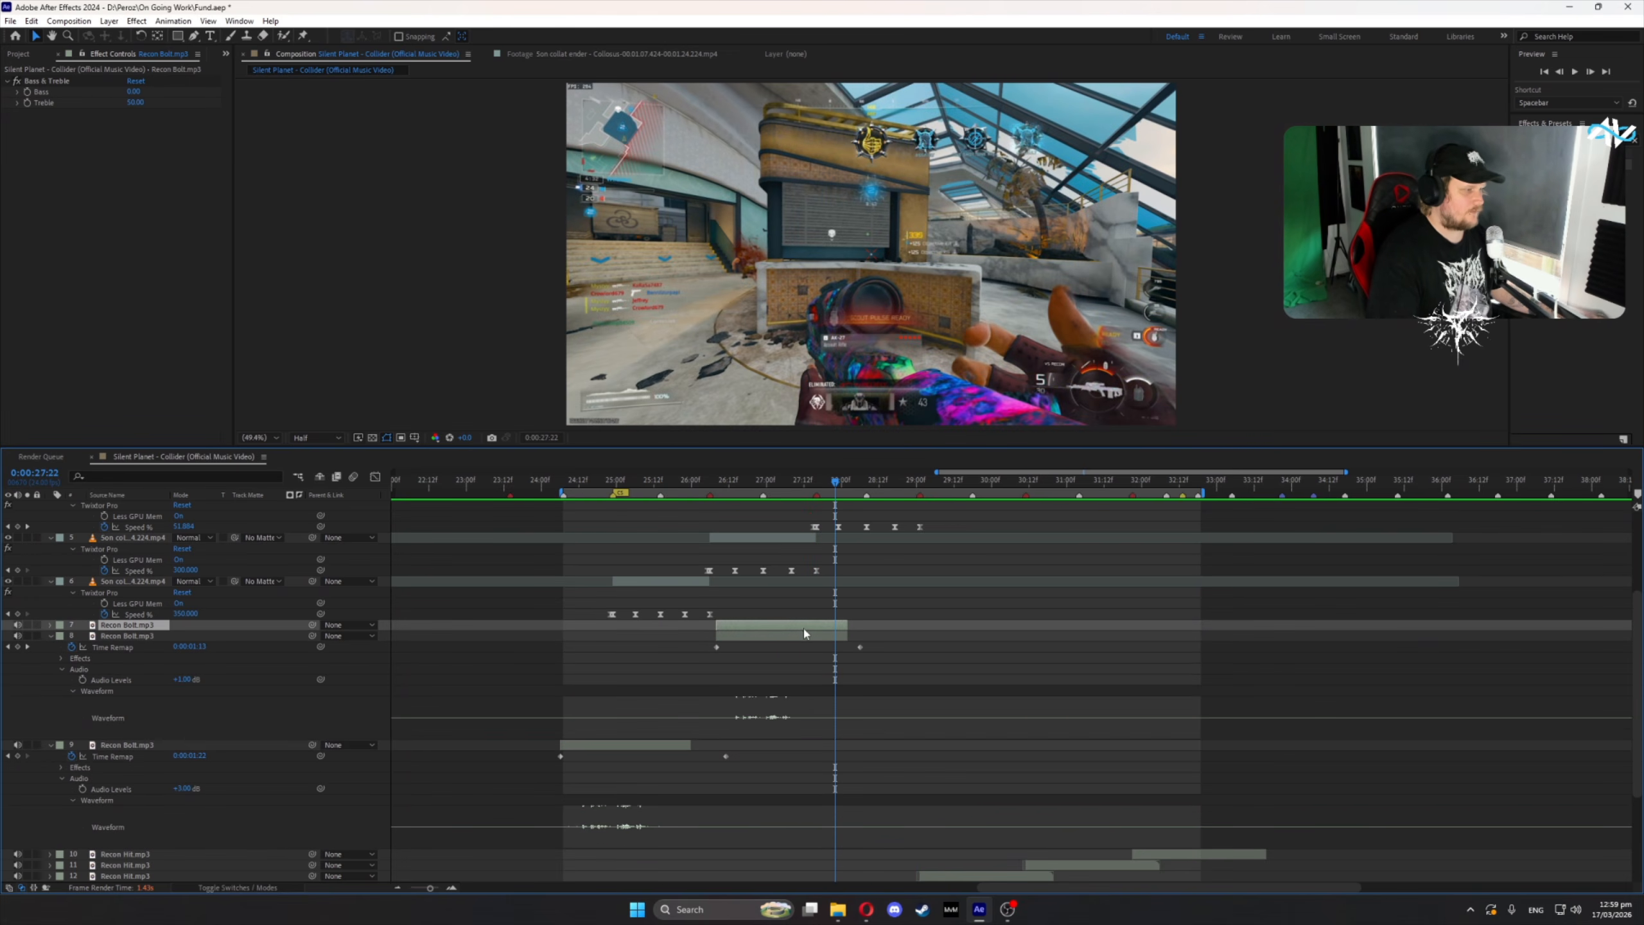
{"action": "key", "text": "bracketleft"}
{"action": "left_click", "coordinate": [51, 626]}
{"action": "left_click", "coordinate": [62, 658]}
- Shift the new Recon Bolt copy about two frames earlier and check its waveform against the reload
{"action": "left_click_drag", "start_coordinate": [835, 485], "coordinate": [849, 494]}
{"action": "left_click_drag", "start_coordinate": [886, 626], "coordinate": [880, 625]}
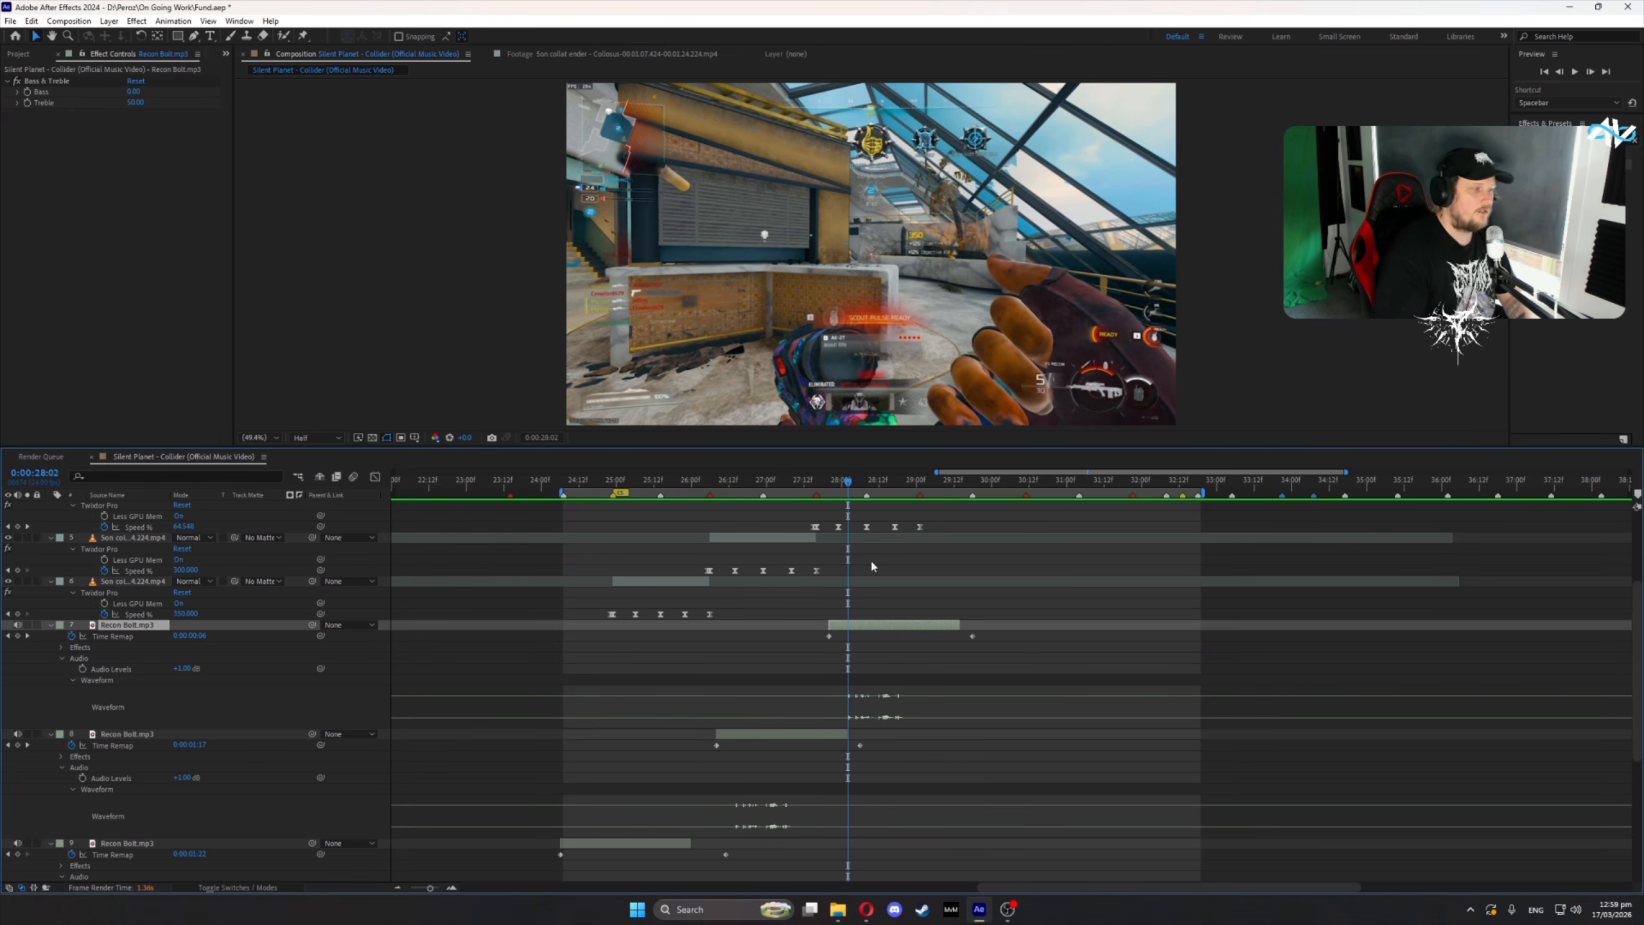
{"action": "left_click_drag", "start_coordinate": [850, 484], "coordinate": [866, 485]}
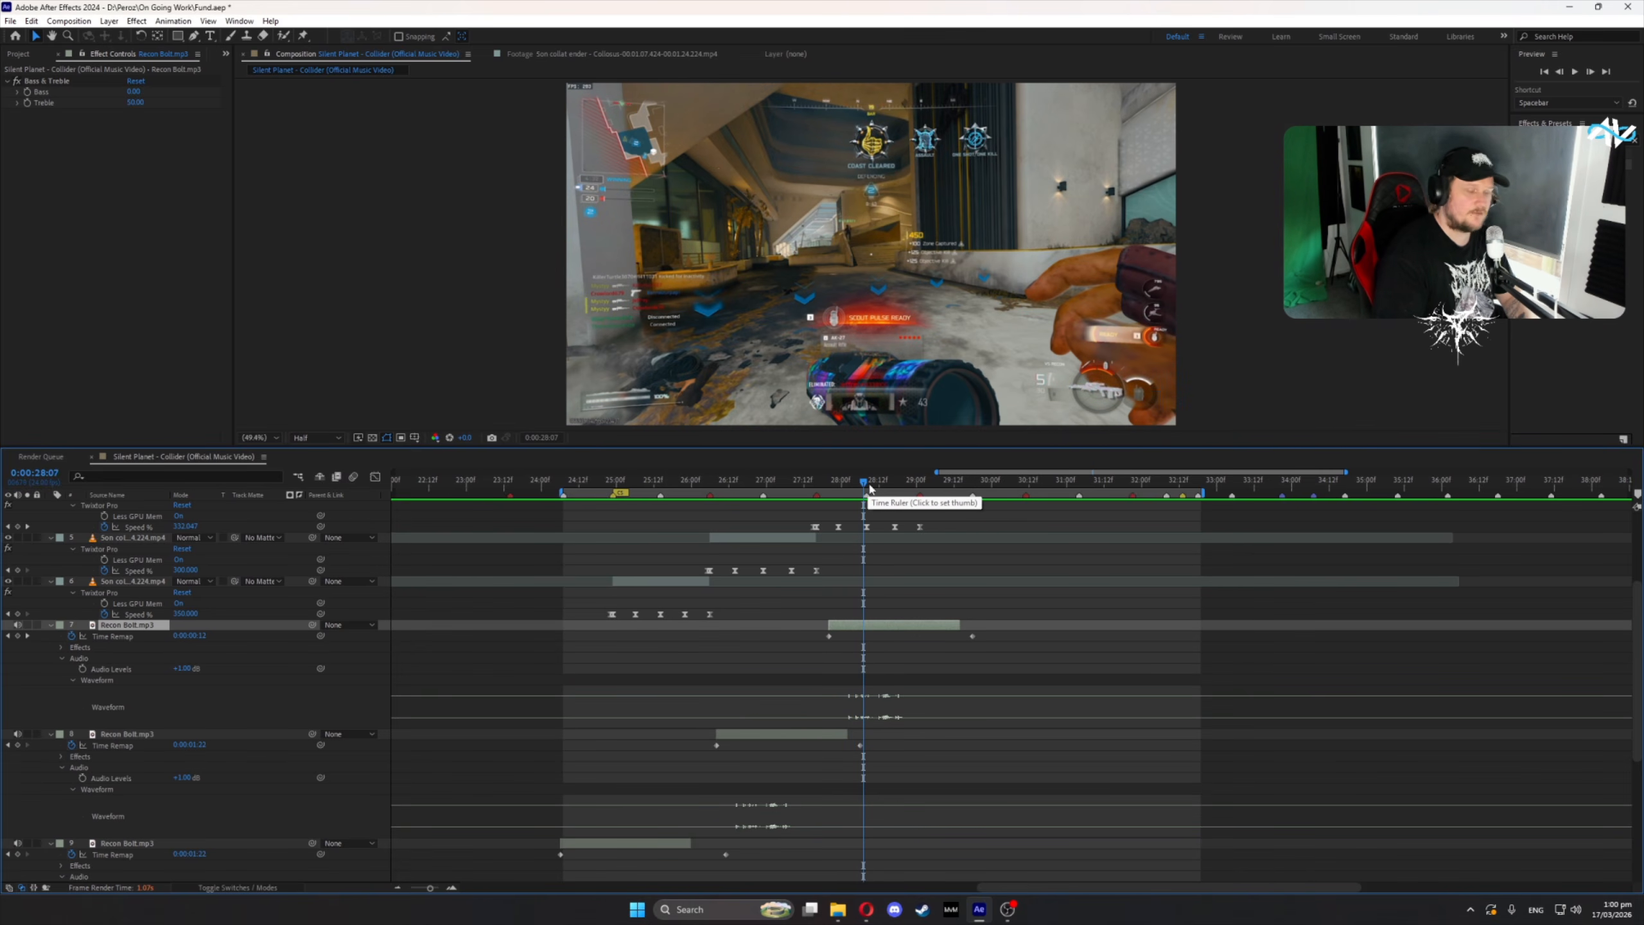
{"action": "mouse_move", "coordinate": [867, 486]}
{"action": "left_mouse_down"}
{"action": "mouse_move", "coordinate": [830, 486]}
{"action": "mouse_move", "coordinate": [878, 494]}
{"action": "left_mouse_up"}
{"action": "key", "text": "space"}
{"action": "key", "text": "space"}
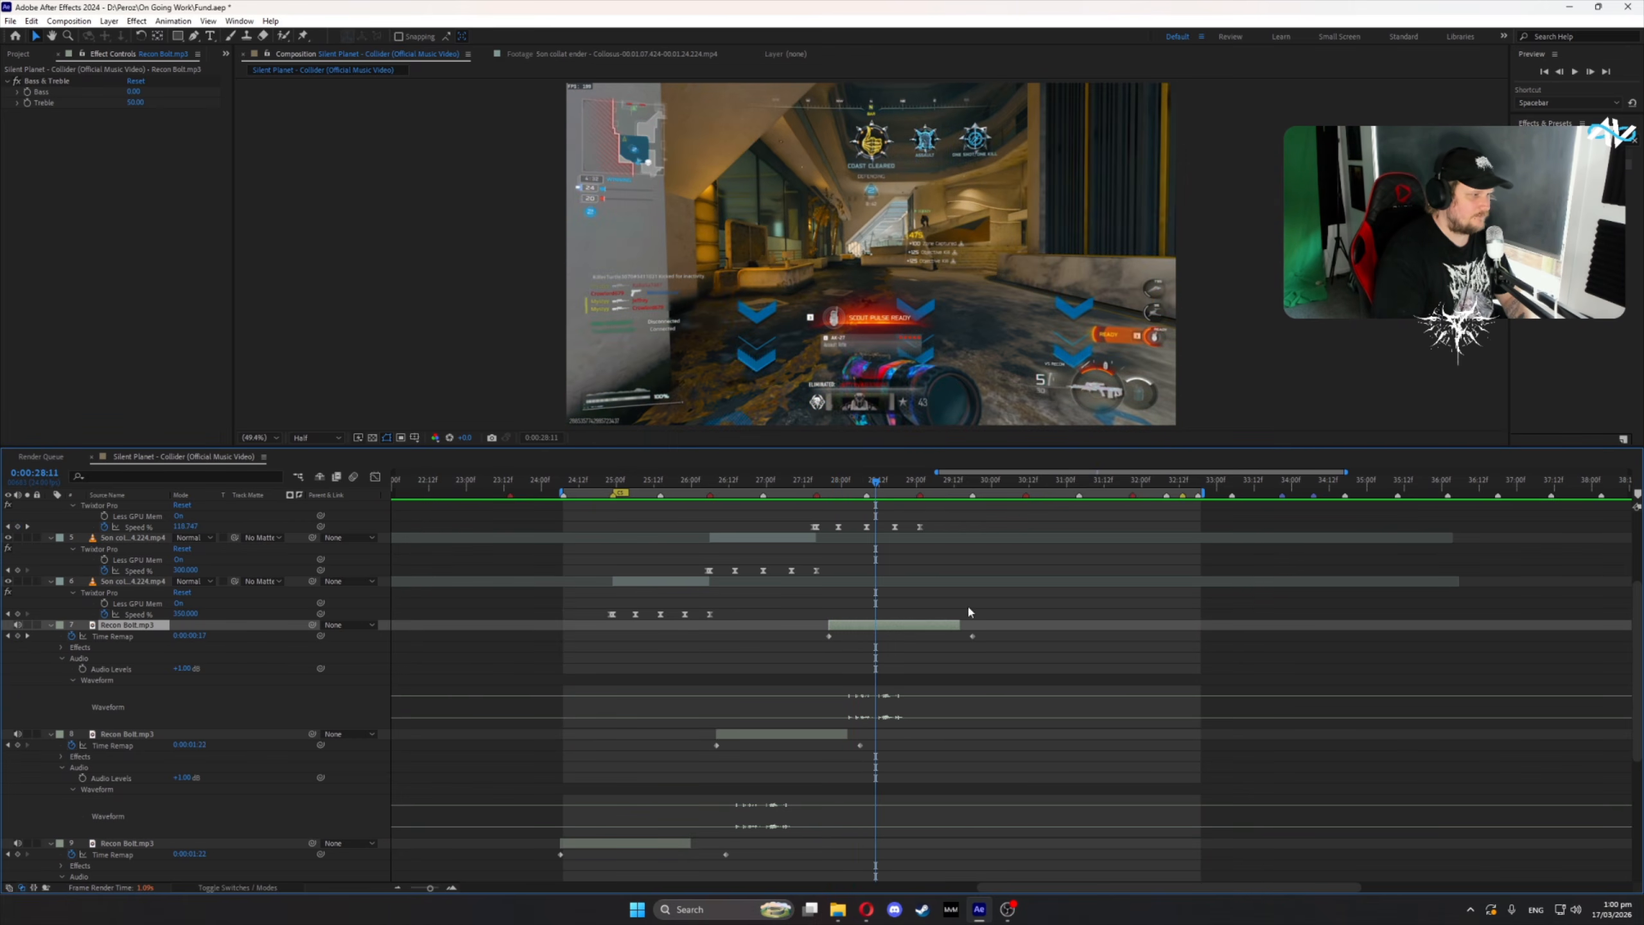
- Trim the third Recon Bolt layer's end to about 0:00:28:12 and move its last Time Remap keyframe about six frames later
{"action": "mouse_move", "coordinate": [963, 625]}
{"action": "left_mouse_down"}
{"action": "mouse_move", "coordinate": [878, 626]}
{"action": "mouse_move", "coordinate": [991, 637]}
{"action": "left_mouse_up"}
{"action": "left_click", "coordinate": [829, 494]}
{"action": "key", "text": "space"}
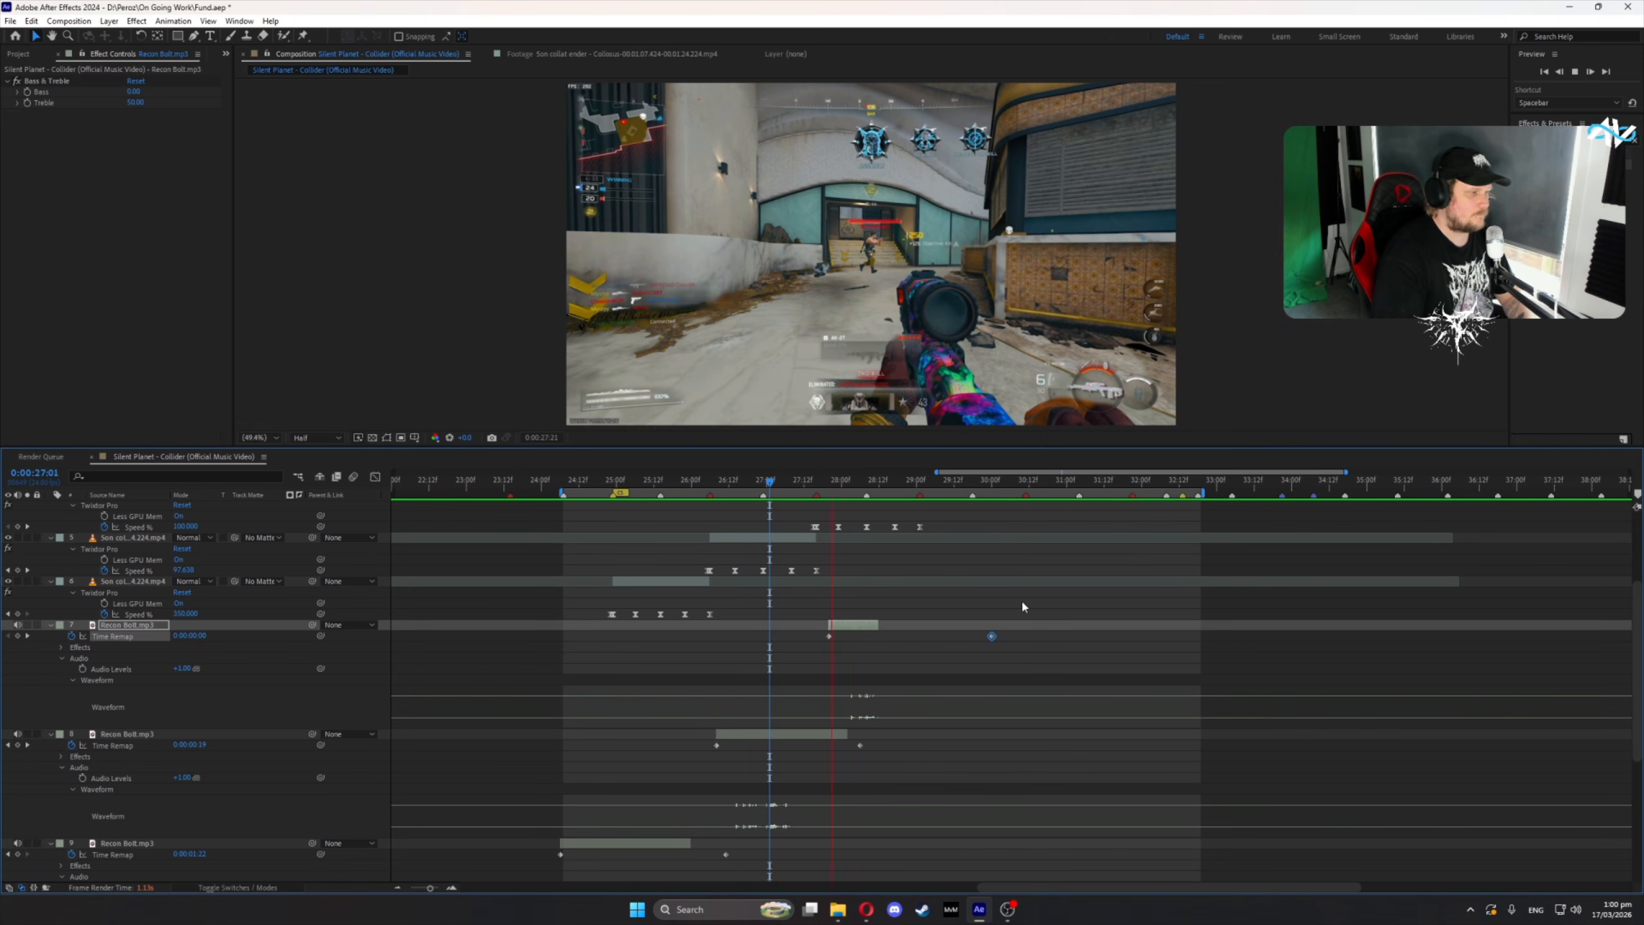
- Set the third Recon Bolt layer's Audio Levels to +2 dB and play back the sound
{"action": "key", "text": "space"}
{"action": "left_click", "coordinate": [183, 669]}
{"action": "type", "text": "2"}
{"action": "left_click", "coordinate": [239, 665]}
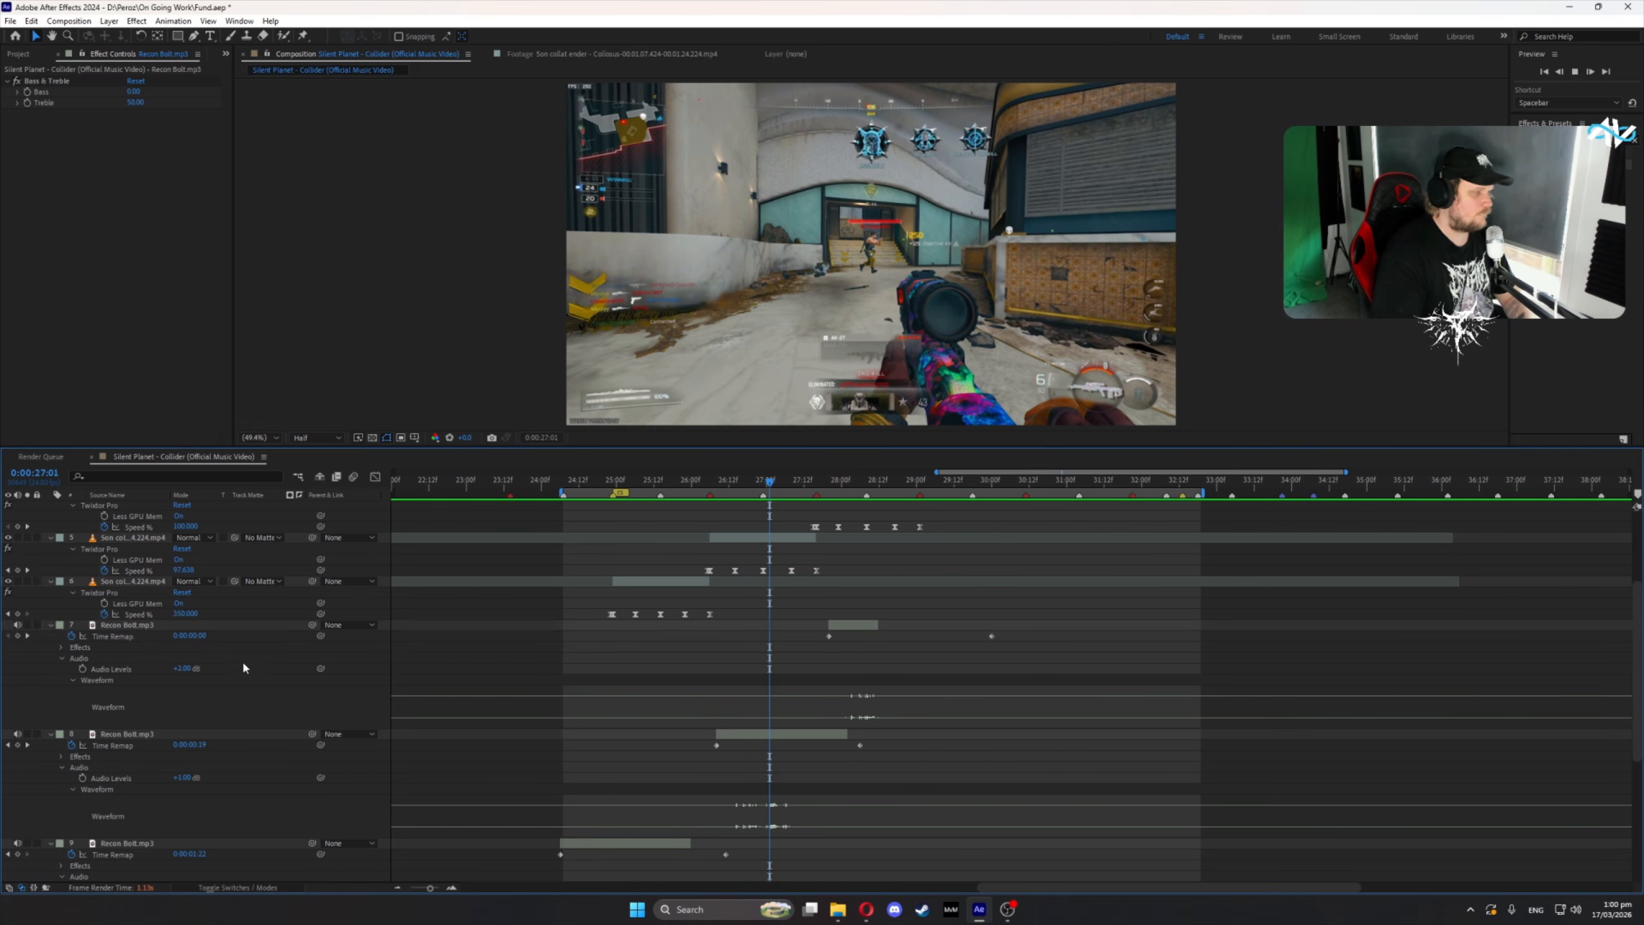
{"action": "key", "text": "space"}
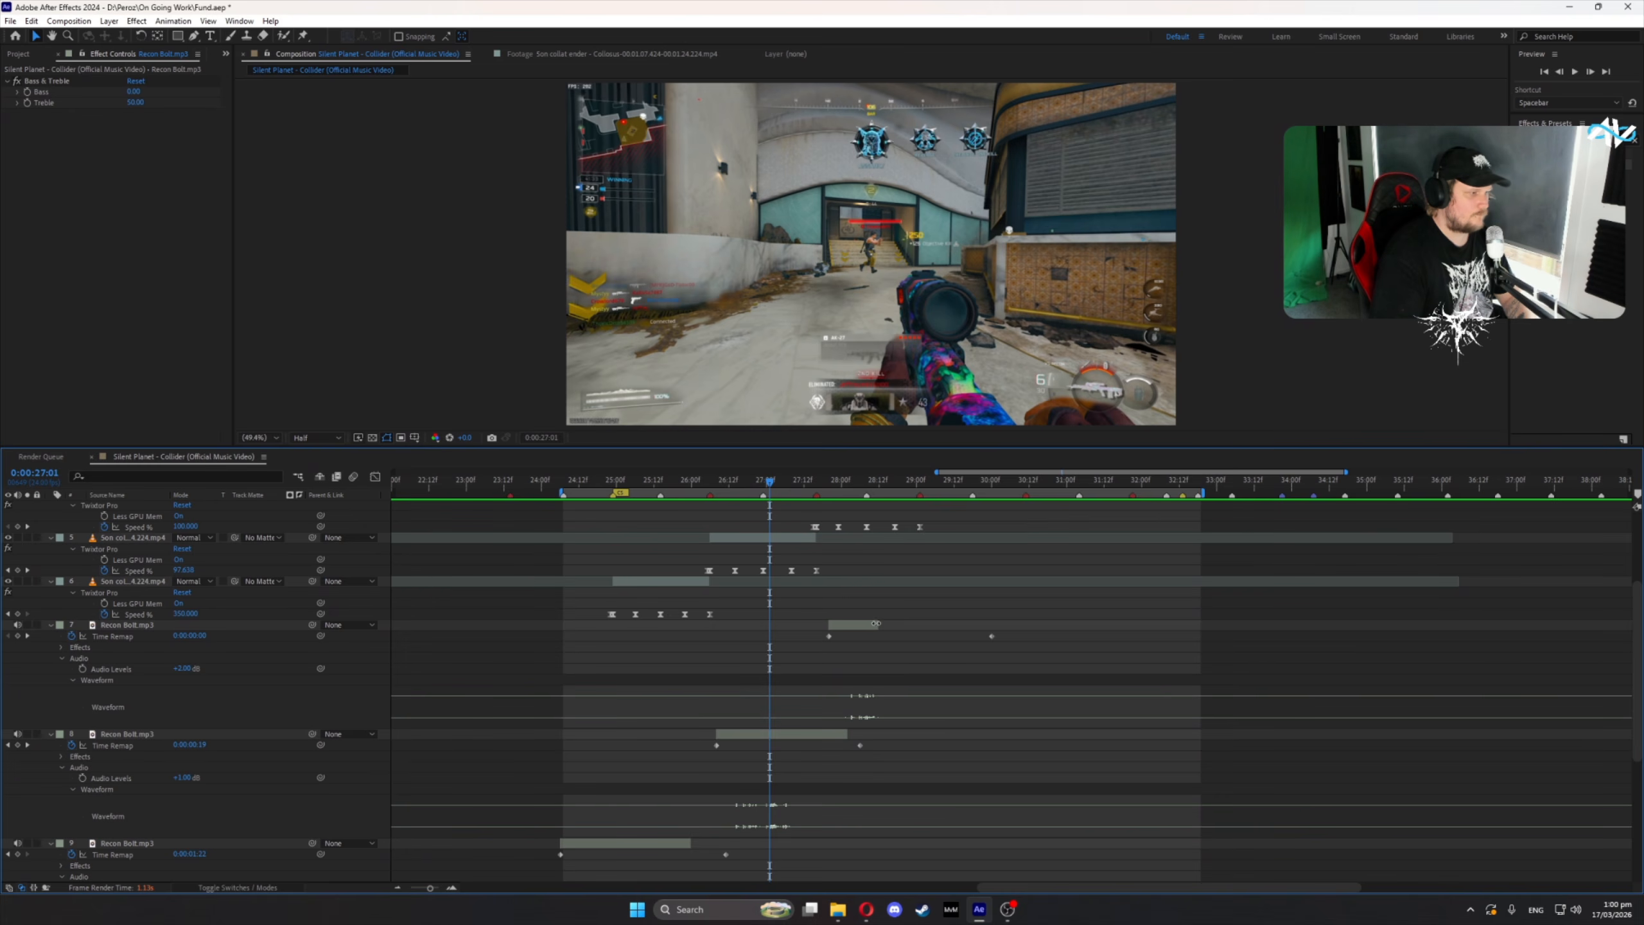
- Extend the third Recon Bolt layer's end by about two frames and play back the result
{"action": "left_click_drag", "start_coordinate": [875, 623], "coordinate": [885, 625]}
{"action": "key", "text": "space"}
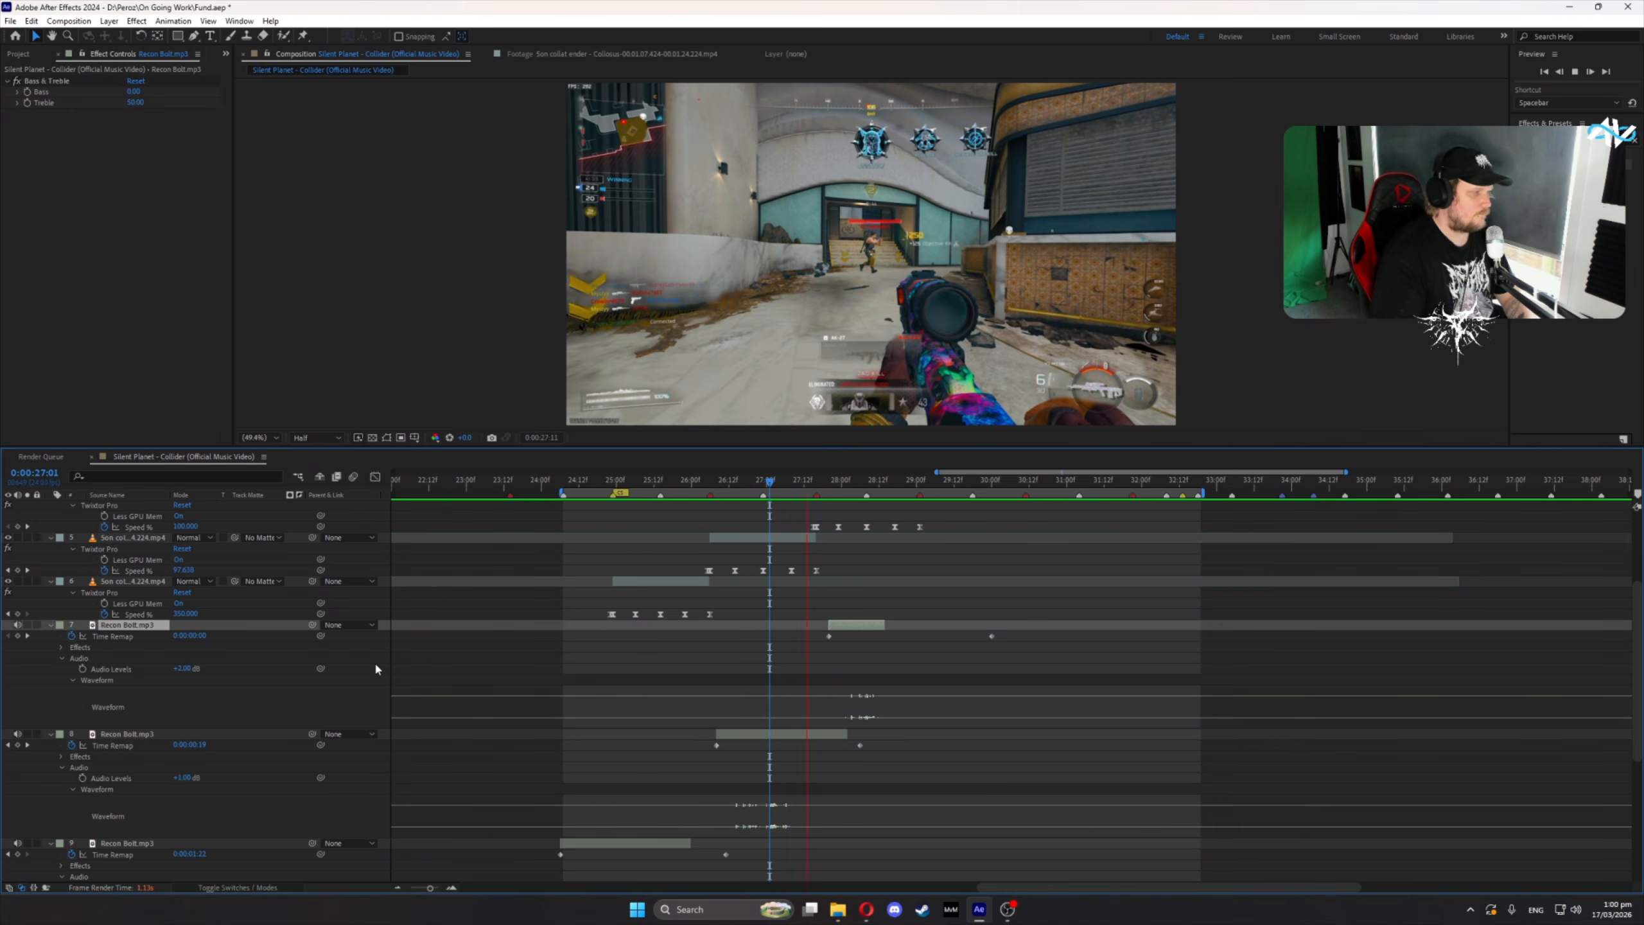
{"action": "mouse_move", "coordinate": [839, 497]}
{"action": "left_mouse_down"}
{"action": "mouse_move", "coordinate": [871, 495]}
{"action": "mouse_move", "coordinate": [854, 498]}
{"action": "left_mouse_up"}
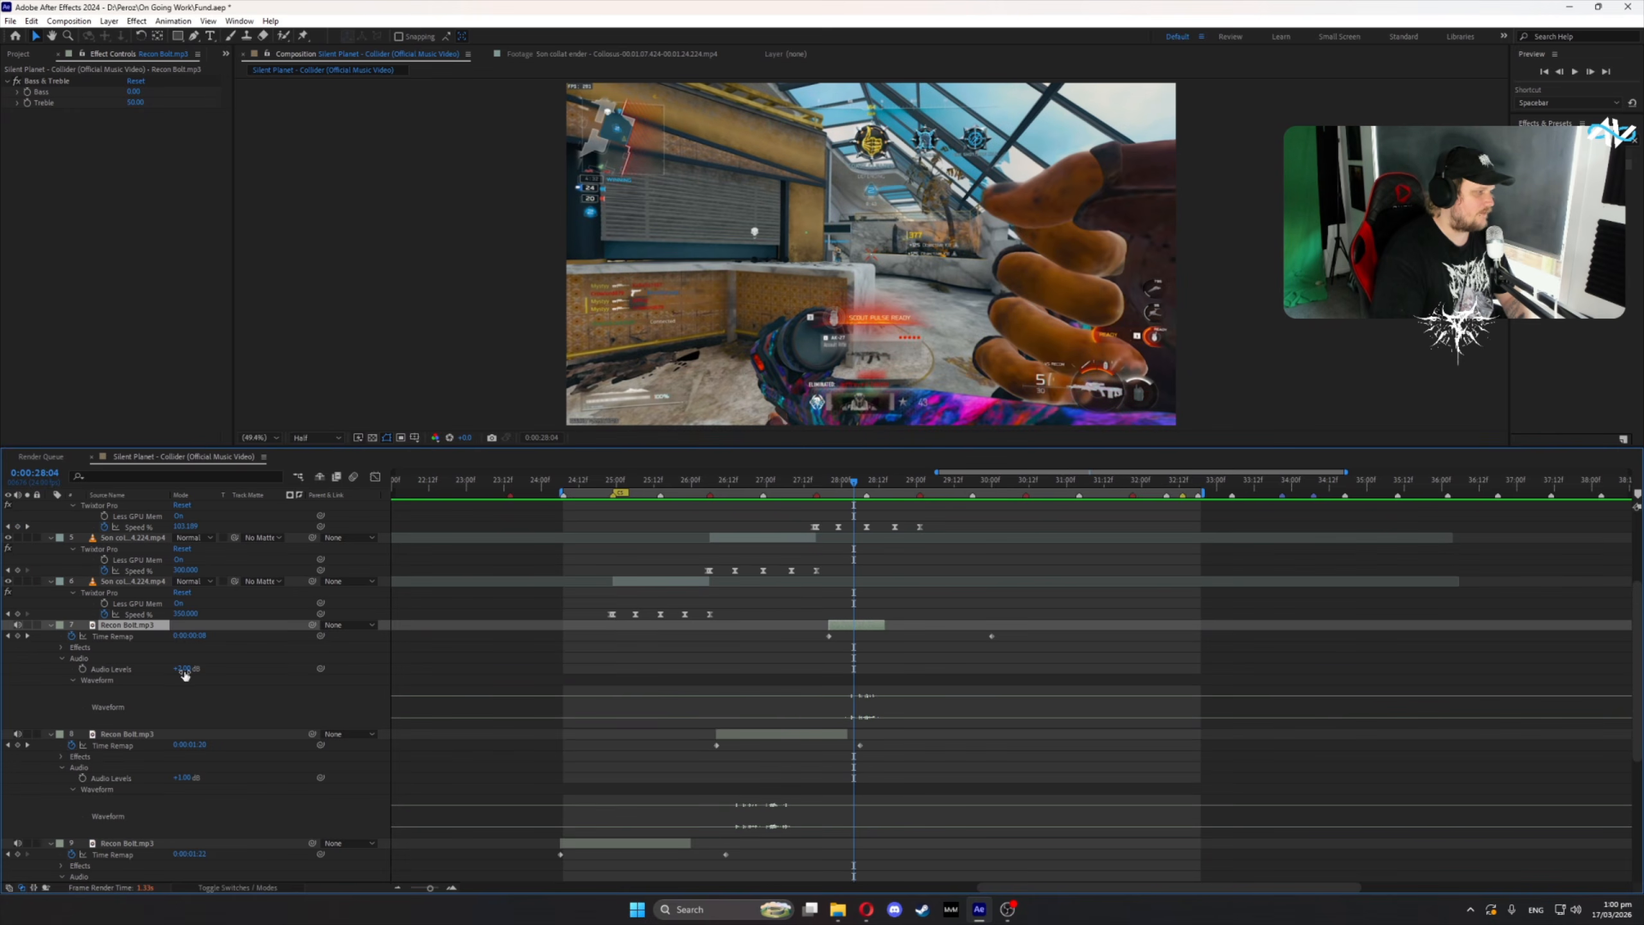
- Raise the third Recon Bolt layer's Audio Levels to +3 dB and preview the sound from 0:00:27:02
{"action": "left_click_drag", "start_coordinate": [185, 669], "coordinate": [187, 669]}
{"action": "left_click", "coordinate": [264, 669]}
{"action": "left_click_drag", "start_coordinate": [790, 485], "coordinate": [773, 487]}
{"action": "key", "text": "space"}
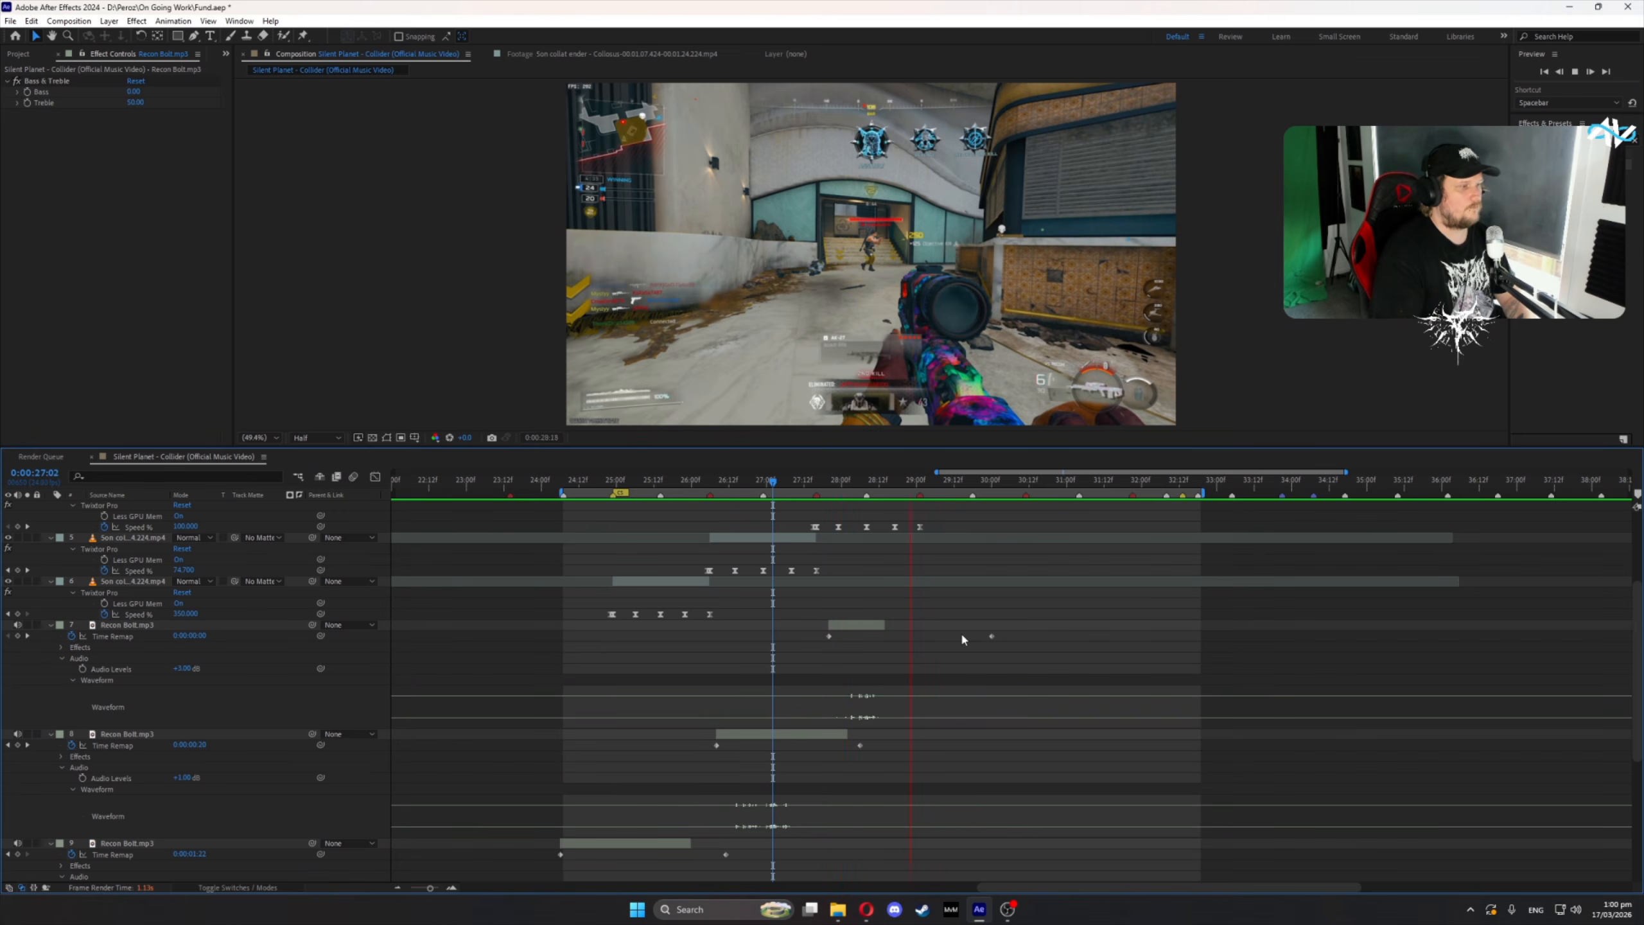
{"action": "key", "text": "space"}
- Duplicate the third Recon Bolt layer, start the copy at 0:00:29:06, show its waveform, and set its Audio Levels to 0 dB
{"action": "left_click", "coordinate": [876, 626]}
{"action": "key", "text": "ctrl+d"}
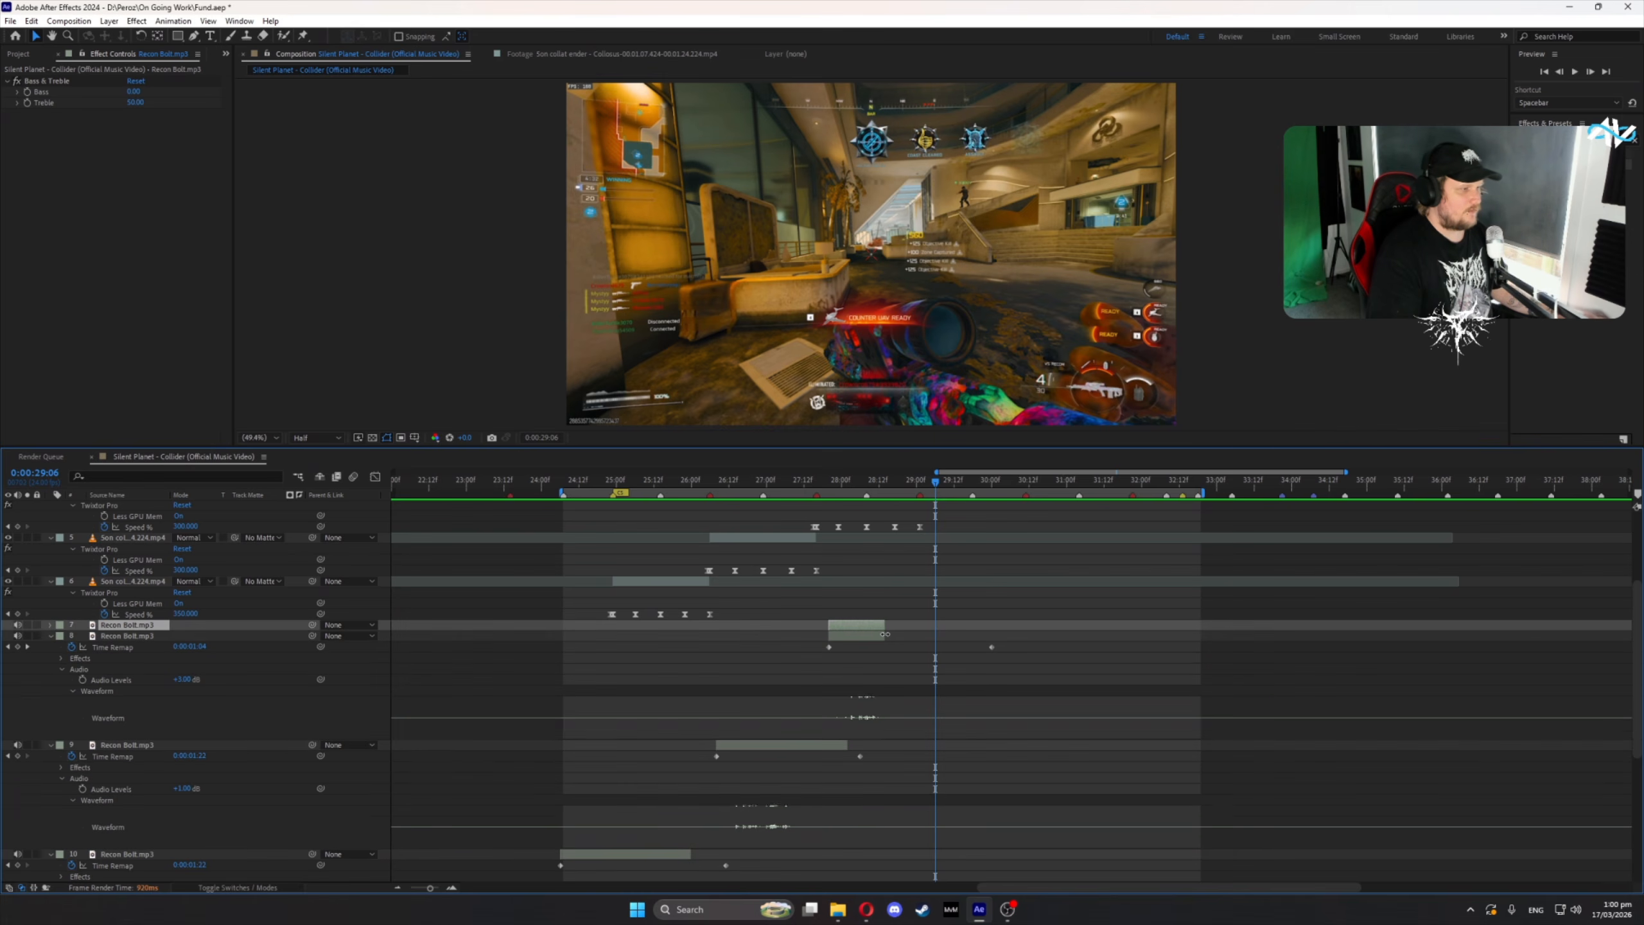
{"action": "key", "text": "bracketleft"}
{"action": "left_click", "coordinate": [52, 626]}
{"action": "left_click", "coordinate": [62, 659]}
{"action": "left_click", "coordinate": [73, 680]}
{"action": "left_click", "coordinate": [185, 669]}
{"action": "type", "text": "0"}
{"action": "left_click", "coordinate": [237, 680]}
- Extend the fourth Recon Bolt layer's end by about 18 frames and shift the layer about one frame earlier
{"action": "left_click_drag", "start_coordinate": [991, 626], "coordinate": [1048, 626]}
{"action": "left_click_drag", "start_coordinate": [957, 484], "coordinate": [981, 490]}
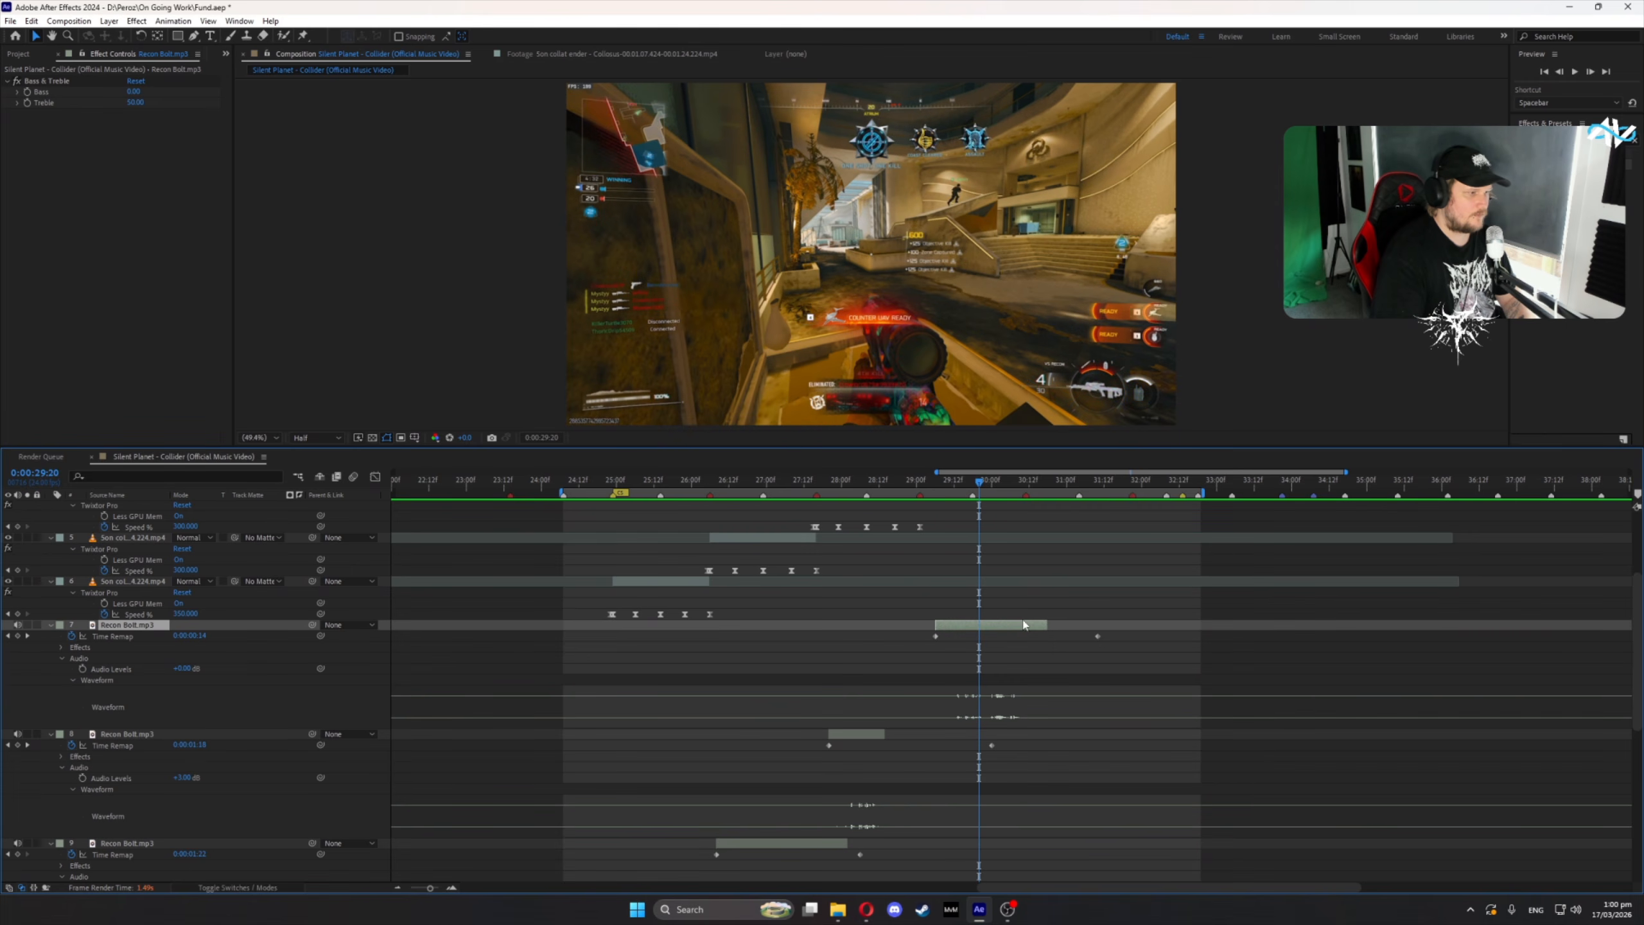
{"action": "left_click_drag", "start_coordinate": [1025, 627], "coordinate": [1022, 628]}
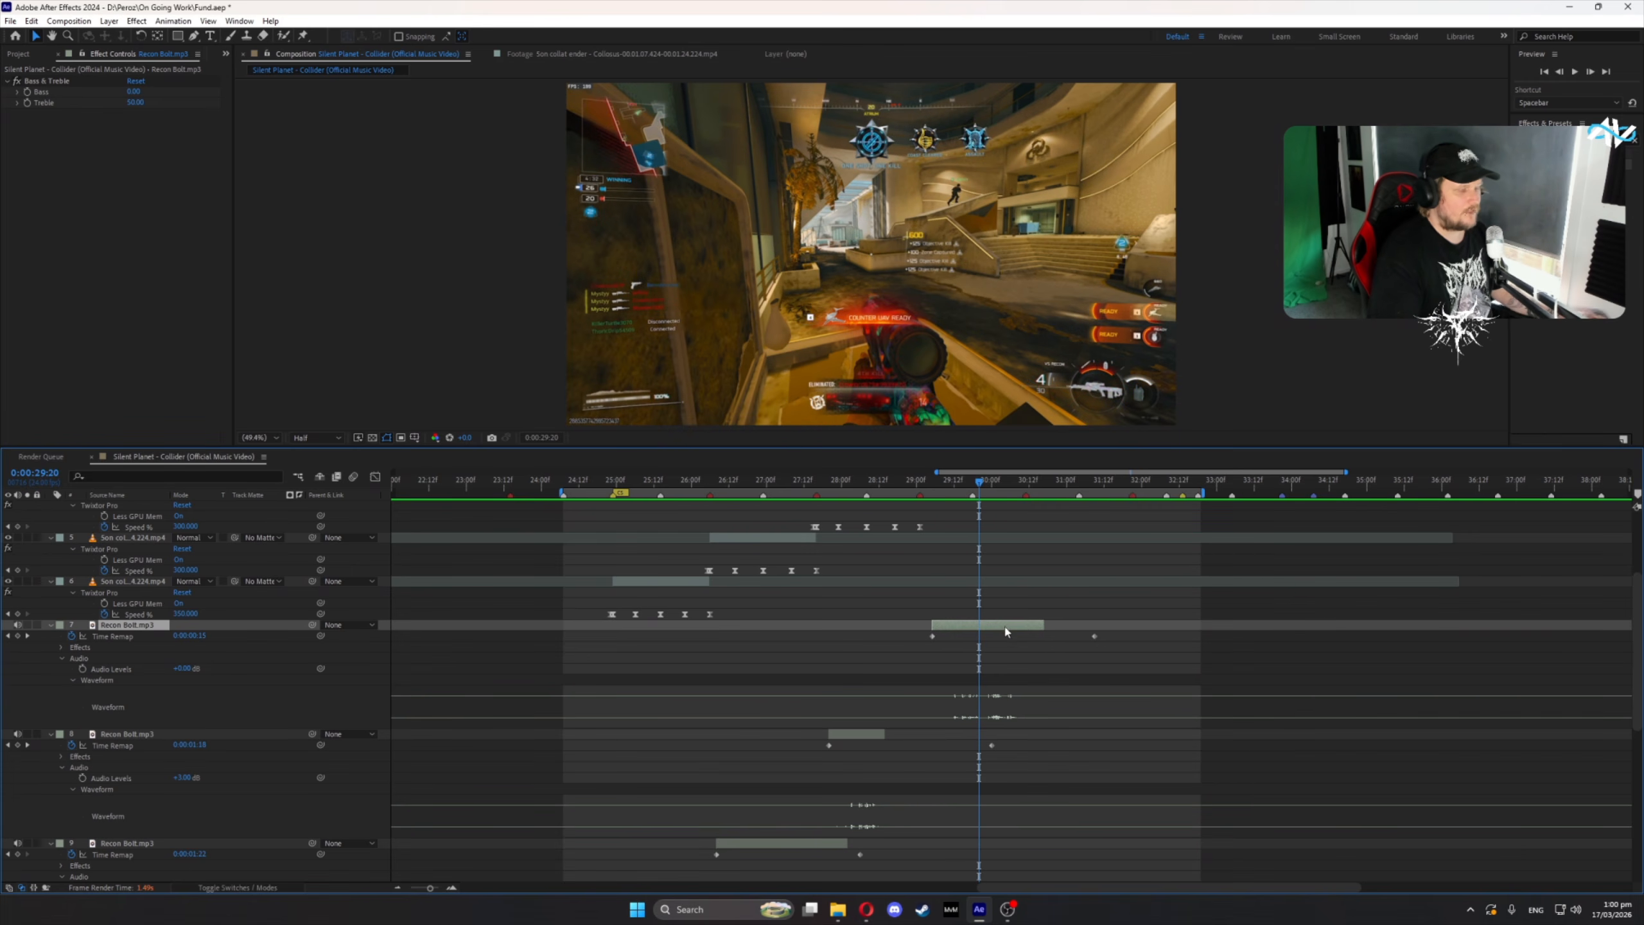
- Split the fourth Recon Bolt layer at 0:00:29:20 and show the second part's waveform
{"action": "key", "text": "ctrl+shift+d"}
{"action": "left_click", "coordinate": [63, 659]}
{"action": "left_click", "coordinate": [73, 681]}
- Move the second part's last Time Remap keyframe about five frames later and shift that part about four frames earlier
{"action": "left_click_drag", "start_coordinate": [1014, 626], "coordinate": [1097, 611]}
{"action": "scroll", "coordinate": [1017, 637], "scroll_direction": "down", "scroll_amount": 1}
{"action": "left_click", "coordinate": [971, 592]}
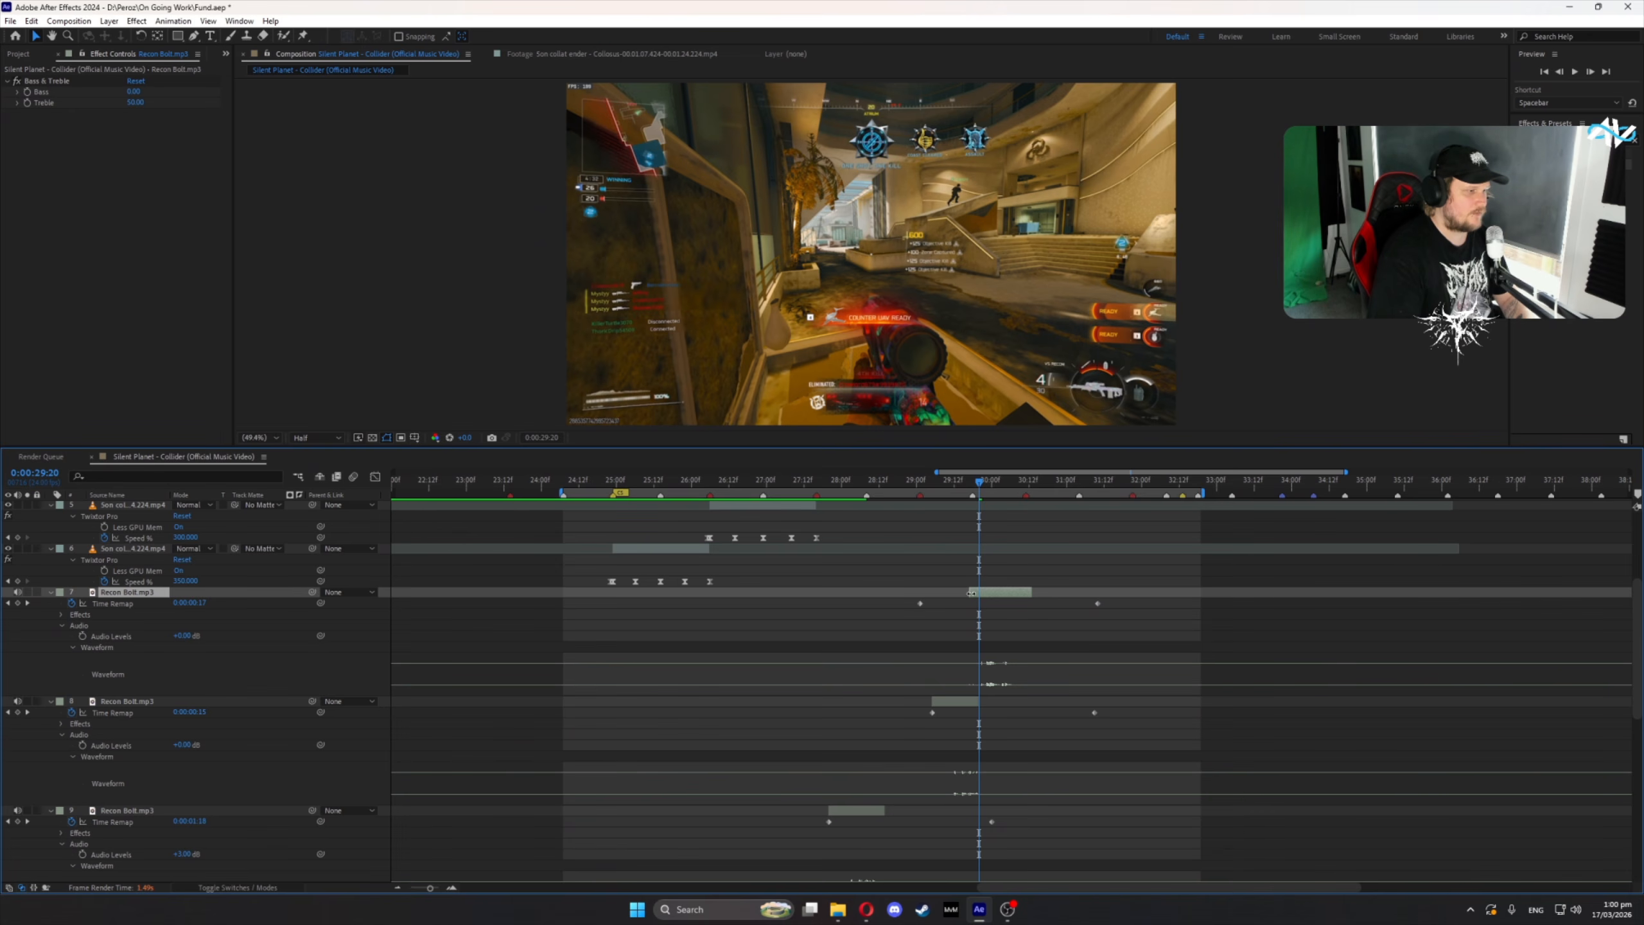
{"action": "key", "text": "space"}
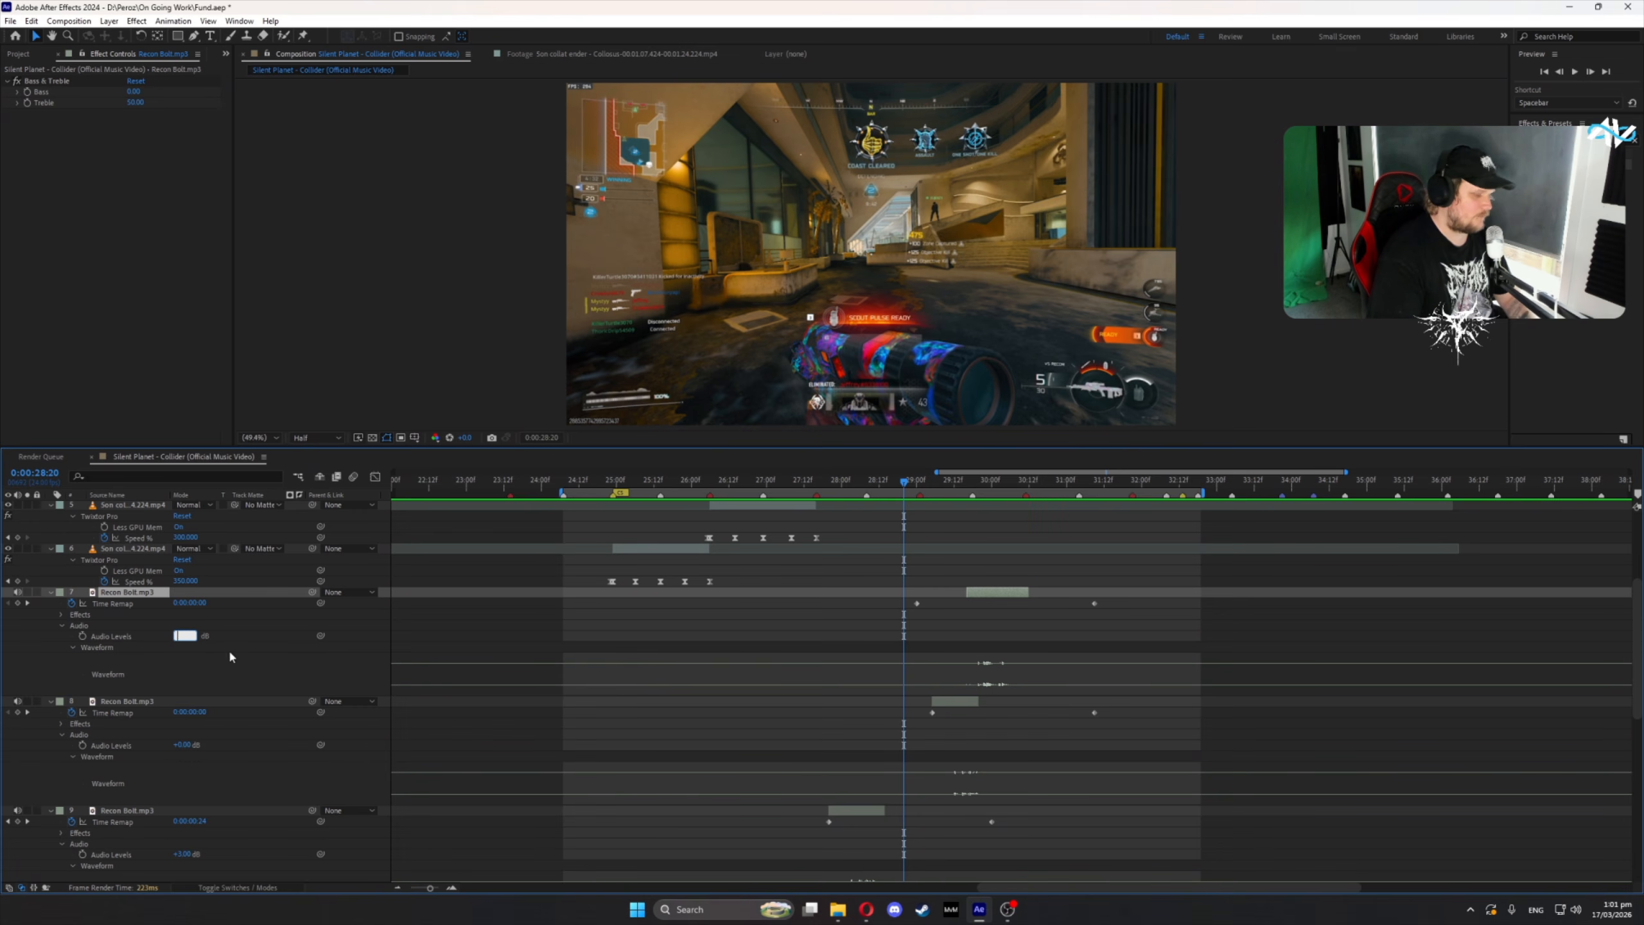
- Set the Audio Levels of both parts of the split Recon Bolt layer to +2 dB
{"action": "left_click", "coordinate": [318, 672]}
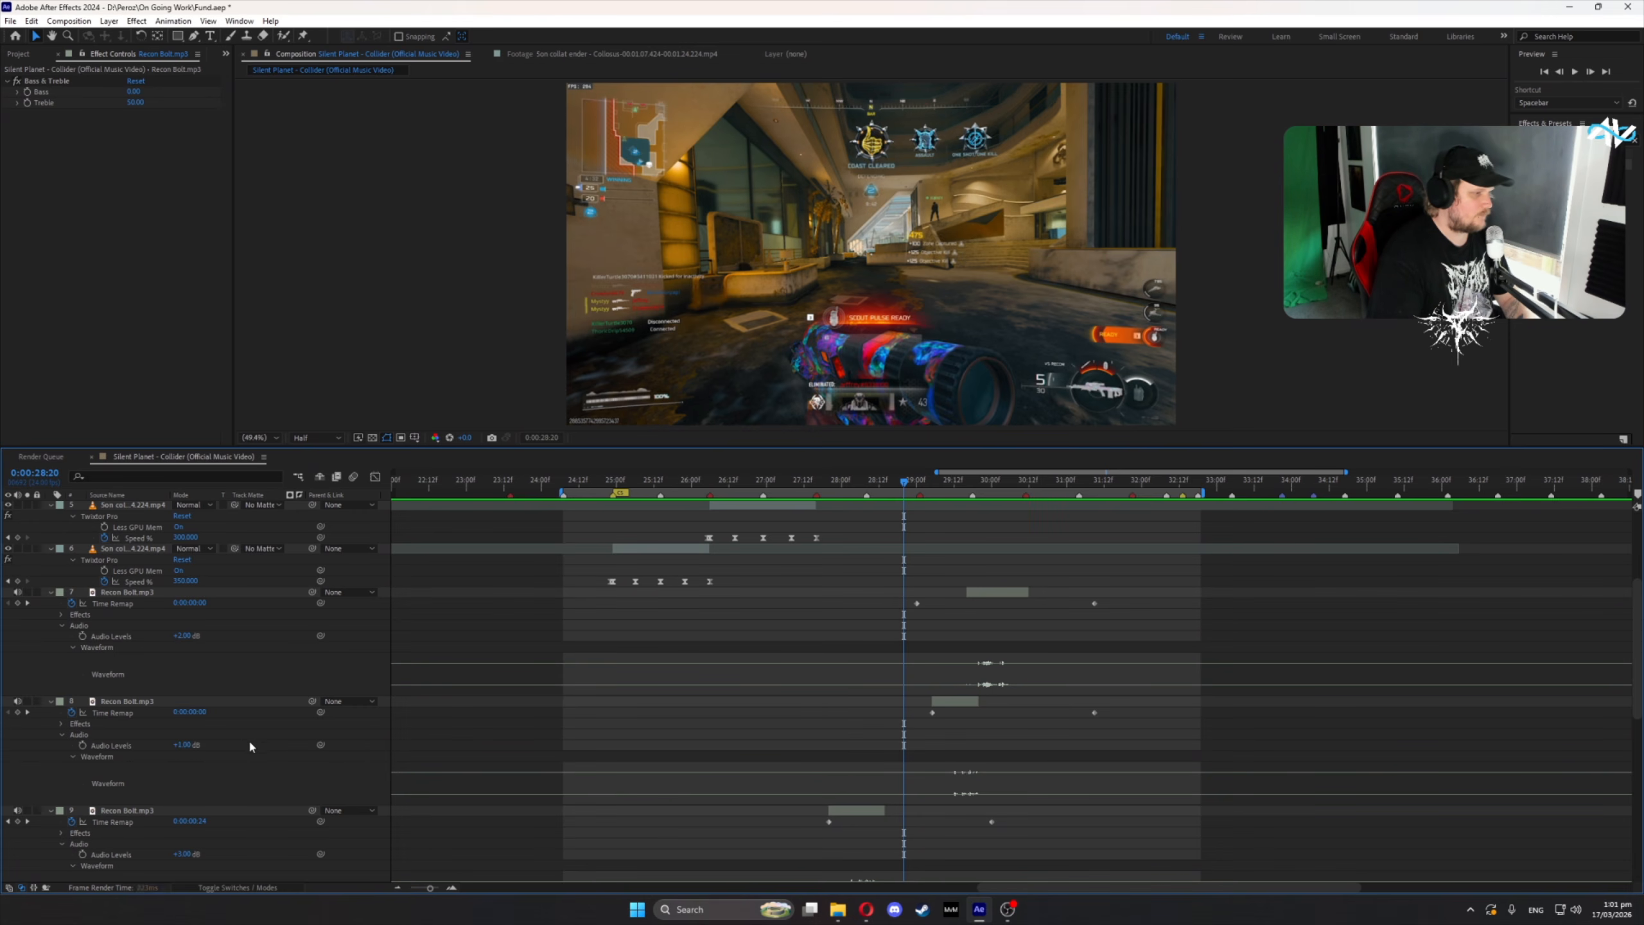
{"action": "left_click", "coordinate": [194, 745]}
{"action": "type", "text": "2"}
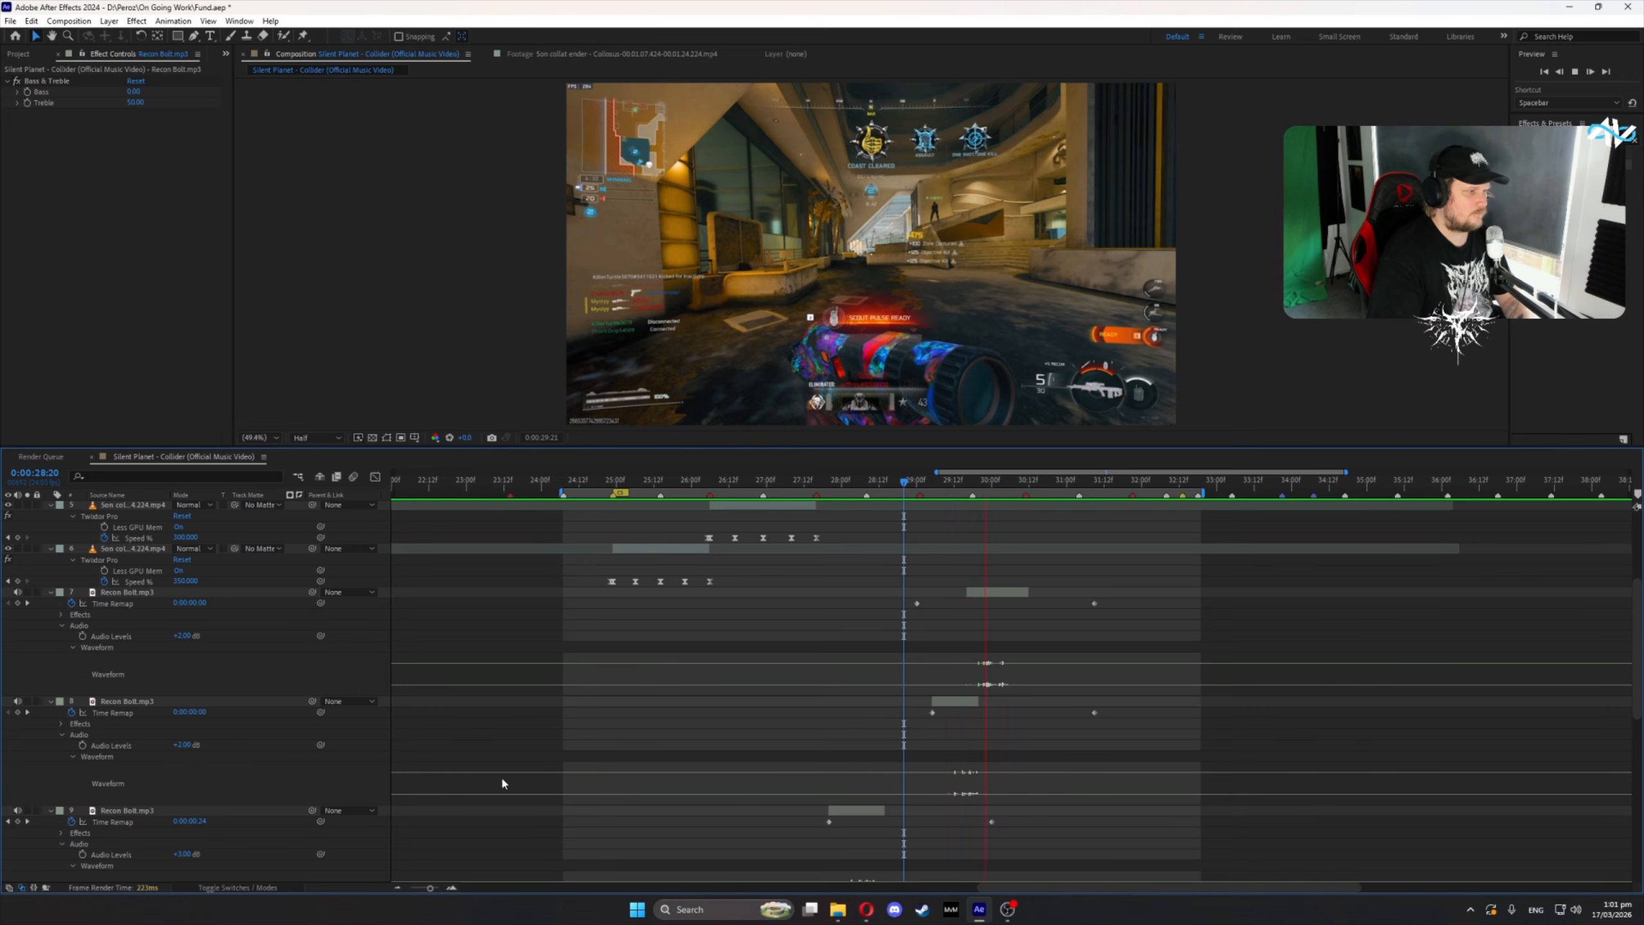
- Shift the first part of the split Recon Bolt about one frame earlier and the second part about two frames earlier
{"action": "left_click", "coordinate": [967, 705]}
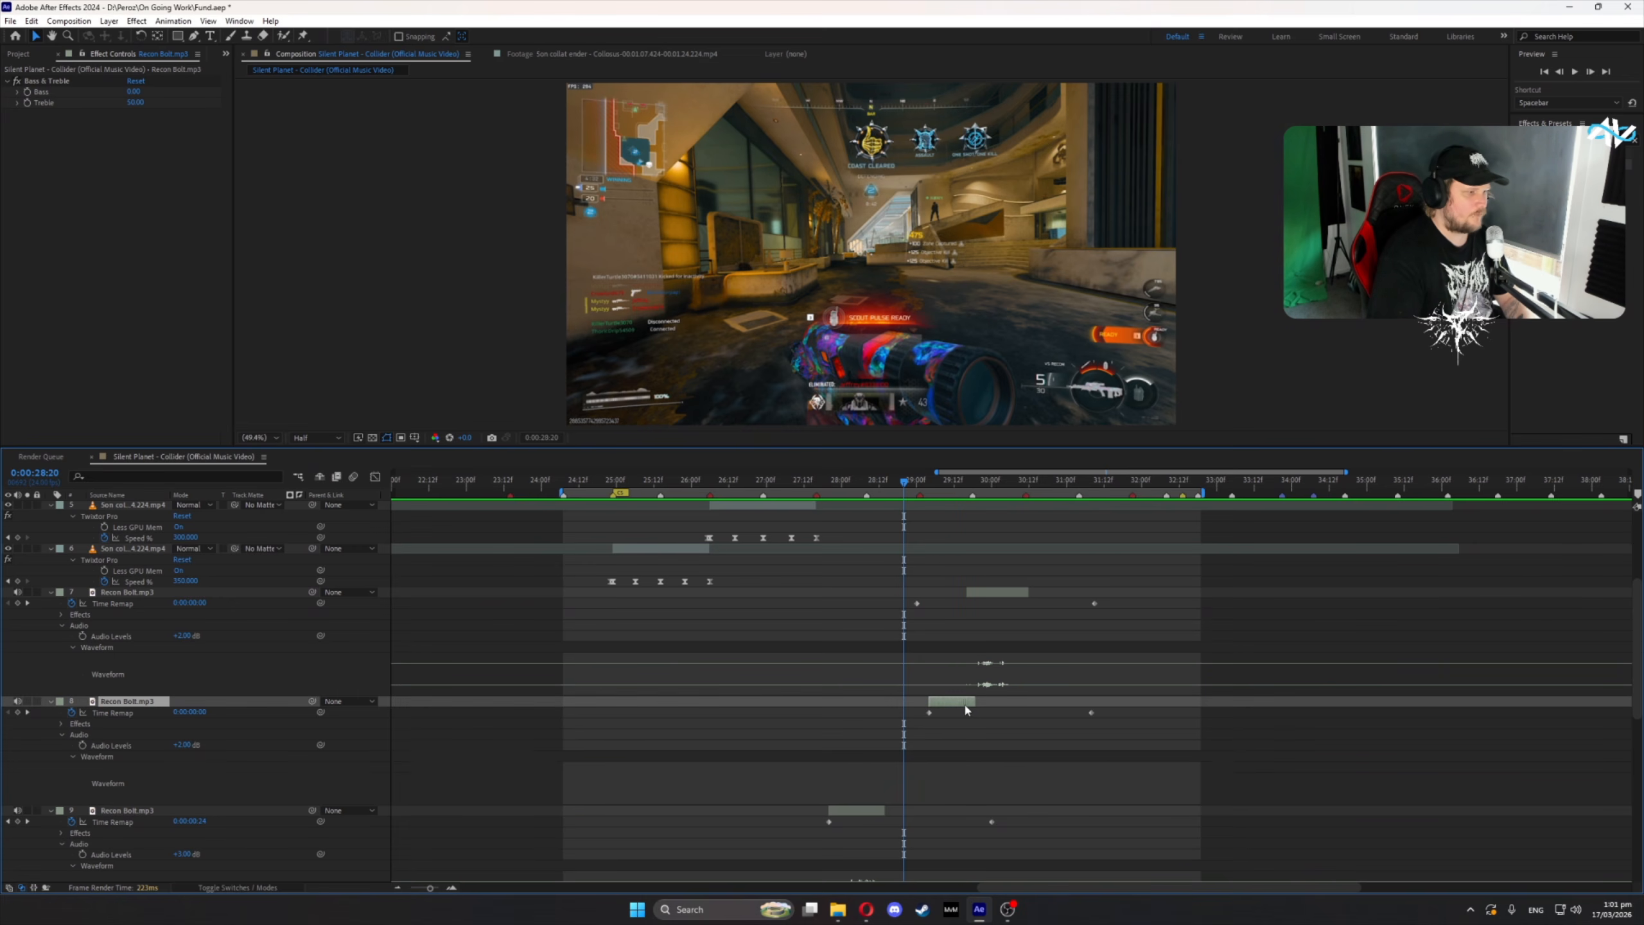
{"action": "left_click_drag", "start_coordinate": [926, 487], "coordinate": [970, 487]}
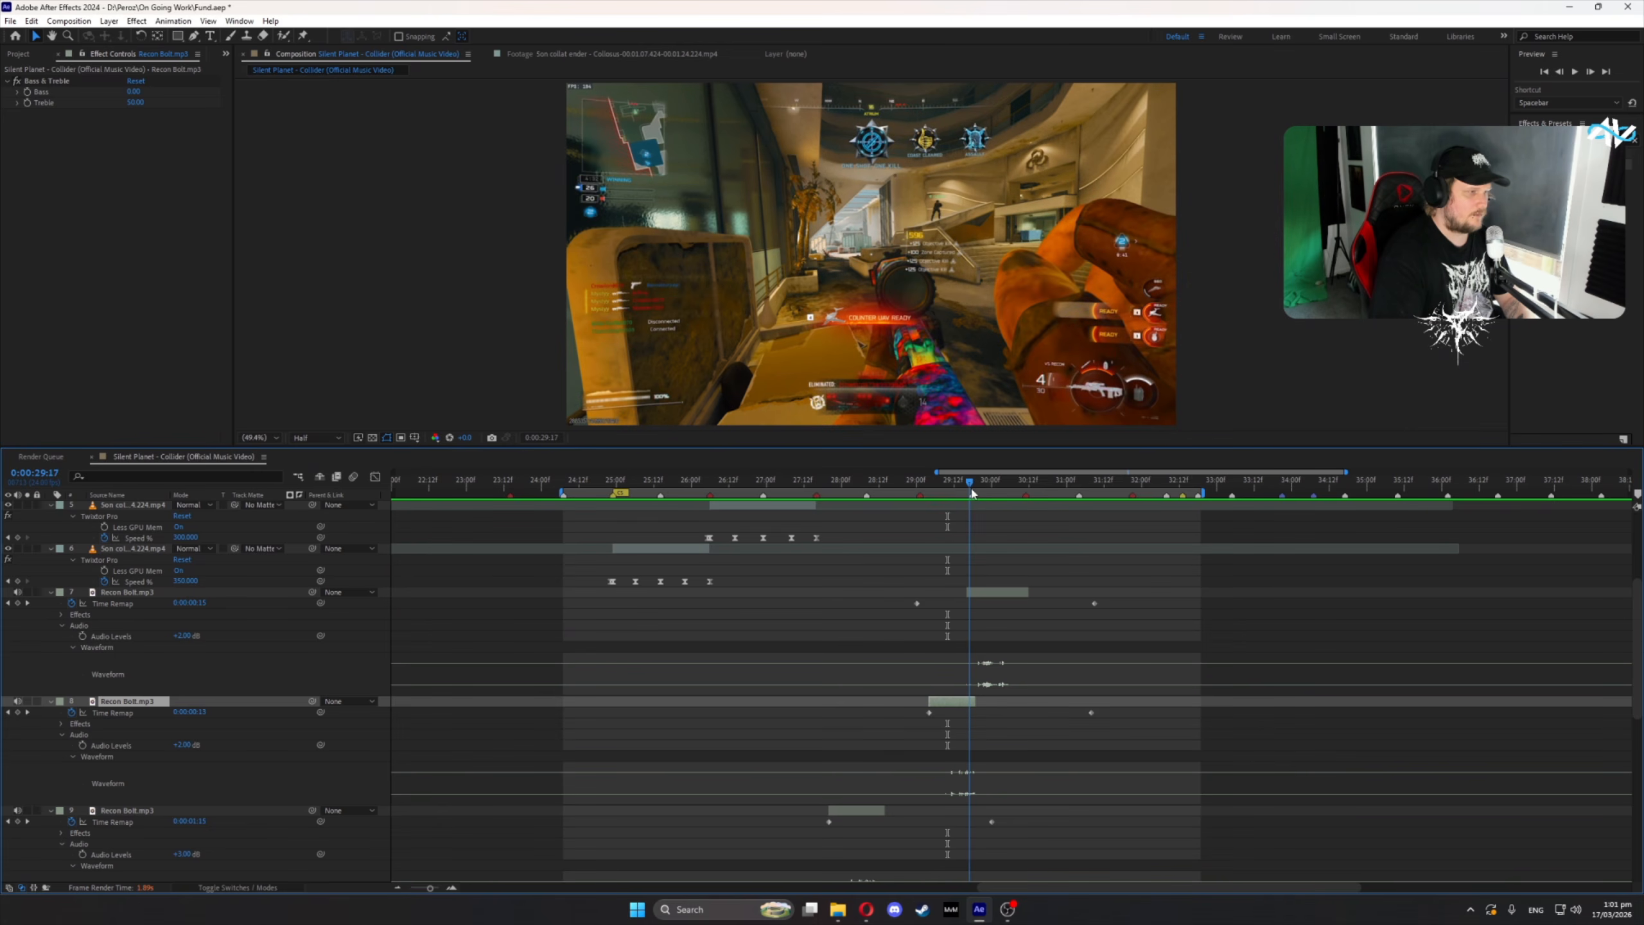
{"action": "left_click_drag", "start_coordinate": [996, 594], "coordinate": [988, 595]}
- Try Audio Levels of +3 dB on both split Recon Bolt parts and preview the sound
{"action": "left_click", "coordinate": [184, 635]}
{"action": "type", "text": "3"}
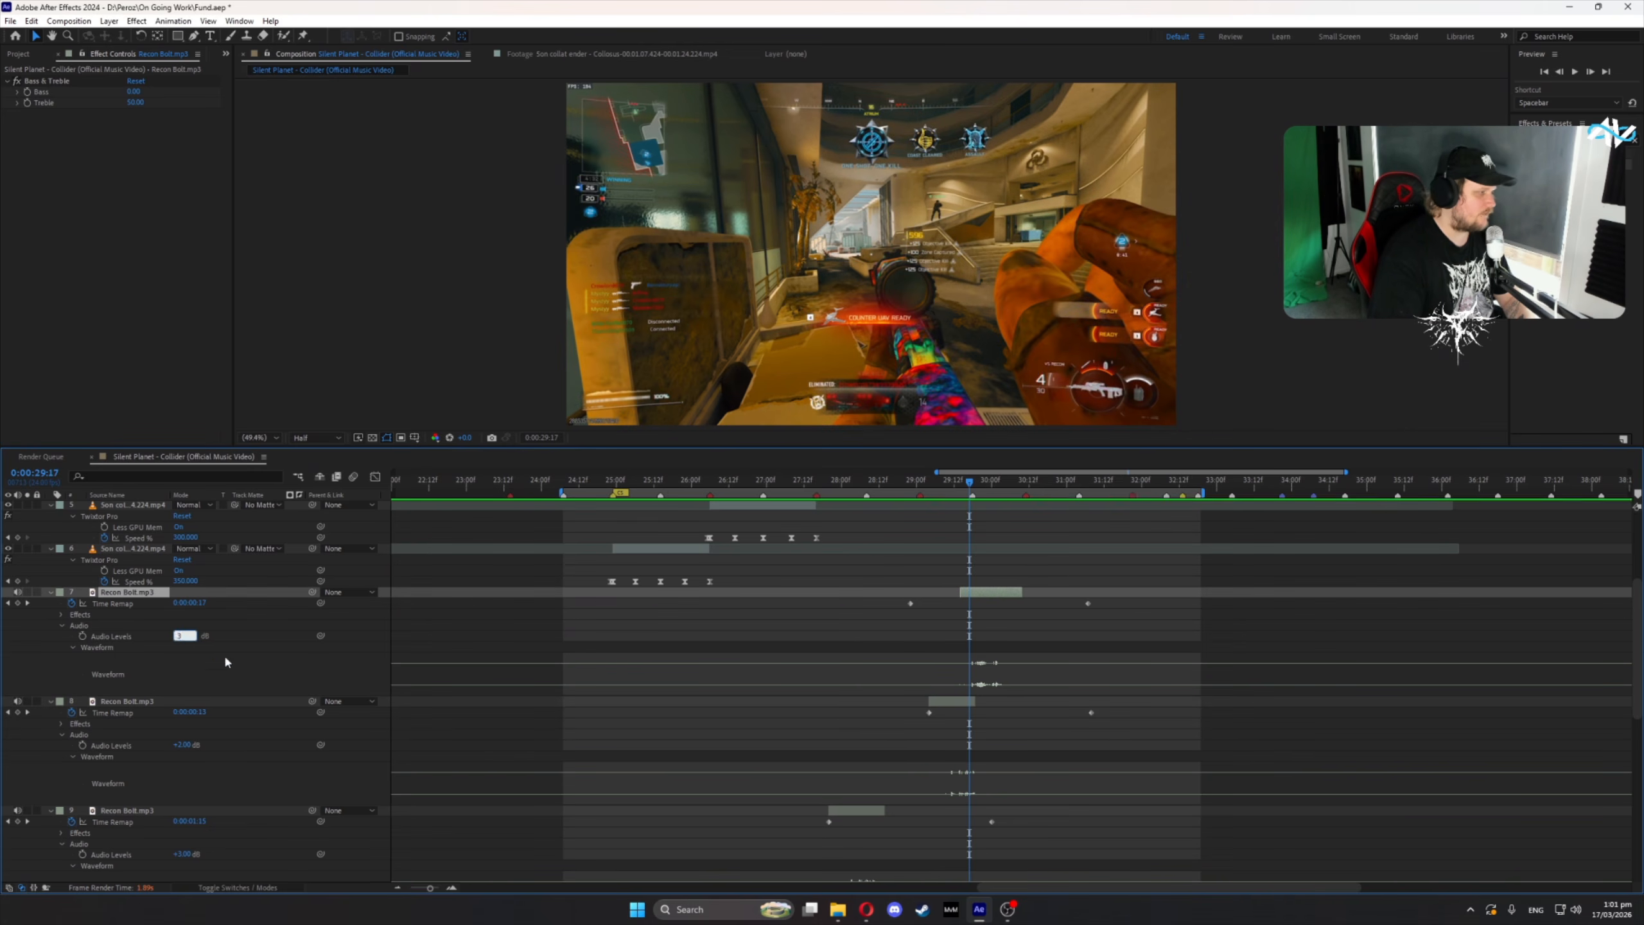
{"action": "left_click", "coordinate": [226, 662]}
{"action": "left_click", "coordinate": [185, 745]}
{"action": "type", "text": "3"}
{"action": "left_click", "coordinate": [833, 668]}
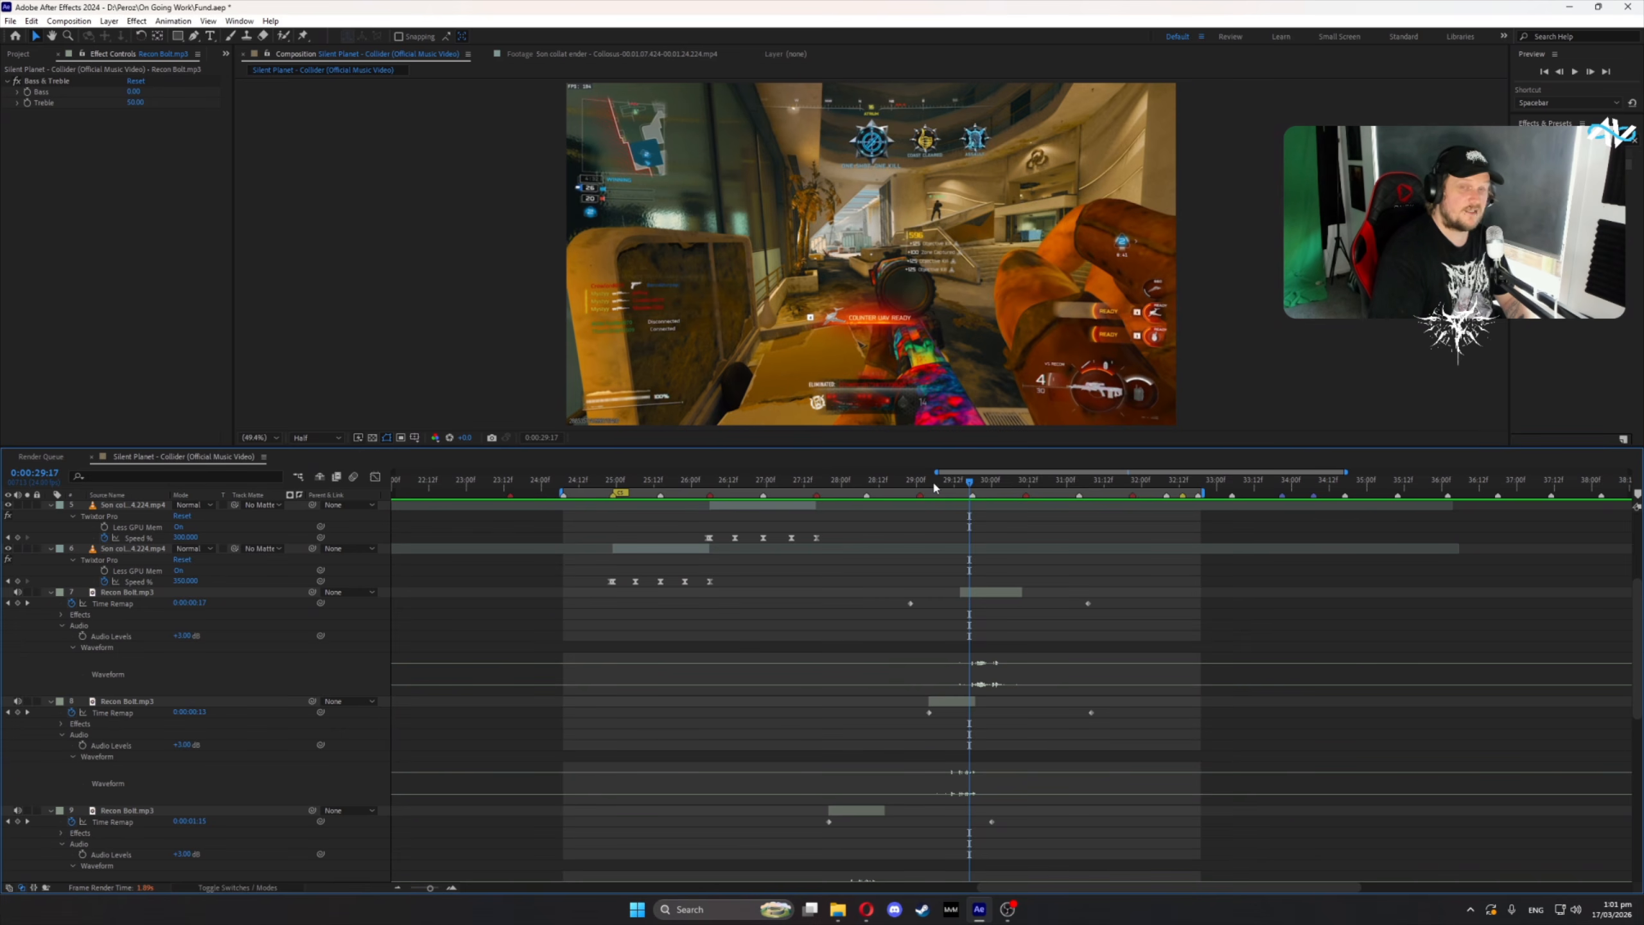
{"action": "left_click_drag", "start_coordinate": [930, 484], "coordinate": [899, 485]}
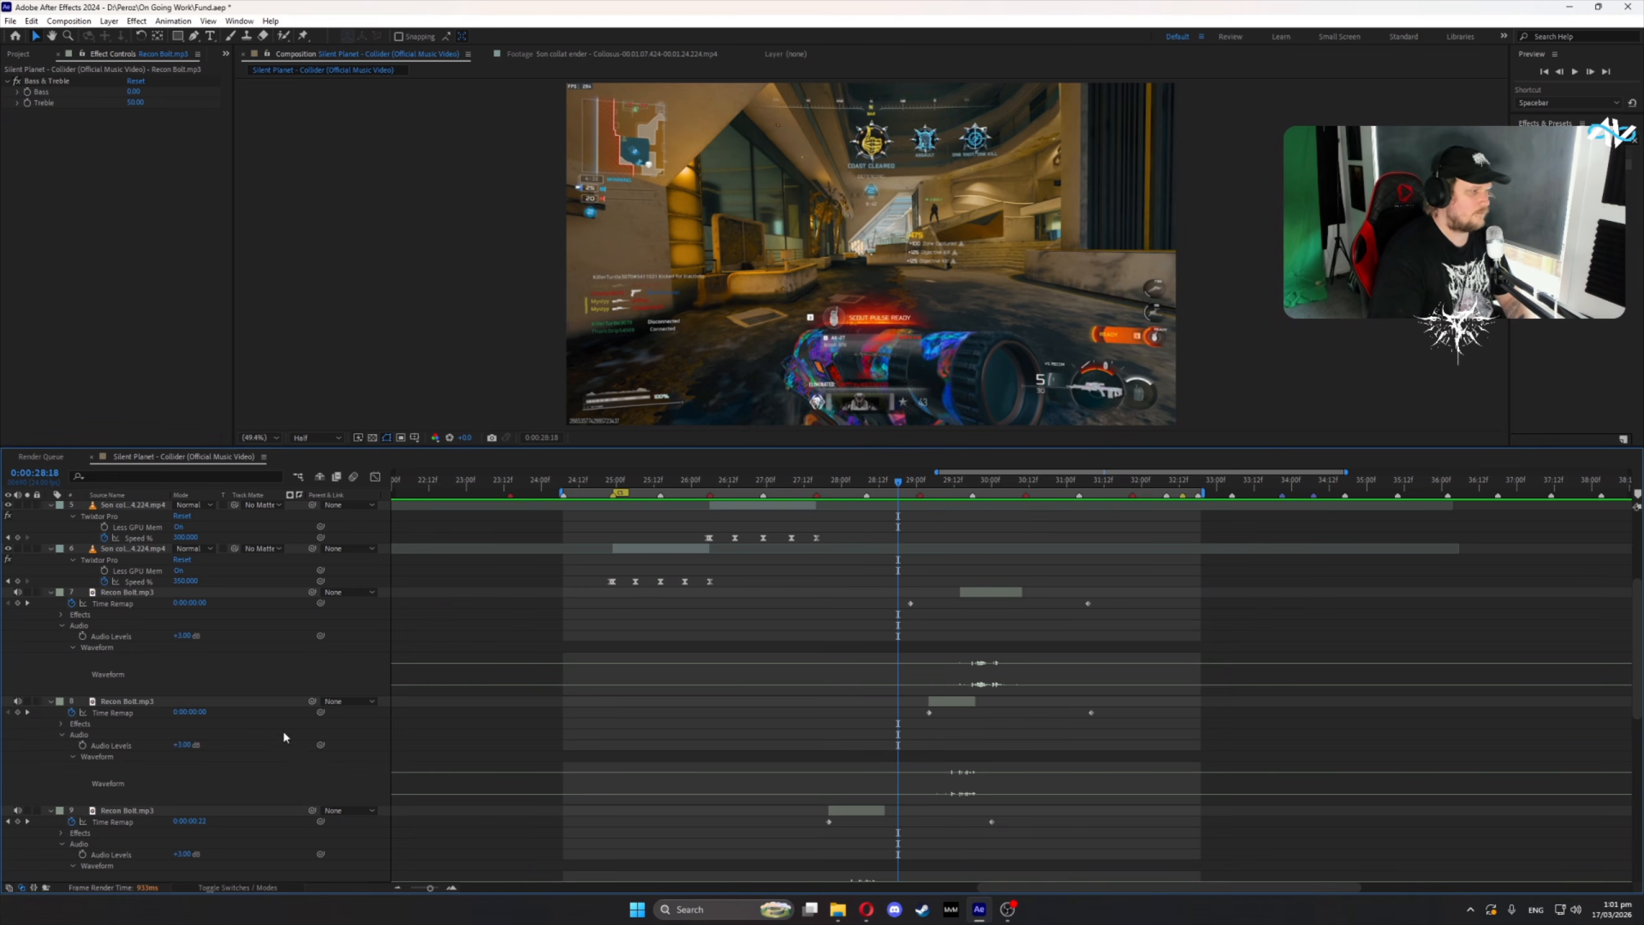
- Set the Audio Levels of both split Recon Bolt parts back to +2 dB and play back from 0:00:28:18
{"action": "left_click", "coordinate": [187, 745]}
{"action": "type", "text": "2"}
{"action": "key", "text": "Return"}
{"action": "left_click", "coordinate": [184, 636]}
{"action": "type", "text": "2"}
{"action": "key", "text": "Return"}
{"action": "key", "text": "space"}
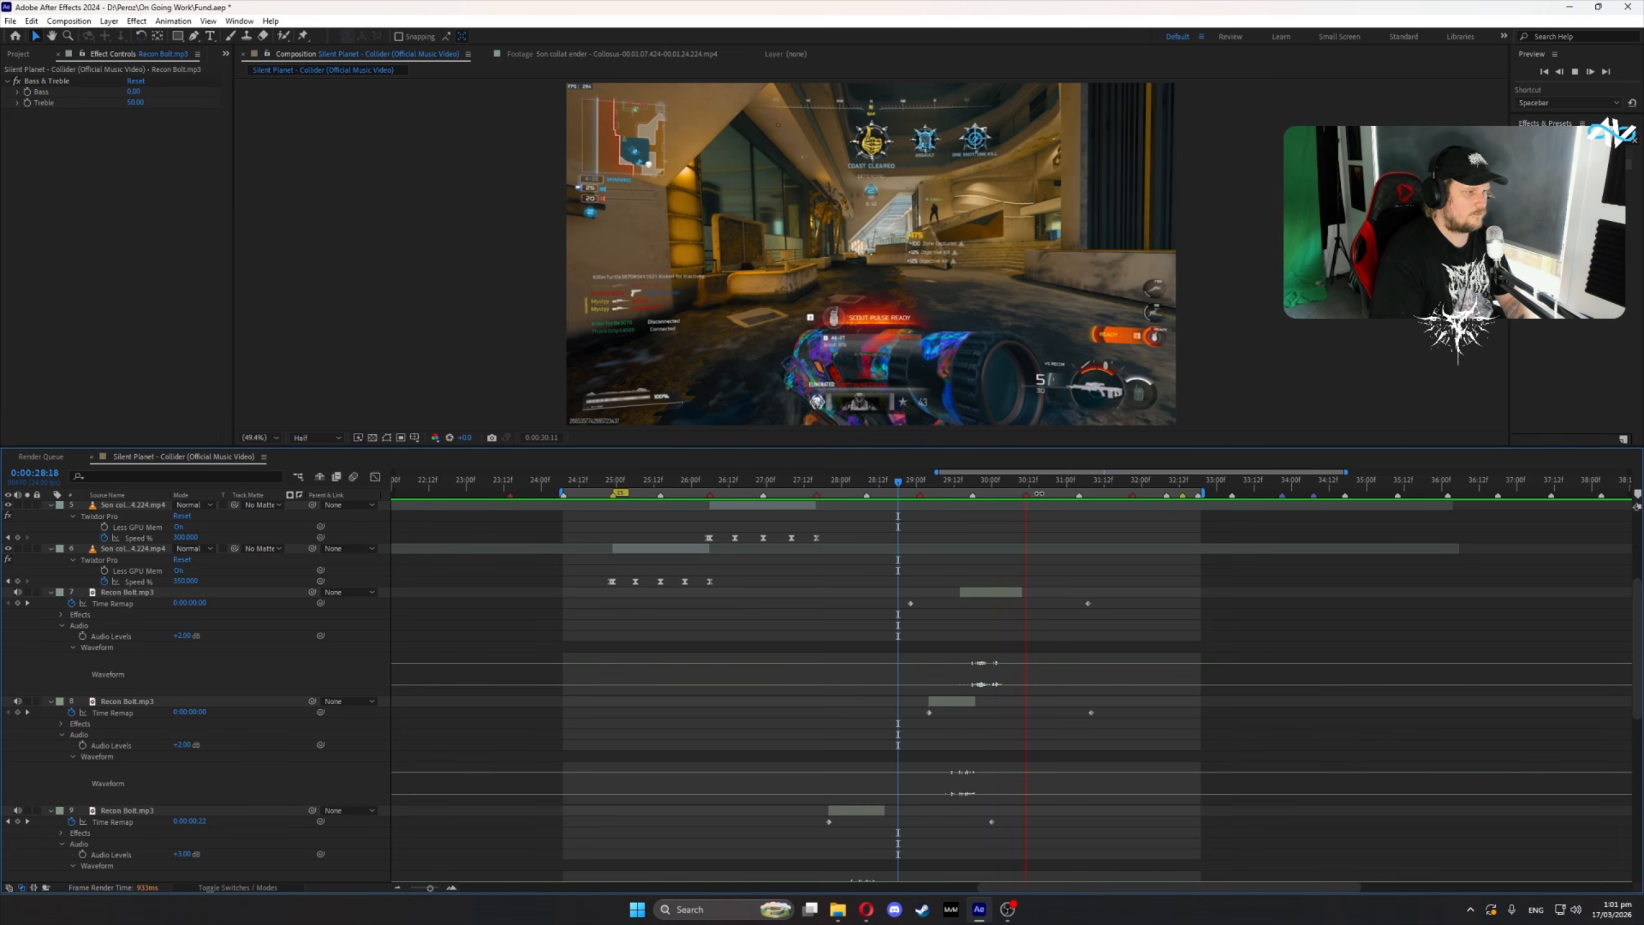
- Duplicate the third Recon Bolt layer, place the copy above the other Recon Bolt layers, start it at 0:00:30:15, and expand it
{"action": "left_click_drag", "start_coordinate": [1029, 487], "coordinate": [1040, 492]}
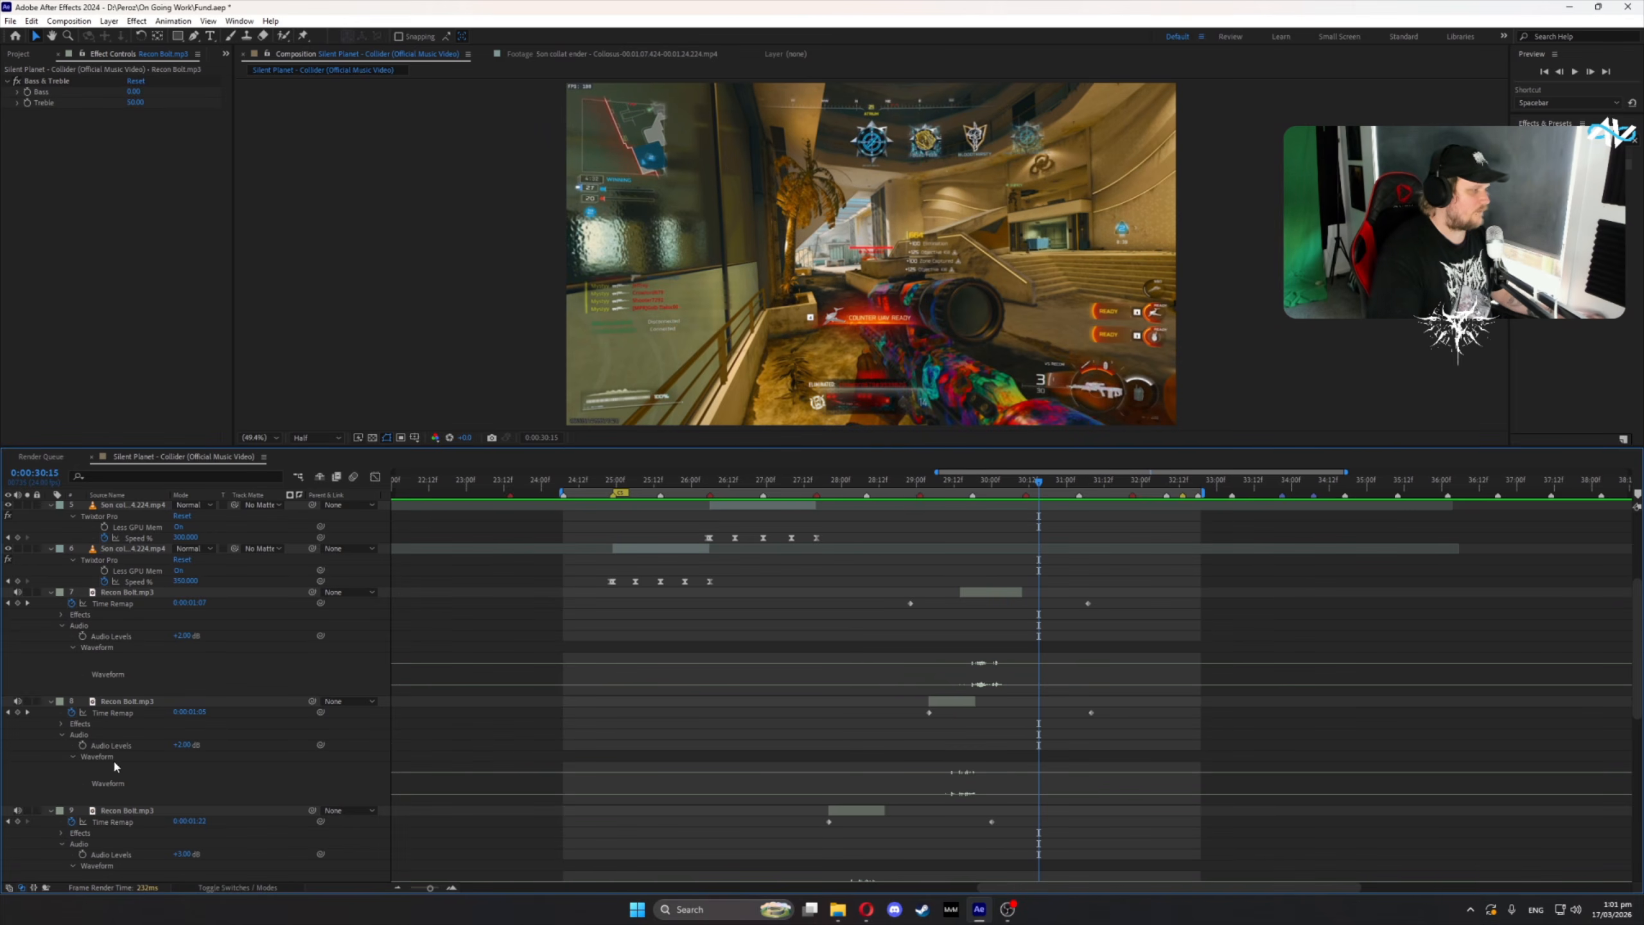
{"action": "left_click", "coordinate": [127, 812]}
{"action": "key", "text": "ctrl+d"}
{"action": "left_click_drag", "start_coordinate": [126, 813], "coordinate": [133, 590]}
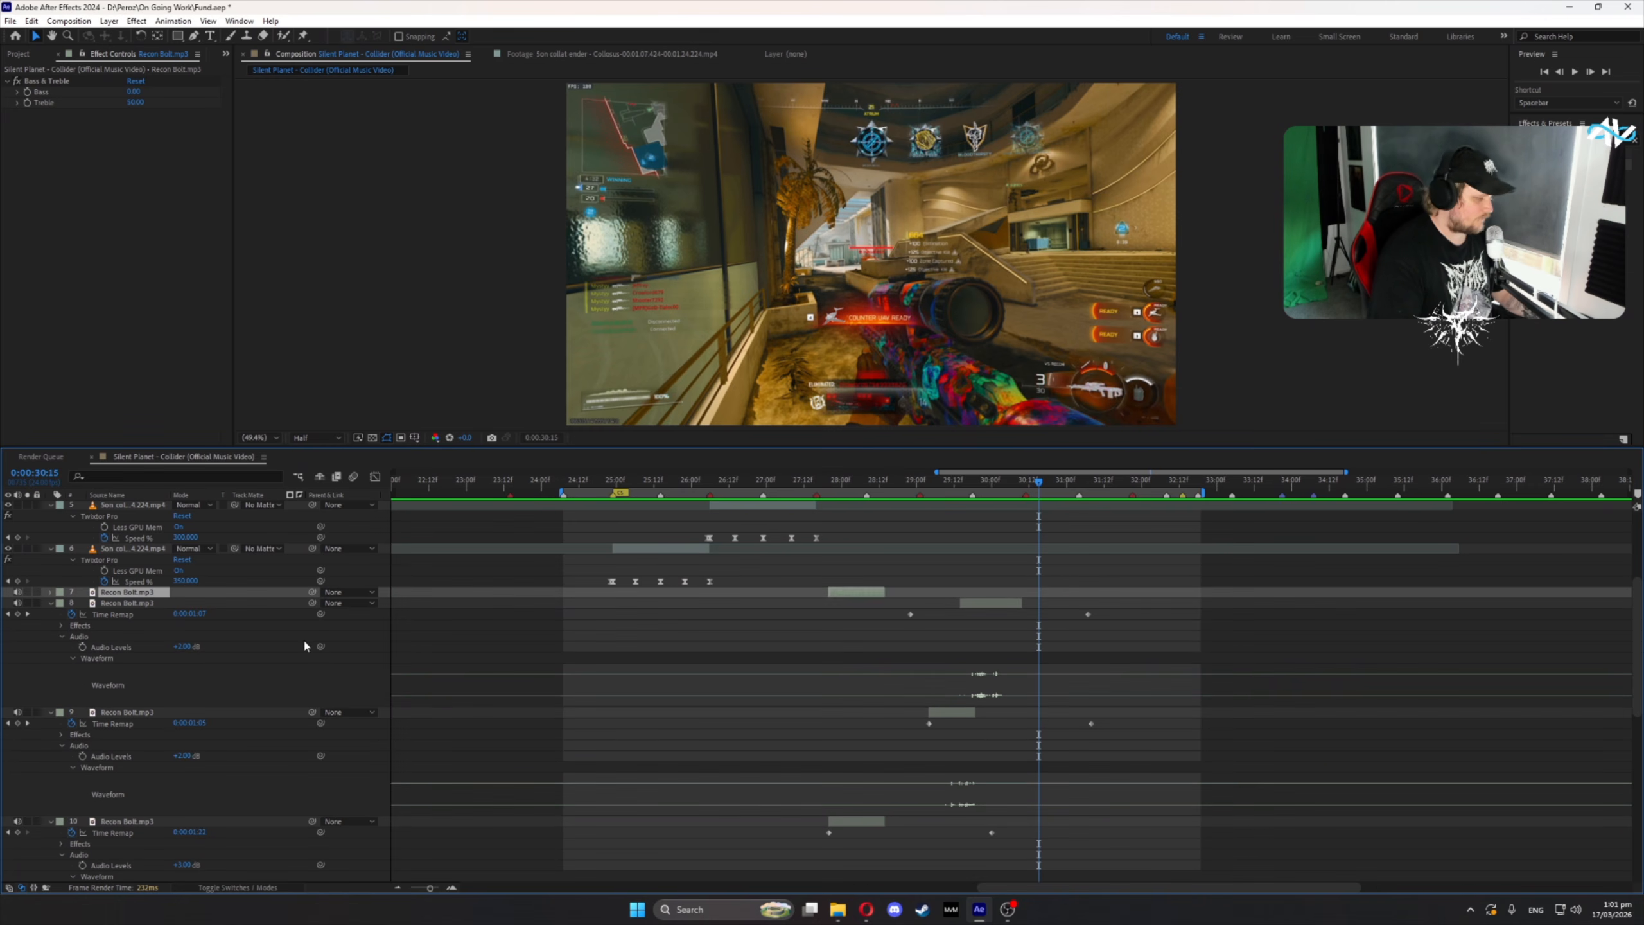
{"action": "key", "text": "bracketleft"}
{"action": "left_click", "coordinate": [52, 592]}
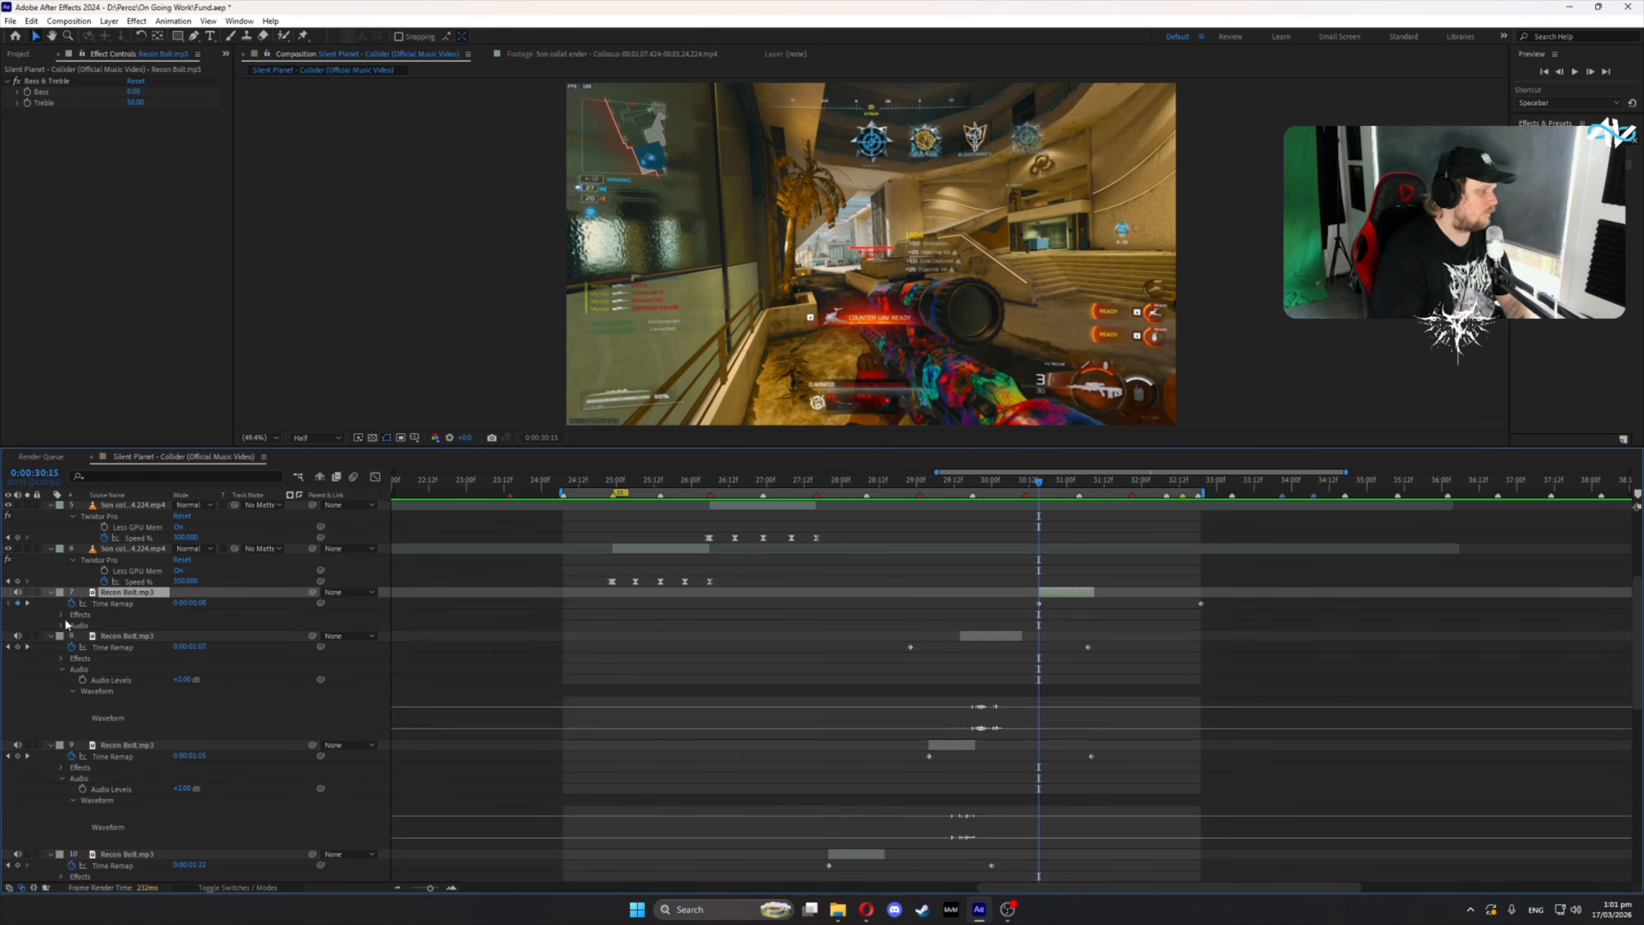
- Extend the newest Recon Bolt copy's end by about 18 frames to include the full bolt sound
{"action": "left_click_drag", "start_coordinate": [1082, 473], "coordinate": [1143, 474]}
{"action": "left_click_drag", "start_coordinate": [851, 485], "coordinate": [887, 491]}
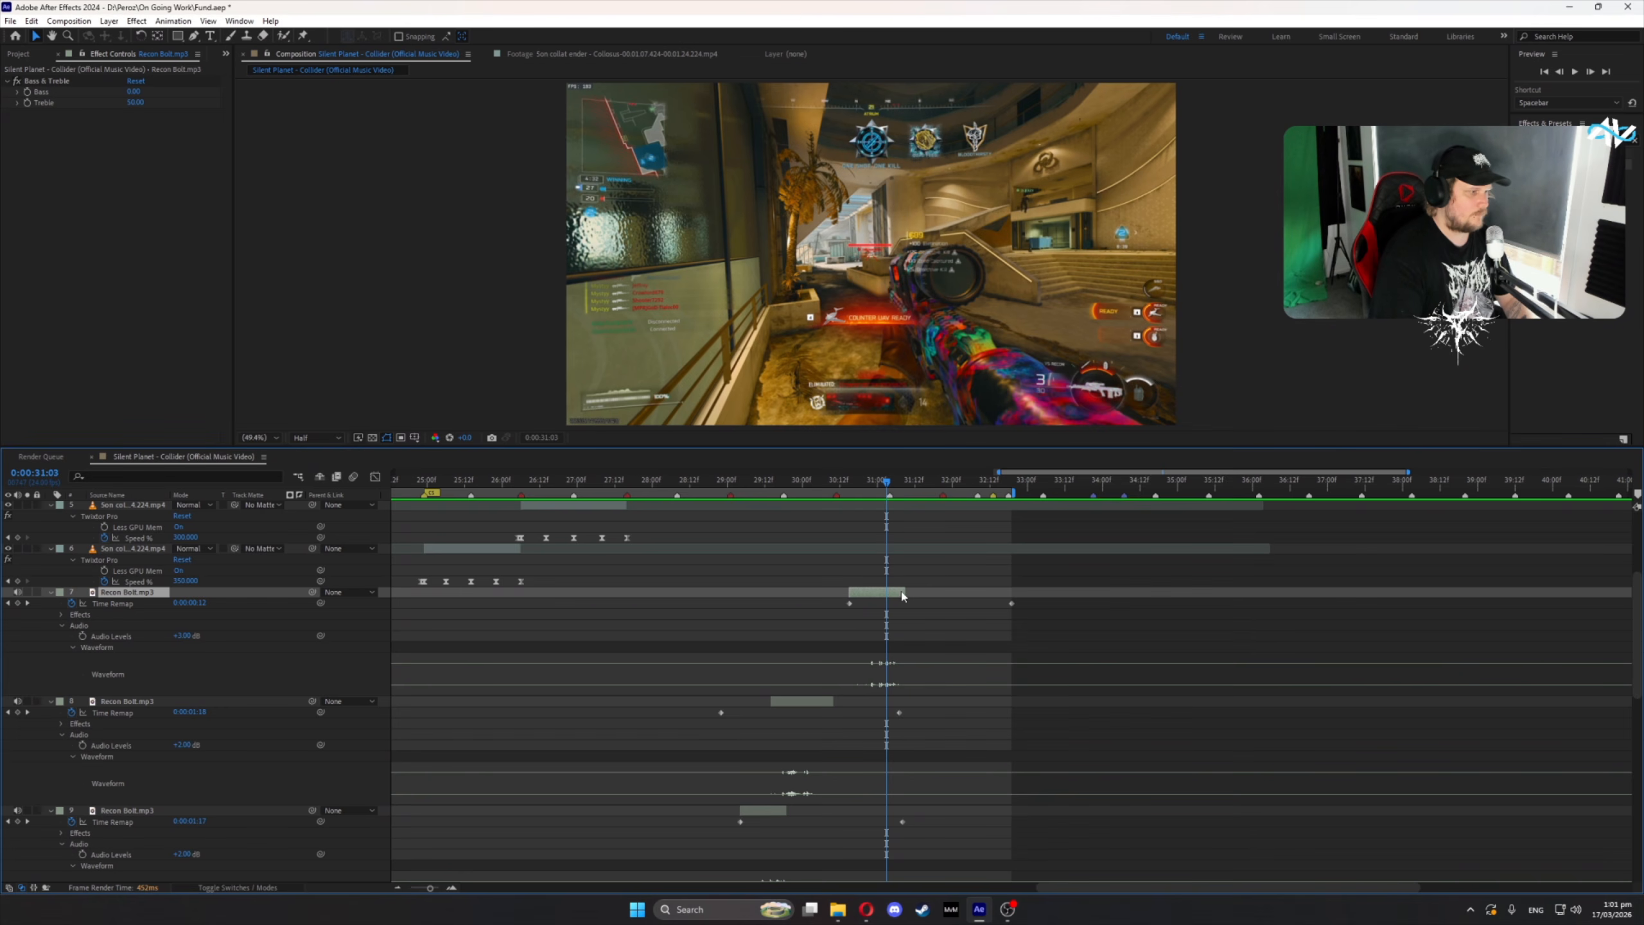
{"action": "left_click_drag", "start_coordinate": [906, 591], "coordinate": [962, 591]}
{"action": "left_click", "coordinate": [869, 490]}
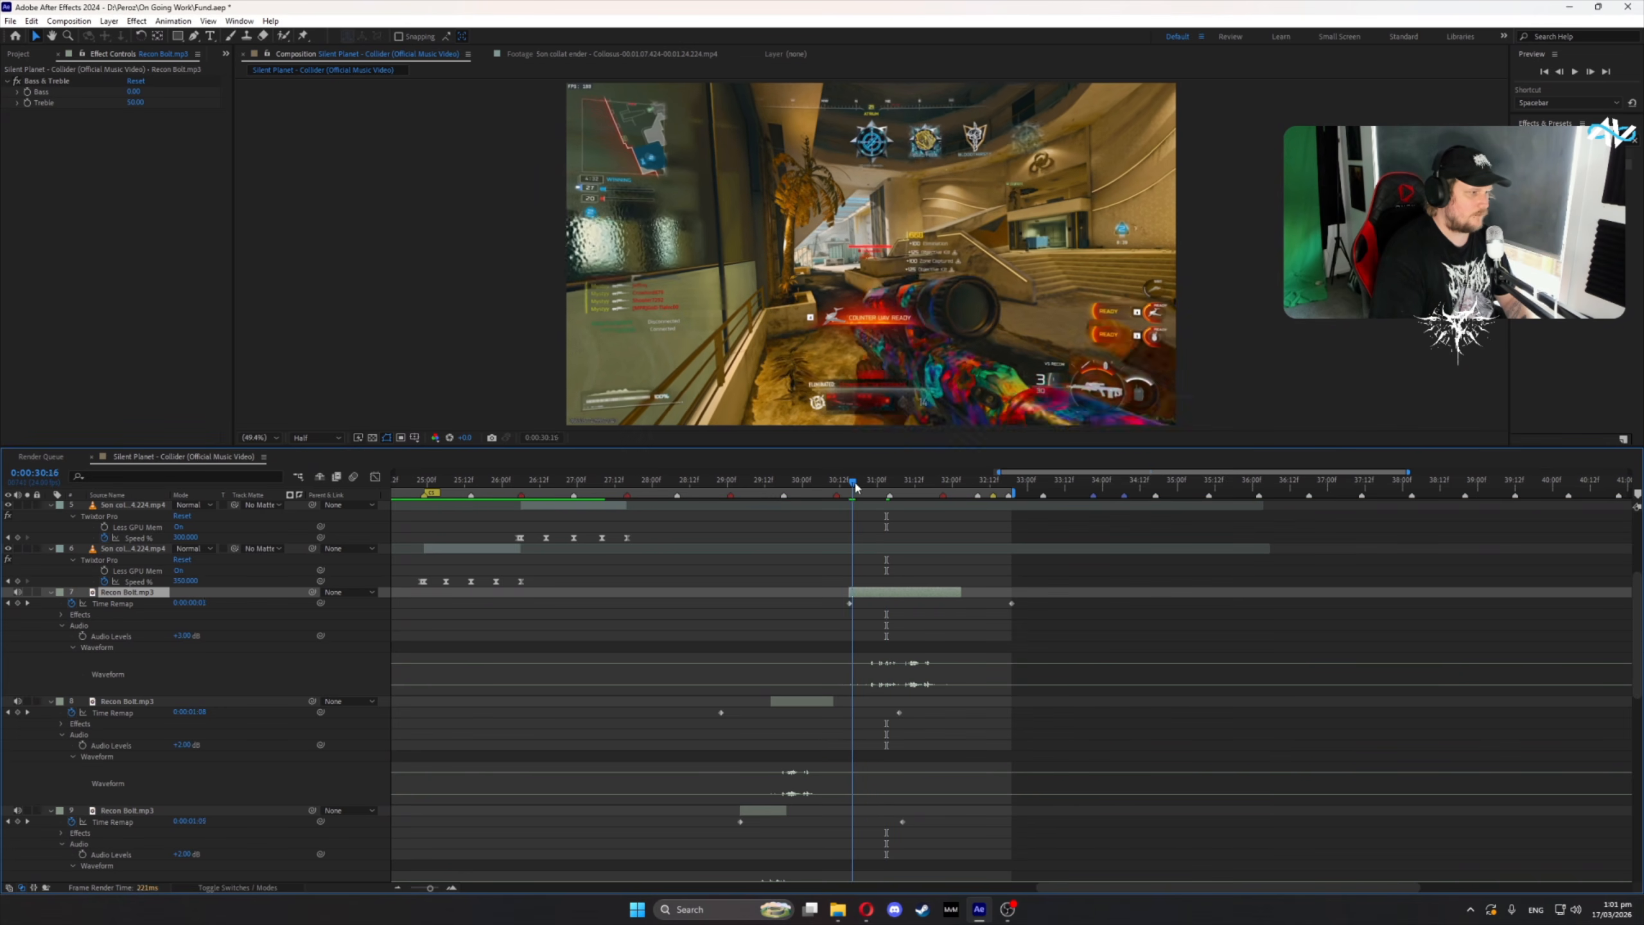
- Stretch the newest Recon Bolt copy's timing by moving its last Time Remap keyframe about 9 frames later, and play it back
{"action": "left_click_drag", "start_coordinate": [870, 489], "coordinate": [870, 491]}
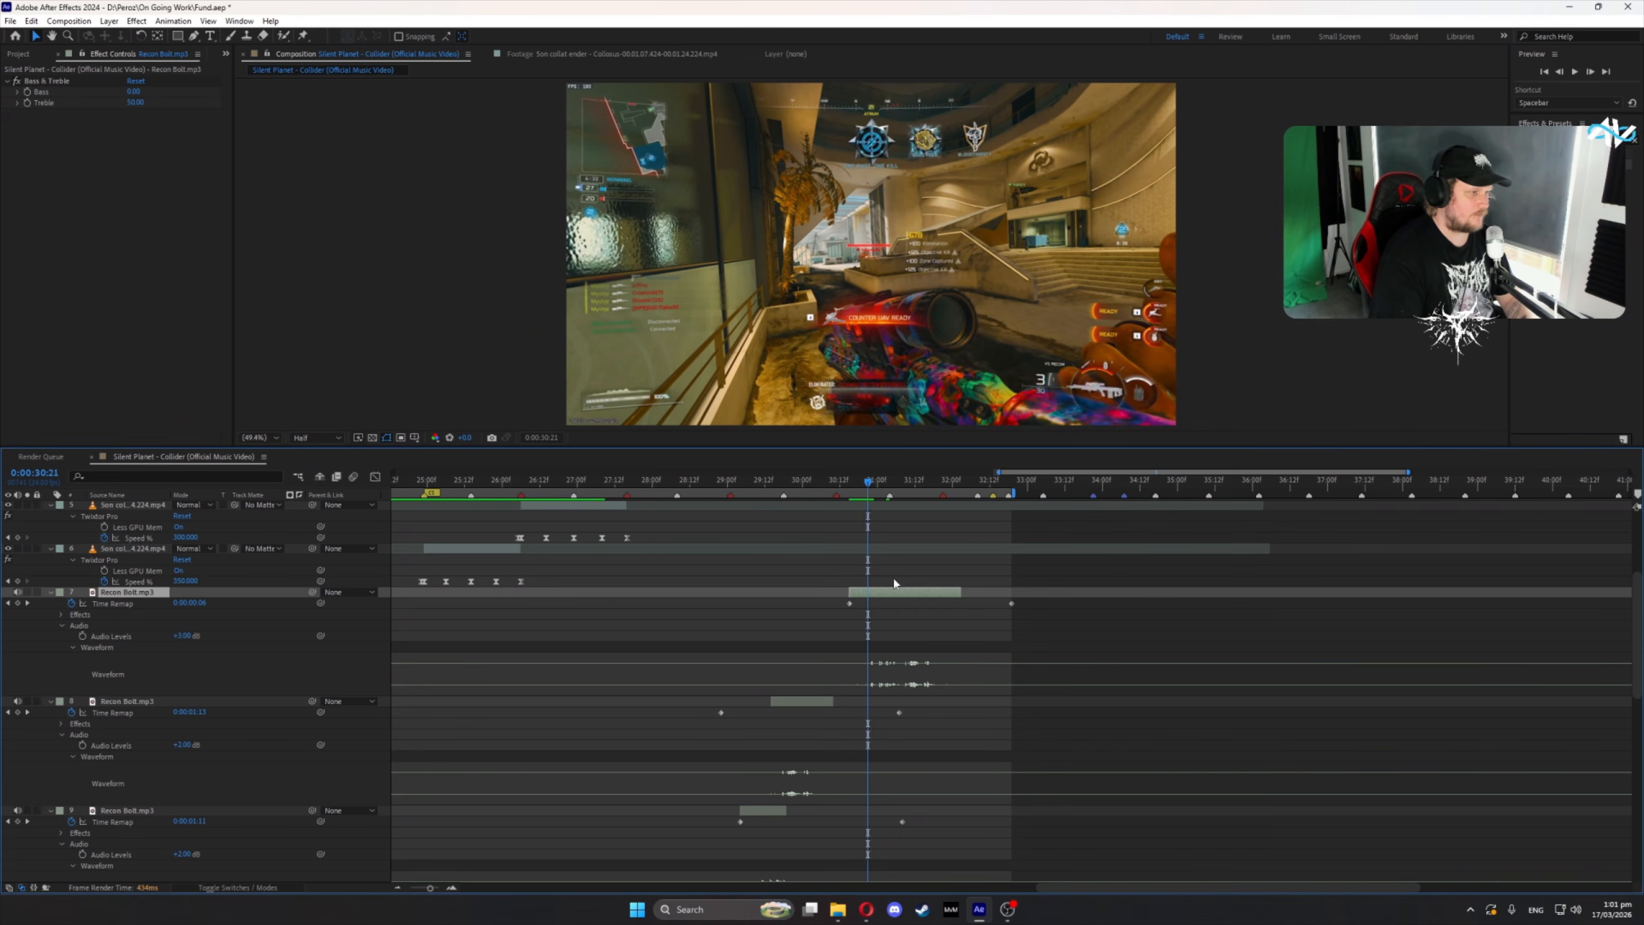
{"action": "left_click", "coordinate": [905, 492]}
{"action": "left_click_drag", "start_coordinate": [905, 493], "coordinate": [924, 492]}
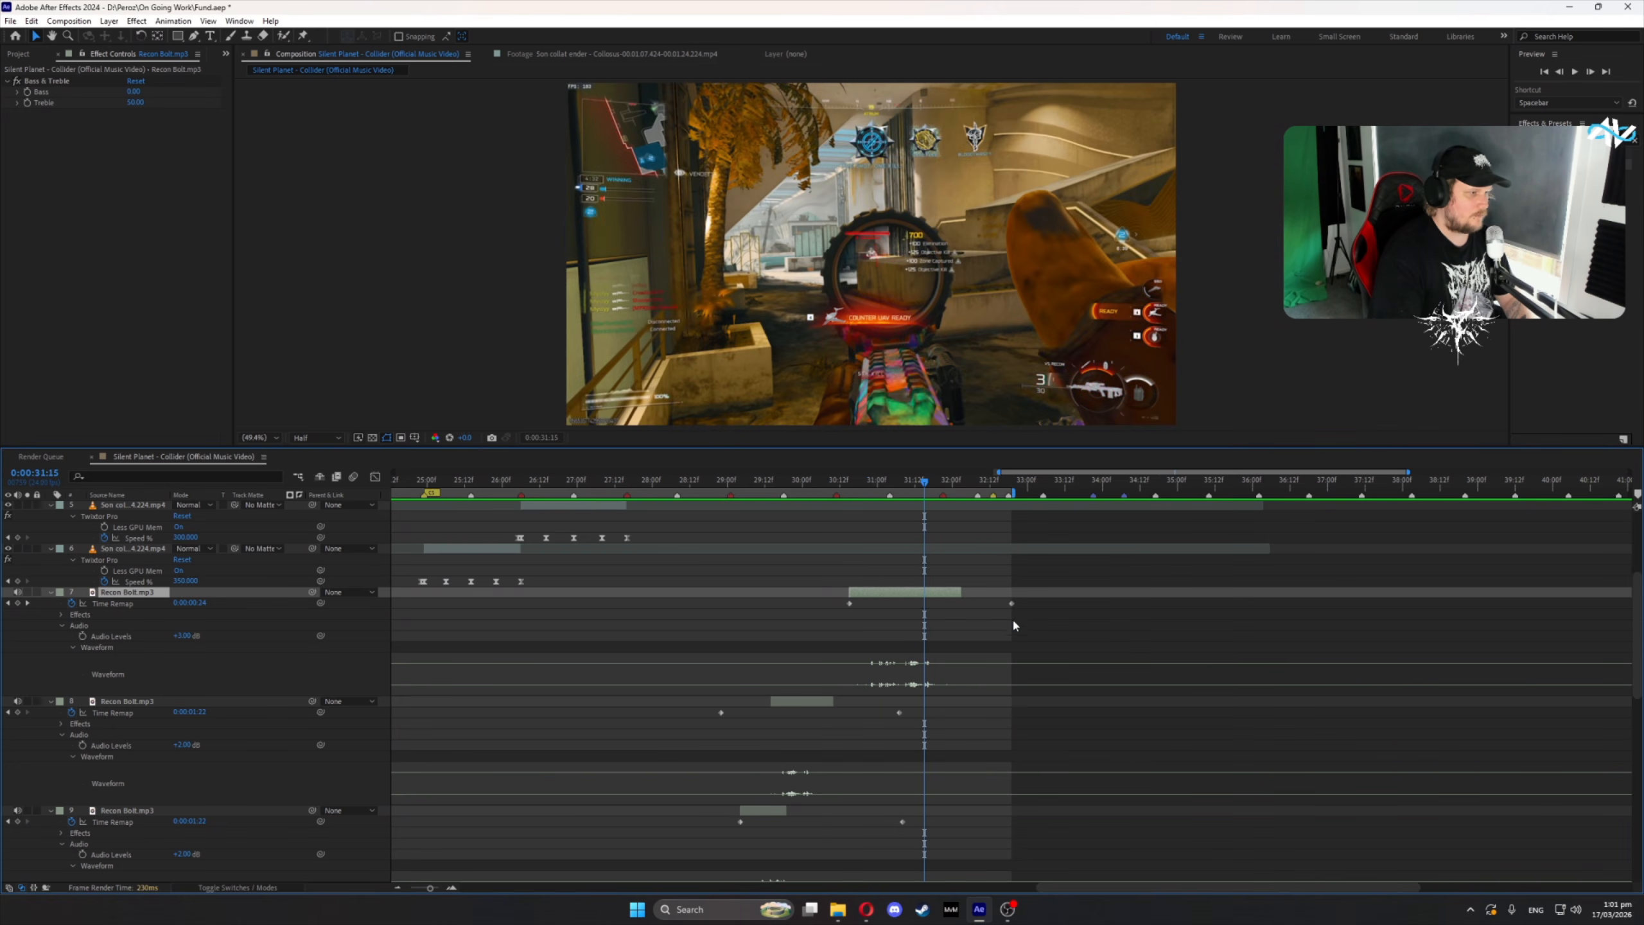
{"action": "left_click_drag", "start_coordinate": [1013, 604], "coordinate": [1041, 611]}
{"action": "key", "text": "space"}
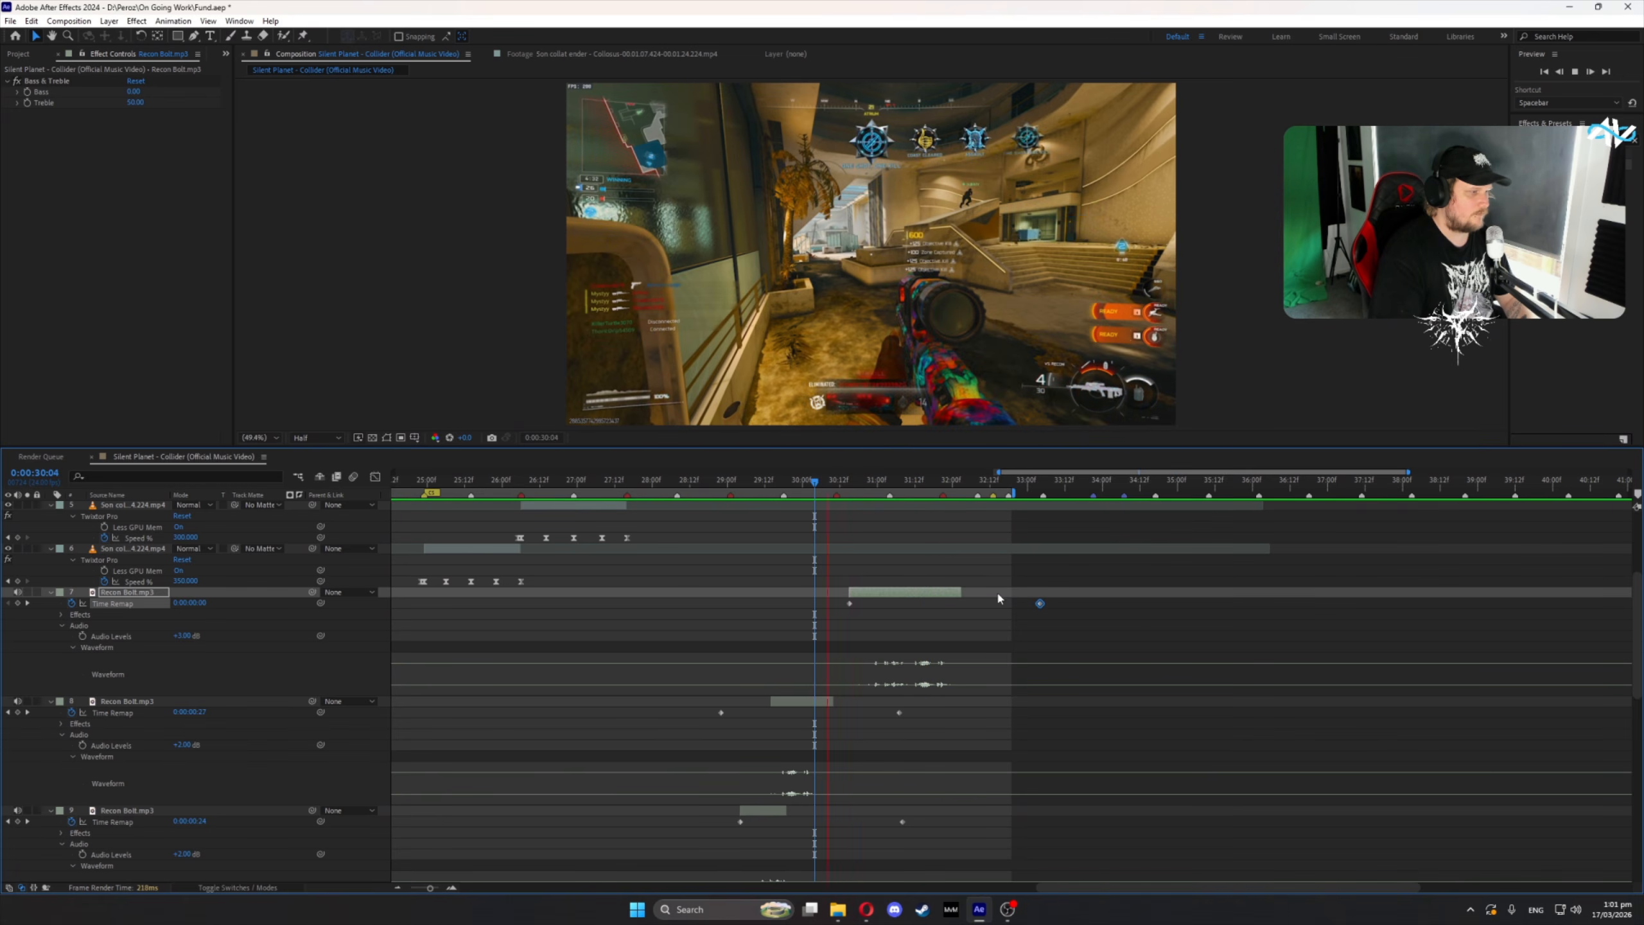
- Shift the newest Recon Bolt layer about 2 frames earlier and preview its sync with the reload
{"action": "left_click_drag", "start_coordinate": [926, 596], "coordinate": [918, 594]}
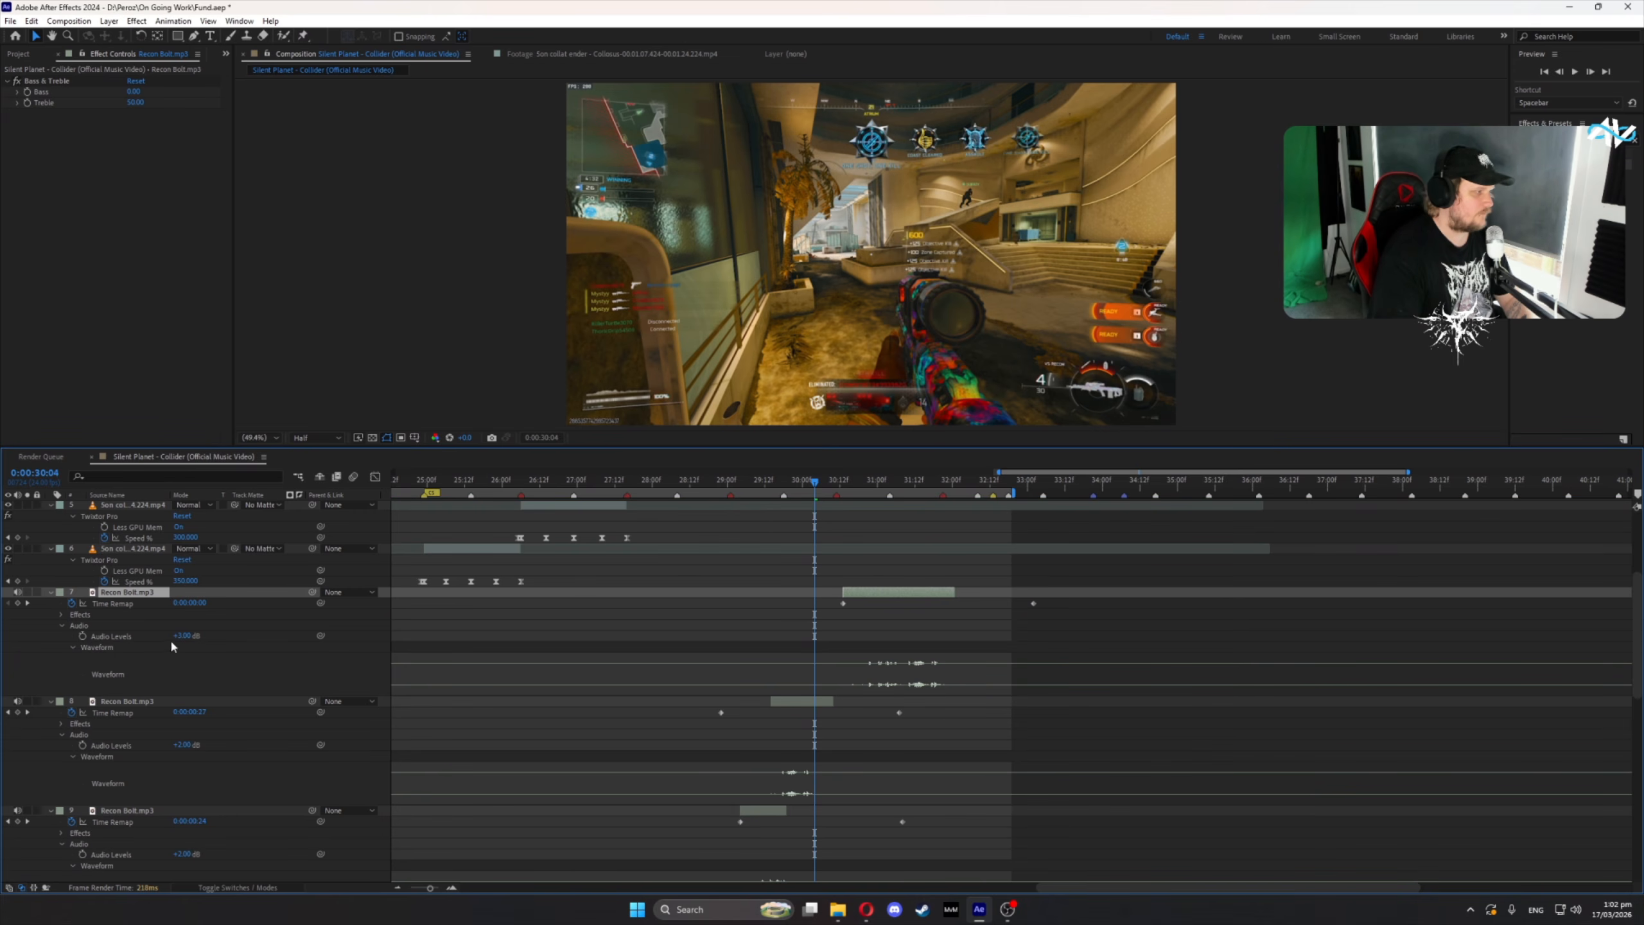
{"action": "left_click", "coordinate": [242, 629]}
{"action": "key", "text": "space"}
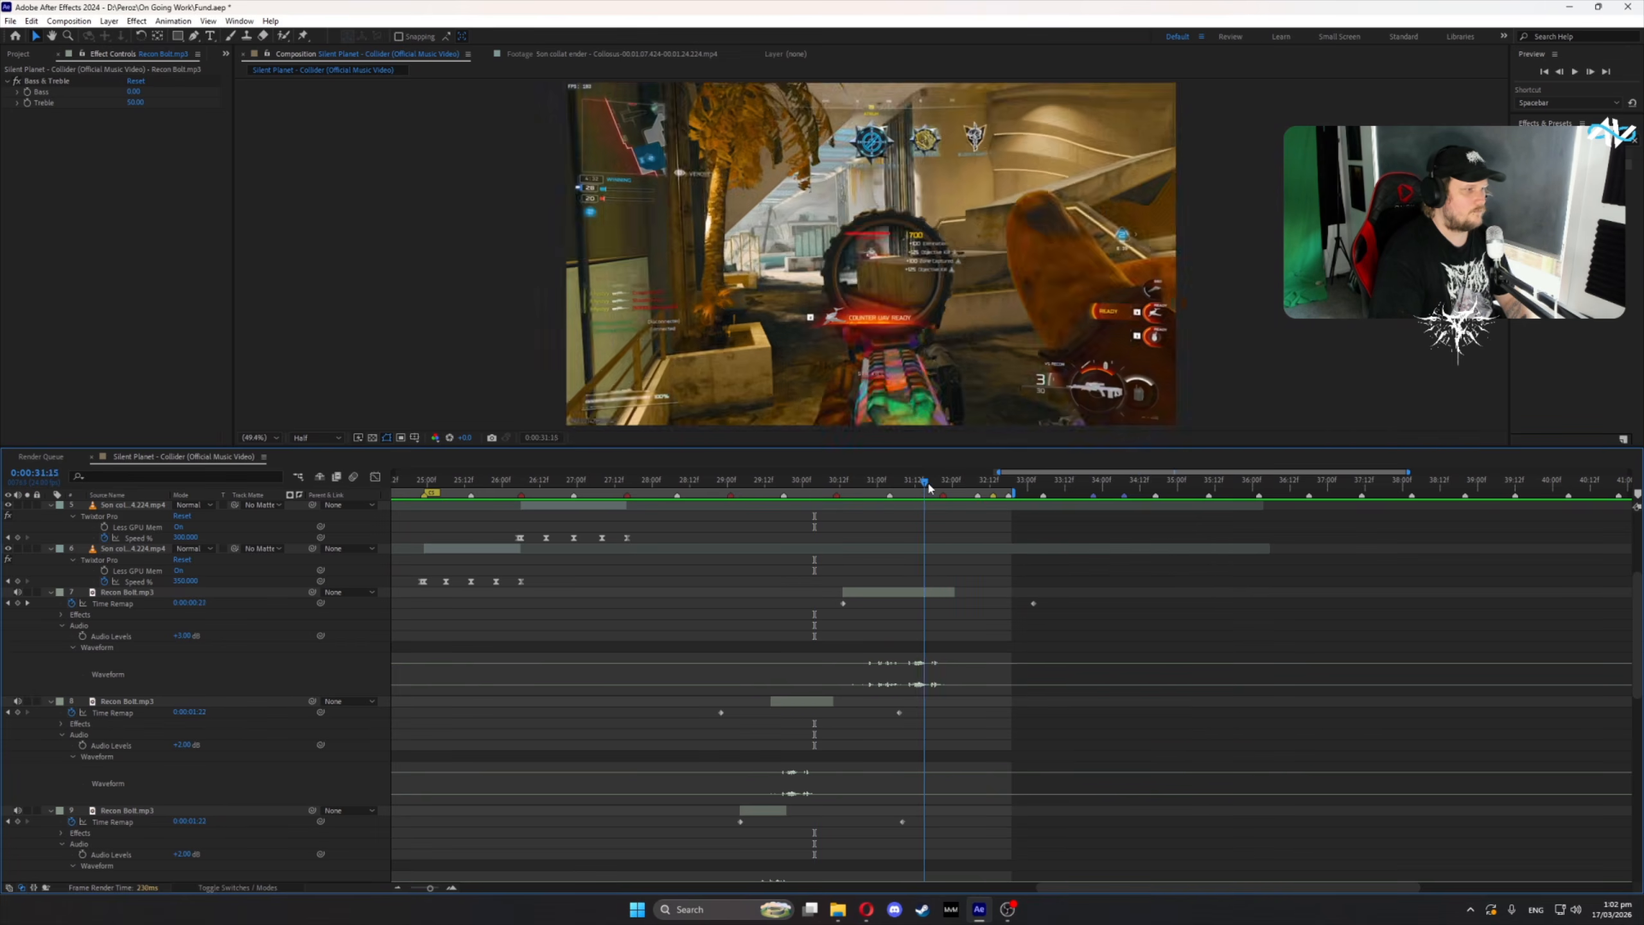
{"action": "key", "text": "space"}
- Collapse the properties of all six Recon Bolt layers and save the project
{"action": "left_click", "coordinate": [51, 592]}
{"action": "left_click", "coordinate": [51, 604]}
{"action": "left_click", "coordinate": [51, 615]}
{"action": "left_click", "coordinate": [50, 625]}
{"action": "left_click", "coordinate": [50, 635]}
{"action": "left_click", "coordinate": [51, 648]}
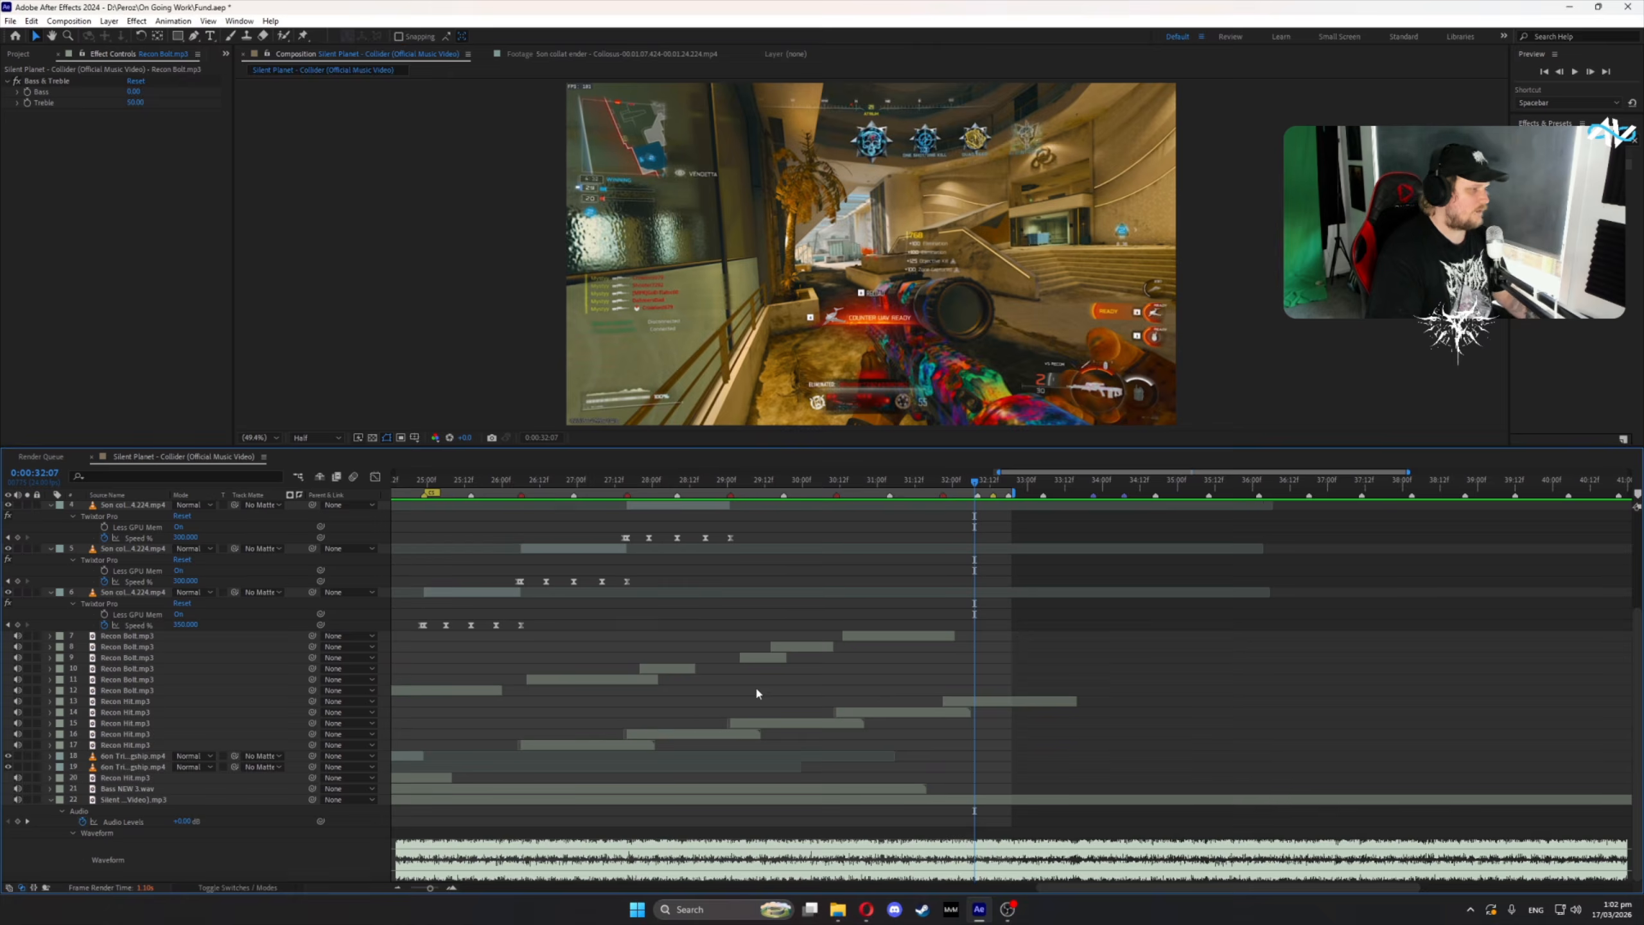
{"action": "key", "text": "ctrl+s"}
- Play back the edited gameplay sequence from 0:00:24:13 to check the clips and sound effects together
{"action": "left_click_drag", "start_coordinate": [518, 484], "coordinate": [443, 485]}
{"action": "left_click", "coordinate": [1575, 72]}
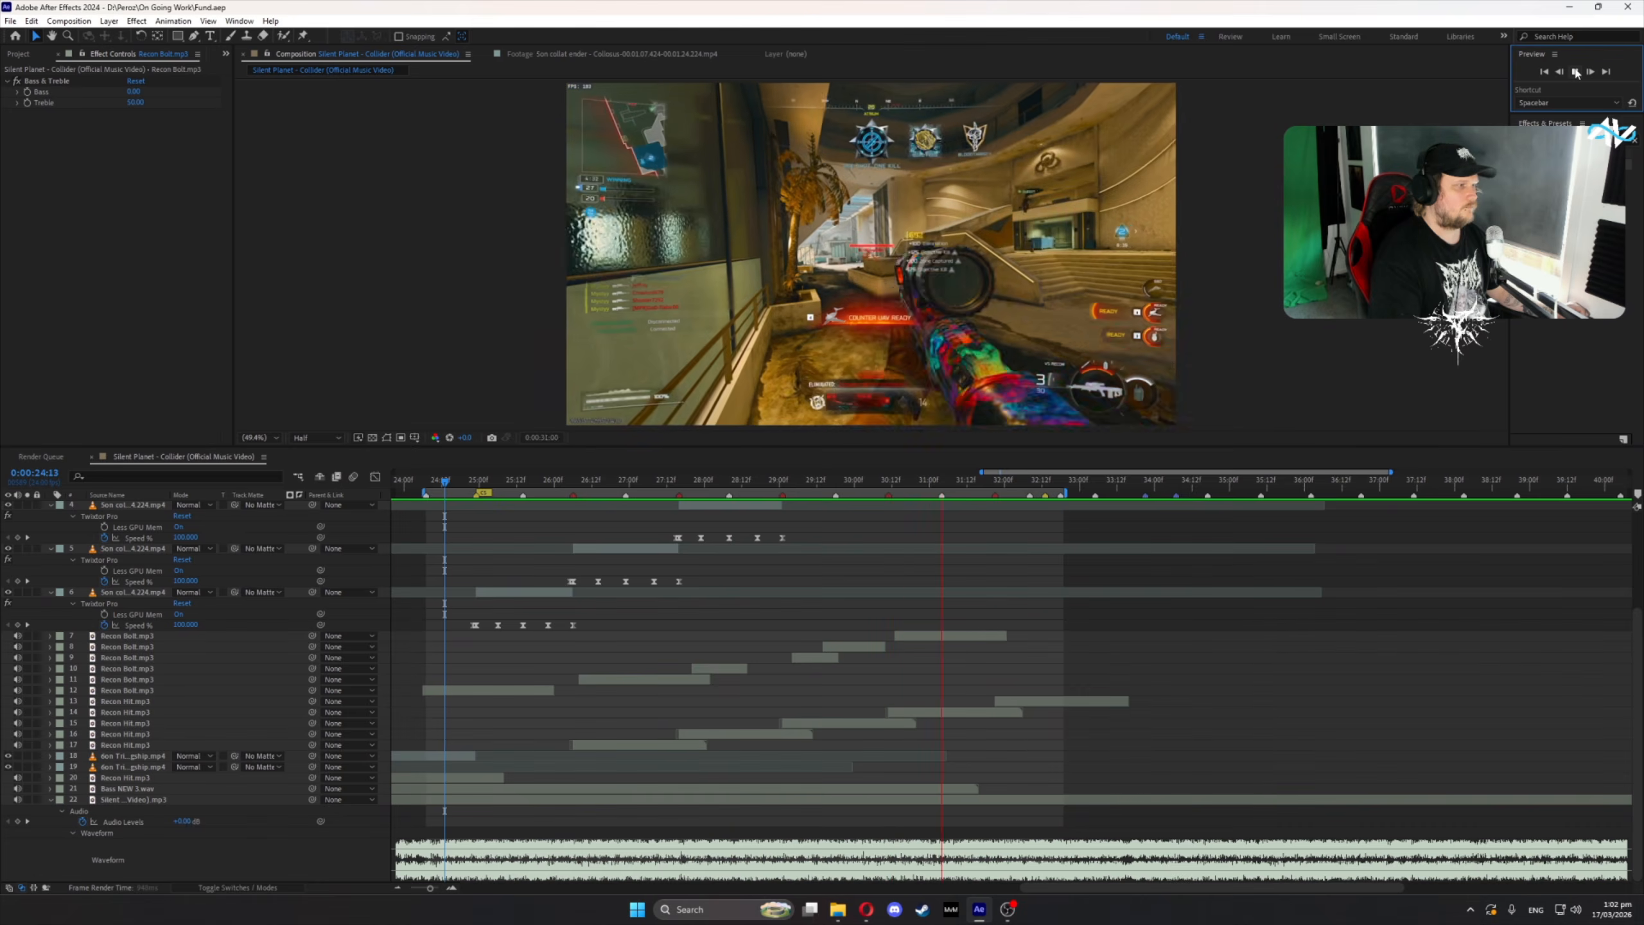
{"action": "left_click", "coordinate": [1576, 71]}
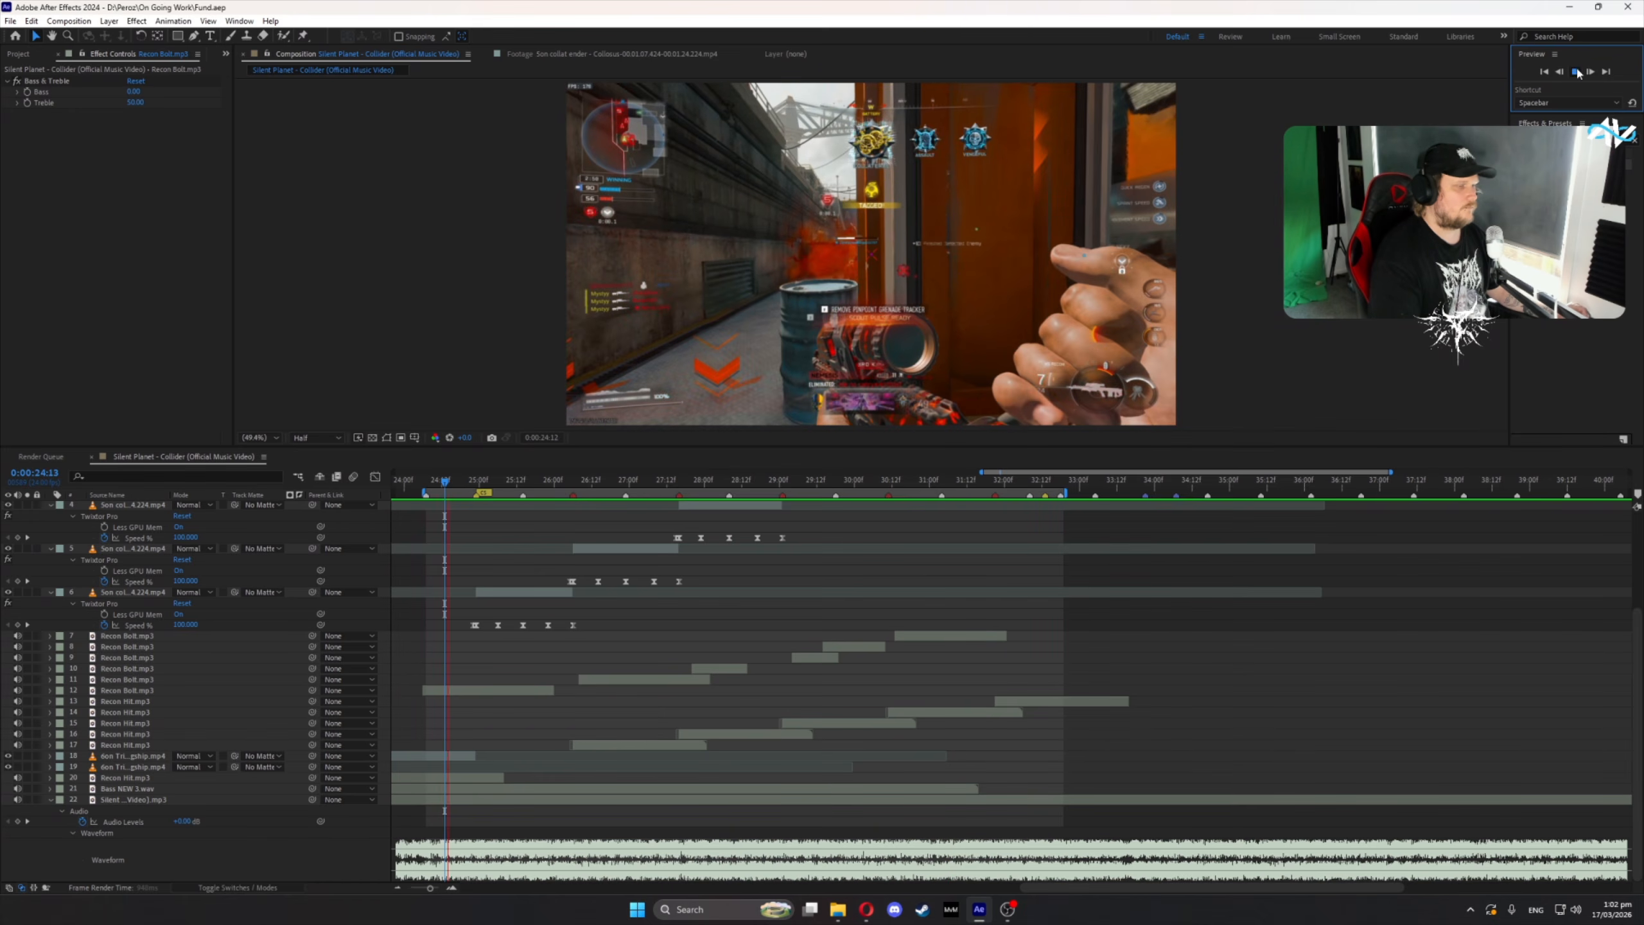
- Collapse the Twixtor Pro properties of all six gameplay clip layers
{"action": "scroll", "coordinate": [137, 628], "scroll_direction": "up", "scroll_amount": 2}
{"action": "left_click", "coordinate": [51, 657]}
{"action": "left_click", "coordinate": [51, 614]}
{"action": "left_click", "coordinate": [51, 570]}
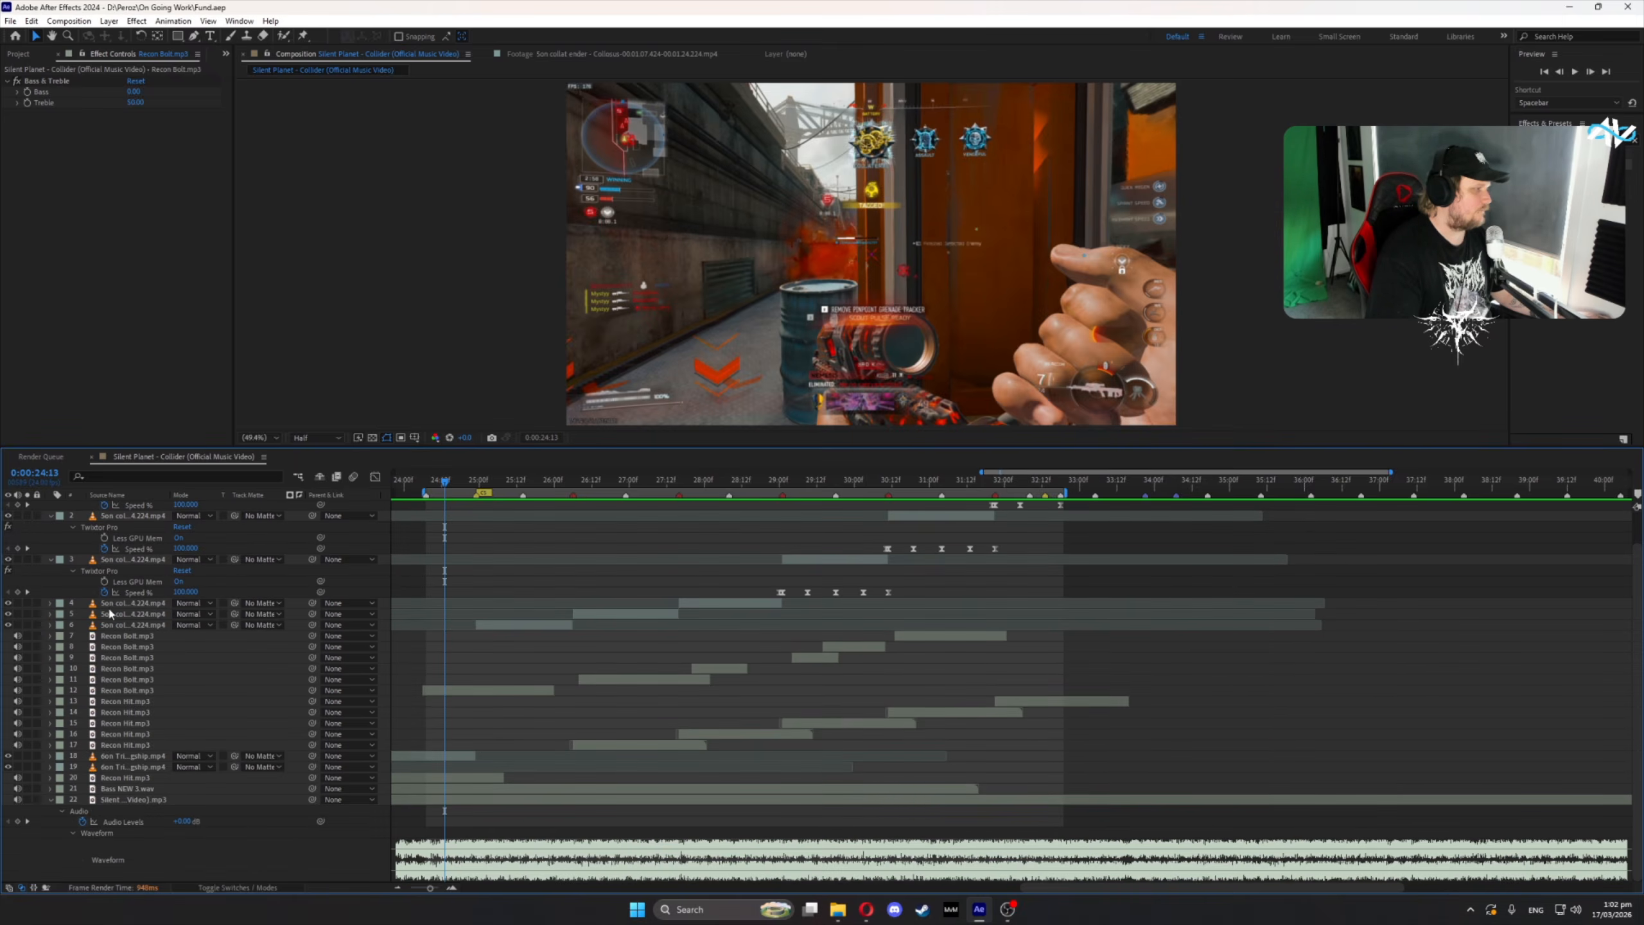
{"action": "scroll", "coordinate": [54, 528], "scroll_direction": "up", "scroll_amount": 2}
{"action": "left_click", "coordinate": [51, 517]}
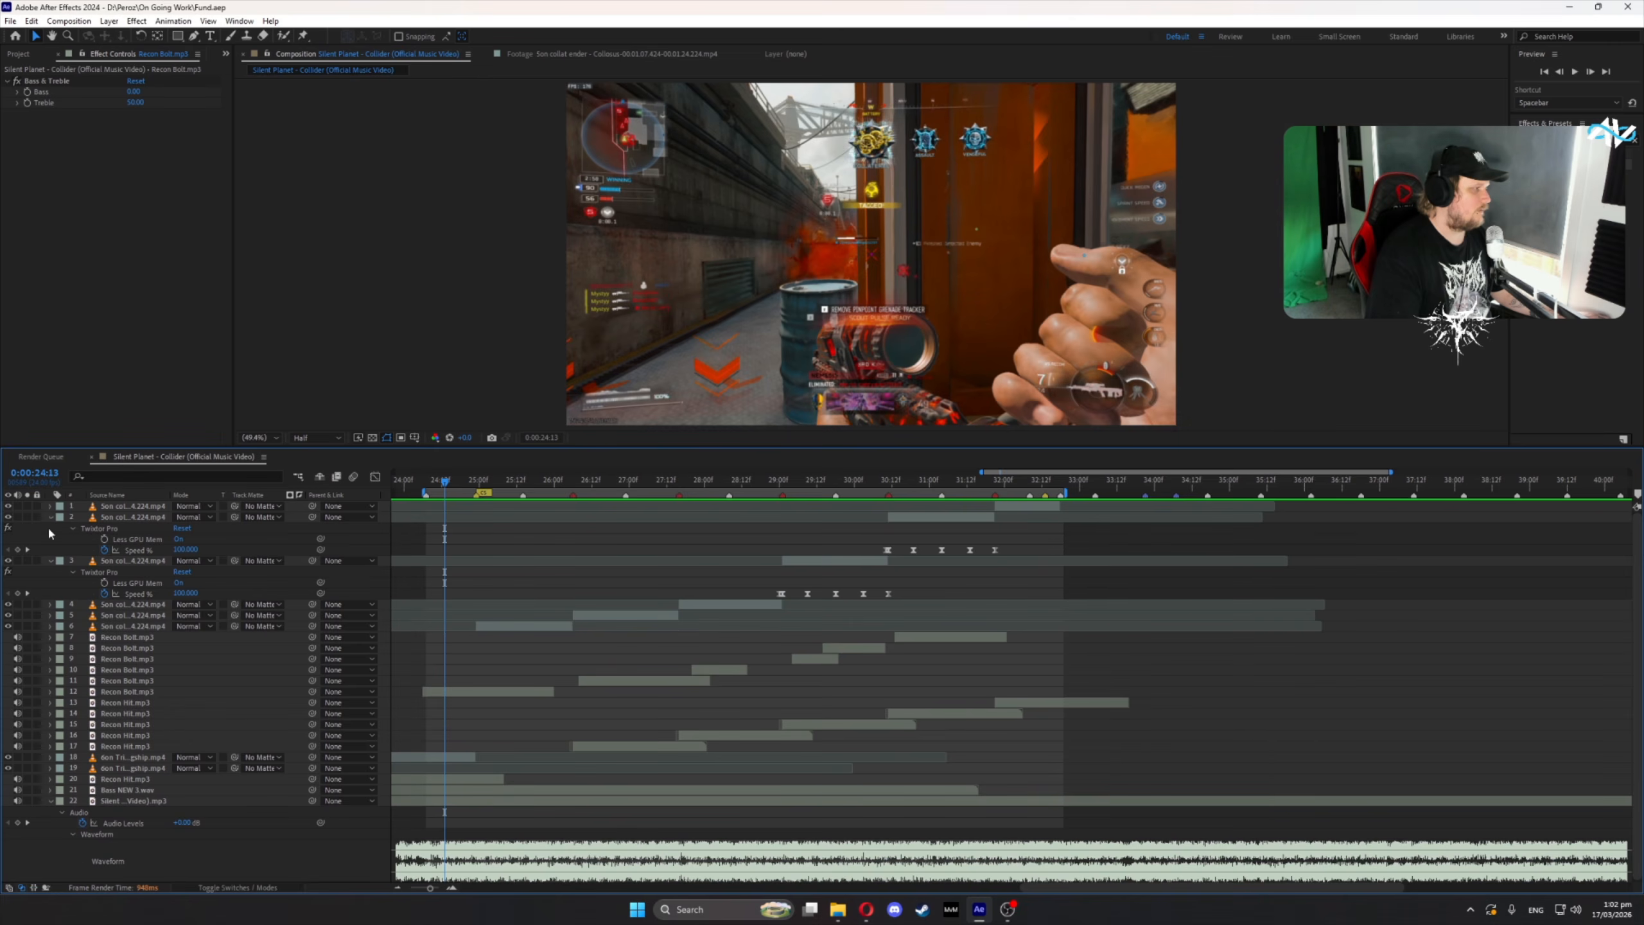
{"action": "left_click", "coordinate": [51, 528]}
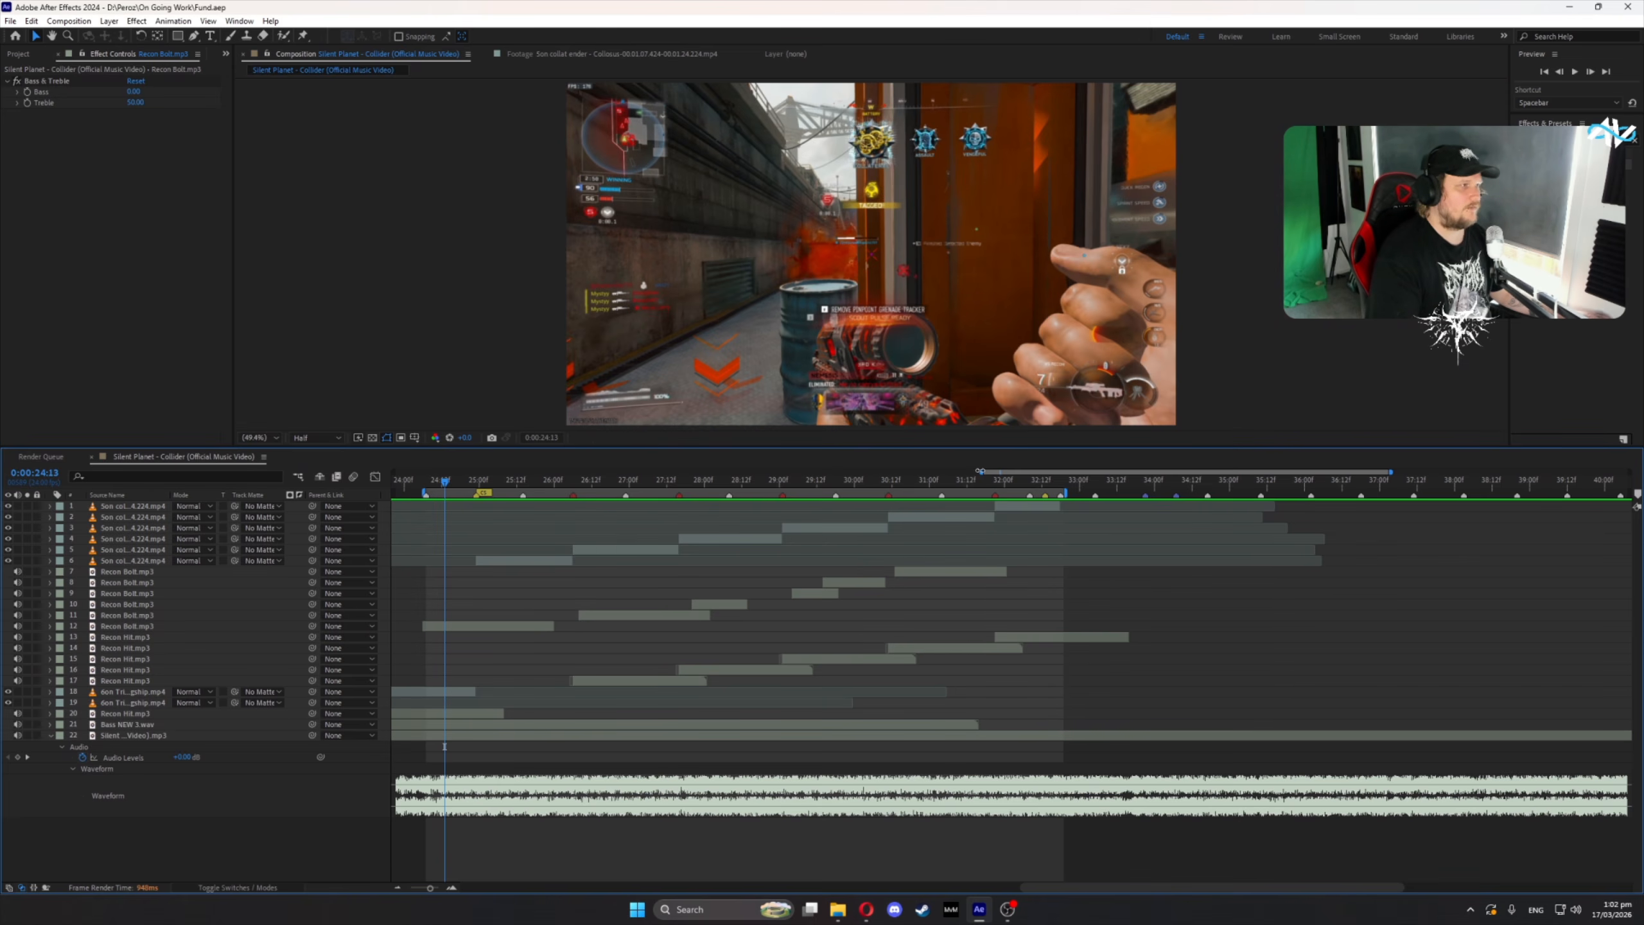
- Set the start of the work area to 0:00:20:14, at the beginning of the first gameplay clip
{"action": "left_click_drag", "start_coordinate": [980, 471], "coordinate": [792, 466]}
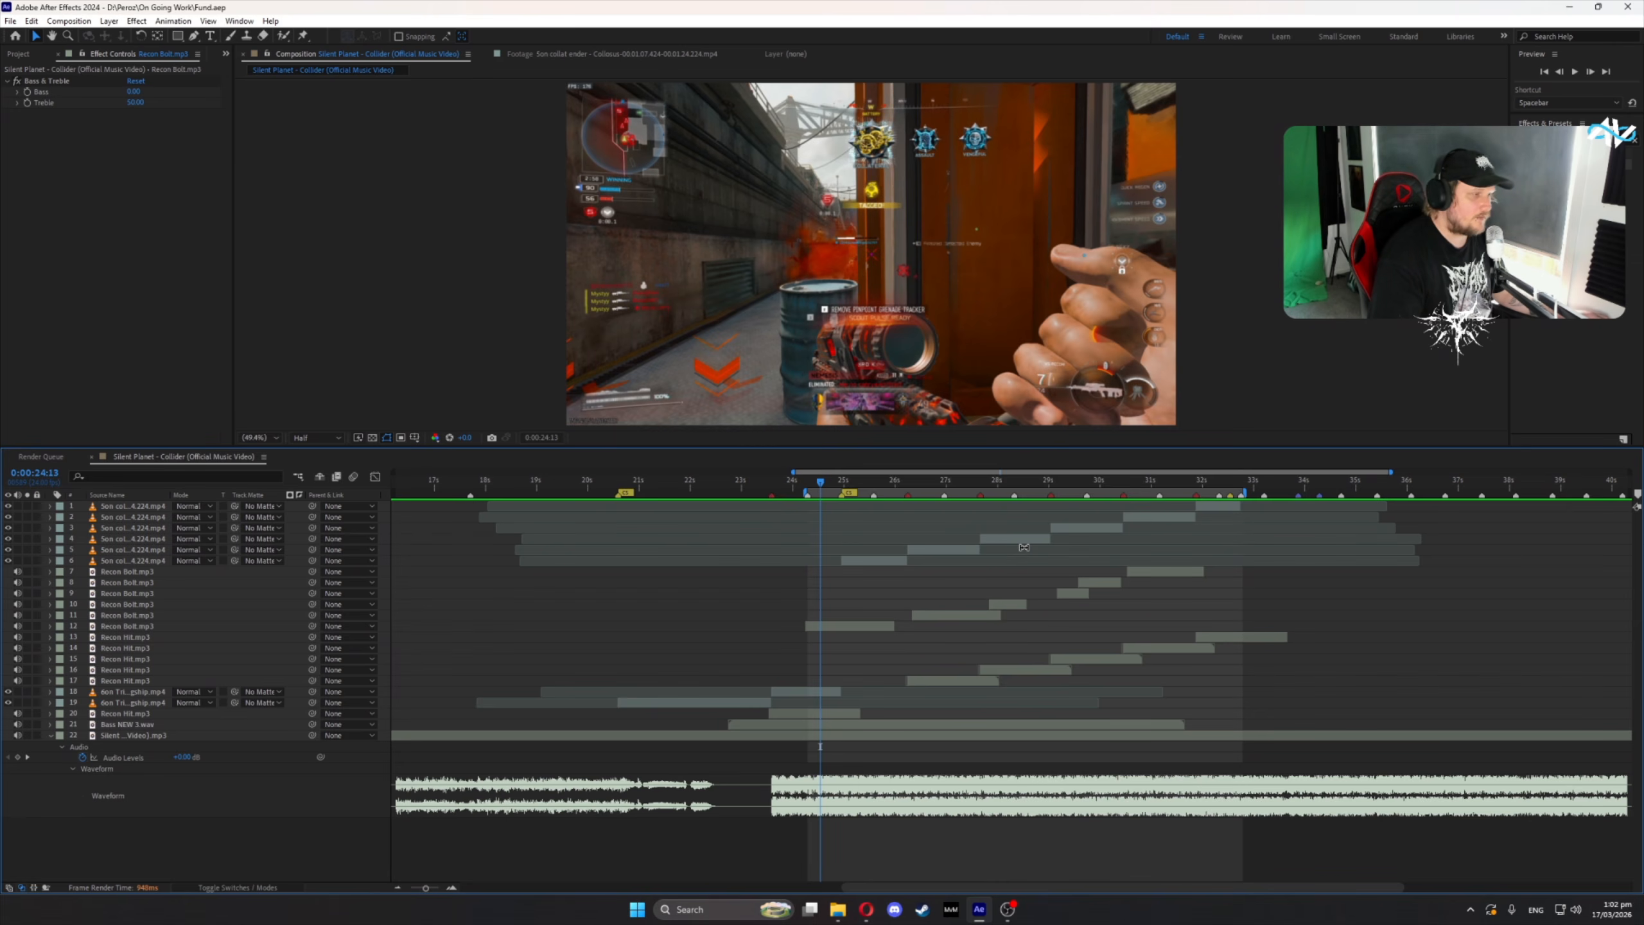
{"action": "left_click_drag", "start_coordinate": [698, 487], "coordinate": [626, 561]}
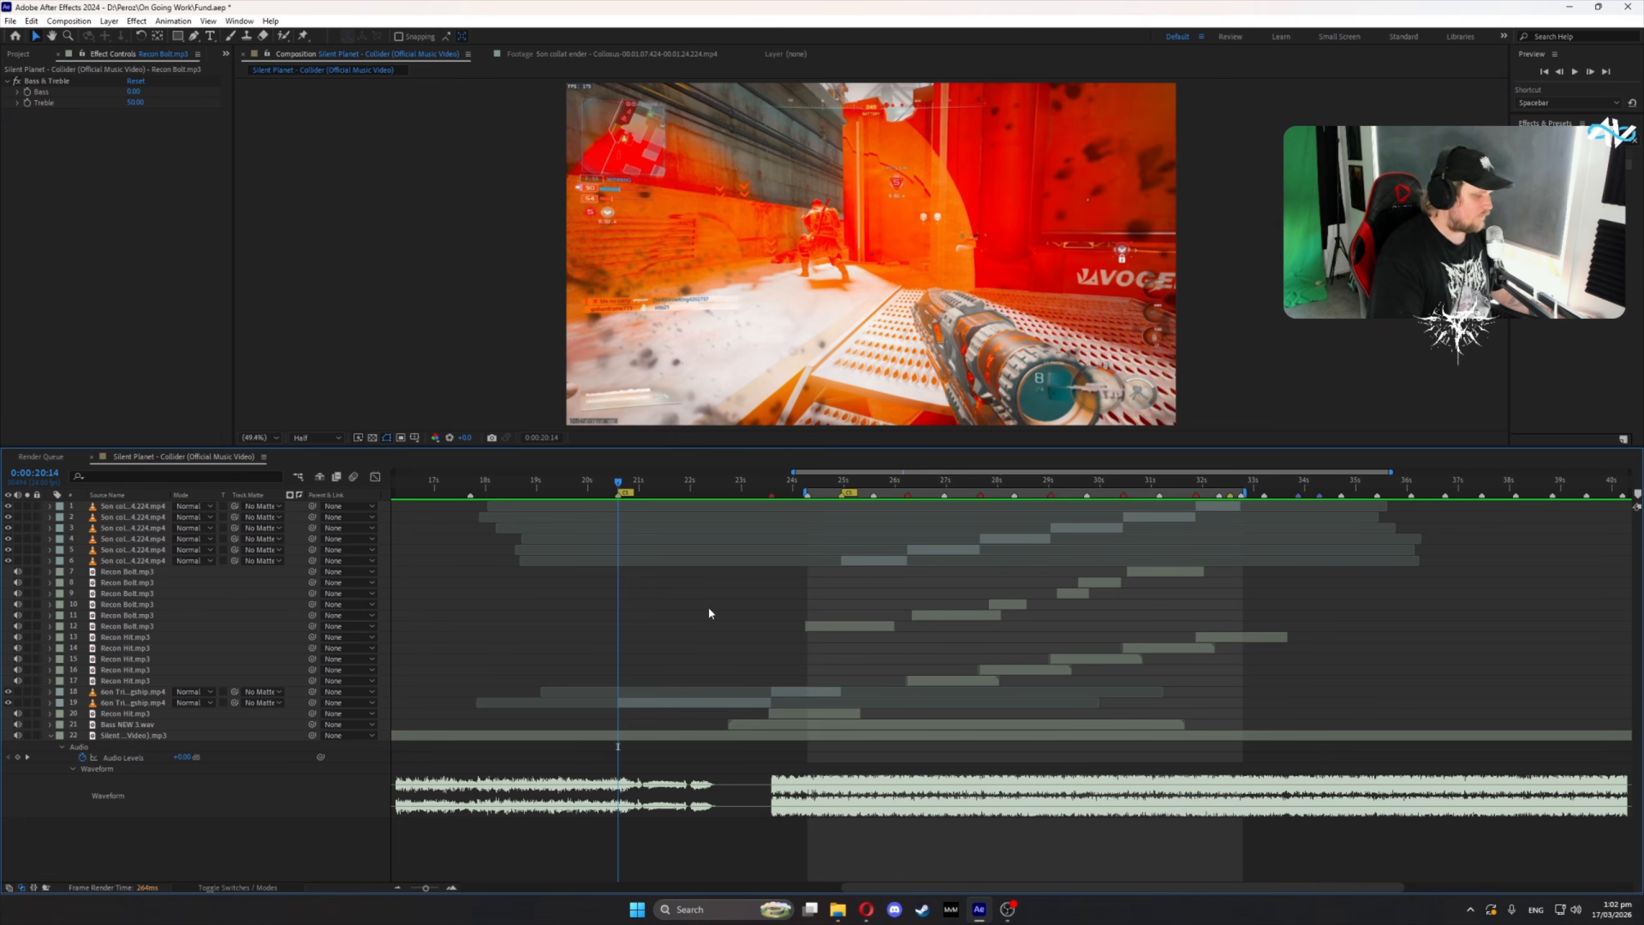
{"action": "key", "text": "b"}
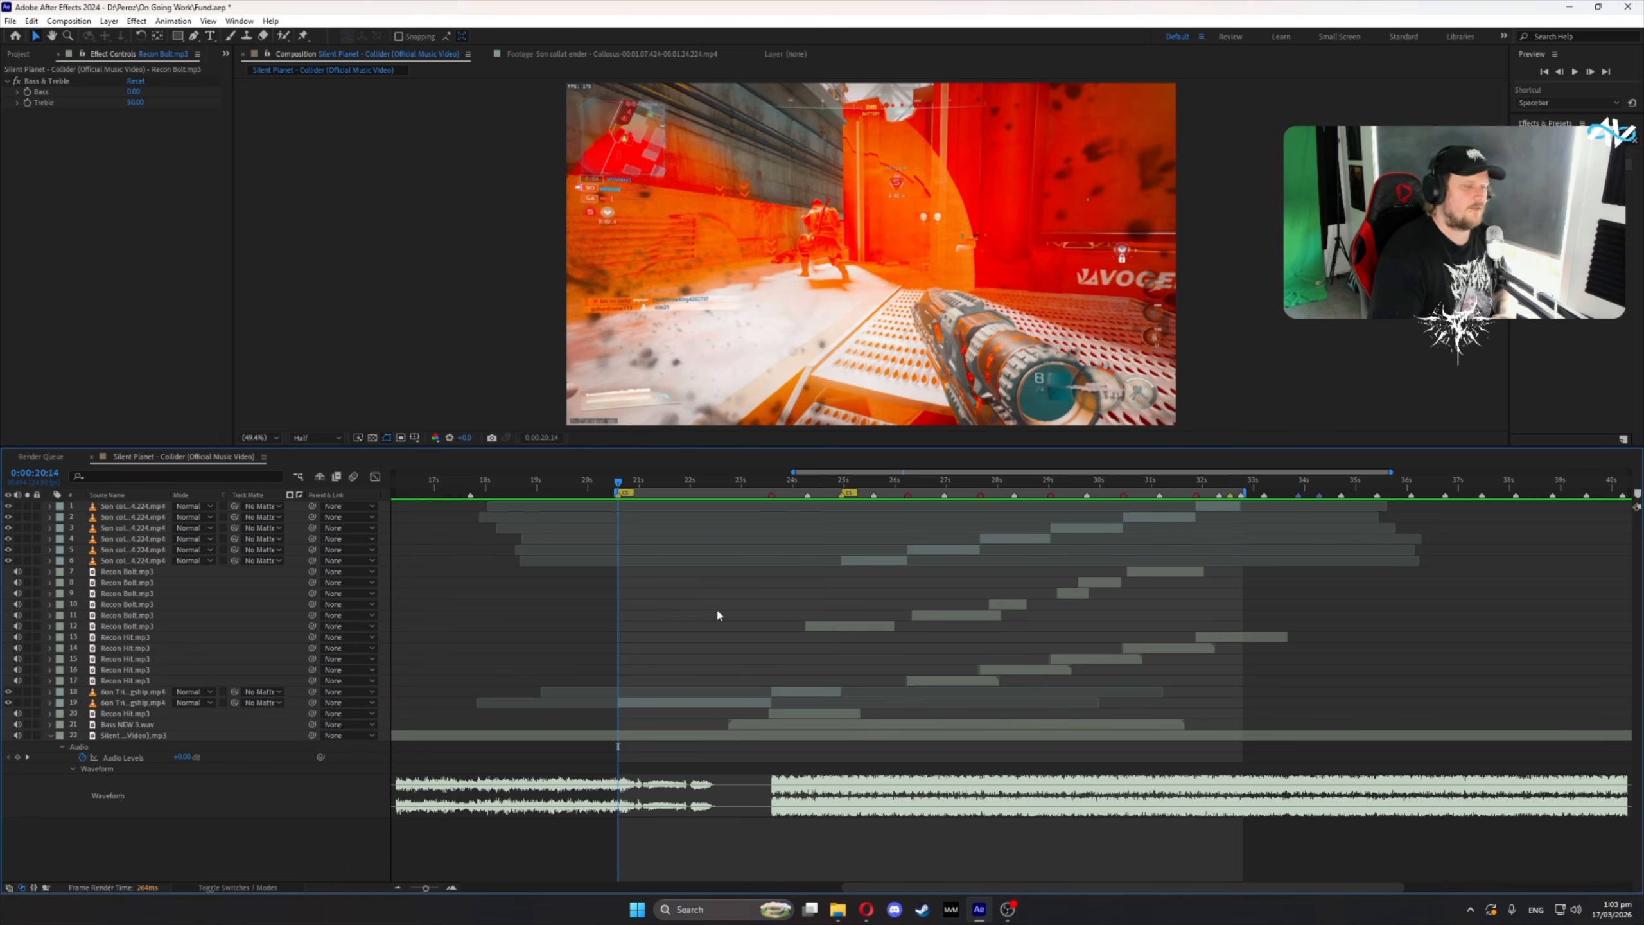
- Add a new adjustment layer above all the clips and rename it P/C
{"action": "left_click_drag", "start_coordinate": [701, 484], "coordinate": [765, 553]}
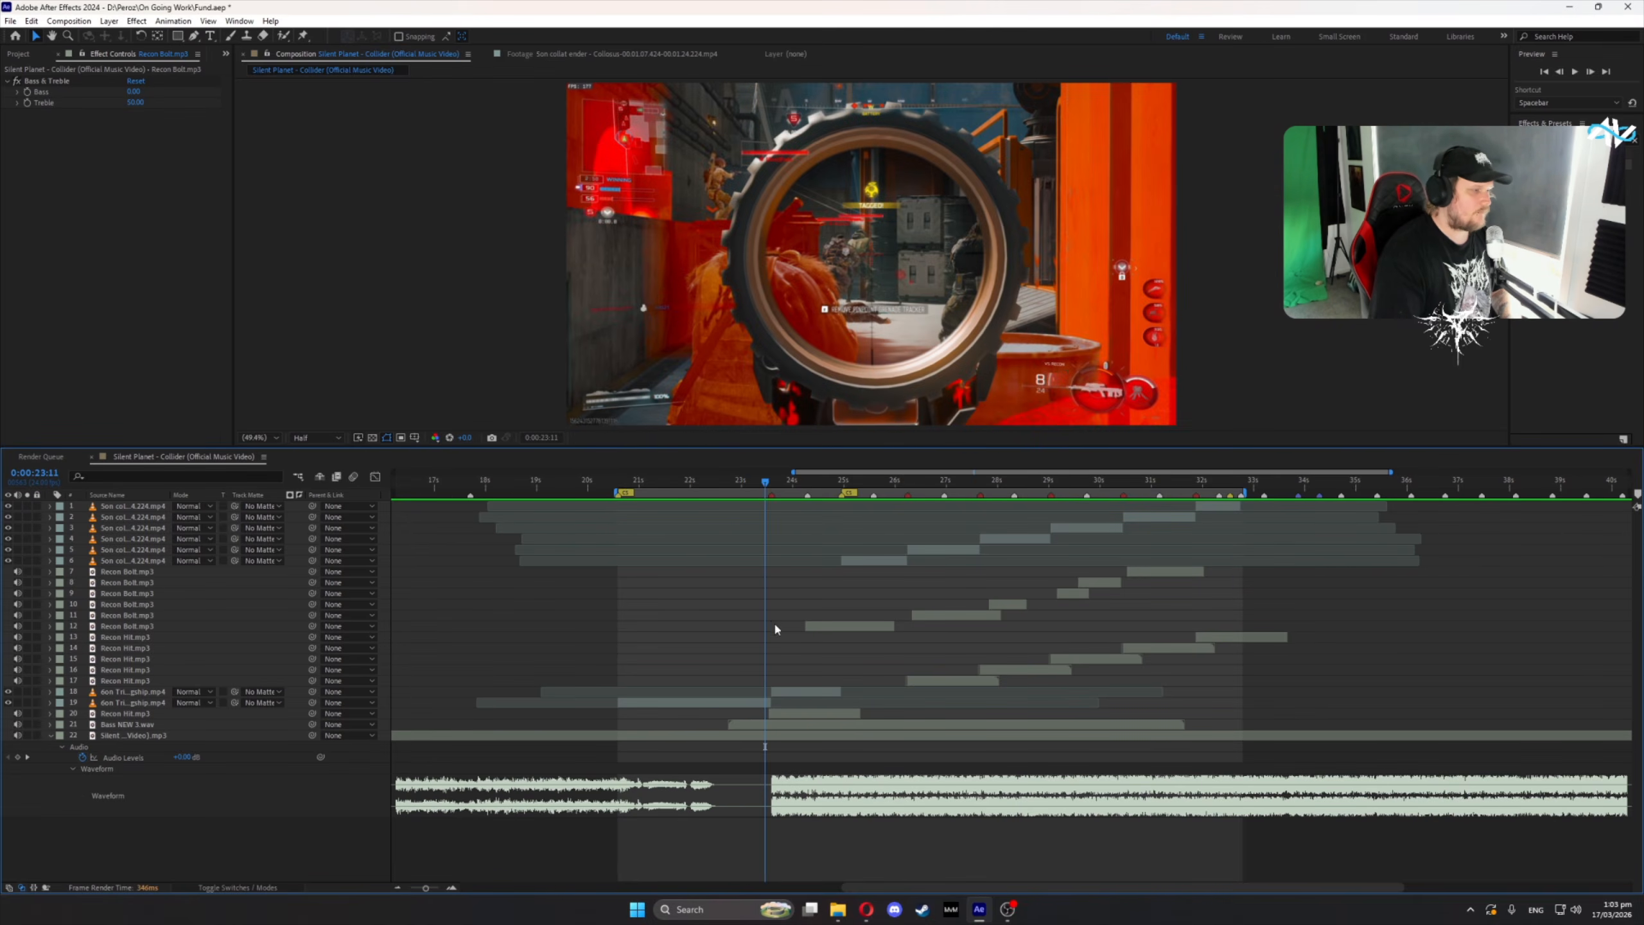
{"action": "right_click", "coordinate": [346, 827]}
{"action": "mouse_move", "coordinate": [453, 666]}
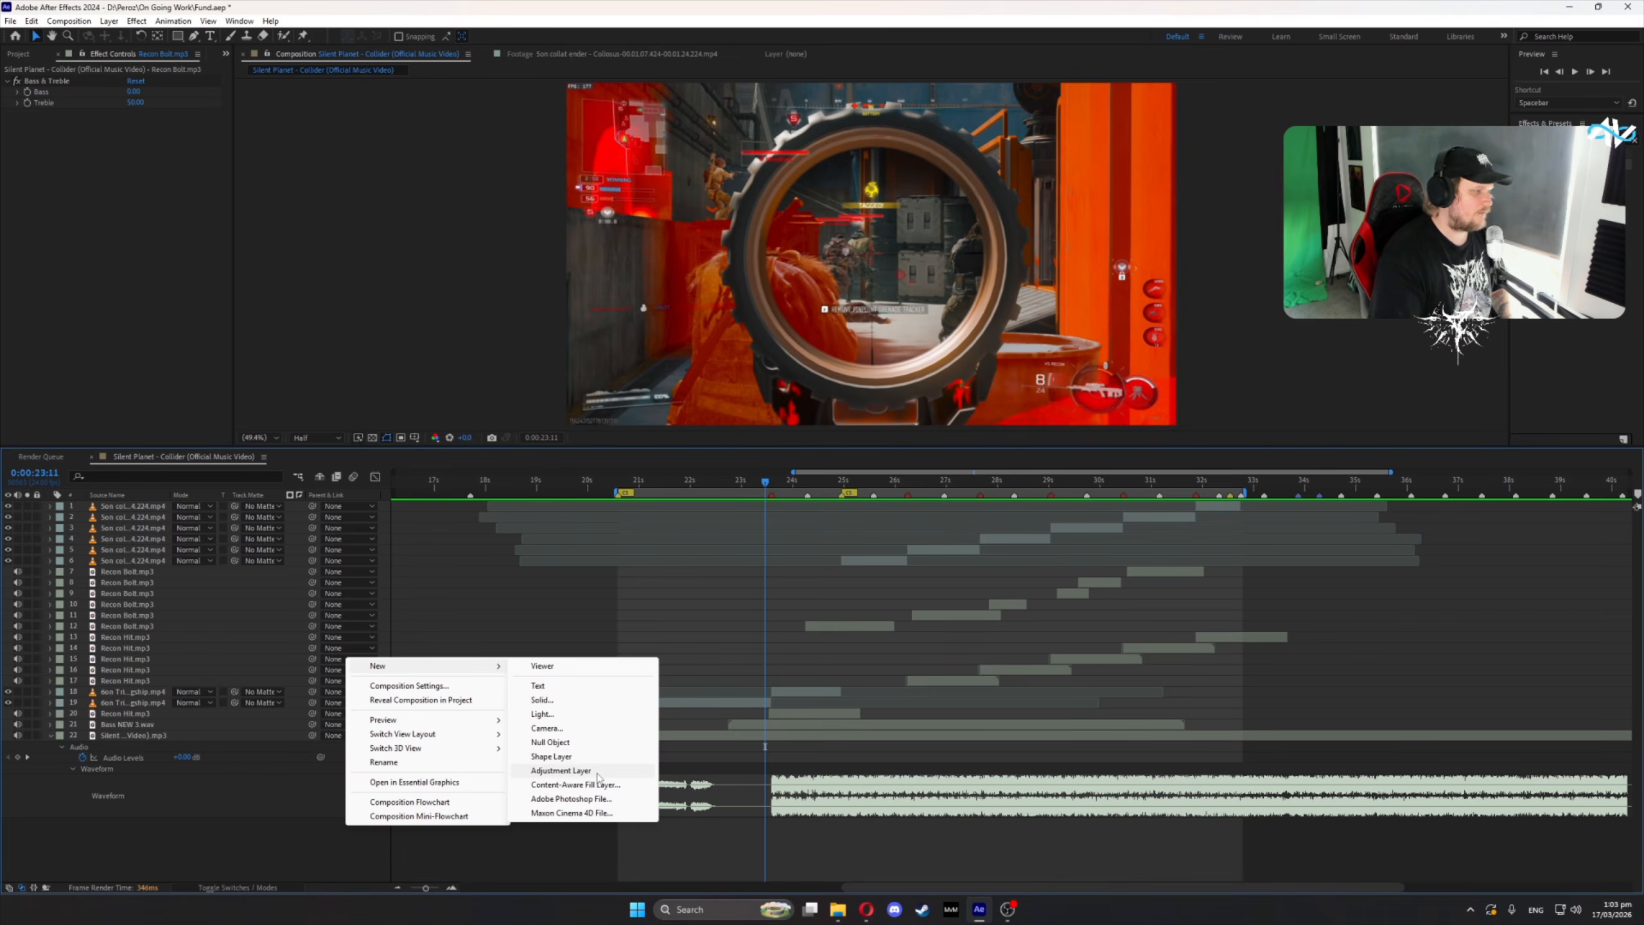
{"action": "left_click", "coordinate": [597, 772]}
{"action": "right_click", "coordinate": [117, 510]}
{"action": "left_click", "coordinate": [161, 469]}
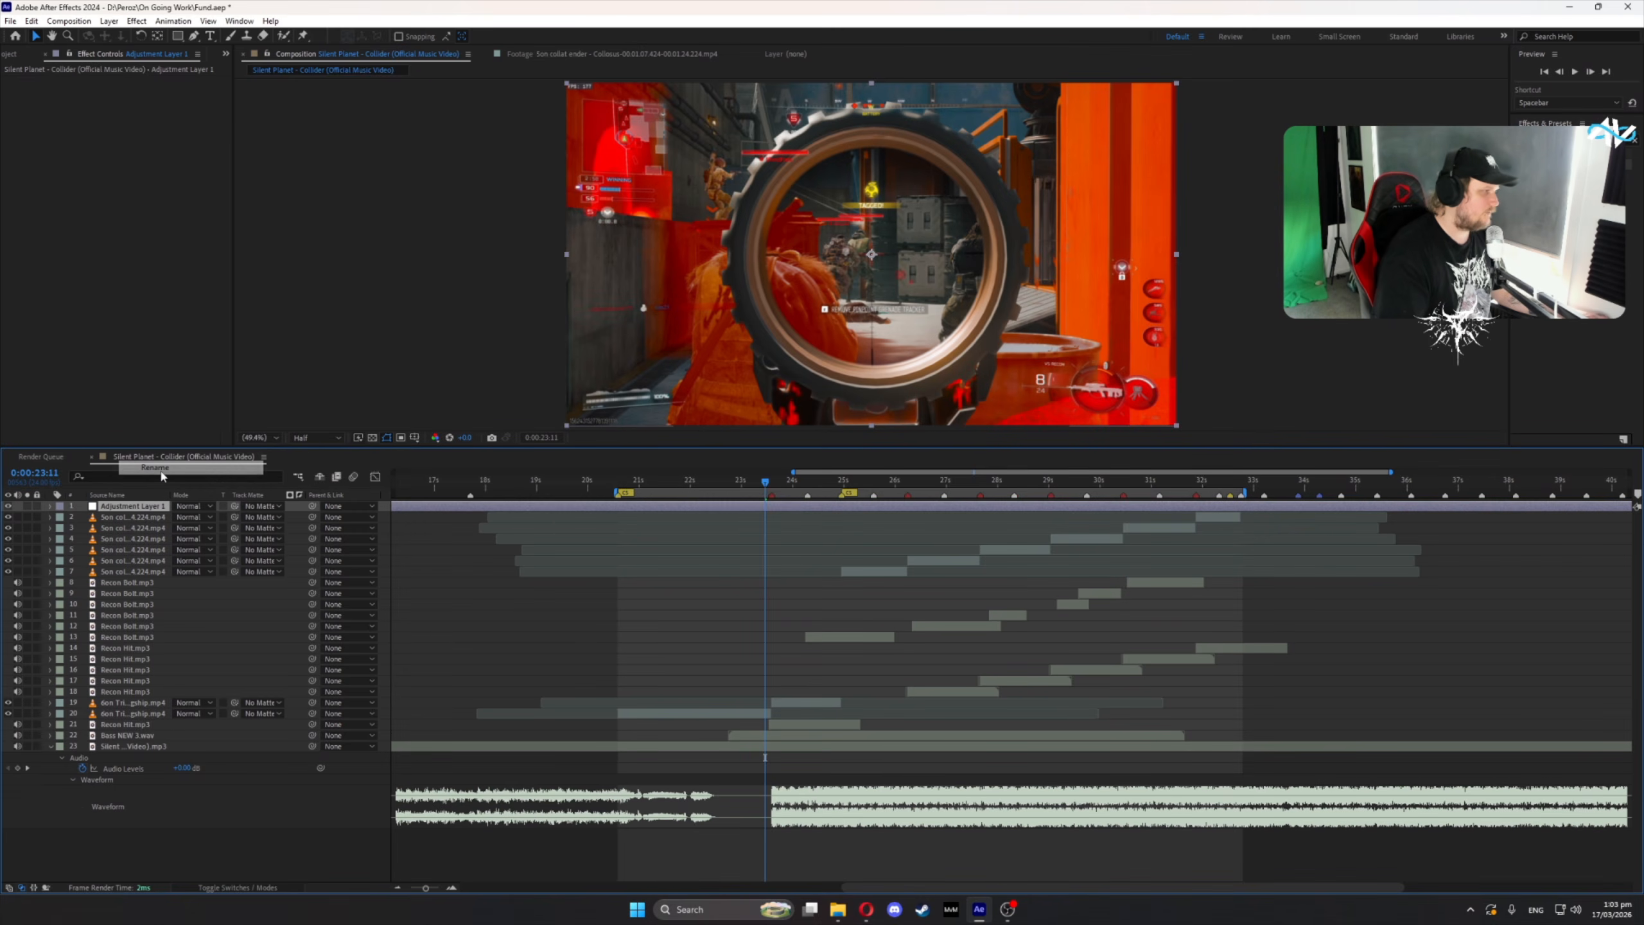
{"action": "type", "text": "P/C"}
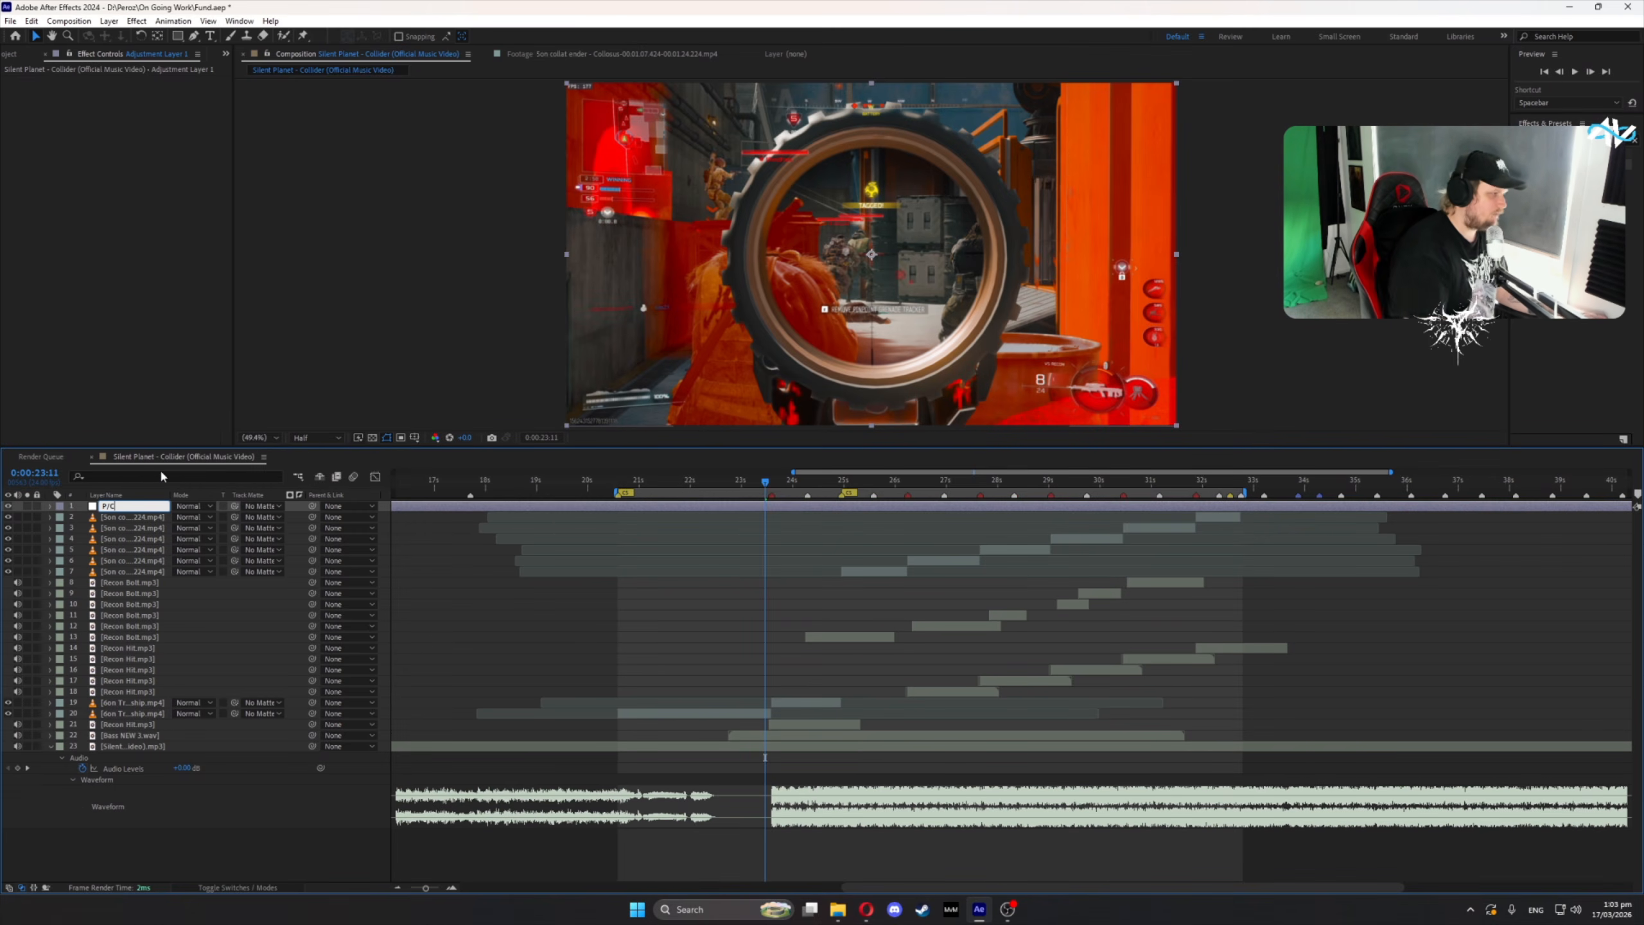
- Change the P/C adjustment layer's label colour to Dark Green
{"action": "left_click", "coordinate": [60, 506]}
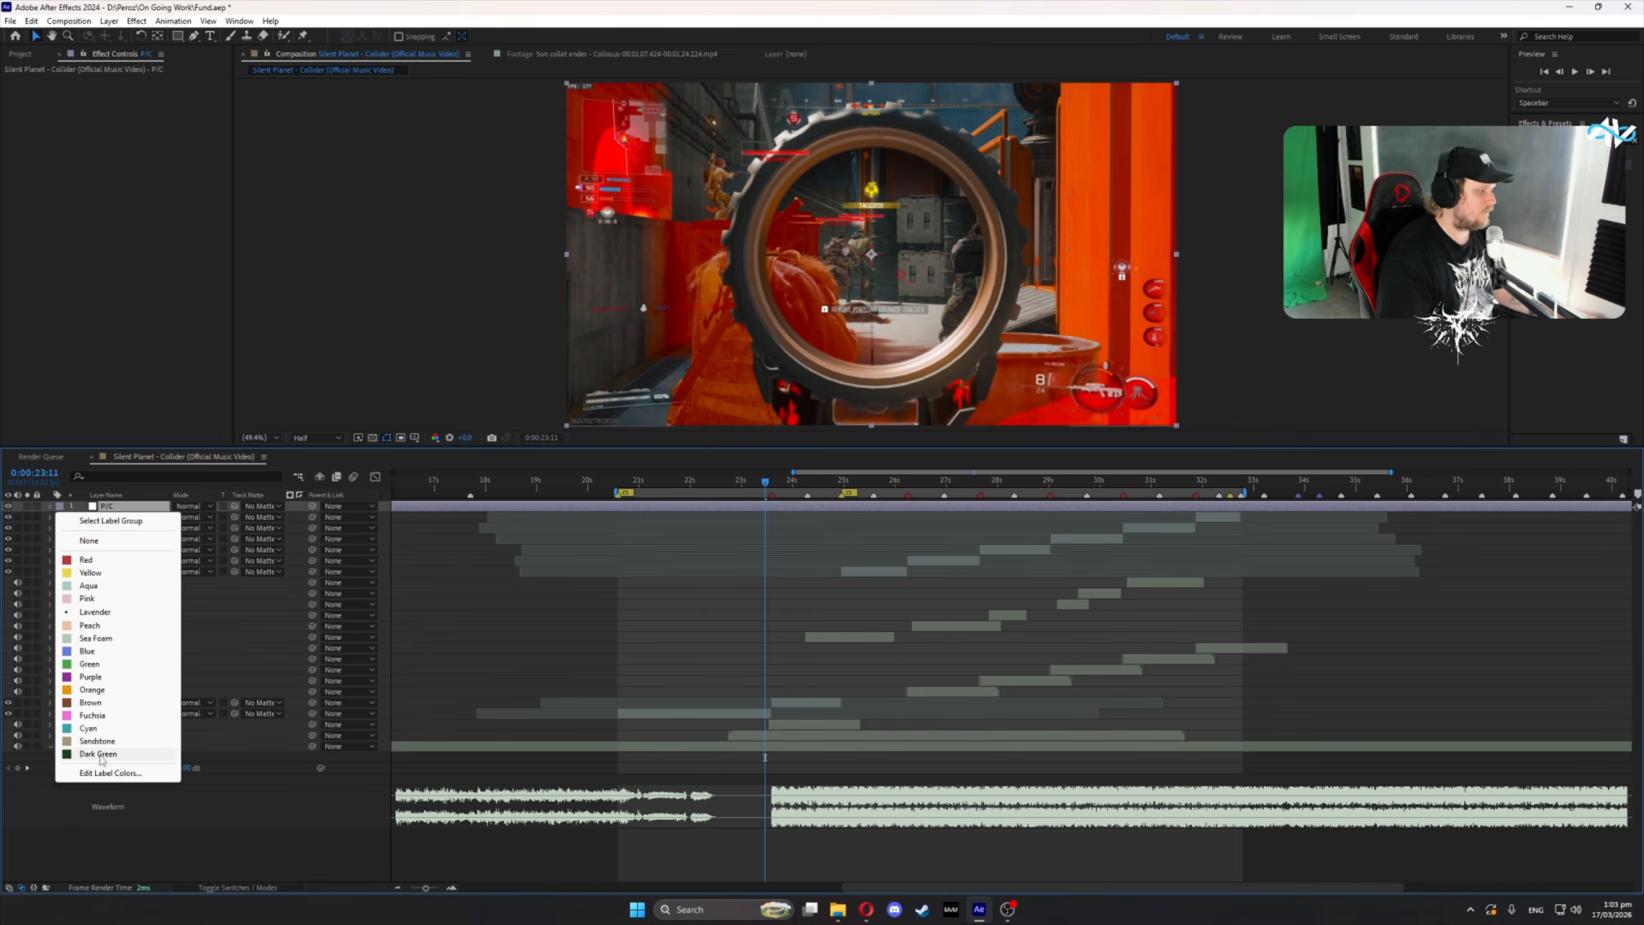
{"action": "left_click", "coordinate": [102, 757]}
{"action": "left_click", "coordinate": [493, 606]}
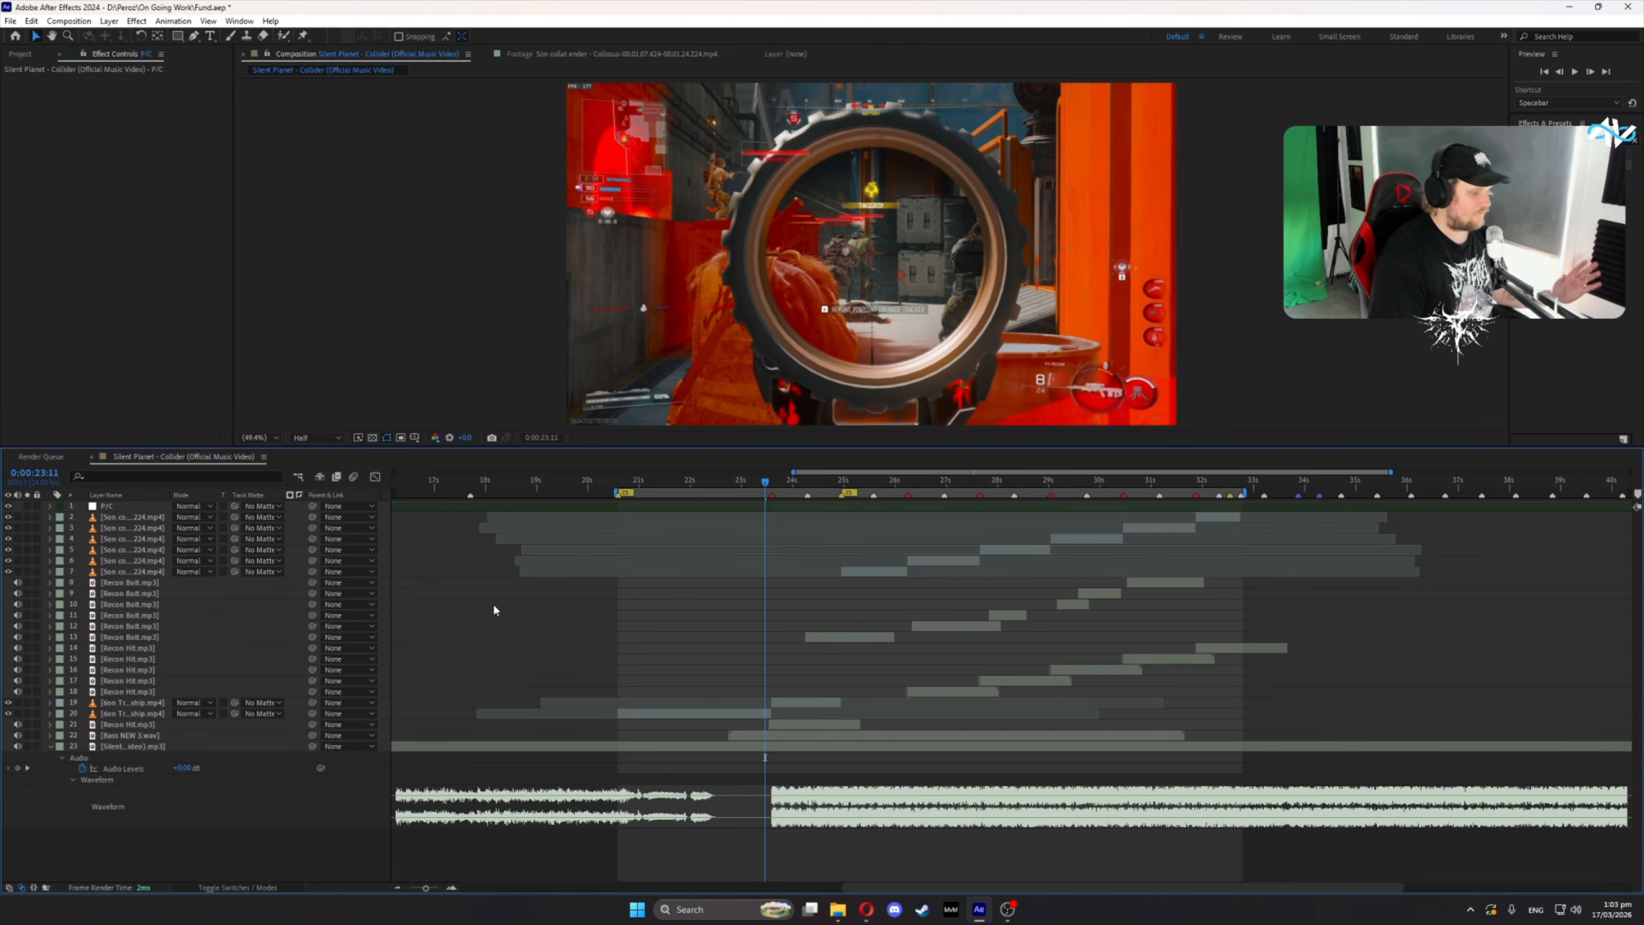
- Find the Transform distort effect and apply it to the P/C adjustment layer
{"action": "left_click_drag", "start_coordinate": [739, 482], "coordinate": [882, 517]}
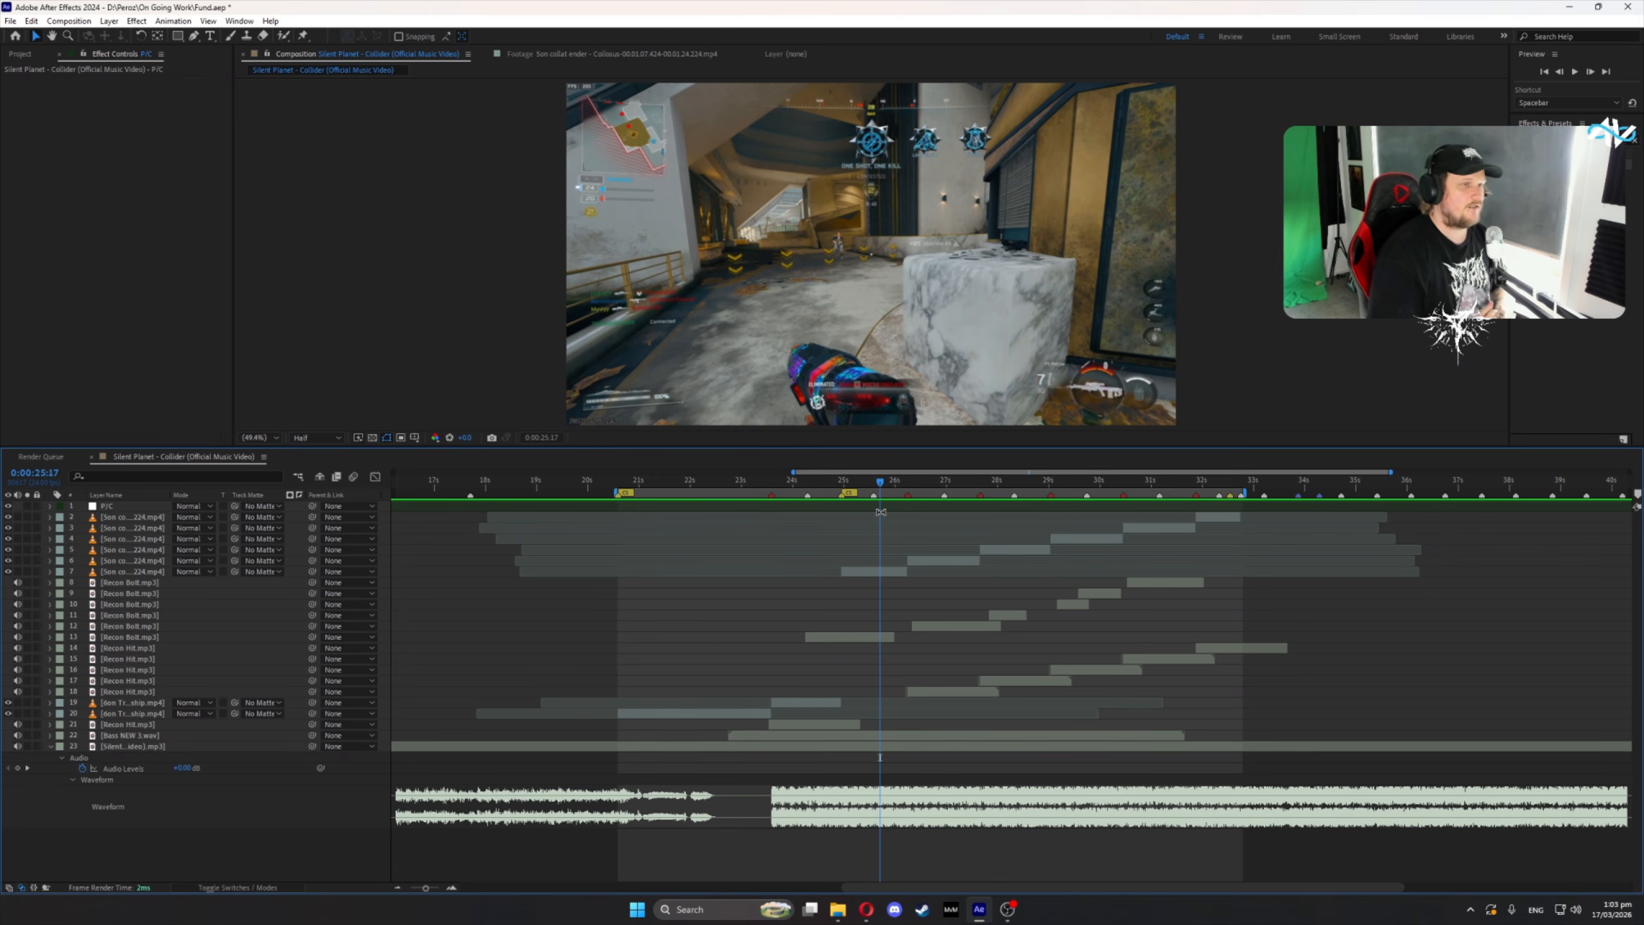
{"action": "left_click", "coordinate": [847, 508]}
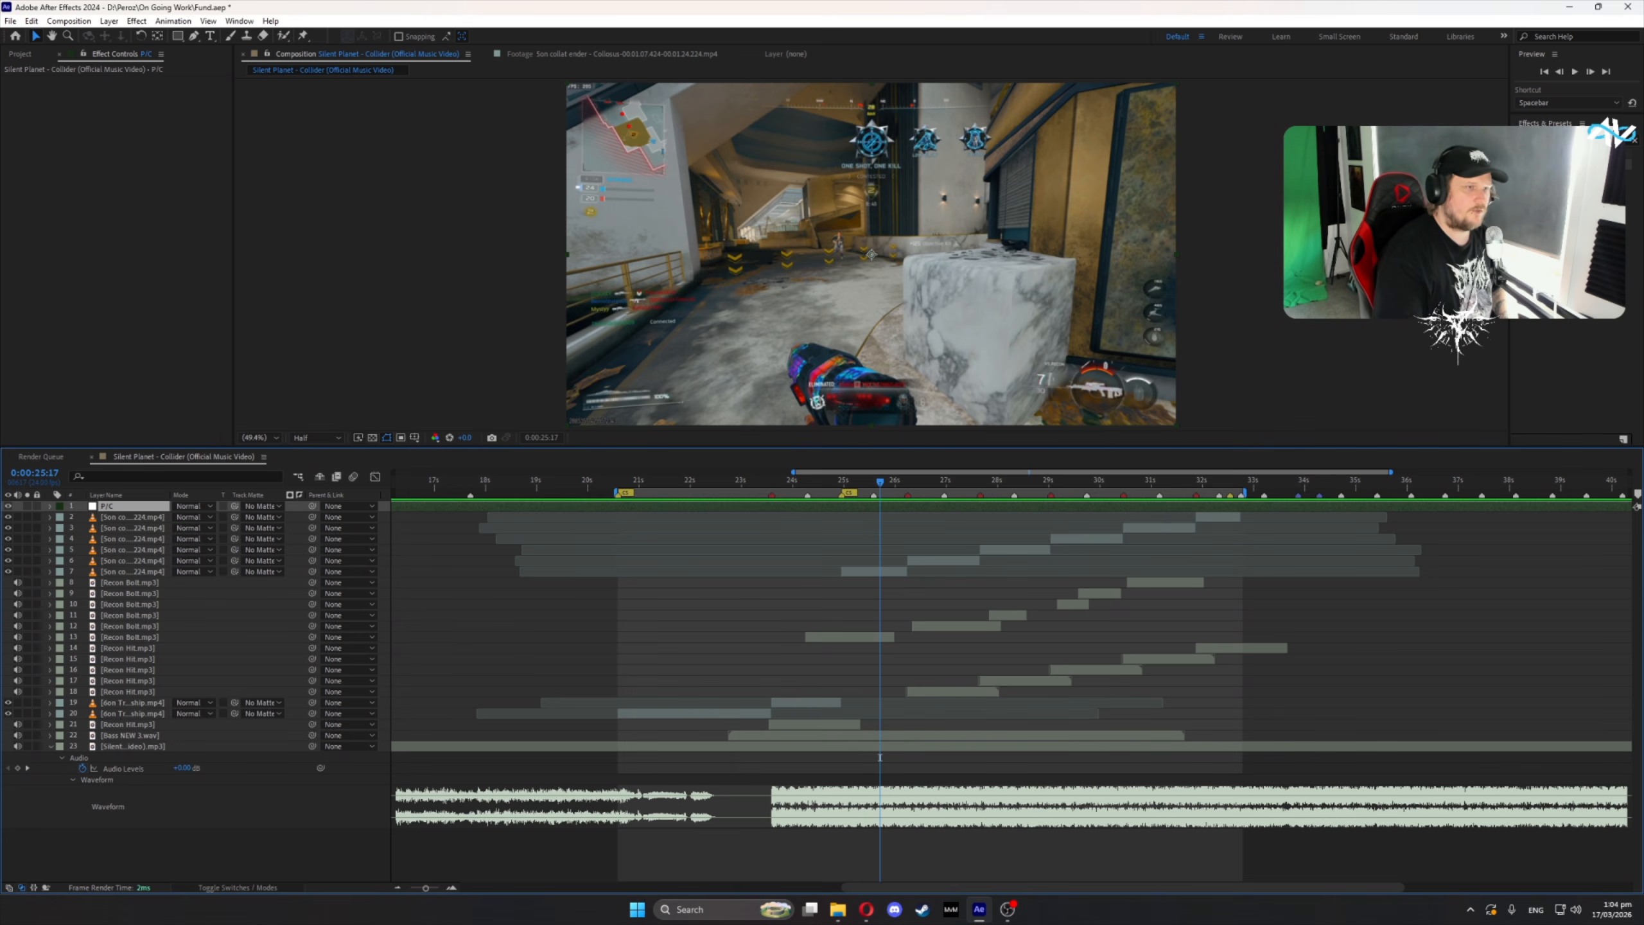
{"action": "left_click", "coordinate": [1570, 140]}
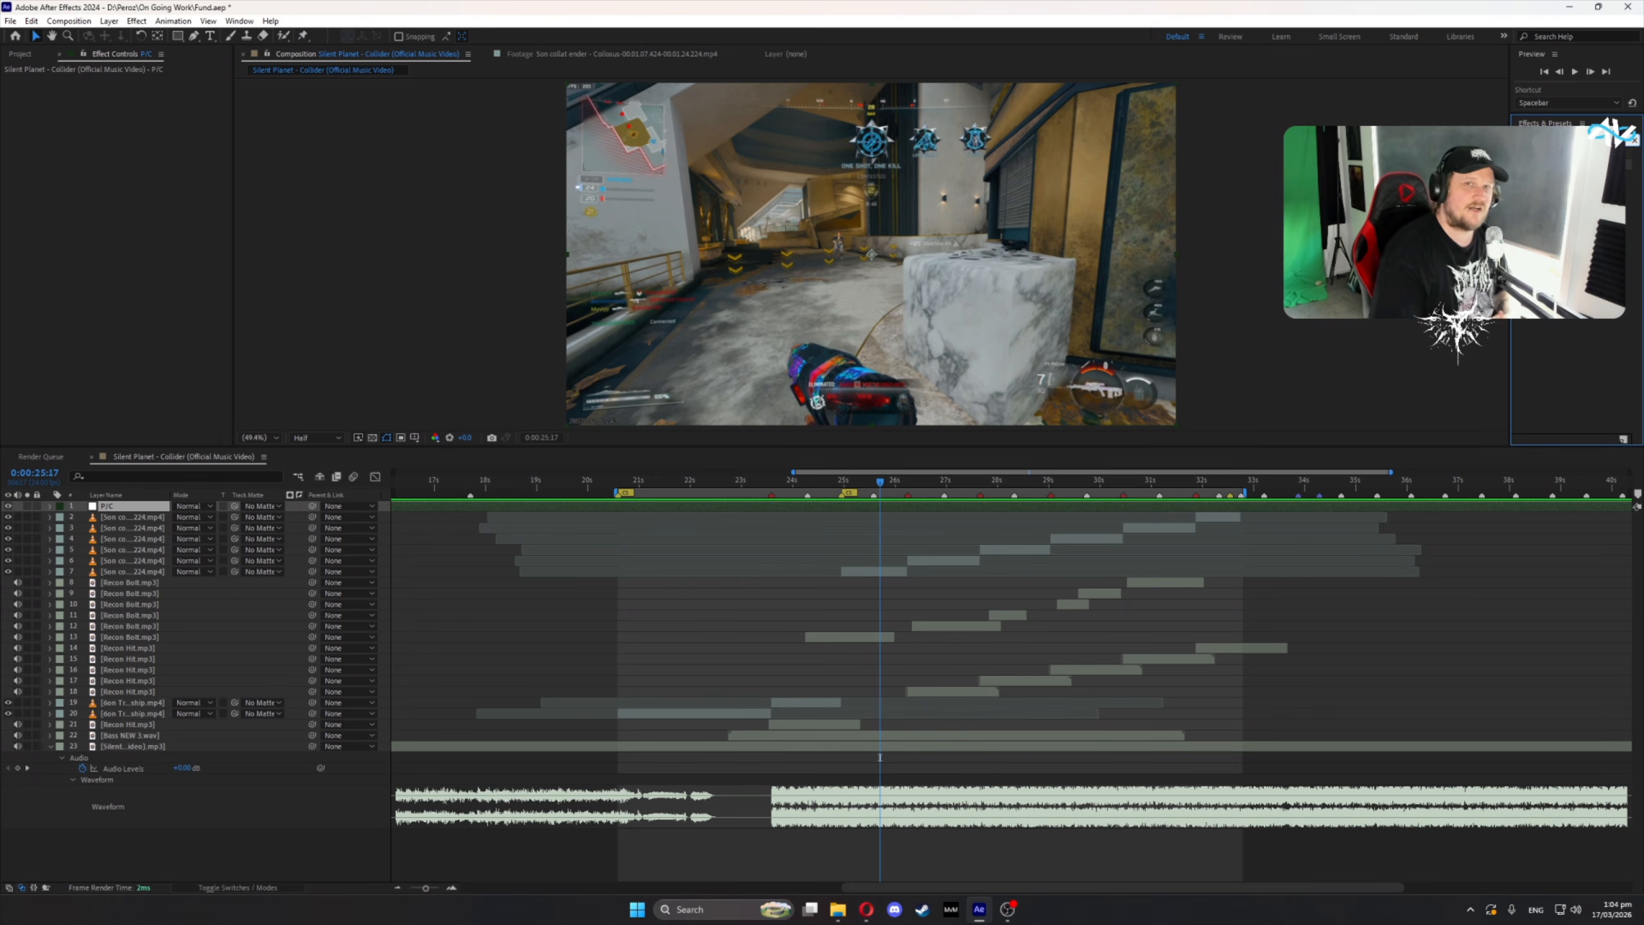
{"action": "type", "text": "transform"}
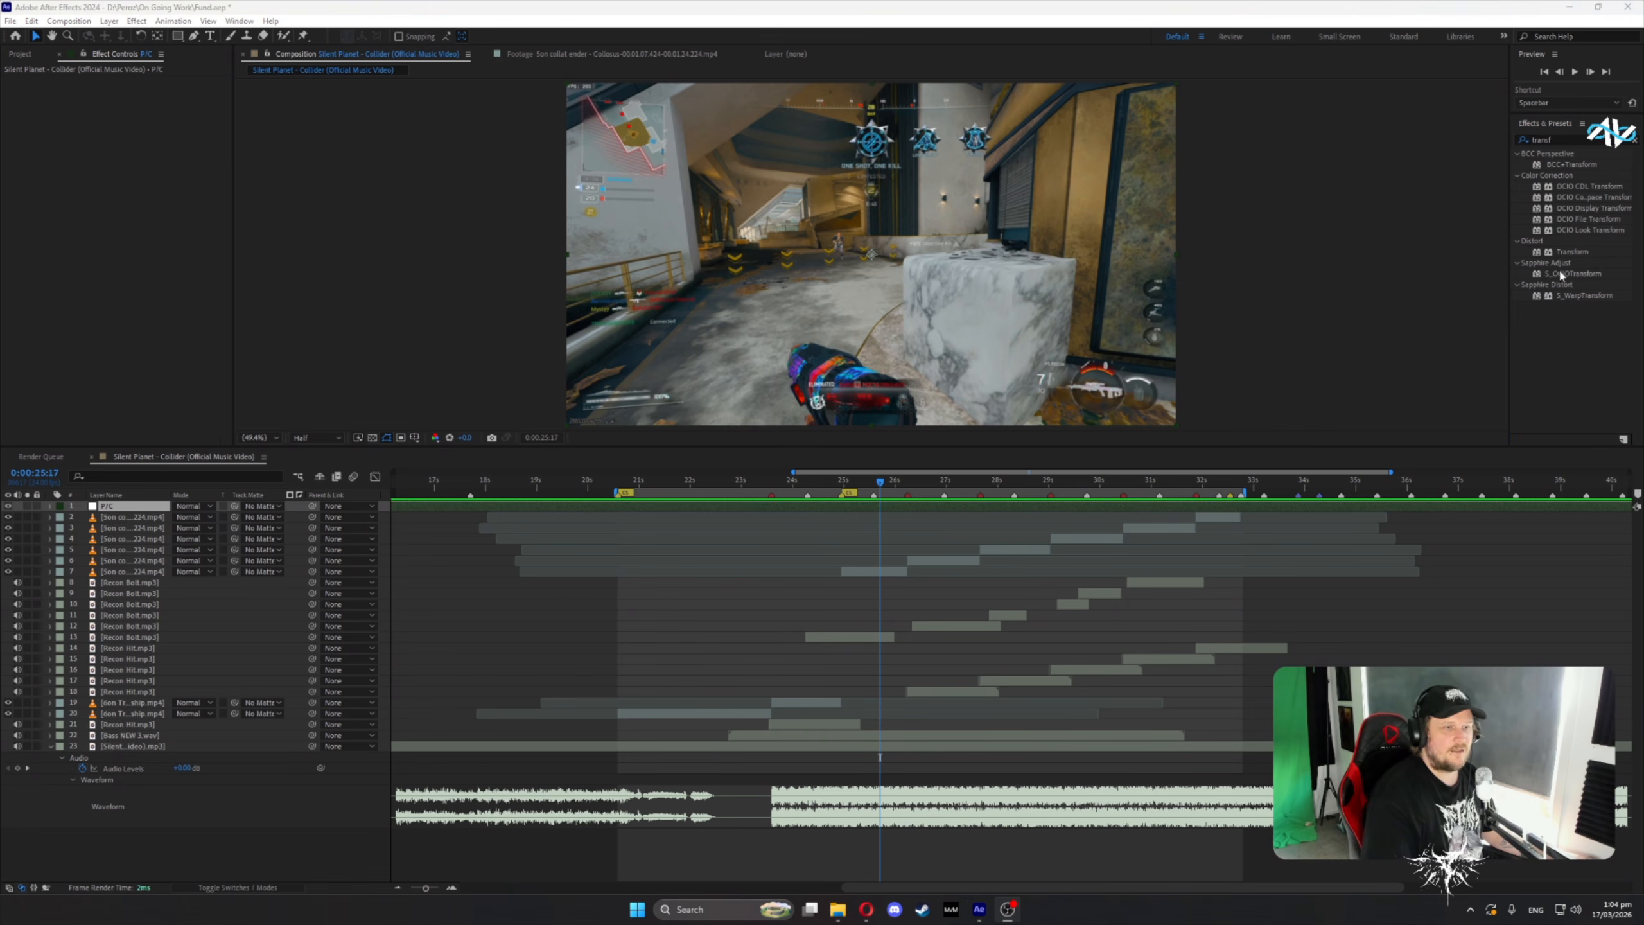
{"action": "left_click_drag", "start_coordinate": [1564, 256], "coordinate": [113, 513]}
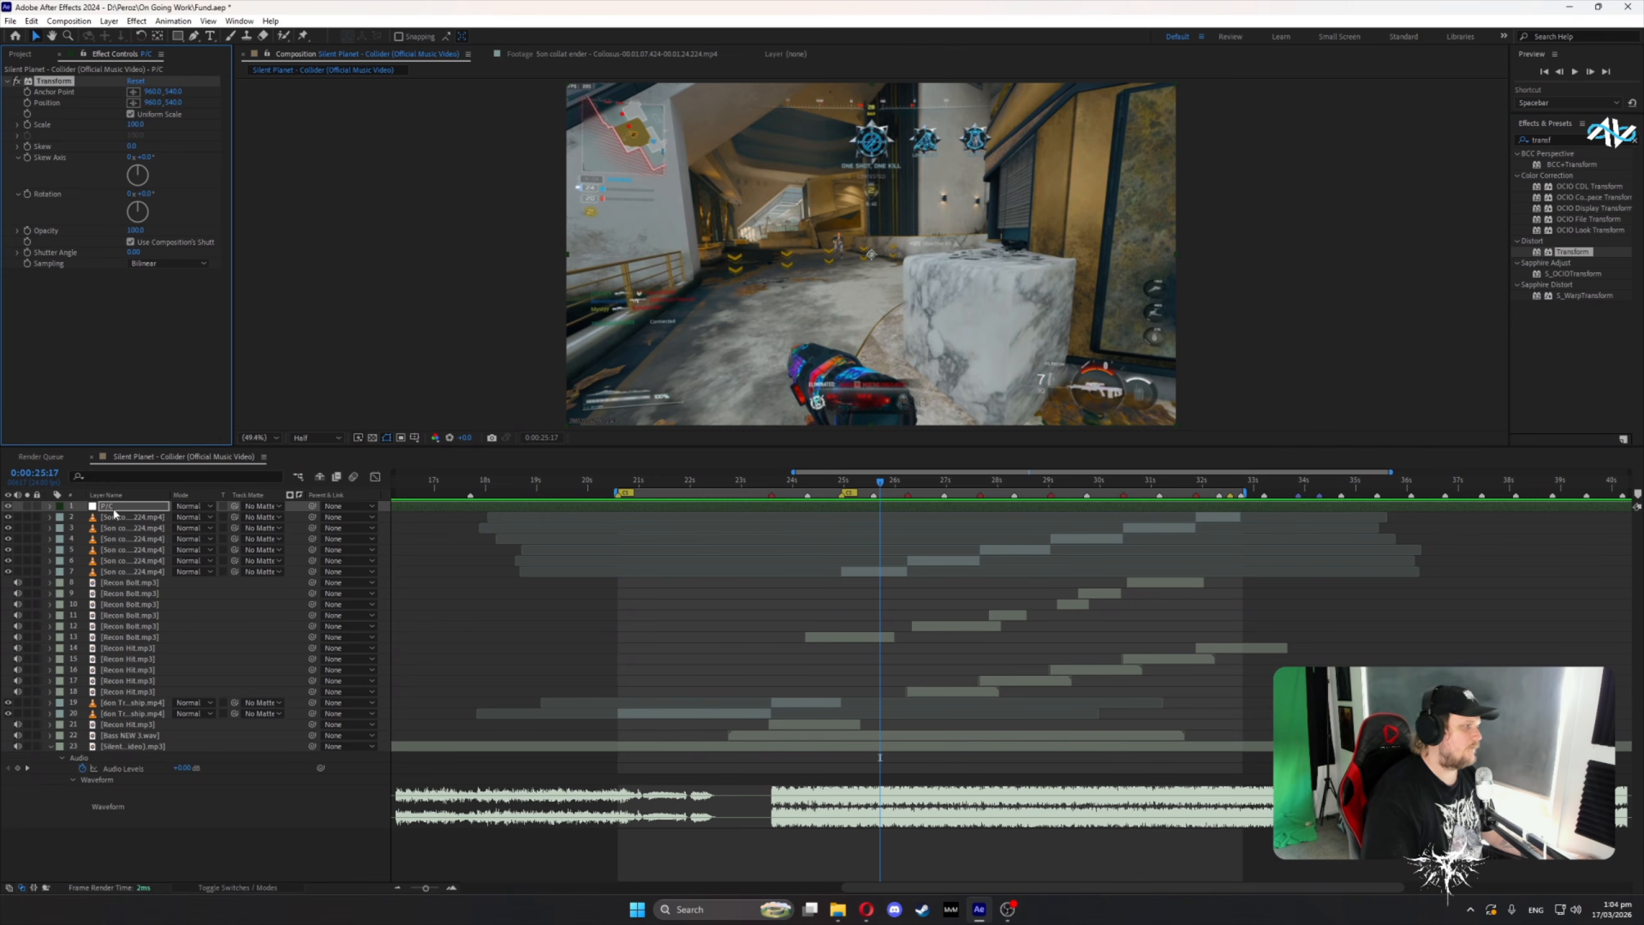
{"action": "left_click", "coordinate": [129, 374]}
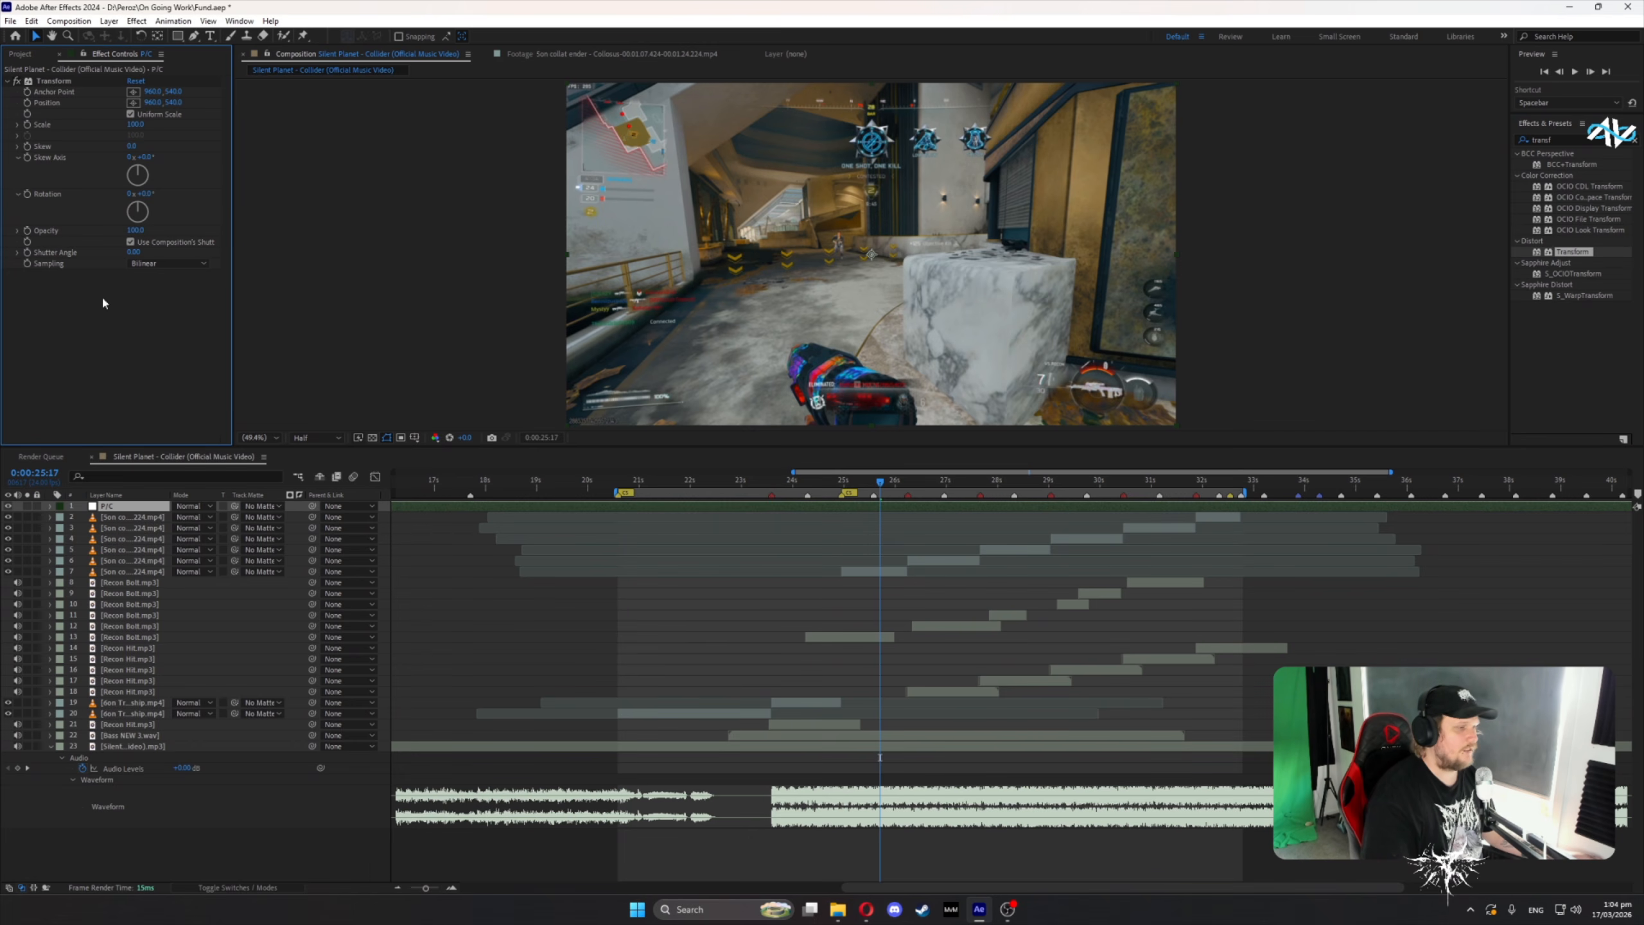
- Keyframe the P/C layer's Transform Scale at 0:00:20:14 with a value of 101
{"action": "left_click", "coordinate": [727, 489]}
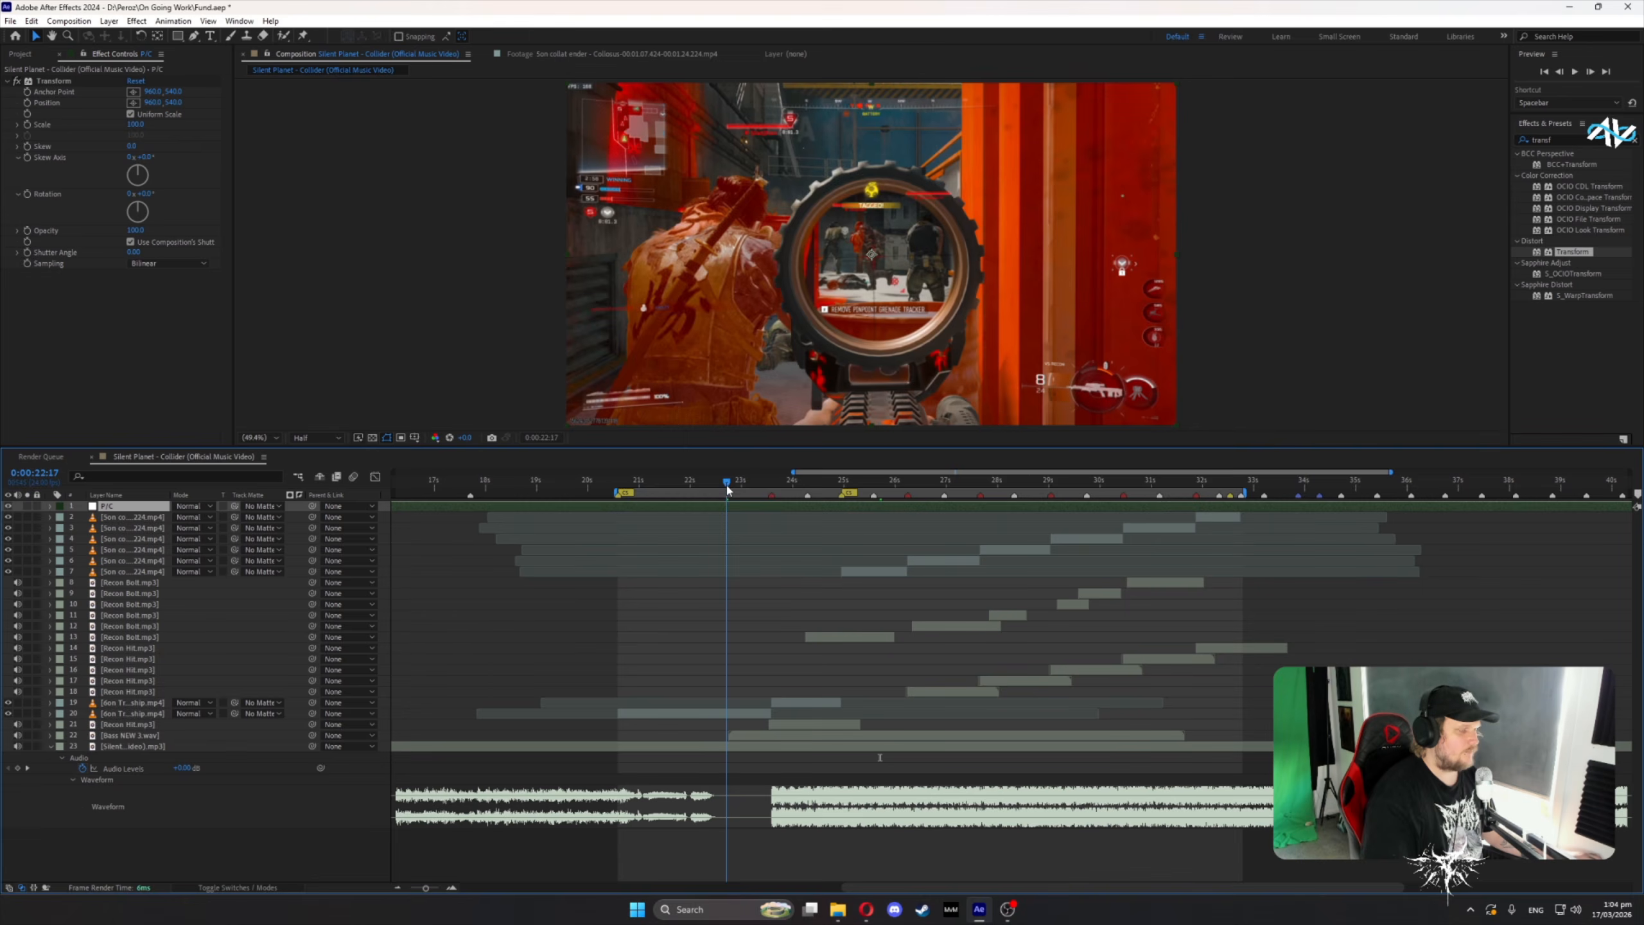
{"action": "left_click_drag", "start_coordinate": [728, 489], "coordinate": [723, 505]}
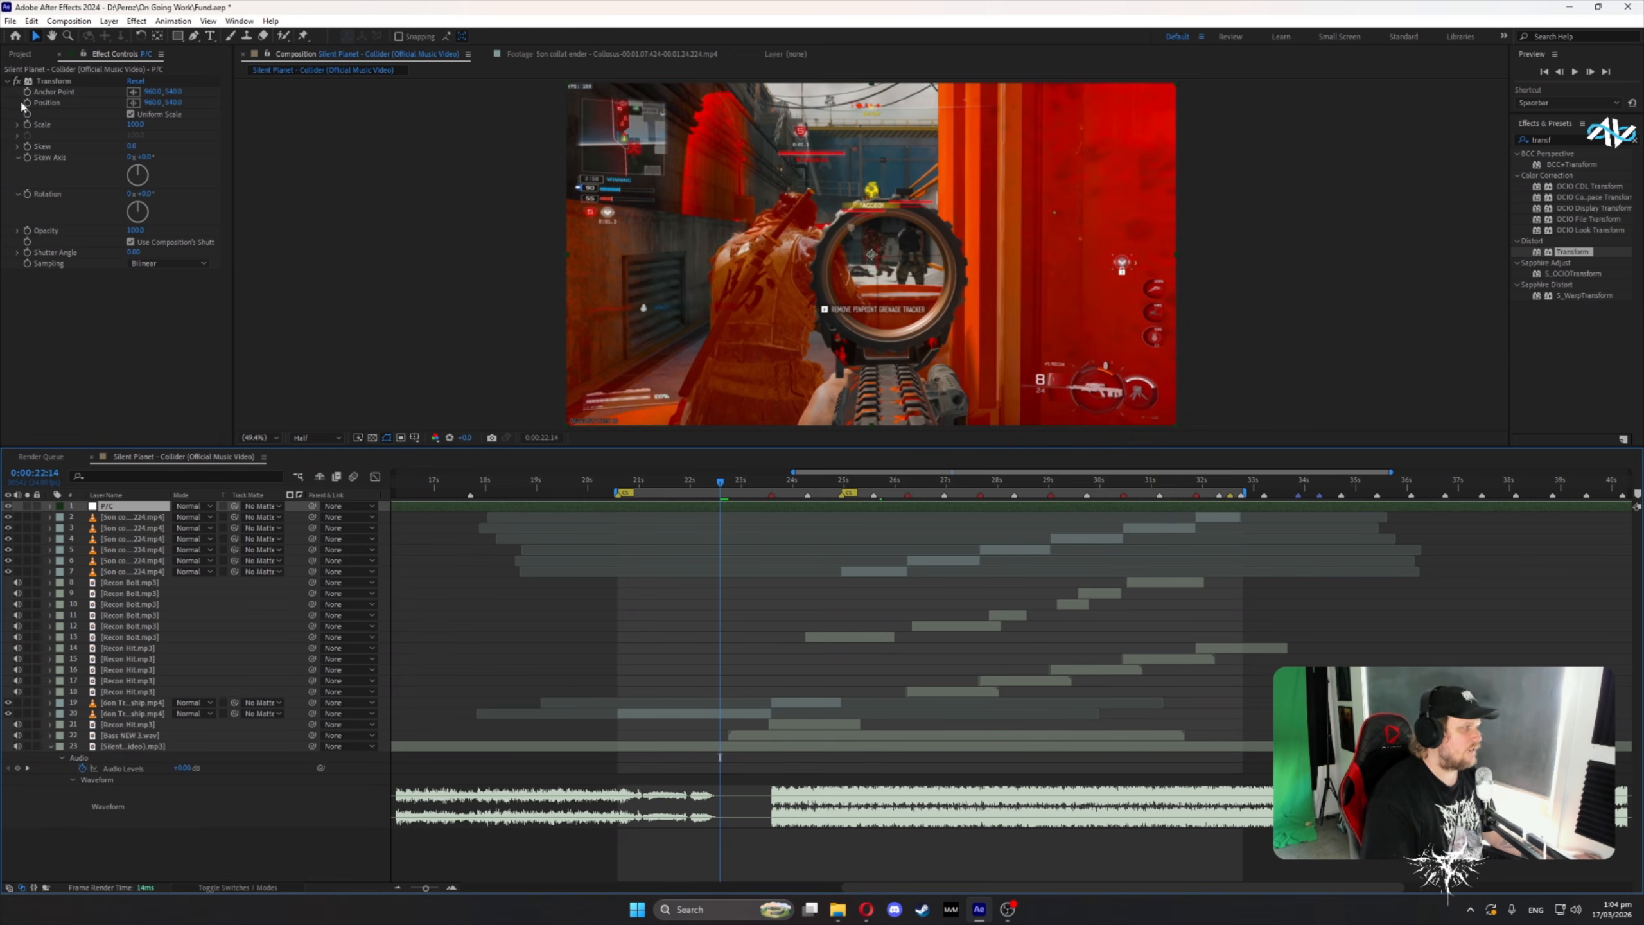
{"action": "left_click", "coordinate": [622, 486]}
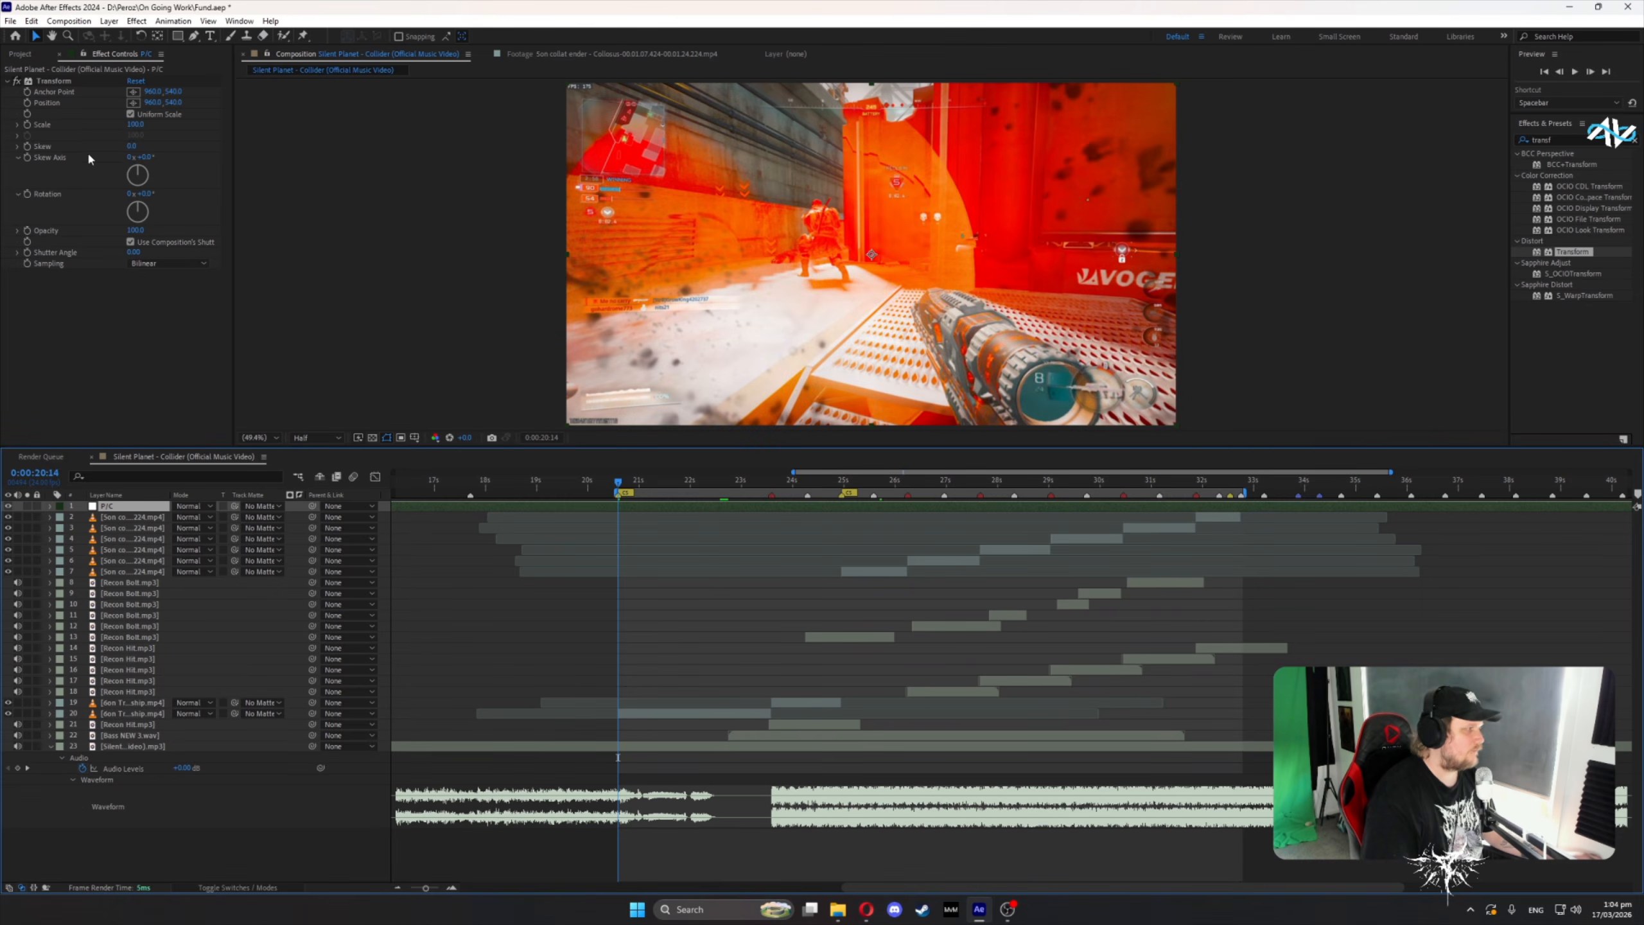
{"action": "left_click", "coordinate": [33, 124]}
{"action": "left_click", "coordinate": [136, 125]}
{"action": "left_click", "coordinate": [160, 319]}
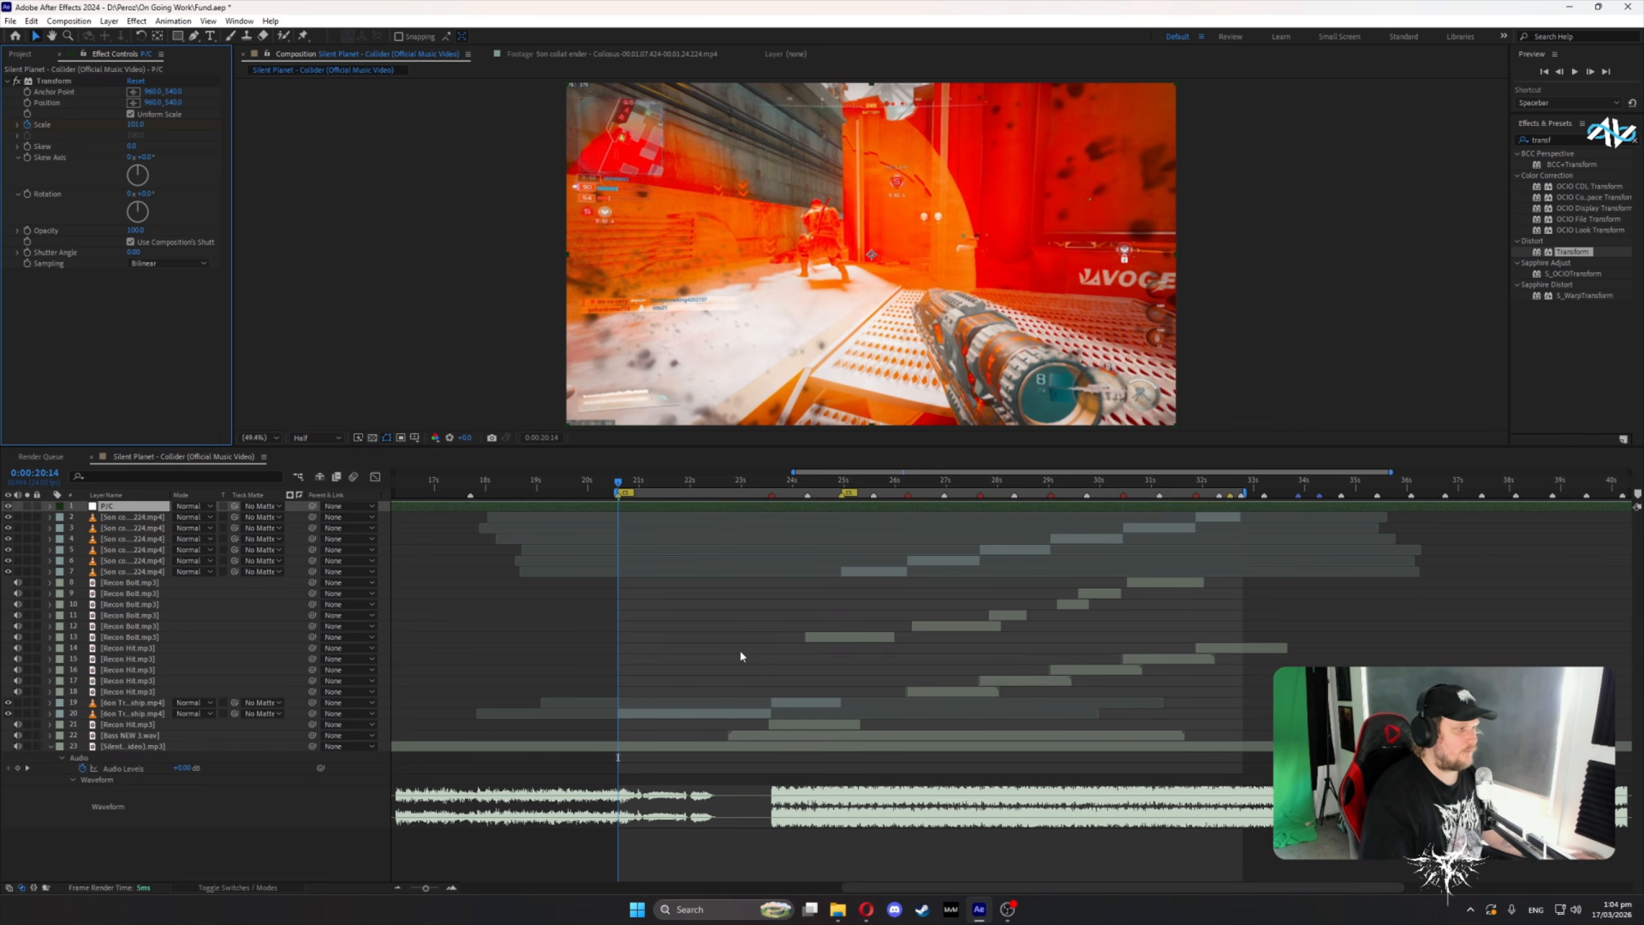
- Reveal the P/C layer's keyframes and set its Transform Scale to 110 at the music drop, 0:00:23:14
{"action": "scroll", "coordinate": [744, 636], "scroll_direction": "up", "scroll_amount": 3, "text": "alt"}
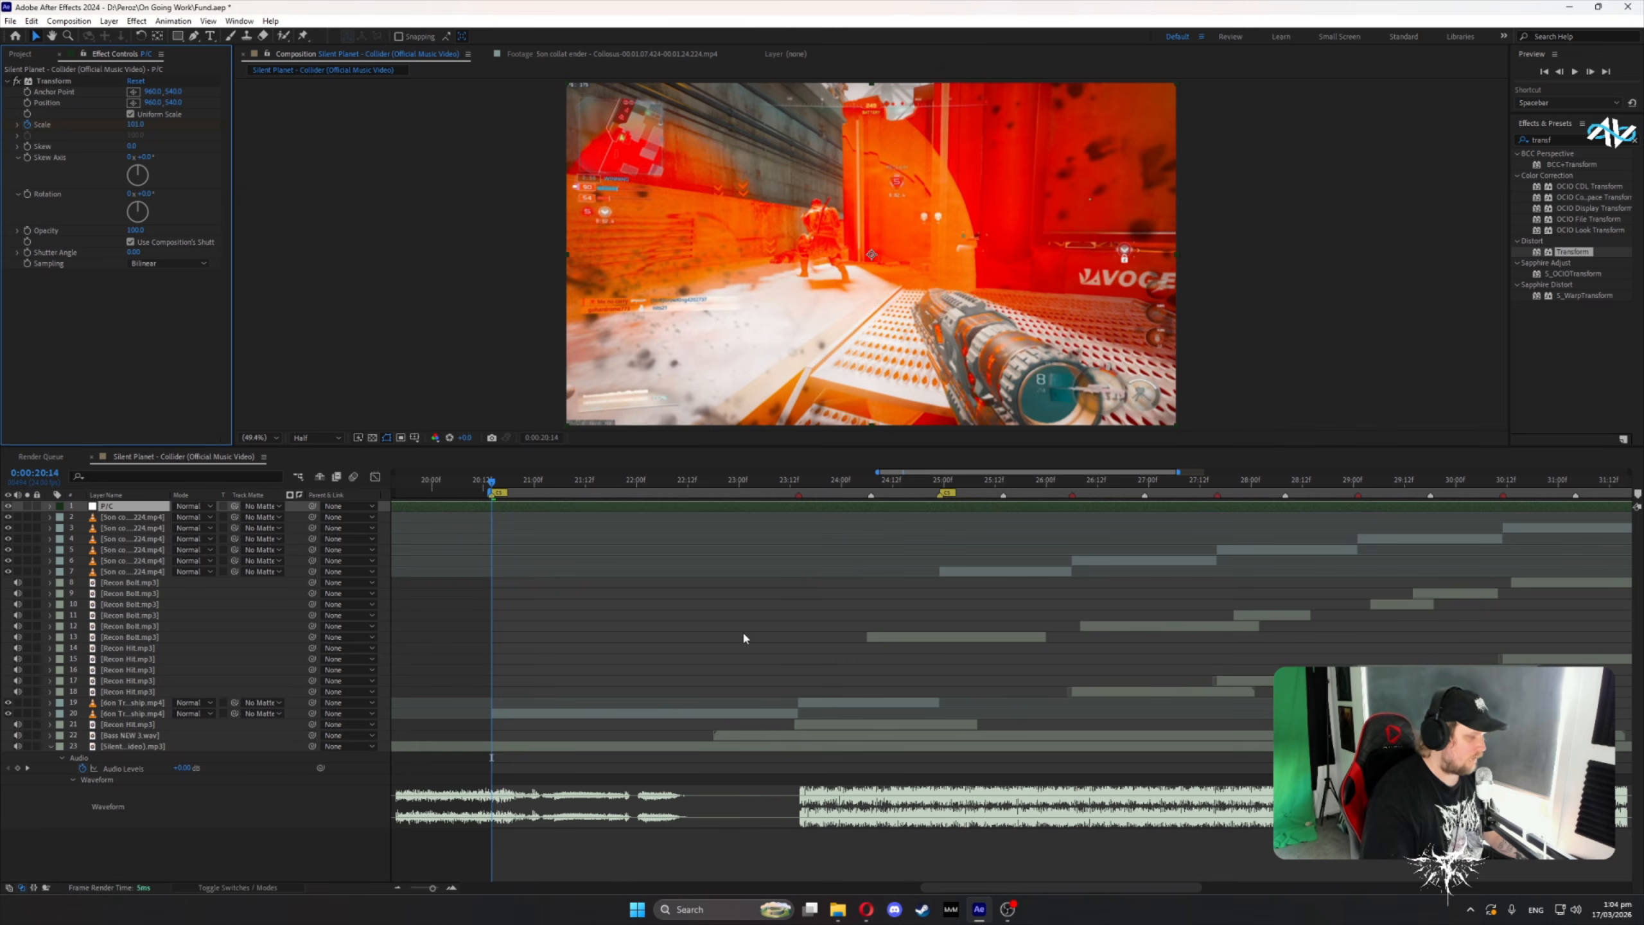
{"action": "key", "text": "u"}
{"action": "left_click_drag", "start_coordinate": [491, 483], "coordinate": [507, 512]}
{"action": "key", "text": "space"}
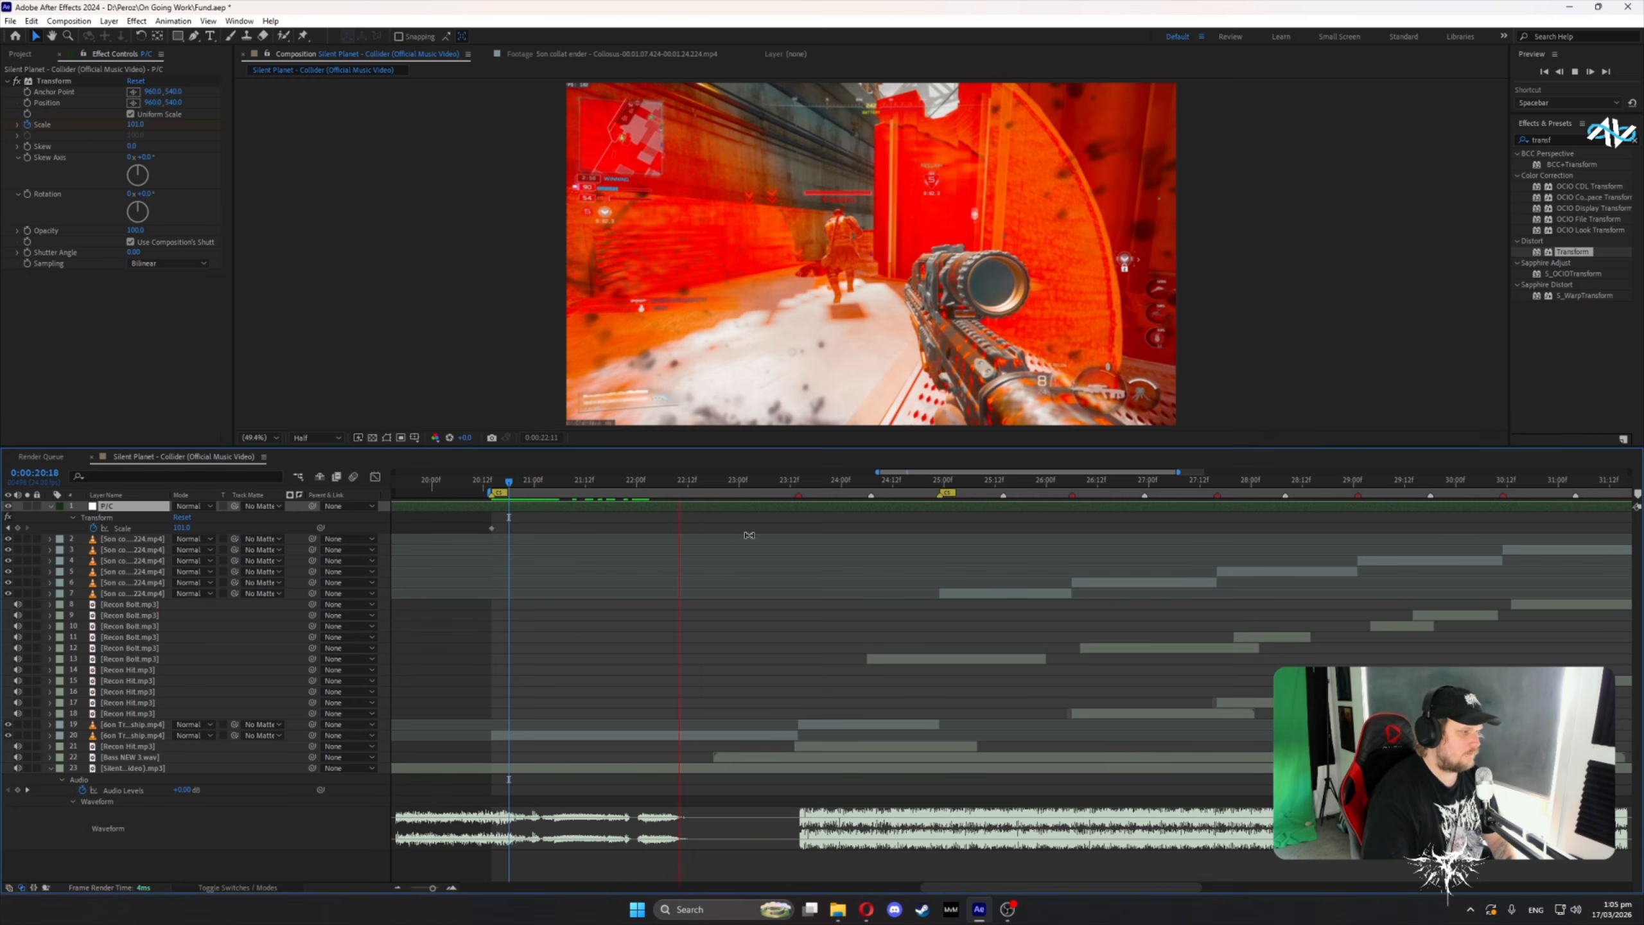
{"action": "key", "text": "space"}
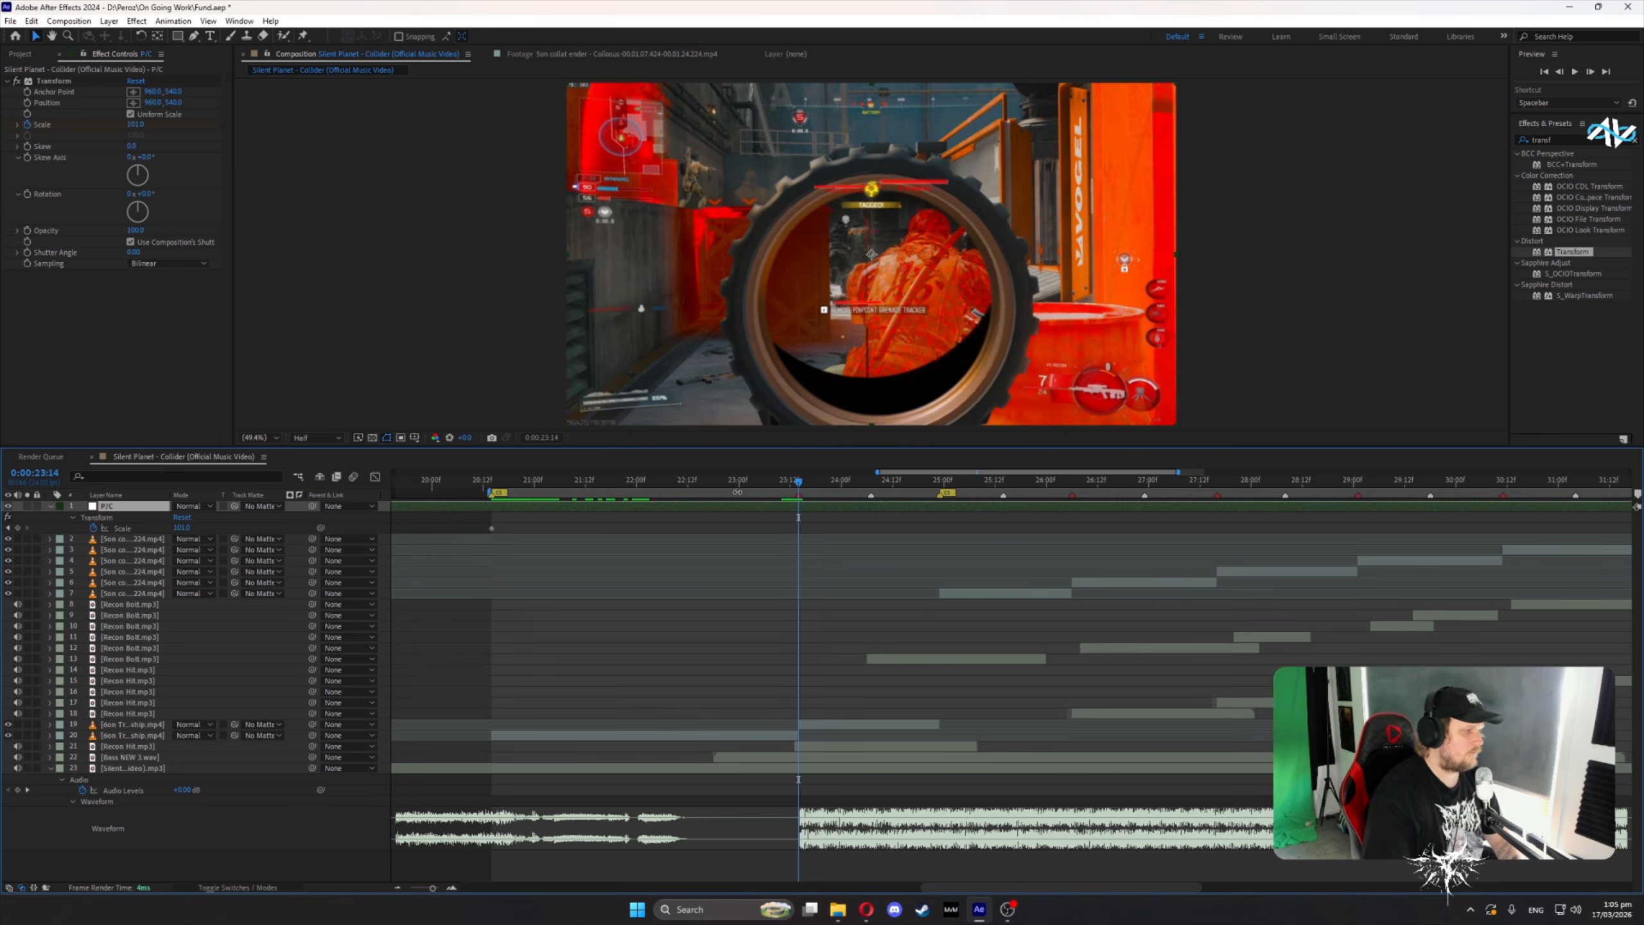
{"action": "left_click_drag", "start_coordinate": [738, 483], "coordinate": [800, 517]}
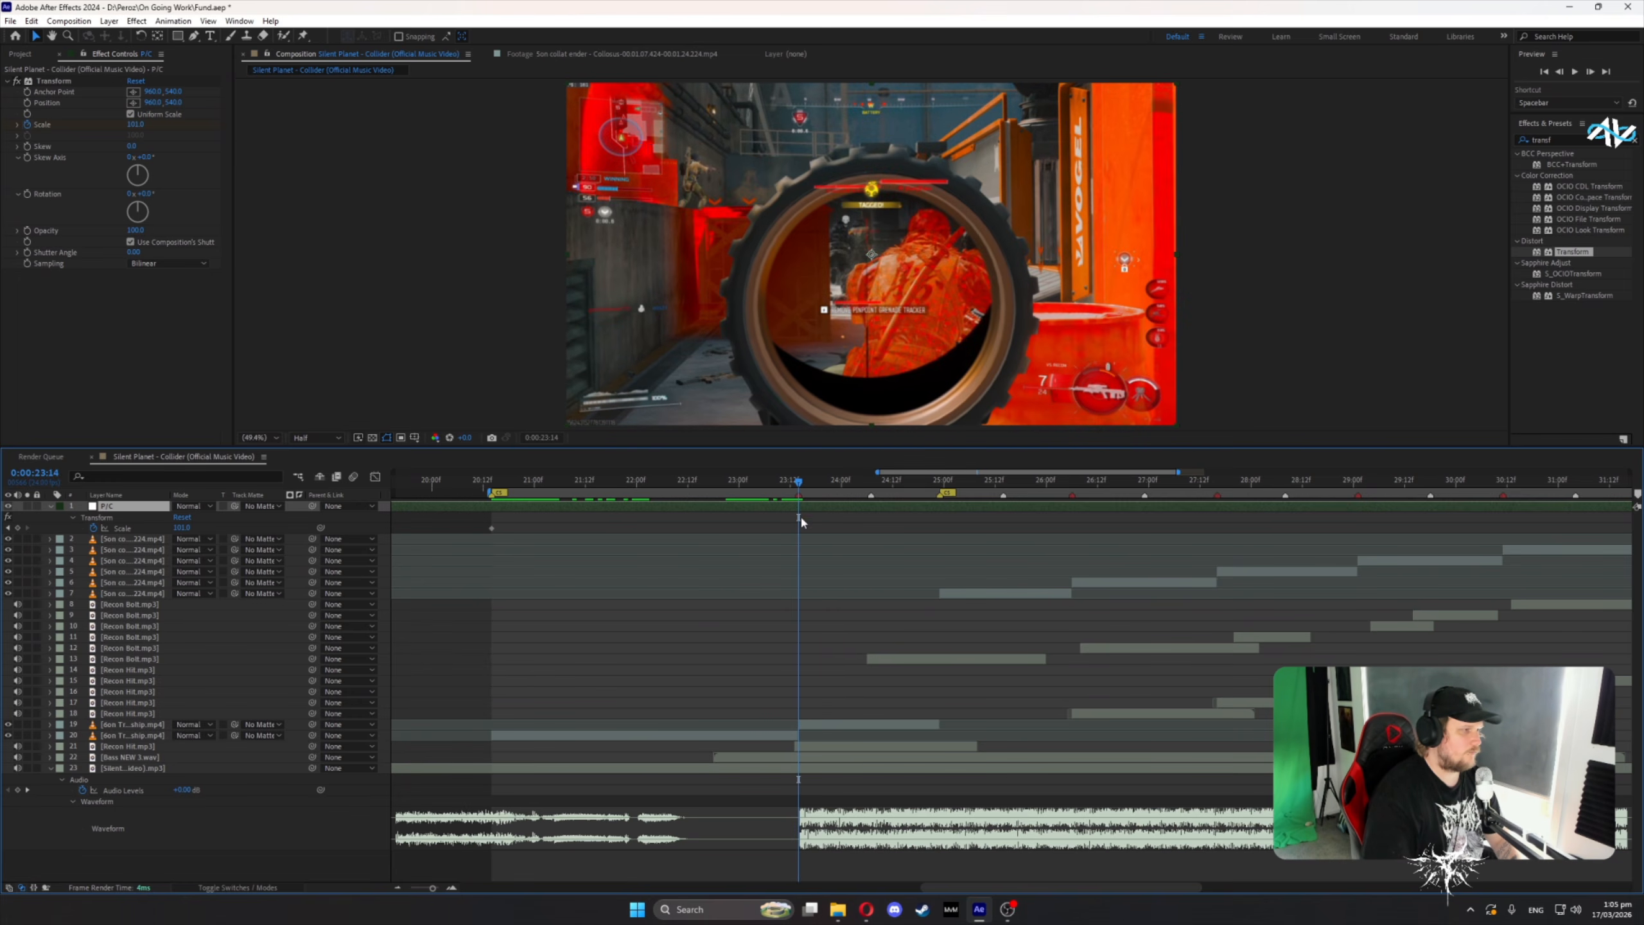
{"action": "left_click", "coordinate": [185, 529]}
{"action": "type", "text": "110"}
{"action": "left_click", "coordinate": [218, 527]}
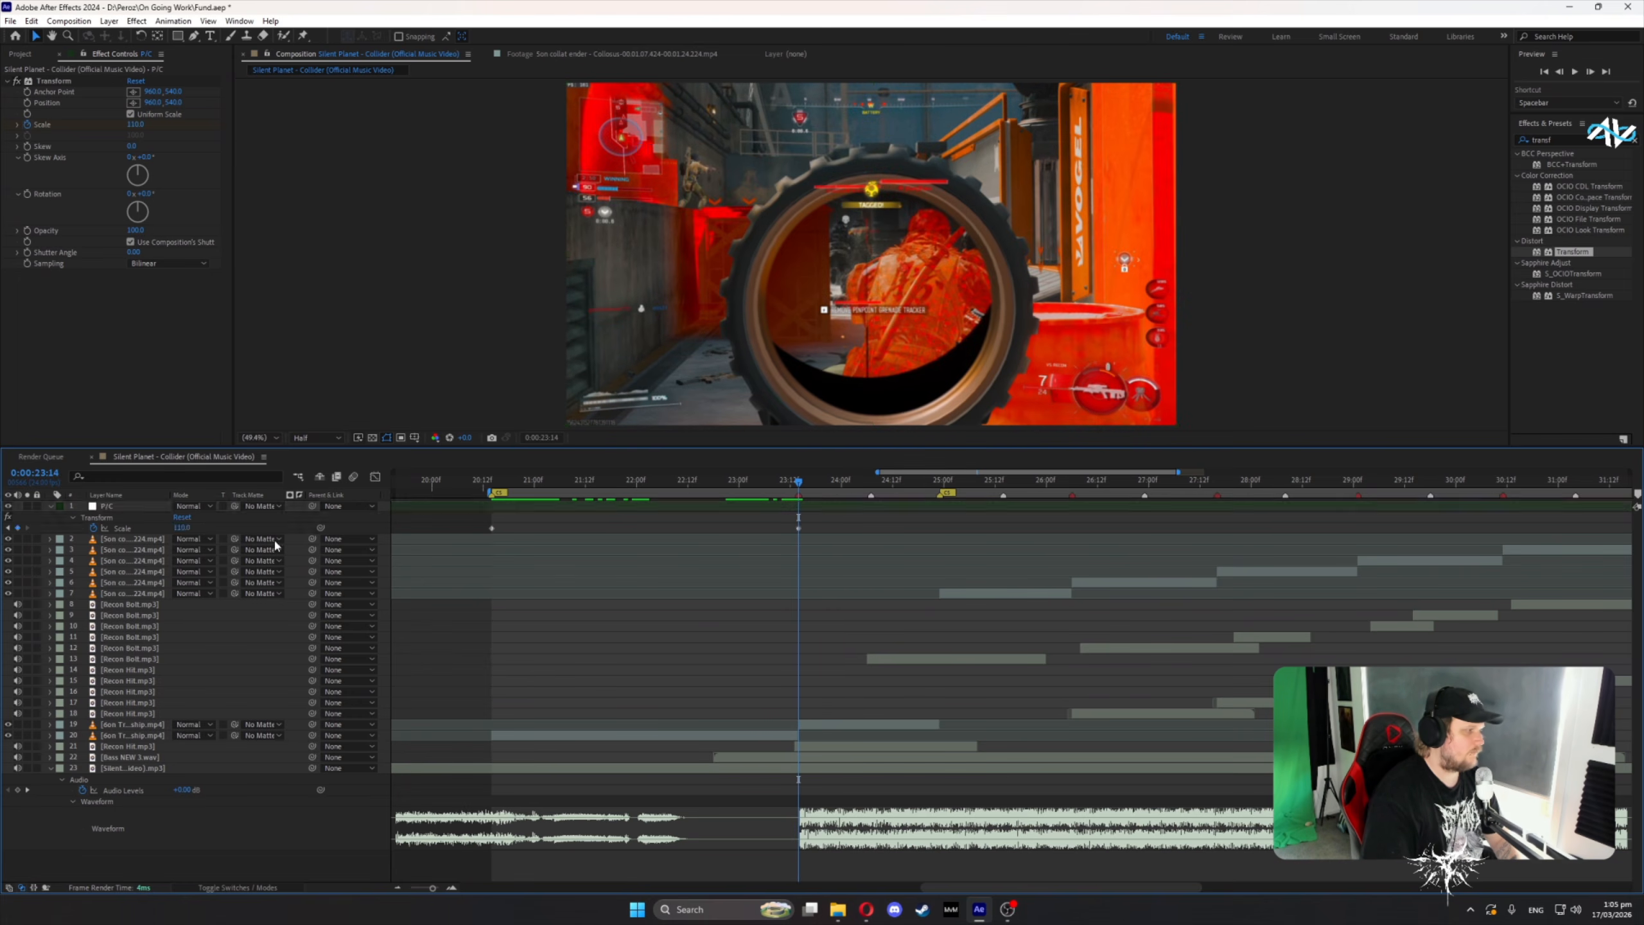
- Set the P/C layer's Transform Scale to 105 at 0:00:23:16, two frames after the music drop
{"action": "left_click_drag", "start_coordinate": [549, 487], "coordinate": [802, 535]}
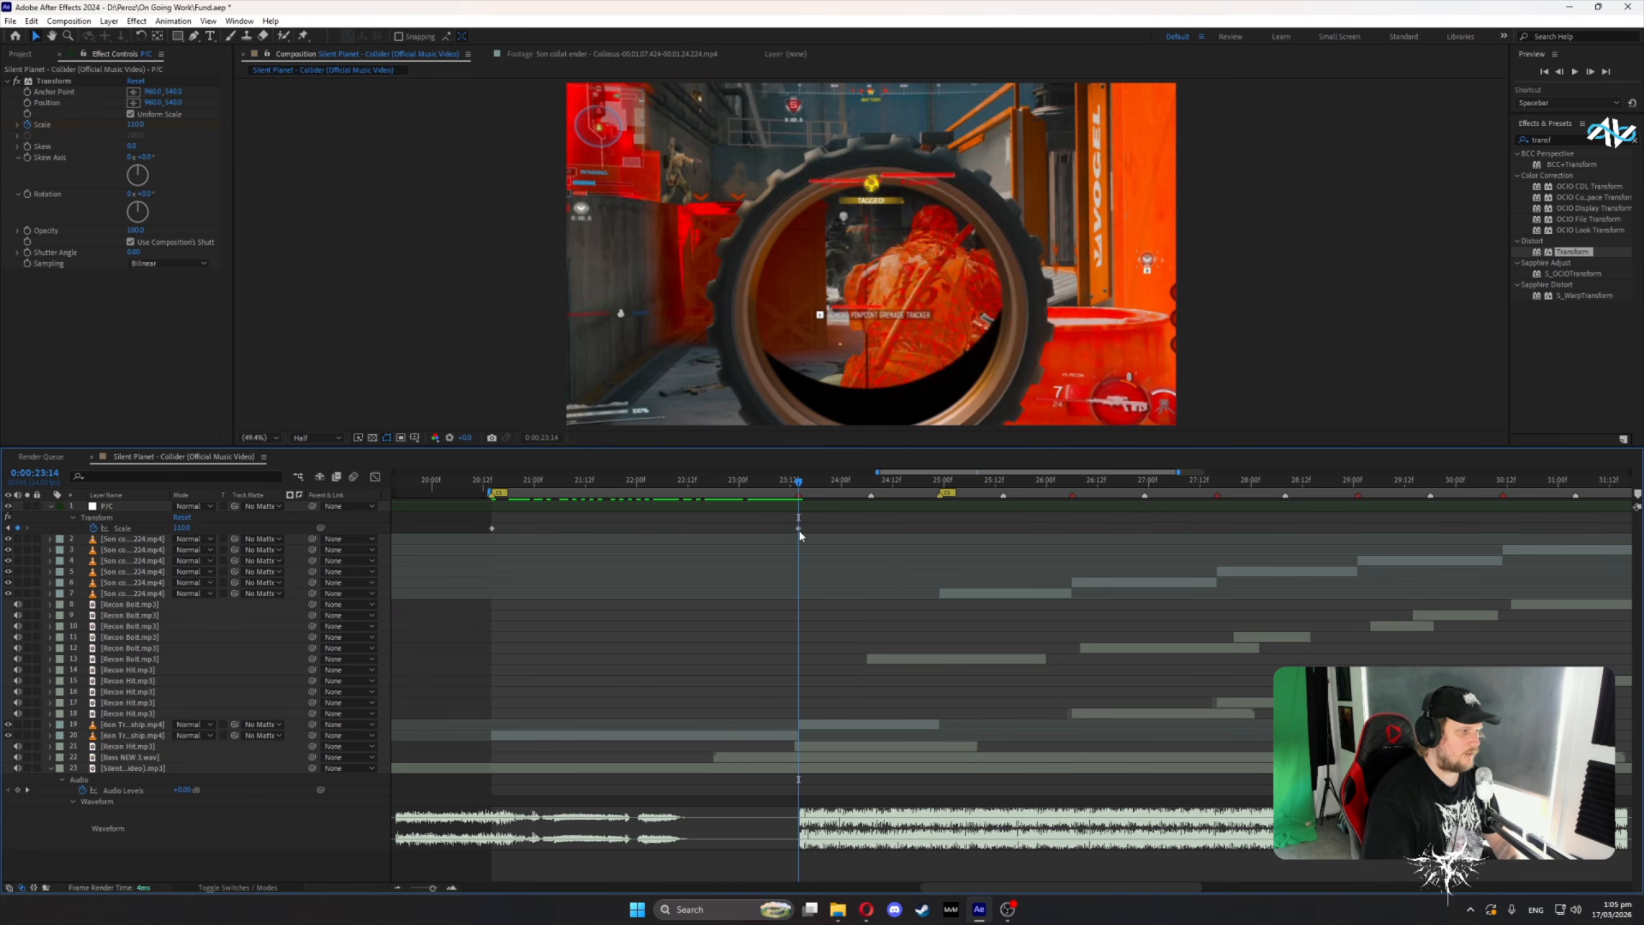
{"action": "key", "text": "Page_Down"}
{"action": "key", "text": "Page_Down"}
{"action": "left_click", "coordinate": [185, 528]}
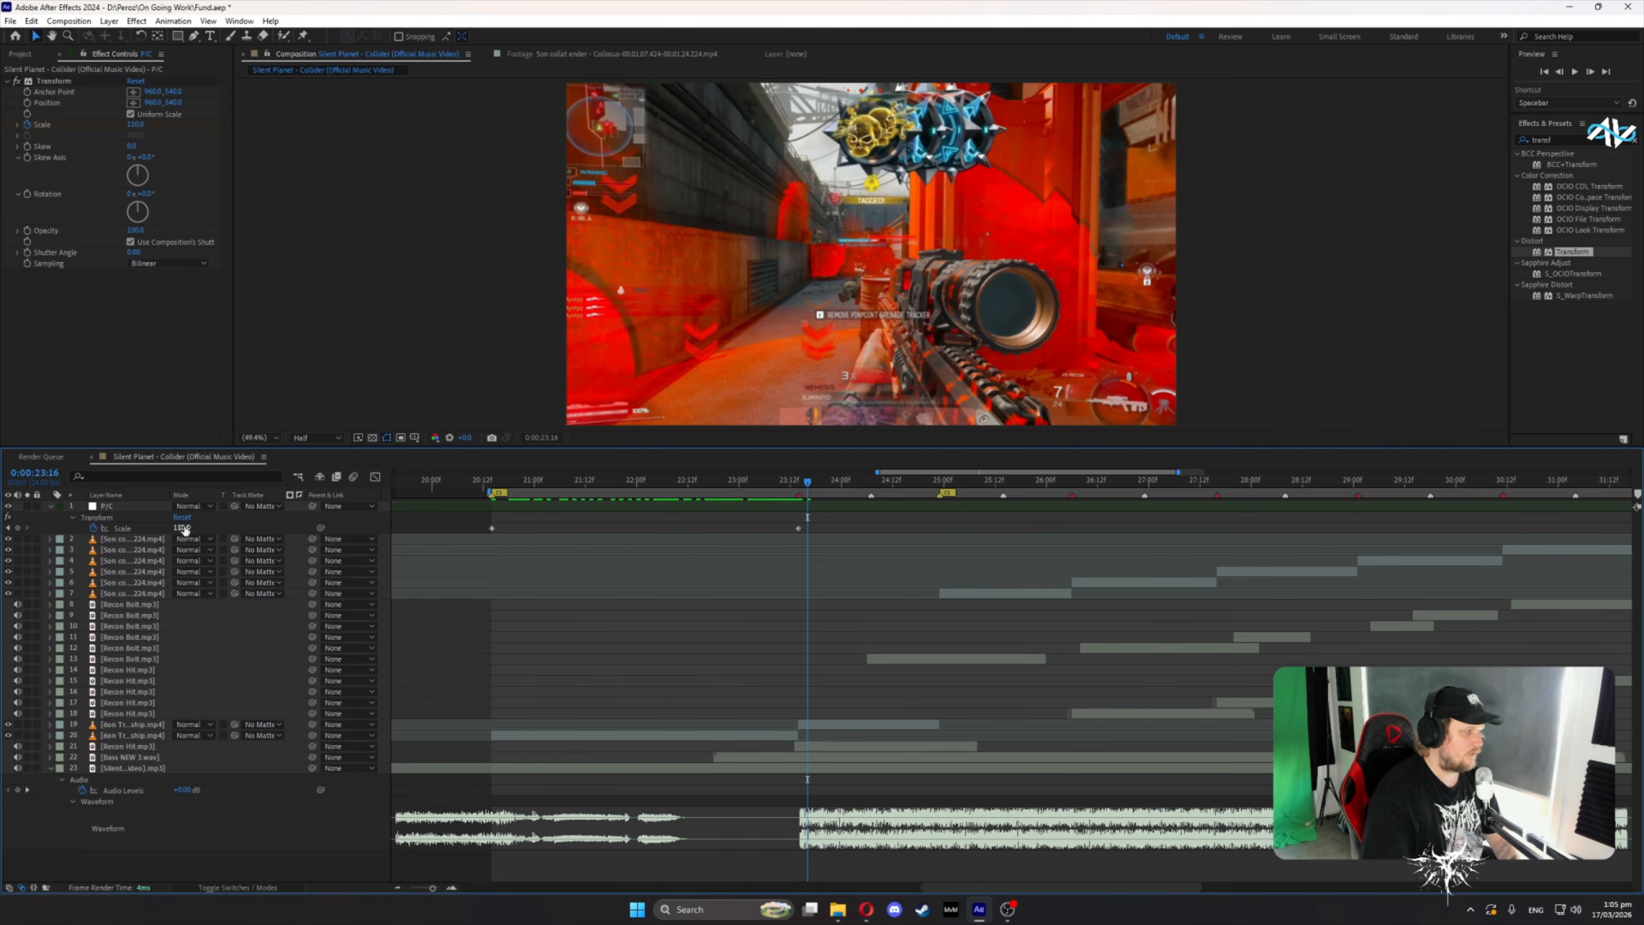
{"action": "key", "text": "Return"}
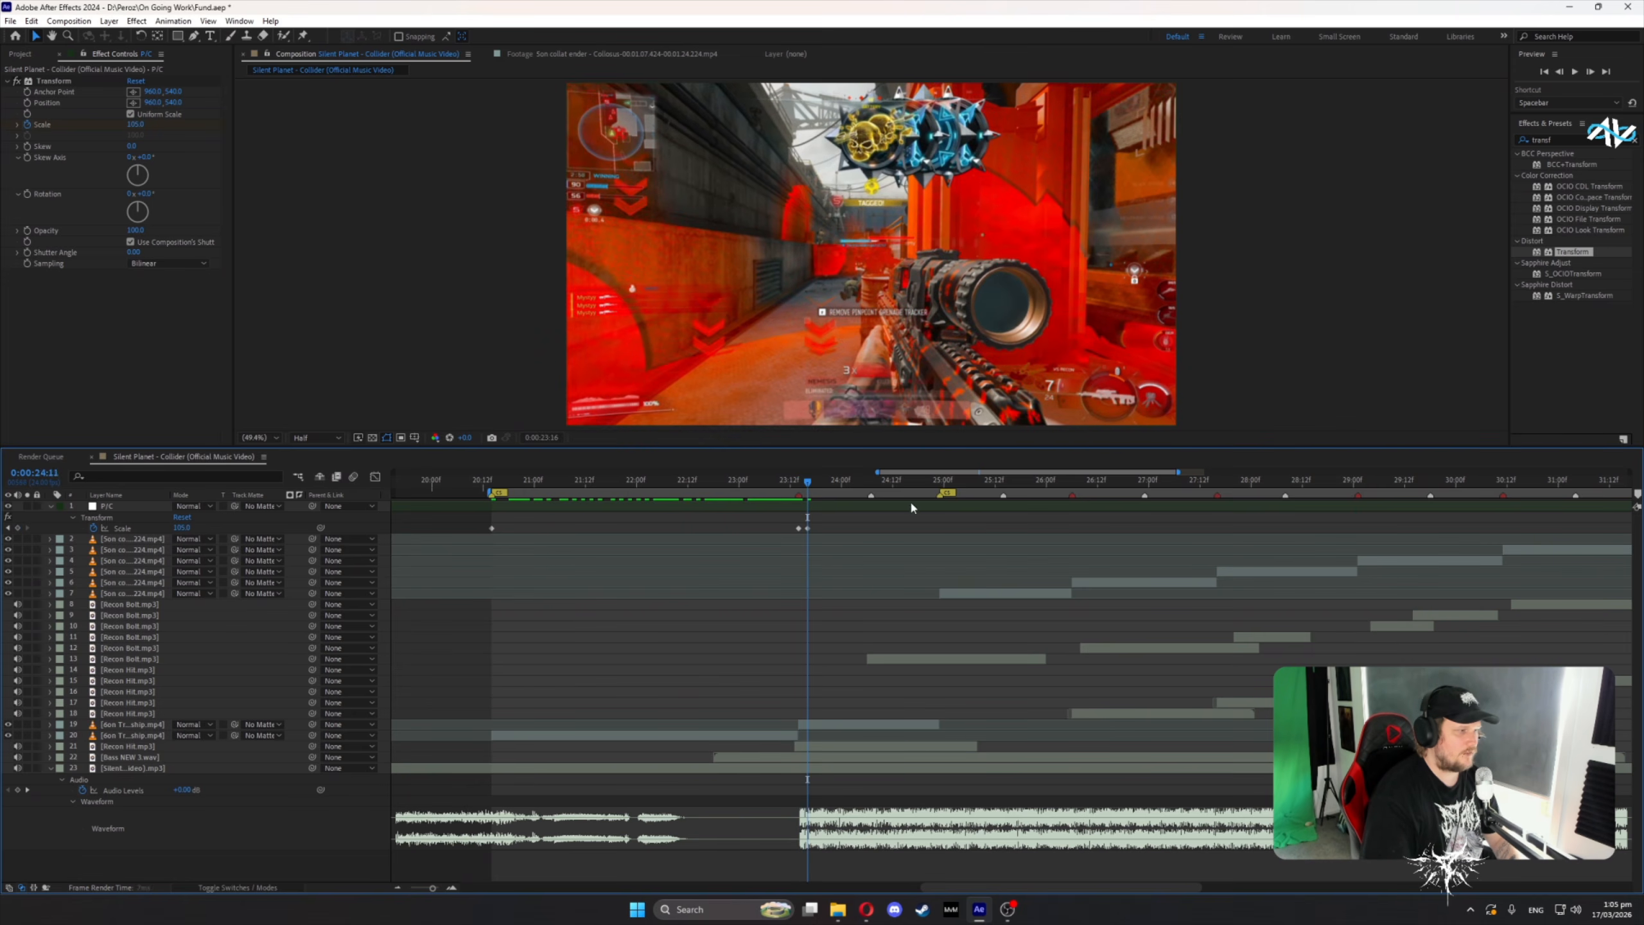
- Set the P/C Scale to 101 at 0:00:24:22, just before the next clip, and preview the move
{"action": "left_click_drag", "start_coordinate": [892, 498], "coordinate": [939, 512]}
{"action": "key", "text": "Page_Up"}
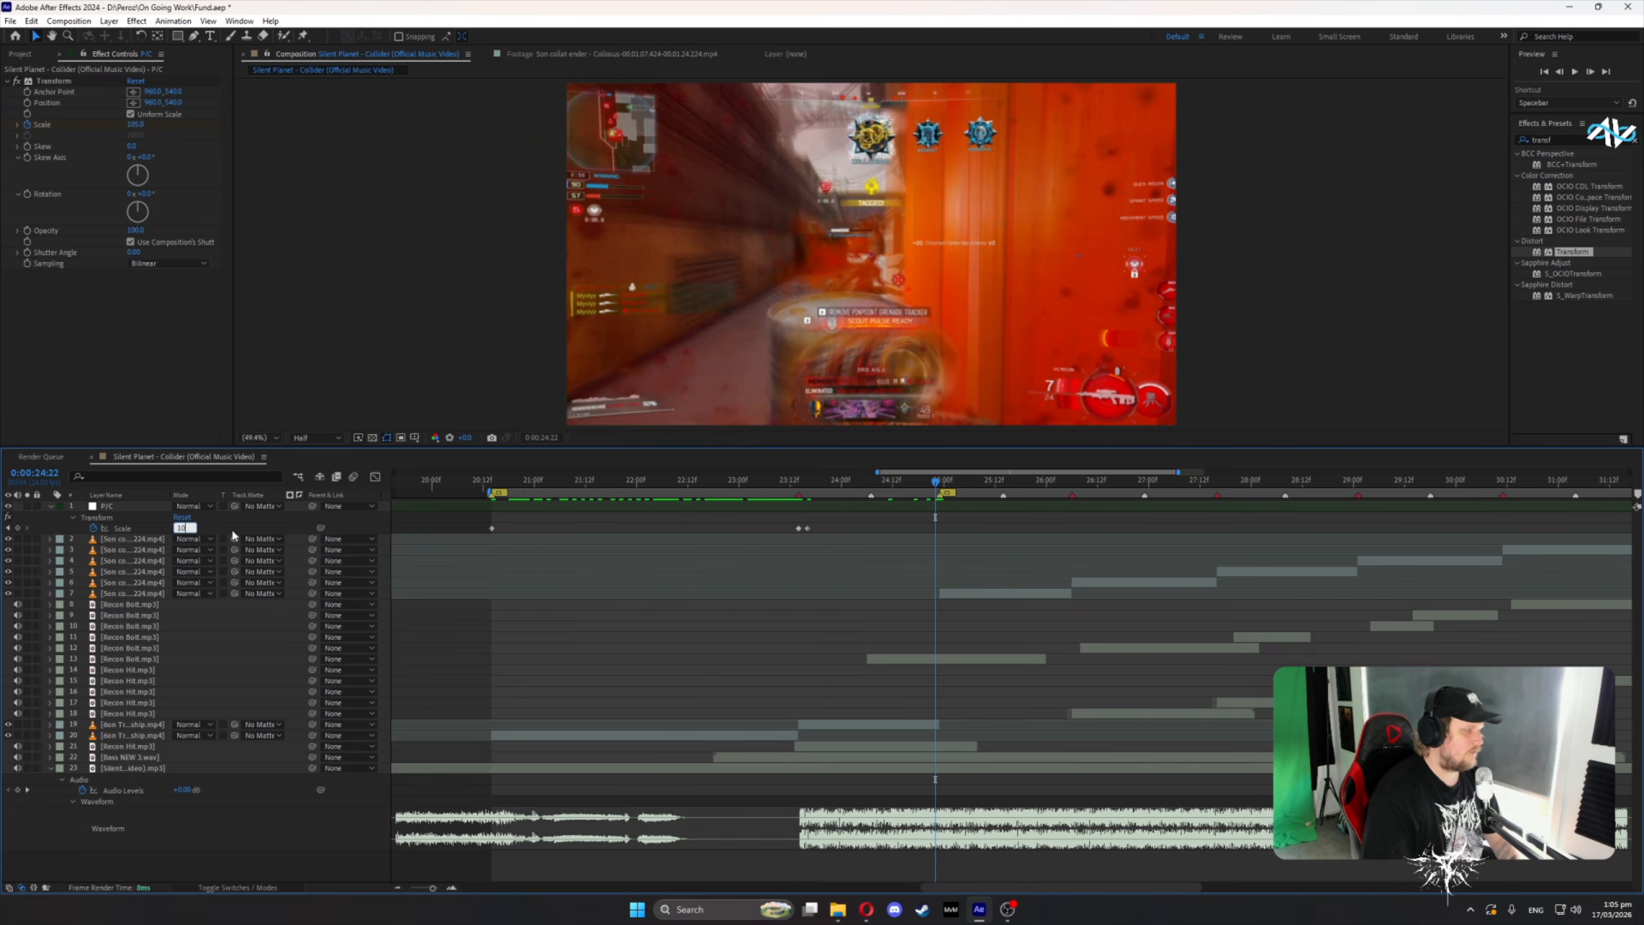
{"action": "key", "text": "Return"}
{"action": "left_click_drag", "start_coordinate": [769, 483], "coordinate": [835, 498]}
{"action": "key", "text": "space"}
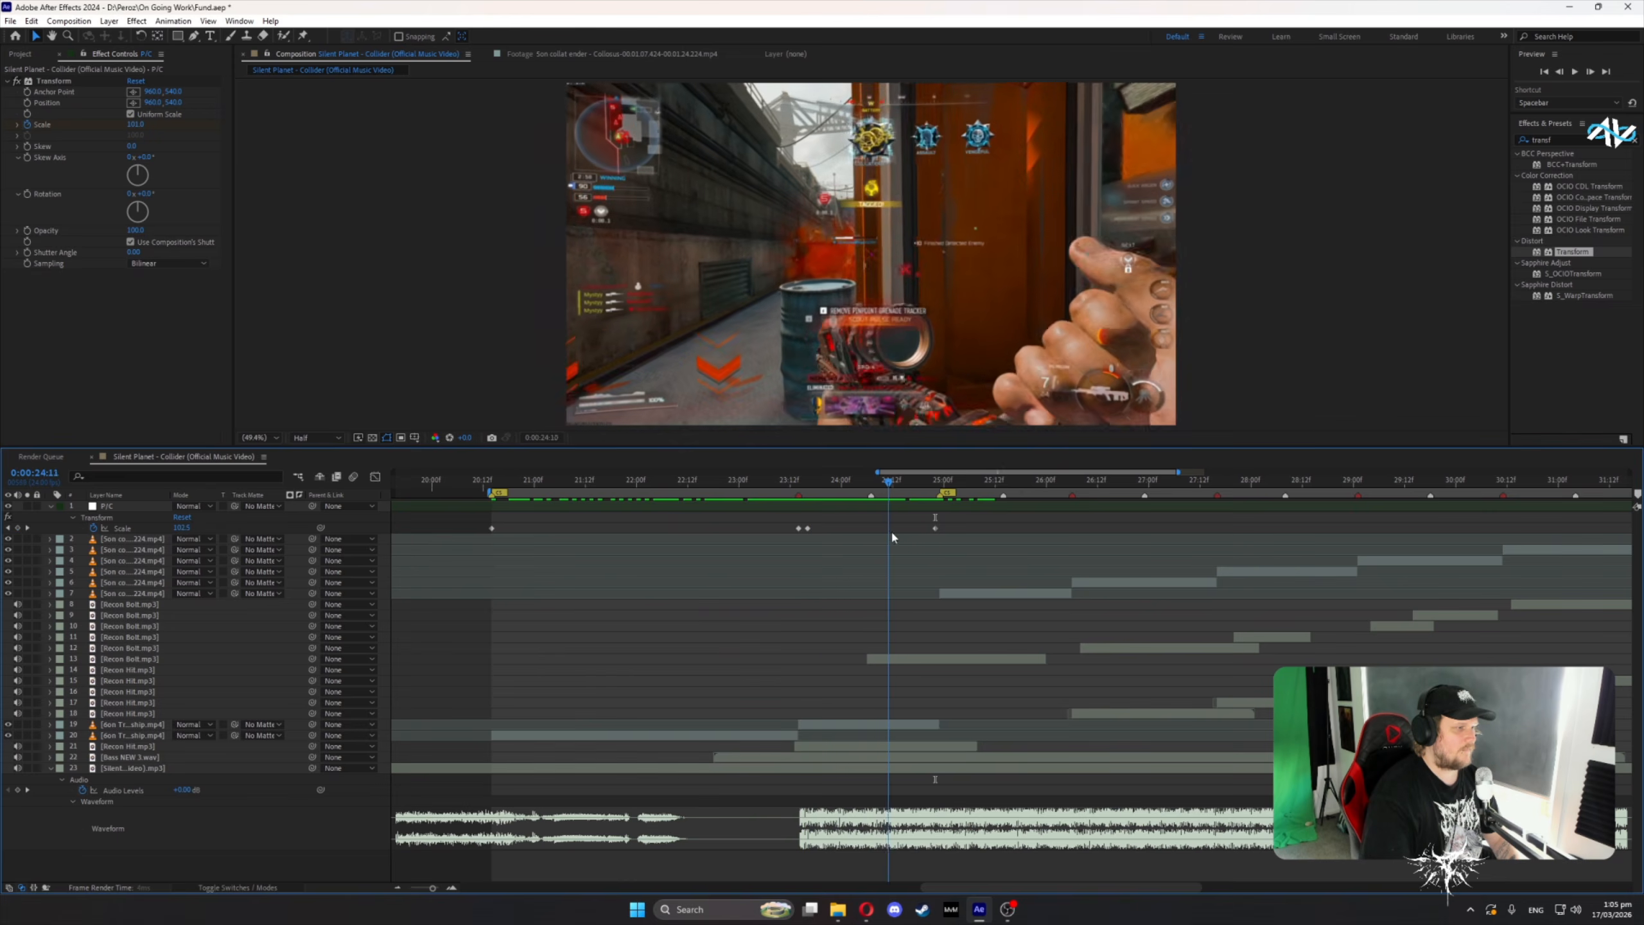
- Set the P/C Scale to 110 at 0:00:24:23, where the next clip begins
{"action": "left_click_drag", "start_coordinate": [971, 472], "coordinate": [1010, 472]}
{"action": "left_click", "coordinate": [706, 481]}
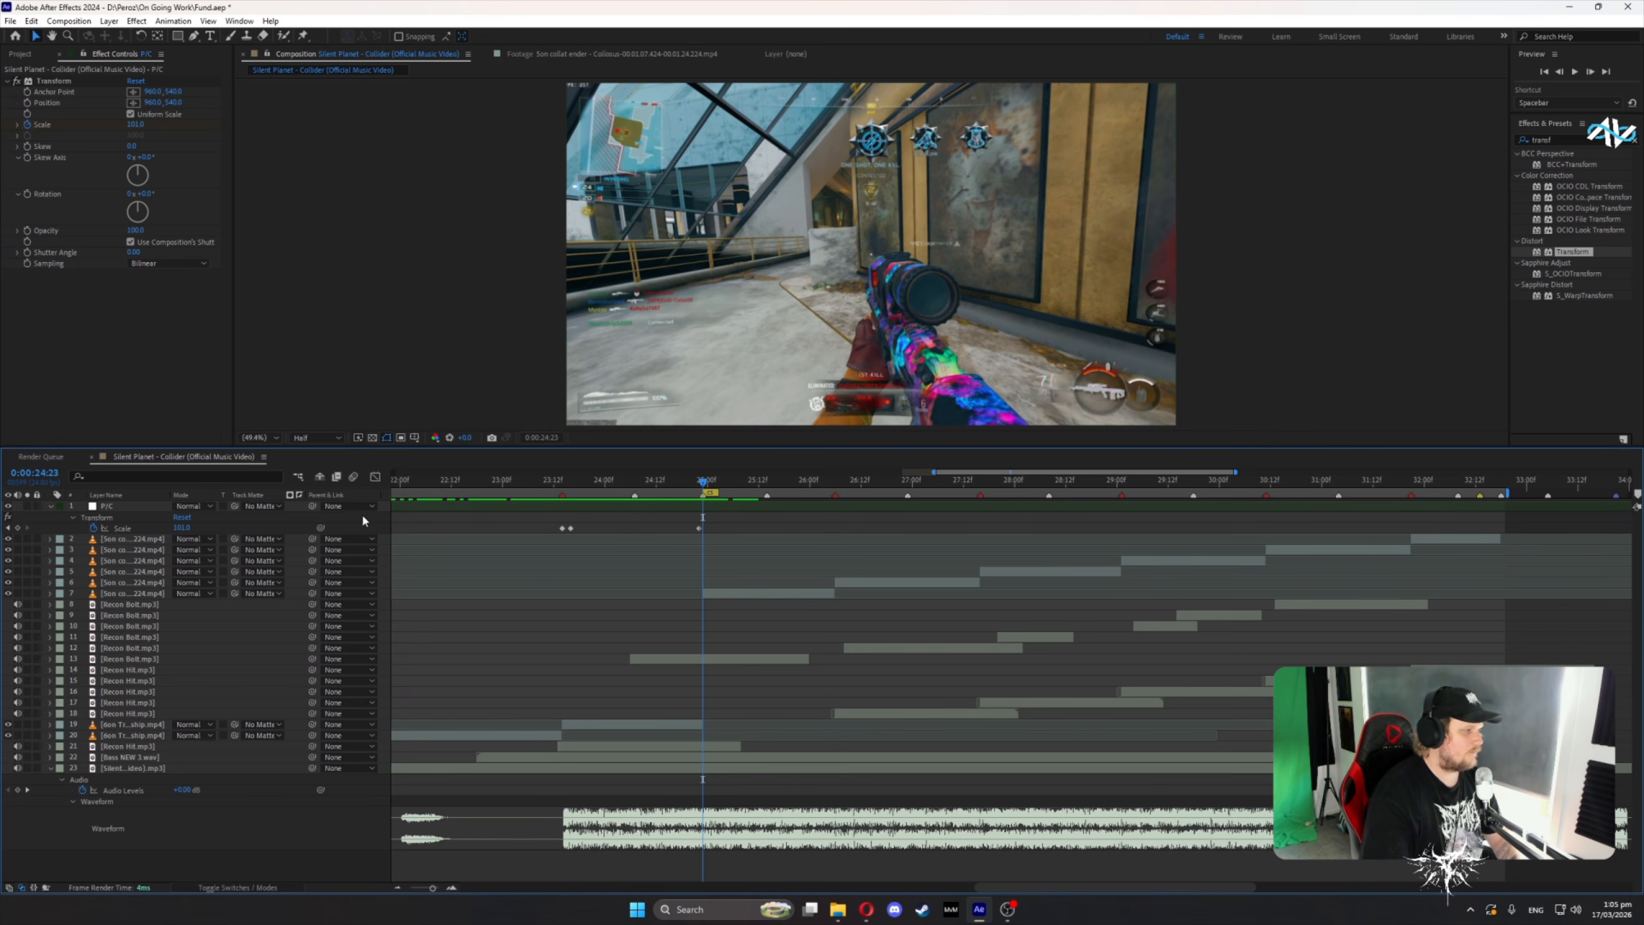
{"action": "key", "text": "Page_Up"}
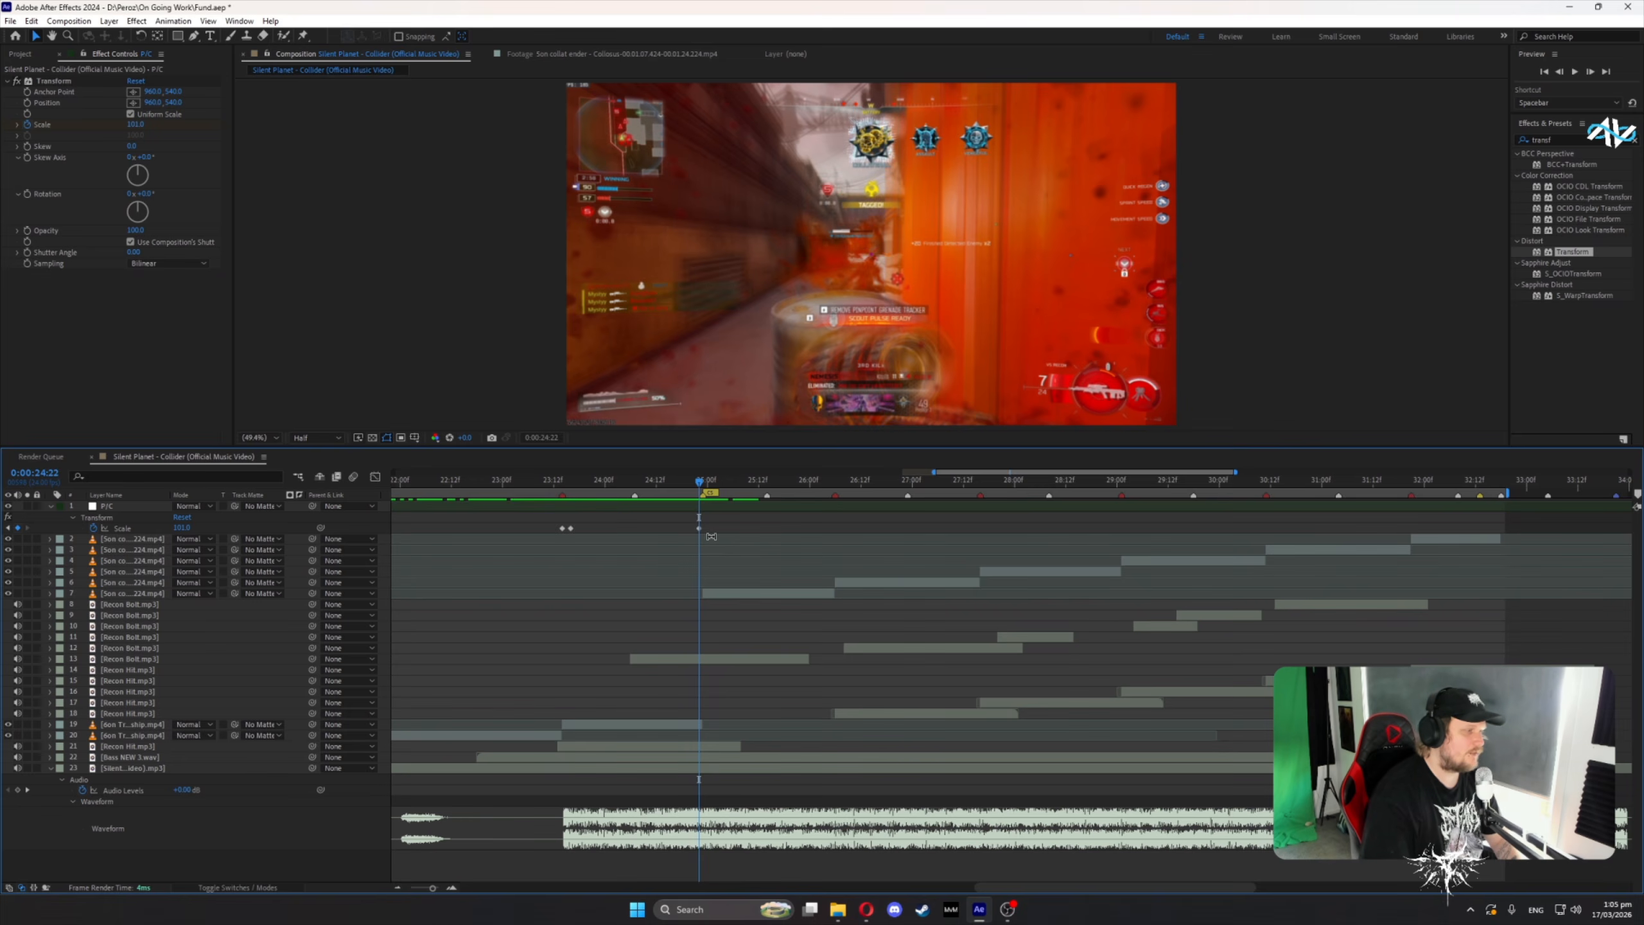
{"action": "key", "text": "Page_Down"}
{"action": "left_click", "coordinate": [182, 528]}
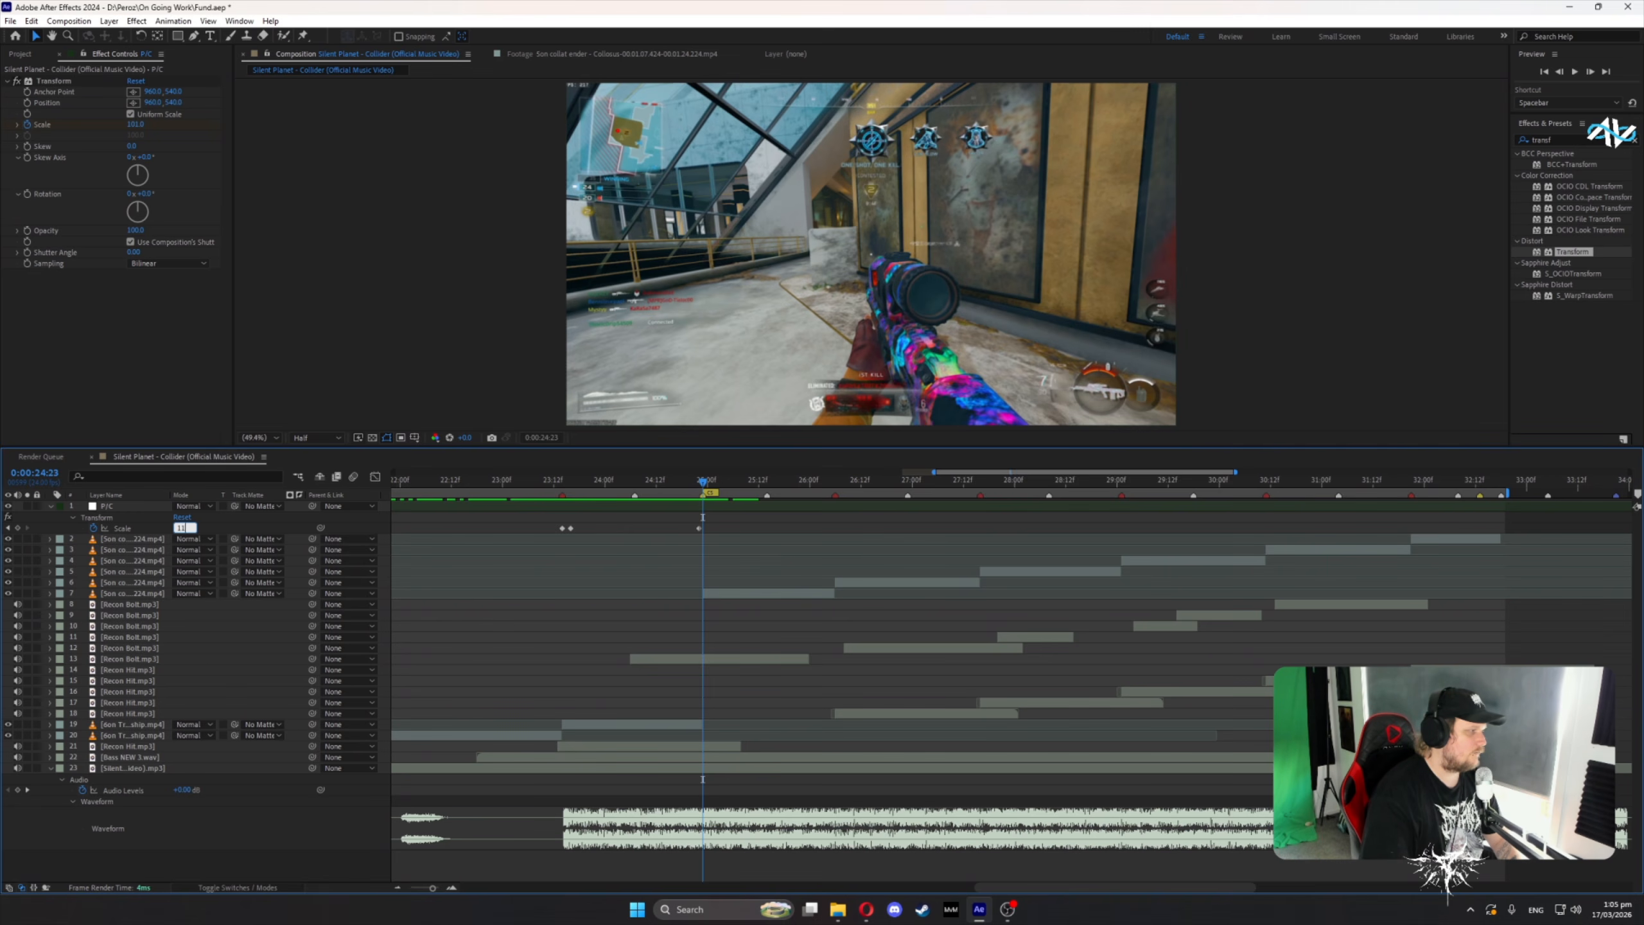
{"action": "type", "text": "110"}
{"action": "key", "text": "Return"}
- Keyframe a two-frame zoom punch on the P/C layer, with Scale 101 at 0:00:25:12 and 110 at 0:00:25:14
{"action": "left_click_drag", "start_coordinate": [704, 484], "coordinate": [766, 509]}
{"action": "left_click", "coordinate": [766, 510]}
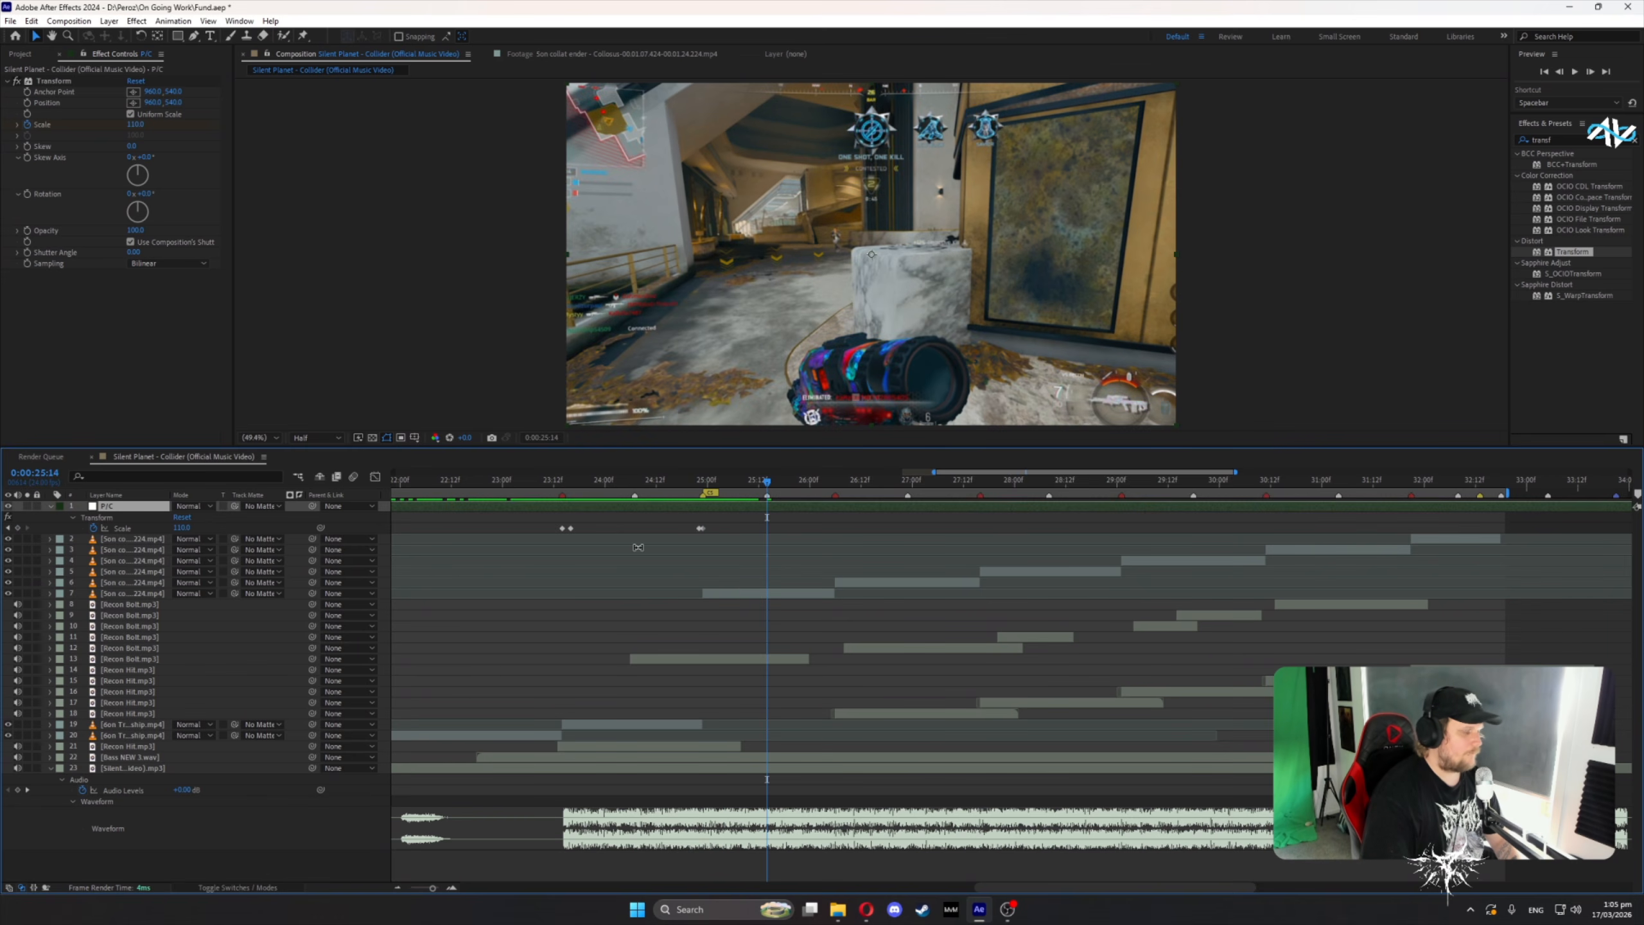
{"action": "key", "text": "Page_Up"}
{"action": "key", "text": "Page_Up"}
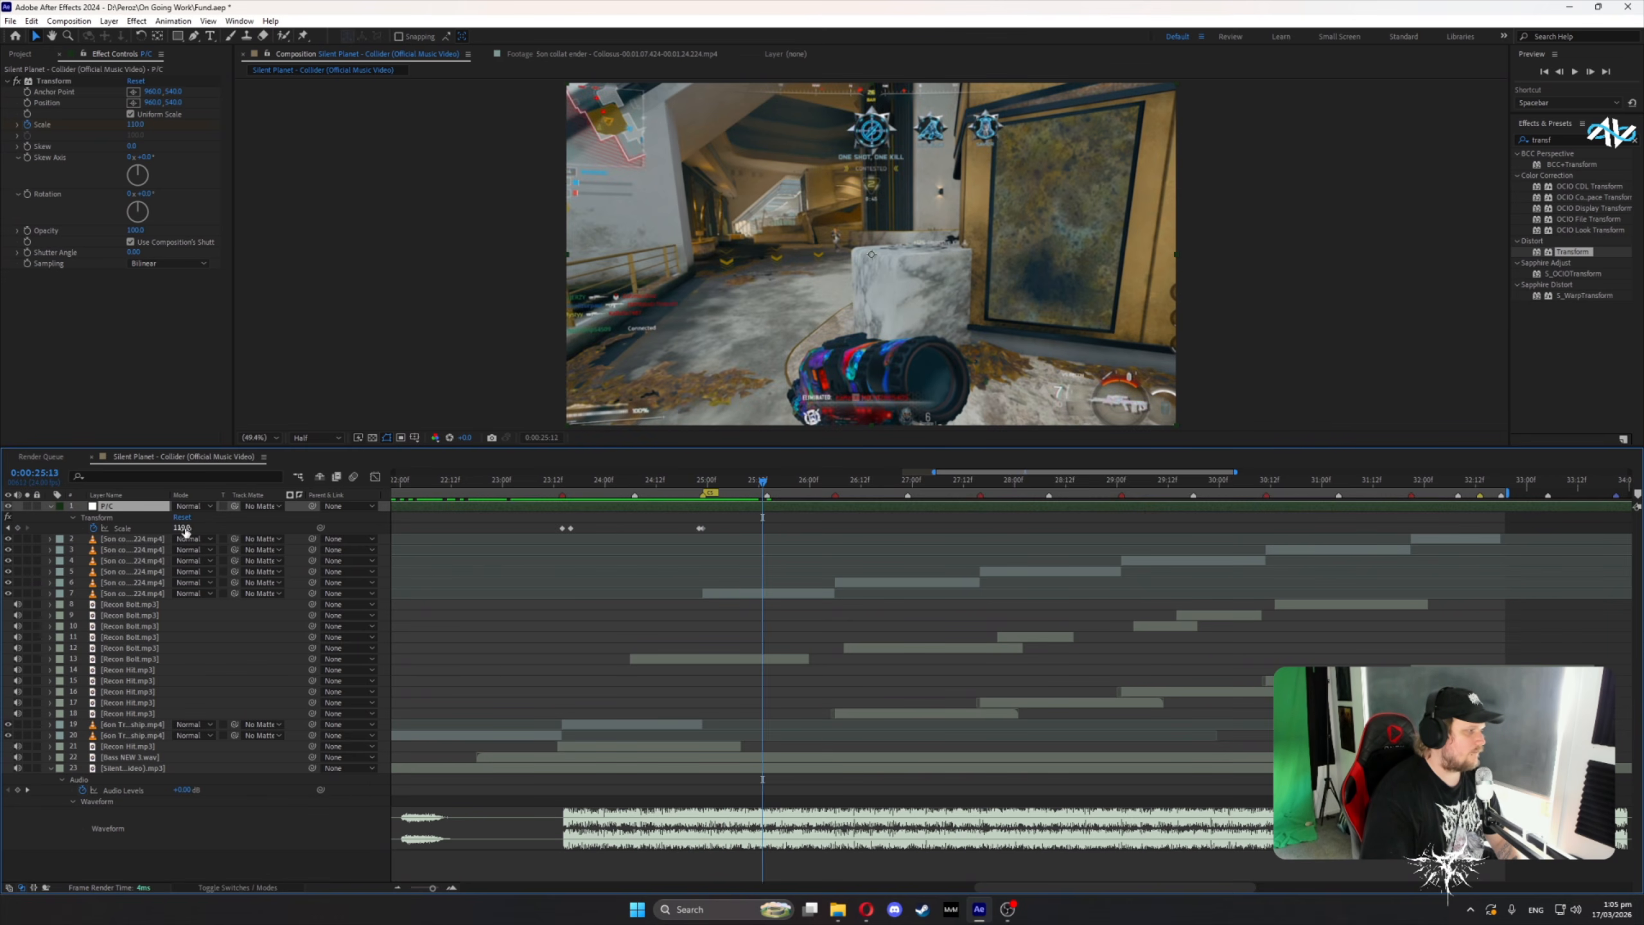
{"action": "left_click", "coordinate": [183, 529]}
{"action": "type", "text": "101"}
{"action": "left_click", "coordinate": [200, 530]}
{"action": "key", "text": "Page_Down"}
{"action": "key", "text": "Page_Down"}
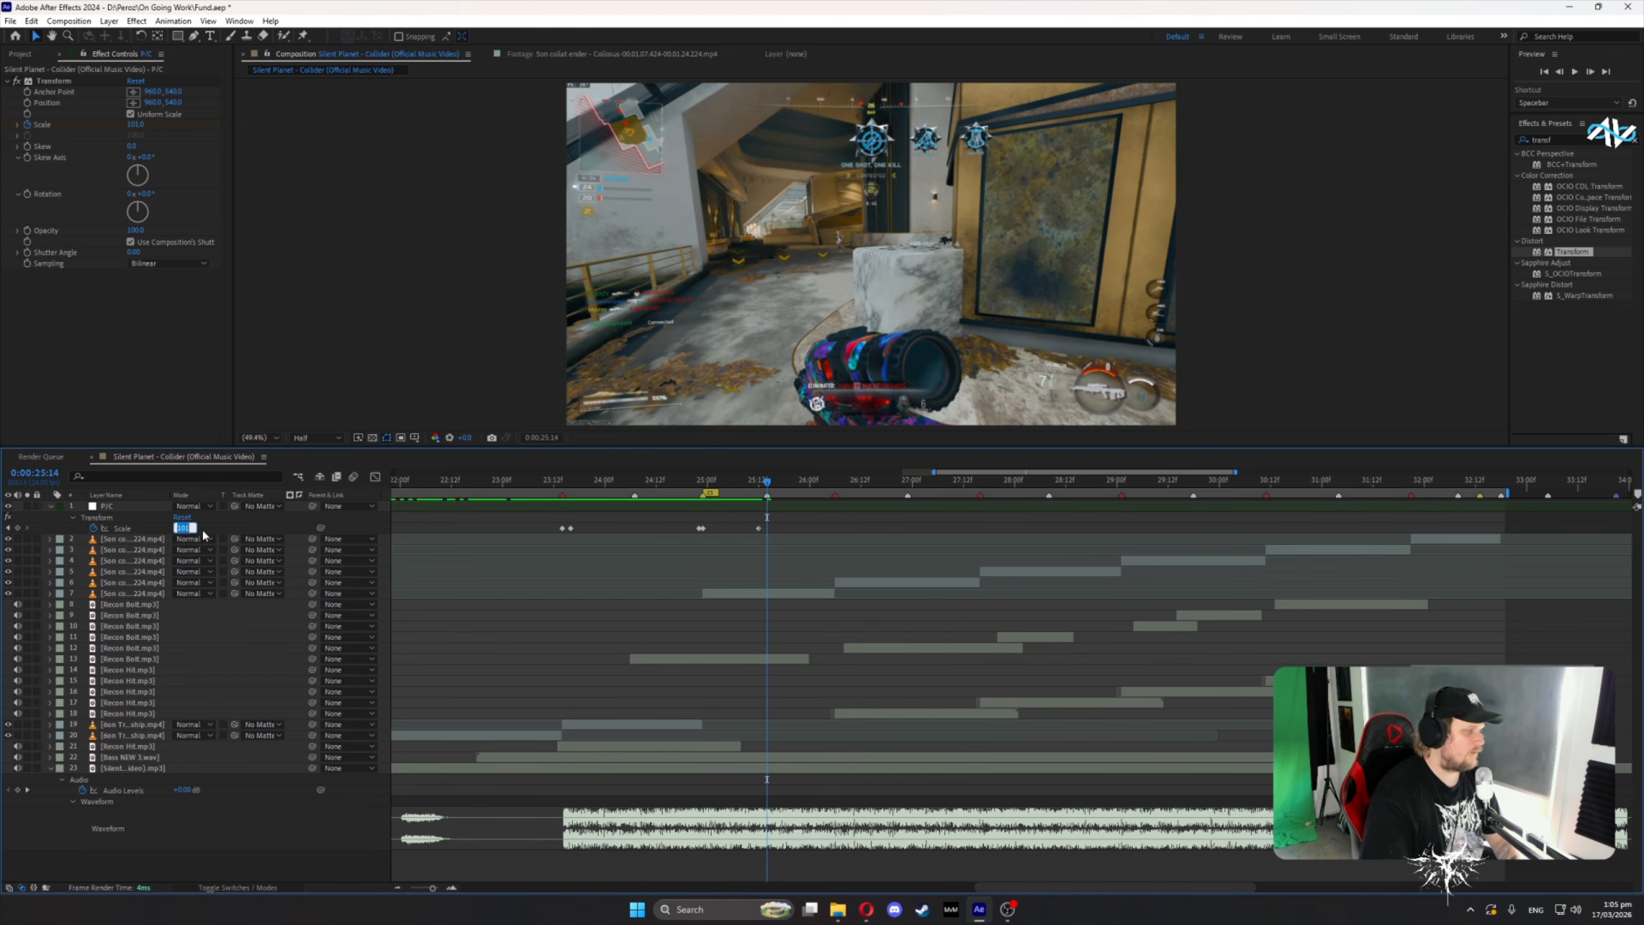
{"action": "left_click", "coordinate": [730, 484]}
- Add a P/C Scale keyframe of 110 at 0:00:26:06 and set Scale to 101 two frames earlier
{"action": "left_click_drag", "start_coordinate": [731, 485], "coordinate": [834, 514]}
{"action": "left_click", "coordinate": [761, 530]}
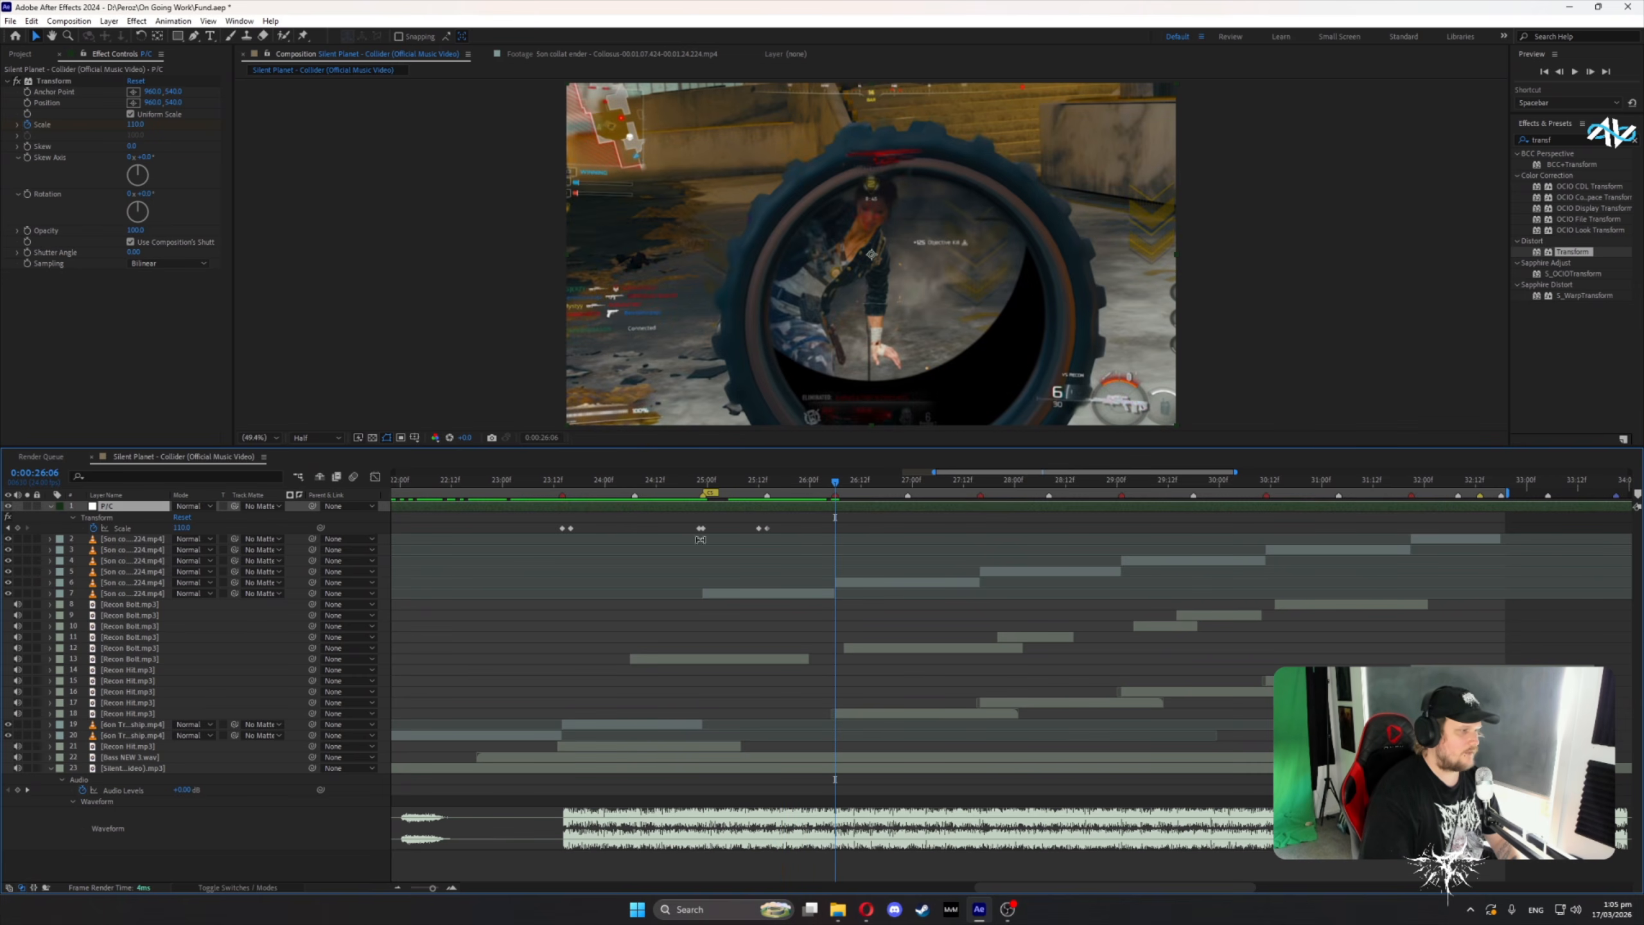
{"action": "left_click", "coordinate": [17, 528]}
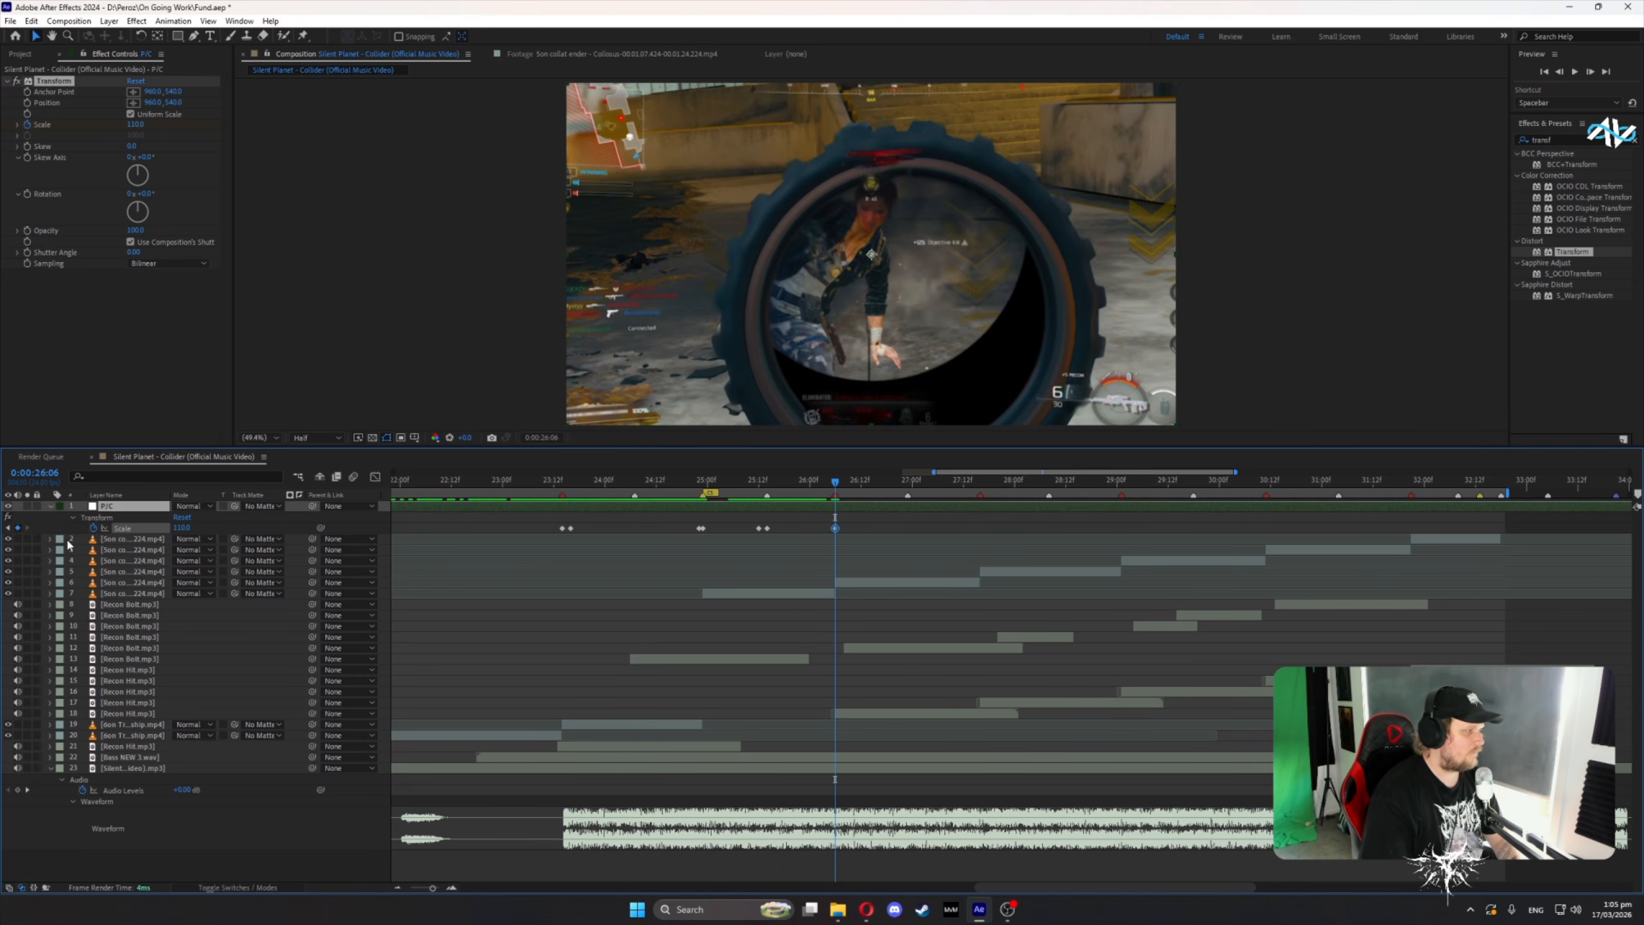
{"action": "key", "text": "Page_Up"}
{"action": "key", "text": "Page_Up"}
{"action": "left_click", "coordinate": [181, 528]}
{"action": "type", "text": "101"}
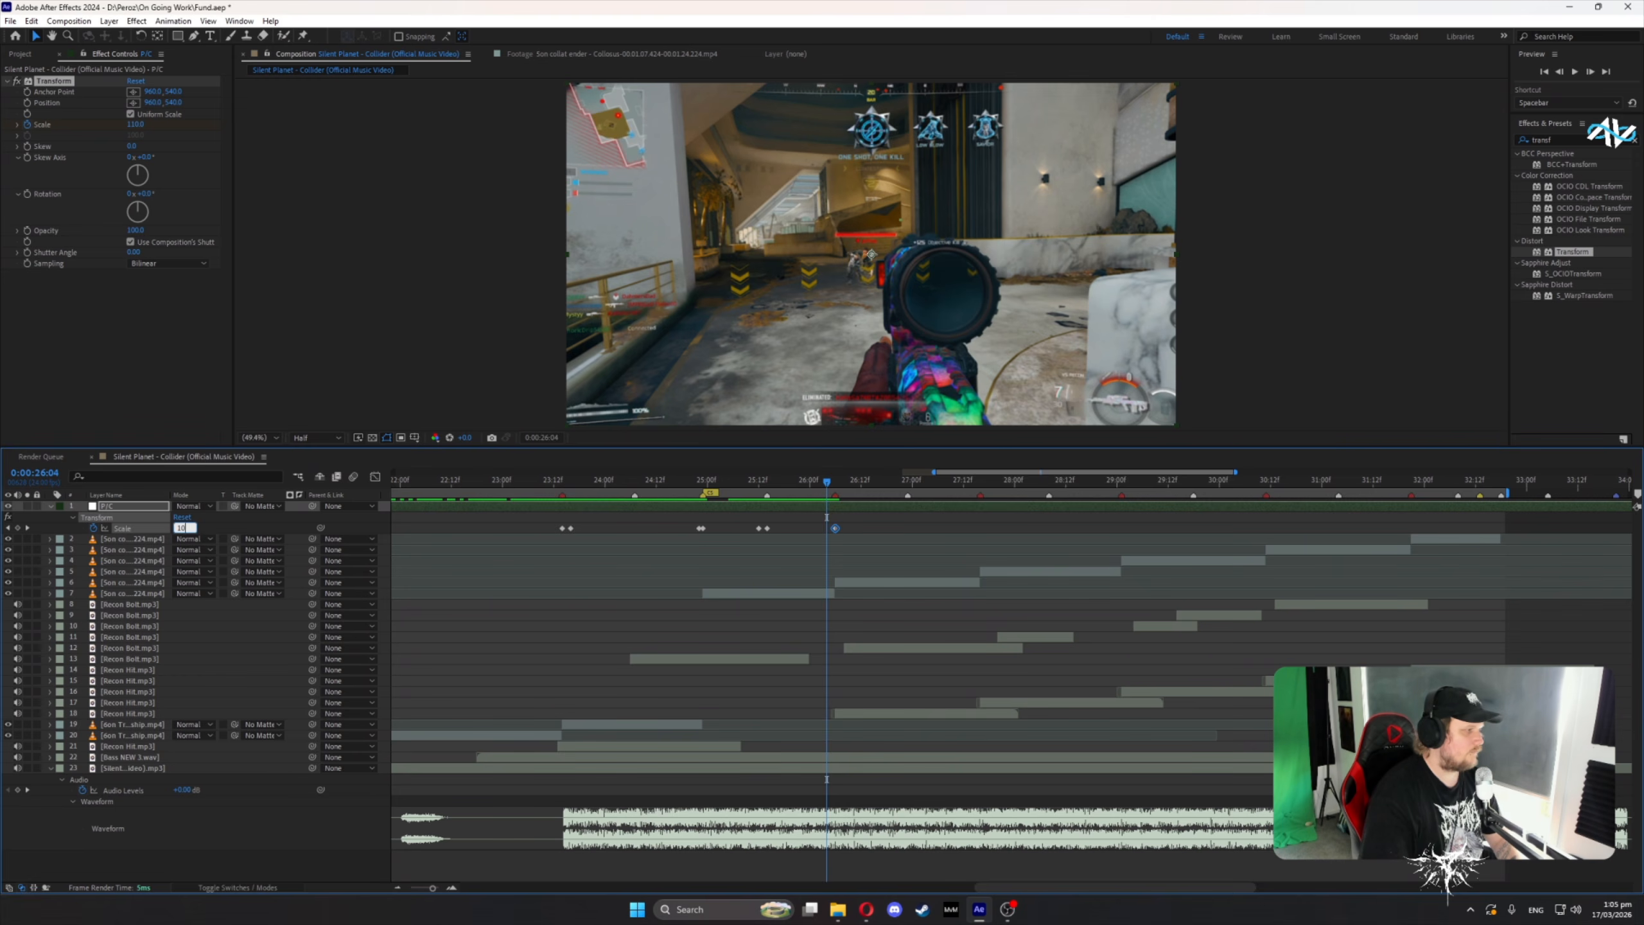
{"action": "left_click", "coordinate": [229, 530]}
- Add a P/C Scale keyframe of 110 at 0:00:26:23 and set Scale to 101 at 0:00:26:21
{"action": "left_click_drag", "start_coordinate": [829, 480], "coordinate": [908, 490]}
{"action": "left_click", "coordinate": [672, 508]}
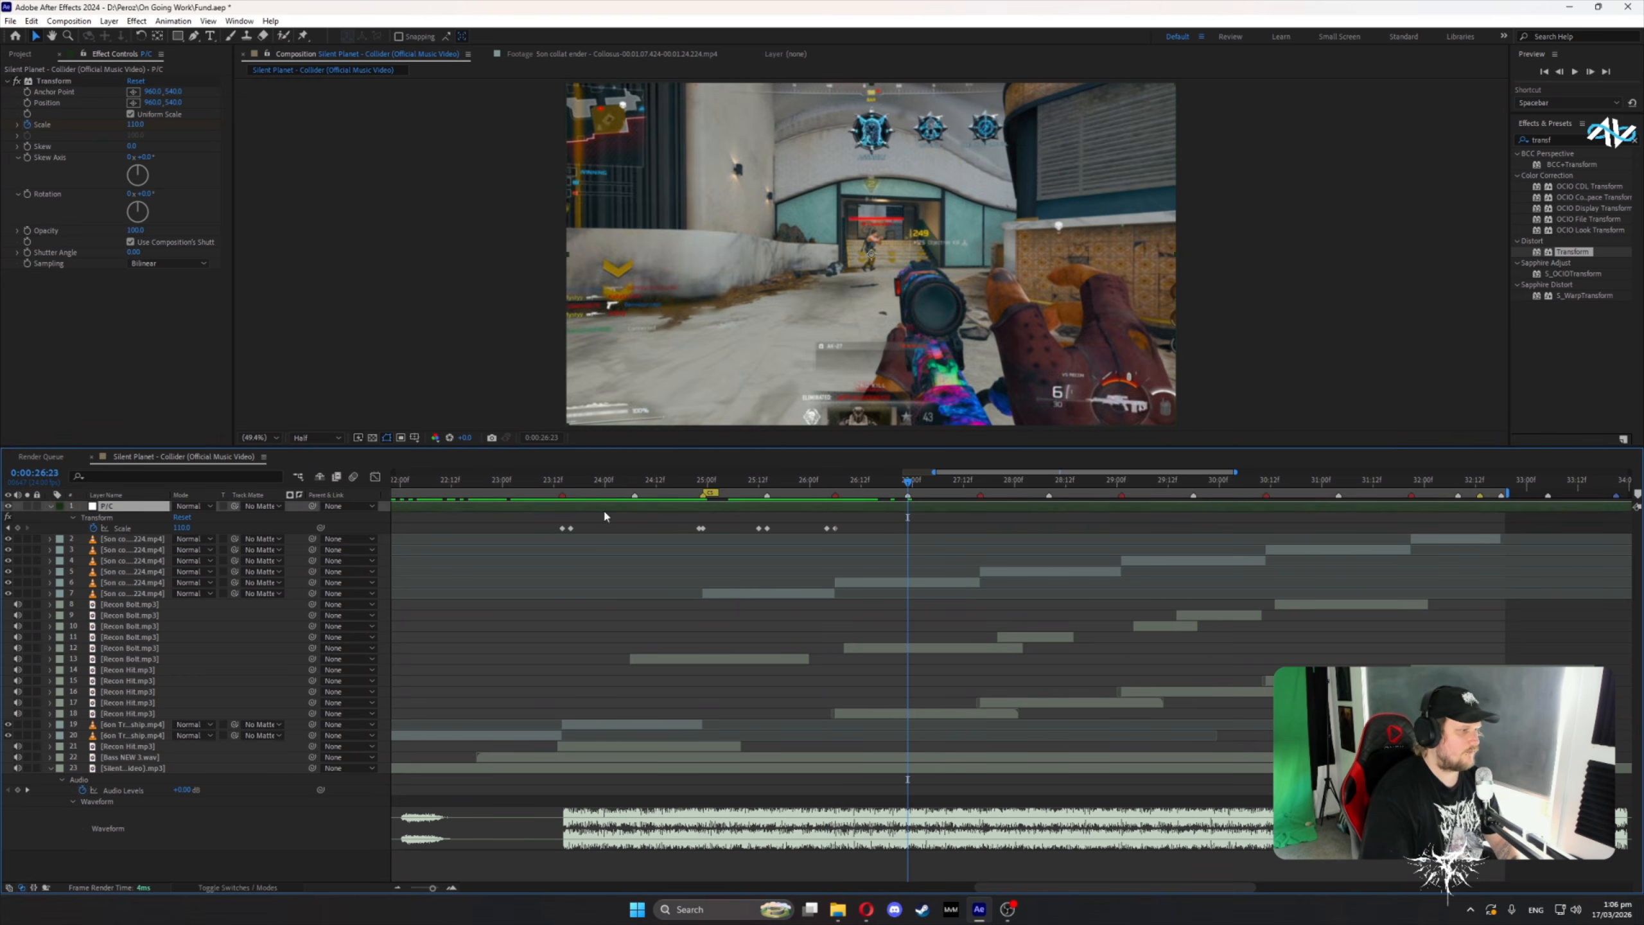
{"action": "left_click", "coordinate": [18, 529]}
{"action": "key", "text": "Page_Up"}
{"action": "key", "text": "Page_Up"}
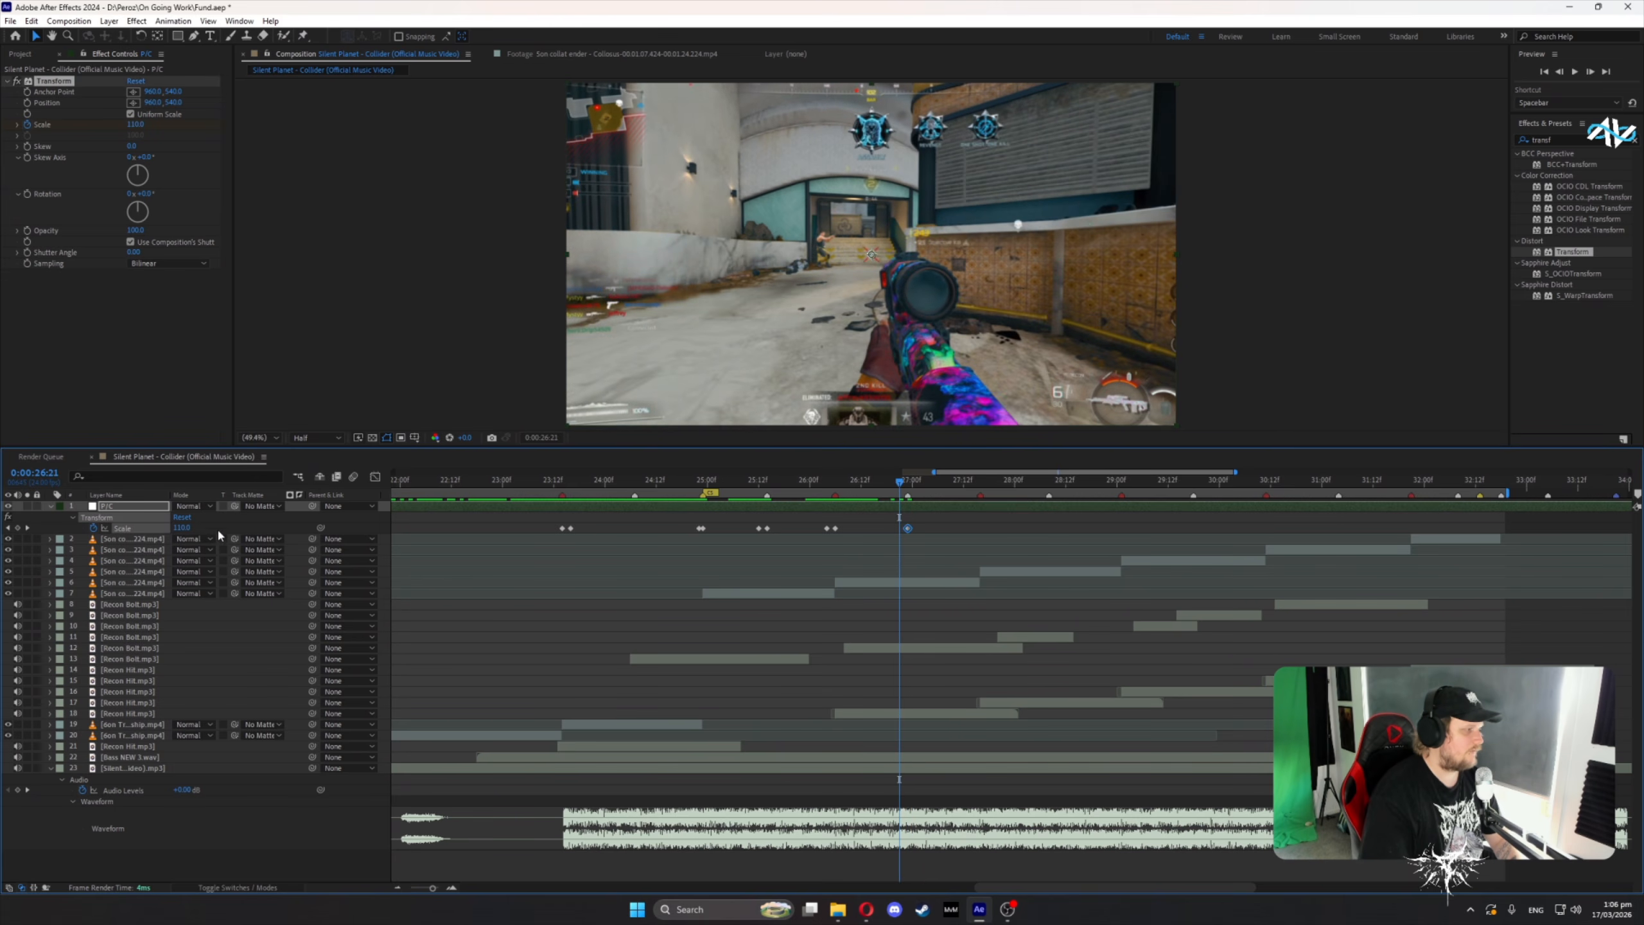
{"action": "key", "text": "1"}
{"action": "key", "text": "0"}
{"action": "left_click", "coordinate": [189, 528]}
{"action": "type", "text": "101"}
{"action": "key", "text": "Return"}
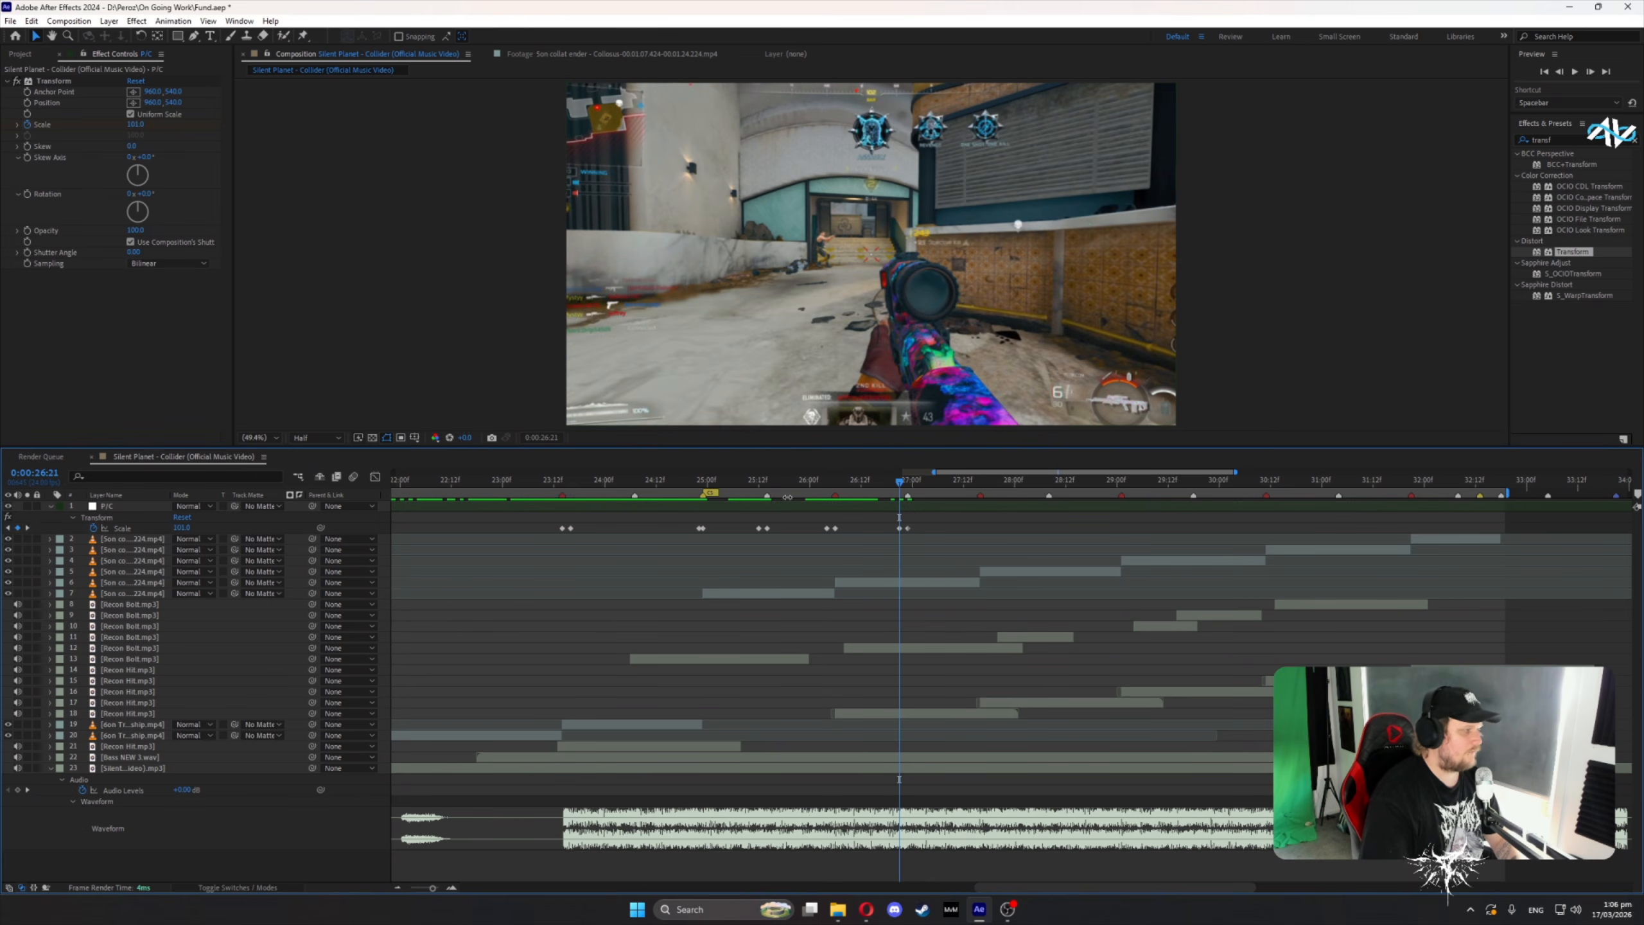
- Add a P/C Scale keyframe of 110 at the clip cut, 0:00:27:16, and set Scale to 101 two frames earlier
{"action": "left_click_drag", "start_coordinate": [899, 488], "coordinate": [979, 522]}
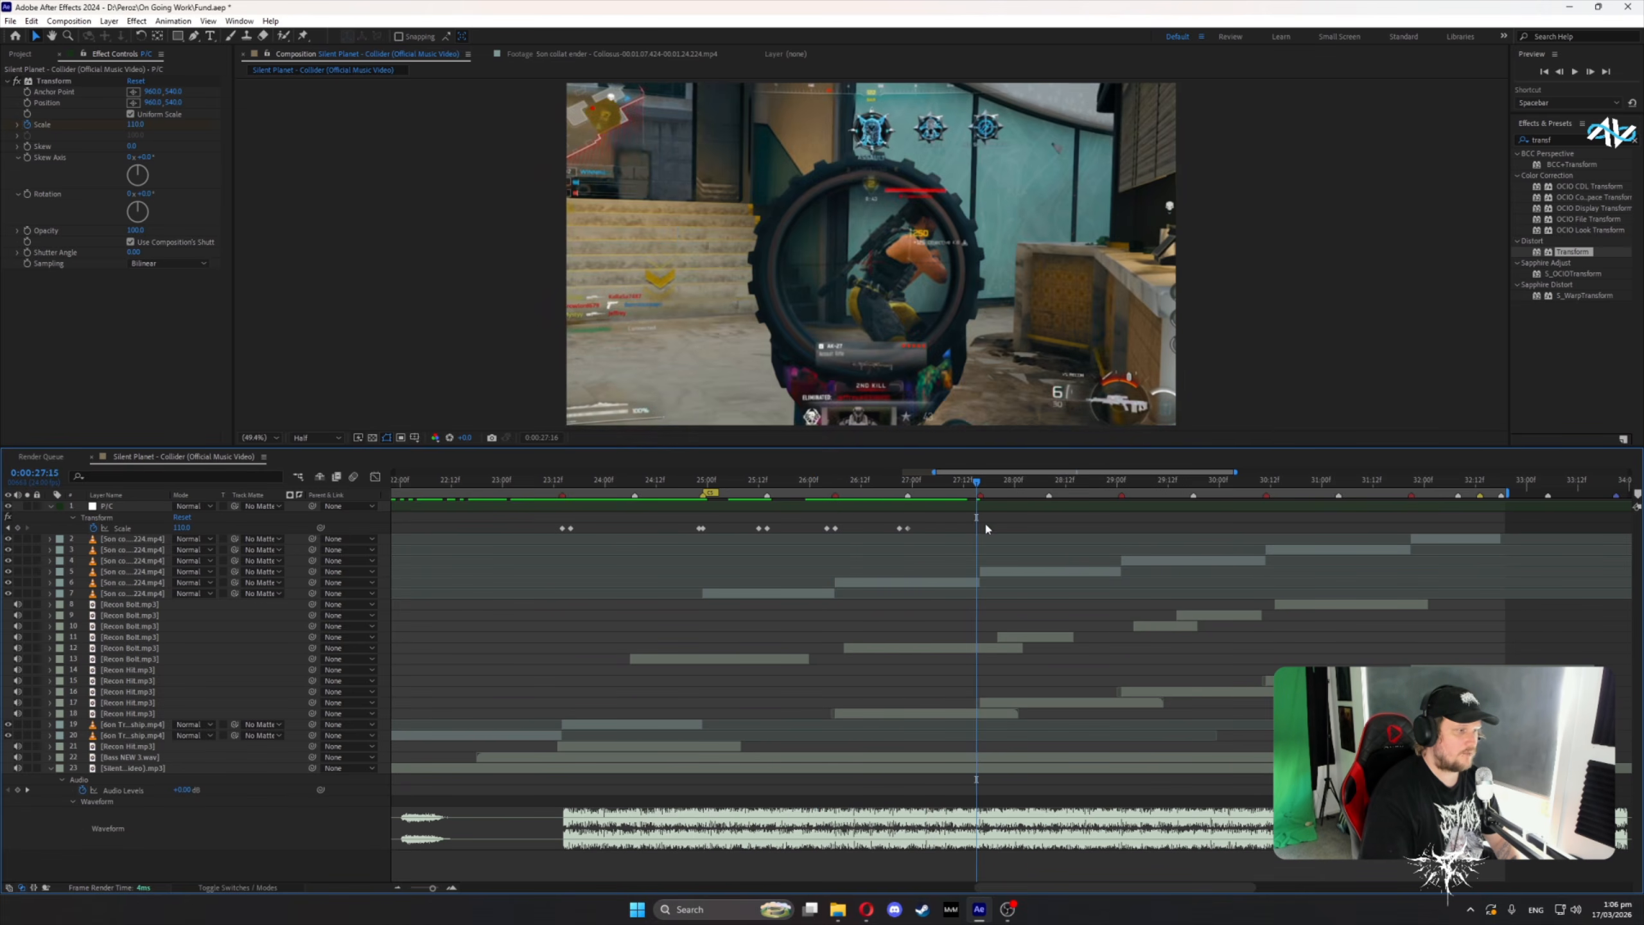
{"action": "left_click", "coordinate": [17, 528]}
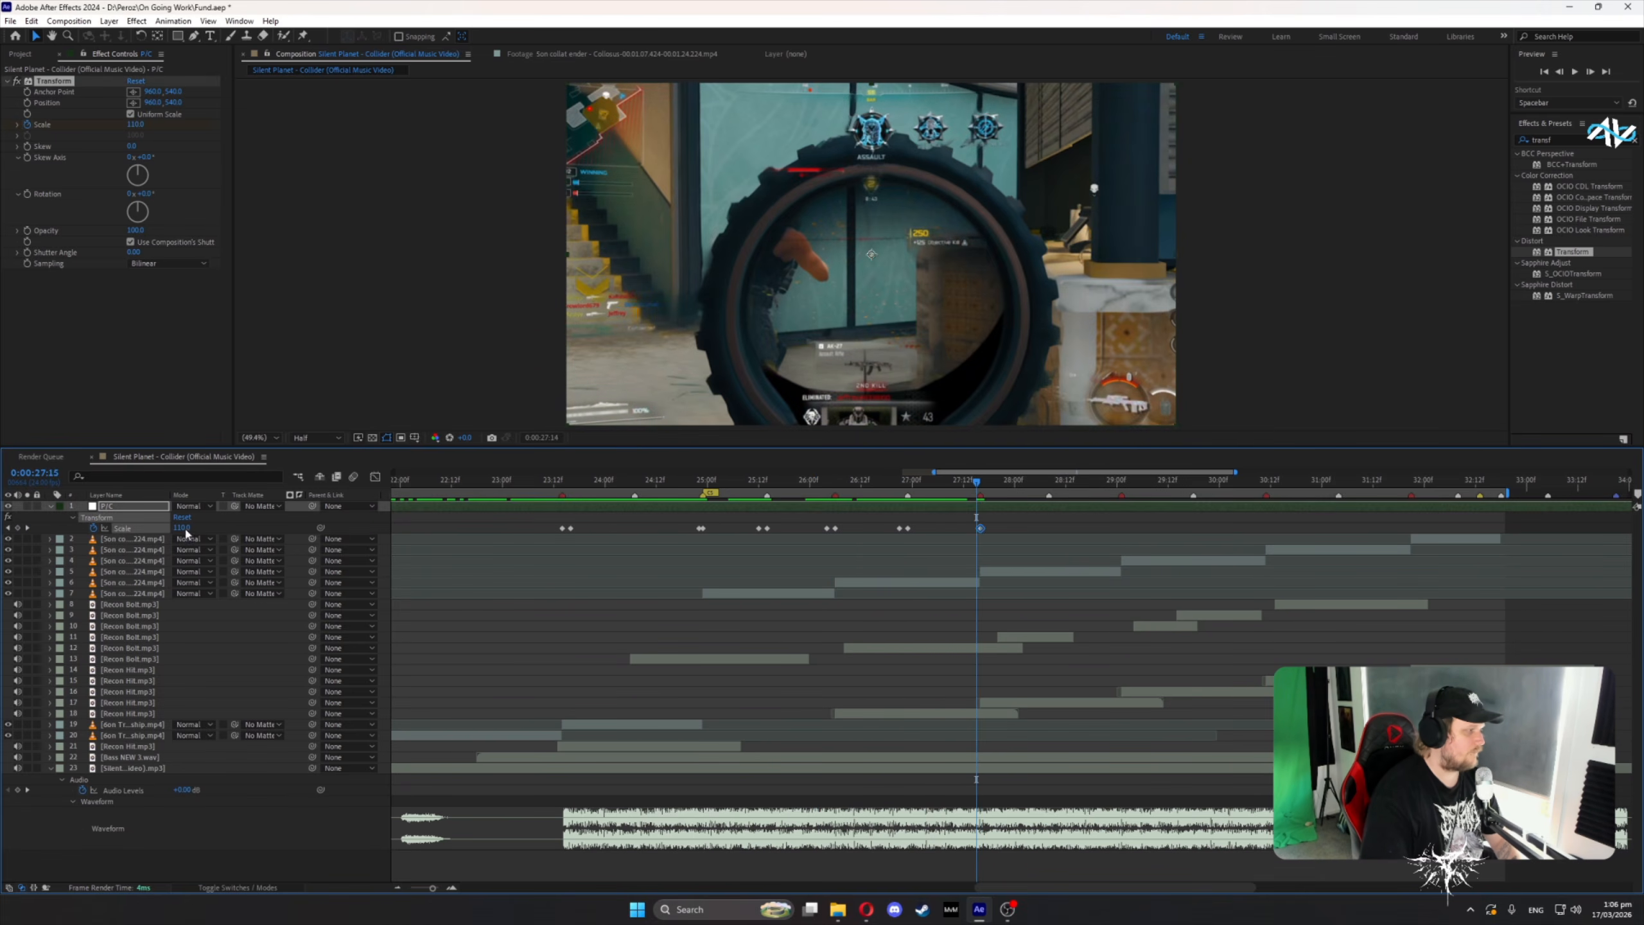
{"action": "key", "text": "Page_Up"}
{"action": "left_click", "coordinate": [183, 528]}
{"action": "type", "text": "101"}
{"action": "key", "text": "Return"}
- Add a P/C Scale keyframe of 110 at 0:00:28:08 and set Scale to 101 at 0:00:28:06
{"action": "left_click_drag", "start_coordinate": [947, 484], "coordinate": [1051, 504]}
{"action": "left_click", "coordinate": [17, 528]}
{"action": "key", "text": "Page_Up"}
{"action": "key", "text": "Page_Up"}
{"action": "left_click", "coordinate": [183, 528]}
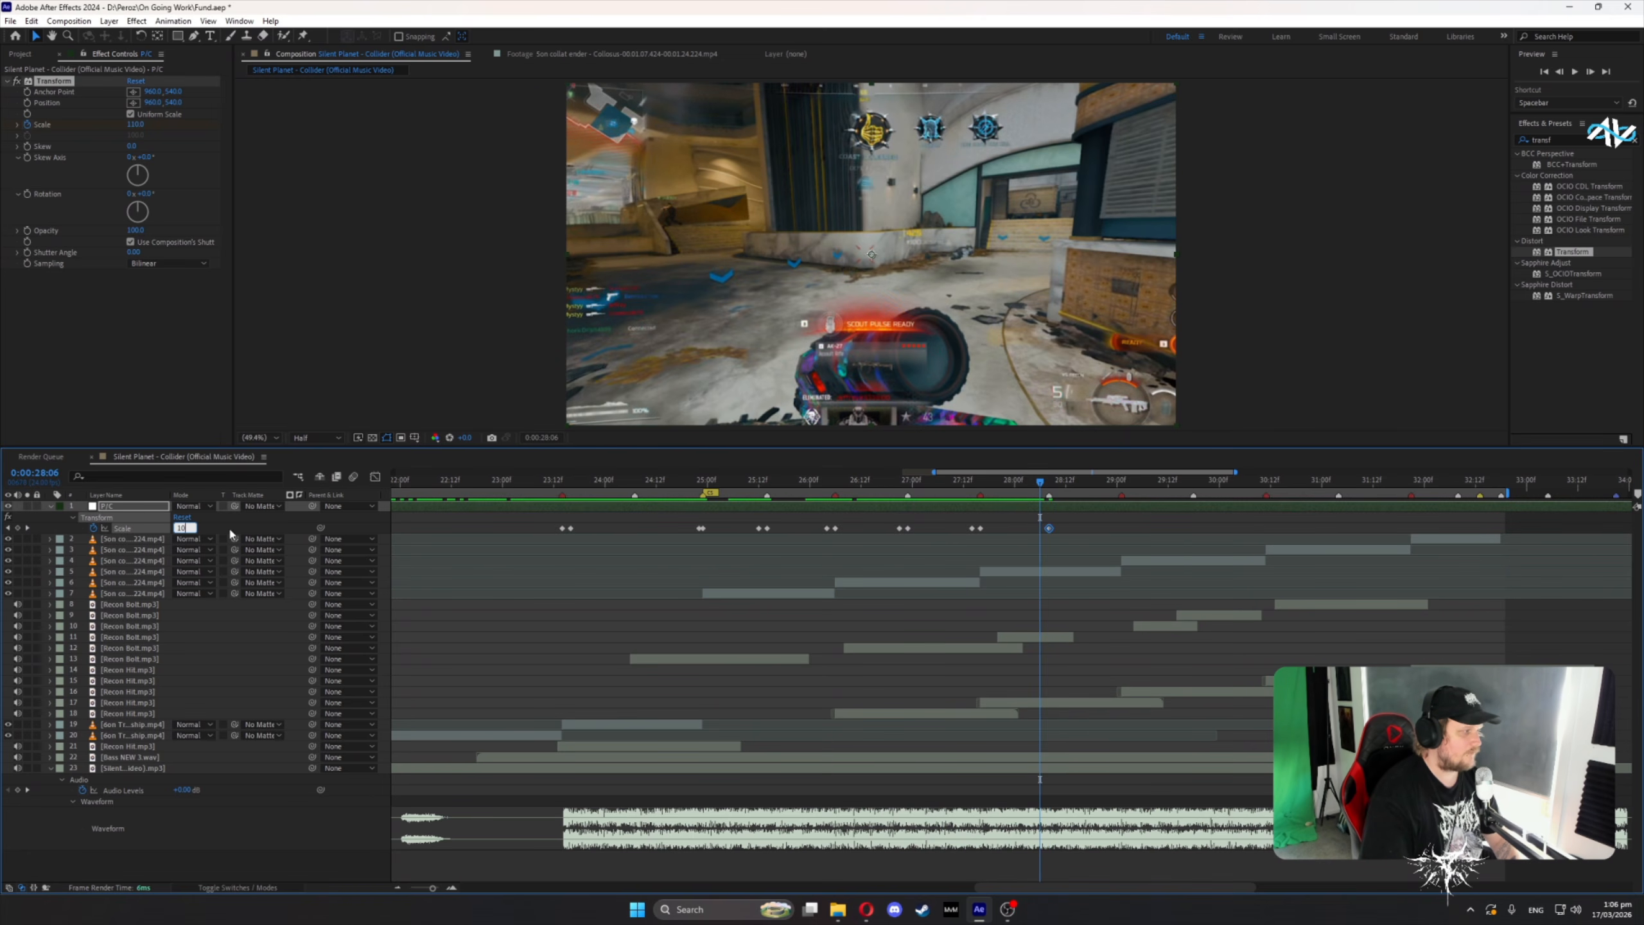
{"action": "type", "text": "101"}
{"action": "key", "text": "Return"}
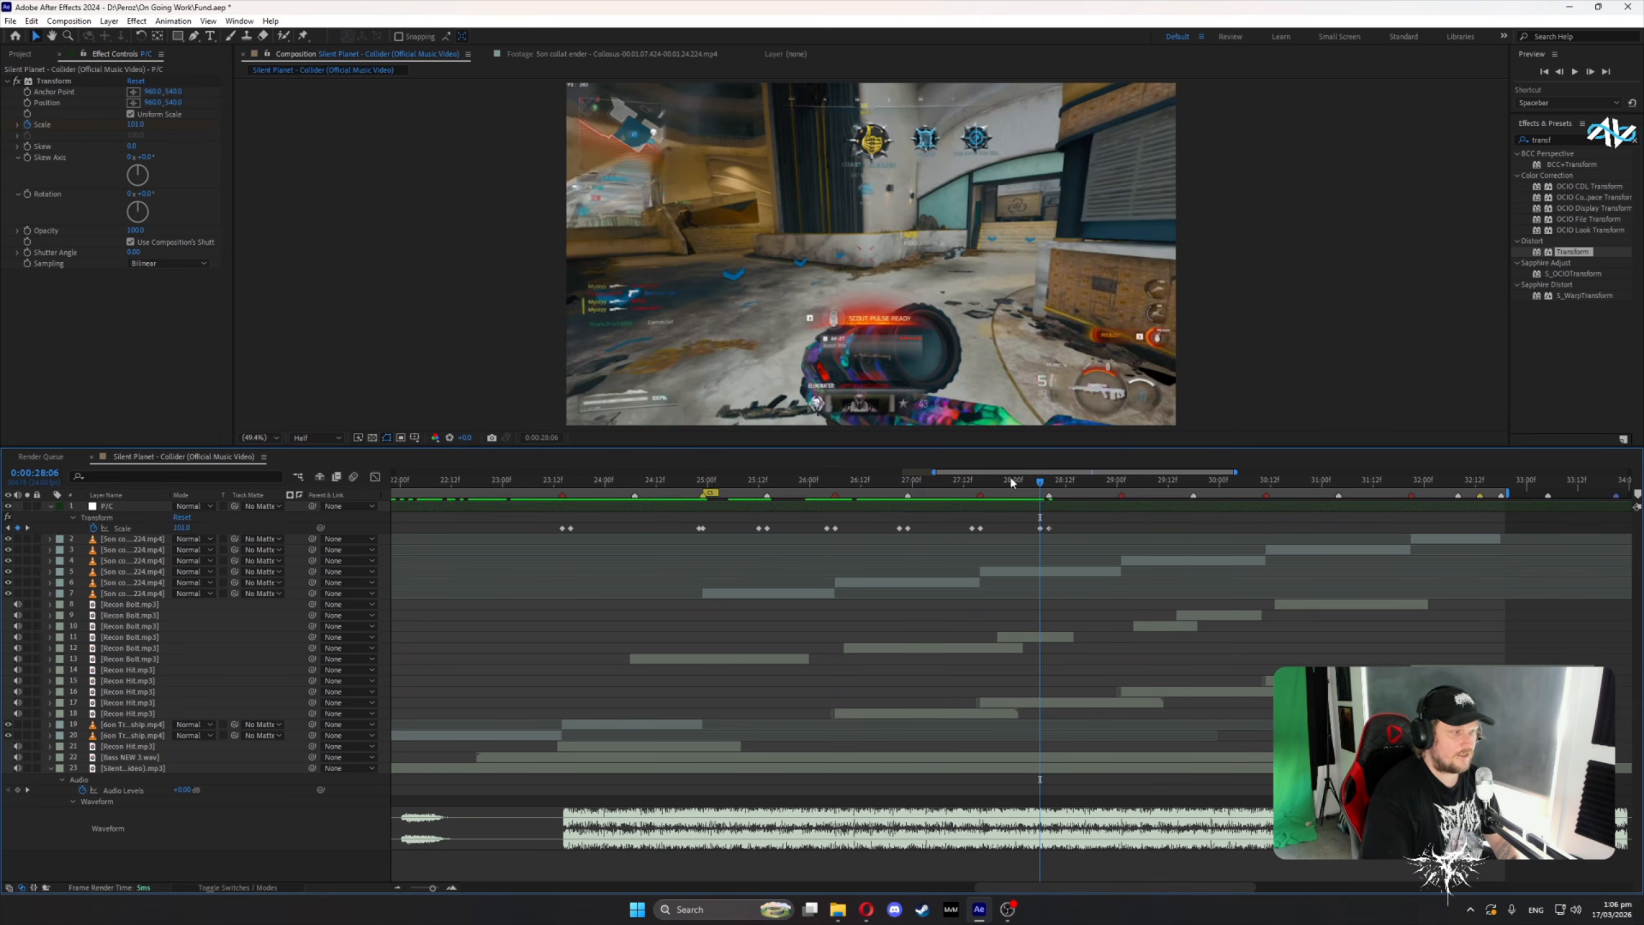
- Add a P/C Scale keyframe of 110 at the 0:00:29:01 clip cut and set Scale to 101 two frames earlier
{"action": "left_click_drag", "start_coordinate": [1023, 486], "coordinate": [1080, 497]}
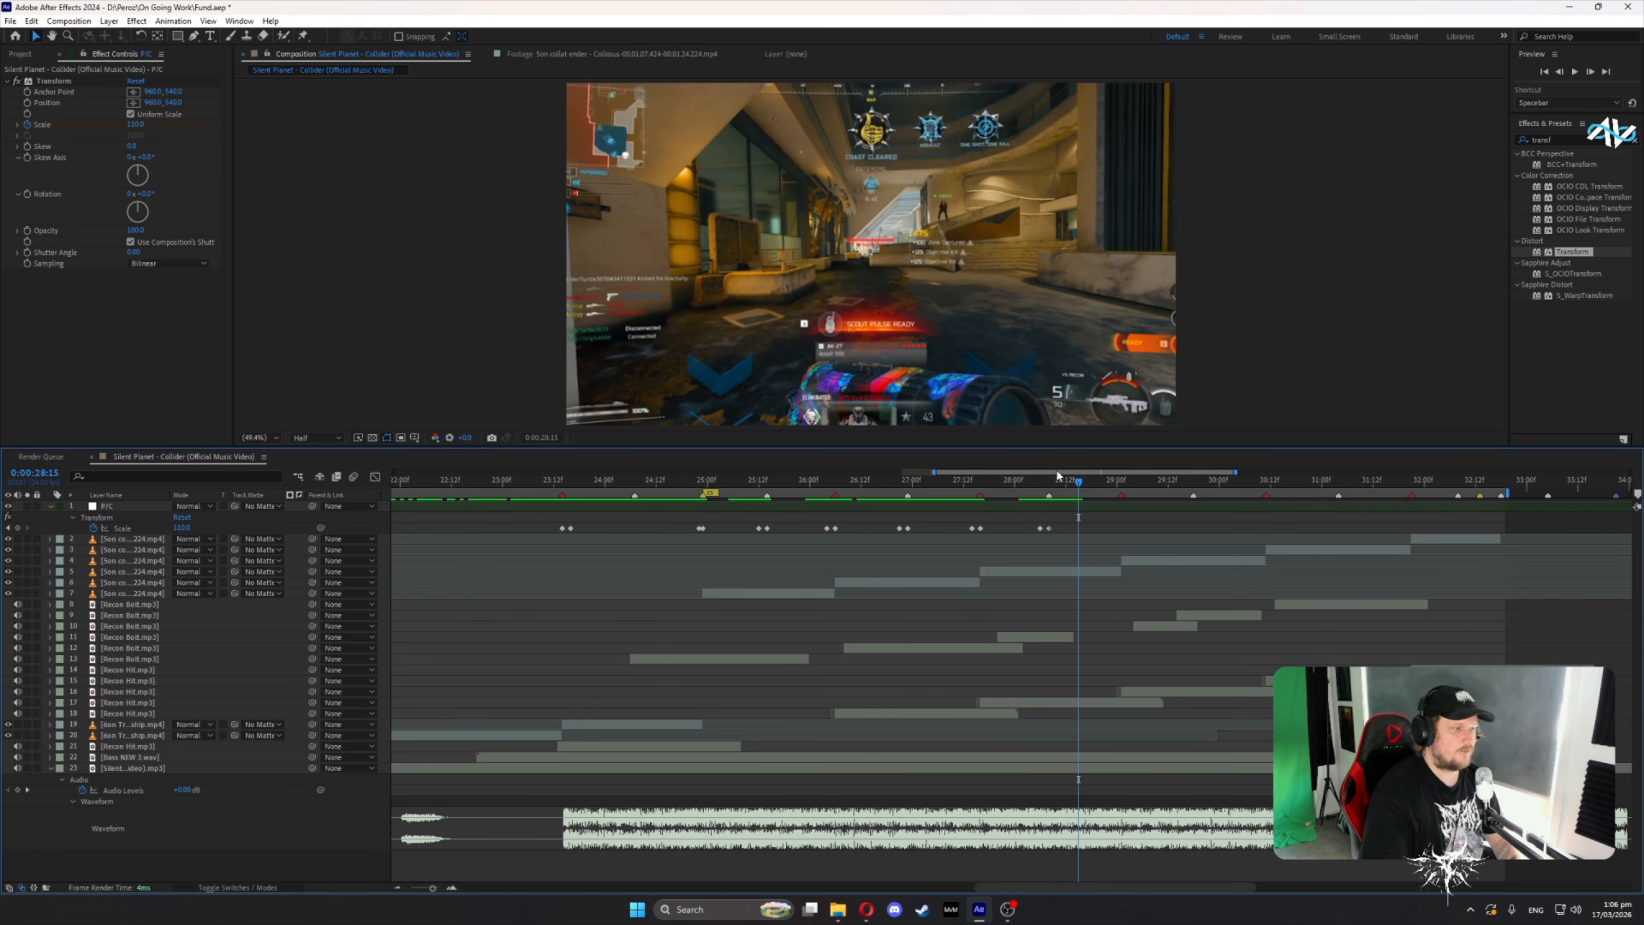
{"action": "left_click_drag", "start_coordinate": [1091, 474], "coordinate": [1114, 475]}
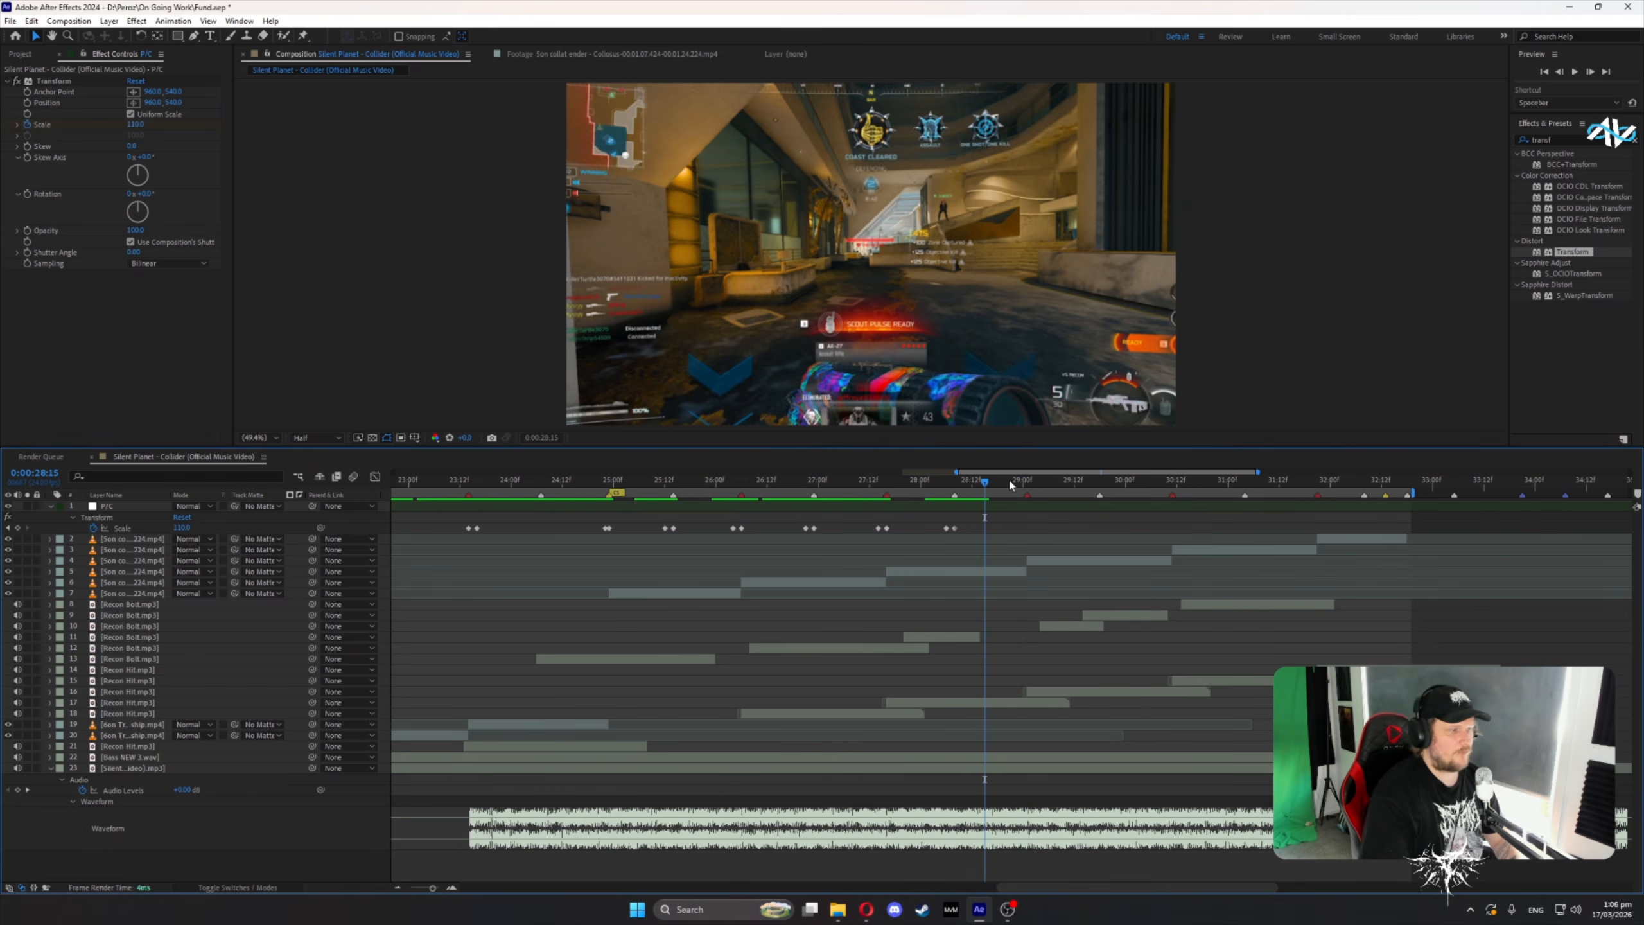
{"action": "left_click", "coordinate": [1029, 480]}
{"action": "left_click", "coordinate": [1029, 509]}
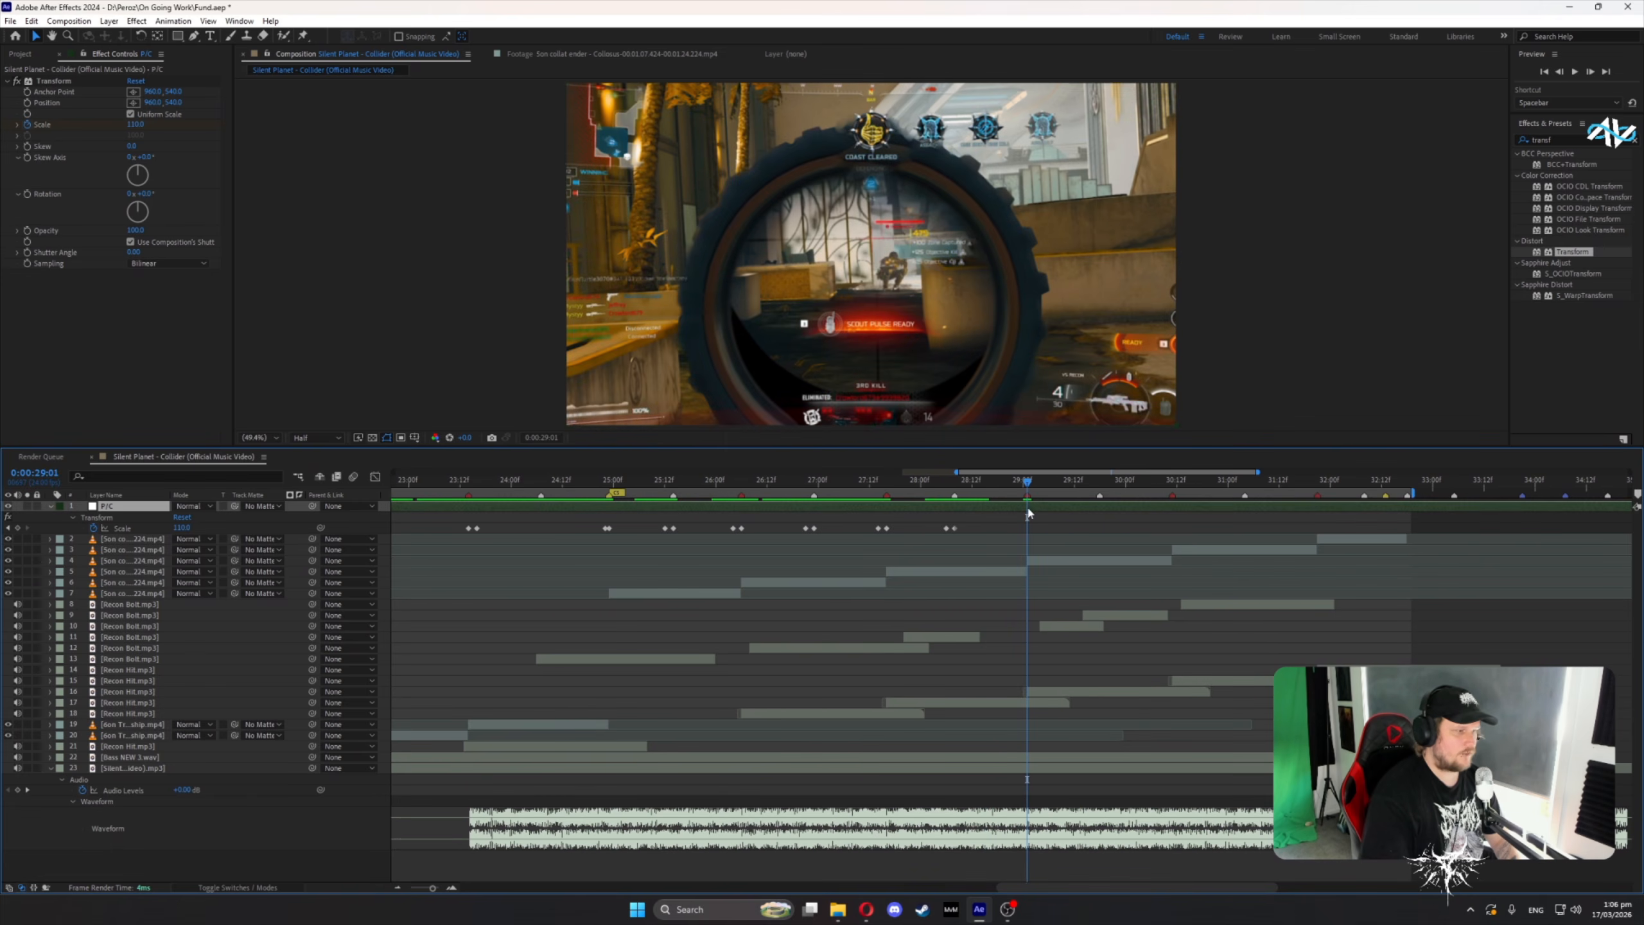
{"action": "left_click", "coordinate": [18, 528]}
{"action": "key", "text": "Page_Up"}
{"action": "key", "text": "Page_Up"}
{"action": "left_click", "coordinate": [183, 528]}
{"action": "type", "text": "101"}
{"action": "key", "text": "Return"}
- Add a P/C Scale keyframe of 110 at 0:00:29:18 and set Scale to 101 at 0:00:29:16
{"action": "left_click", "coordinate": [629, 493]}
{"action": "left_click_drag", "start_coordinate": [938, 483], "coordinate": [1097, 510]}
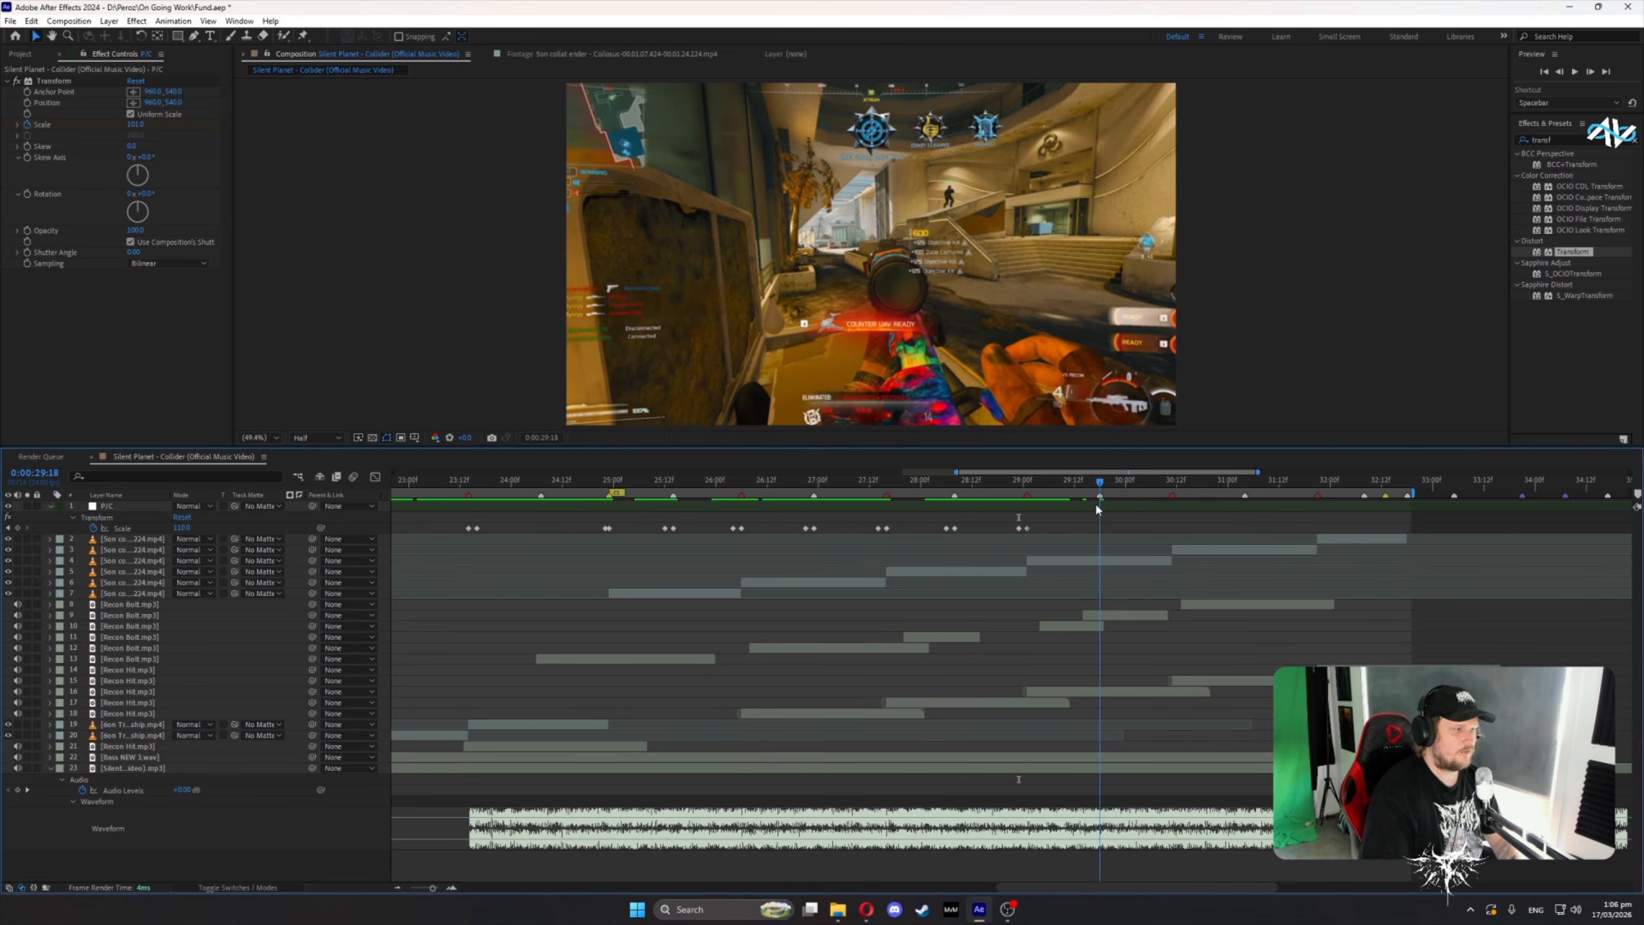
{"action": "left_click", "coordinate": [1098, 510]}
{"action": "left_click", "coordinate": [18, 528]}
{"action": "key", "text": "Page_Up"}
{"action": "key", "text": "Page_Up"}
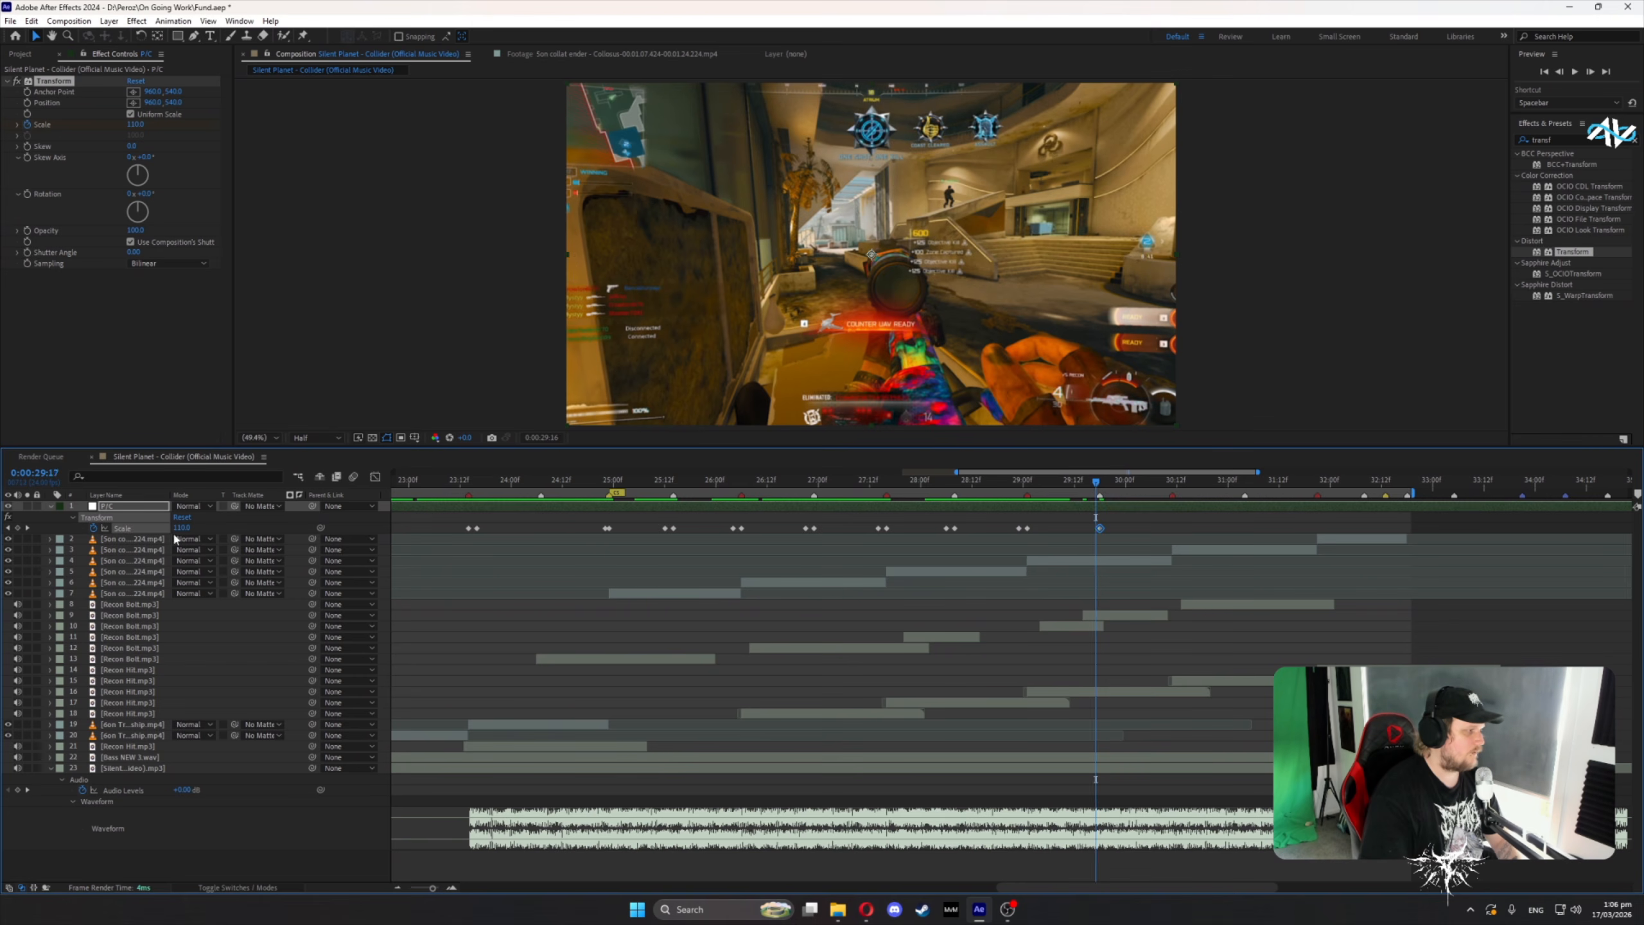
{"action": "left_click", "coordinate": [182, 528]}
{"action": "type", "text": "101"}
{"action": "left_click", "coordinate": [228, 533]}
- Add a P/C Scale keyframe of 110 at the 0:00:30:11 clip cut and set Scale to 101 at 0:00:30:09
{"action": "left_click_drag", "start_coordinate": [923, 482], "coordinate": [1172, 506]}
{"action": "left_click", "coordinate": [17, 529]}
{"action": "key", "text": "Page_Up"}
{"action": "key", "text": "Page_Up"}
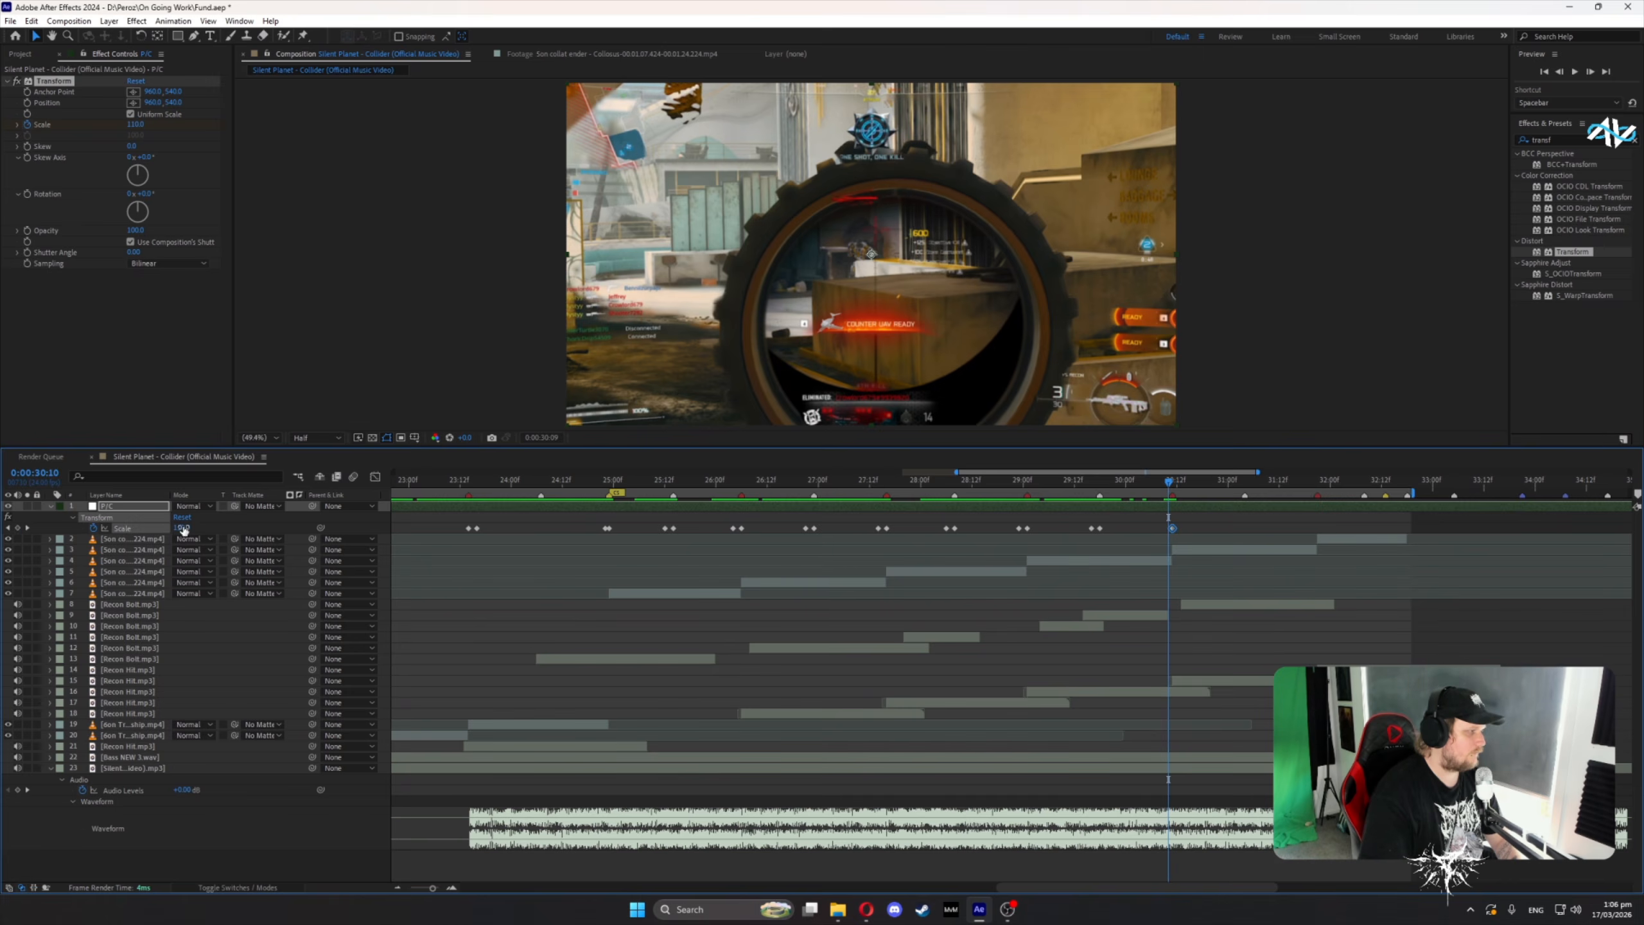
{"action": "left_click", "coordinate": [181, 528]}
{"action": "type", "text": "101"}
{"action": "left_click", "coordinate": [230, 529]}
- Set the P/C layer's Transform Scale to 101 at the beat marker, 0:00:31:04
{"action": "left_click_drag", "start_coordinate": [1175, 484], "coordinate": [1235, 493]}
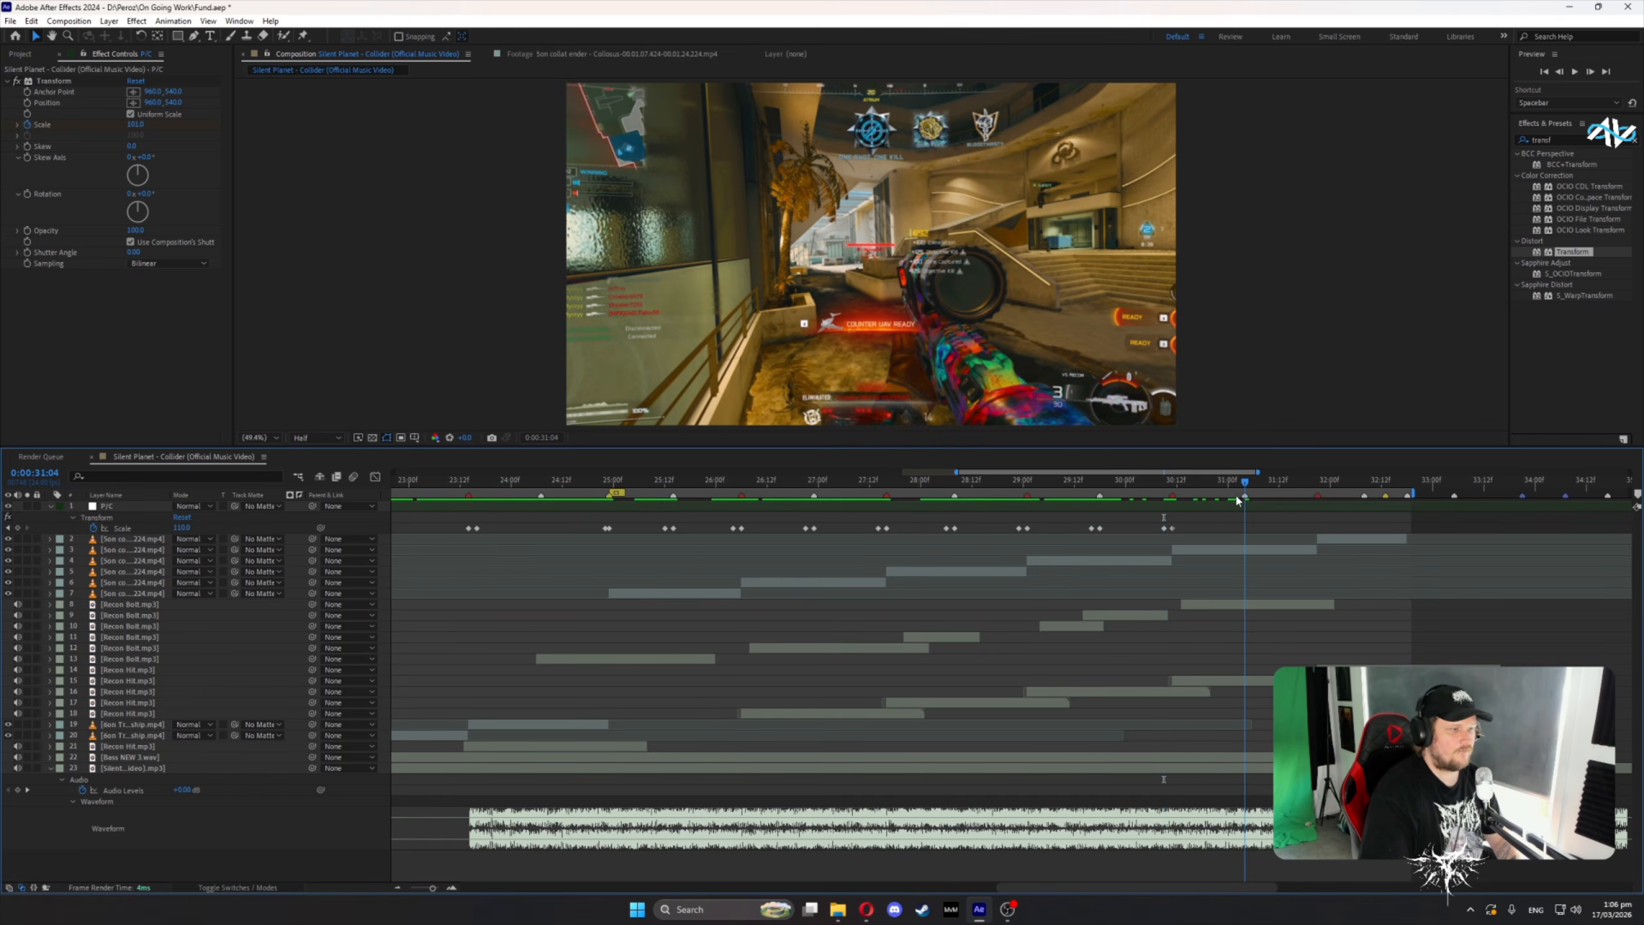
{"action": "left_click", "coordinate": [1248, 508]}
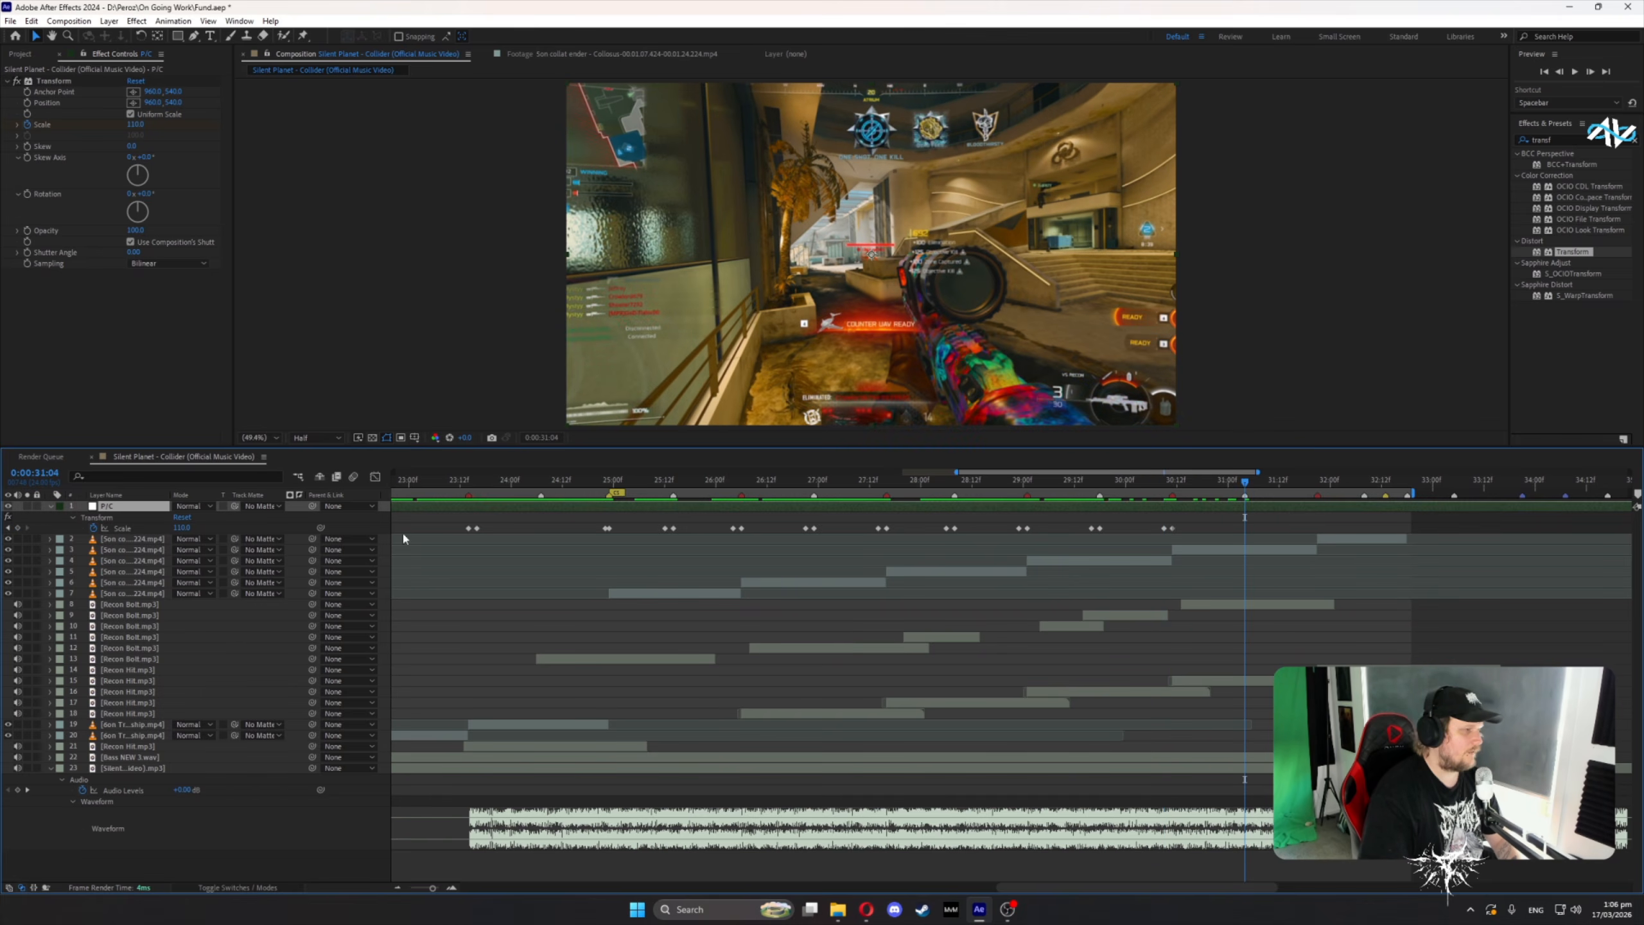
{"action": "left_click", "coordinate": [183, 529]}
{"action": "type", "text": "11"}
{"action": "left_click", "coordinate": [324, 530]}
- Set the P/C Scale to 110 at the last clip's start, 0:00:31:21, and to 105 two frames after it
{"action": "left_click_drag", "start_coordinate": [1146, 485], "coordinate": [1320, 534]}
{"action": "left_click", "coordinate": [179, 528]}
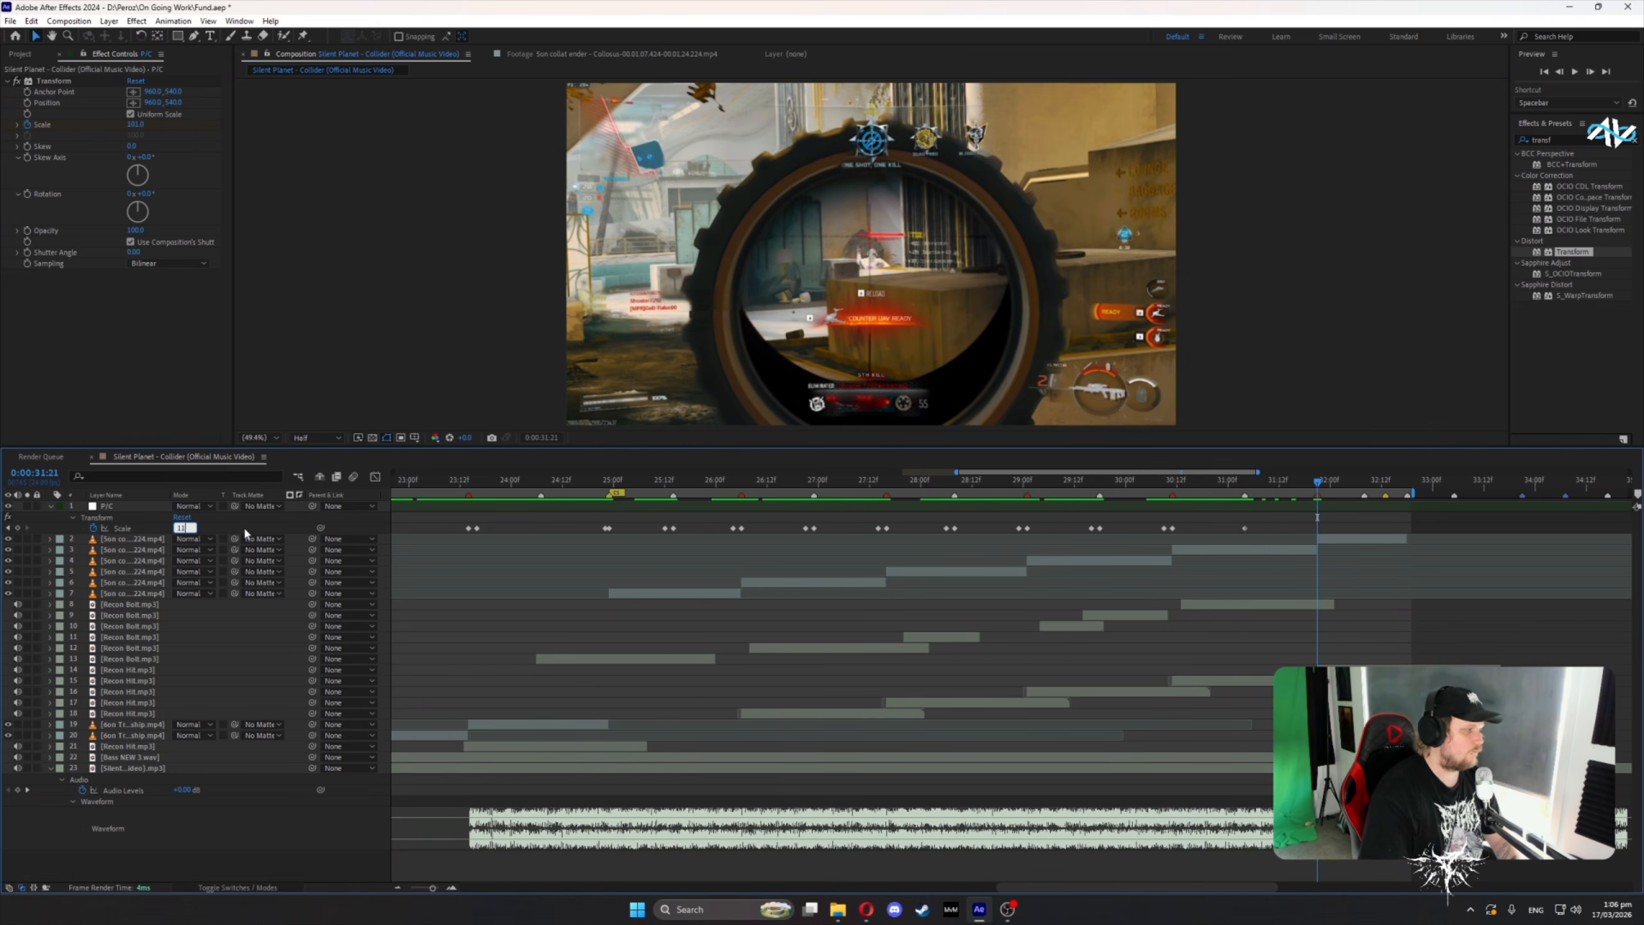
{"action": "key", "text": "Return"}
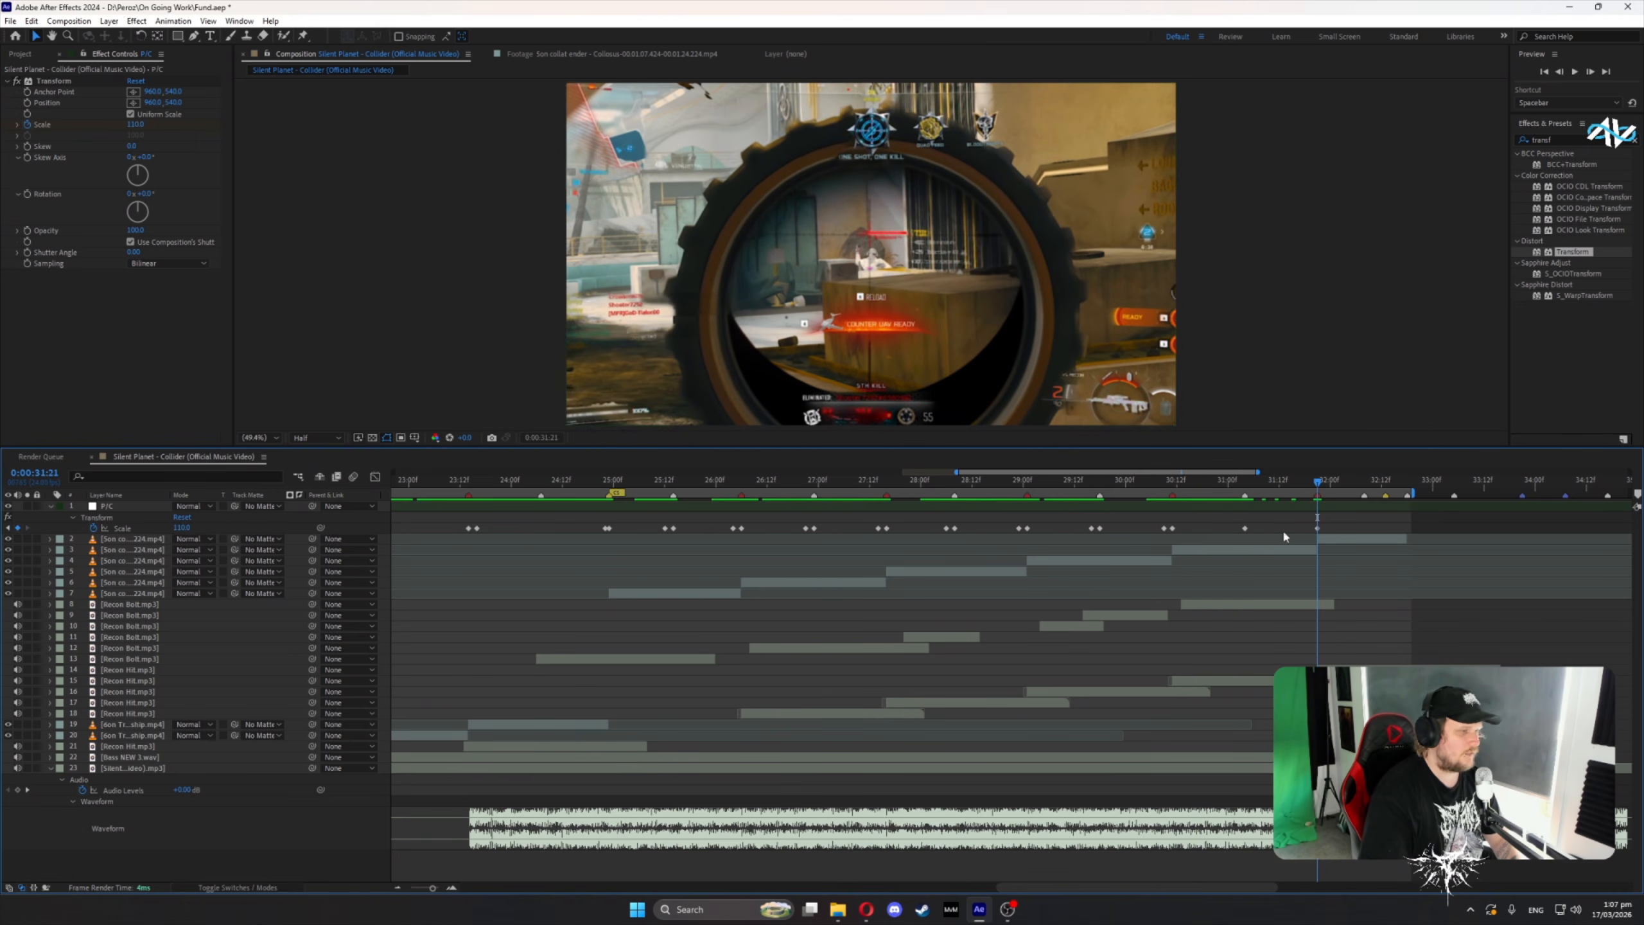
{"action": "key", "text": "Page_Down"}
{"action": "key", "text": "Page_Down"}
{"action": "left_click", "coordinate": [183, 528]}
{"action": "type", "text": "105"}
{"action": "key", "text": "Return"}
- Keyframe the P/C layer's Transform Scale at 0:00:32:17, at the end of the last clip
{"action": "left_click", "coordinate": [1403, 482]}
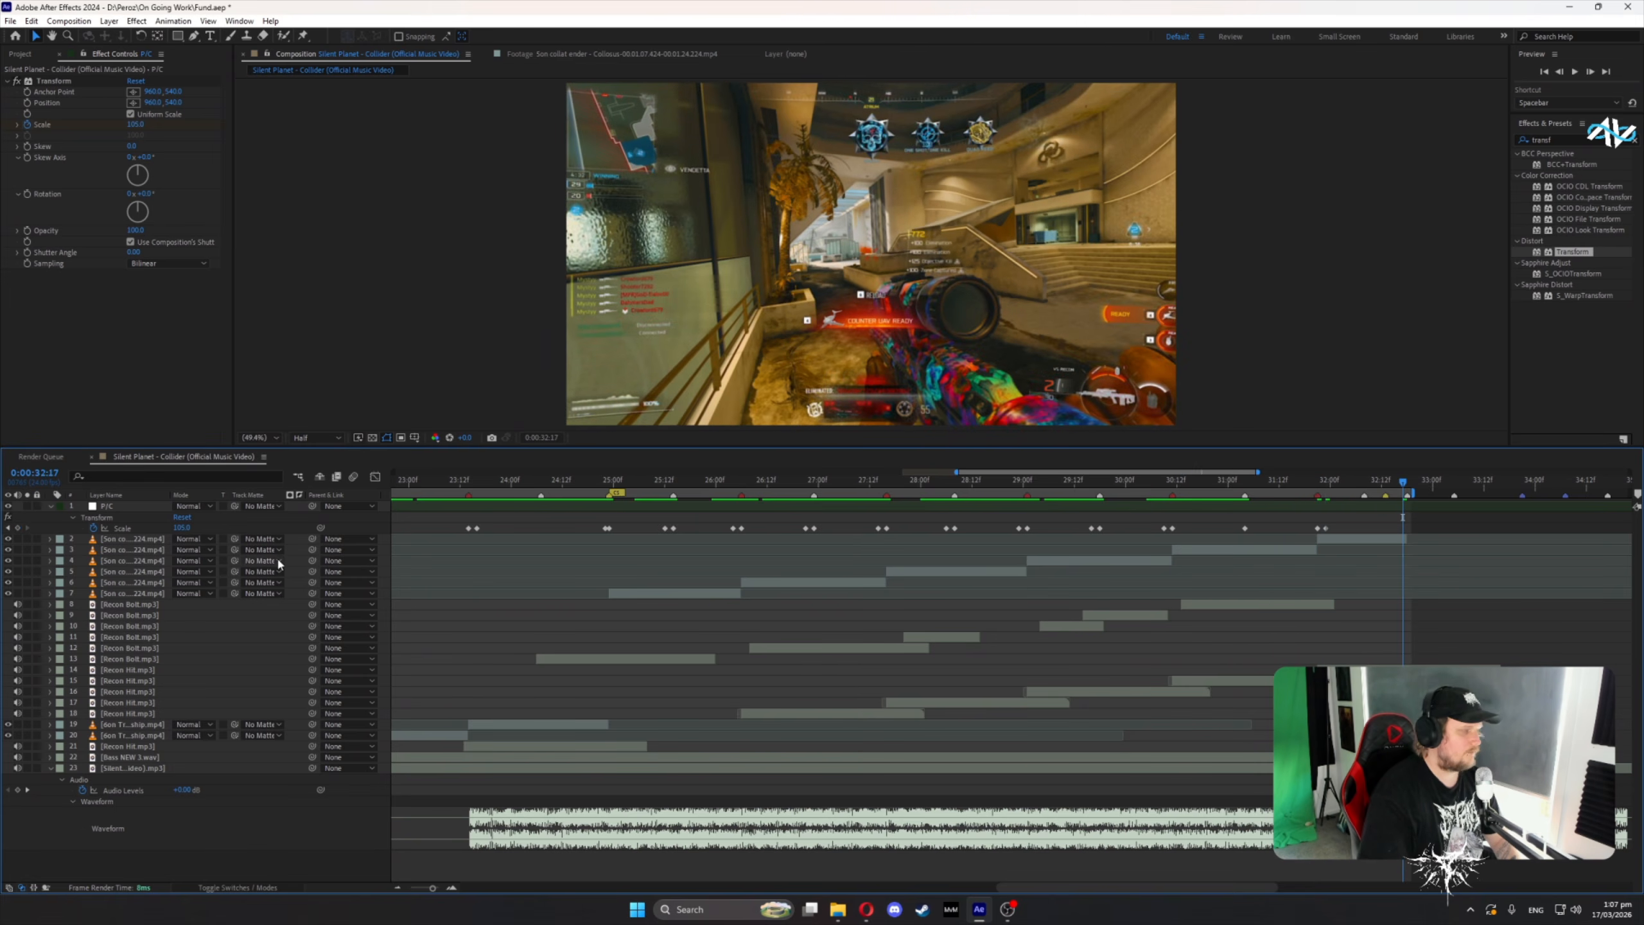
{"action": "left_click", "coordinate": [184, 528]}
{"action": "key", "text": "Return"}
- Save the project and preview the montage with its scale moves from 0:00:20:22
{"action": "left_click_drag", "start_coordinate": [1220, 482], "coordinate": [1270, 520]}
{"action": "left_click_drag", "start_coordinate": [949, 472], "coordinate": [828, 472]}
{"action": "left_click", "coordinate": [628, 481]}
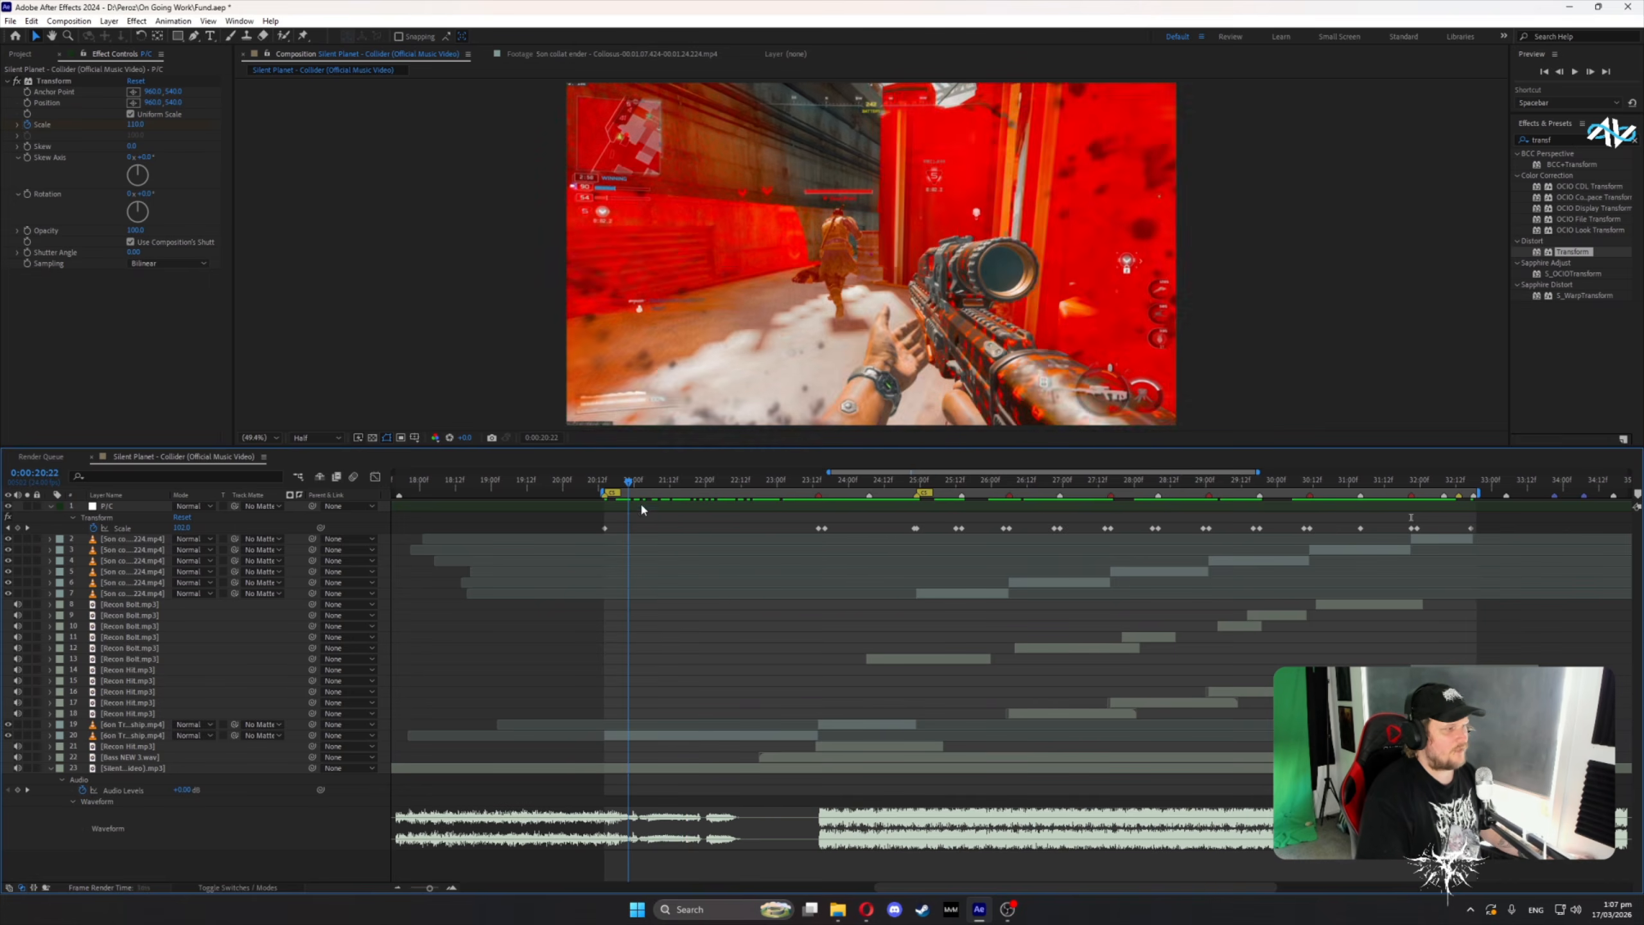
{"action": "key", "text": "ctrl+s"}
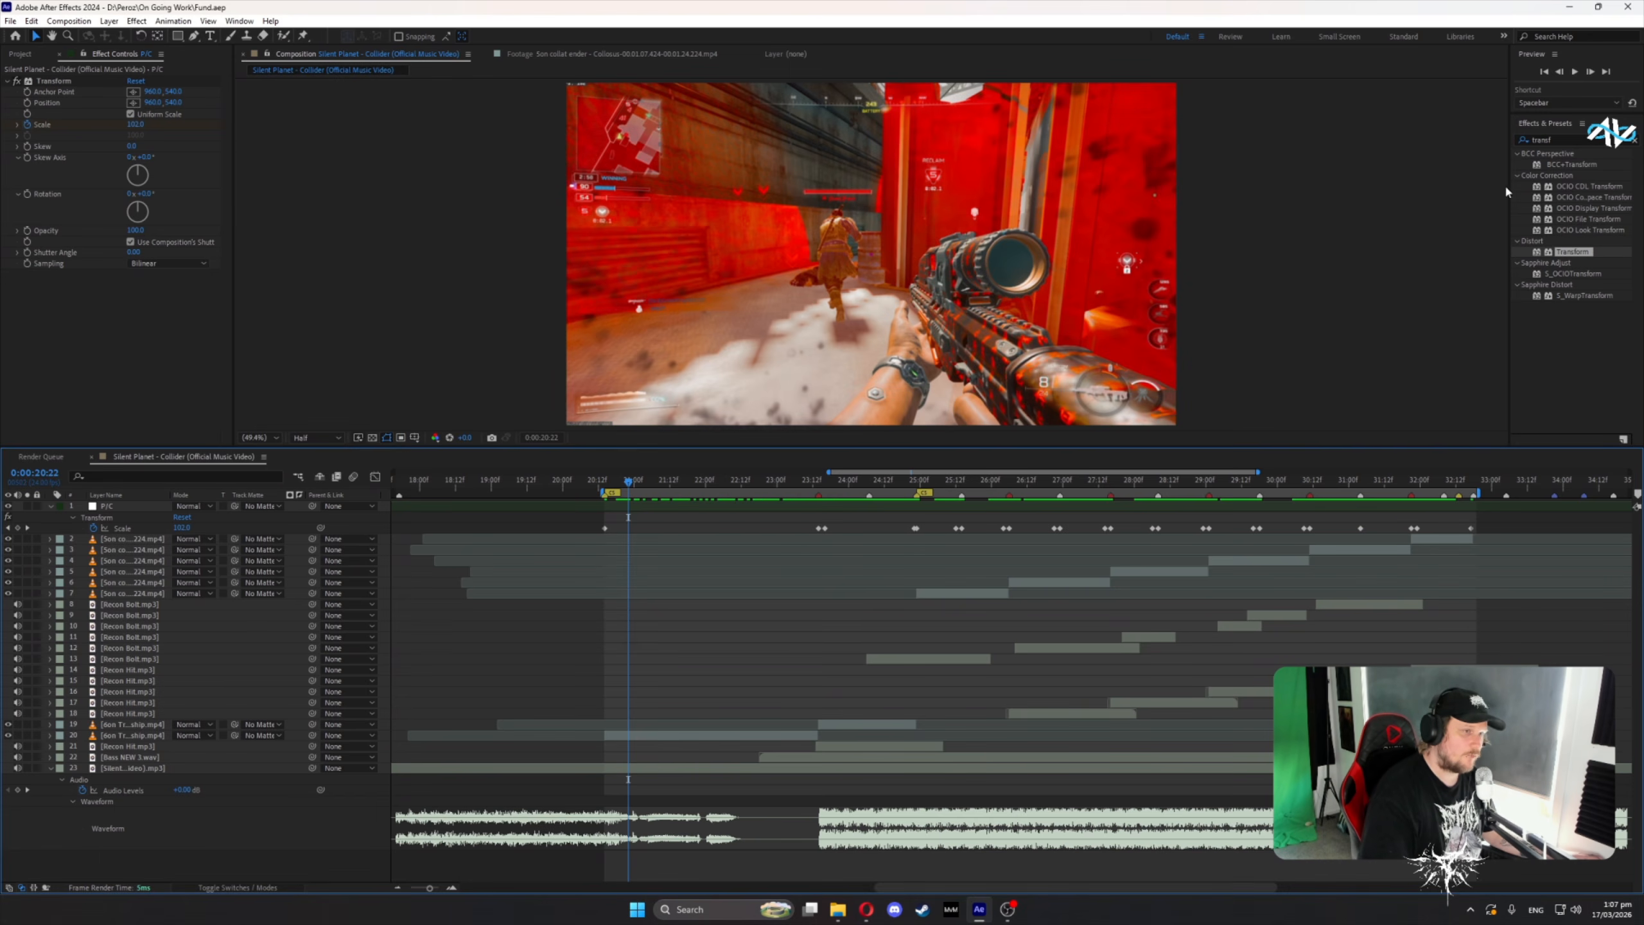
{"action": "left_click", "coordinate": [1576, 73]}
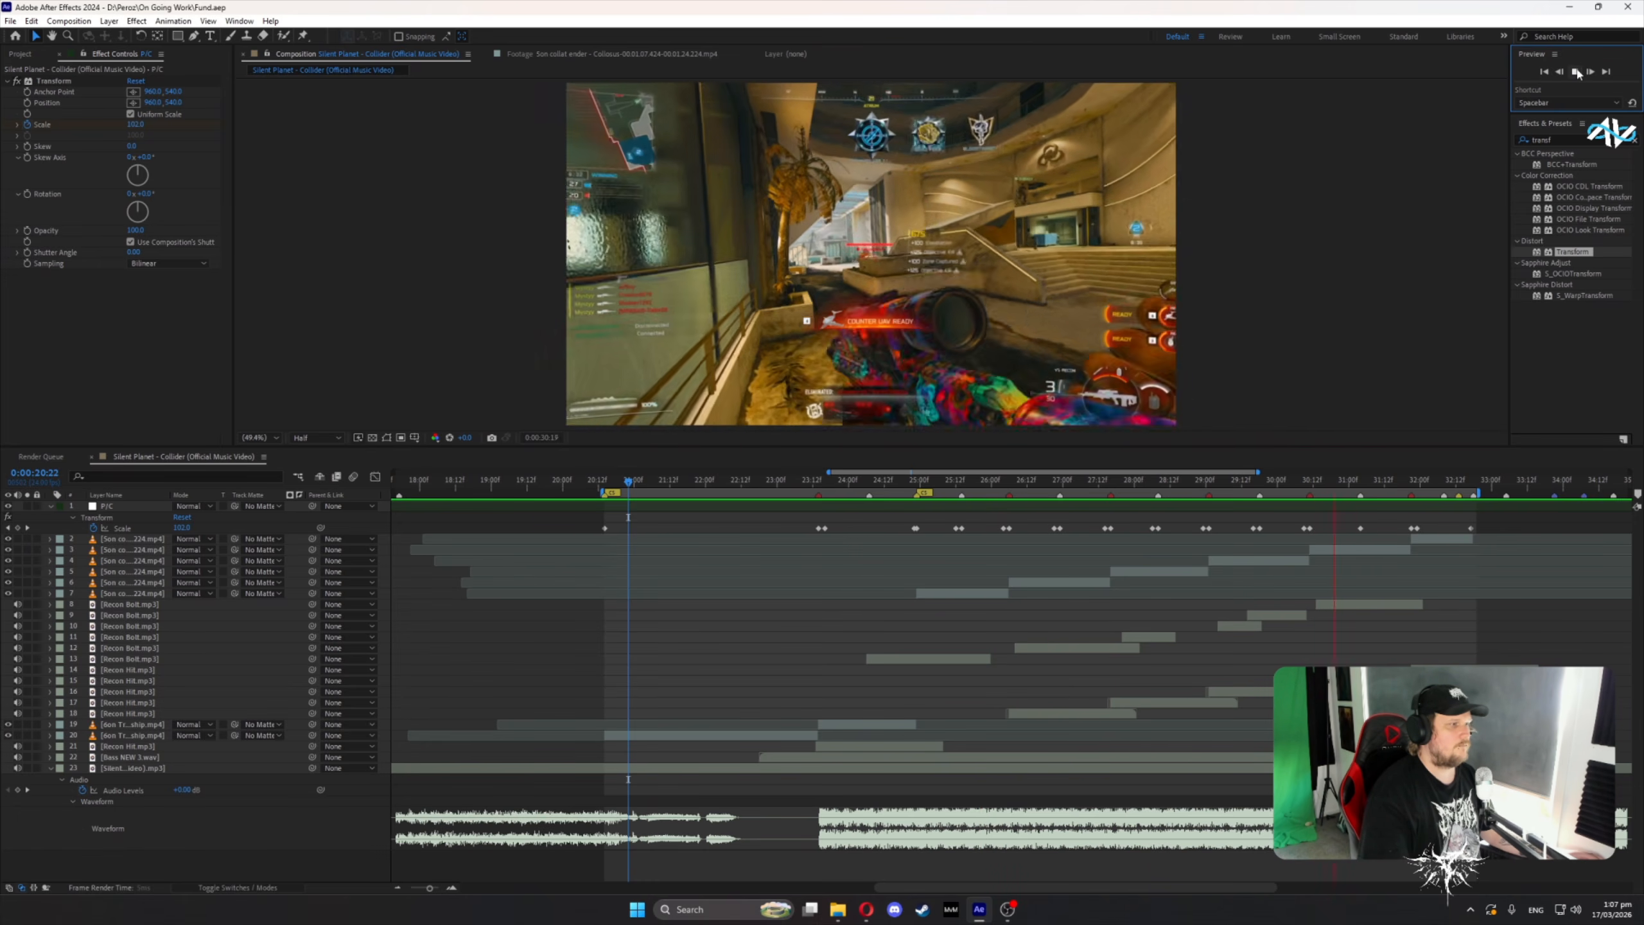
- Stop the preview and scrub through the montage up to 0:00:32:09 to check the scale moves
{"action": "left_click", "coordinate": [1576, 72]}
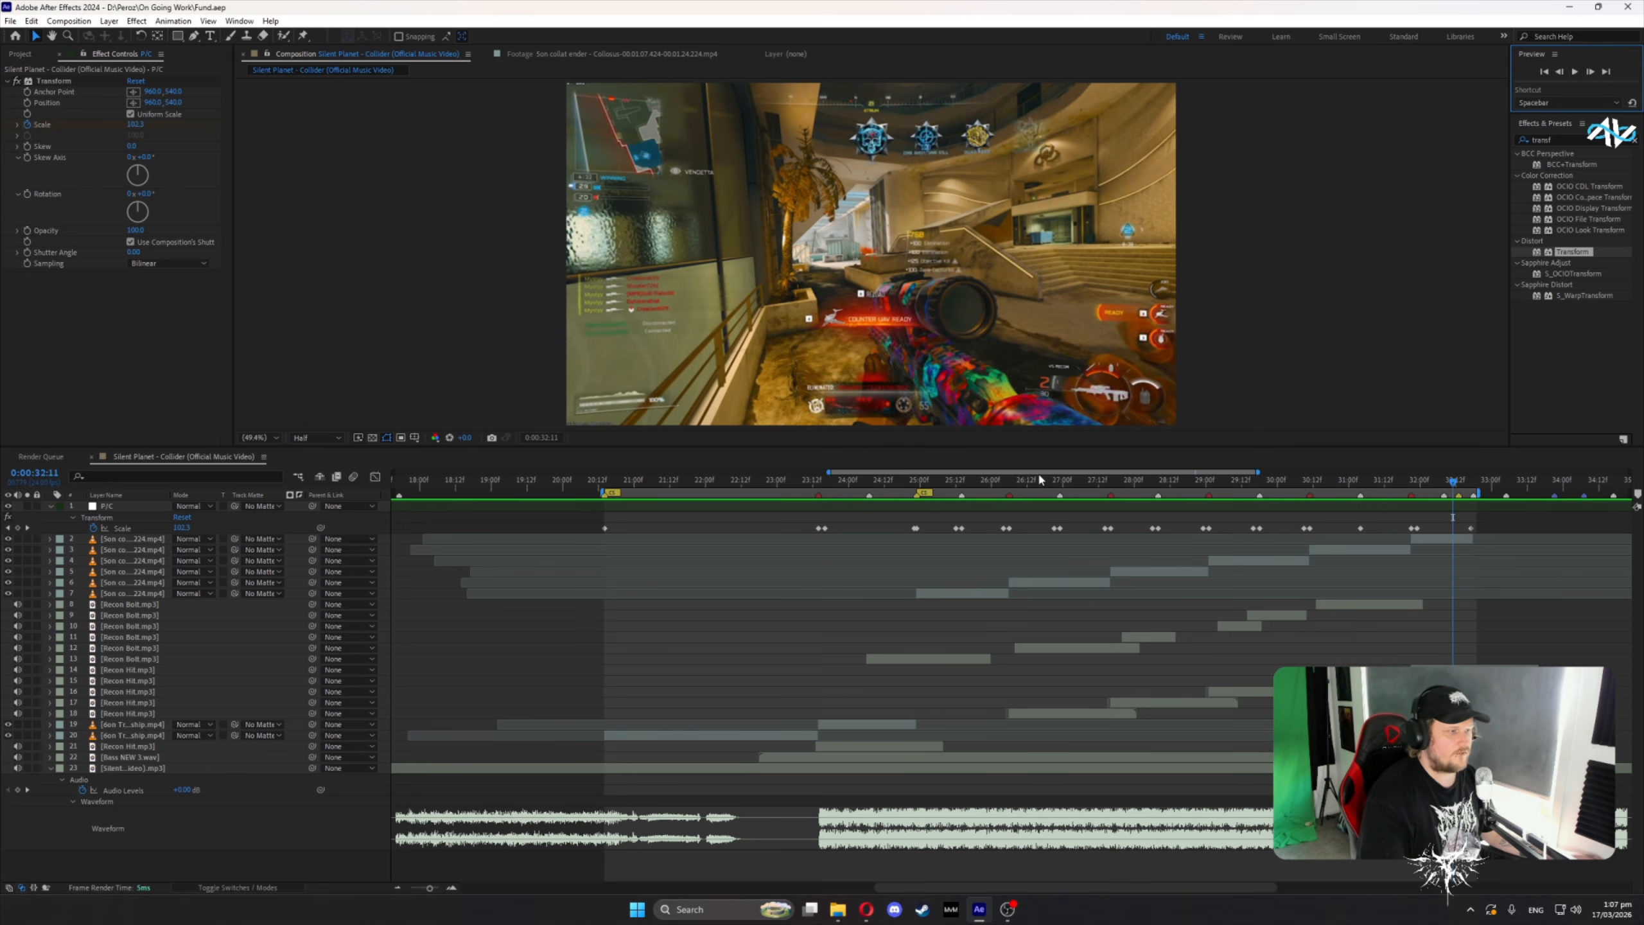
{"action": "left_click_drag", "start_coordinate": [1041, 479], "coordinate": [1336, 528]}
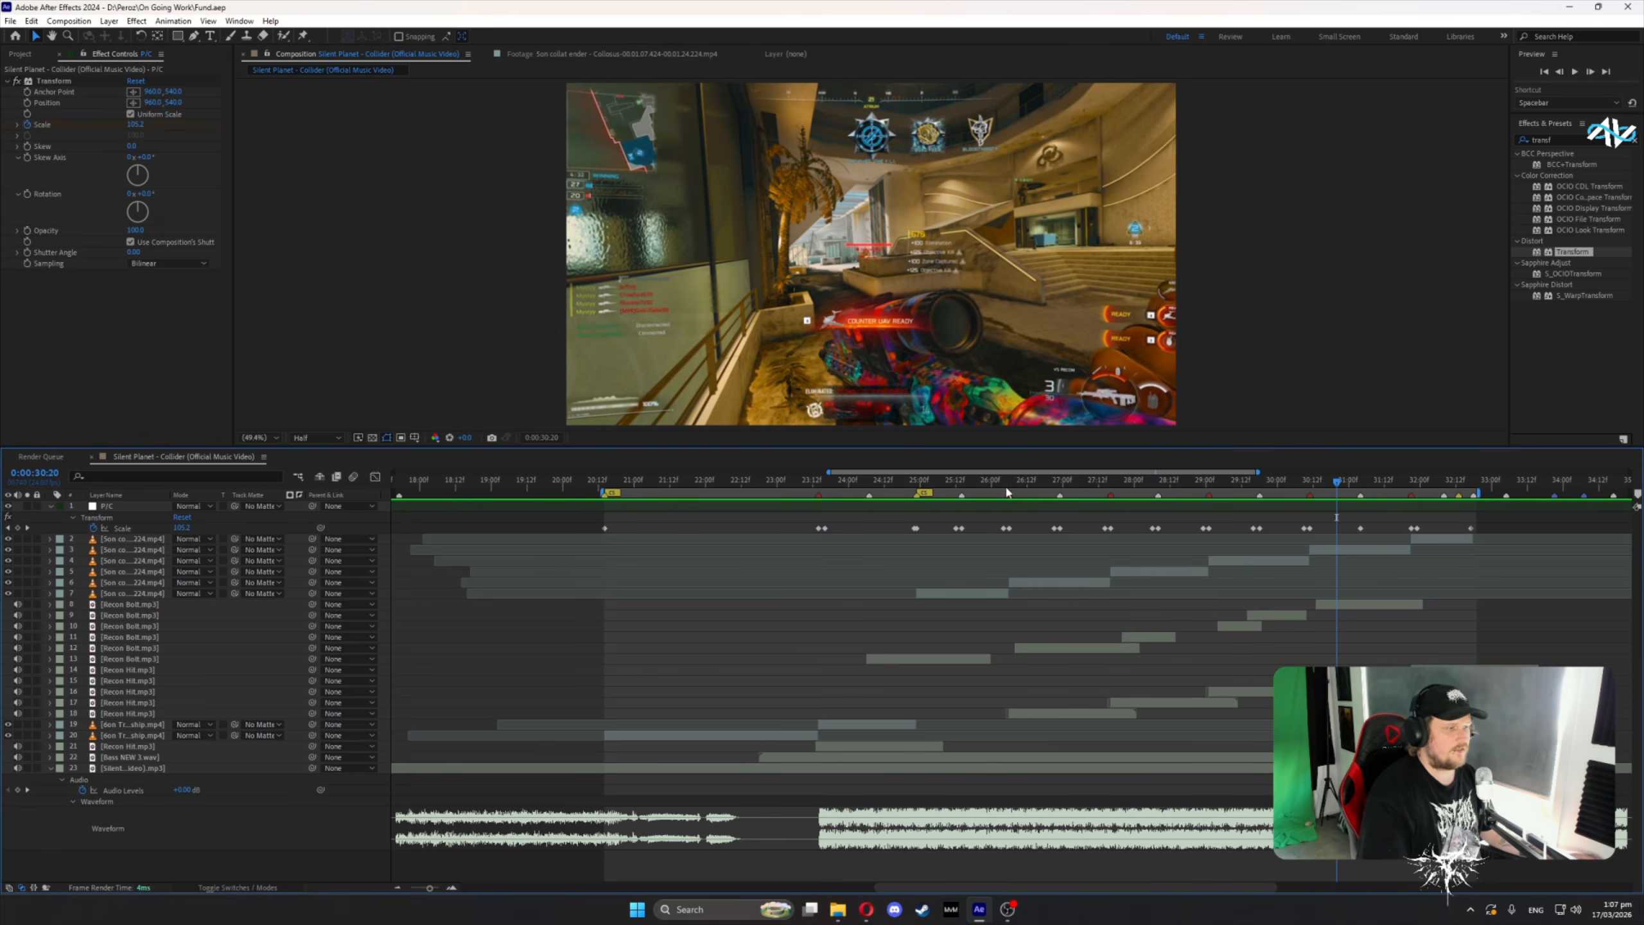
{"action": "left_click_drag", "start_coordinate": [1000, 486], "coordinate": [1448, 534]}
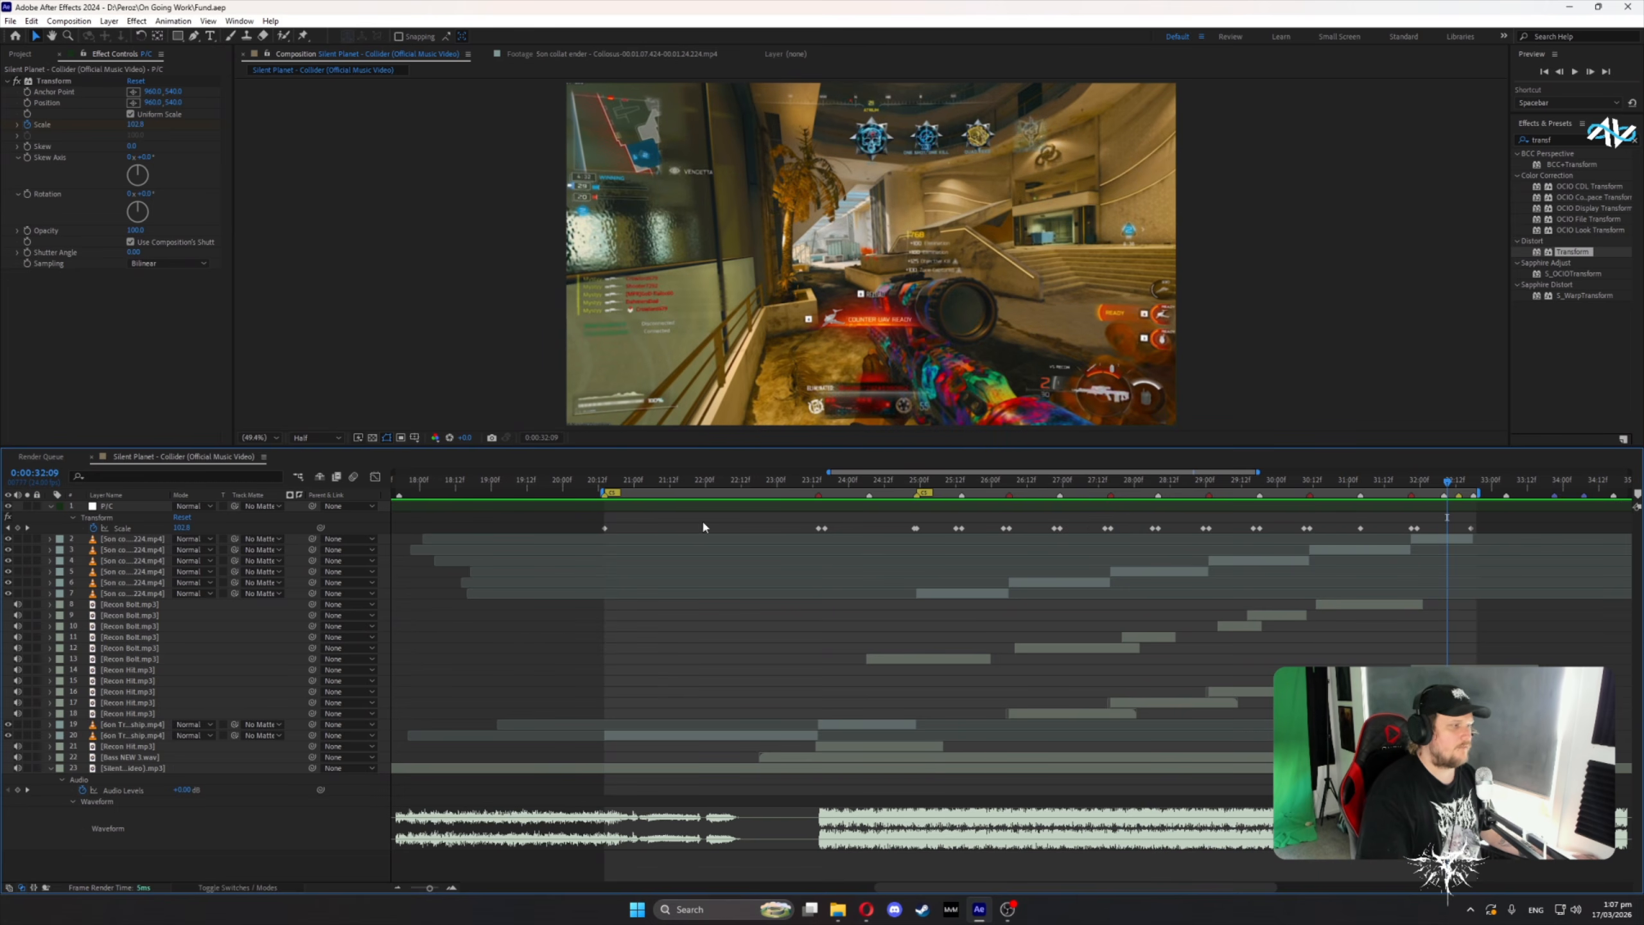
- Duplicate the P/C adjustment layer, strip the copy's effects, rename it Shake and place it directly beneath P/C
{"action": "left_click", "coordinate": [127, 508]}
{"action": "key", "text": "ctrl+d"}
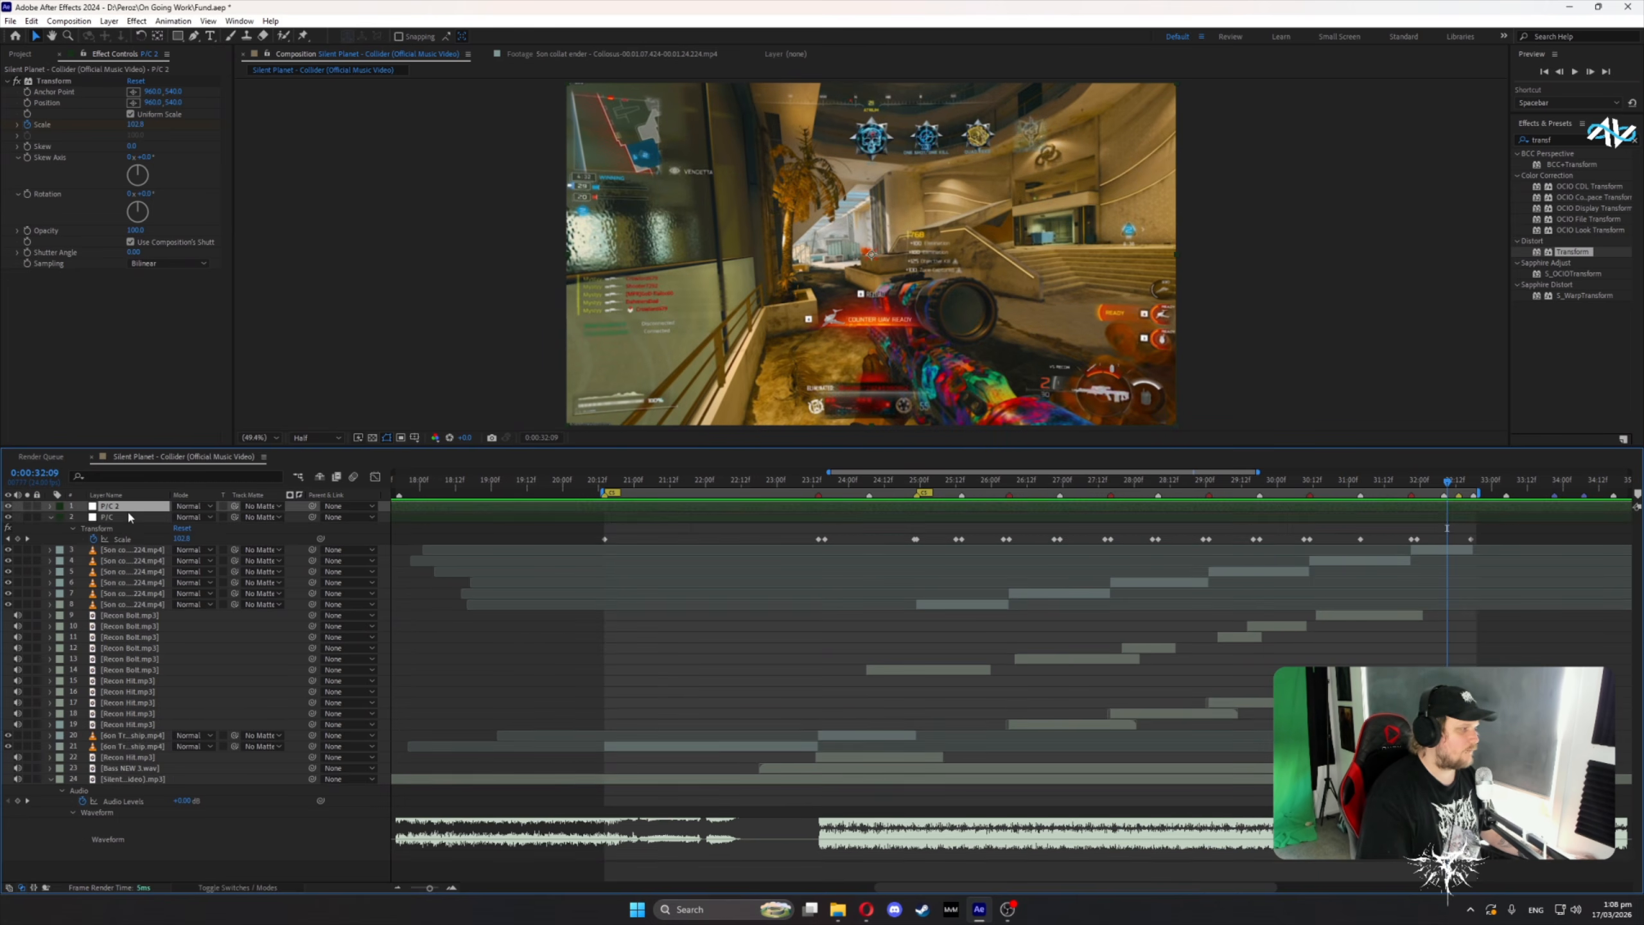
{"action": "key", "text": "Return"}
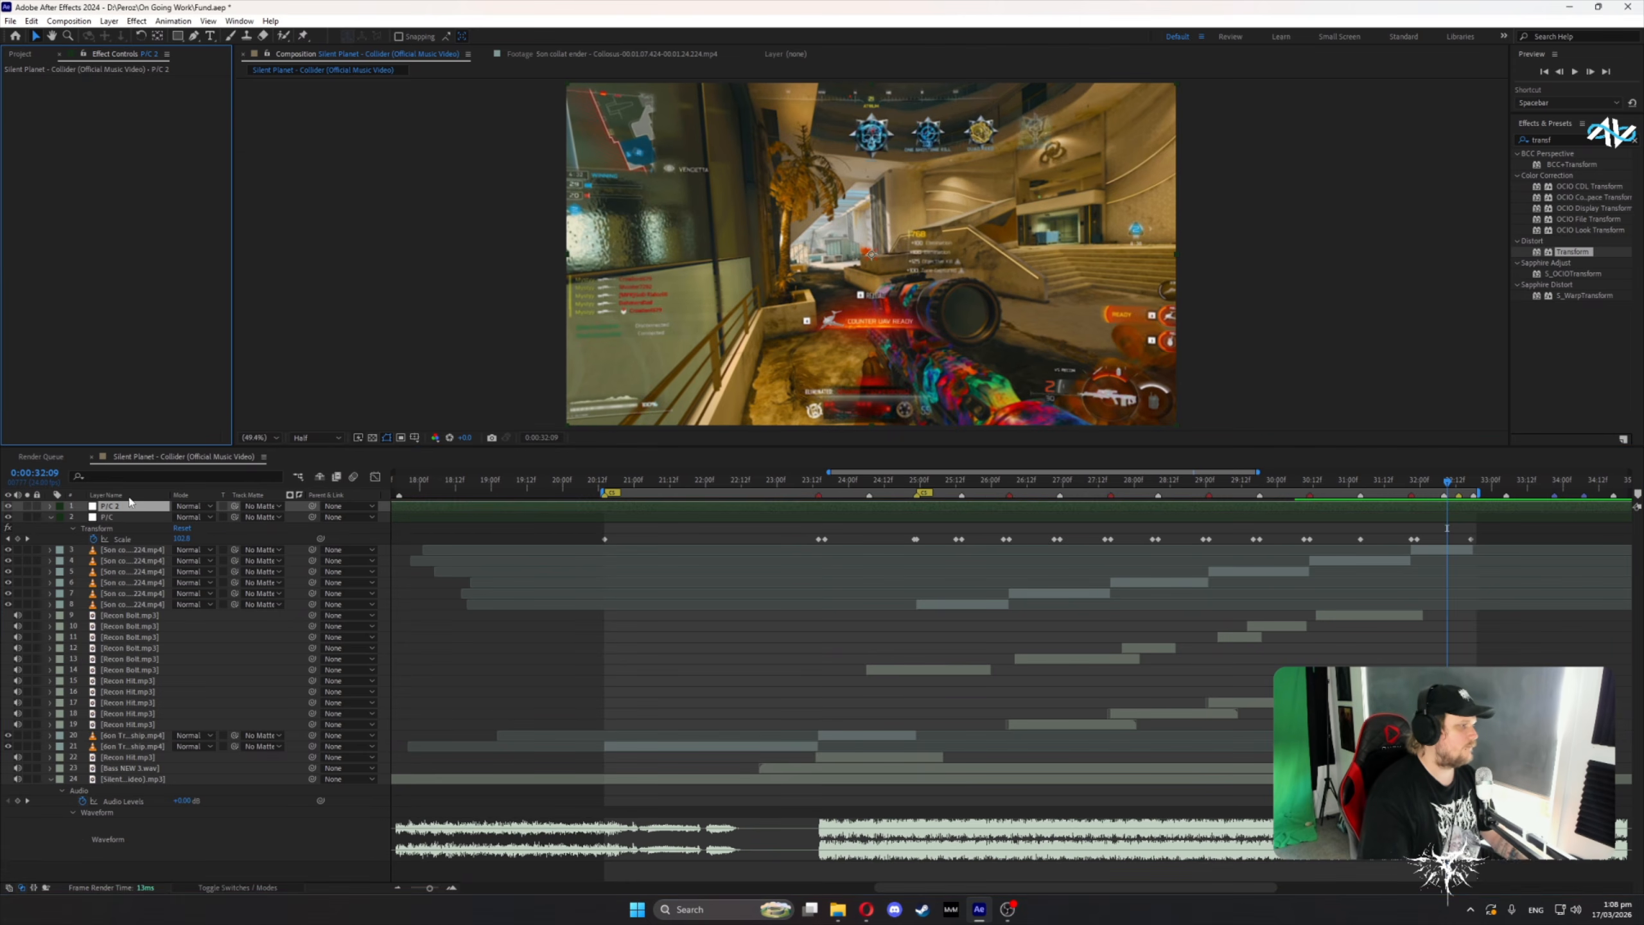
{"action": "right_click", "coordinate": [123, 511]}
{"action": "key", "text": "Escape"}
{"action": "type", "text": "Shake"}
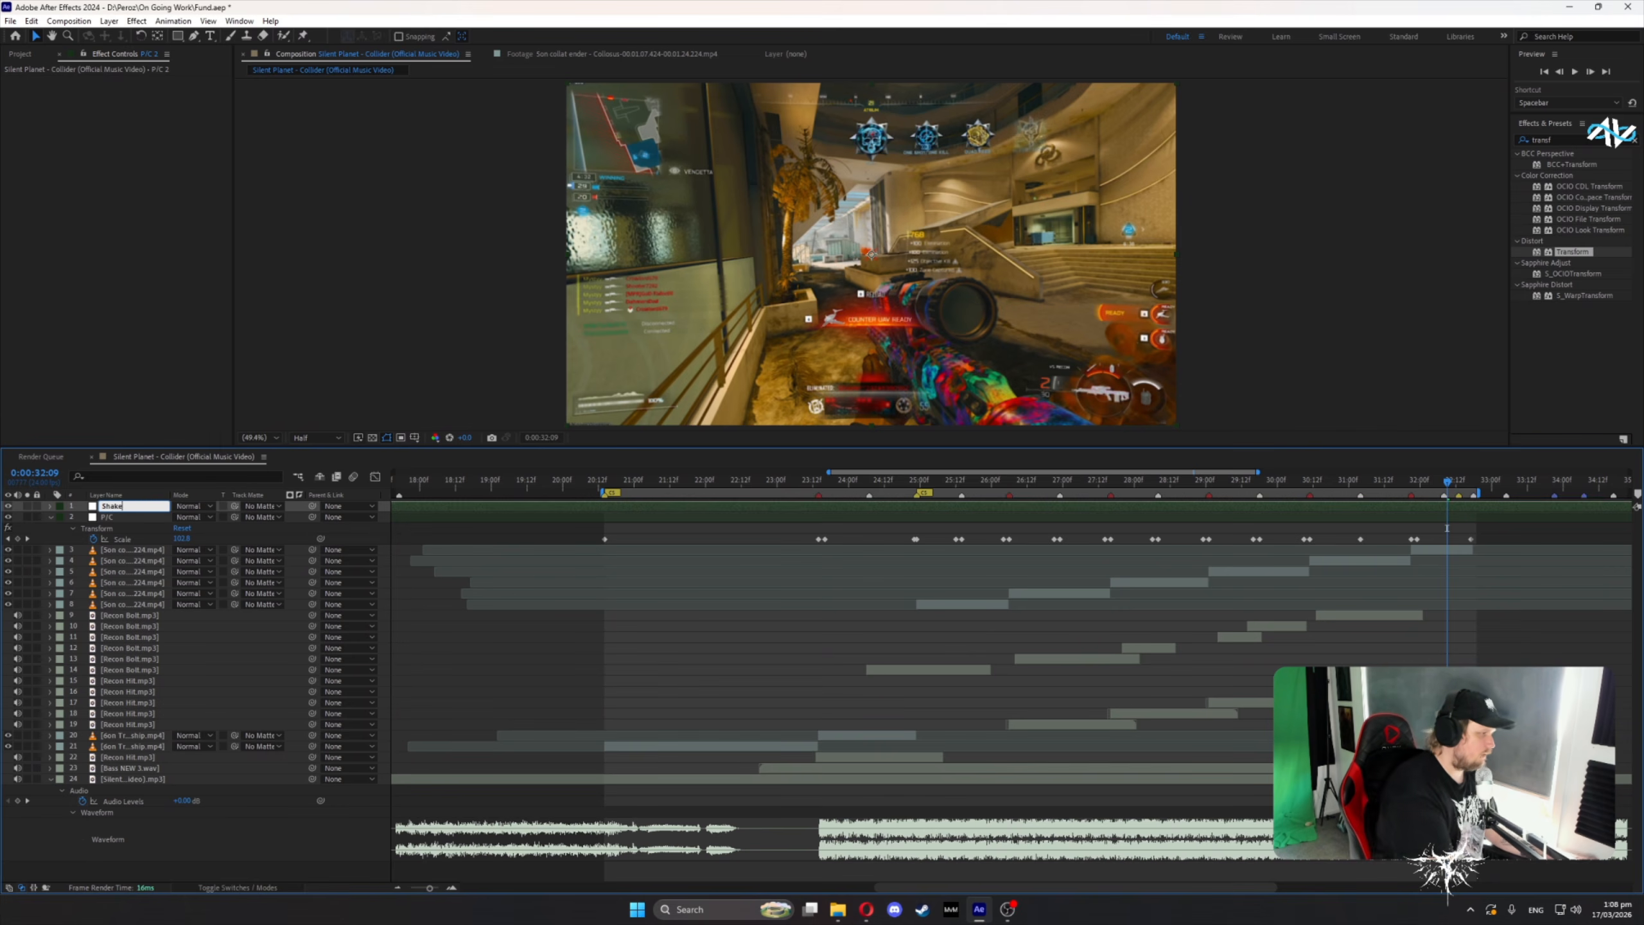
{"action": "key", "text": "Return"}
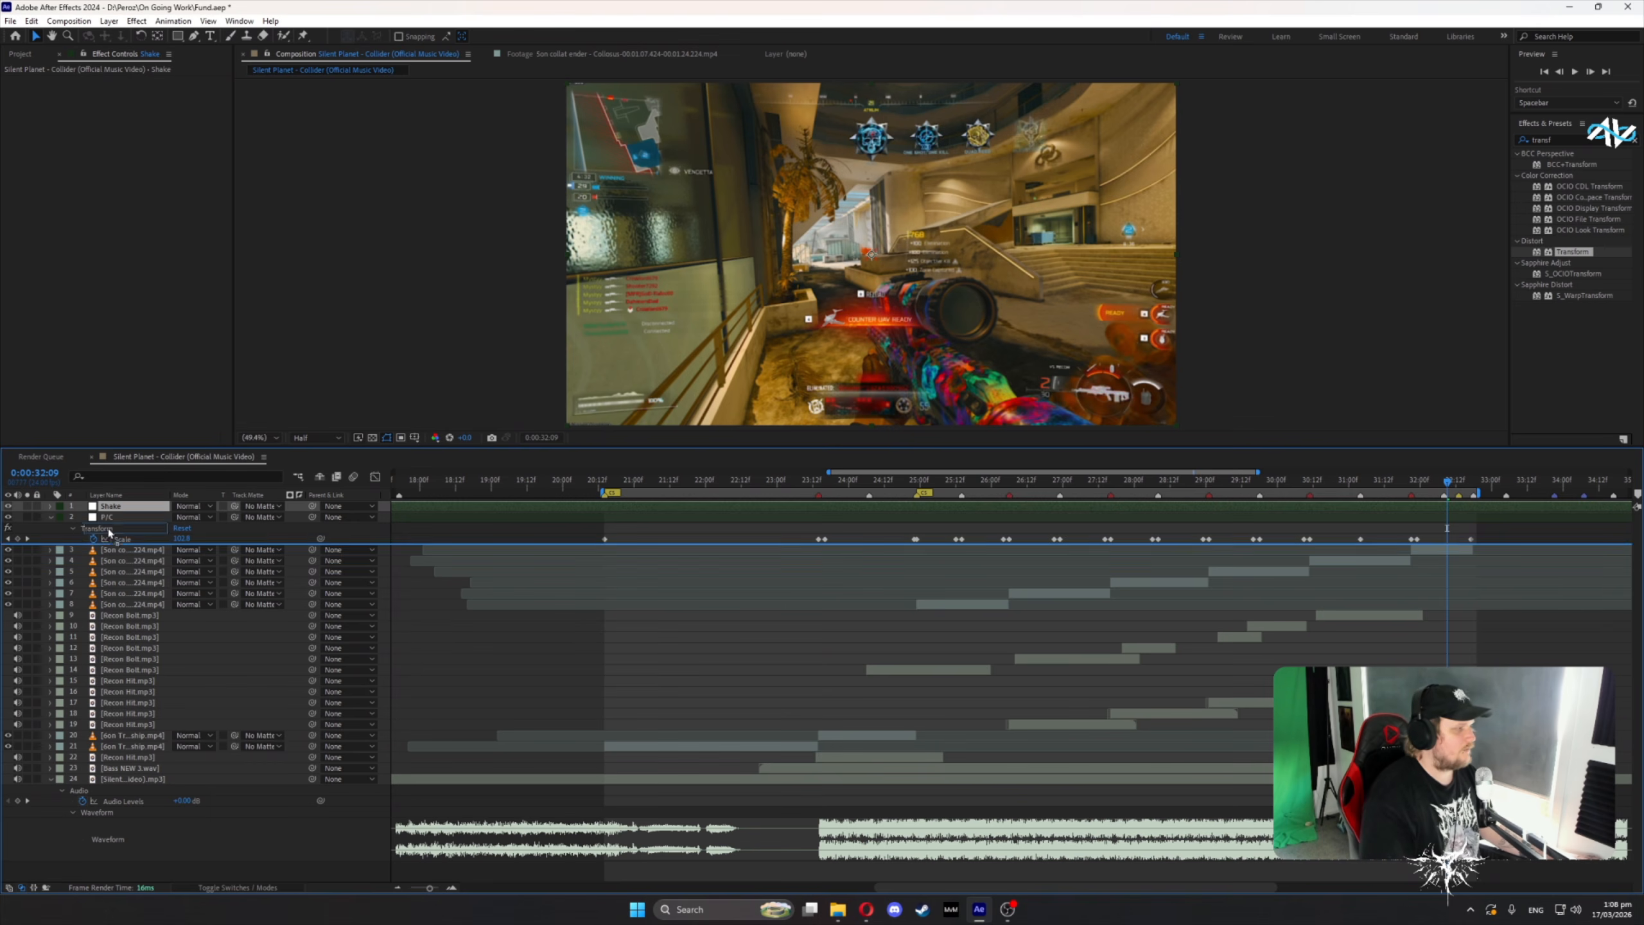
{"action": "left_click_drag", "start_coordinate": [110, 506], "coordinate": [111, 548]}
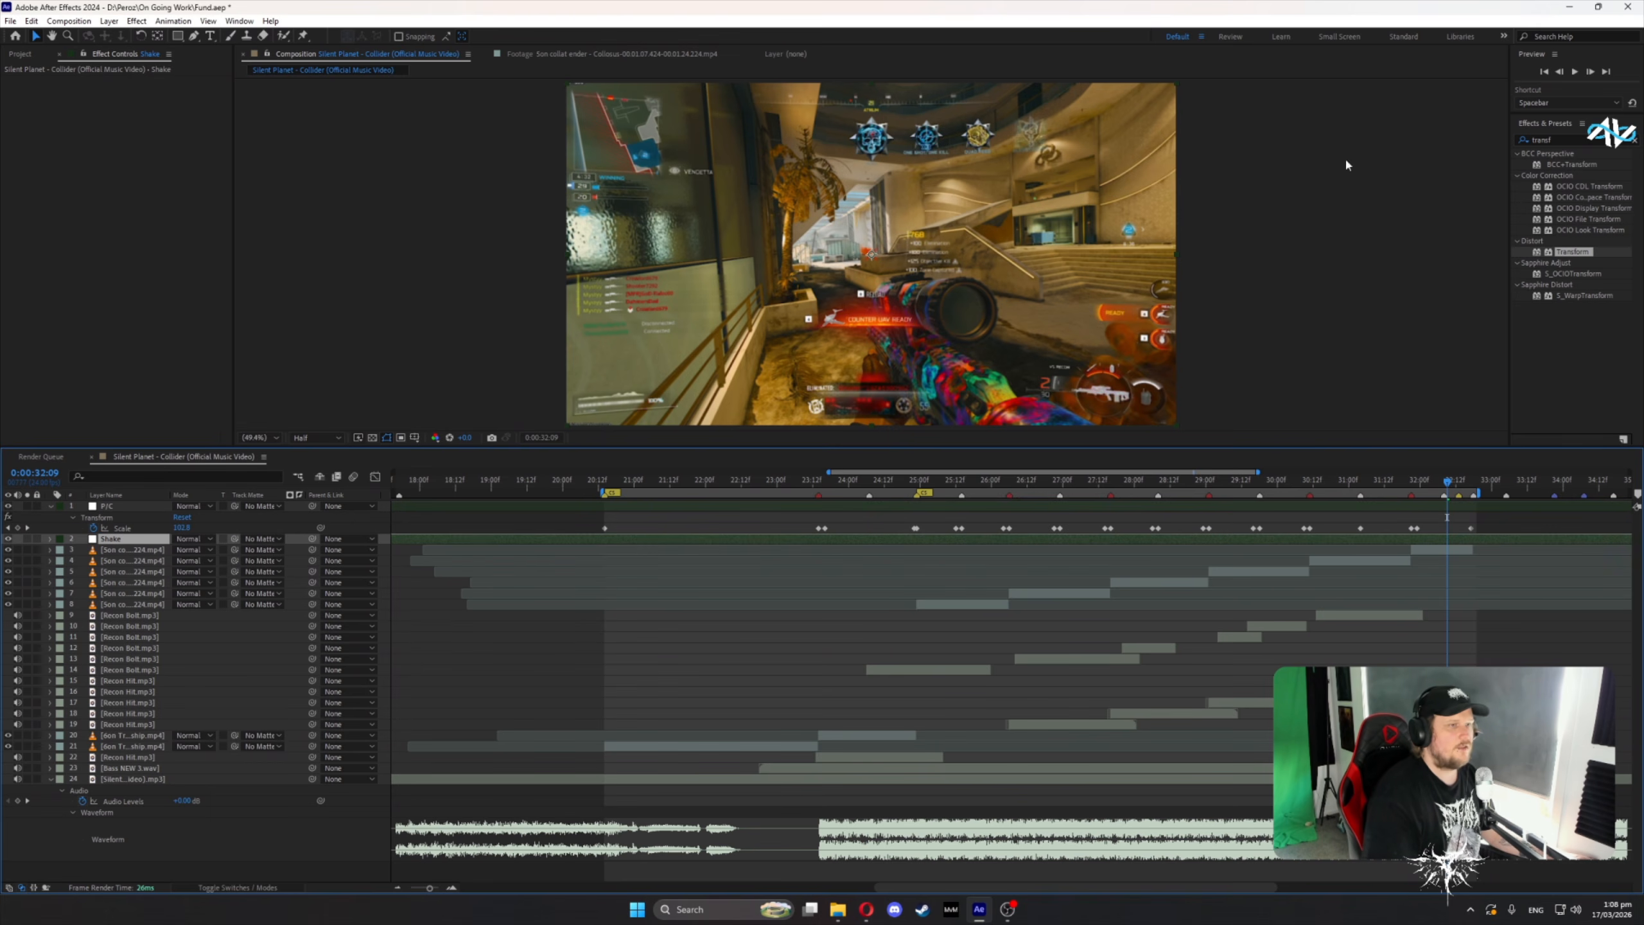
- Find the Sapphire S_Shake effect and apply it to the Shake layer
{"action": "double_click", "coordinate": [1556, 139]}
{"action": "type", "text": "shake"}
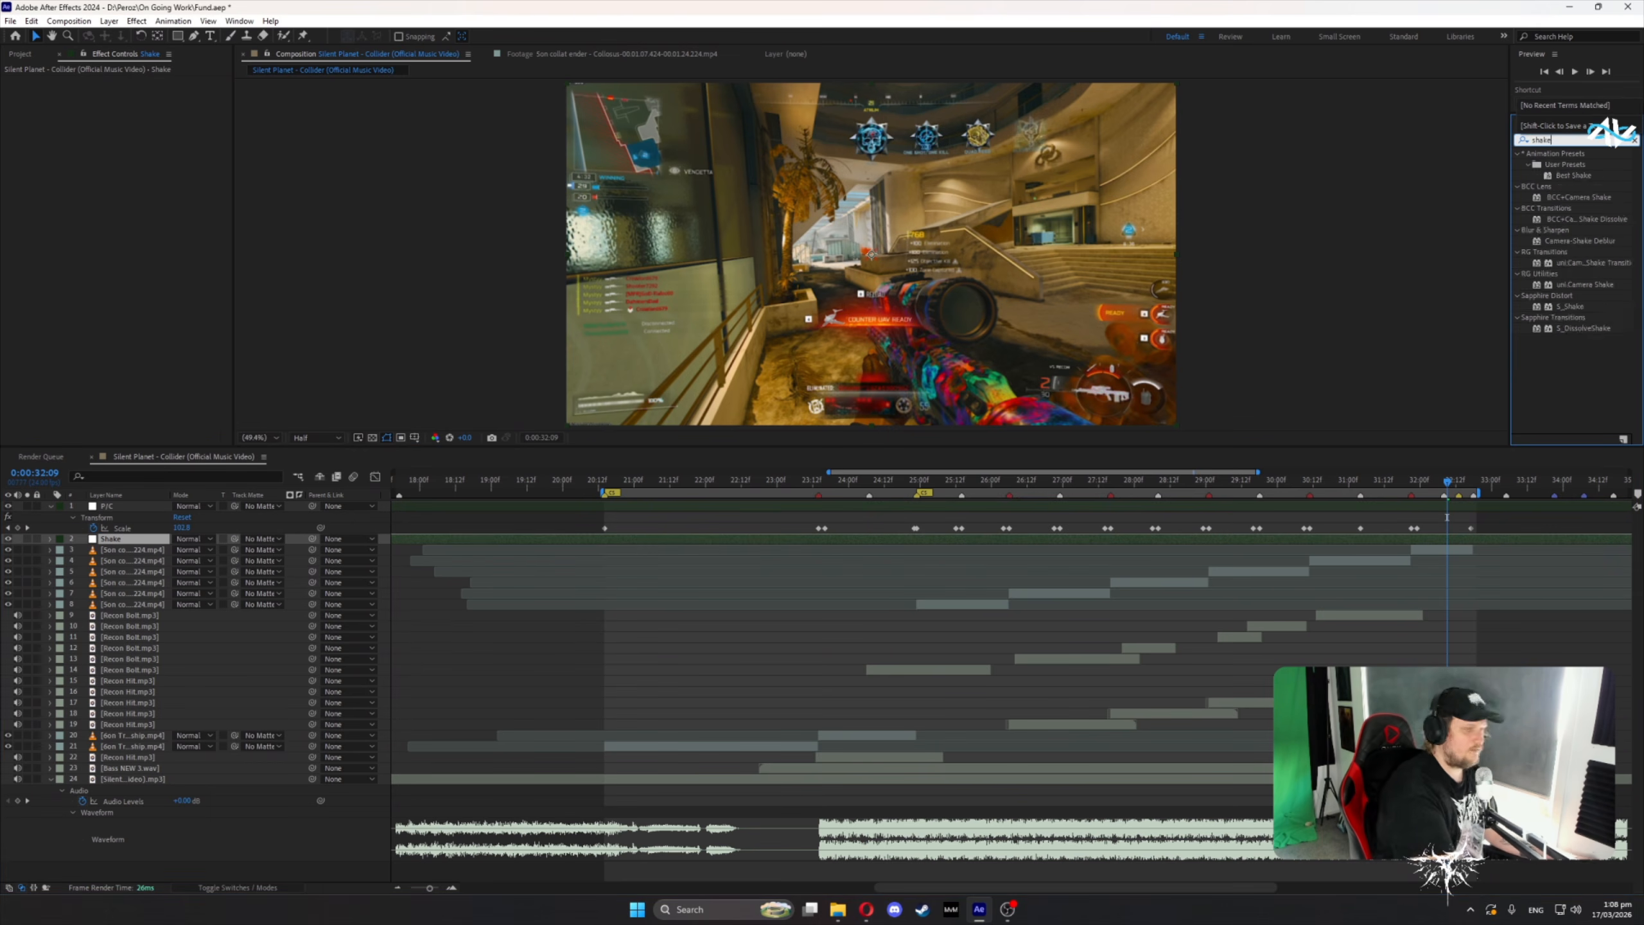
{"action": "left_click_drag", "start_coordinate": [1568, 308], "coordinate": [114, 538]}
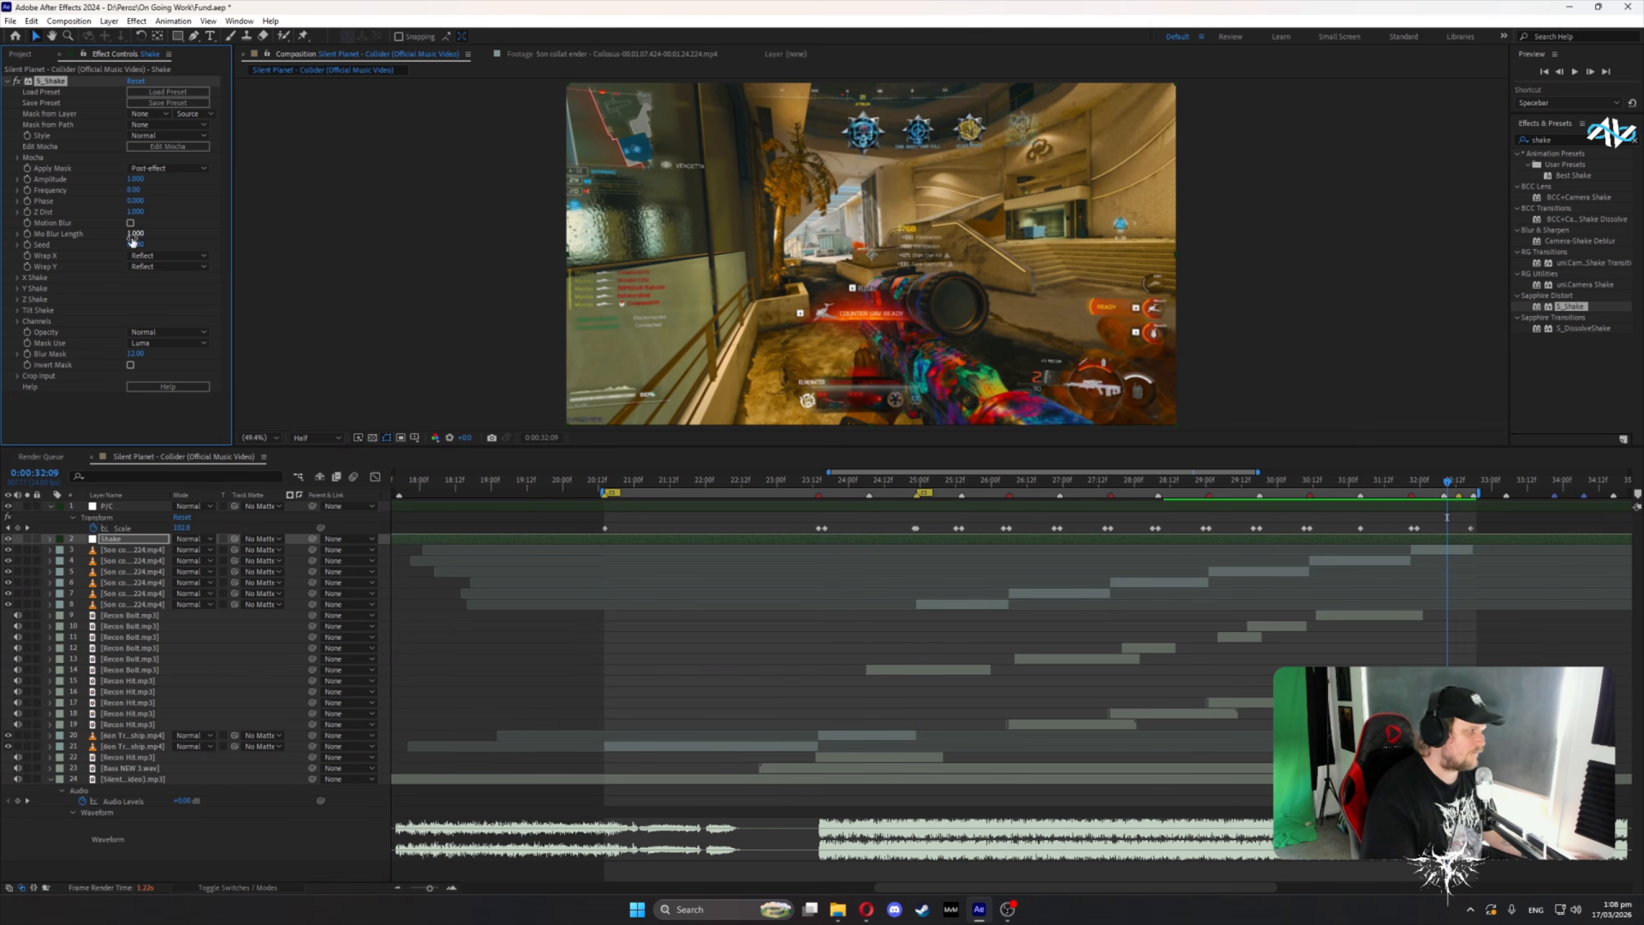
- View the S_Shake presets and leave without loading one
{"action": "left_click", "coordinate": [185, 95]}
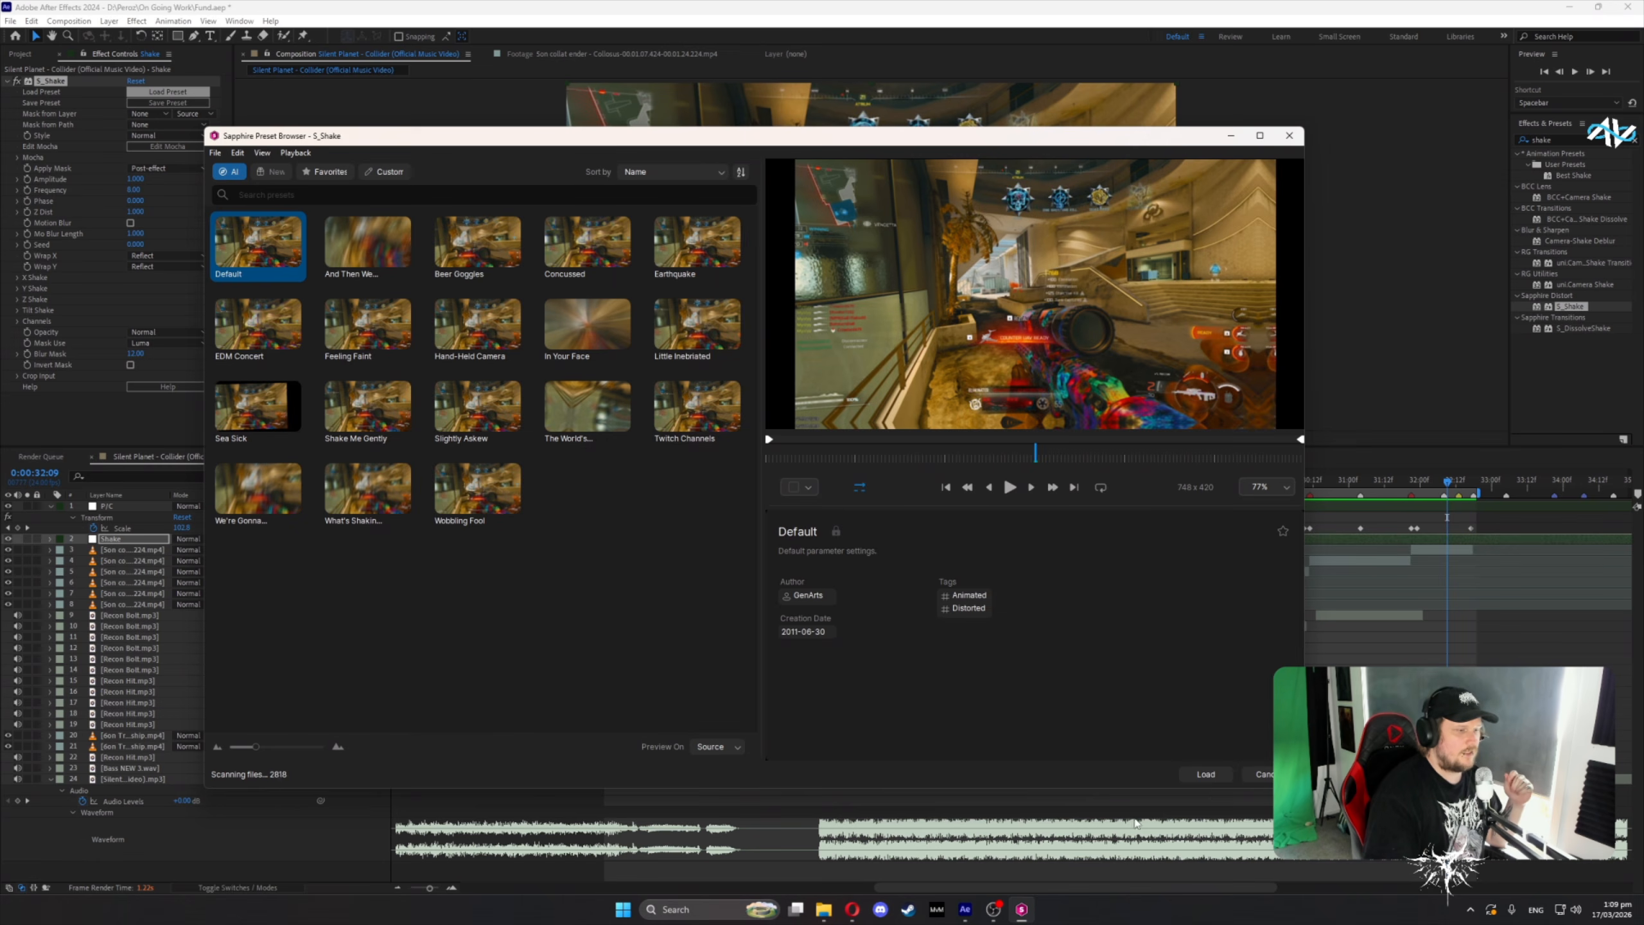
{"action": "key", "text": "Escape"}
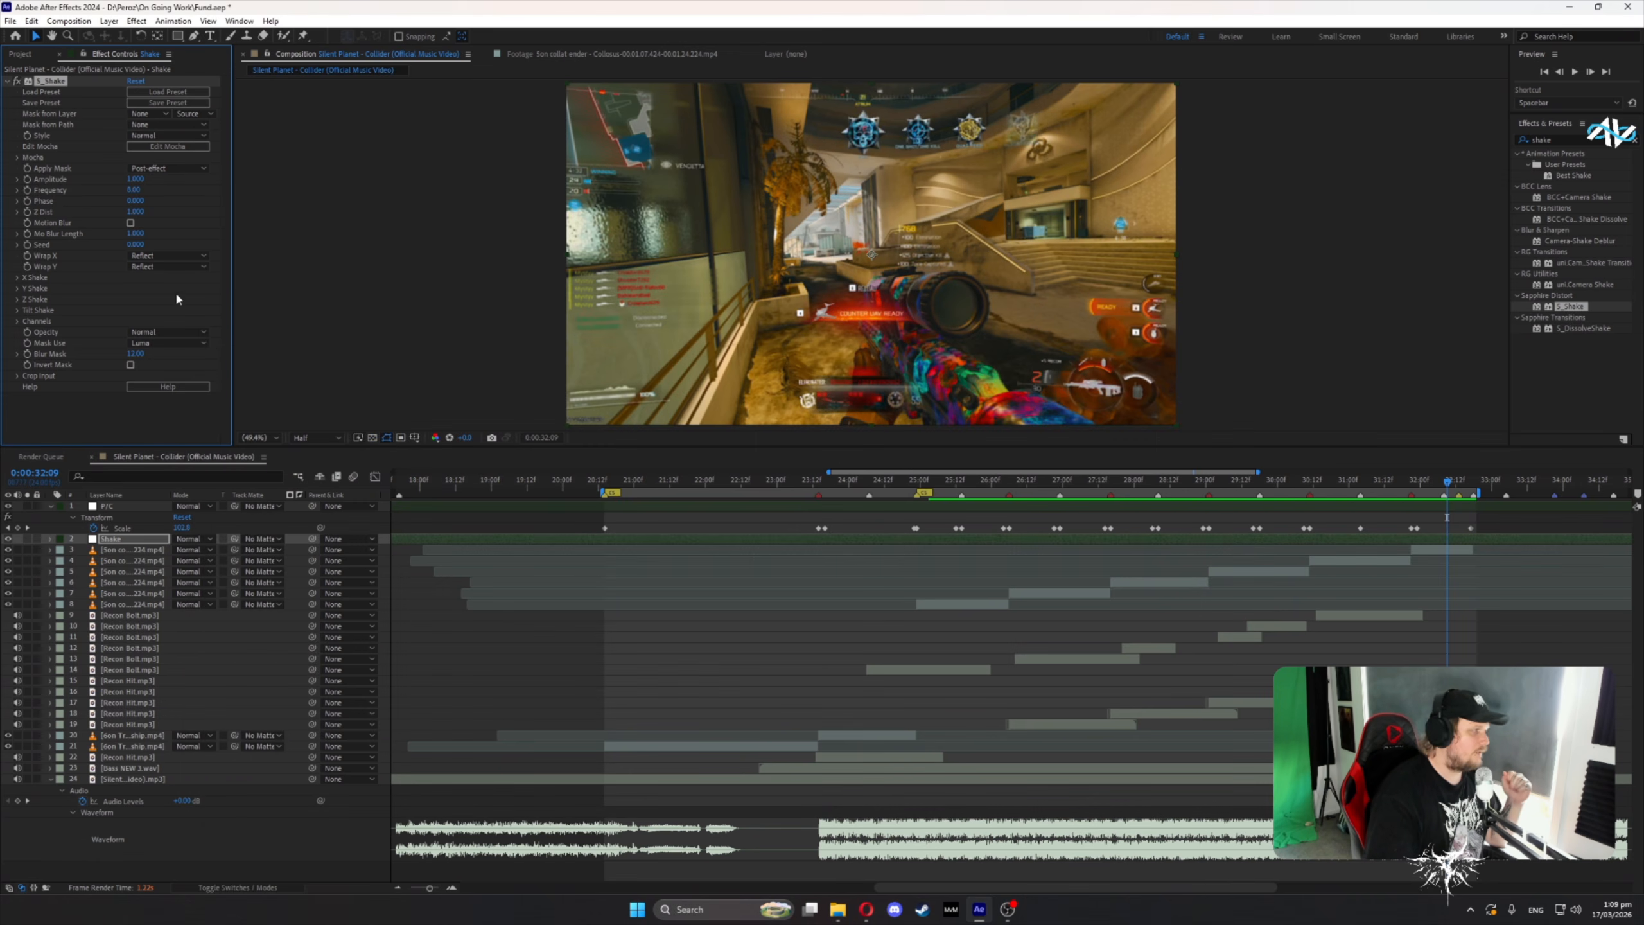
{"action": "left_click", "coordinate": [184, 204]}
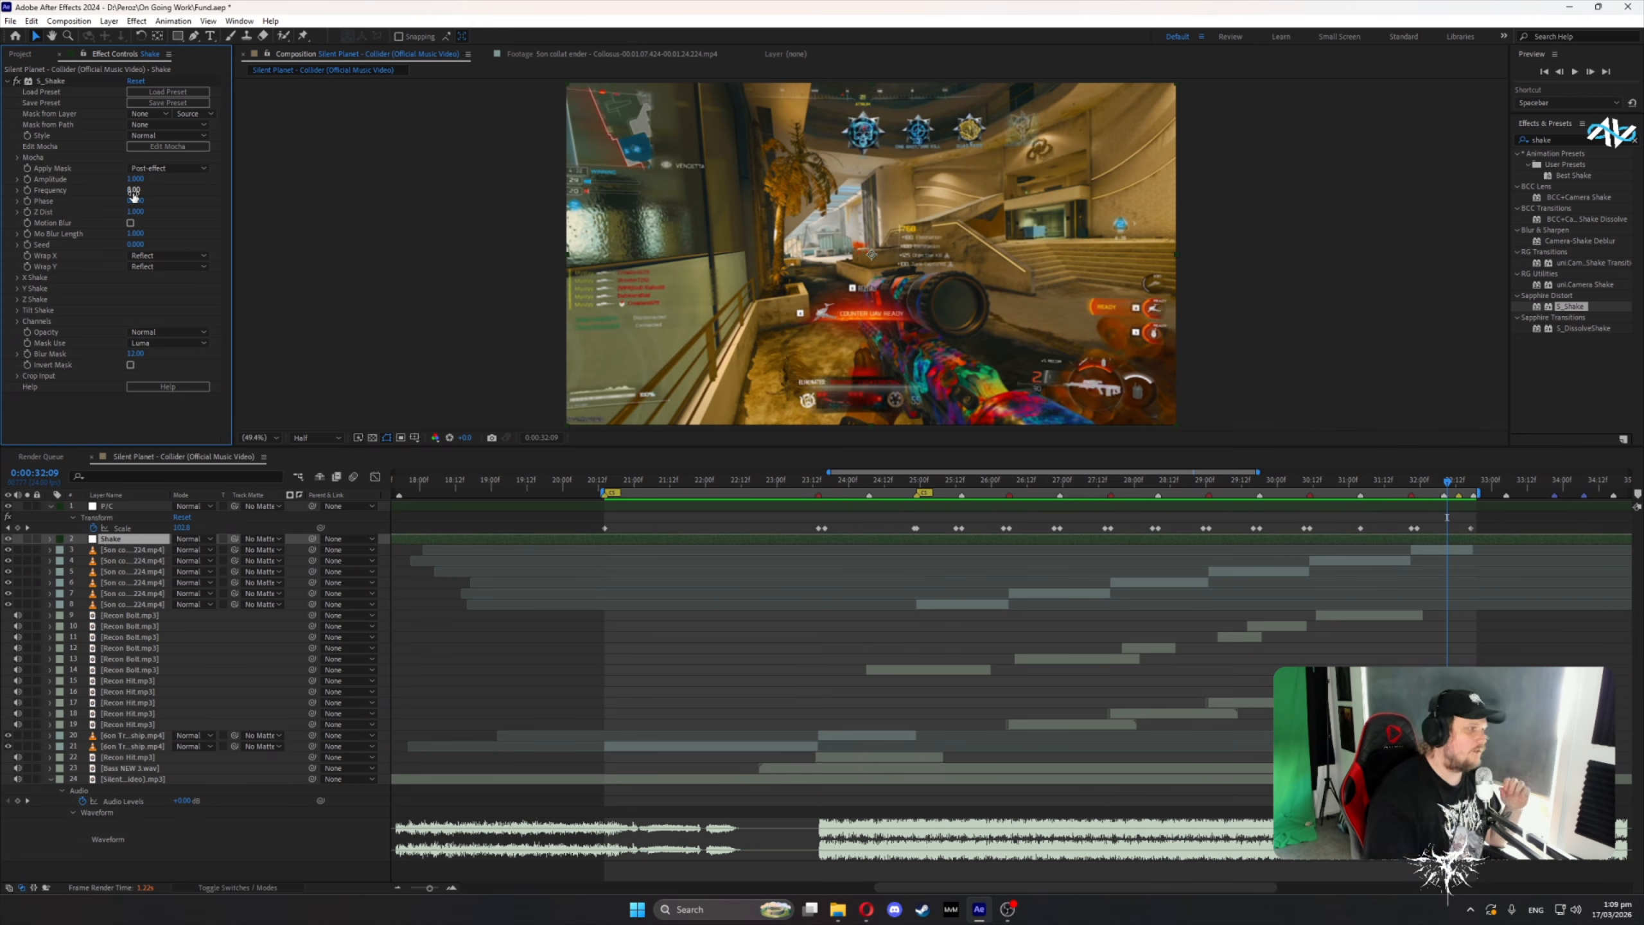
- Set the S_Shake Frequency to 2 on the Shake layer
{"action": "left_click", "coordinate": [133, 190]}
{"action": "type", "text": "2"}
{"action": "key", "text": "Return"}
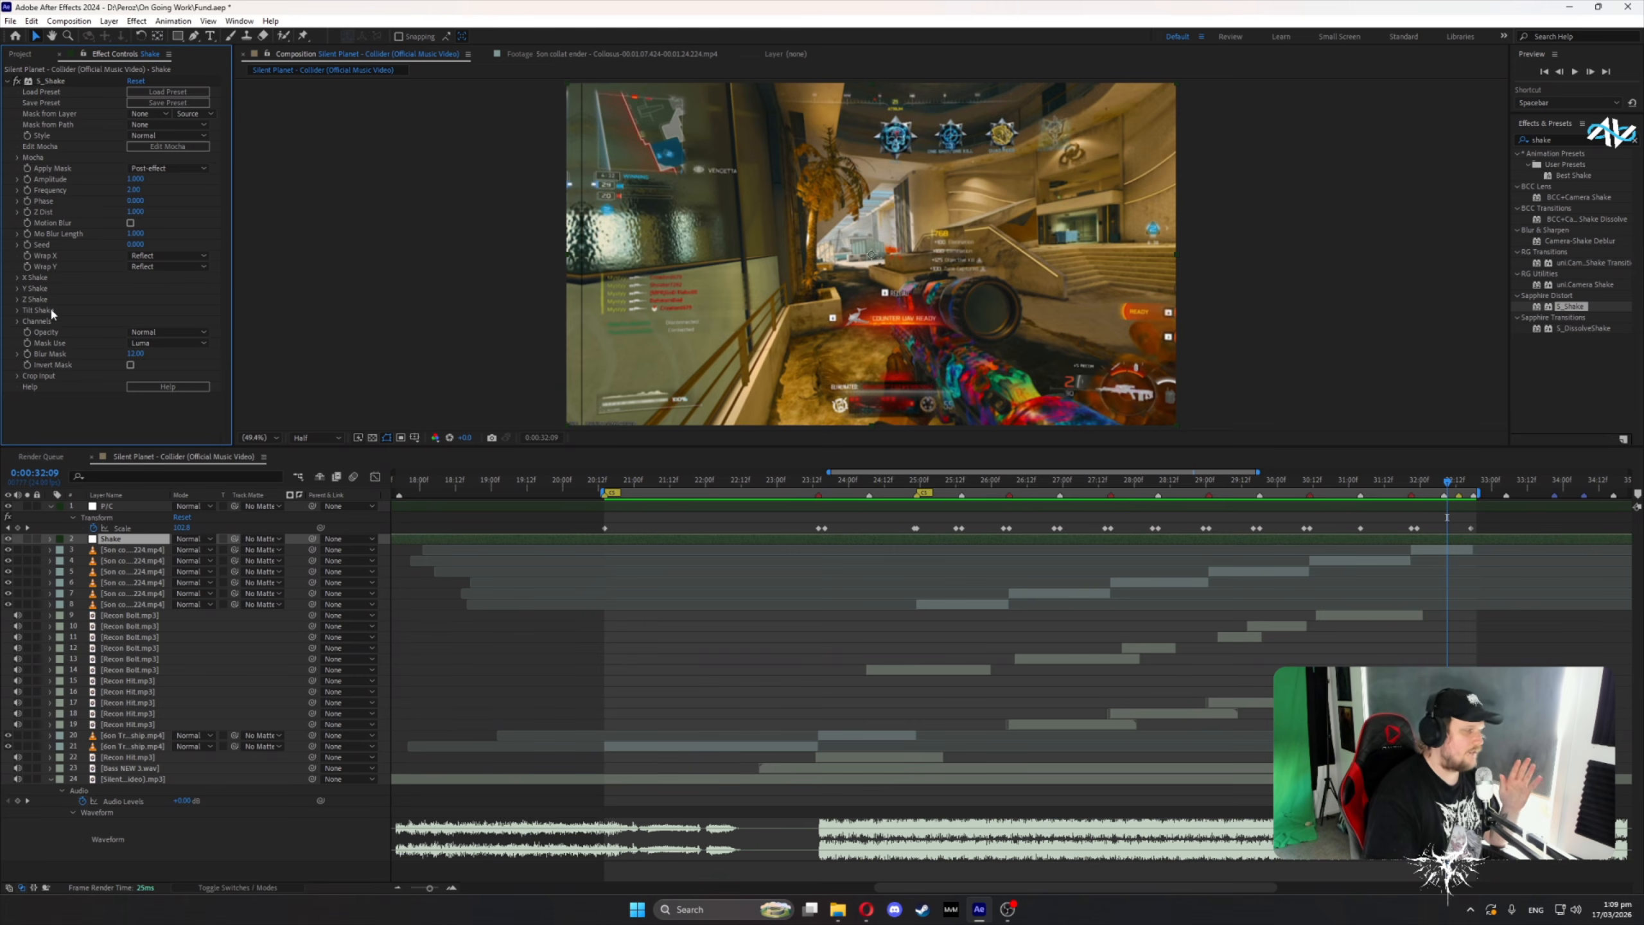
{"action": "left_click", "coordinate": [18, 300]}
{"action": "left_click", "coordinate": [18, 300]}
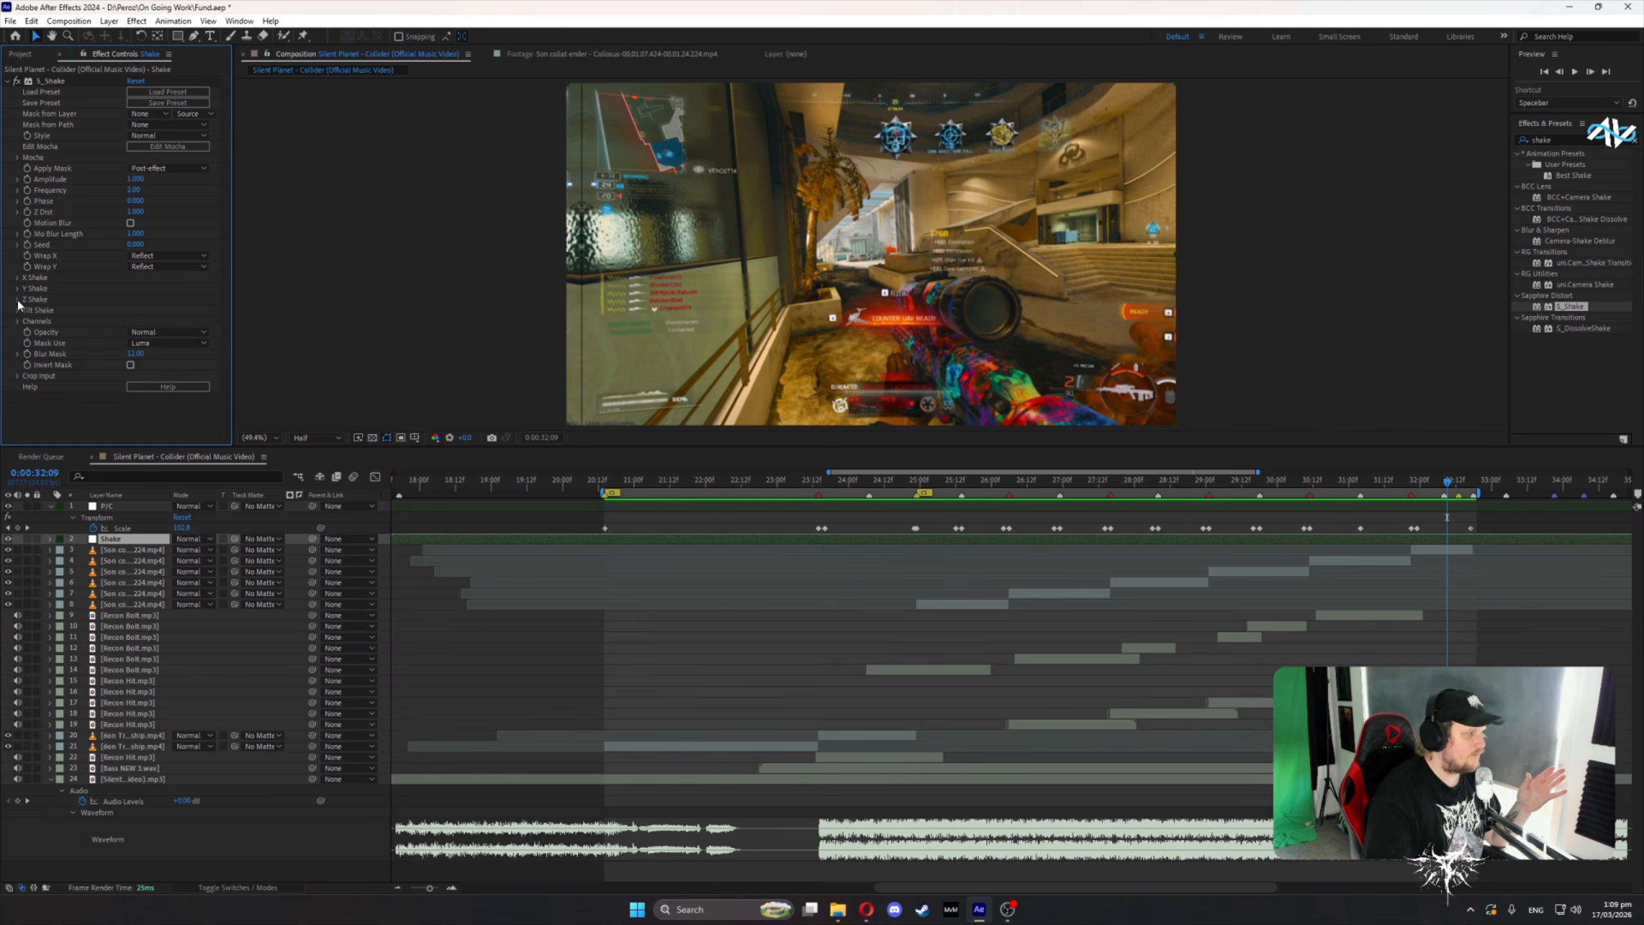
- Set S_Shake's X Rand Amp to 50 and Y Rand Amp to 120
{"action": "left_click", "coordinate": [17, 279]}
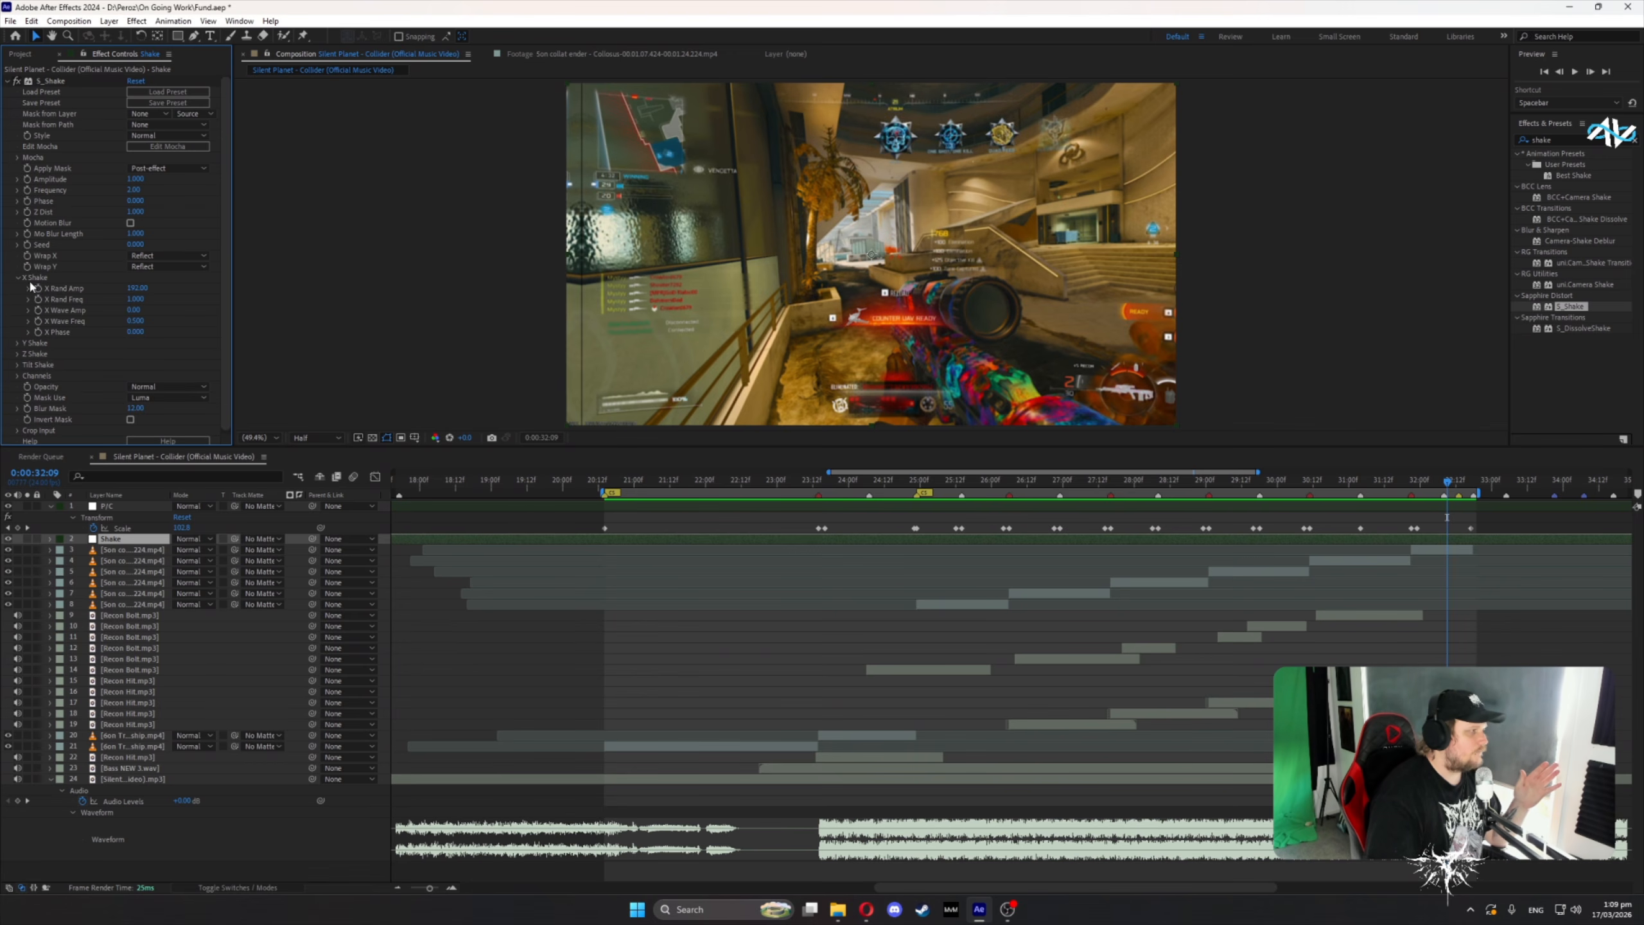
{"action": "mouse_move", "coordinate": [138, 288]}
{"action": "left_mouse_down"}
{"action": "mouse_move", "coordinate": [1484, 250]}
{"action": "mouse_move", "coordinate": [139, 290]}
{"action": "left_mouse_up"}
{"action": "left_click", "coordinate": [138, 289]}
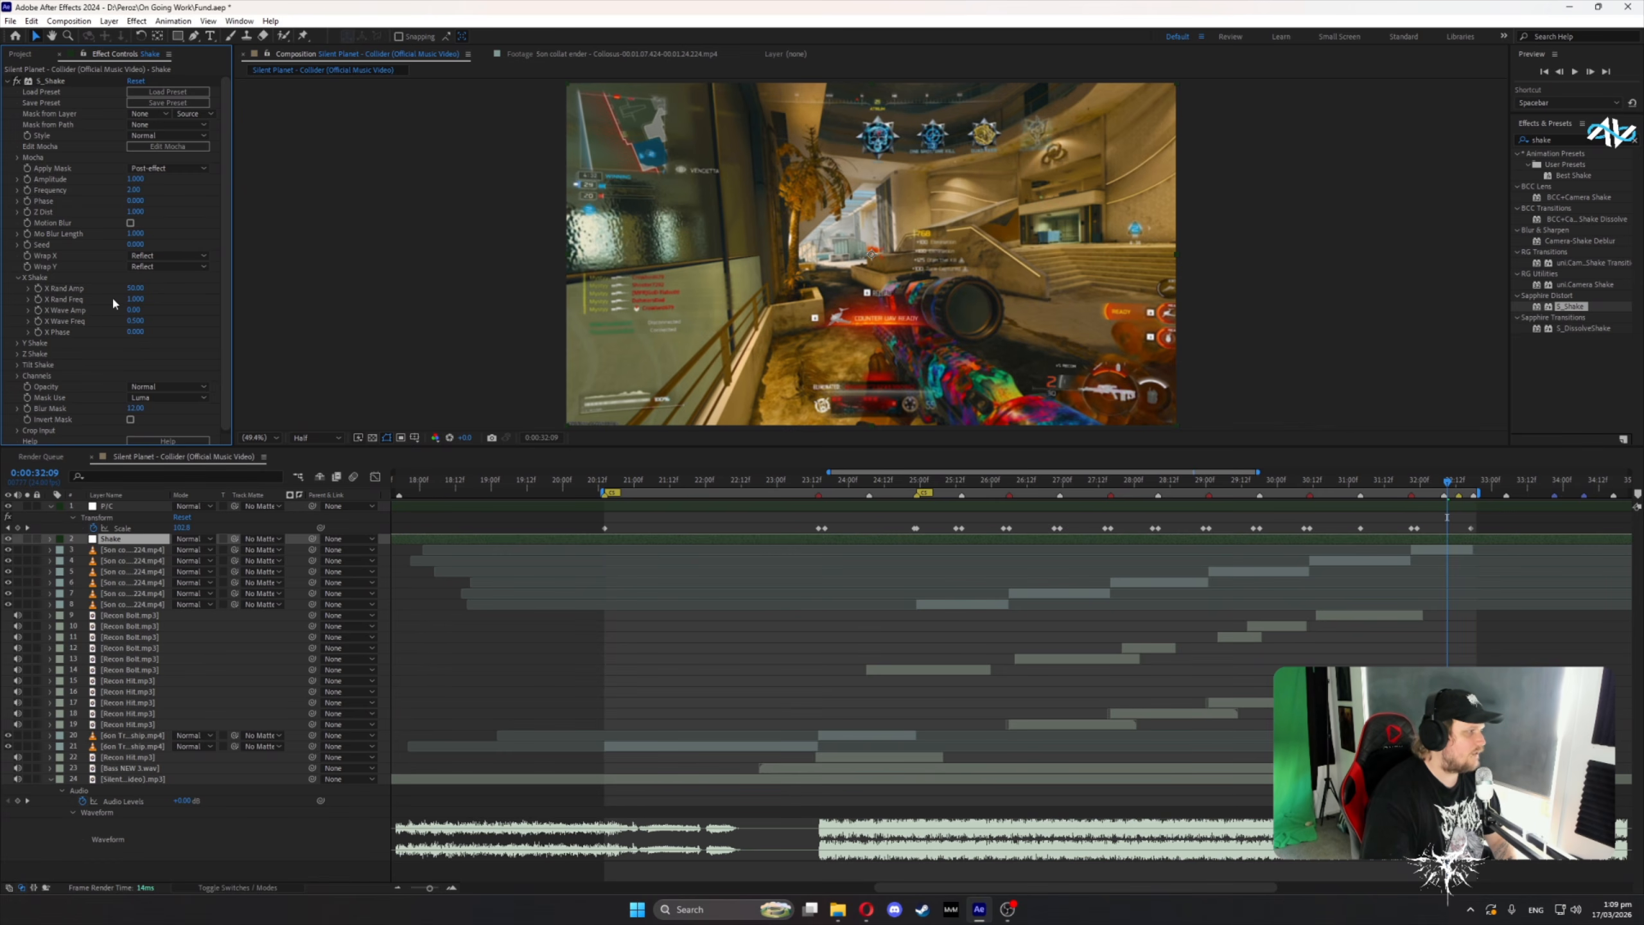
{"action": "left_click", "coordinate": [17, 343]}
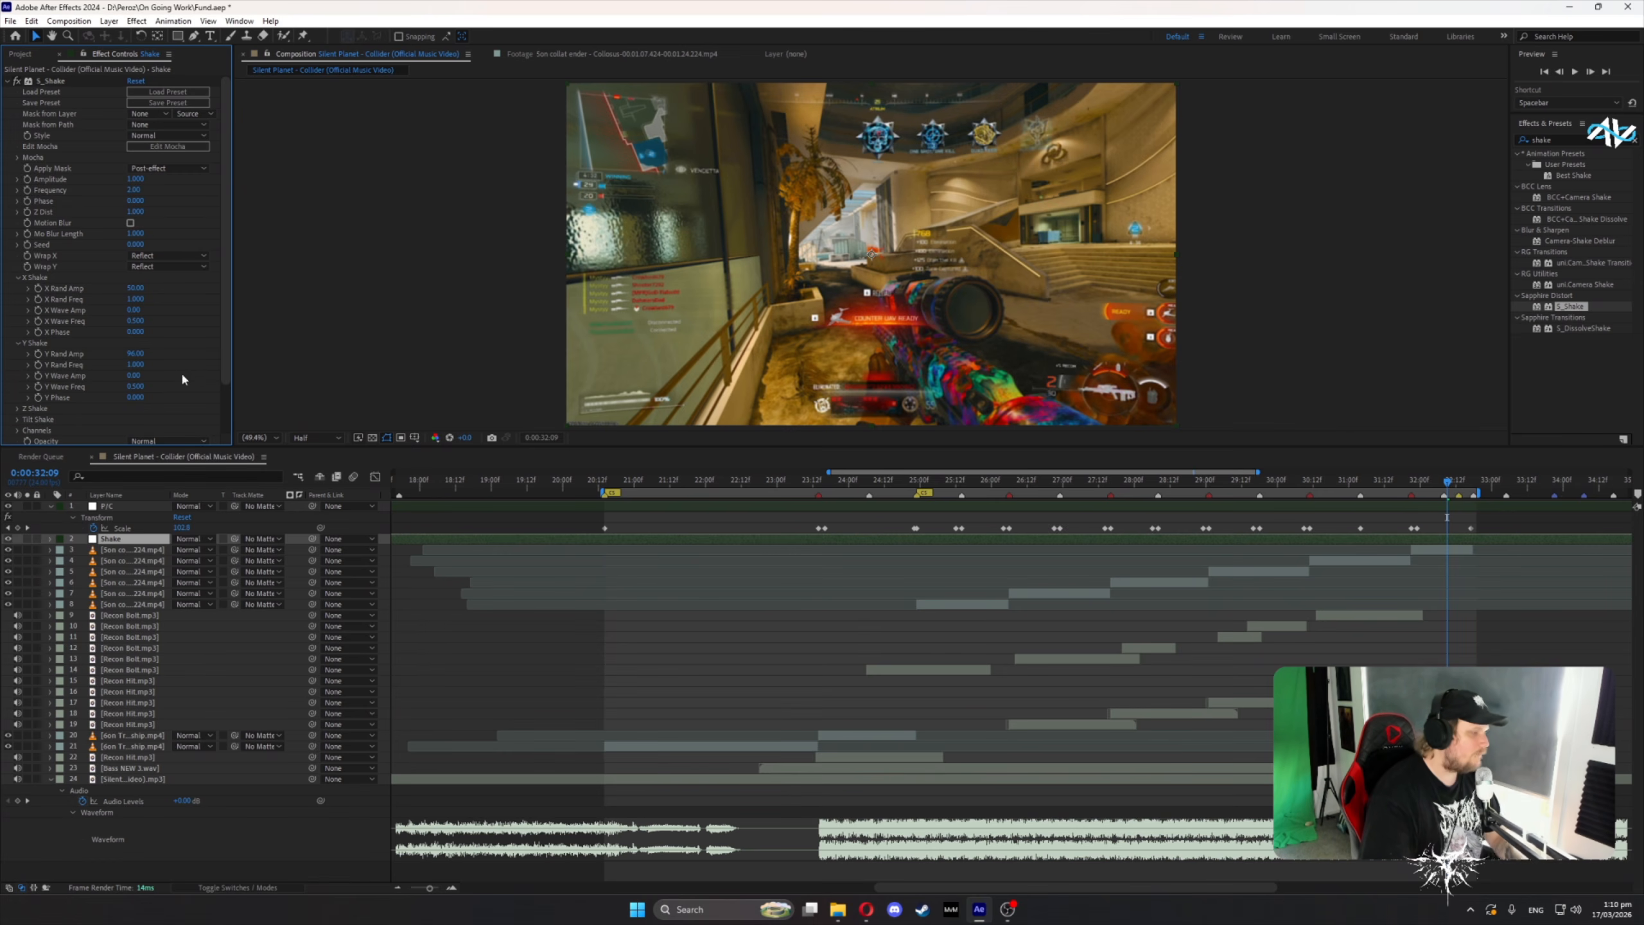
{"action": "left_click", "coordinate": [136, 354]}
{"action": "key", "text": "Return"}
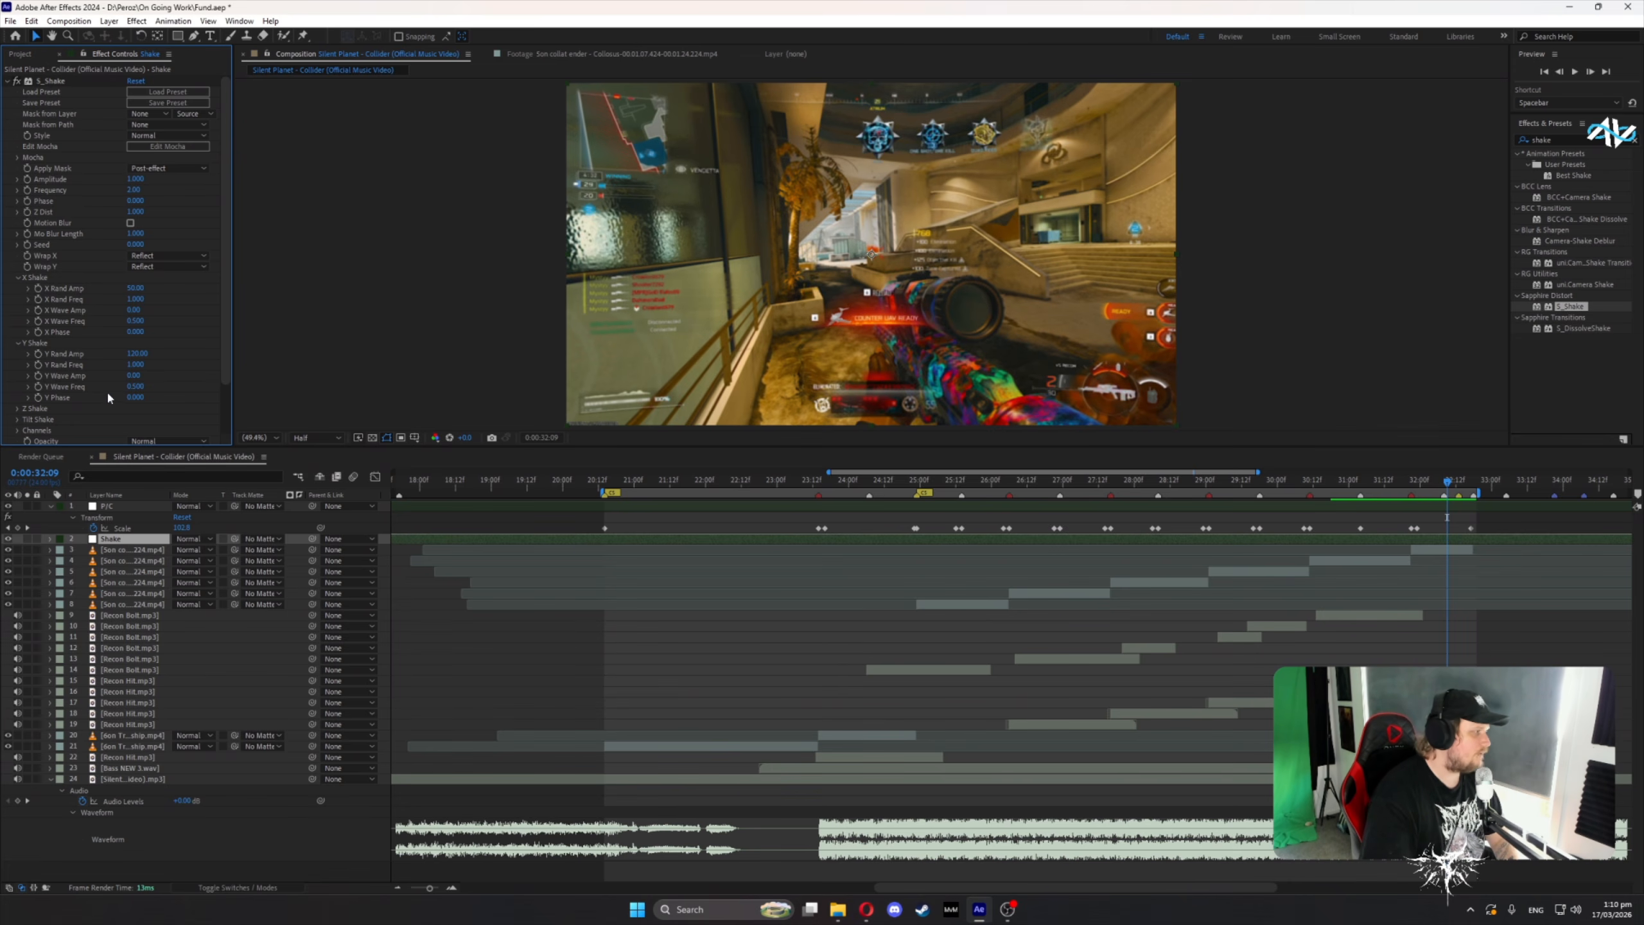
- Set S_Shake's Tilt Rand Amp to 5 and Tilt Wave Freq to 0.2
{"action": "scroll", "coordinate": [108, 398], "scroll_direction": "down", "scroll_amount": 1}
{"action": "left_click", "coordinate": [18, 390]}
{"action": "scroll", "coordinate": [100, 371], "scroll_direction": "down", "scroll_amount": 2}
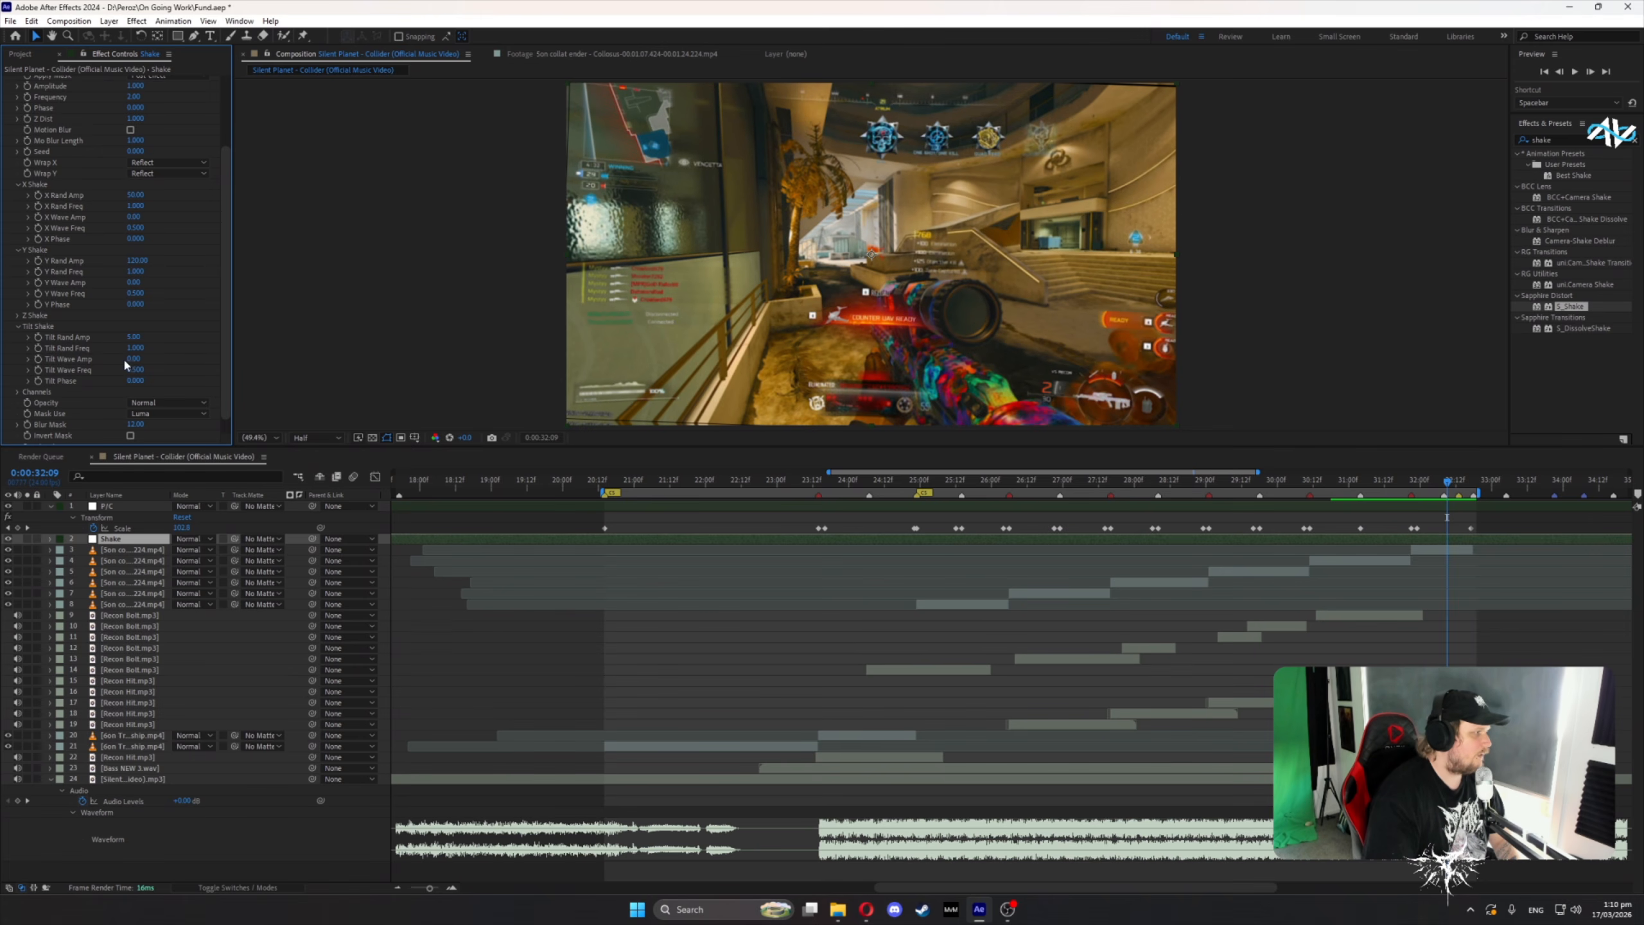
{"action": "left_click", "coordinate": [138, 369]}
{"action": "type", "text": "0"}
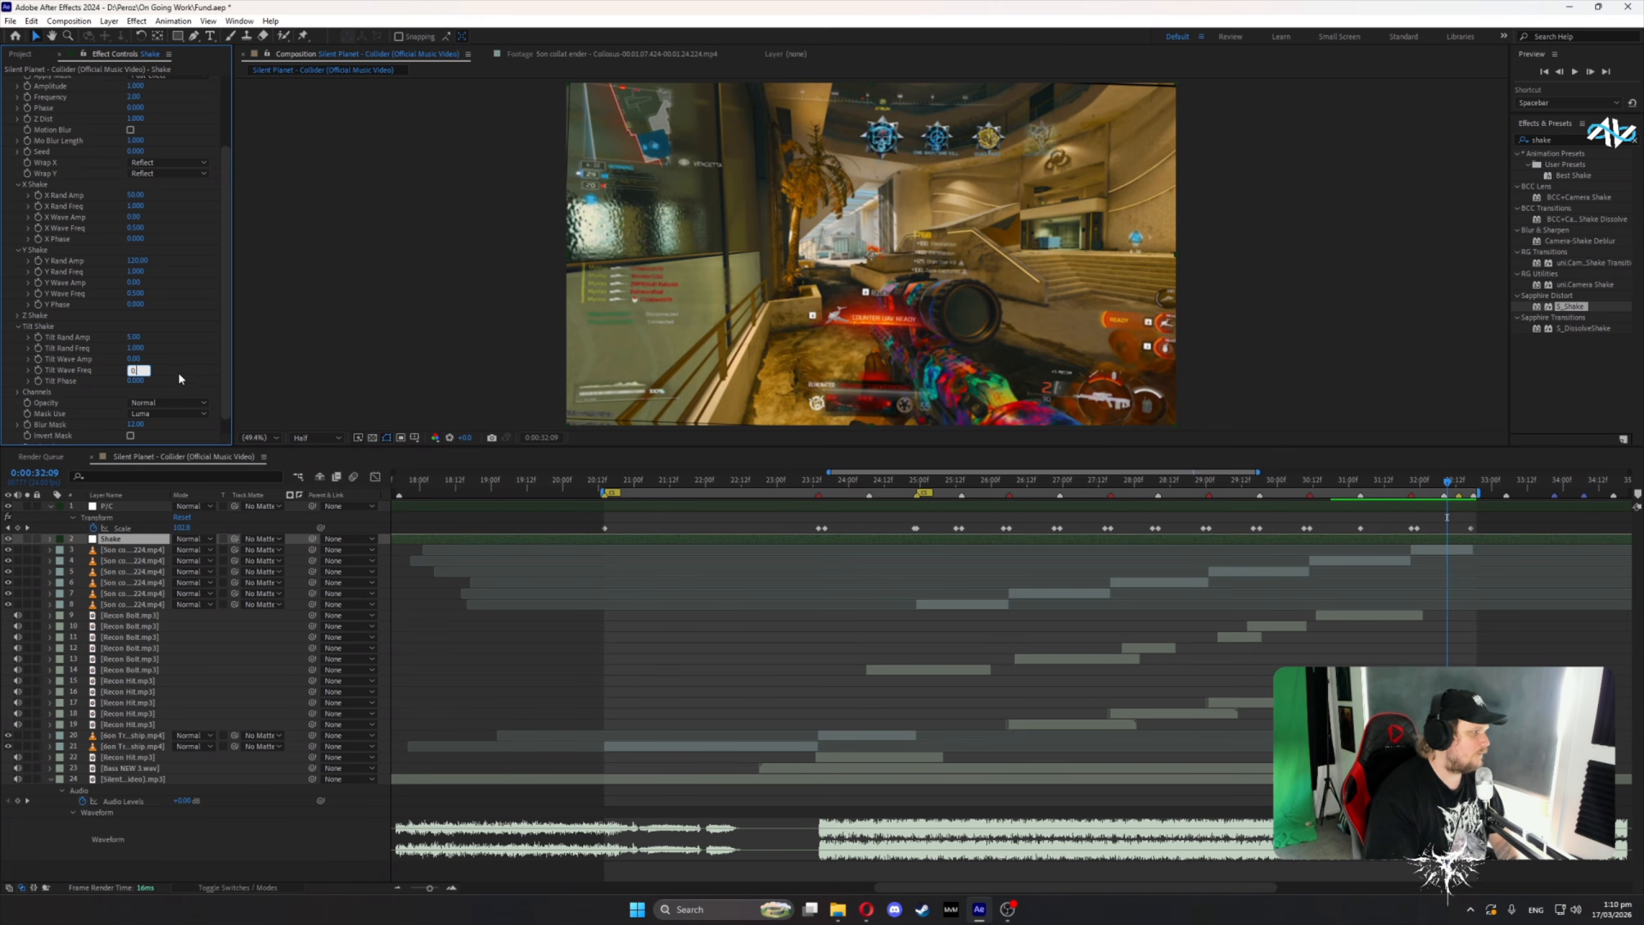
- Scrub to 0:00:22:17 to check the shake, setting Y Rand Amp to 30 and X Rand Amp to 40
{"action": "left_click_drag", "start_coordinate": [694, 480], "coordinate": [715, 518]}
{"action": "left_click", "coordinate": [137, 260]}
{"action": "type", "text": "30"}
{"action": "key", "text": "Return"}
{"action": "left_click_drag", "start_coordinate": [715, 482], "coordinate": [757, 489]}
{"action": "left_click", "coordinate": [137, 196]}
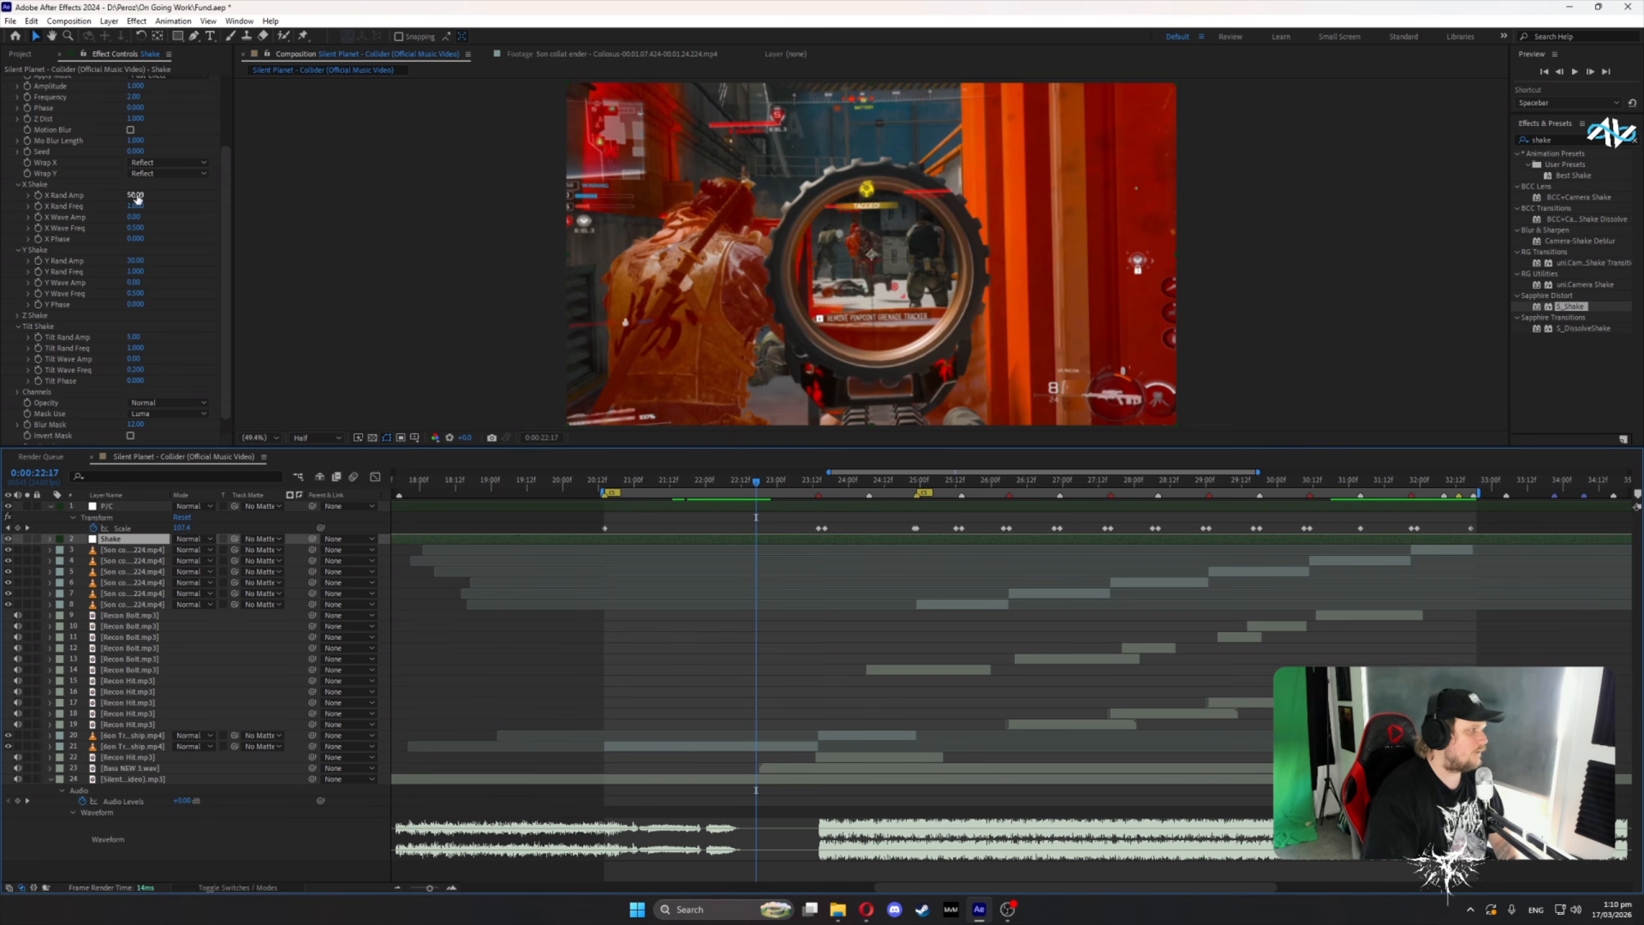
{"action": "type", "text": "40"}
{"action": "key", "text": "Return"}
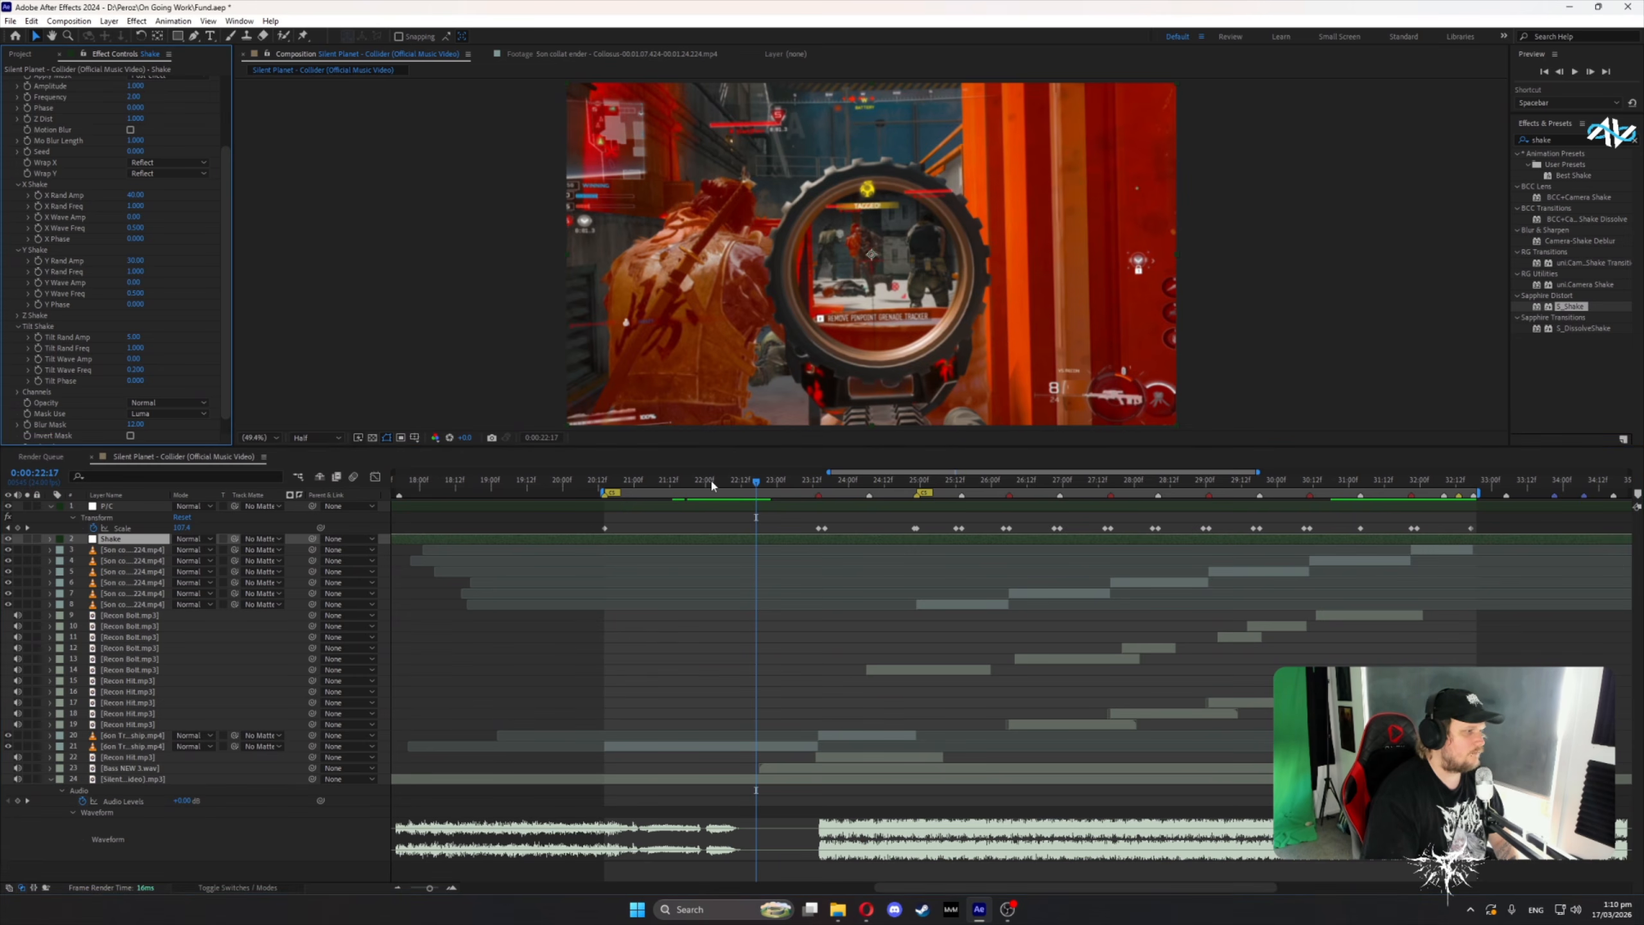
- Check the shake around 0:00:22:01 and set S_Shake's X Rand Amp to 10
{"action": "left_click", "coordinate": [638, 483]}
{"action": "left_click_drag", "start_coordinate": [640, 482], "coordinate": [649, 523]}
{"action": "key", "text": "space"}
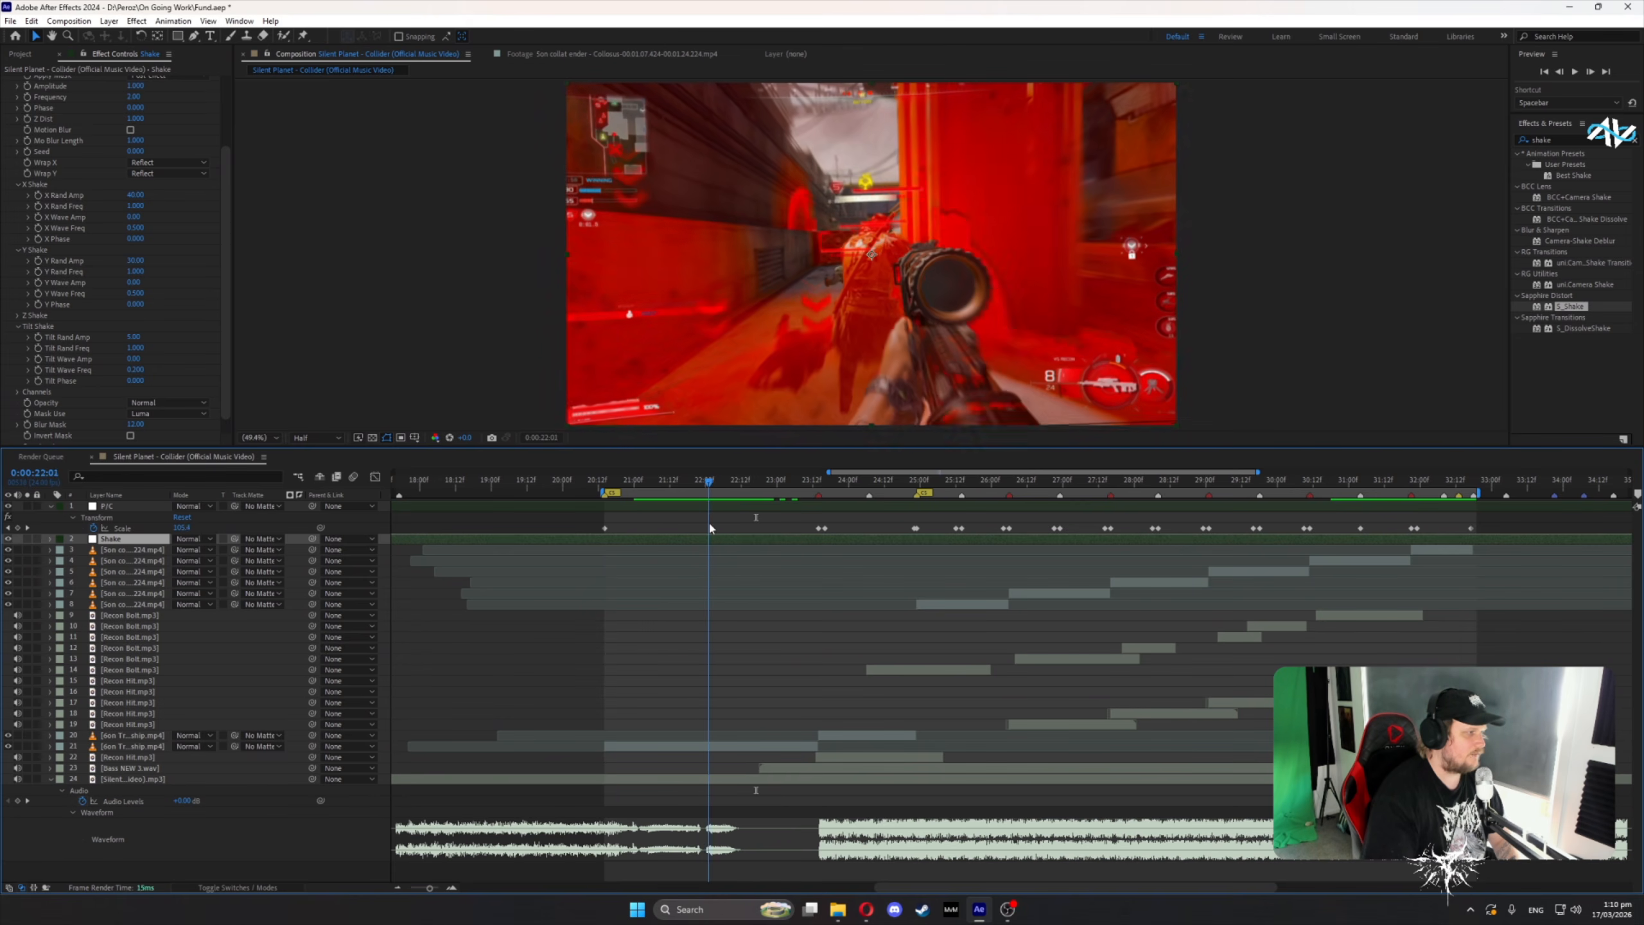
{"action": "left_click", "coordinate": [135, 195]}
{"action": "type", "text": "1"}
{"action": "left_click_drag", "start_coordinate": [624, 484], "coordinate": [709, 505]}
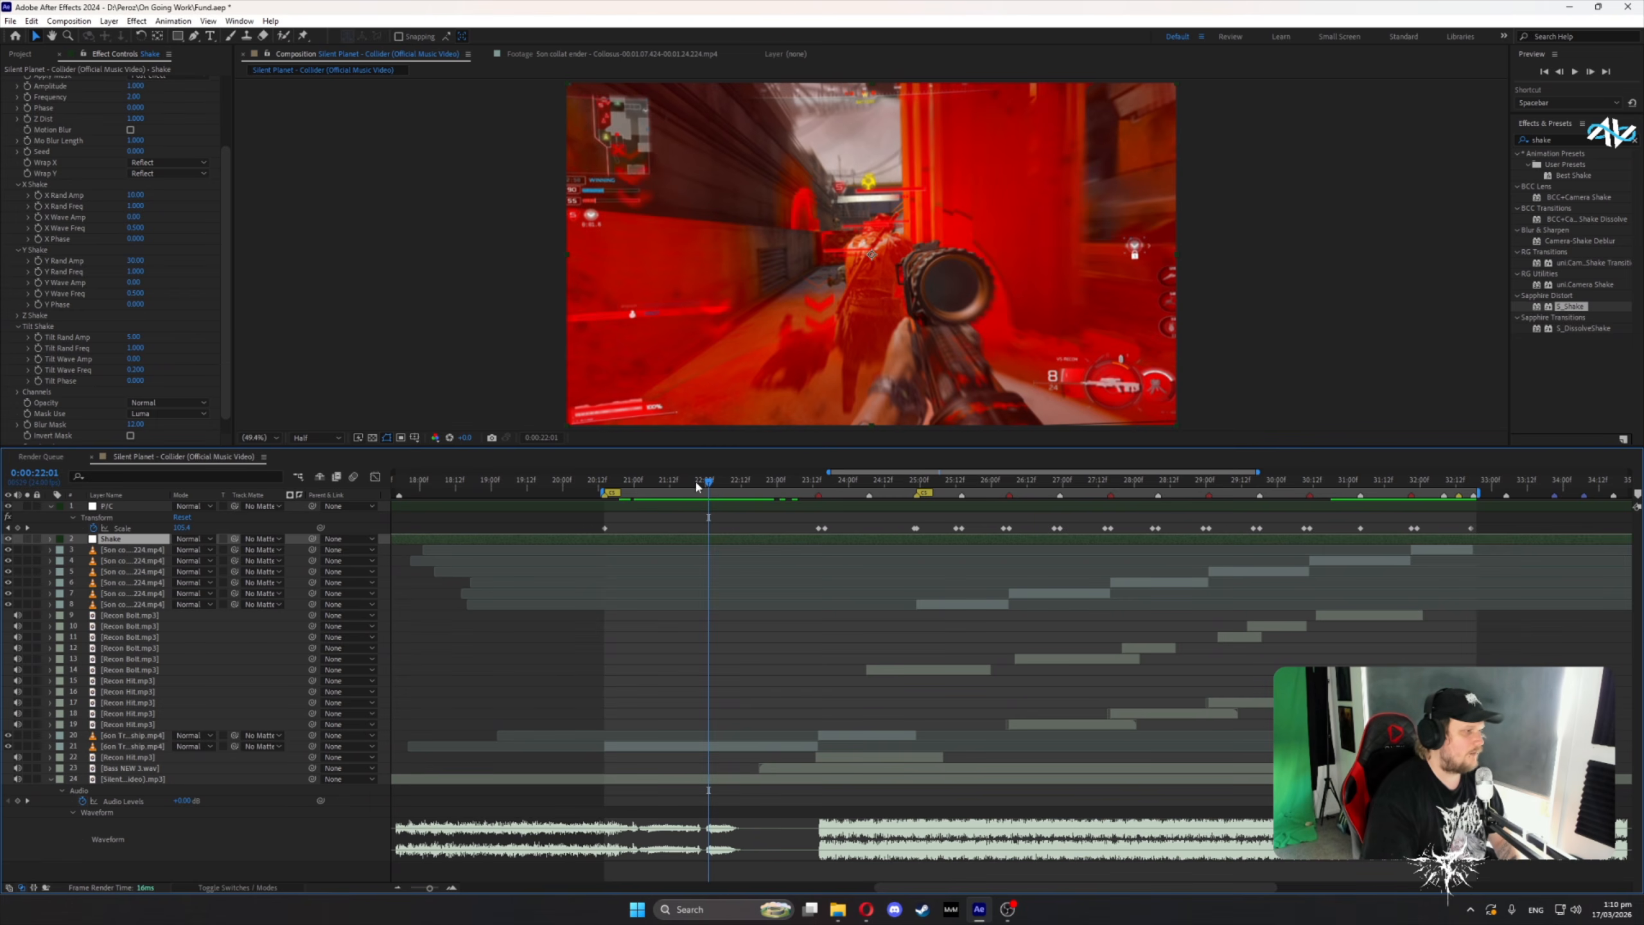
- Scrub between about 0:00:21:05 and 0:00:23:00 and look over the S_Shake settings to review the shake
{"action": "left_click", "coordinate": [697, 484]}
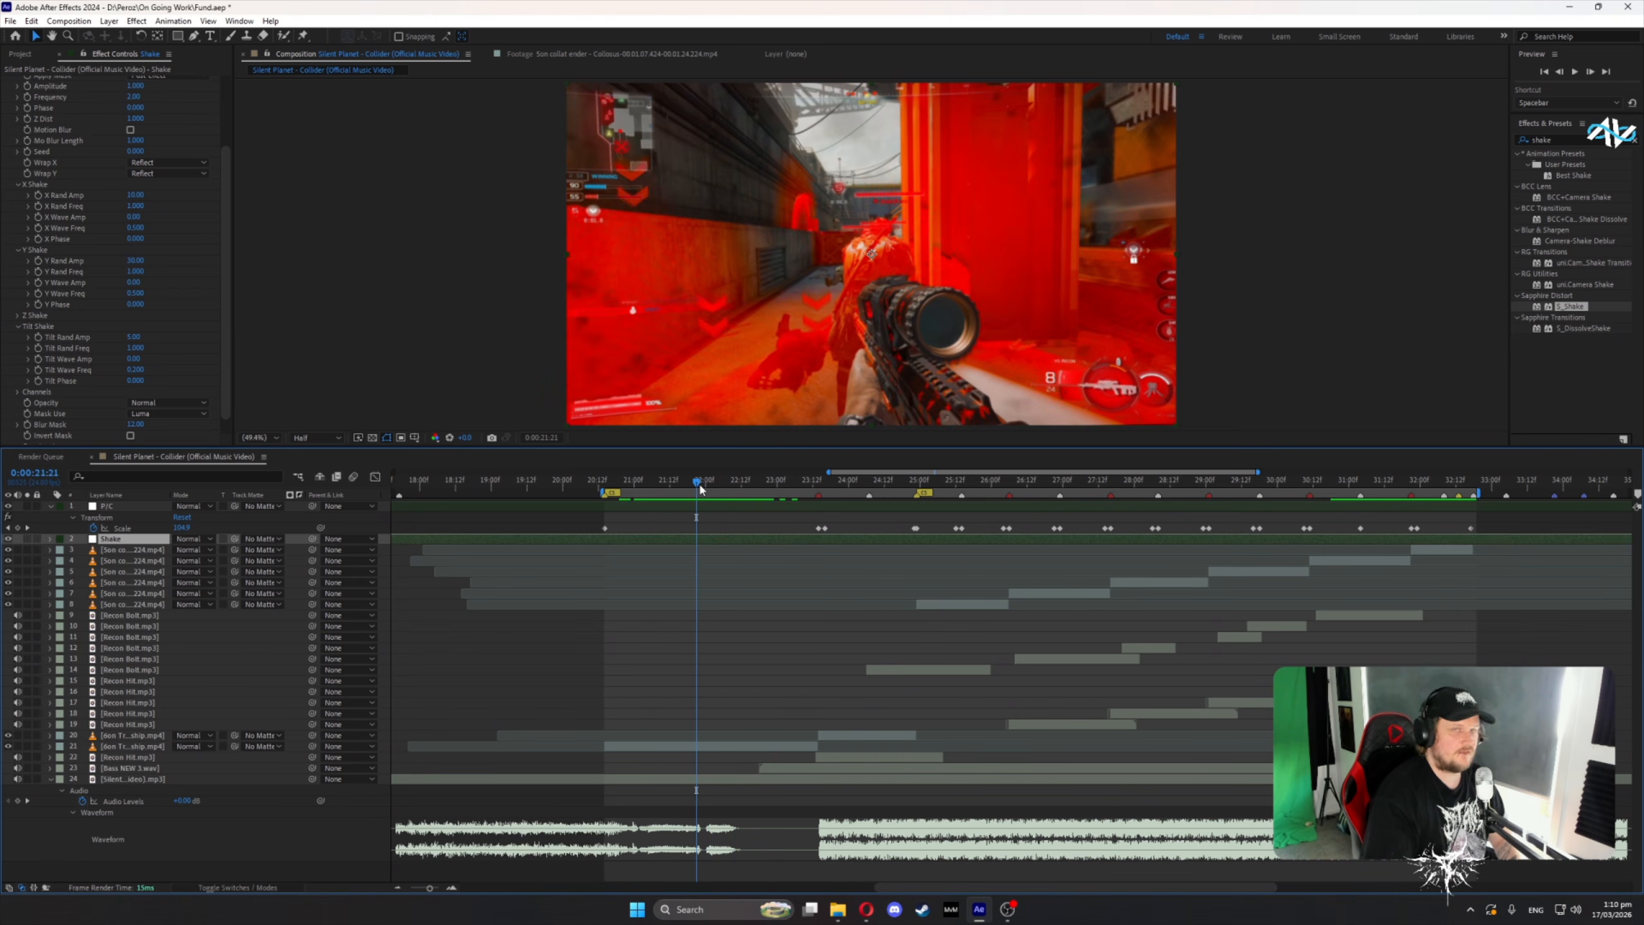
{"action": "left_click_drag", "start_coordinate": [697, 485], "coordinate": [771, 494]}
{"action": "left_click_drag", "start_coordinate": [790, 495], "coordinate": [709, 496]}
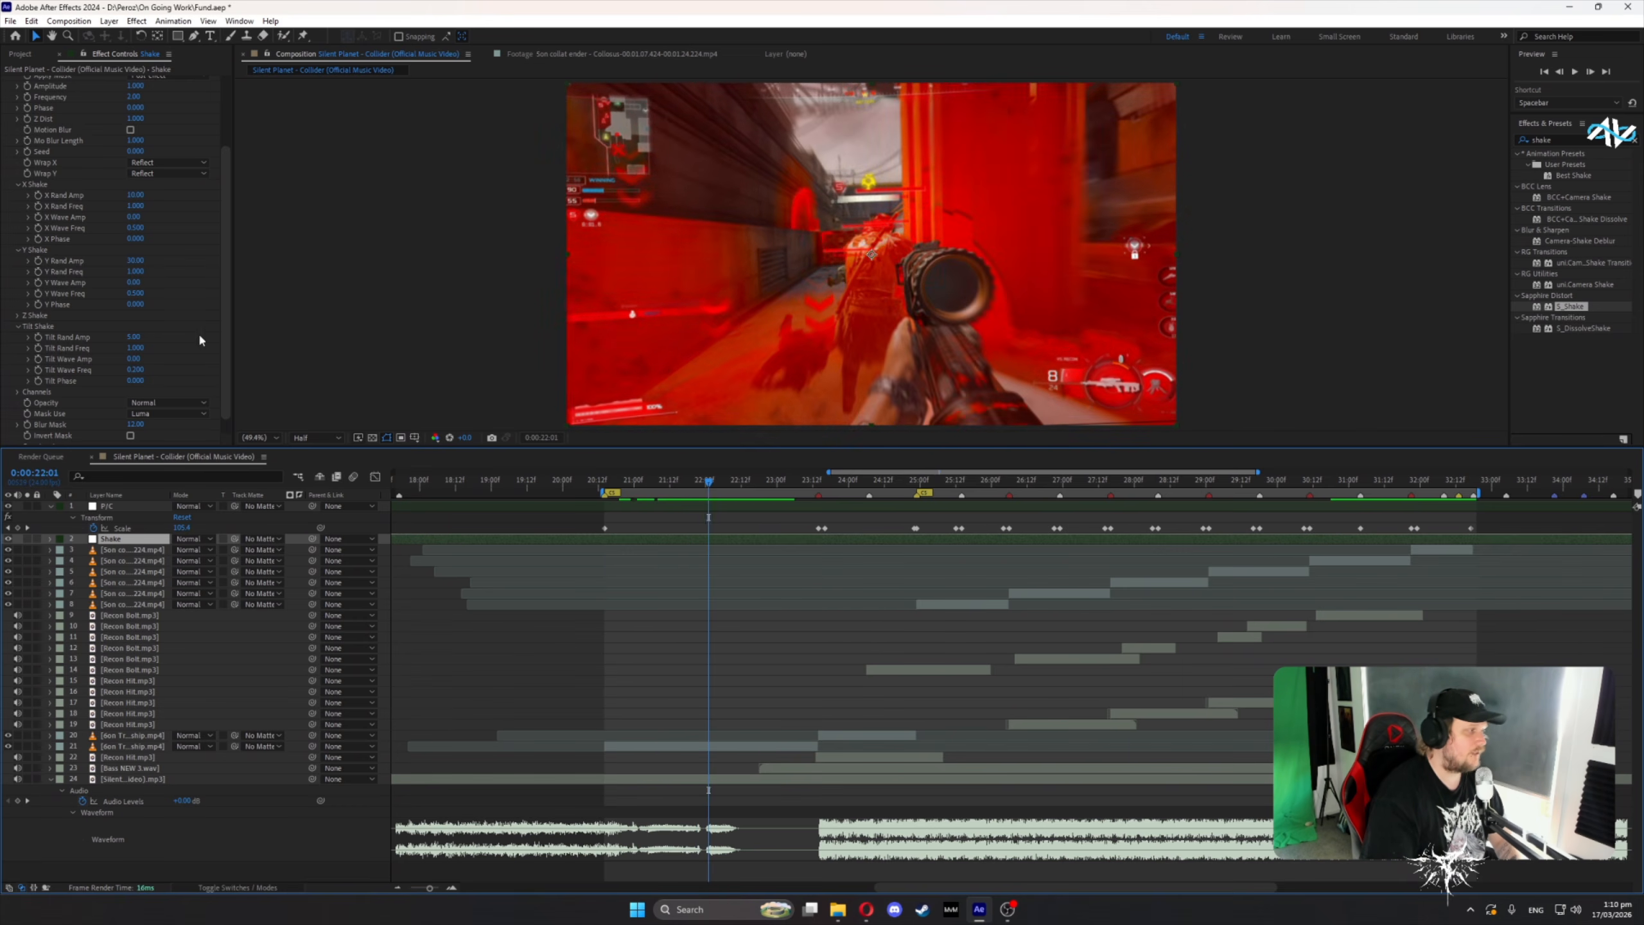
{"action": "scroll", "coordinate": [212, 321], "scroll_direction": "down", "scroll_amount": 1}
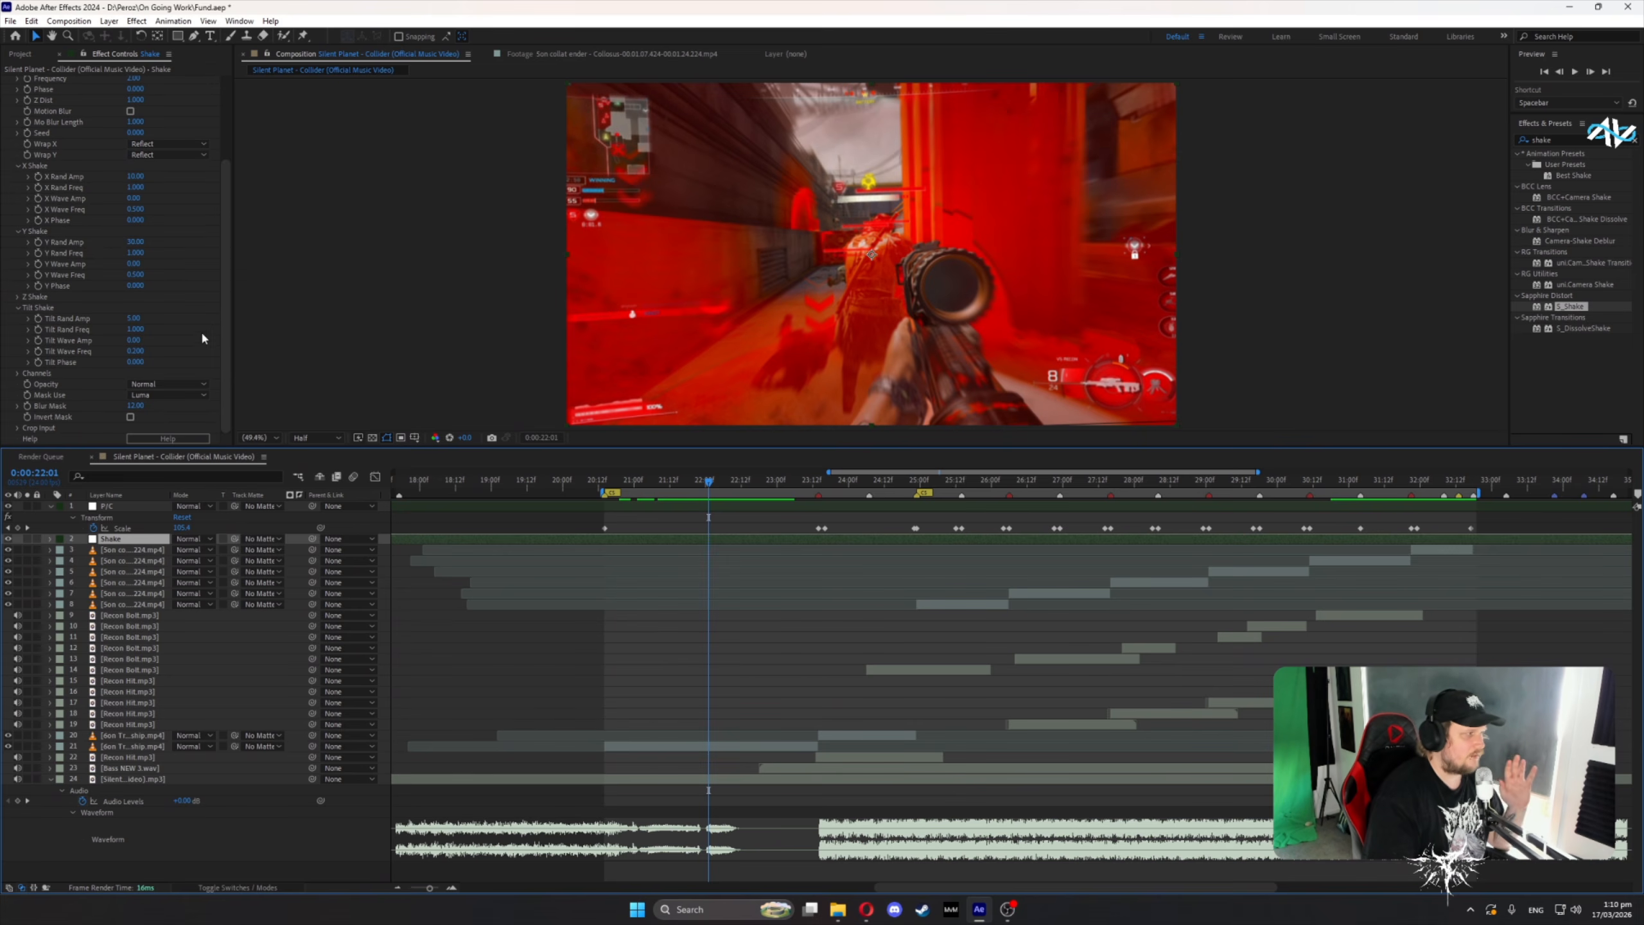
{"action": "scroll", "coordinate": [202, 331], "scroll_direction": "up", "scroll_amount": 3}
{"action": "scroll", "coordinate": [187, 363], "scroll_direction": "up", "scroll_amount": 3}
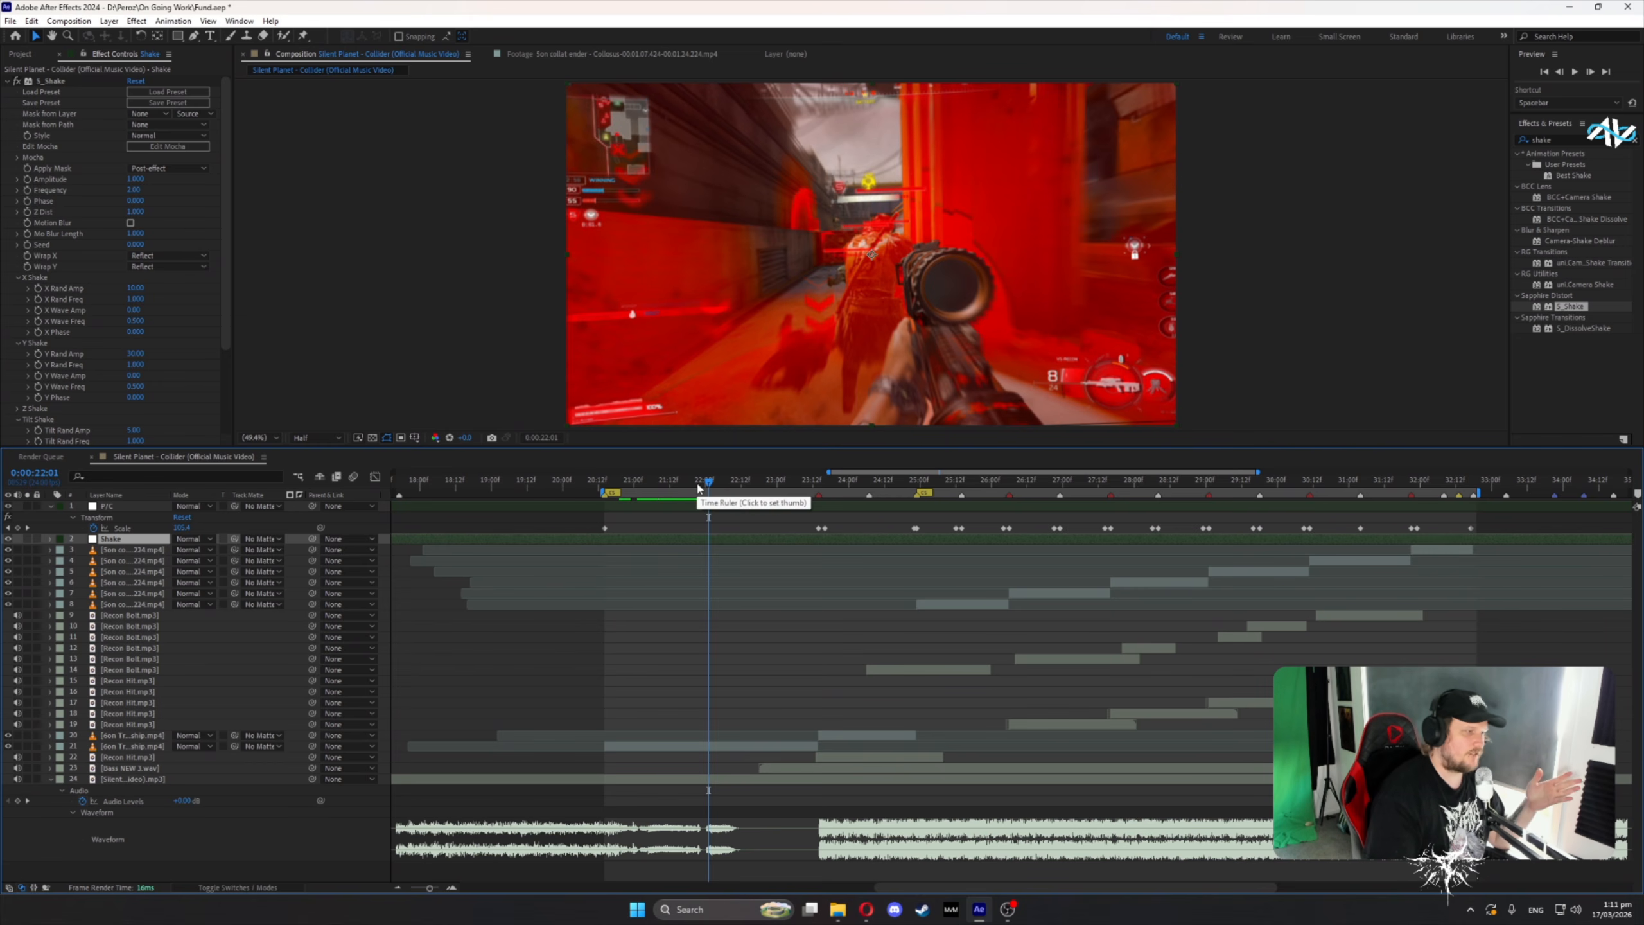
{"action": "left_click_drag", "start_coordinate": [709, 483], "coordinate": [645, 520]}
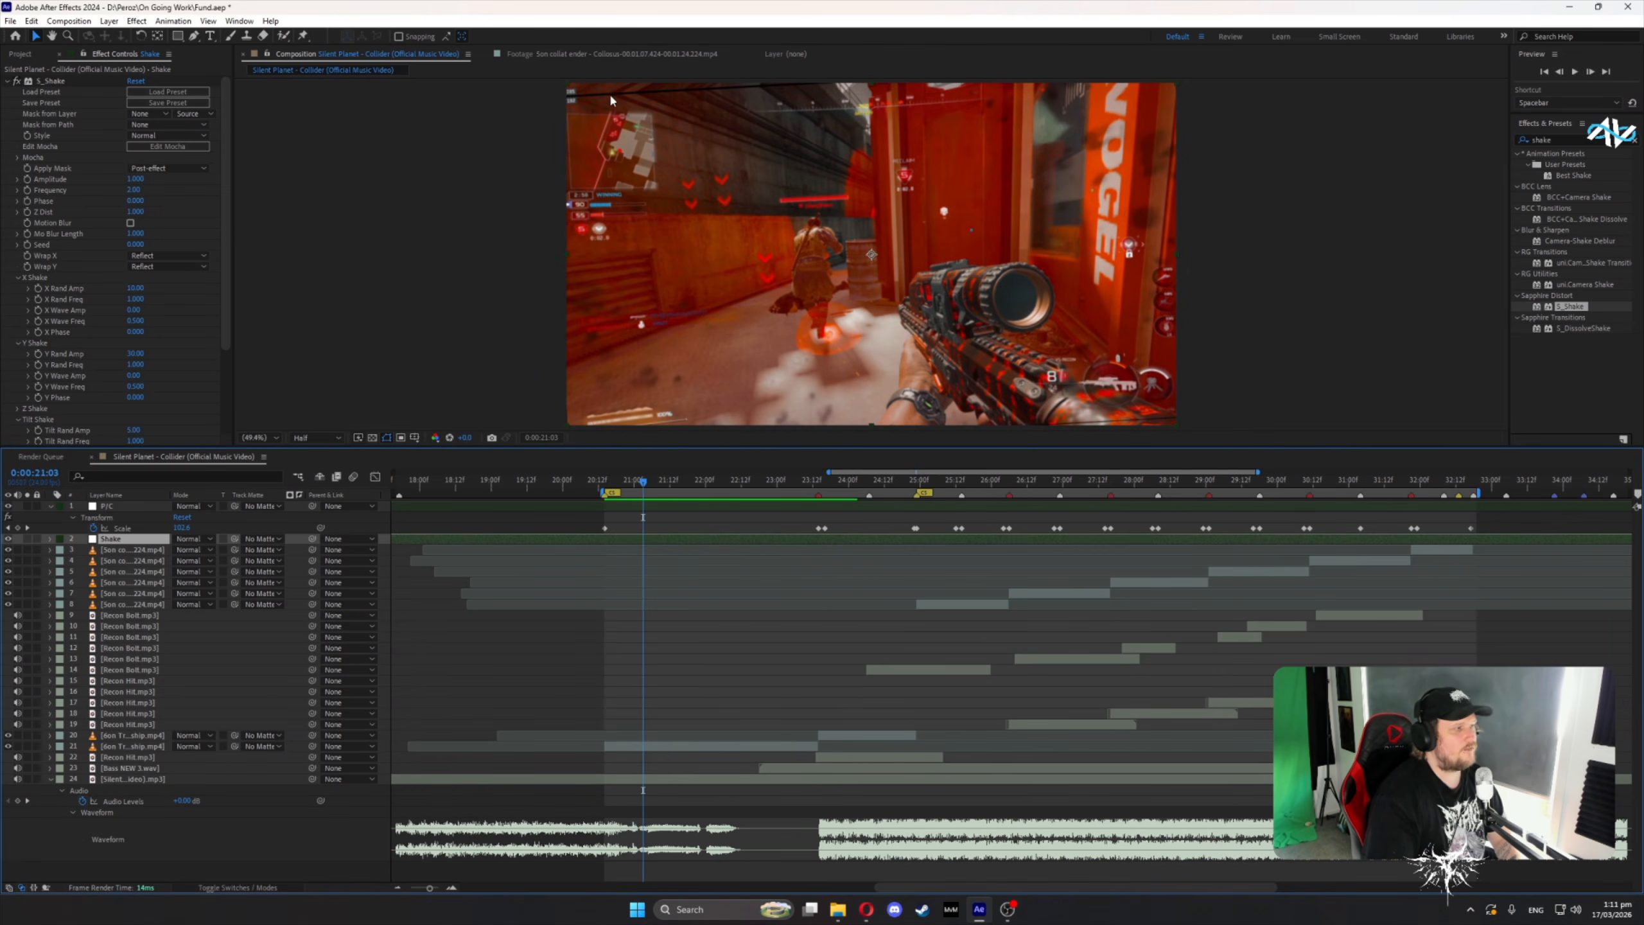
- Find the Motion Tile effect and add it above S_Shake on the Shake layer
{"action": "left_click", "coordinate": [1567, 141]}
{"action": "type", "text": "tile"}
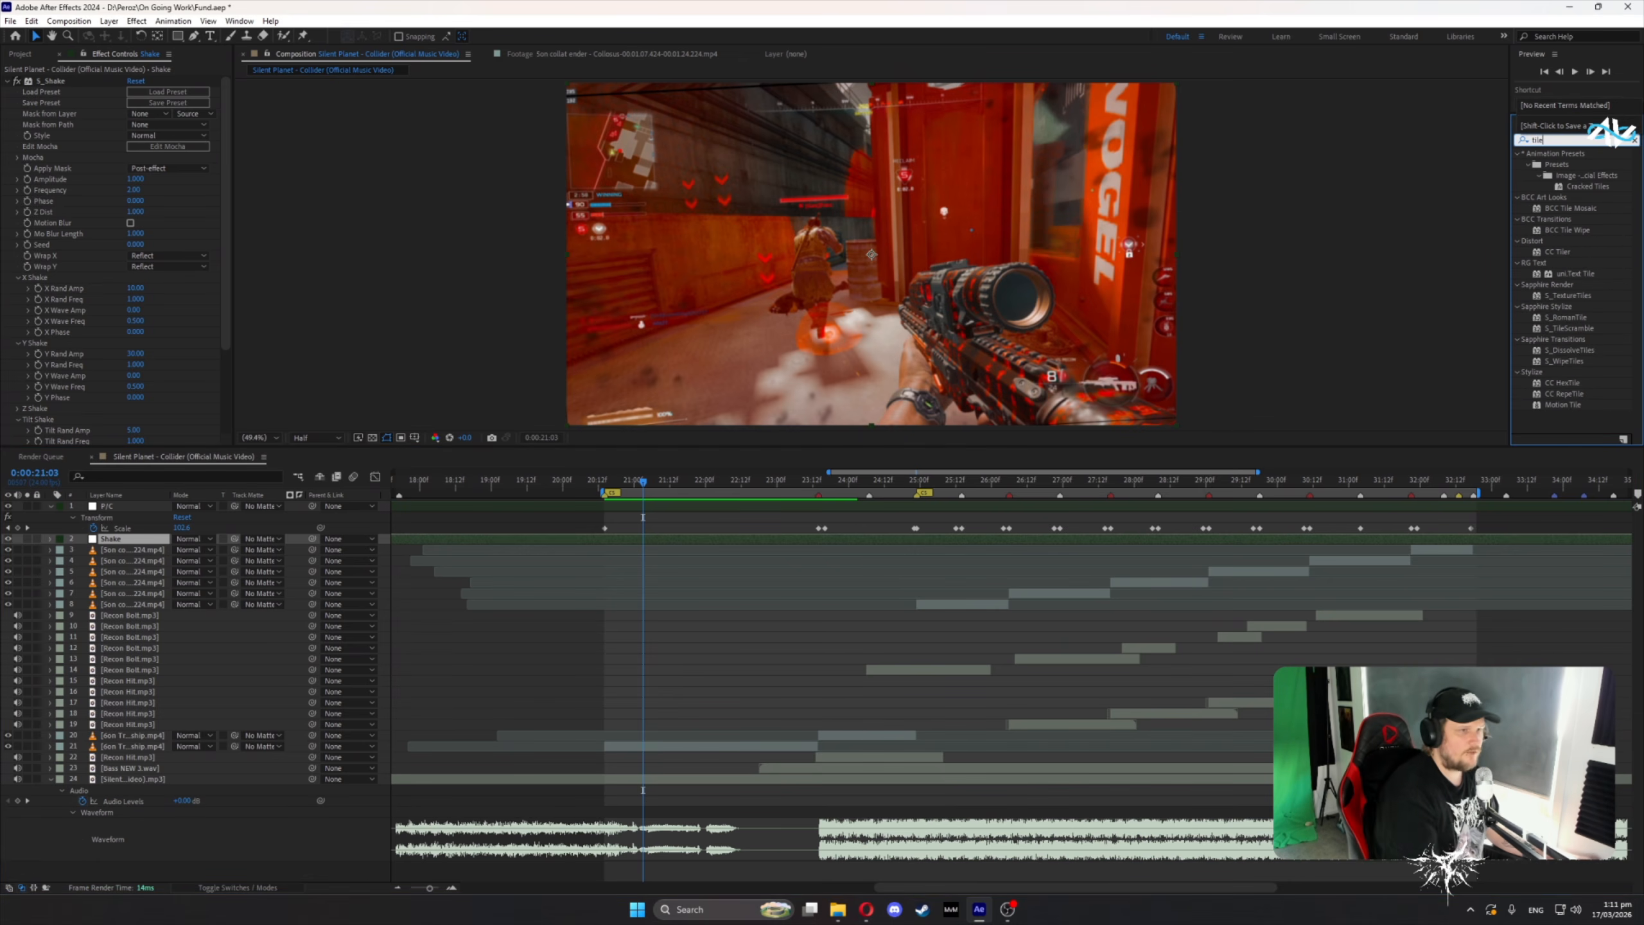
{"action": "left_click", "coordinate": [1563, 405]}
{"action": "left_click_drag", "start_coordinate": [1561, 409], "coordinate": [47, 89]}
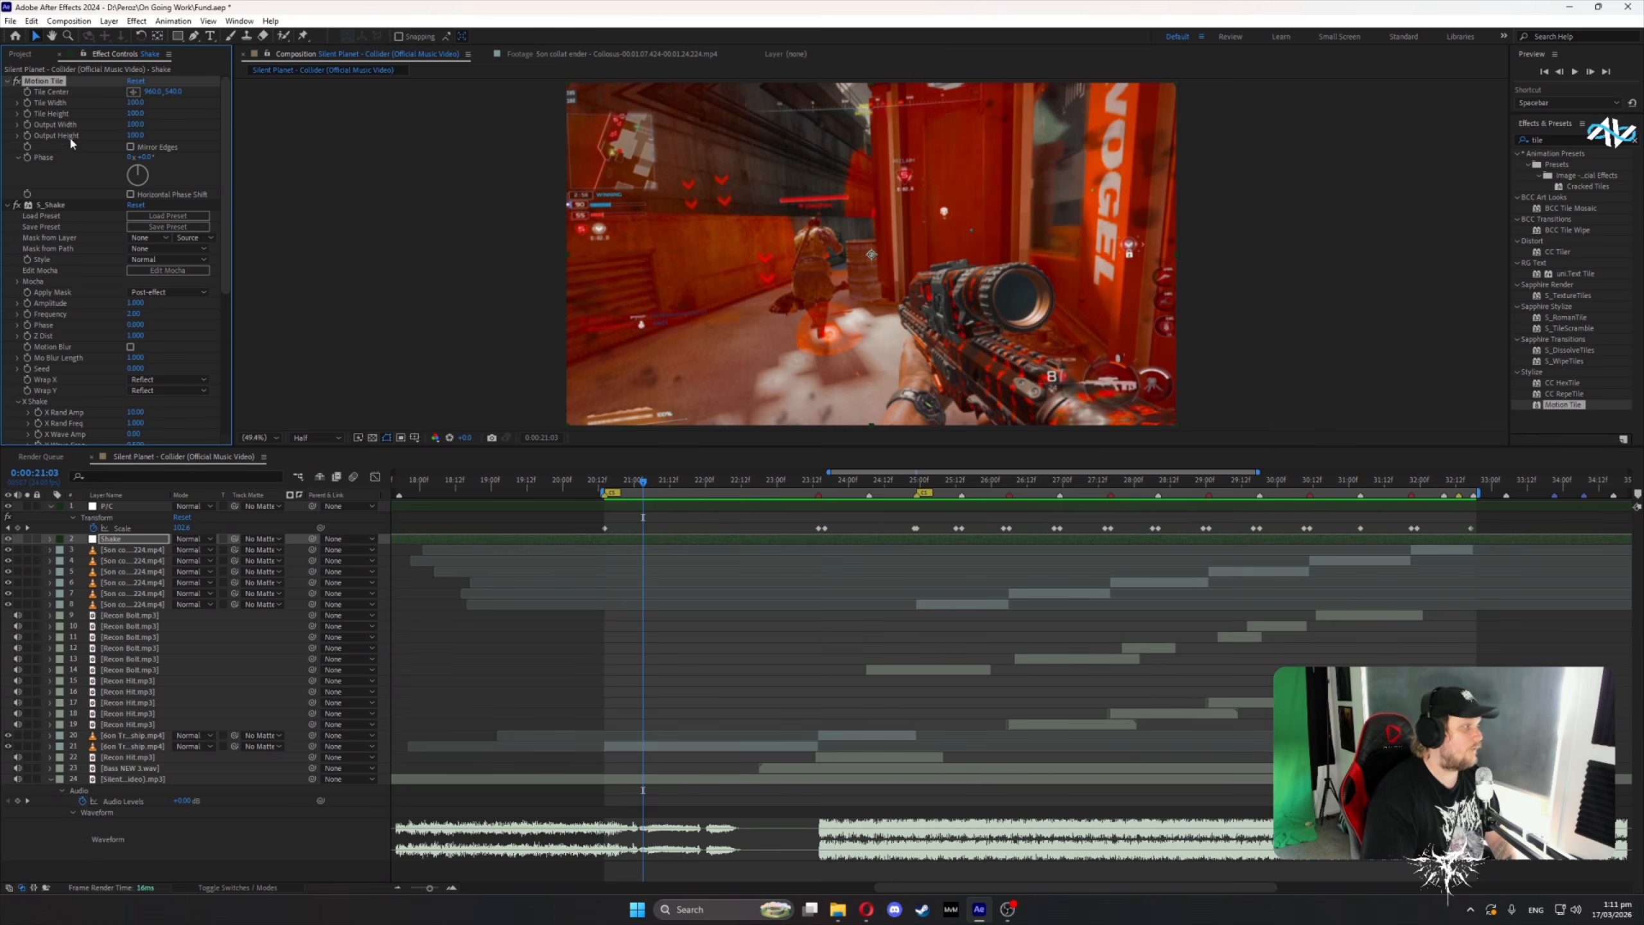
- Enlarge the Motion Tile output size on the Shake layer, turn on Mirror Edges and collapse the effect
{"action": "type", "text": "0"}
{"action": "key", "text": "Return"}
{"action": "left_click", "coordinate": [130, 147]}
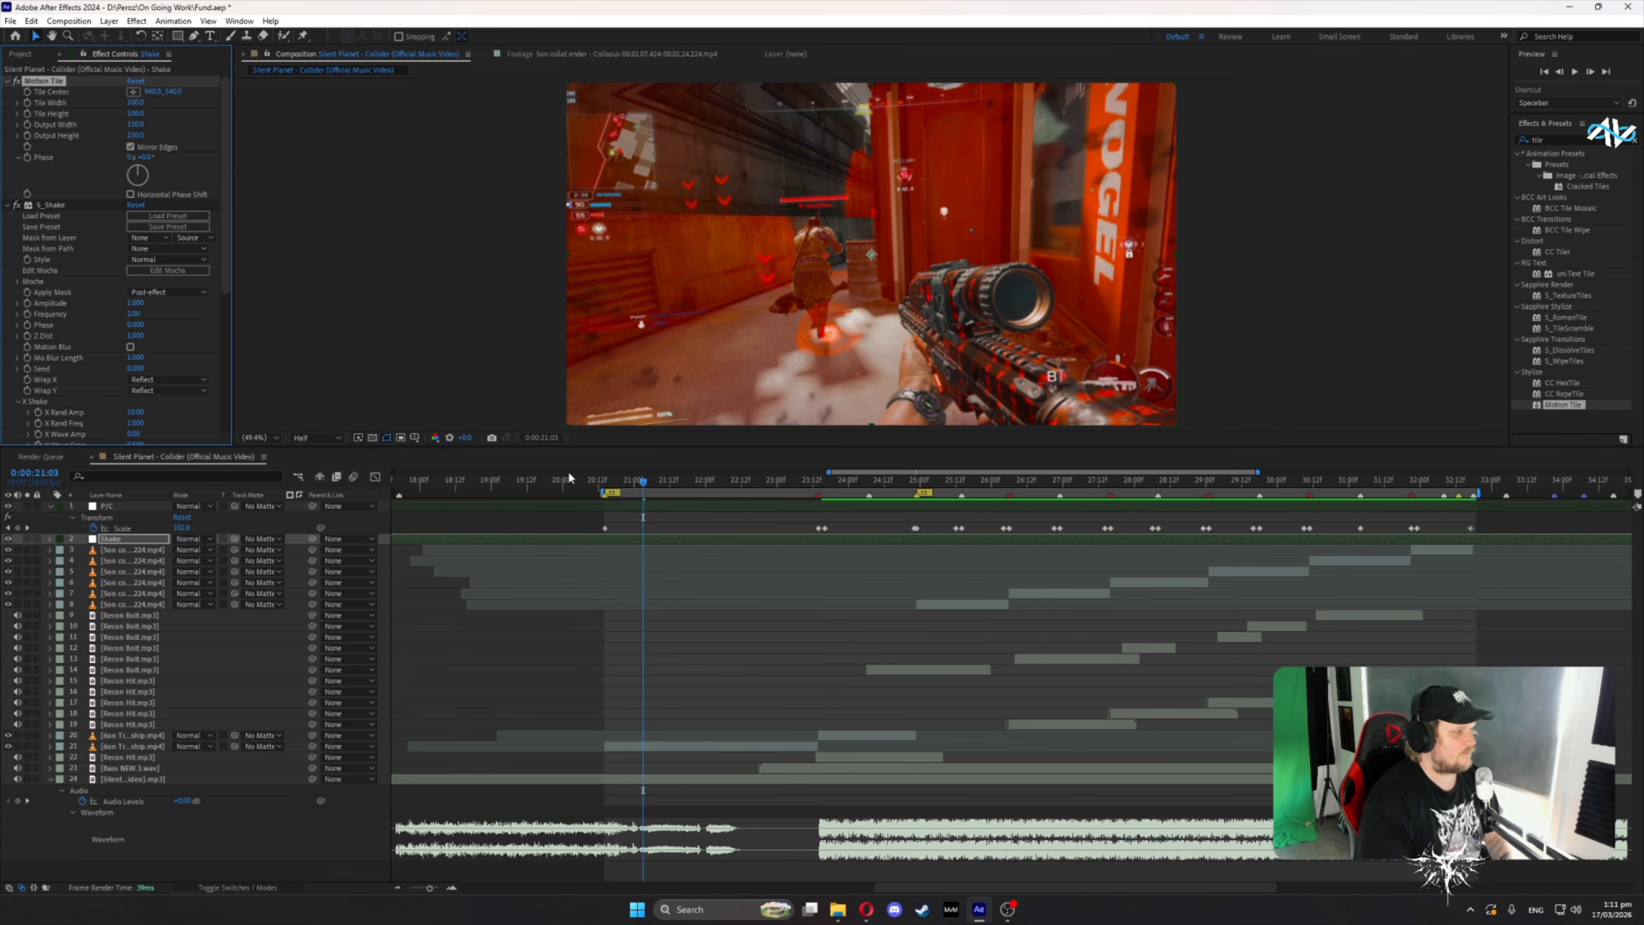
{"action": "left_click", "coordinate": [7, 82]}
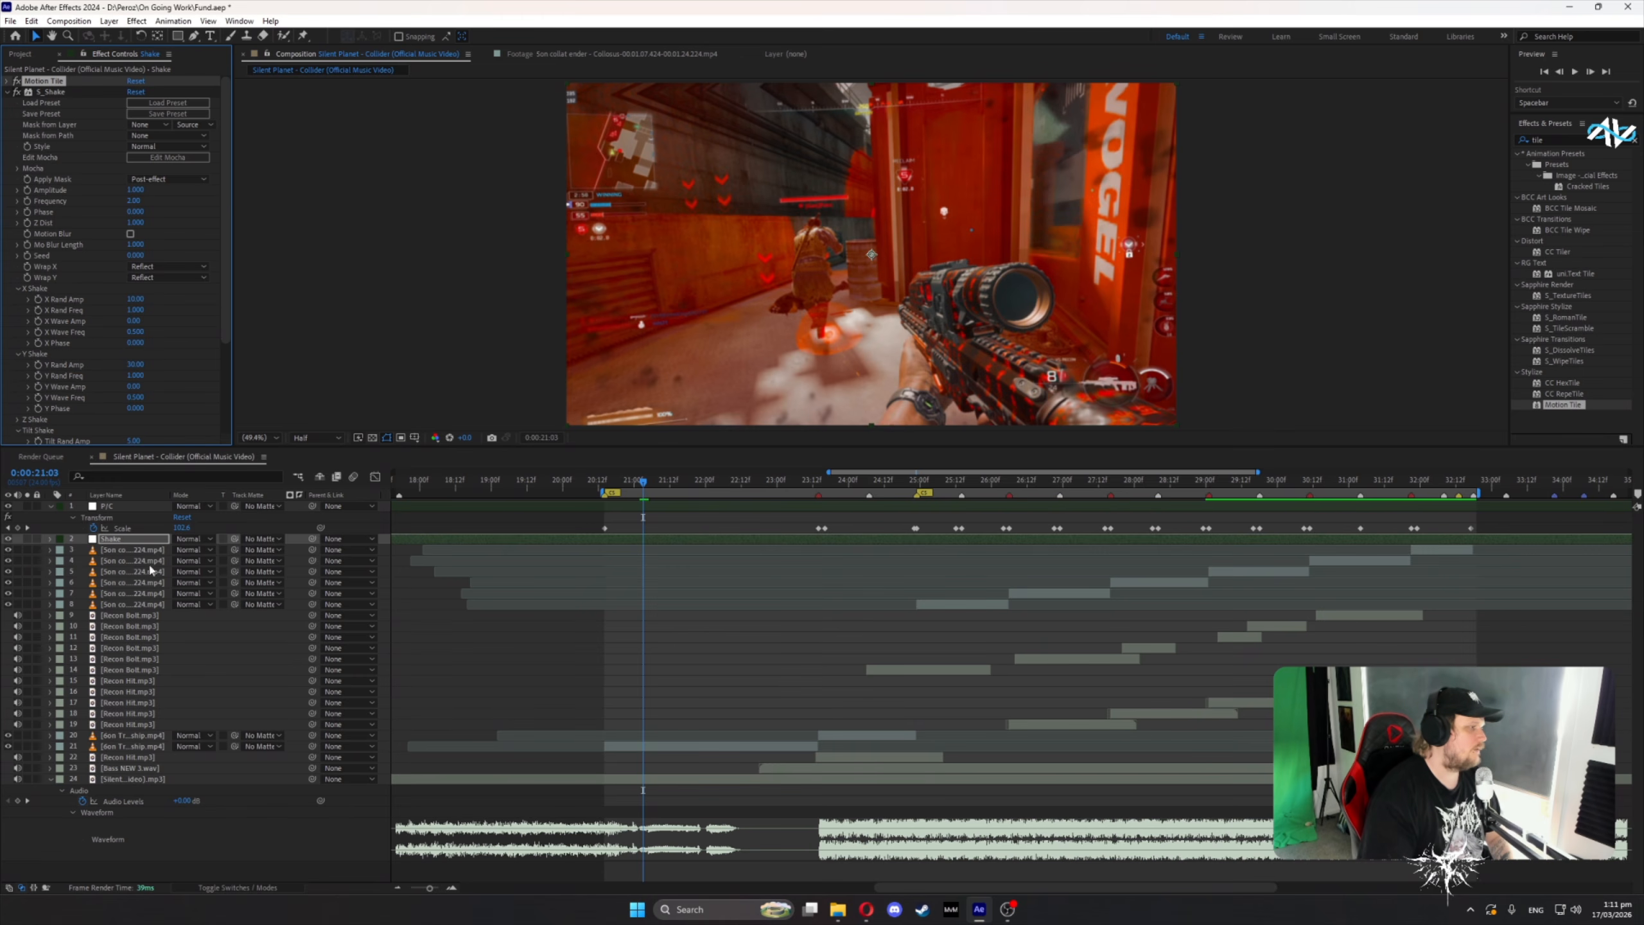
- Start keyframing S_Shake's Amplitude on the Shake layer at 0:00:23:14 and reveal the layer's keyframed properties
{"action": "left_click", "coordinate": [109, 509]}
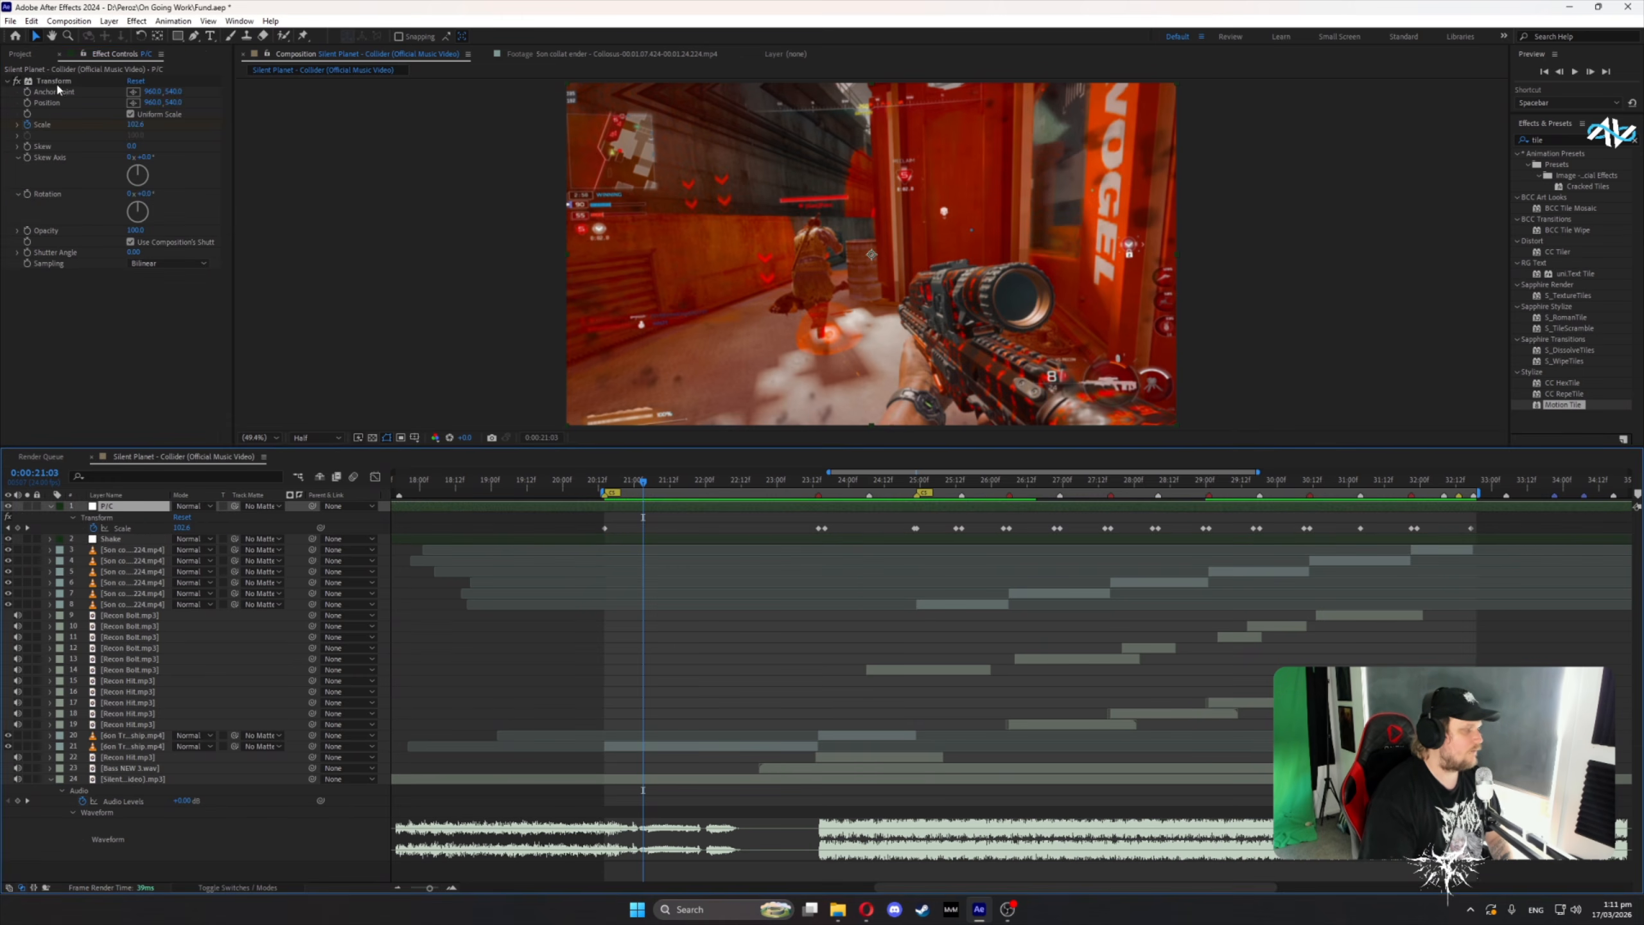
{"action": "left_click", "coordinate": [120, 538]}
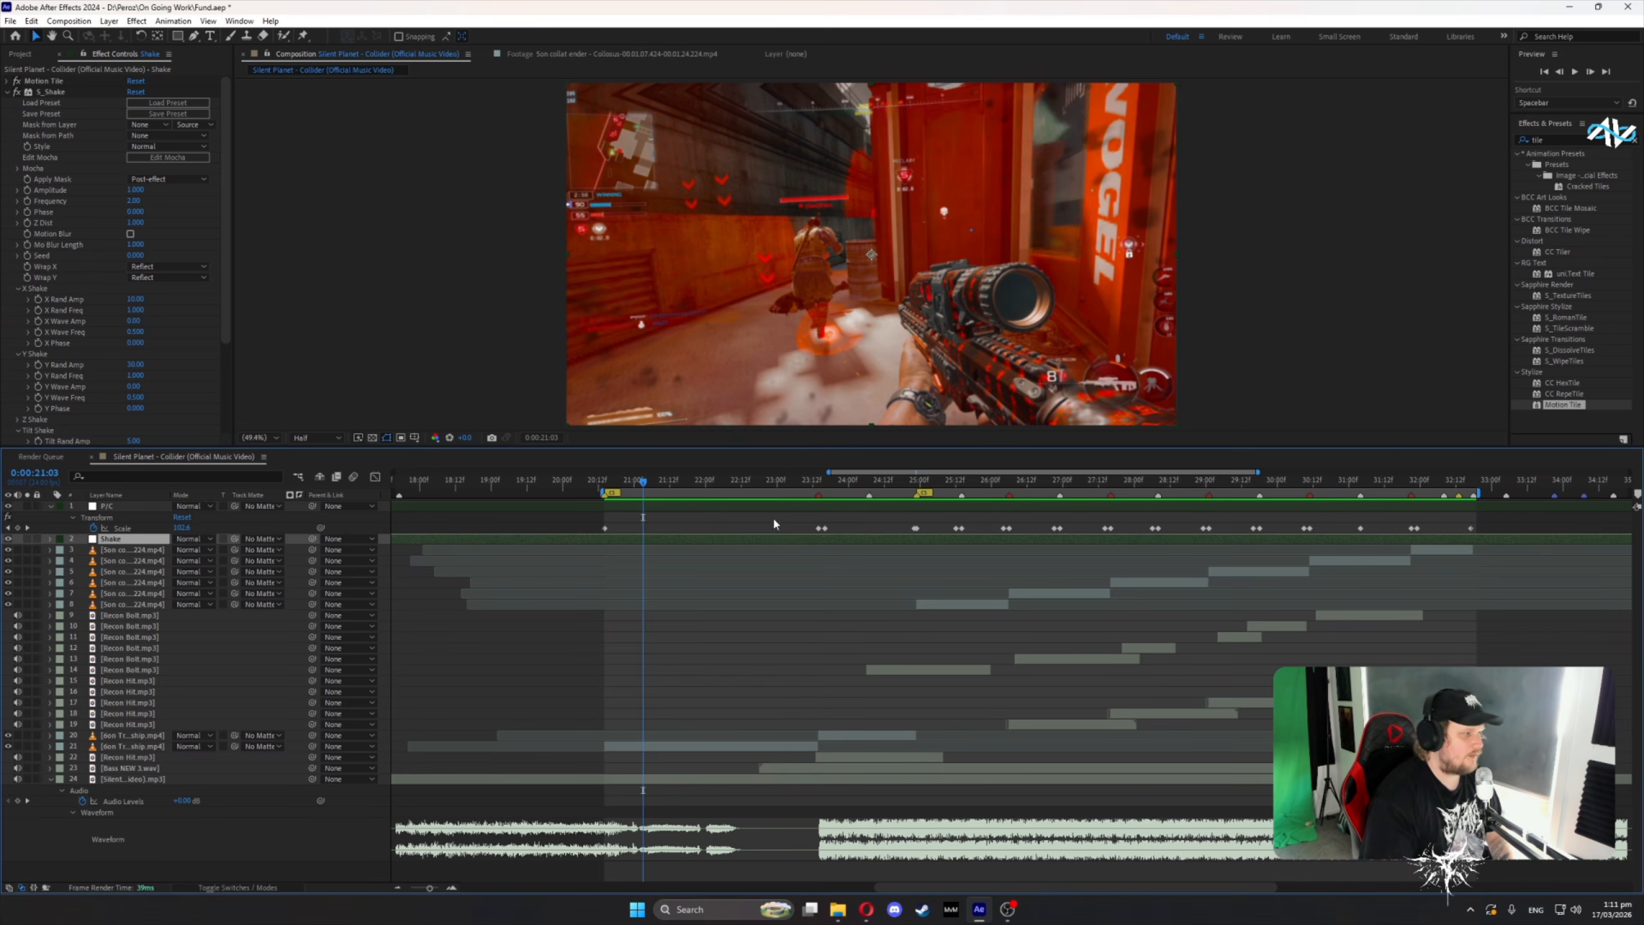
{"action": "left_click", "coordinate": [817, 480]}
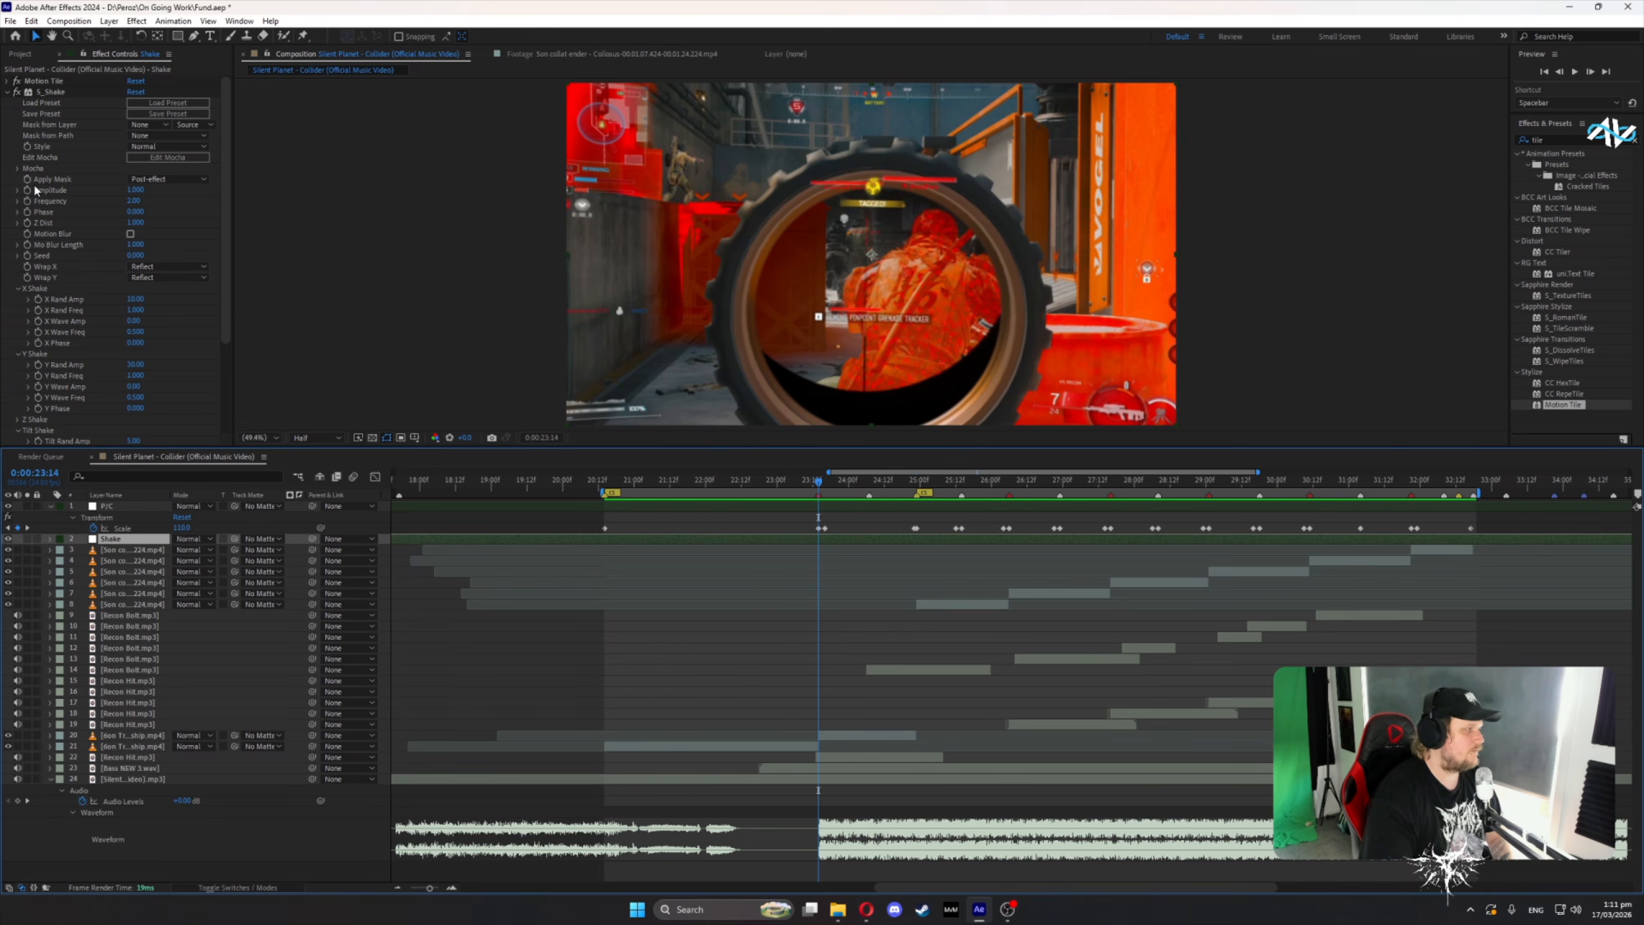
{"action": "left_click", "coordinate": [29, 195]}
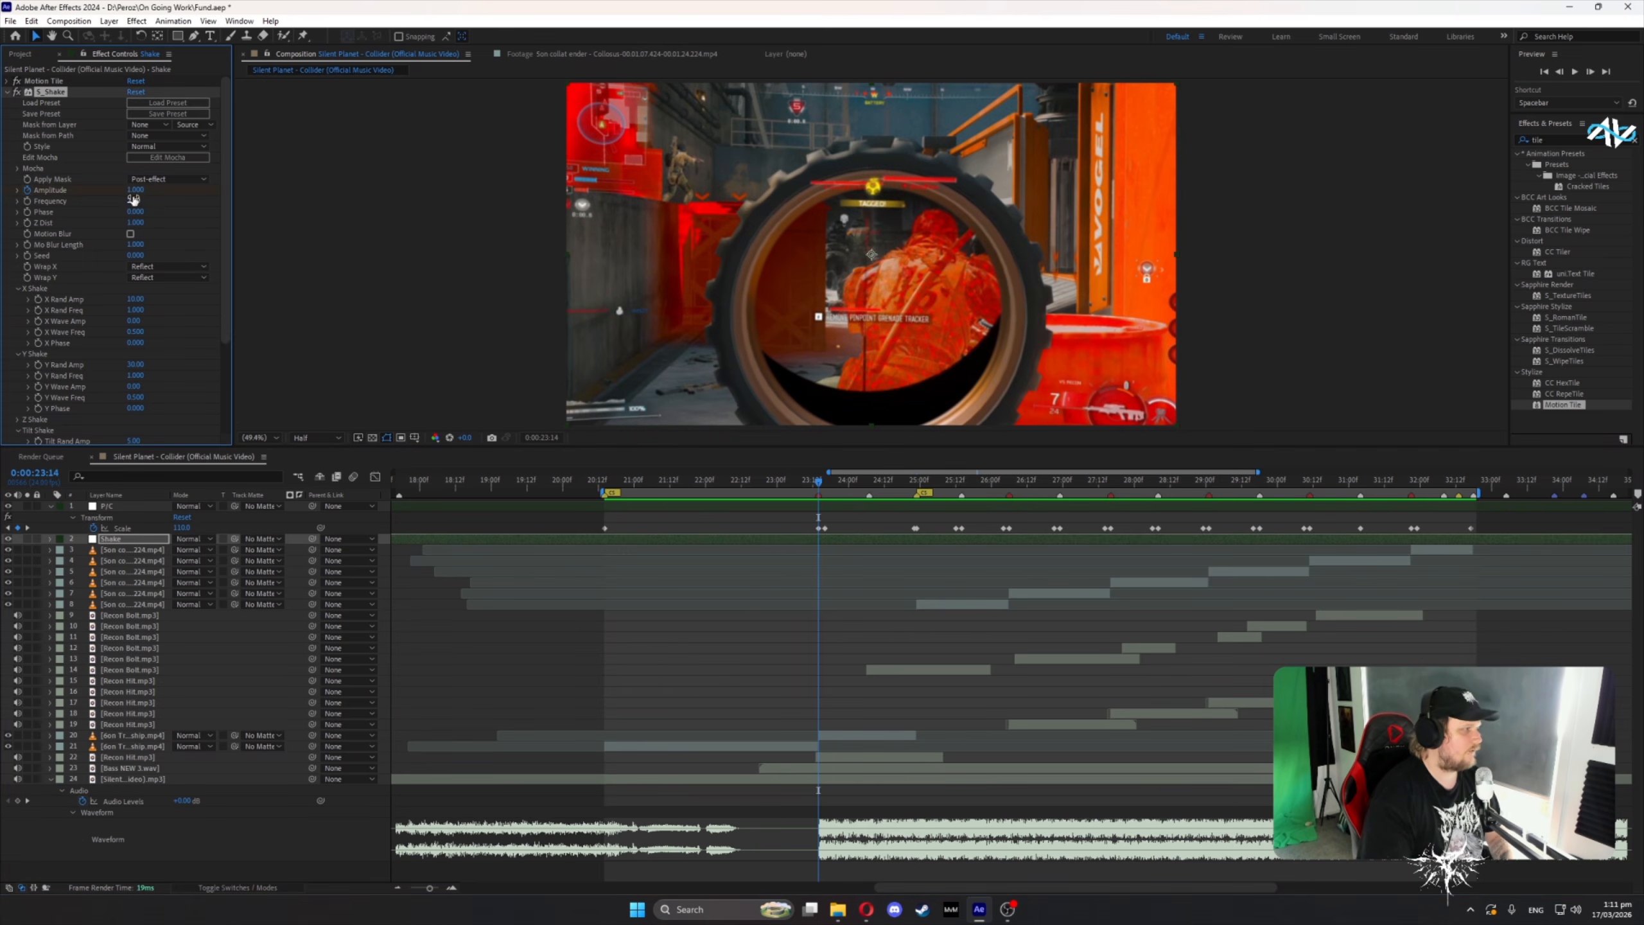
{"action": "key", "text": "u"}
- Keyframe the Shake layer's S_Shake Amplitude at 0 at 0:00:23:12, just before the beat
{"action": "key", "text": "Page_Up"}
{"action": "key", "text": "Page_Up"}
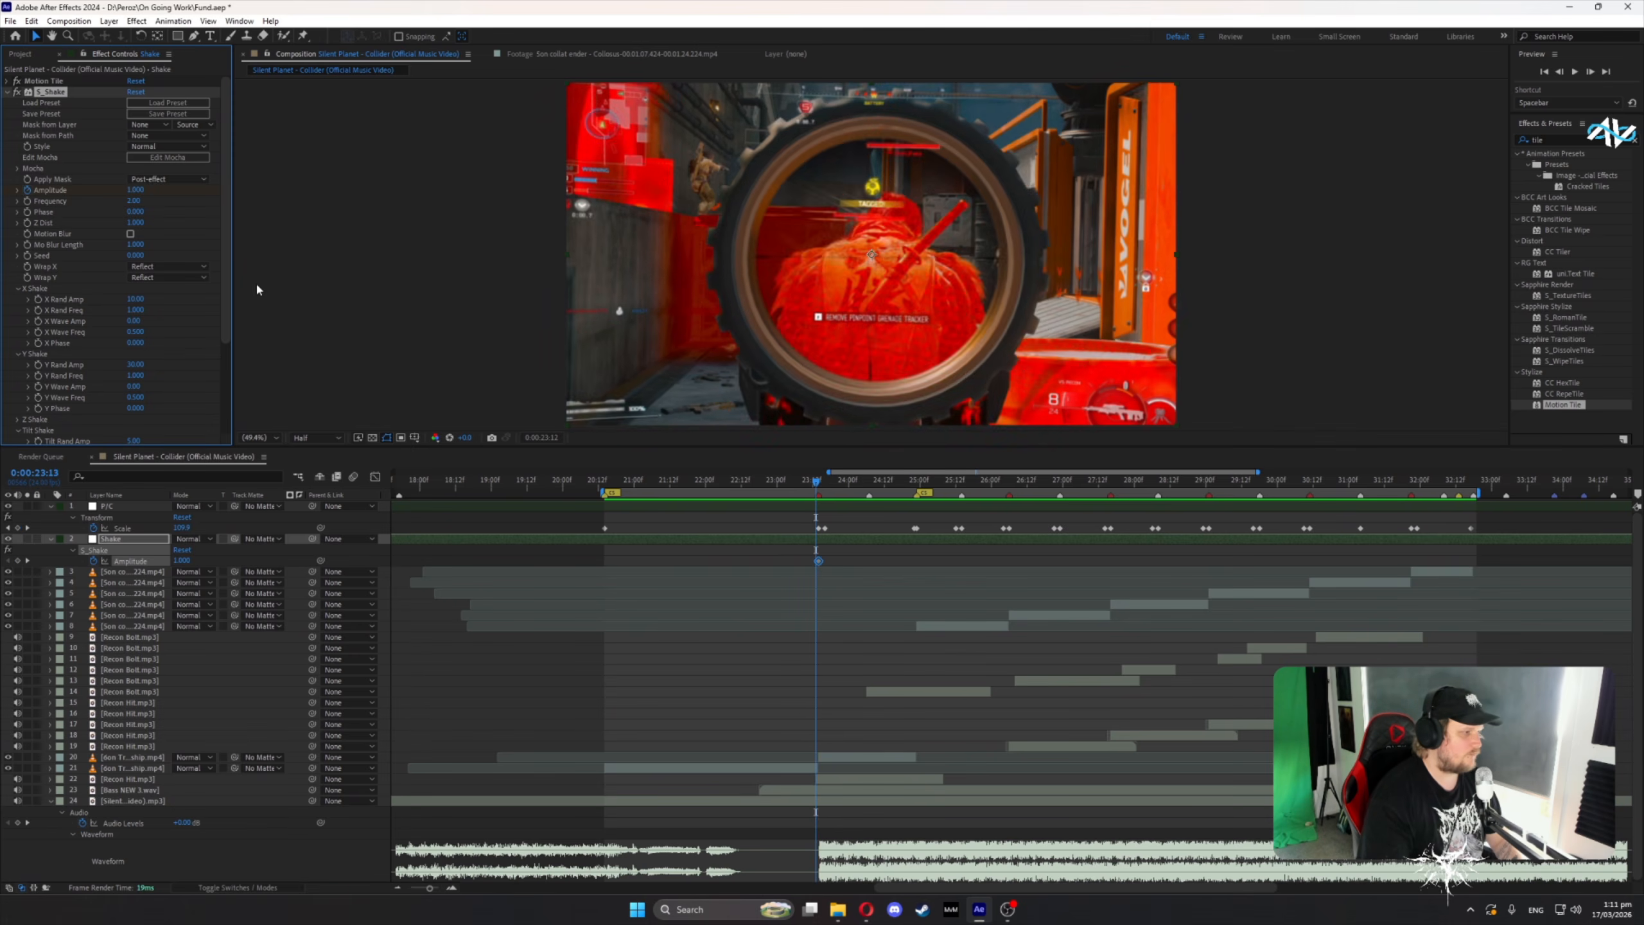
{"action": "key", "text": "Page_Up"}
{"action": "left_click", "coordinate": [134, 189]}
{"action": "type", "text": "0"}
{"action": "key", "text": "Return"}
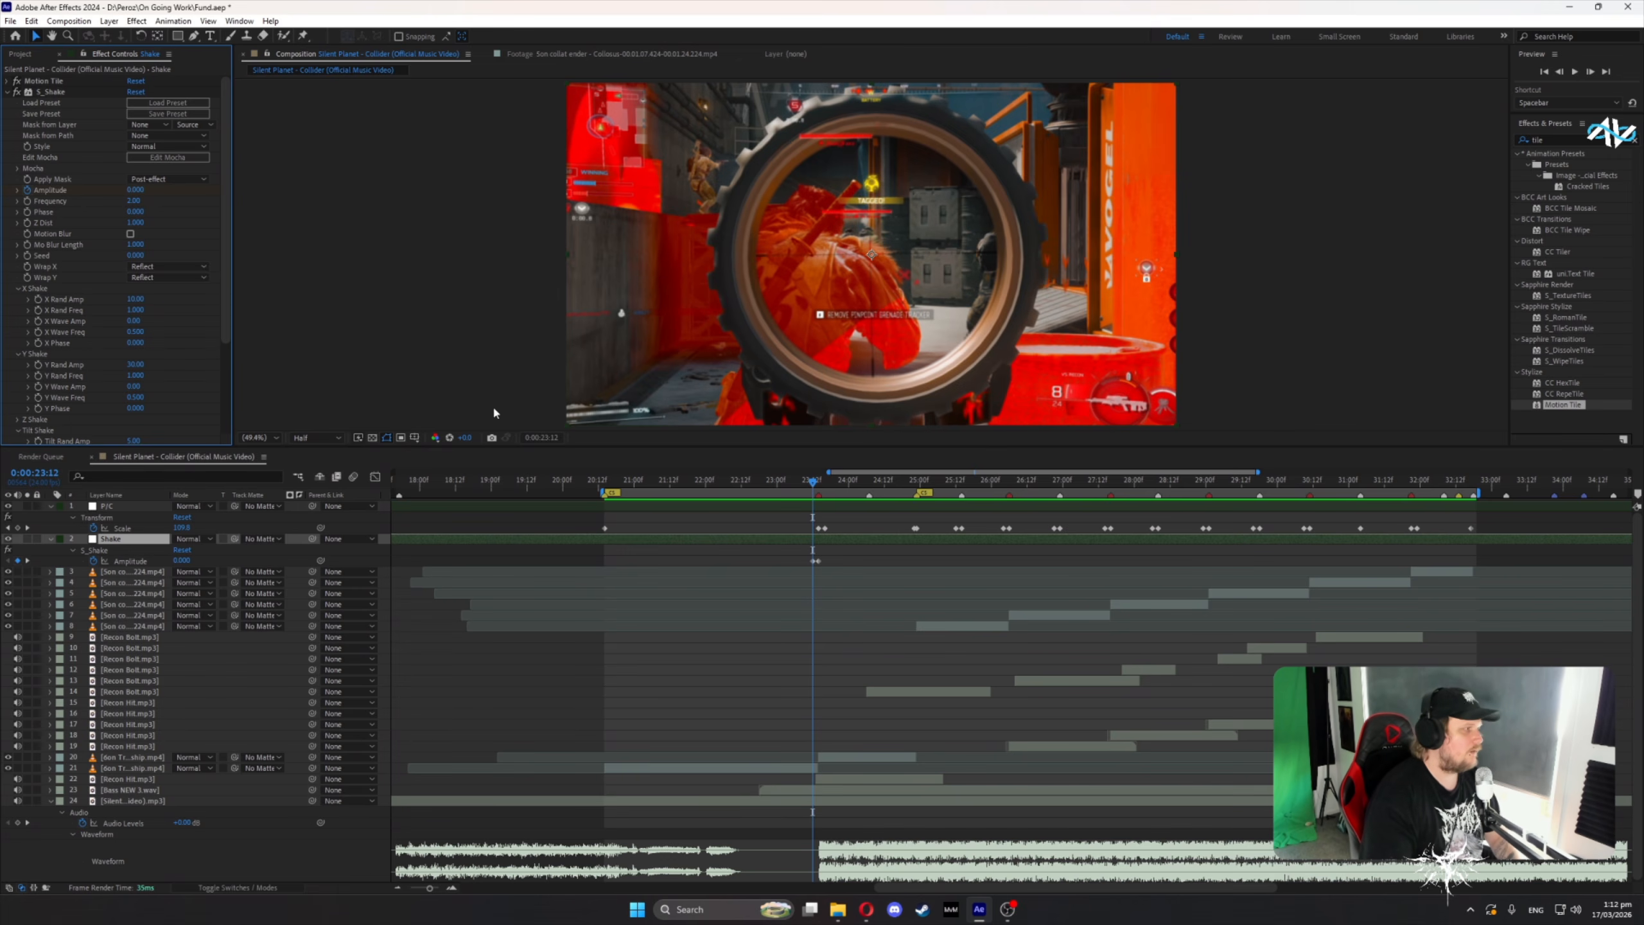
- End the first shake by keyframing the Amplitude at 0 around 0:00:24:05
{"action": "left_click_drag", "start_coordinate": [793, 483], "coordinate": [863, 523]}
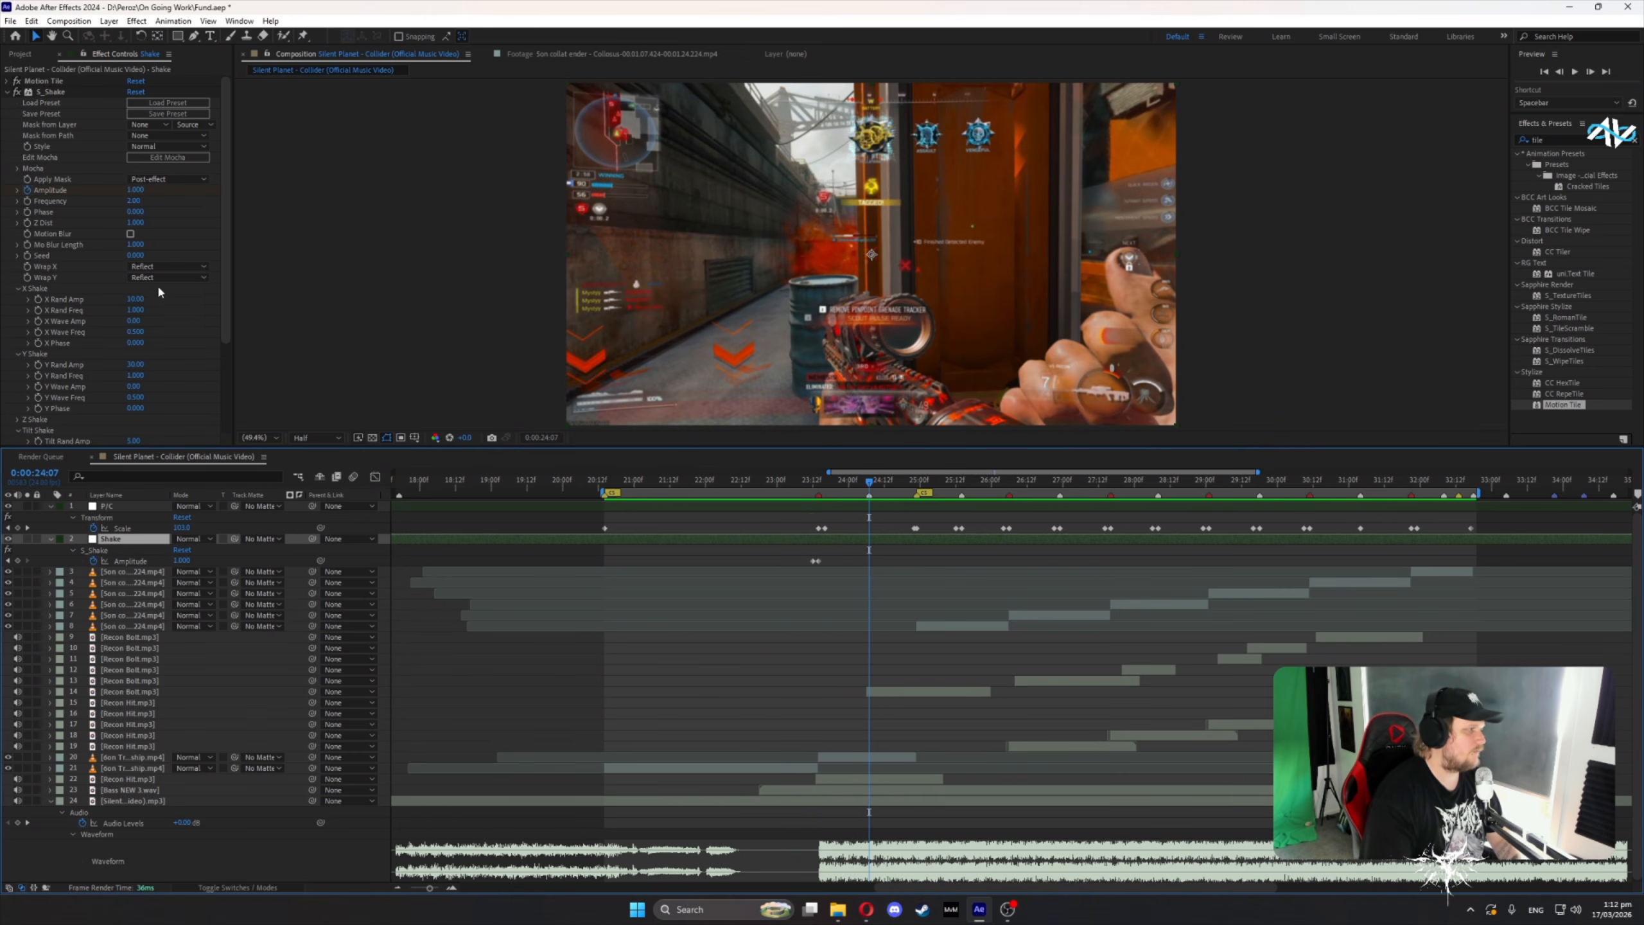
{"action": "left_click", "coordinate": [137, 191]}
{"action": "type", "text": "0"}
{"action": "key", "text": "Return"}
{"action": "key", "text": "Page_Down"}
{"action": "key", "text": "Page_Down"}
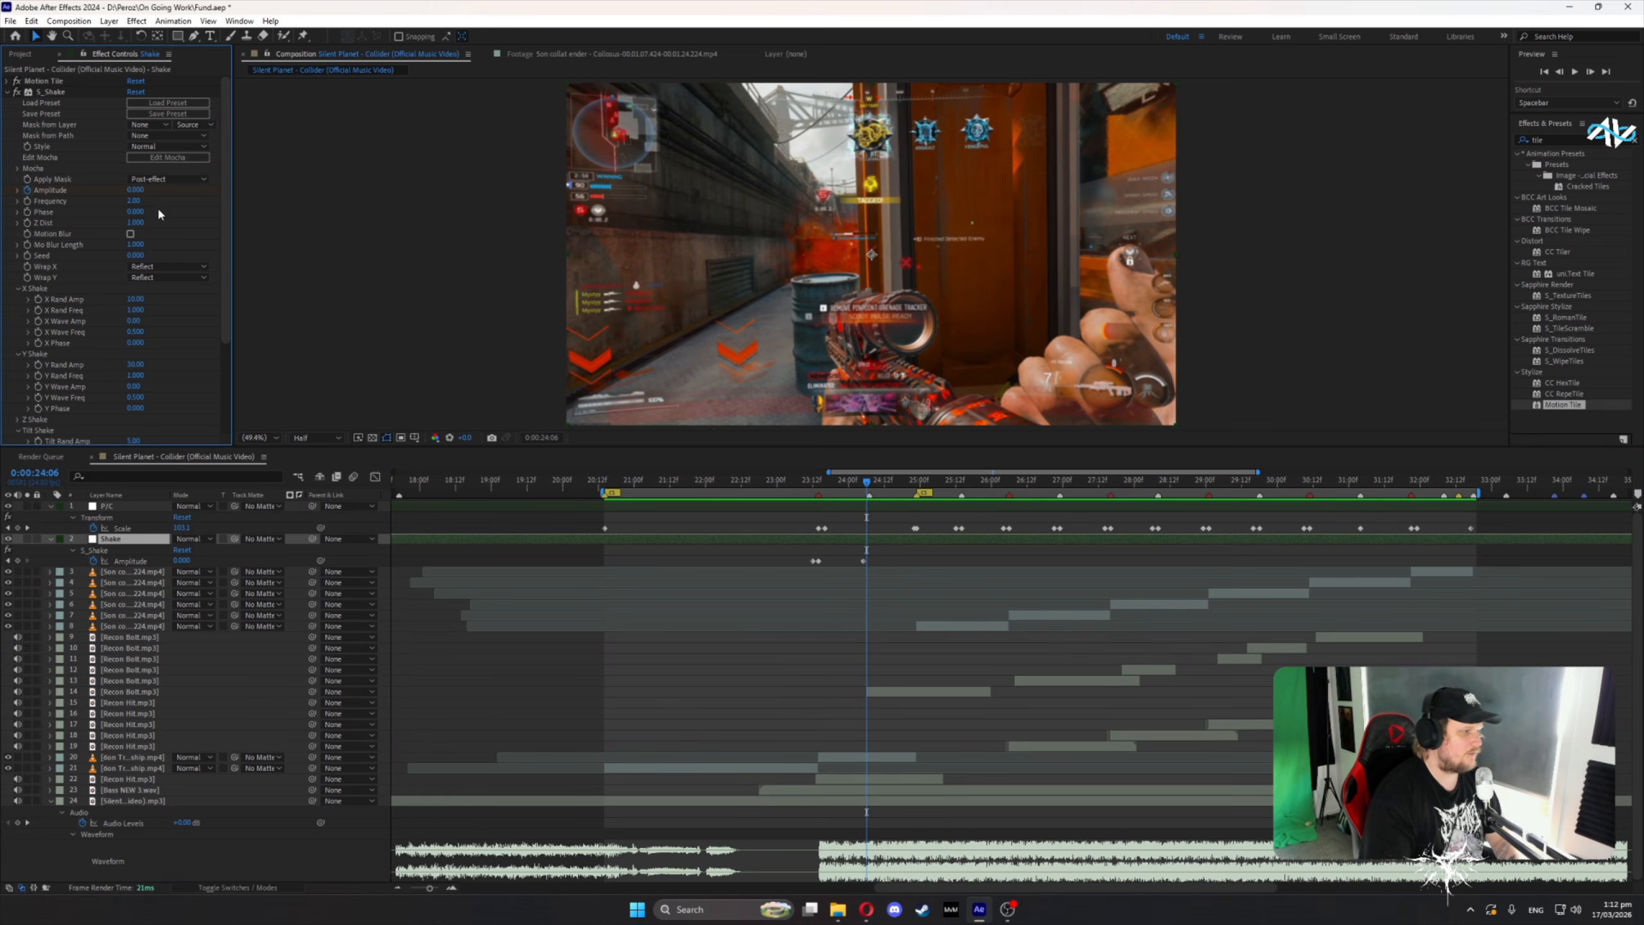
- Check the shake around 0:00:23:23 and set S_Shake's Frequency to 3
{"action": "left_click_drag", "start_coordinate": [845, 491], "coordinate": [843, 527]}
{"action": "left_click", "coordinate": [135, 201]}
{"action": "type", "text": "3"}
{"action": "key", "text": "Return"}
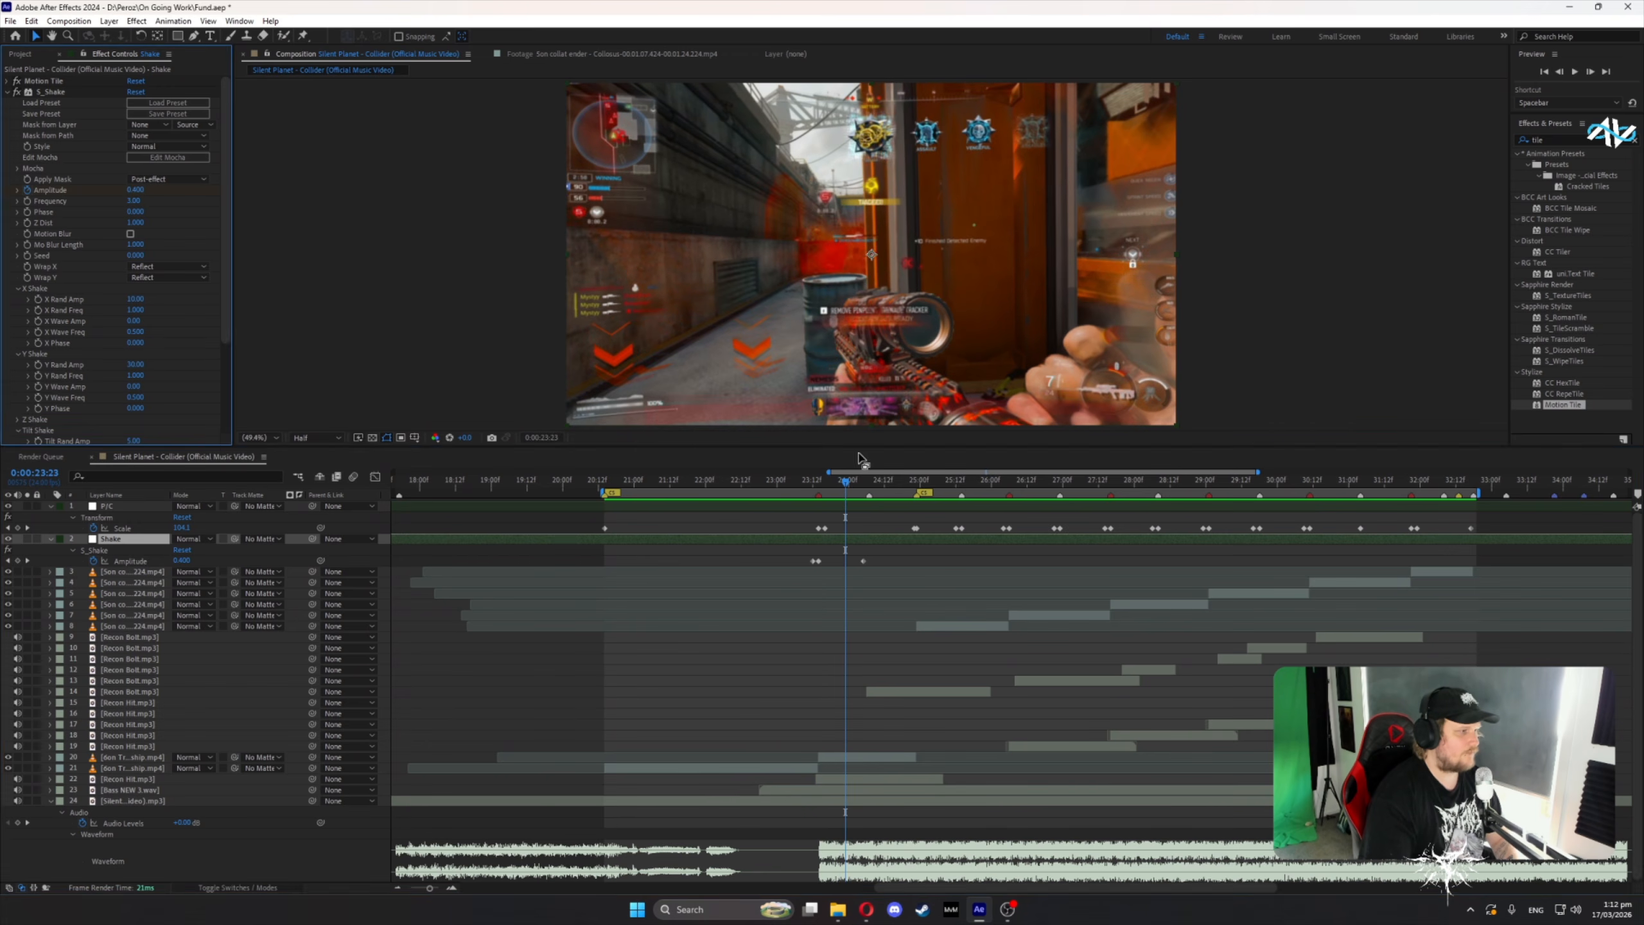
- Hold the Amplitude at 0 just before 0:00:24:23 and keyframe it at 0.5 on that frame
{"action": "left_click_drag", "start_coordinate": [811, 484], "coordinate": [920, 549]}
{"action": "key", "text": "Page_Up"}
{"action": "key", "text": "Page_Up"}
{"action": "left_click", "coordinate": [18, 561]}
{"action": "key", "text": "Page_Down"}
{"action": "key", "text": "Page_Down"}
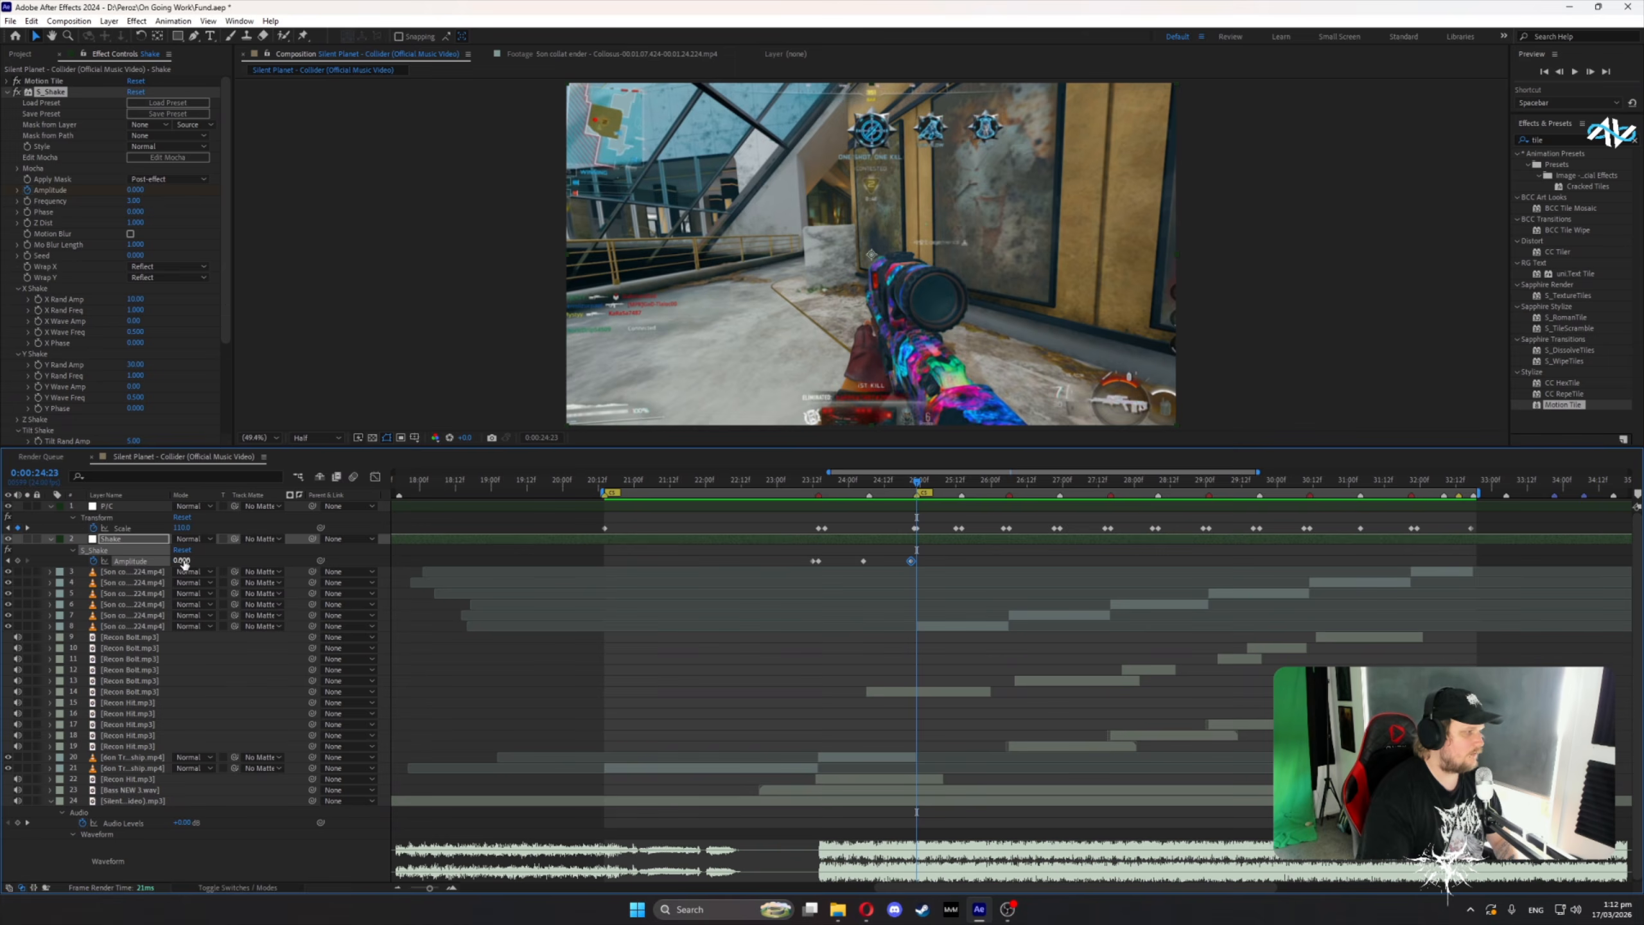
{"action": "left_click", "coordinate": [239, 560]}
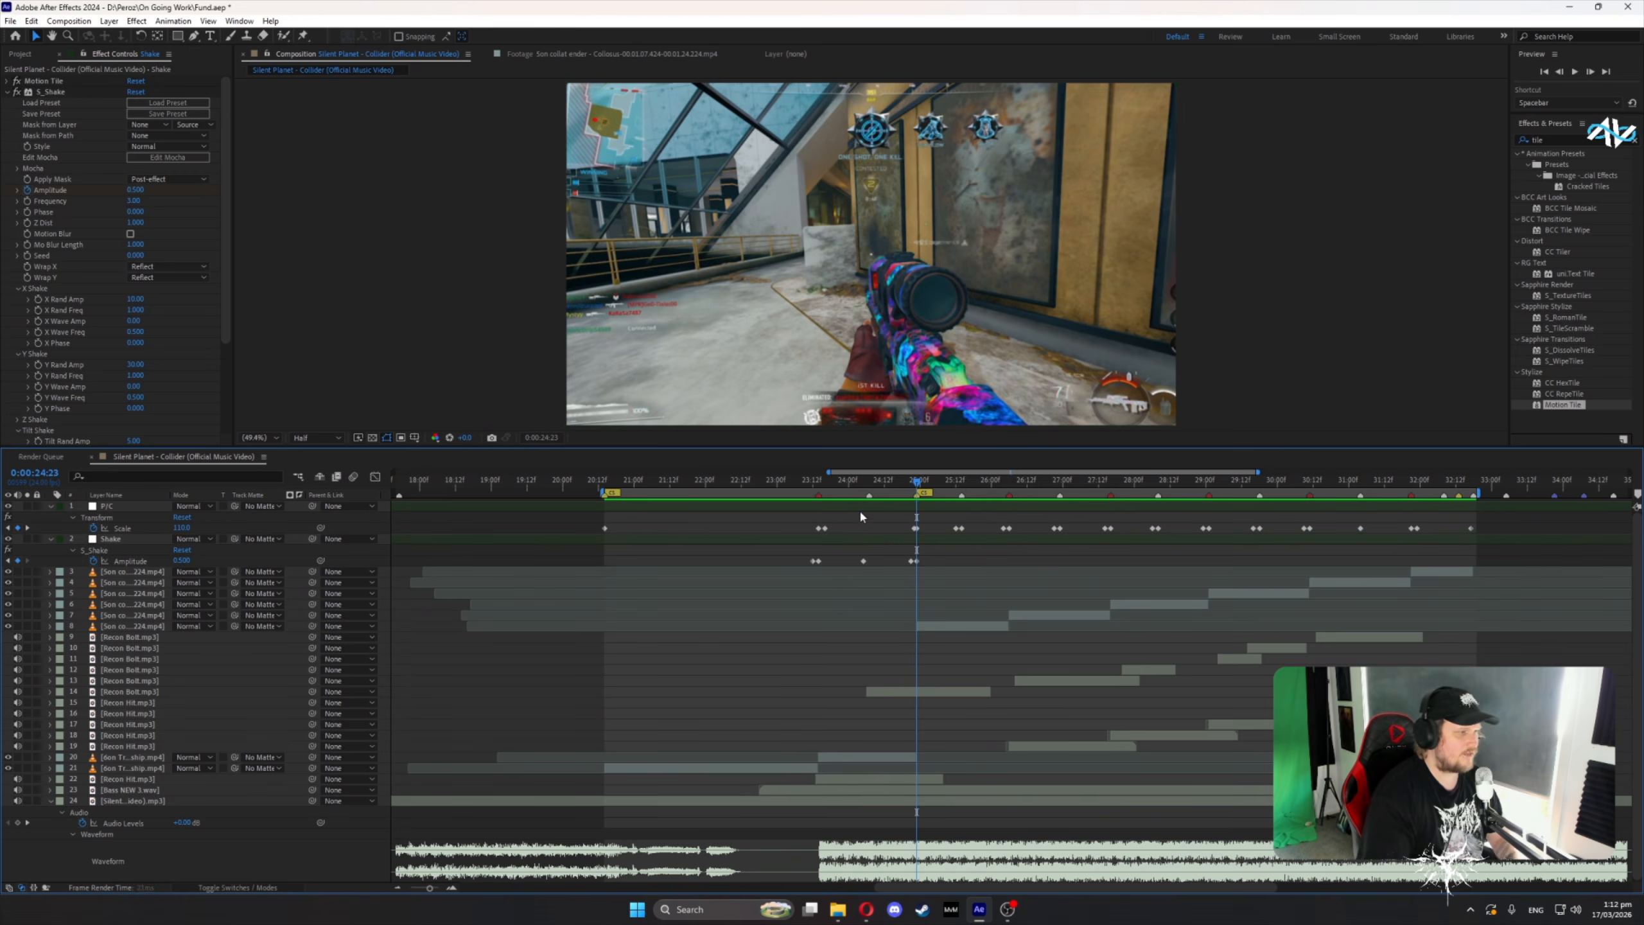
- Keyframe the Shake layer's Amplitude at 0 at 0:00:25:12 and at 1 at 0:00:25:14
{"action": "left_click_drag", "start_coordinate": [917, 485], "coordinate": [962, 532]}
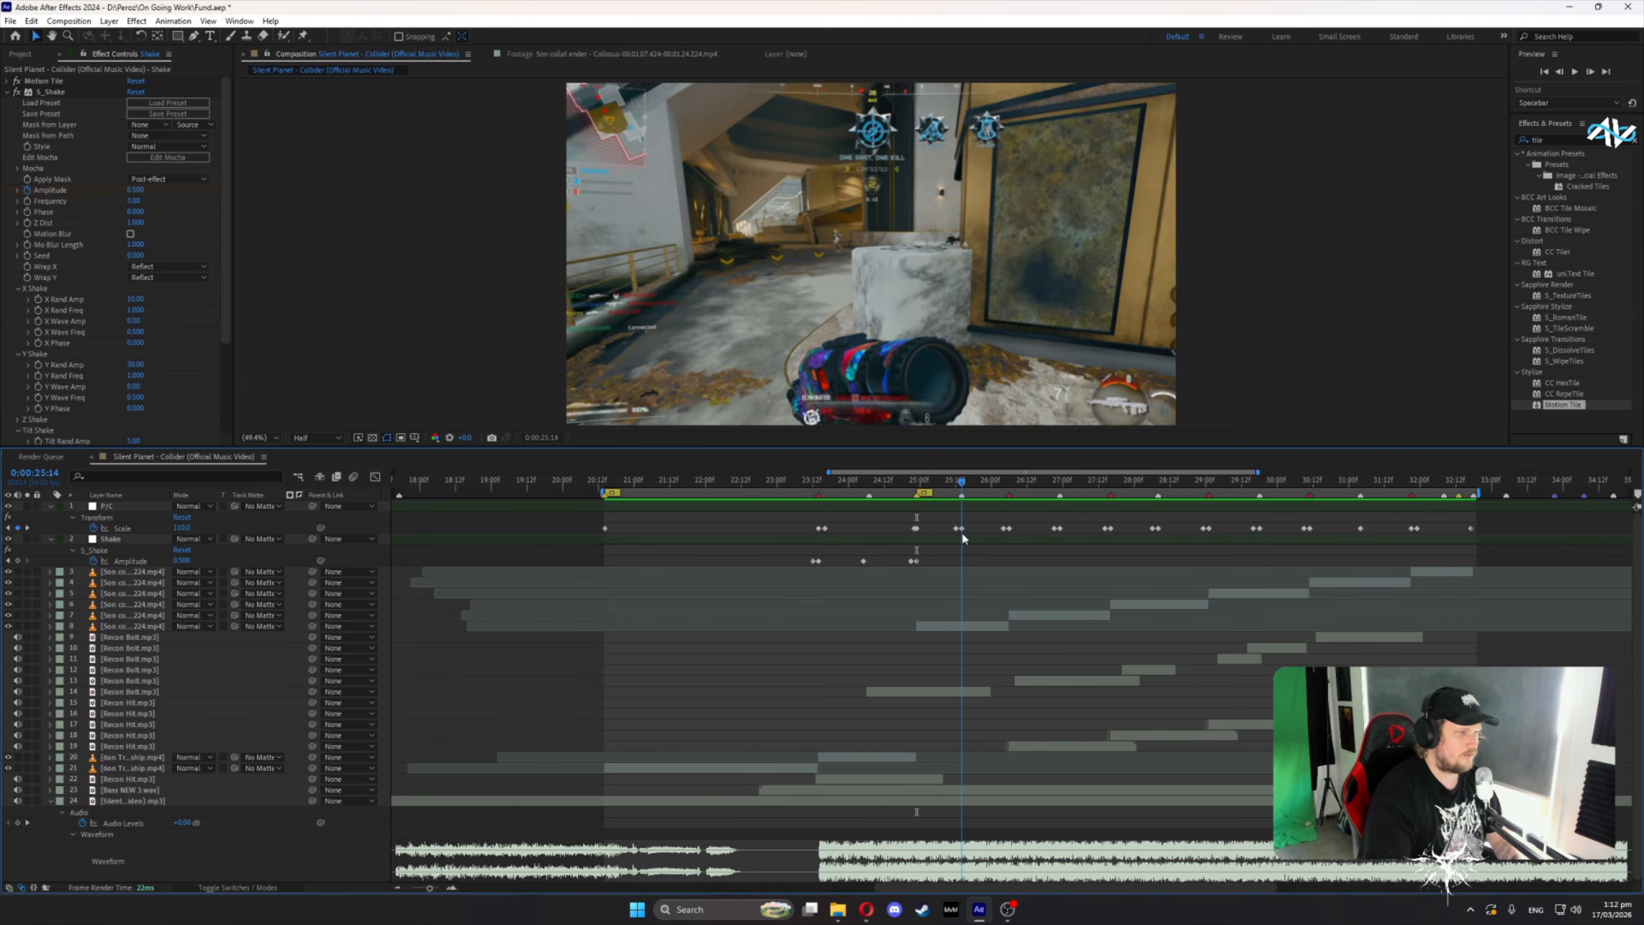
{"action": "left_click", "coordinate": [956, 539]}
{"action": "key", "text": "Page_Up"}
{"action": "key", "text": "Page_Up"}
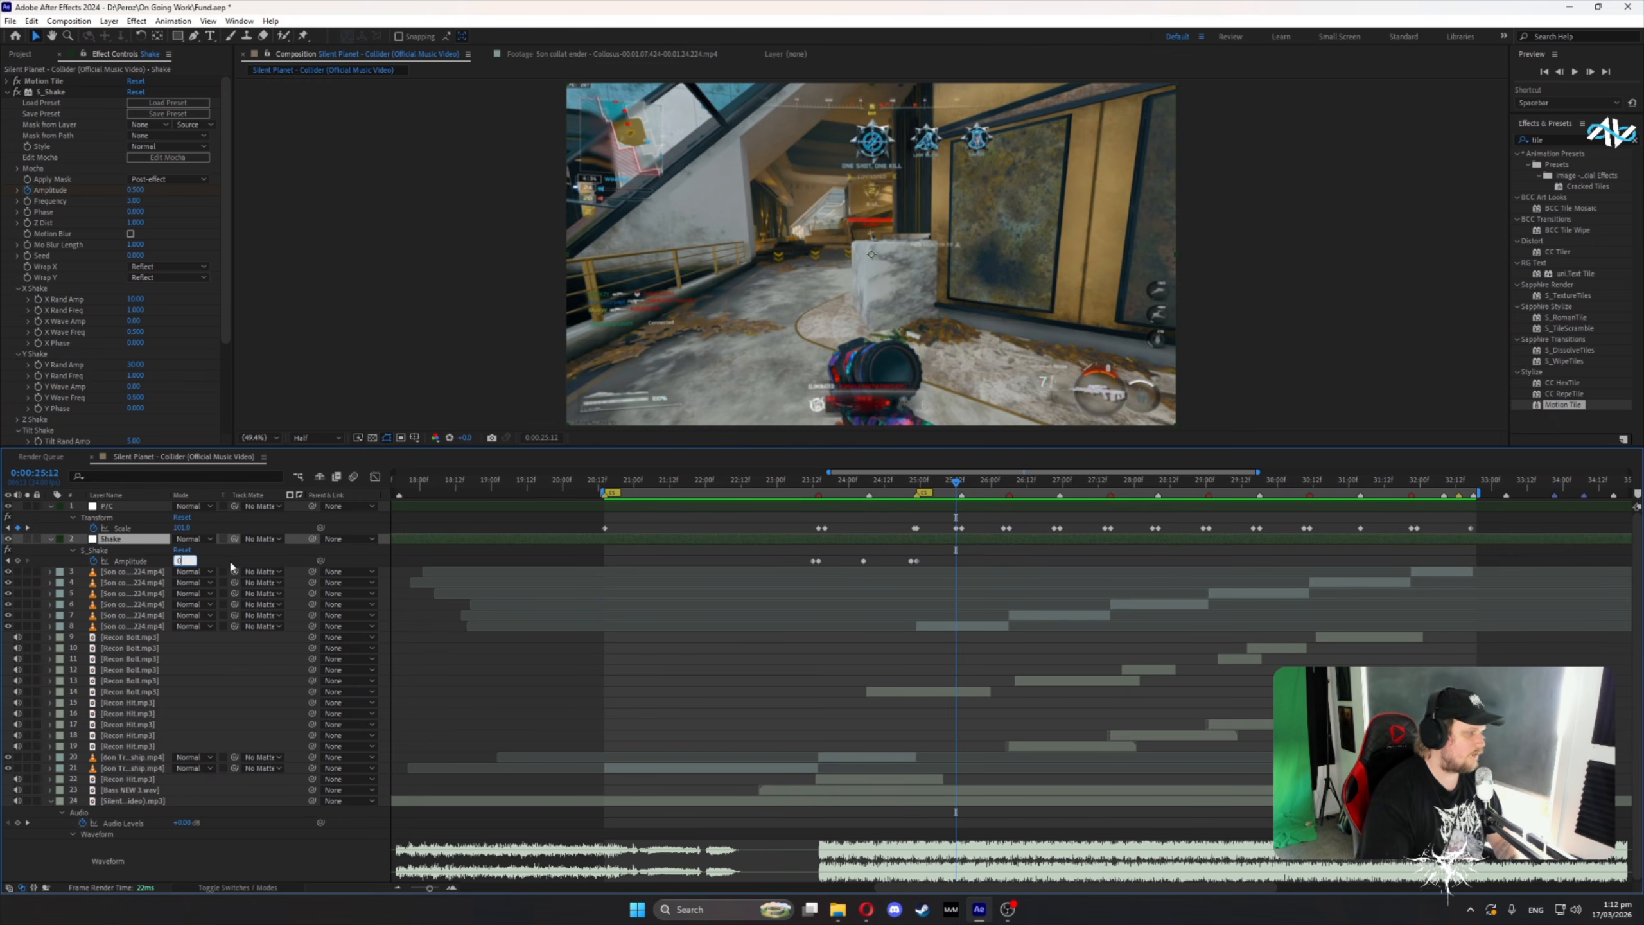
{"action": "key", "text": "Return"}
{"action": "key", "text": "Page_Down"}
{"action": "key", "text": "Page_Down"}
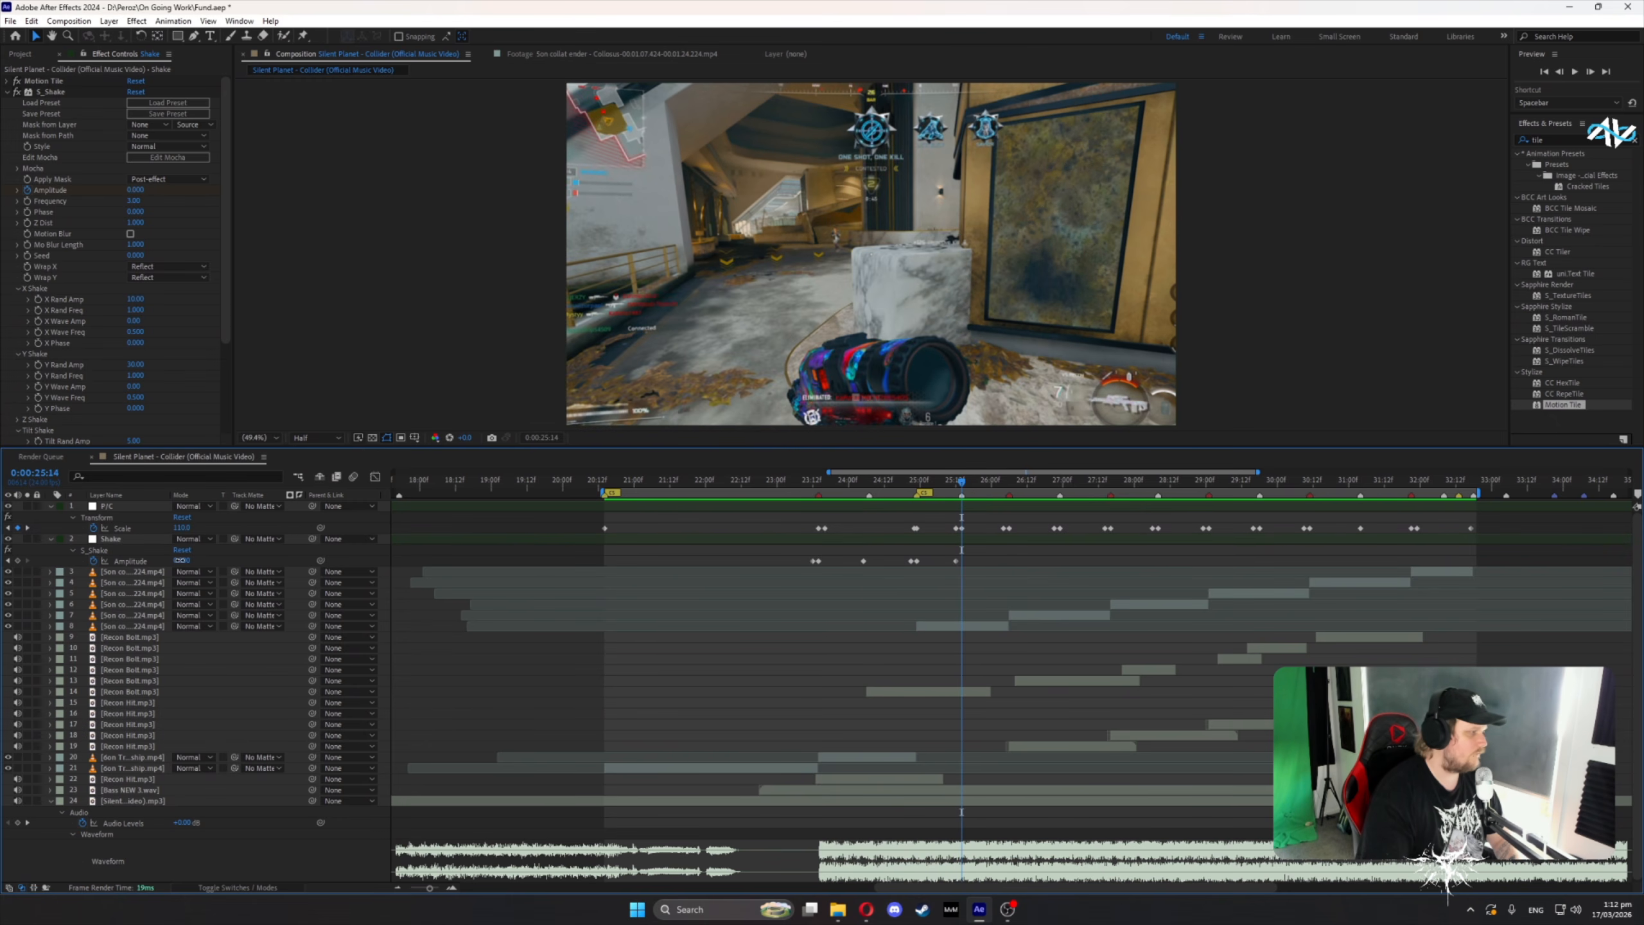
{"action": "key", "text": "Return"}
- Bring the Amplitude back to 0 with a keyframe at 0:00:25:22
{"action": "left_click_drag", "start_coordinate": [947, 481], "coordinate": [987, 512]}
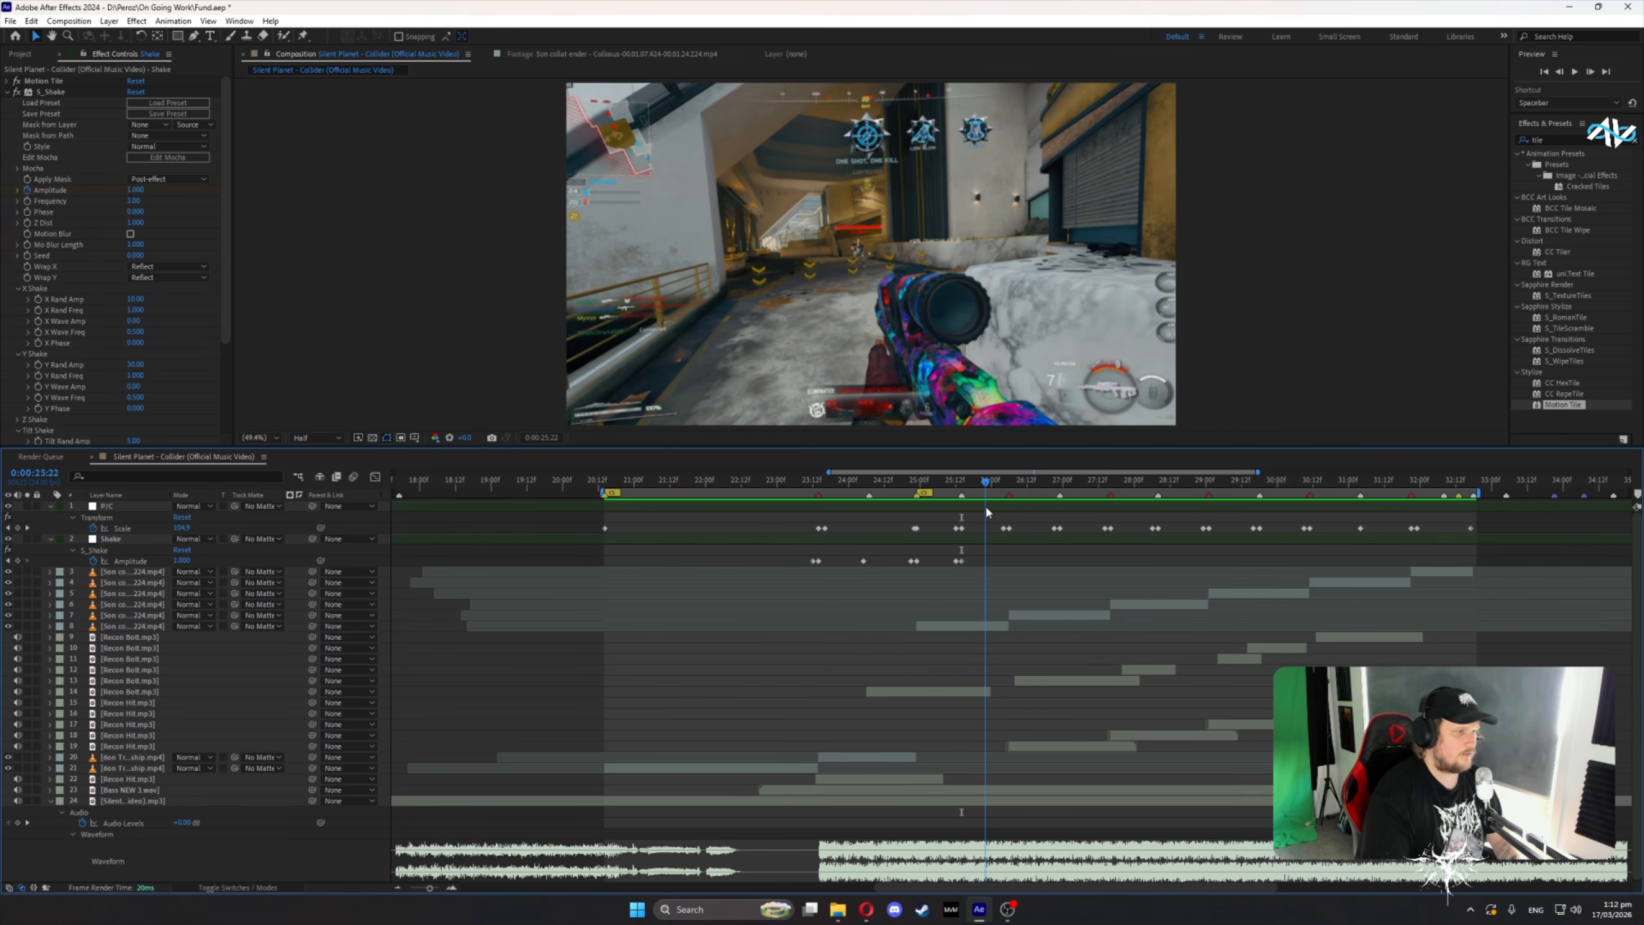
{"action": "type", "text": "0"}
{"action": "key", "text": "Return"}
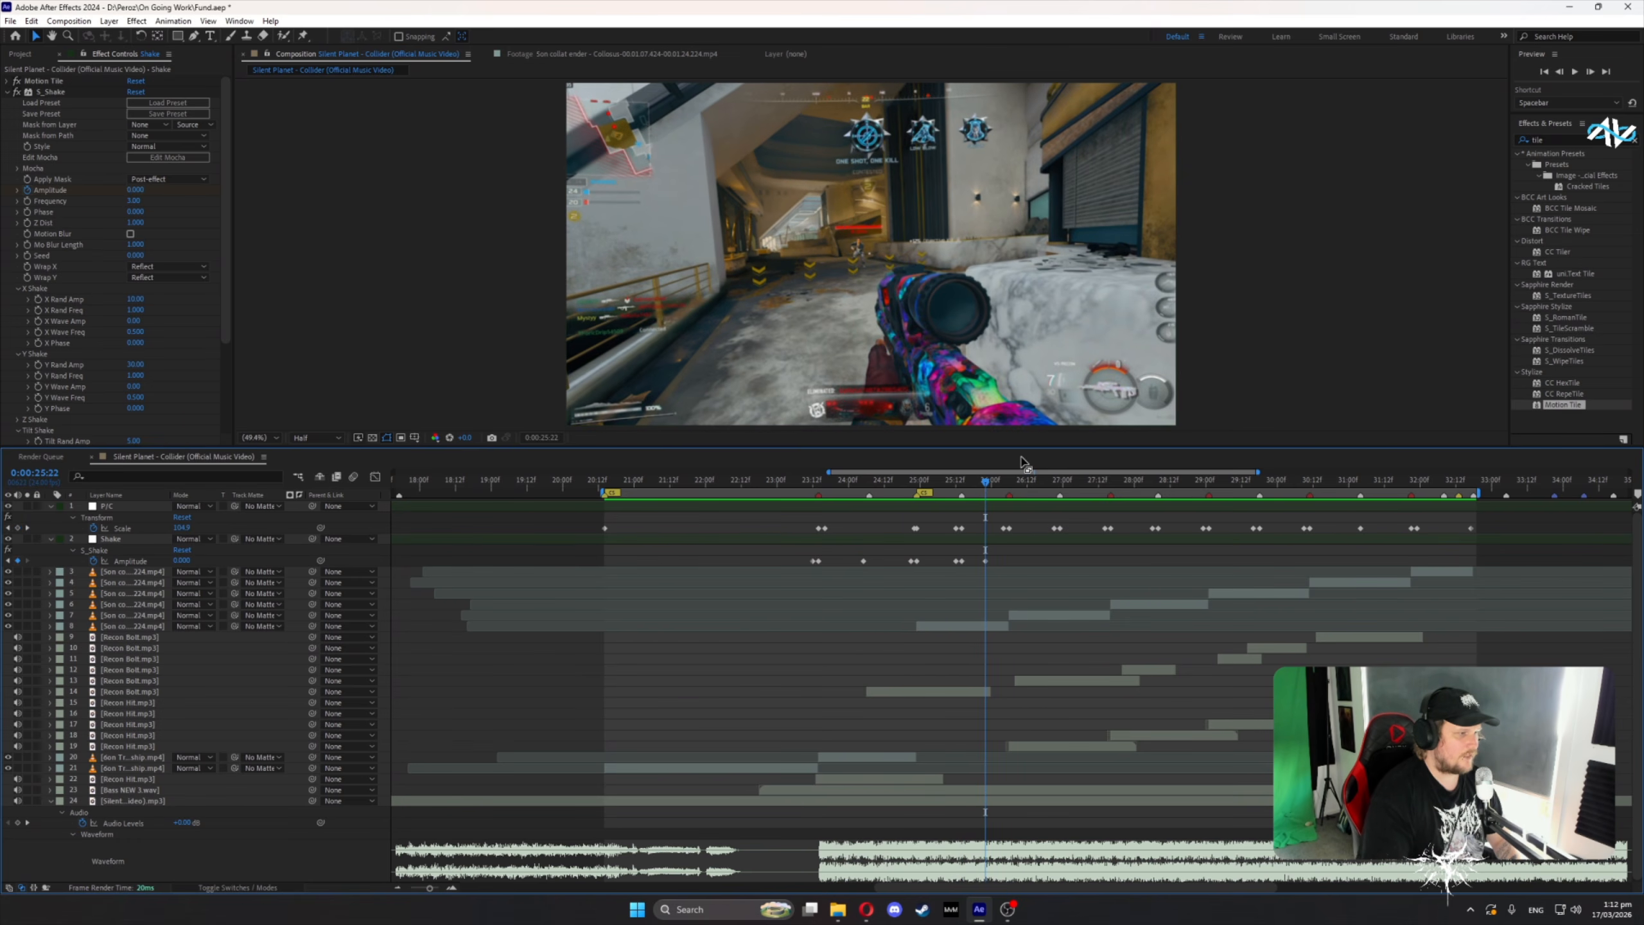
- Hold the Amplitude at 0 with a keyframe at 0:00:26:04 and raise it to 1 at 0:00:26:06
{"action": "left_click_drag", "start_coordinate": [827, 472], "coordinate": [908, 472]}
{"action": "left_click", "coordinate": [789, 554]}
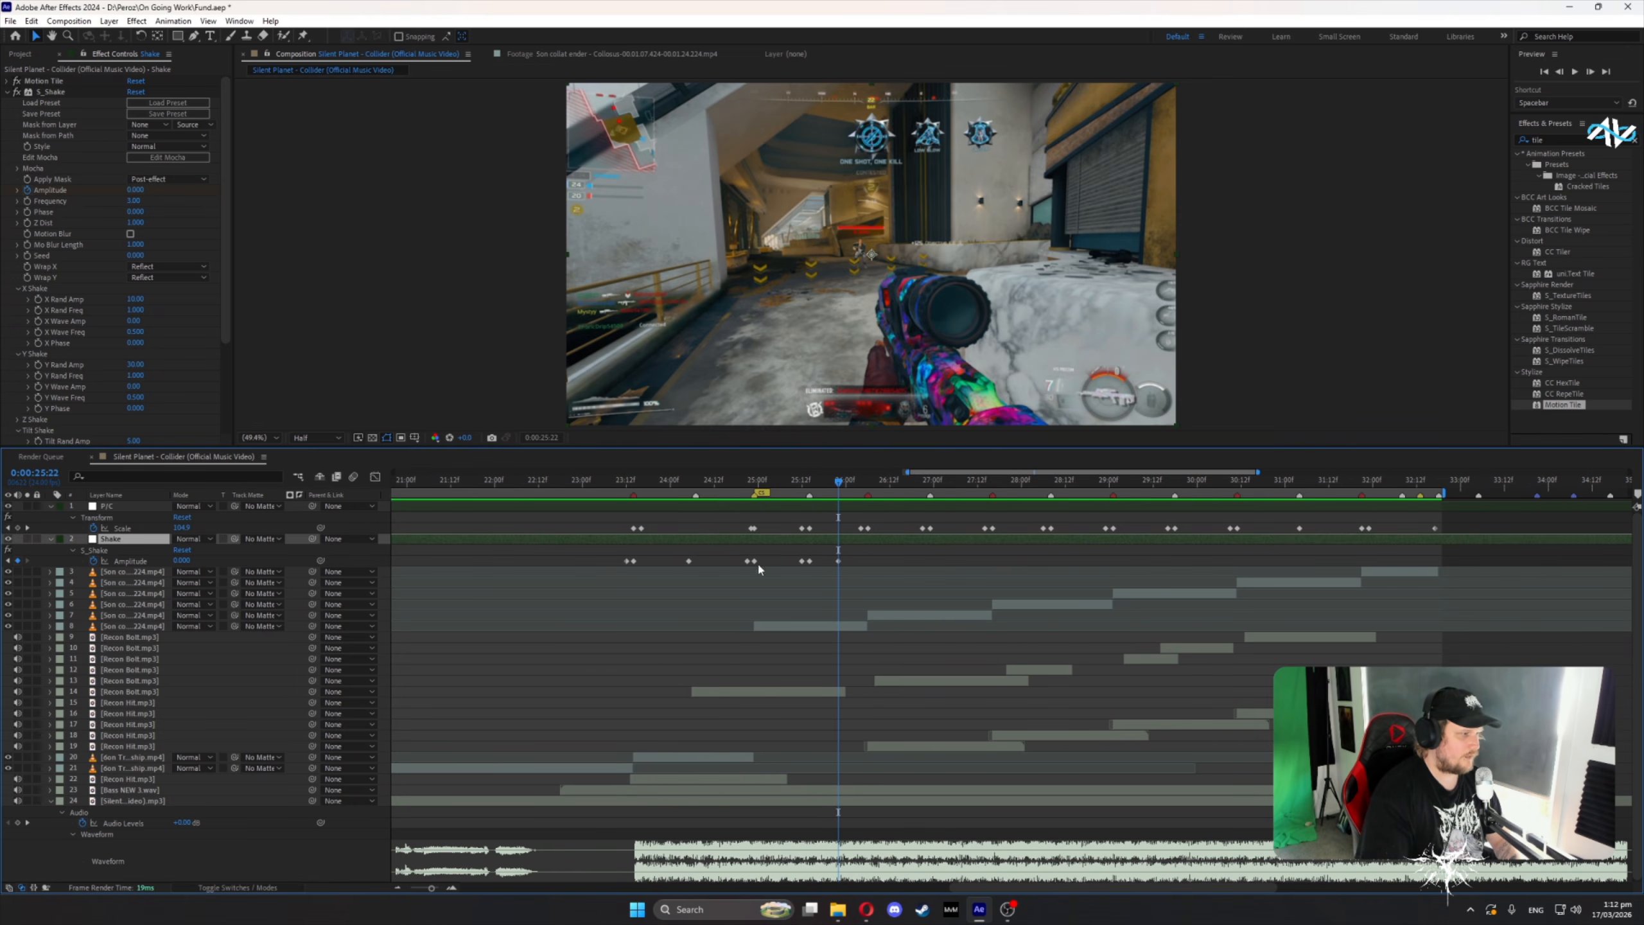
{"action": "left_click", "coordinate": [846, 552]}
{"action": "left_click", "coordinate": [871, 481]}
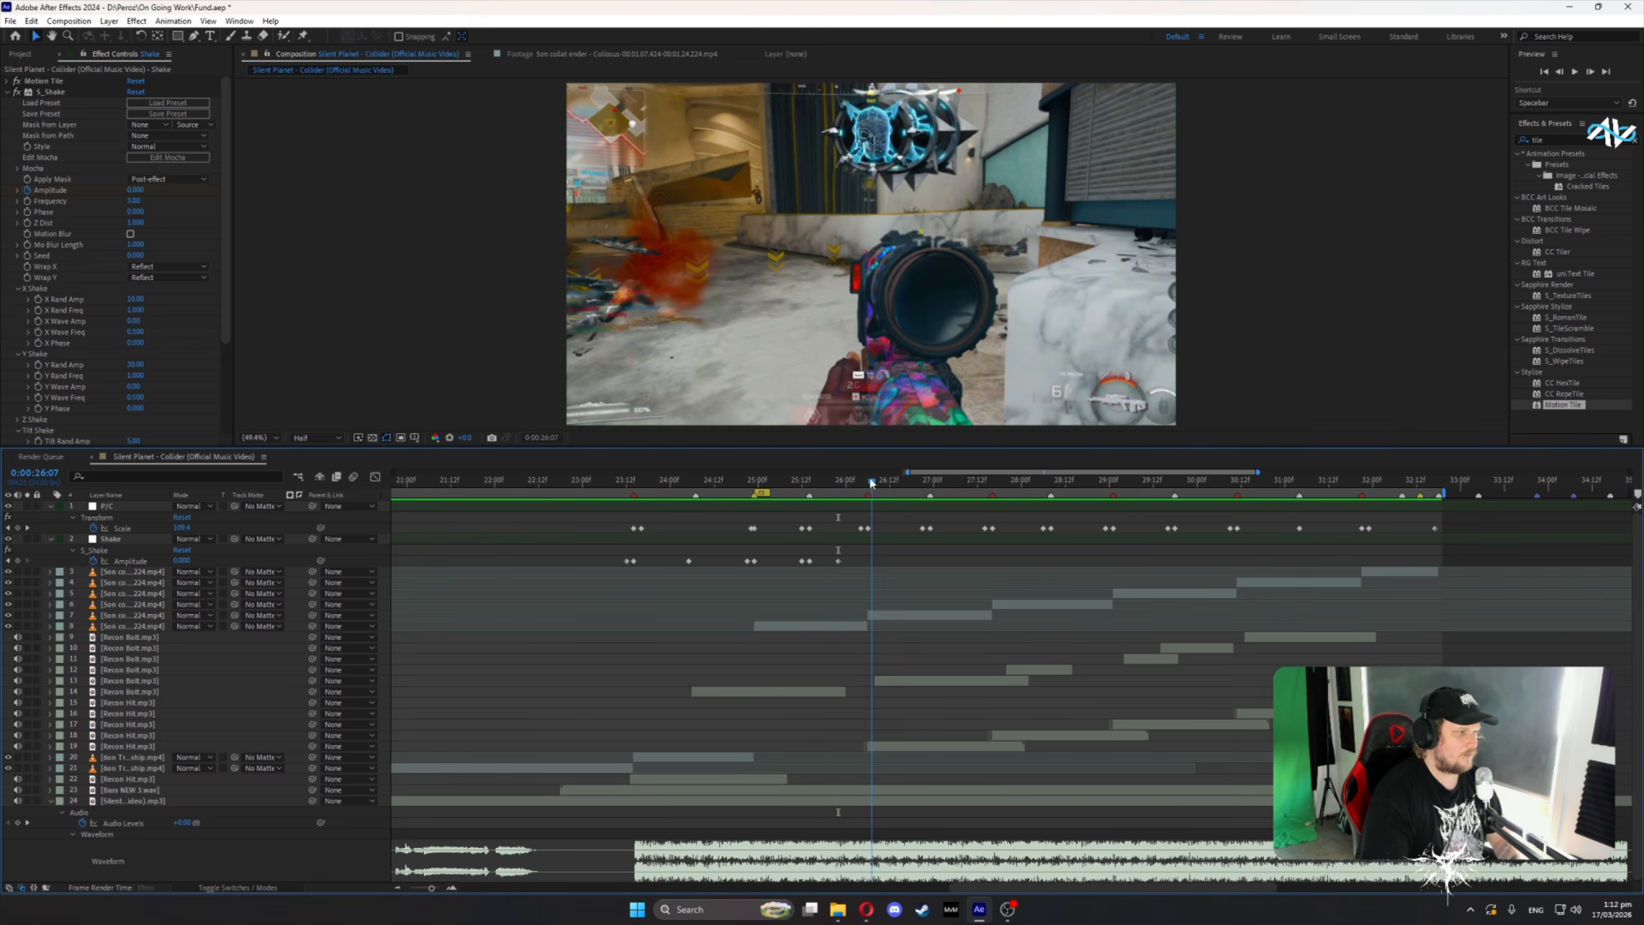
{"action": "left_click", "coordinate": [881, 537]}
{"action": "key", "text": "j"}
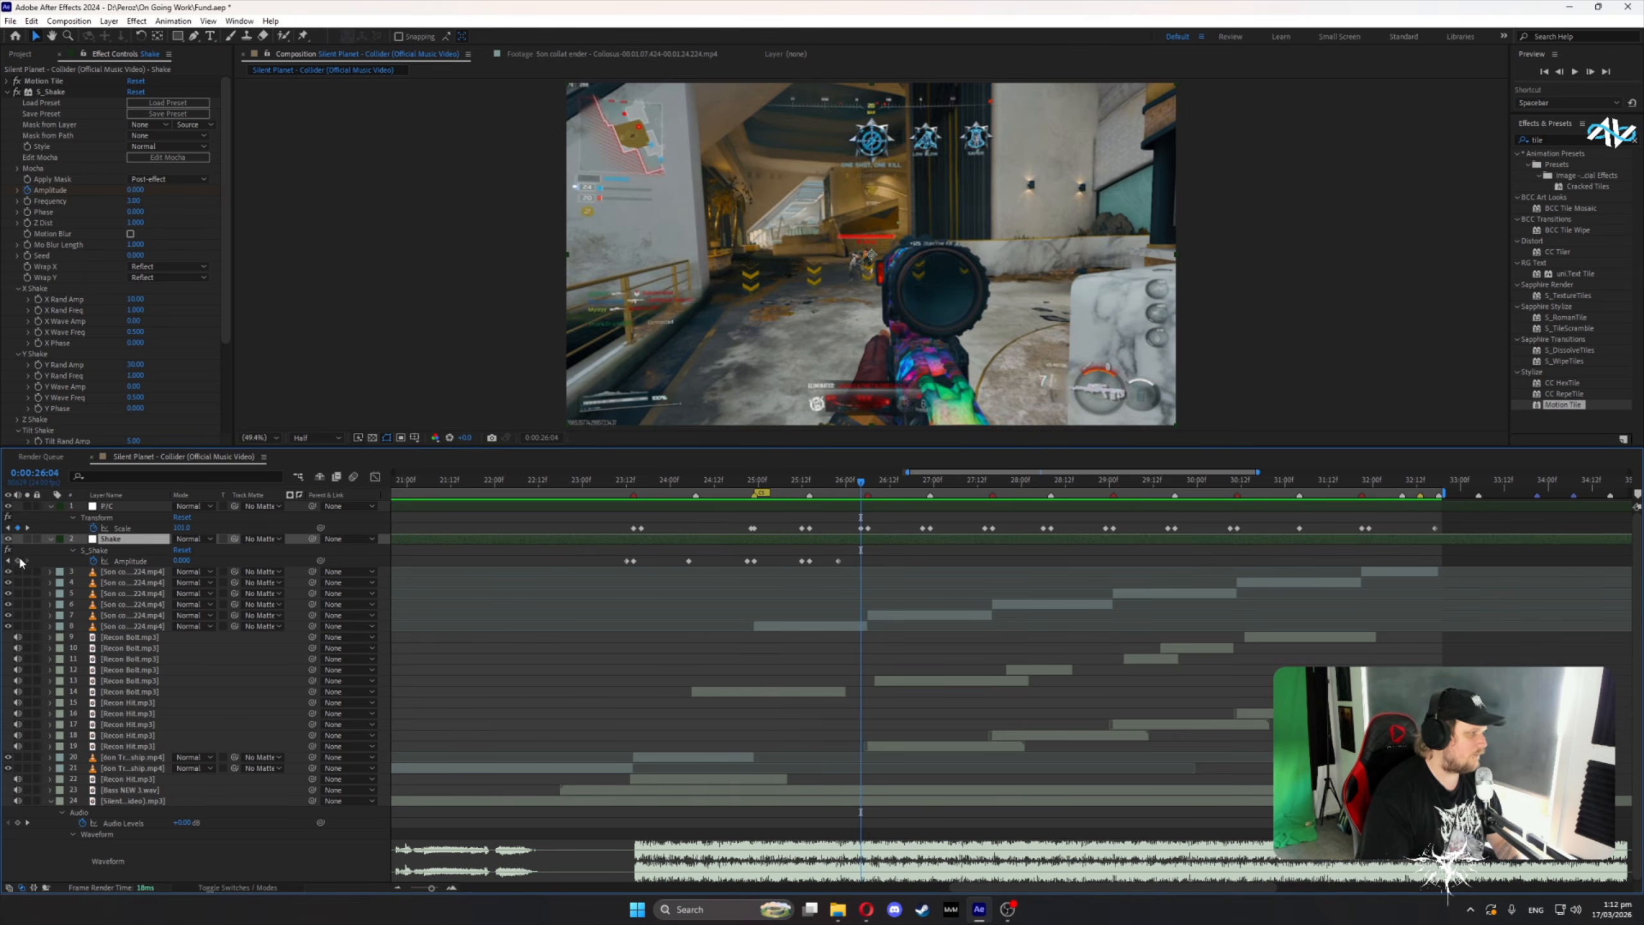
{"action": "left_click", "coordinate": [18, 561]}
{"action": "key", "text": "Page_Down"}
{"action": "key", "text": "Page_Down"}
{"action": "left_click", "coordinate": [183, 561]}
{"action": "type", "text": "1"}
{"action": "left_click", "coordinate": [782, 522]}
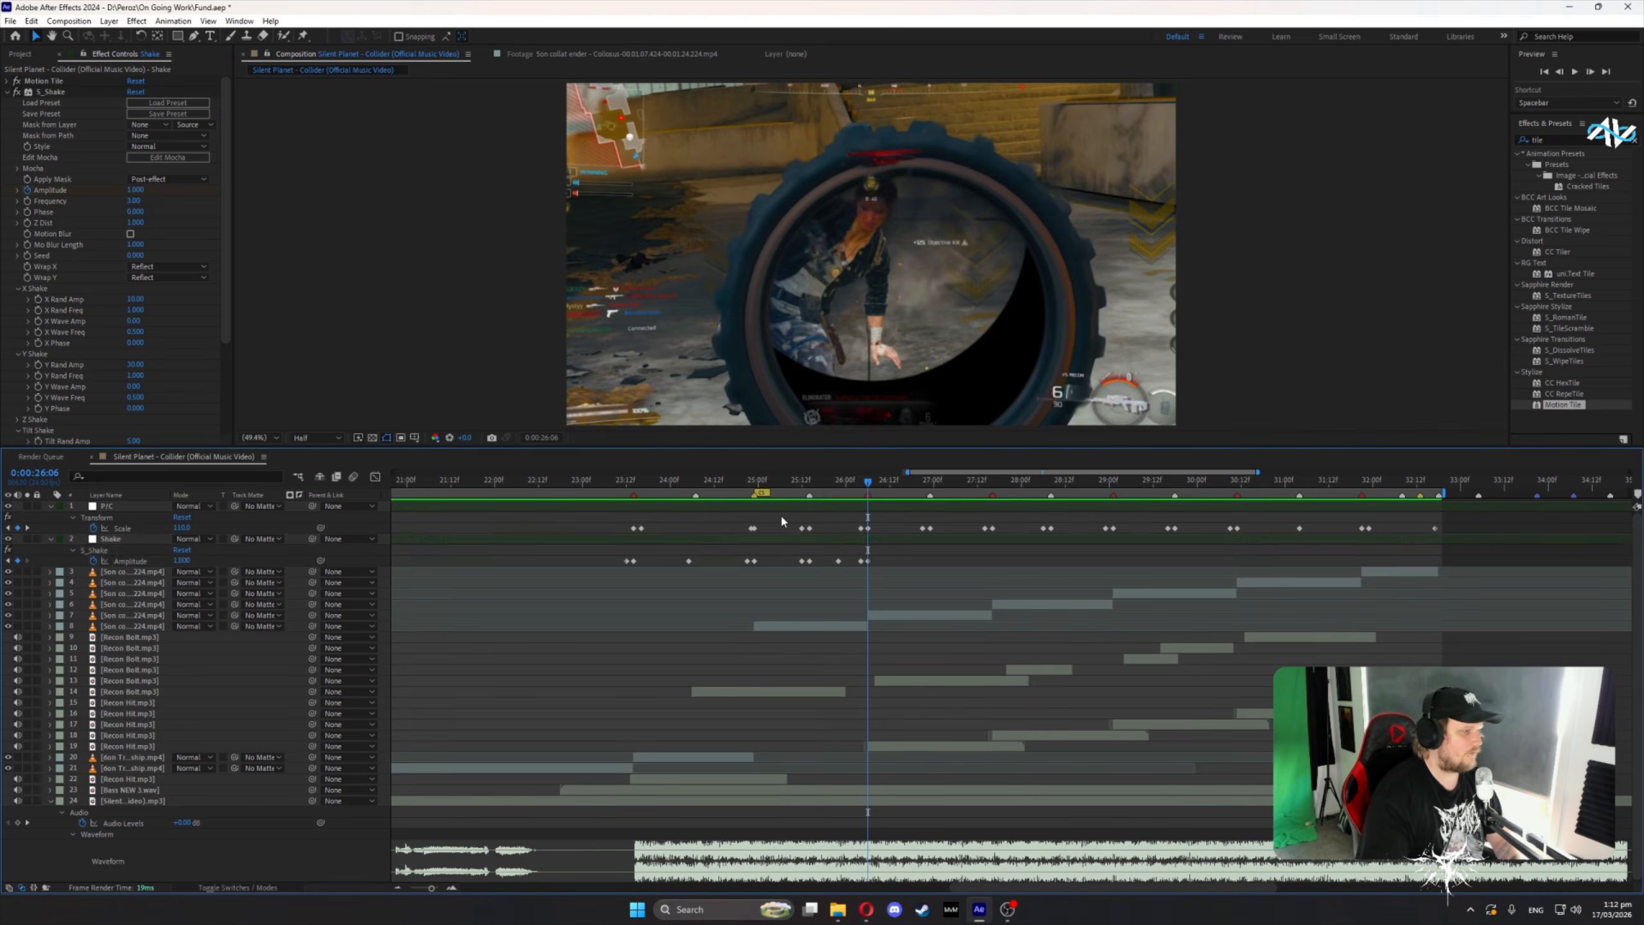
- Fade out this shake by keyframing the Amplitude at 0 at 0:00:26:16
{"action": "left_click", "coordinate": [905, 487]}
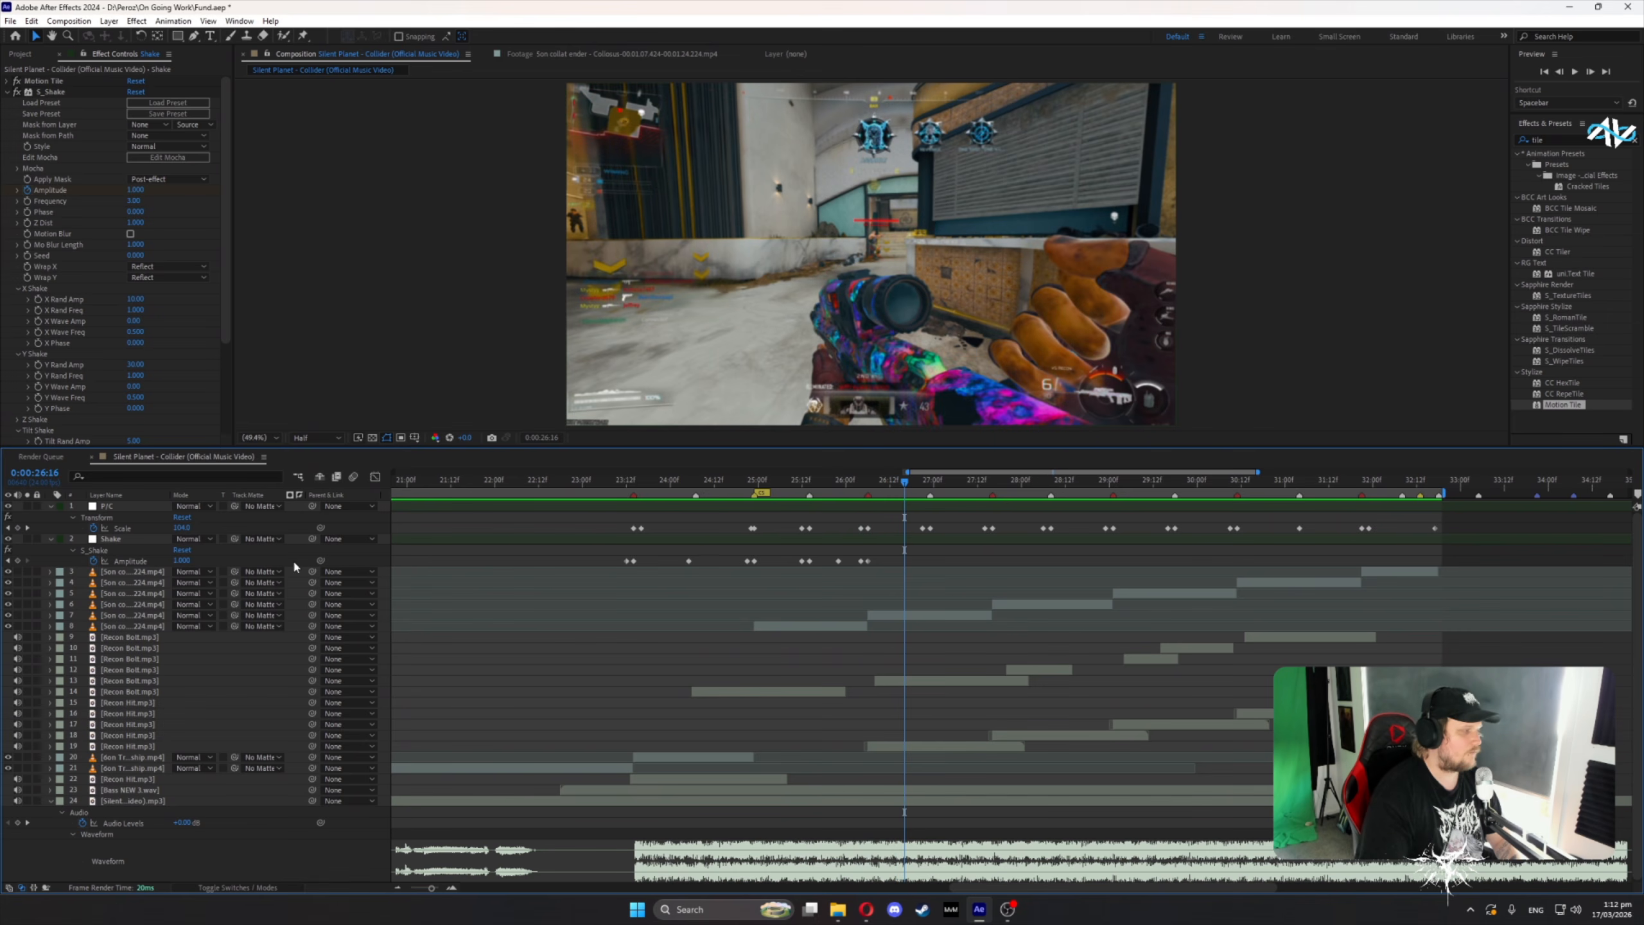
{"action": "left_click", "coordinate": [184, 561]}
{"action": "type", "text": "0"}
{"action": "key", "text": "Return"}
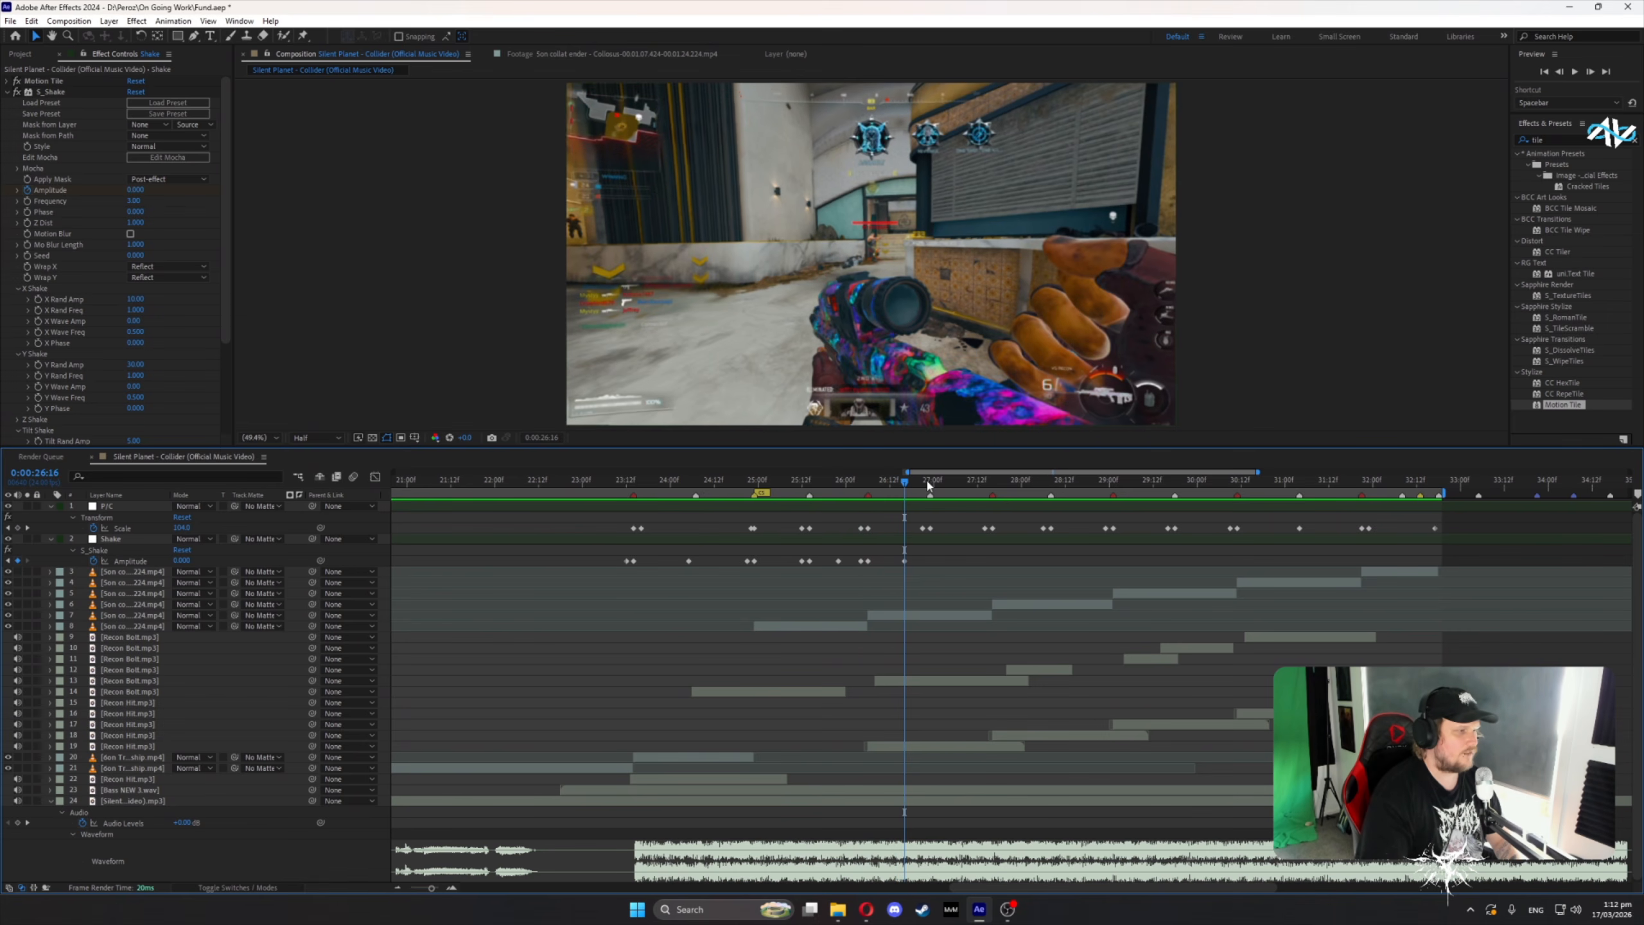
- Keyframe the next Amplitude pulse: 0 at 0:00:26:21, 1 at 0:00:26:23 and 0 at 0:00:27:09
{"action": "left_click", "coordinate": [930, 485]}
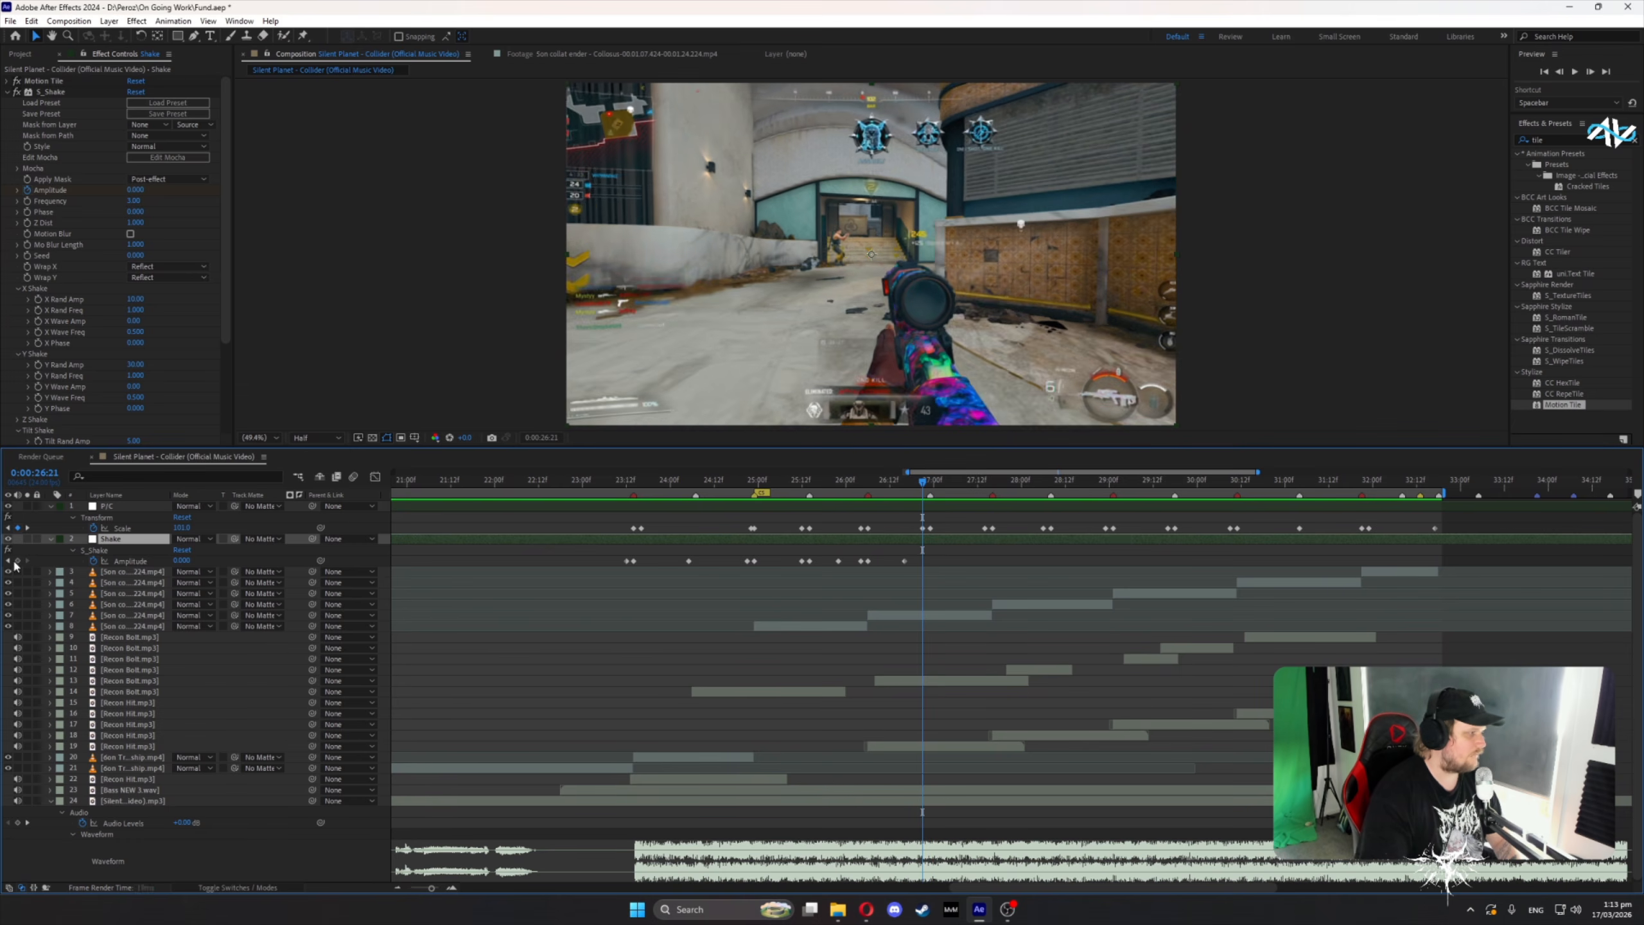
{"action": "left_click", "coordinate": [183, 561]}
{"action": "type", "text": "1"}
{"action": "key", "text": "Return"}
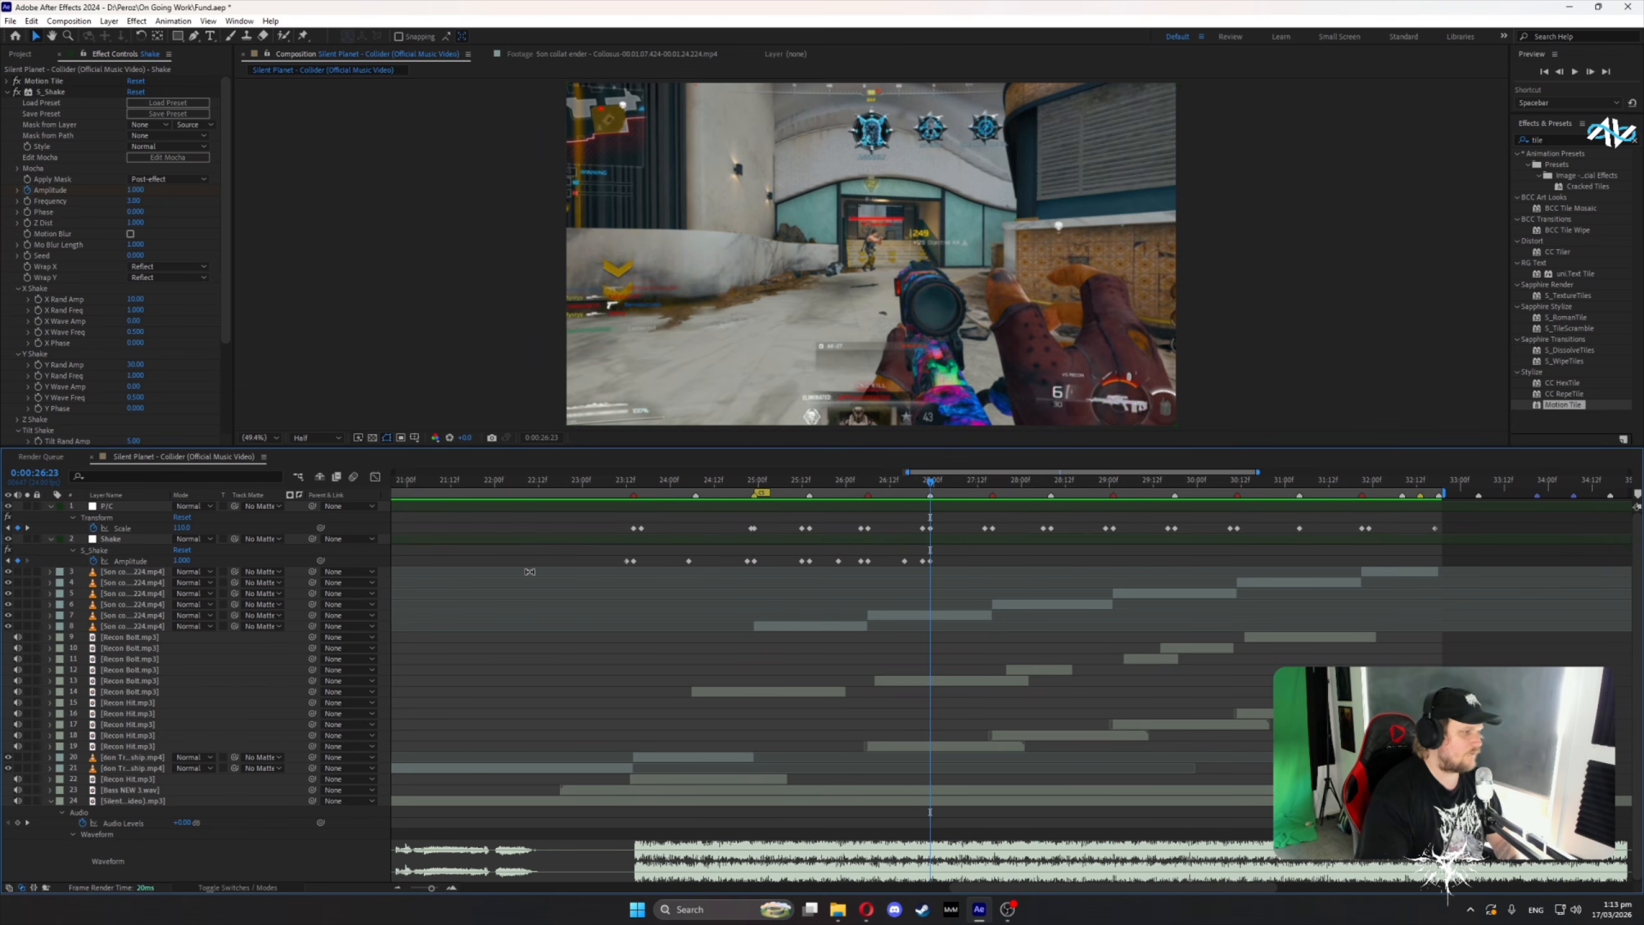
{"action": "left_click", "coordinate": [967, 483]}
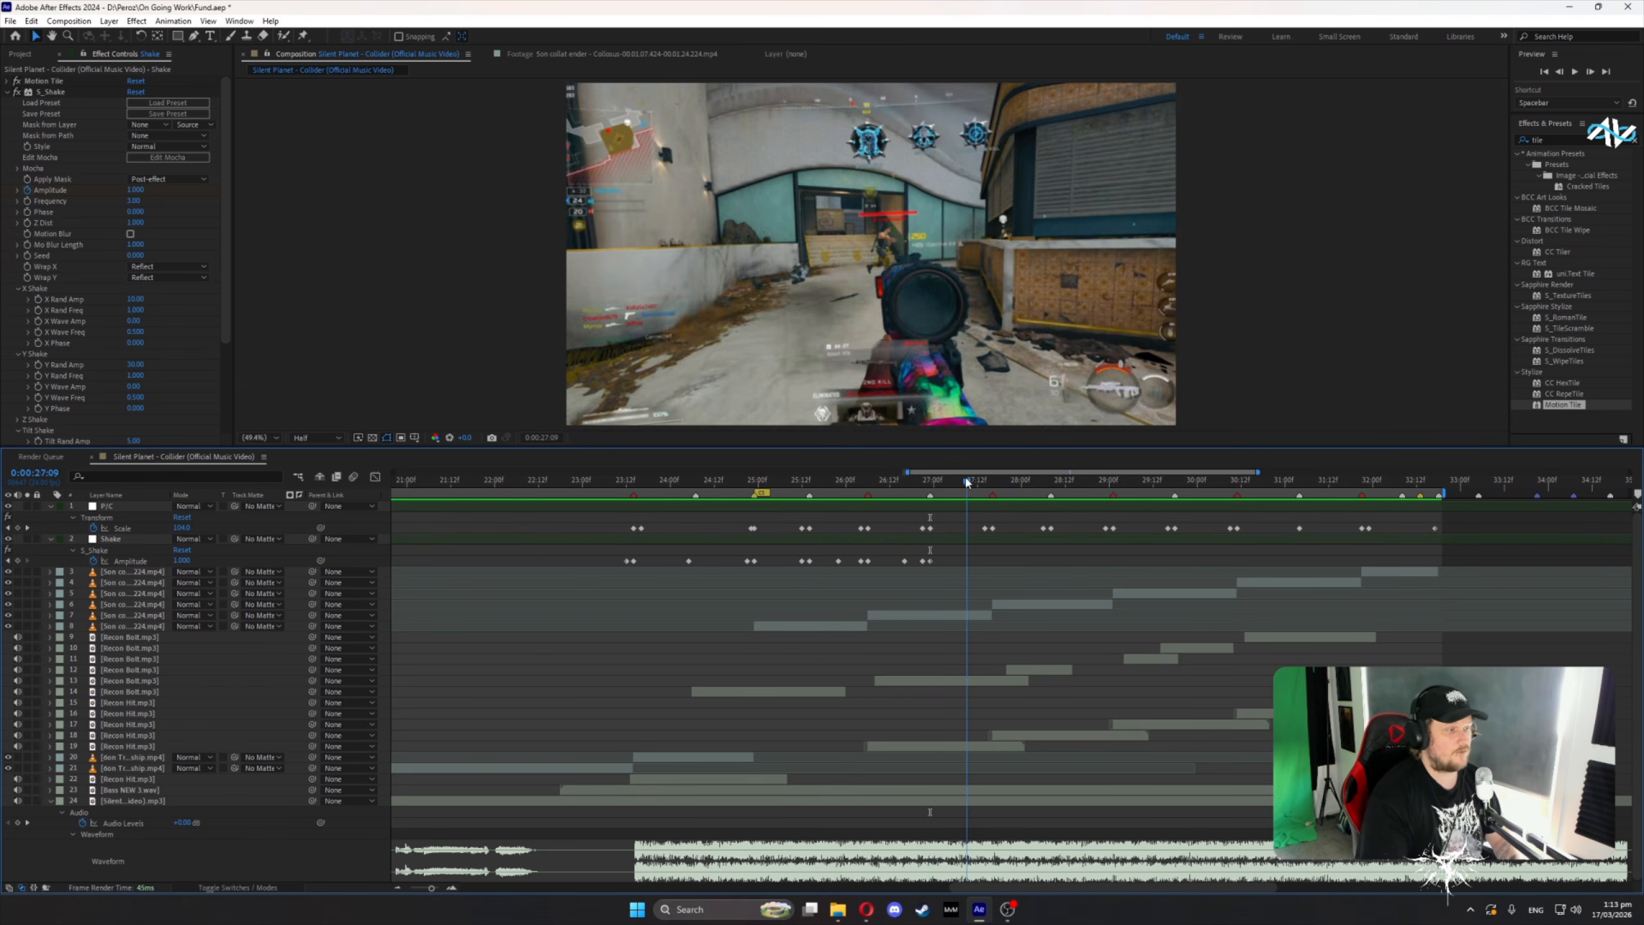
{"action": "key", "text": "Return"}
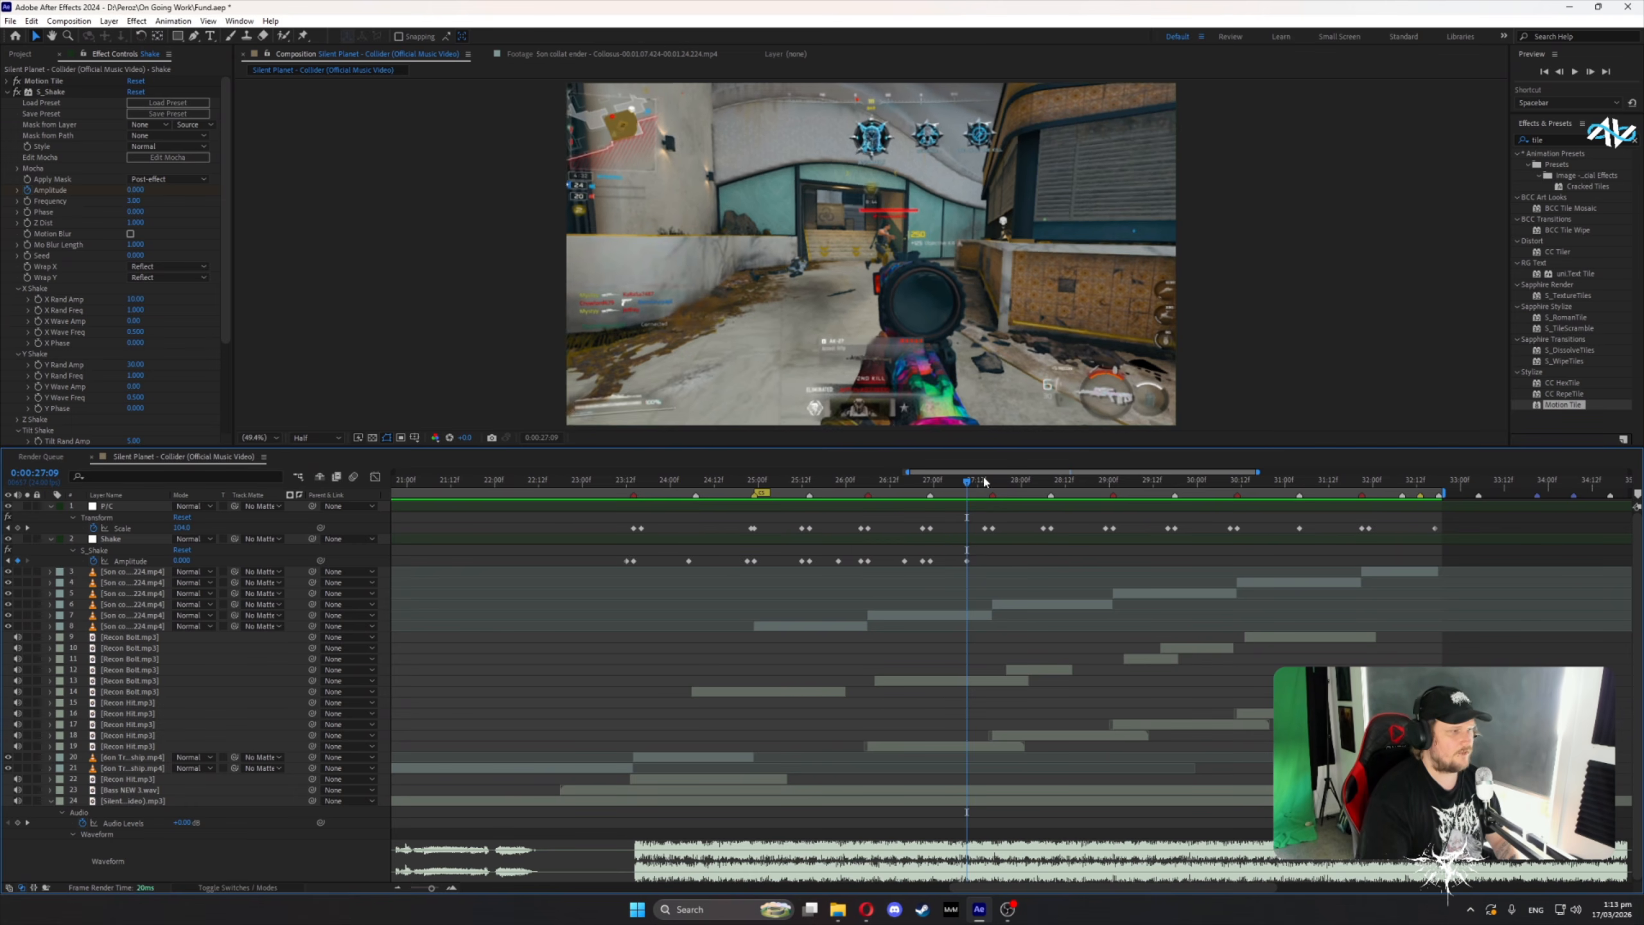
- Hold the Amplitude at 0 with a keyframe at about 0:00:27:14 and raise it to 1 two frames after
{"action": "left_click", "coordinate": [993, 483]}
{"action": "left_click", "coordinate": [997, 540]}
{"action": "key", "text": "Page_Up"}
{"action": "key", "text": "Page_Up"}
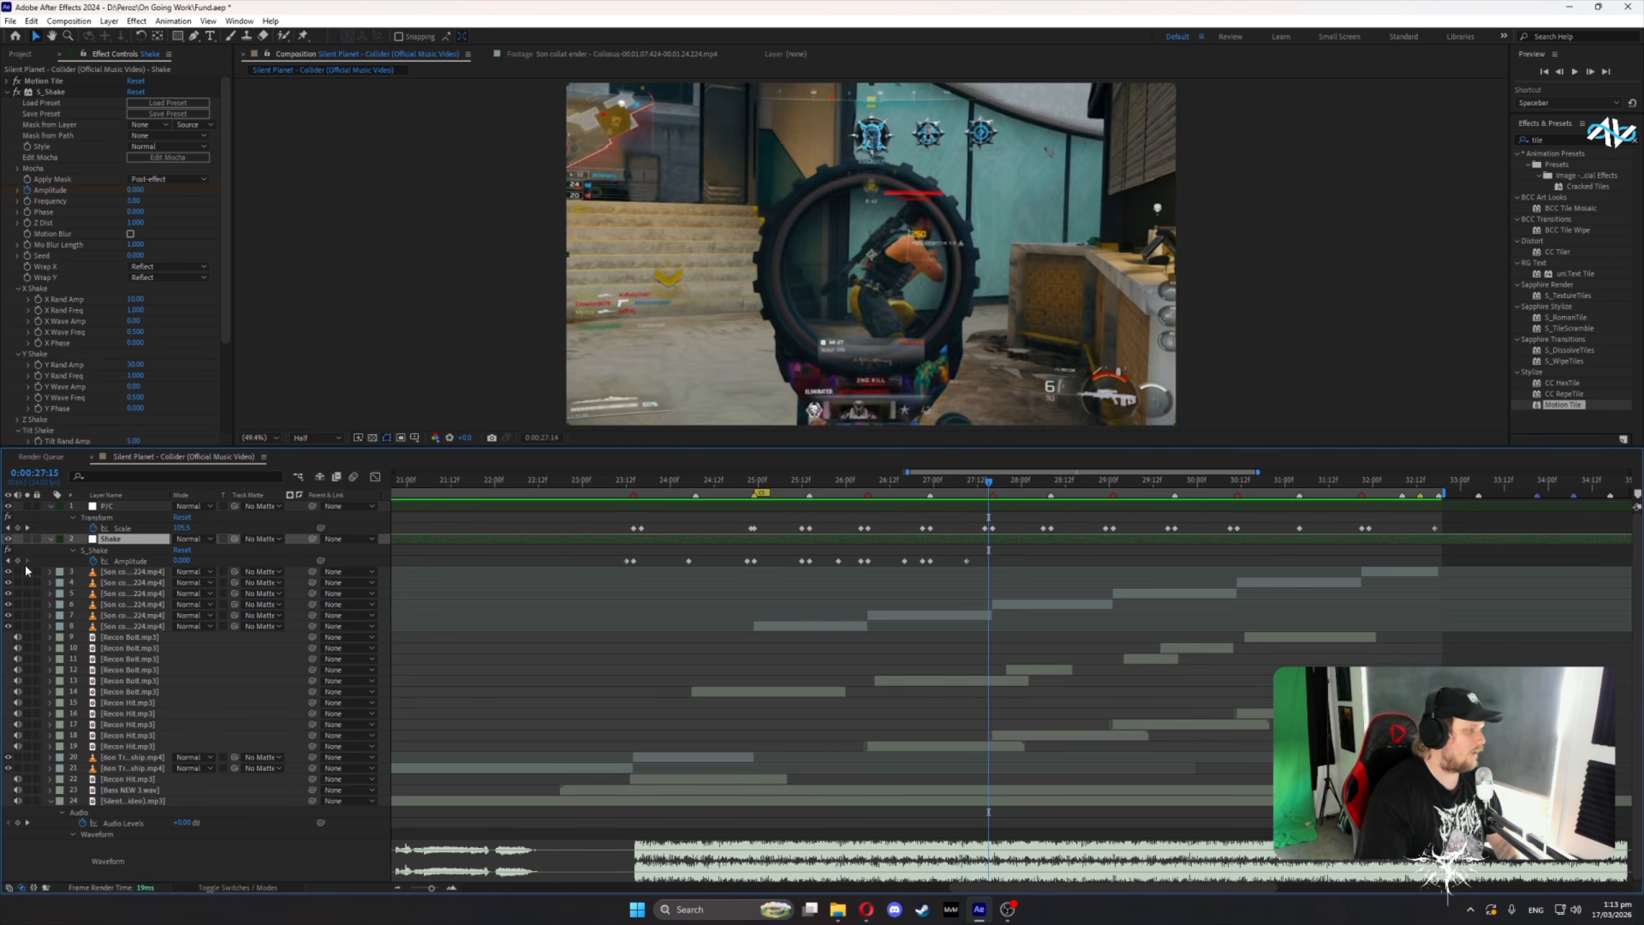
{"action": "left_click", "coordinate": [18, 561]}
{"action": "key", "text": "Page_Down"}
{"action": "key", "text": "Page_Down"}
{"action": "left_click", "coordinate": [183, 561]}
{"action": "type", "text": "1"}
{"action": "left_click", "coordinate": [860, 515]}
- Bring the shake back down by keyframing the Amplitude at 0 at 0:00:28:02
{"action": "left_click", "coordinate": [1022, 484]}
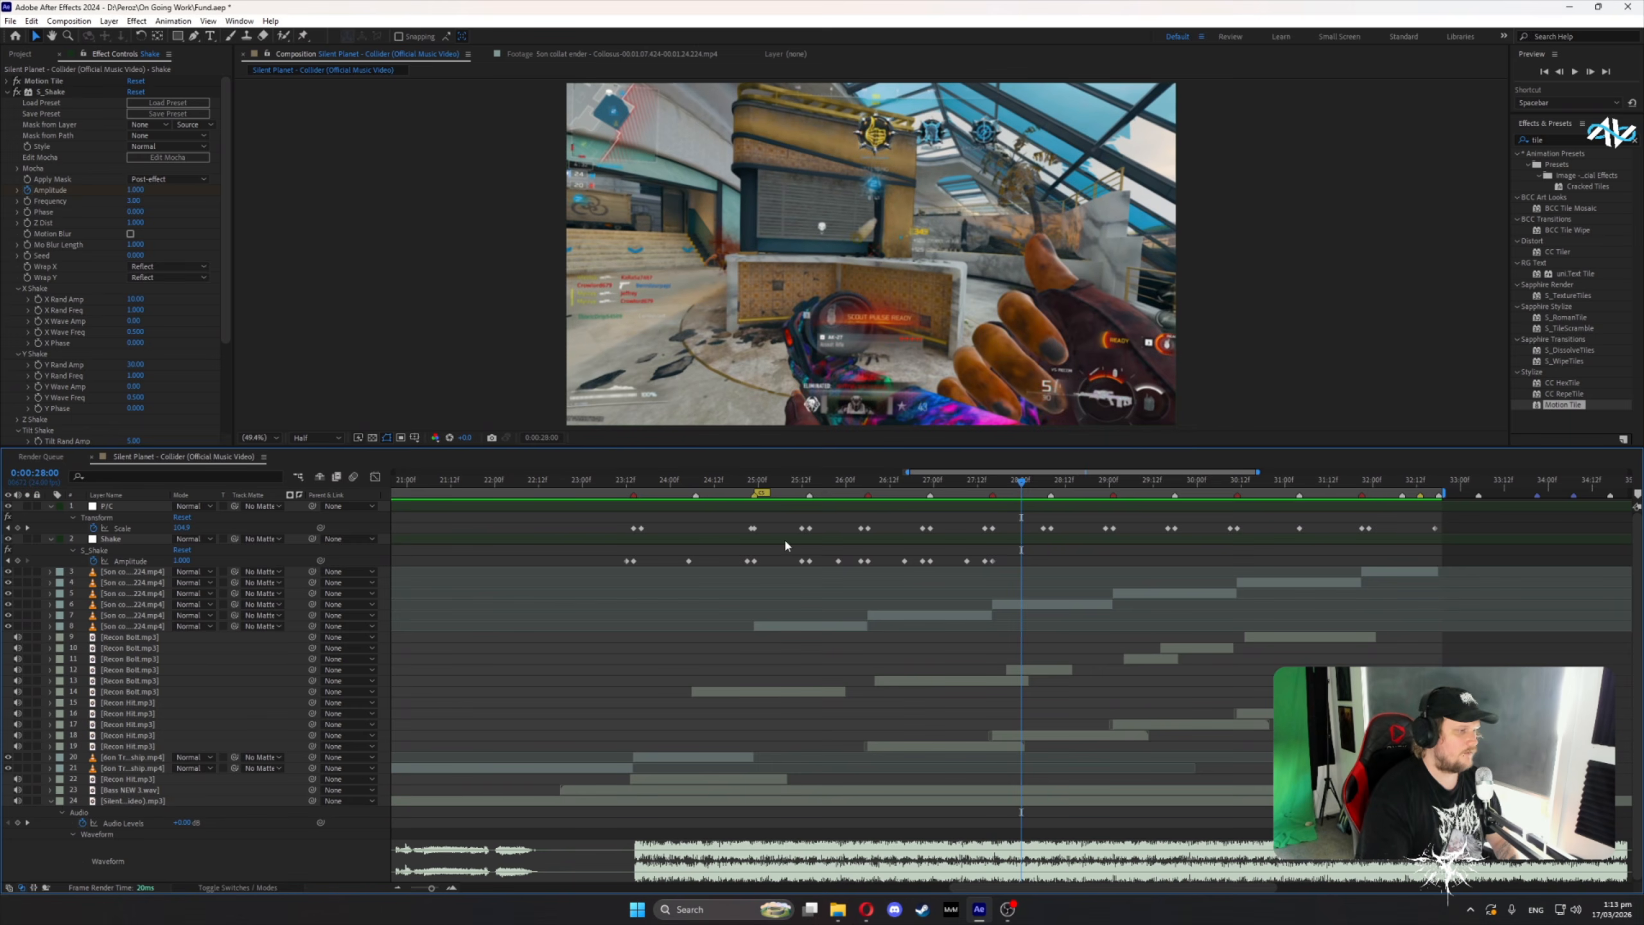
{"action": "key", "text": "Page_Down"}
{"action": "key", "text": "Page_Down"}
{"action": "left_click", "coordinate": [183, 560]}
{"action": "type", "text": "0"}
{"action": "key", "text": "Return"}
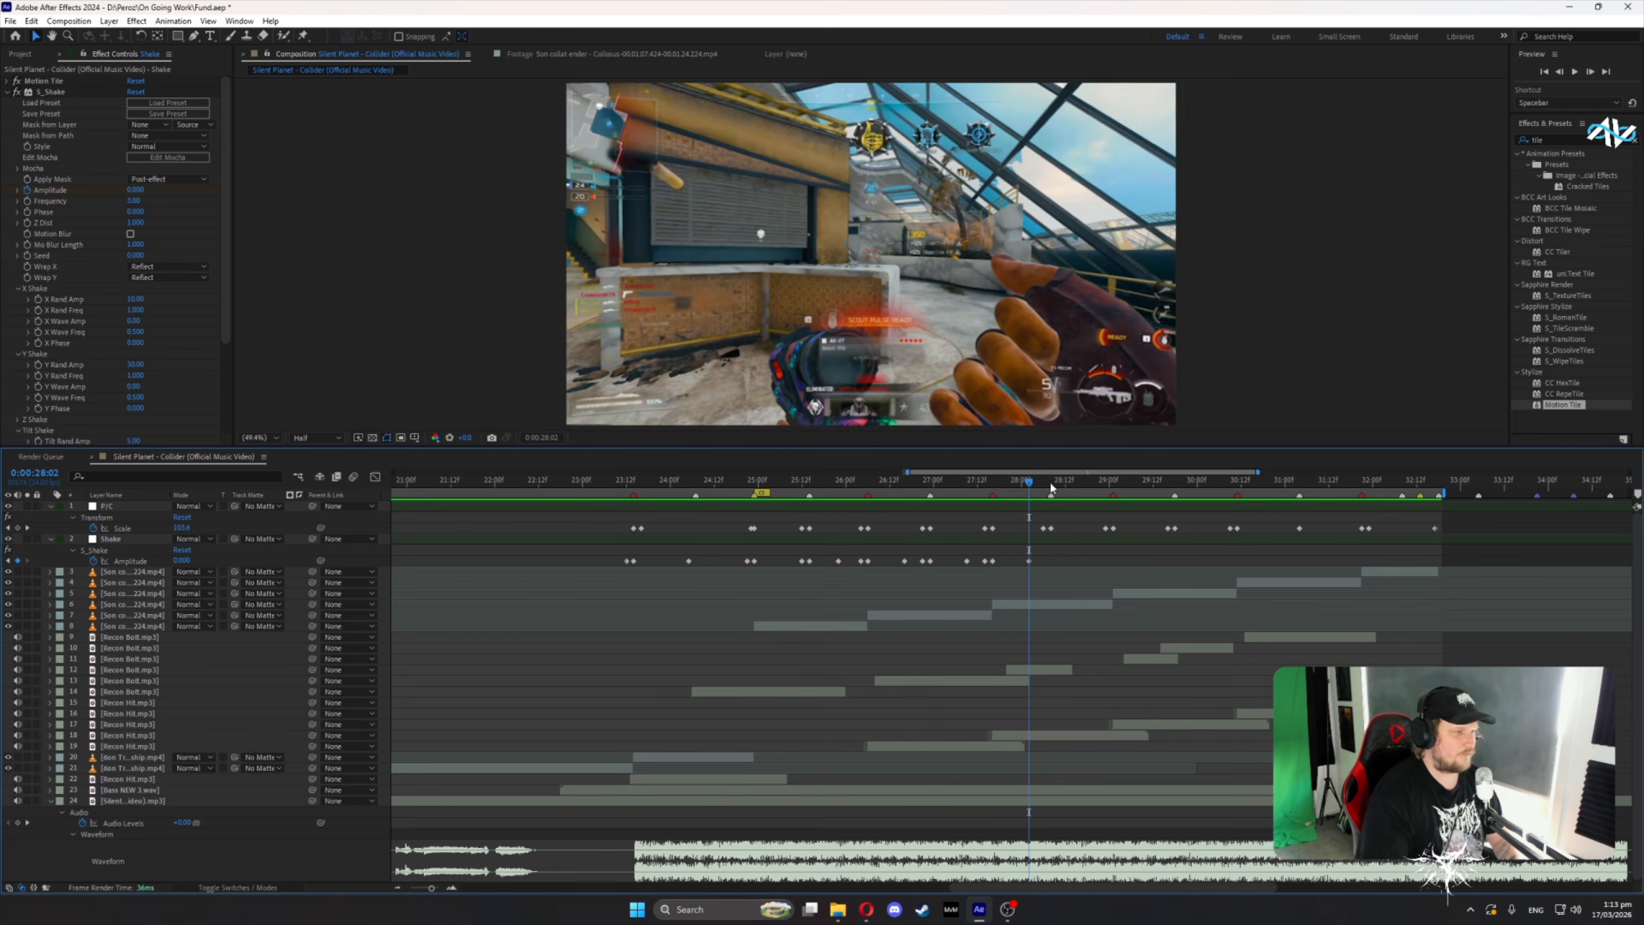
- Look over the S_Shake settings and review the end of the shake keyframes against the scale keyframe at 0:00:28:08
{"action": "left_click", "coordinate": [1051, 485]}
{"action": "left_click", "coordinate": [1080, 539]}
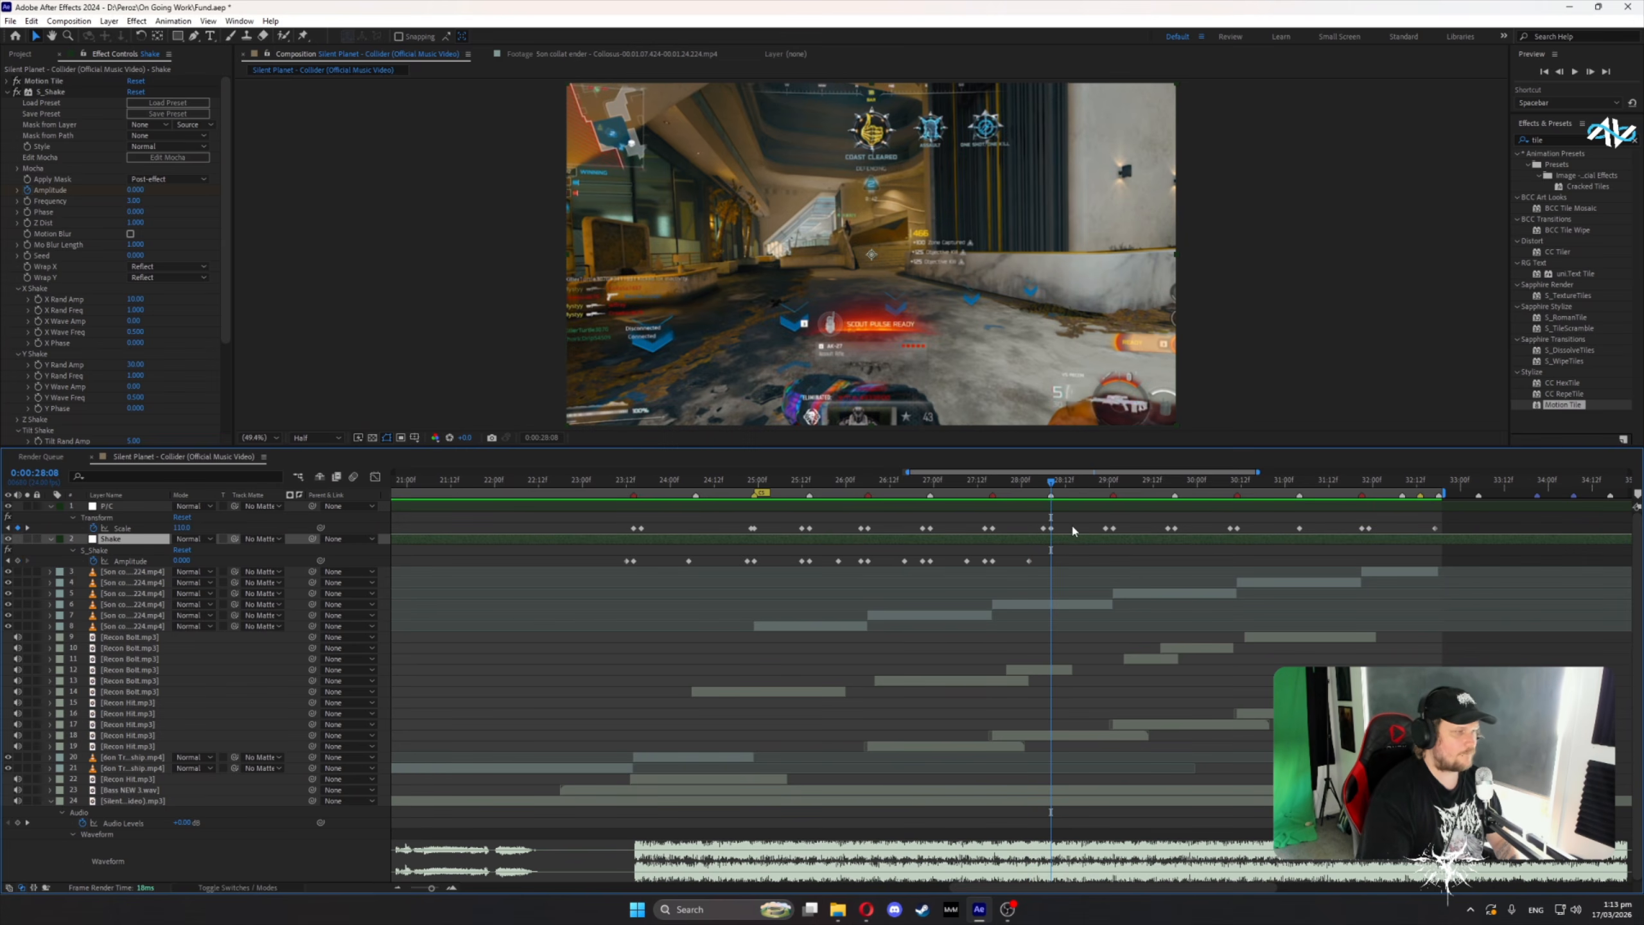
{"action": "scroll", "coordinate": [99, 320], "scroll_direction": "down", "scroll_amount": 5}
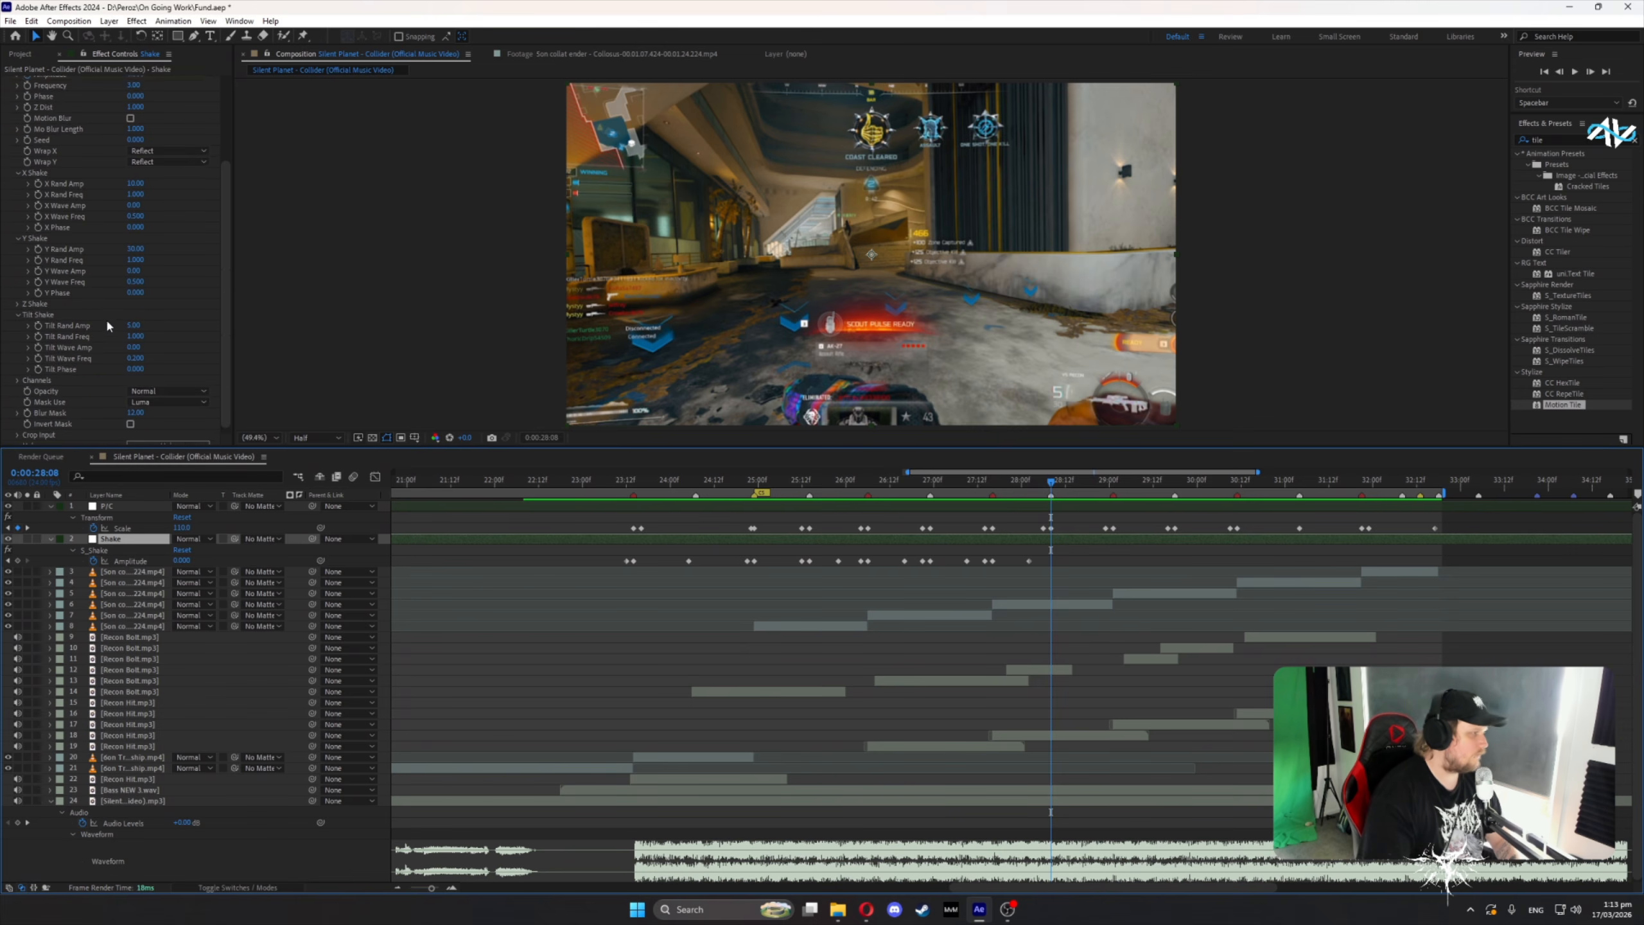
{"action": "scroll", "coordinate": [102, 317], "scroll_direction": "up", "scroll_amount": 3}
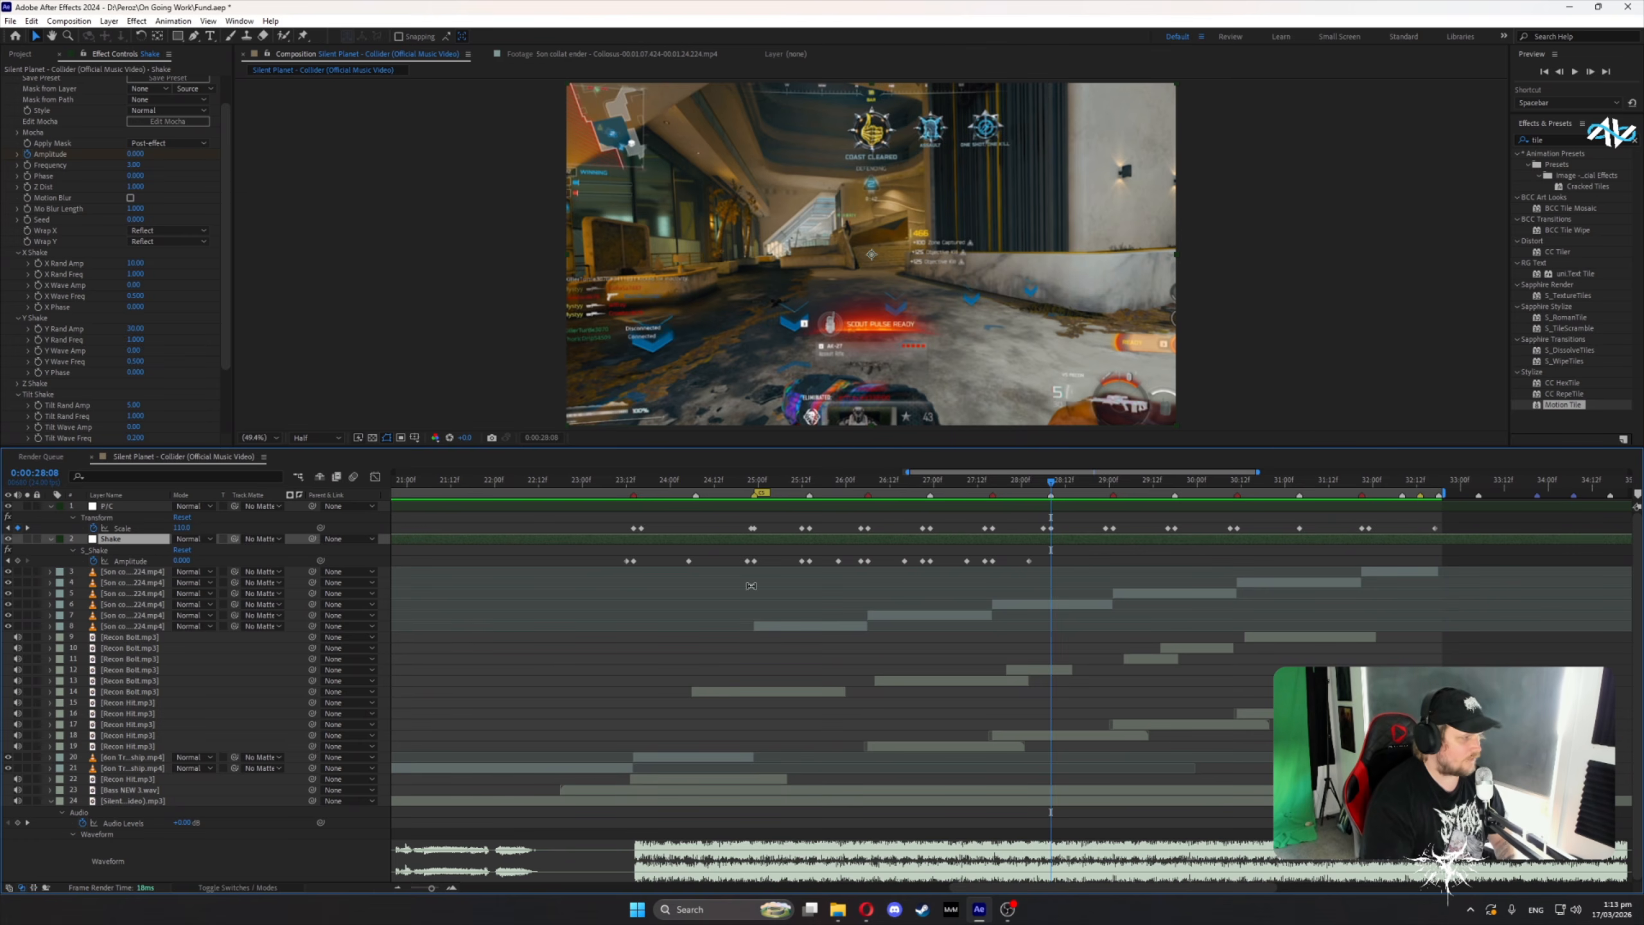
{"action": "left_click_drag", "start_coordinate": [979, 487], "coordinate": [1032, 555]}
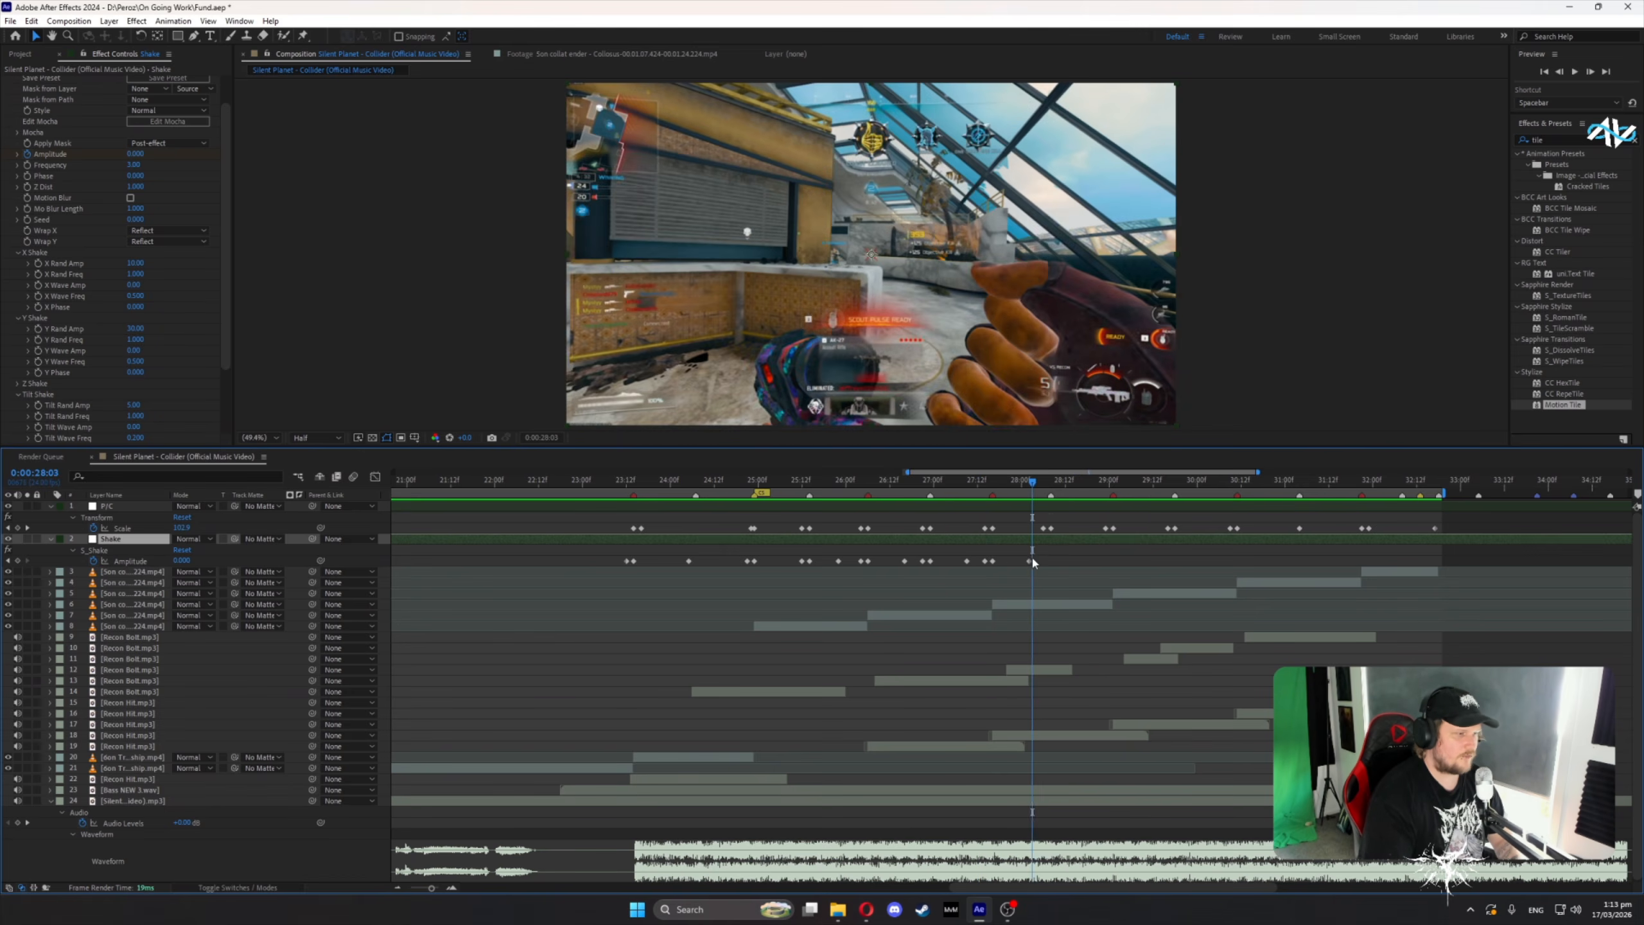
{"action": "left_click", "coordinate": [1031, 561]}
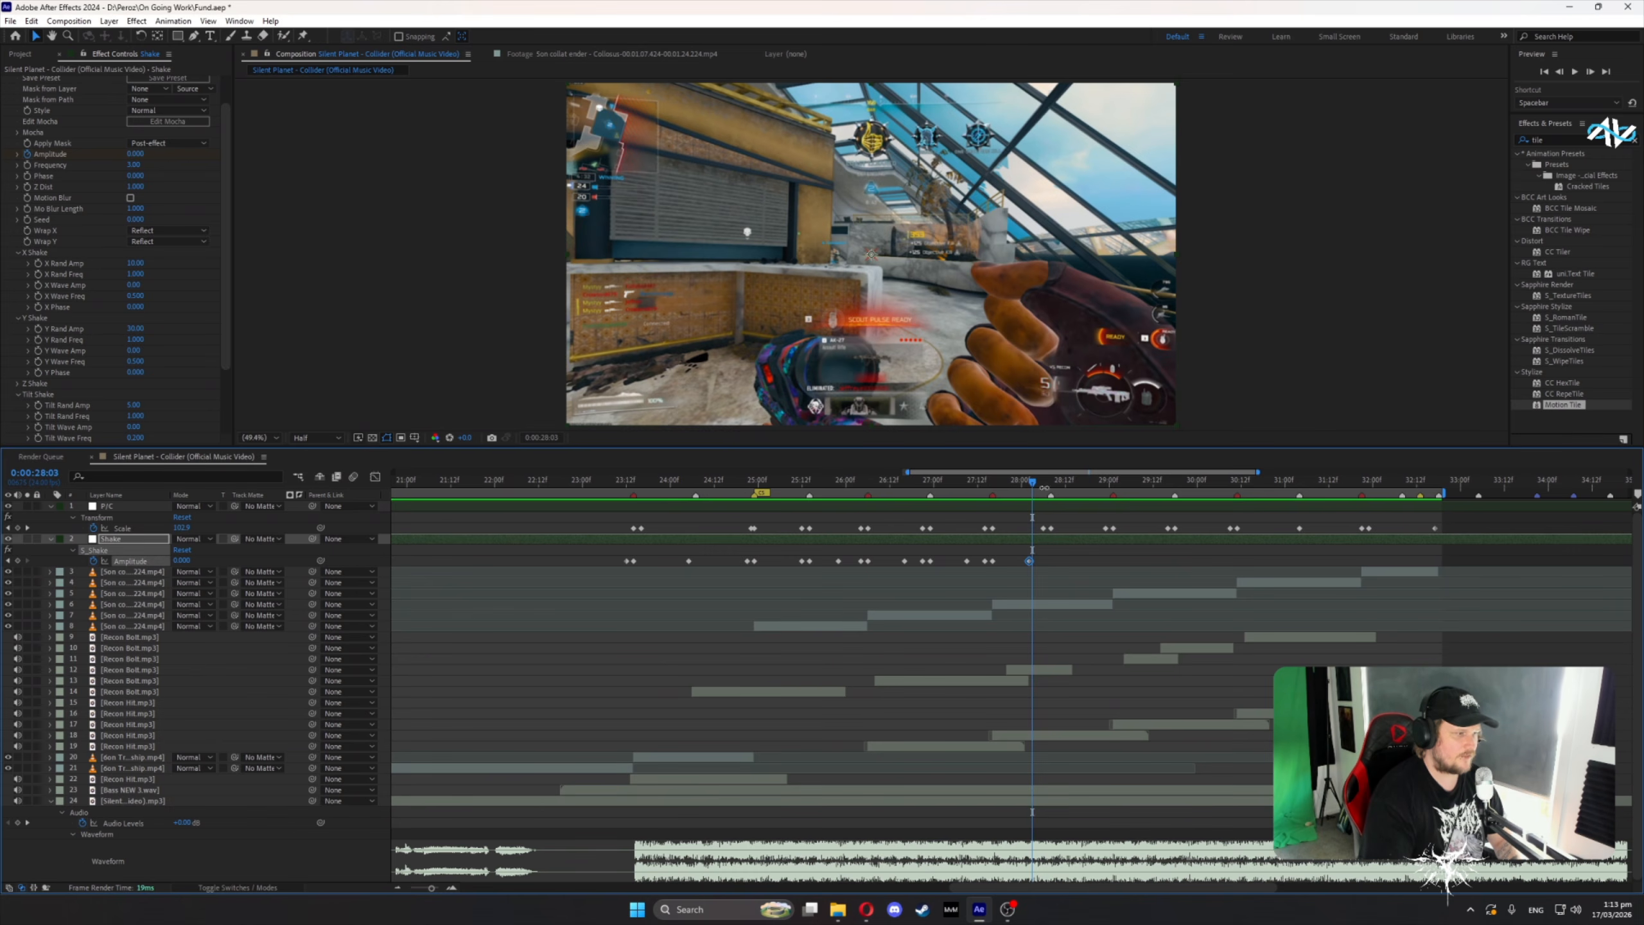
{"action": "left_click", "coordinate": [1052, 486]}
{"action": "left_click", "coordinate": [1032, 565]}
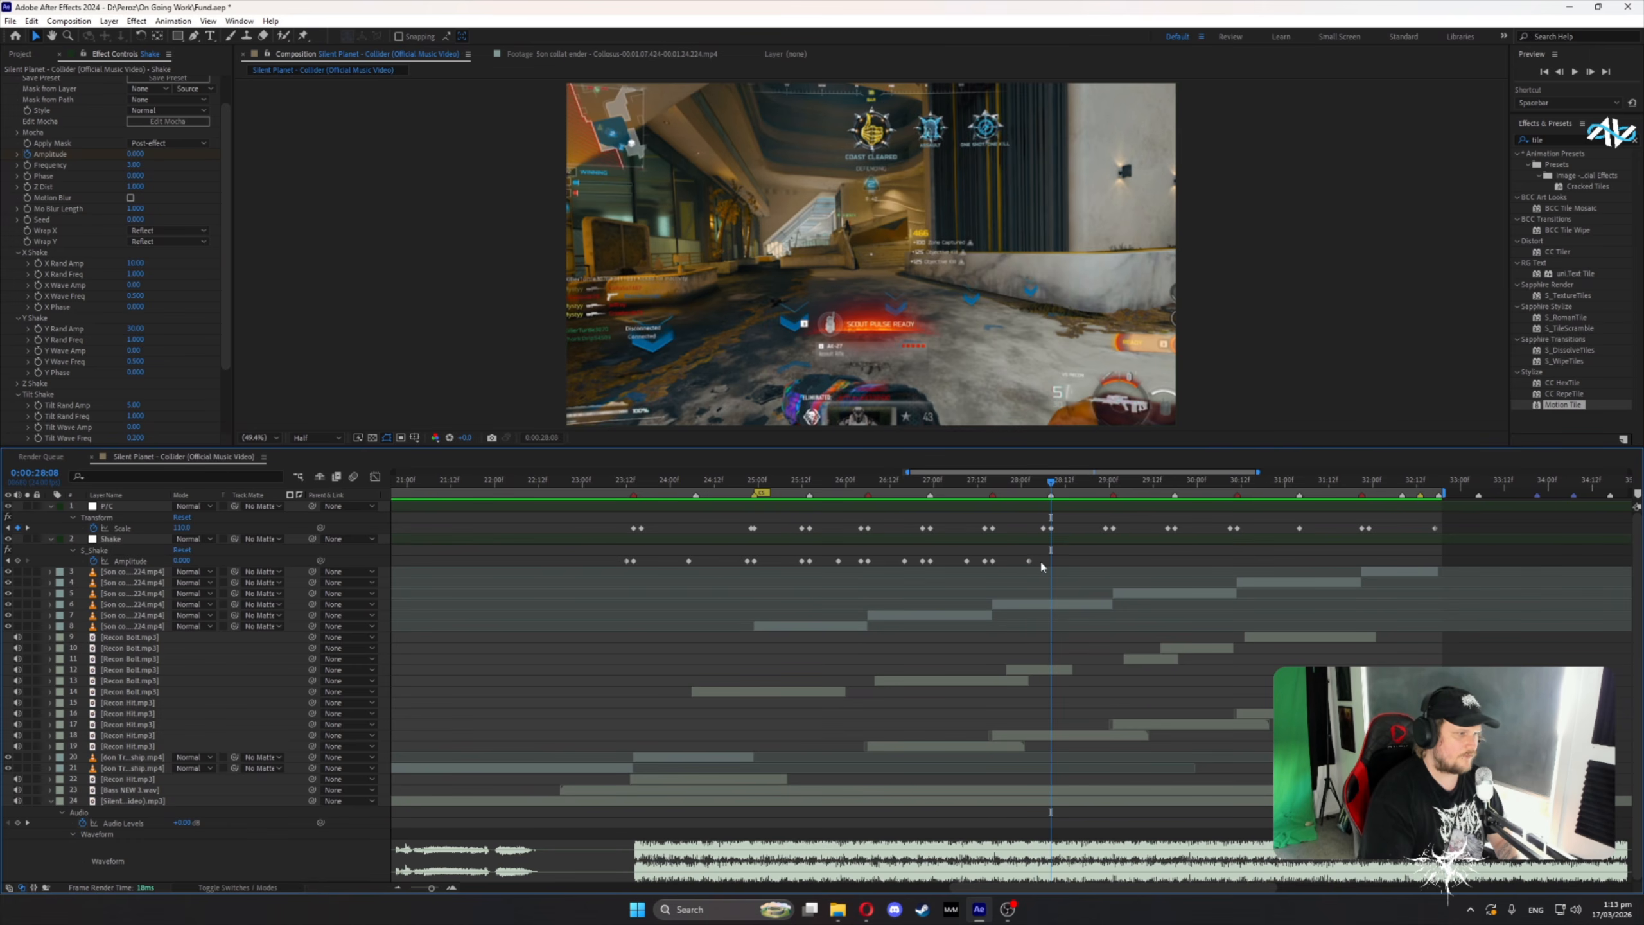
- Keyframe the shake's Amplitude at 1 at 0:00:28:08 and back to 0 at 0:00:28:17
{"action": "left_click", "coordinate": [186, 563]}
{"action": "type", "text": "1"}
{"action": "key", "text": "Return"}
{"action": "left_click_drag", "start_coordinate": [1030, 485], "coordinate": [1084, 485]}
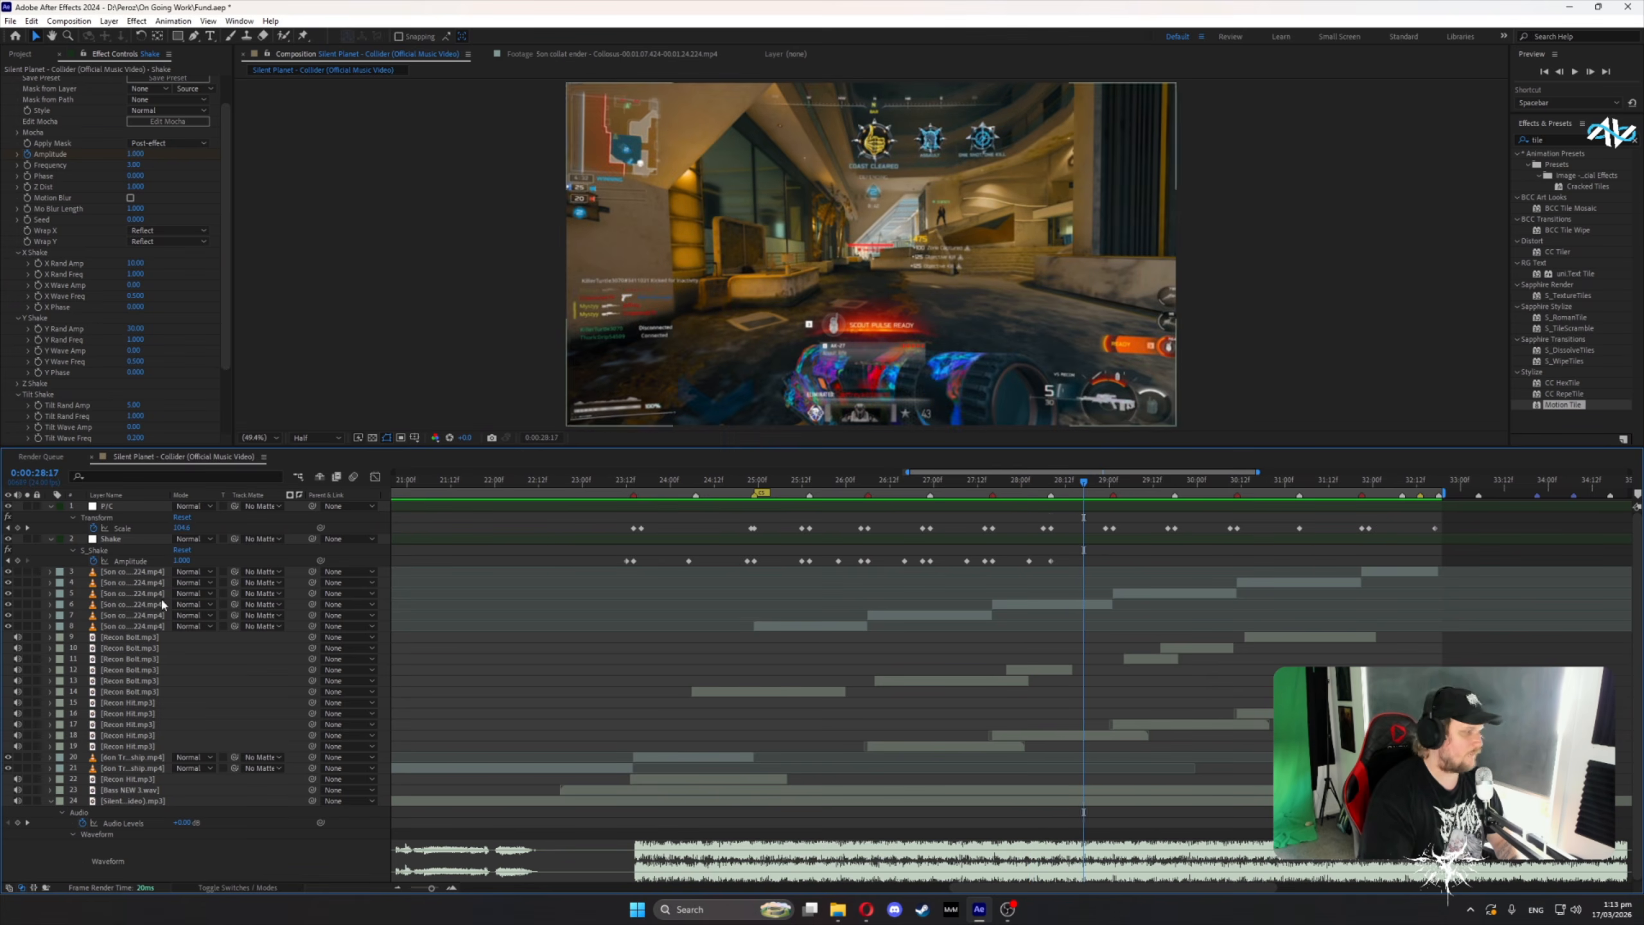
{"action": "left_click", "coordinate": [1032, 486]}
- Keyframe the next Amplitude pulse: 0 two frames before 0:00:29:01, 1 at 0:00:29:01 and 0 at 0:00:29:11
{"action": "left_click_drag", "start_coordinate": [1033, 487], "coordinate": [1115, 526]}
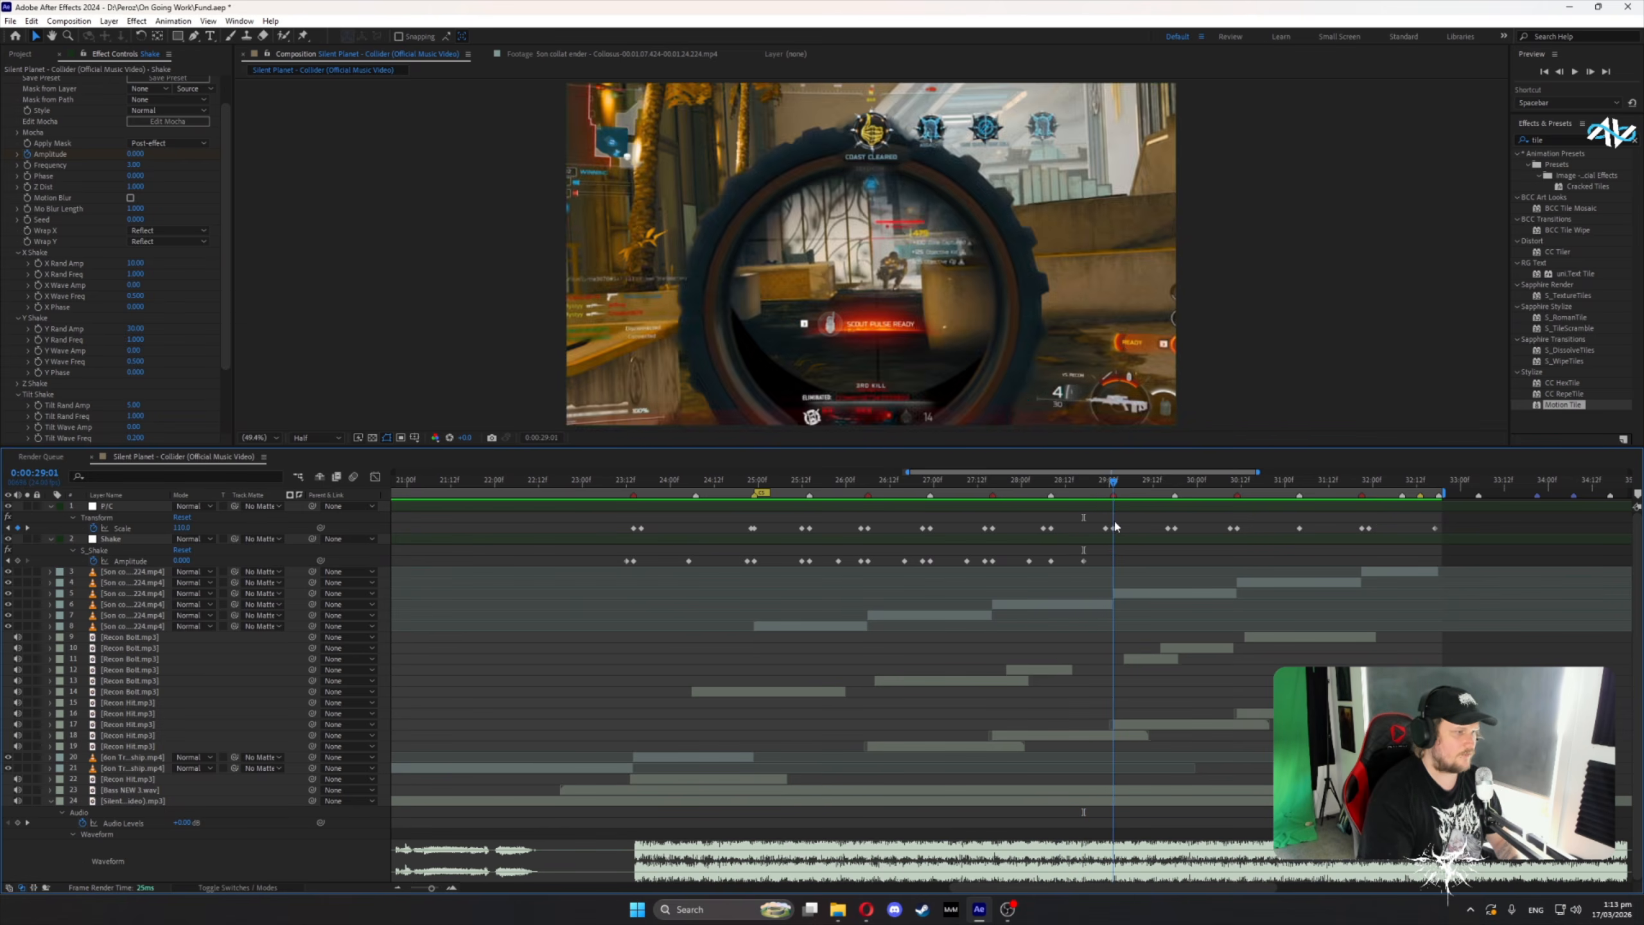
{"action": "key", "text": "Page_Up"}
{"action": "left_click", "coordinate": [18, 561]}
{"action": "key", "text": "Page_Down"}
{"action": "type", "text": "1"}
{"action": "key", "text": "Return"}
{"action": "key", "text": "shift+Page_Down"}
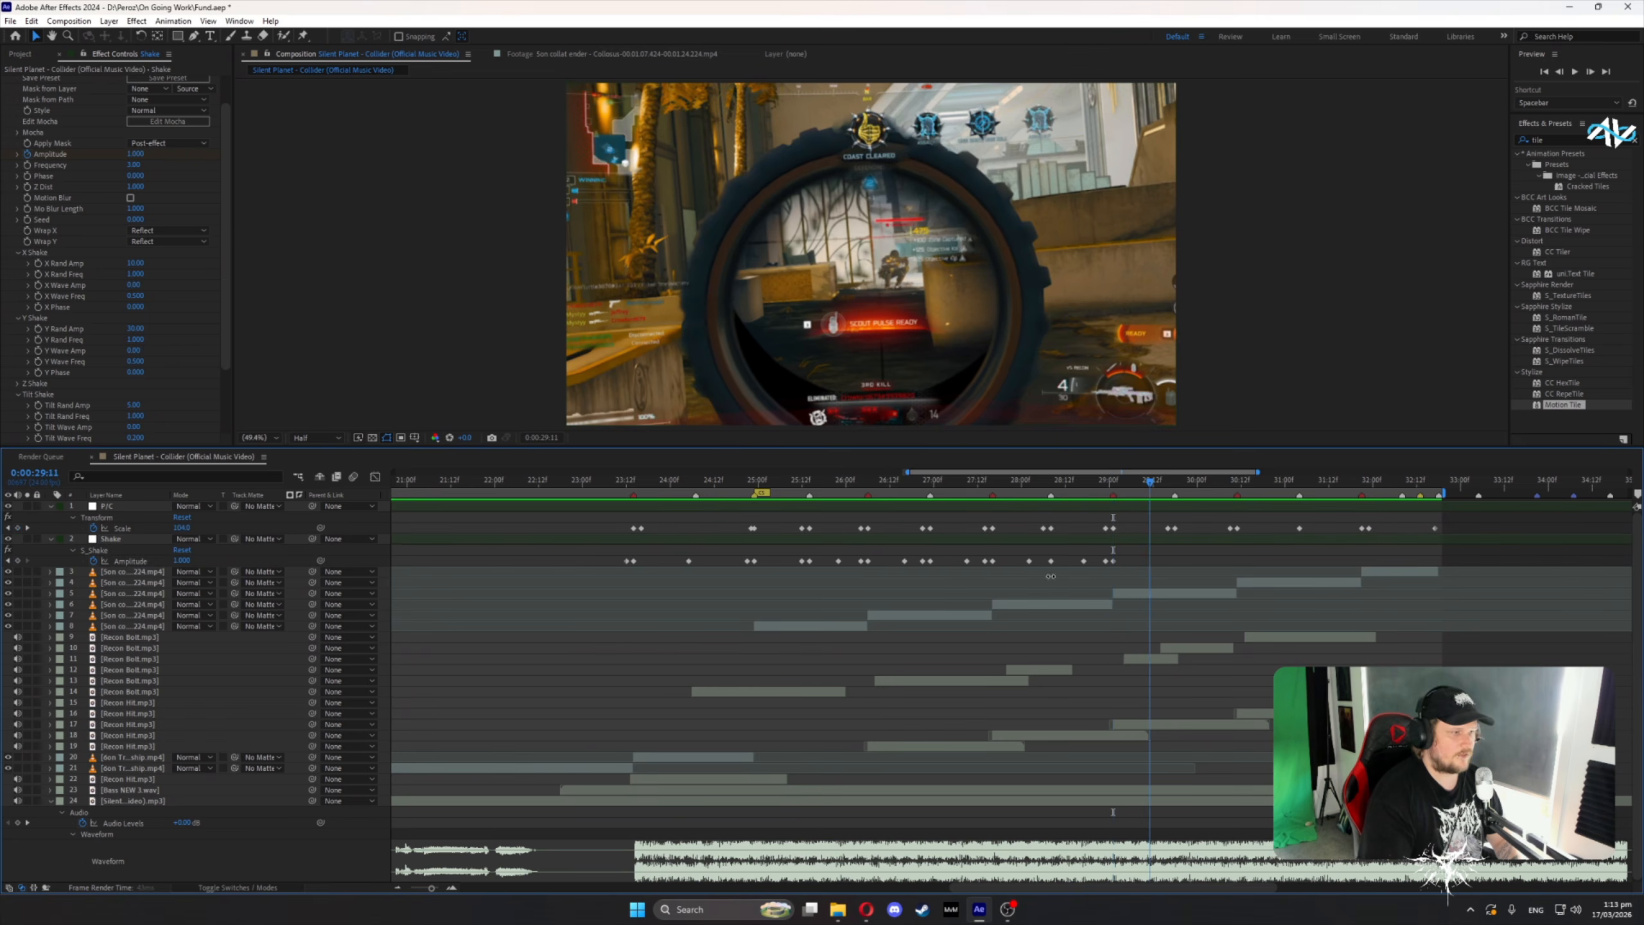
{"action": "left_click", "coordinate": [184, 560]}
- Add an Amplitude pulse with 0 at 0:00:29:16, 1 at 0:00:29:18 and 0 at about 0:00:30:03
{"action": "key", "text": "k"}
{"action": "key", "text": "Page_Up"}
{"action": "key", "text": "Page_Up"}
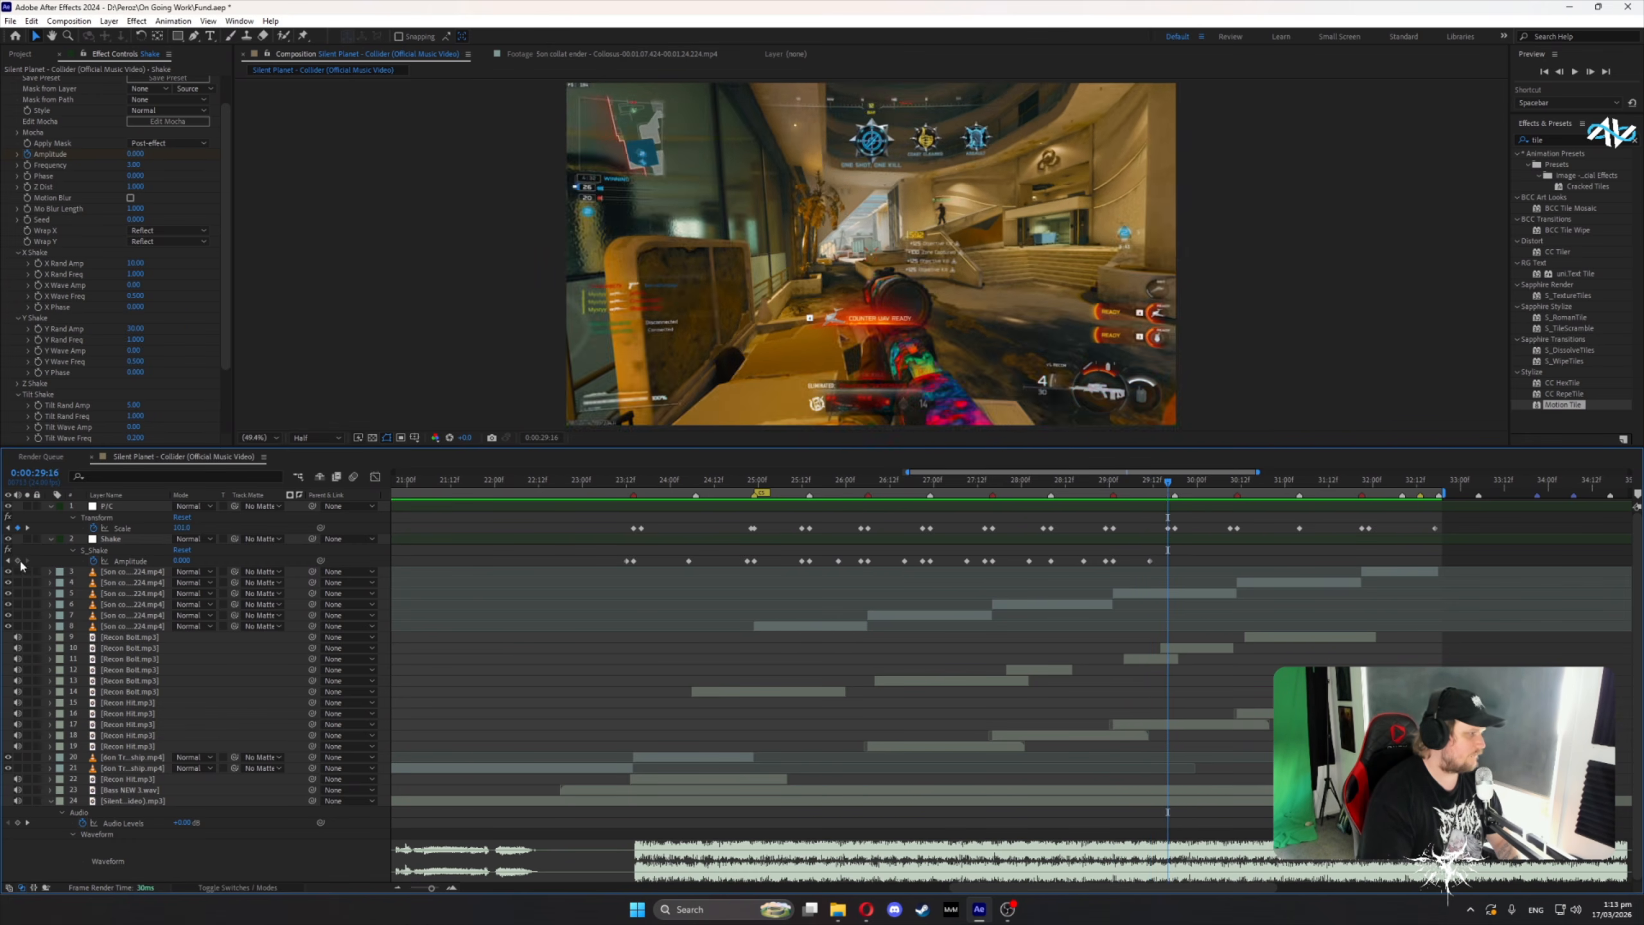
{"action": "left_click", "coordinate": [18, 561]}
{"action": "key", "text": "Page_Down"}
{"action": "key", "text": "Page_Down"}
{"action": "left_click", "coordinate": [184, 561]}
{"action": "type", "text": "1"}
{"action": "key", "text": "Return"}
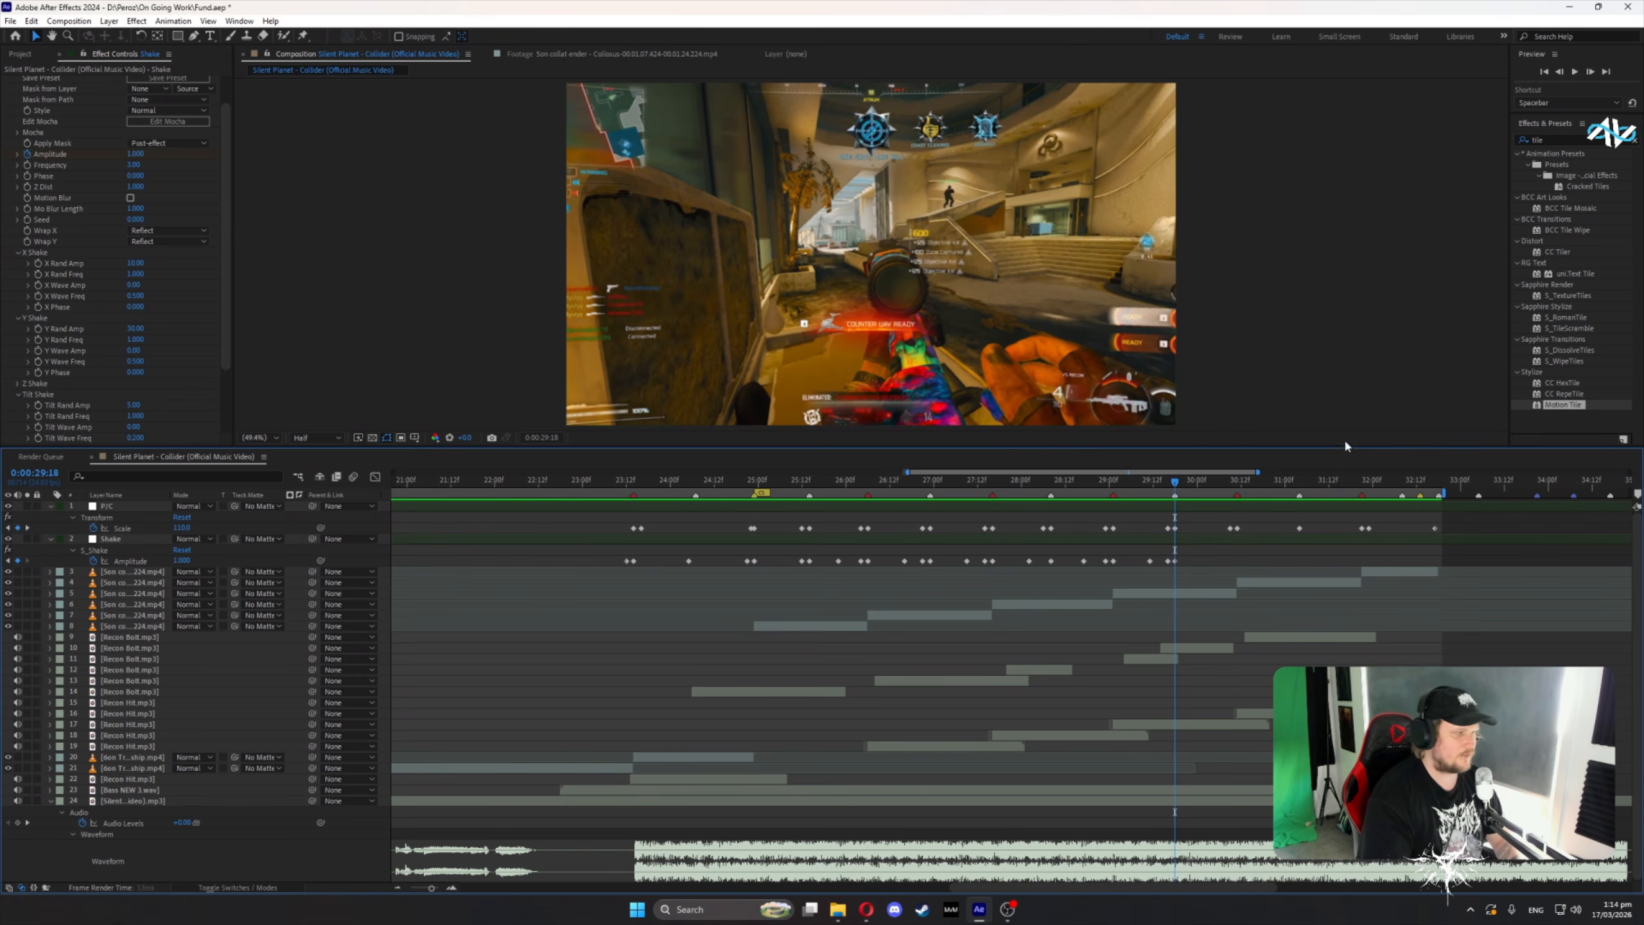
{"action": "left_click", "coordinate": [1208, 483]}
{"action": "left_click", "coordinate": [184, 560]}
{"action": "type", "text": "0"}
{"action": "key", "text": "Return"}
- Keyframe the Amplitude at 0 at 0:00:30:09, 1 at 0:00:30:11 and 0 at 0:00:30:20
{"action": "left_click", "coordinate": [1234, 482]}
{"action": "key", "text": "Page_Up"}
{"action": "key", "text": "Page_Up"}
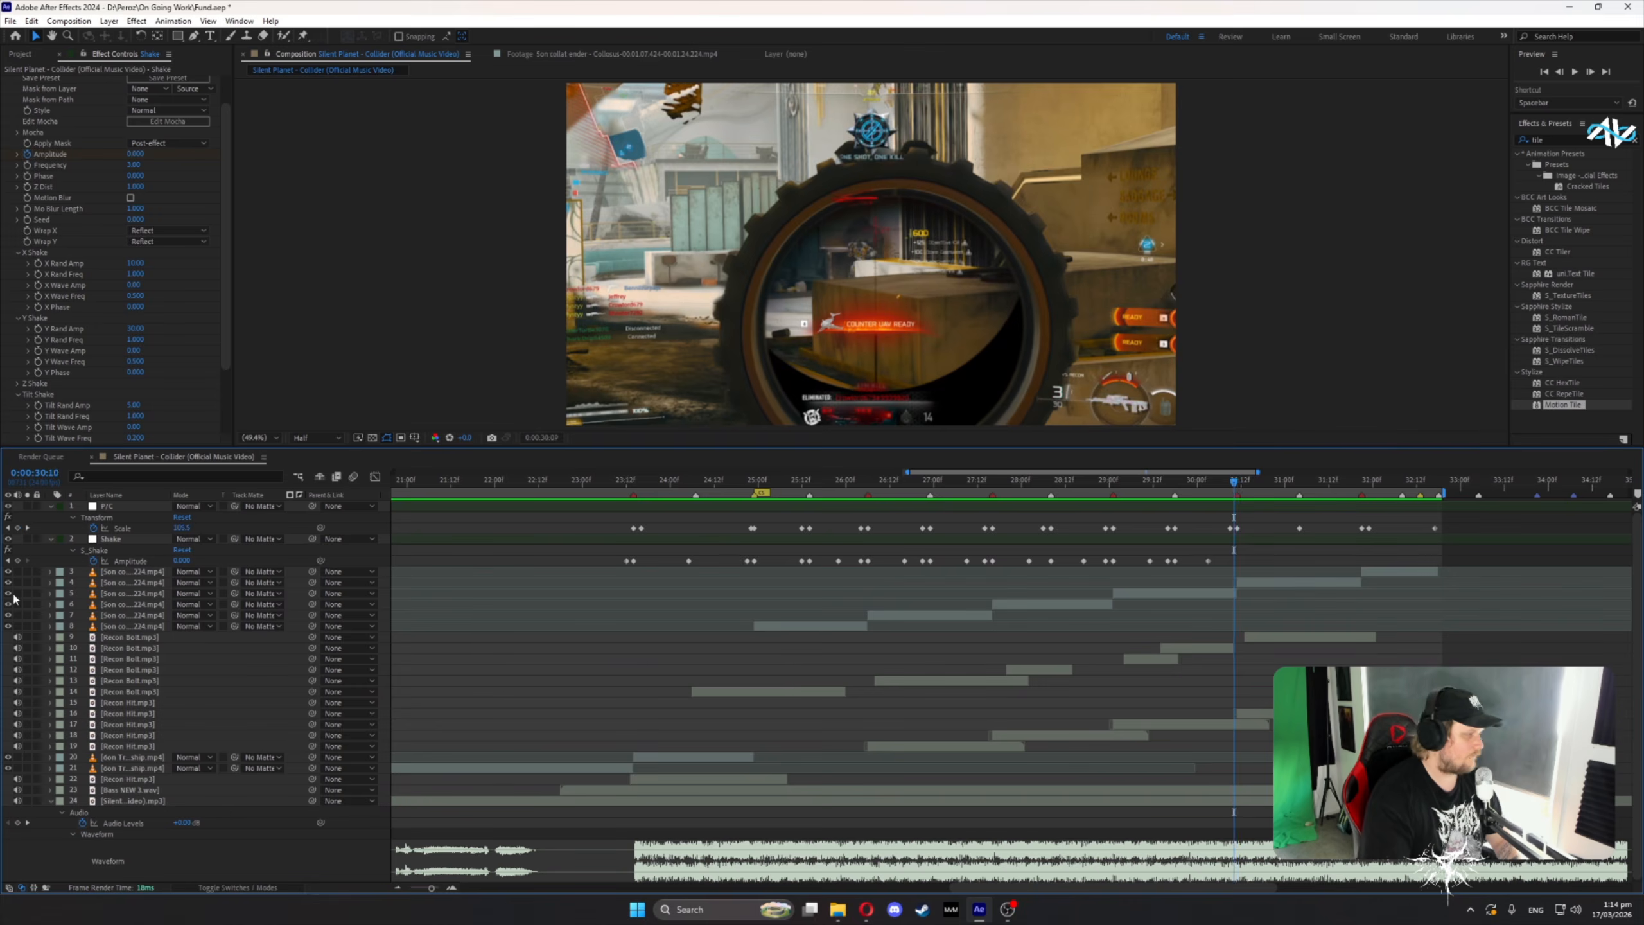
{"action": "left_click", "coordinate": [17, 561]}
{"action": "key", "text": "Page_Down"}
{"action": "key", "text": "Page_Down"}
{"action": "left_click", "coordinate": [183, 561]}
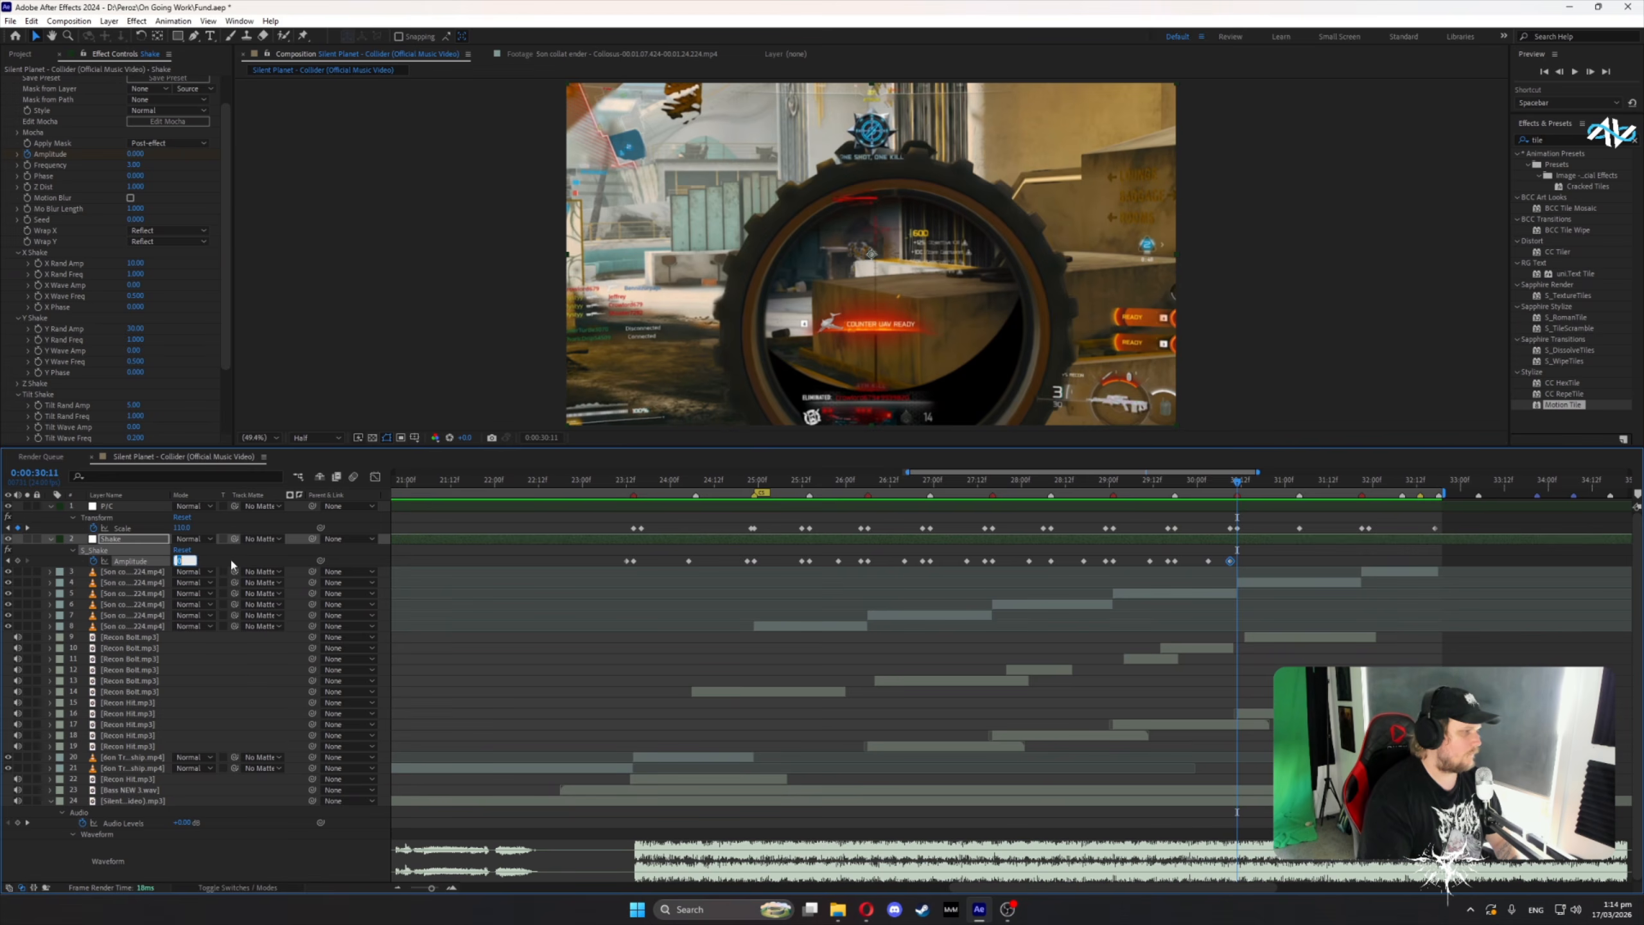
{"action": "key", "text": "Return"}
{"action": "left_click", "coordinate": [1267, 479]}
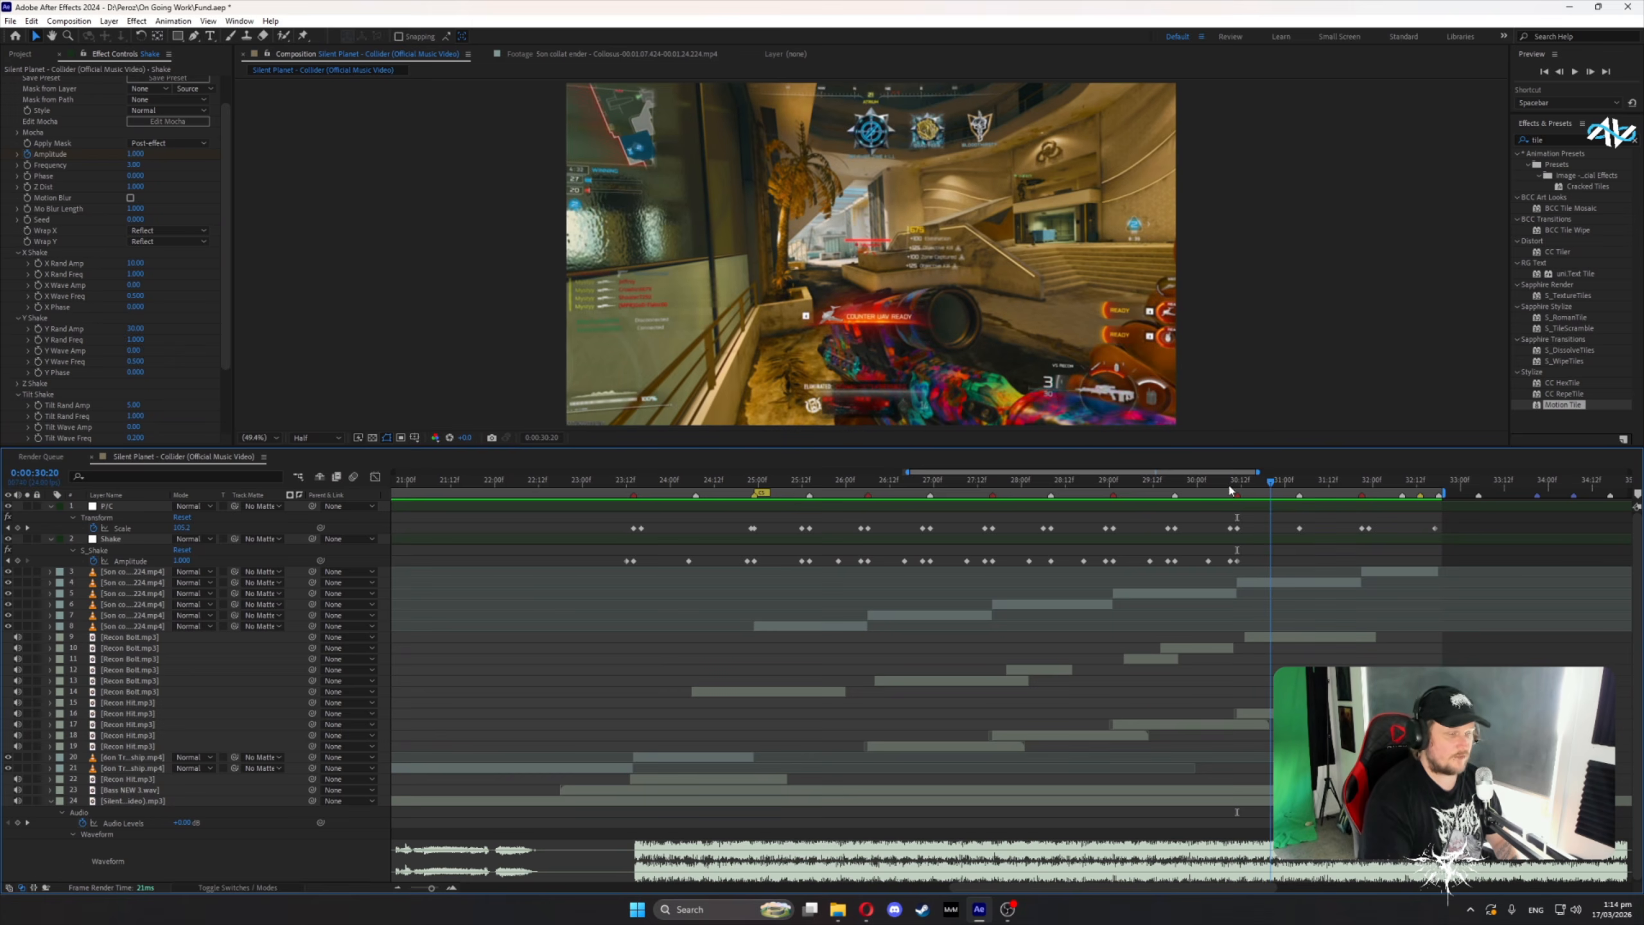
{"action": "type", "text": "0"}
{"action": "key", "text": "Return"}
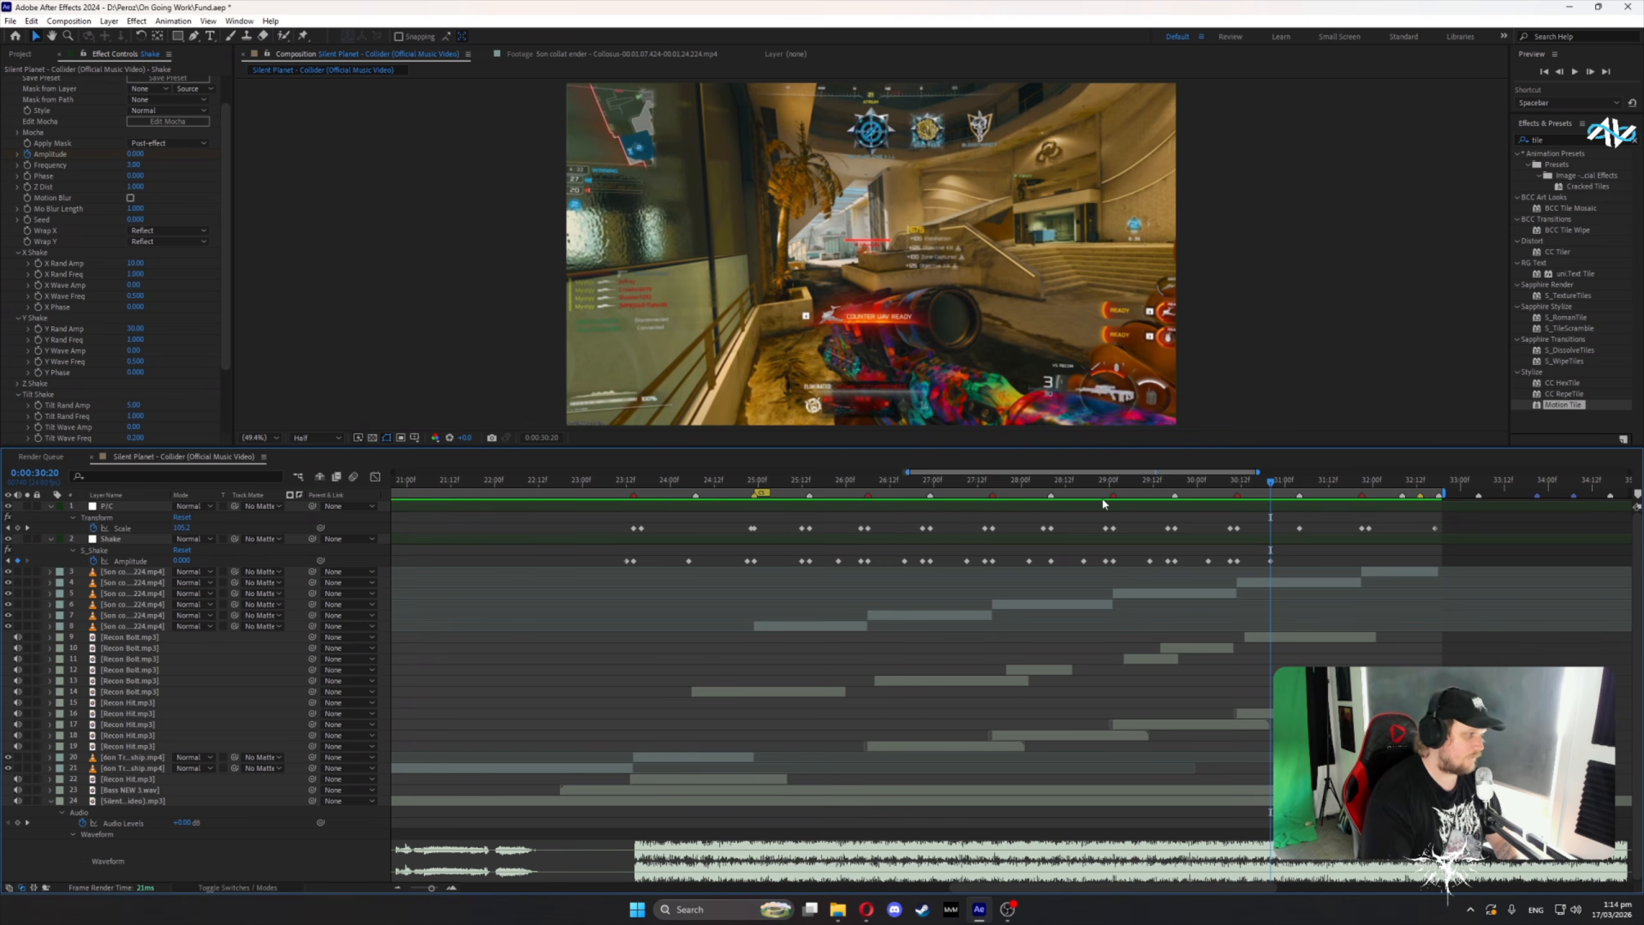
- Keyframe another shake pulse with Amplitude 0 at 0:00:31:02, 1 at 0:00:31:04 and 0 at 0:00:31:14
{"action": "left_click", "coordinate": [1299, 480]}
{"action": "key", "text": "Page_Up"}
{"action": "left_click", "coordinate": [18, 561]}
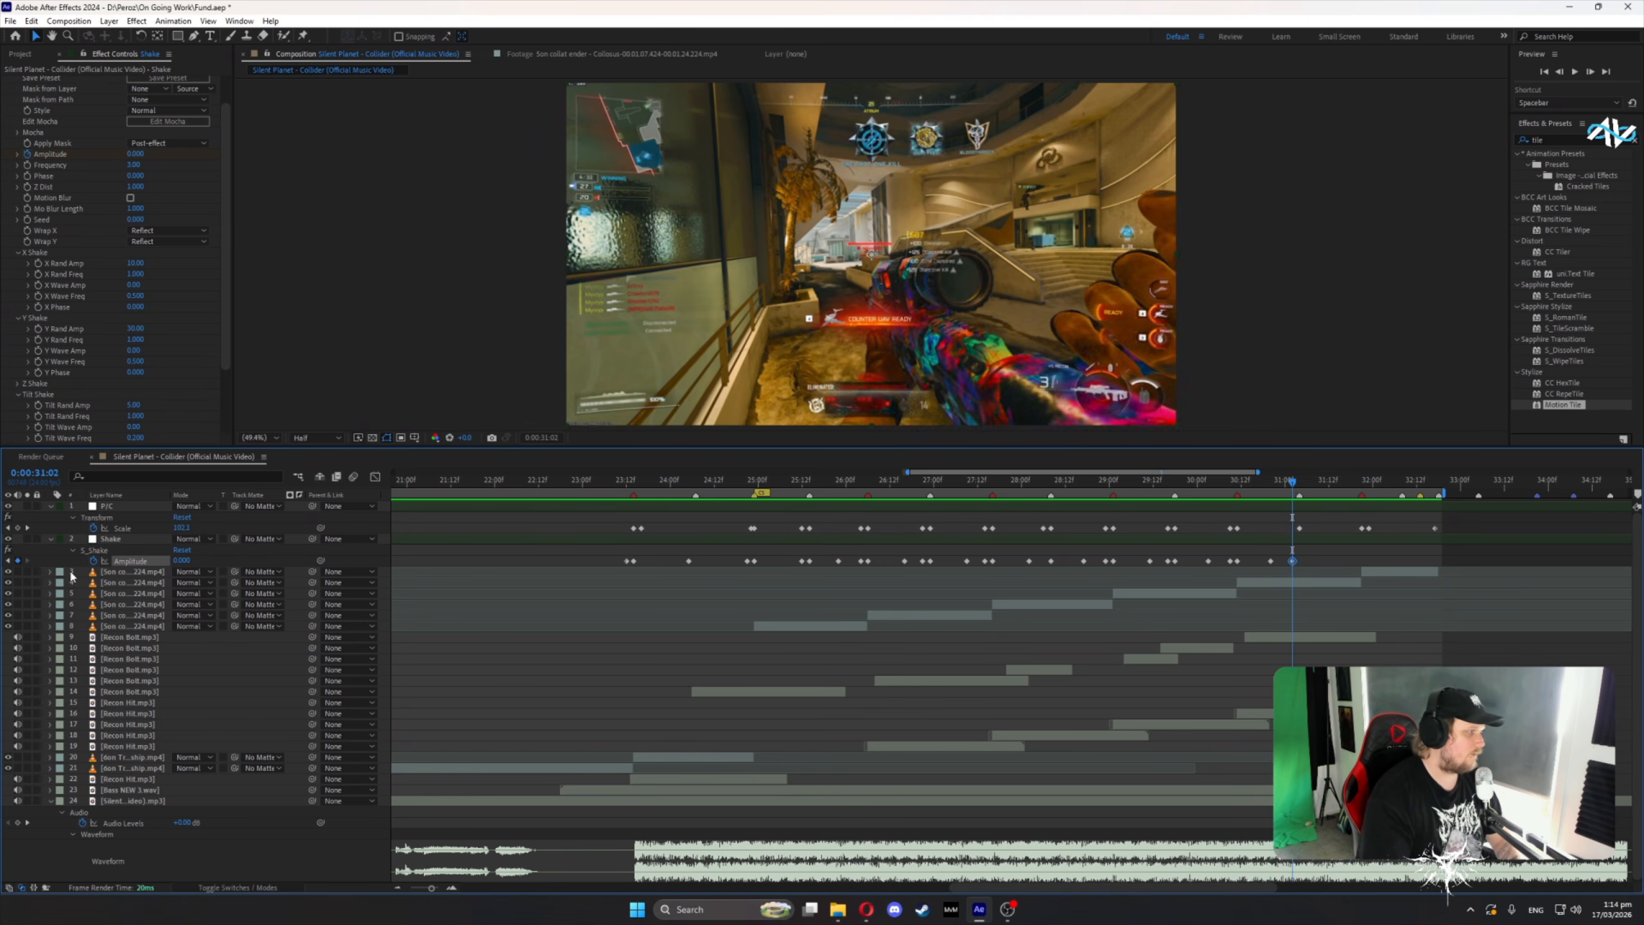
{"action": "key", "text": "Page_Down"}
{"action": "key", "text": "Page_Down"}
{"action": "key", "text": "Return"}
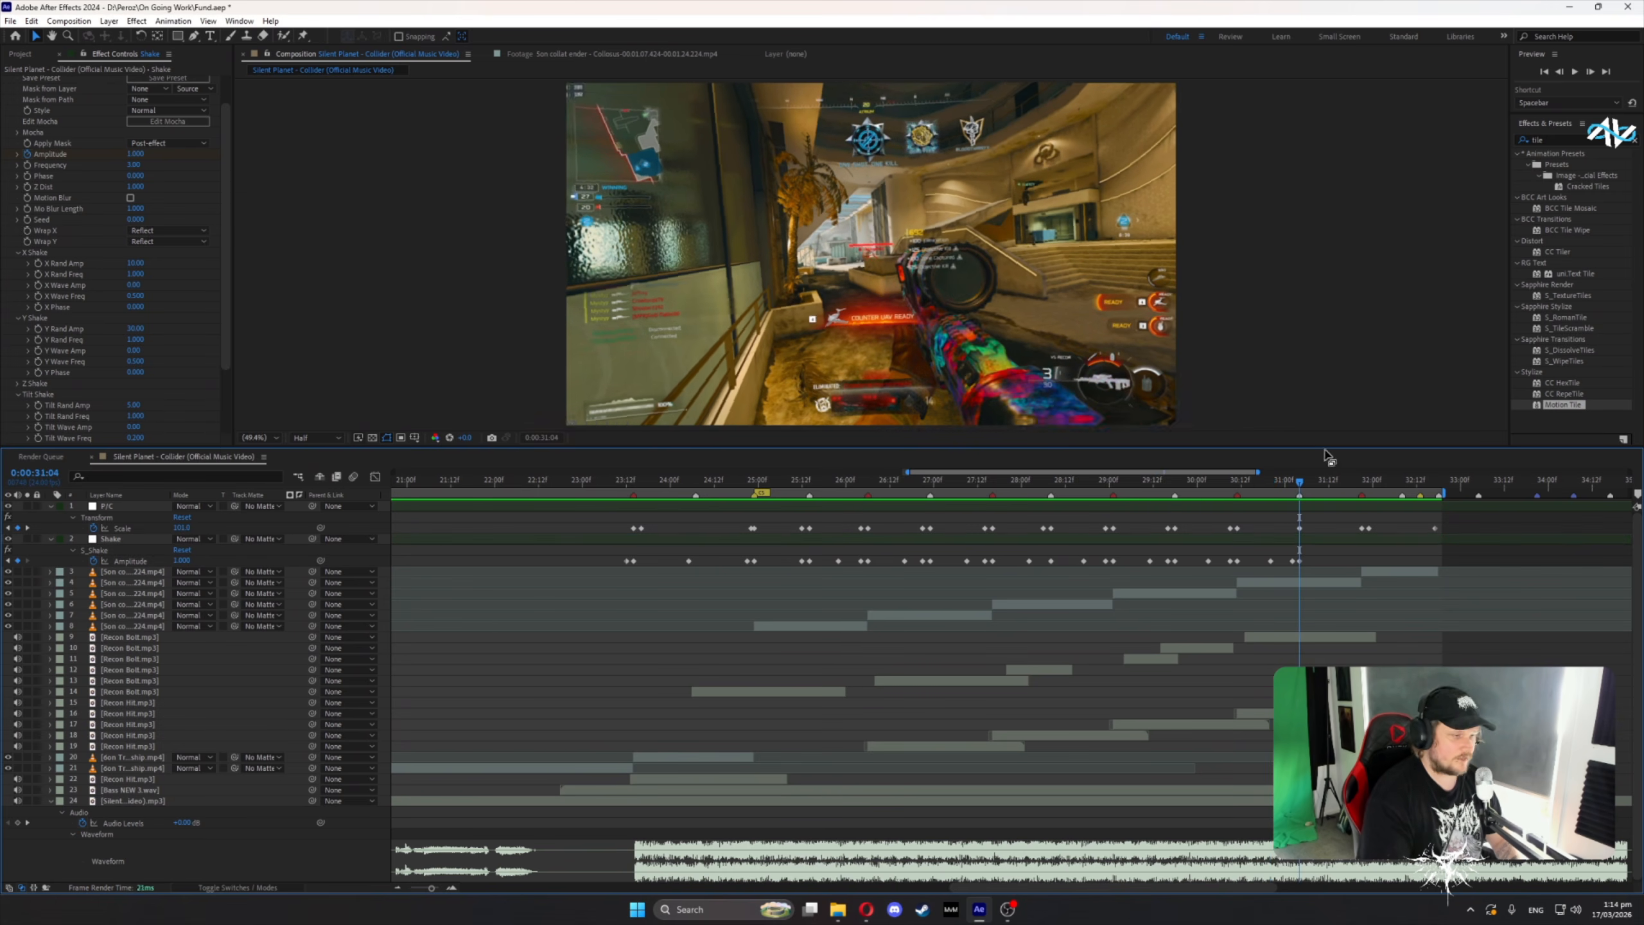
{"action": "left_click", "coordinate": [1335, 483]}
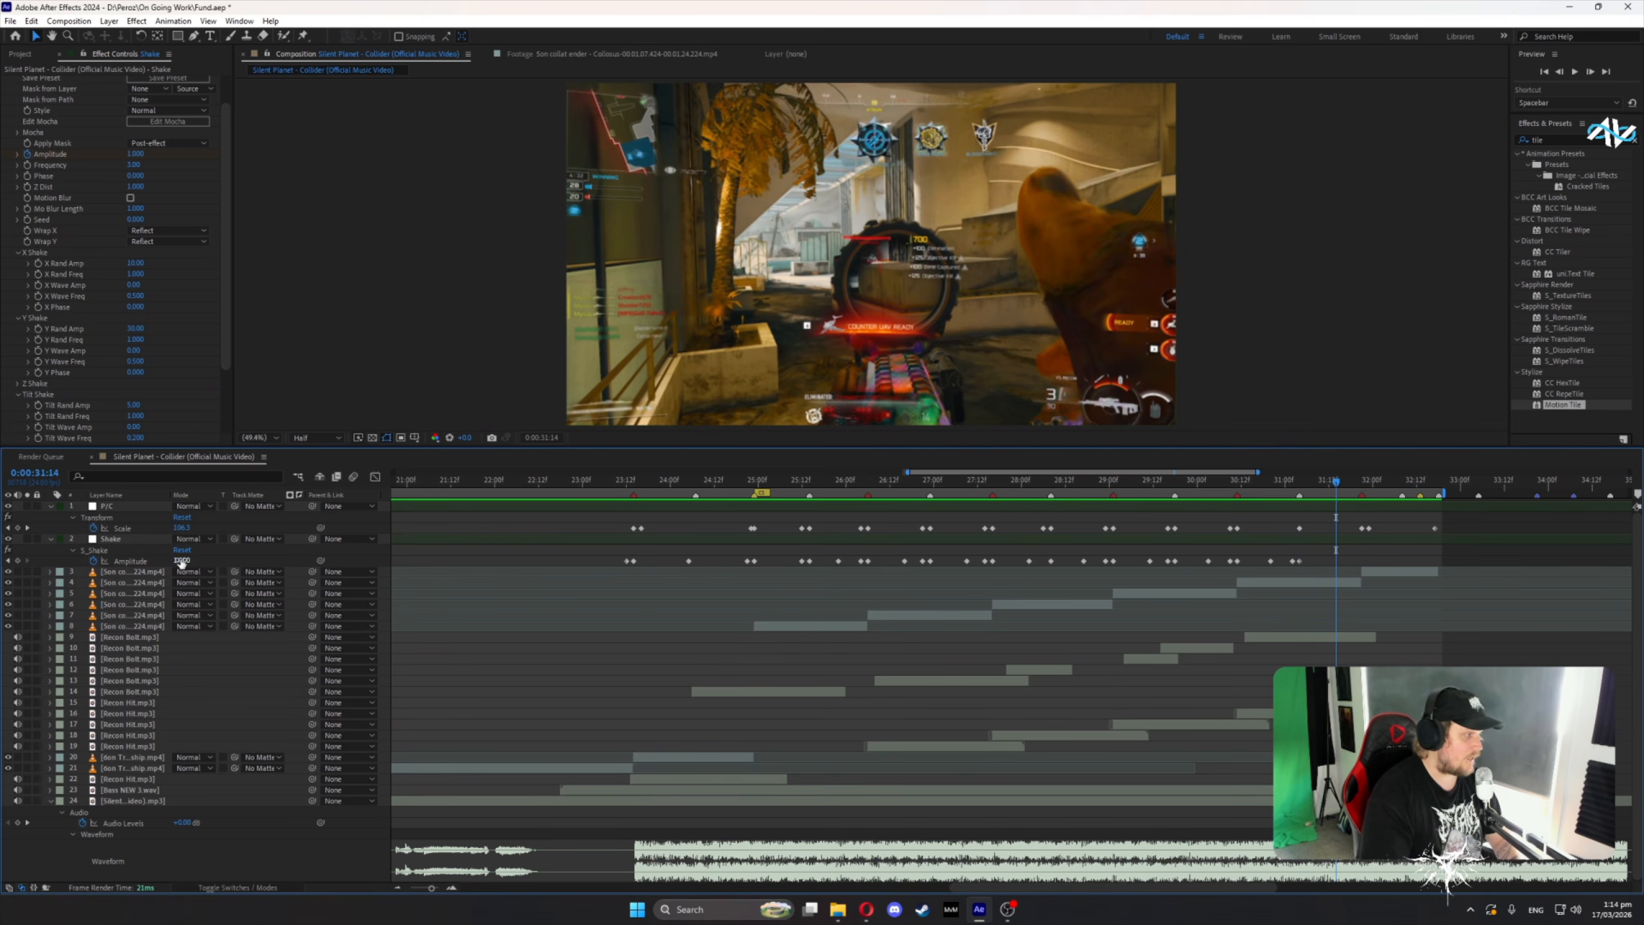
{"action": "type", "text": "0"}
{"action": "key", "text": "Return"}
- Finish the last pulse with Amplitude 0 just before 0:00:31:21, 1 at 0:00:31:21 and 0 at 0:00:32:08
{"action": "left_click", "coordinate": [1361, 480]}
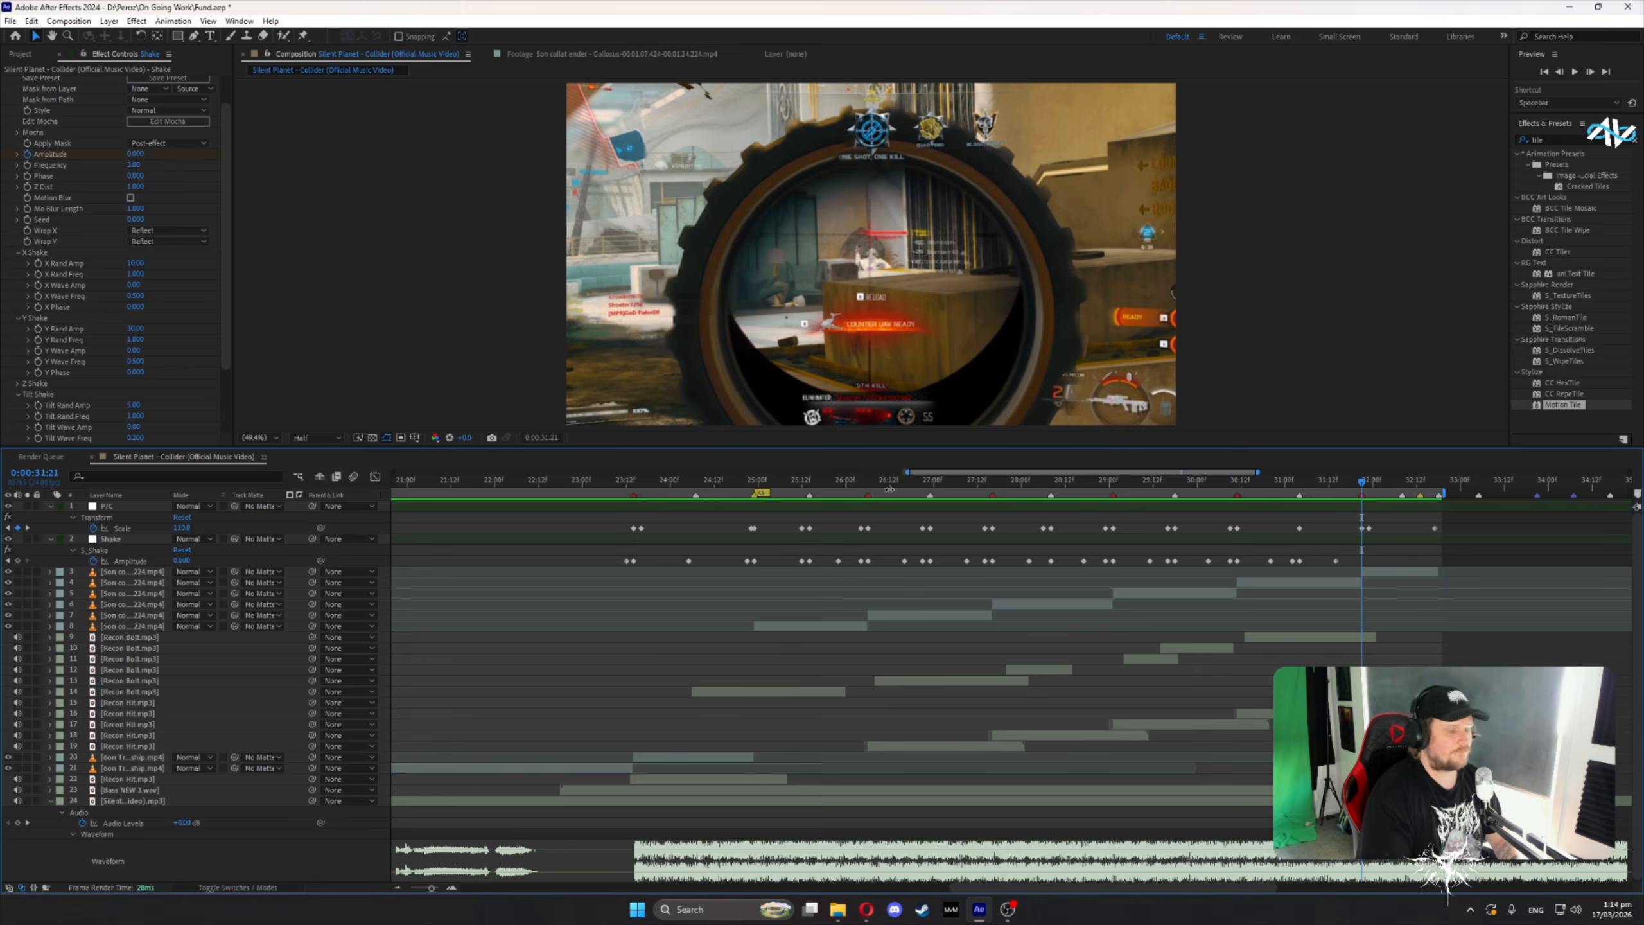
{"action": "key", "text": "Page_Down"}
{"action": "left_click", "coordinate": [182, 560]}
{"action": "type", "text": "1"}
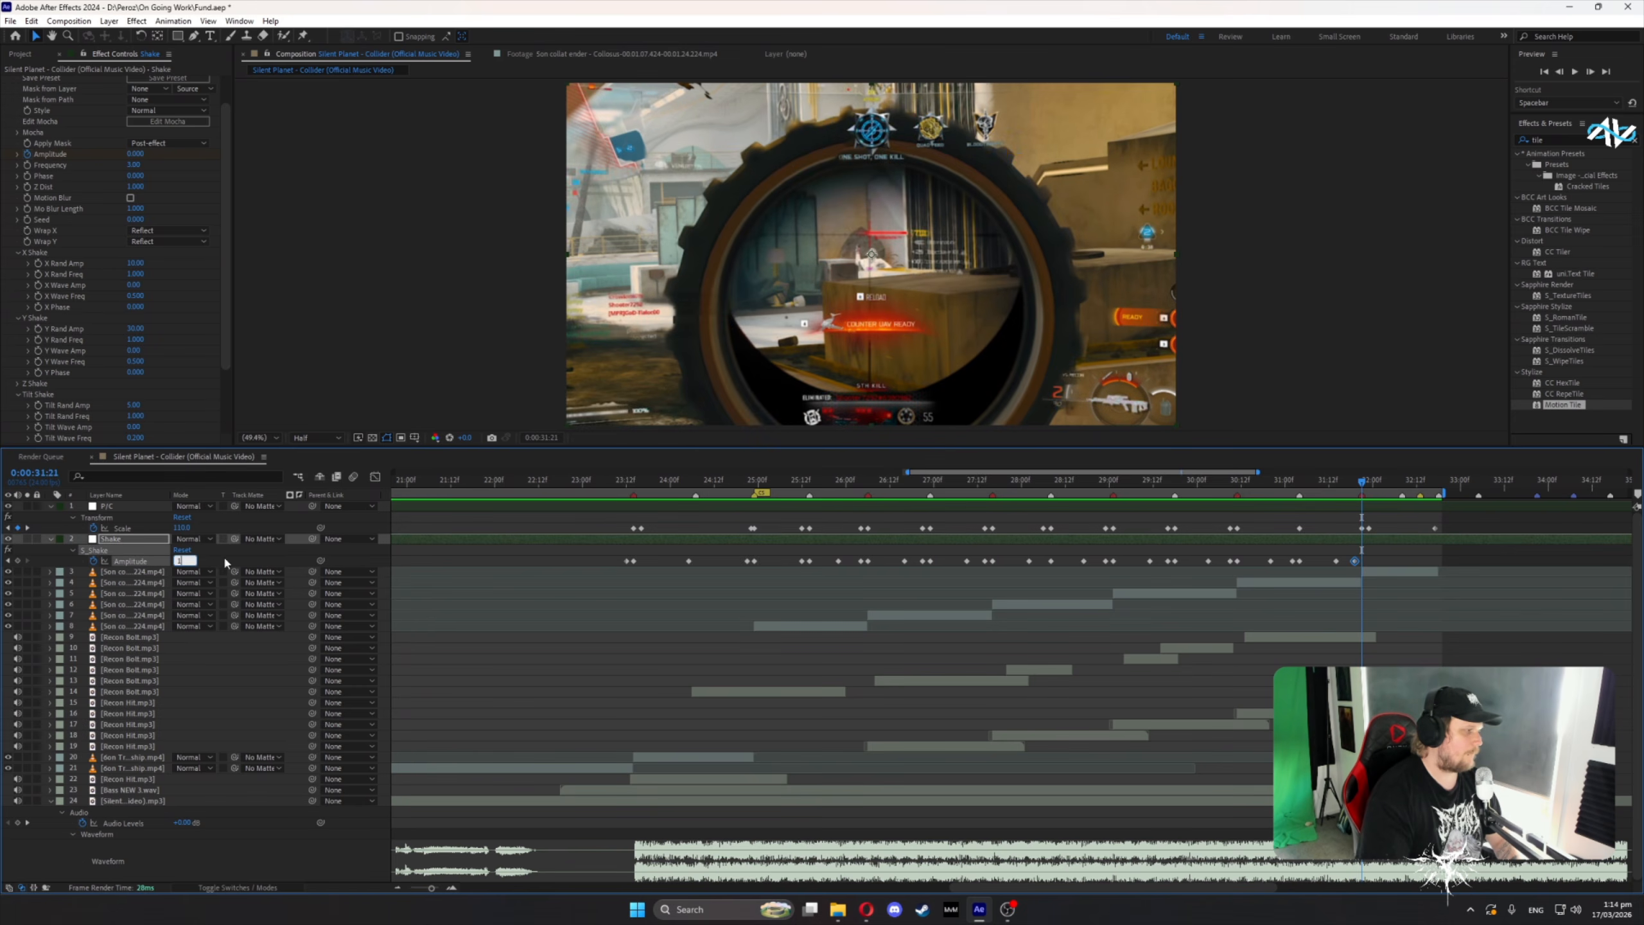
{"action": "key", "text": "Return"}
{"action": "left_click", "coordinate": [1402, 480]}
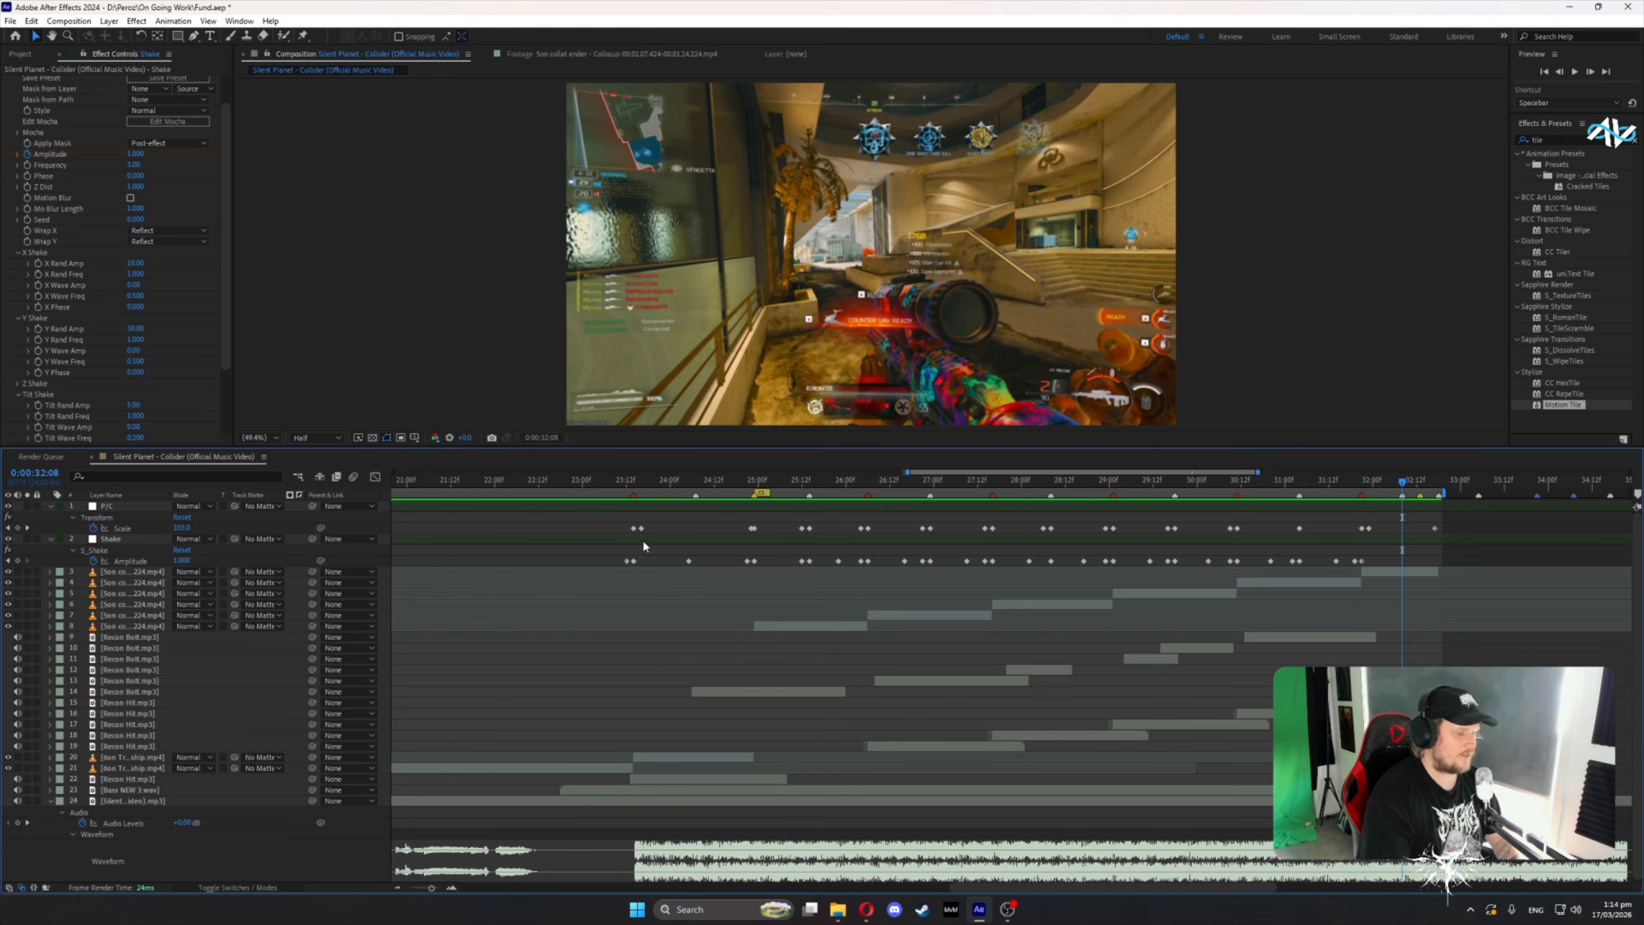
{"action": "key", "text": "Return"}
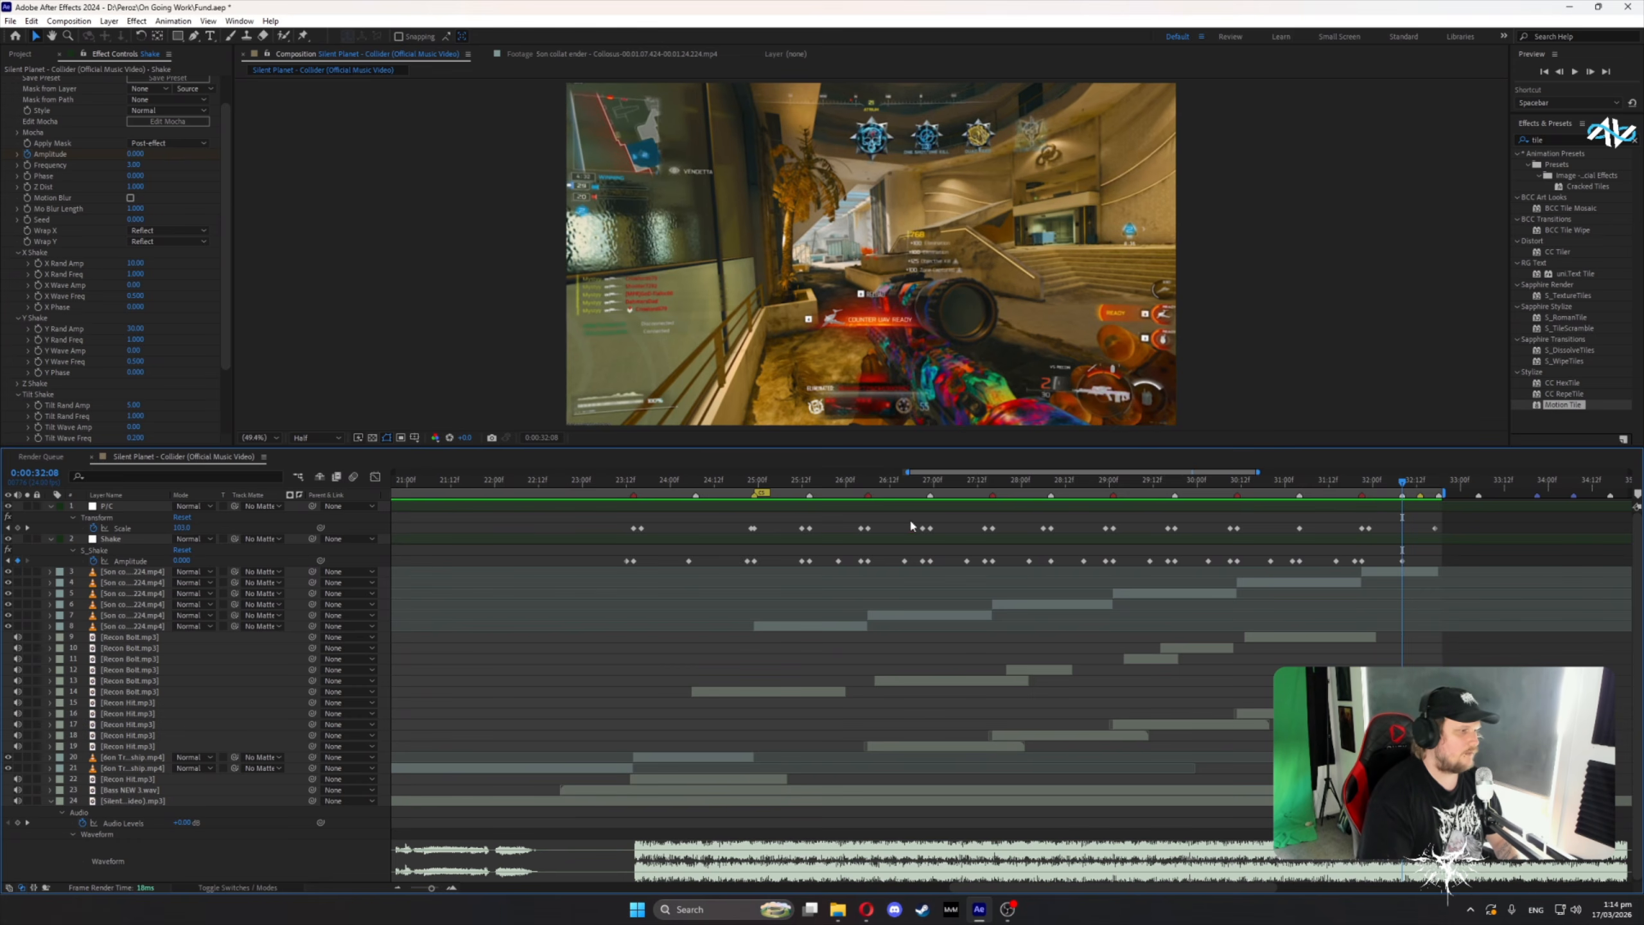
- Animate S_Shake's Seed with a keyframe at 0:00:24:22 and a changed value one frame on, at 0:00:24:23
{"action": "left_click", "coordinate": [752, 482]}
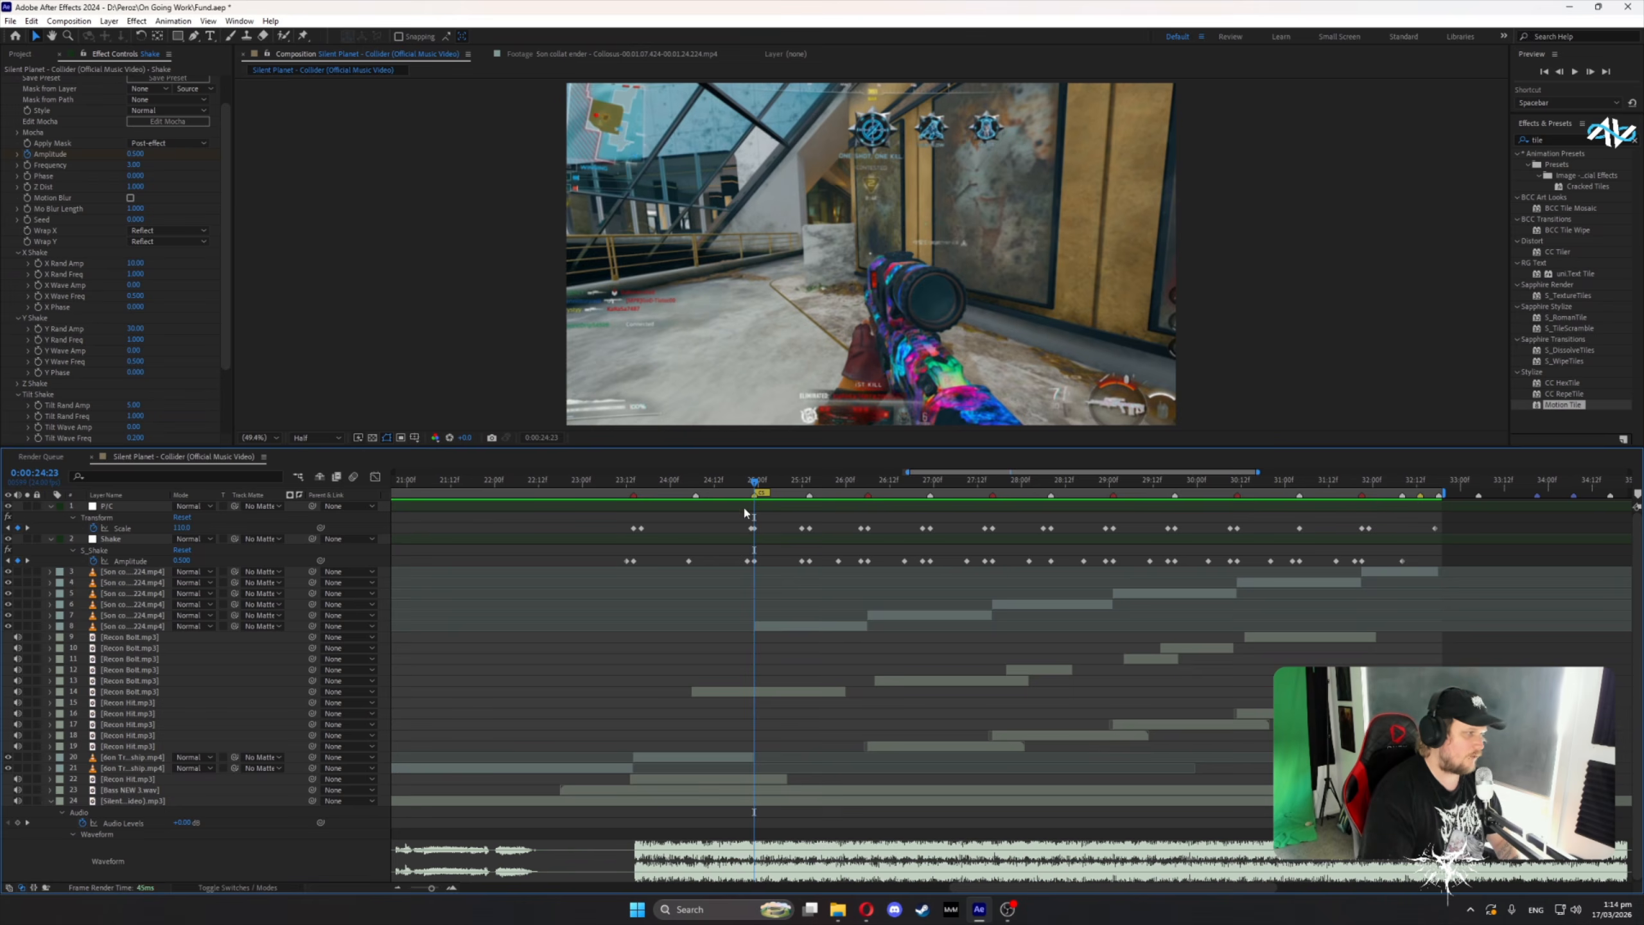
{"action": "key", "text": "Page_Up"}
{"action": "key", "text": "Page_Down"}
{"action": "key", "text": "Page_Up"}
{"action": "left_click", "coordinate": [26, 221]}
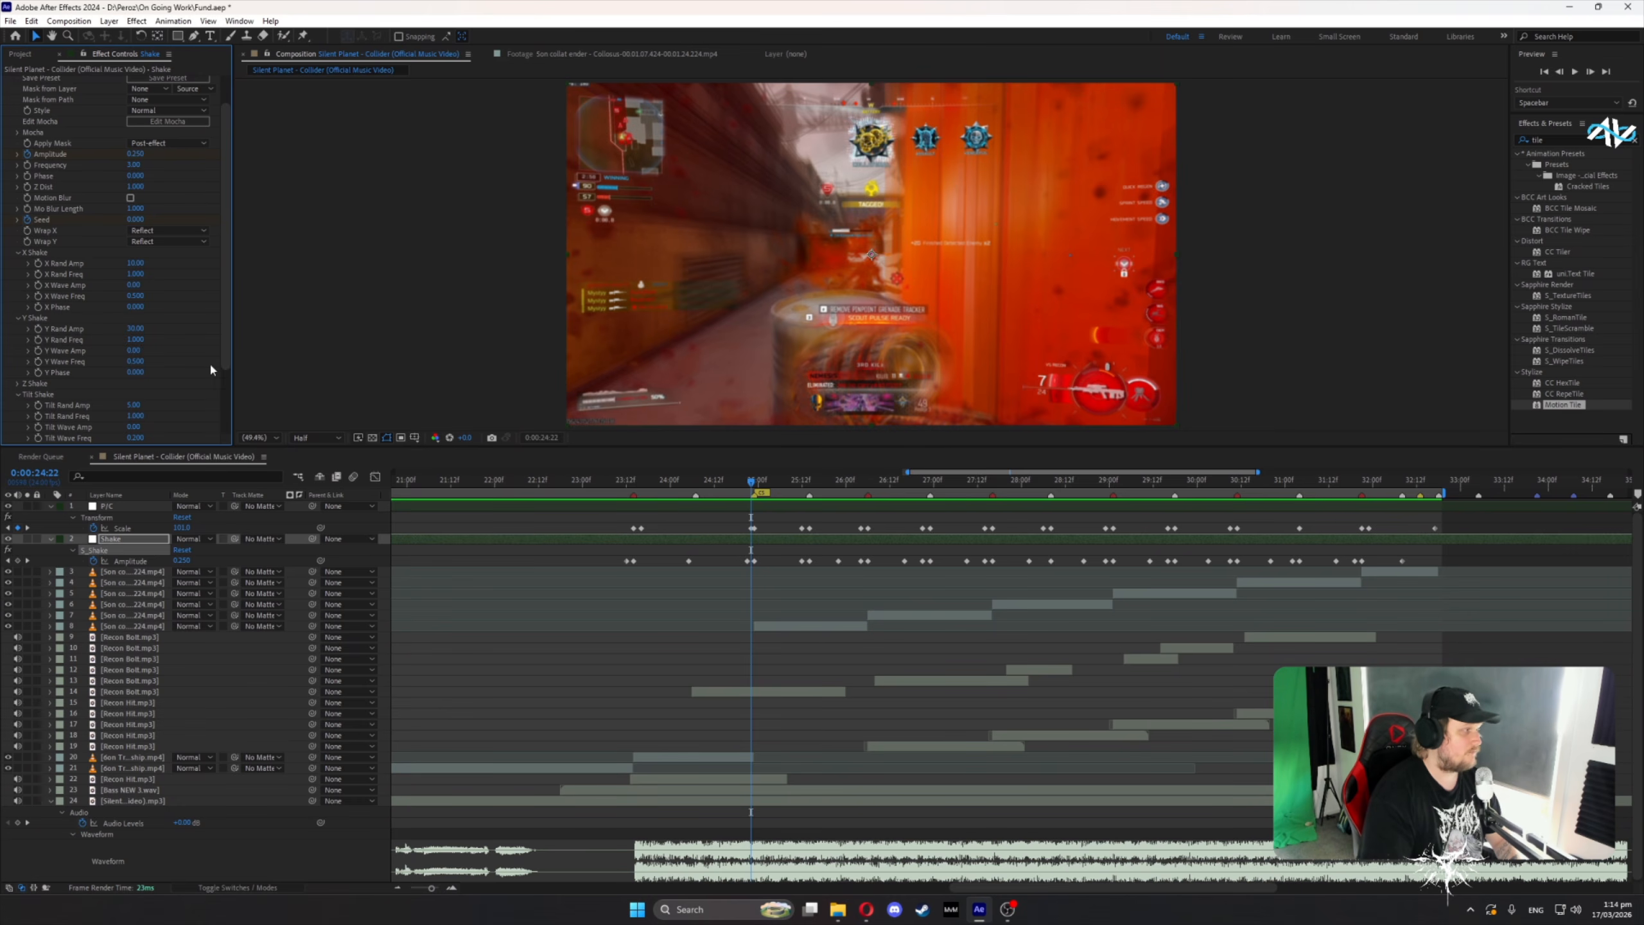
{"action": "key", "text": "Page_Down"}
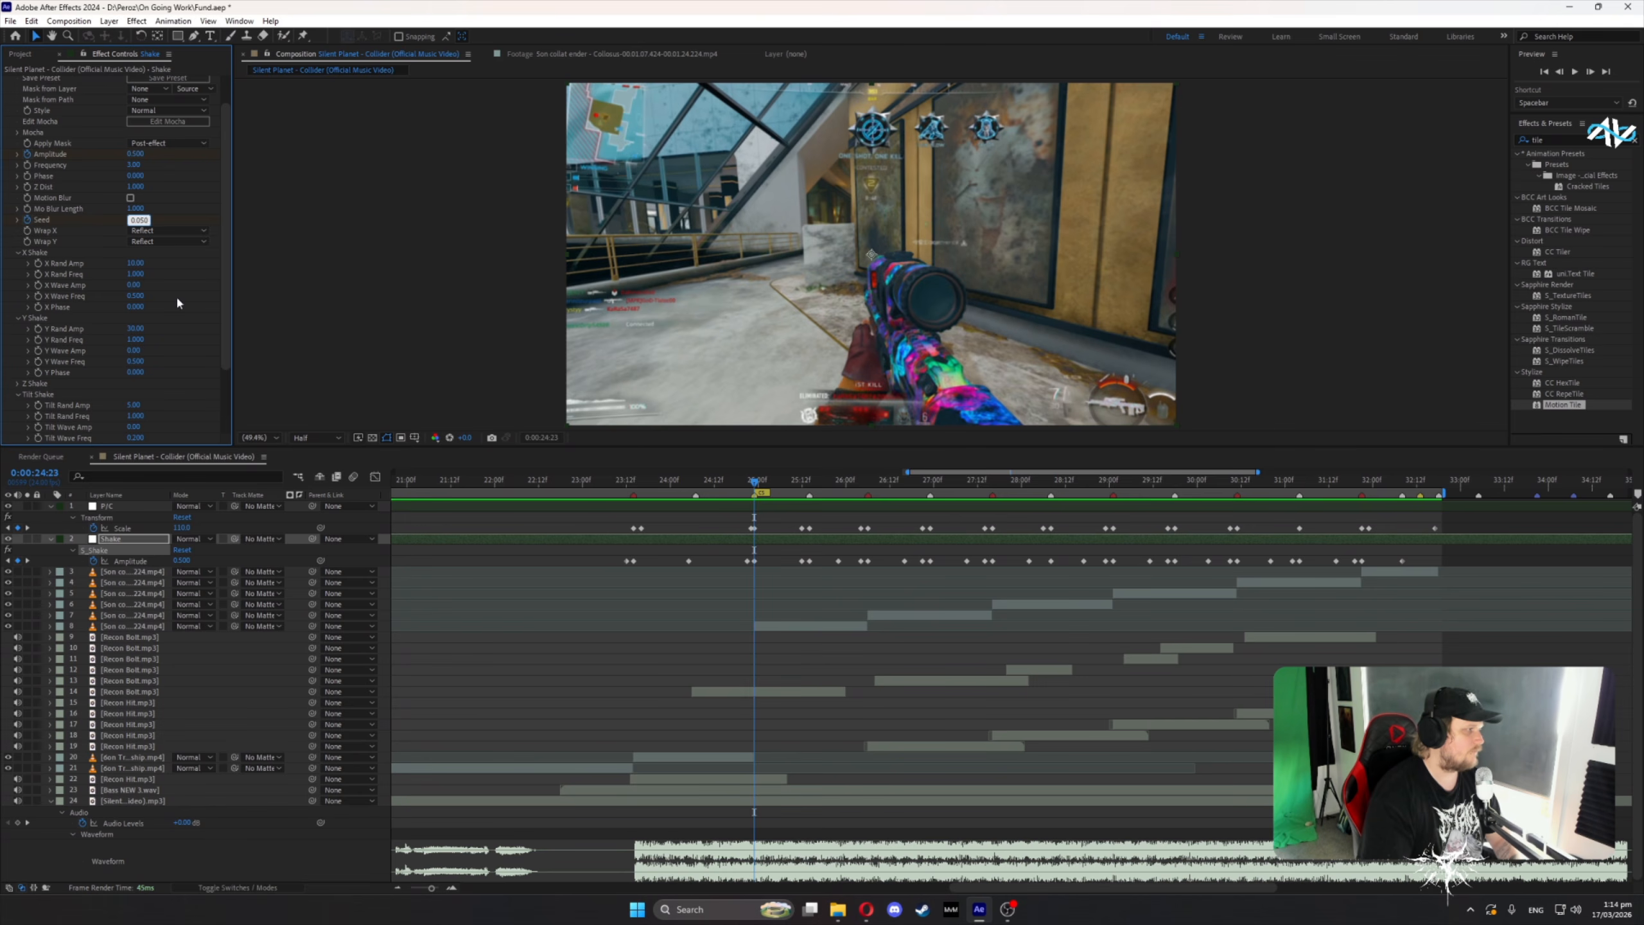
{"action": "key", "text": "Return"}
- Save the project and play back the montage from near its start to check the shake pulses
{"action": "left_click_drag", "start_coordinate": [729, 483], "coordinate": [462, 520]}
{"action": "left_click", "coordinate": [465, 522]}
{"action": "key", "text": "ctrl+s"}
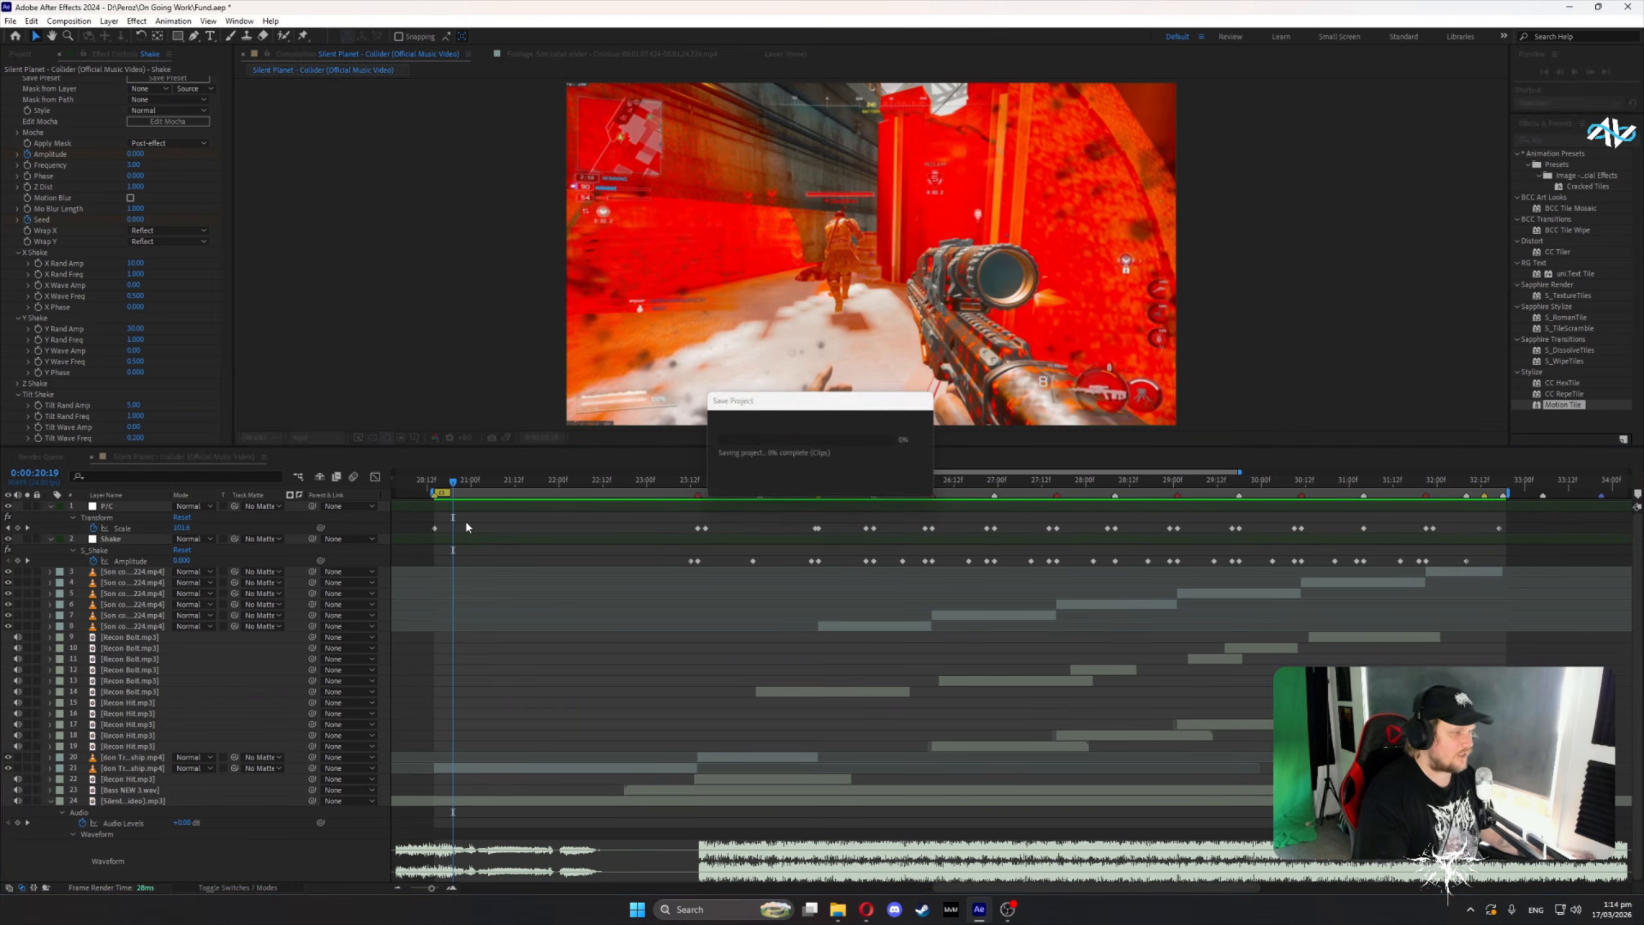
{"action": "key", "text": "space"}
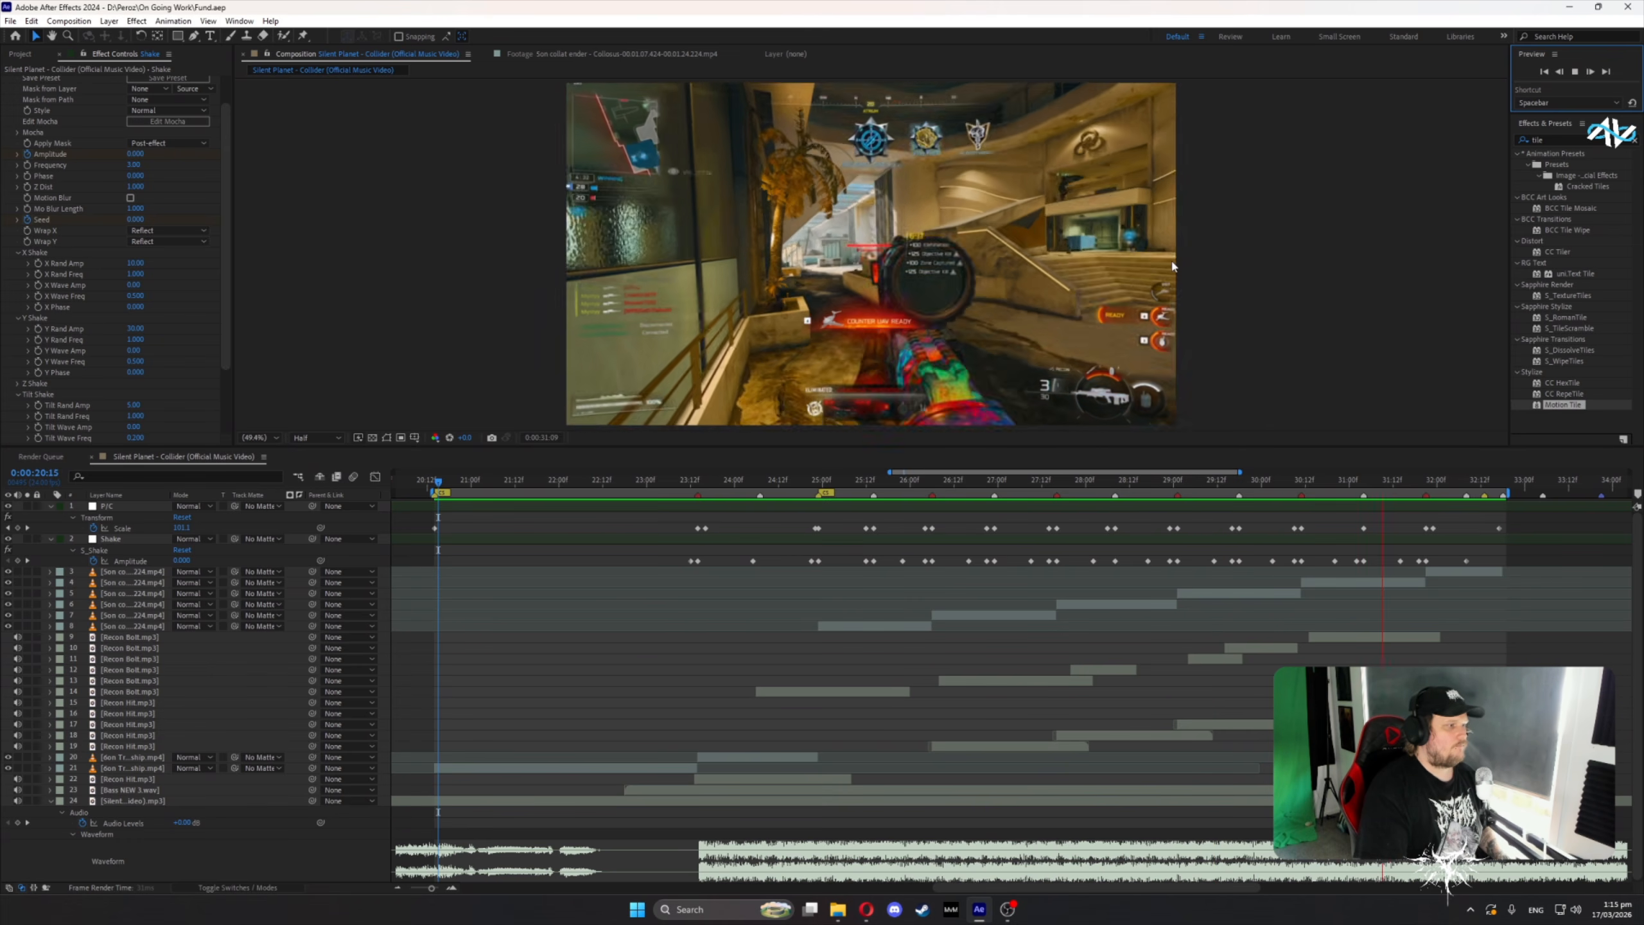
{"action": "left_click", "coordinate": [1576, 72]}
- Inspect the shake around 0:00:26:12 and set S_Shake's Frequency to 4
{"action": "left_click_drag", "start_coordinate": [884, 480], "coordinate": [954, 504]}
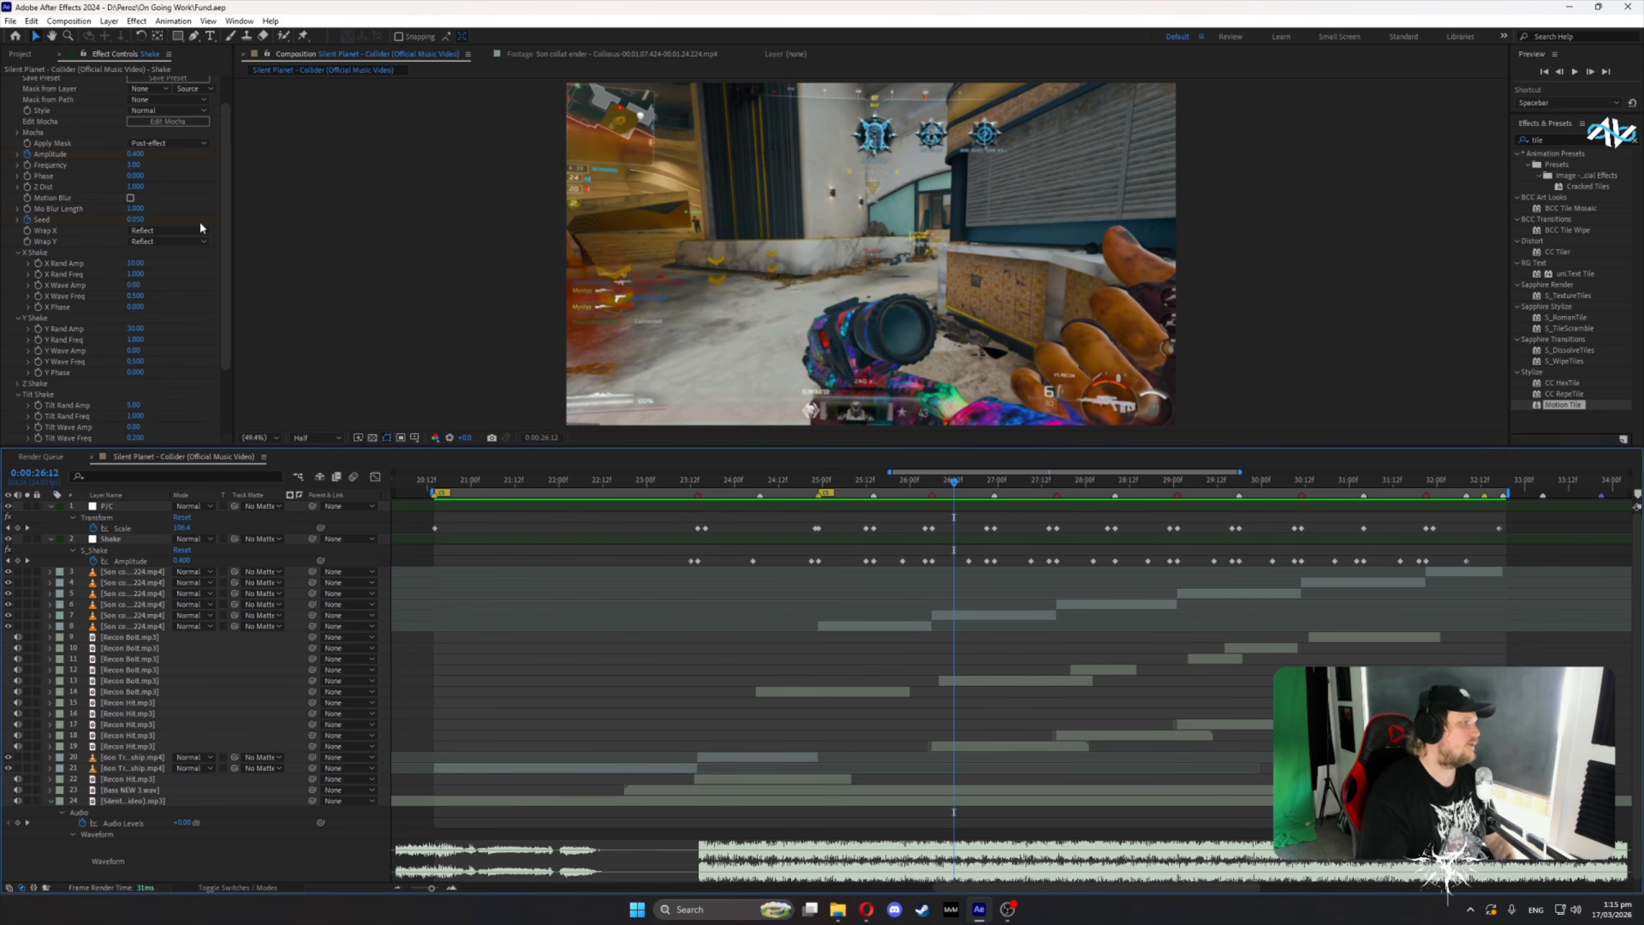
{"action": "left_click_drag", "start_coordinate": [136, 165], "coordinate": [169, 174]}
- Preview the montage from about 0:00:20:17 and scrub through the shake moves up to about 0:00:28:14
{"action": "left_click_drag", "start_coordinate": [803, 480], "coordinate": [444, 503]}
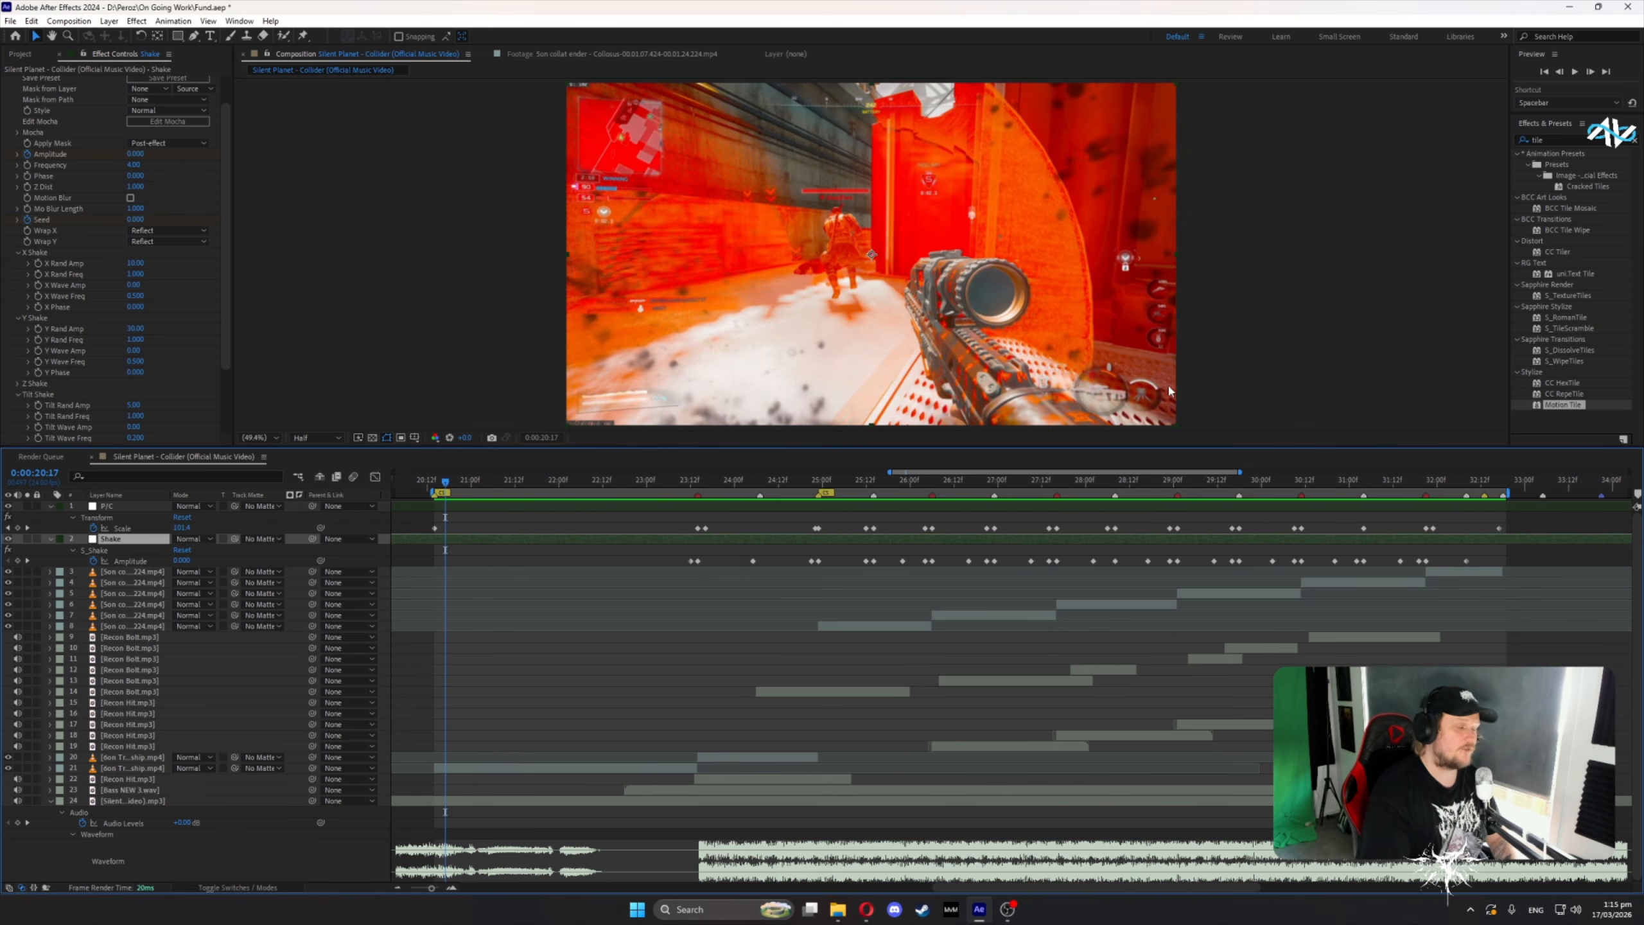
{"action": "left_click", "coordinate": [1574, 73]}
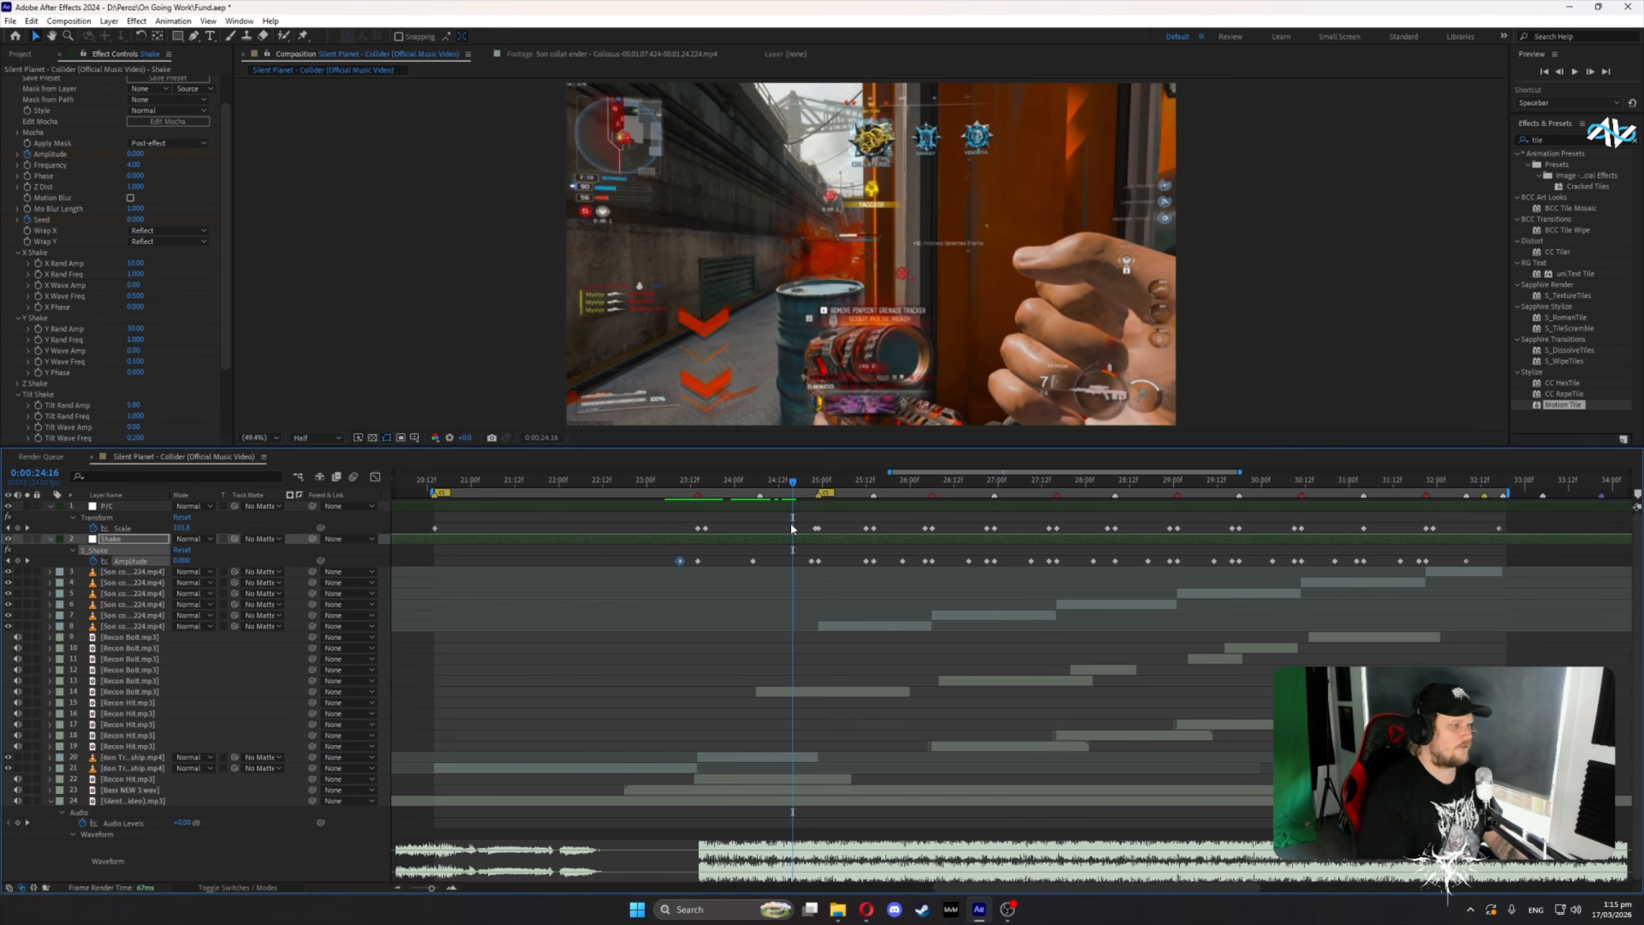
{"action": "left_click", "coordinate": [791, 529]}
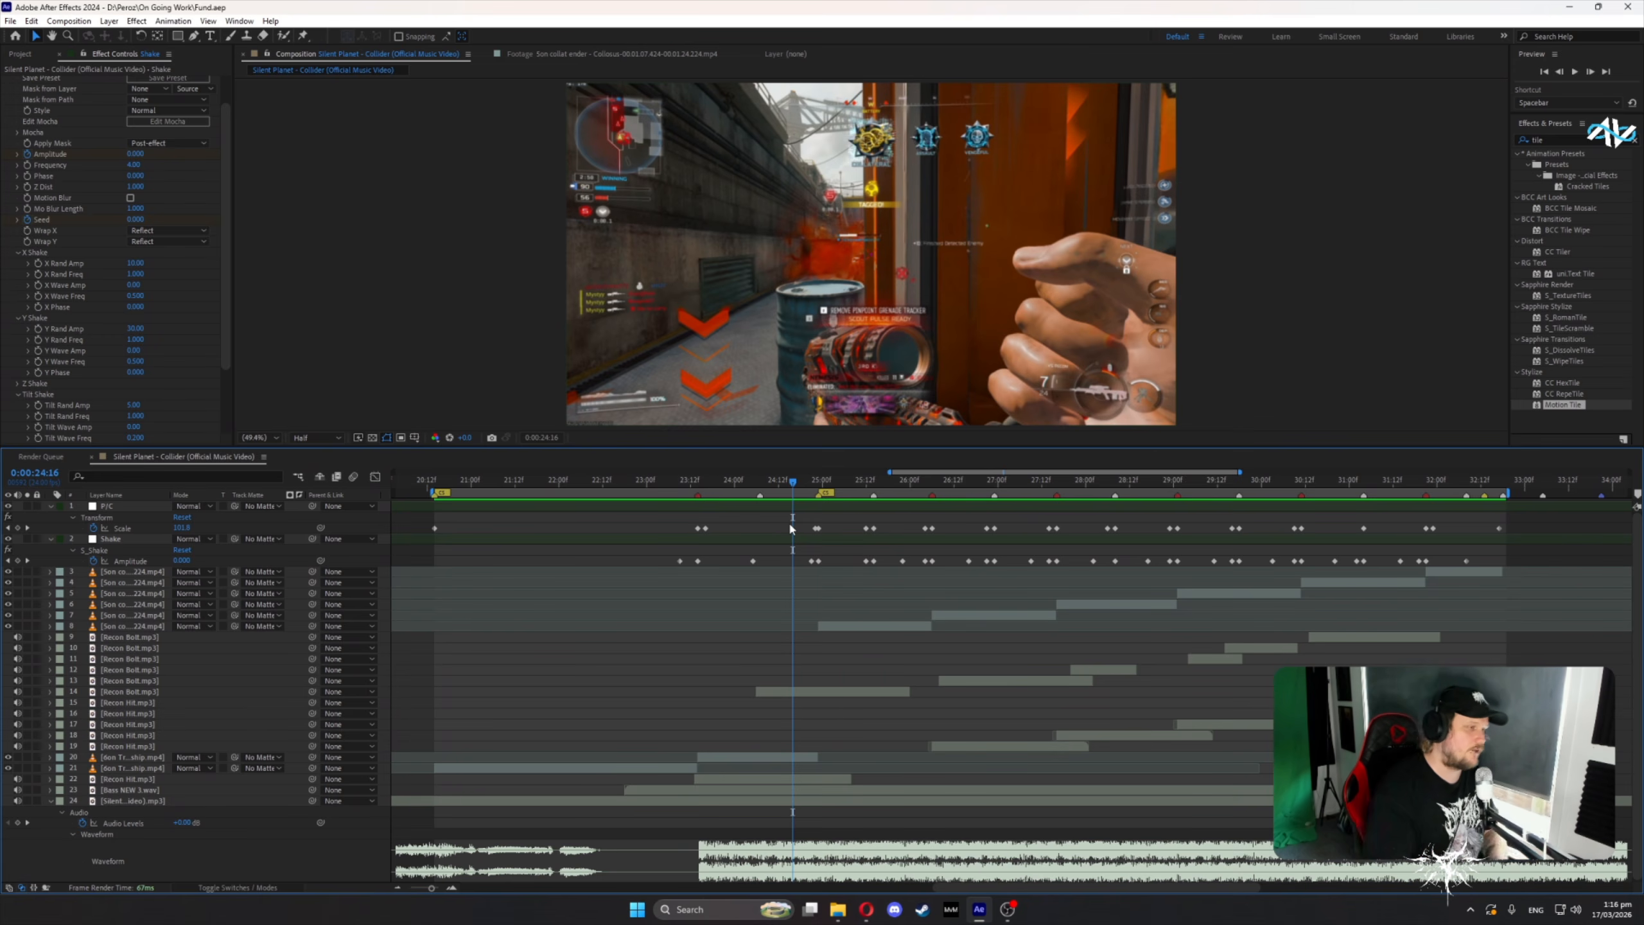
{"action": "left_click_drag", "start_coordinate": [710, 489], "coordinate": [1064, 530]}
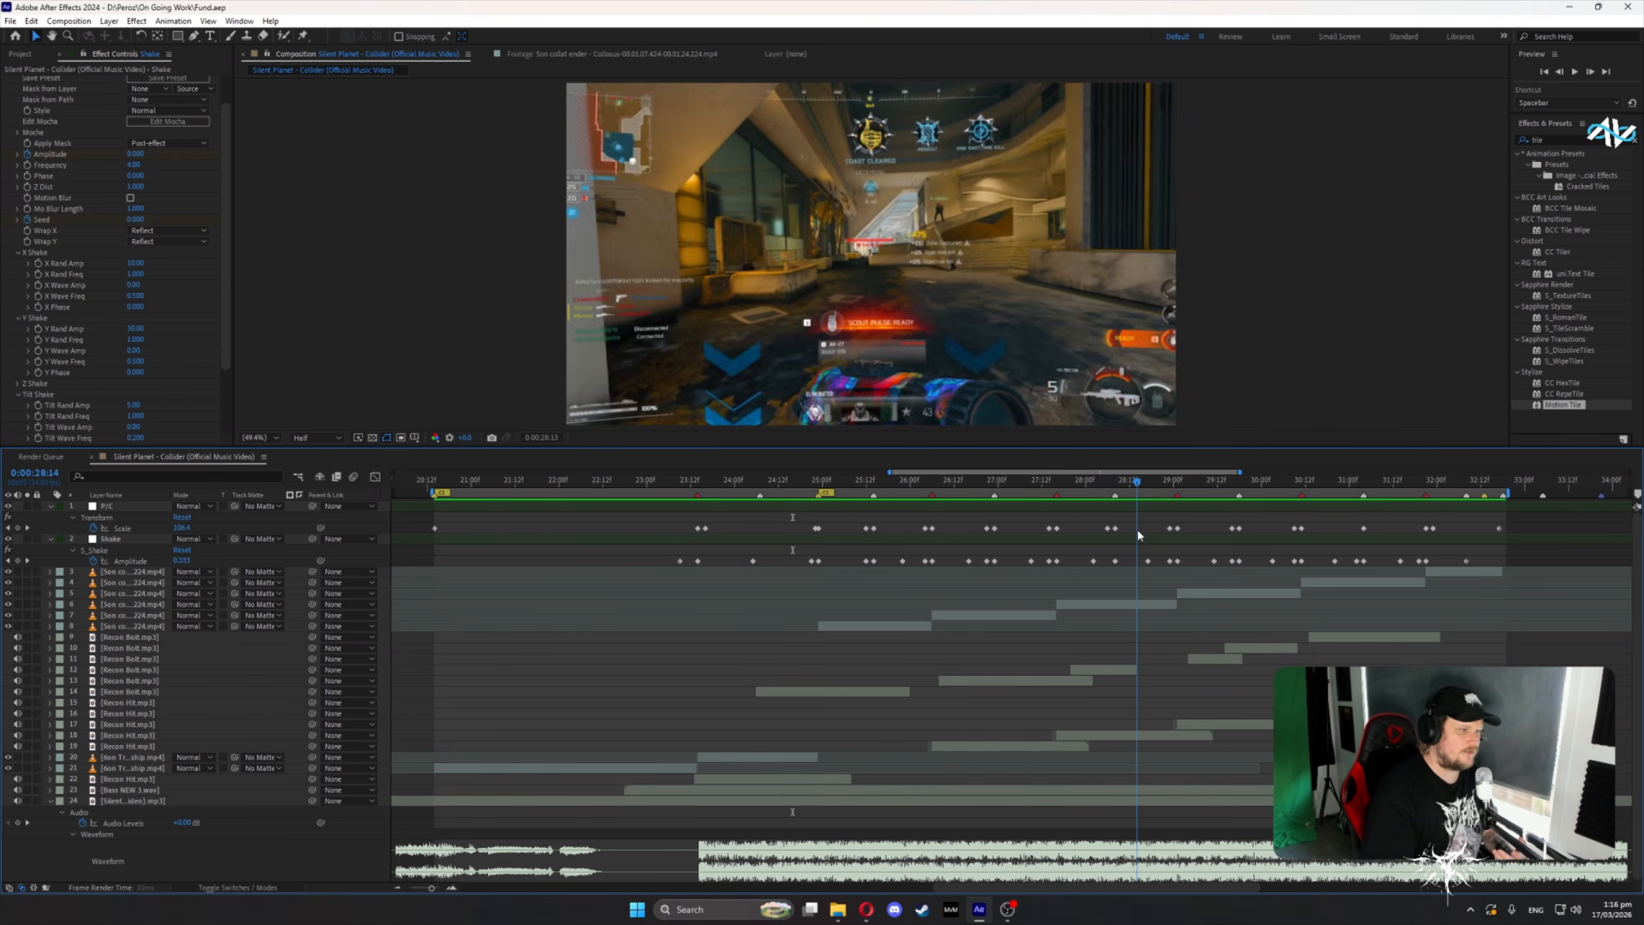